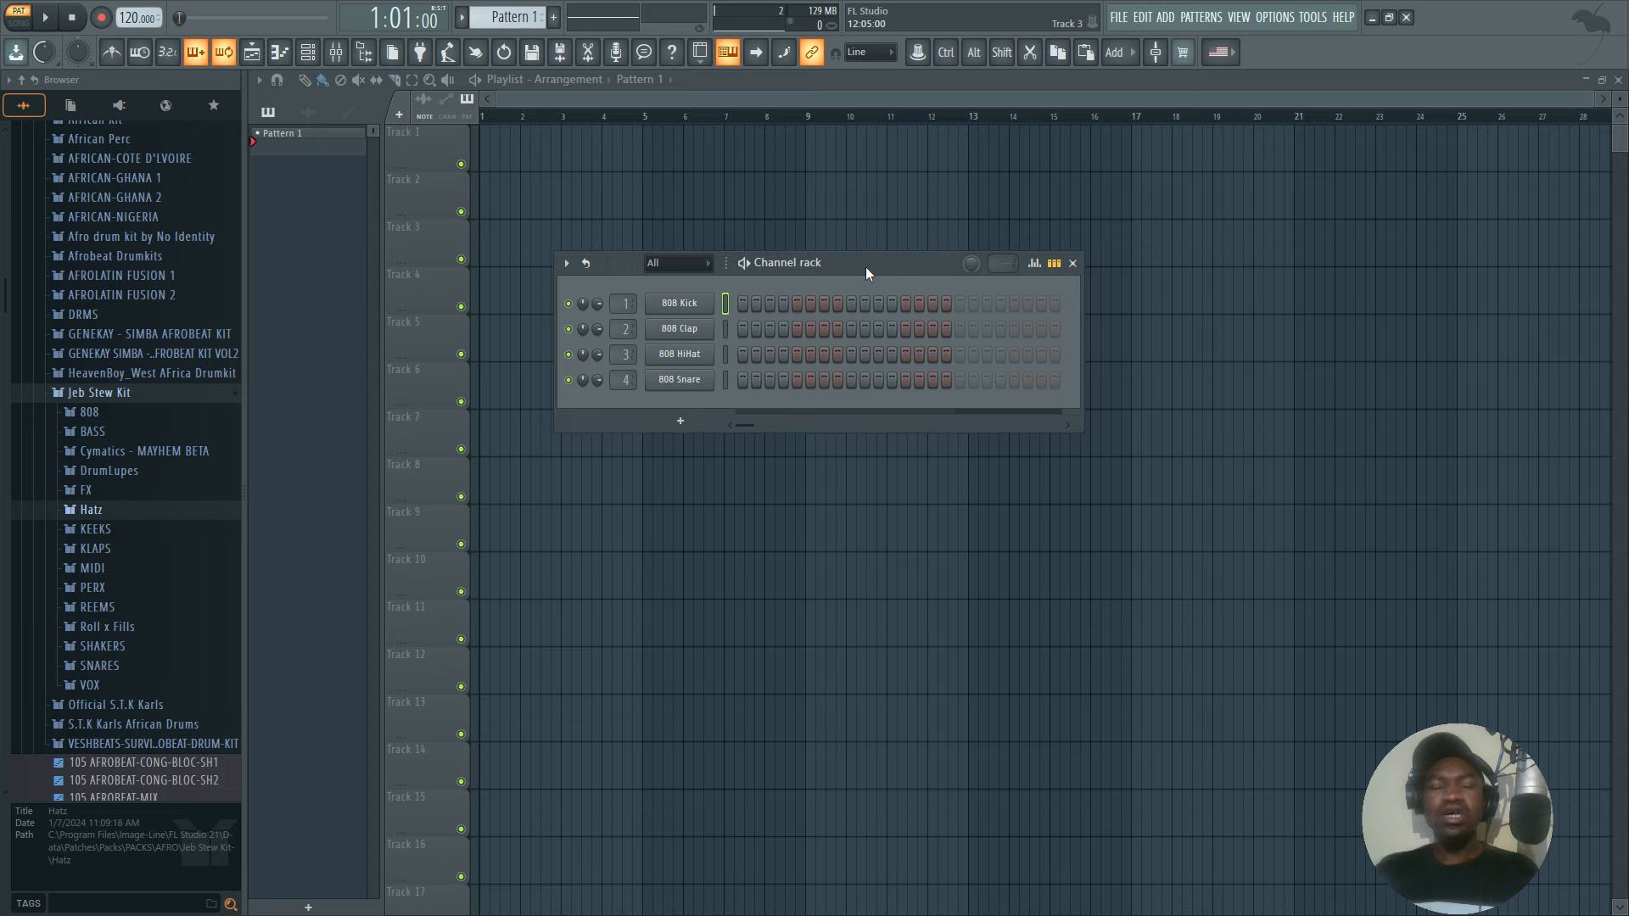
Preview kick samples in the Jeb Stew Kit's KEEKS folder, from JEB KEEK 6 through JEB KEEK 10.
{"action": "right_click", "coordinate": [687, 307]}
{"action": "mouse_move", "coordinate": [789, 435]}
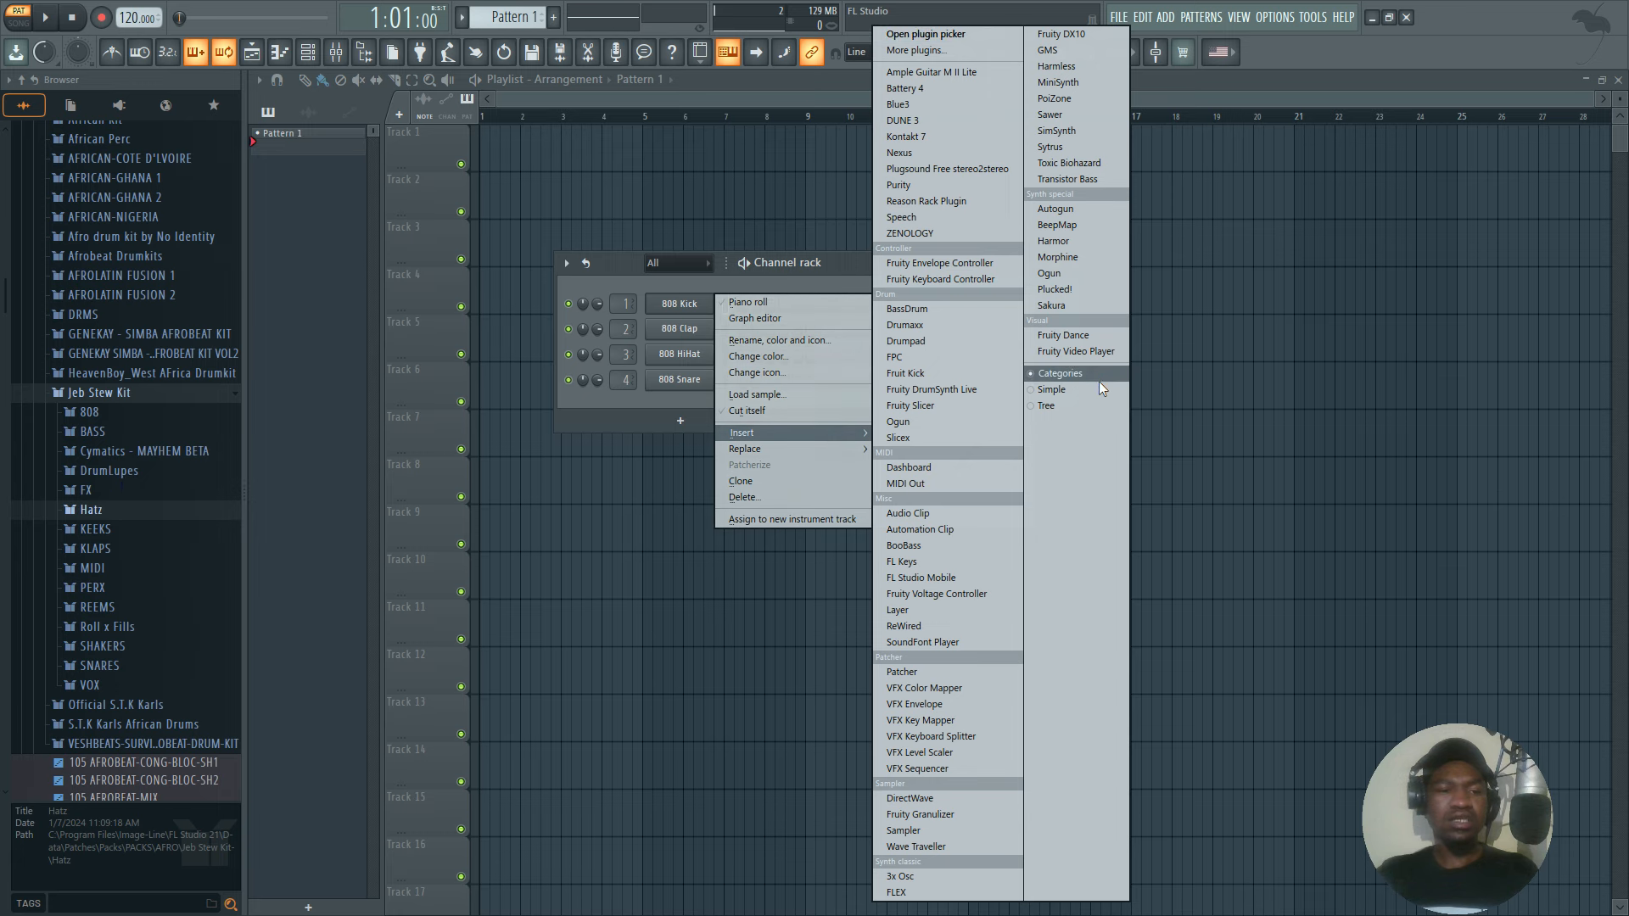
{"action": "left_click", "coordinate": [124, 531]}
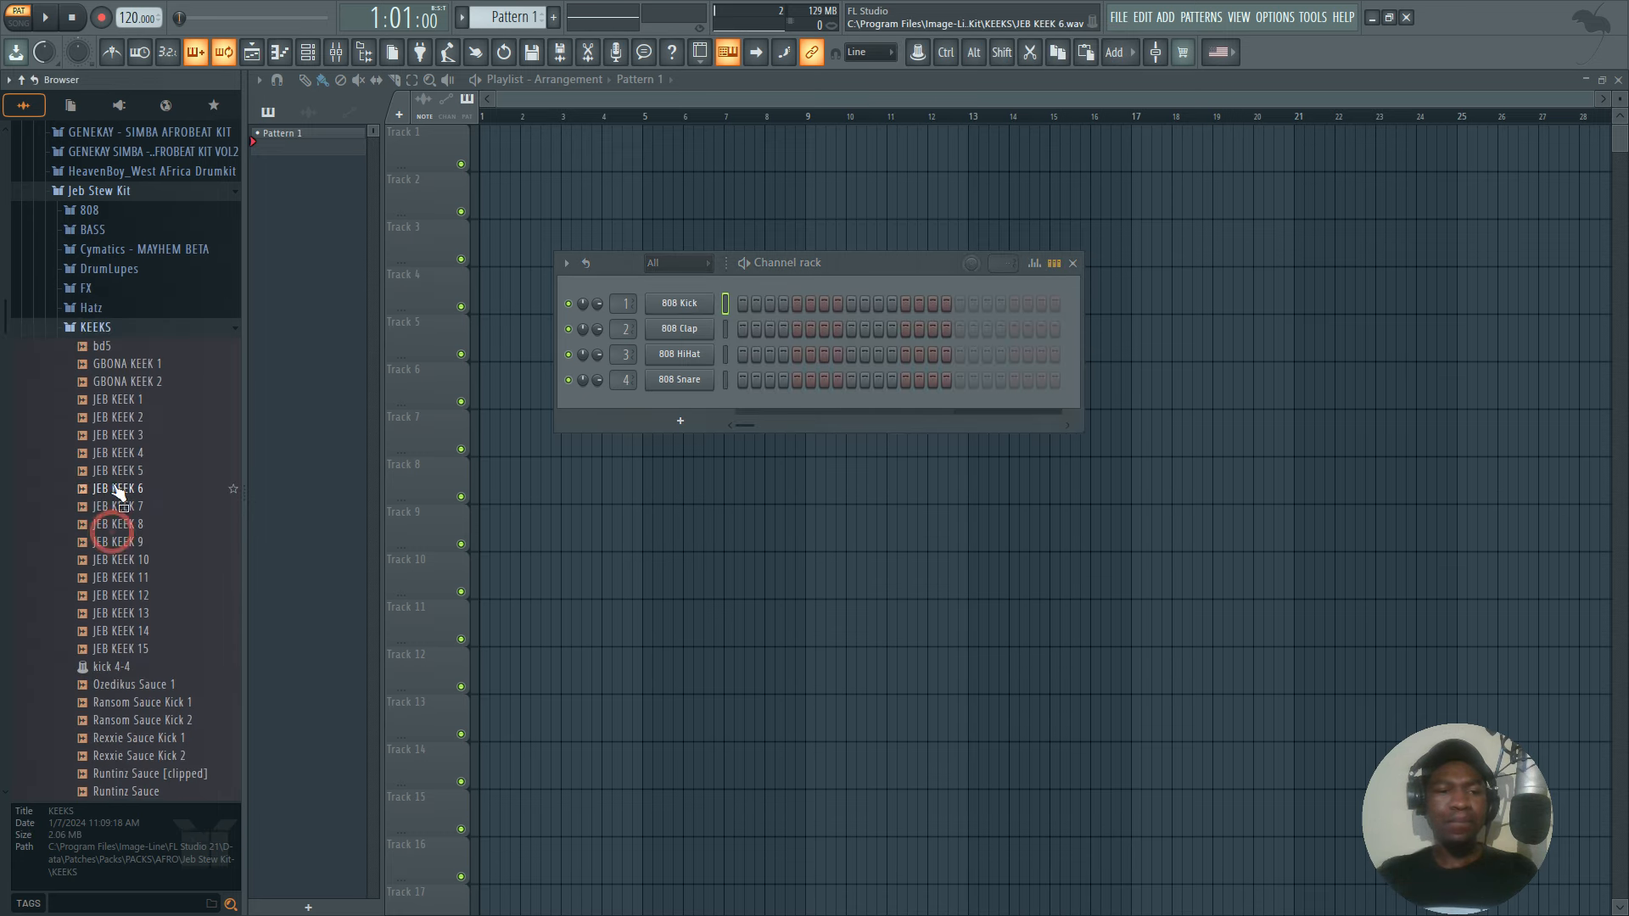
{"action": "scroll", "coordinate": [123, 476], "scroll_direction": "down", "scroll_amount": 3}
{"action": "scroll", "coordinate": [97, 345], "scroll_direction": "up", "scroll_amount": 3}
{"action": "left_click", "coordinate": [116, 382]}
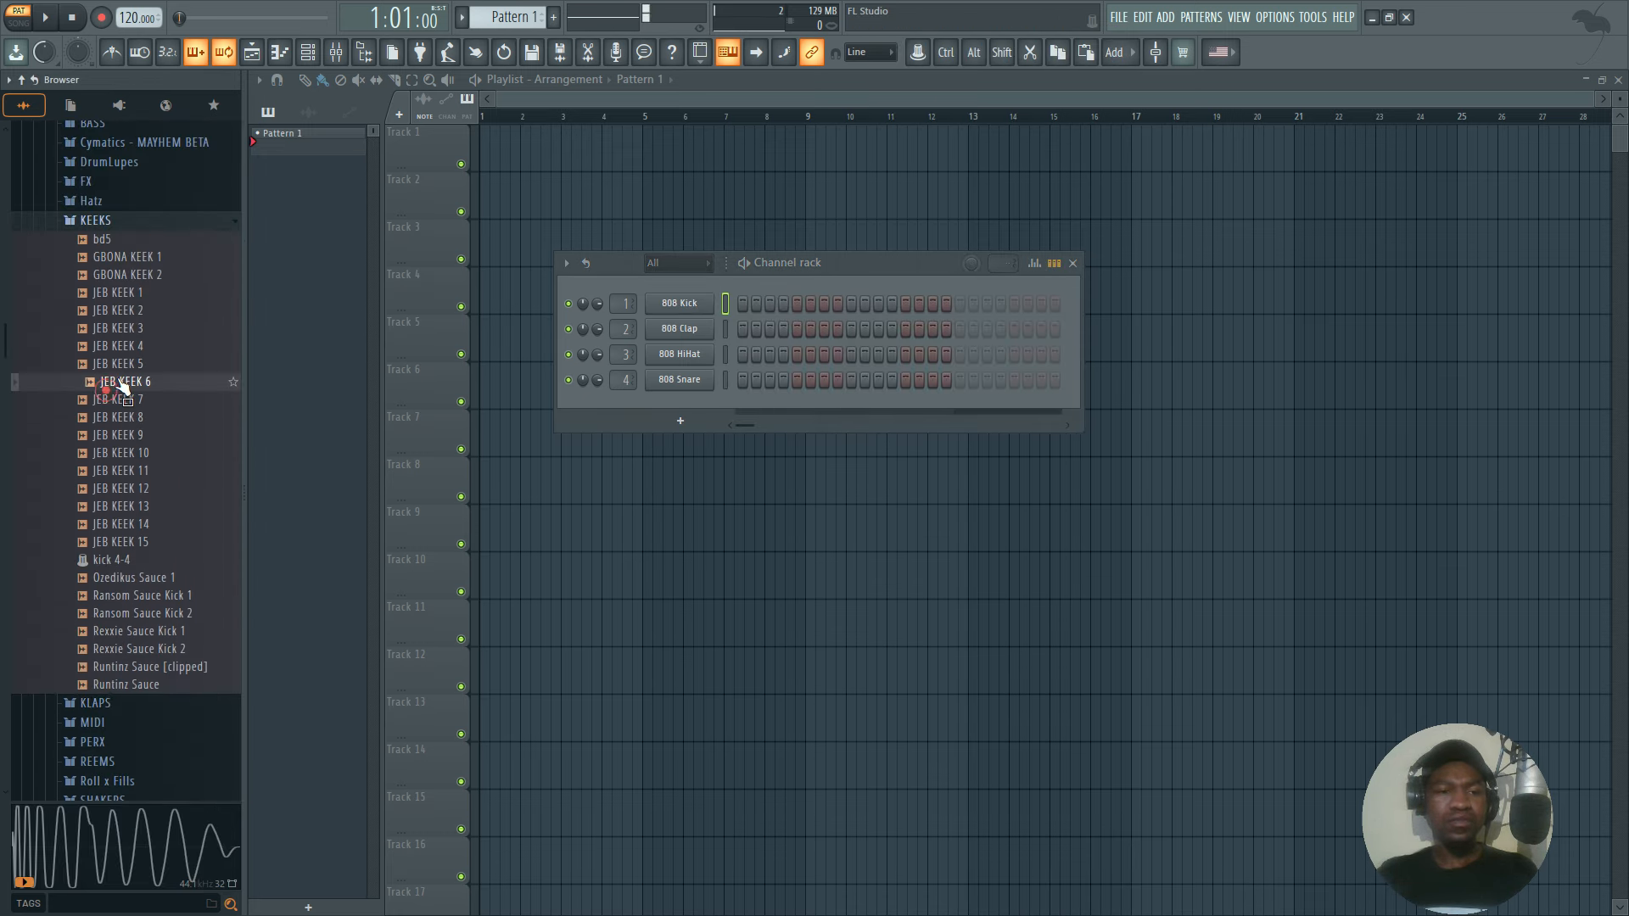
{"action": "left_click", "coordinate": [118, 363]}
{"action": "left_click", "coordinate": [117, 359]}
{"action": "left_click", "coordinate": [116, 417]}
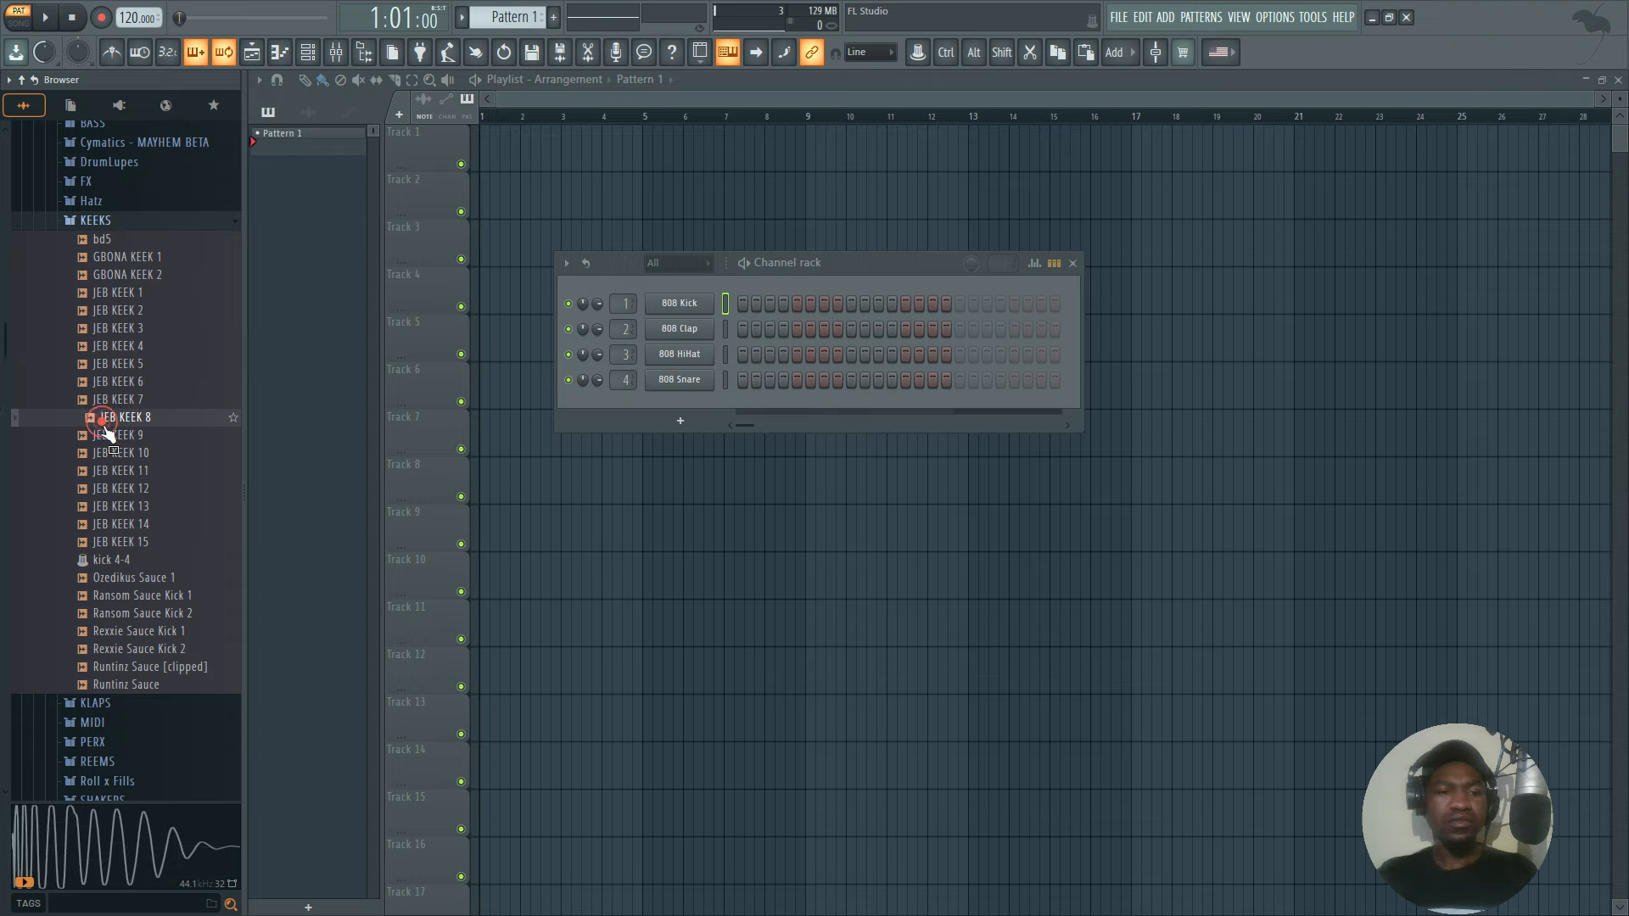
{"action": "left_click", "coordinate": [110, 454]}
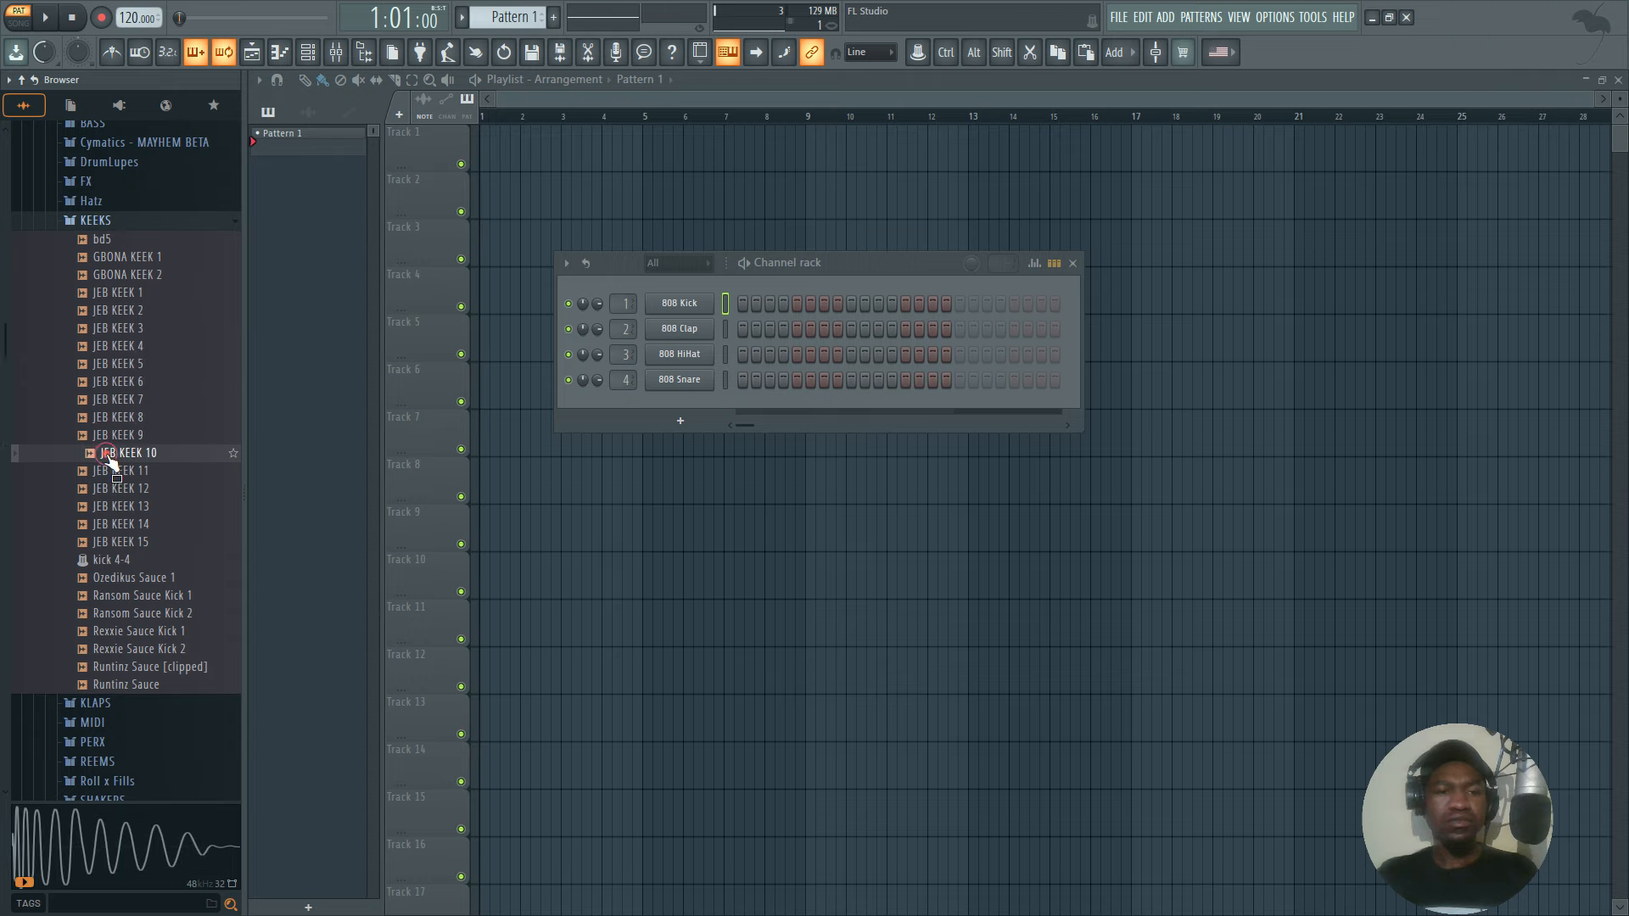
Replace the 808 Kick channel's sample with JEB KEEK 10 and open that channel's piano roll.
{"action": "left_click_drag", "start_coordinate": [448, 409], "coordinate": [679, 305]}
{"action": "right_click", "coordinate": [679, 304]}
{"action": "left_click", "coordinate": [770, 302]}
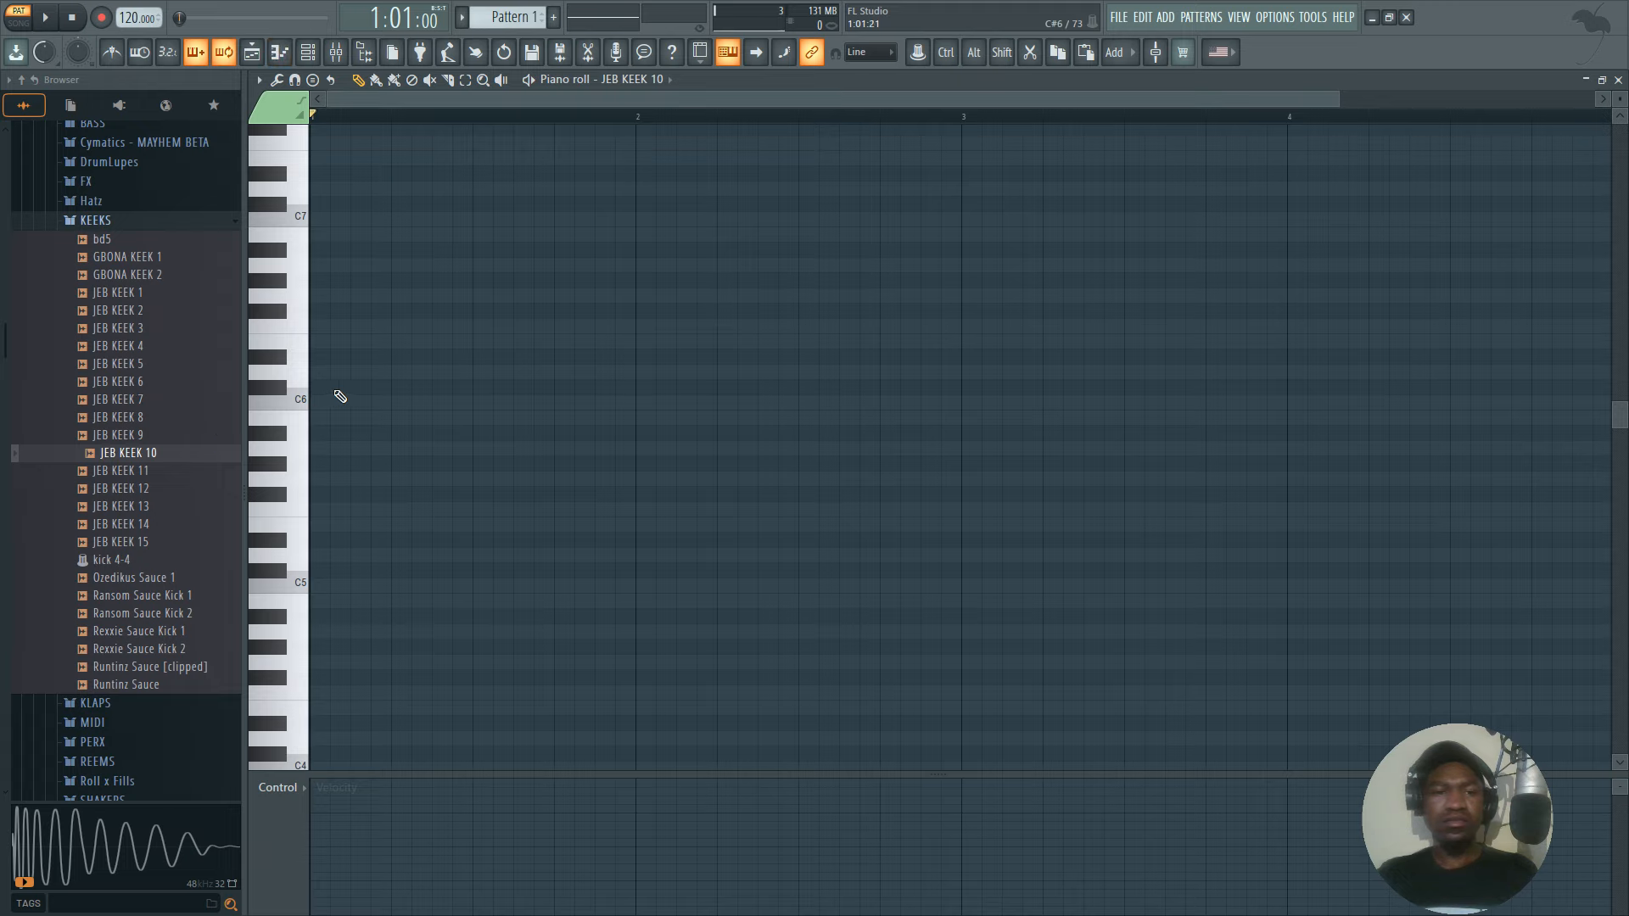
Draw five one-step C5 kick notes in bar 1, one on each beat and one halfway after beat four.
{"action": "scroll", "coordinate": [322, 493], "scroll_direction": "down", "scroll_amount": 3}
{"action": "left_click", "coordinate": [316, 446]}
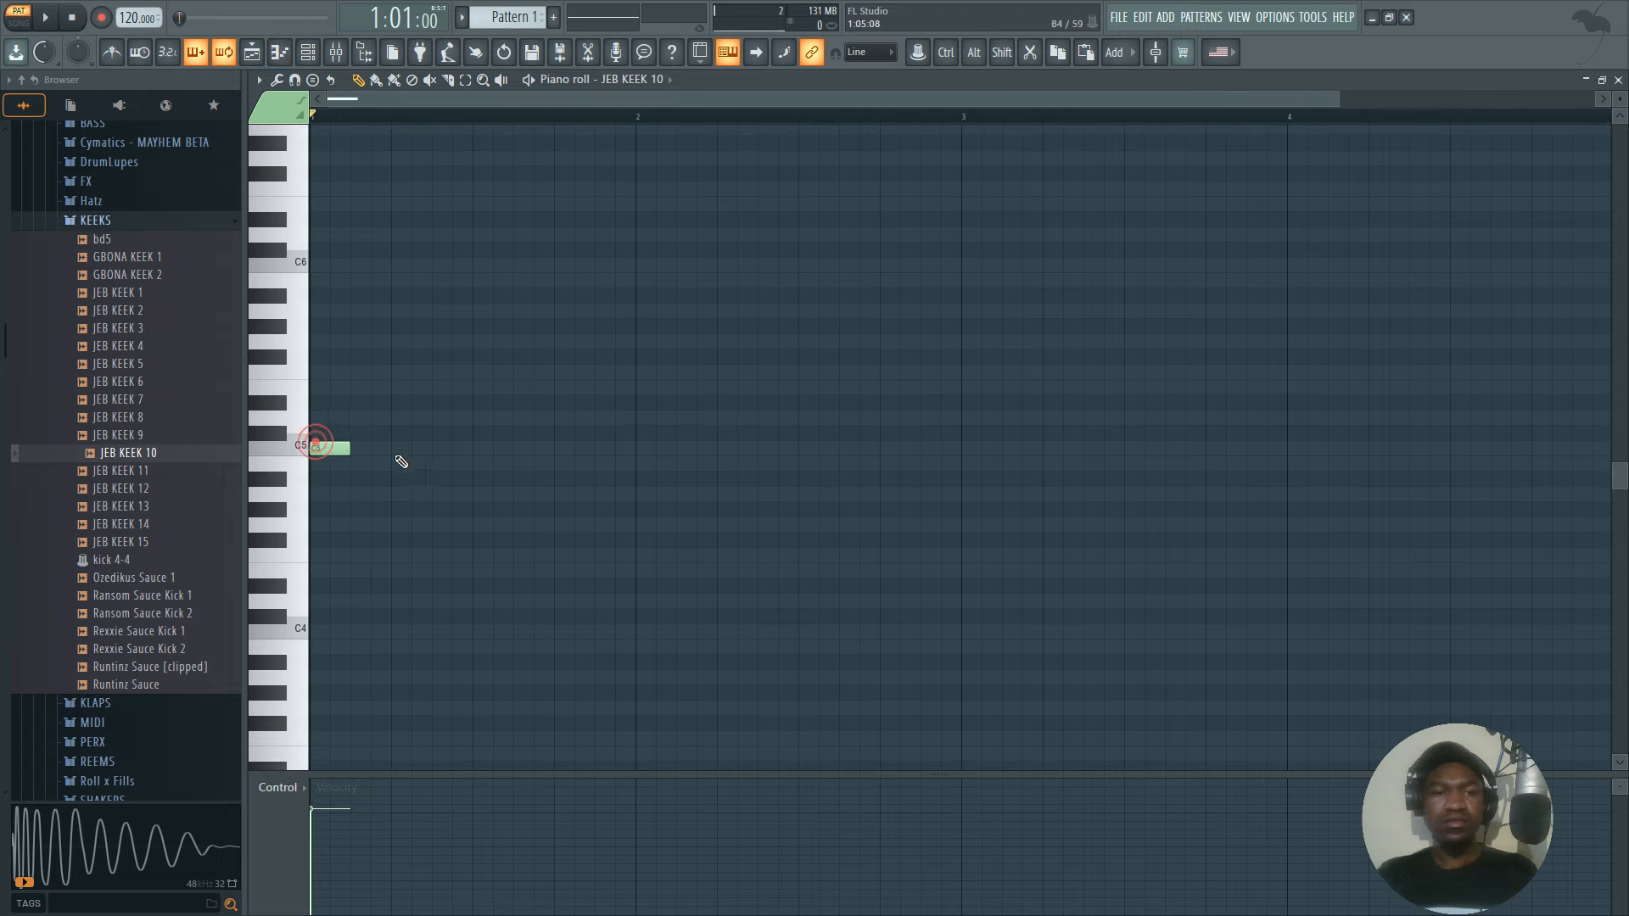
{"action": "left_click", "coordinate": [401, 449]}
{"action": "left_click", "coordinate": [482, 448]}
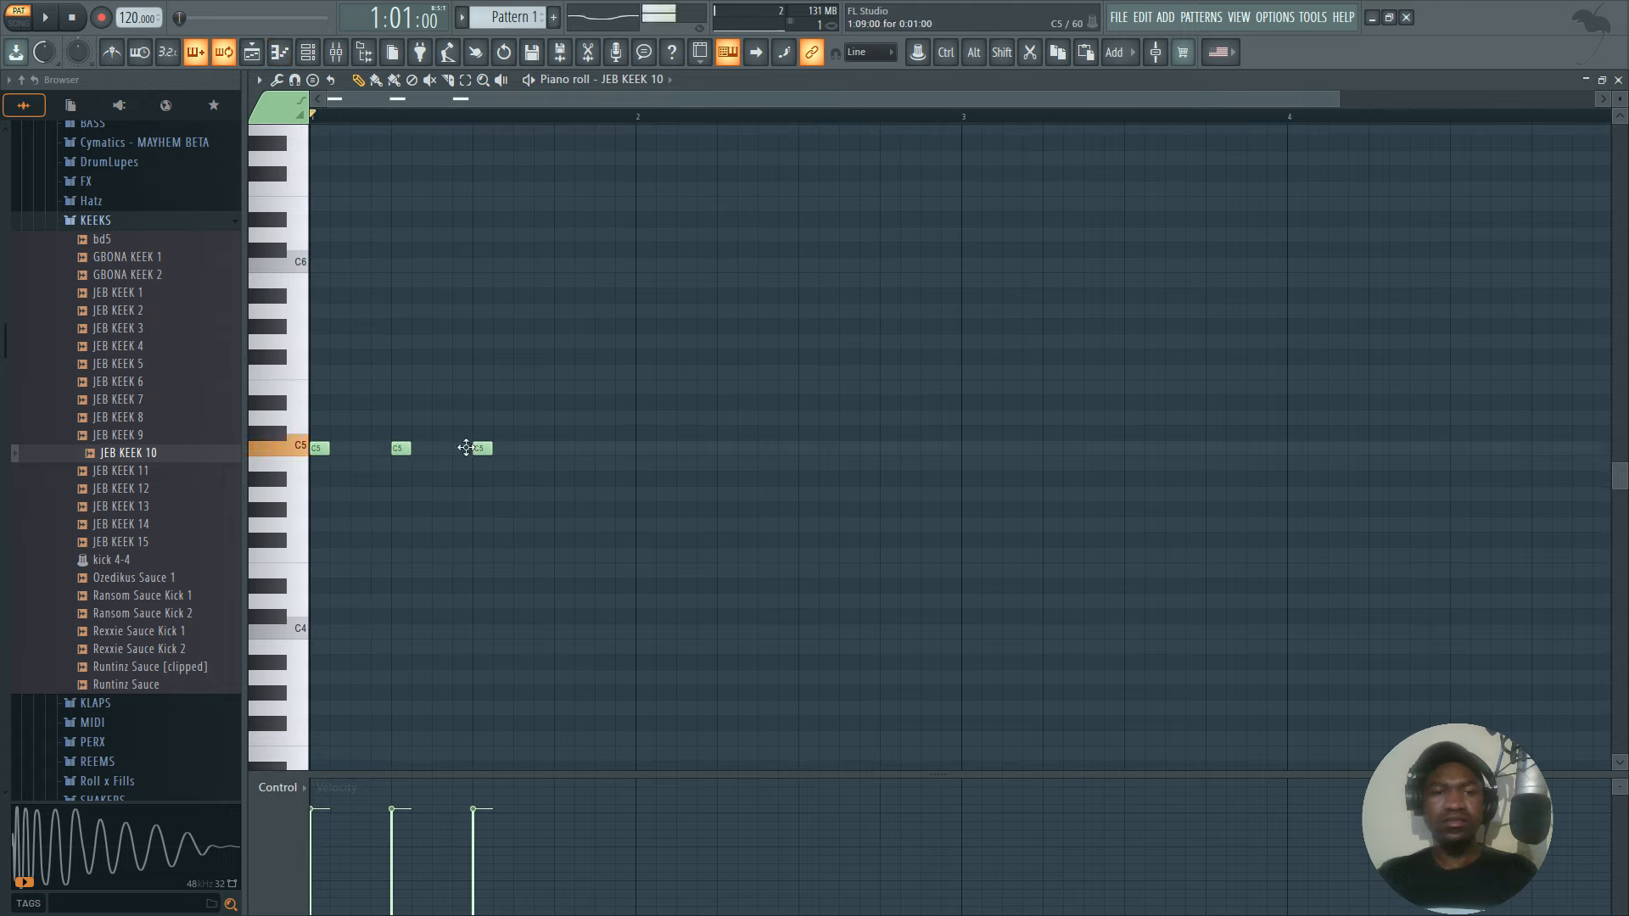
{"action": "left_click", "coordinate": [564, 449]}
{"action": "left_click", "coordinate": [601, 449]}
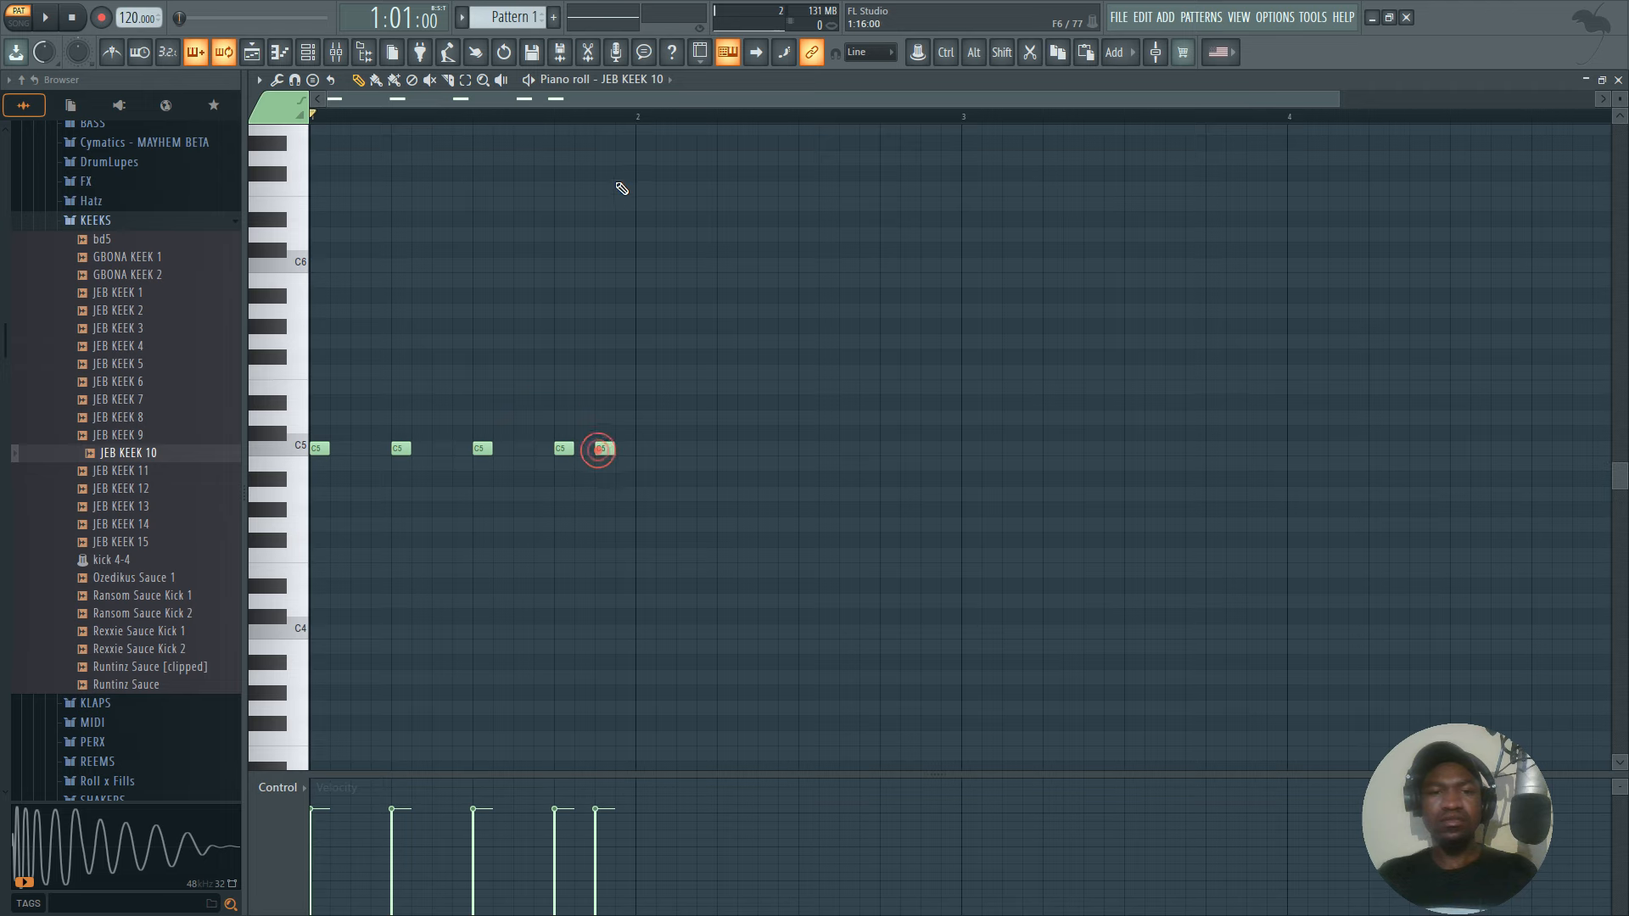
Duplicate the bar 1 kick pattern three times to fill four bars, and select all the notes.
{"action": "left_click_drag", "start_coordinate": [642, 119], "coordinate": [311, 119]}
{"action": "key", "text": "ctrl+b"}
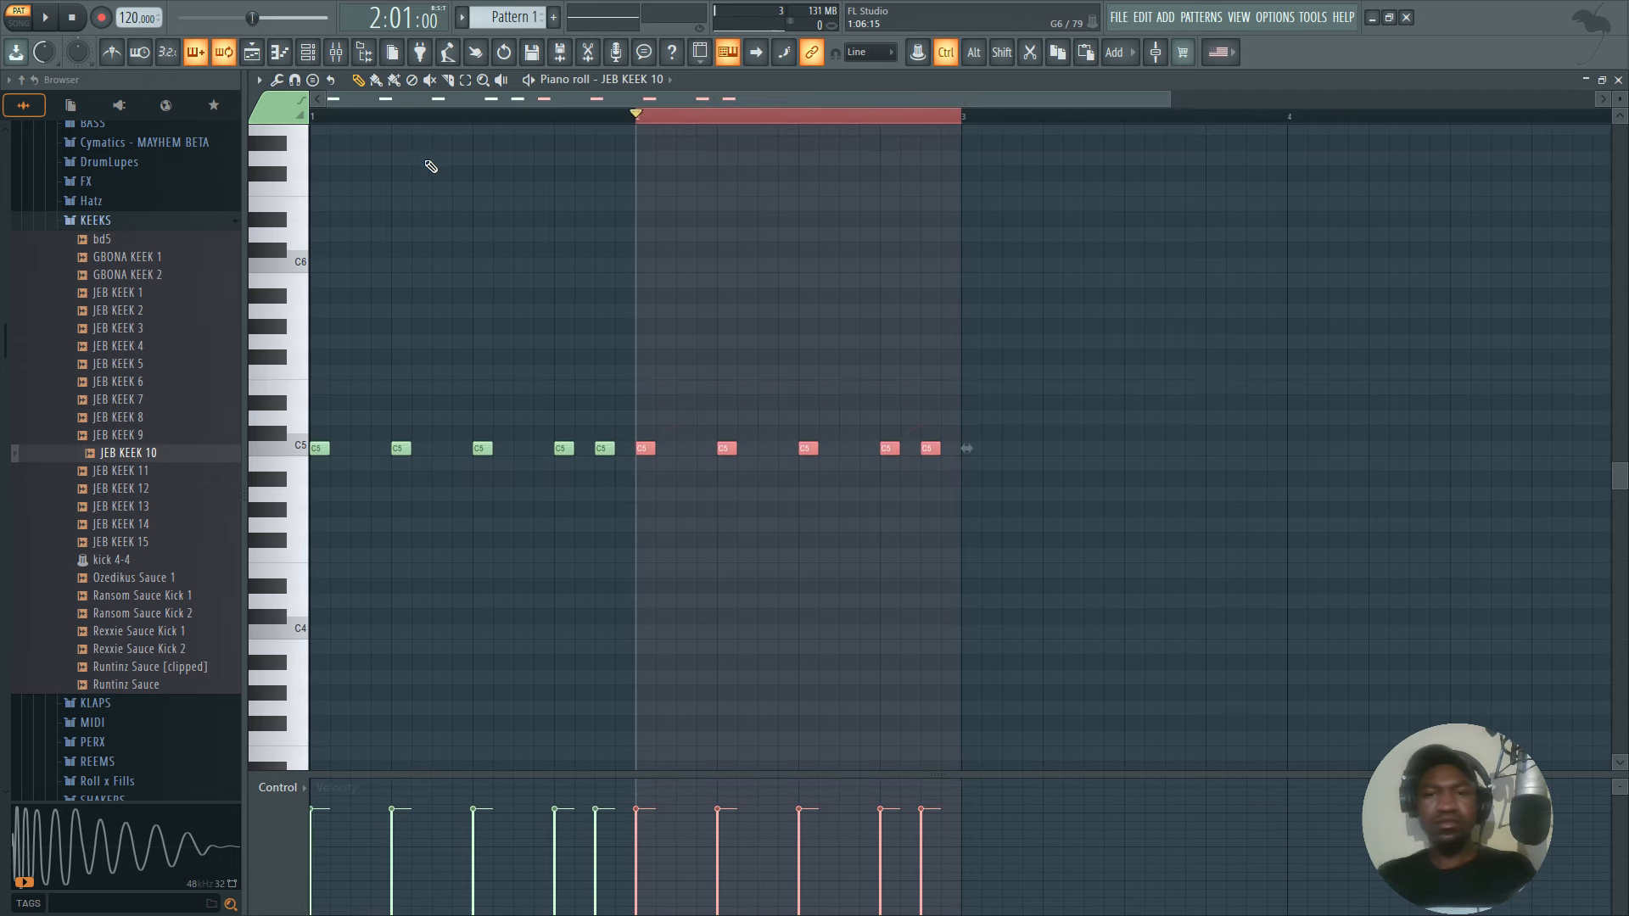
{"action": "key", "text": "ctrl+b"}
{"action": "key", "text": "ctrl+b"}
{"action": "key", "text": "ctrl+a"}
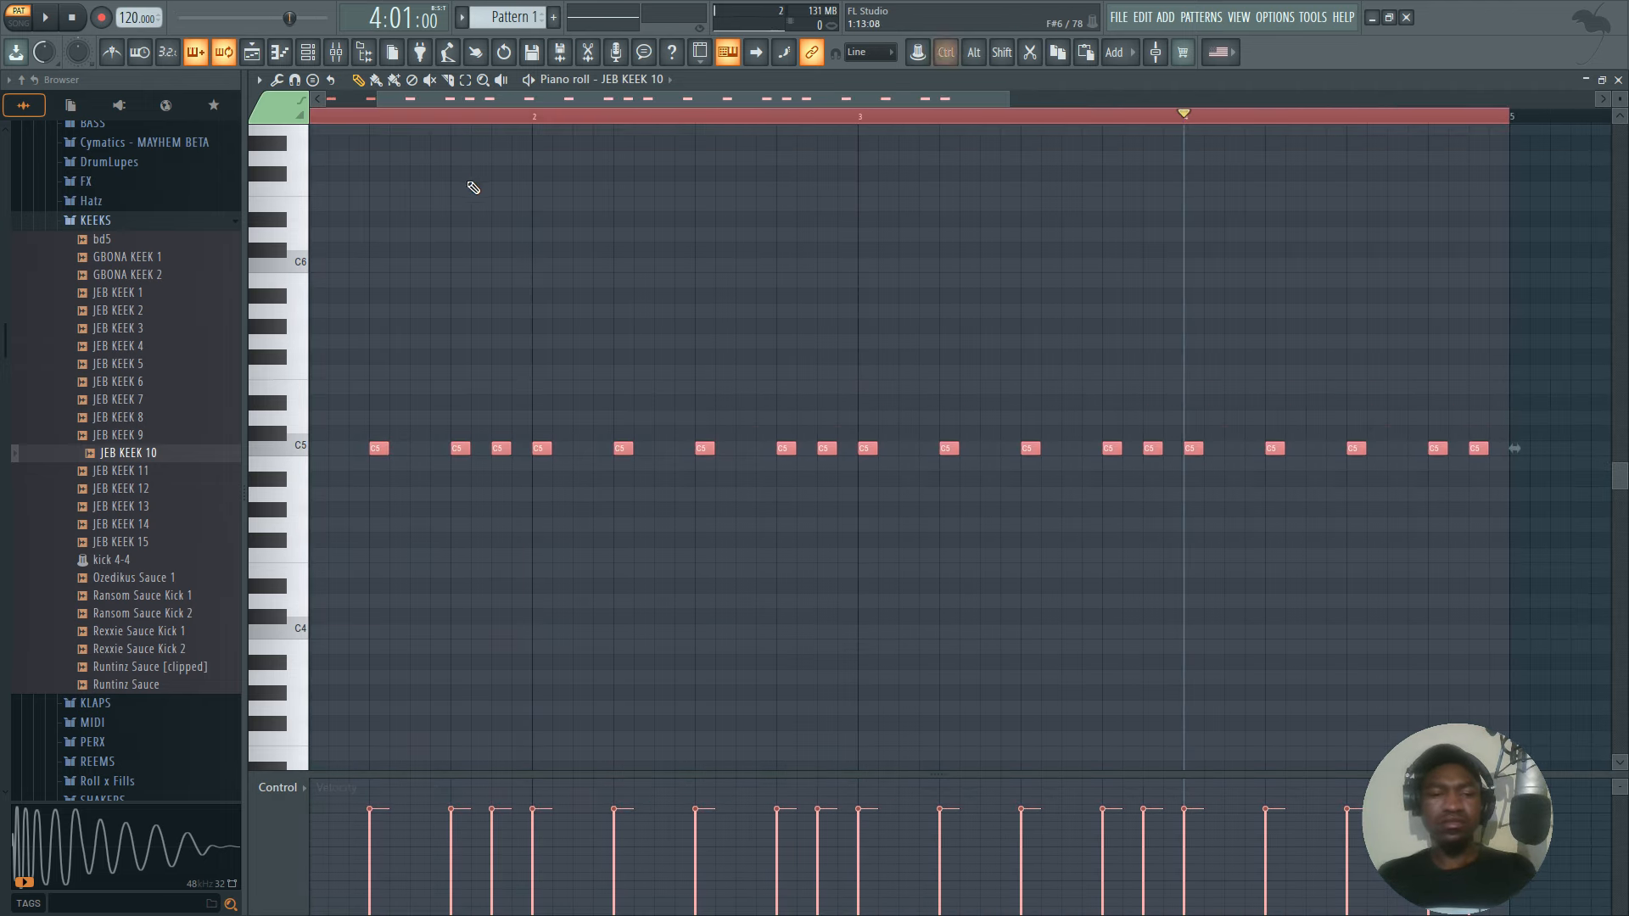
Save the project as 104 inside the existing FUTR\104 folder, with a new project folder created.
{"action": "key", "text": "ctrl+s"}
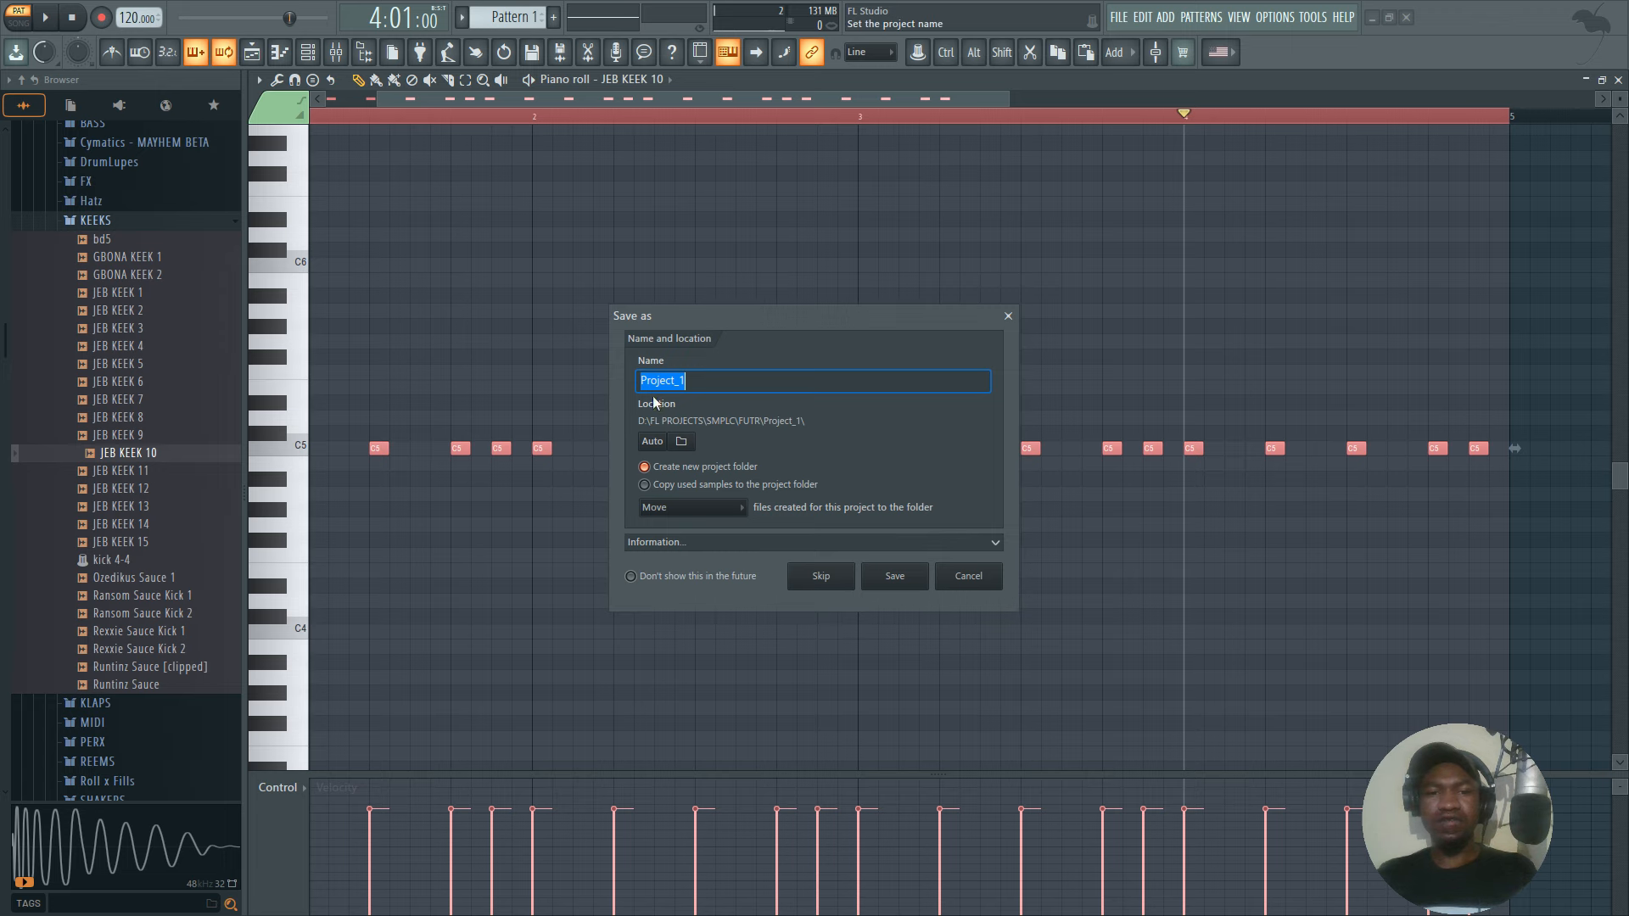
{"action": "left_click", "coordinate": [681, 440]}
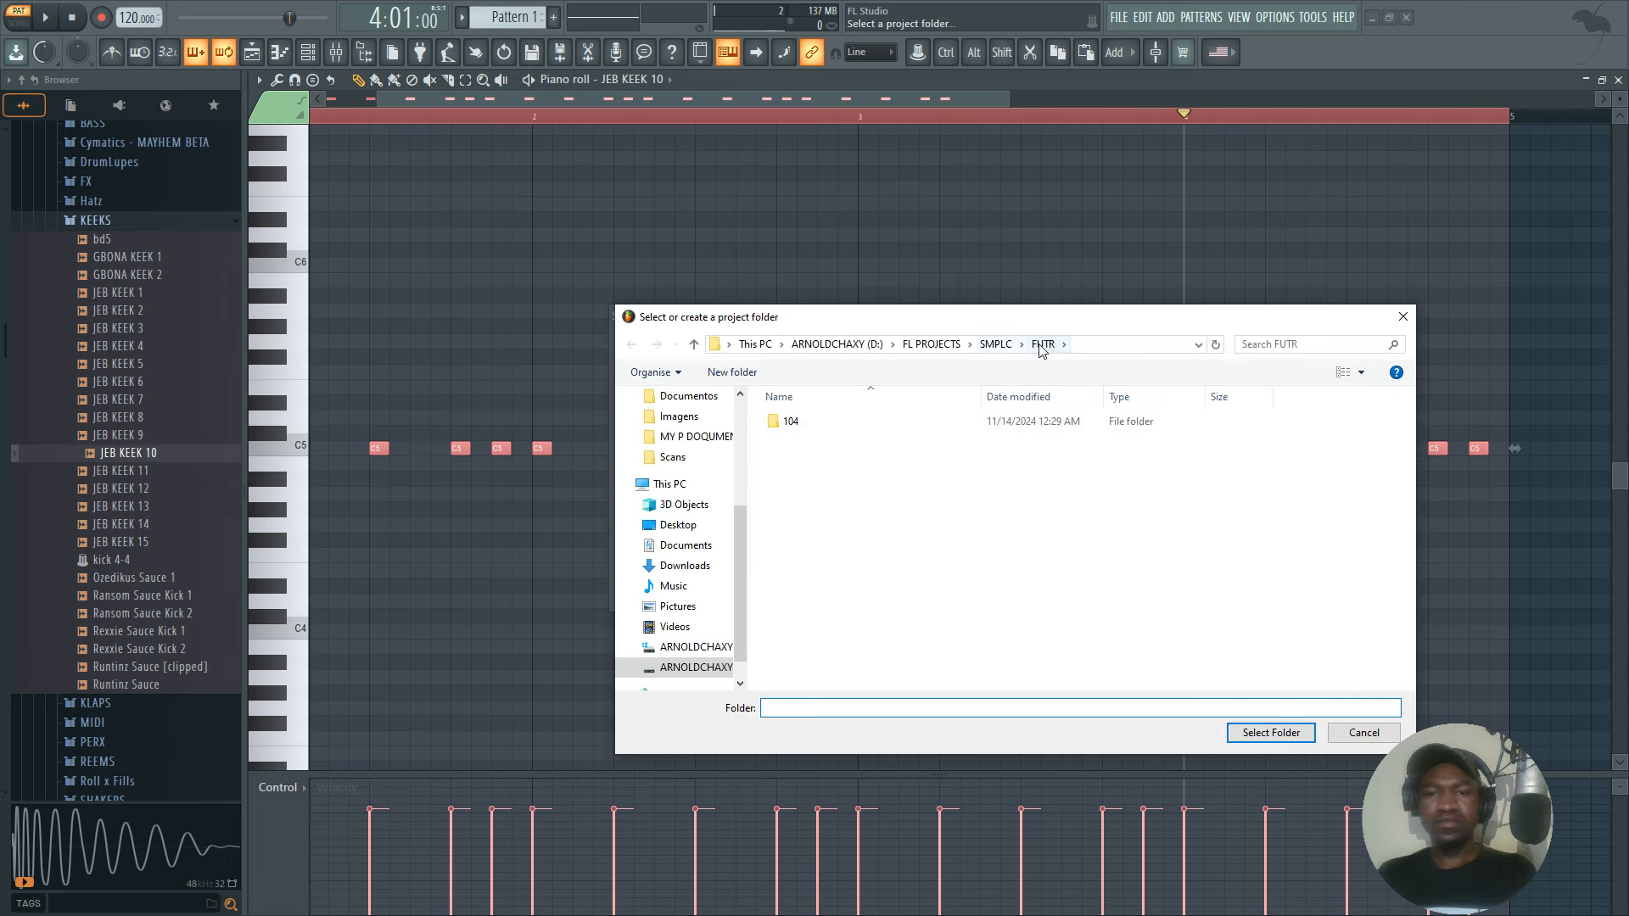
{"action": "double_click", "coordinate": [793, 422]}
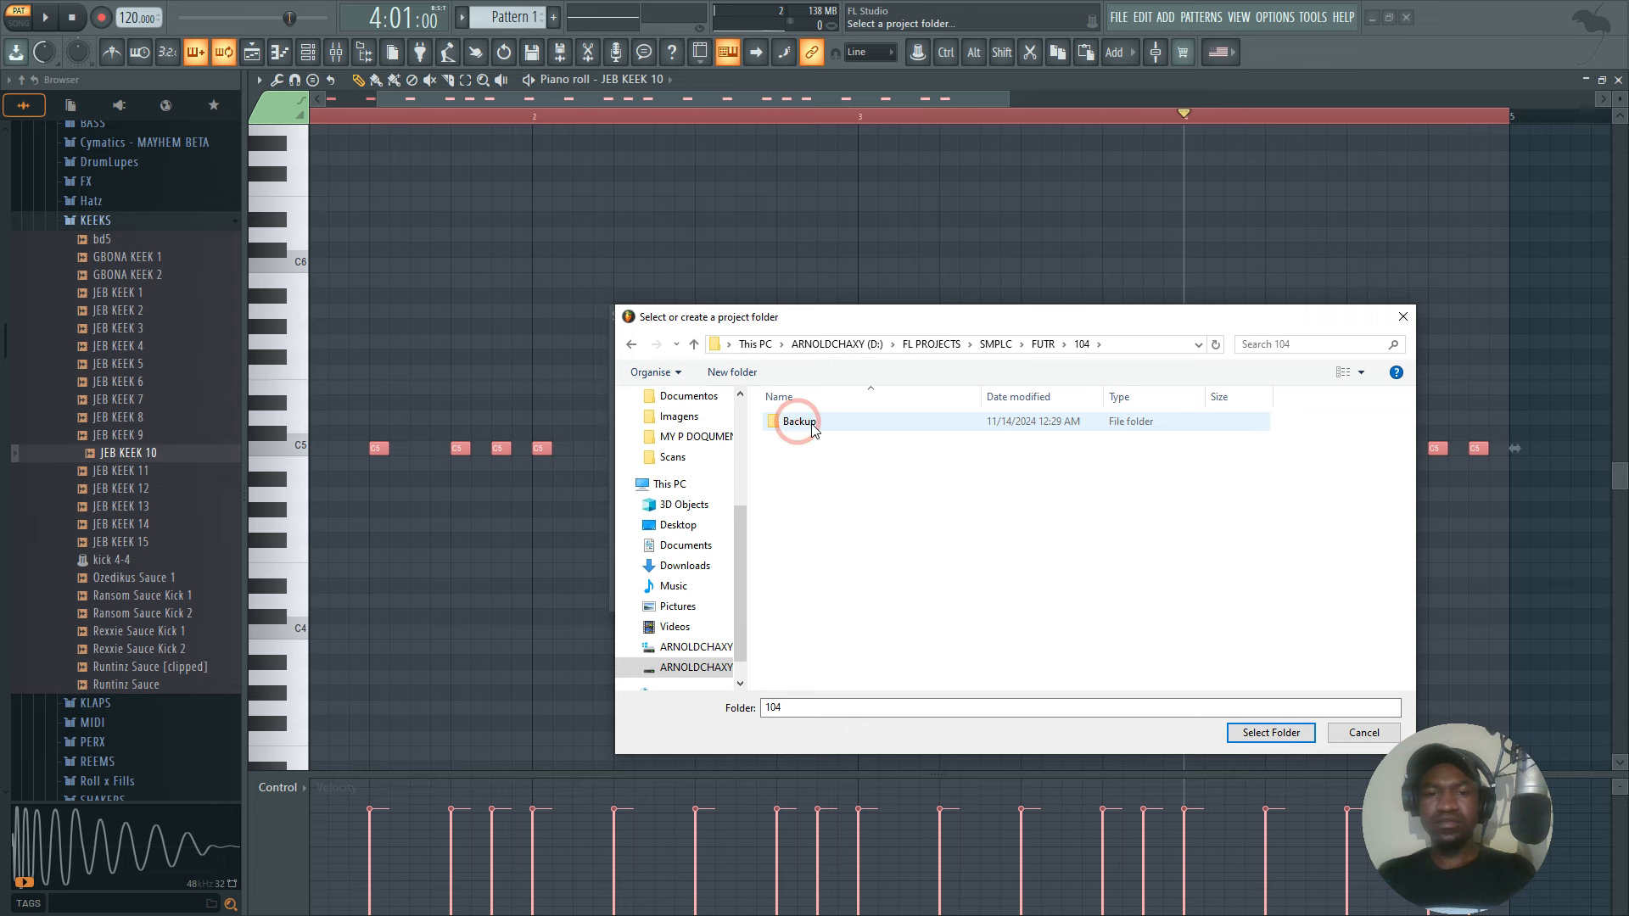
{"action": "left_click", "coordinate": [1253, 732]}
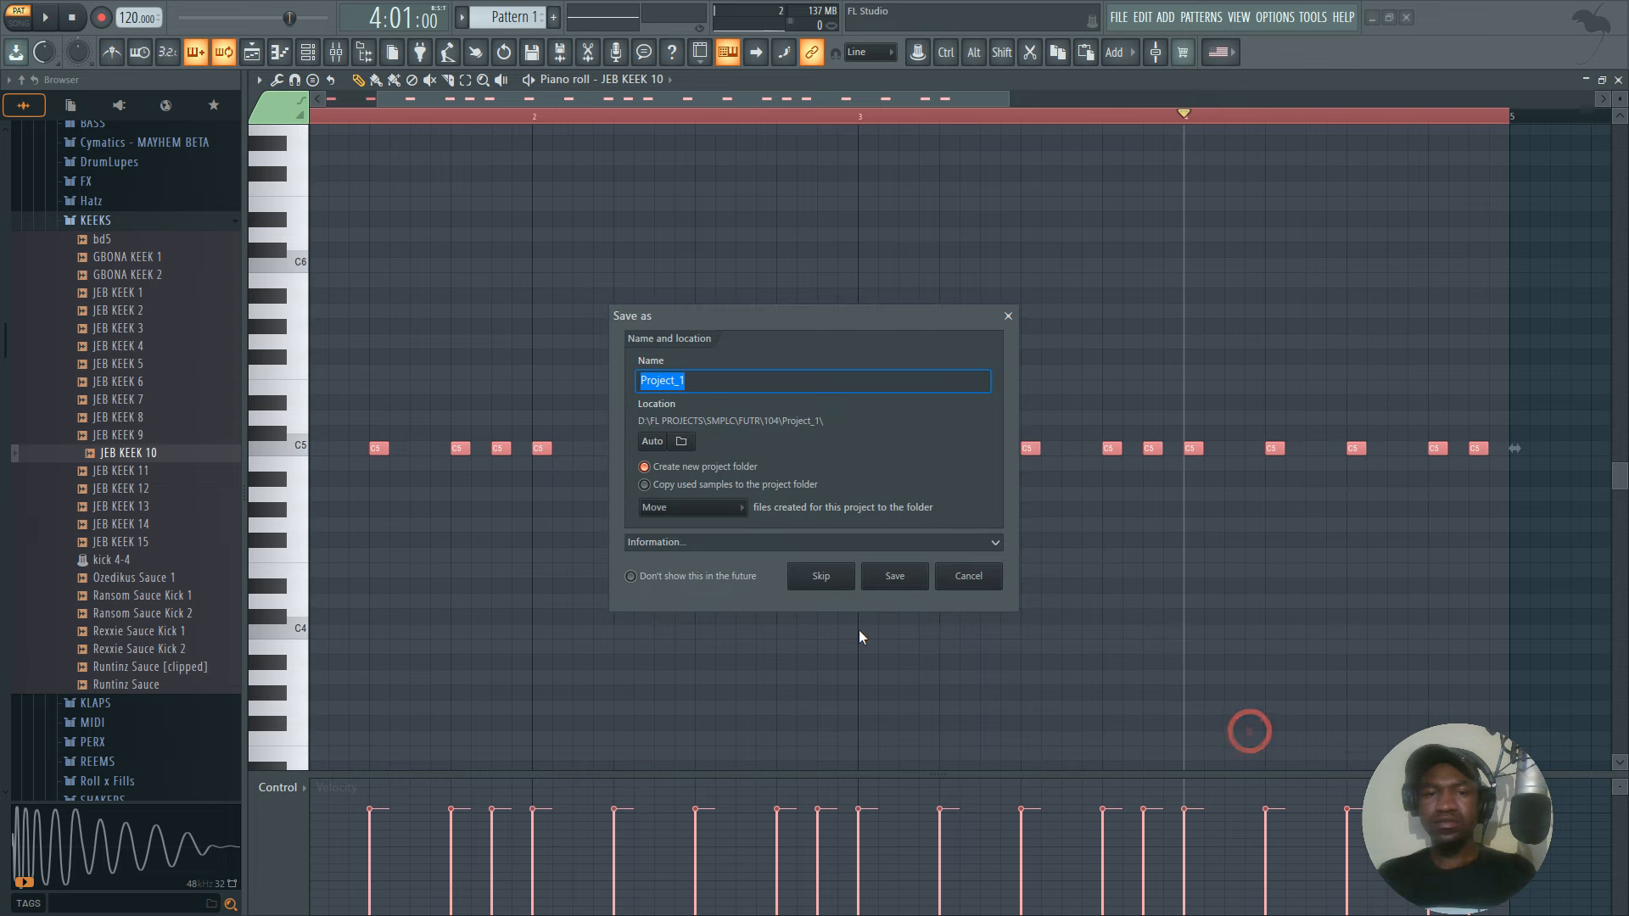
{"action": "type", "text": "10"}
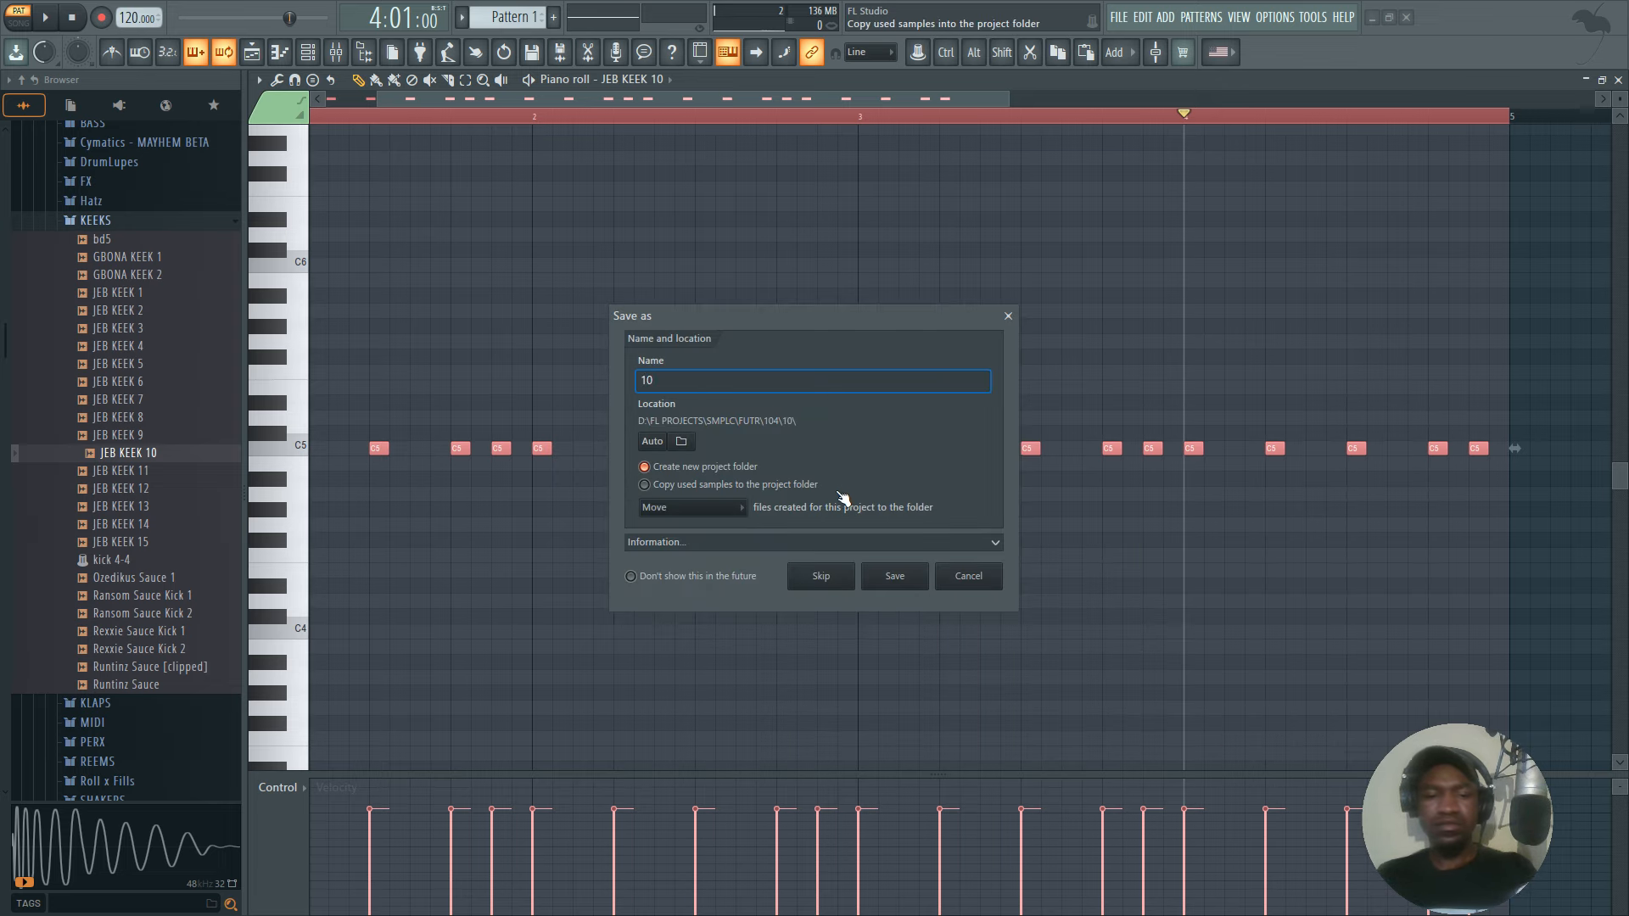
{"action": "type", "text": "4"}
{"action": "left_click", "coordinate": [896, 577]}
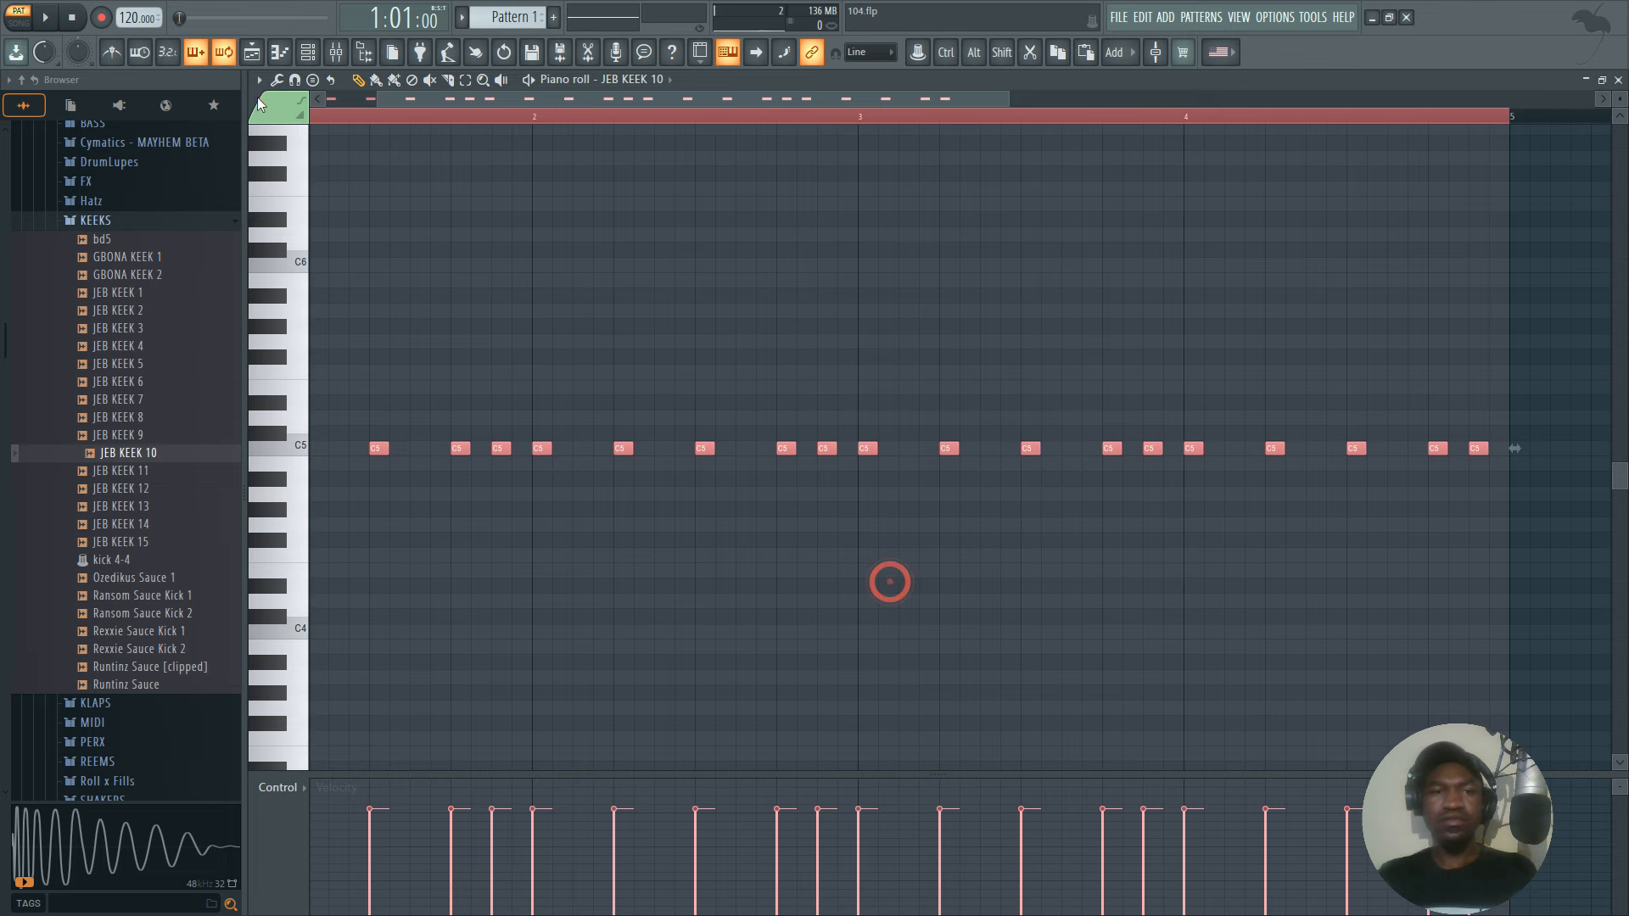
Load JEB HH 1 from the kit's Hatz HH folder onto the 808 Clap channel and open its piano roll.
{"action": "scroll", "coordinate": [73, 328], "scroll_direction": "up", "scroll_amount": 3}
{"action": "left_click", "coordinate": [95, 433]}
{"action": "left_click", "coordinate": [91, 414]}
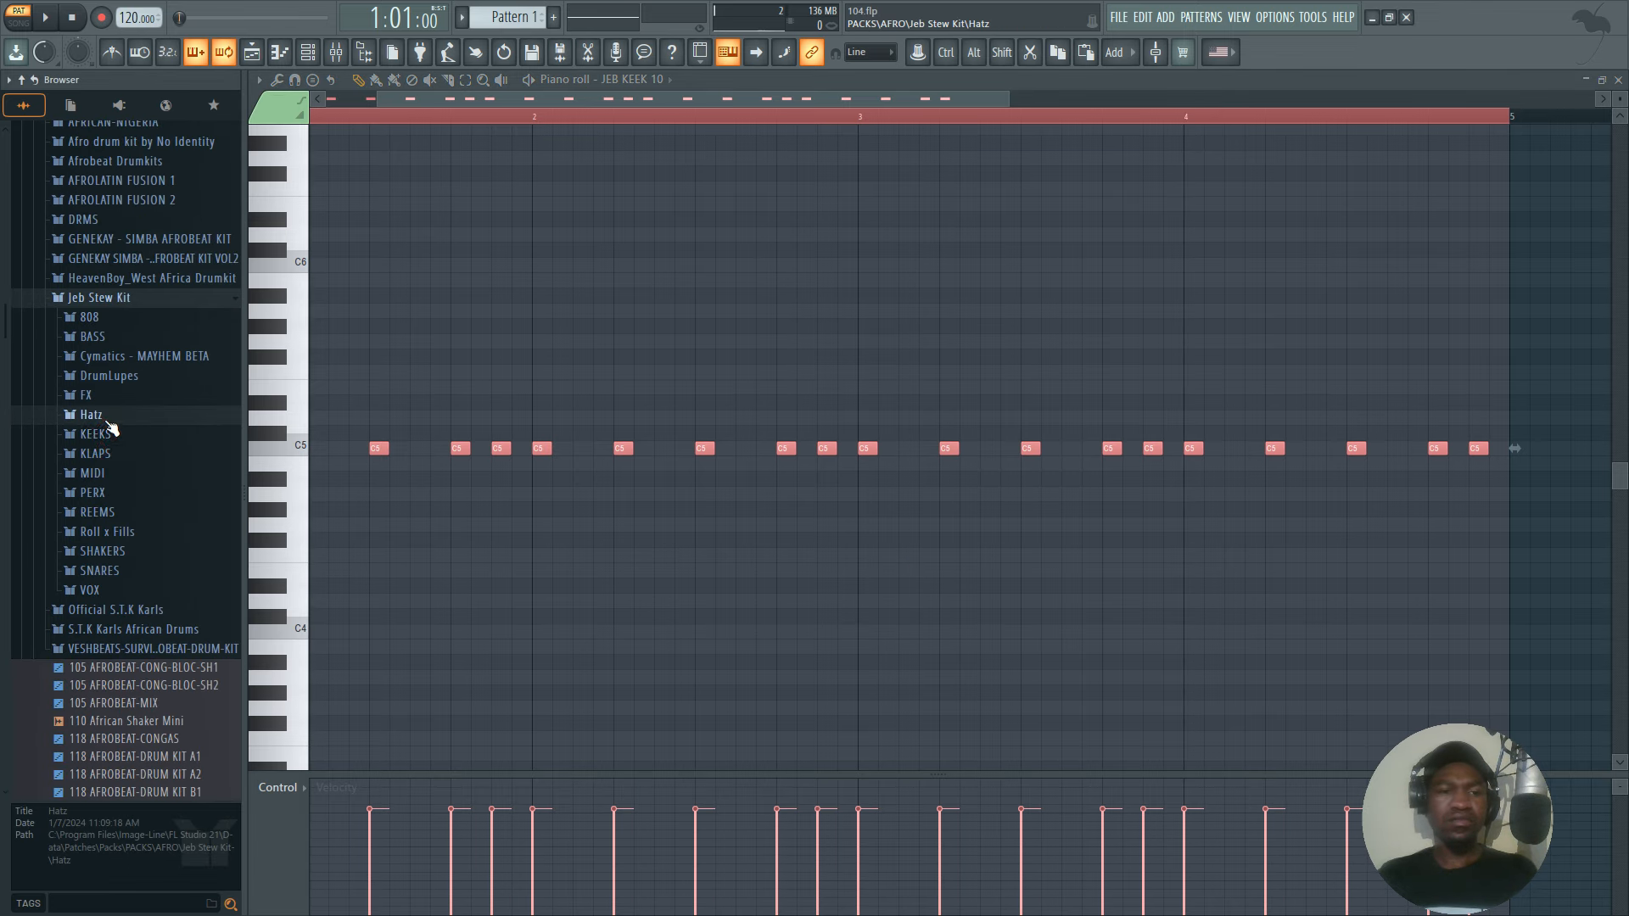
{"action": "left_click", "coordinate": [99, 433]}
{"action": "left_click", "coordinate": [134, 456]}
{"action": "left_click_drag", "start_coordinate": [138, 467], "coordinate": [312, 69]}
{"action": "left_click_drag", "start_coordinate": [683, 329], "coordinate": [680, 326]}
{"action": "right_click", "coordinate": [704, 327]}
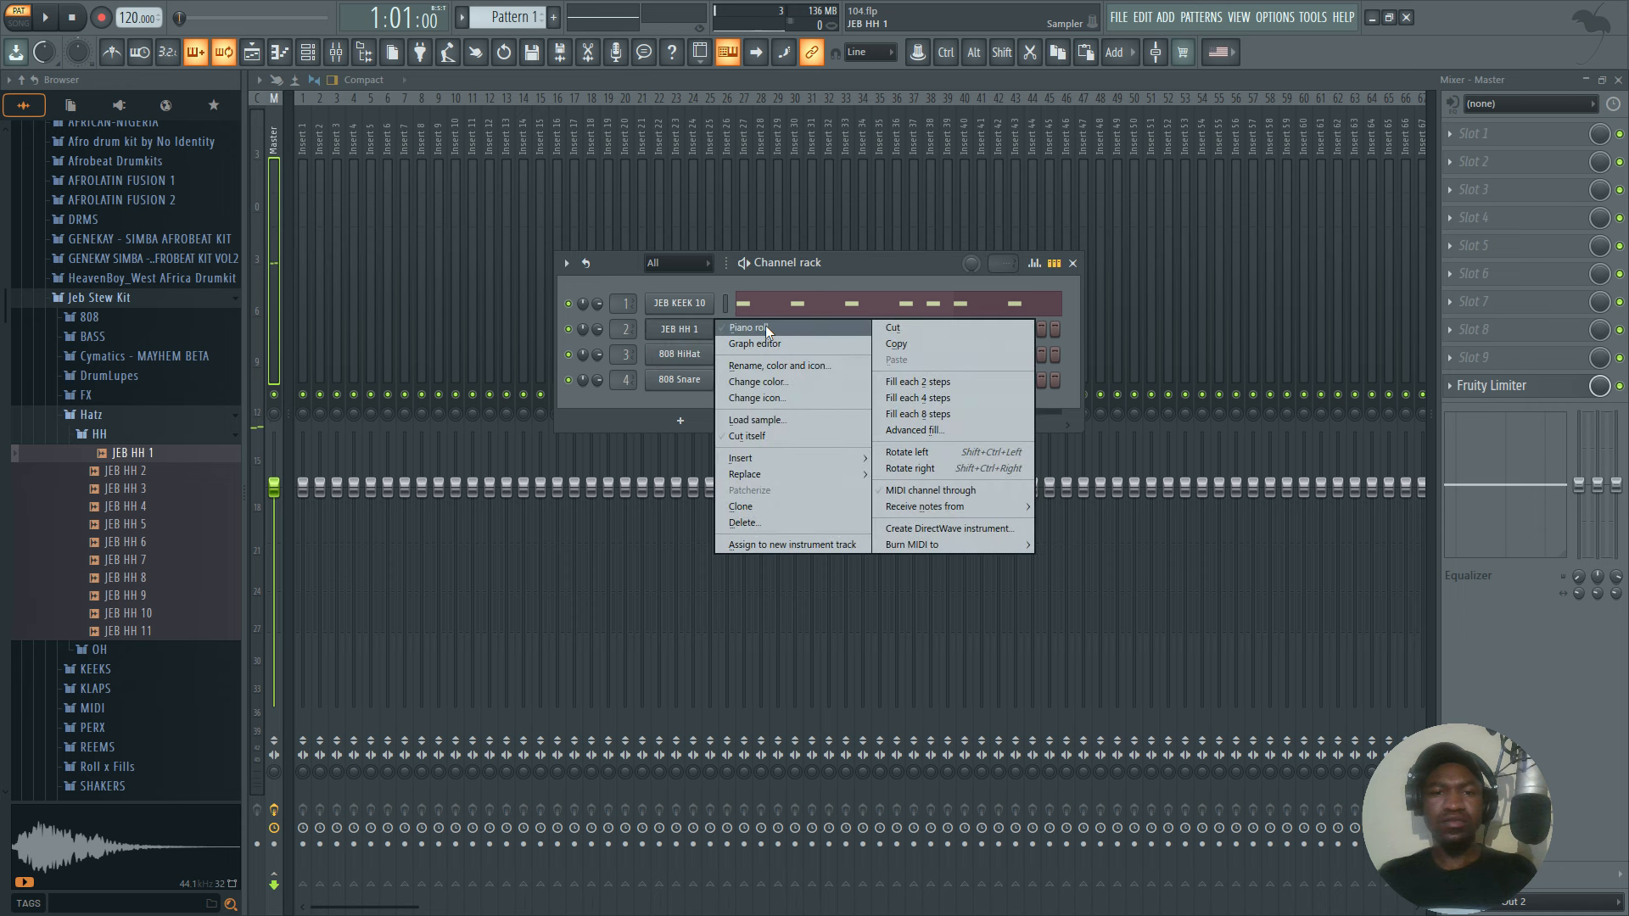
{"action": "left_click", "coordinate": [765, 324]}
Draw three C5 hi-hat notes across beat one, at its start, middle and fourth step, with the last two at about 61% velocity.
{"action": "left_click", "coordinate": [355, 454]}
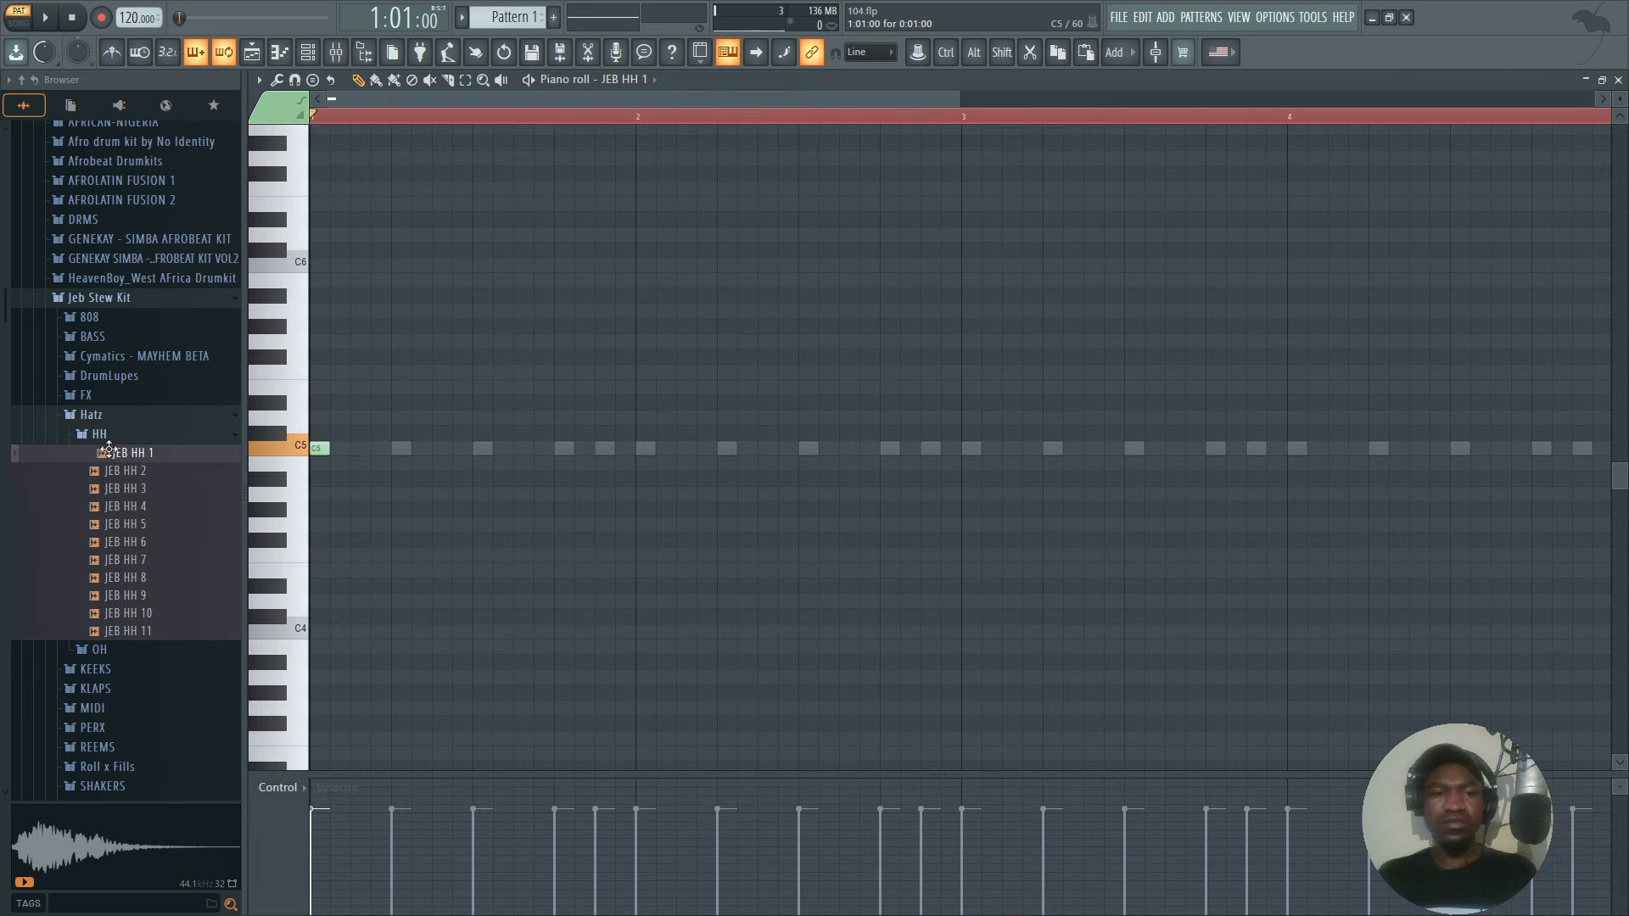
{"action": "scroll", "coordinate": [330, 118], "scroll_direction": "up", "scroll_amount": 7}
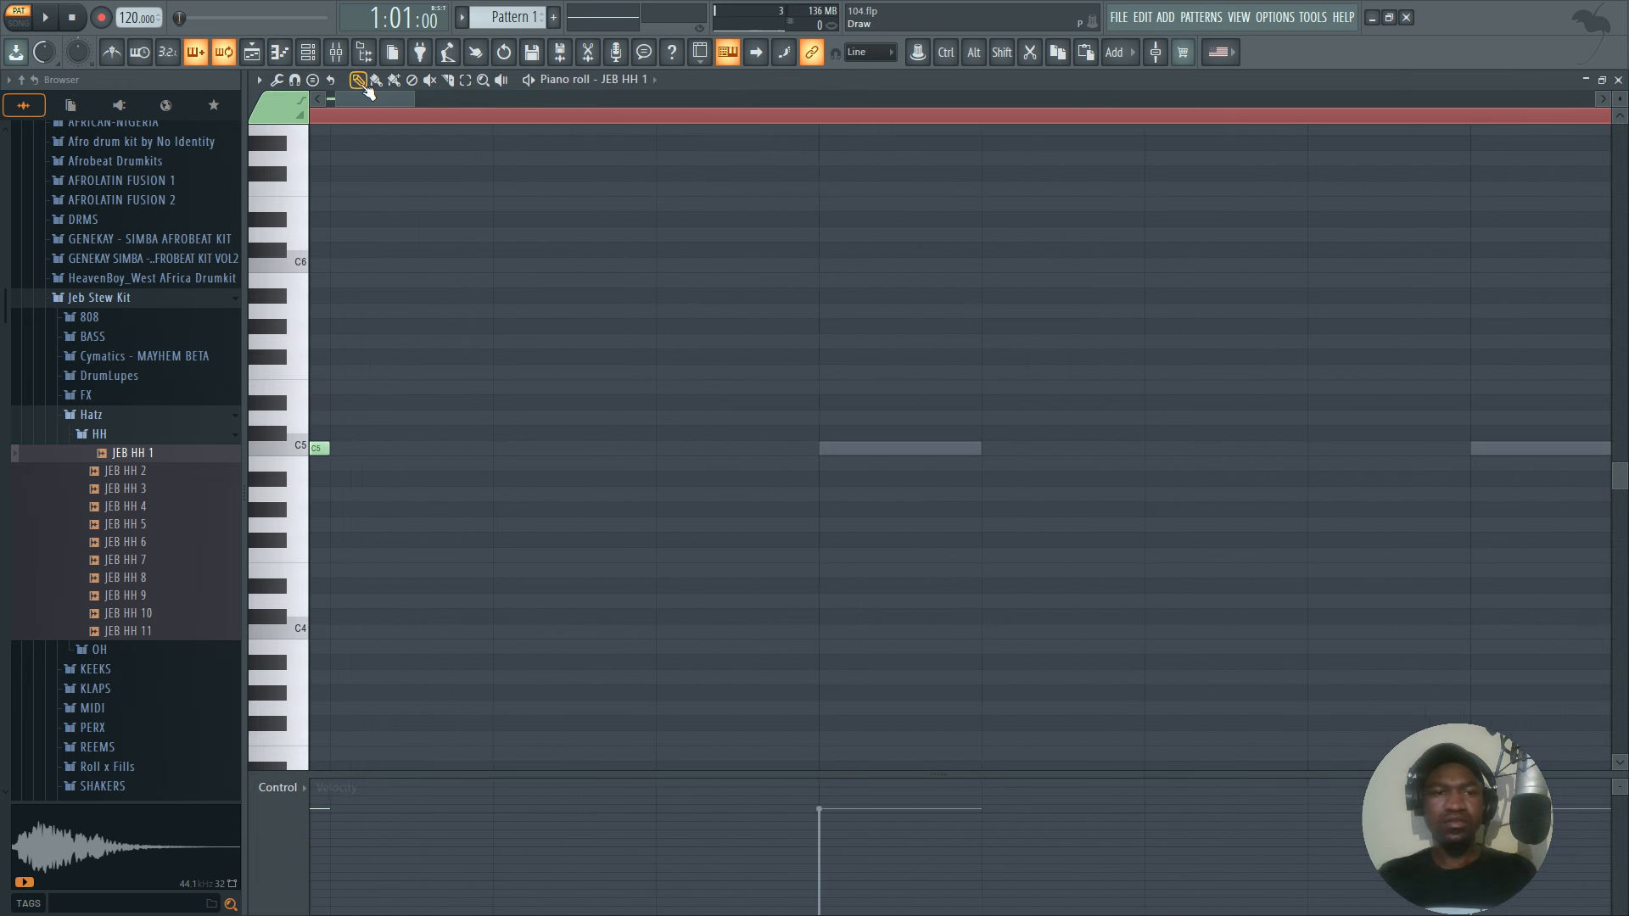
{"action": "left_click_drag", "start_coordinate": [351, 99], "coordinate": [195, 100]}
{"action": "left_click_drag", "start_coordinate": [556, 434], "coordinate": [540, 449]}
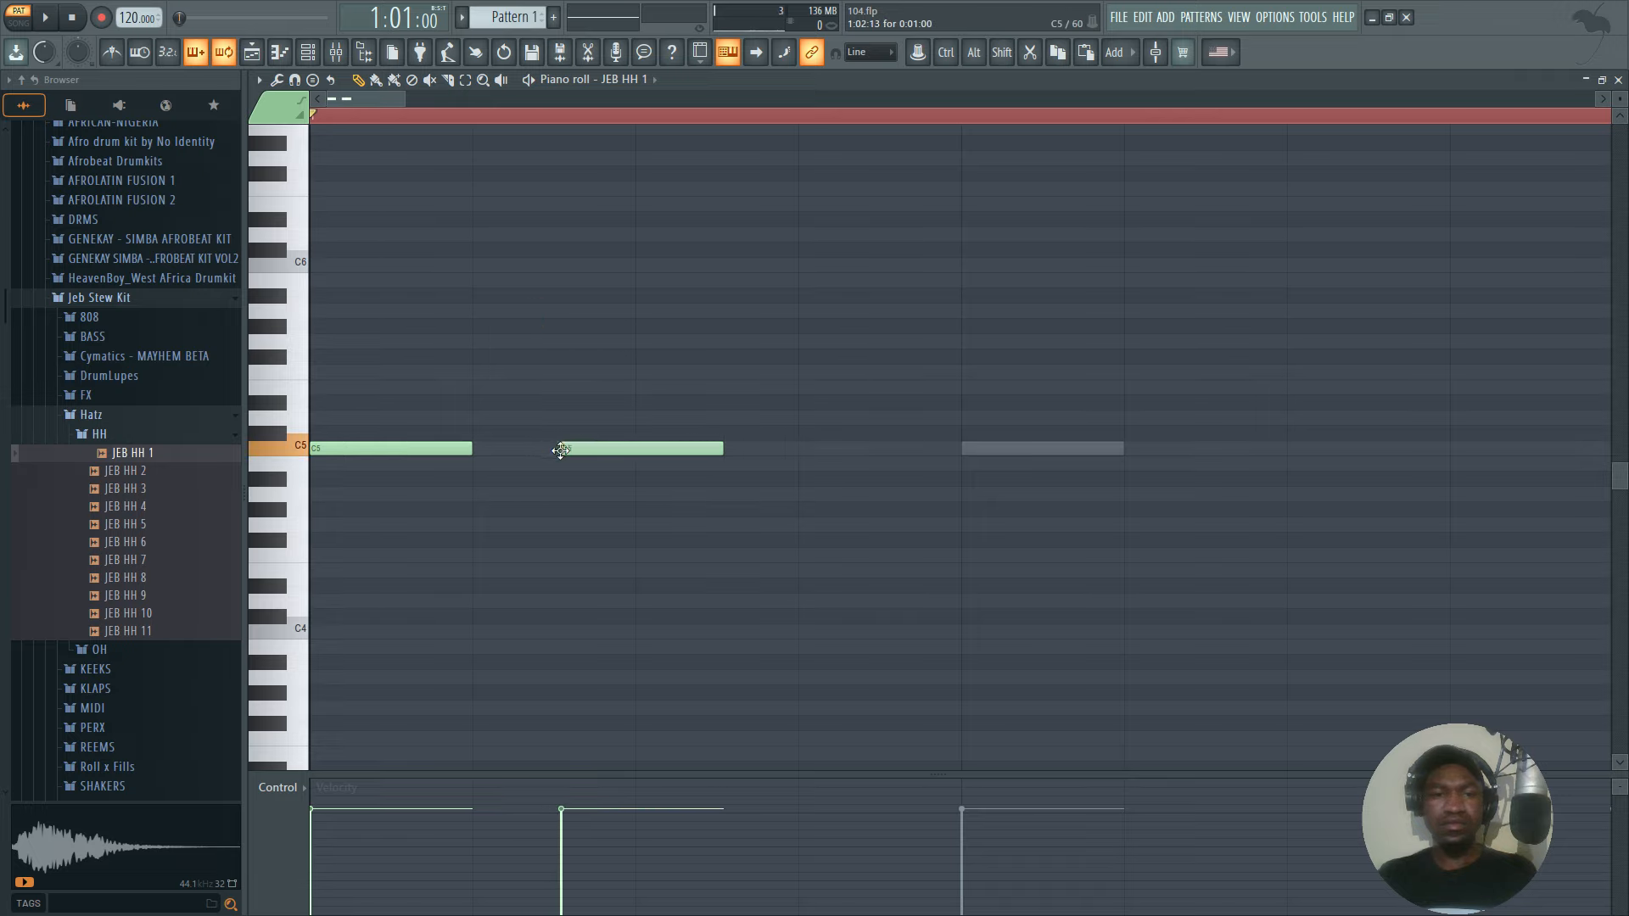
{"action": "left_click_drag", "start_coordinate": [554, 800], "coordinate": [568, 838]}
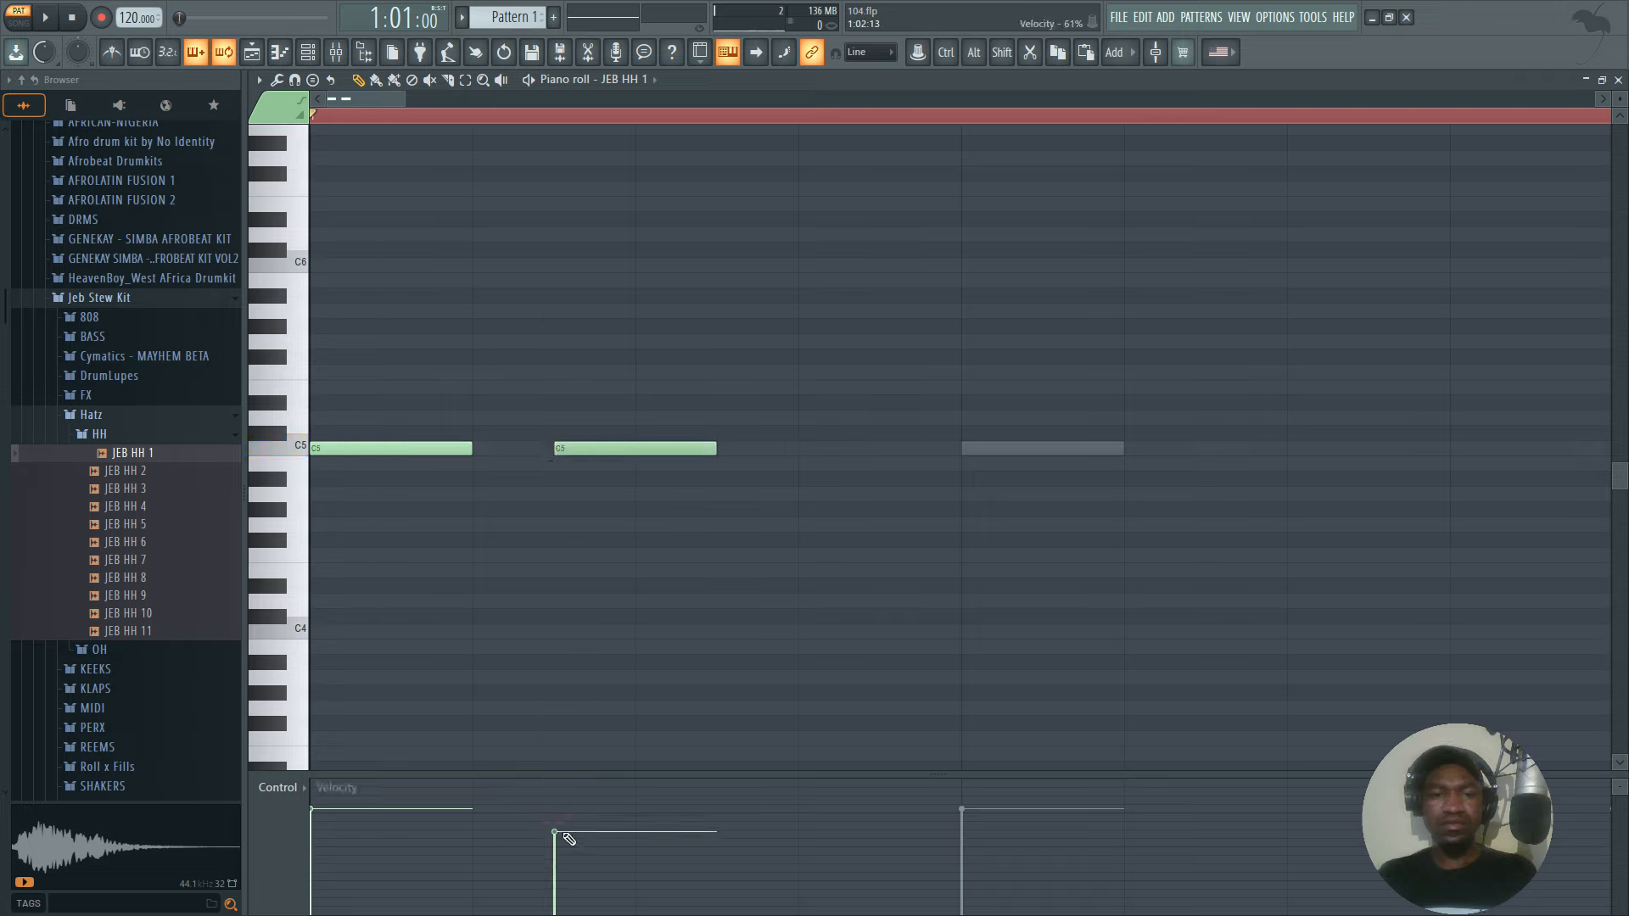
{"action": "left_click_drag", "start_coordinate": [869, 363], "coordinate": [806, 449]}
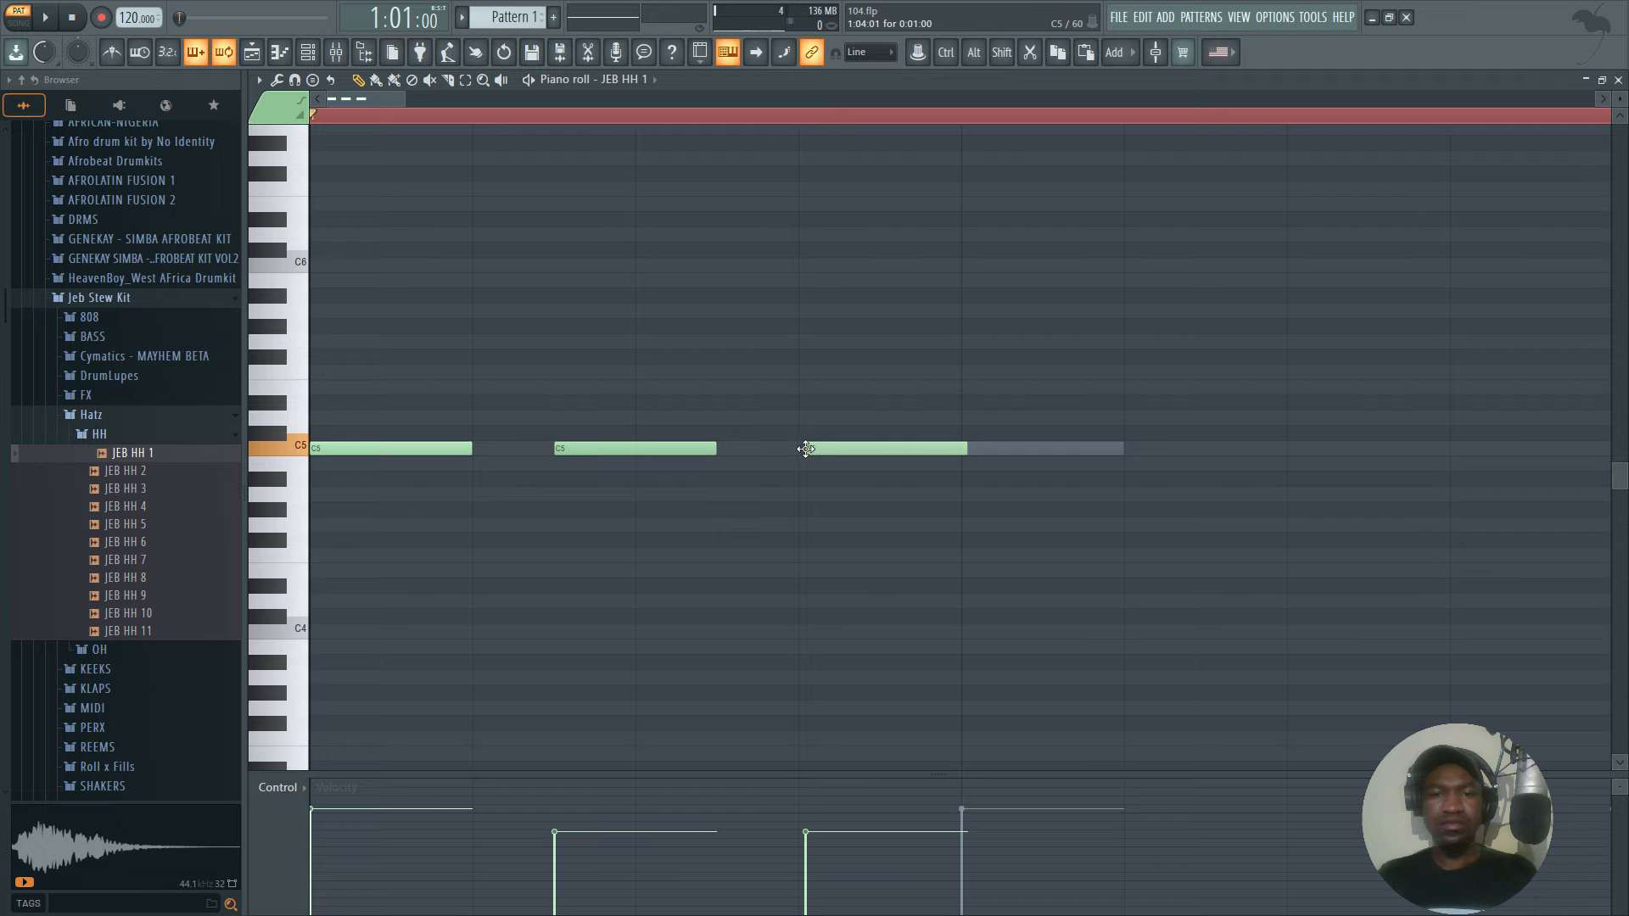
Select the first beat of the hi-hat pattern, duplicate it until four bars are filled, and select all the notes.
{"action": "left_click", "coordinate": [959, 116]}
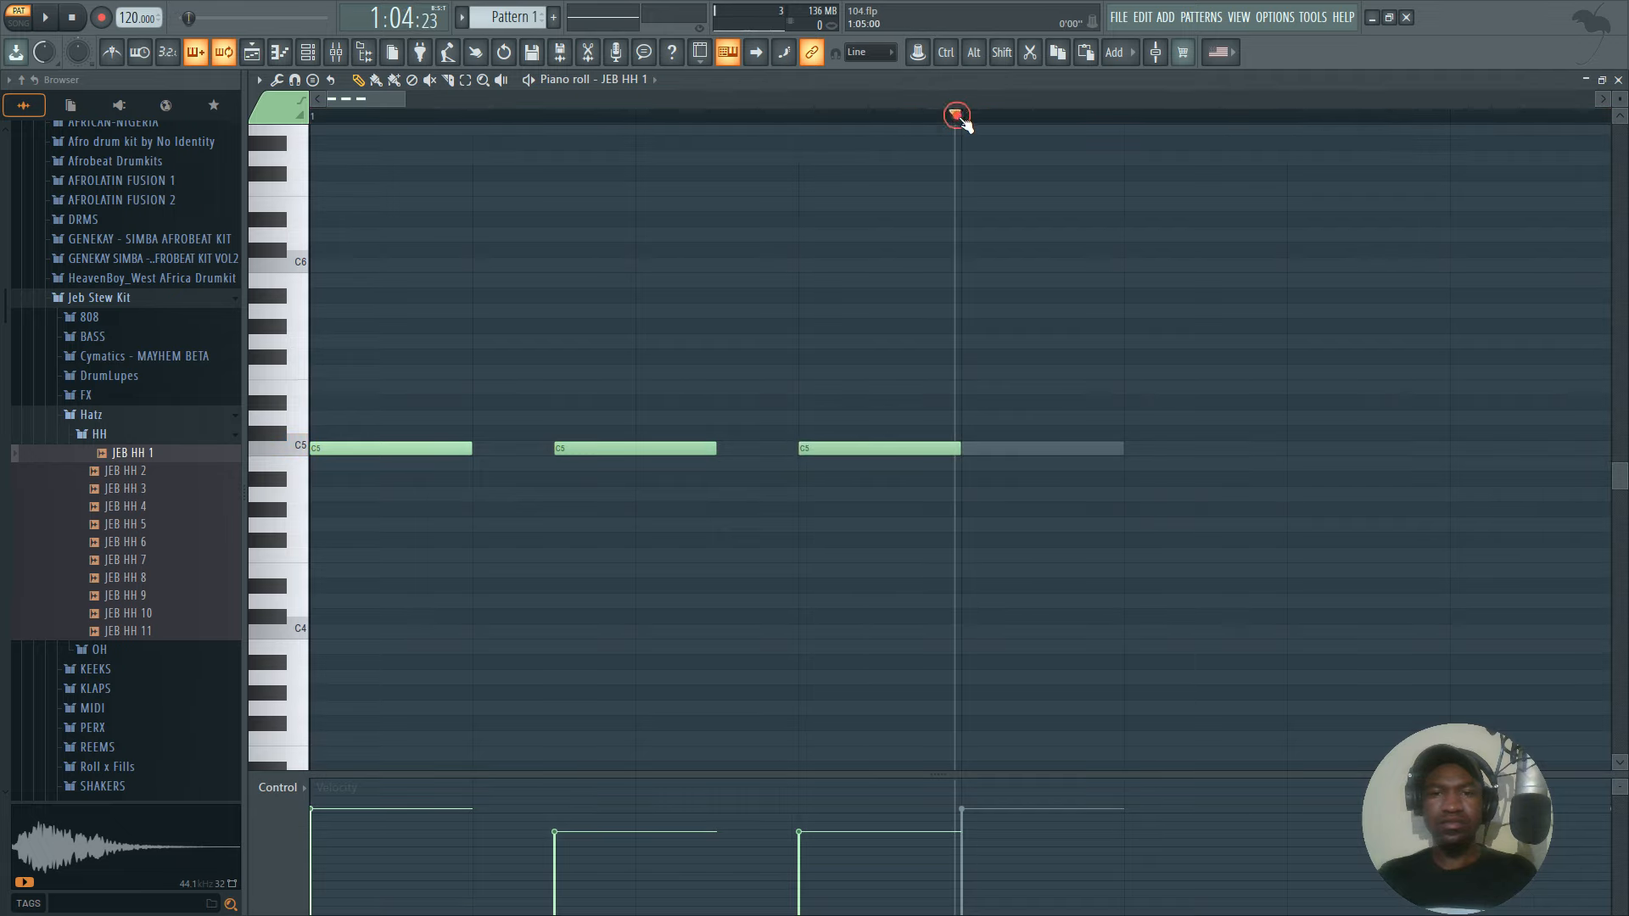
{"action": "scroll", "coordinate": [897, 129], "scroll_direction": "down", "scroll_amount": 2}
{"action": "left_click_drag", "start_coordinate": [659, 123], "coordinate": [511, 125]}
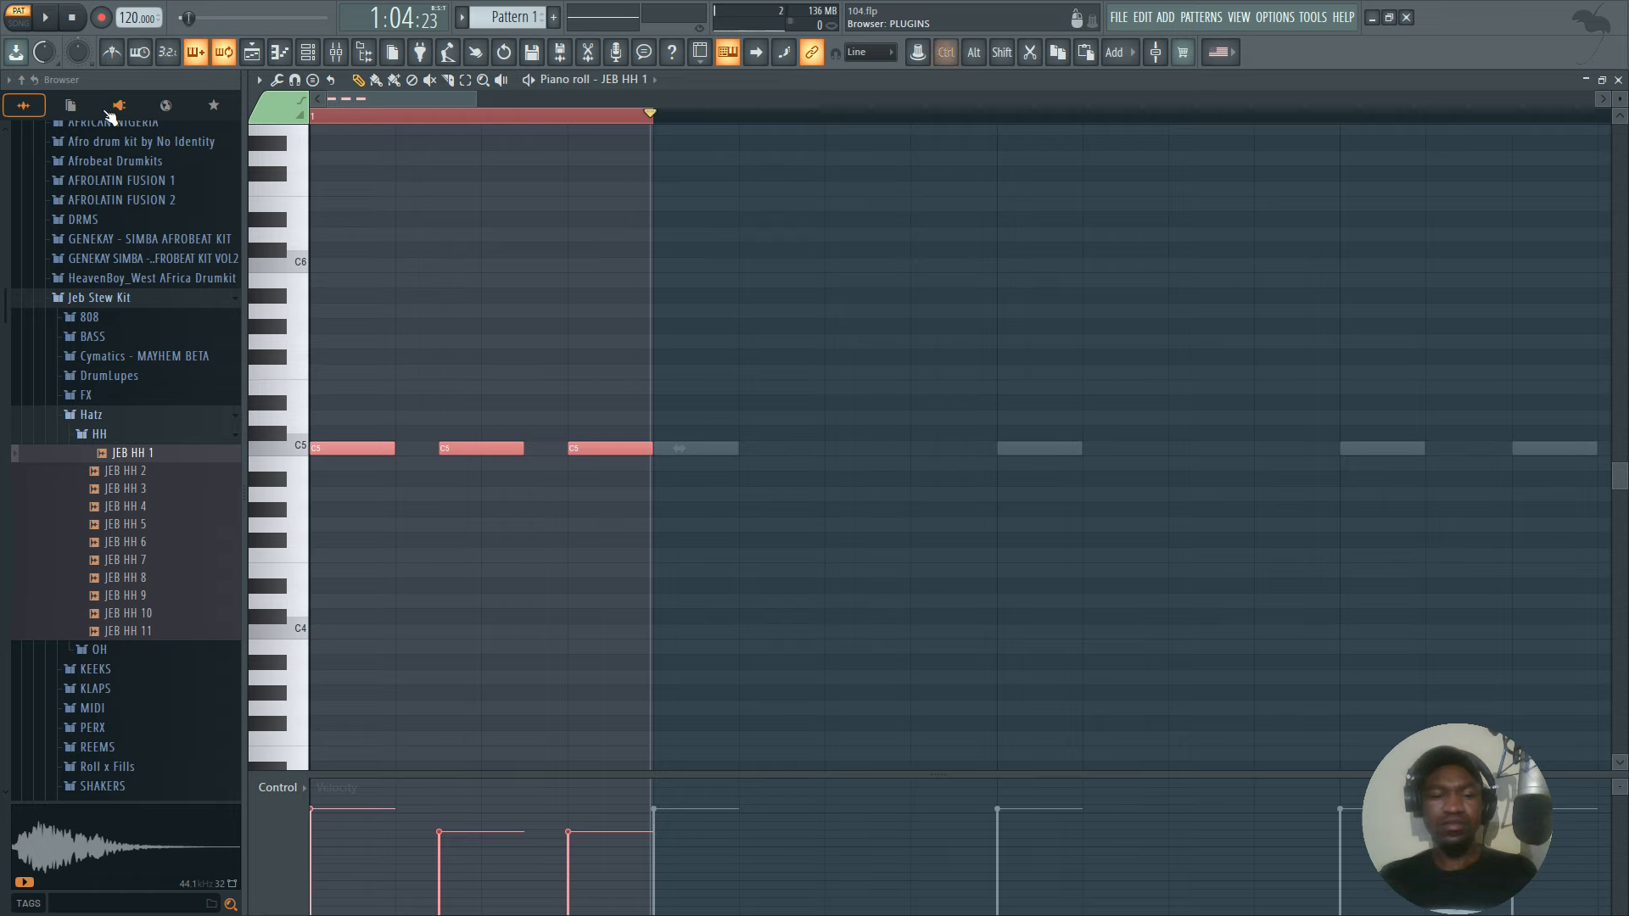
{"action": "key", "text": "ctrl+b"}
{"action": "key", "text": "ctrl+b"}
{"action": "key", "text": "ctrl+b"}
{"action": "key", "text": "ctrl+b"}
{"action": "key", "text": "ctrl+b"}
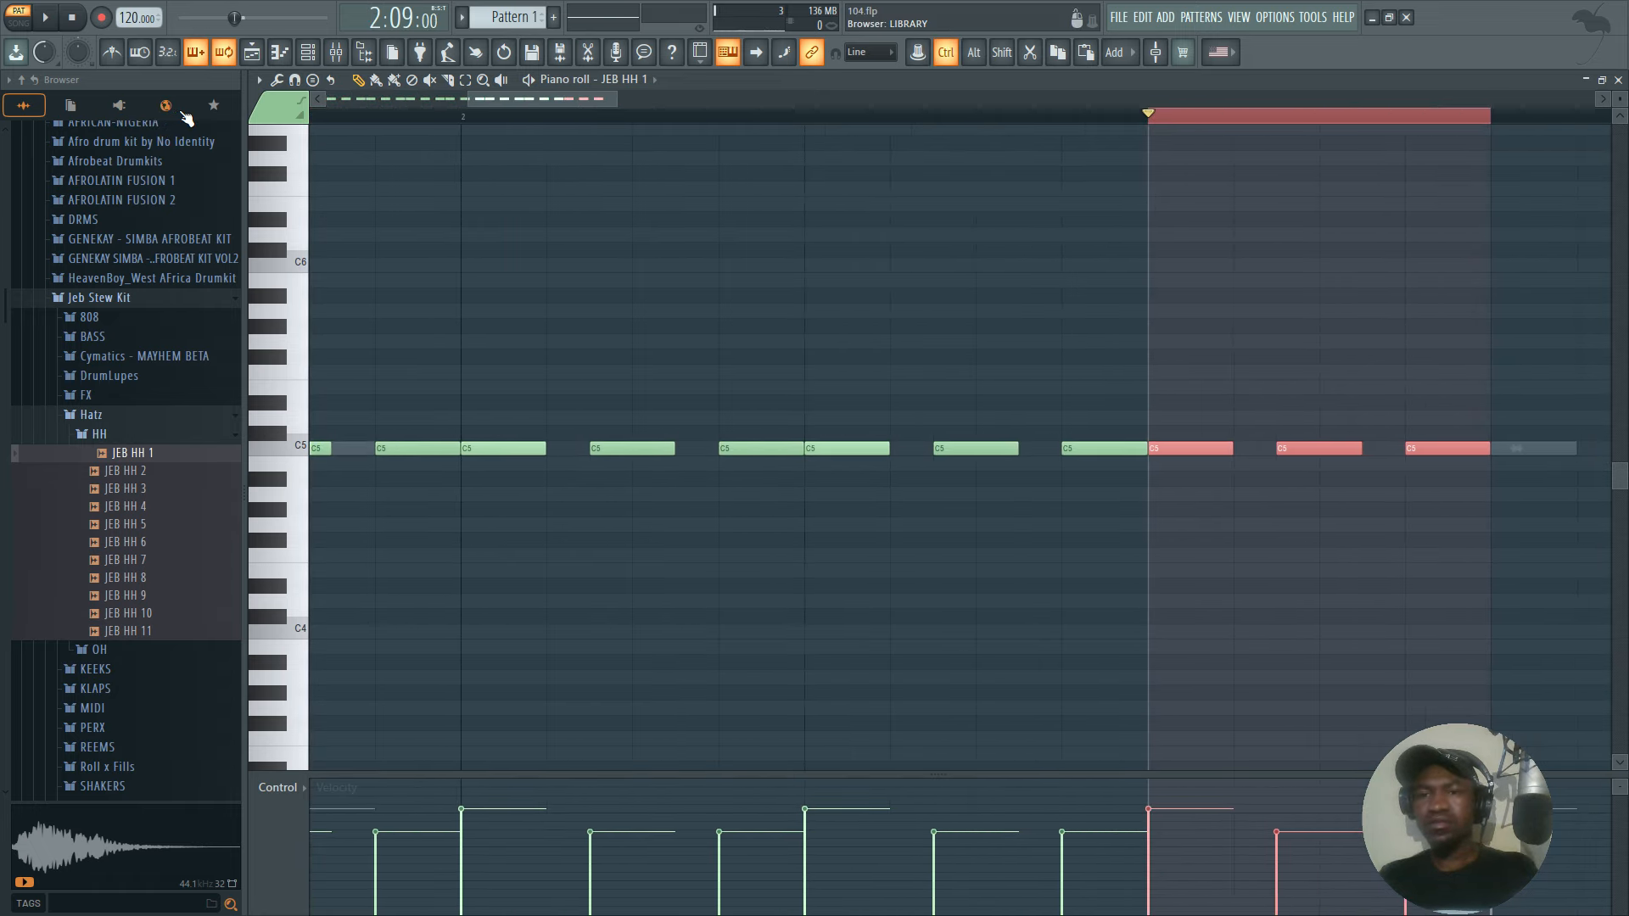
{"action": "key", "text": "ctrl+b"}
{"action": "key", "text": "ctrl+b"}
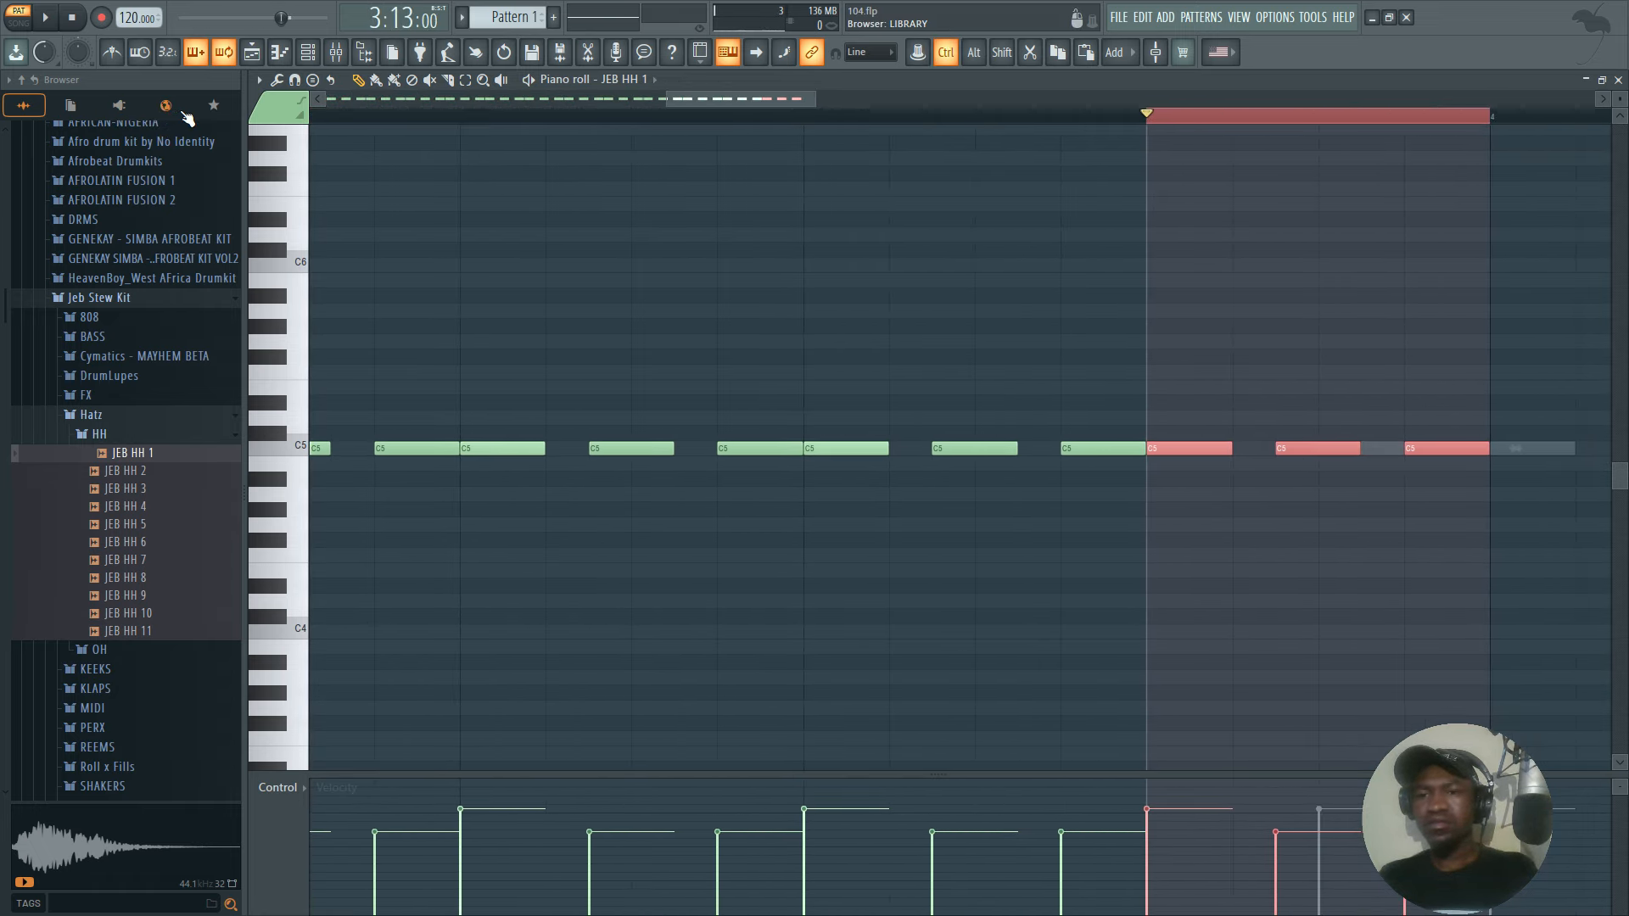
{"action": "key", "text": "ctrl+b"}
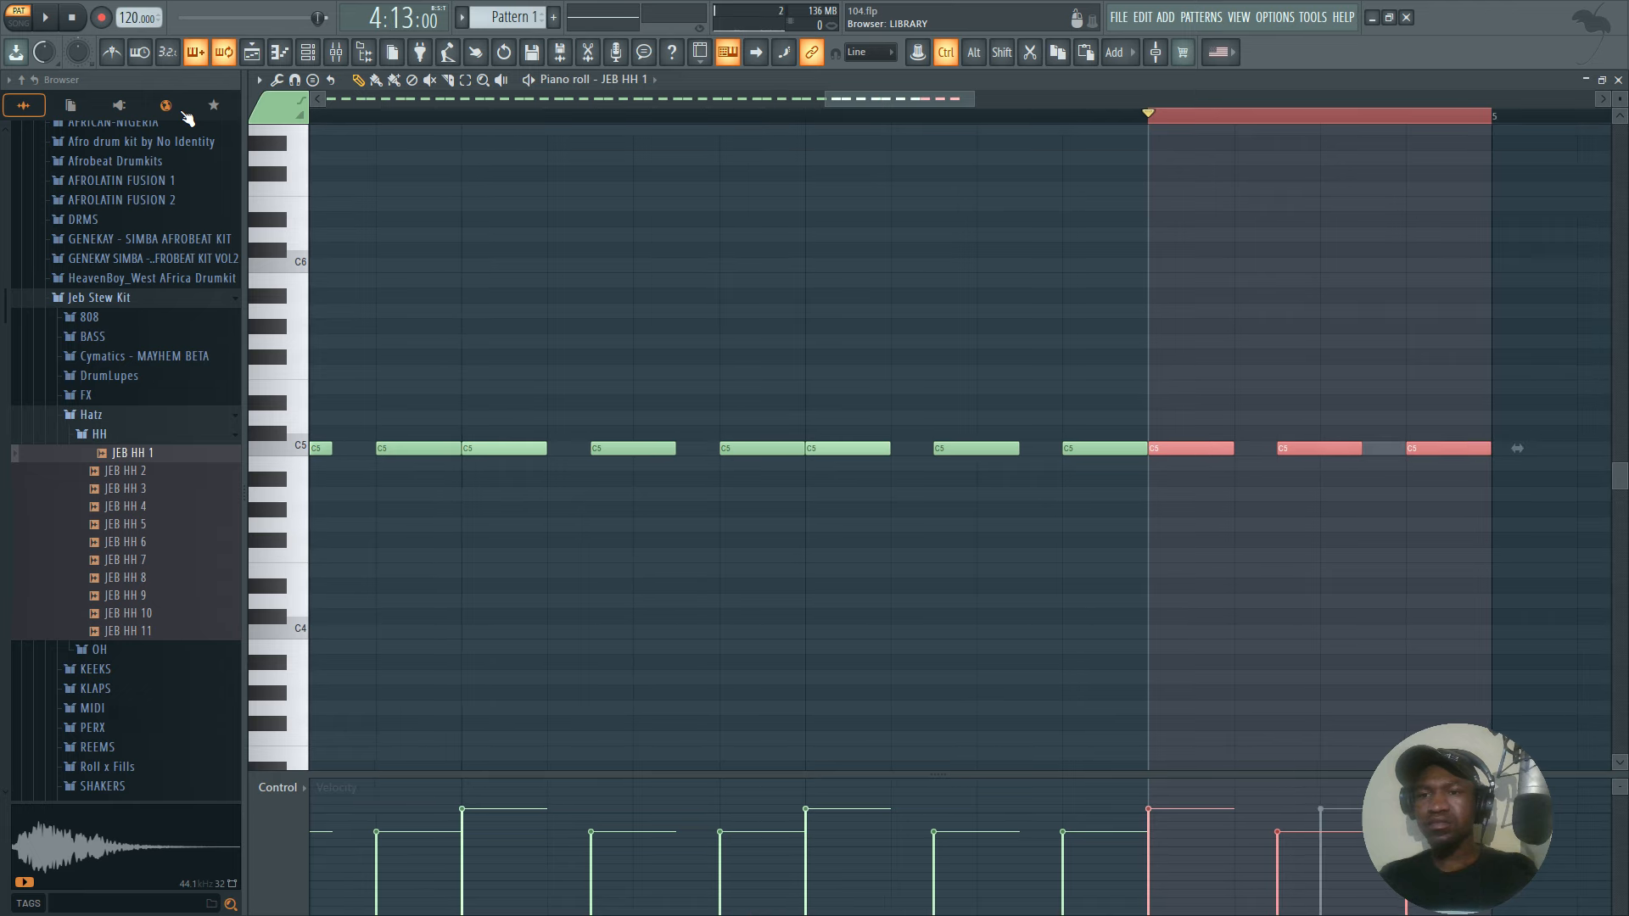
{"action": "key", "text": "ctrl+a"}
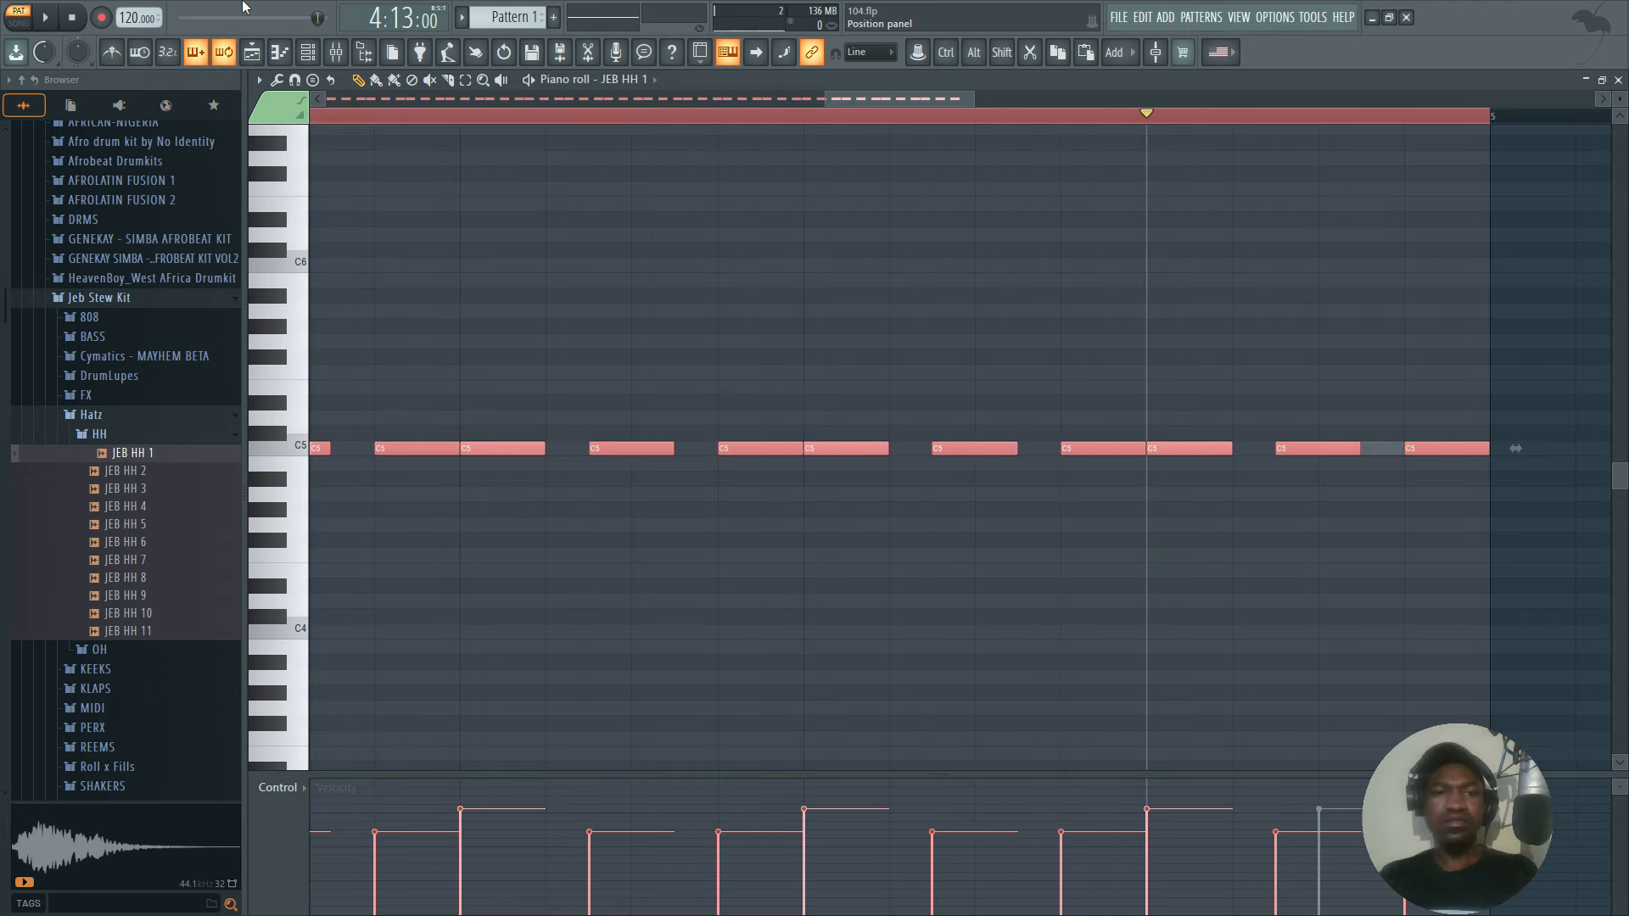
Bring up the channel rack and preview the HH folder's hi-hat samples from JEB HH 4 through JEB HH 11.
{"action": "key", "text": "F6"}
{"action": "left_click", "coordinate": [146, 509]}
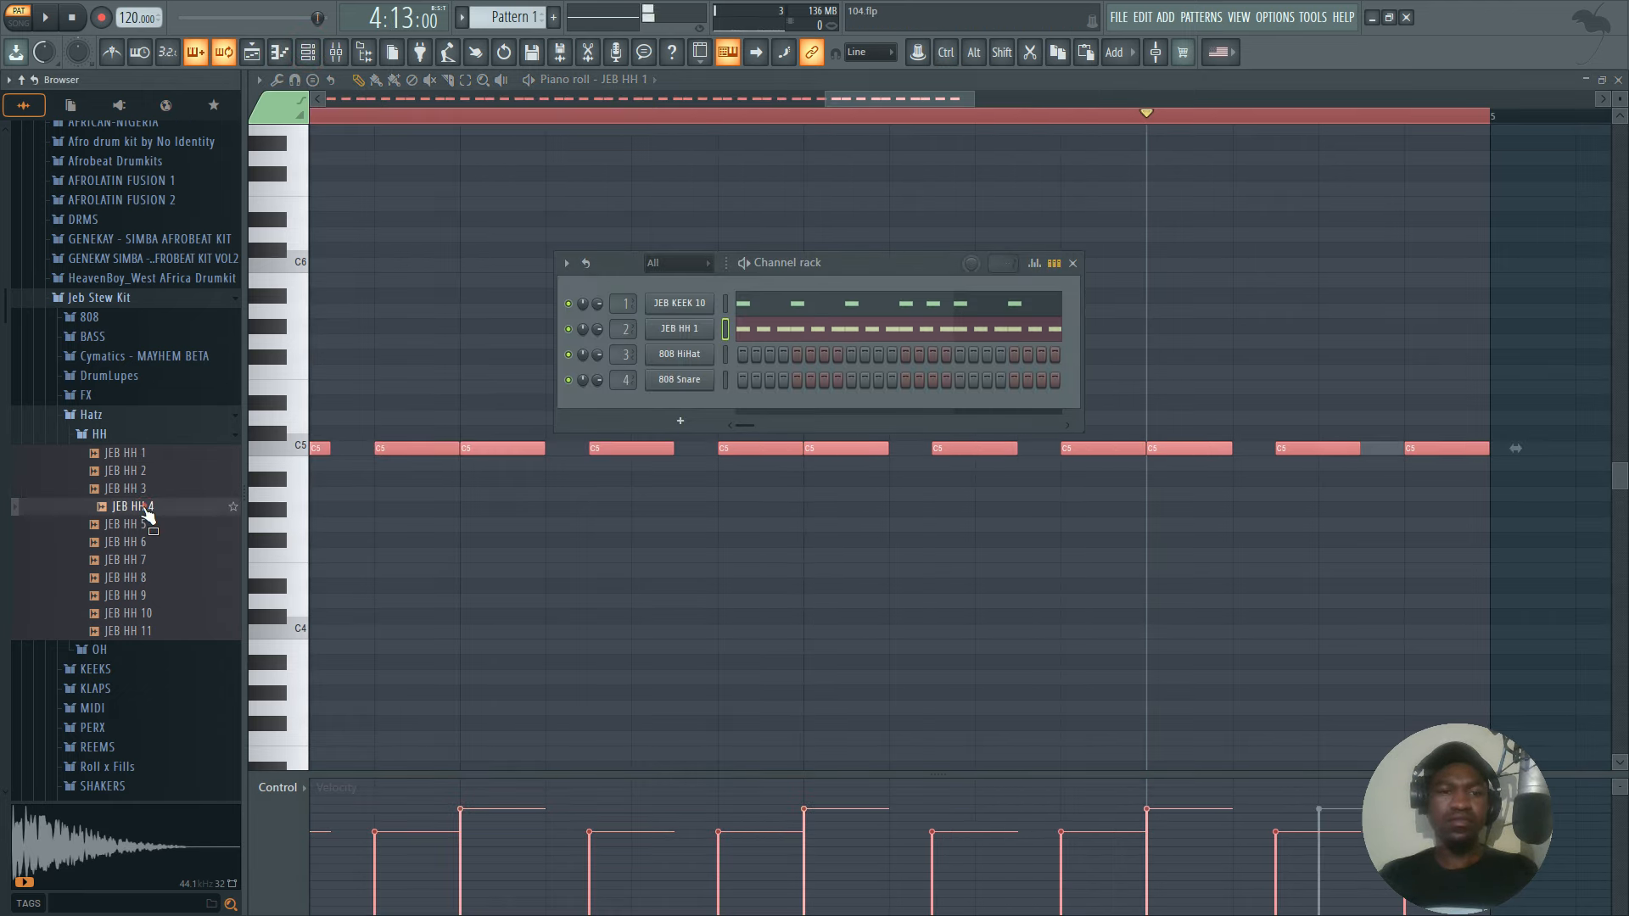
{"action": "left_click", "coordinate": [136, 524]}
{"action": "left_click", "coordinate": [133, 561]}
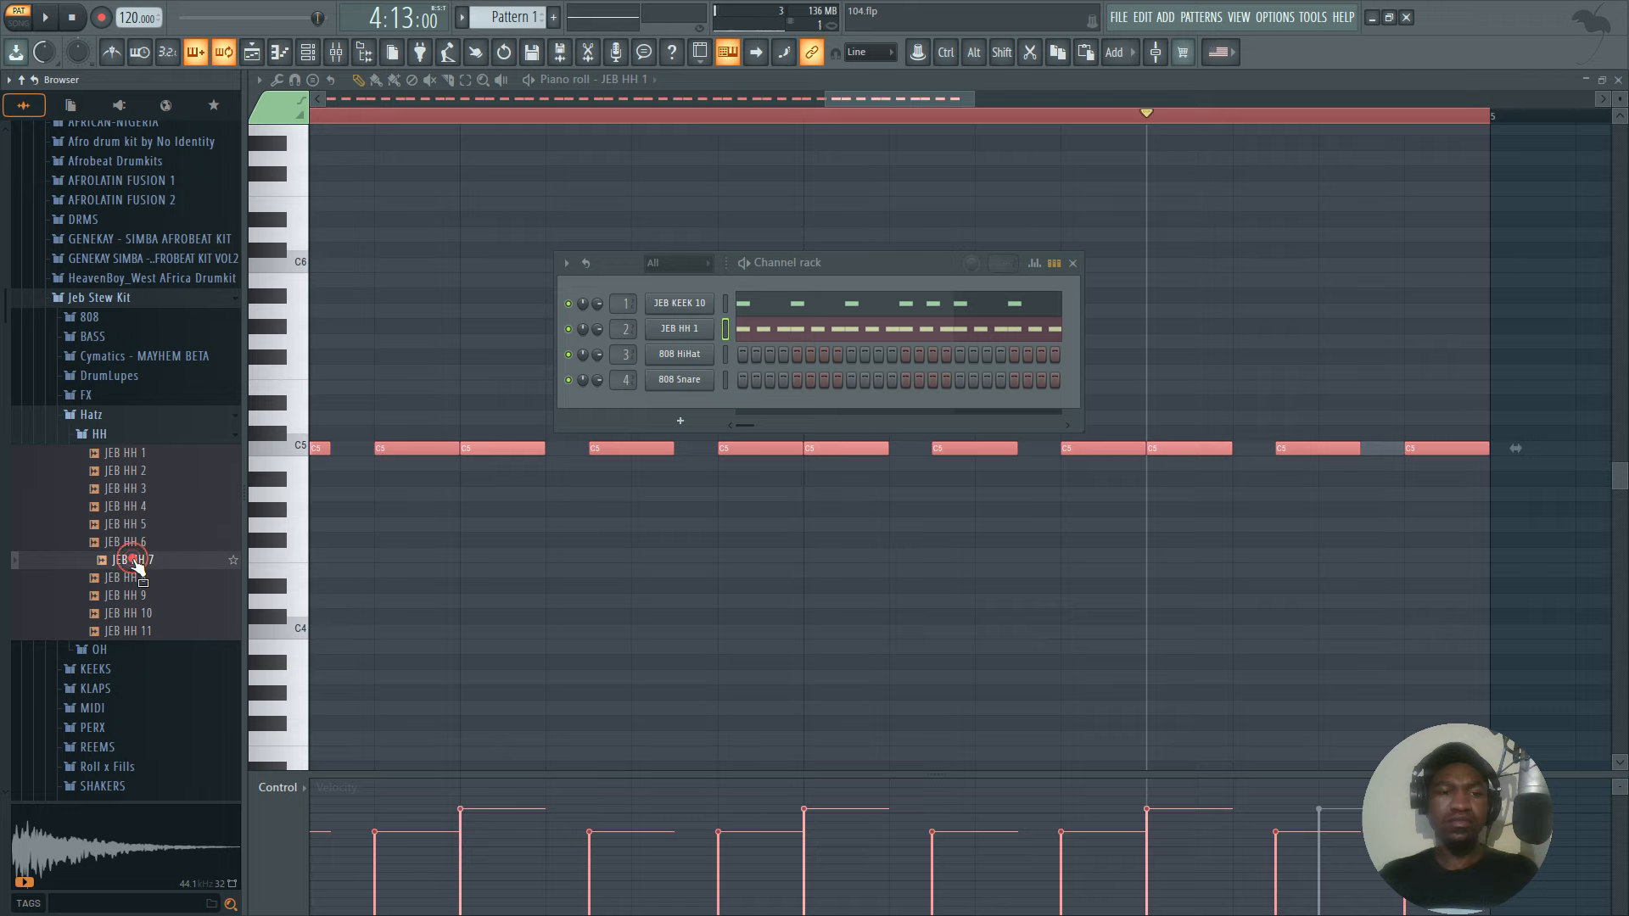
{"action": "left_click", "coordinate": [134, 578]}
{"action": "left_click", "coordinate": [133, 614]}
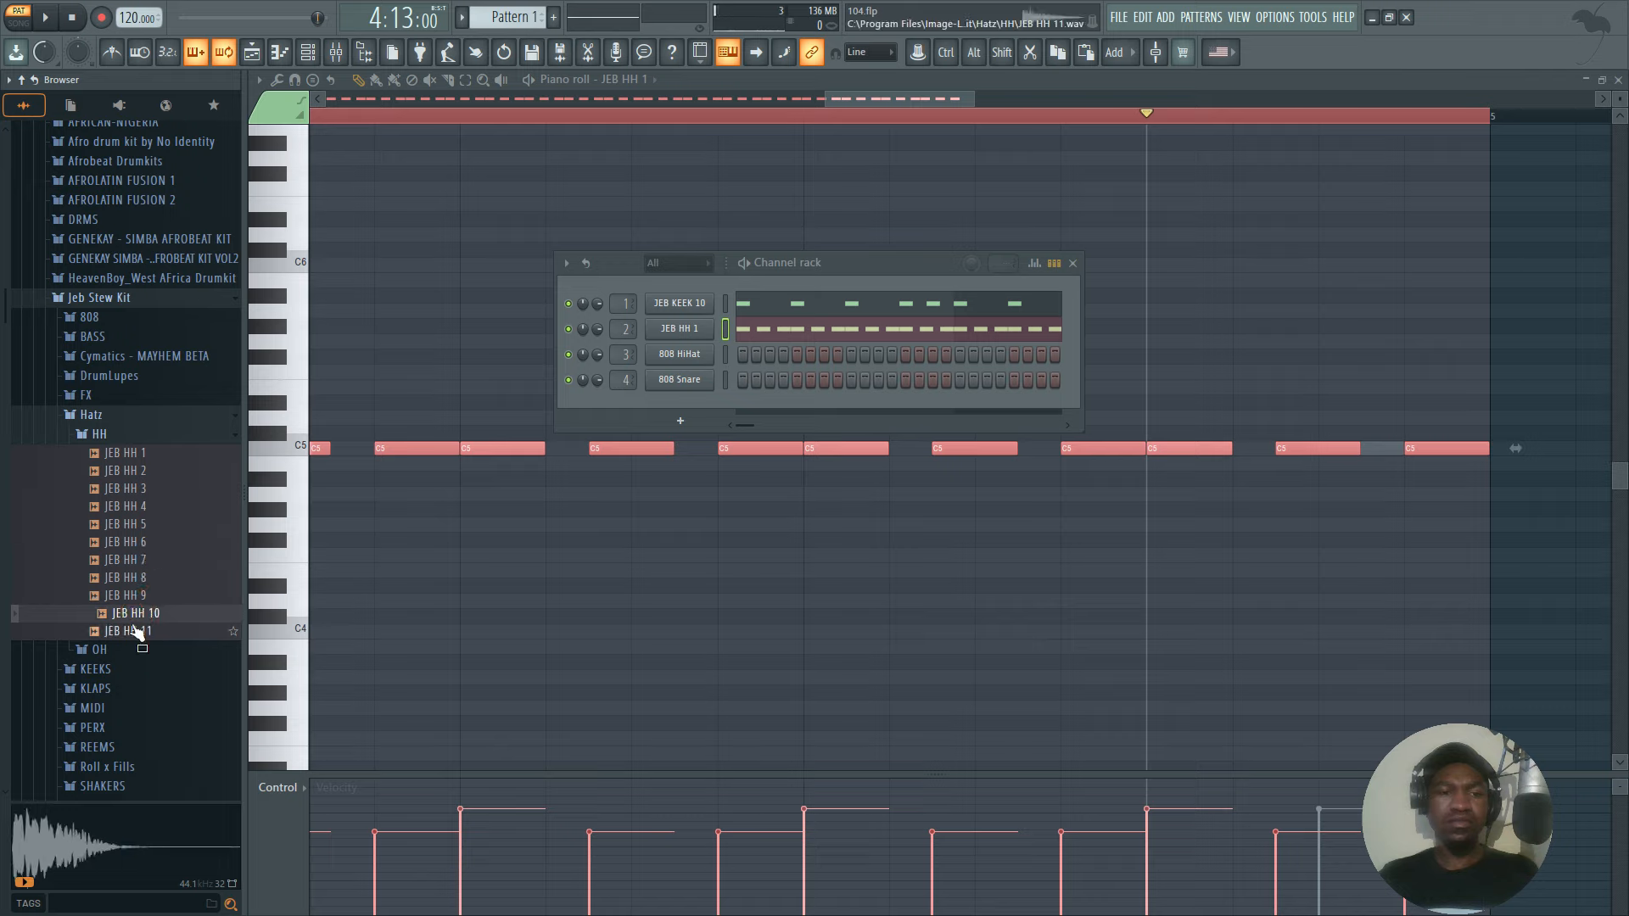
{"action": "left_click", "coordinate": [135, 630]}
Replace the 808 HiHat channel's sample with JEB HH 11 and open that channel's piano roll.
{"action": "left_click_drag", "start_coordinate": [145, 624], "coordinate": [677, 357]}
{"action": "right_click", "coordinate": [678, 356]}
{"action": "left_click", "coordinate": [751, 354]}
Draw C5 notes on steps 1 and 4 of bar one in the JEB HH 11 channel, removing the misplaced notes.
{"action": "left_click_drag", "start_coordinate": [352, 452], "coordinate": [72, 442]}
{"action": "scroll", "coordinate": [670, 121], "scroll_direction": "down", "scroll_amount": 8}
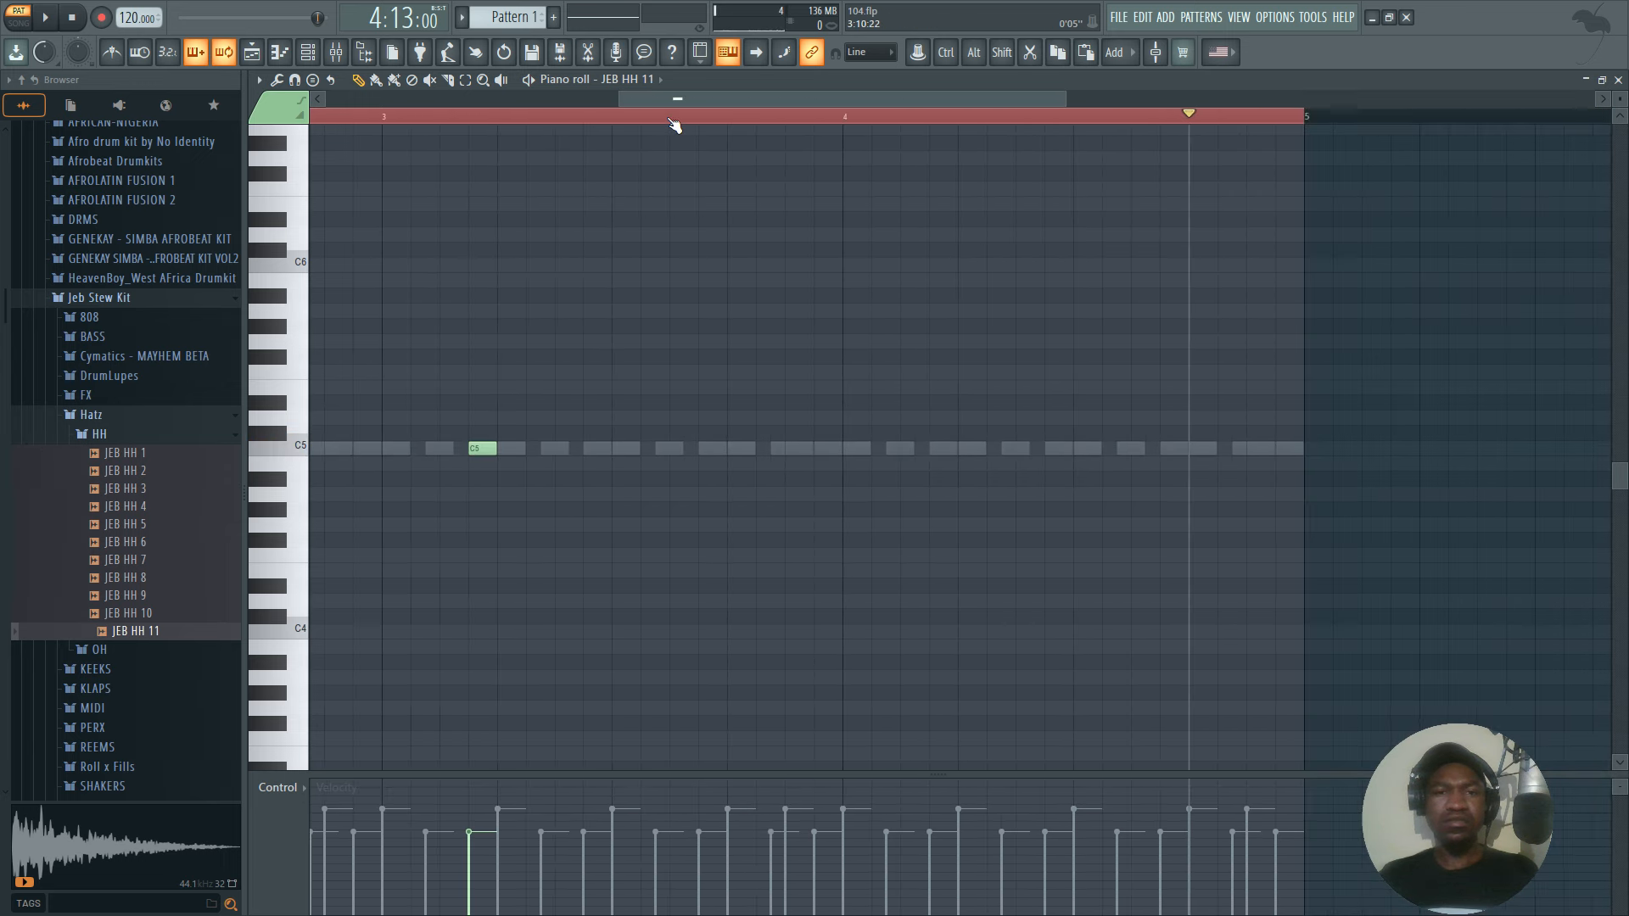
{"action": "left_click", "coordinate": [655, 97]}
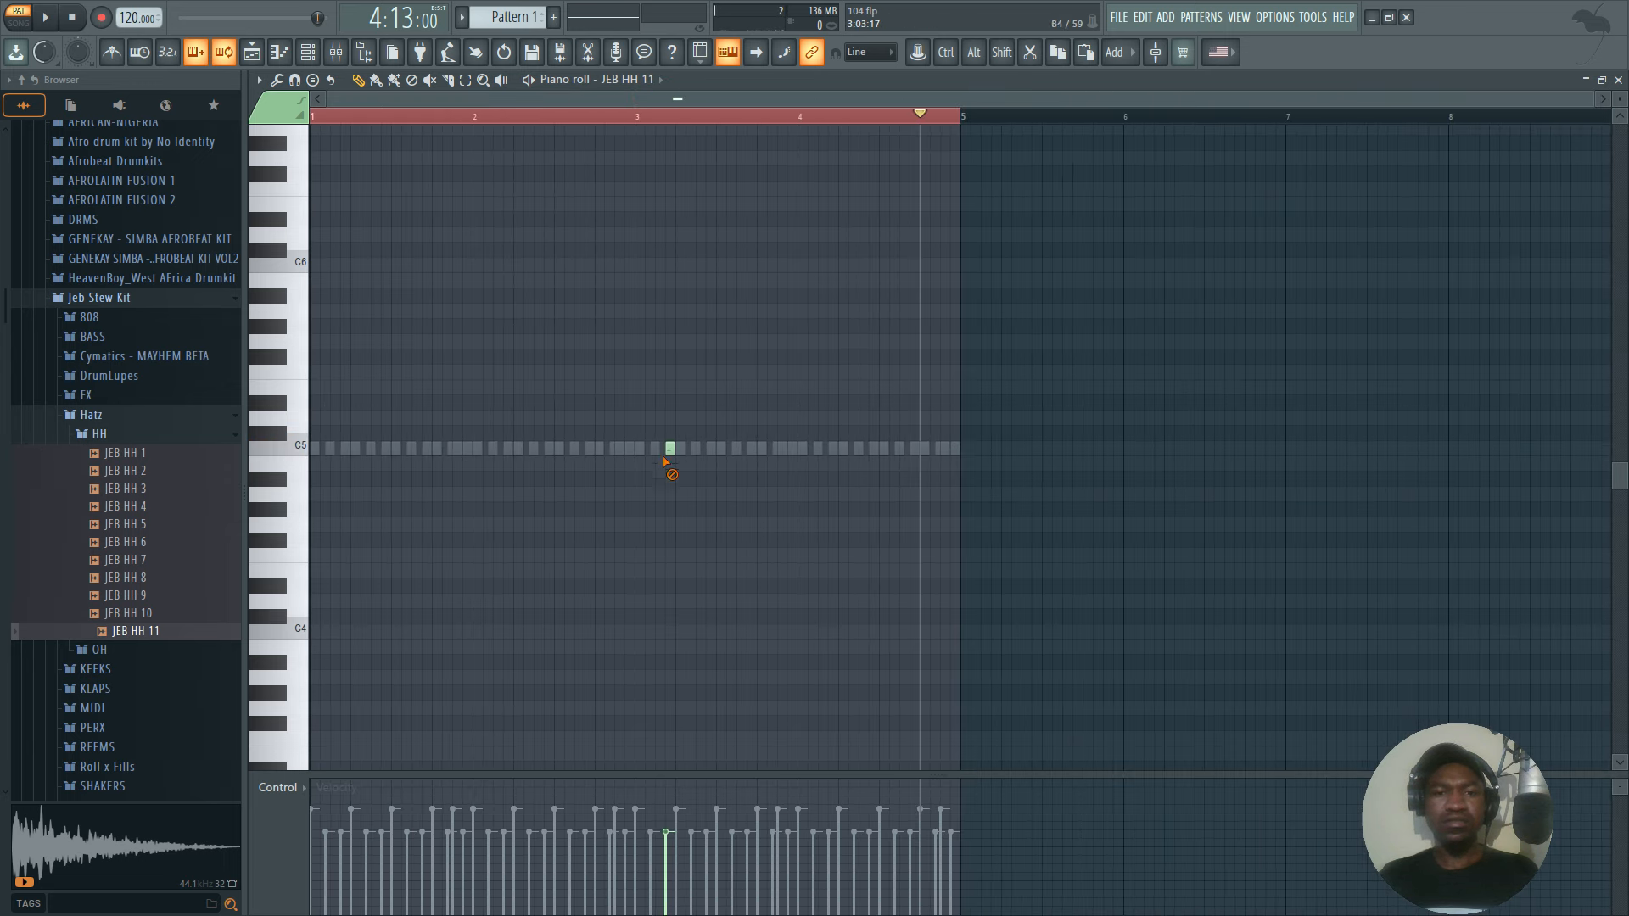
{"action": "left_click_drag", "start_coordinate": [323, 448], "coordinate": [320, 447]}
{"action": "left_click_drag", "start_coordinate": [329, 101], "coordinate": [382, 102]}
{"action": "left_click", "coordinate": [472, 443]}
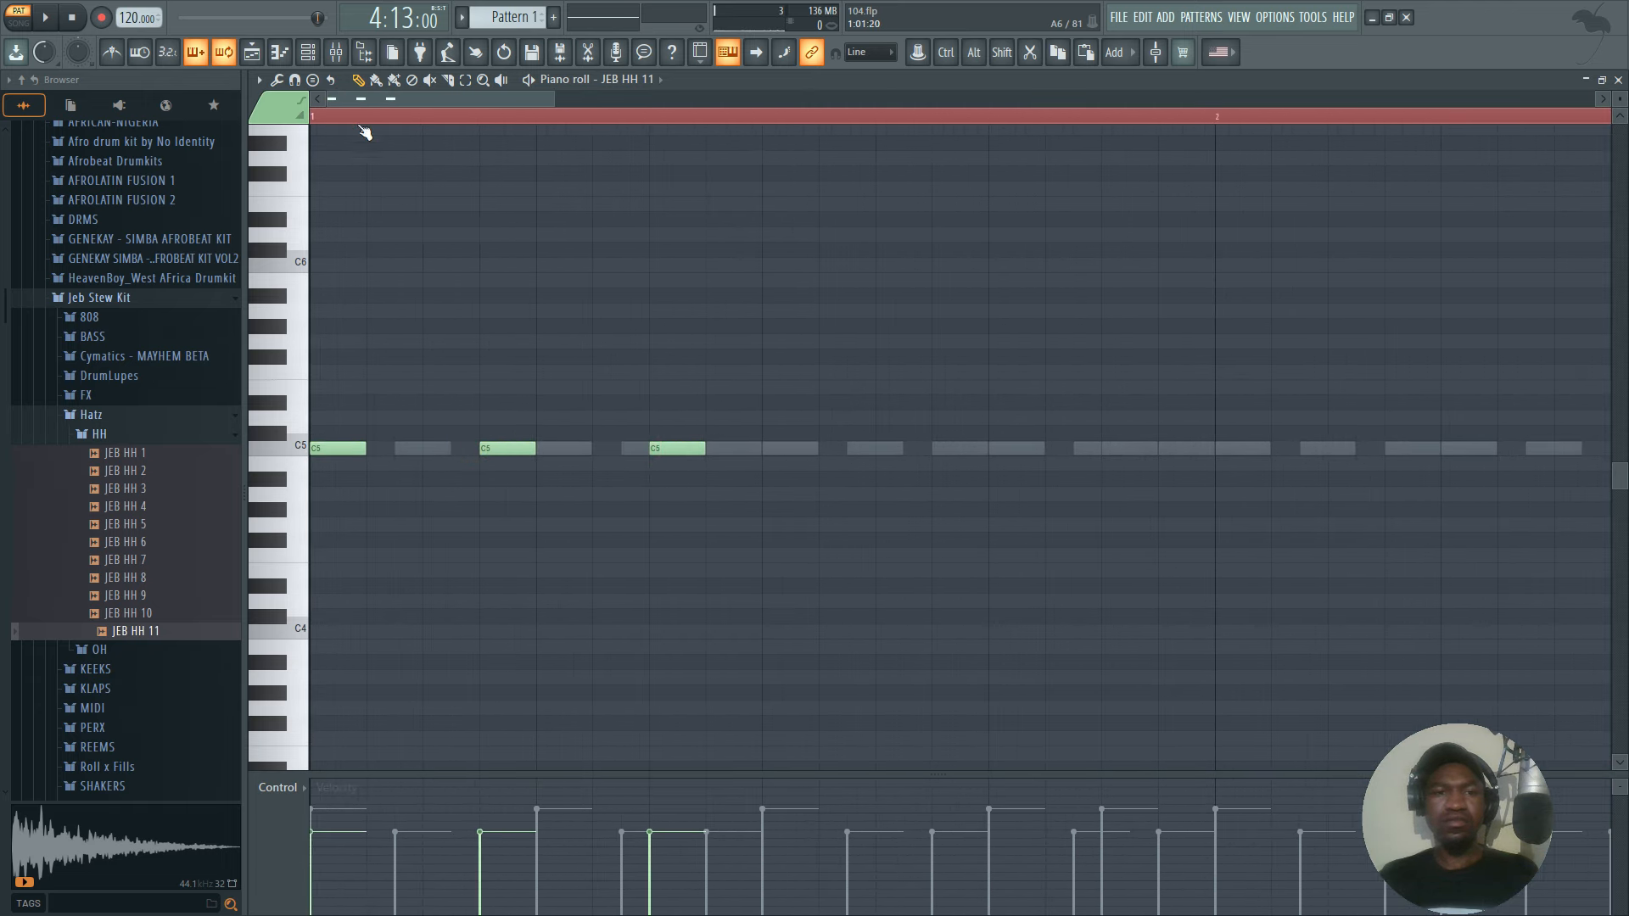
{"action": "scroll", "coordinate": [344, 117], "scroll_direction": "down", "scroll_amount": 2}
{"action": "key", "text": "ctrl+a"}
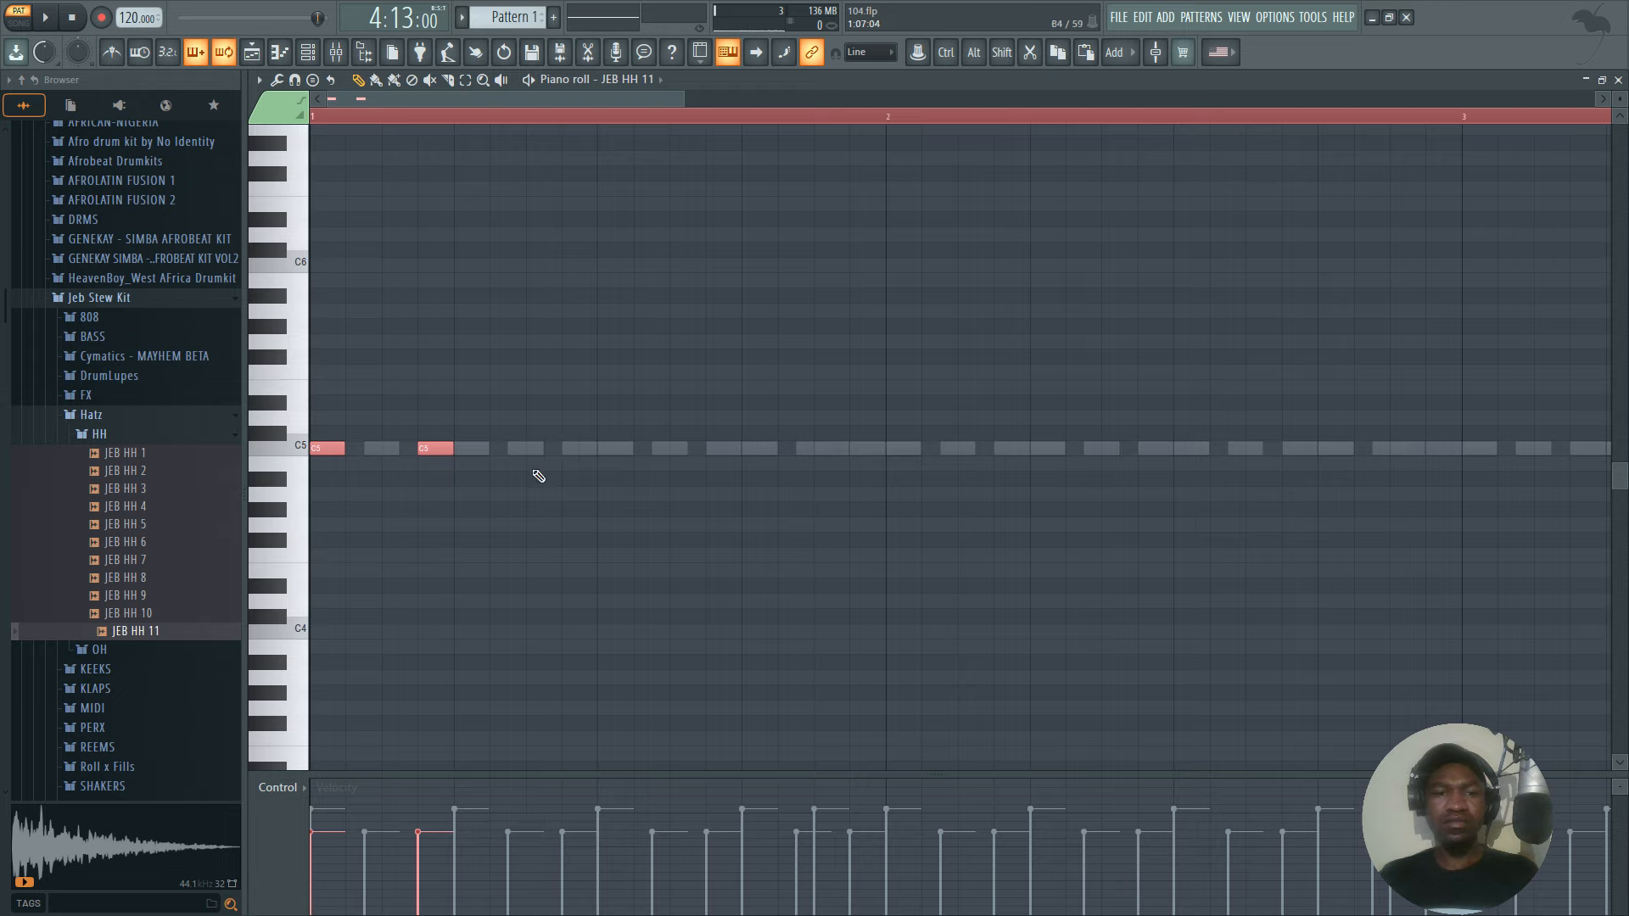
Add C5 hi-hat notes on steps 9 and 12 of bar one, delete the one on step 8, and play the pattern.
{"action": "left_click", "coordinate": [565, 449]}
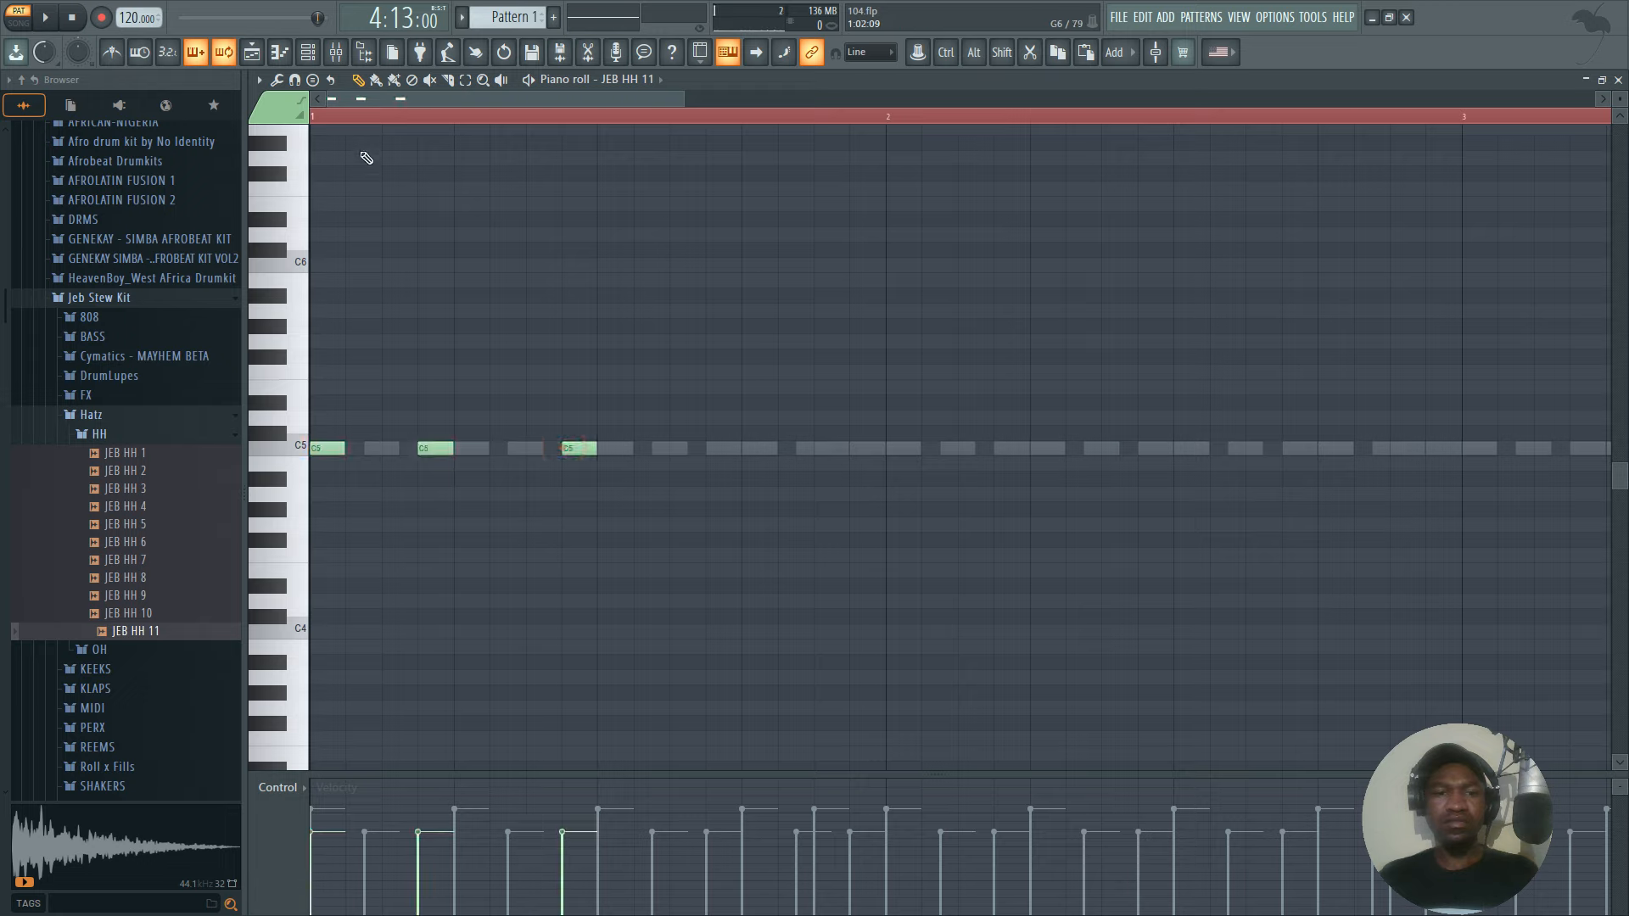
{"action": "key", "text": "ctrl+a"}
{"action": "left_click", "coordinate": [624, 449]}
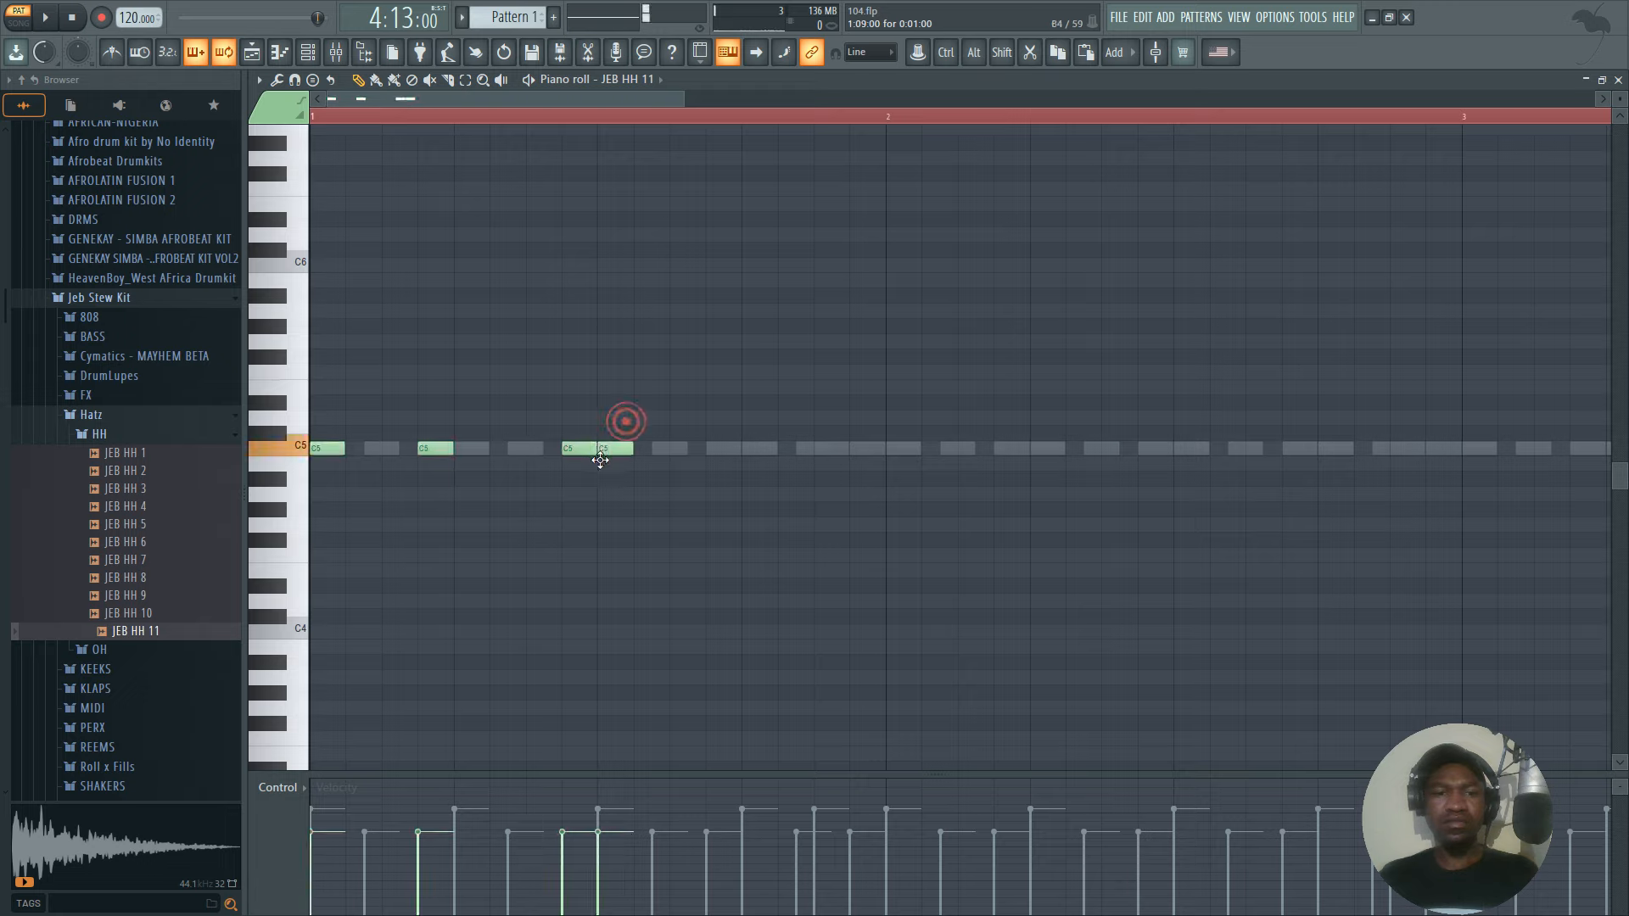
{"action": "left_click", "coordinate": [708, 450]}
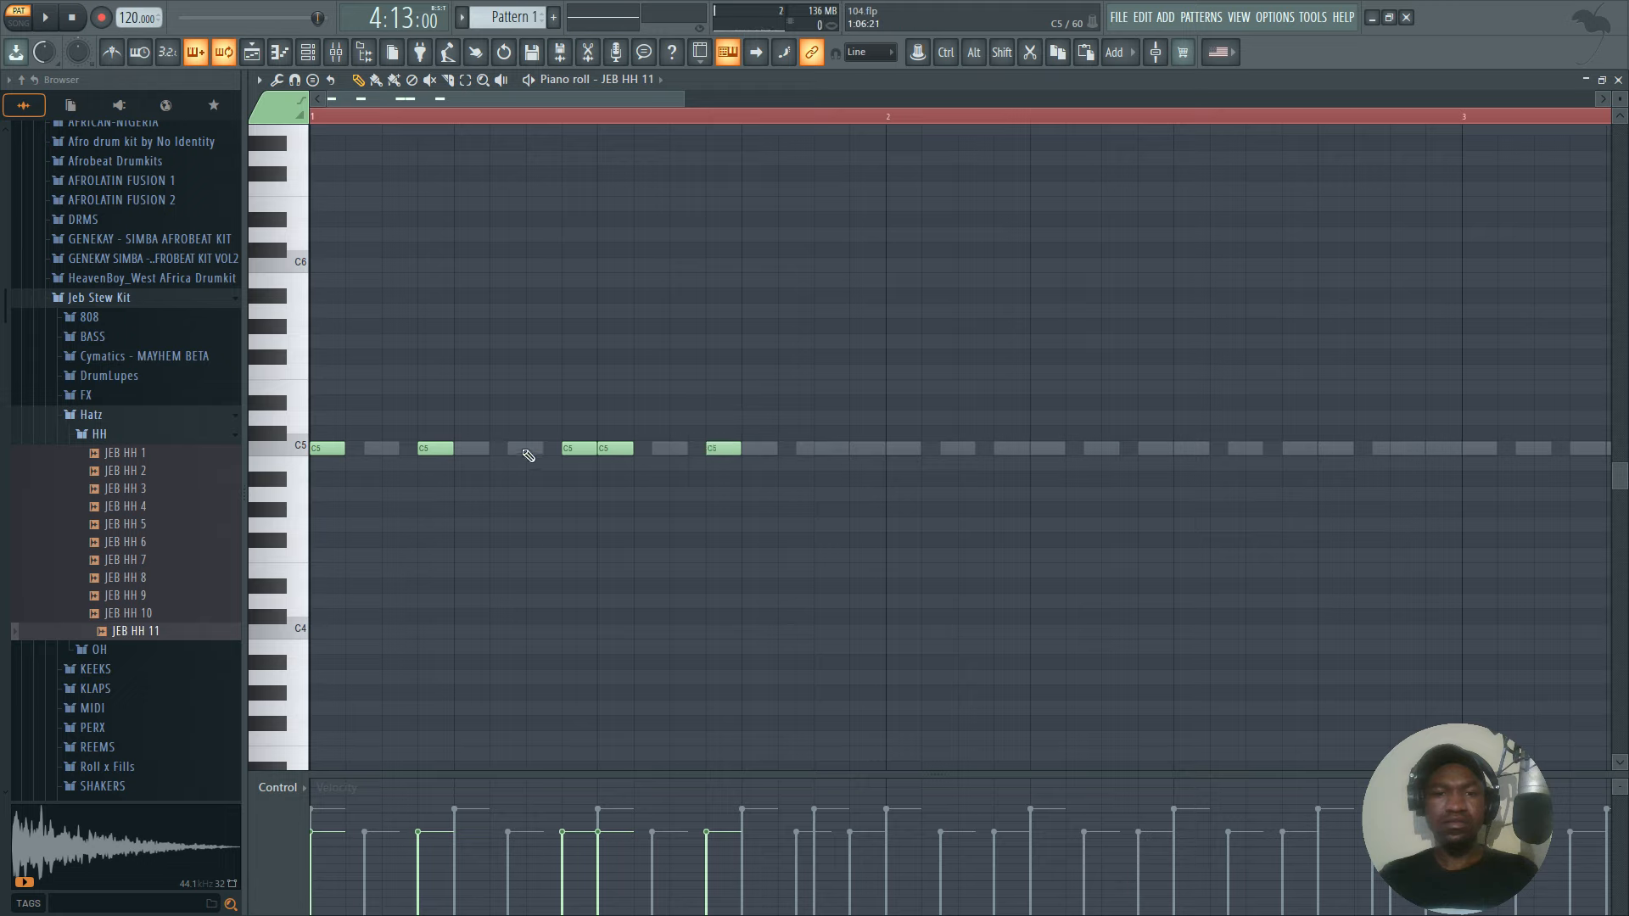
{"action": "right_click", "coordinate": [573, 448]}
{"action": "key", "text": "space"}
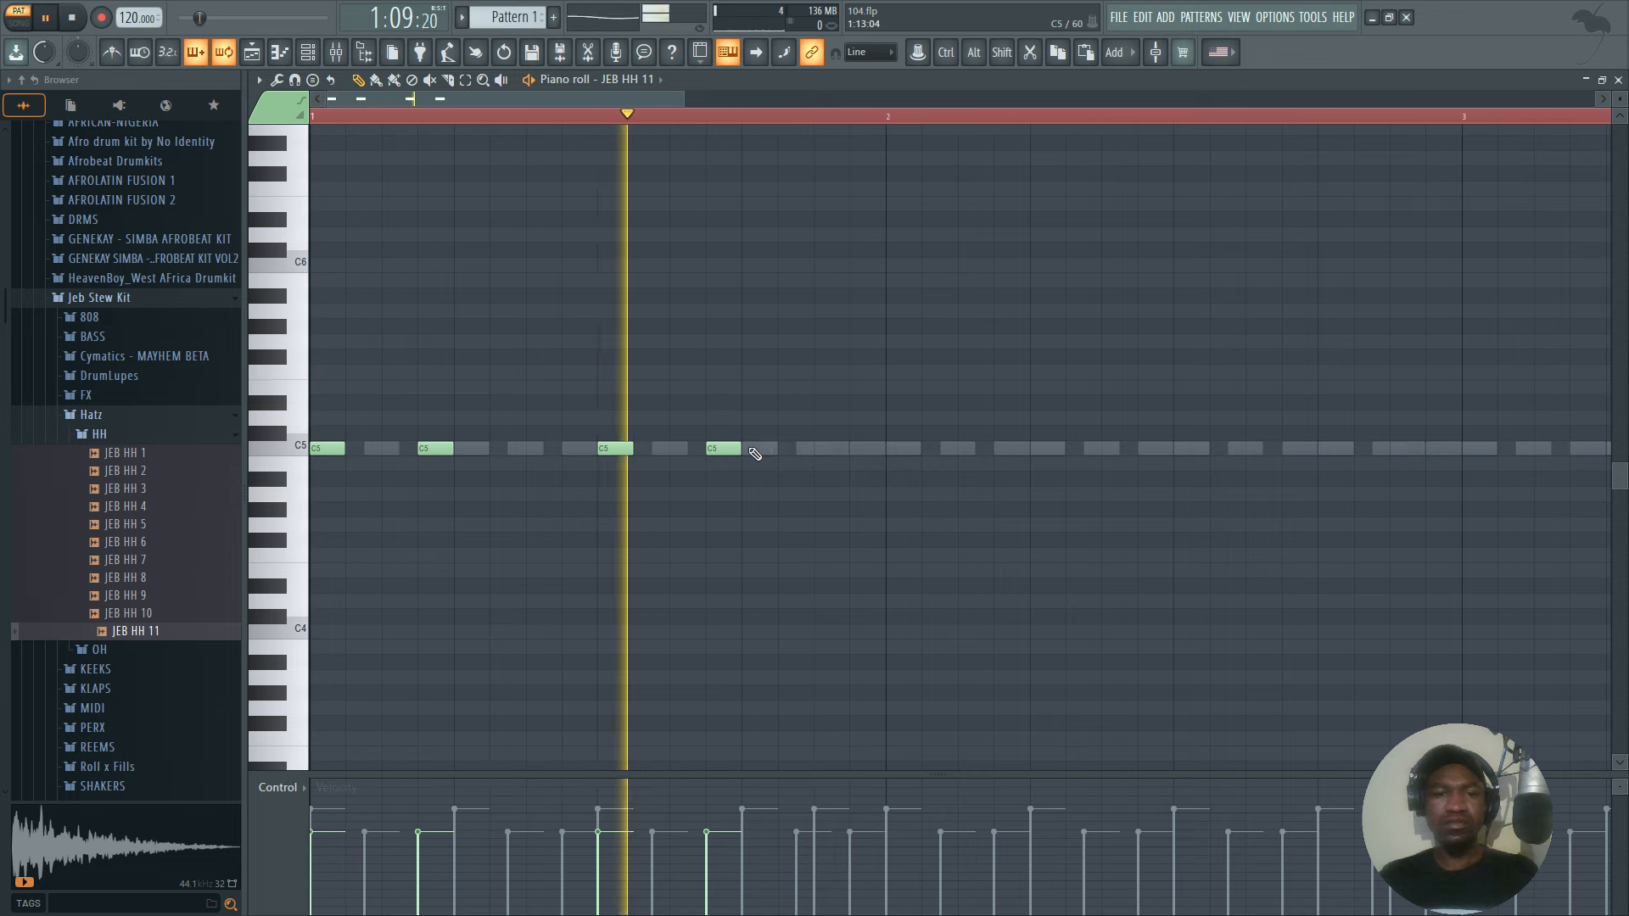
{"action": "key", "text": "space"}
Duplicate the first bar of JEB HH 11 notes until four bars are filled, and play back all four bars.
{"action": "left_click_drag", "start_coordinate": [746, 116], "coordinate": [312, 127]}
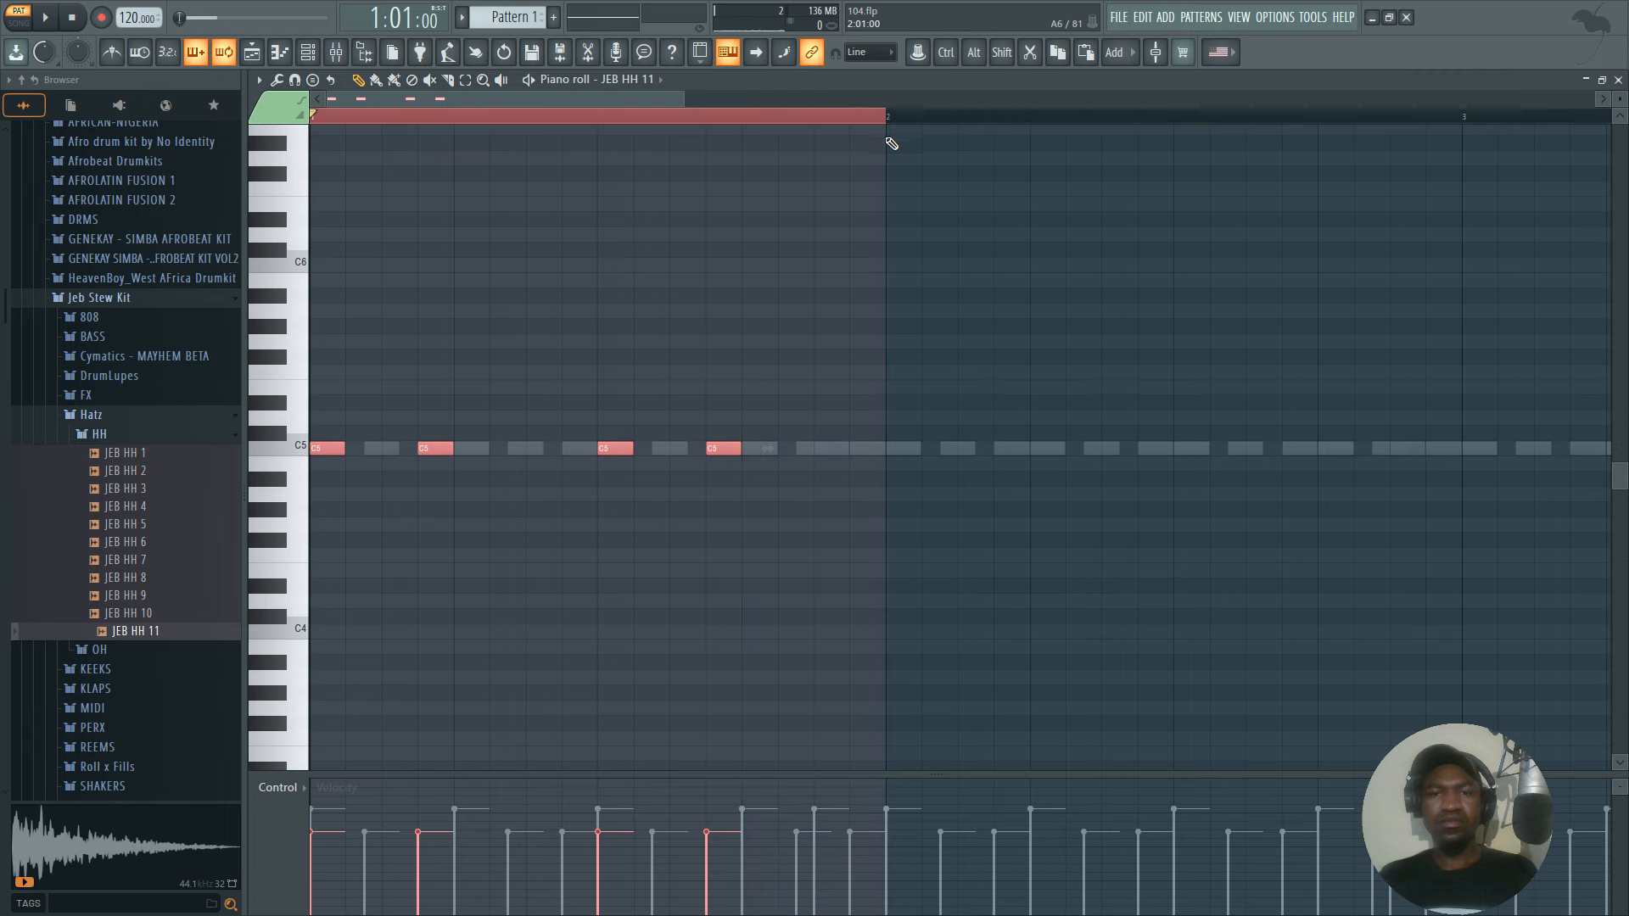
{"action": "key", "text": "ctrl+b"}
{"action": "key", "text": "ctrl+b"}
{"action": "key", "text": "ctrl+b"}
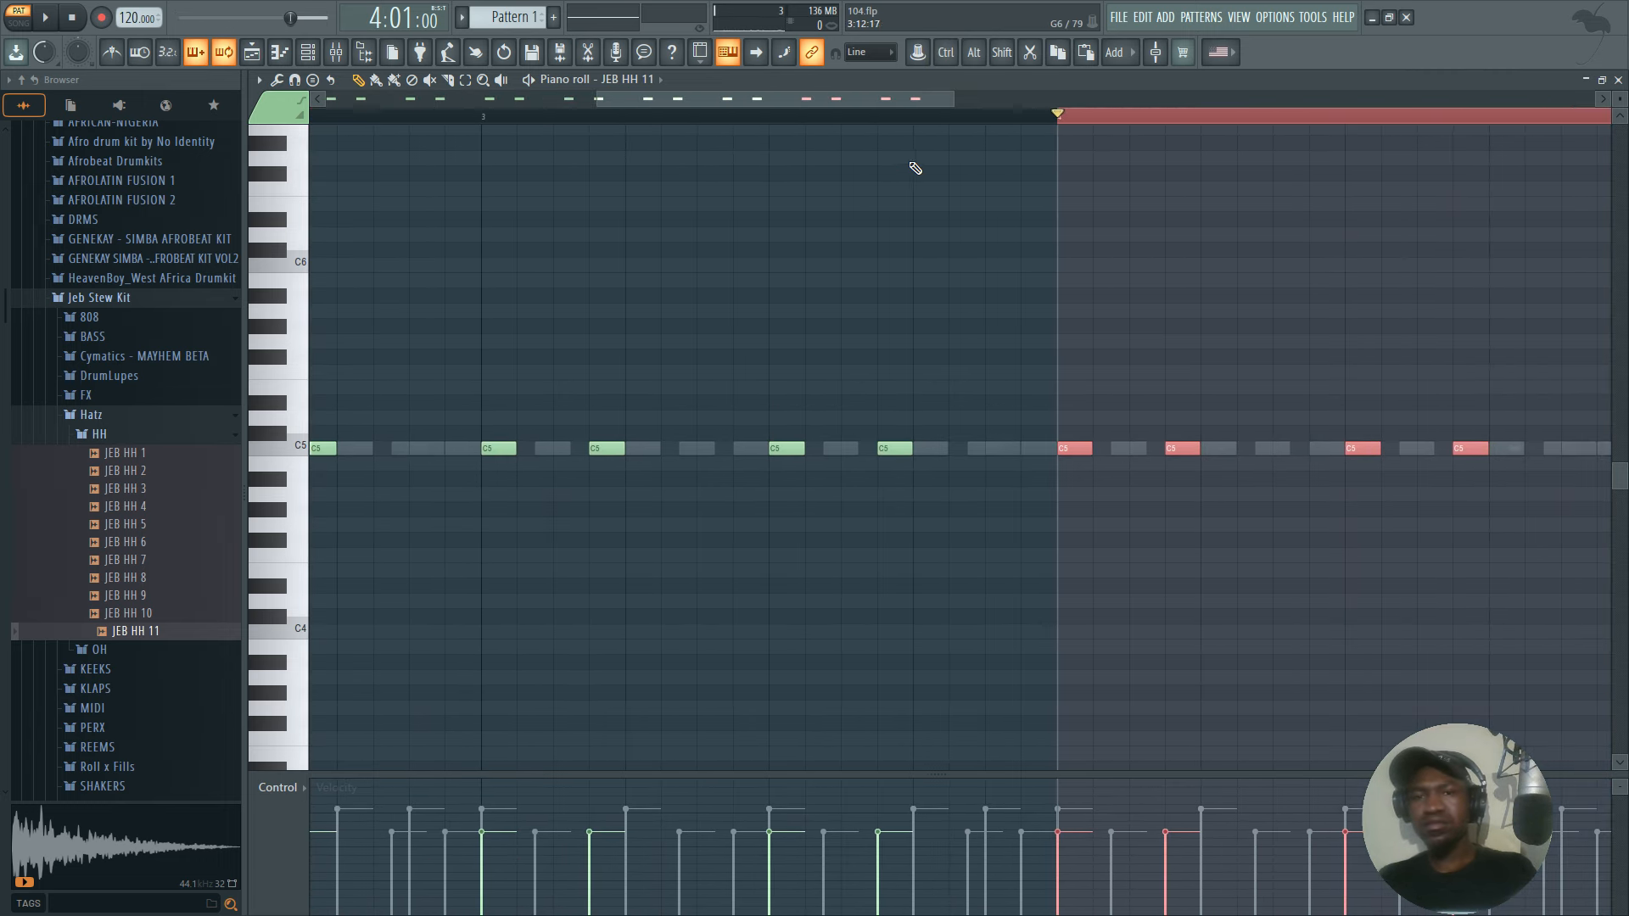
{"action": "scroll", "coordinate": [1058, 120], "scroll_direction": "down", "scroll_amount": 3}
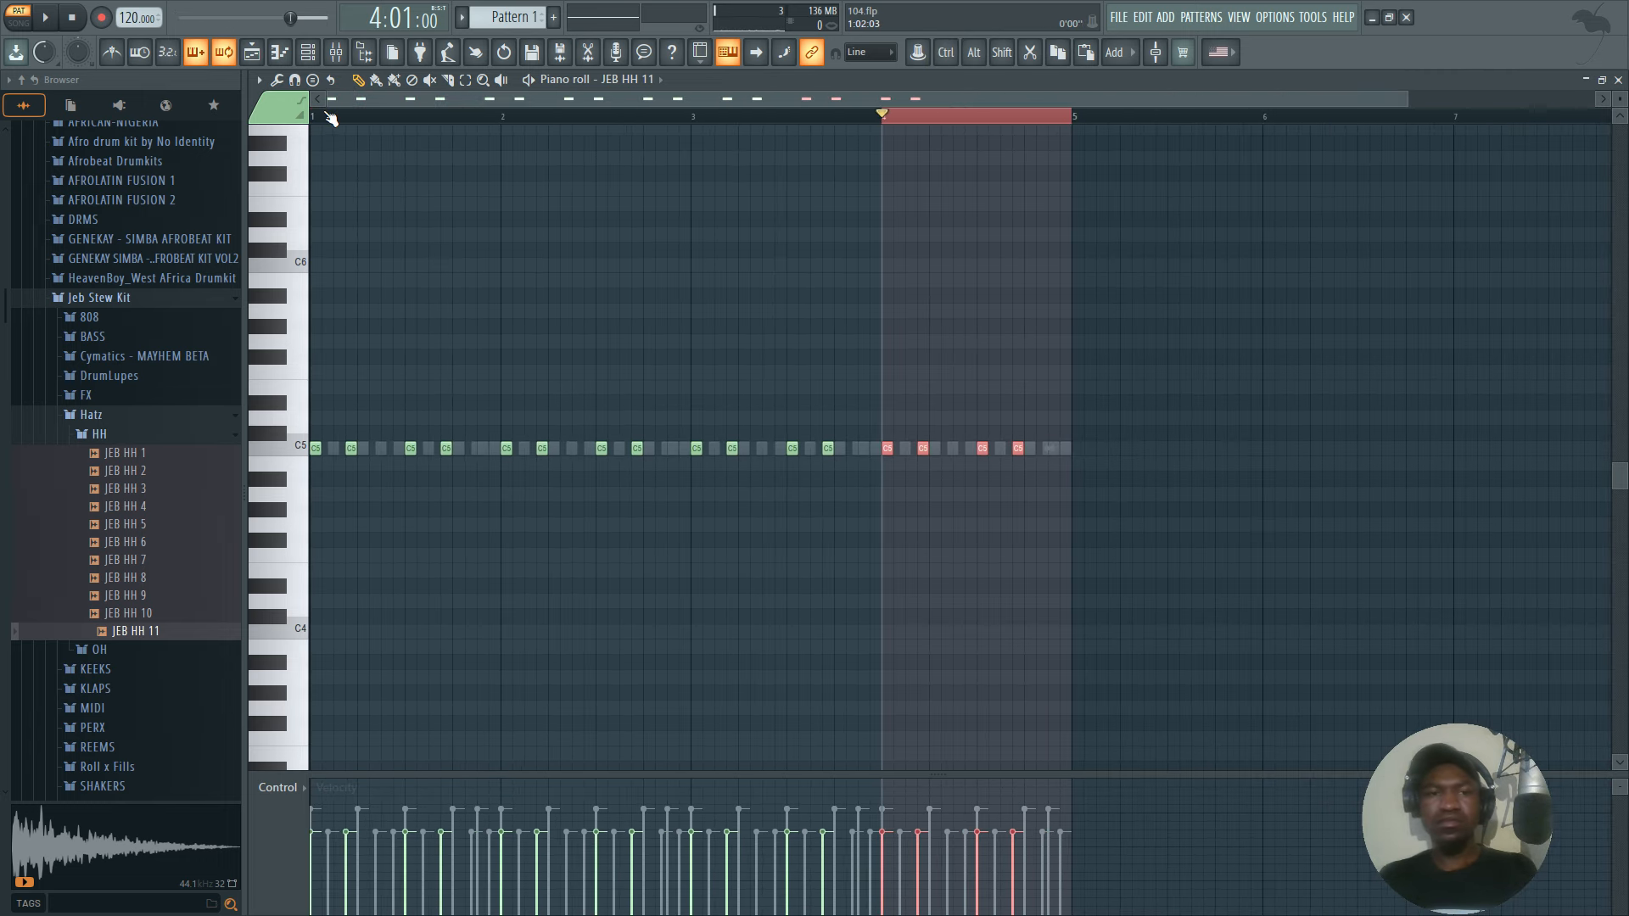
{"action": "key", "text": "ctrl+a"}
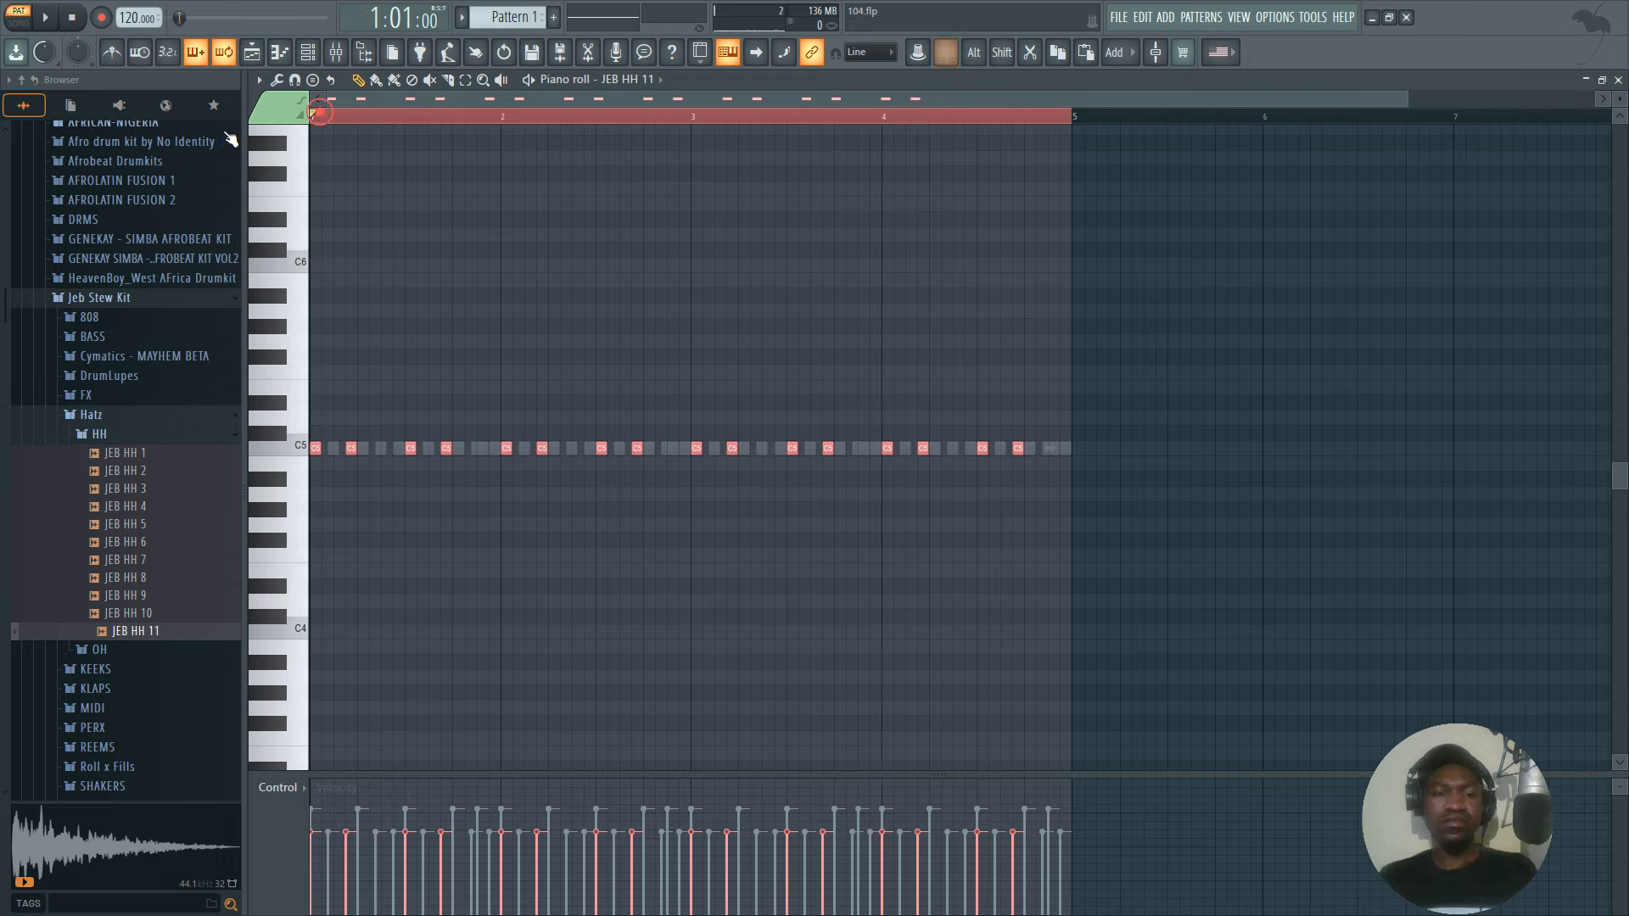
{"action": "key", "text": "space"}
Stop playback, collapse the AFRO folder, and open the Snare folder within the AMAPIANO pack's Amapiano samples.
{"action": "scroll", "coordinate": [140, 259], "scroll_direction": "up", "scroll_amount": 5}
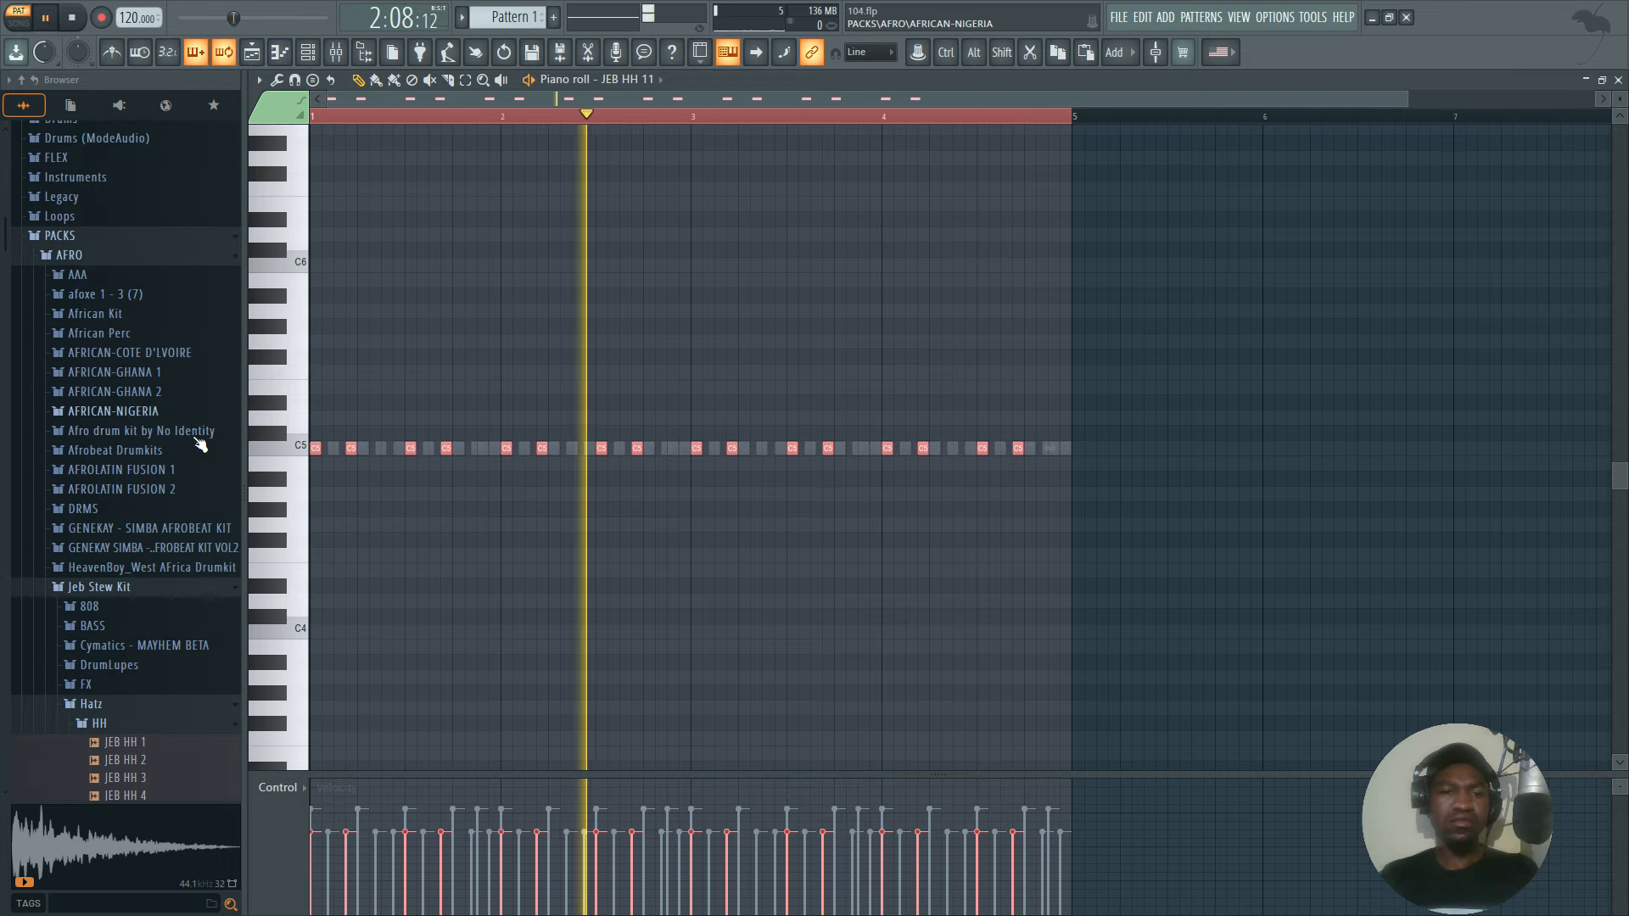
{"action": "scroll", "coordinate": [81, 365], "scroll_direction": "up", "scroll_amount": 4}
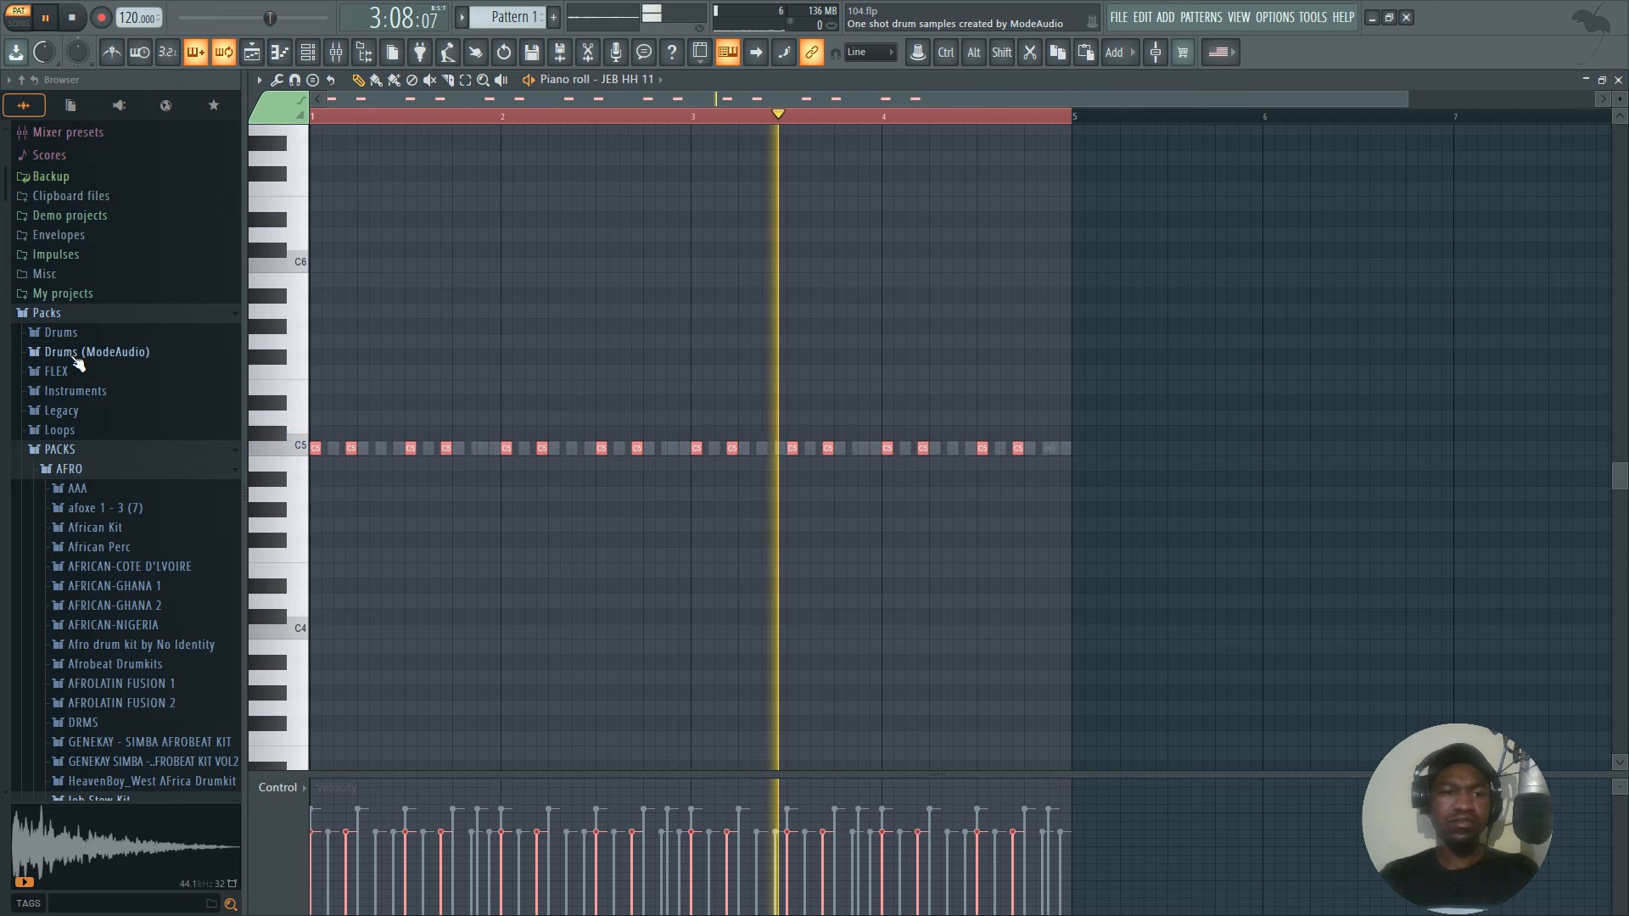
{"action": "left_click", "coordinate": [73, 469]}
{"action": "left_click", "coordinate": [82, 489]}
{"action": "key", "text": "space"}
{"action": "left_click", "coordinate": [85, 491]}
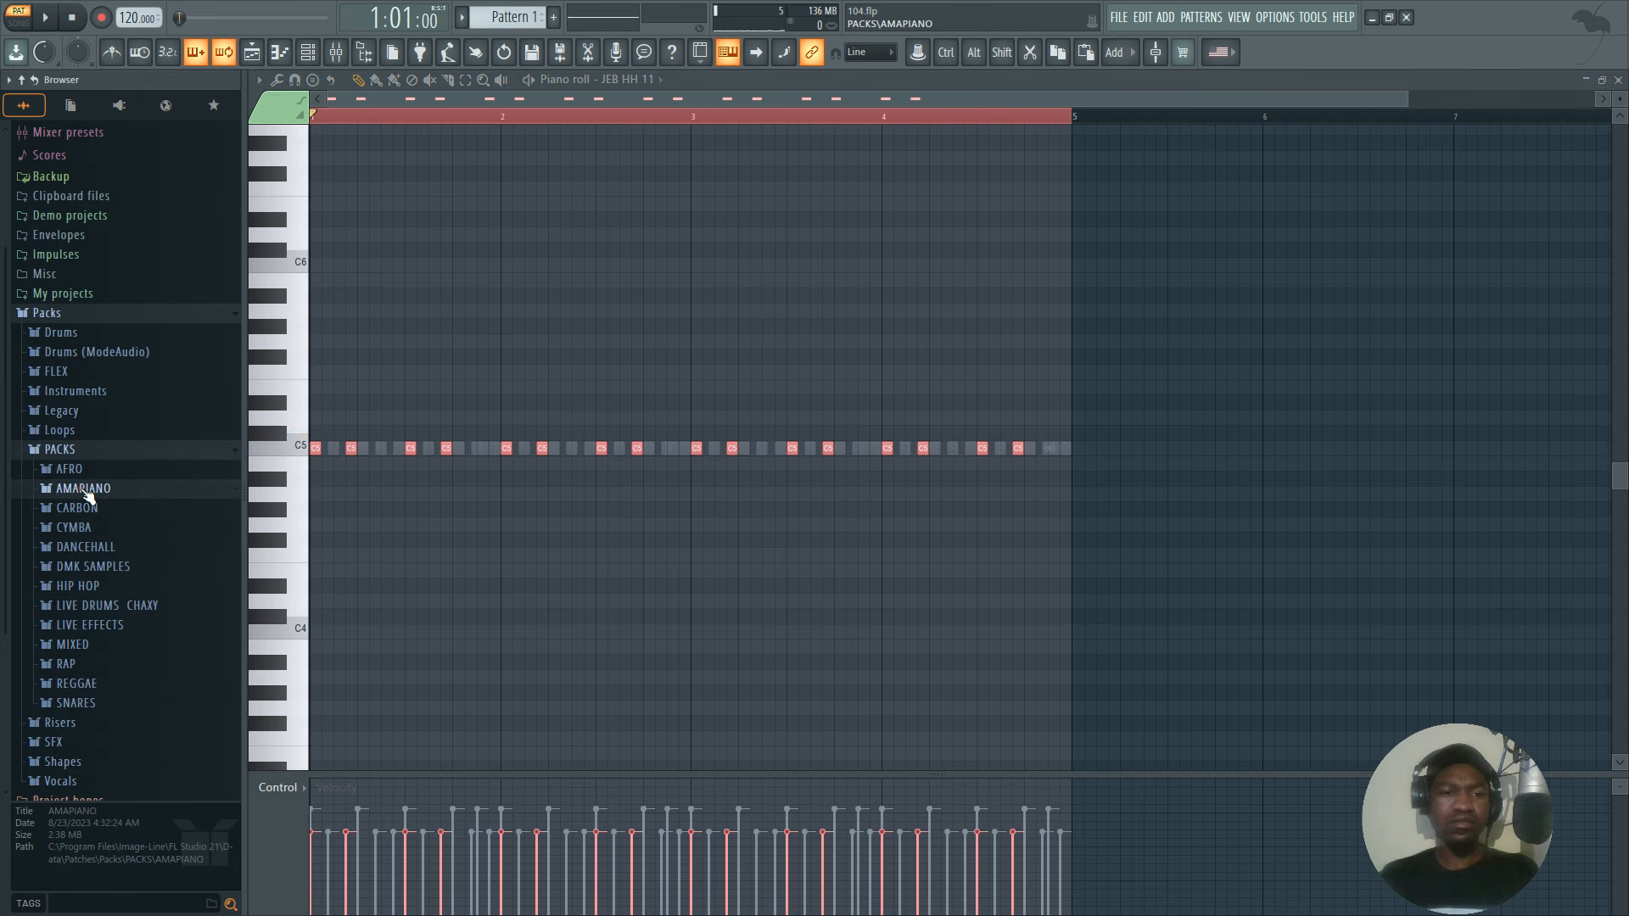
{"action": "left_click", "coordinate": [85, 491]}
{"action": "left_click", "coordinate": [91, 510]}
{"action": "scroll", "coordinate": [92, 510], "scroll_direction": "down", "scroll_amount": 5}
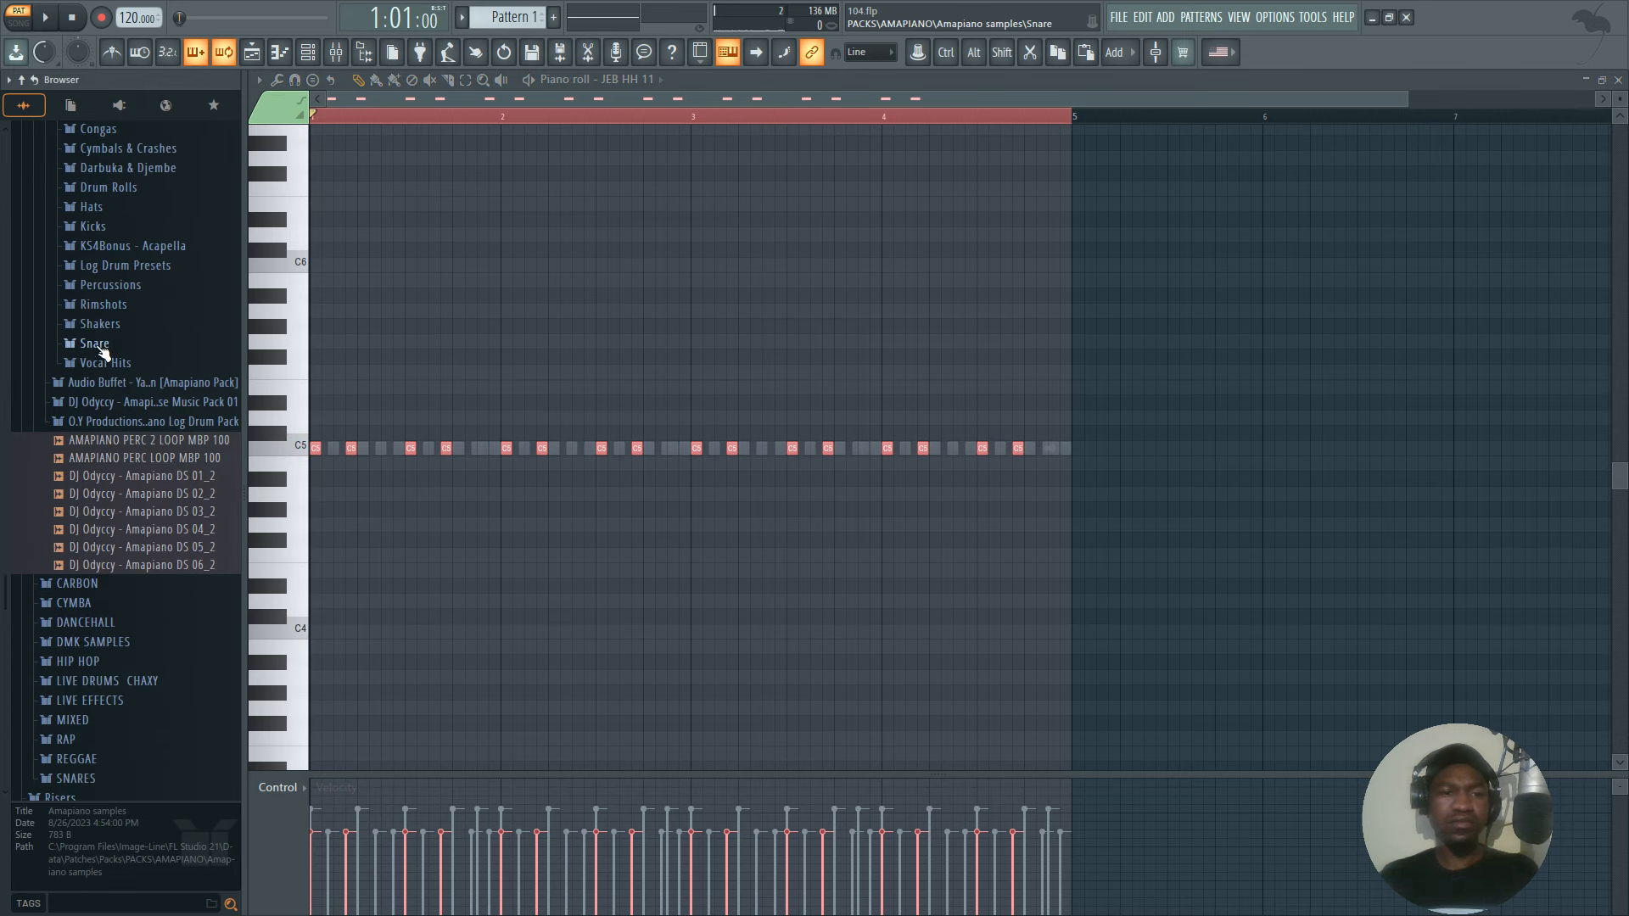
{"action": "left_click", "coordinate": [102, 351]}
{"action": "left_click", "coordinate": [109, 314]}
Preview KS4 - Snare (6) through KS4 - Snare (9) and replace the 808 Snare channel's sample with KS4 - Snare (9).
{"action": "left_click", "coordinate": [127, 364]}
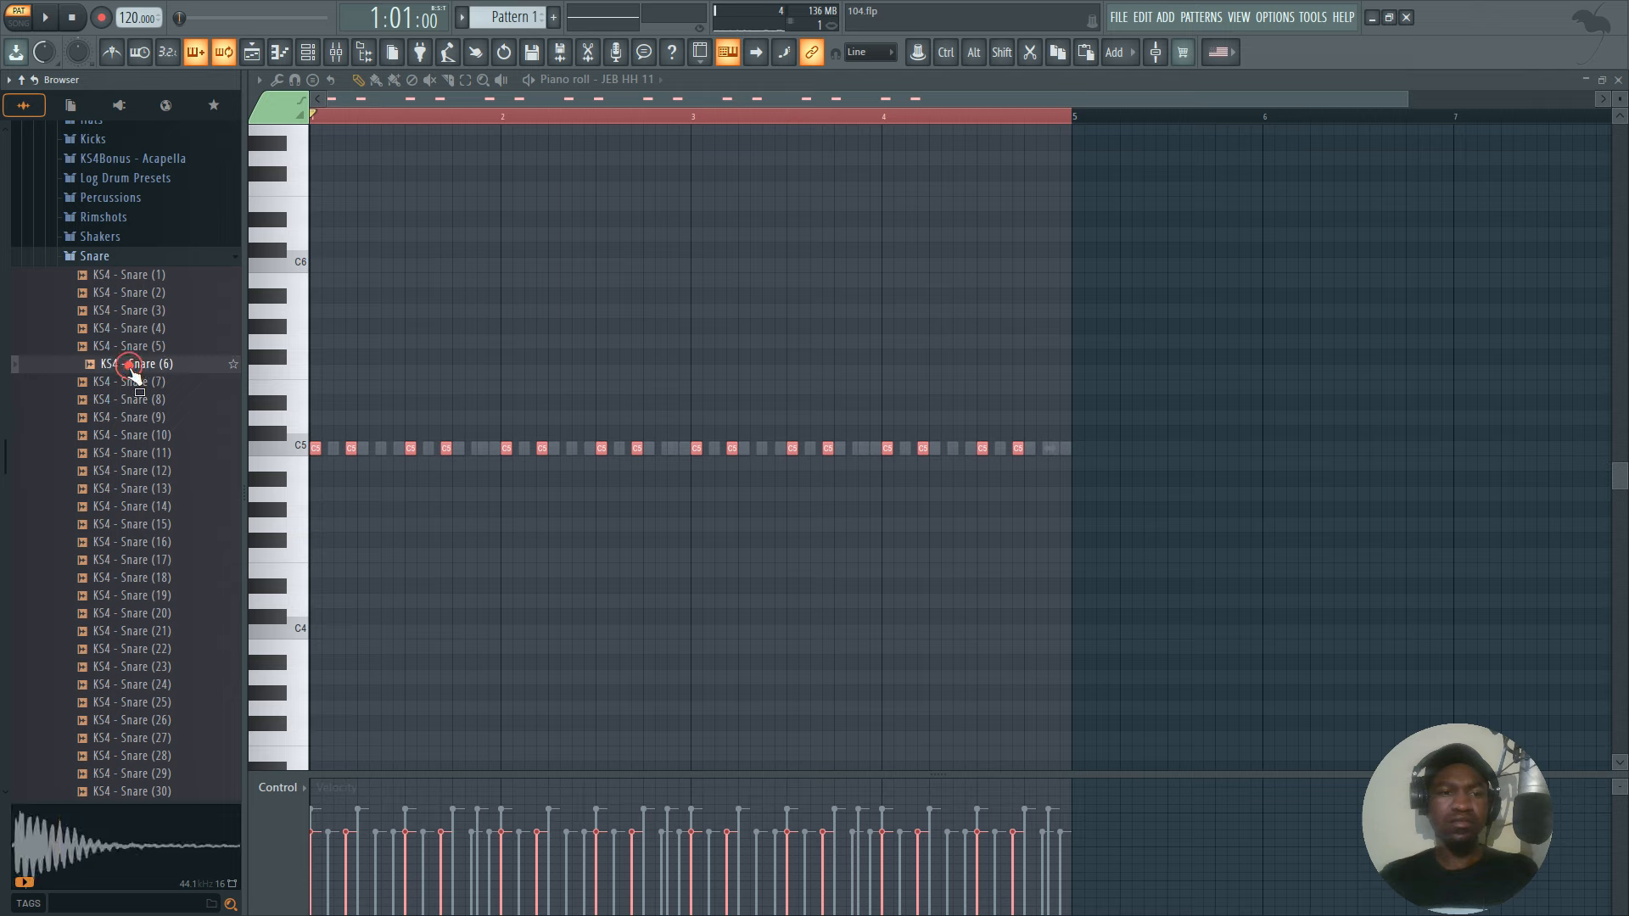
{"action": "left_click", "coordinate": [138, 364]}
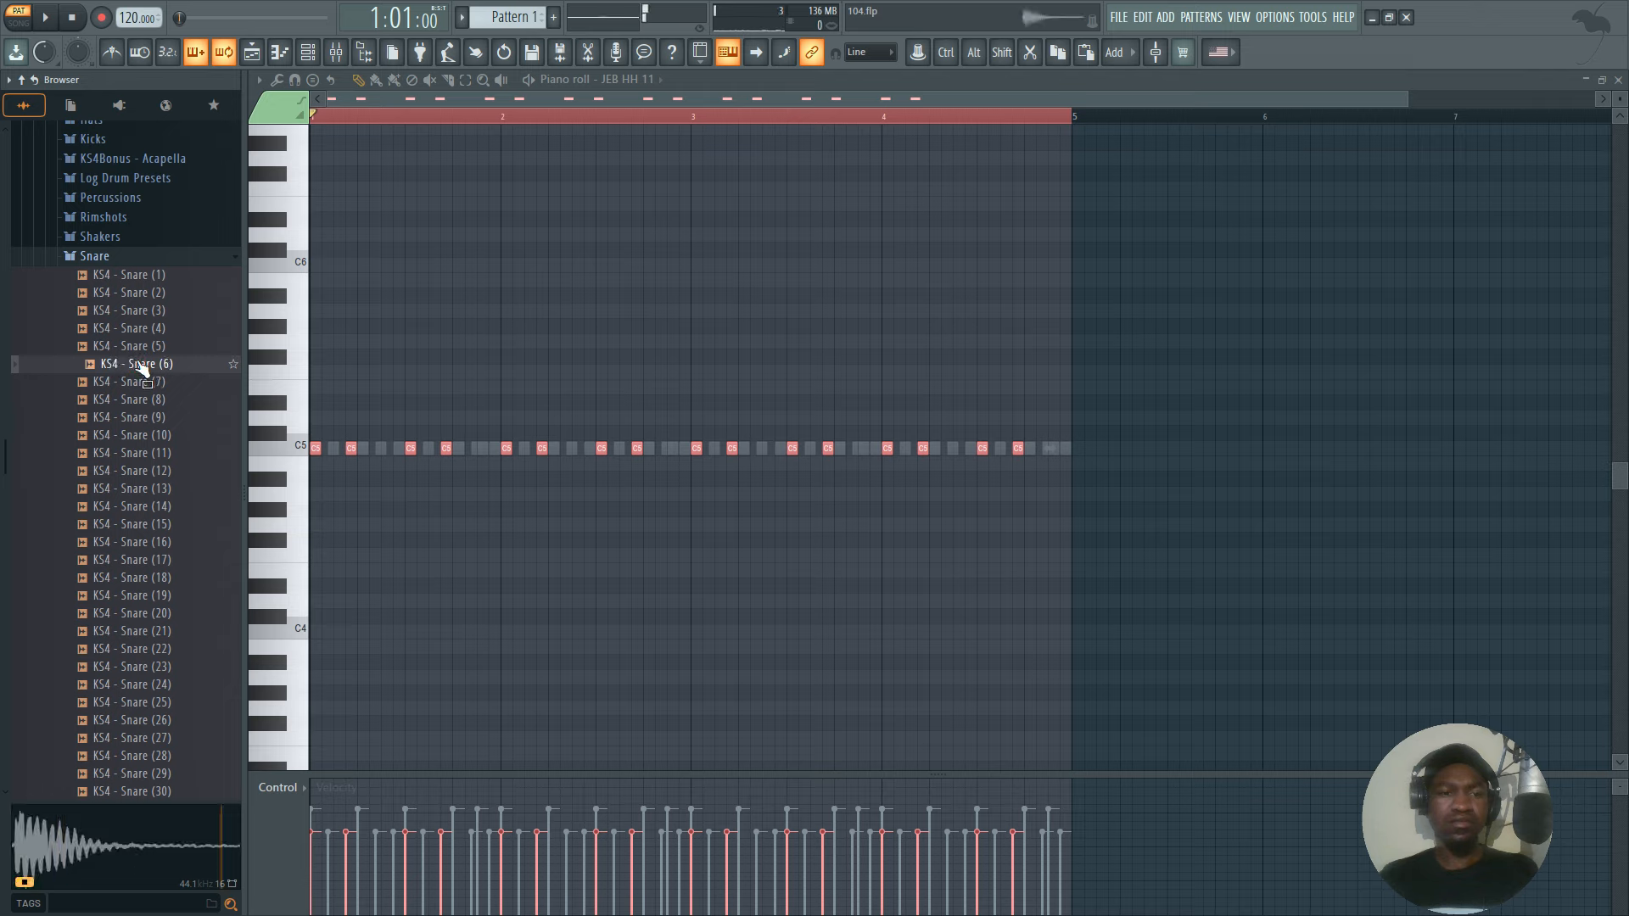
{"action": "left_click", "coordinate": [135, 382]}
{"action": "left_click", "coordinate": [136, 400]}
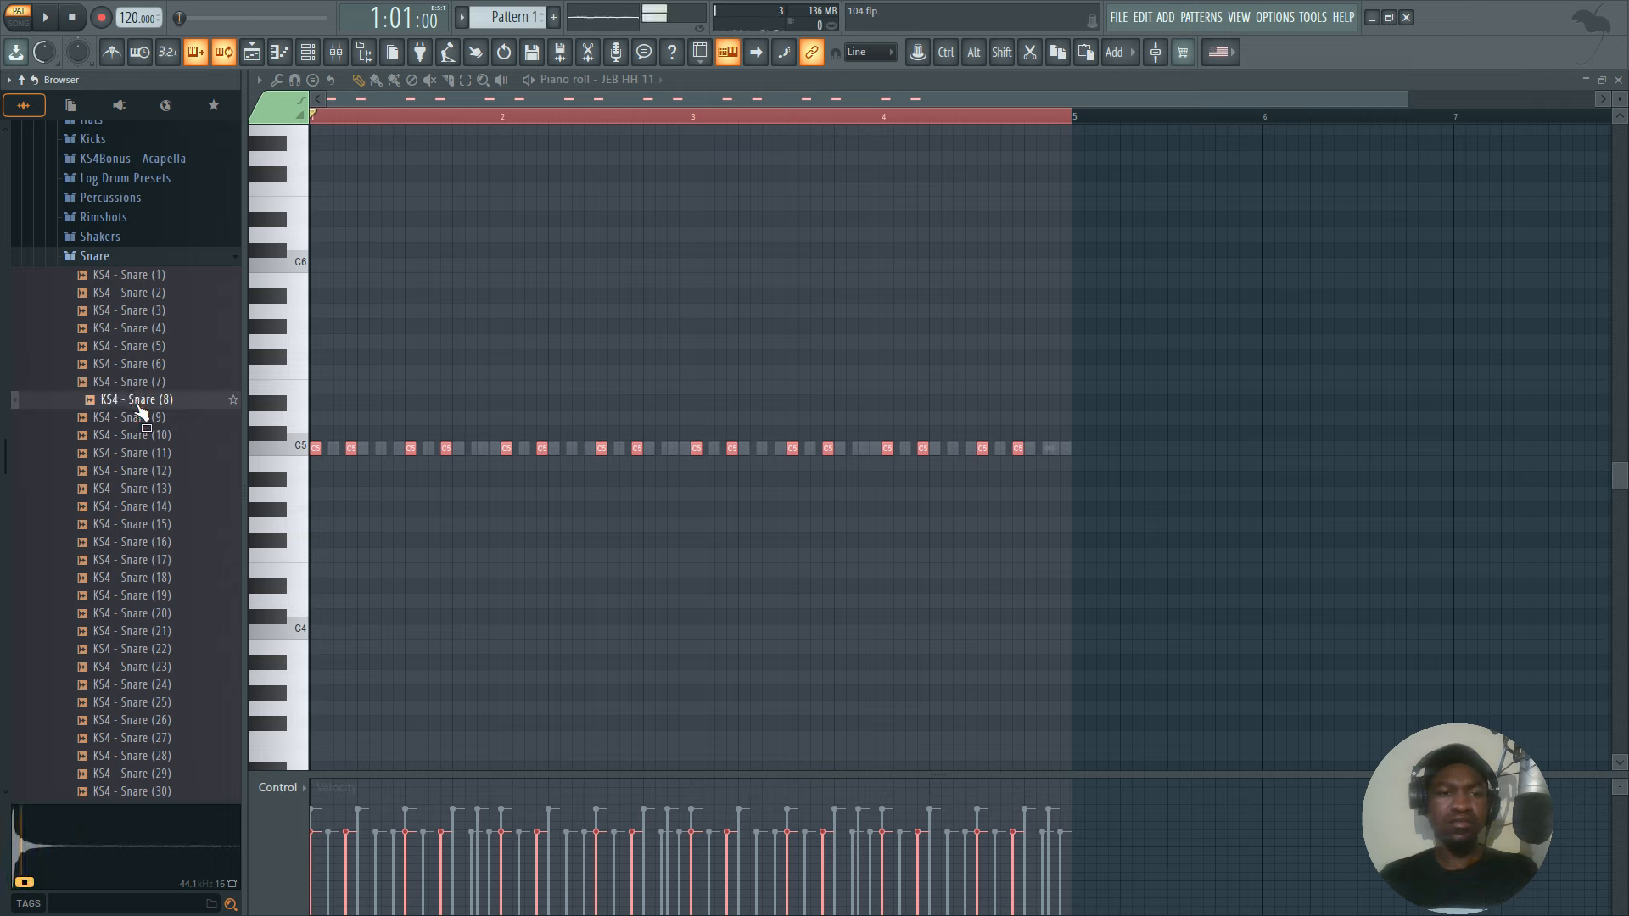
{"action": "left_click", "coordinate": [138, 418]}
{"action": "left_click_drag", "start_coordinate": [139, 420], "coordinate": [680, 382]}
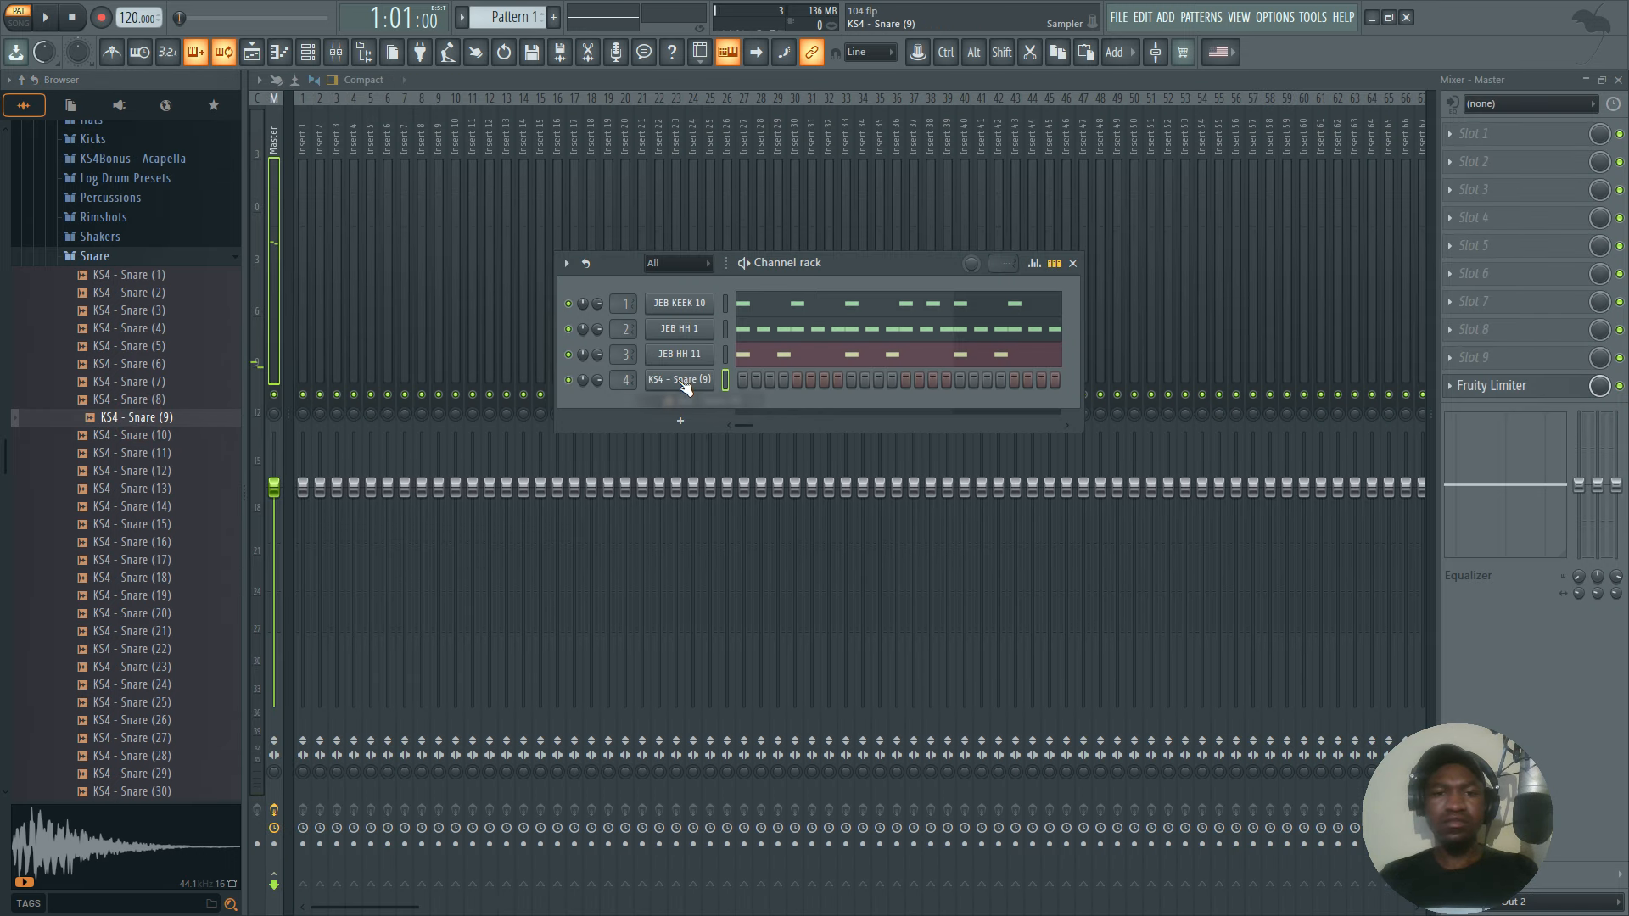
Open the snare channel's piano roll and draw C5 notes on steps 4, 7, 11 and 15 of bar one.
{"action": "right_click", "coordinate": [706, 375]}
{"action": "left_click", "coordinate": [753, 375]}
{"action": "left_click_drag", "start_coordinate": [321, 445], "coordinate": [350, 445]}
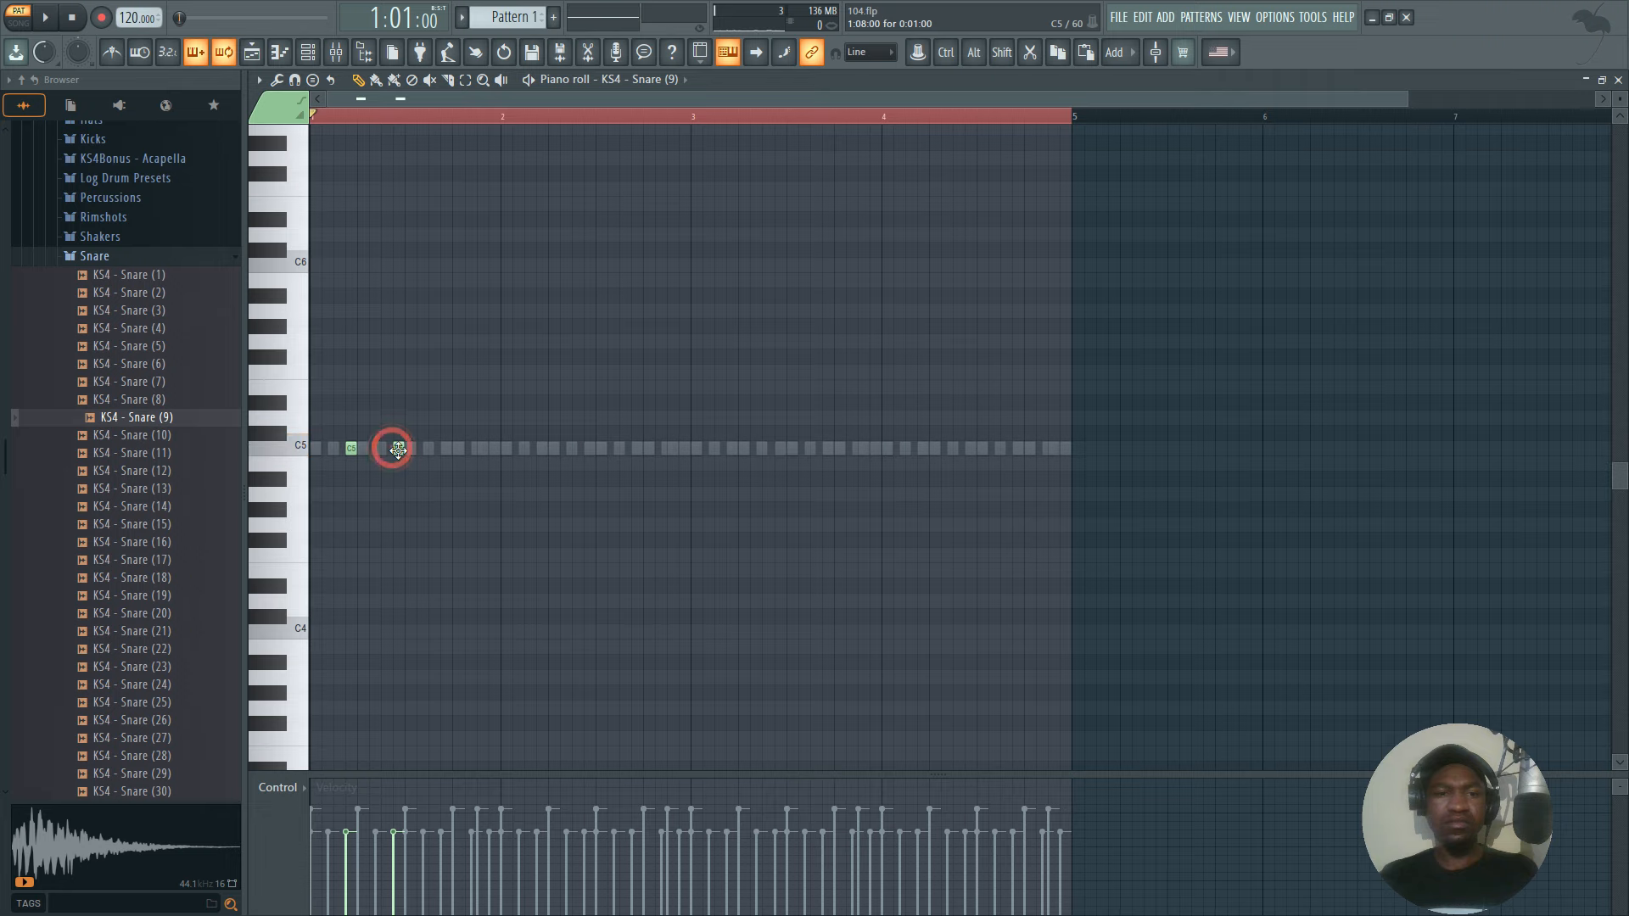
{"action": "left_click", "coordinate": [323, 117]}
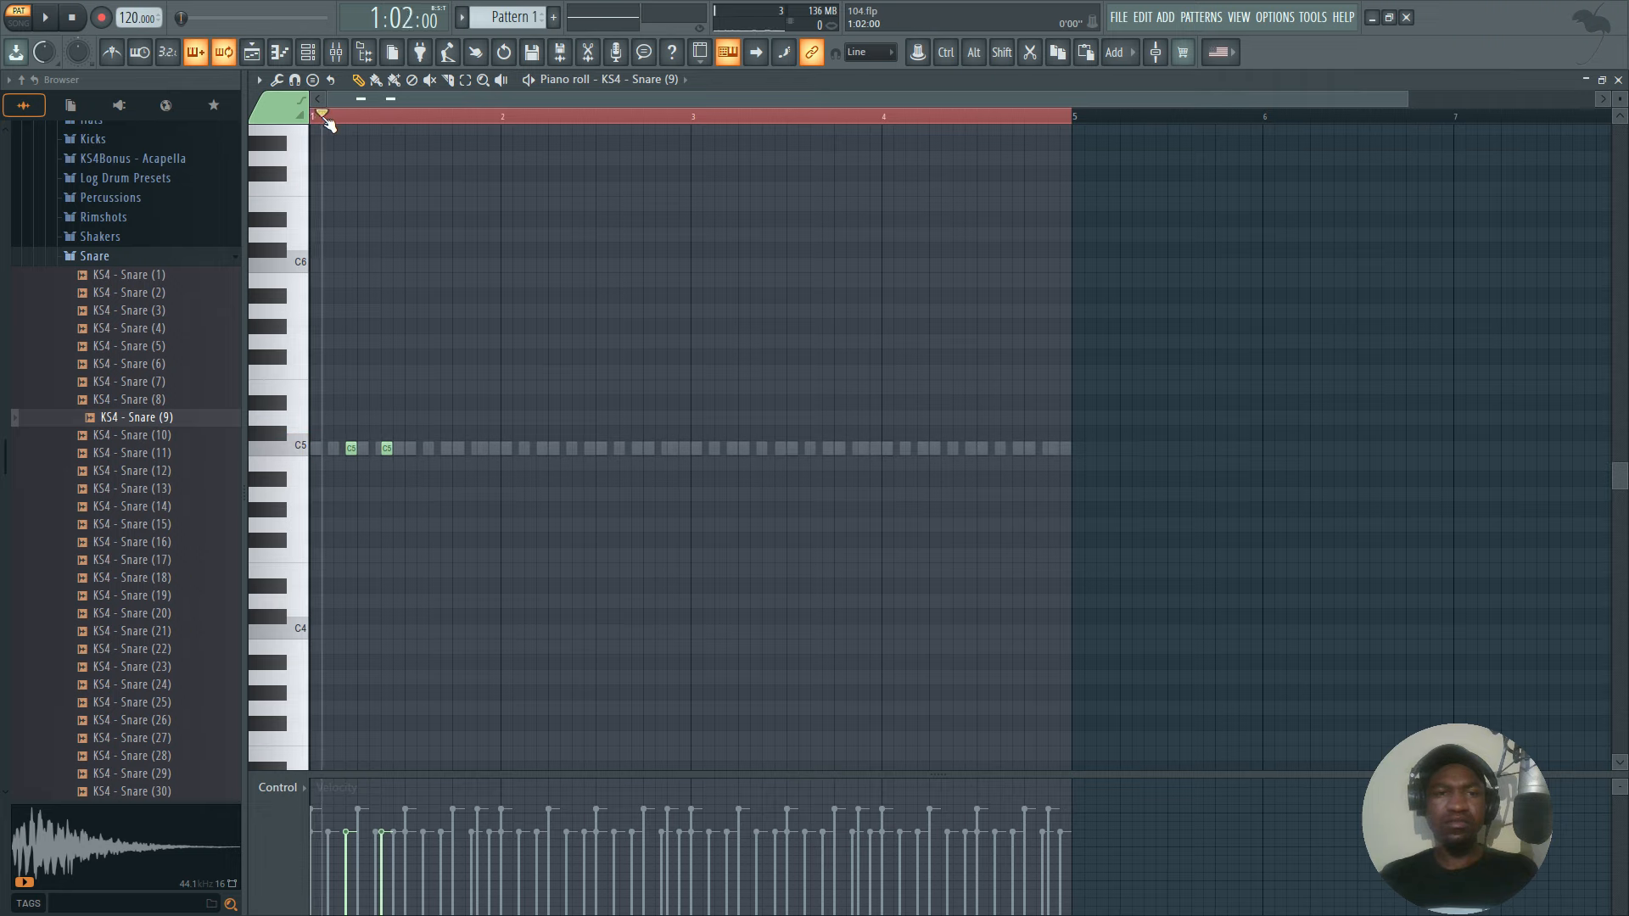
{"action": "left_click", "coordinate": [320, 117]}
{"action": "key", "text": "space"}
{"action": "scroll", "coordinate": [331, 117], "scroll_direction": "up", "scroll_amount": 2}
{"action": "scroll", "coordinate": [335, 121], "scroll_direction": "up", "scroll_amount": 2}
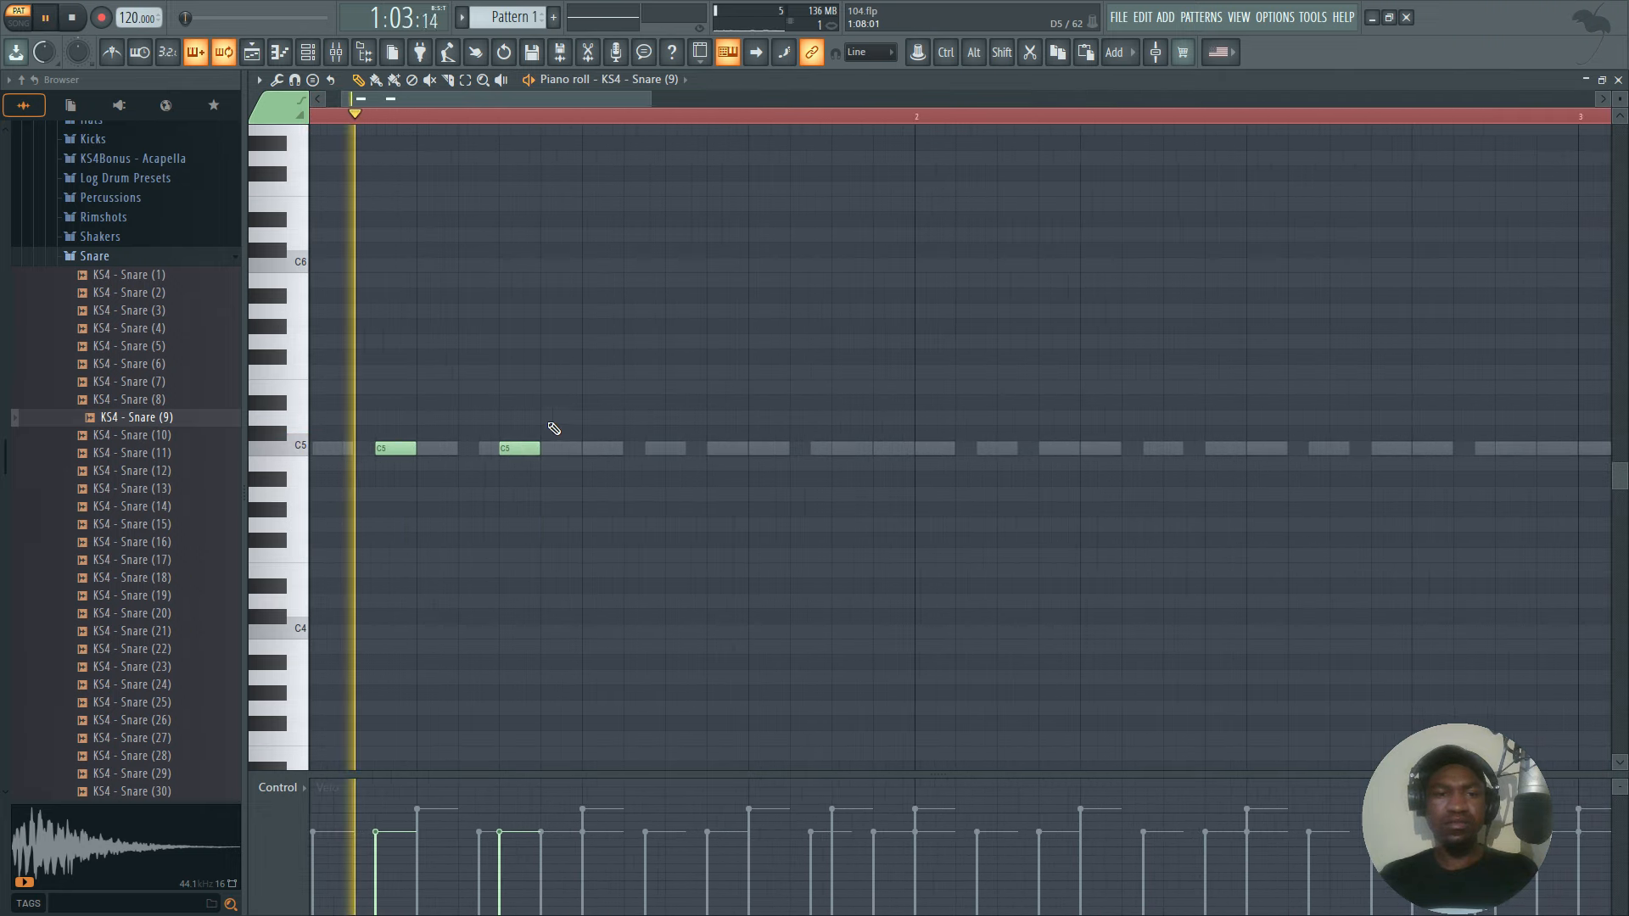
{"action": "key", "text": "space"}
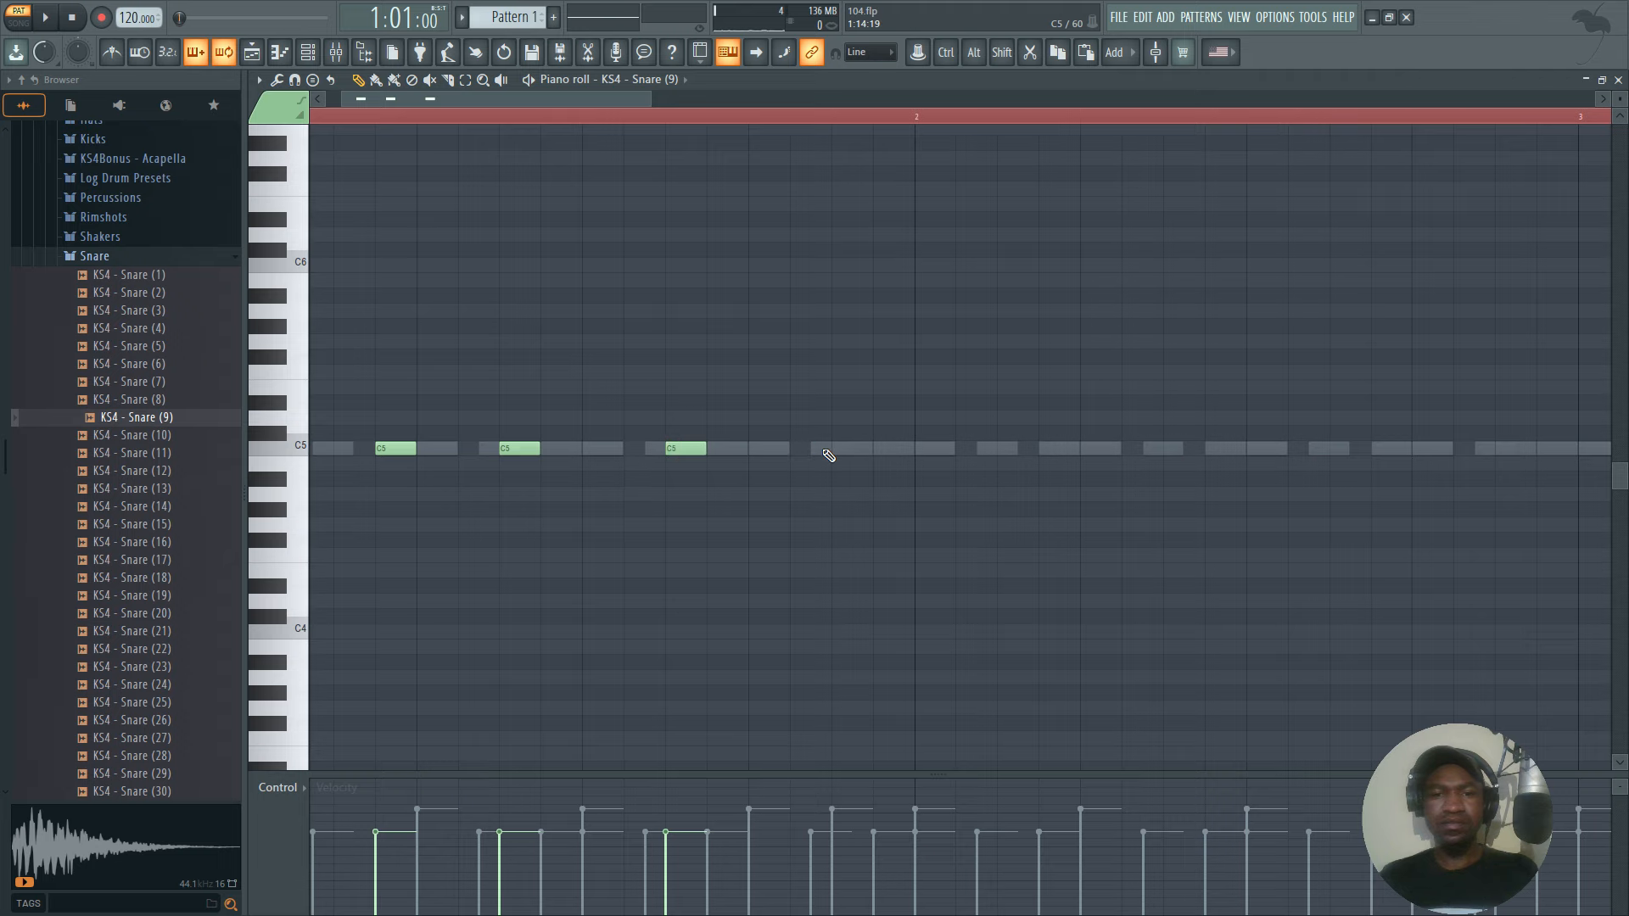
Duplicate the first bar of snare notes until four bars are filled, undoing the surplus copy in bar five.
{"action": "left_click_drag", "start_coordinate": [917, 117], "coordinate": [3, 182]}
{"action": "key", "text": "ctrl+b"}
{"action": "key", "text": "ctrl+b"}
{"action": "key", "text": "ctrl+b"}
{"action": "key", "text": "ctrl+b"}
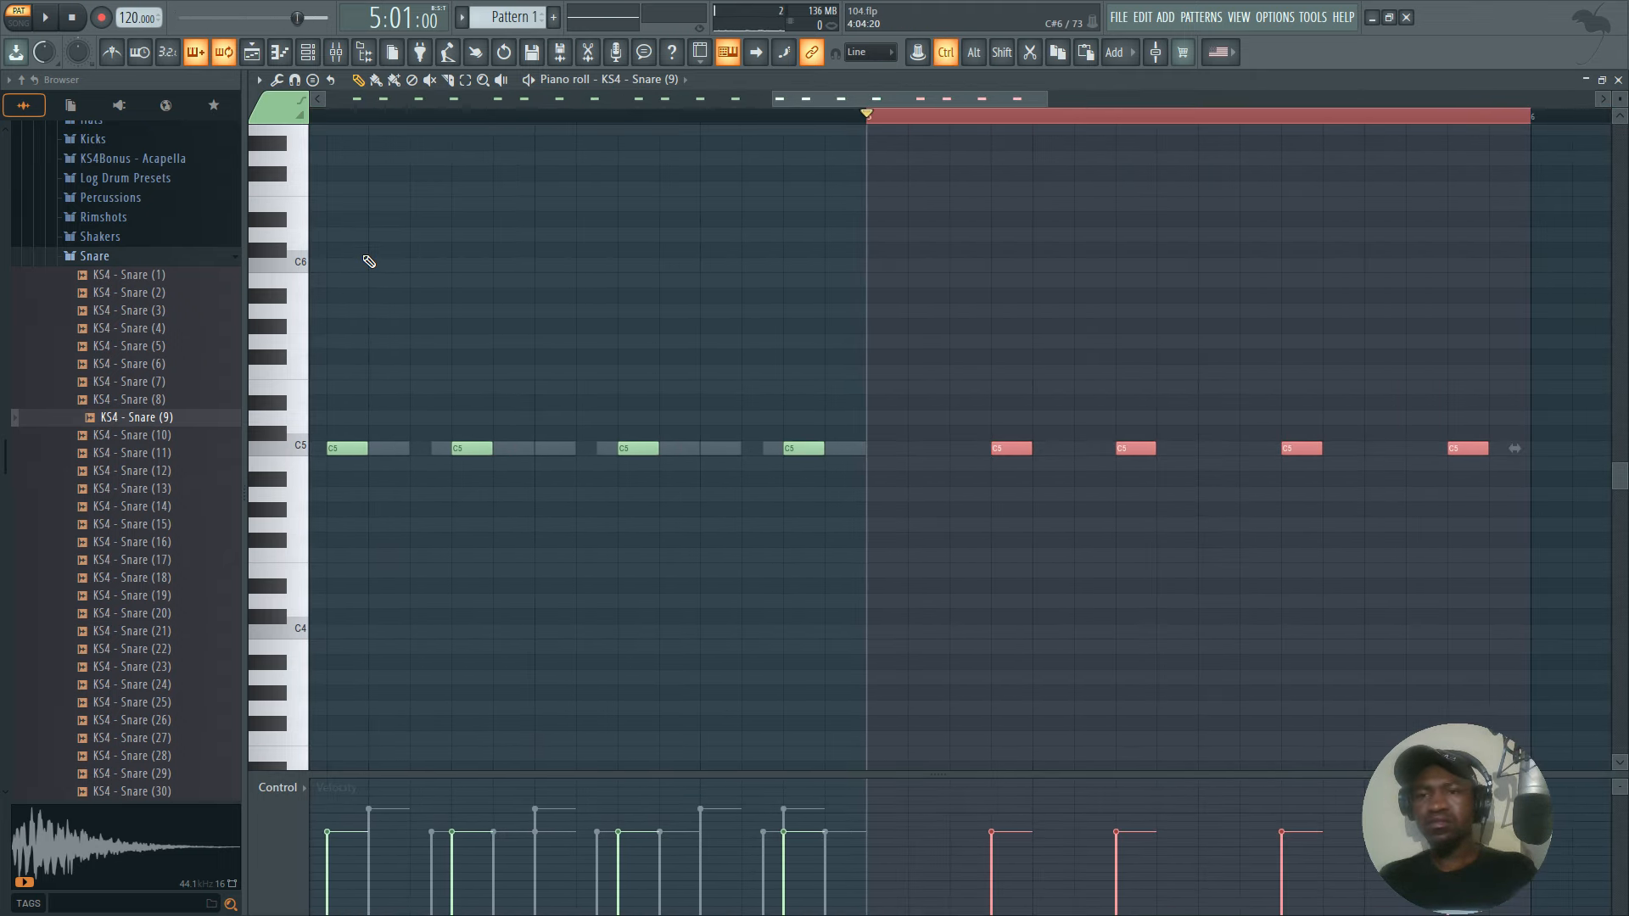
{"action": "key", "text": "ctrl+z"}
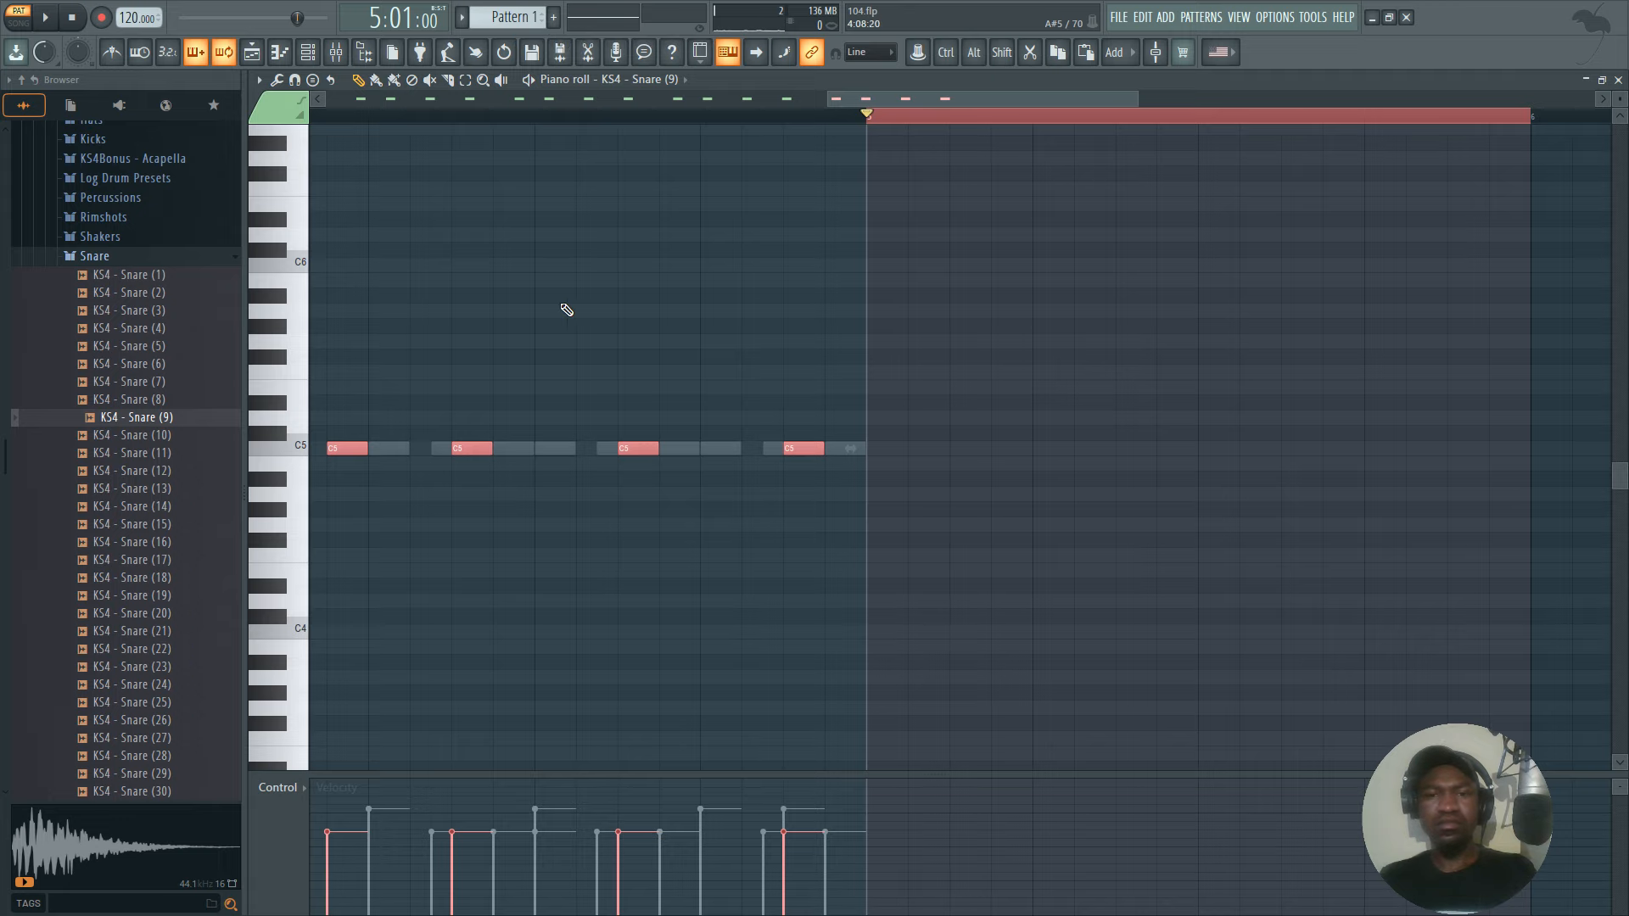
Play the full pattern and review the snare notes across all four bars alongside the other channels.
{"action": "key", "text": "space"}
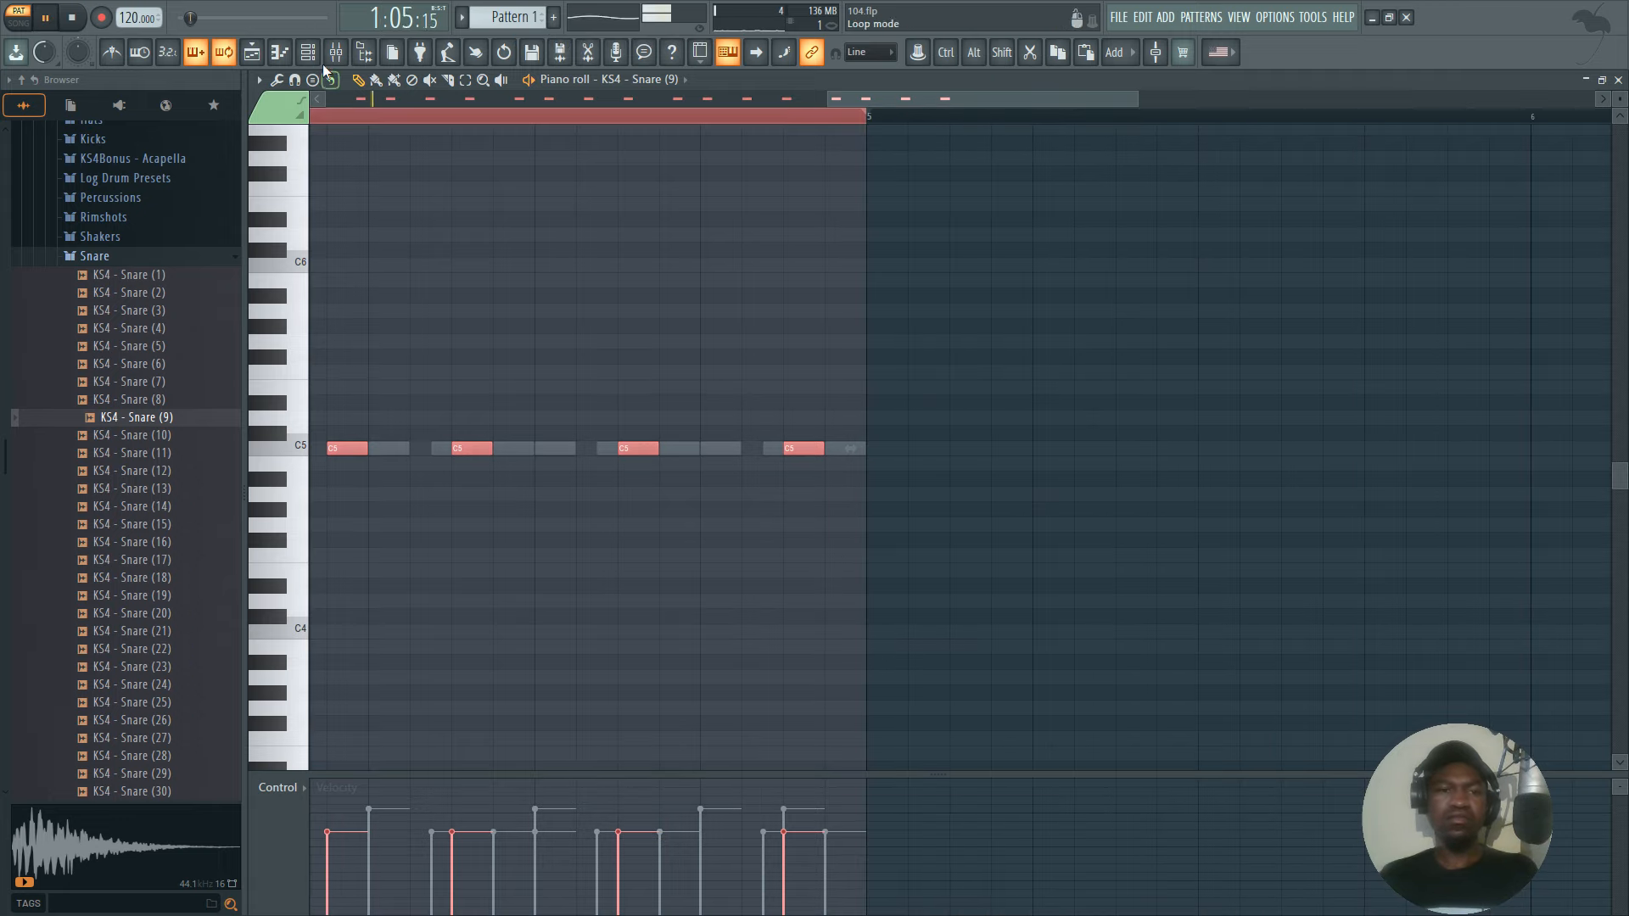
{"action": "left_click", "coordinate": [308, 51]}
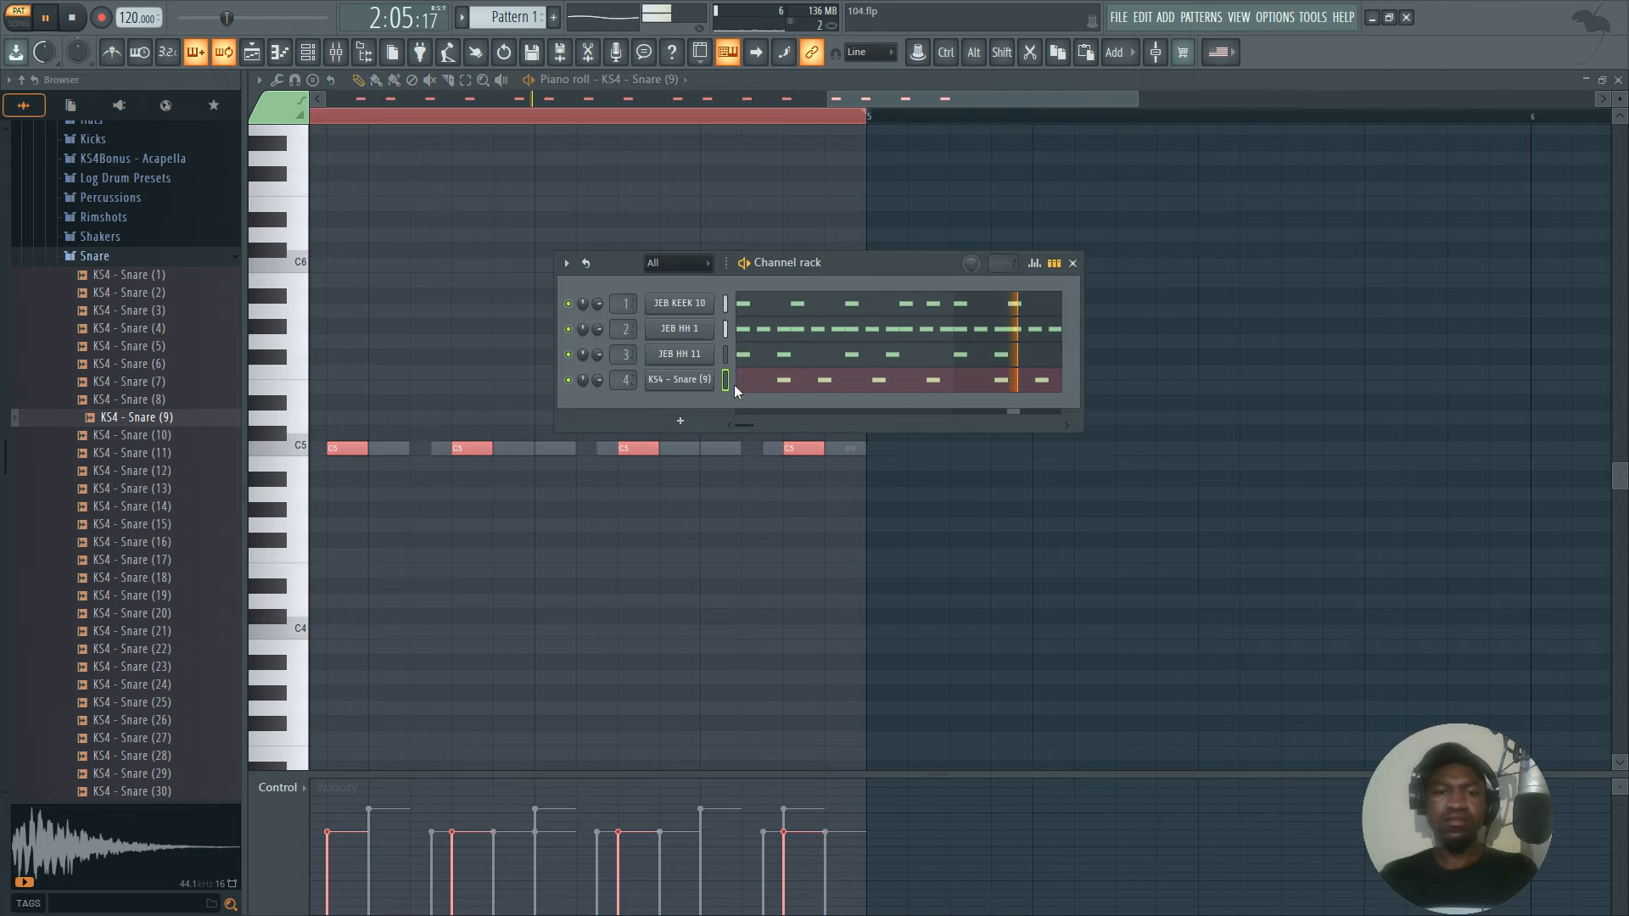
{"action": "left_click", "coordinate": [785, 376]}
{"action": "left_click", "coordinate": [785, 377]}
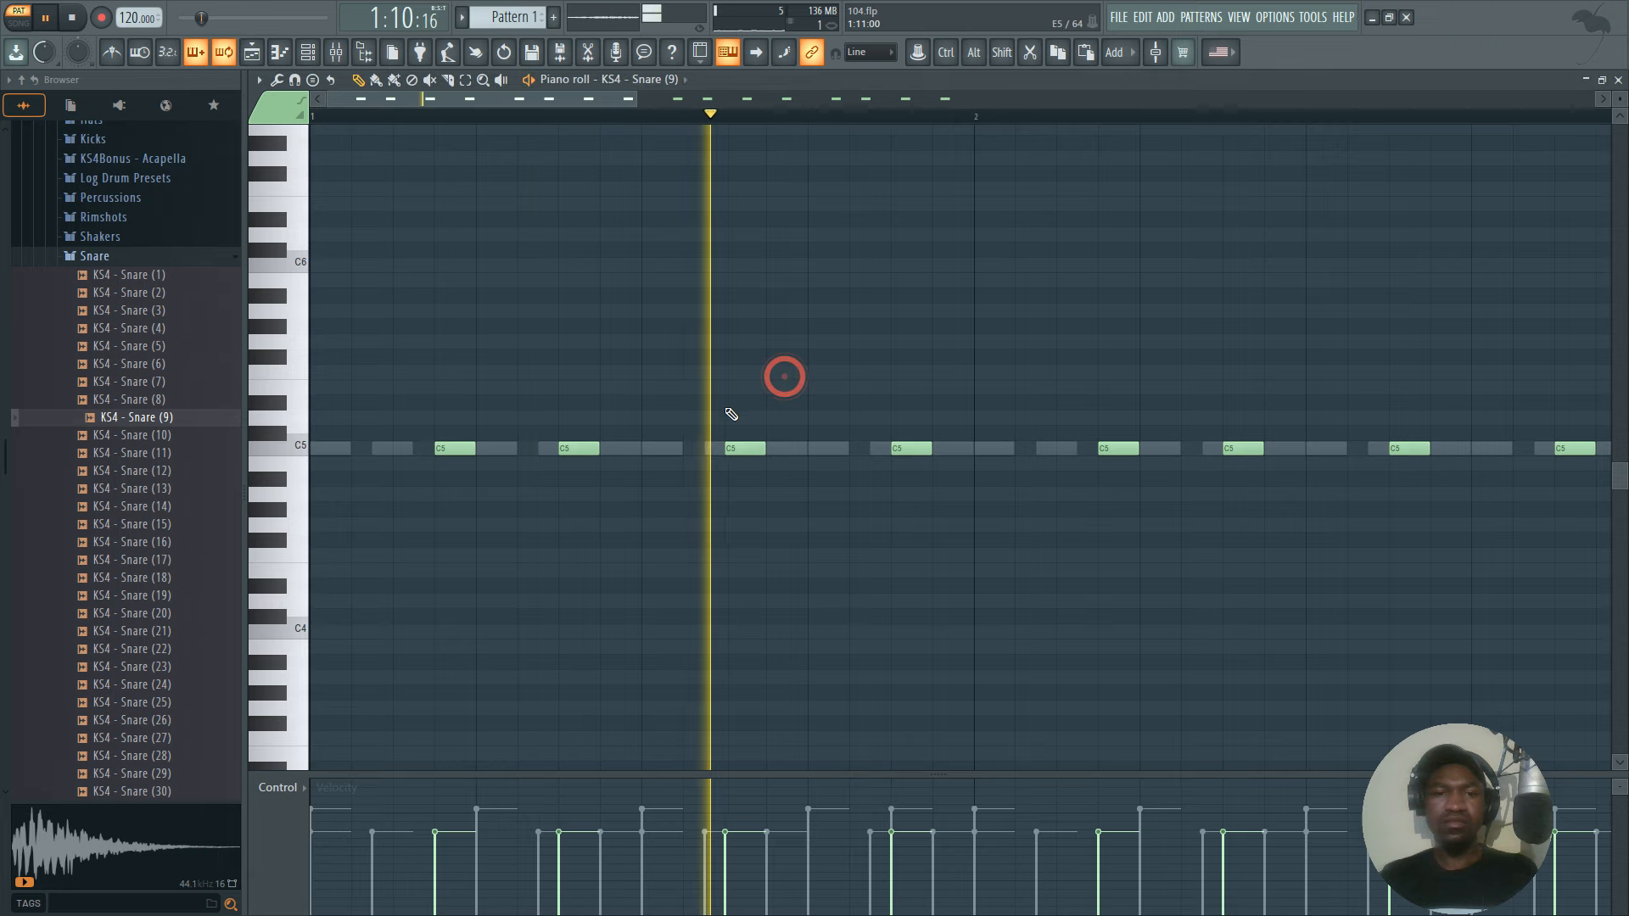
{"action": "scroll", "coordinate": [735, 130], "scroll_direction": "down", "scroll_amount": 5}
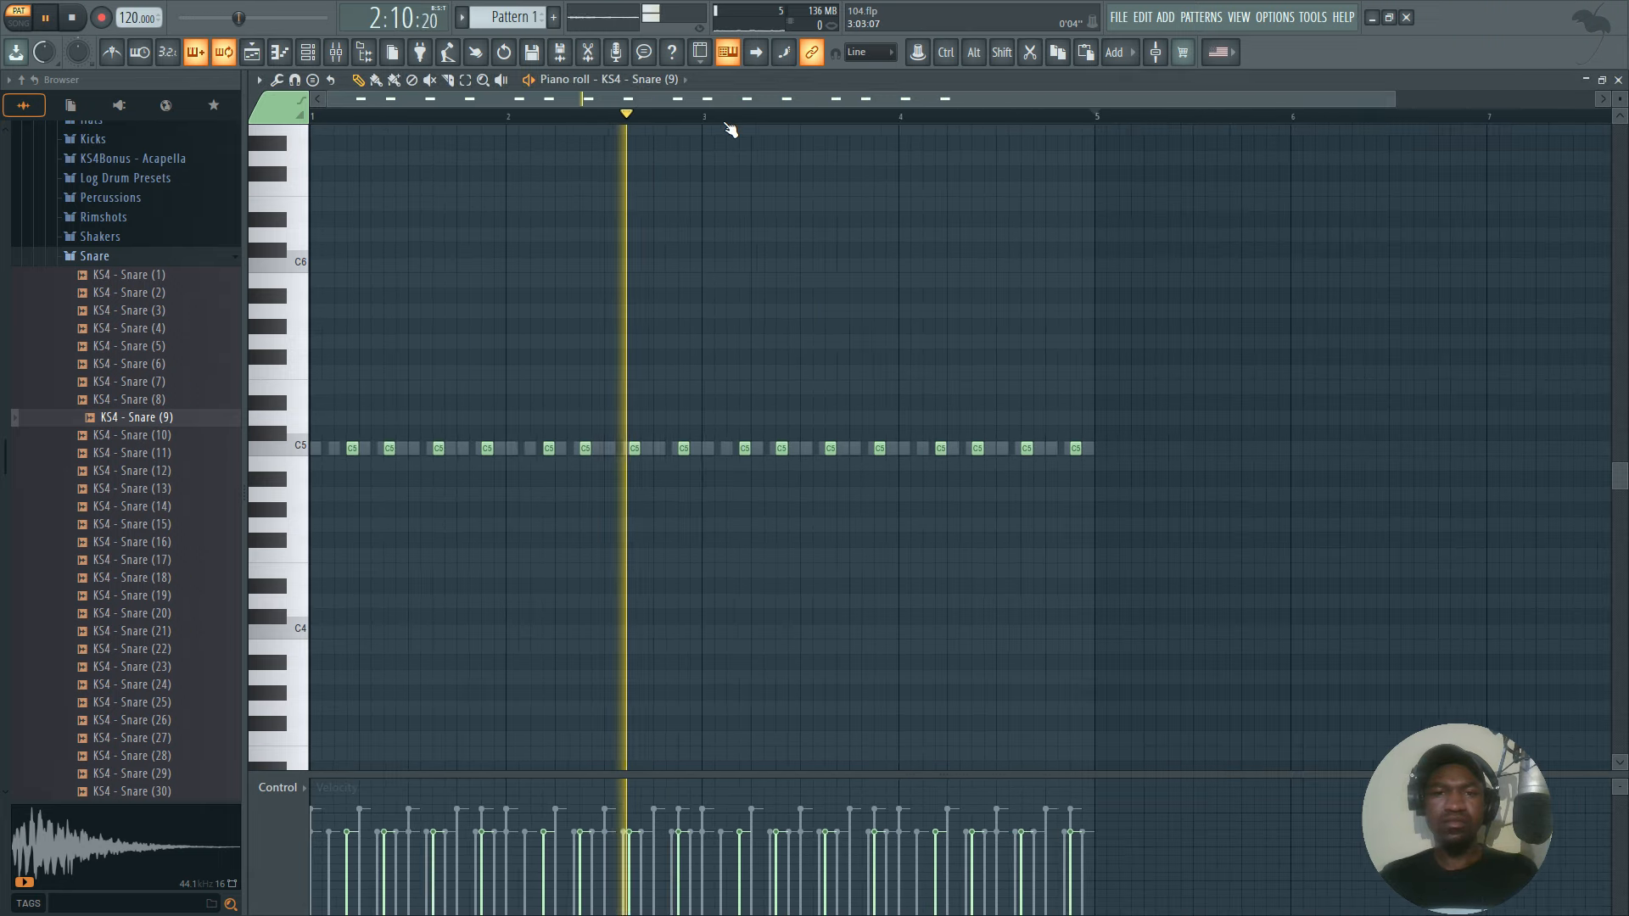
{"action": "left_click", "coordinate": [308, 52]}
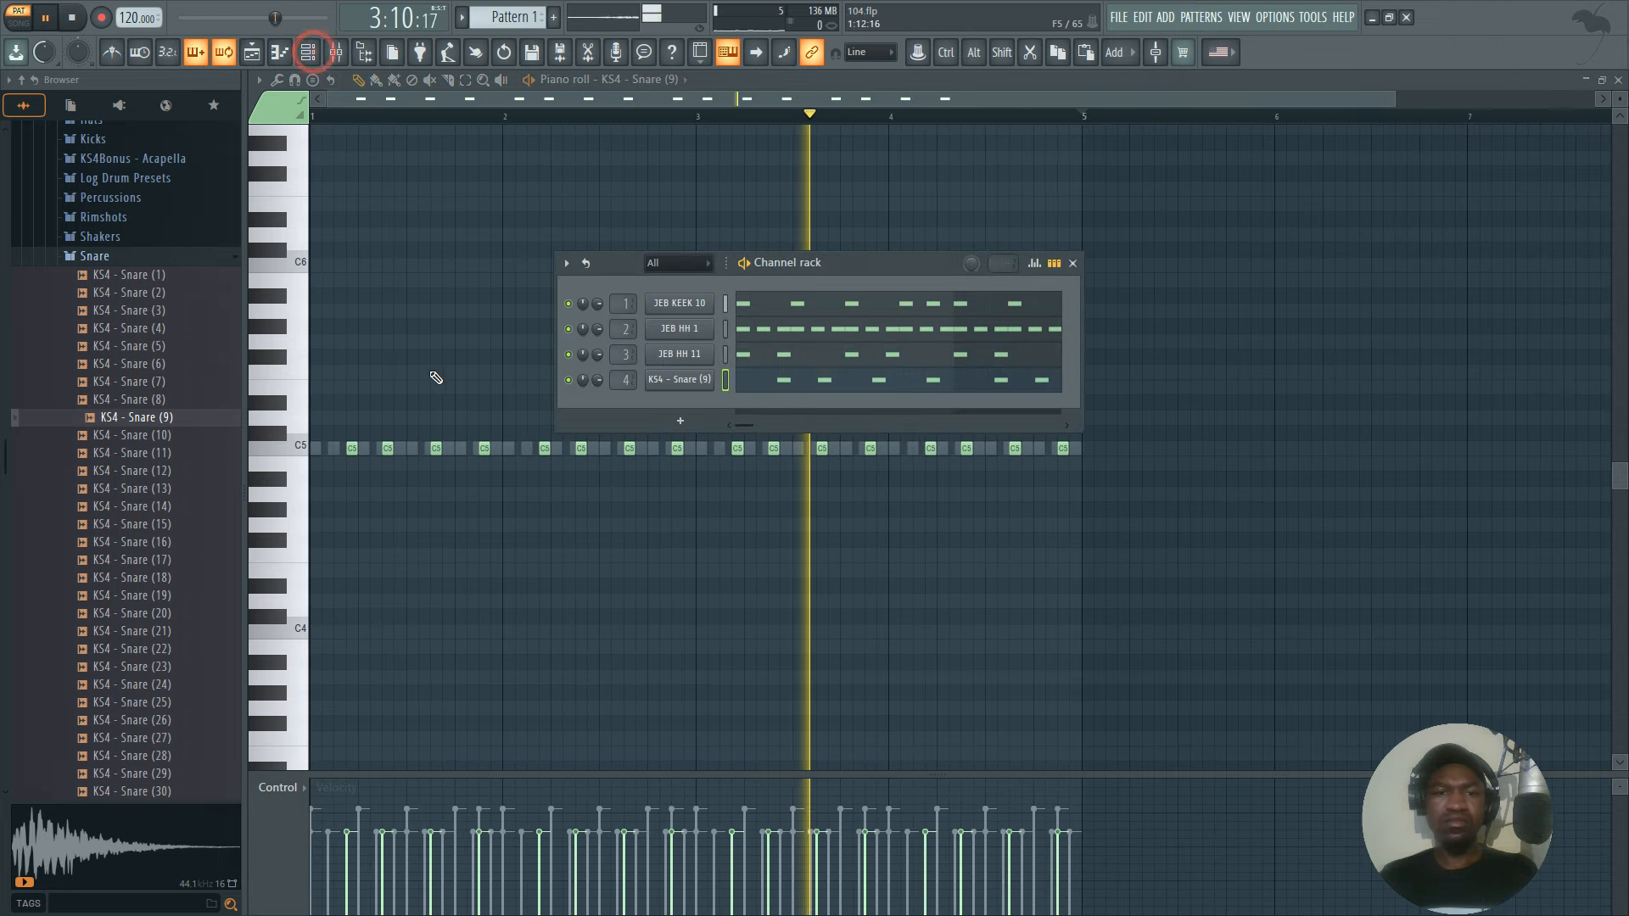
{"action": "scroll", "coordinate": [180, 475], "scroll_direction": "down", "scroll_amount": 5}
{"action": "scroll", "coordinate": [161, 448], "scroll_direction": "up", "scroll_amount": 5}
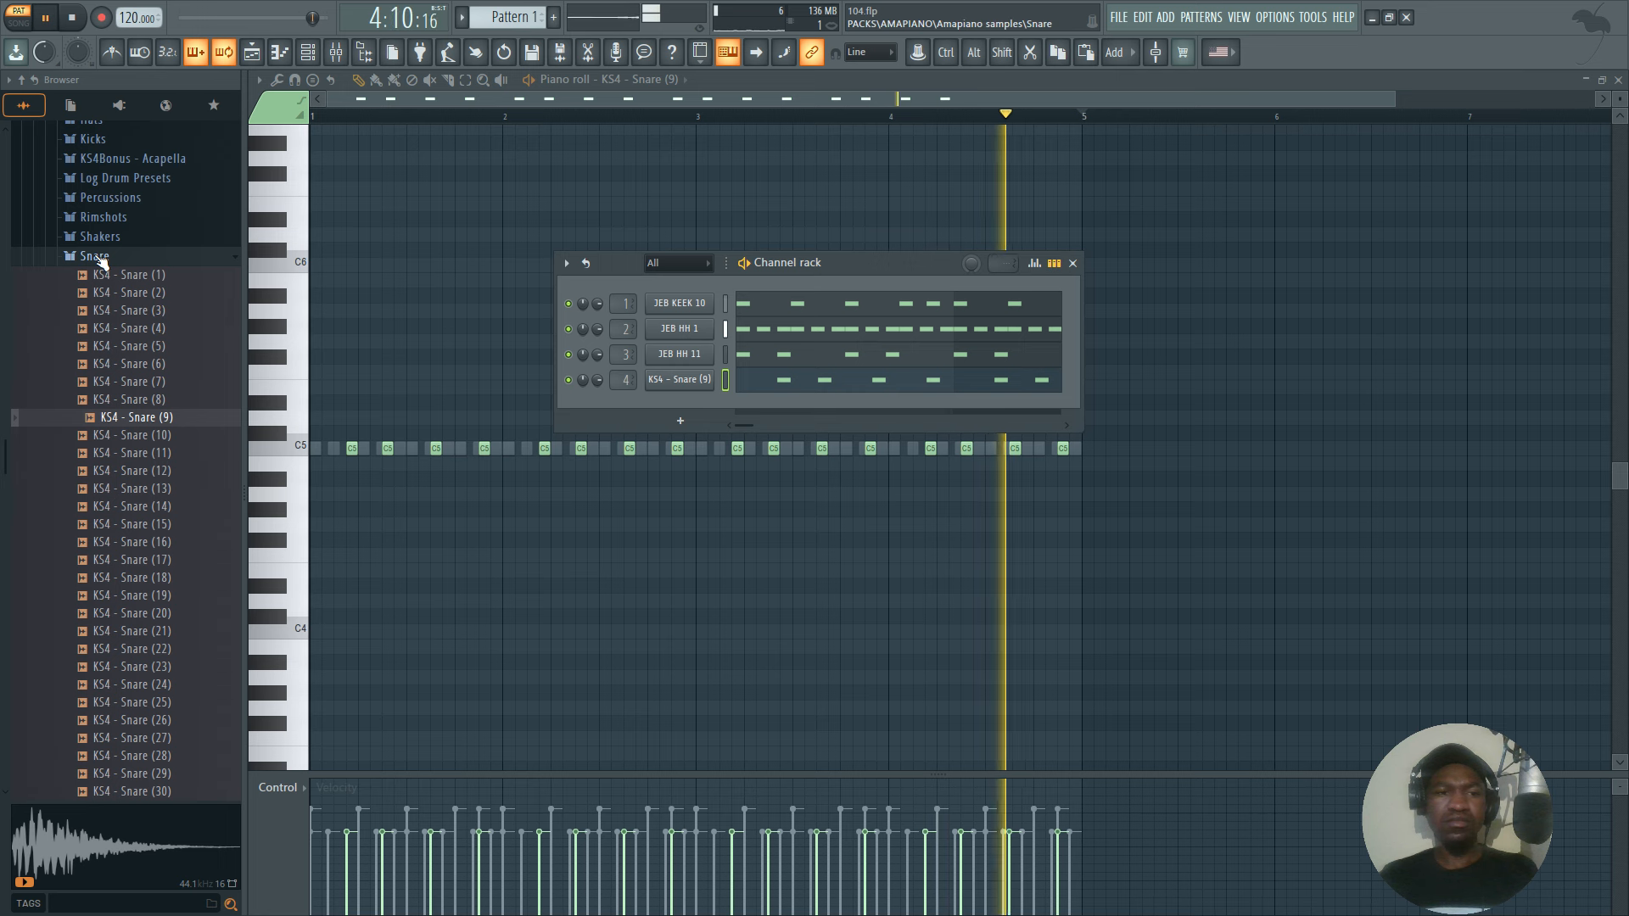
Collapse the Snare sample folder and add a Nexus instrument as a new channel.
{"action": "left_click", "coordinate": [95, 256]}
{"action": "scroll", "coordinate": [110, 284], "scroll_direction": "up", "scroll_amount": 5}
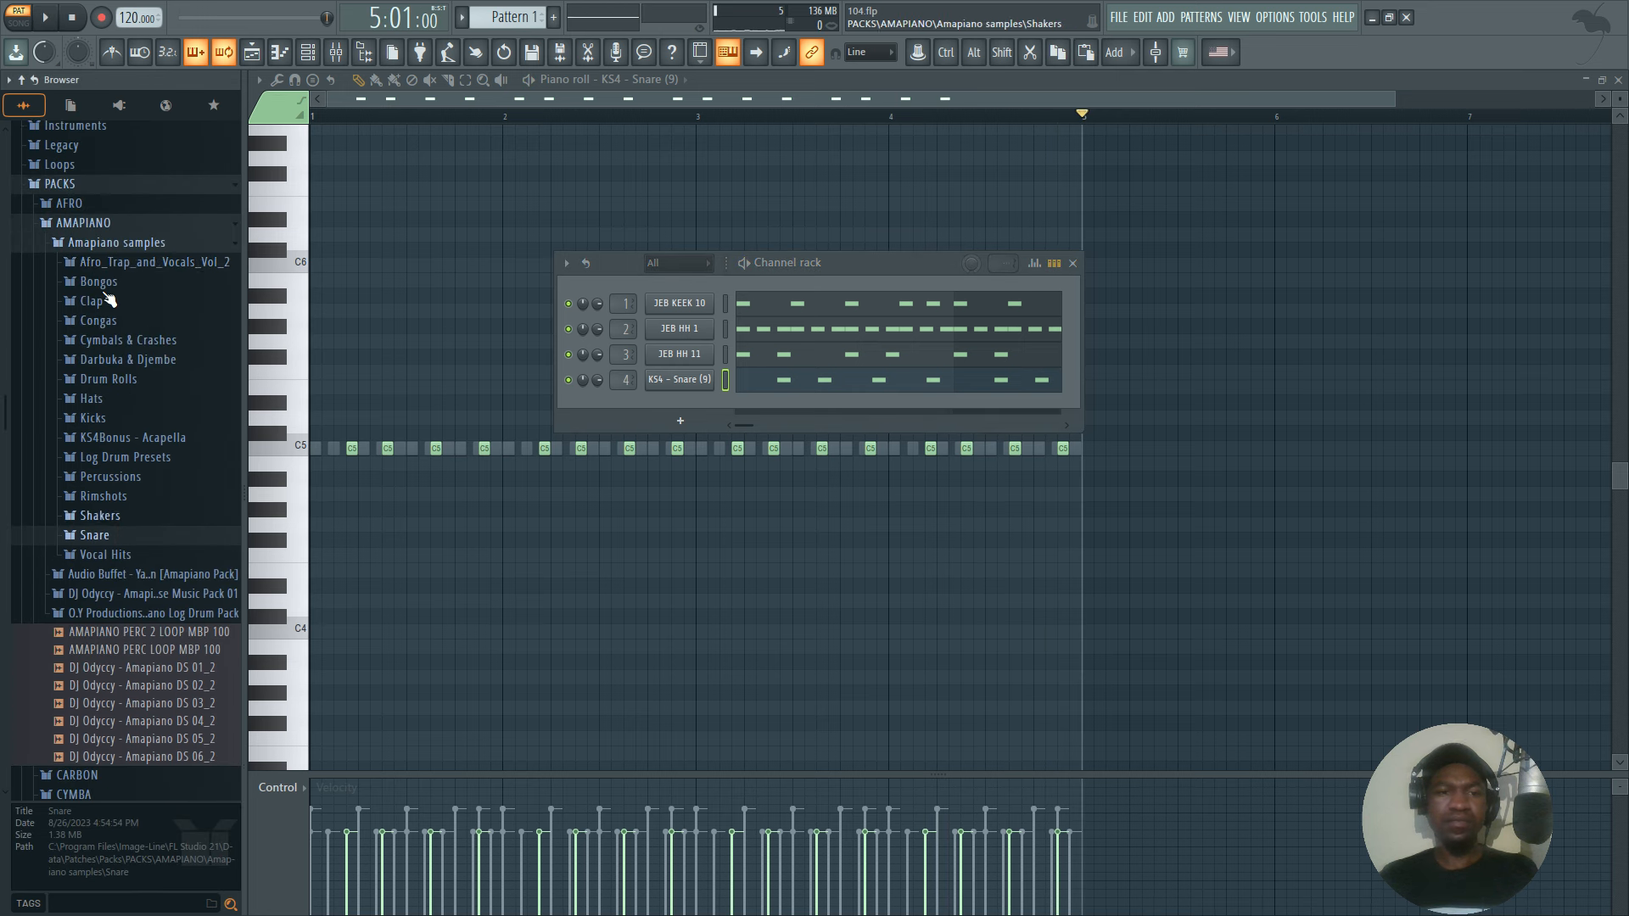
{"action": "left_click", "coordinate": [691, 431]}
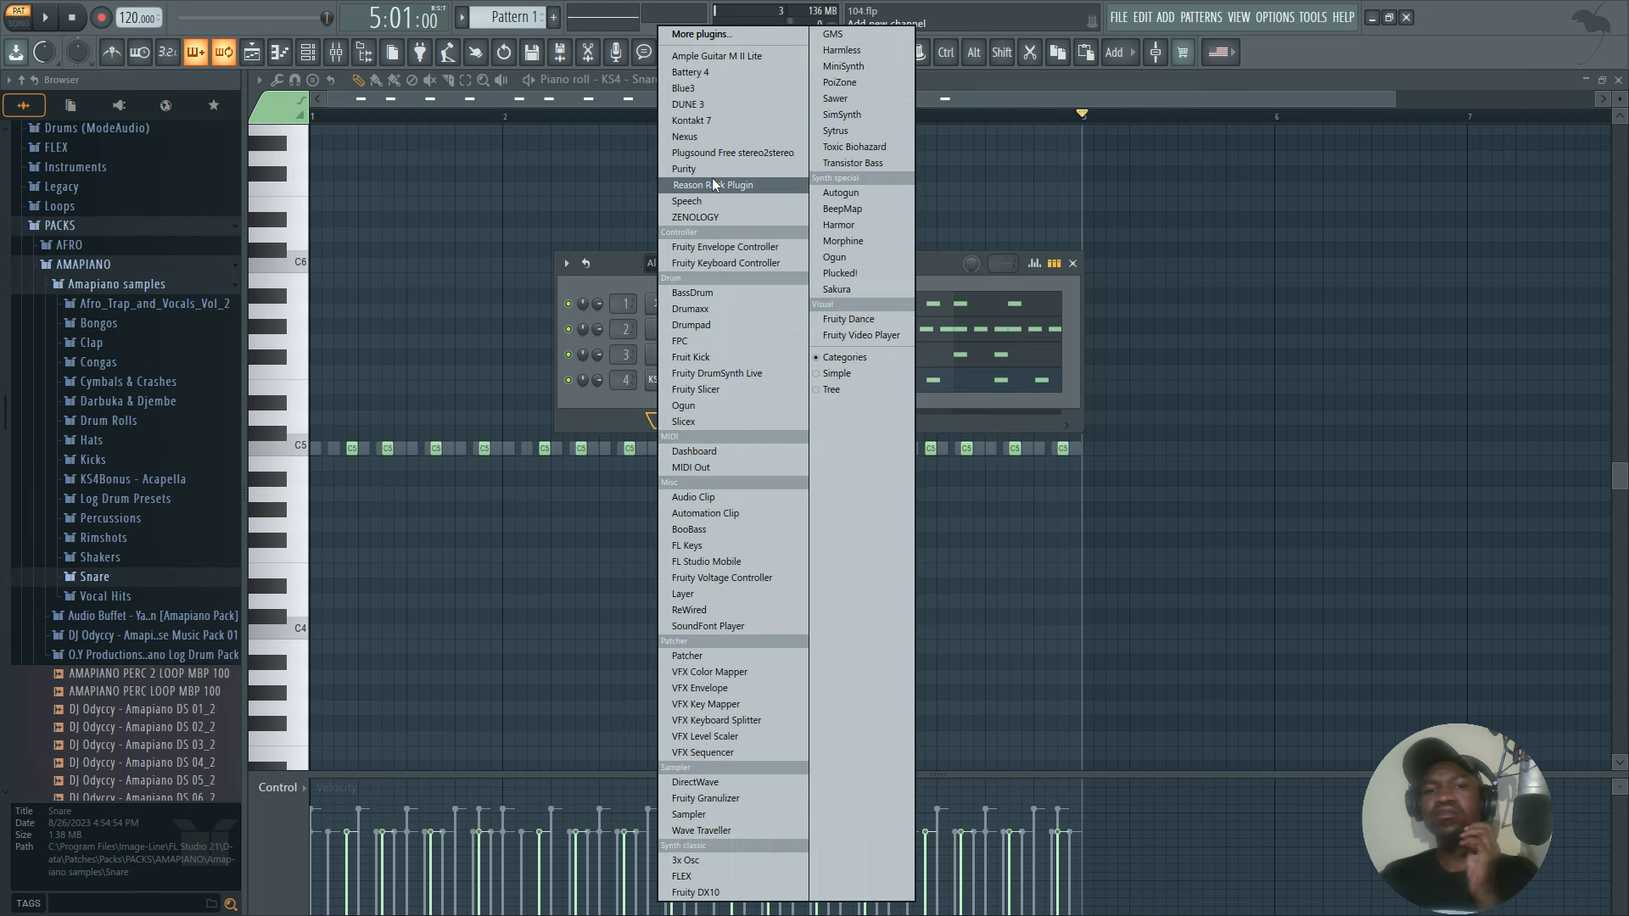
{"action": "left_click", "coordinate": [692, 136]}
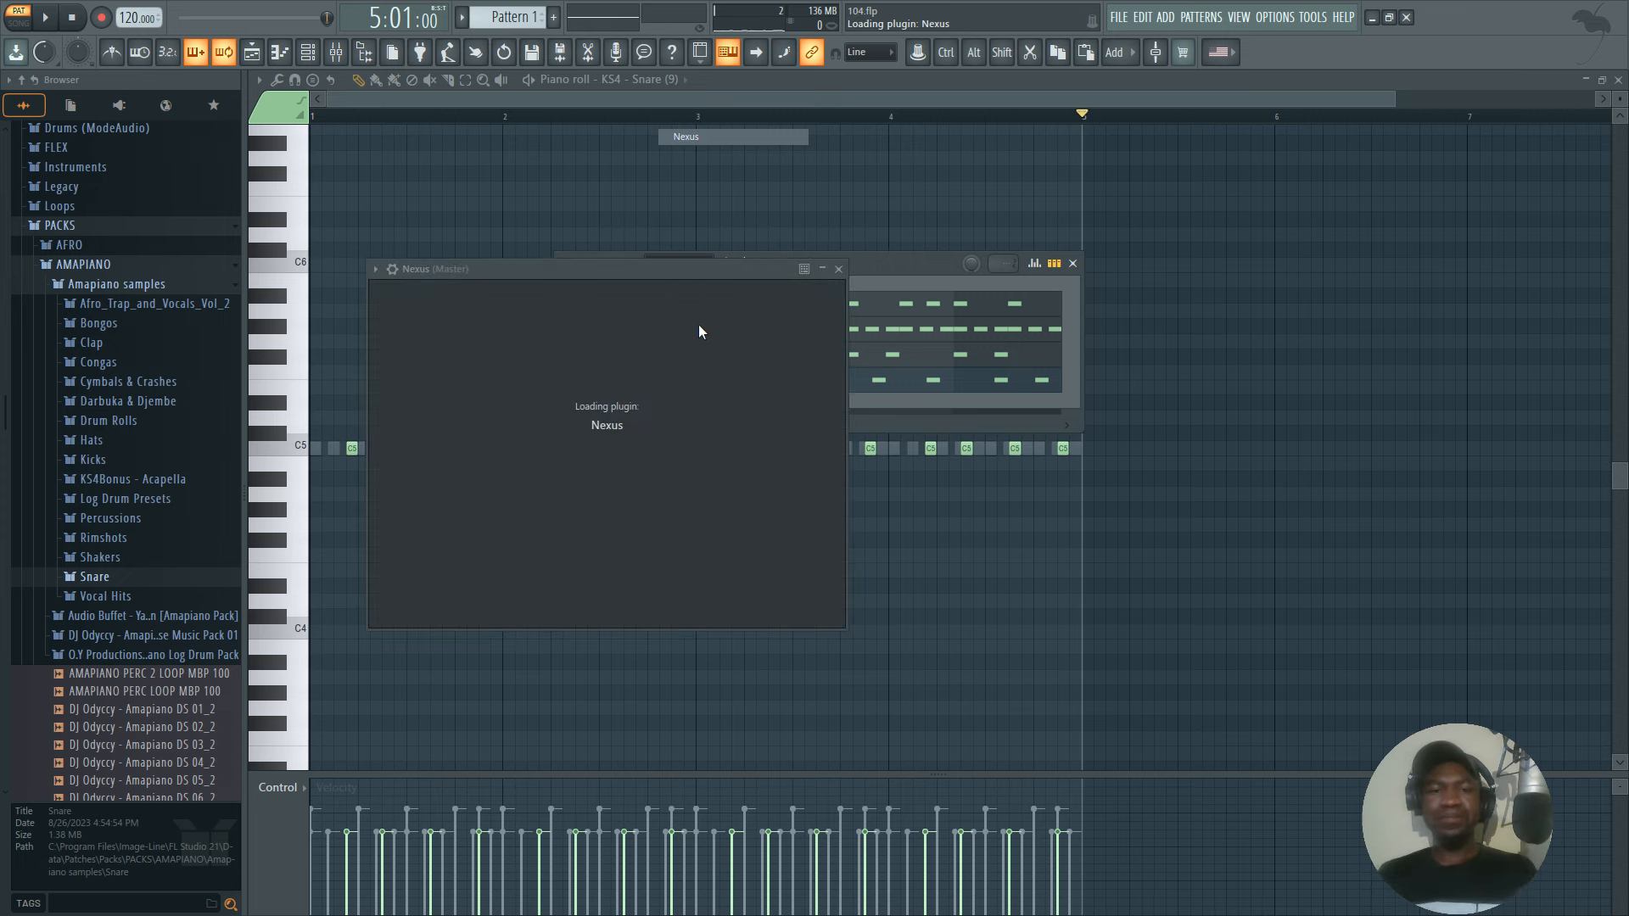
Search the Nexus presets for SOFT within the Piano category and load the Nexus Grandpiano Soft preset, closing the plugin window.
{"action": "left_click", "coordinate": [566, 366]}
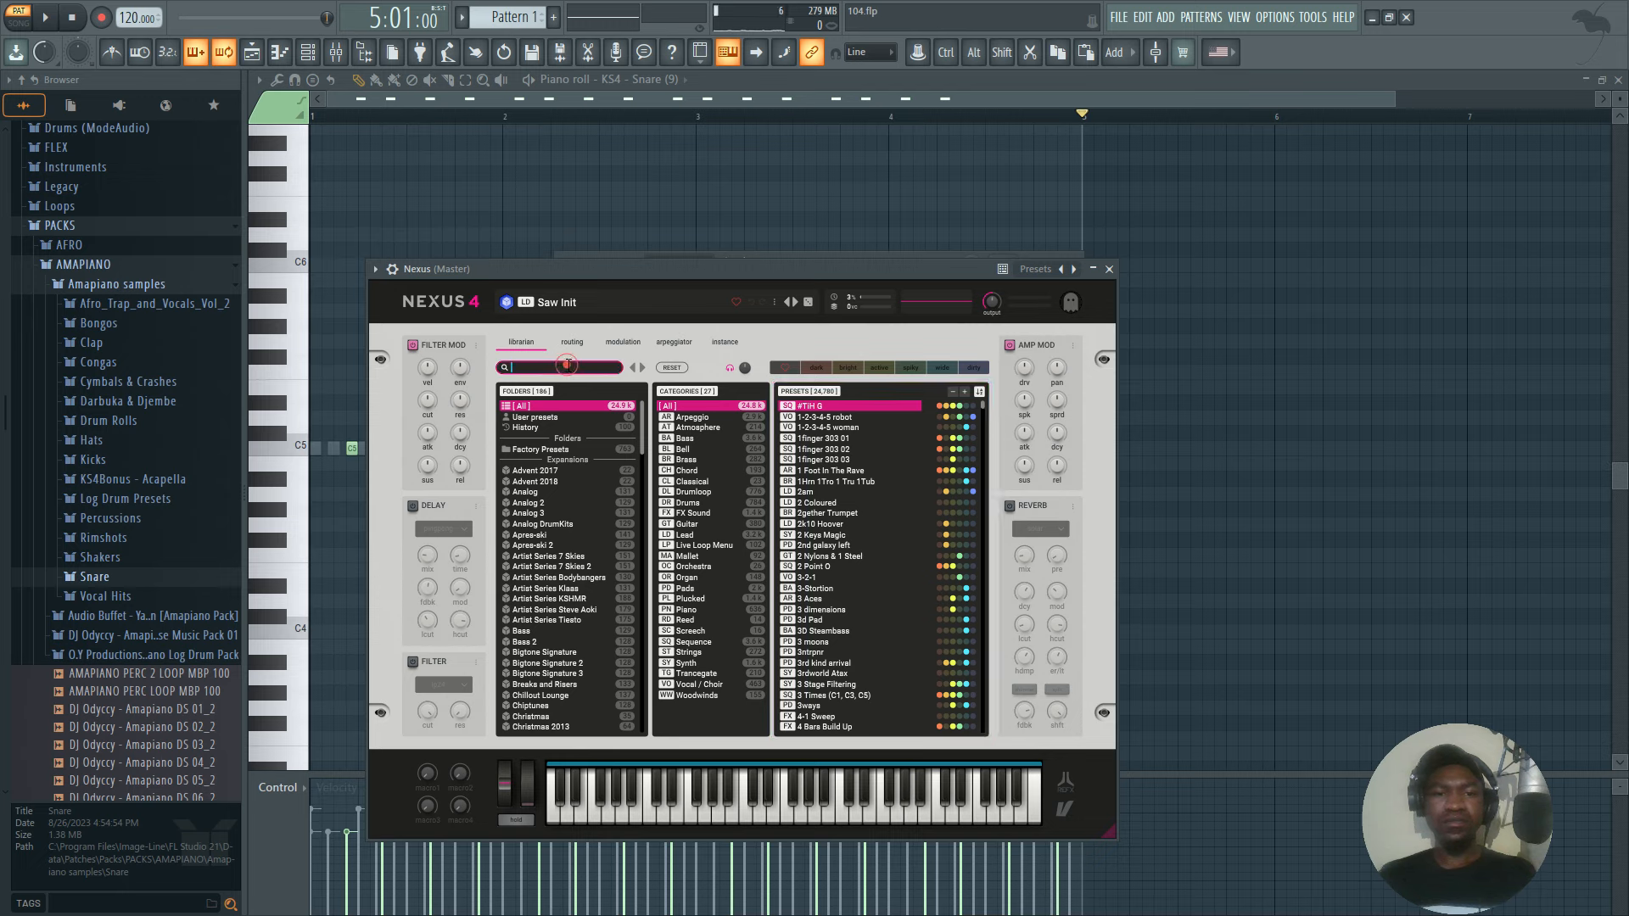
{"action": "type", "text": "SOFT"}
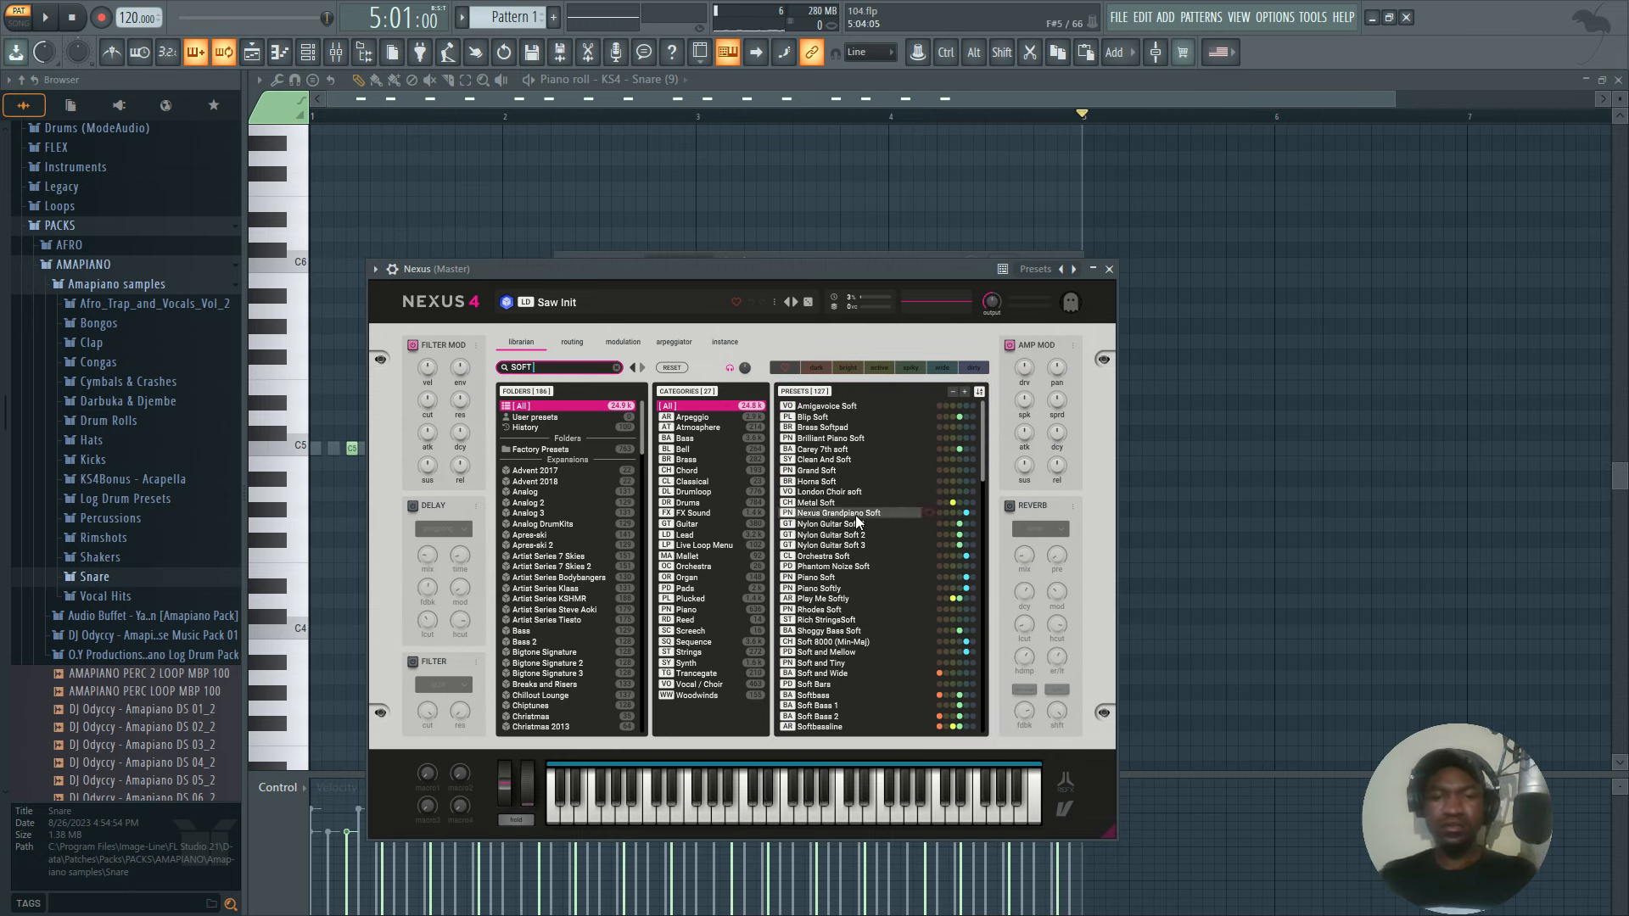
{"action": "left_click", "coordinate": [695, 616]}
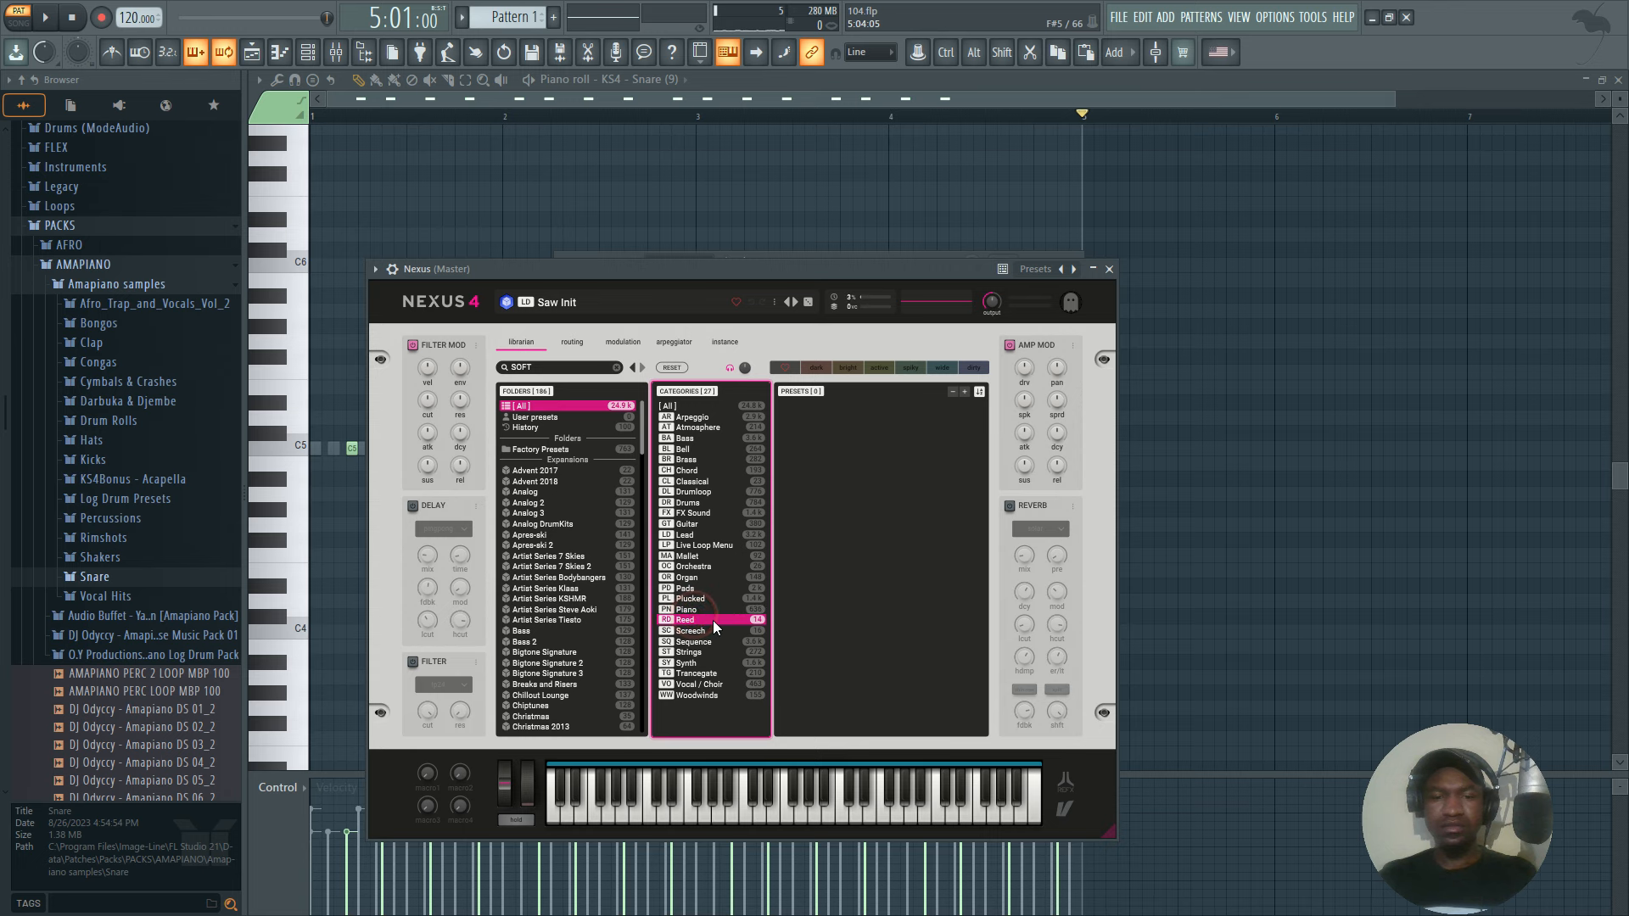
{"action": "left_click", "coordinate": [698, 609]}
{"action": "left_click", "coordinate": [874, 427]}
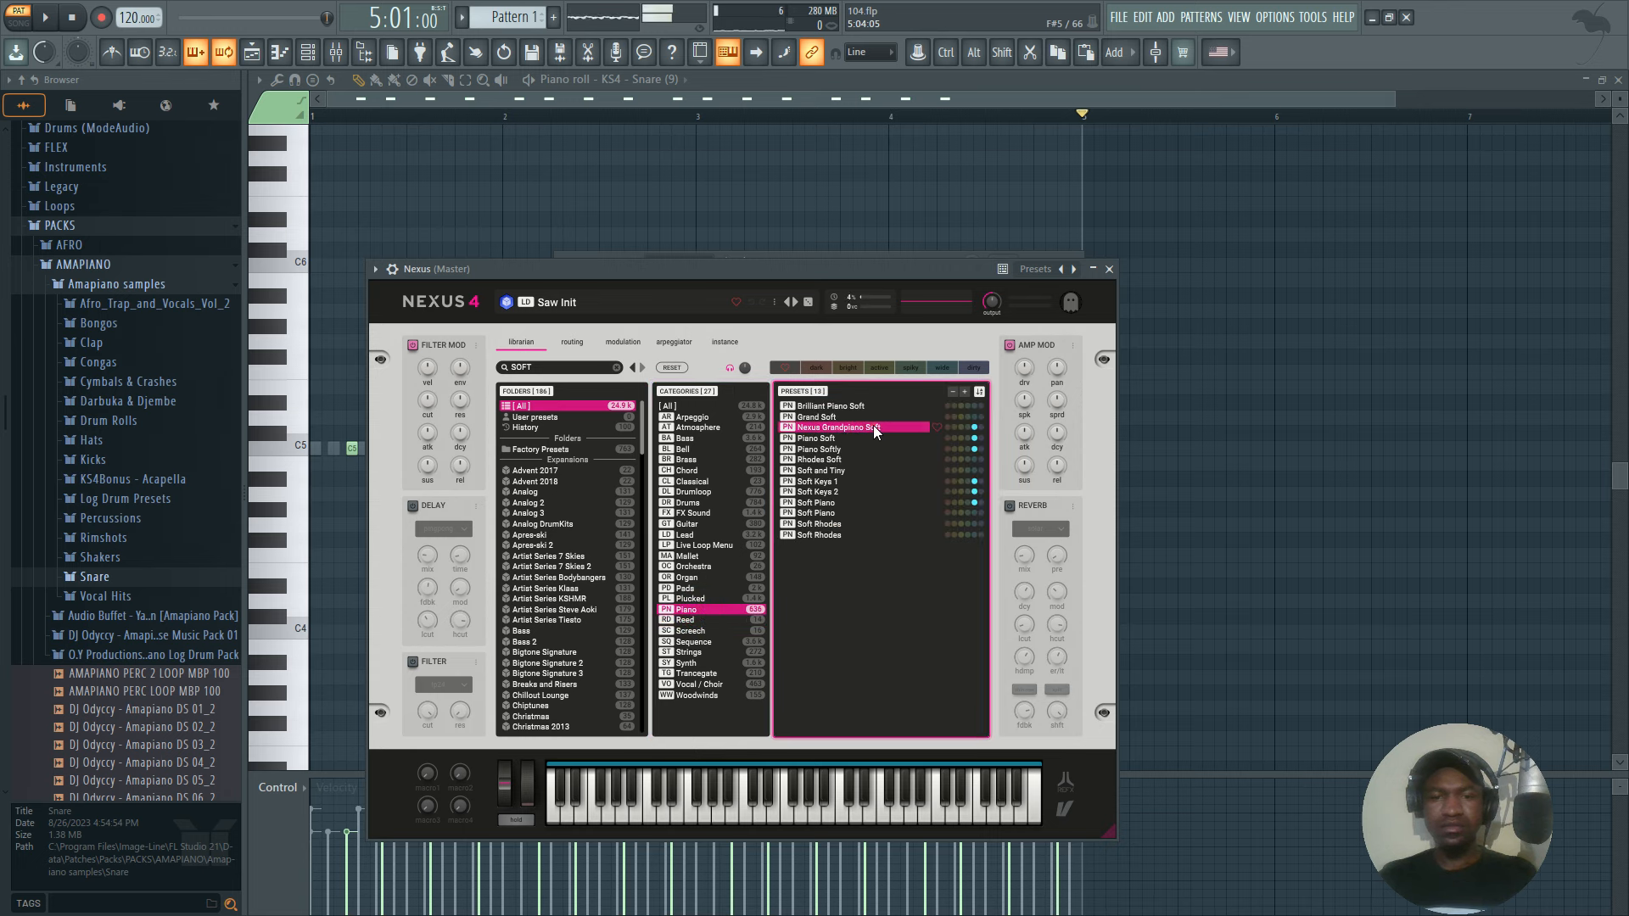
{"action": "left_click", "coordinate": [1110, 269]}
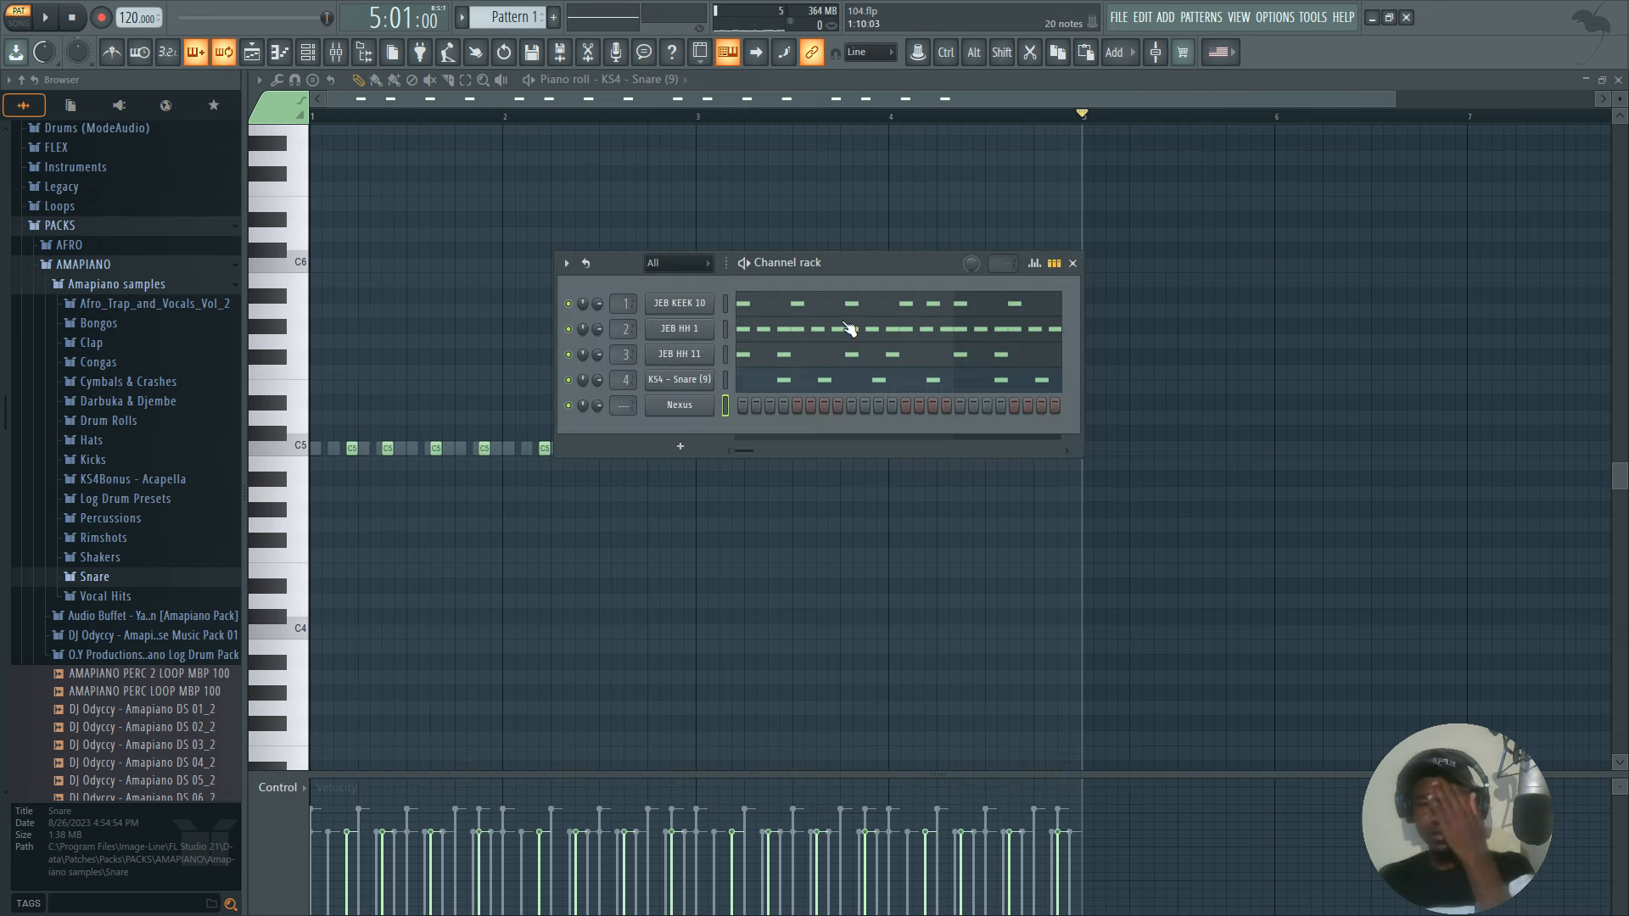
Open the Nexus channel's piano roll and draw a half-bar C5 note at the start of bar one.
{"action": "right_click", "coordinate": [714, 406]}
{"action": "left_click", "coordinate": [752, 402]}
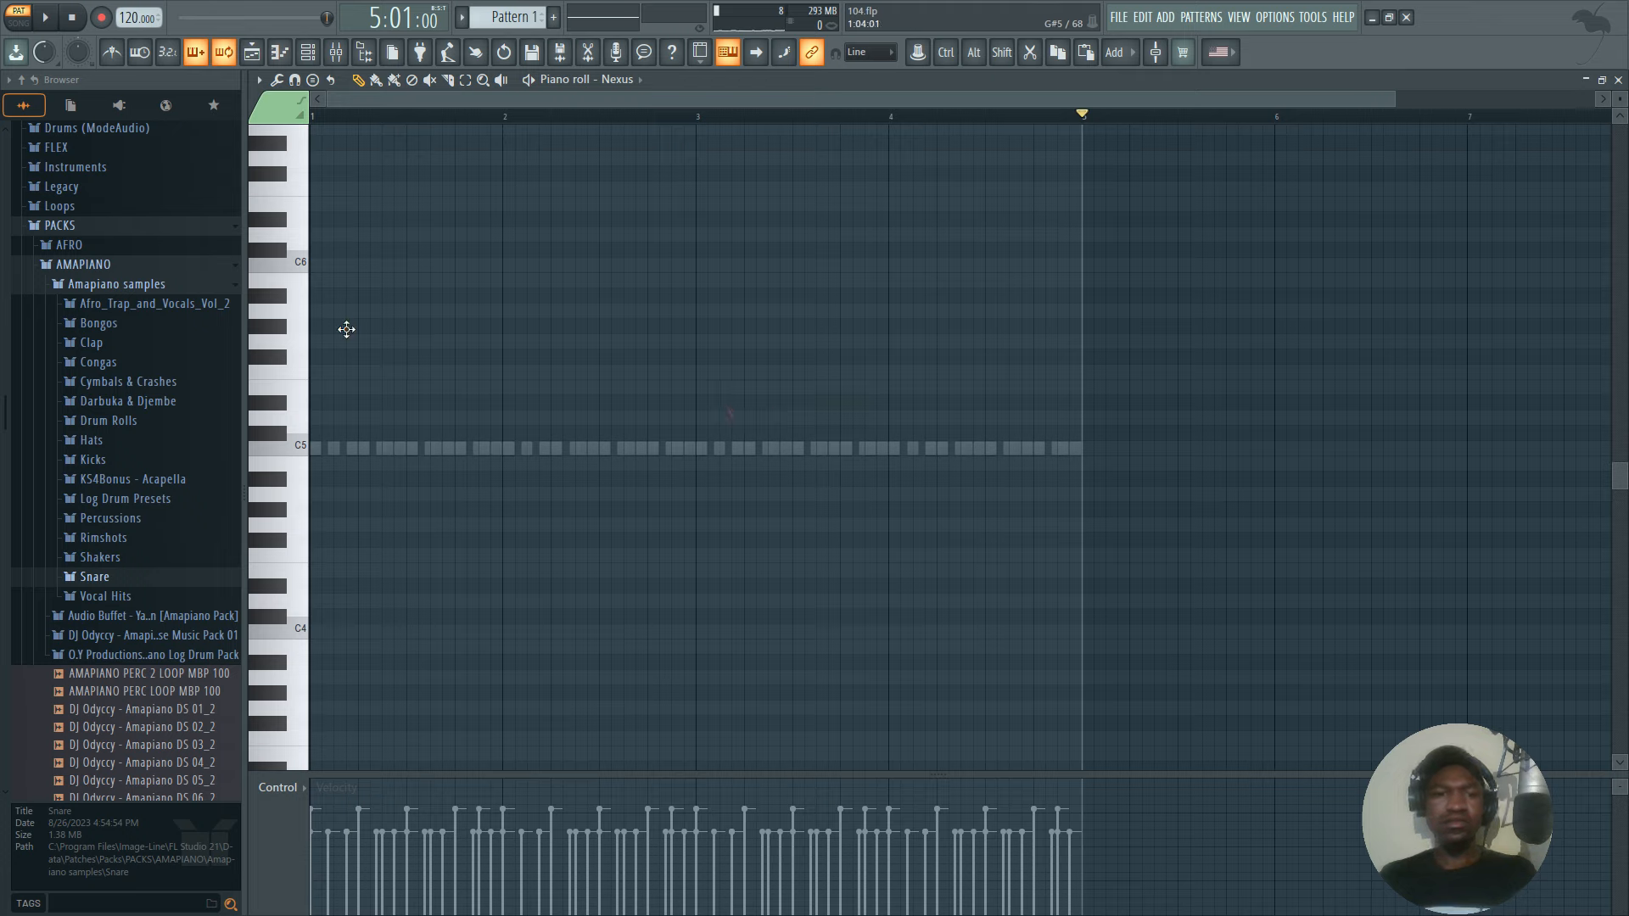
{"action": "mouse_move", "coordinate": [345, 328]}
{"action": "left_mouse_down"}
{"action": "mouse_move", "coordinate": [312, 263]}
{"action": "mouse_move", "coordinate": [493, 263]}
{"action": "mouse_move", "coordinate": [559, 378]}
{"action": "mouse_move", "coordinate": [458, 445]}
{"action": "left_mouse_up"}
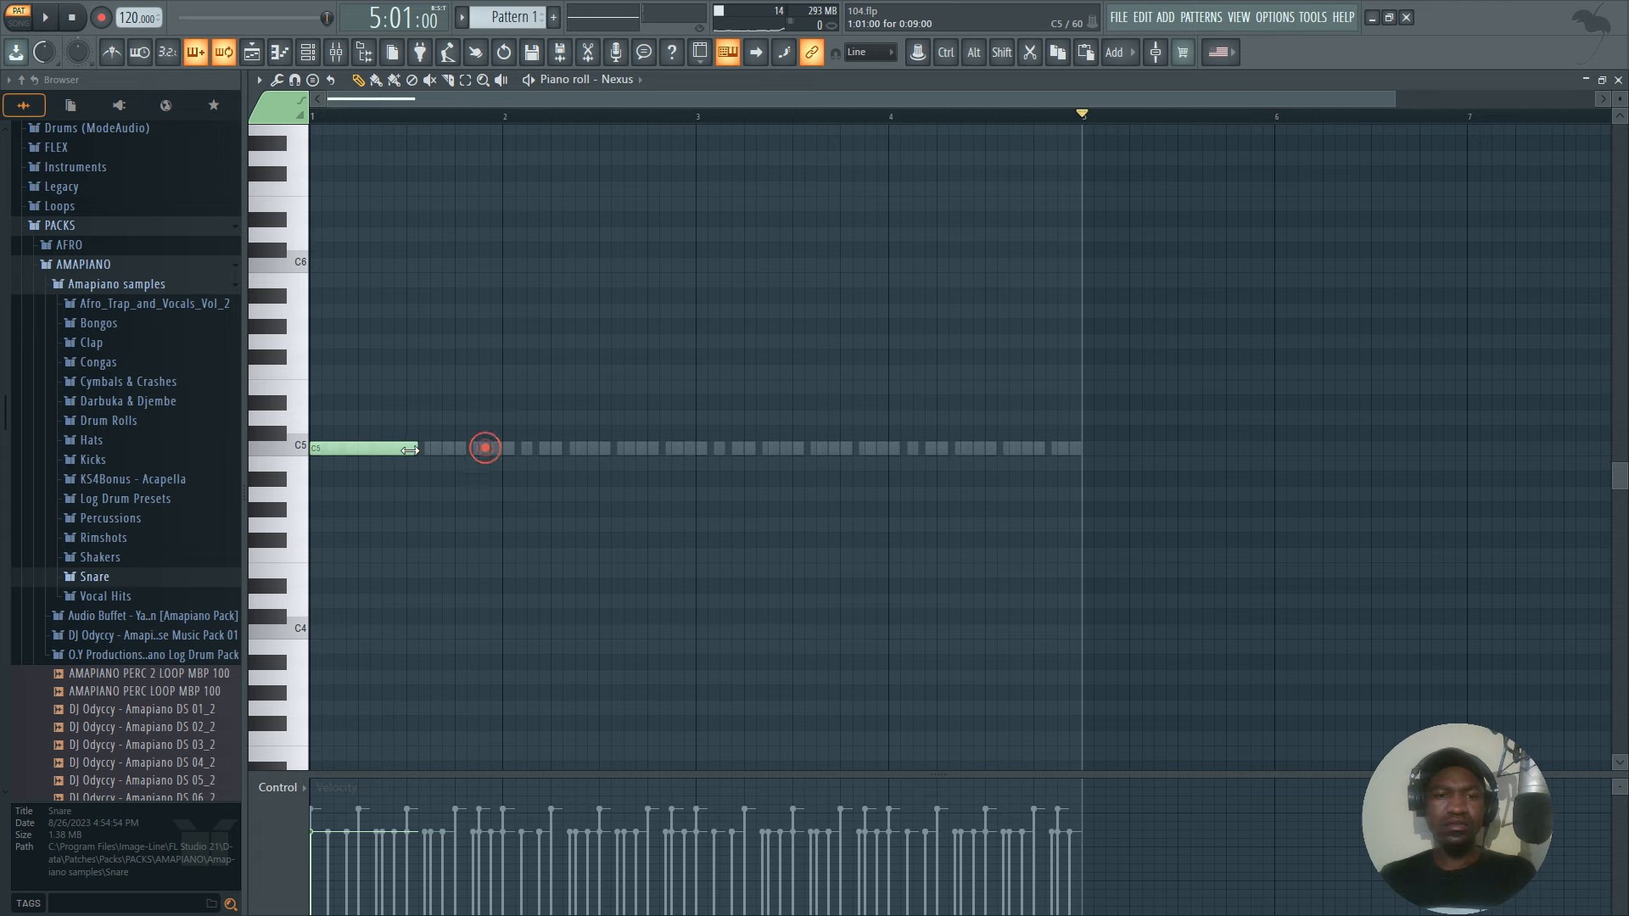
{"action": "key", "text": "space"}
{"action": "scroll", "coordinate": [338, 125], "scroll_direction": "up", "scroll_amount": 4}
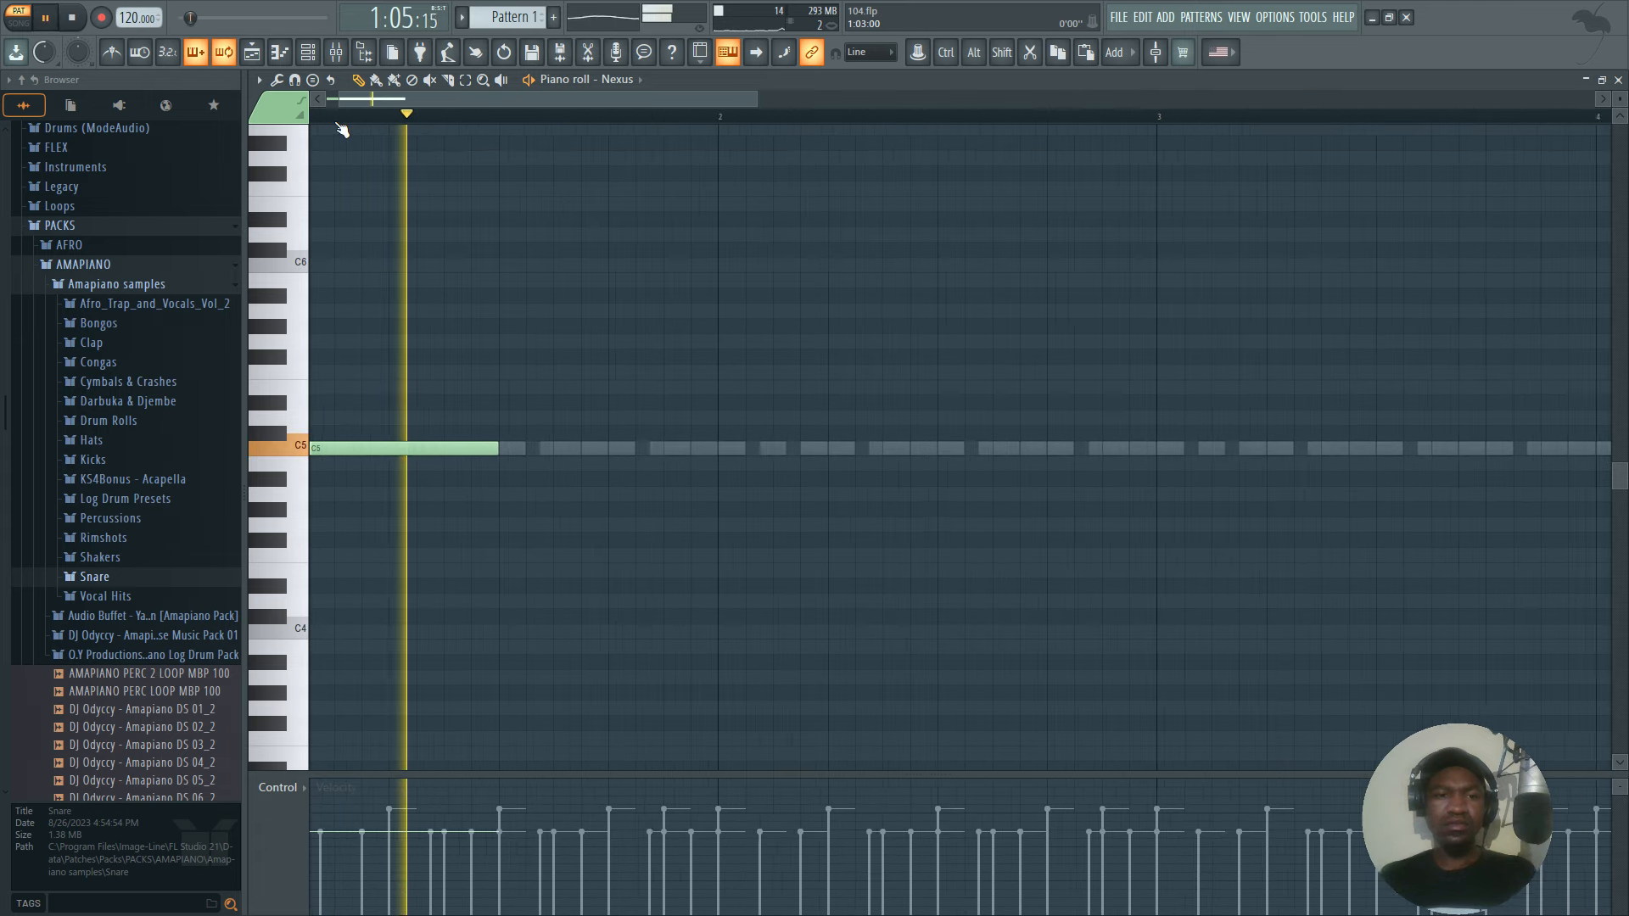
Continue the top line with half-bar C5 notes in the second half of bar one and the first half of bar two.
{"action": "key", "text": "space"}
{"action": "left_click_drag", "start_coordinate": [535, 358], "coordinate": [539, 381]}
{"action": "scroll", "coordinate": [701, 123], "scroll_direction": "down", "scroll_amount": 4}
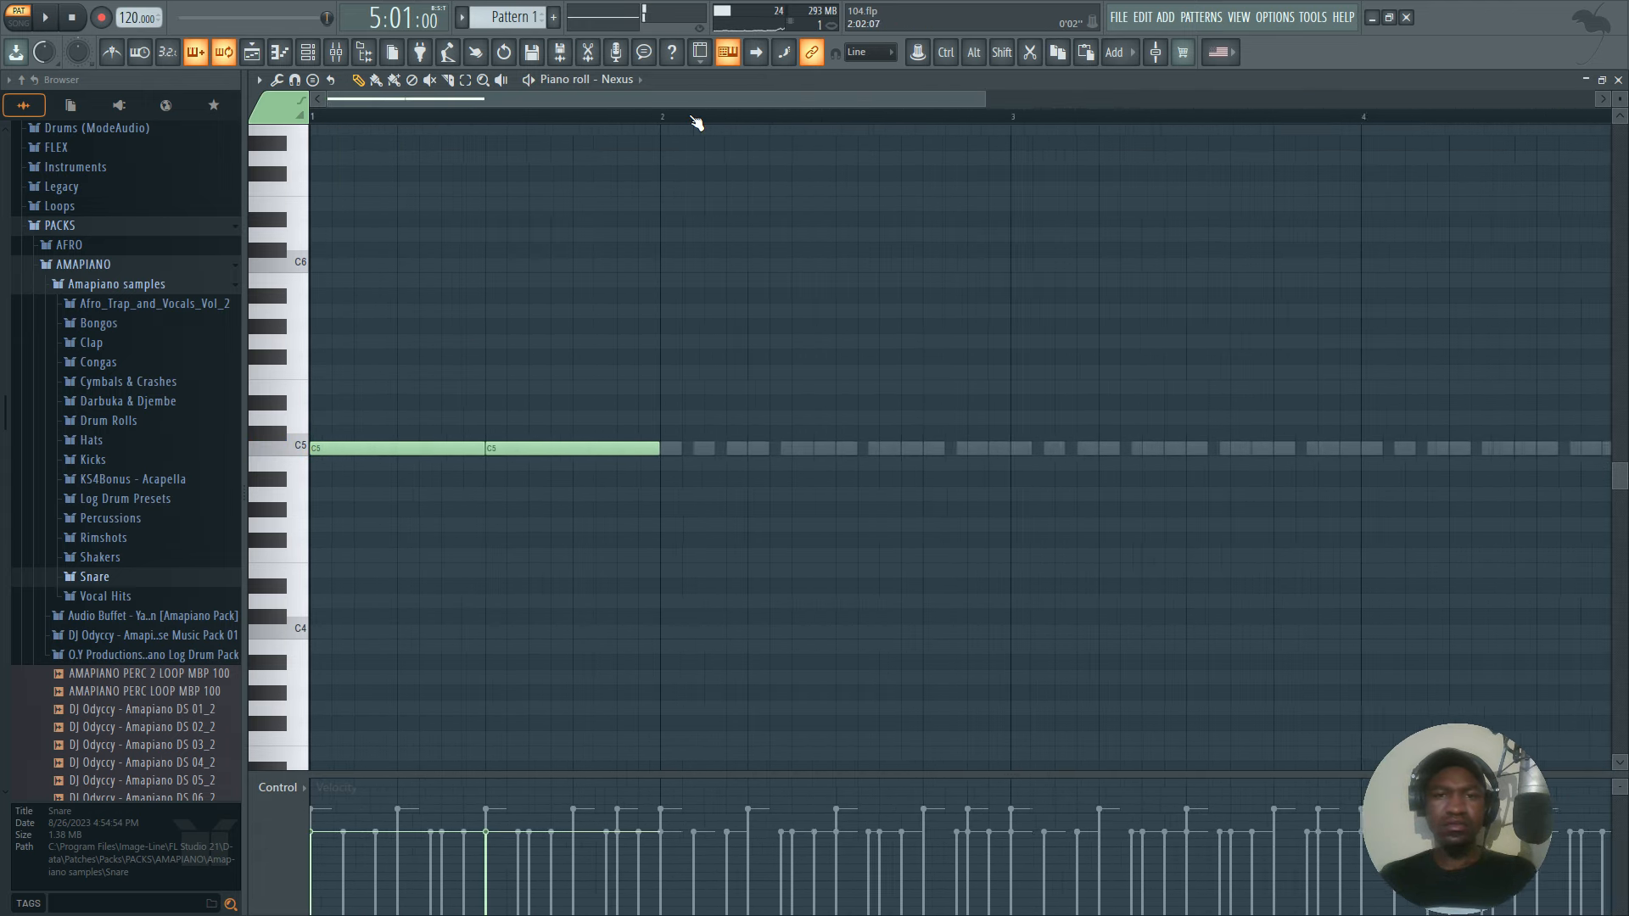
{"action": "scroll", "coordinate": [676, 351], "scroll_direction": "down", "scroll_amount": 3}
{"action": "left_click", "coordinate": [642, 328]}
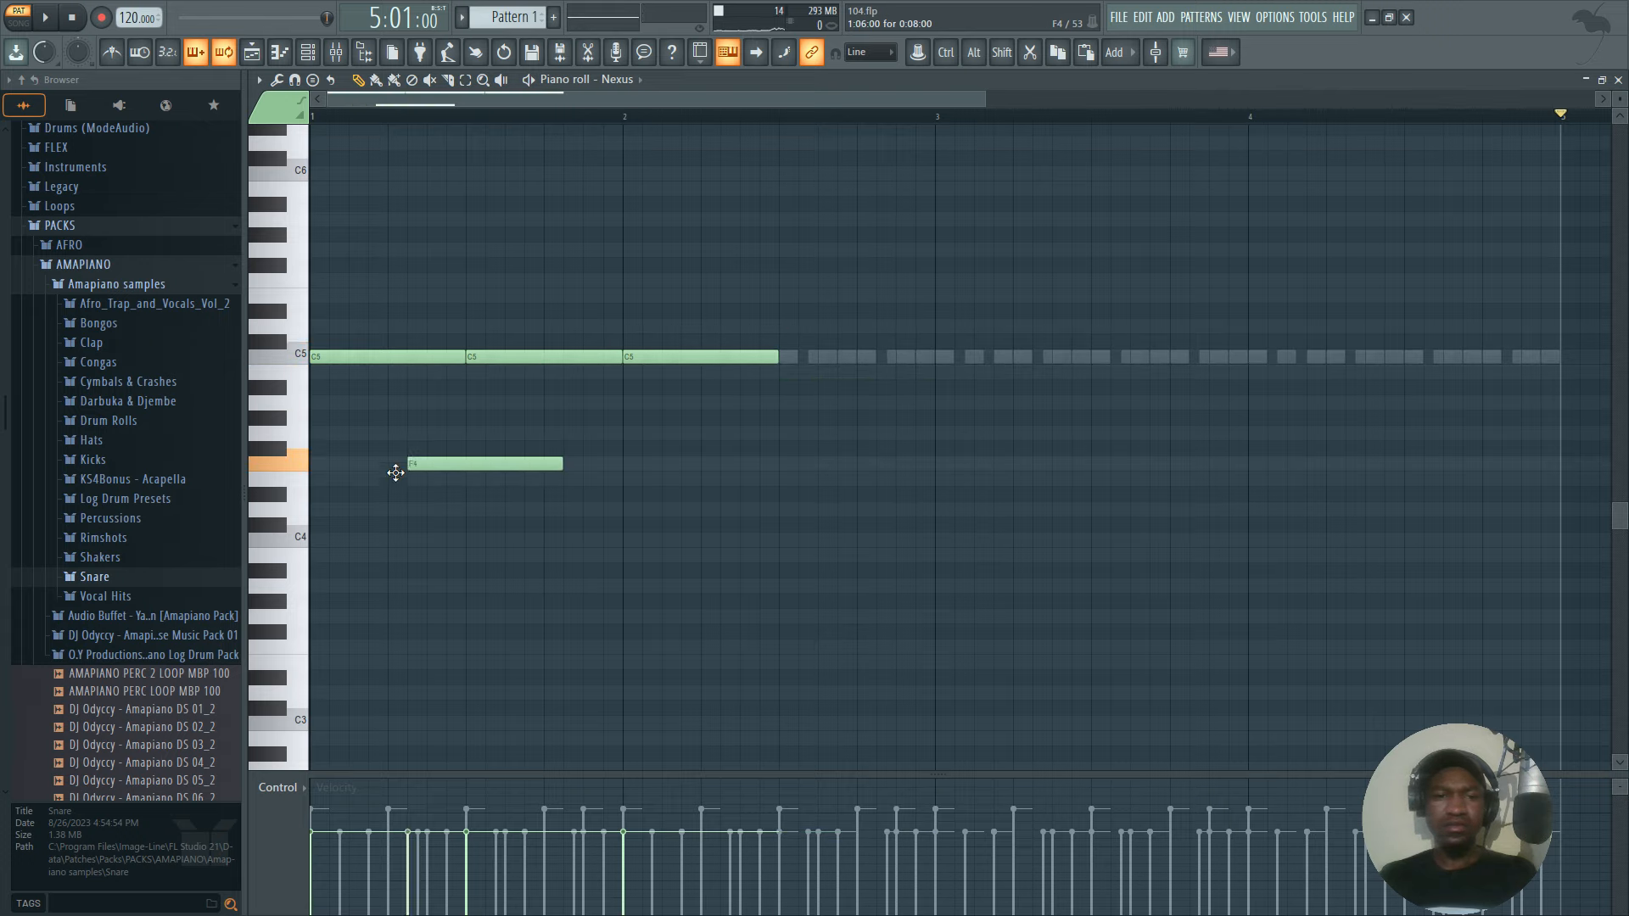
Draw half-bar bass notes C4, F3, A3 and G3 across bars one and two, and set those bars as the time selection.
{"action": "scroll", "coordinate": [465, 538], "scroll_direction": "down", "scroll_amount": 3}
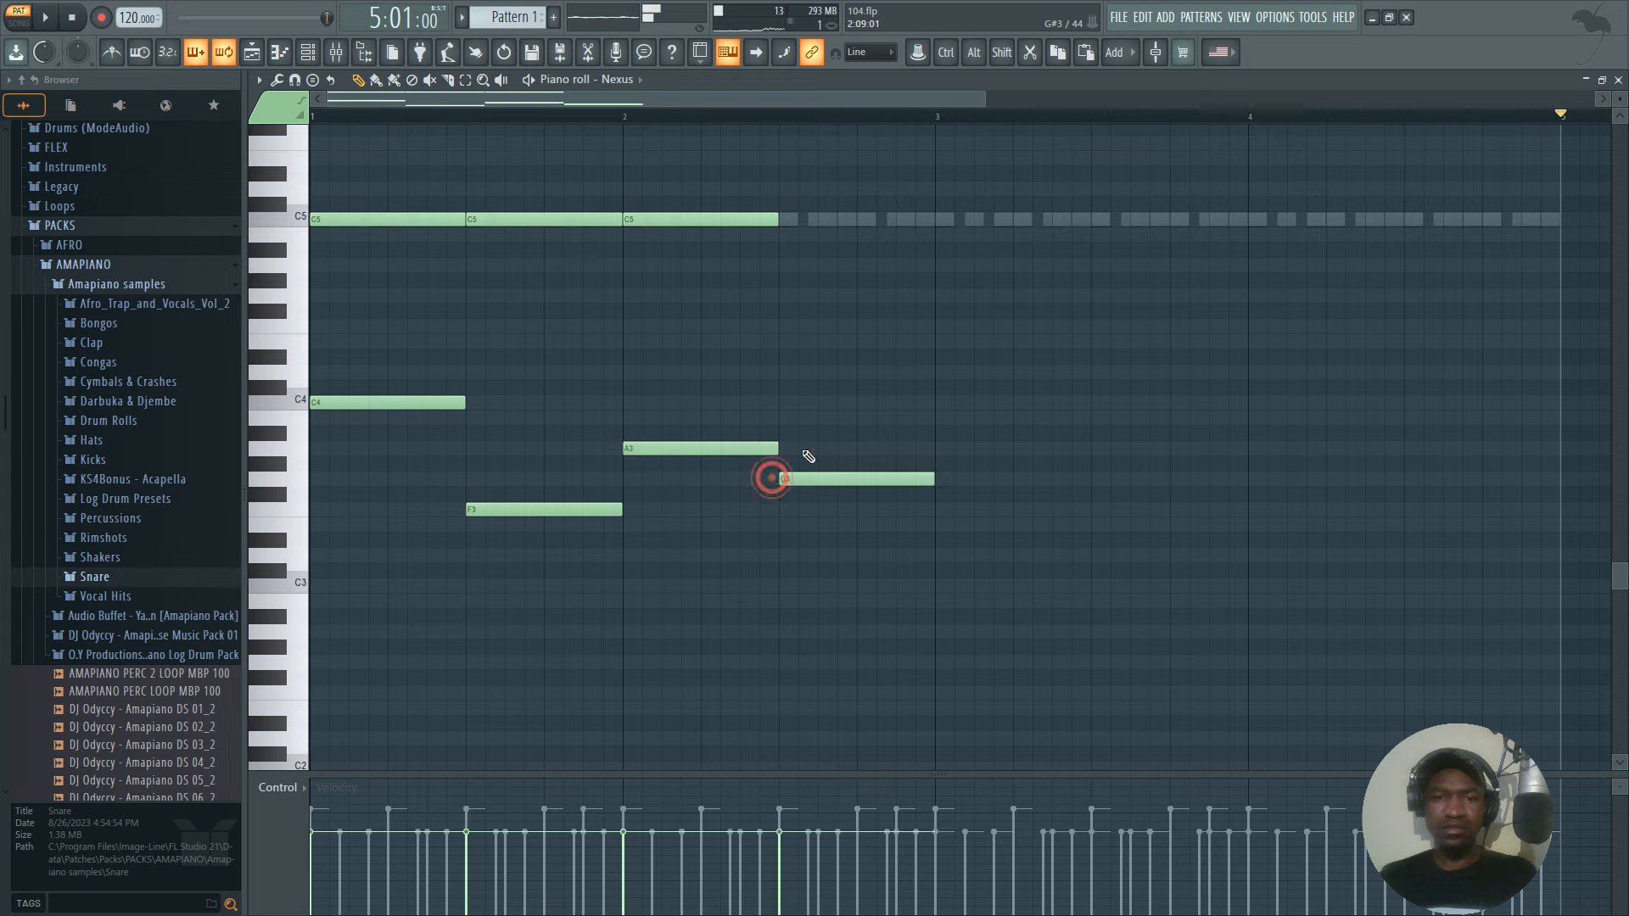
{"action": "key", "text": "space"}
{"action": "left_click_drag", "start_coordinate": [936, 116], "coordinate": [178, 127]}
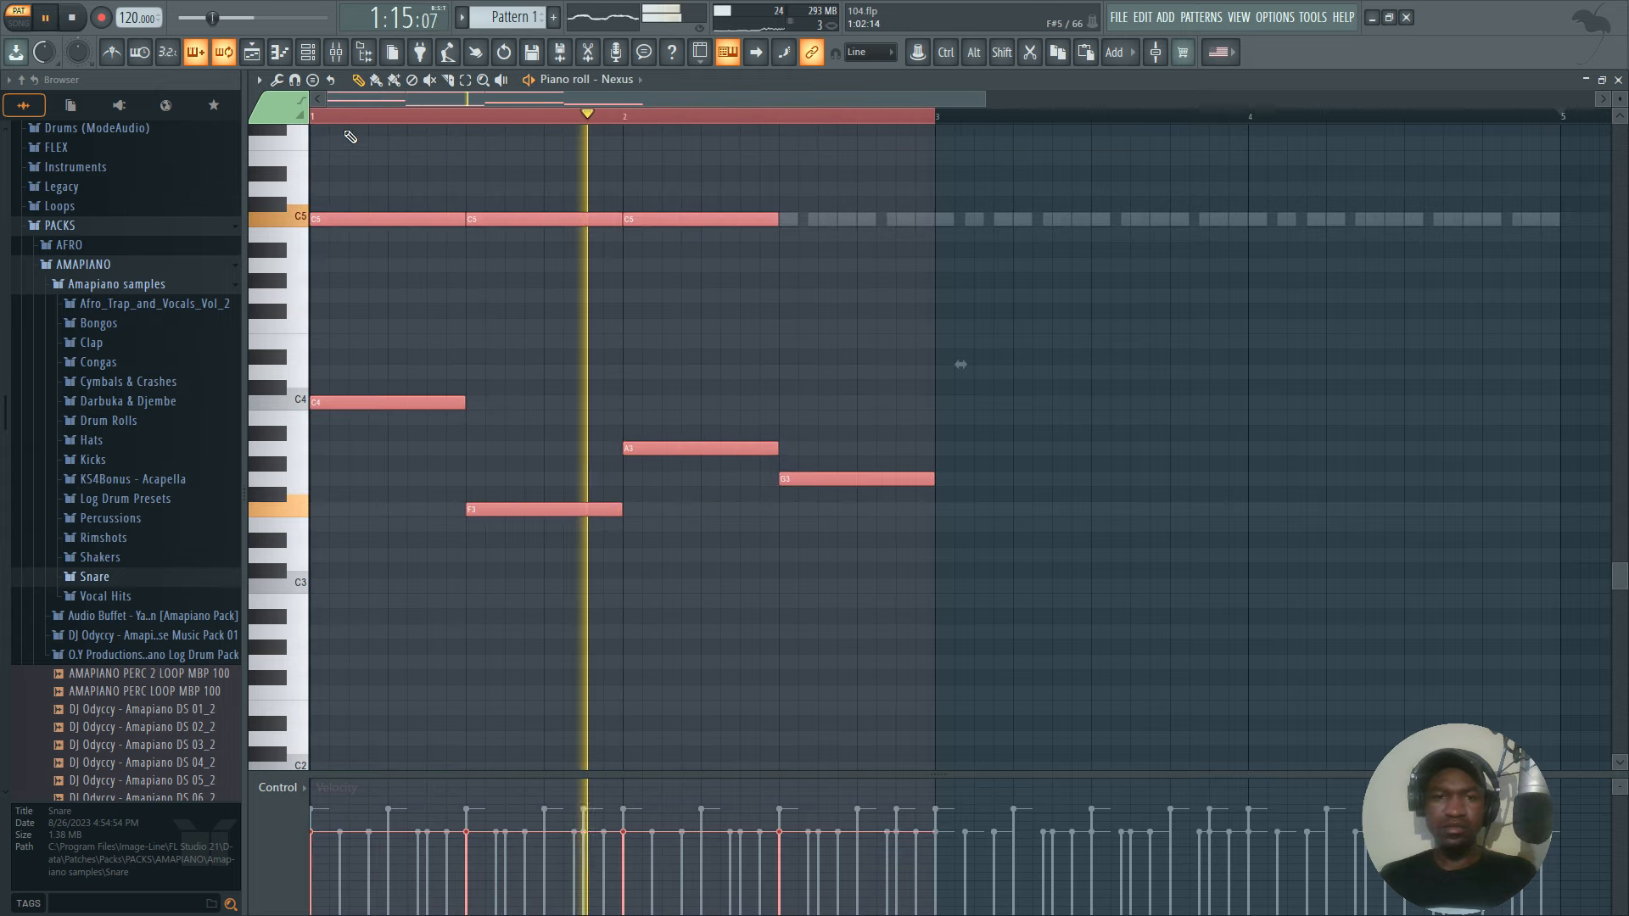
Complete the top line with B4 in the second half of bar two and add E4 to the first chord.
{"action": "left_click", "coordinate": [764, 237]}
{"action": "key", "text": "space"}
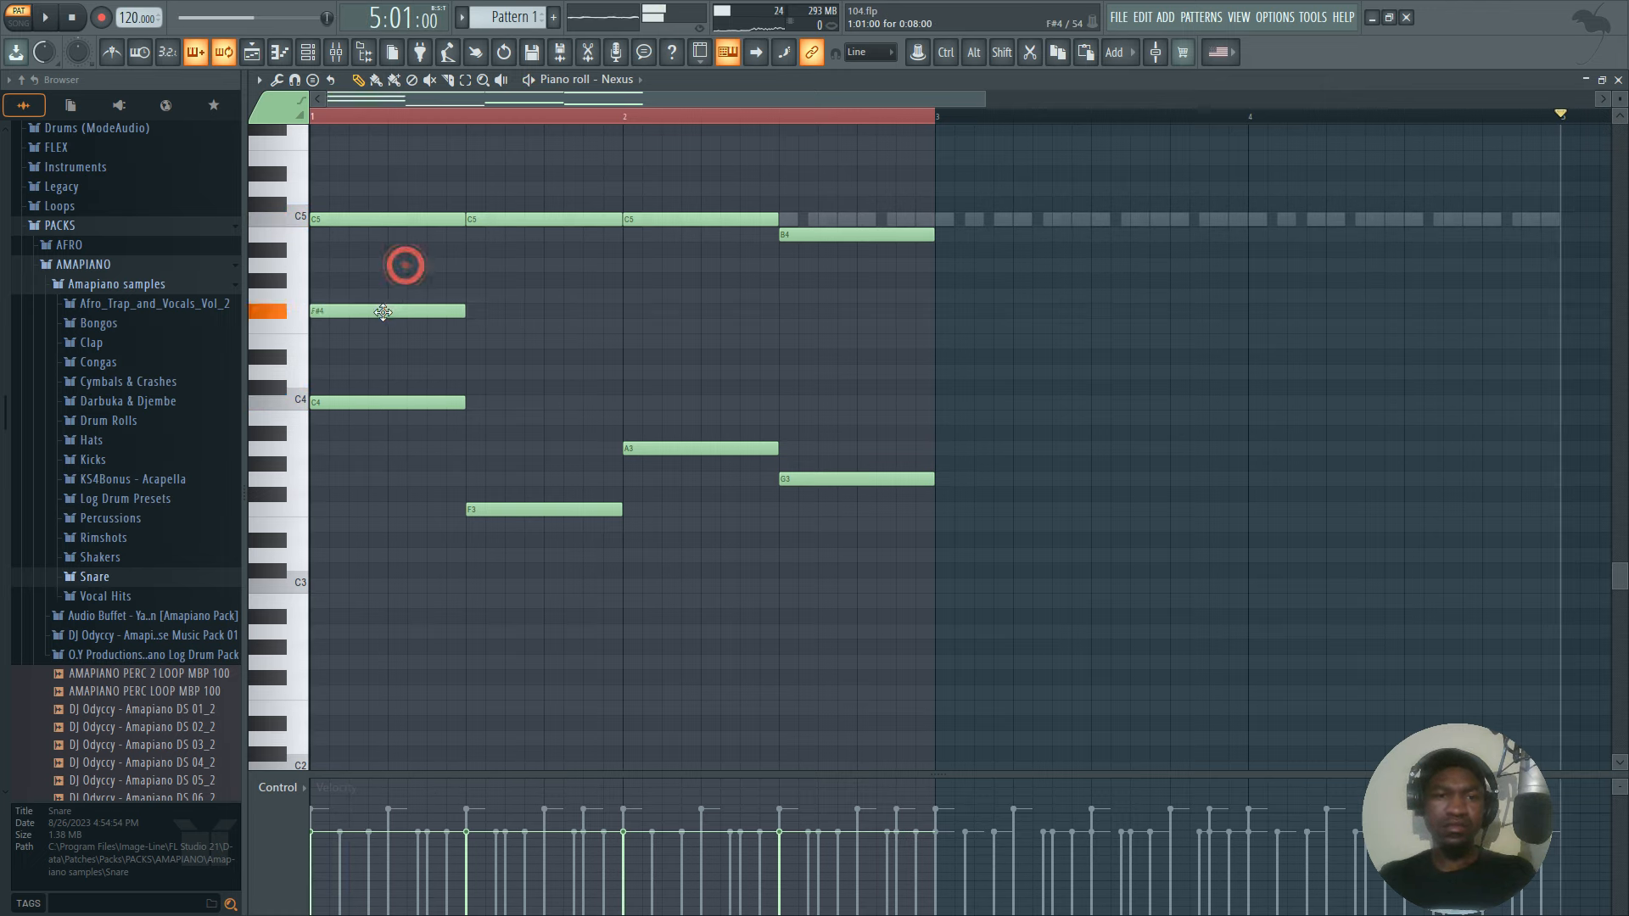
{"action": "key", "text": "space"}
{"action": "left_click_drag", "start_coordinate": [374, 332], "coordinate": [371, 349]}
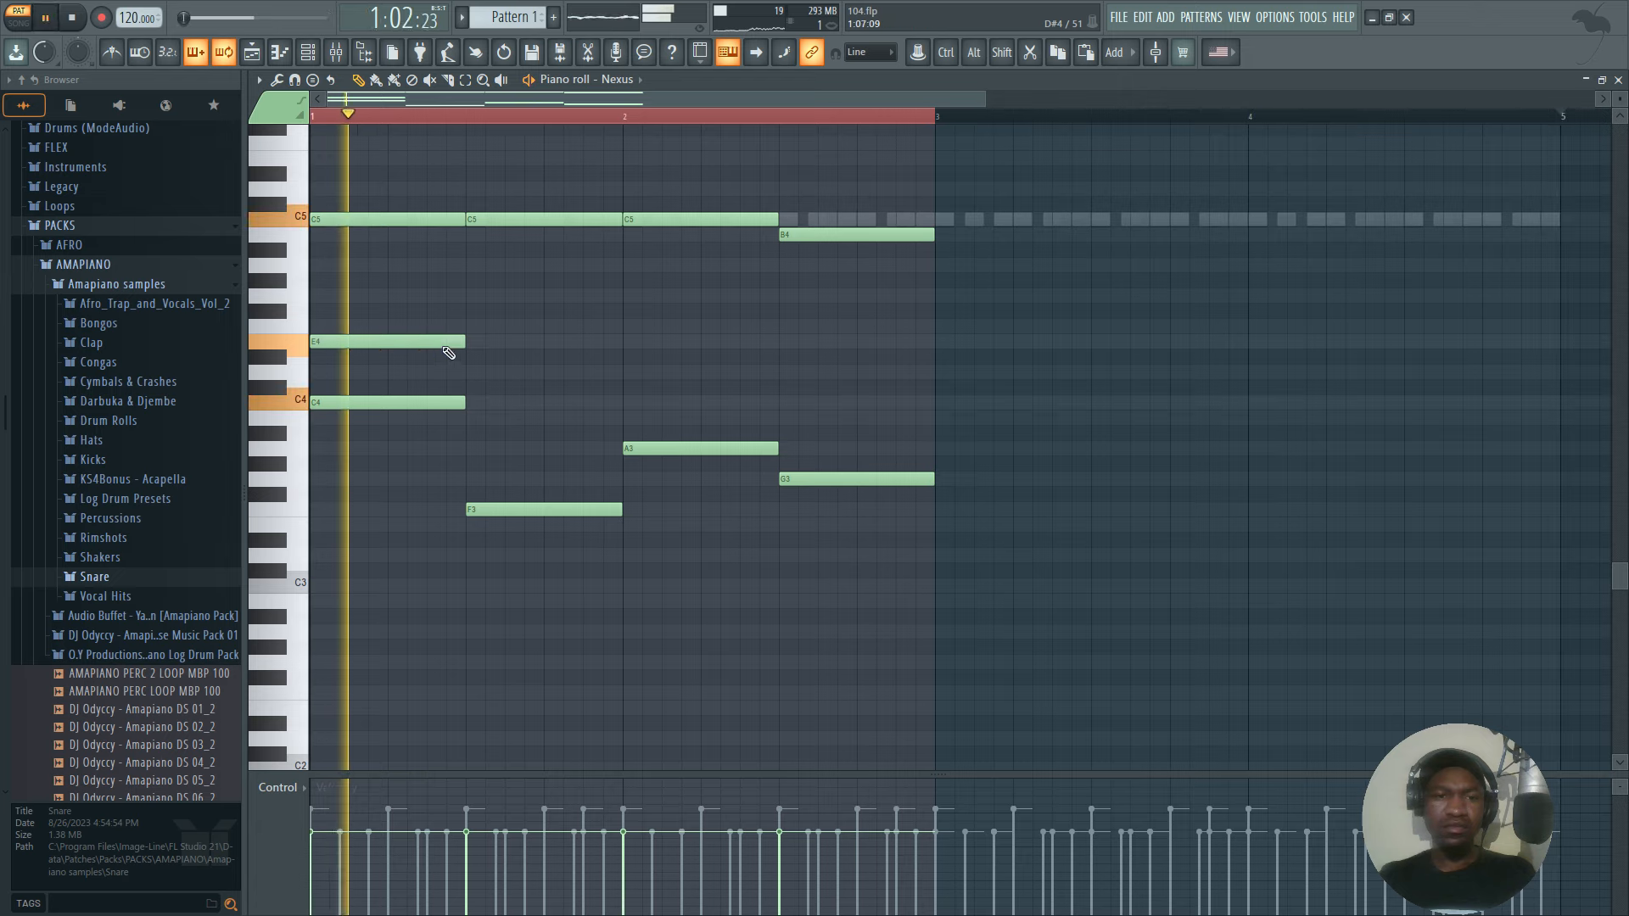
Add F4 to the second chord, E4 to the third and D4 to the fourth, auditioning the progression in between.
{"action": "key", "text": "space"}
{"action": "key", "text": "space"}
{"action": "left_click", "coordinate": [468, 341]}
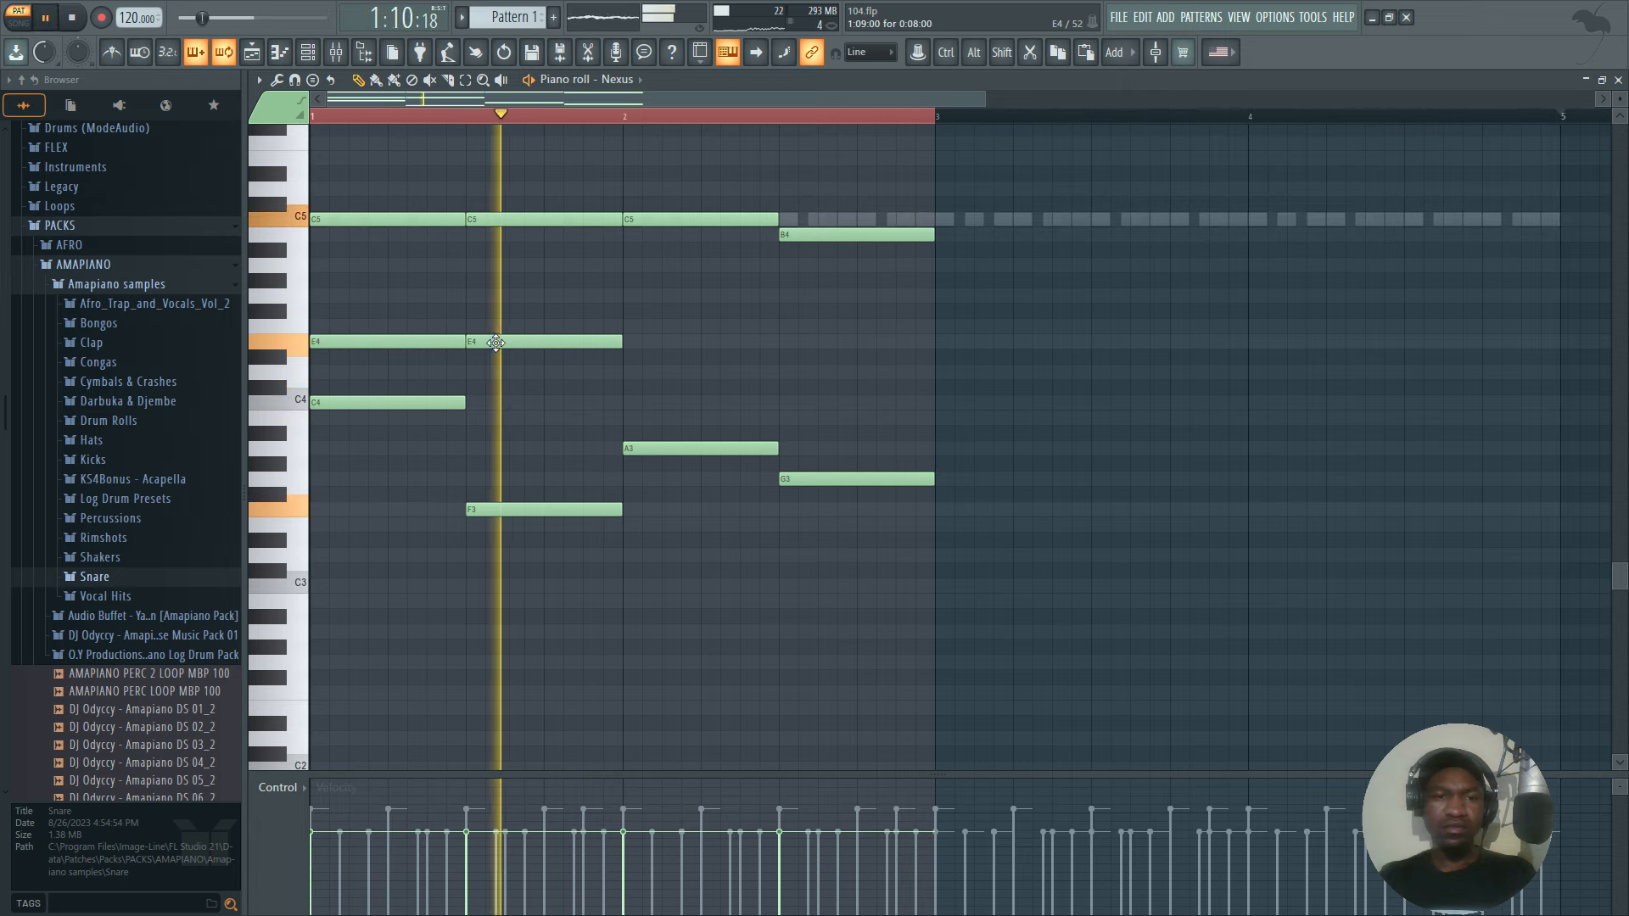
{"action": "key", "text": "space"}
{"action": "left_click", "coordinate": [619, 340]}
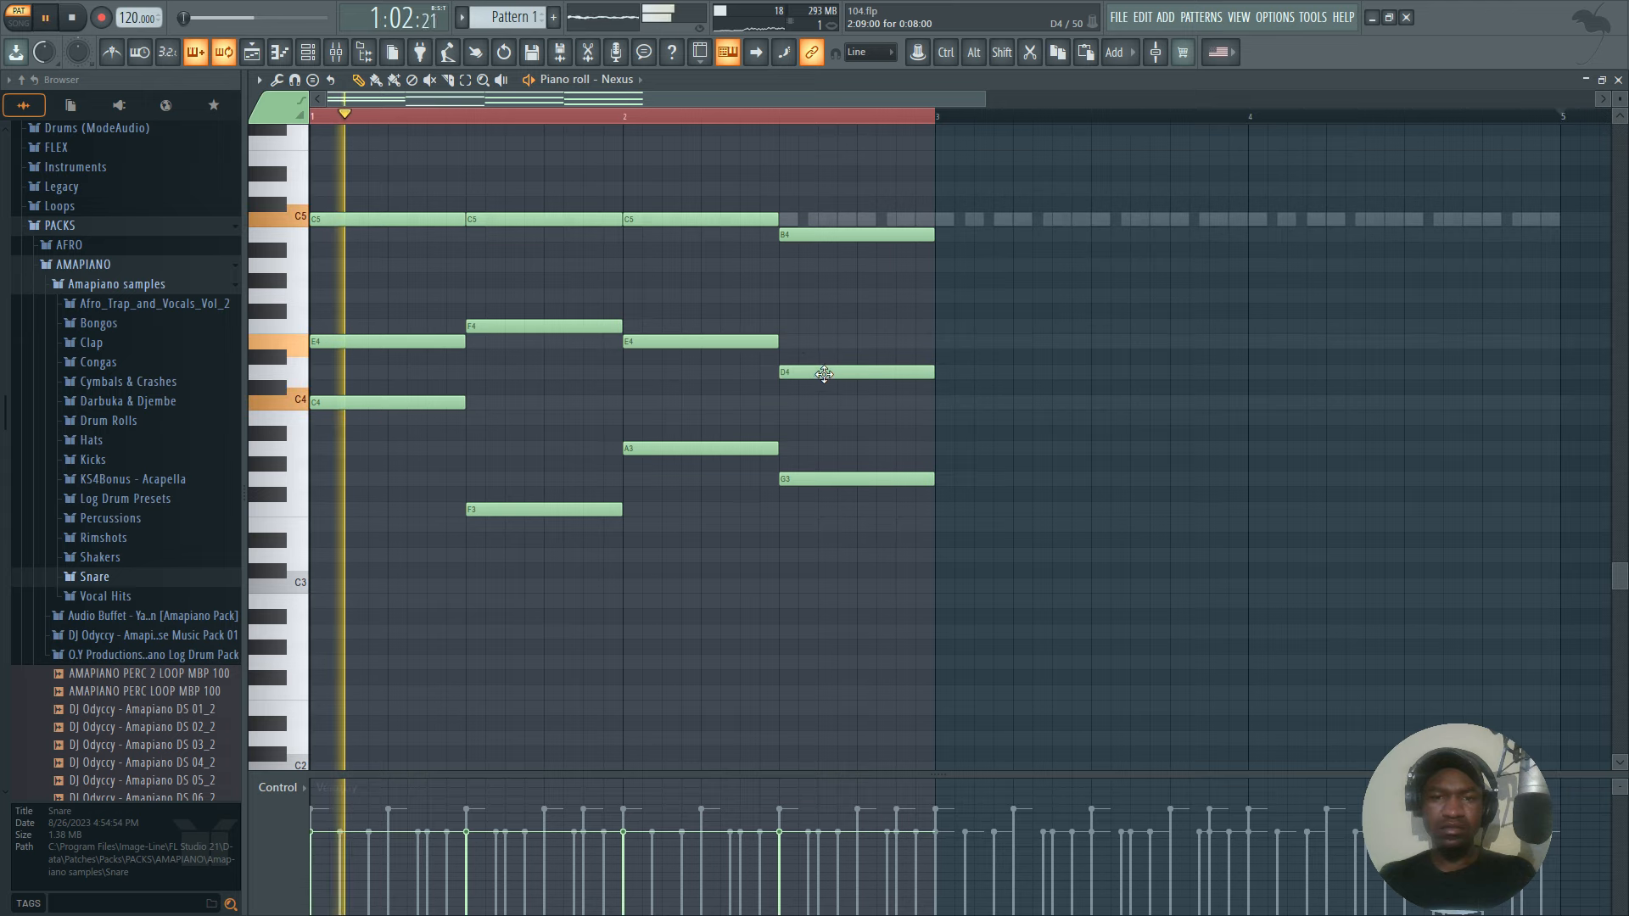
Add another inner note to the first three chords: G4, A4 and G4, playing the loop to check them.
{"action": "scroll", "coordinate": [577, 288], "scroll_direction": "down", "scroll_amount": 3}
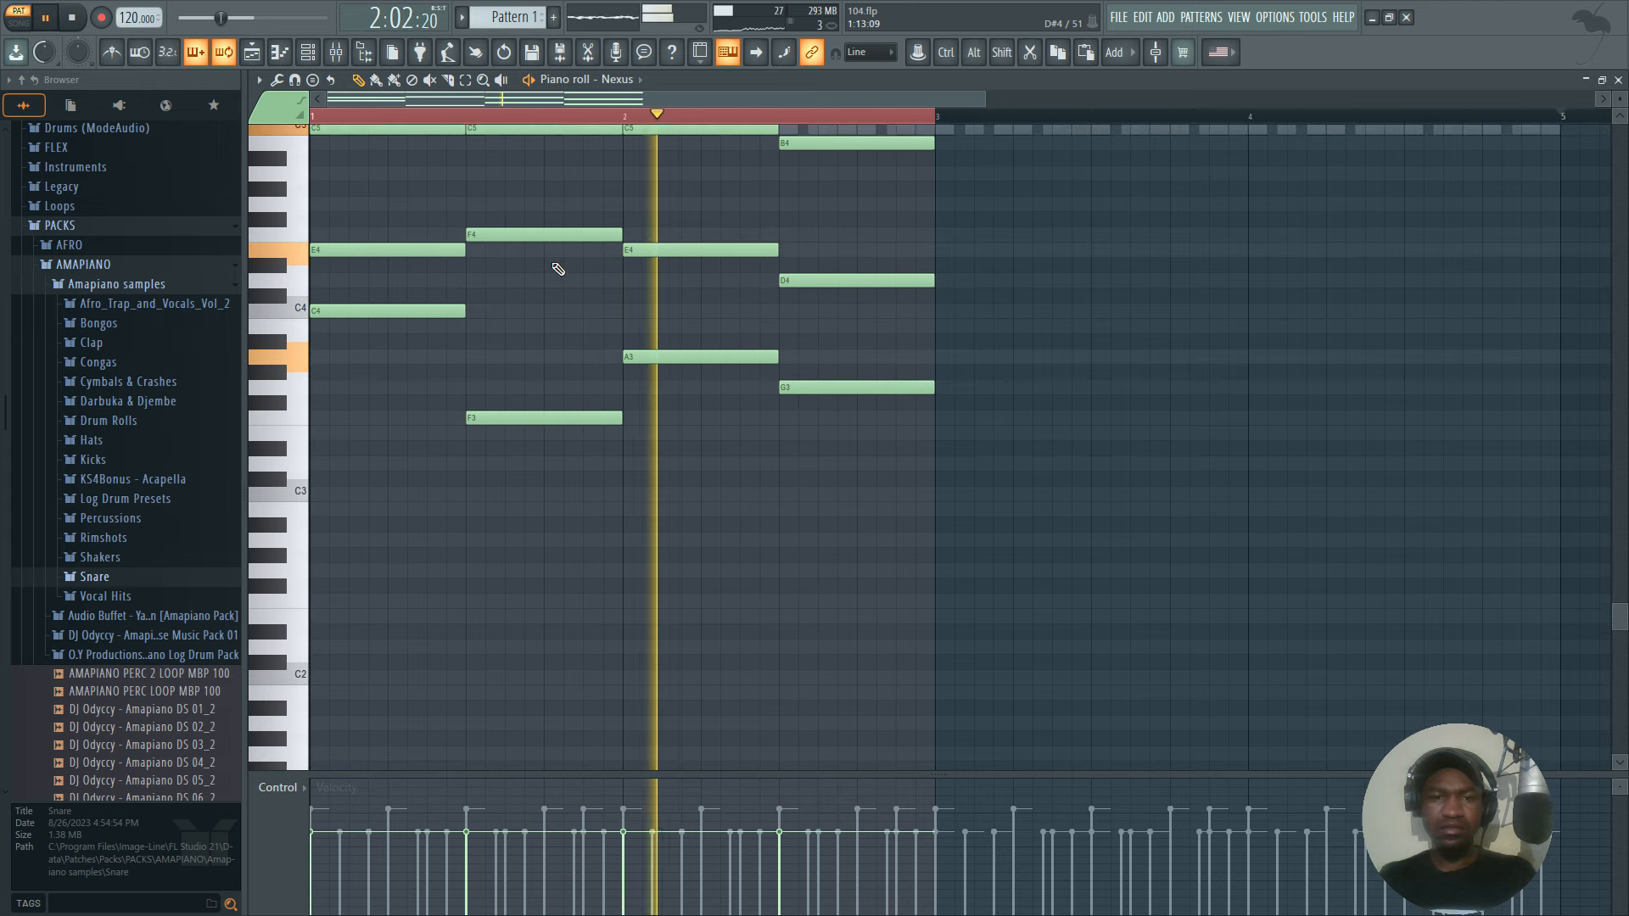
{"action": "scroll", "coordinate": [393, 244], "scroll_direction": "up", "scroll_amount": 3}
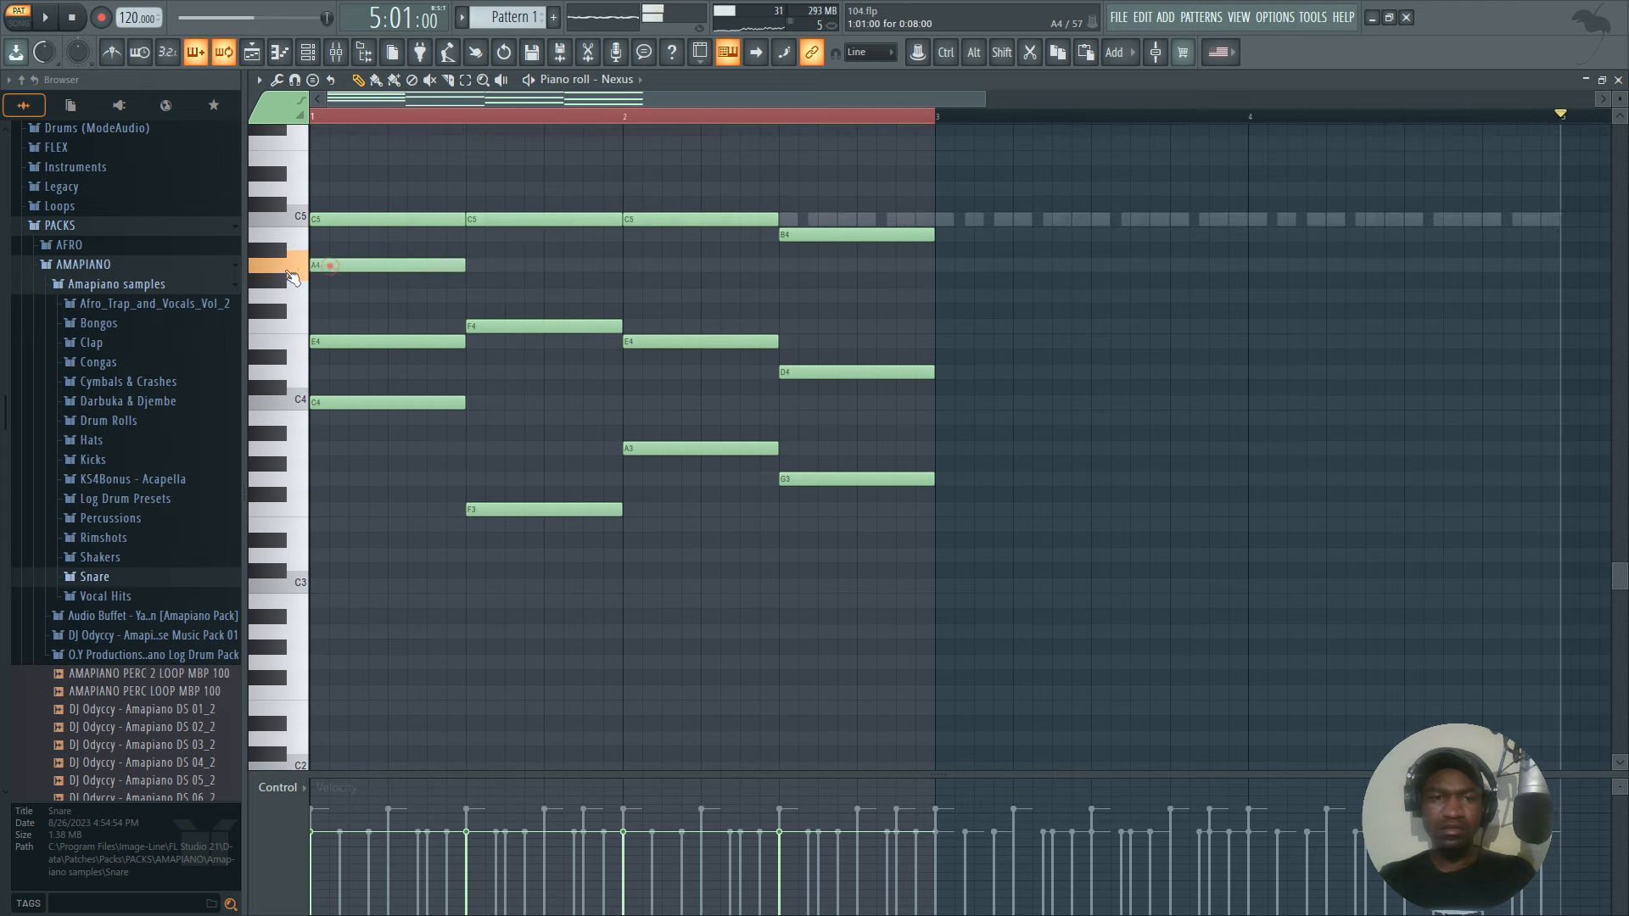
{"action": "left_click", "coordinate": [337, 265]}
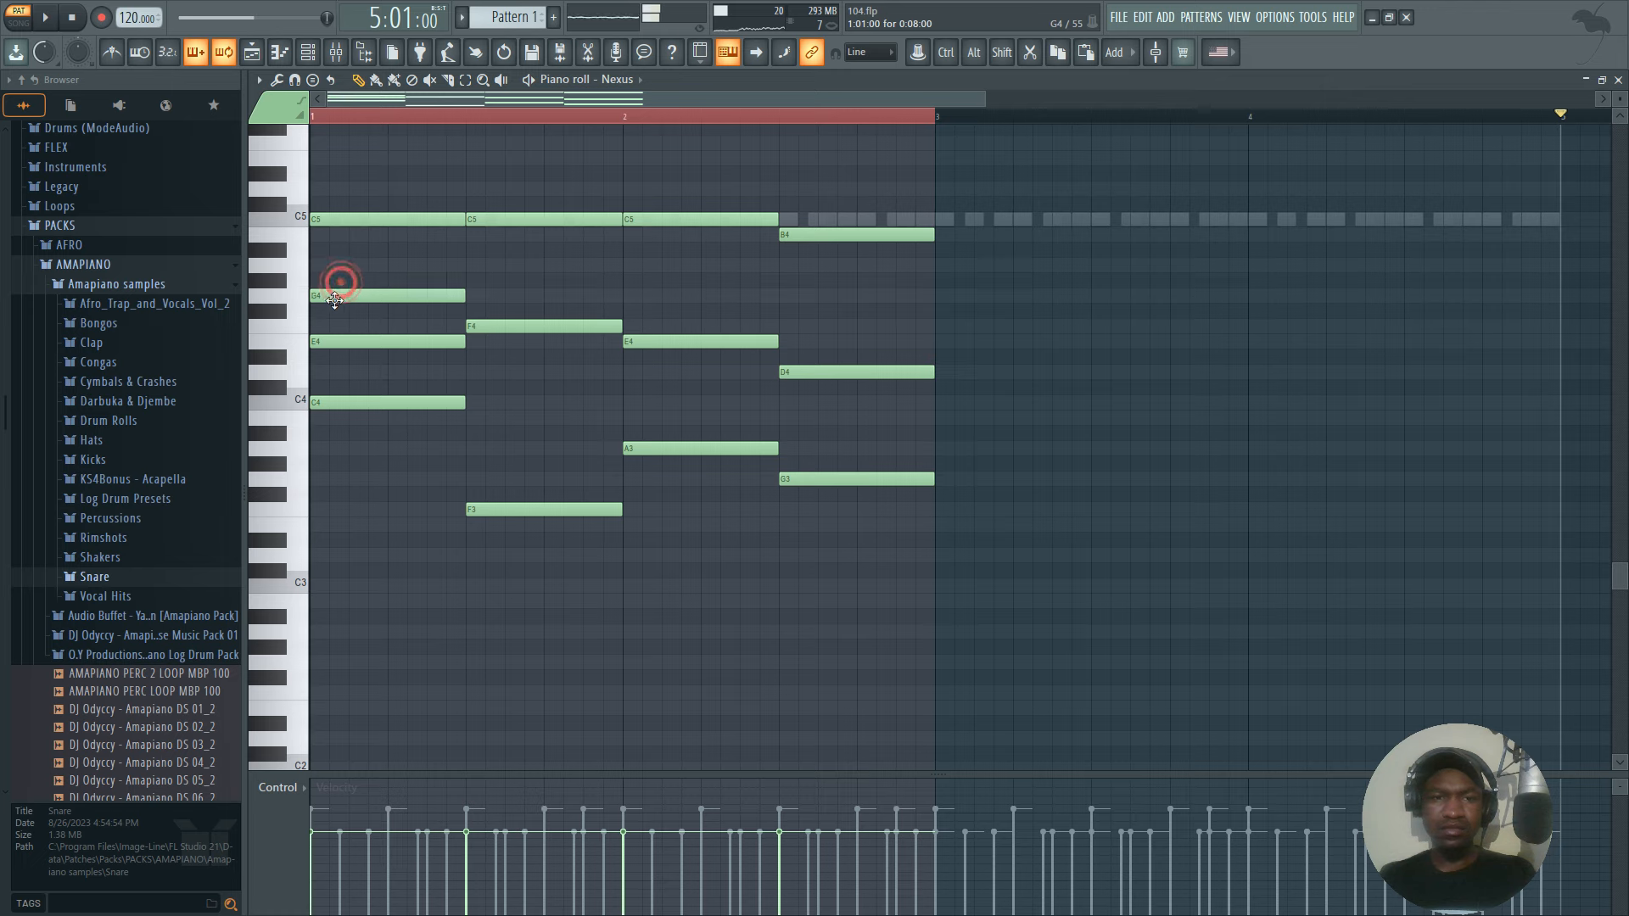
{"action": "key", "text": "space"}
{"action": "key", "text": "space"}
{"action": "left_click", "coordinate": [468, 265]}
{"action": "key", "text": "space"}
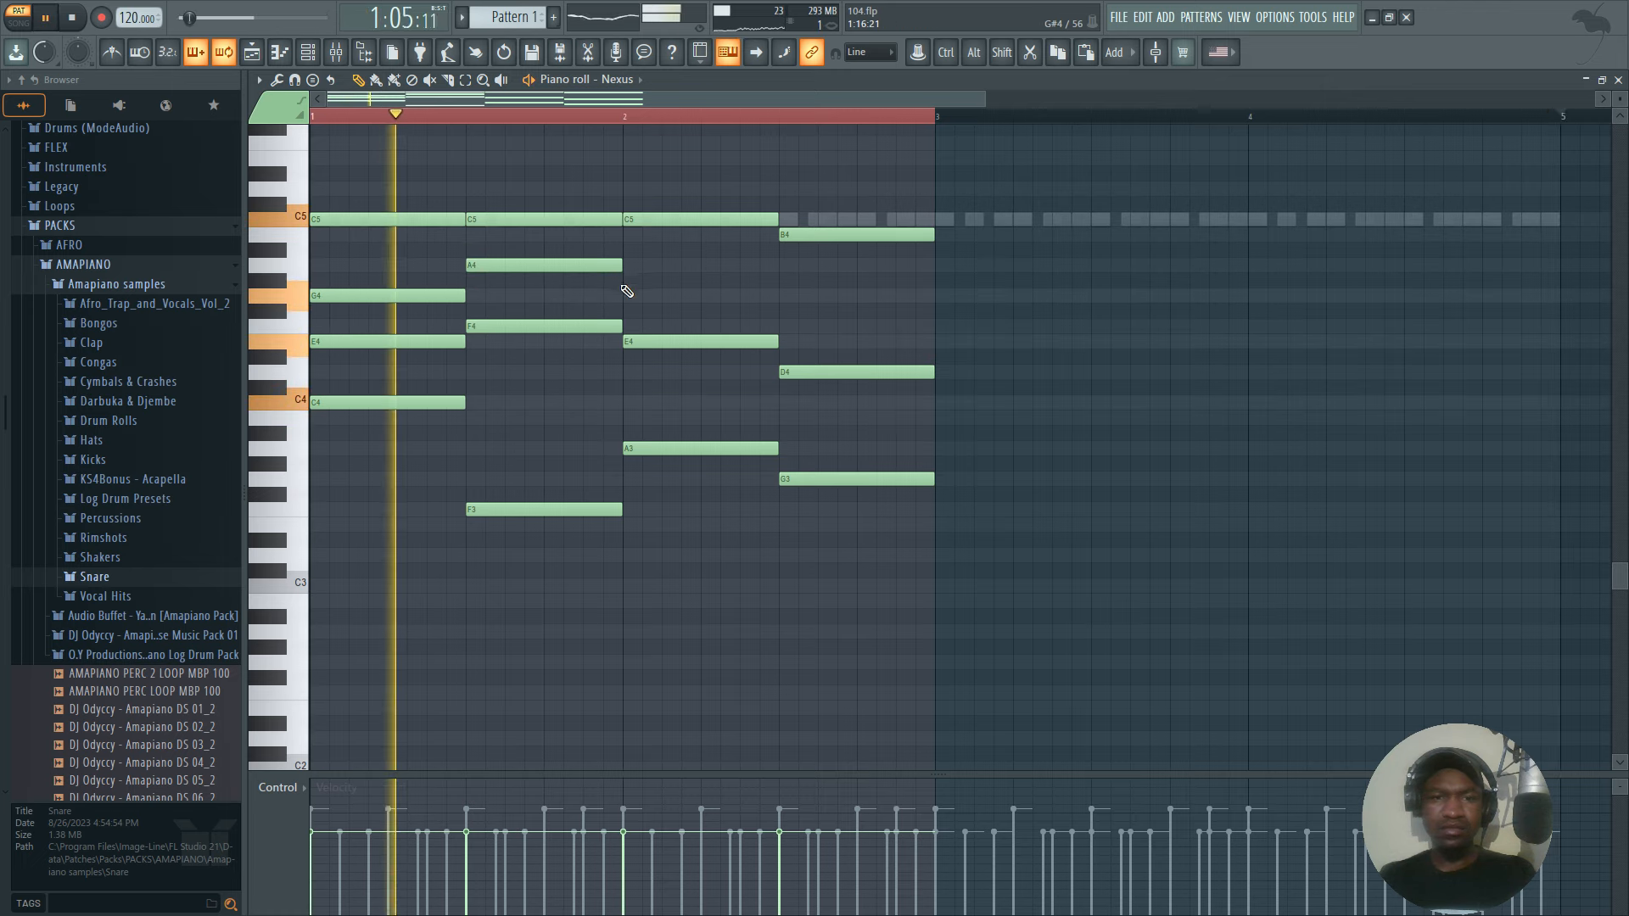
{"action": "left_click", "coordinate": [626, 294]}
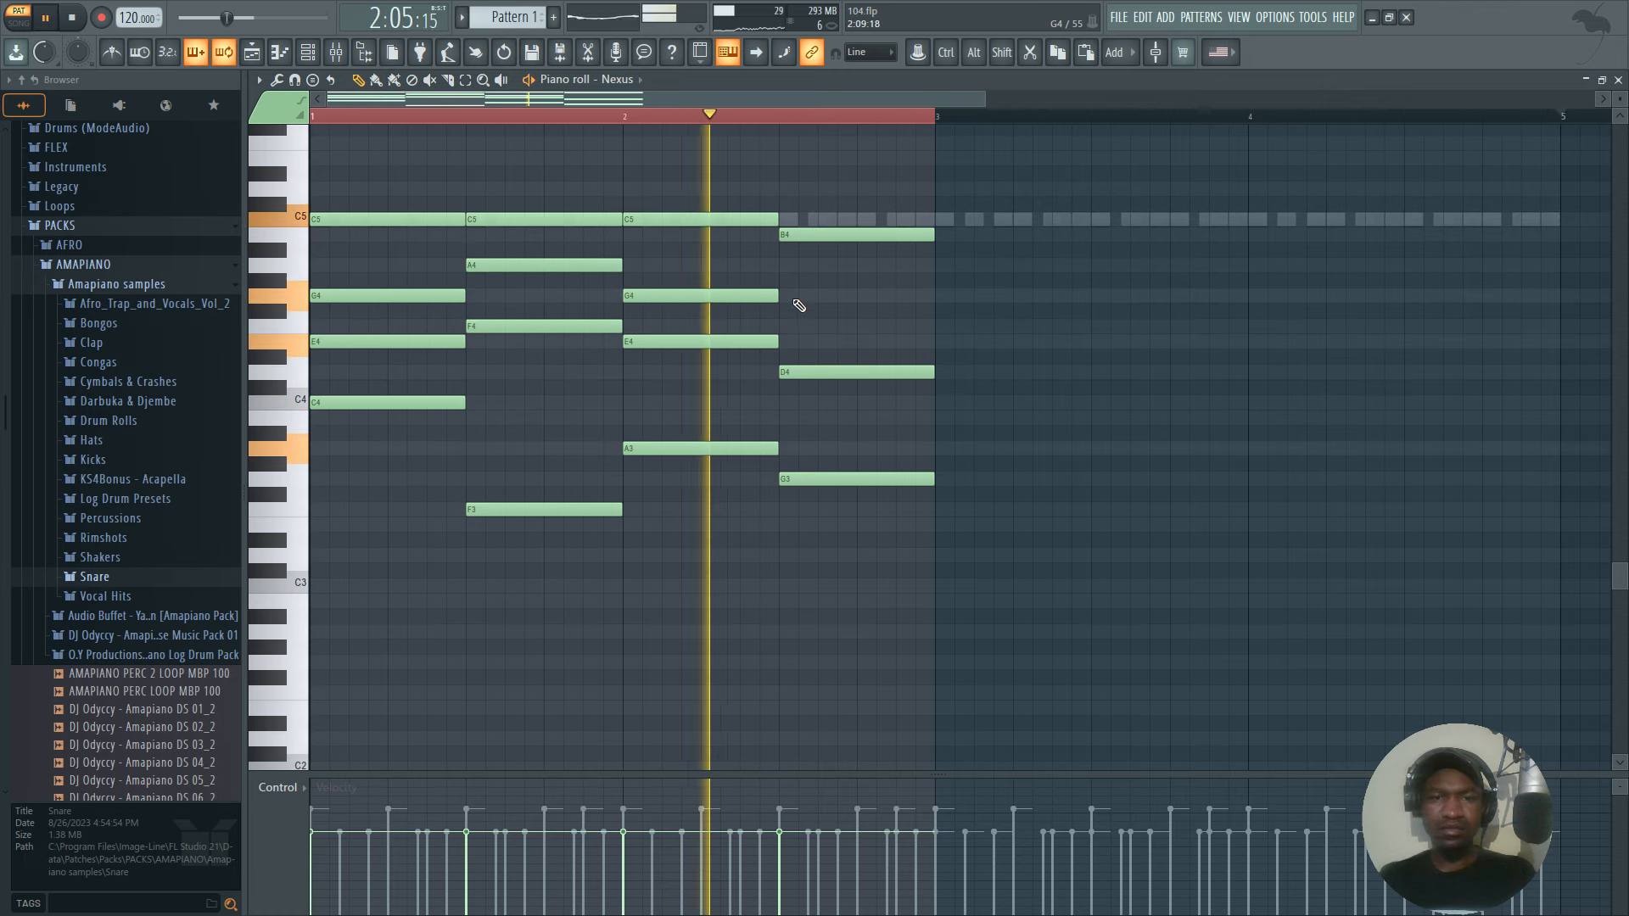
Try the third chord's G4 note at A4 while replaying the two-bar progression.
{"action": "key", "text": "space"}
{"action": "key", "text": "space"}
{"action": "key", "text": "space"}
{"action": "key", "text": "space"}
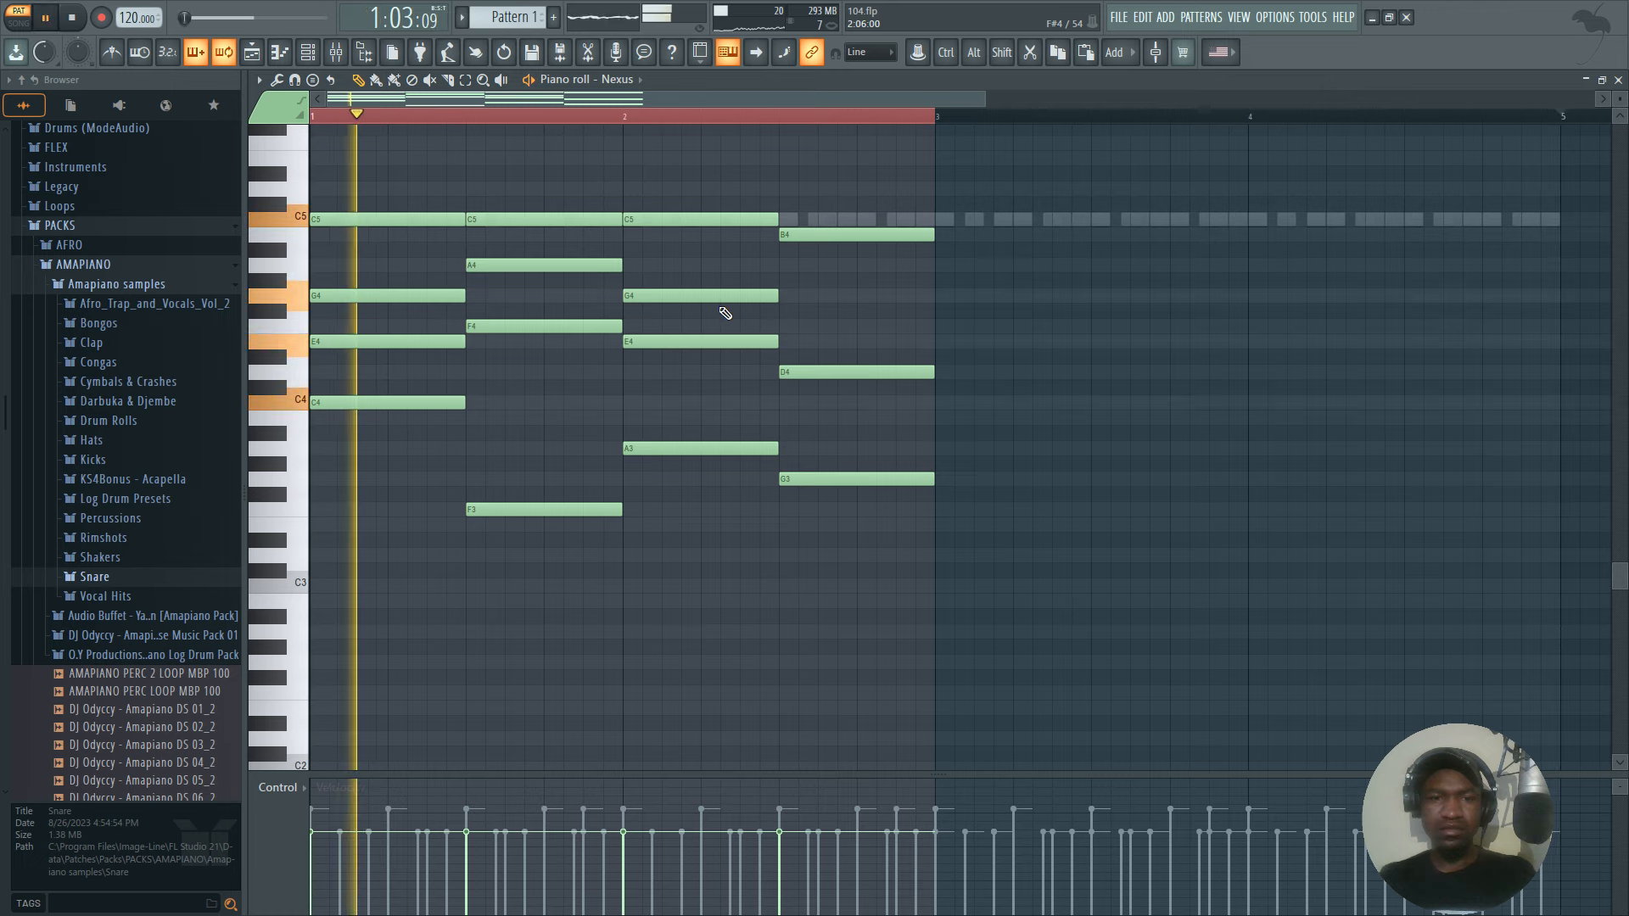
{"action": "key", "text": "space"}
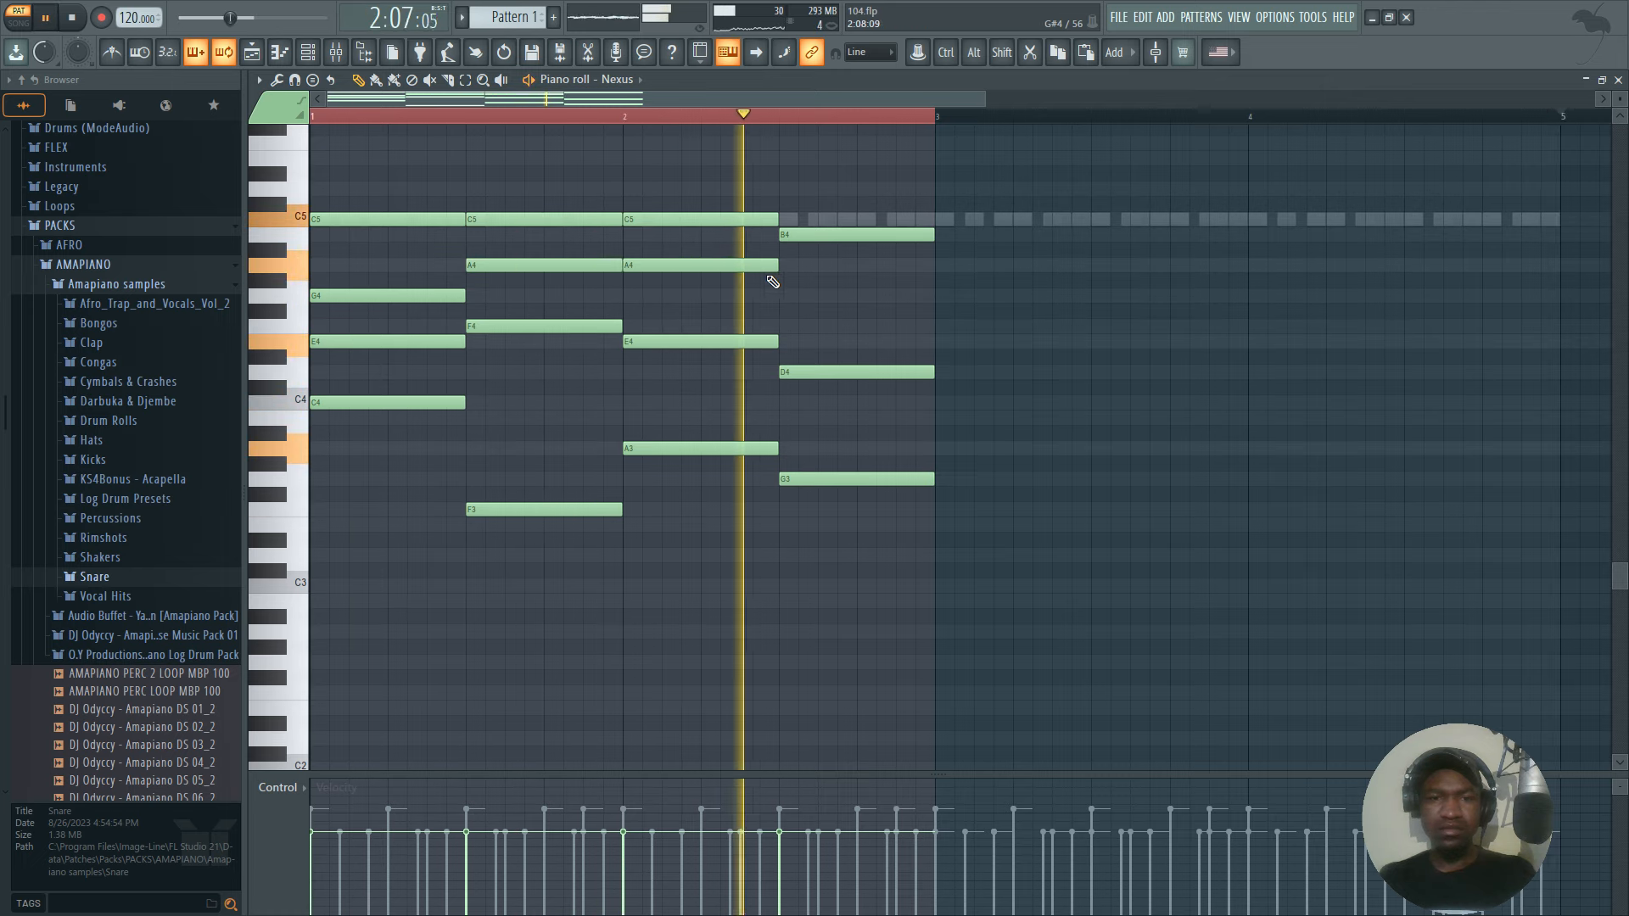
{"action": "key", "text": "space"}
Add an inner note to the fourth chord in bar two and settle it on G4 after trying F4.
{"action": "left_click_drag", "start_coordinate": [722, 268], "coordinate": [790, 312]}
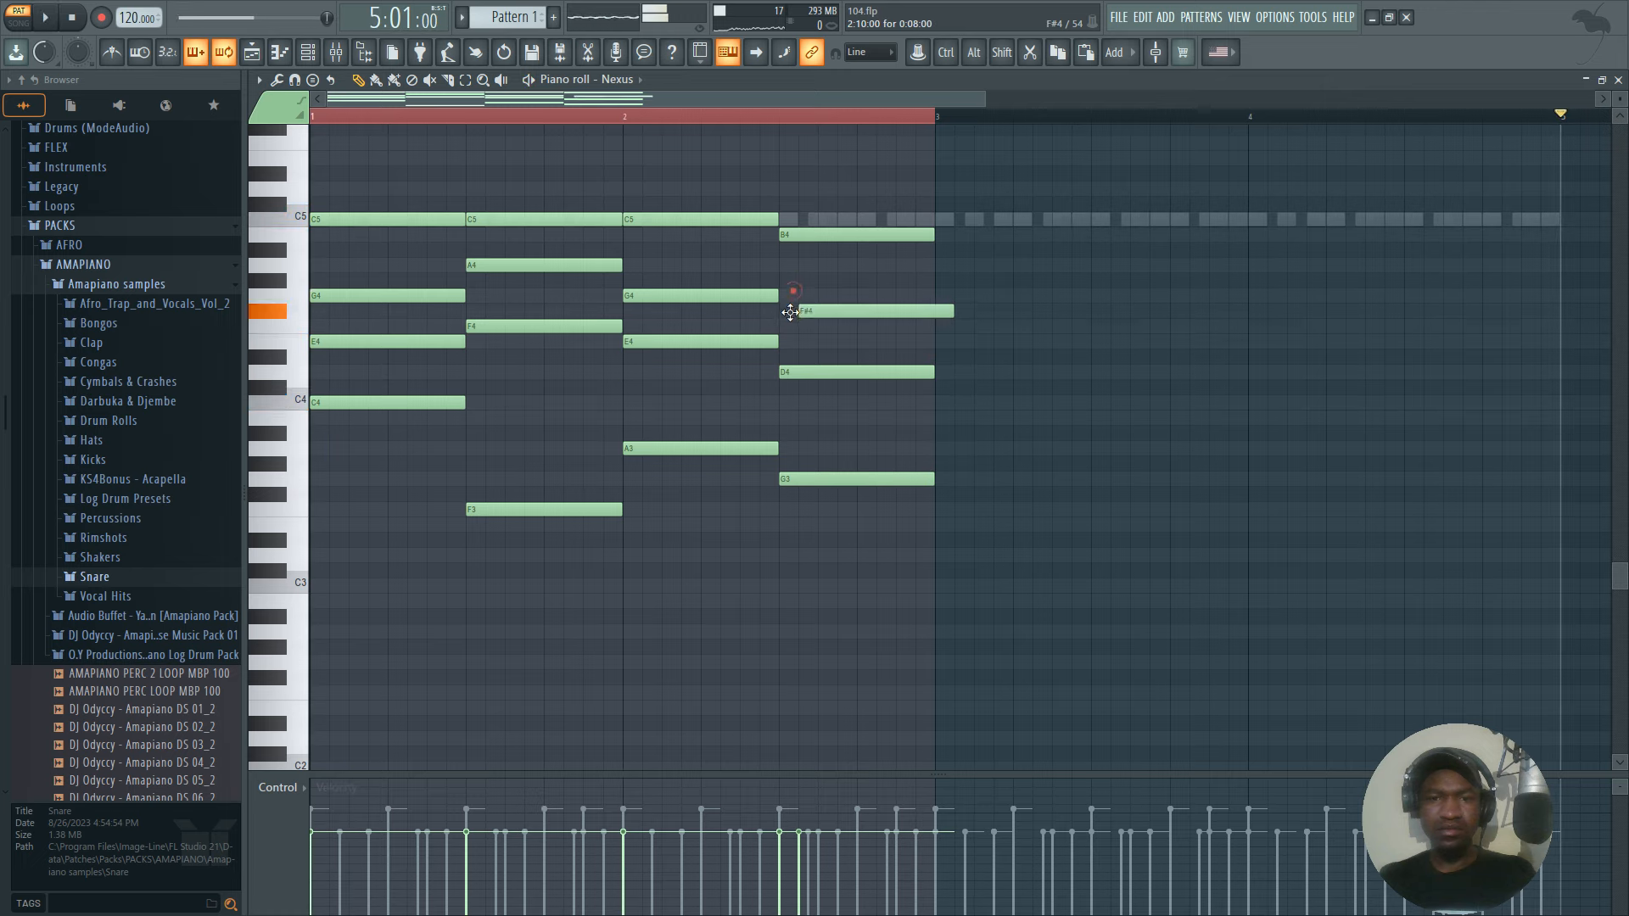
{"action": "key", "text": "space"}
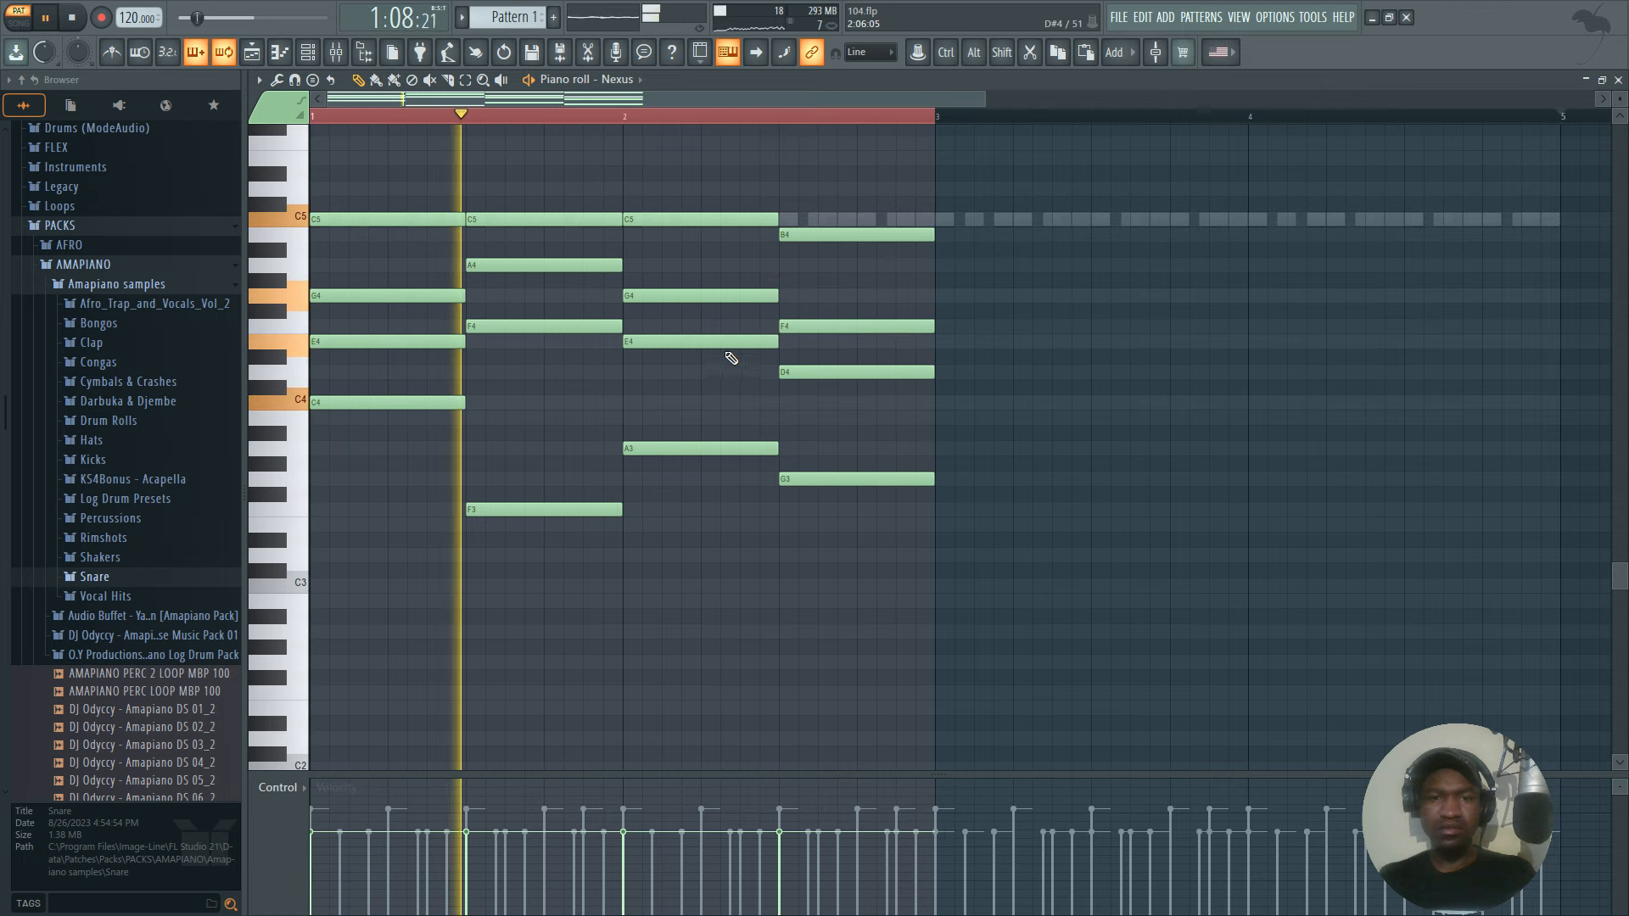
{"action": "scroll", "coordinate": [720, 337], "scroll_direction": "down", "scroll_amount": 3}
{"action": "scroll", "coordinate": [722, 339], "scroll_direction": "up", "scroll_amount": 5}
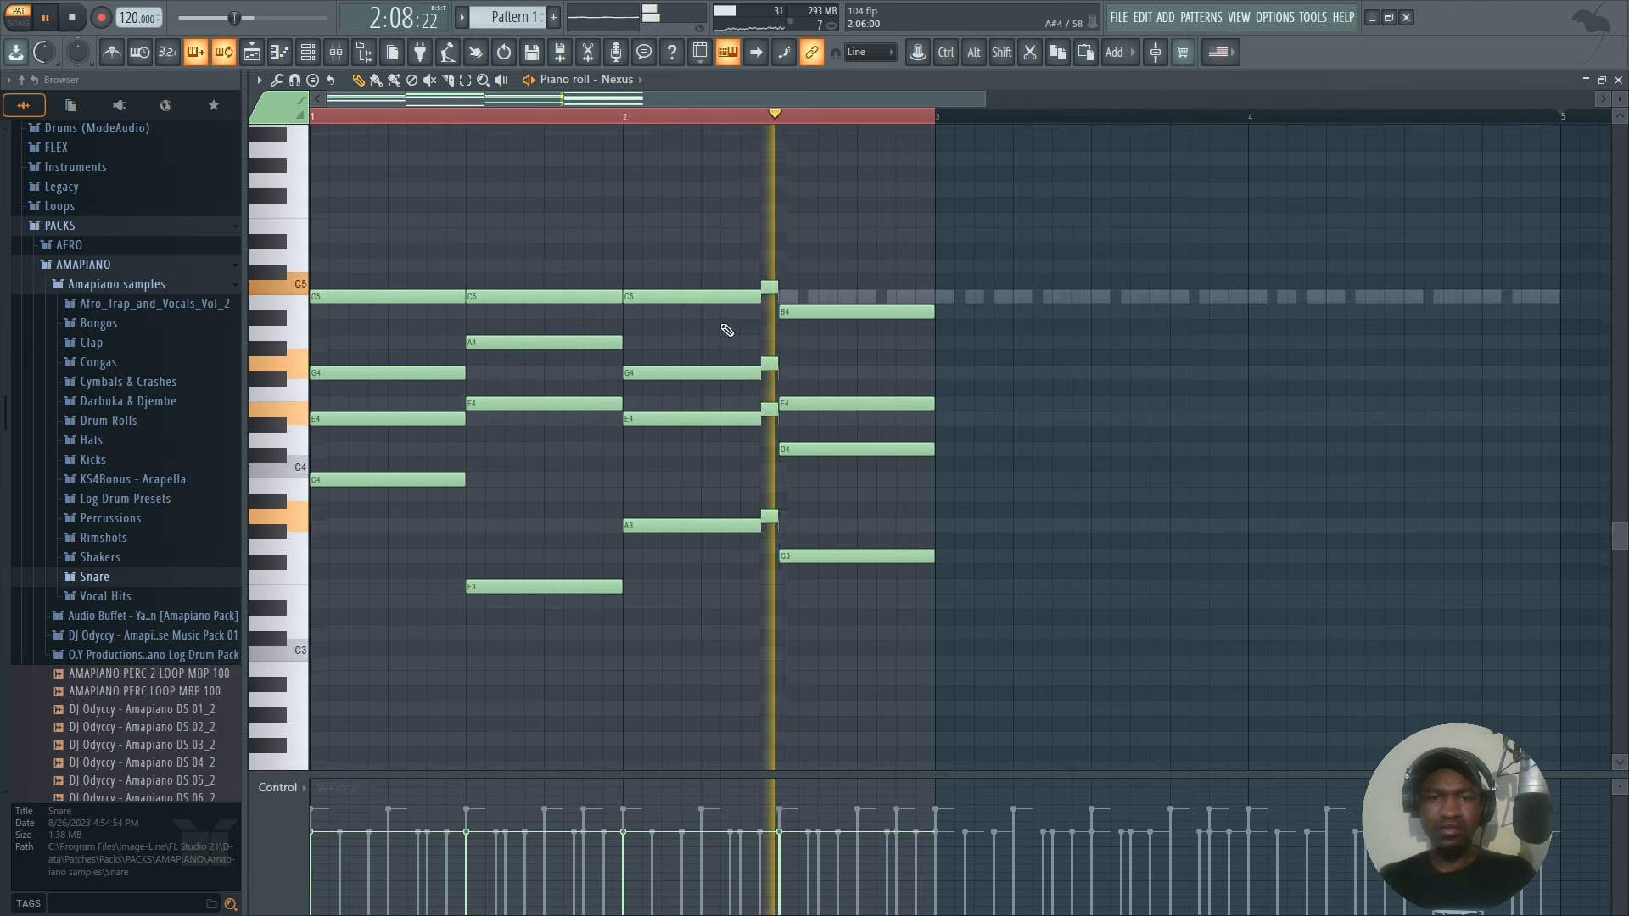
{"action": "key", "text": "space"}
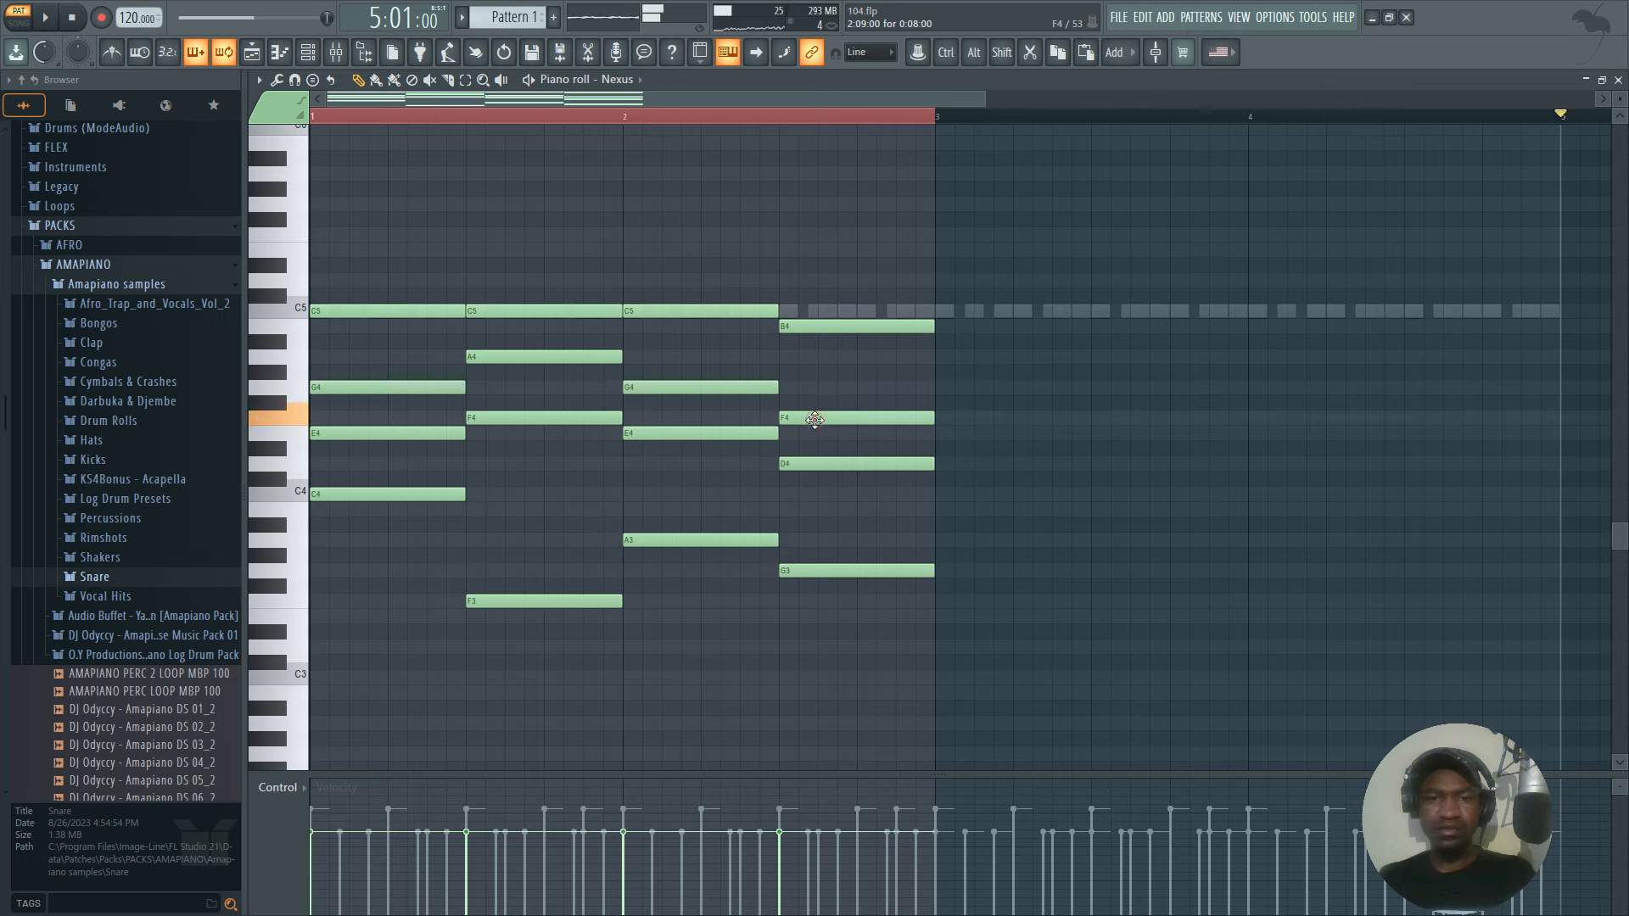
{"action": "key", "text": "space"}
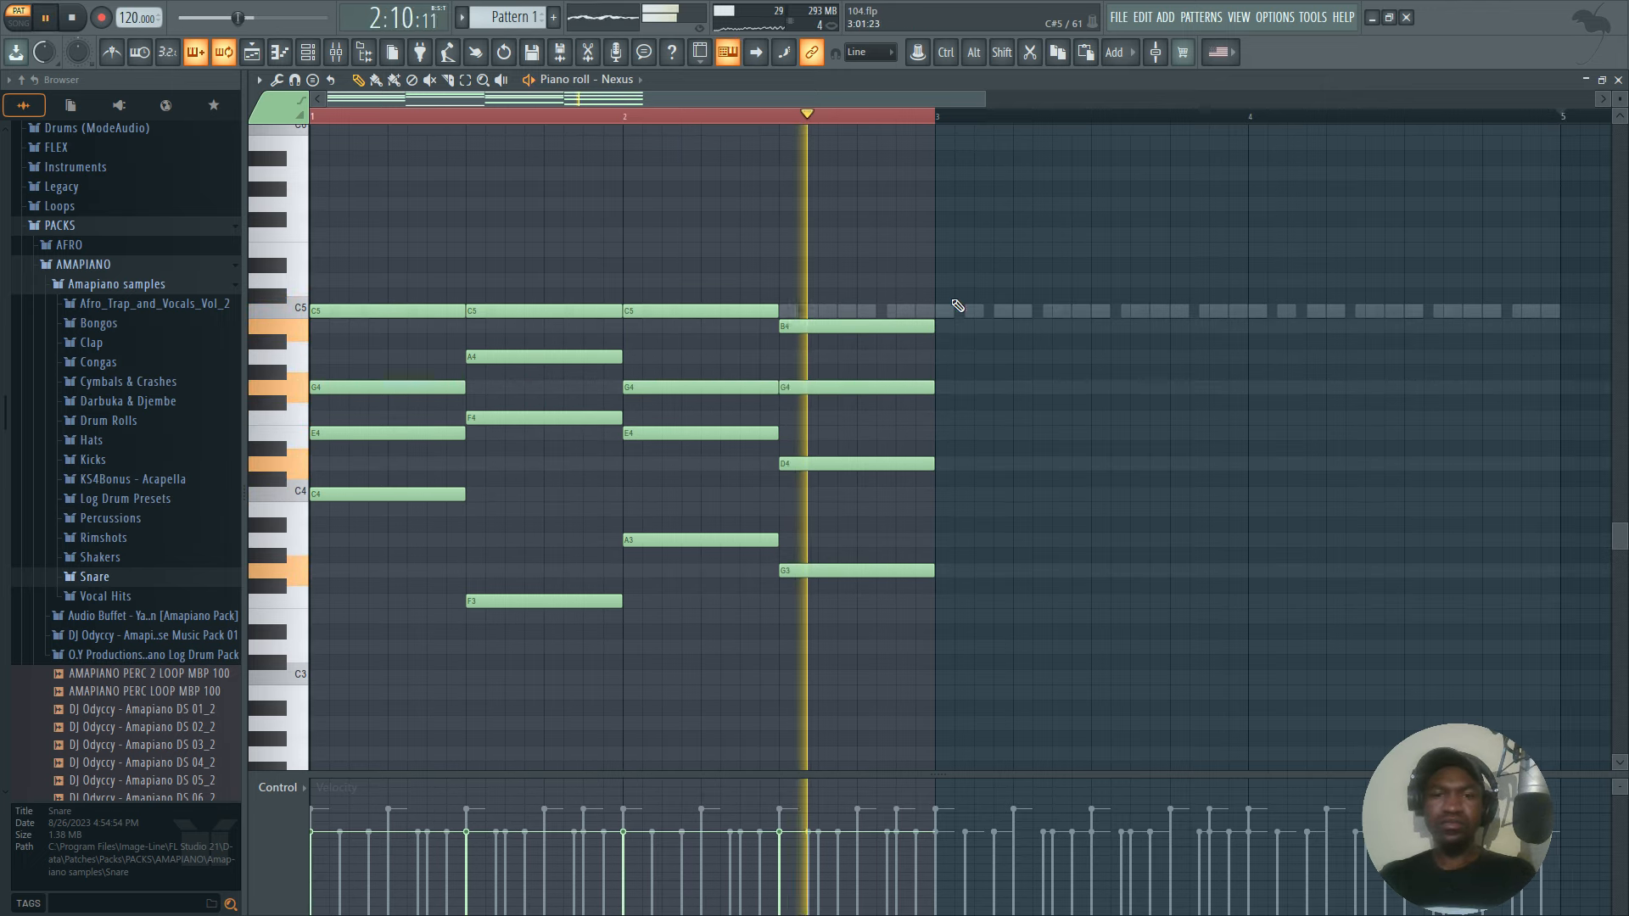
Raise the third chord's G4 note at the start of bar two to A4 and replay the progression.
{"action": "key", "text": "ctrl+a"}
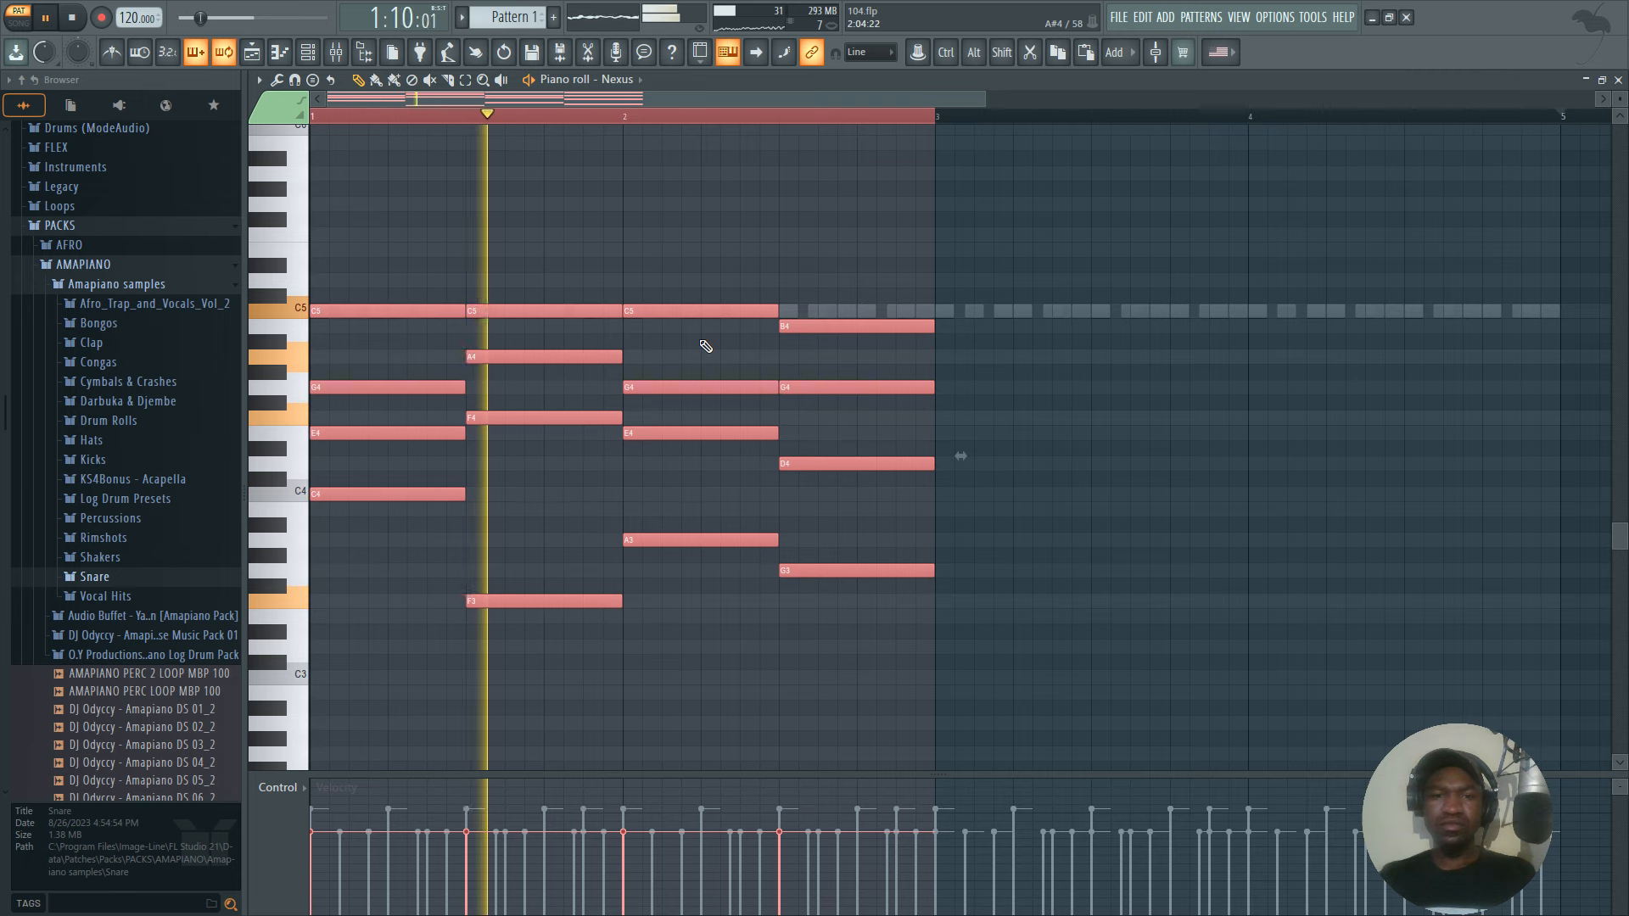
{"action": "scroll", "coordinate": [695, 383], "scroll_direction": "down", "scroll_amount": 1}
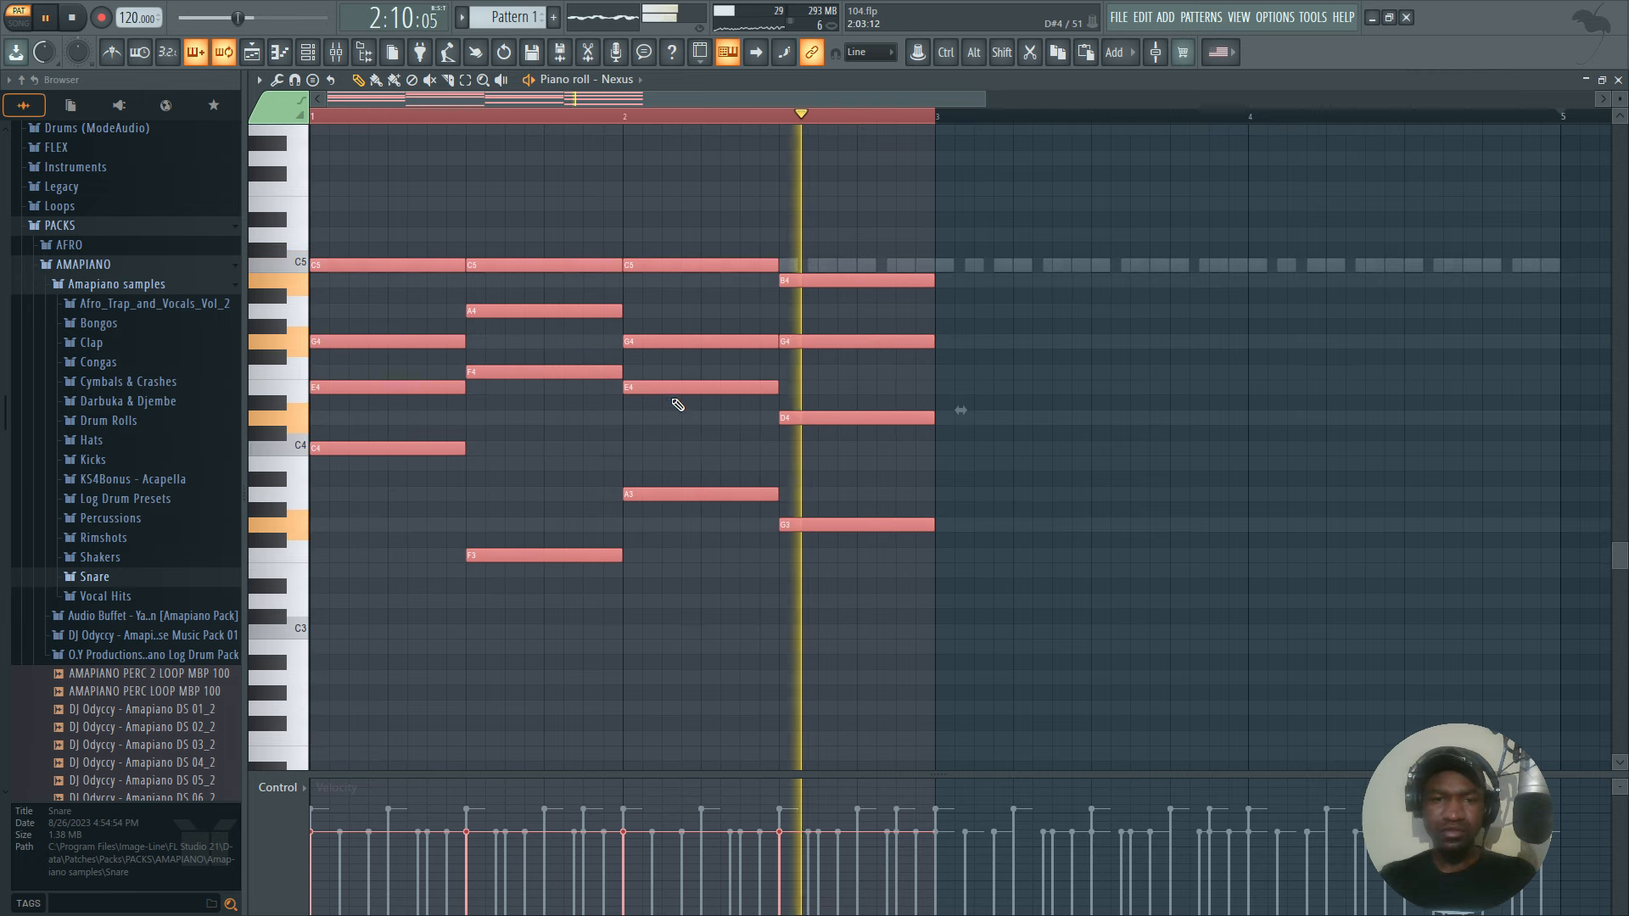
{"action": "key", "text": "space"}
{"action": "left_click", "coordinate": [617, 234]}
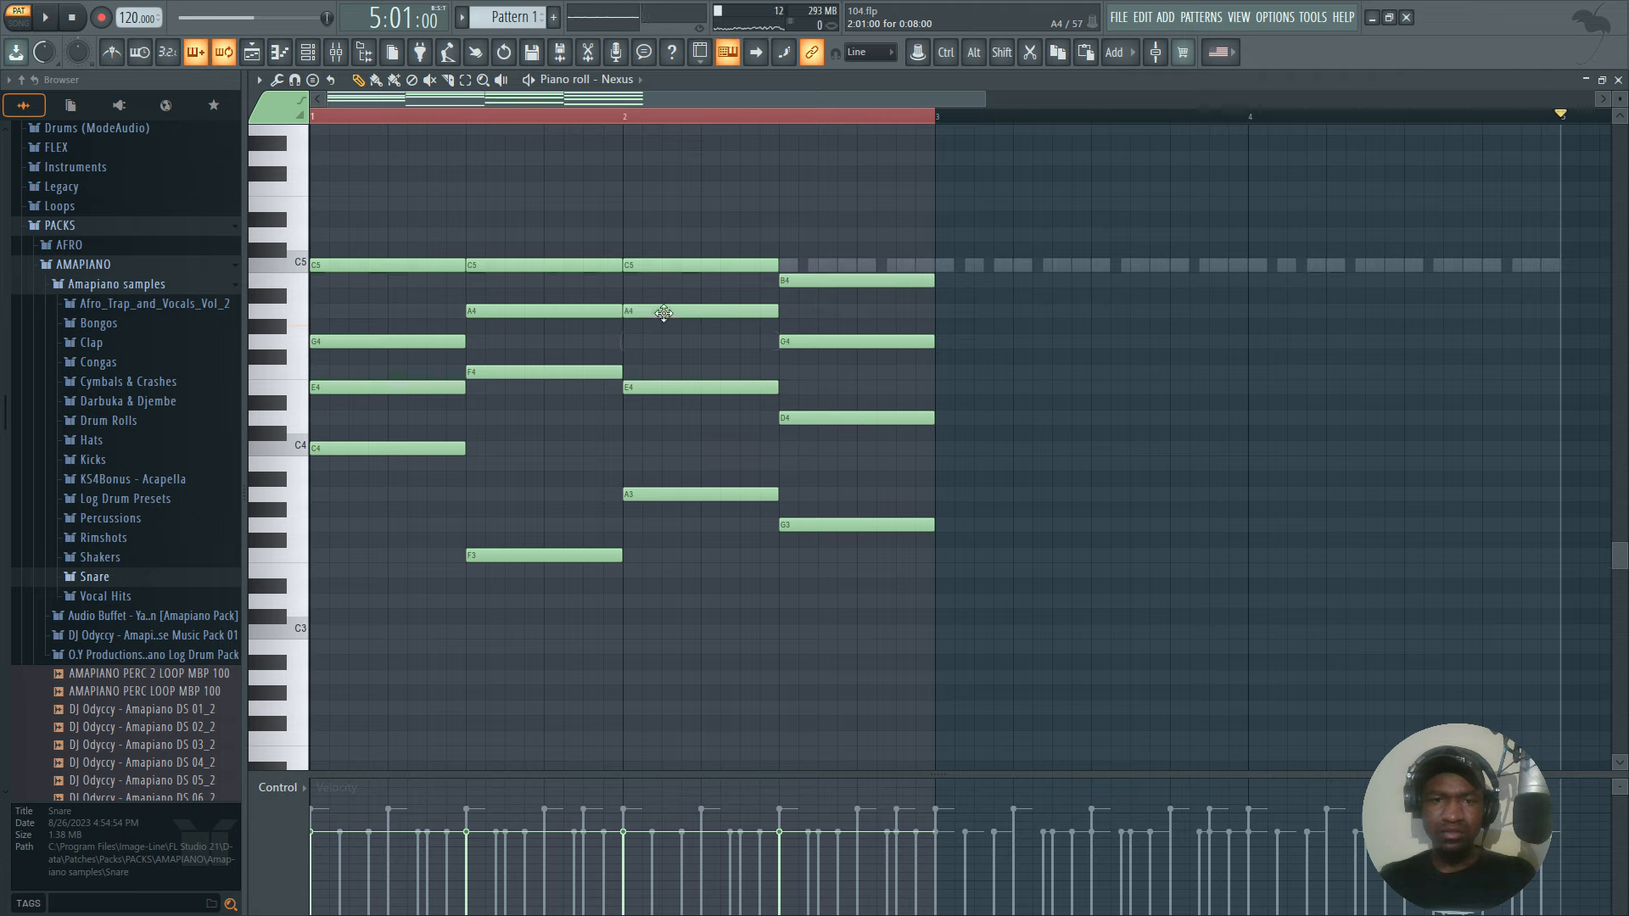
{"action": "key", "text": "space"}
{"action": "key", "text": "space"}
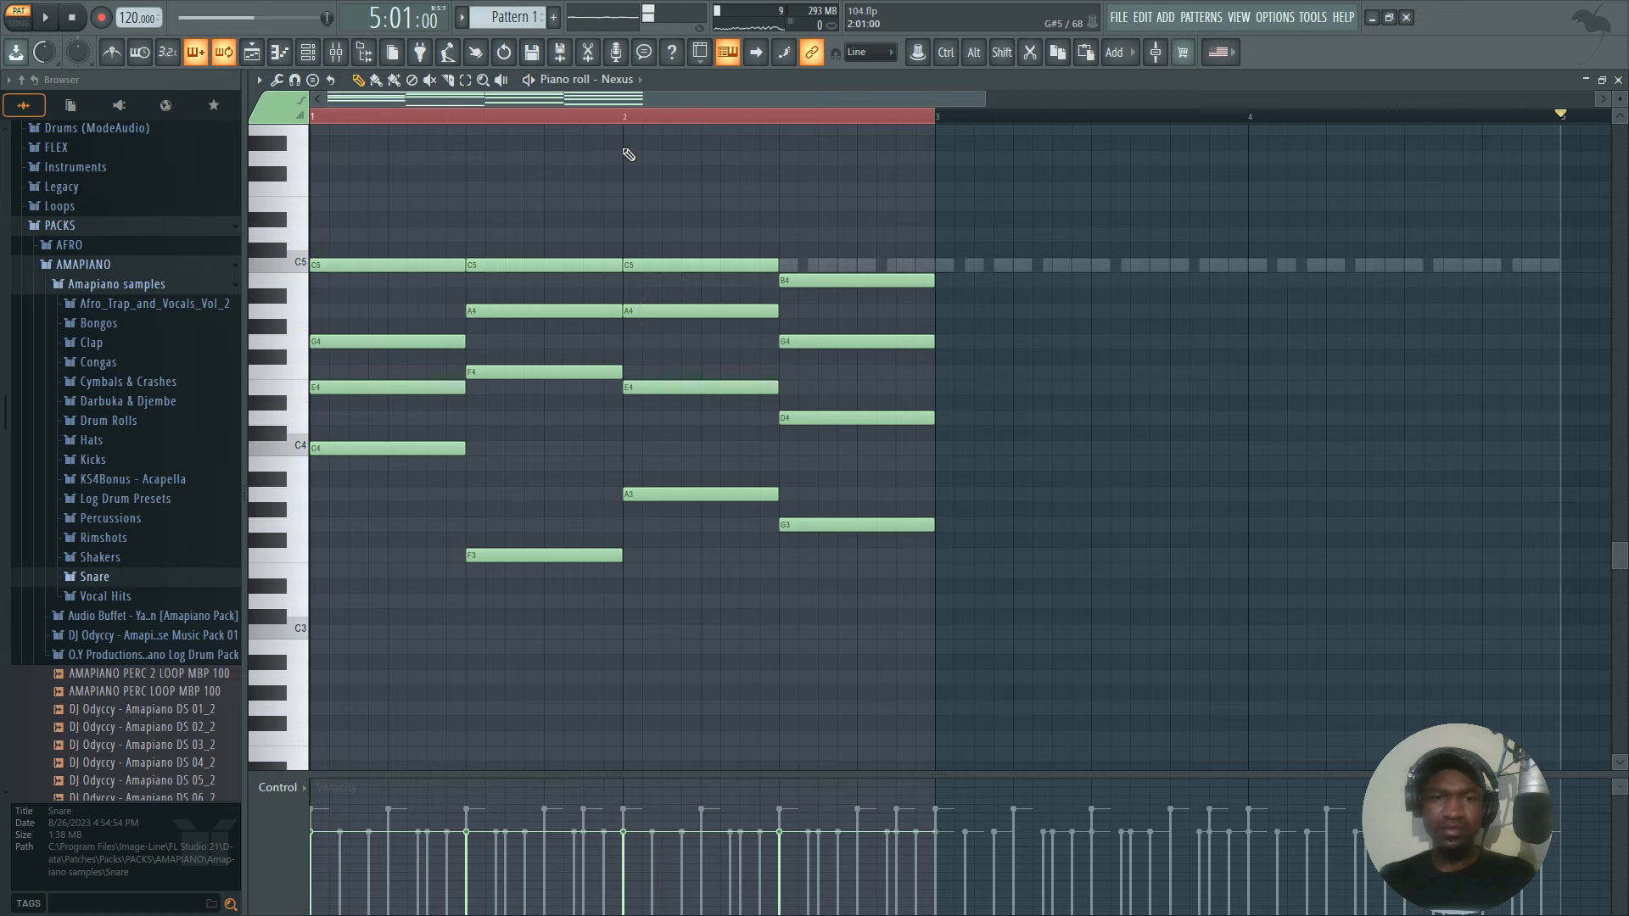
{"action": "key", "text": "space"}
{"action": "key", "text": "space"}
{"action": "key", "text": "space"}
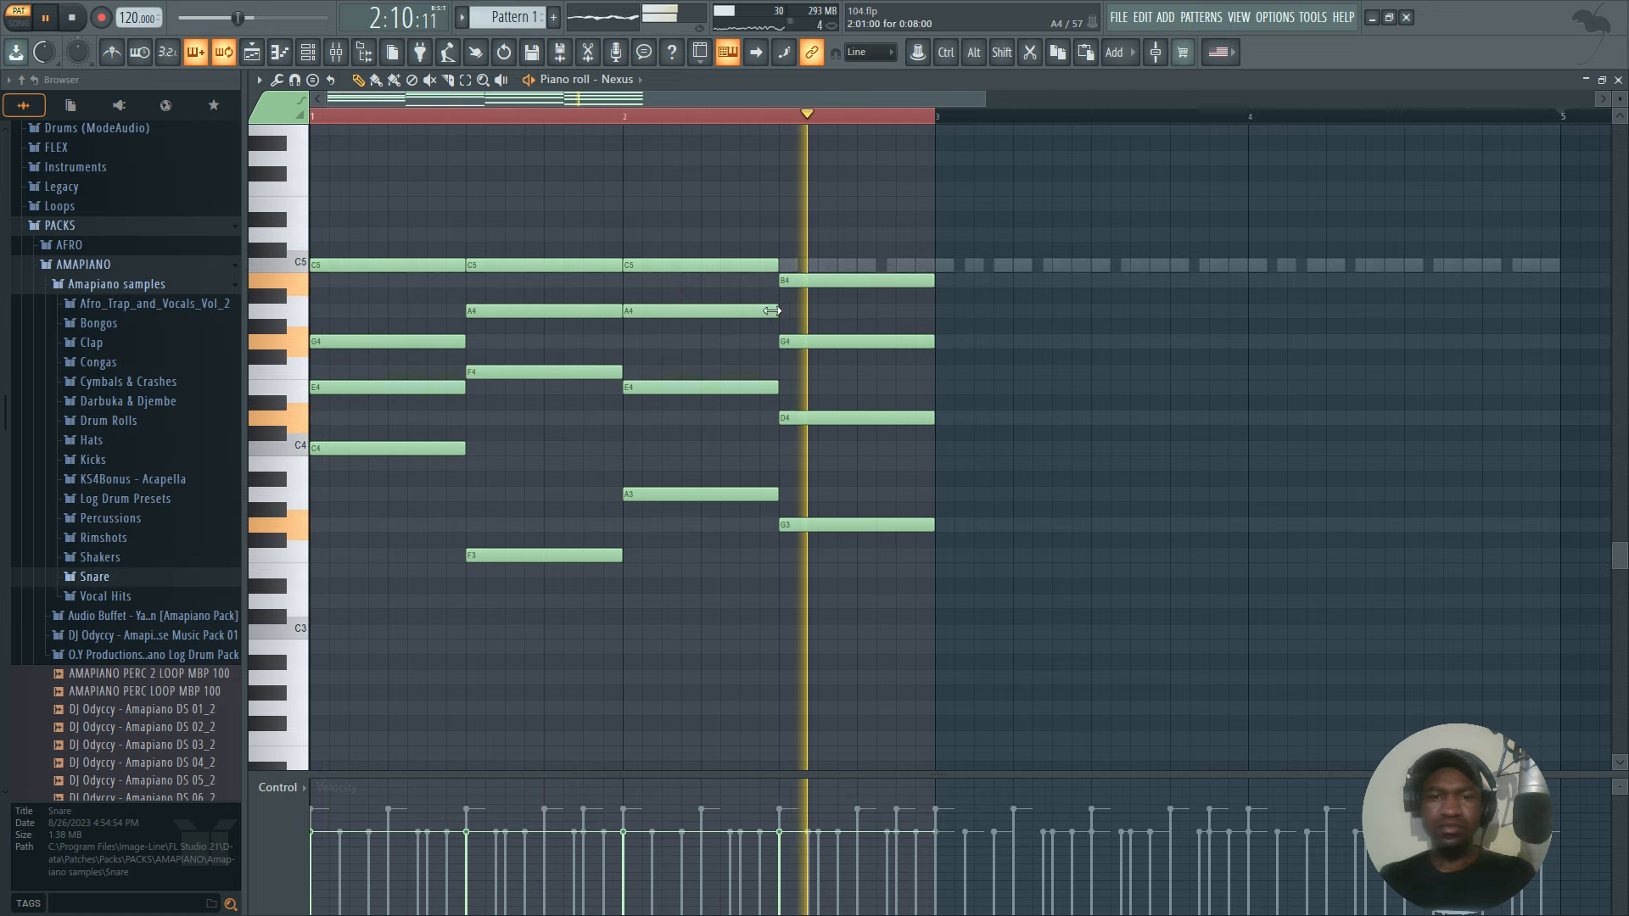
Try the third chord's top note at E5, D#5 and D5 with loop playback, and return it to C5.
{"action": "key", "text": "space"}
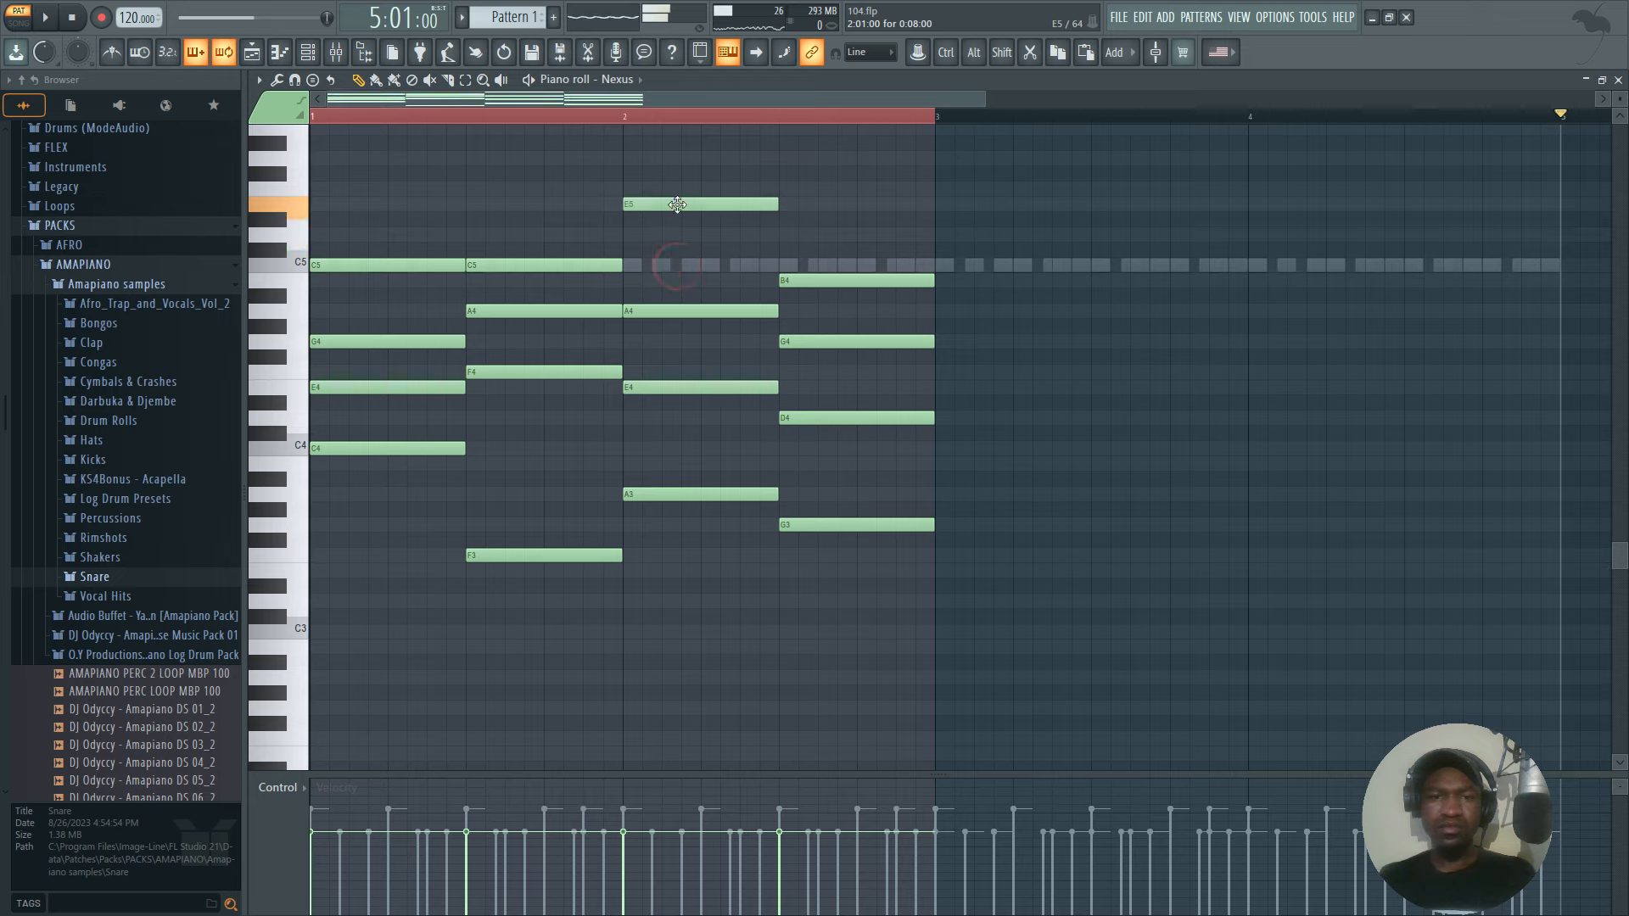
{"action": "key", "text": "space"}
{"action": "key", "text": "space"}
{"action": "key", "text": "space"}
{"action": "key", "text": "space"}
{"action": "left_click_drag", "start_coordinate": [677, 206], "coordinate": [678, 224]}
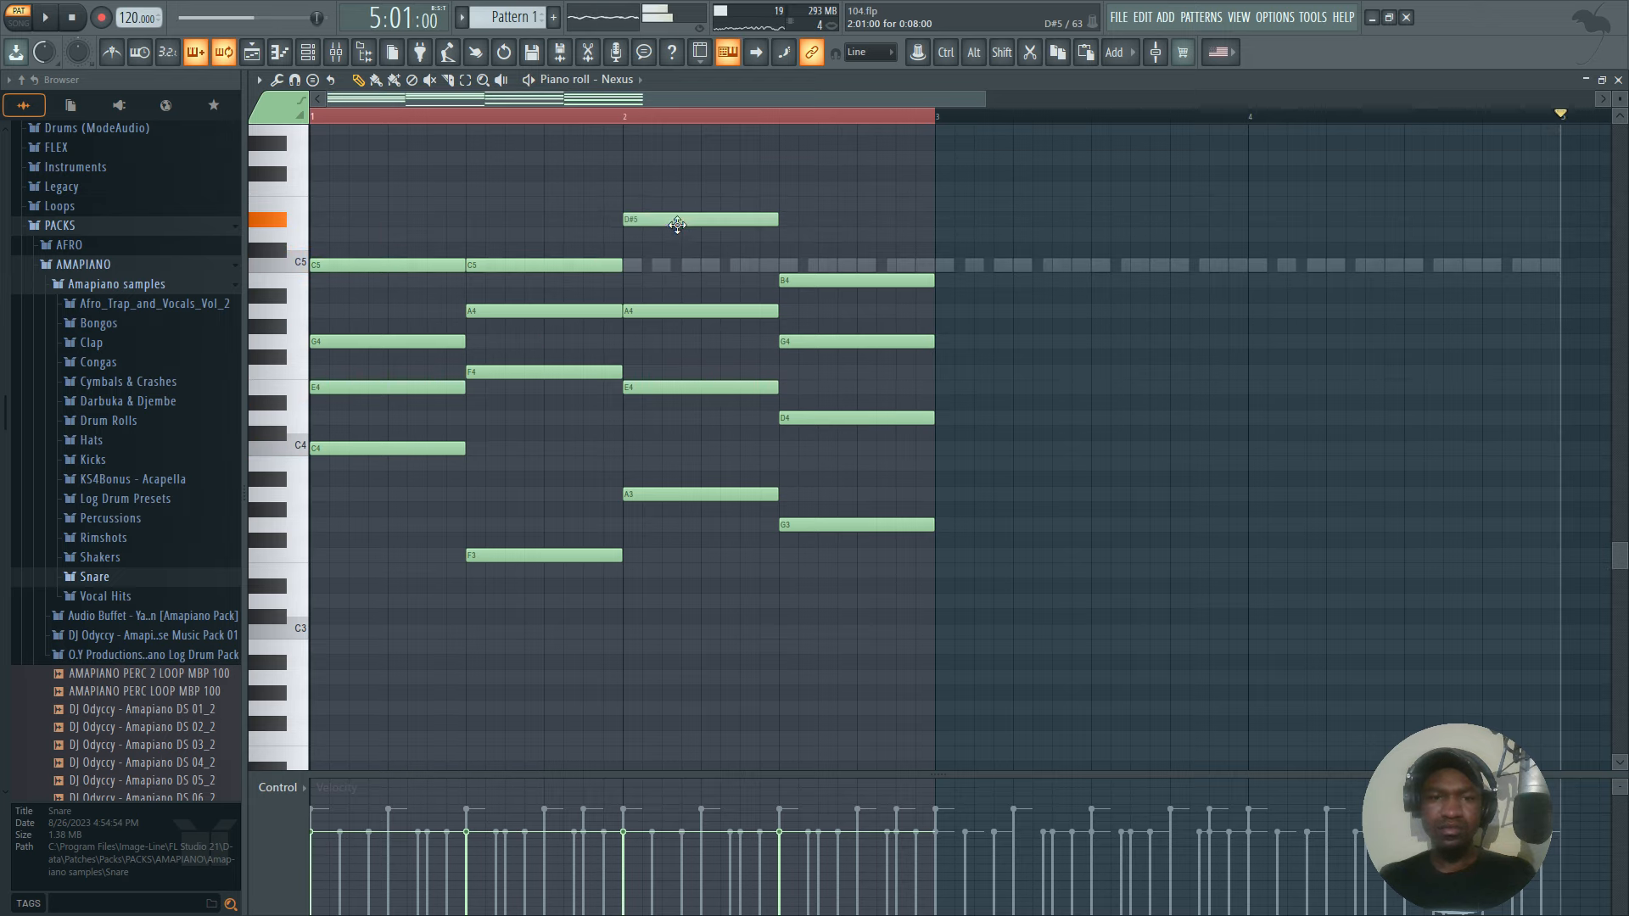
{"action": "key", "text": "space"}
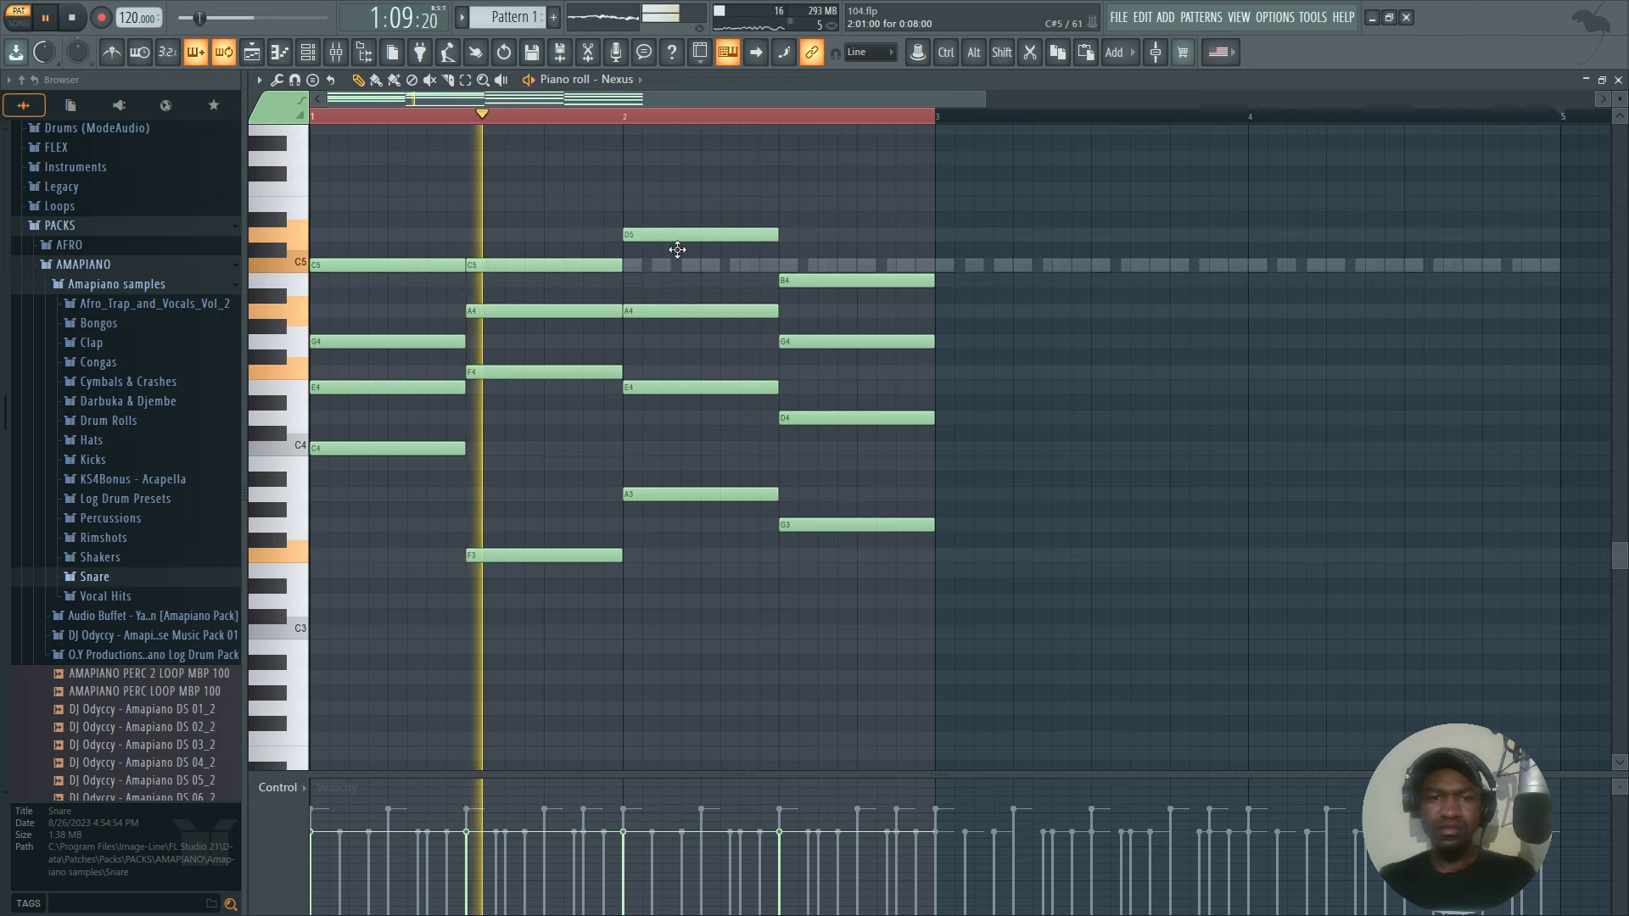
{"action": "key", "text": "space"}
{"action": "key", "text": "space"}
{"action": "left_click_drag", "start_coordinate": [682, 232], "coordinate": [683, 272]}
{"action": "key", "text": "space"}
{"action": "key", "text": "space"}
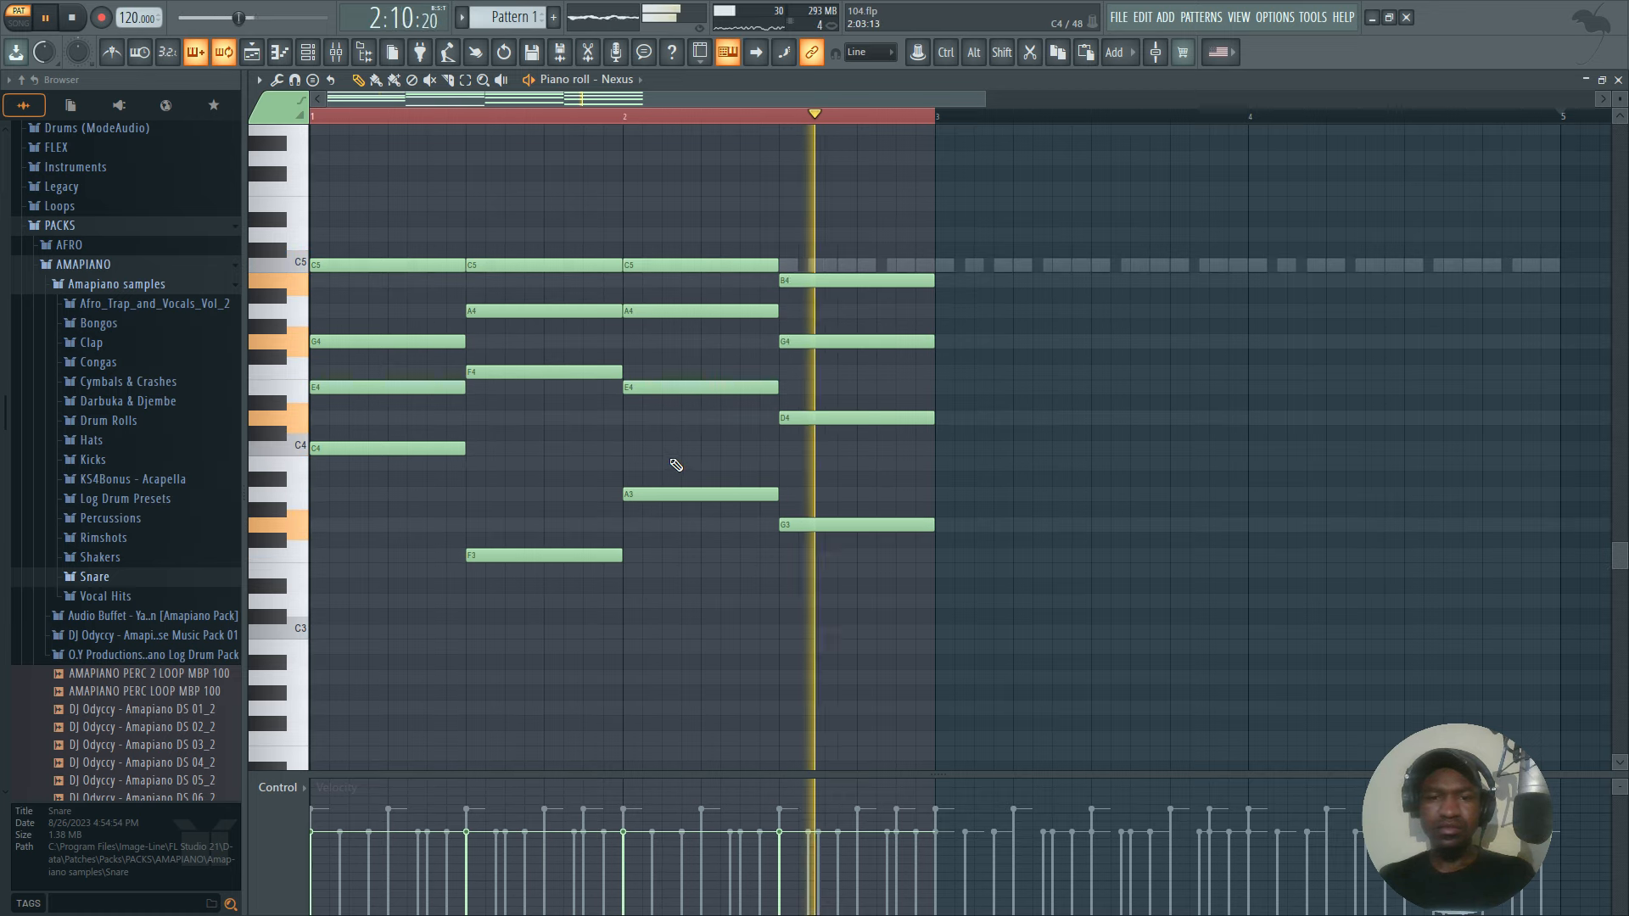
{"action": "key", "text": "space"}
Try the third chord's C5 note an octave lower at C4, and move it back to C5 after listening.
{"action": "key", "text": "space"}
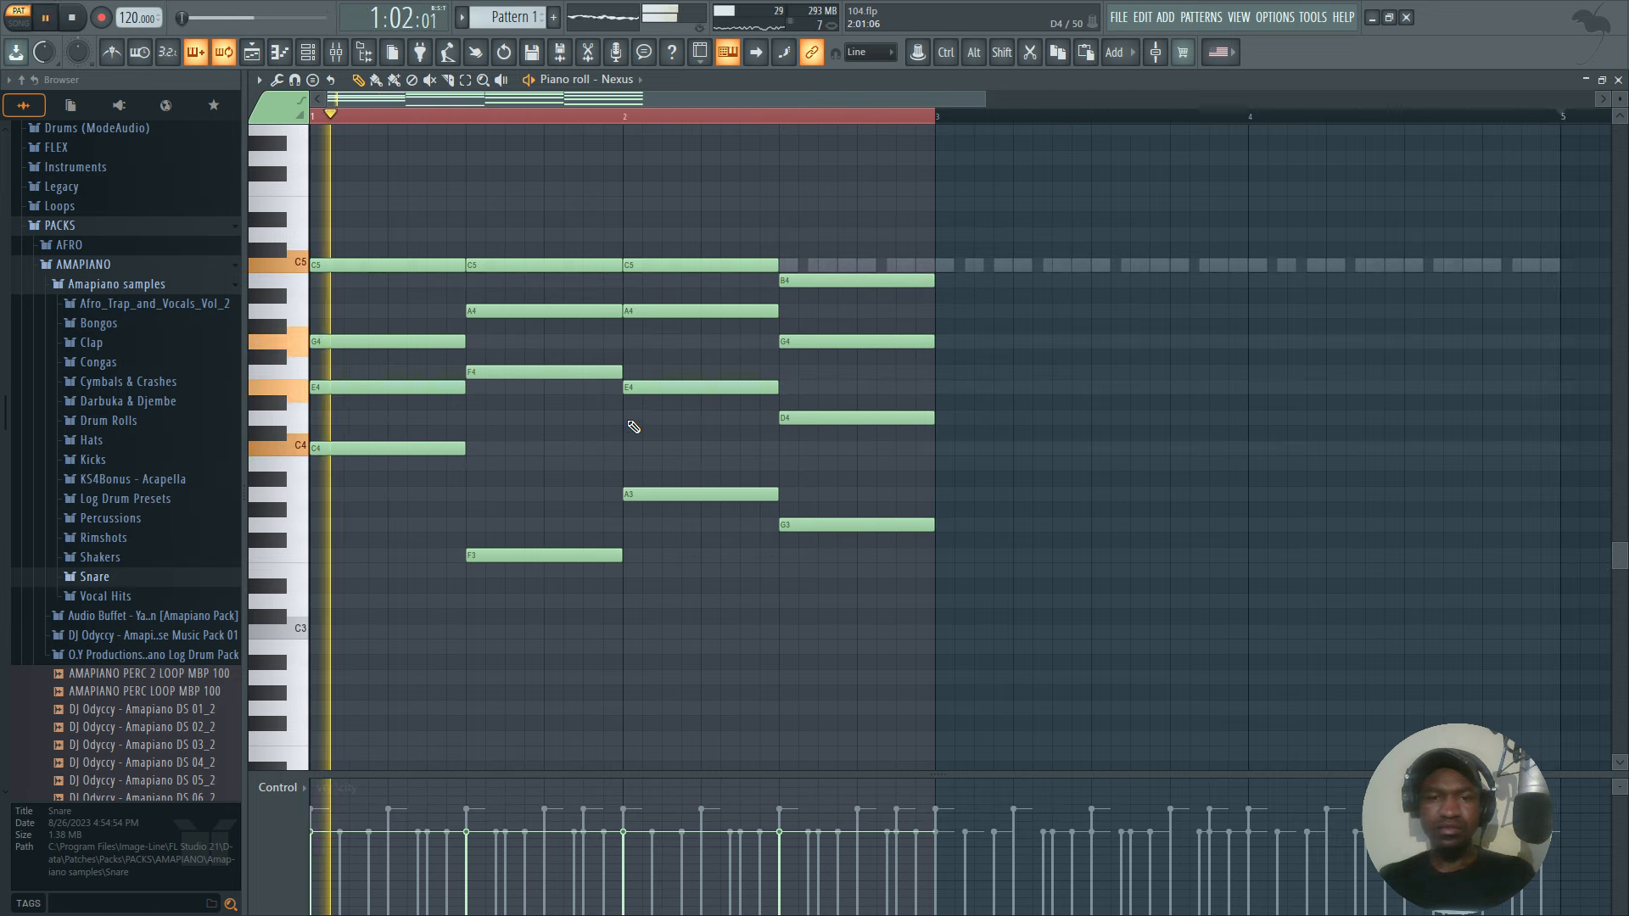
{"action": "key", "text": "space"}
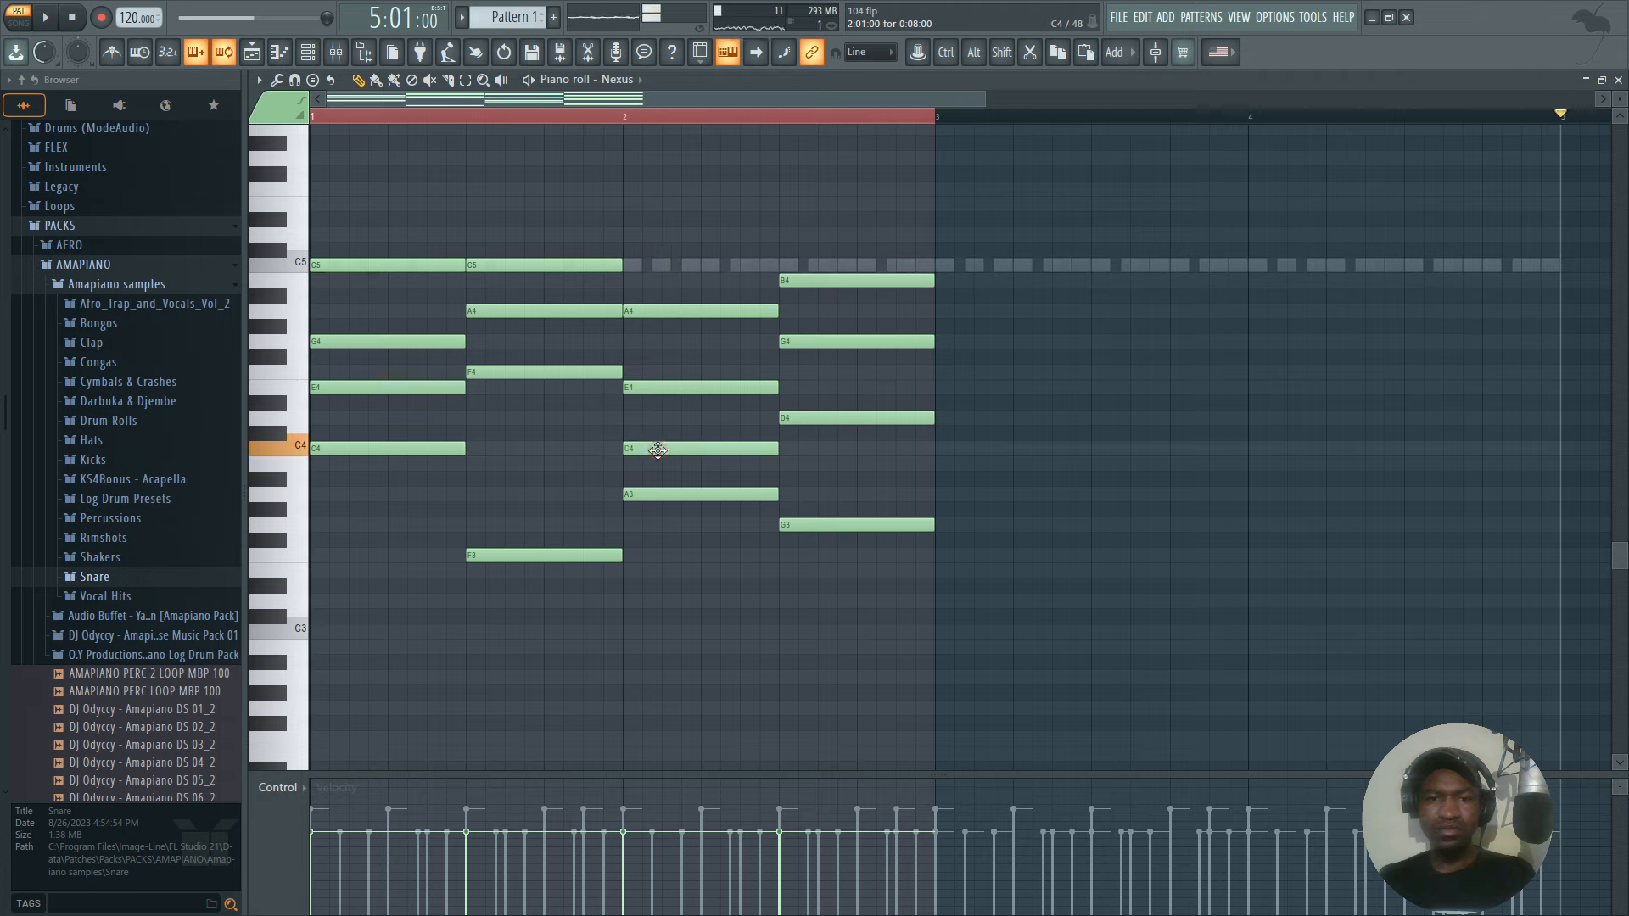
{"action": "key", "text": "space"}
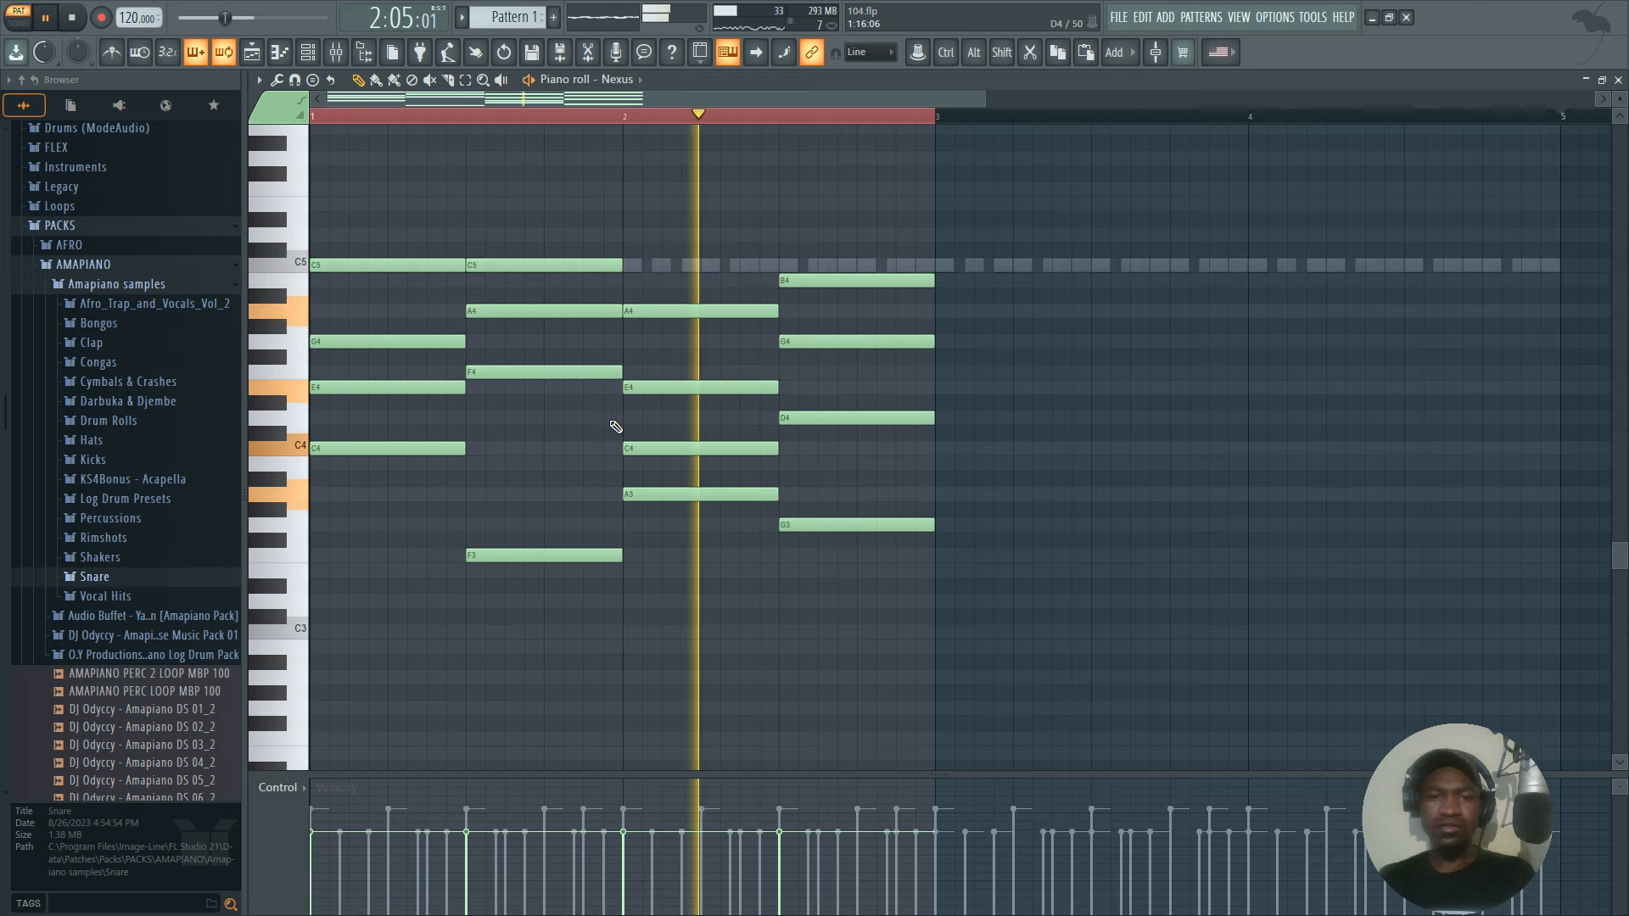
{"action": "key", "text": "space"}
{"action": "left_click_drag", "start_coordinate": [645, 449], "coordinate": [639, 247]}
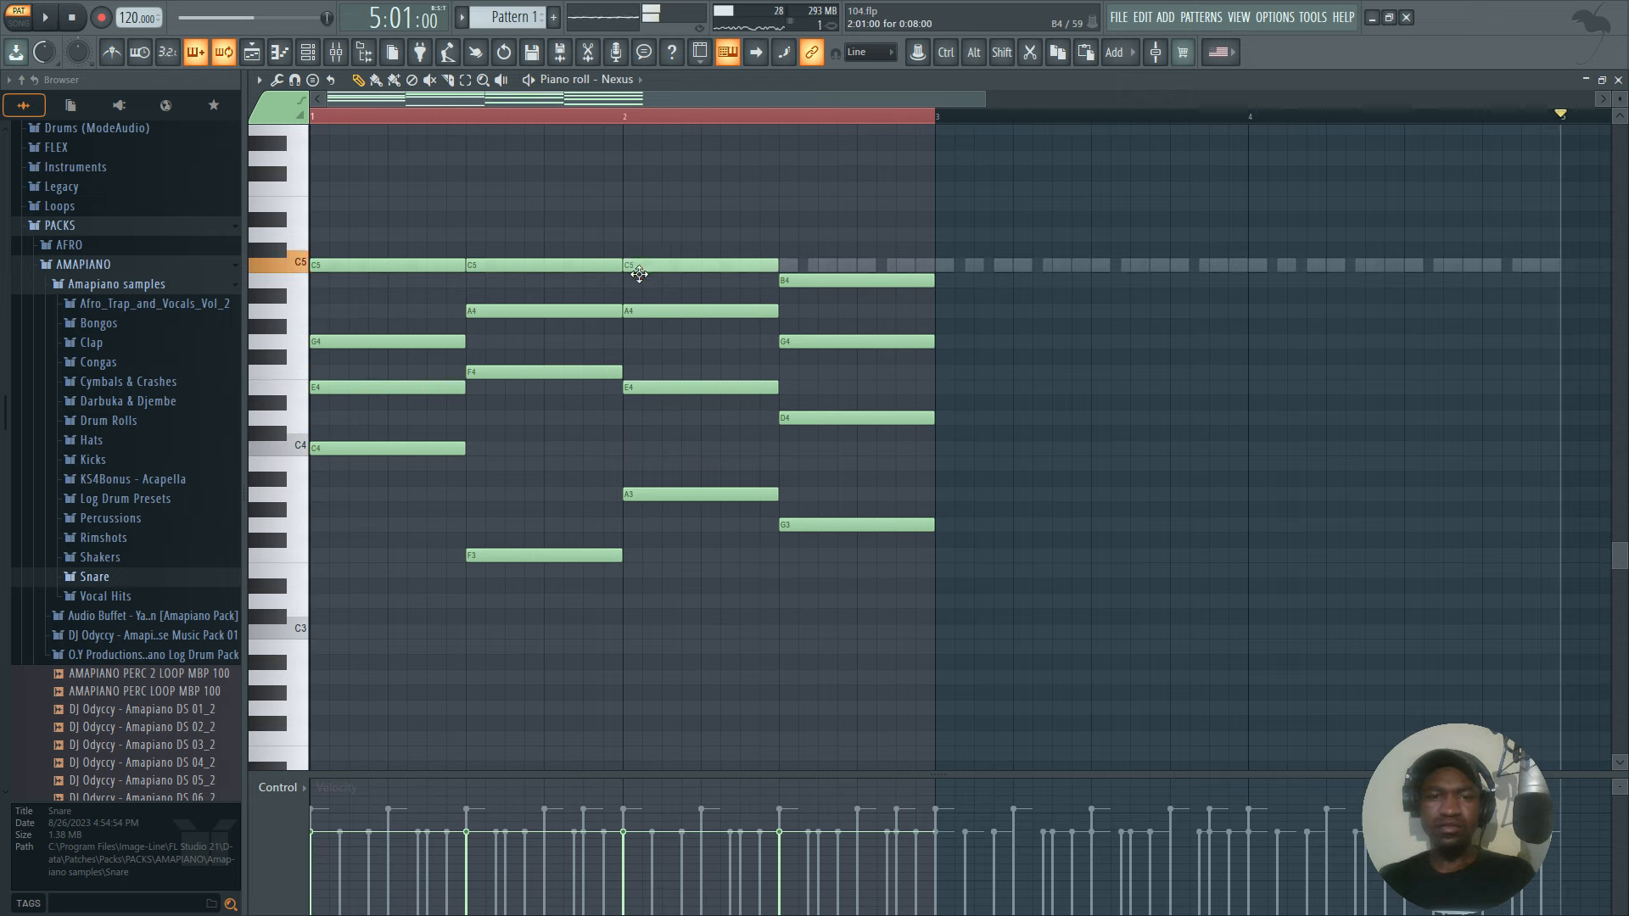
{"action": "key", "text": "space"}
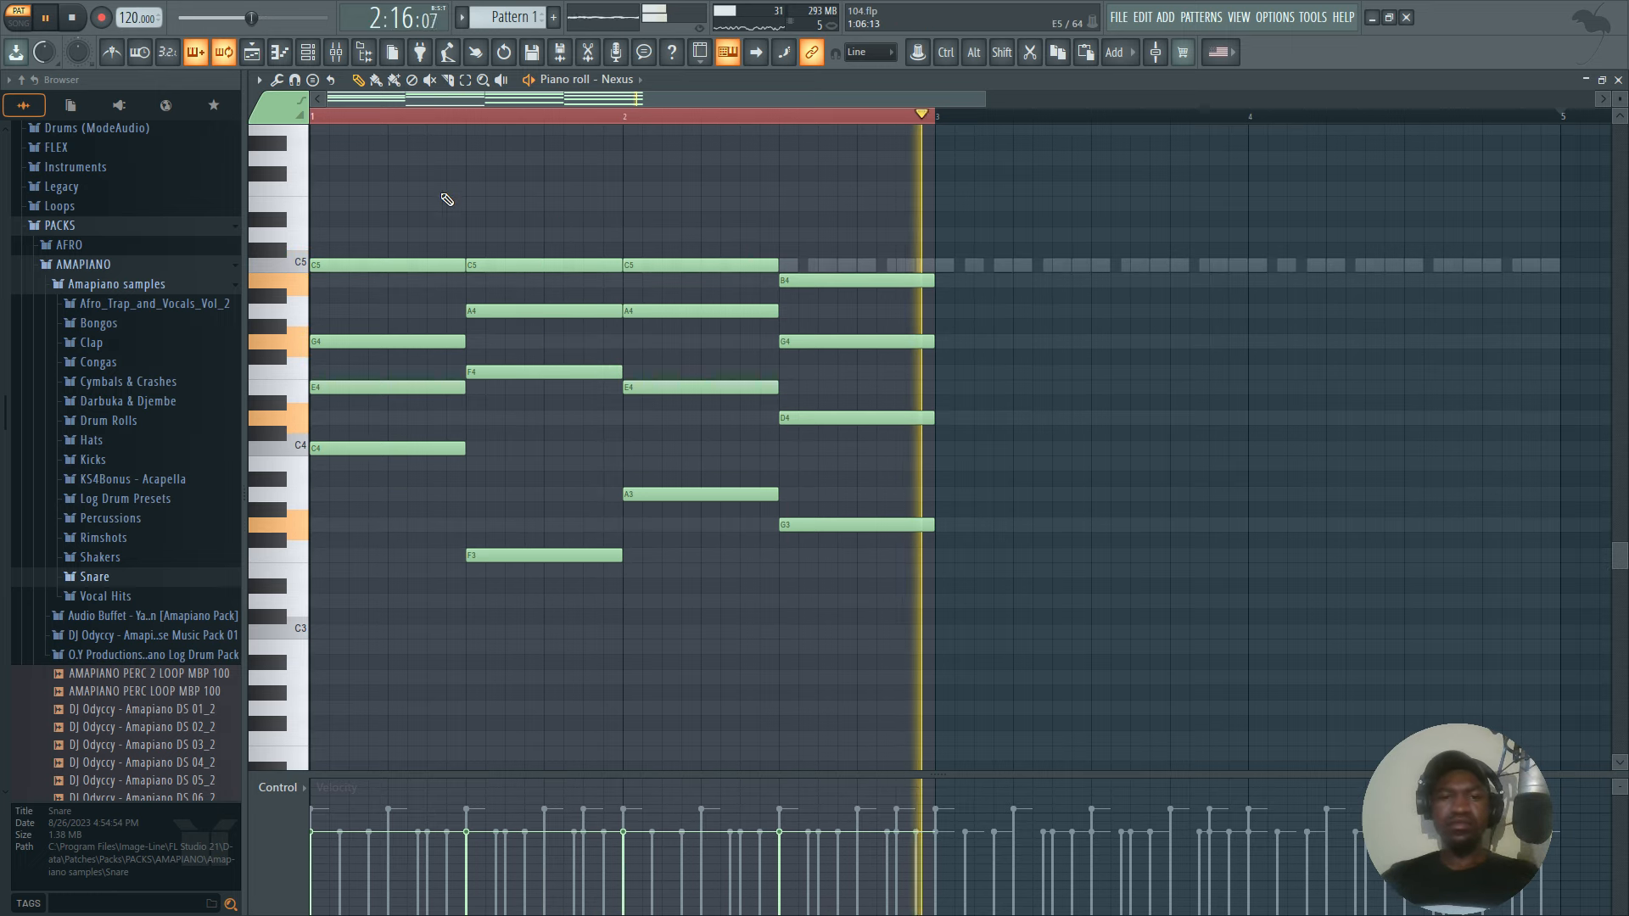
Lower the velocity of all Nexus chord notes with Scale Levels, fine-tuning the Multiply amount during playback.
{"action": "key", "text": "ctrl+a"}
{"action": "key", "text": "space"}
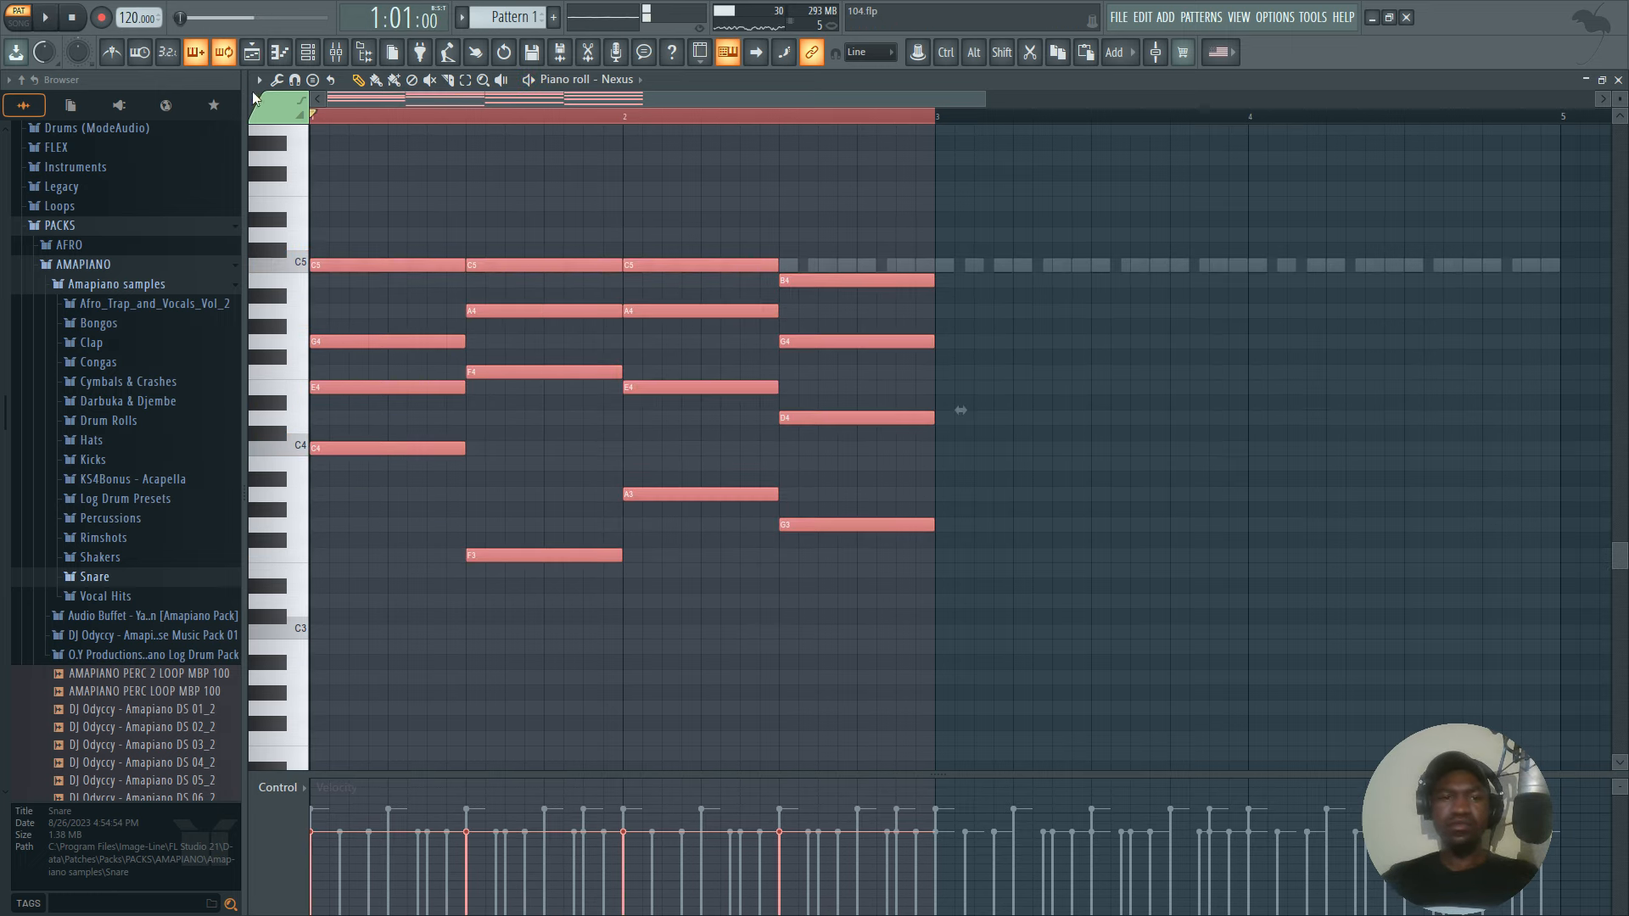
{"action": "left_click", "coordinate": [277, 80]}
{"action": "left_click", "coordinate": [327, 392]}
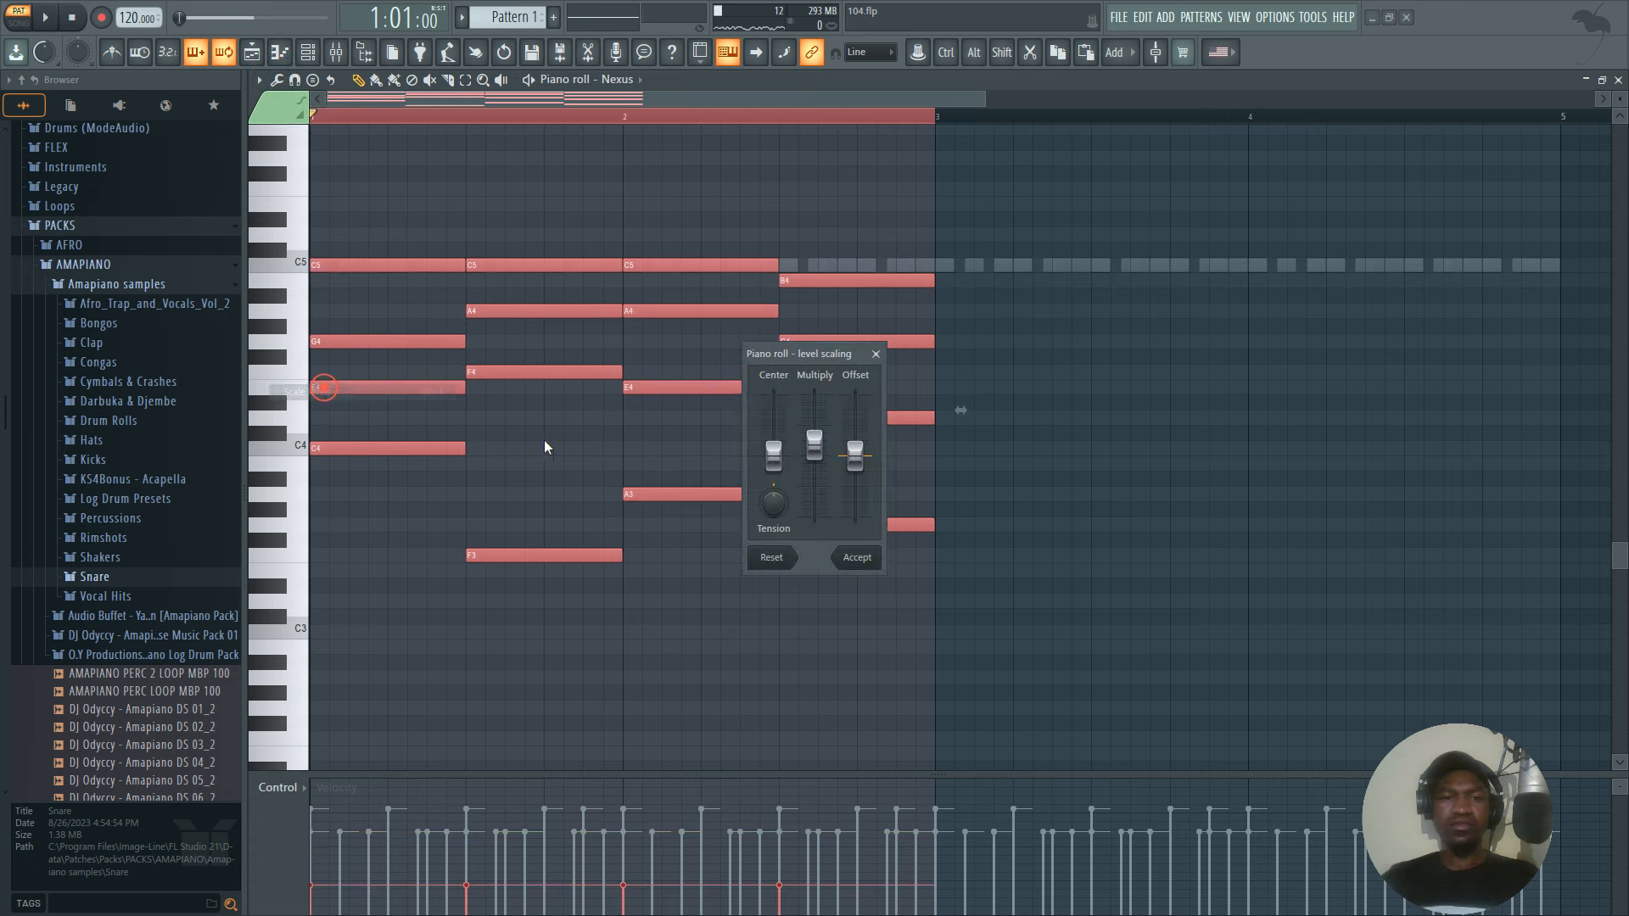
{"action": "key", "text": "space"}
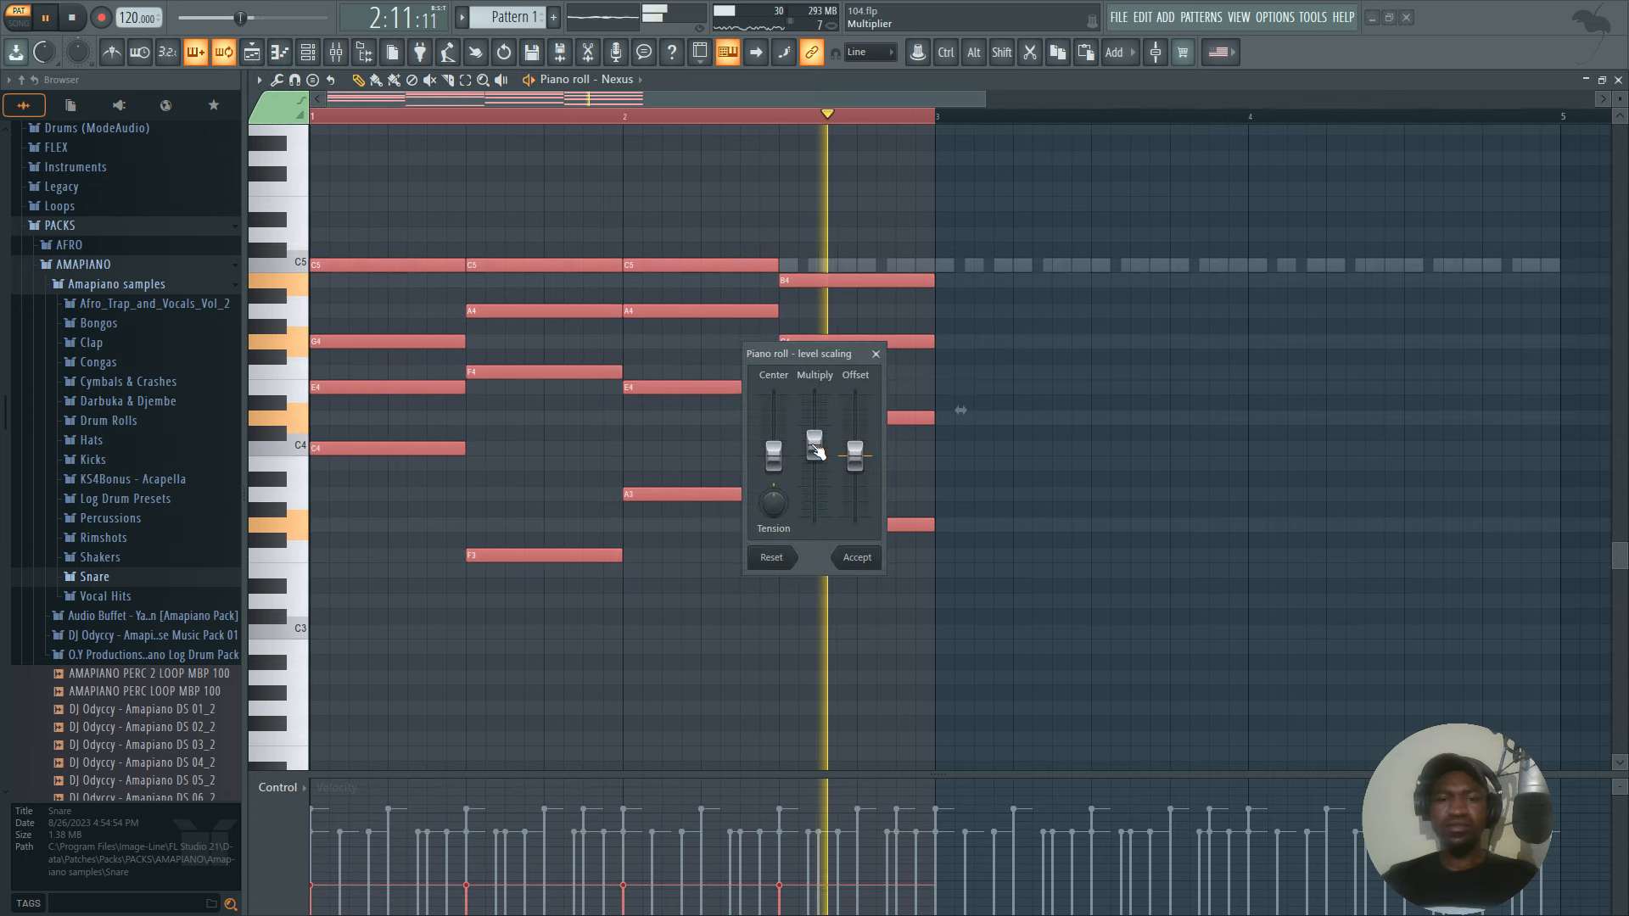
{"action": "left_click_drag", "start_coordinate": [815, 449], "coordinate": [814, 441]}
{"action": "left_click", "coordinate": [857, 558]}
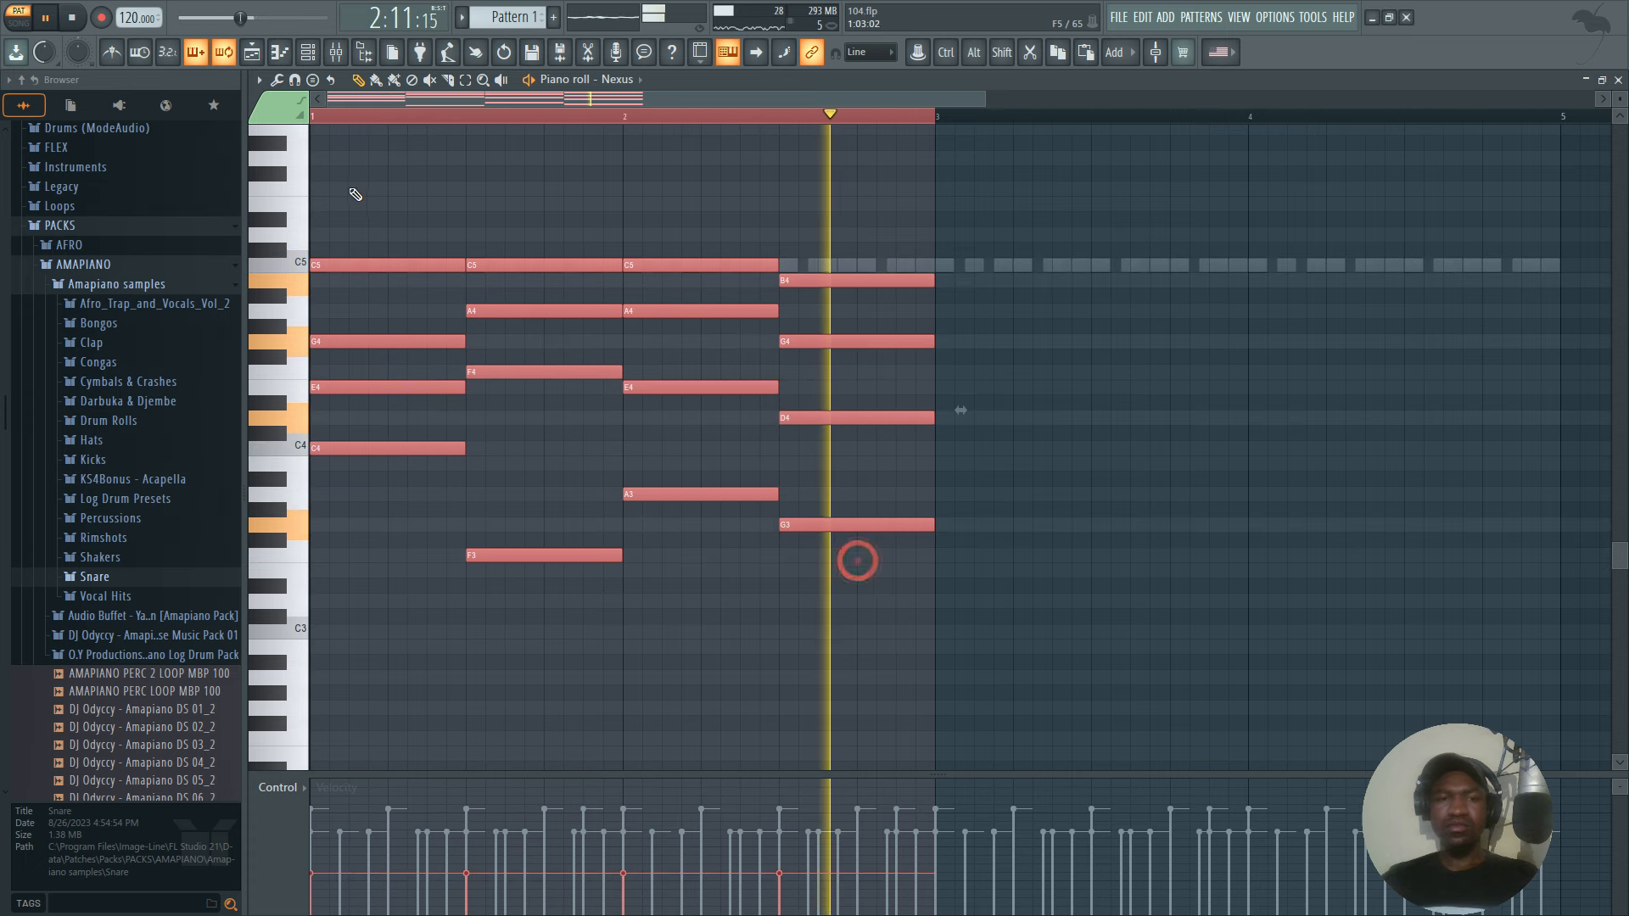
Apply Strum with its default settings to all the selected chord notes and replay the progression.
{"action": "key", "text": "space"}
{"action": "left_click", "coordinate": [278, 80]}
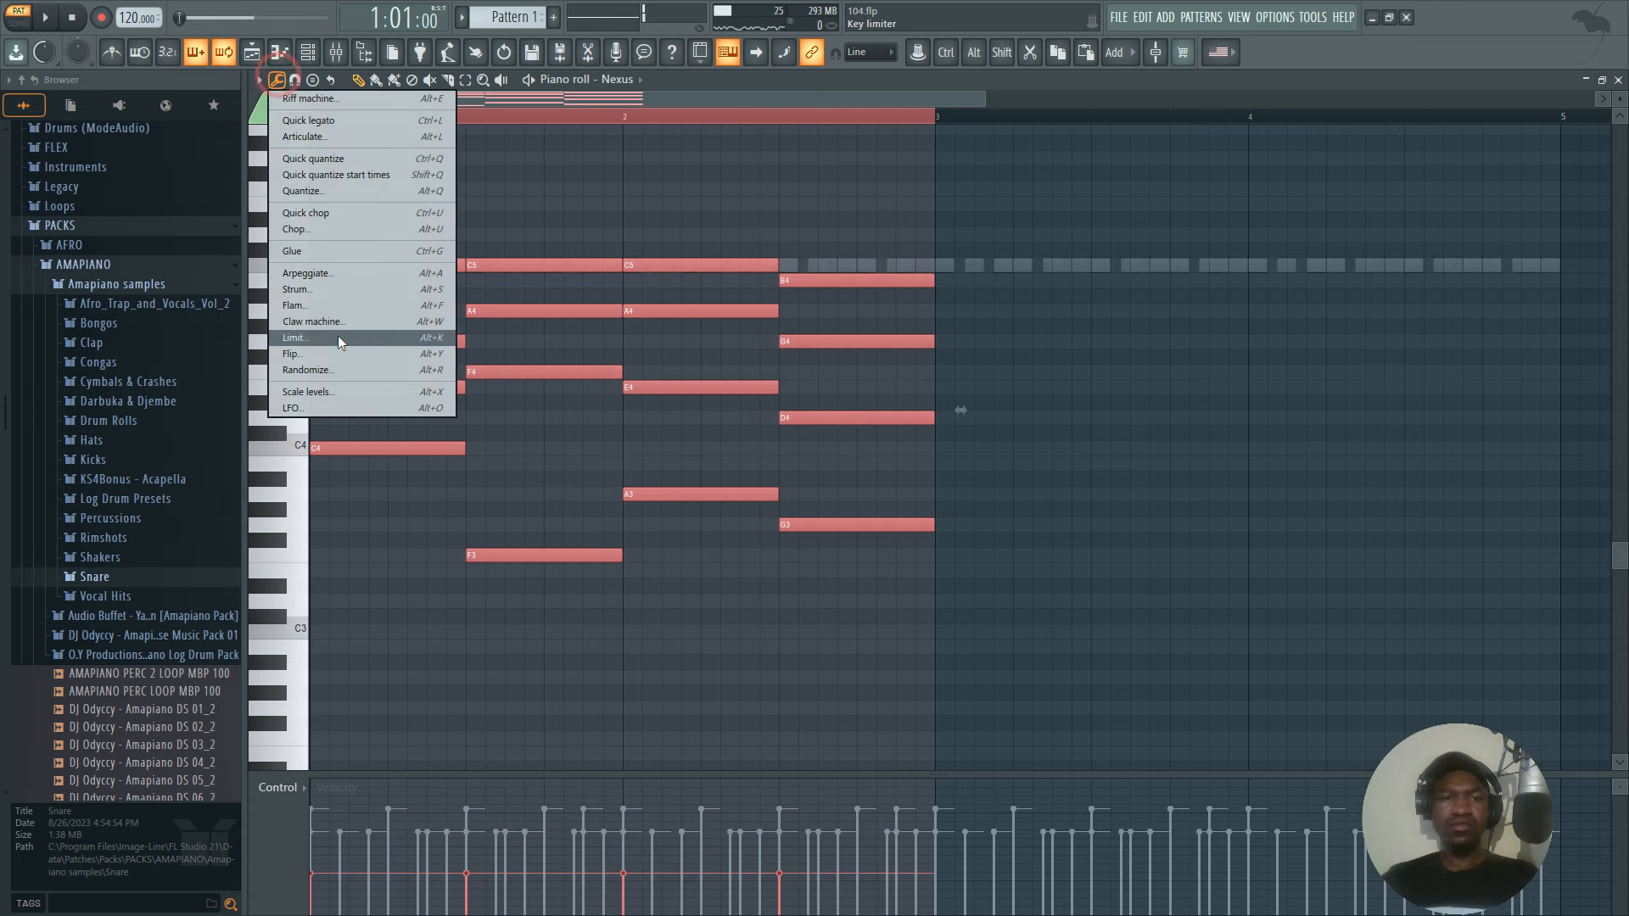
{"action": "left_click", "coordinate": [297, 289]}
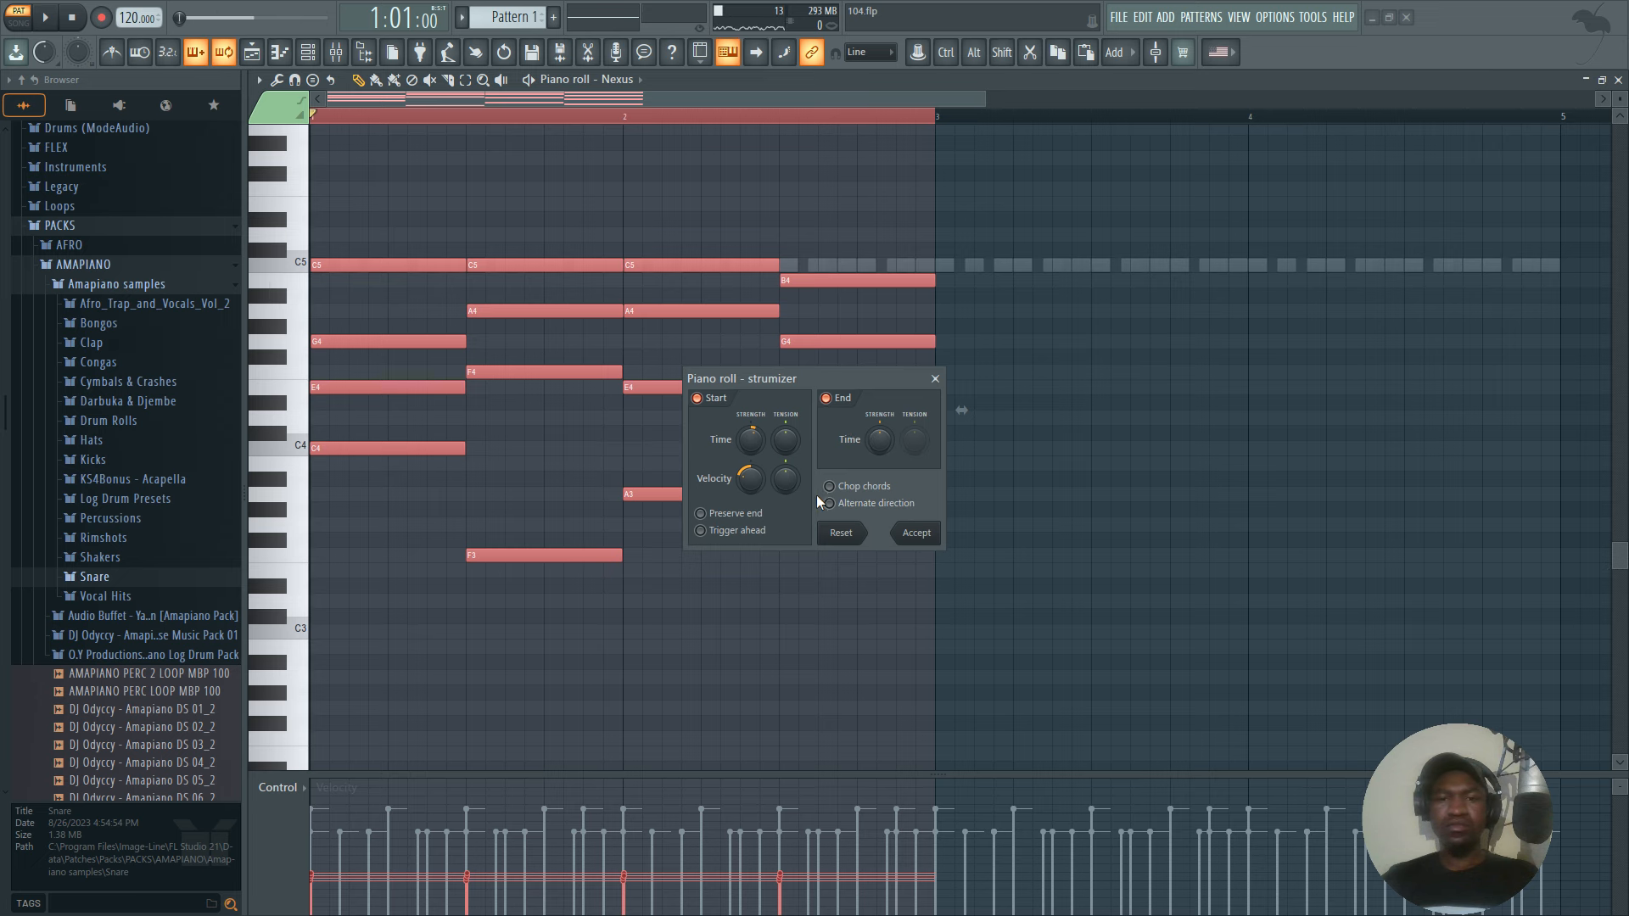
{"action": "left_click", "coordinate": [917, 533]}
{"action": "key", "text": "space"}
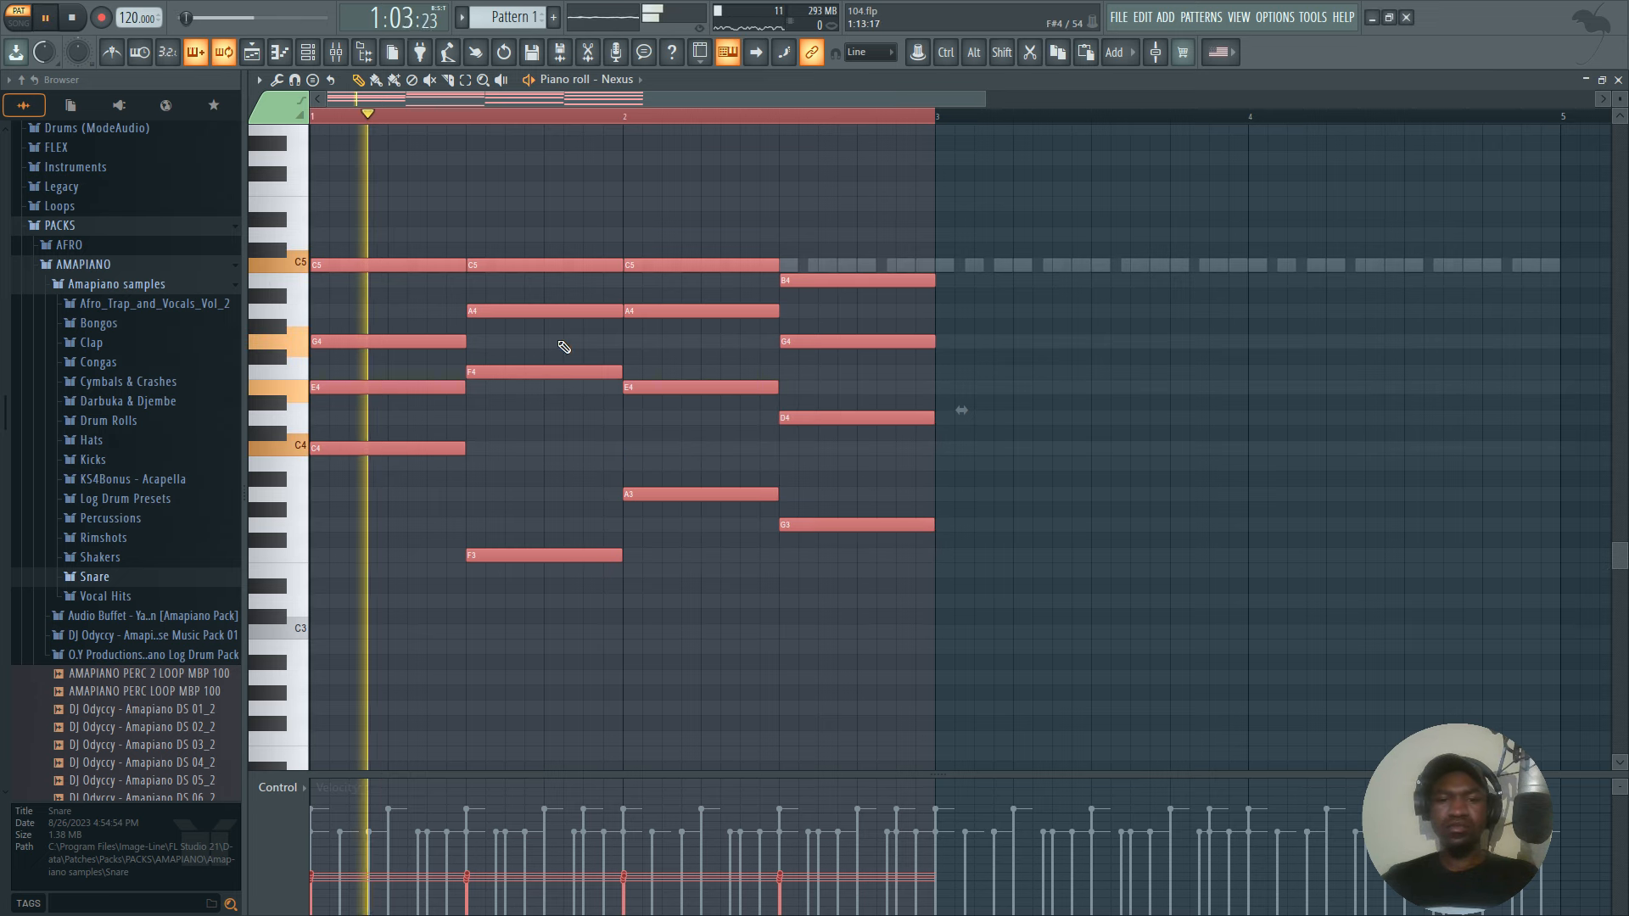
Add a Fruity DX10 instrument to the channel rack and load its FM Sub preset.
{"action": "left_click", "coordinate": [336, 52]}
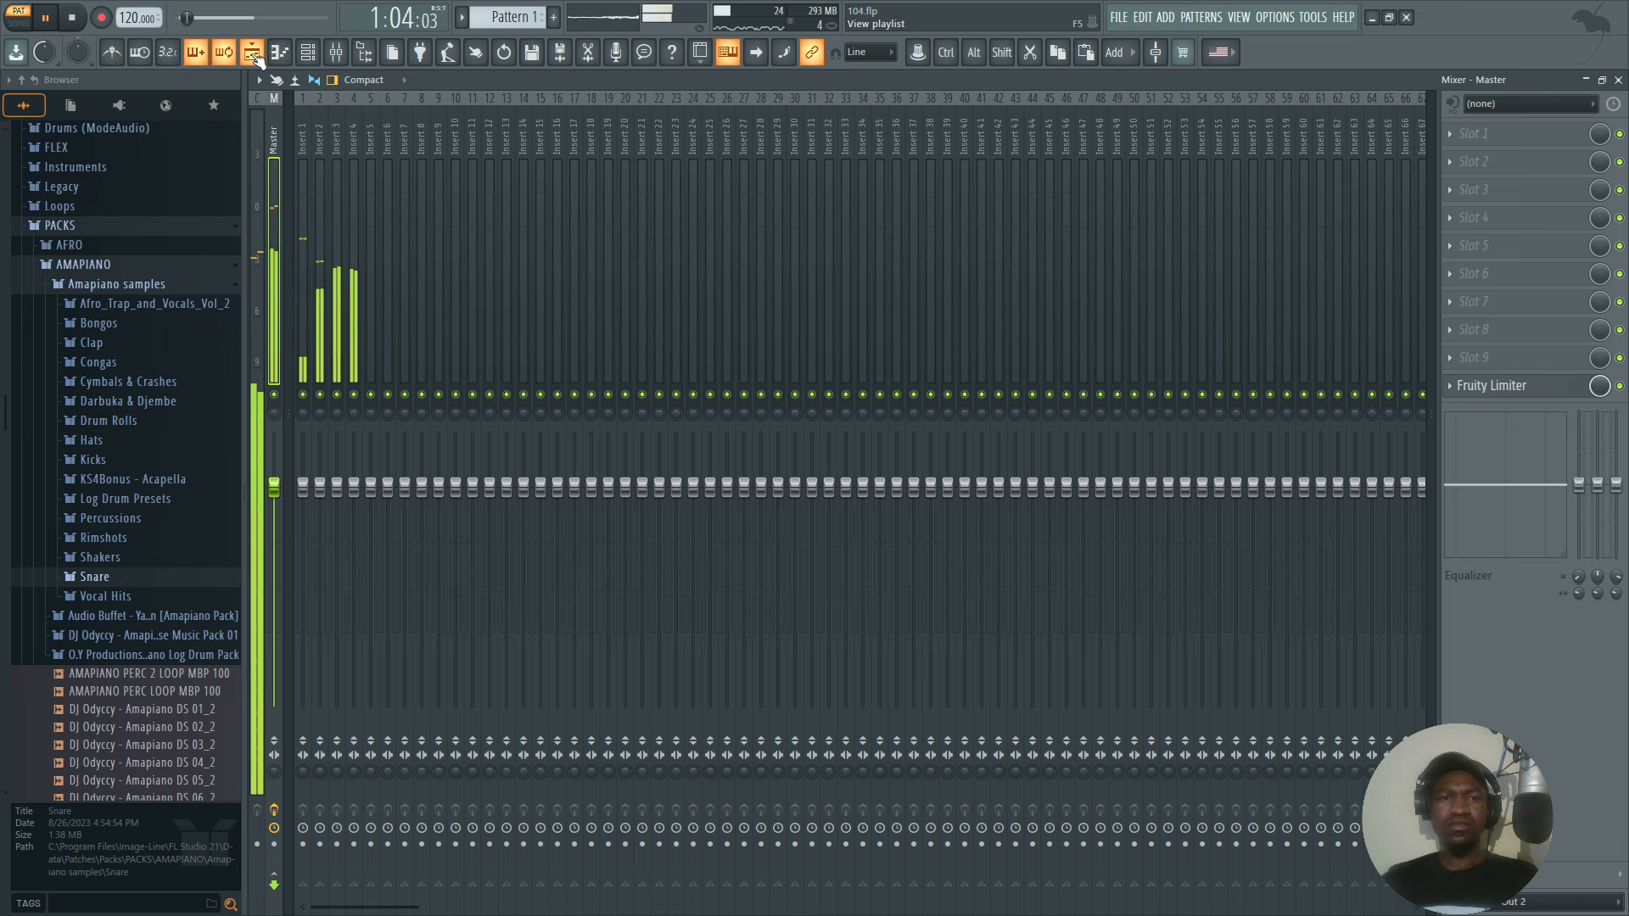
{"action": "left_click", "coordinate": [251, 52]}
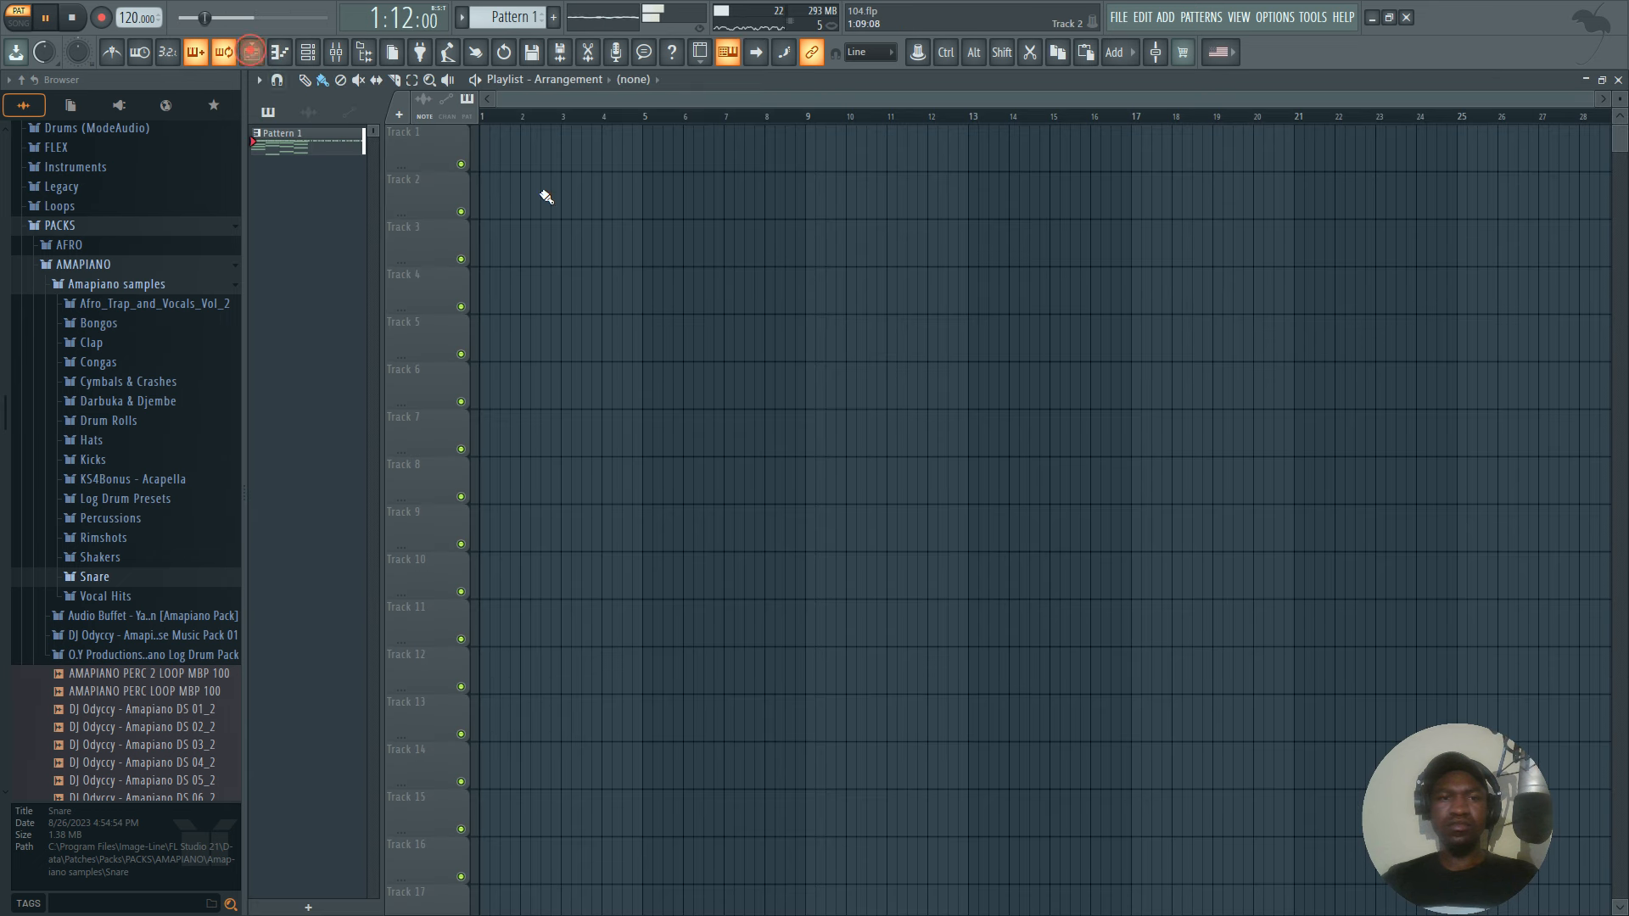
{"action": "left_click", "coordinate": [343, 52]}
{"action": "left_click", "coordinate": [308, 52]}
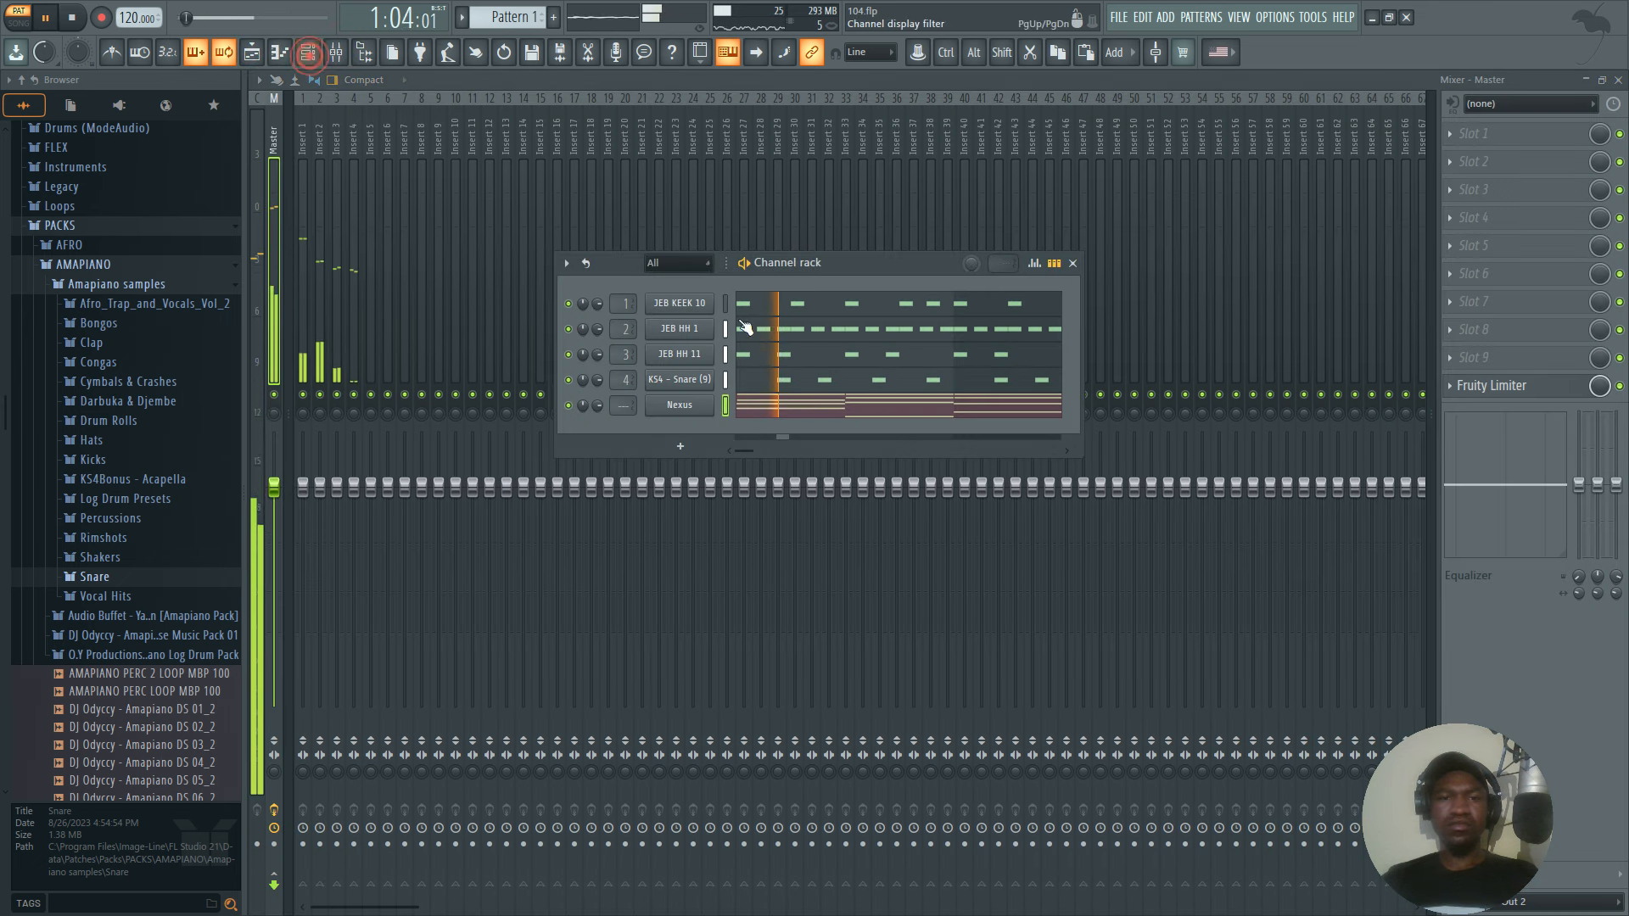
{"action": "left_click", "coordinate": [683, 439]}
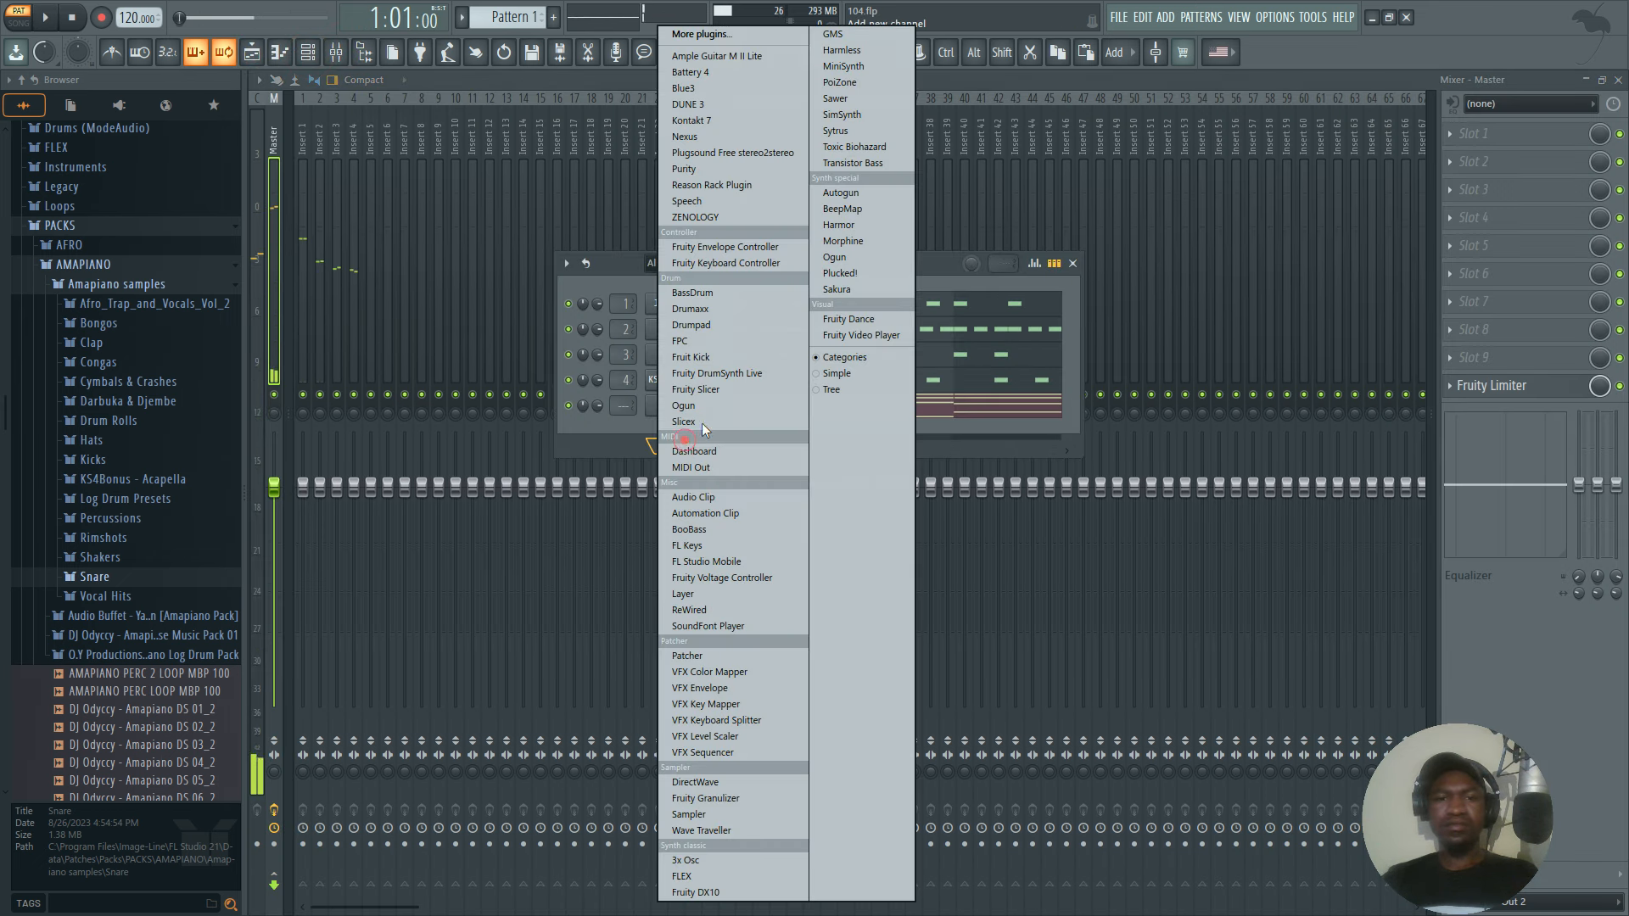
{"action": "left_click", "coordinate": [708, 892]}
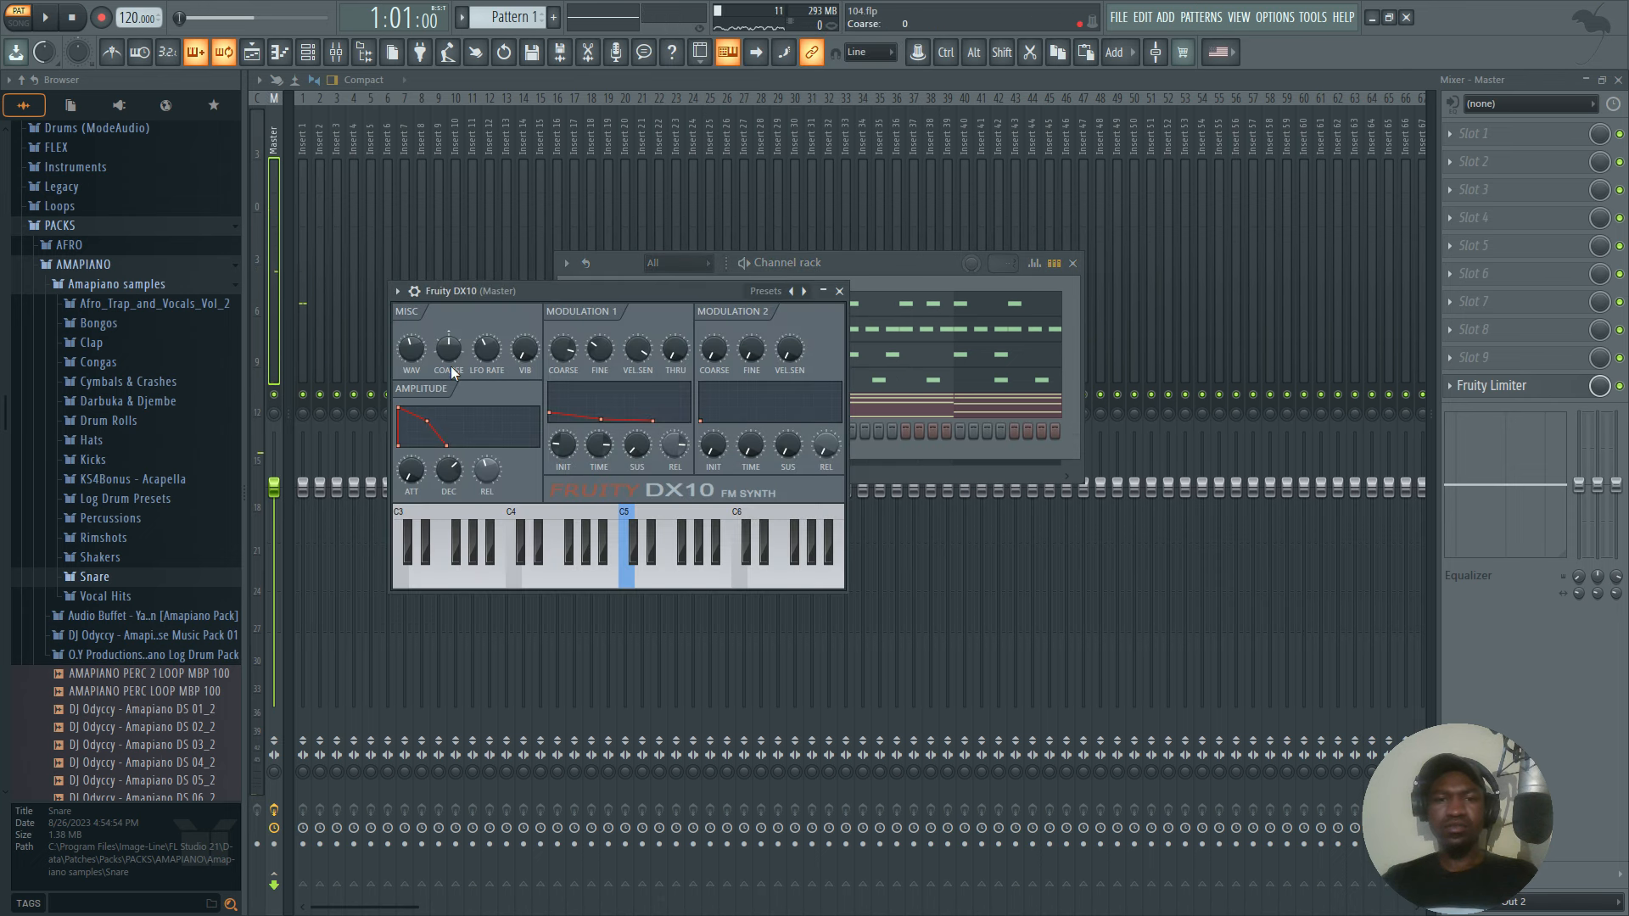
{"action": "left_click", "coordinate": [793, 292]}
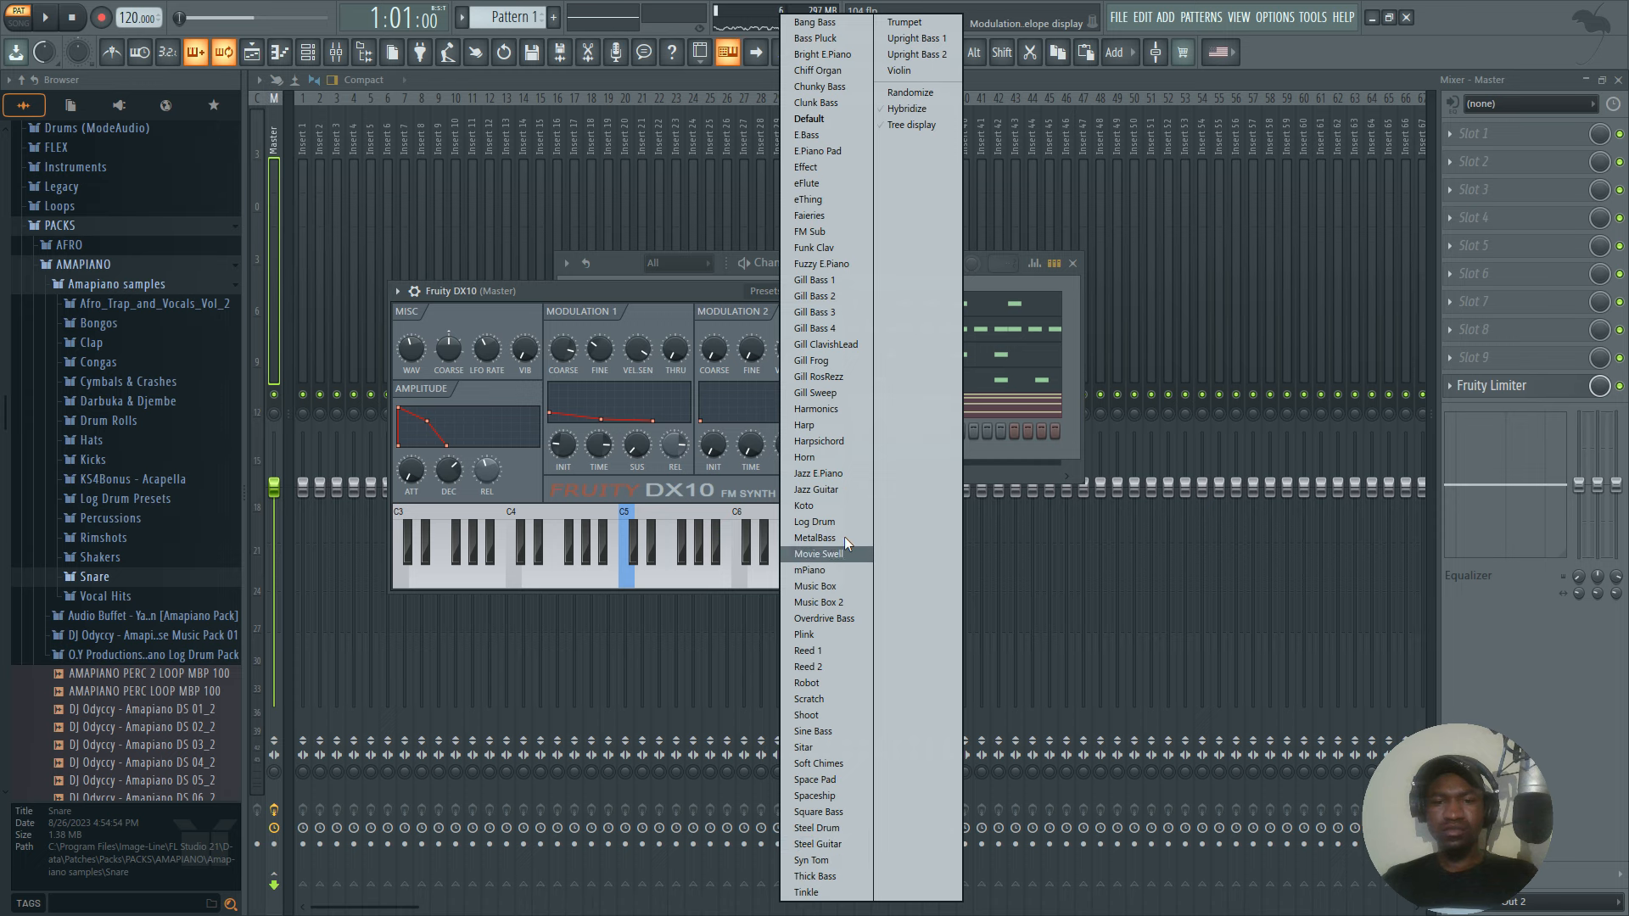
{"action": "left_click", "coordinate": [831, 234]}
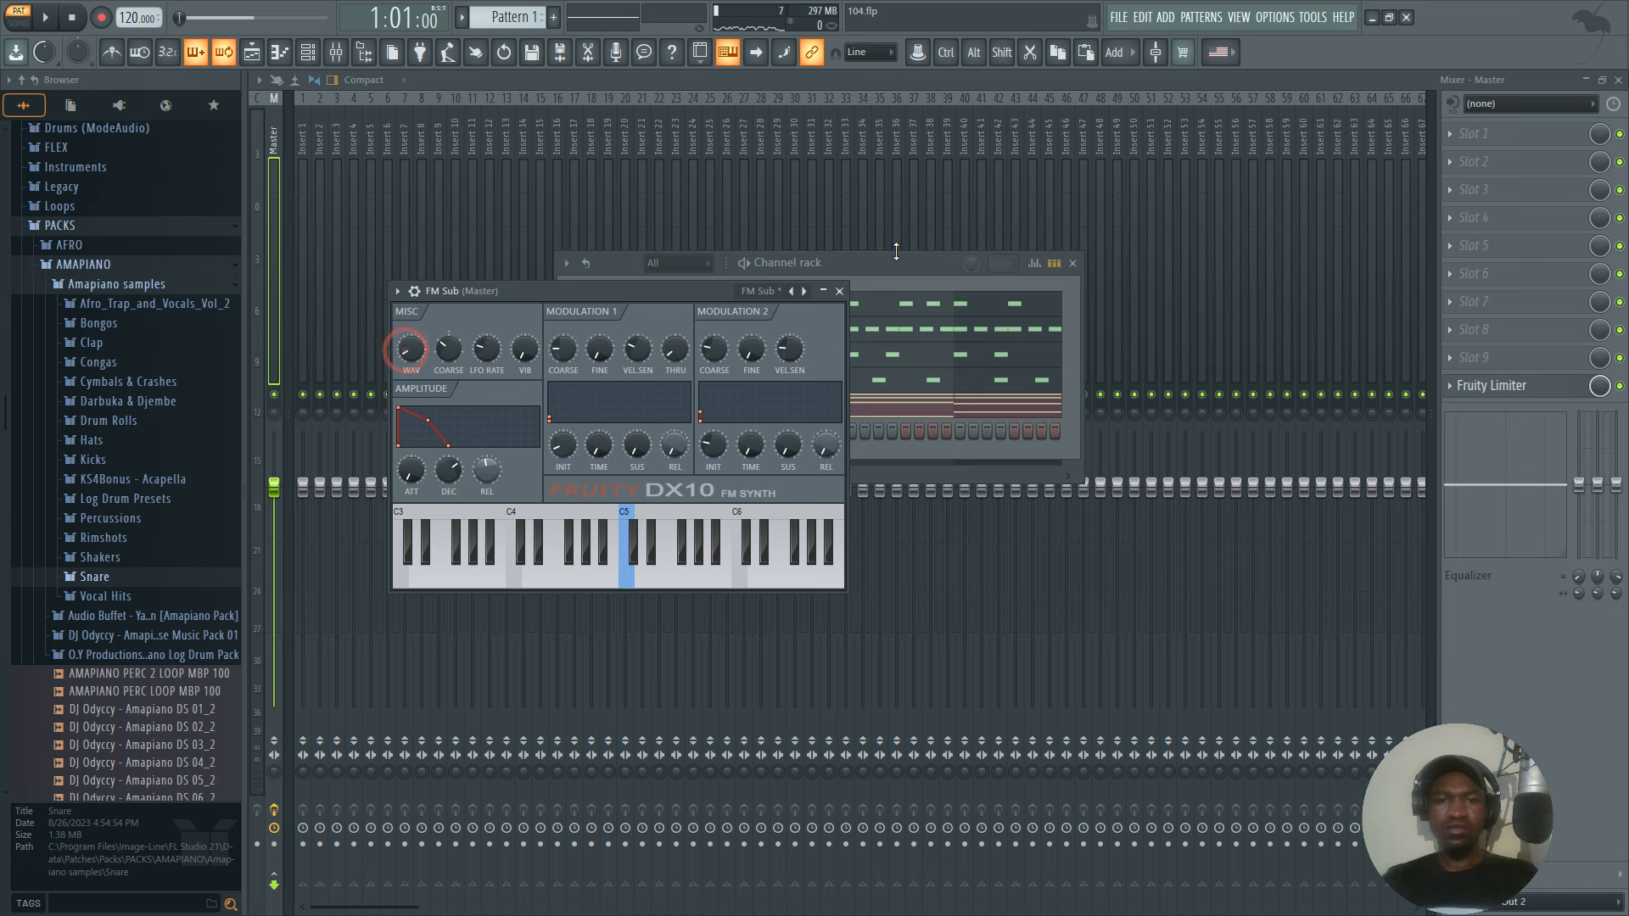
{"action": "left_click", "coordinate": [839, 291]}
Place short FM Sub bass notes on the chord roots: C4, F3, A3 repeated half a chord further on, and G3.
{"action": "right_click", "coordinate": [671, 431]}
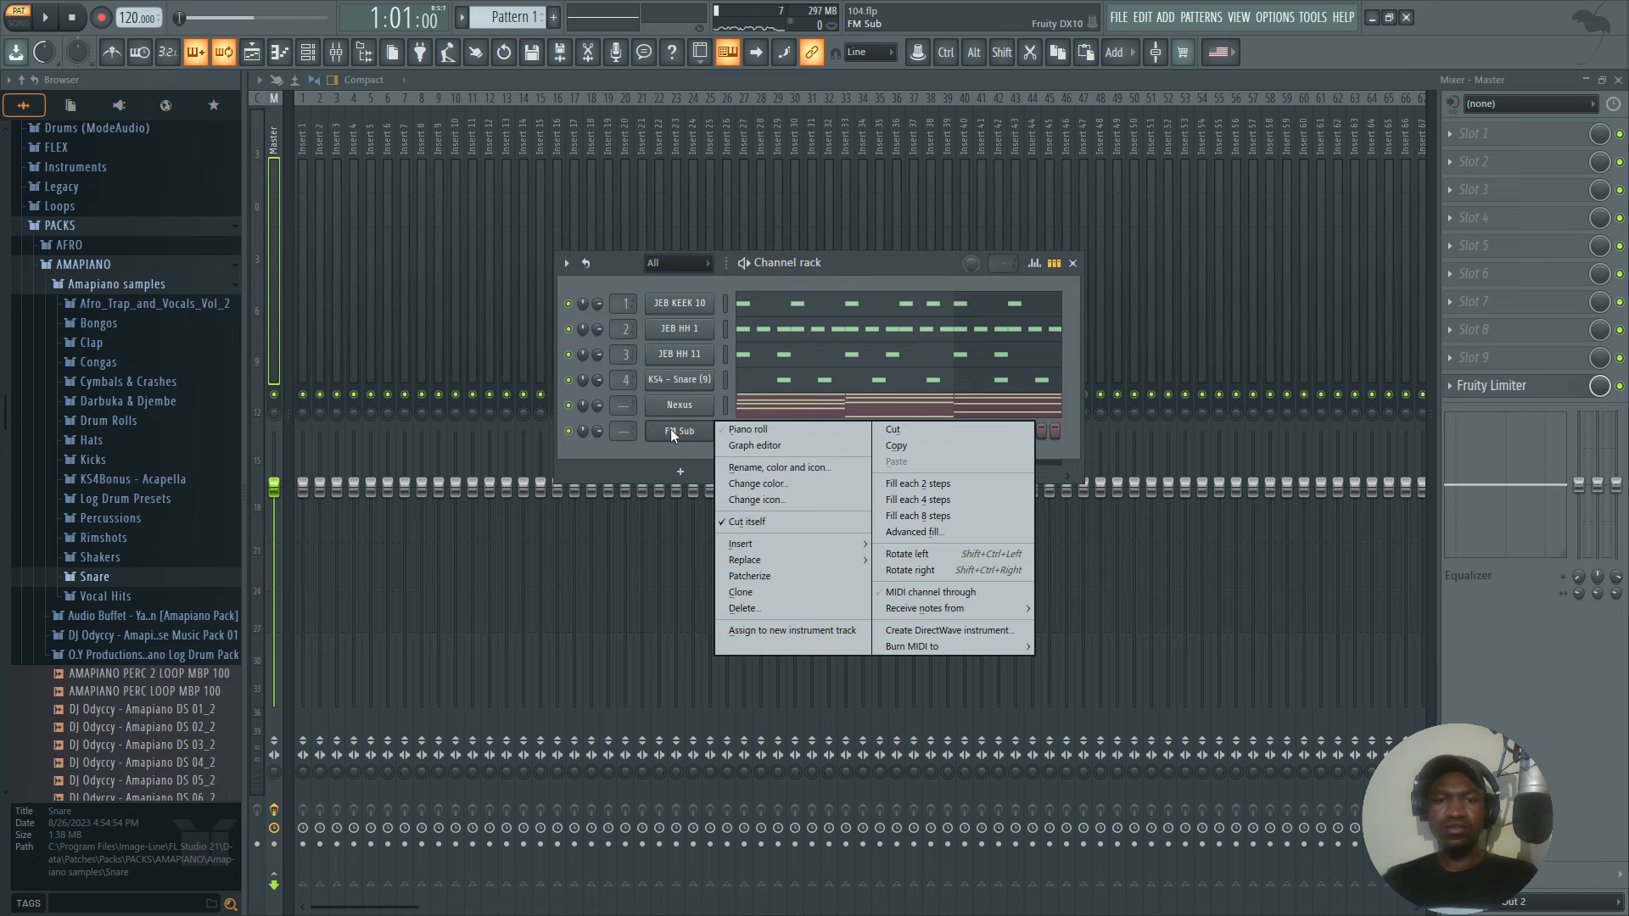
{"action": "left_click", "coordinate": [731, 430]}
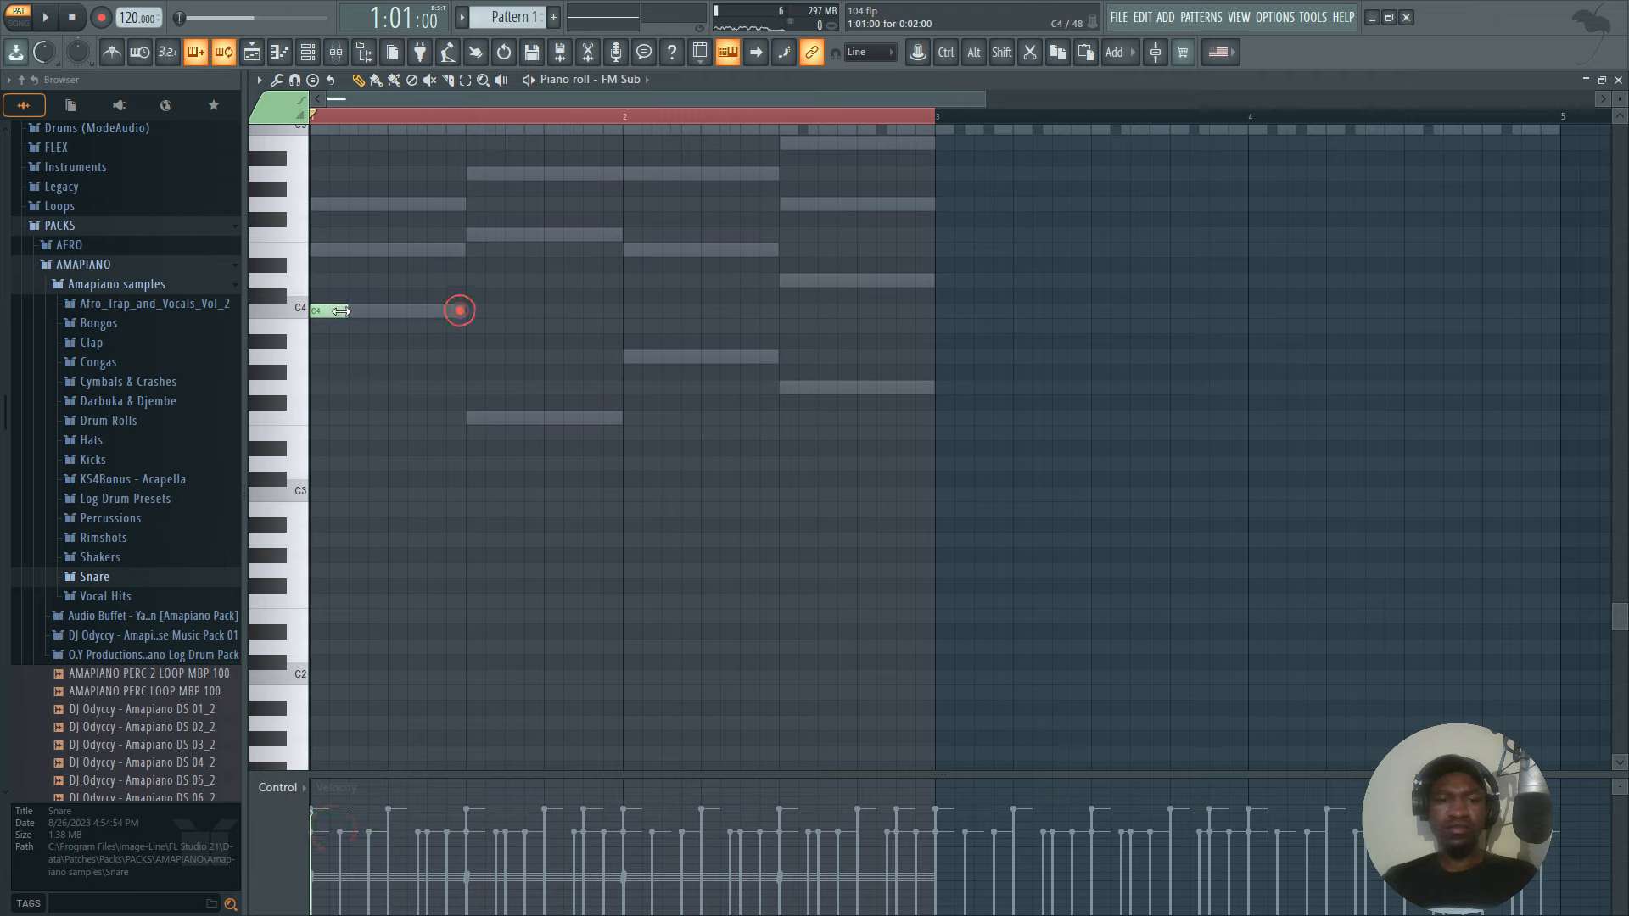
{"action": "key", "text": "space"}
{"action": "left_click", "coordinate": [471, 418]}
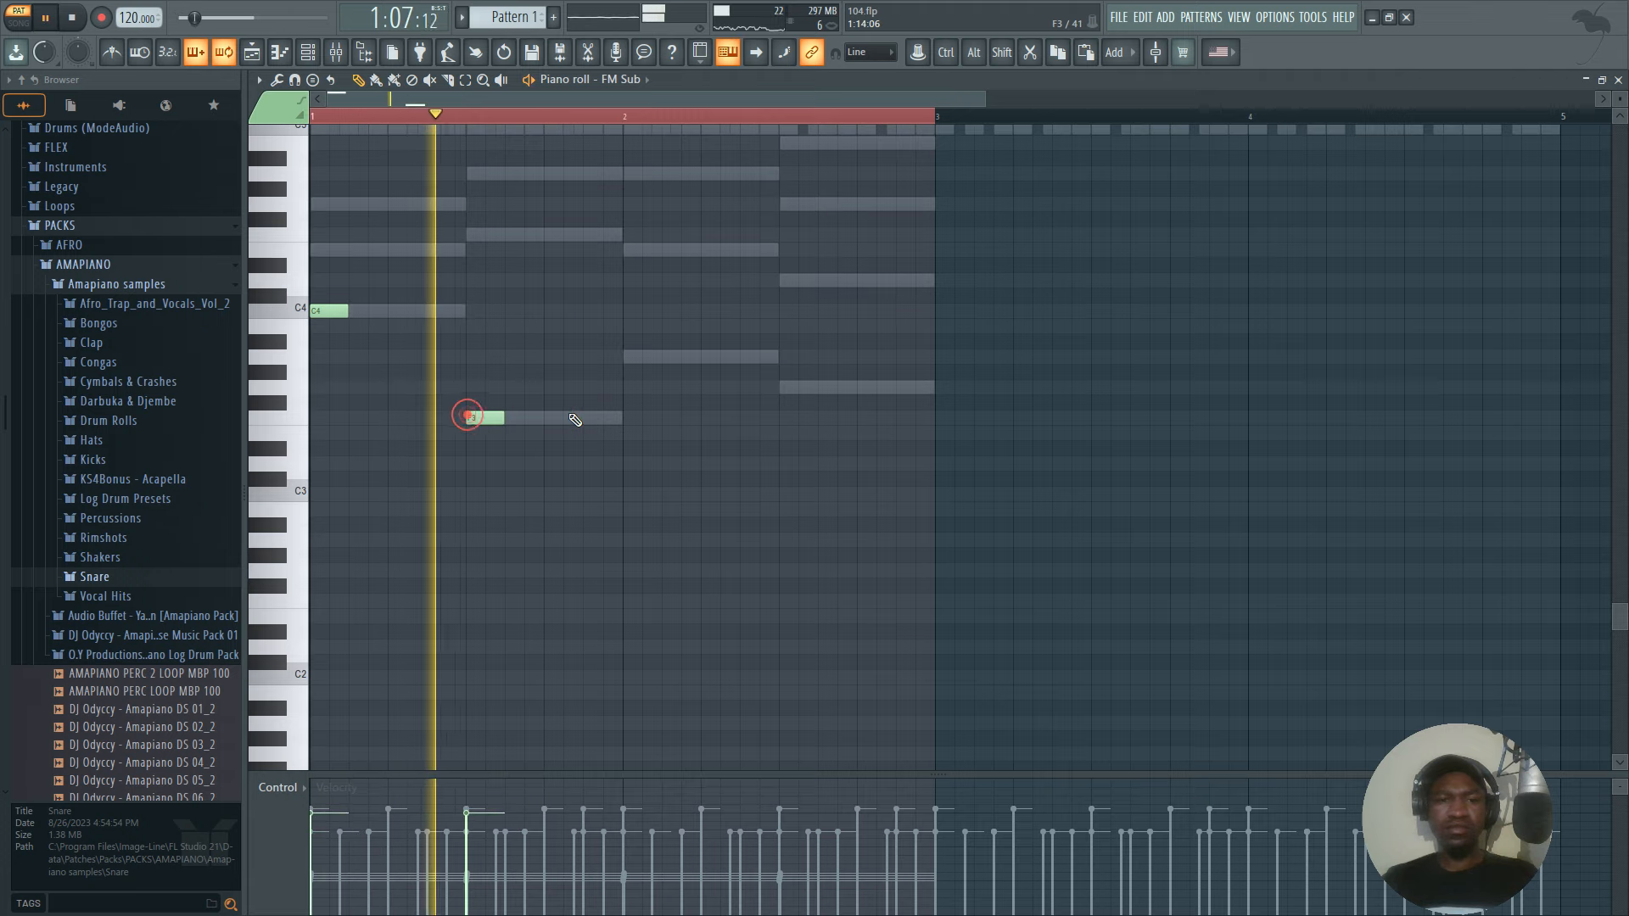
{"action": "left_click", "coordinate": [626, 357]}
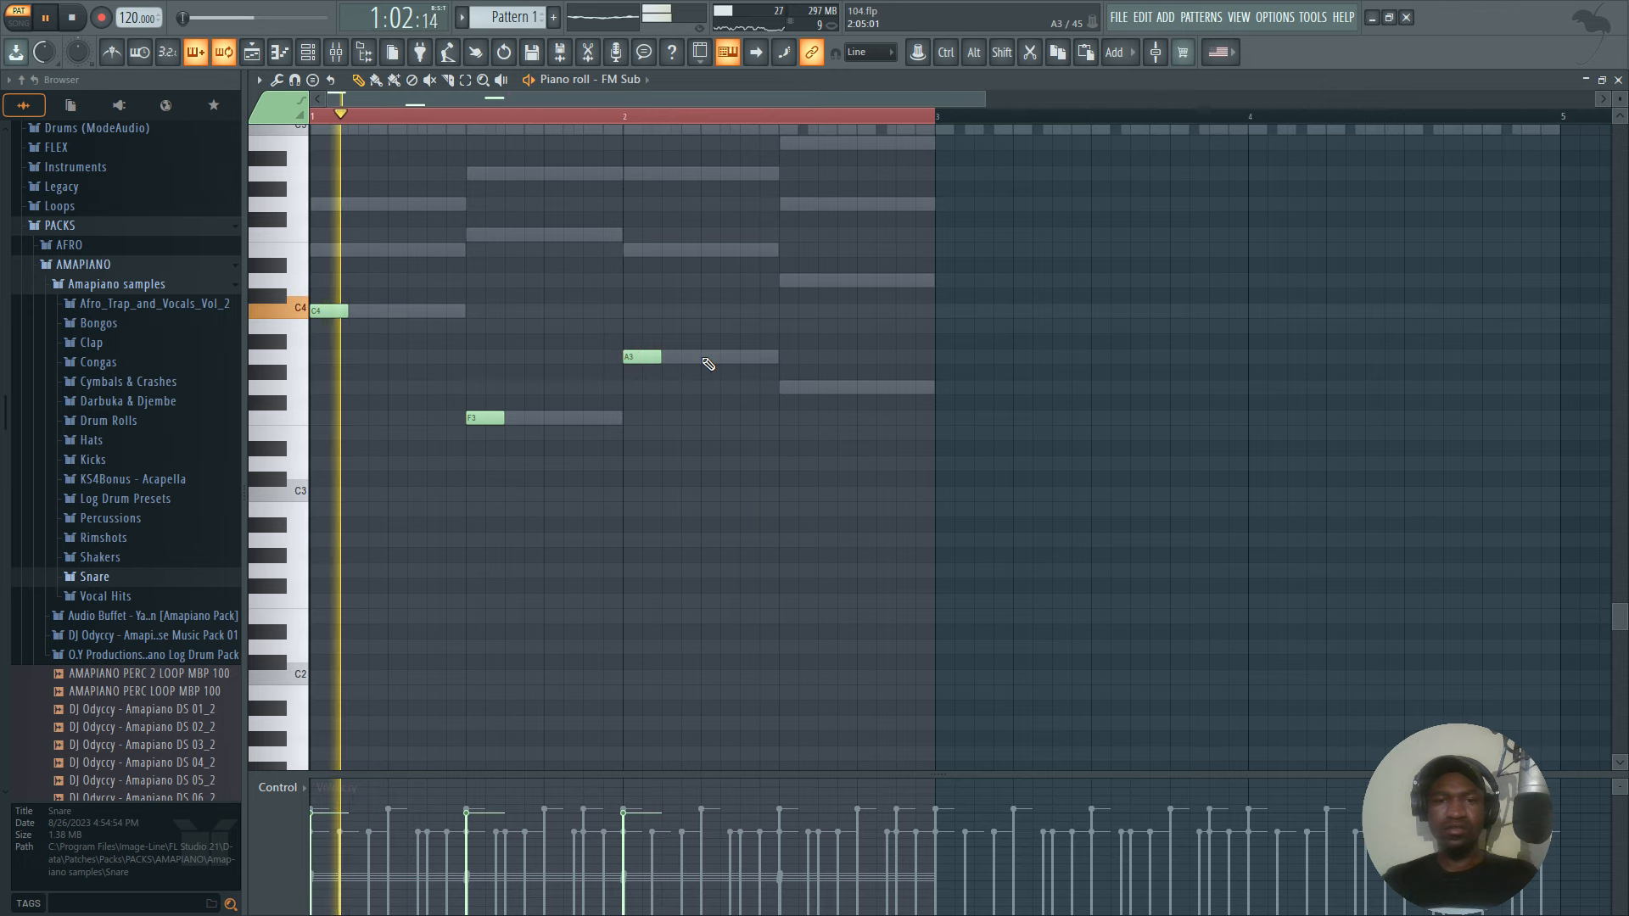
{"action": "left_click", "coordinate": [708, 358]}
{"action": "left_click", "coordinate": [781, 388]}
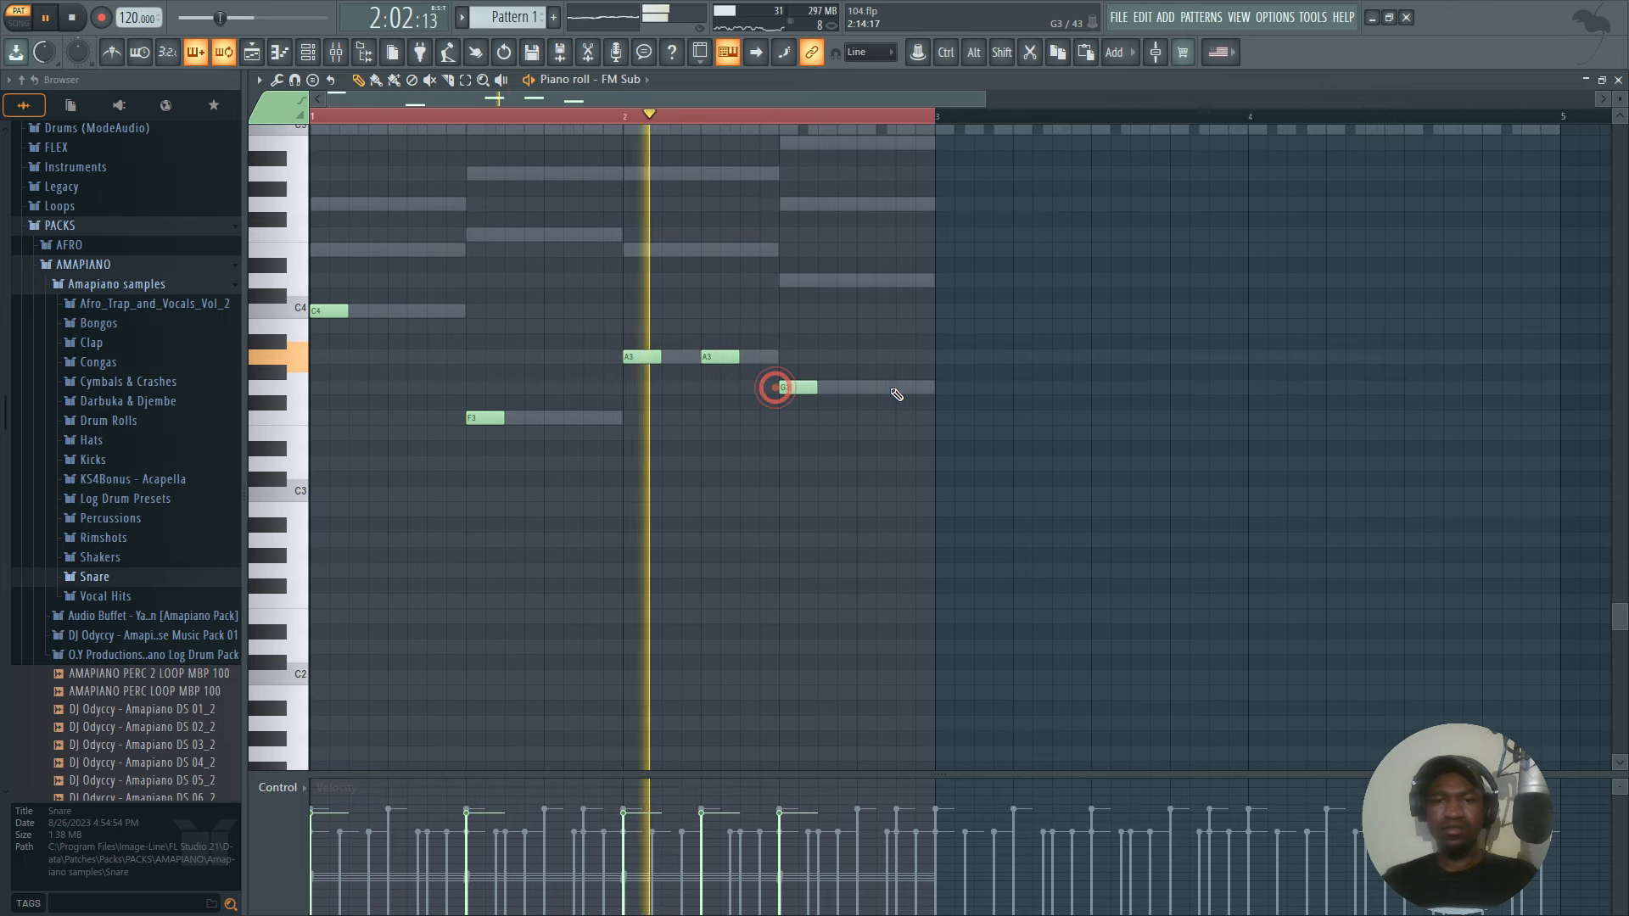
Add a short C5 note at the end of each of the four chords and duplicate the whole bass line into bars three and four.
{"action": "scroll", "coordinate": [892, 407], "scroll_direction": "up", "scroll_amount": 4}
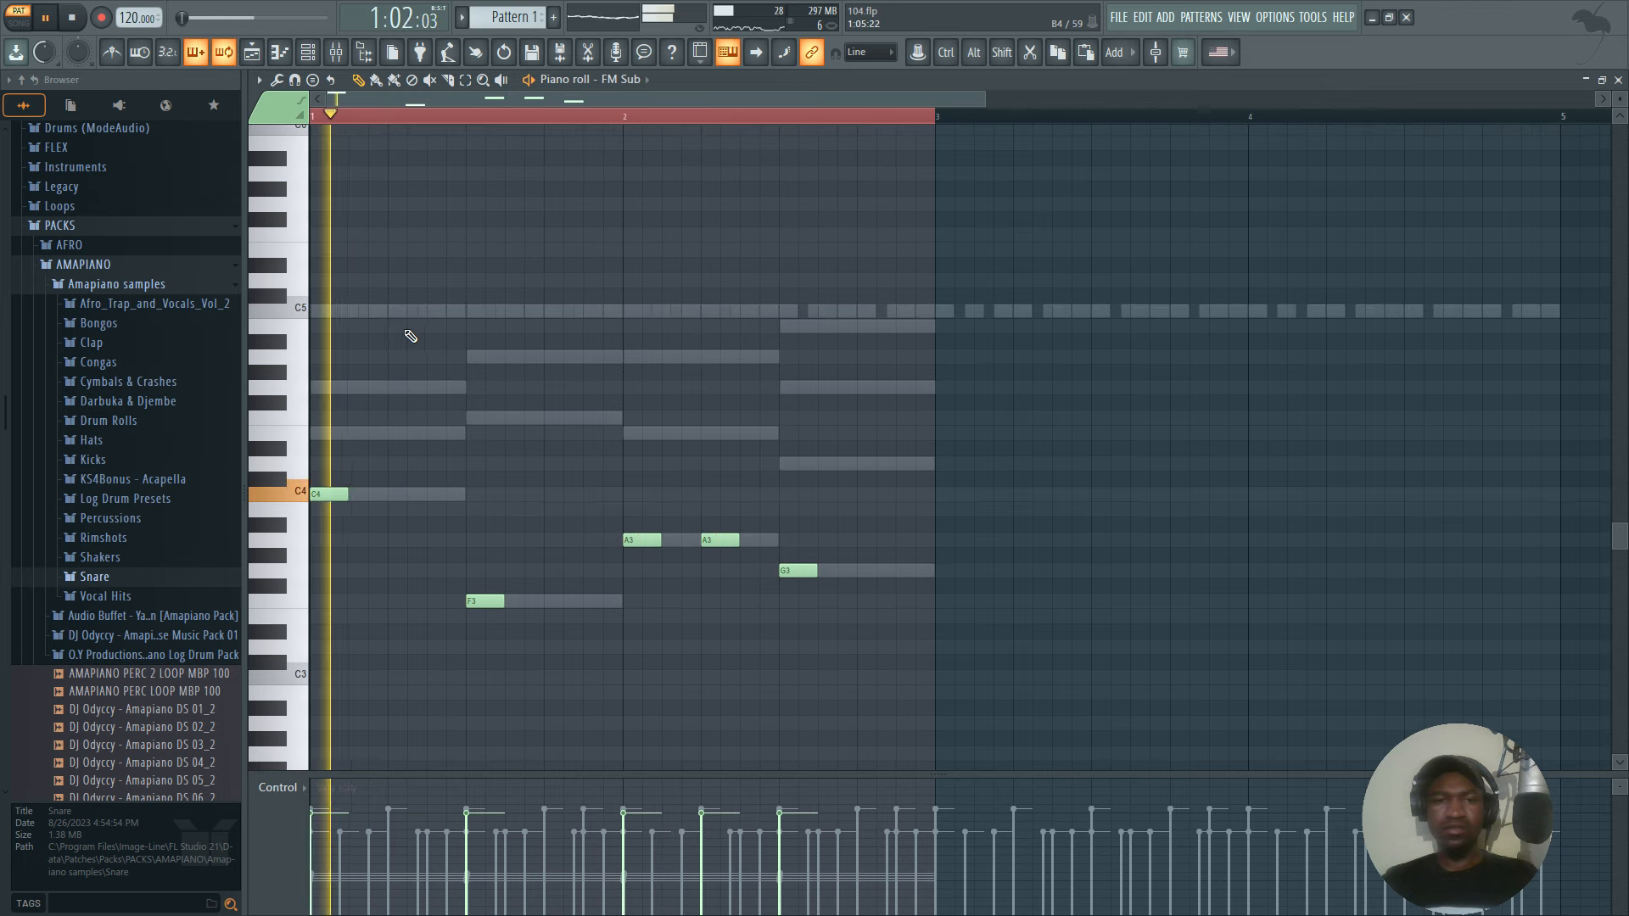
{"action": "key", "text": "space"}
{"action": "key", "text": "space"}
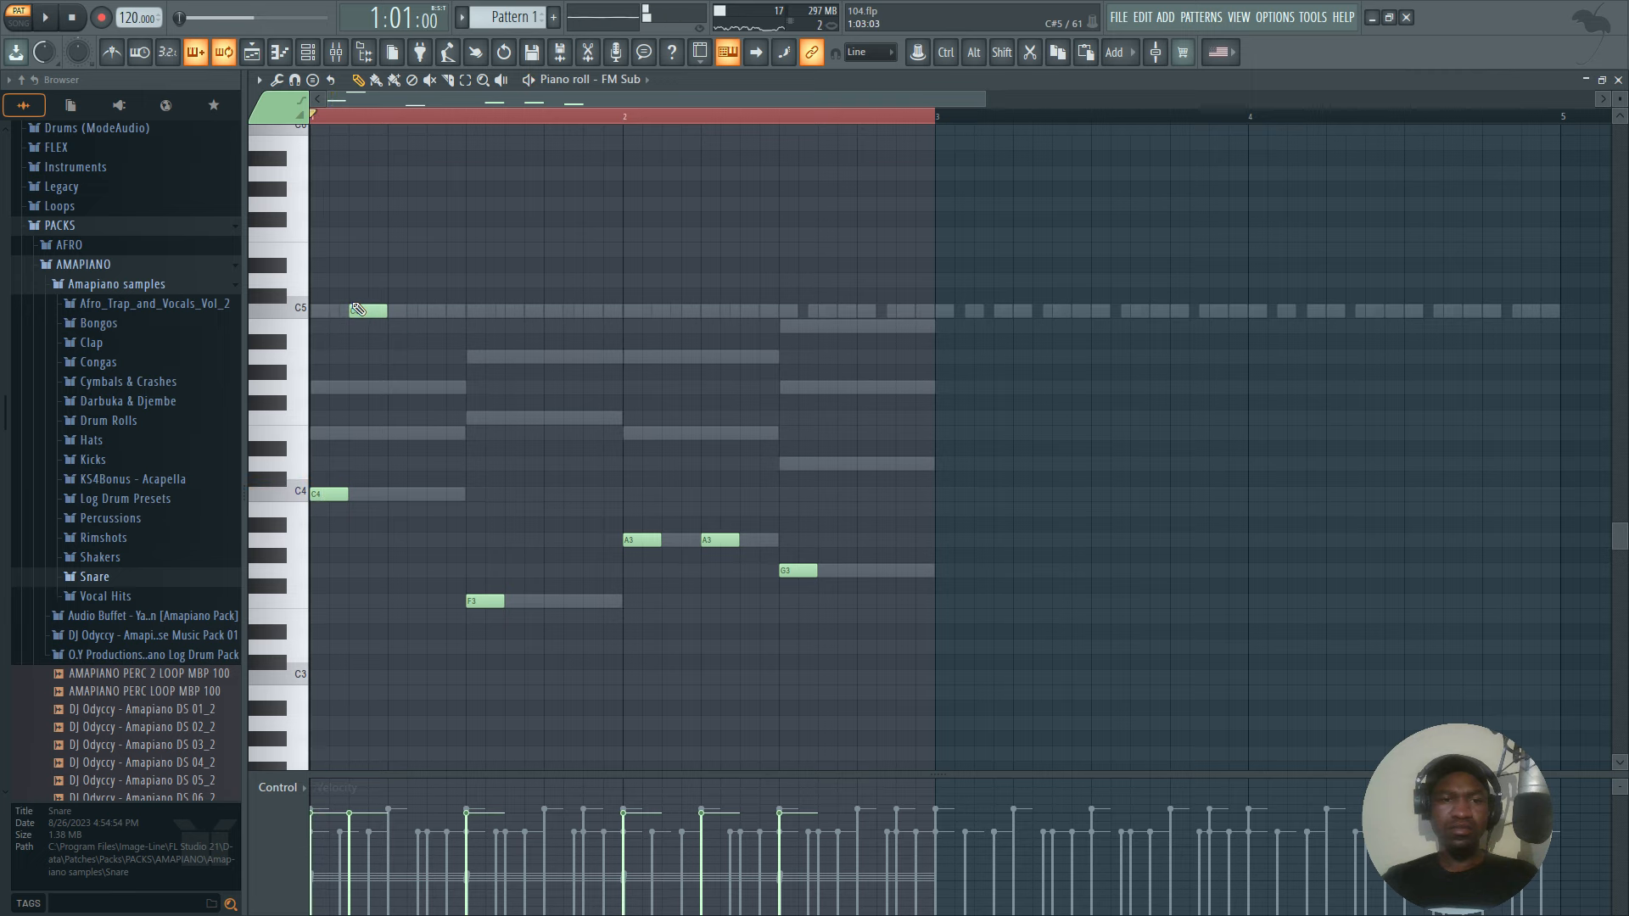
{"action": "left_click", "coordinate": [589, 311]}
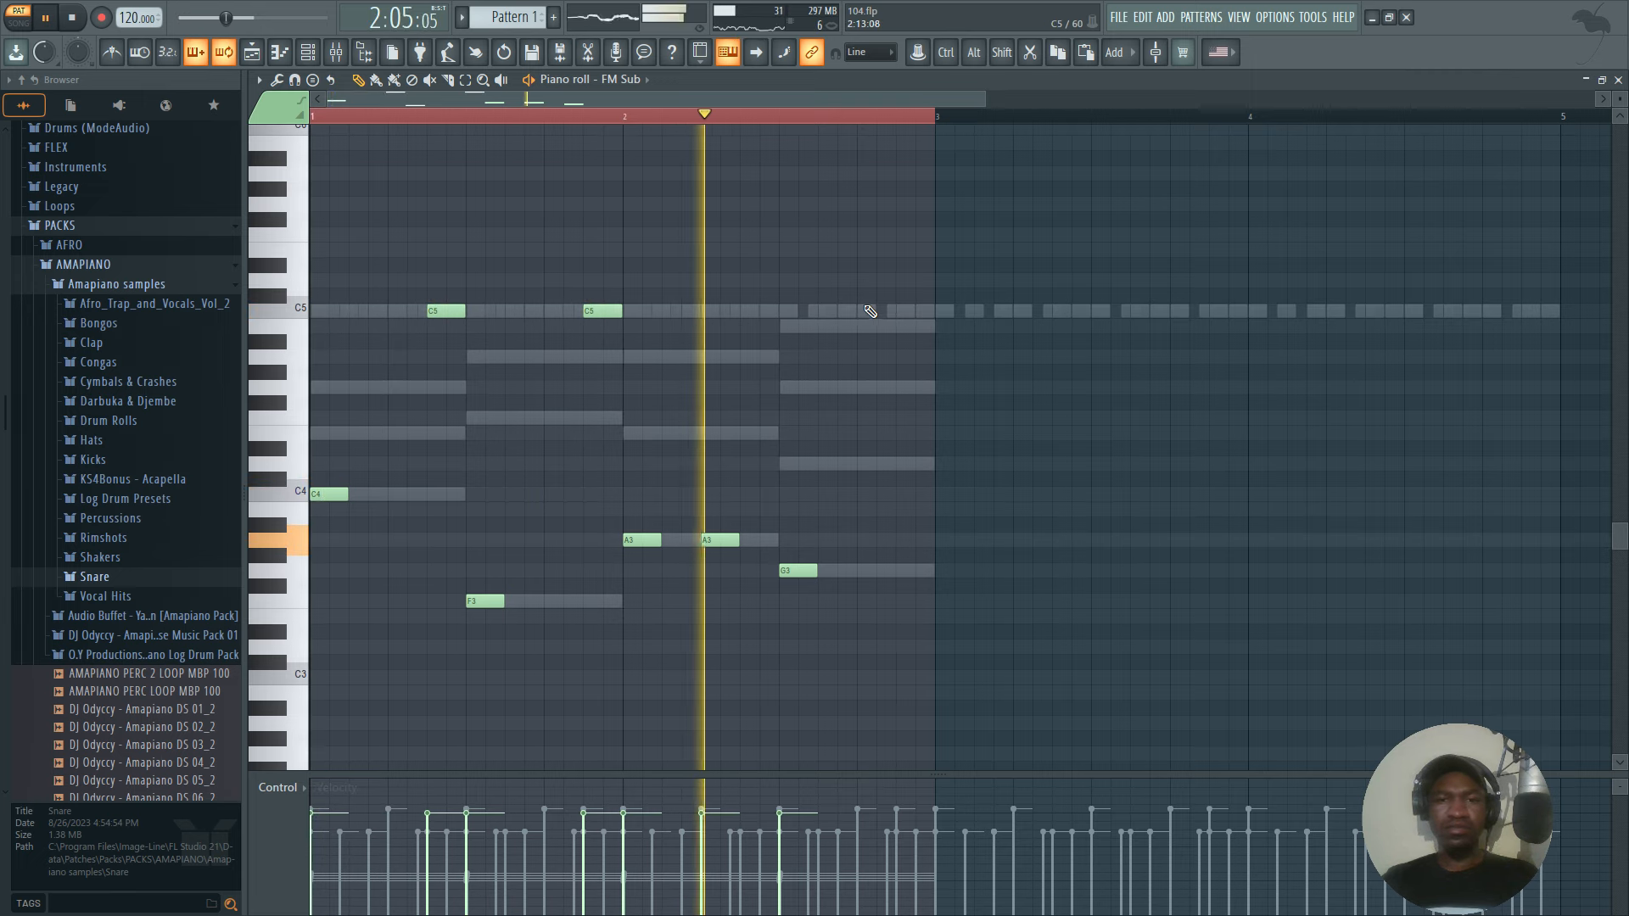
{"action": "key", "text": "space"}
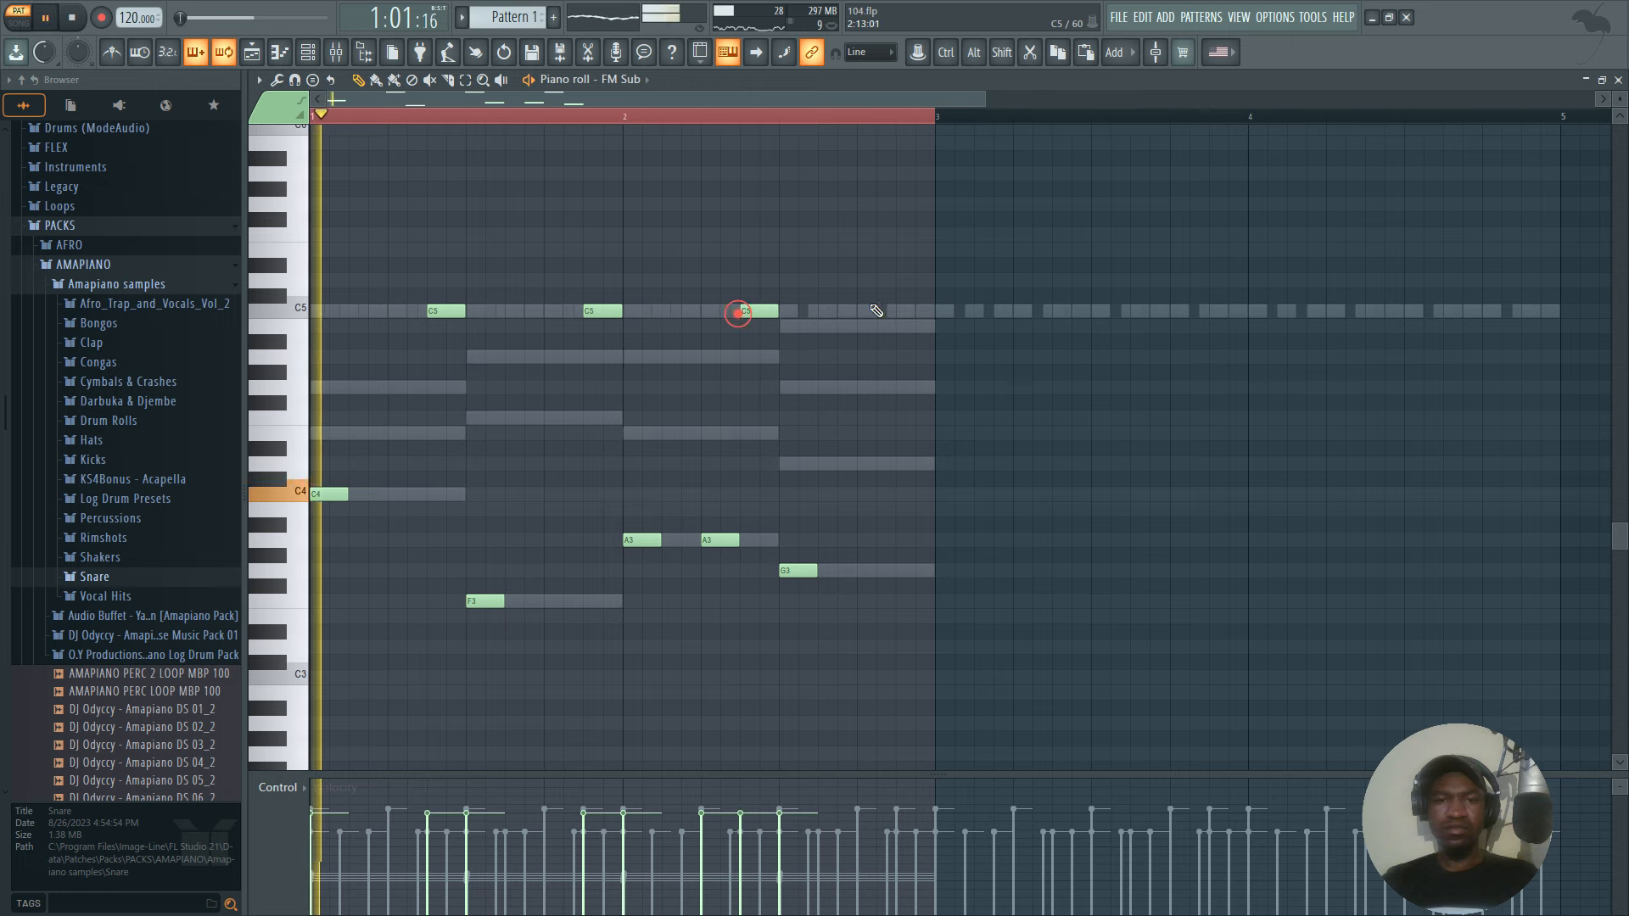
{"action": "left_click", "coordinate": [893, 311]}
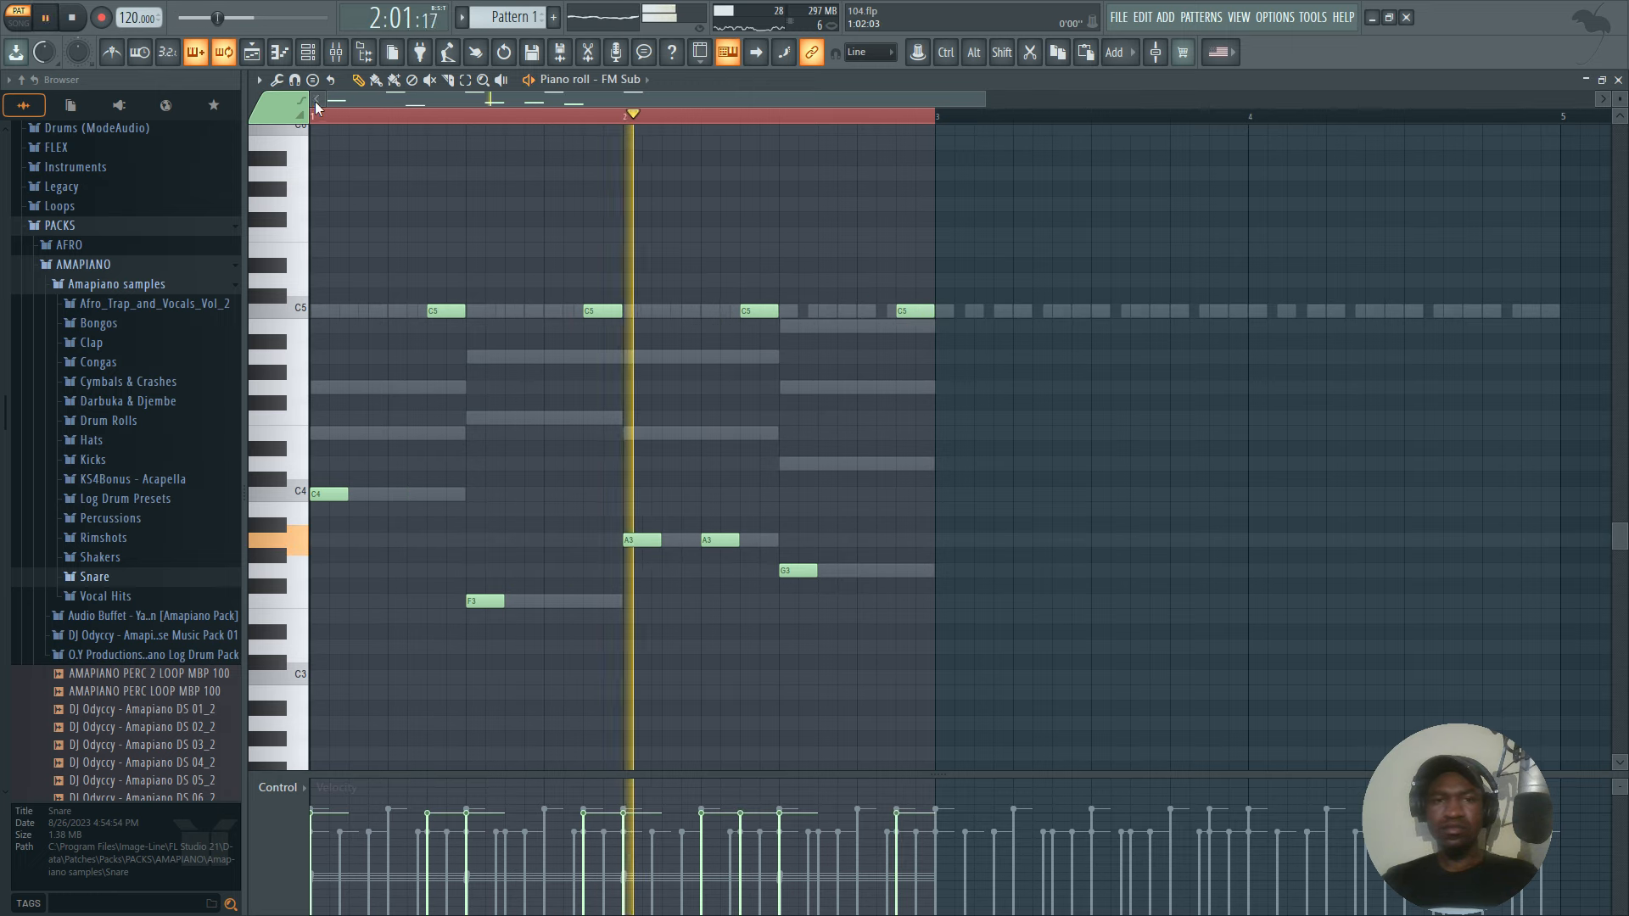
{"action": "key", "text": "ctrl+a"}
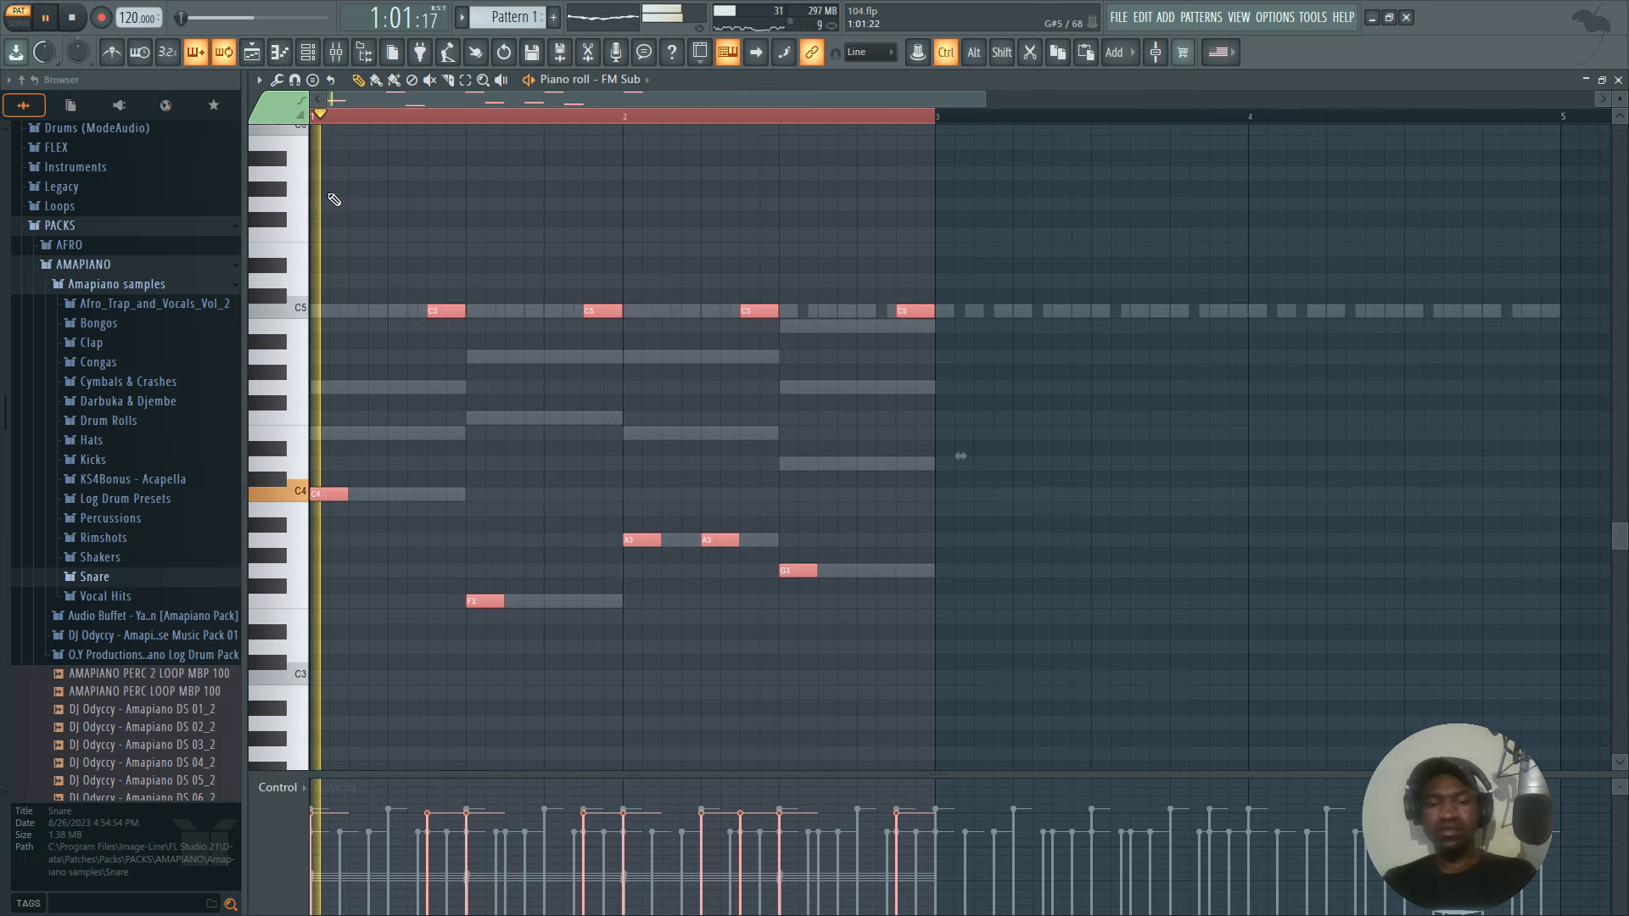
{"action": "key", "text": "ctrl+b"}
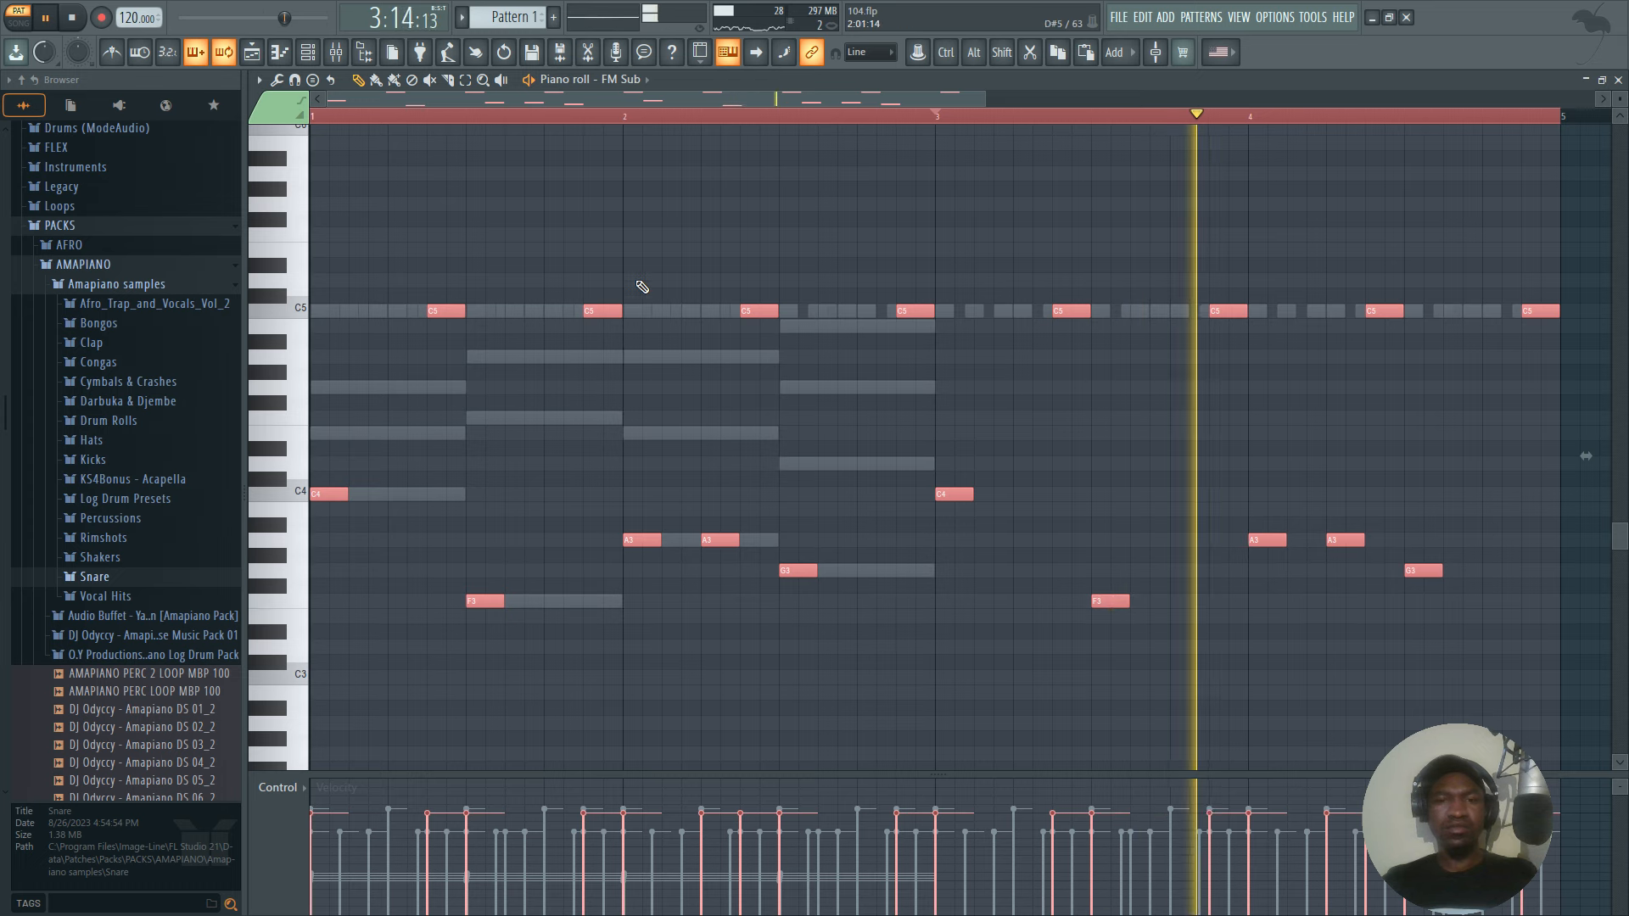
Switch to the Nexus notes, duplicate the two-bar chord progression into bars three and four, and play the result.
{"action": "right_click", "coordinate": [810, 388]}
{"action": "right_click", "coordinate": [811, 388]}
{"action": "key", "text": "space"}
{"action": "left_click_drag", "start_coordinate": [967, 118], "coordinate": [952, 125]}
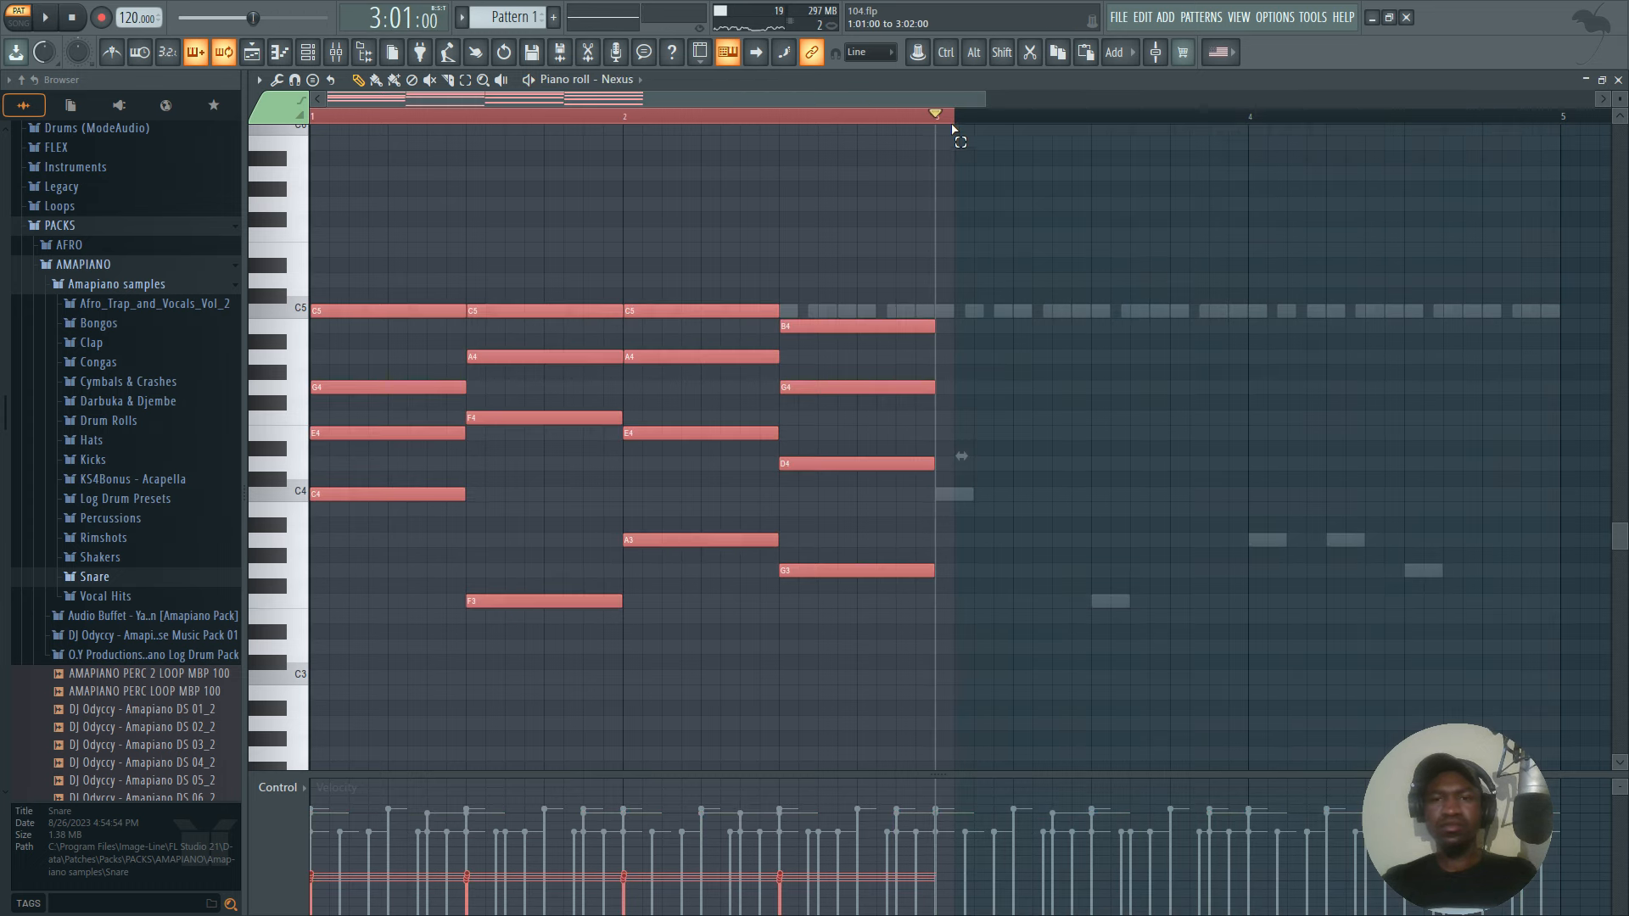
{"action": "key", "text": "ctrl+b"}
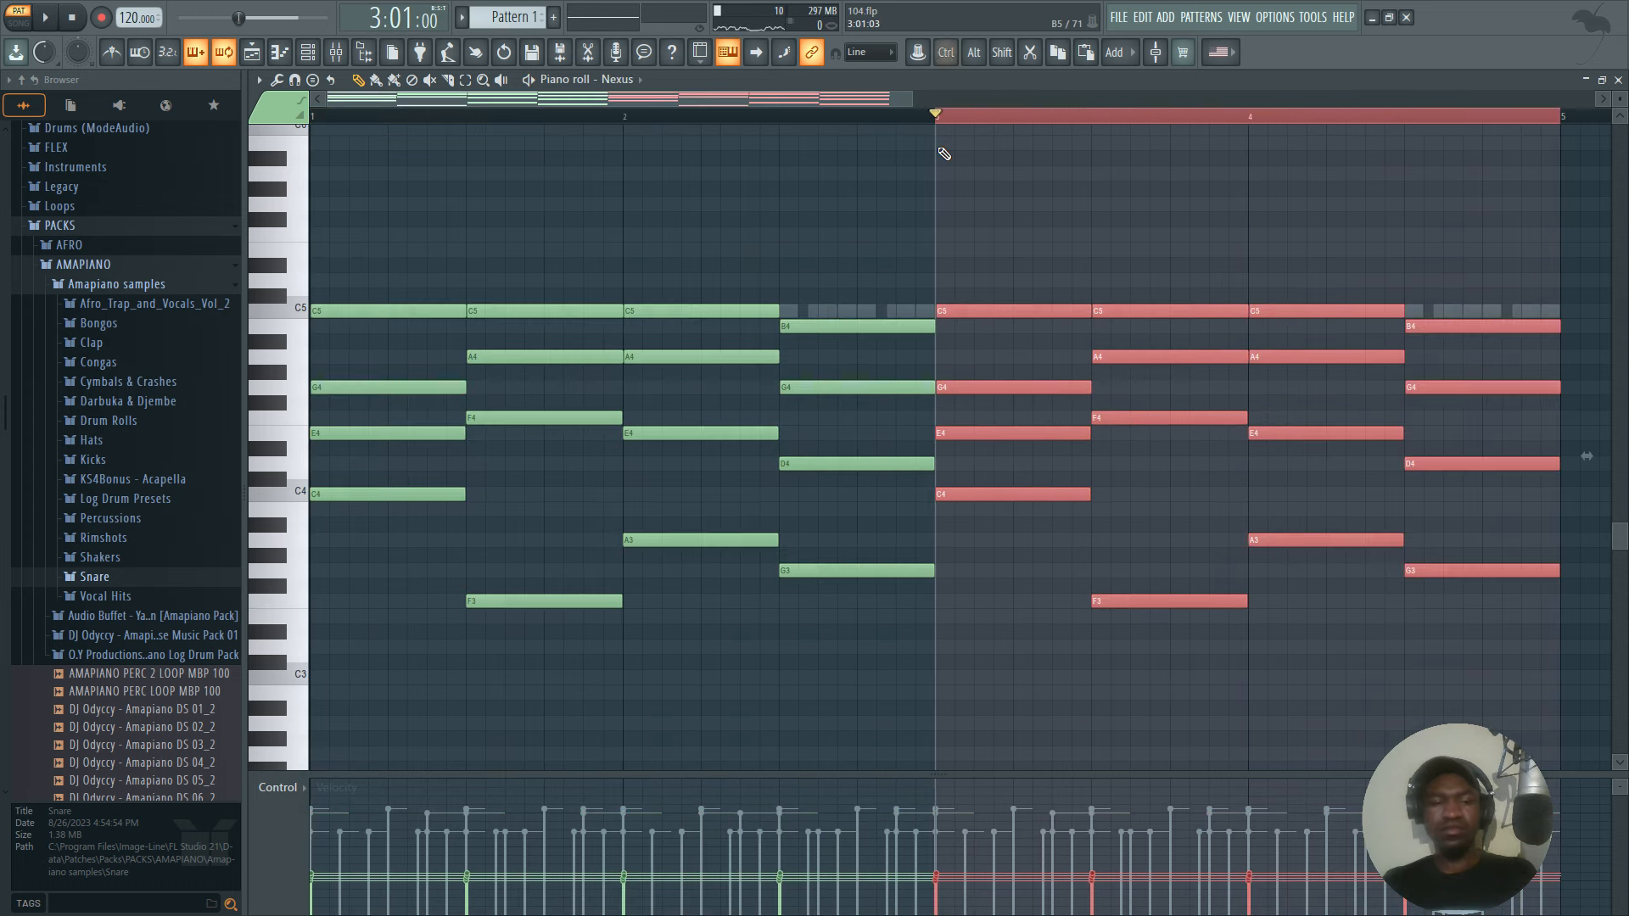
{"action": "key", "text": "ctrl+a"}
{"action": "key", "text": "space"}
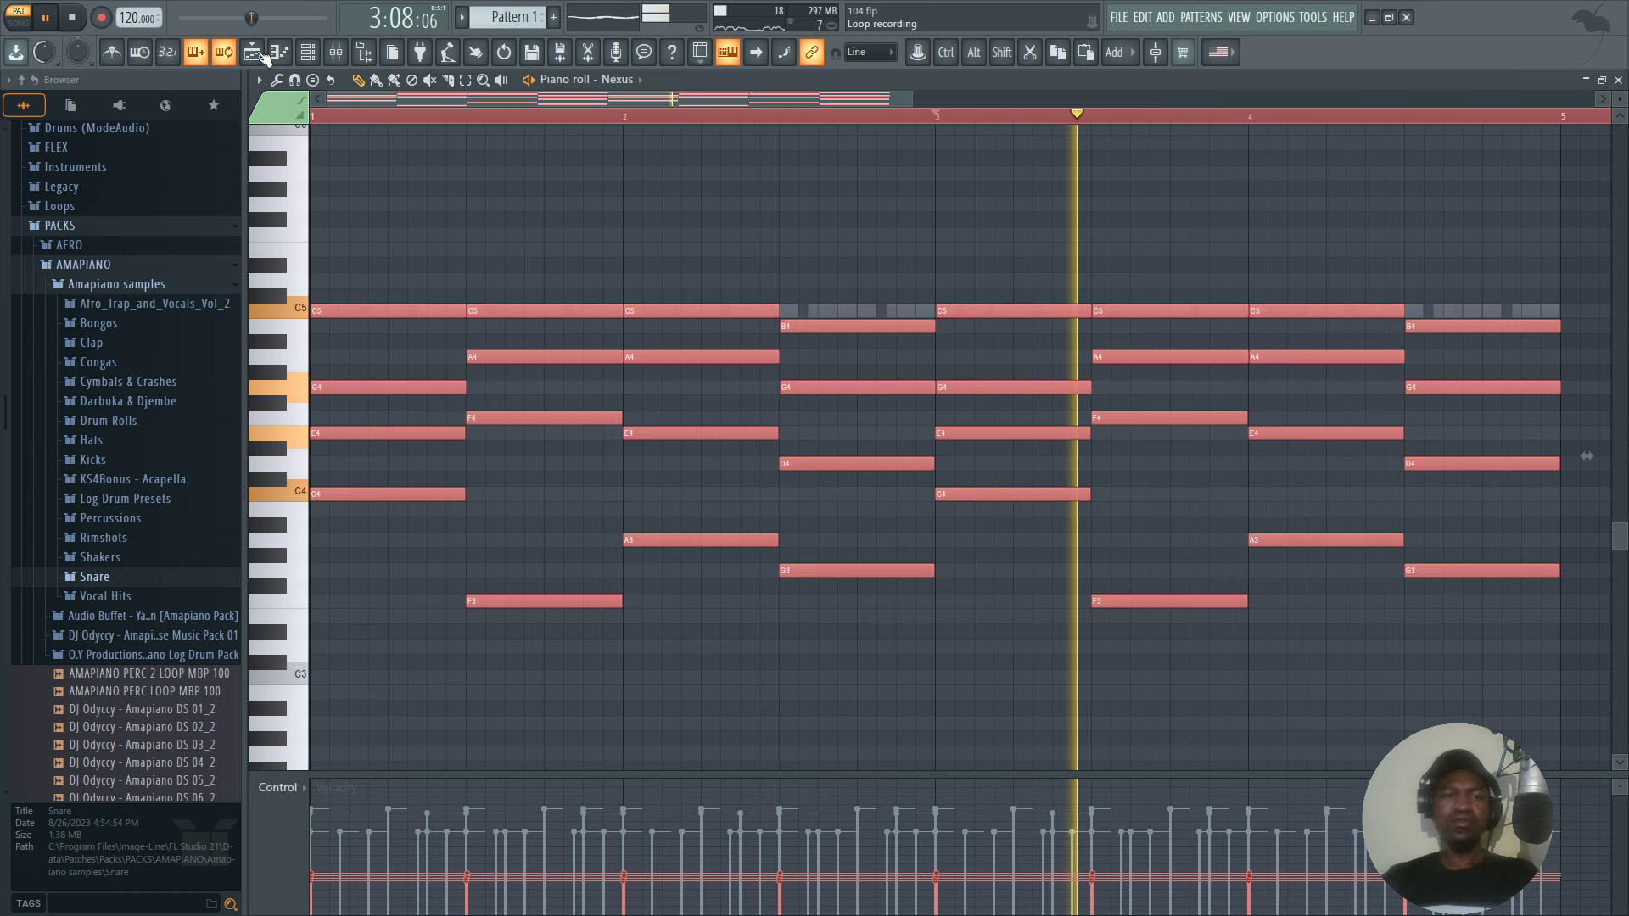
{"action": "left_click", "coordinate": [308, 53]}
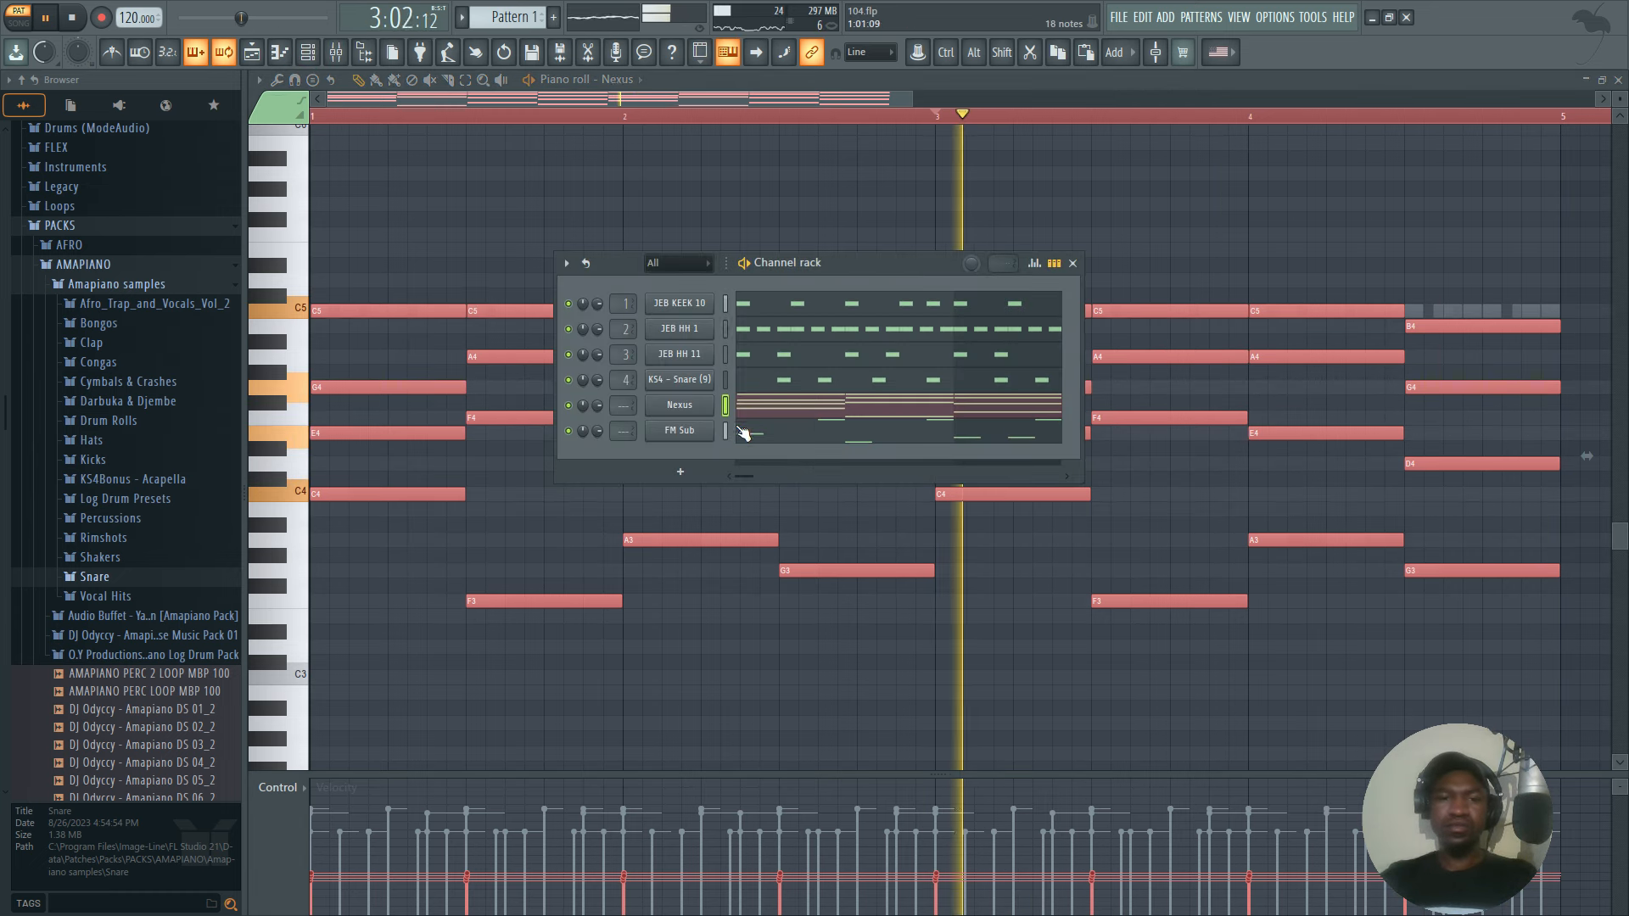
{"action": "key", "text": "space"}
With snapping off, trim the ends of all Nexus chord notes so the last chord stops at bar 5, and restore snap to Line.
{"action": "scroll", "coordinate": [1574, 118], "scroll_direction": "up", "scroll_amount": 4}
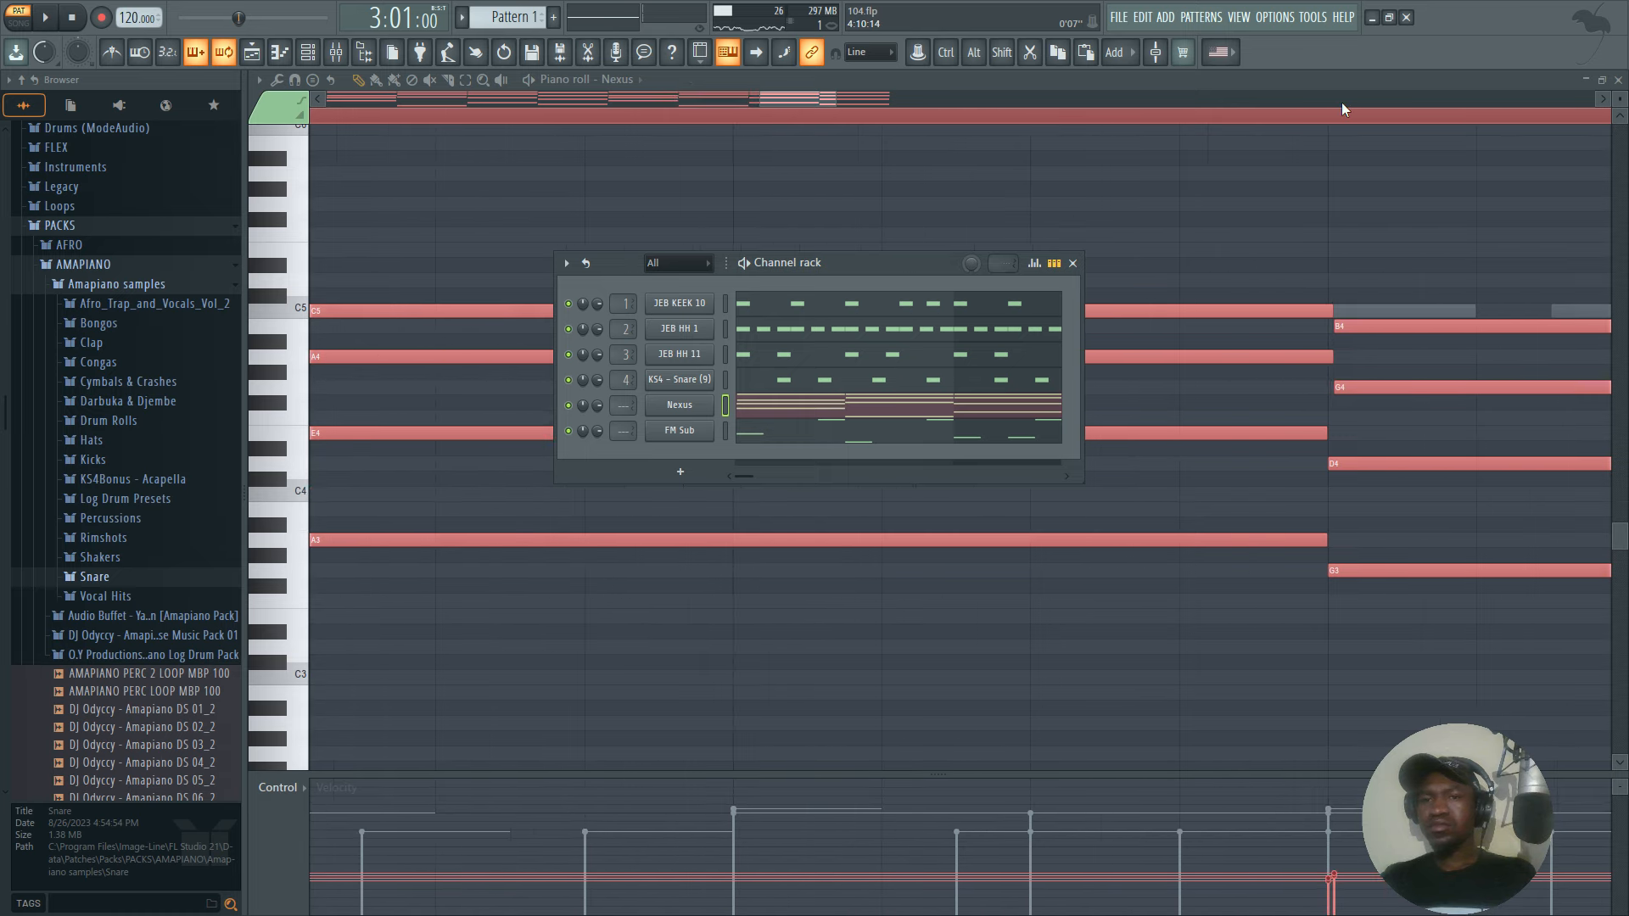
{"action": "left_click_drag", "start_coordinate": [791, 100], "coordinate": [873, 111]}
{"action": "left_click", "coordinate": [859, 55]}
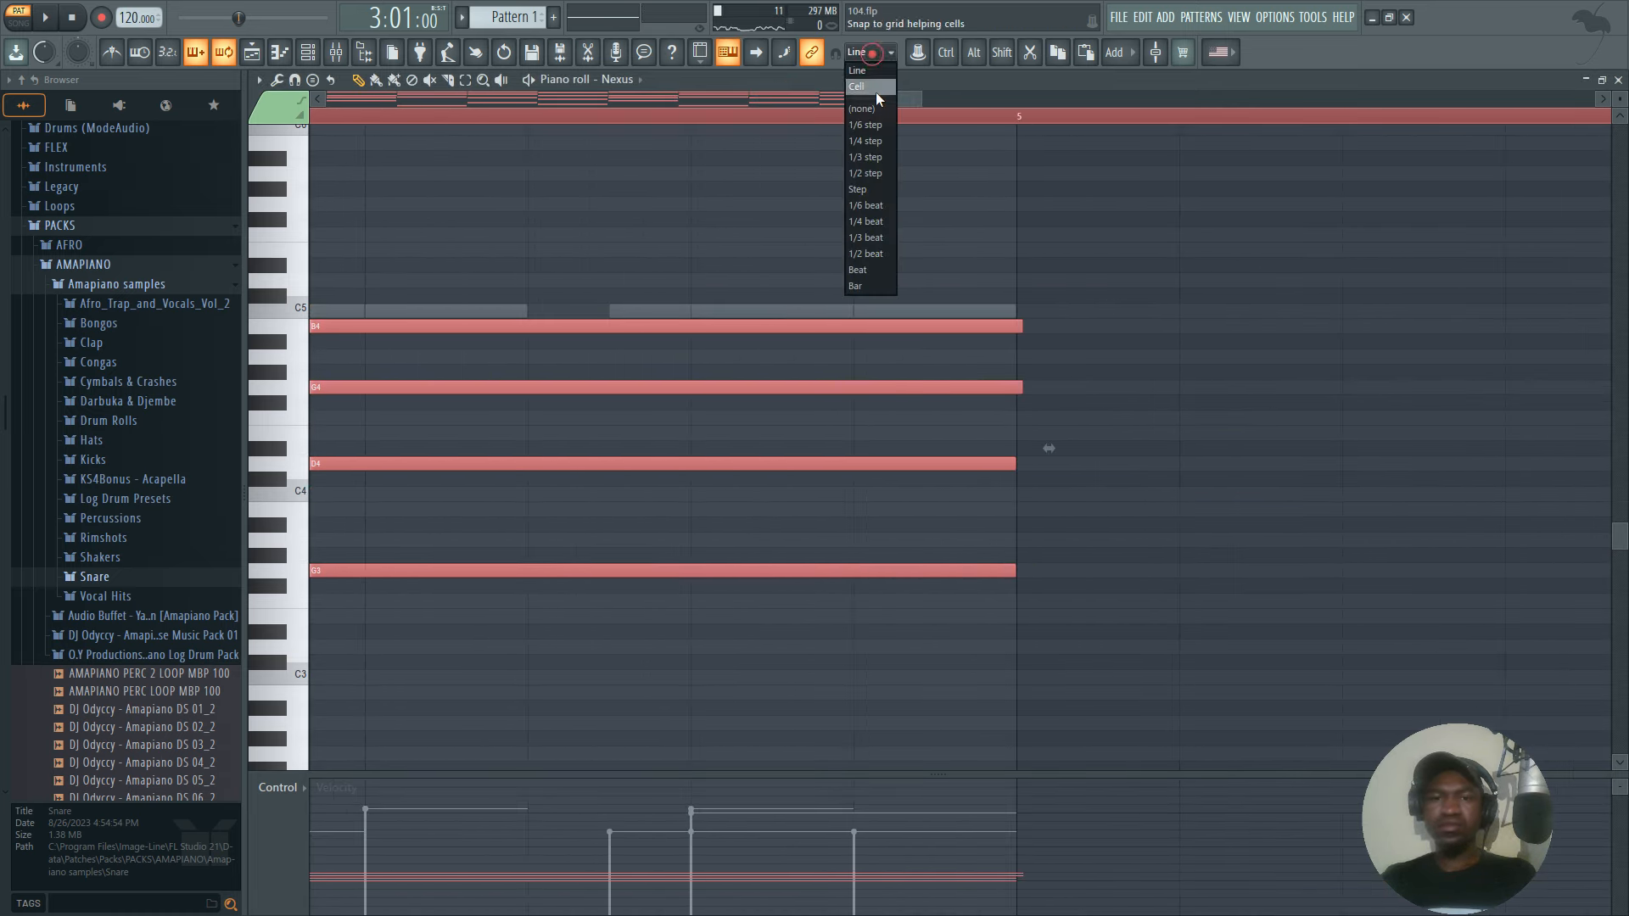
{"action": "left_click", "coordinate": [874, 109]}
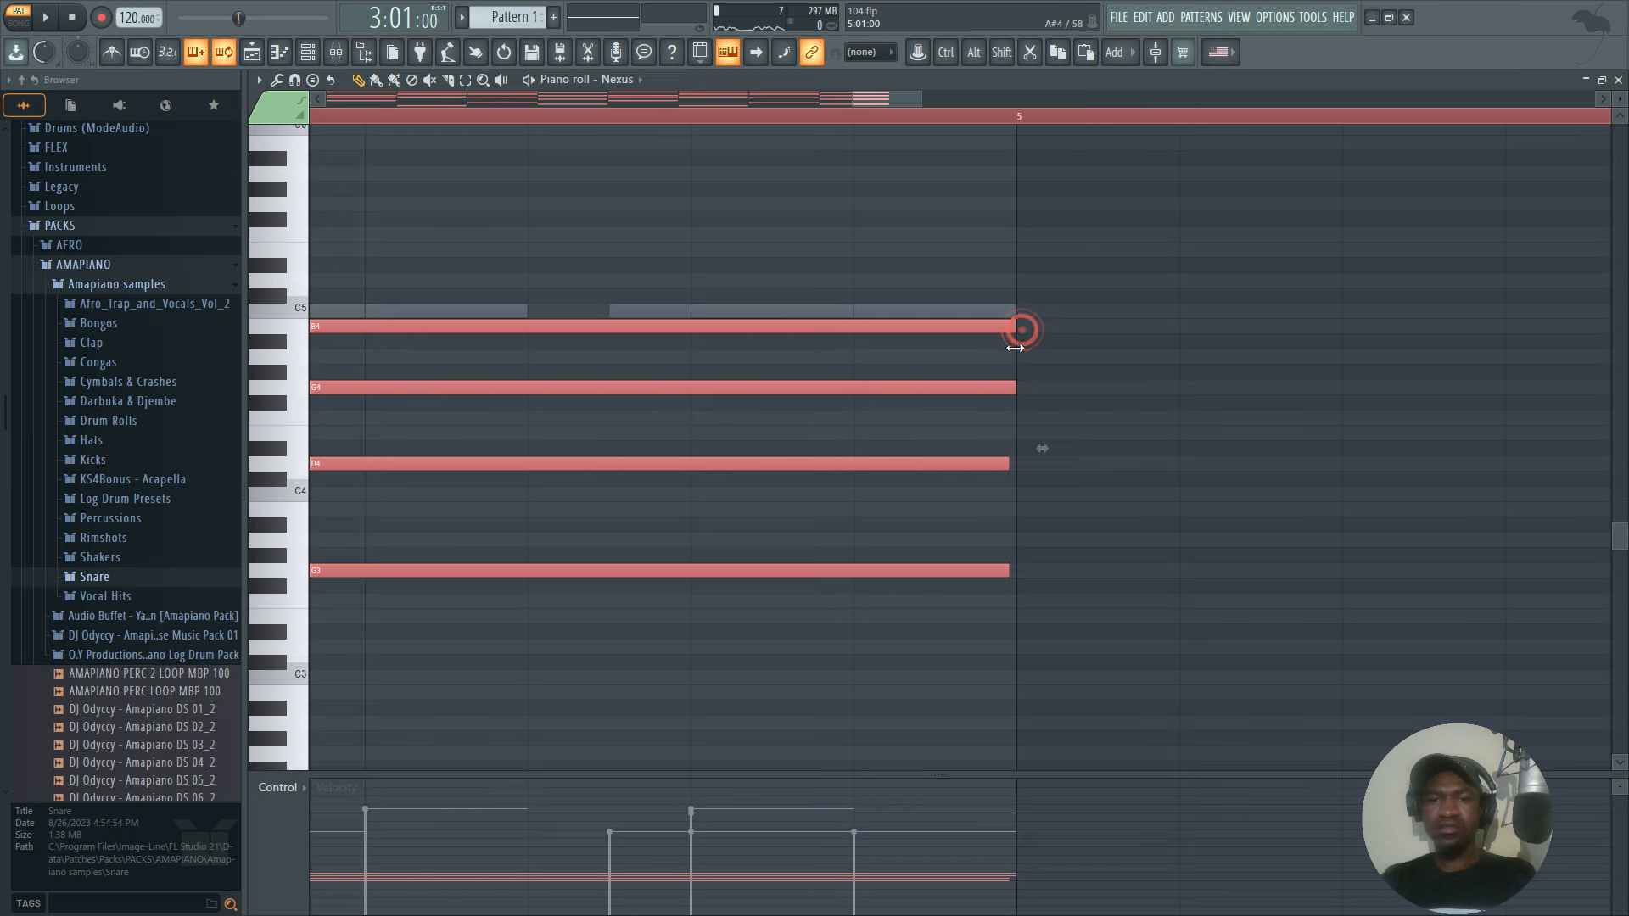
{"action": "key", "text": "space"}
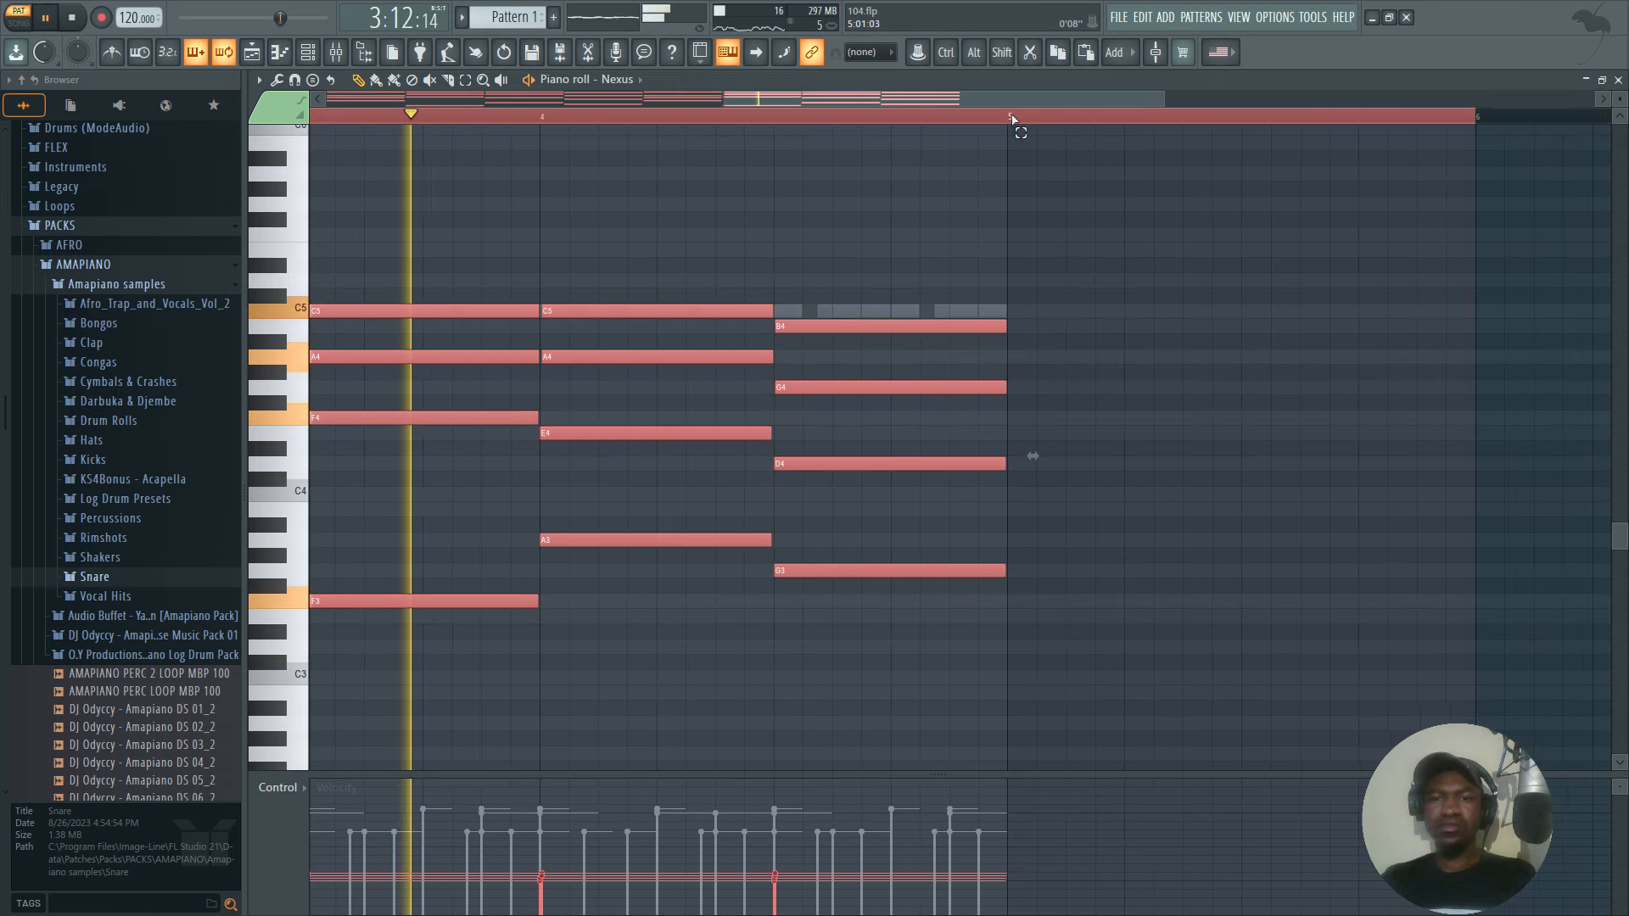
{"action": "left_click", "coordinate": [864, 52]}
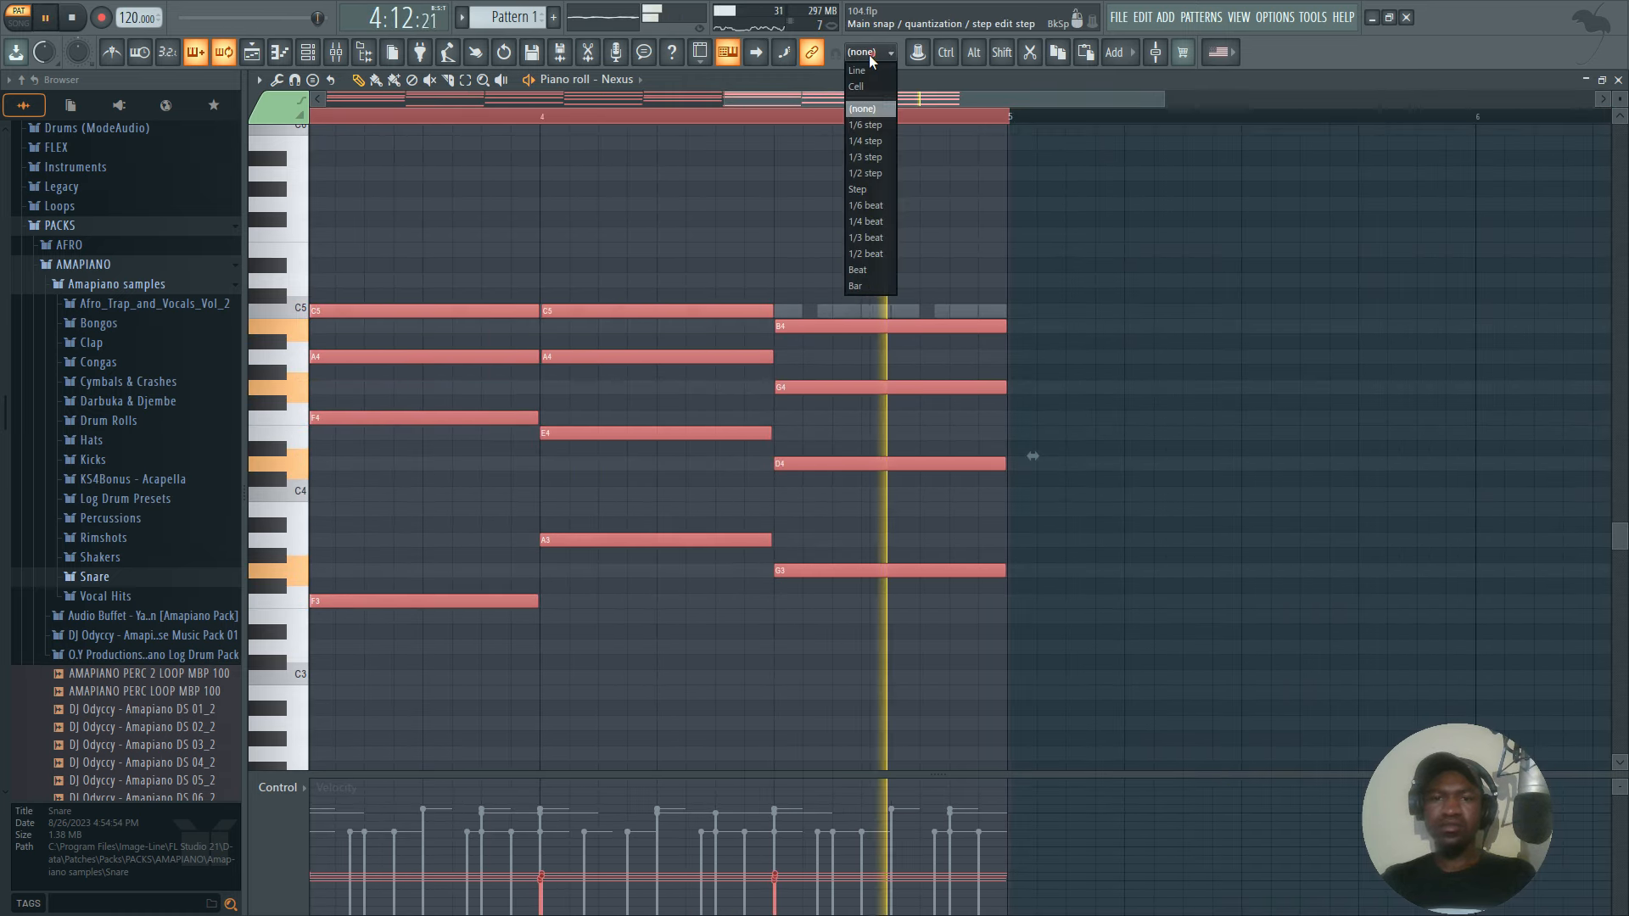
{"action": "left_click", "coordinate": [855, 72]}
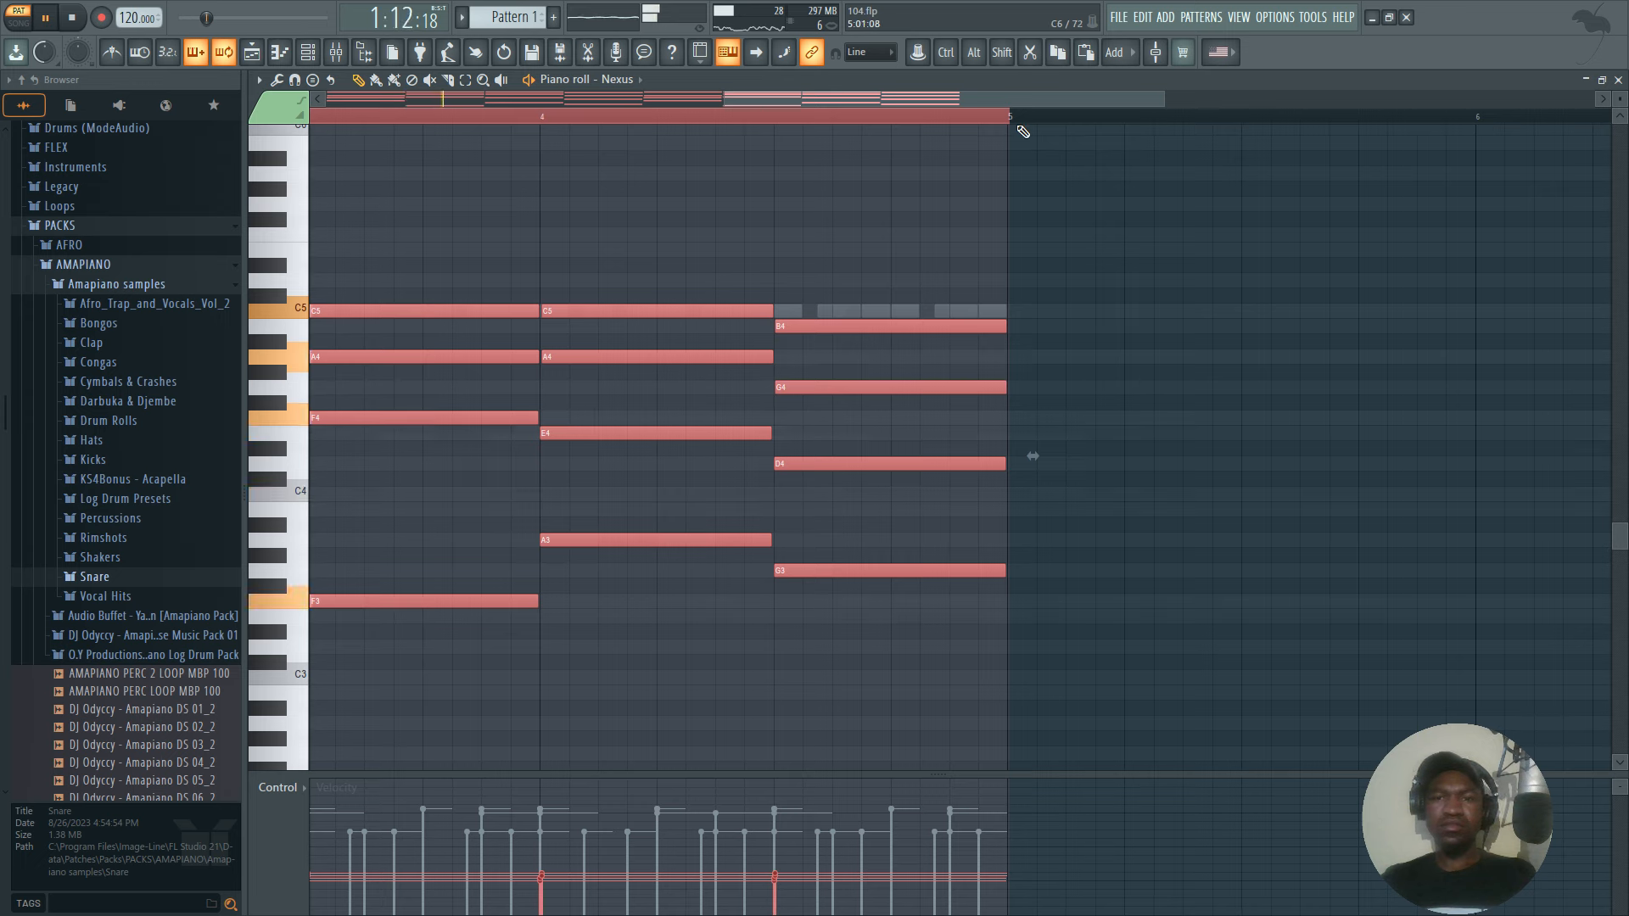
Add a Purity instrument to the channel rack and load its Karimba preset from the Bell & Perc category.
{"action": "left_click", "coordinate": [327, 62]}
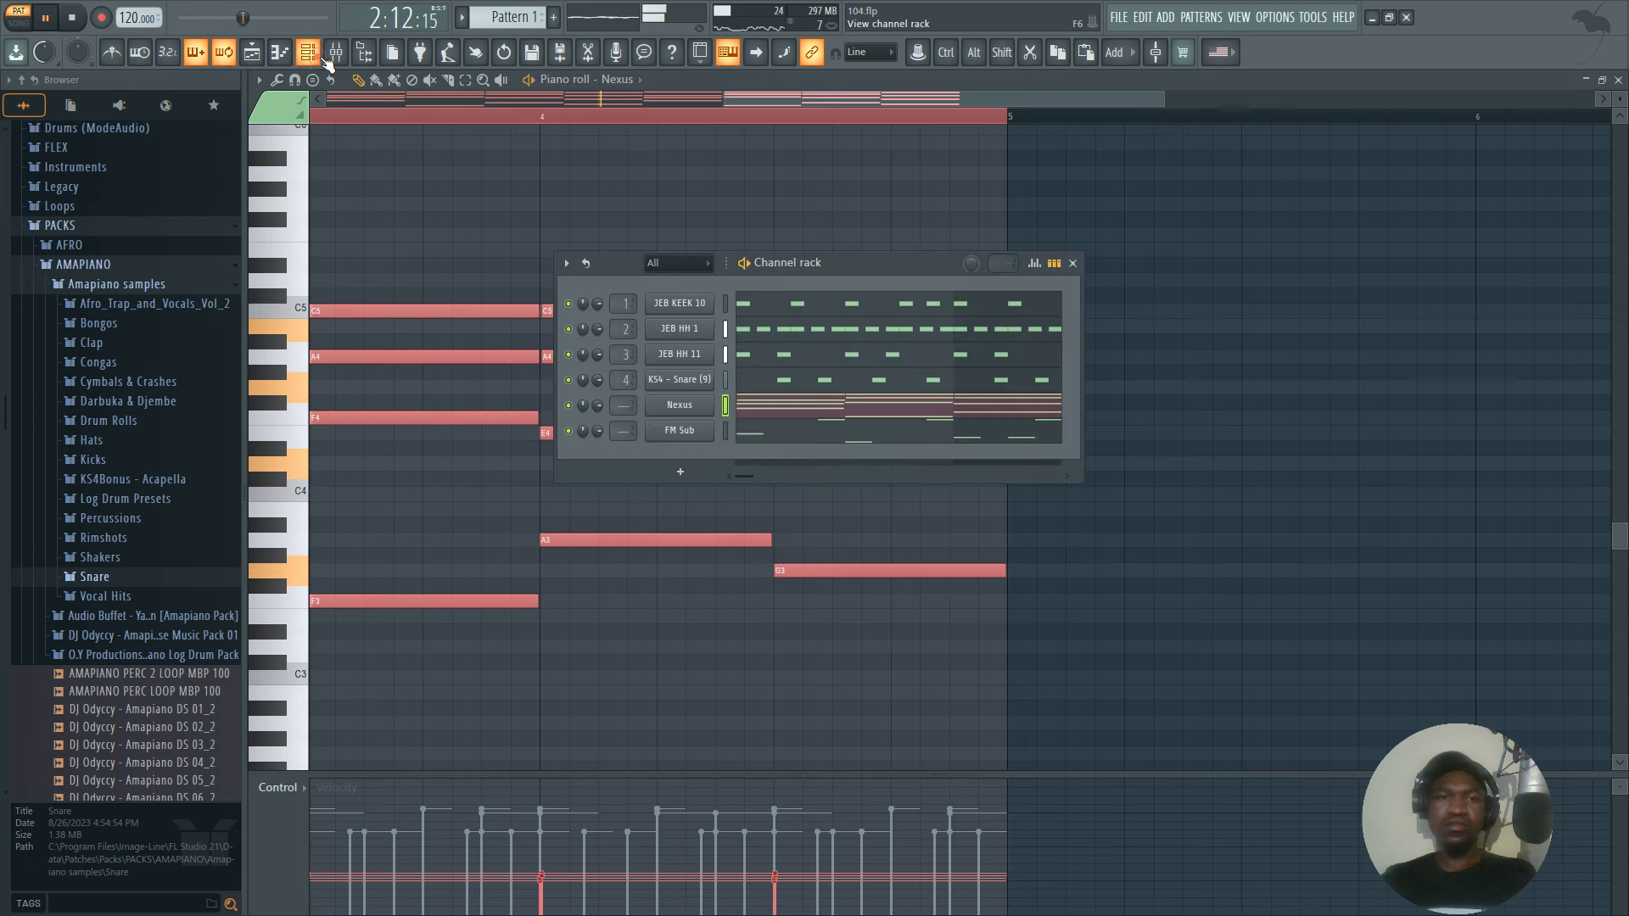
{"action": "key", "text": "space"}
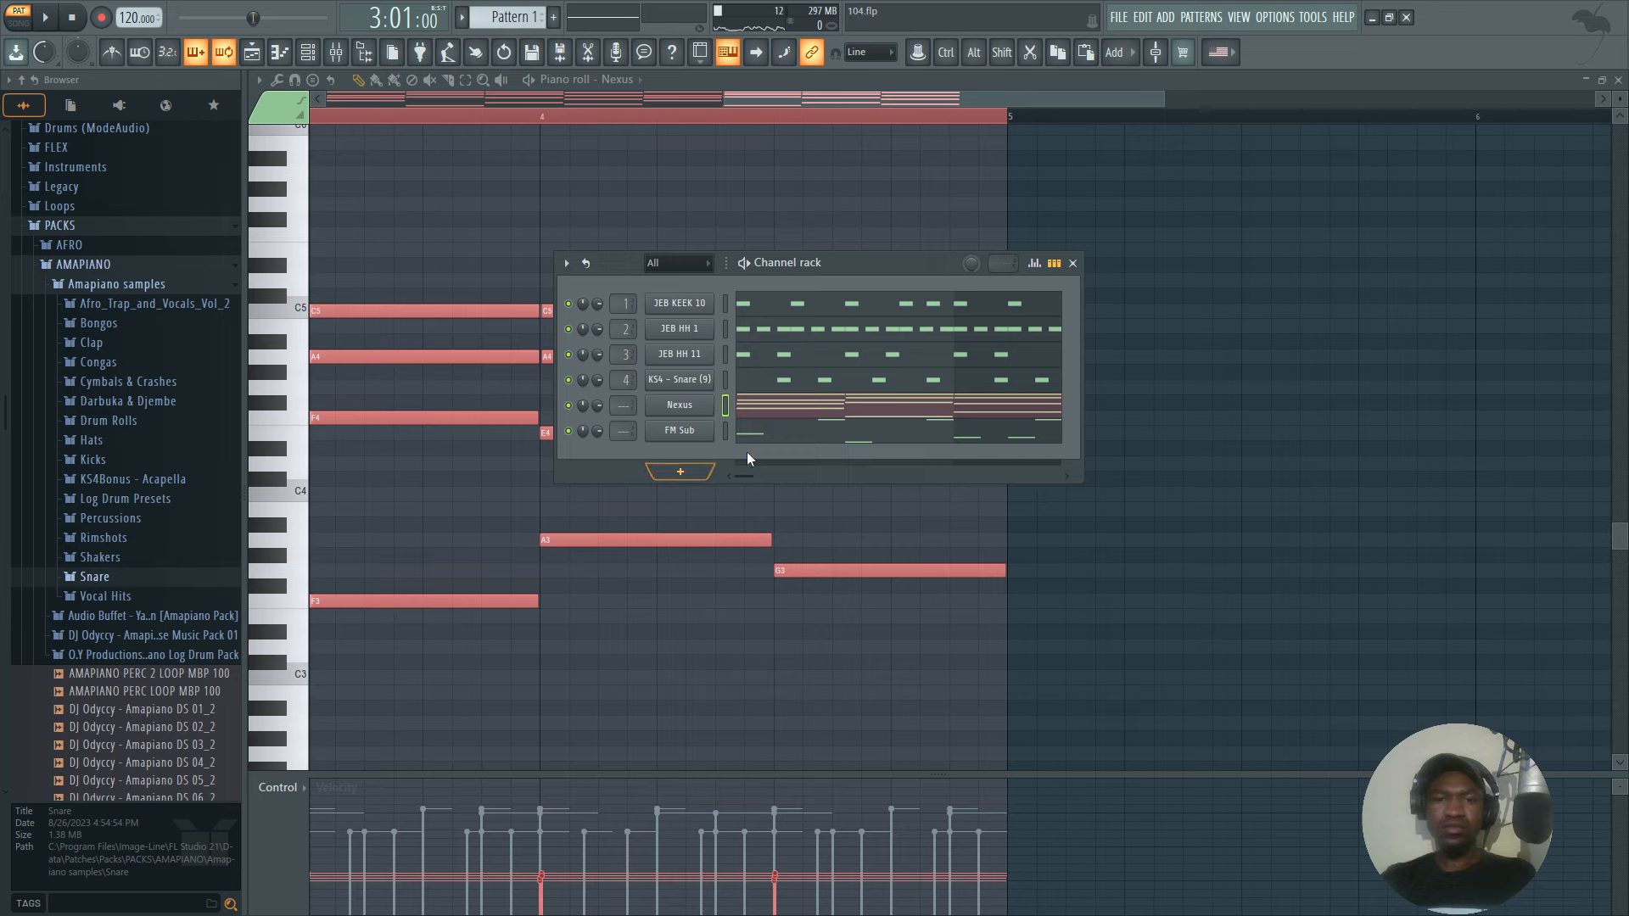
{"action": "left_click", "coordinate": [680, 471]}
{"action": "left_click", "coordinate": [686, 169]}
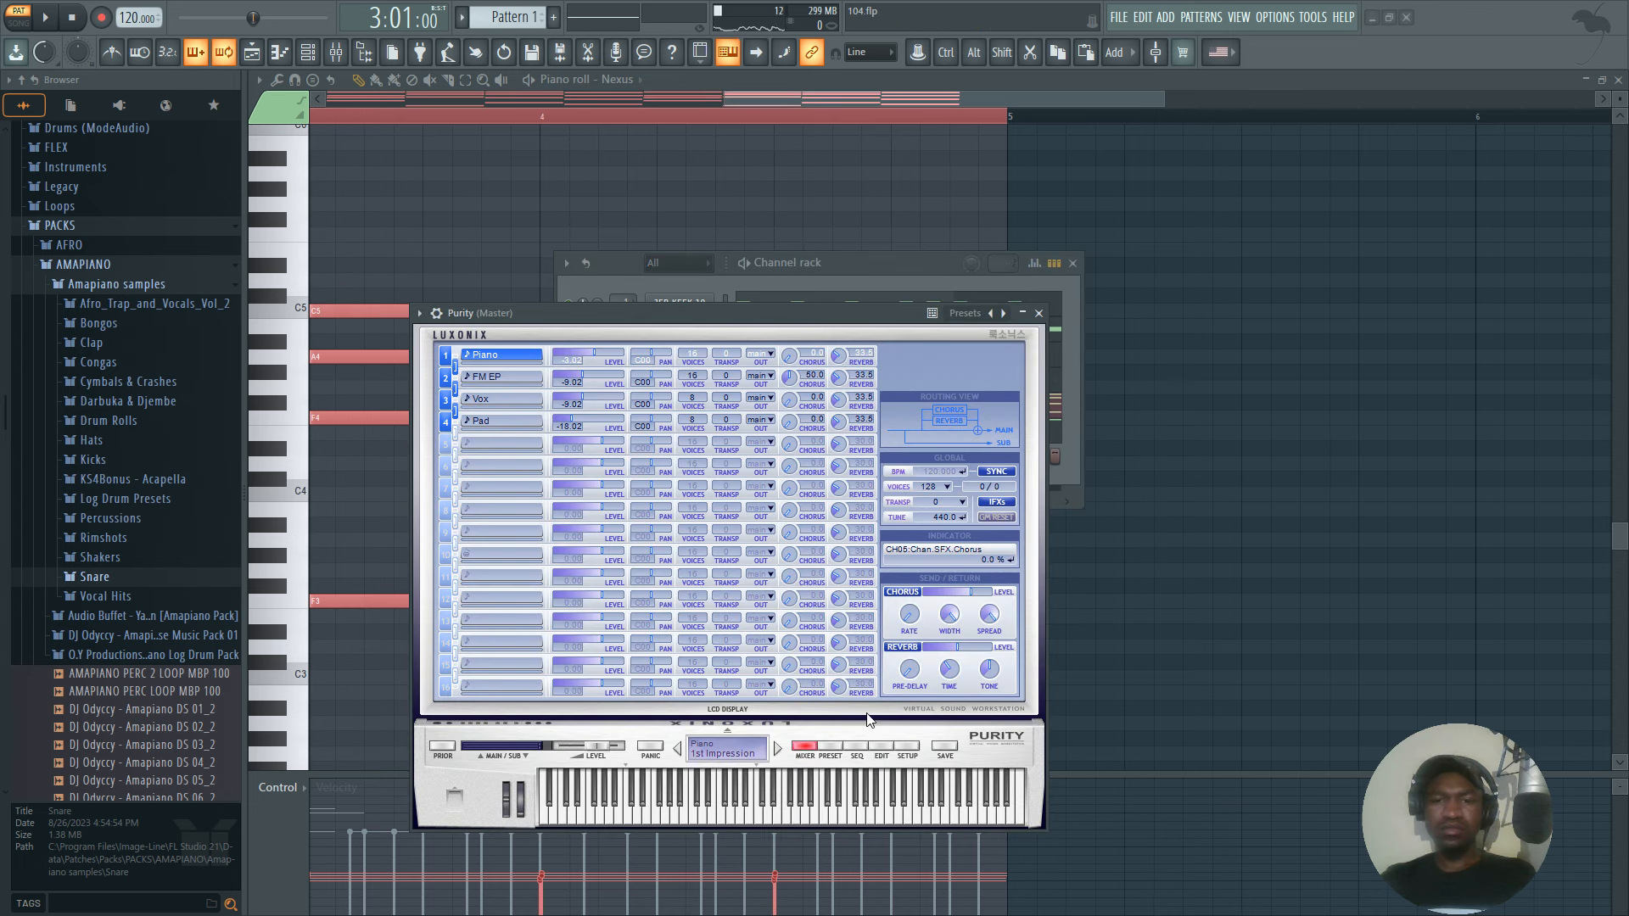
{"action": "left_click", "coordinate": [824, 750]}
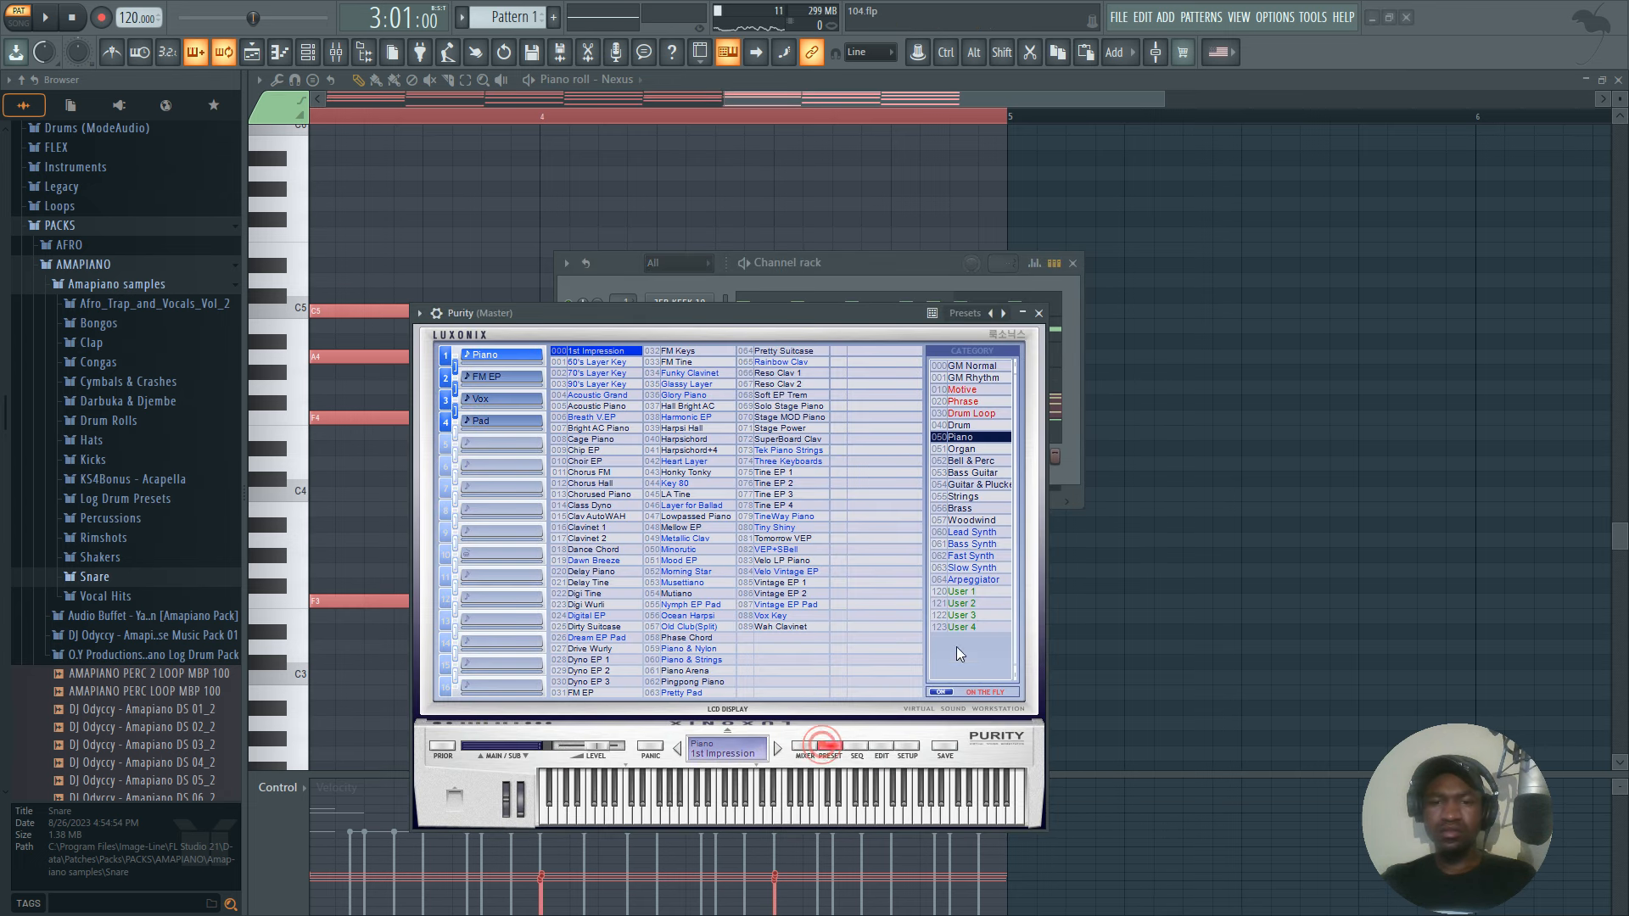
{"action": "left_click", "coordinate": [962, 462]}
{"action": "left_click", "coordinate": [618, 692]}
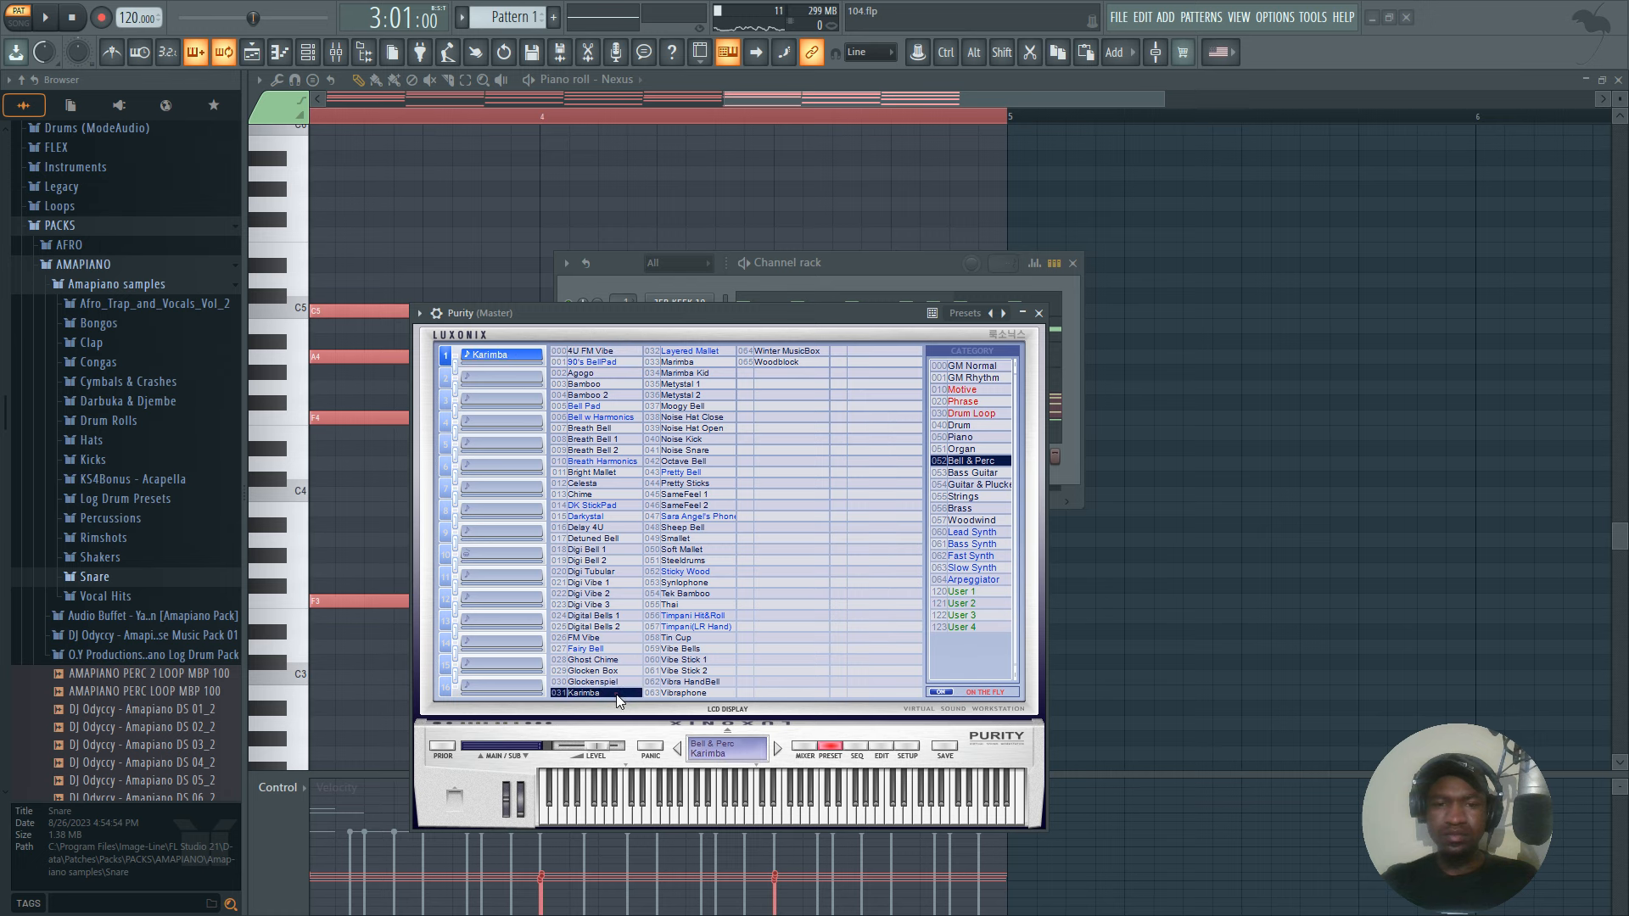
{"action": "left_click", "coordinate": [1040, 314]}
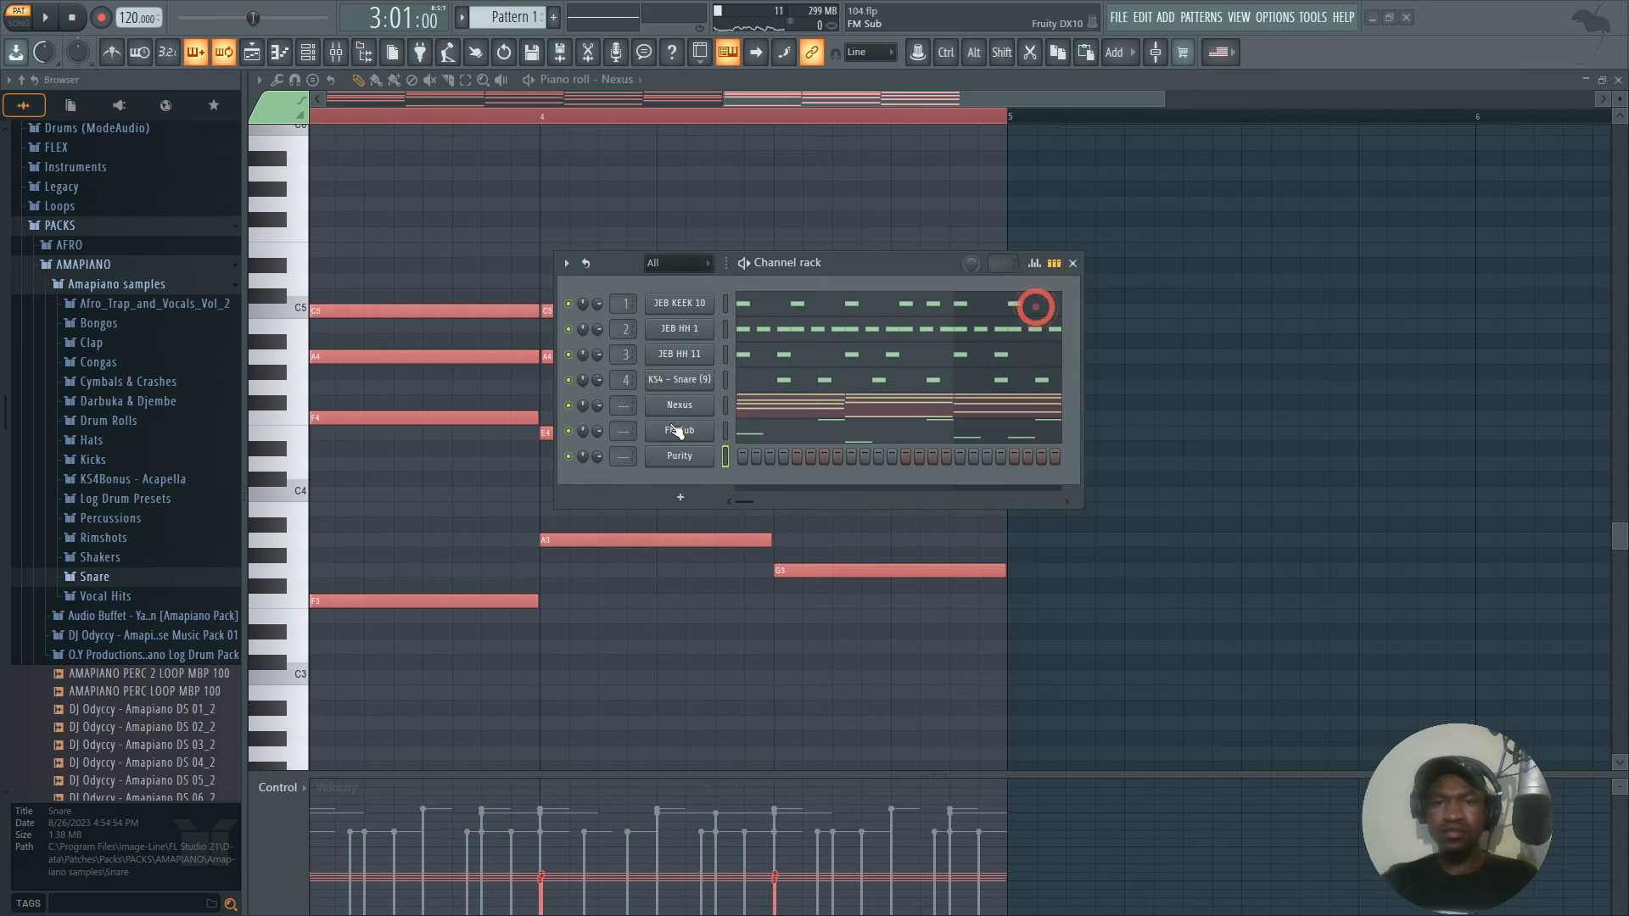
Copy the Nexus chord notes into the Purity channel and open them in its piano roll.
{"action": "right_click", "coordinate": [673, 410]}
{"action": "left_click", "coordinate": [919, 419]}
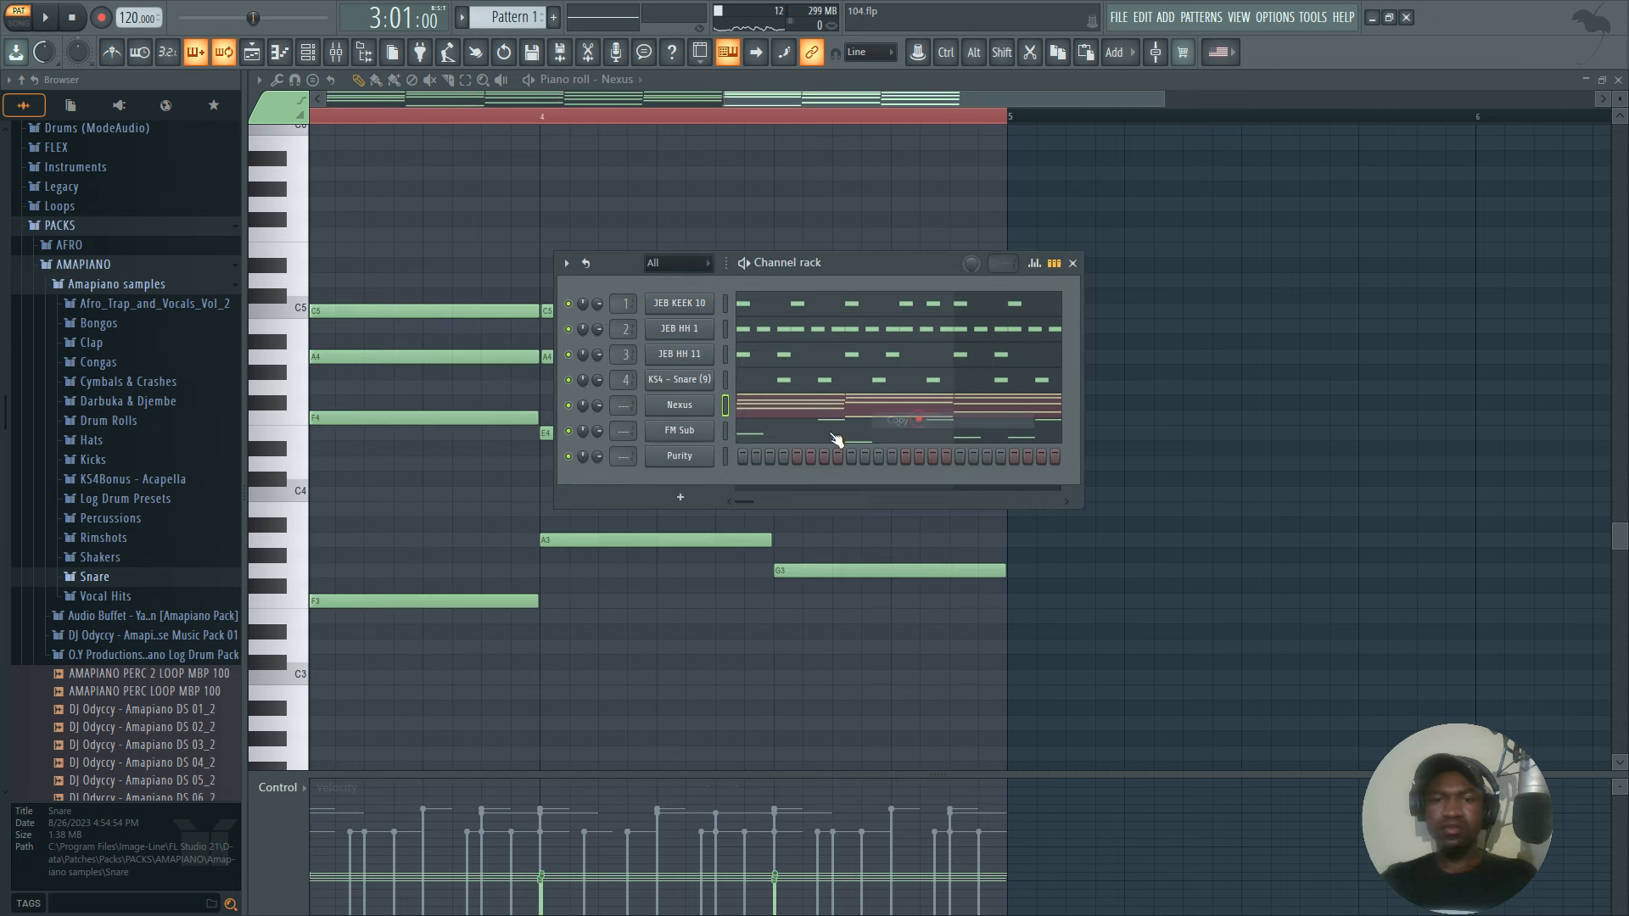
{"action": "right_click", "coordinate": [675, 459]}
{"action": "left_click", "coordinate": [877, 487]}
{"action": "left_click", "coordinate": [775, 460]}
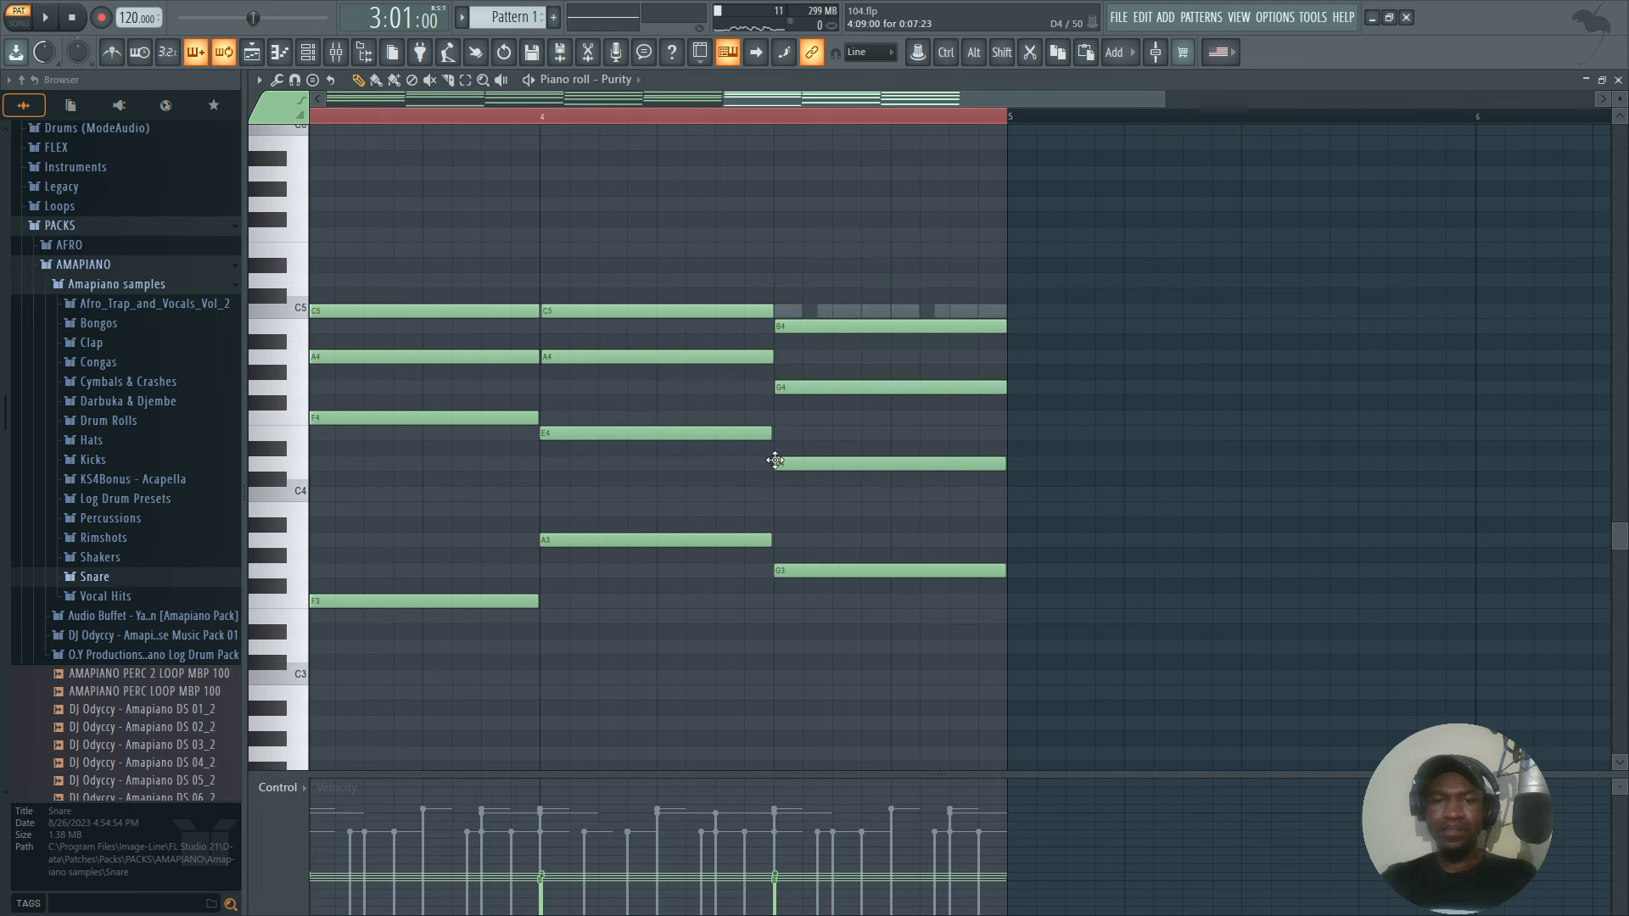
Shorten all the Purity chord notes together to about one step (23 ticks).
{"action": "key", "text": "ctrl+a"}
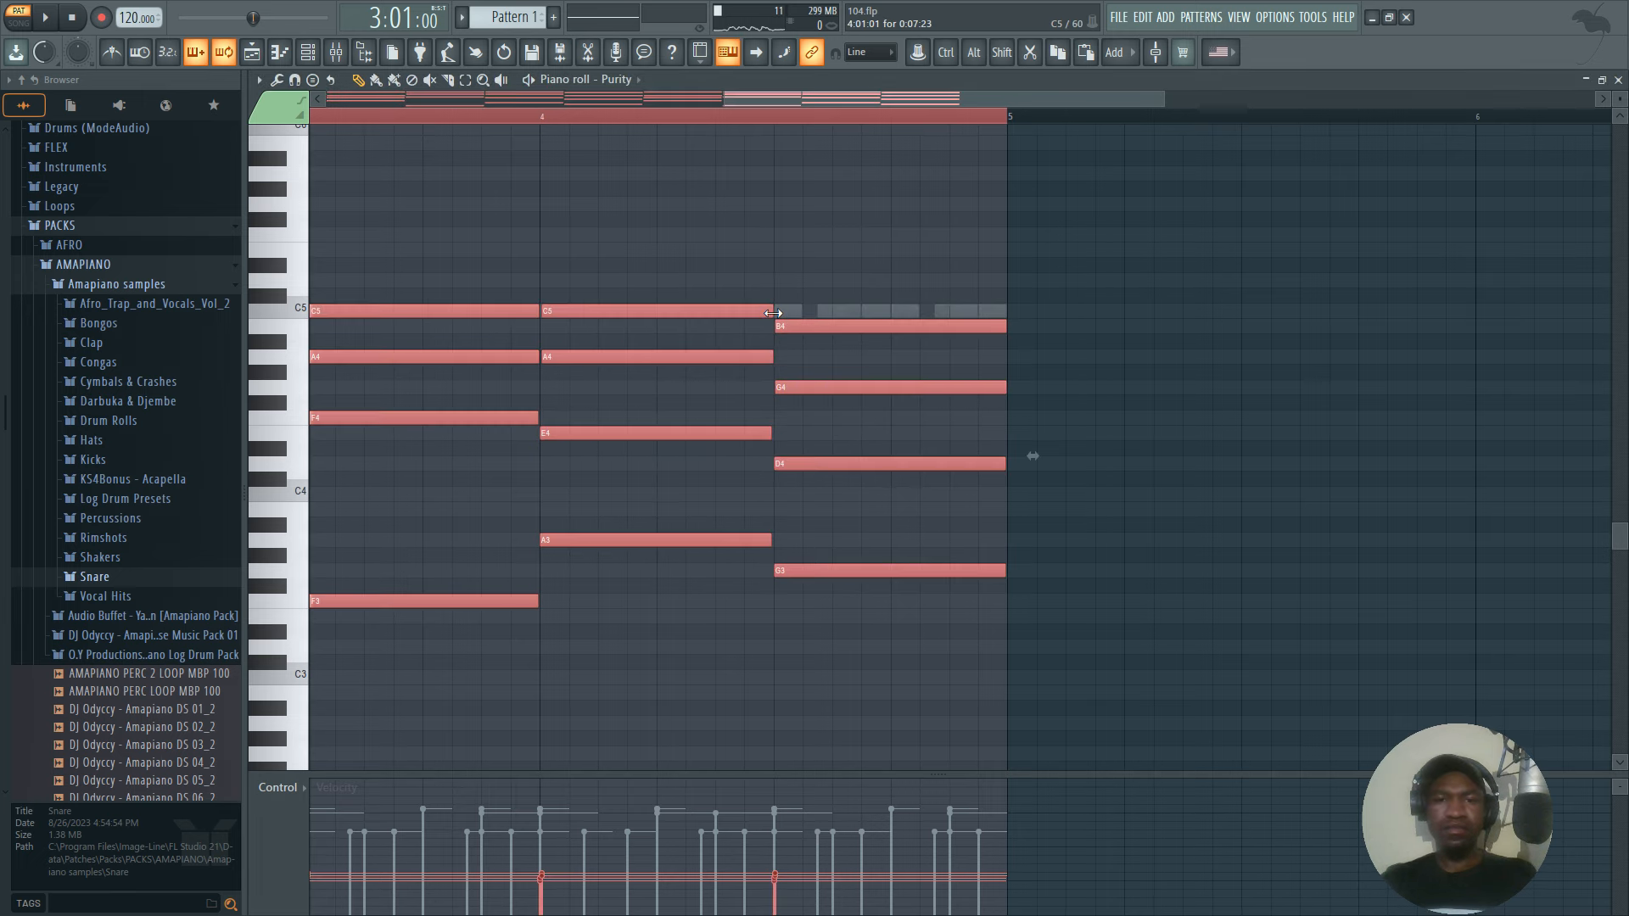
{"action": "left_click_drag", "start_coordinate": [773, 313], "coordinate": [338, 162]}
{"action": "left_click_drag", "start_coordinate": [703, 99], "coordinate": [17, 124]}
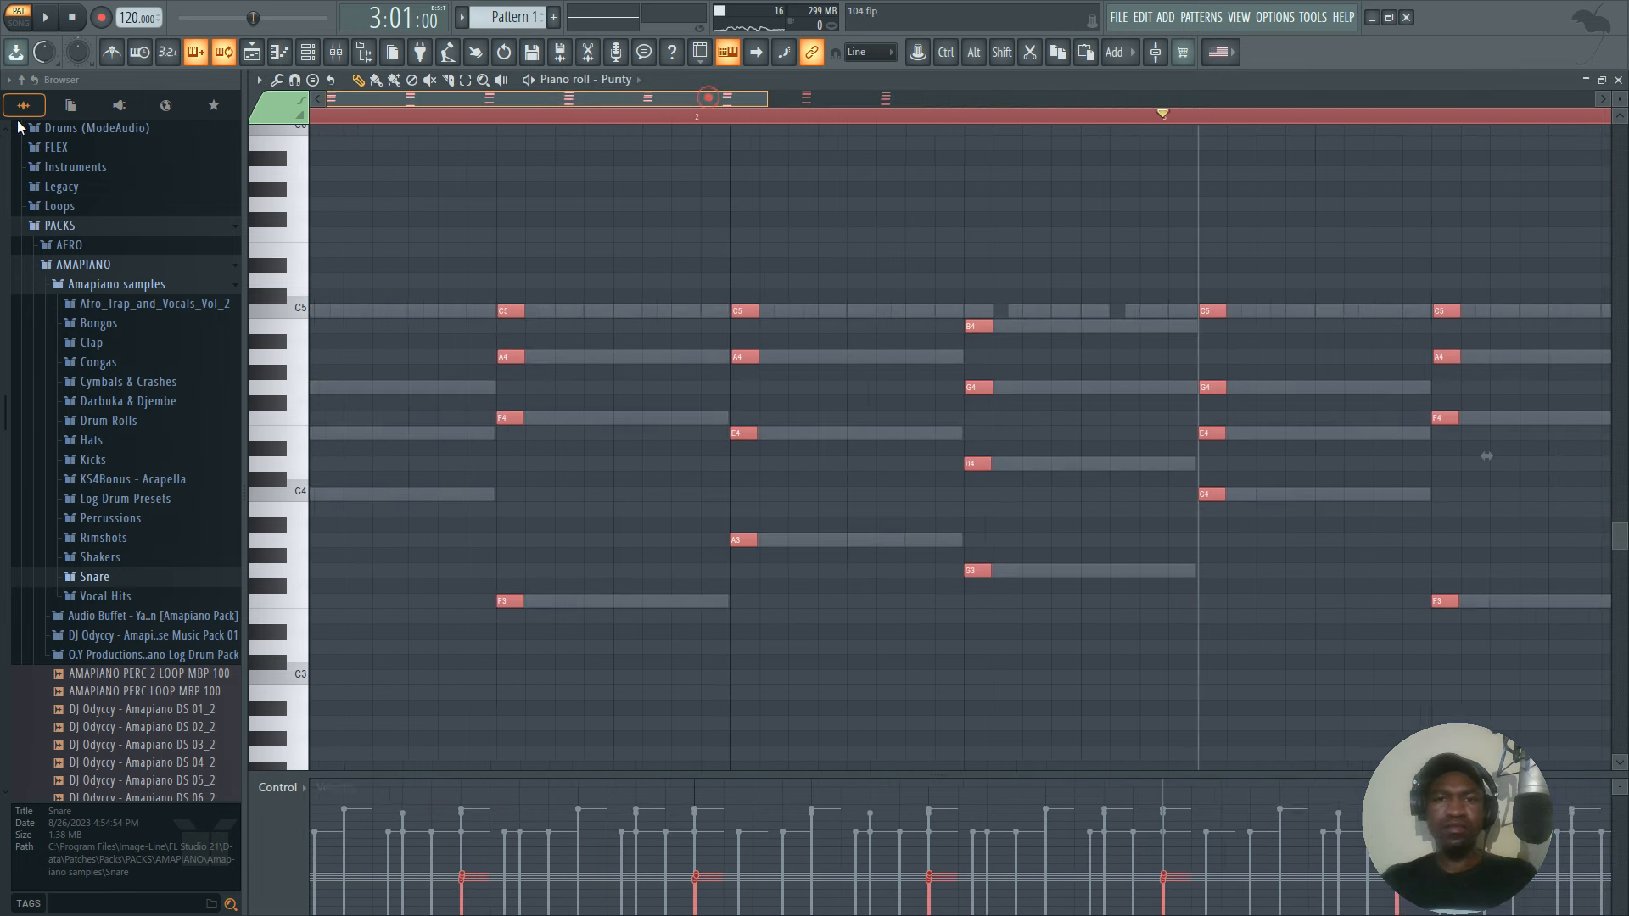
With snapping off, shorten all the Purity notes further to about 13 ticks and set snap back to Line.
{"action": "left_click", "coordinate": [891, 52]}
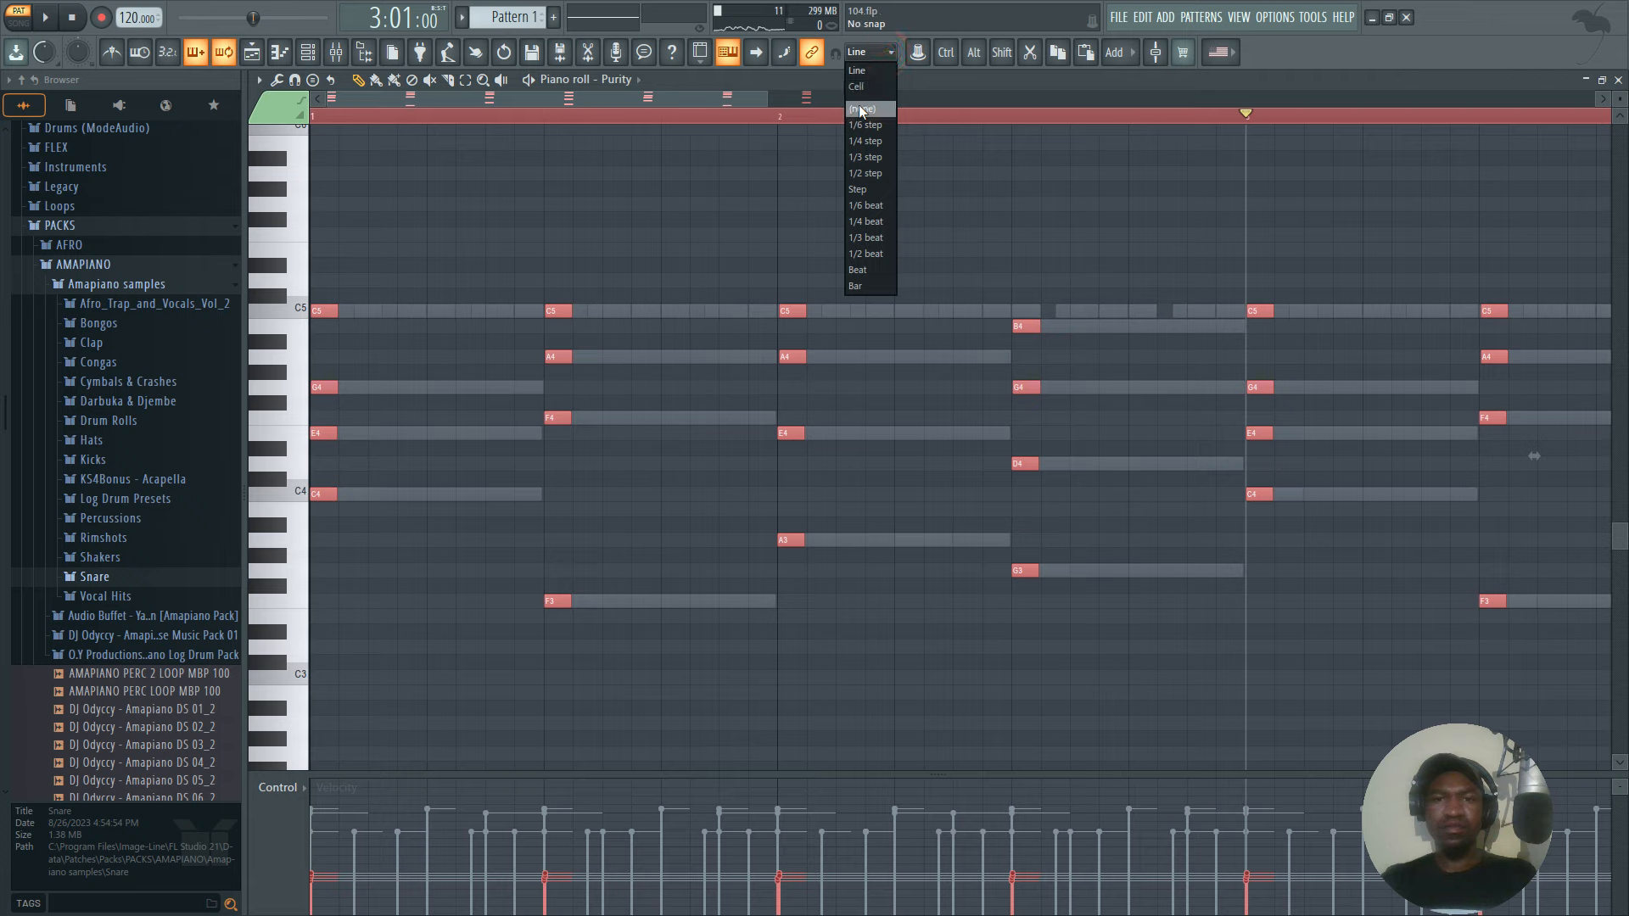
{"action": "left_click", "coordinate": [802, 310]}
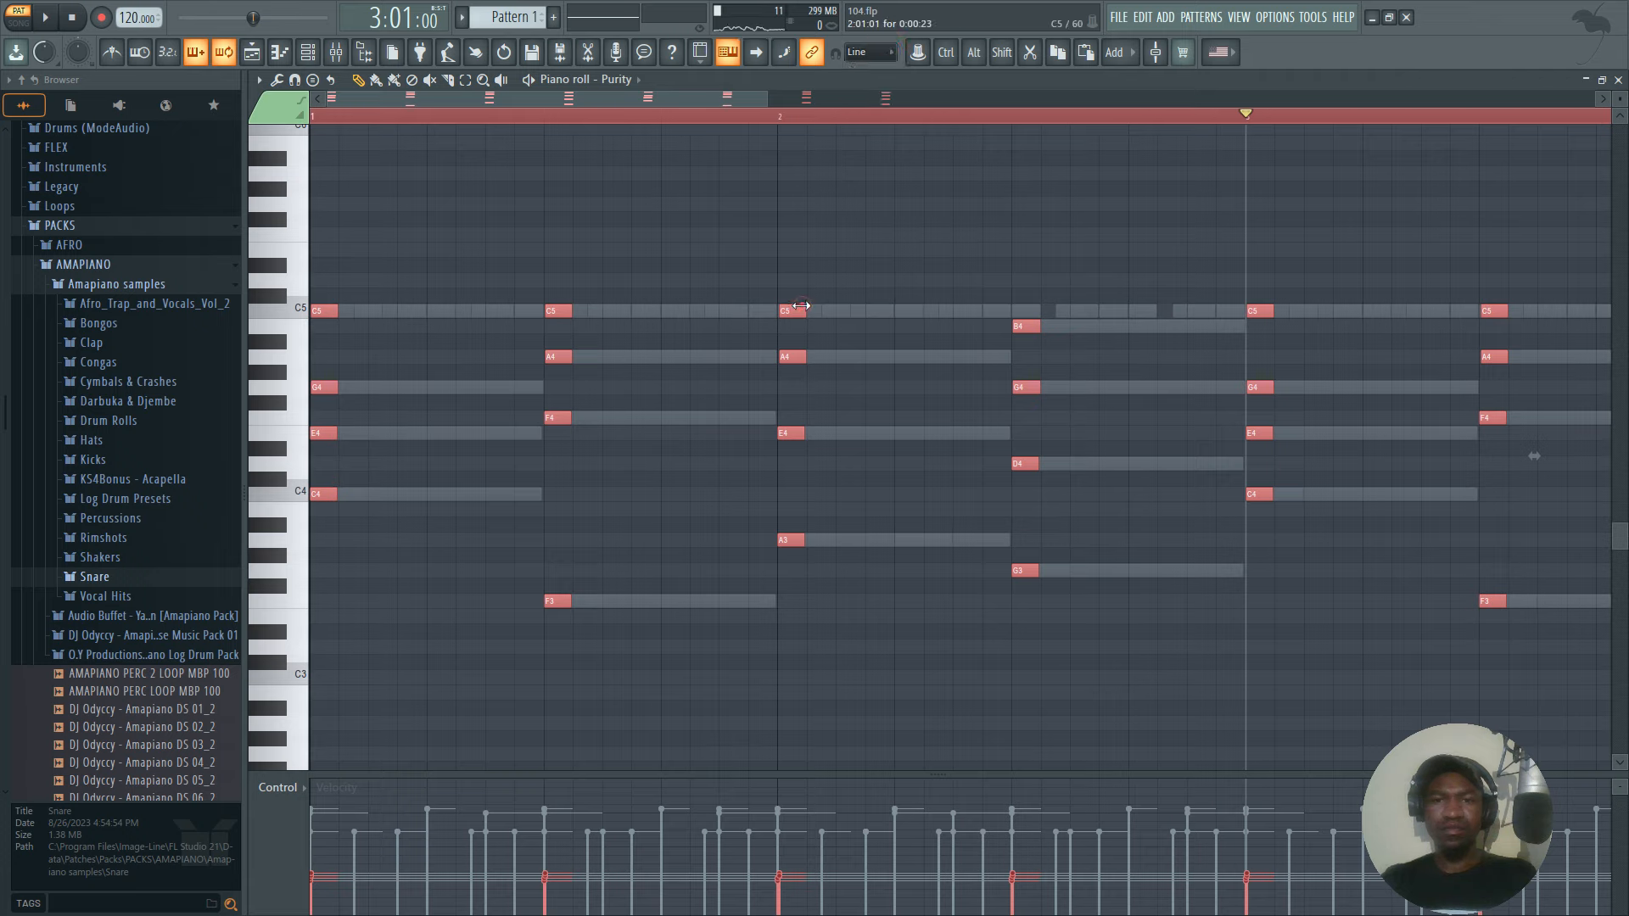
{"action": "left_click", "coordinate": [862, 54]}
{"action": "left_click", "coordinate": [861, 110]}
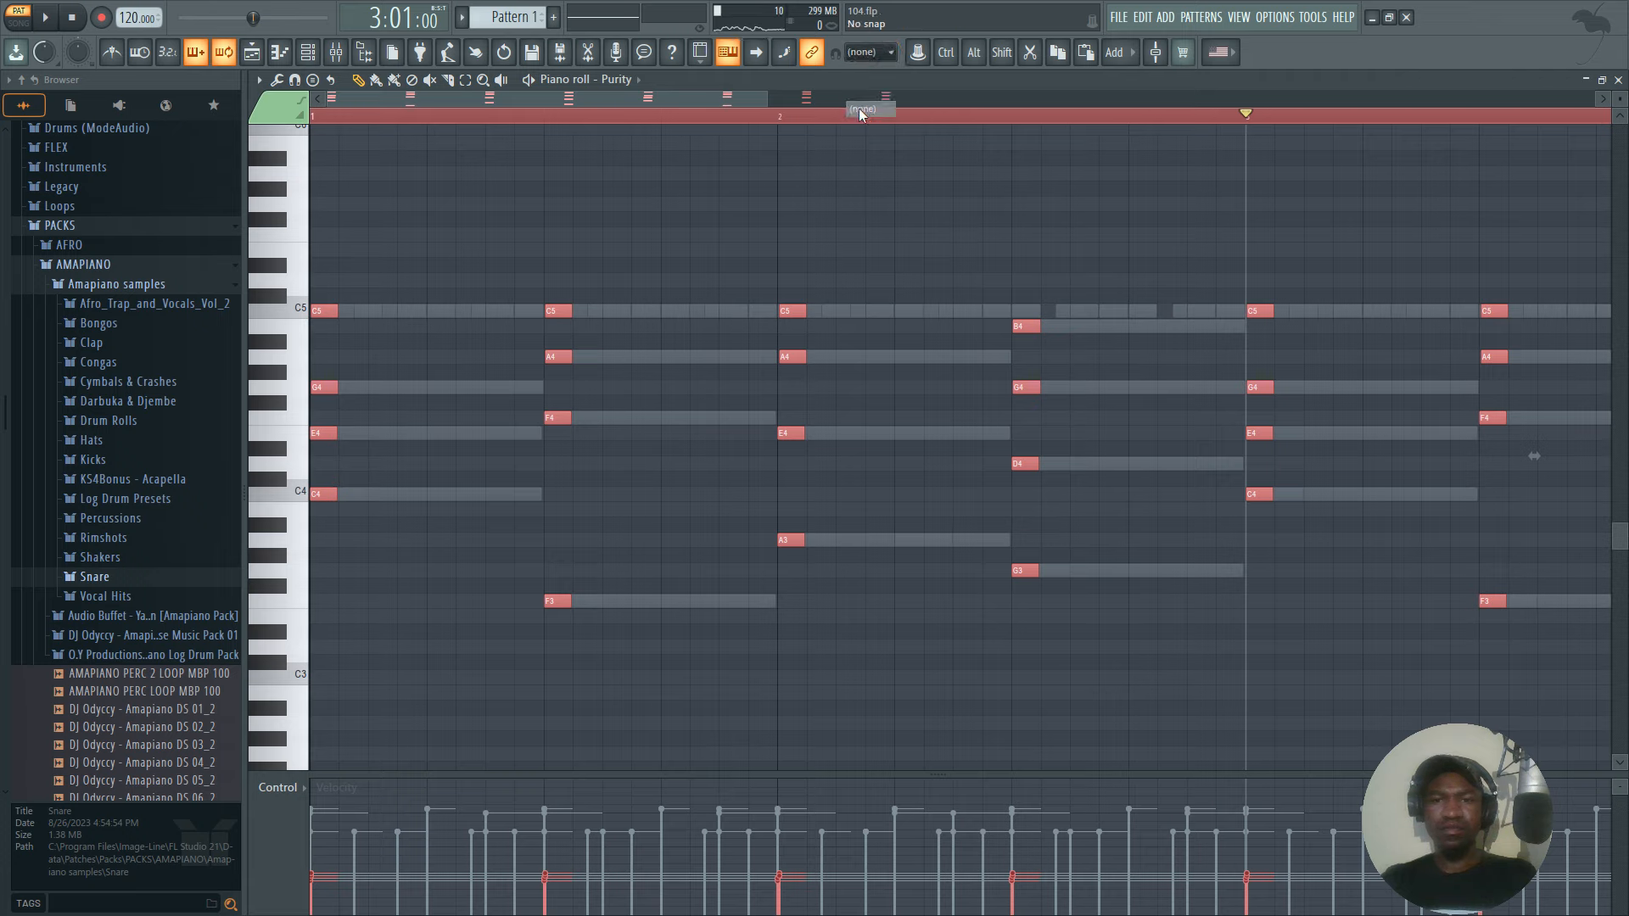
{"action": "left_click_drag", "start_coordinate": [804, 312], "coordinate": [791, 323]}
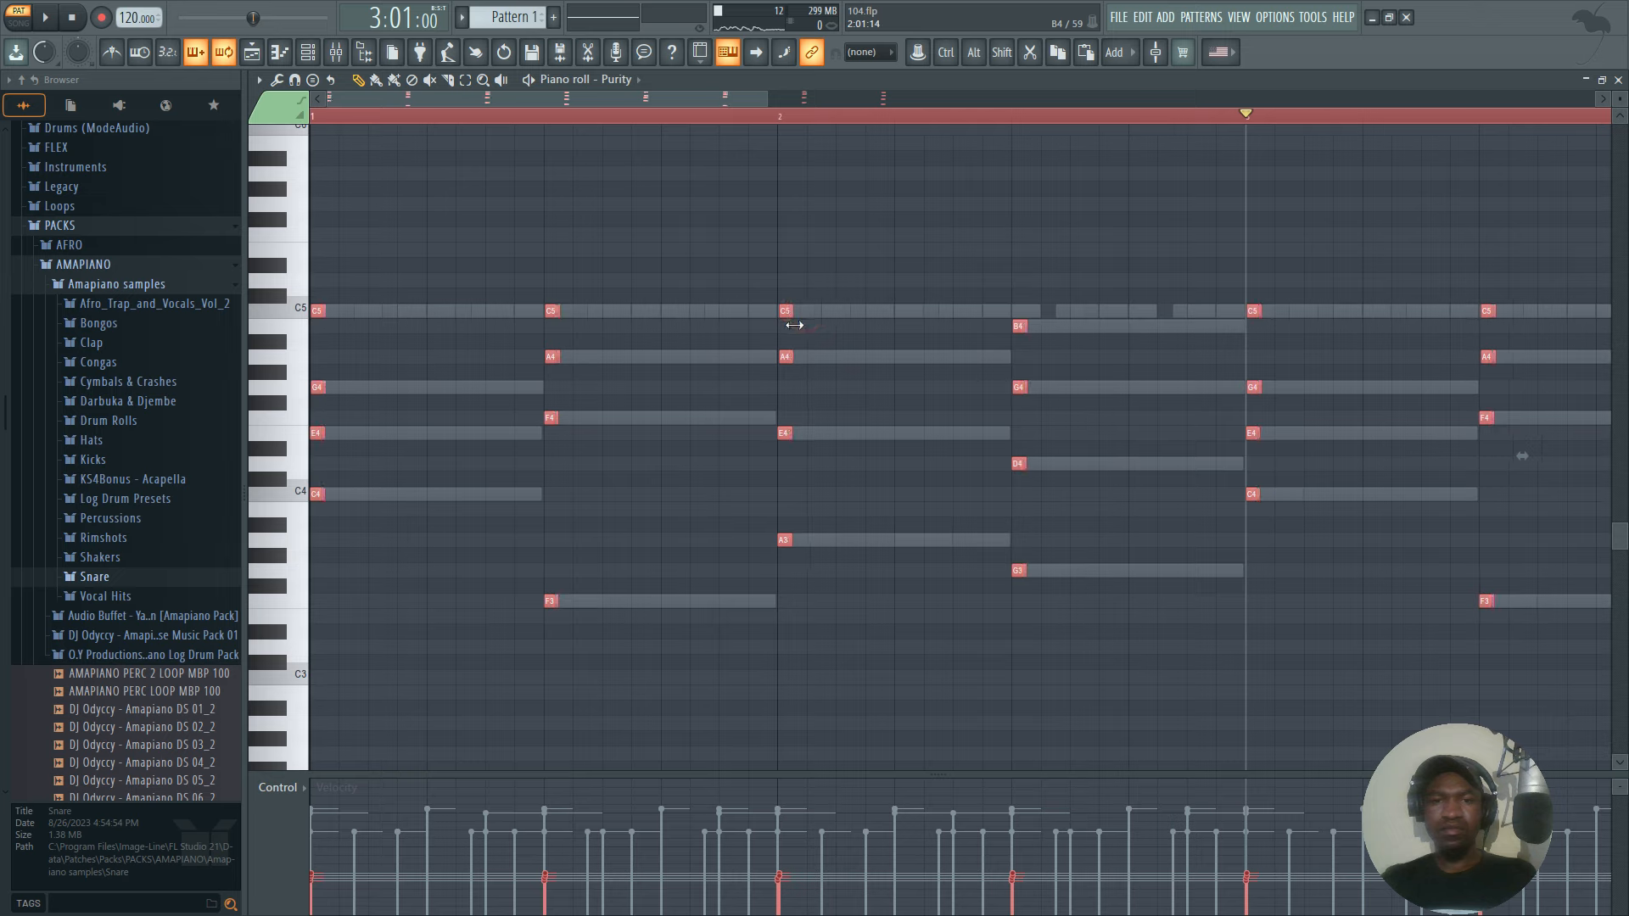
{"action": "left_click", "coordinate": [864, 54]}
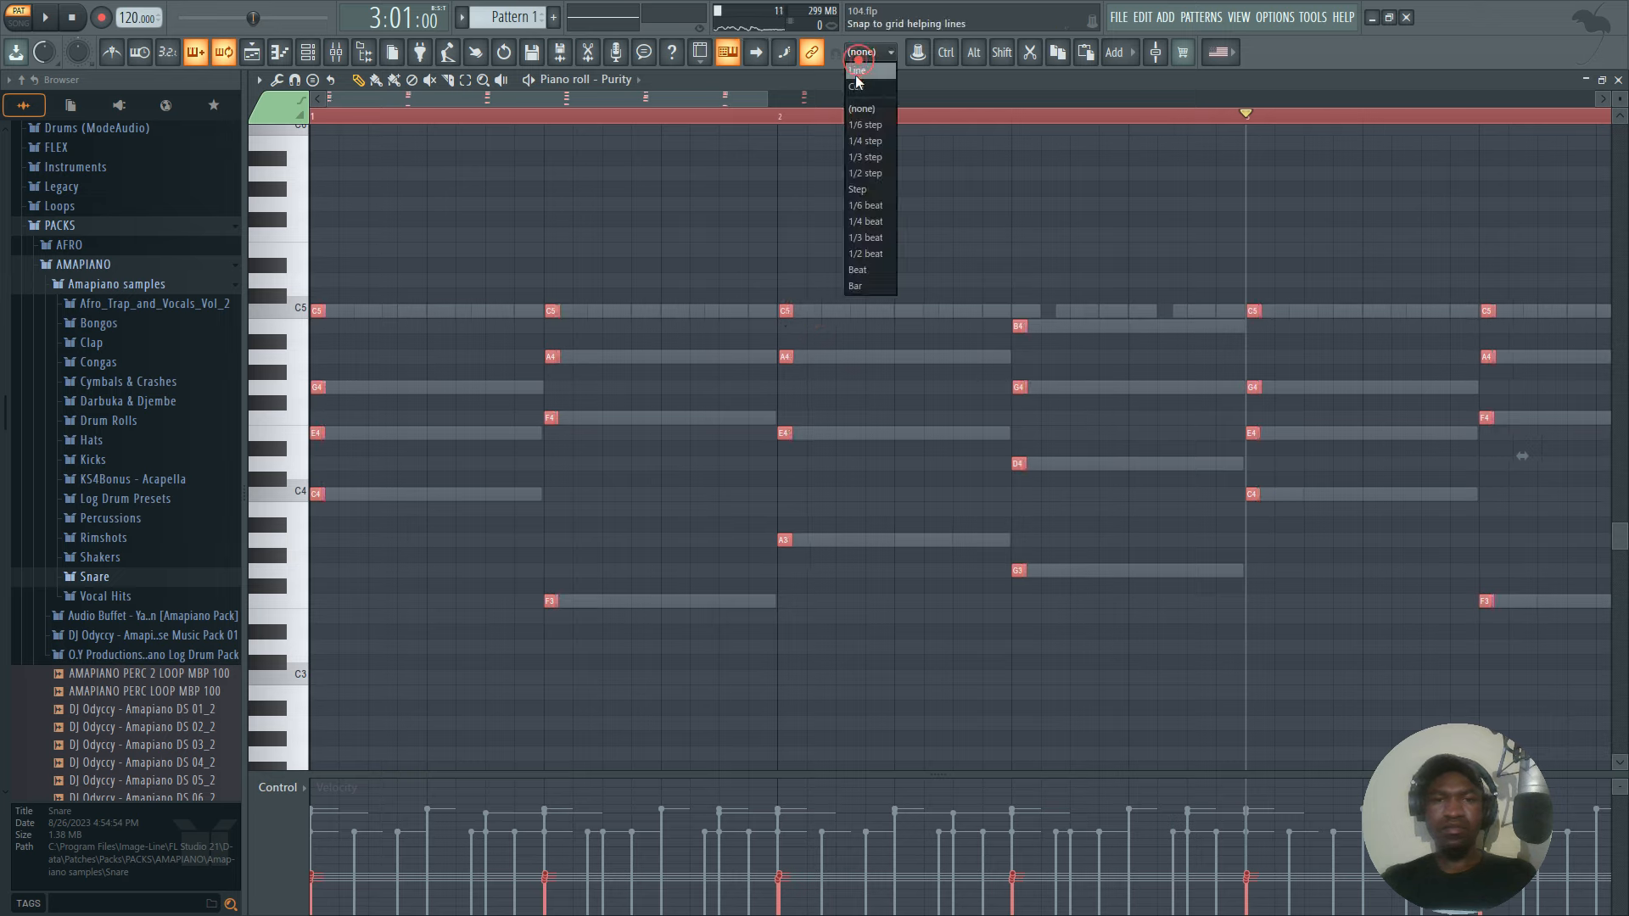
{"action": "left_click", "coordinate": [855, 75]}
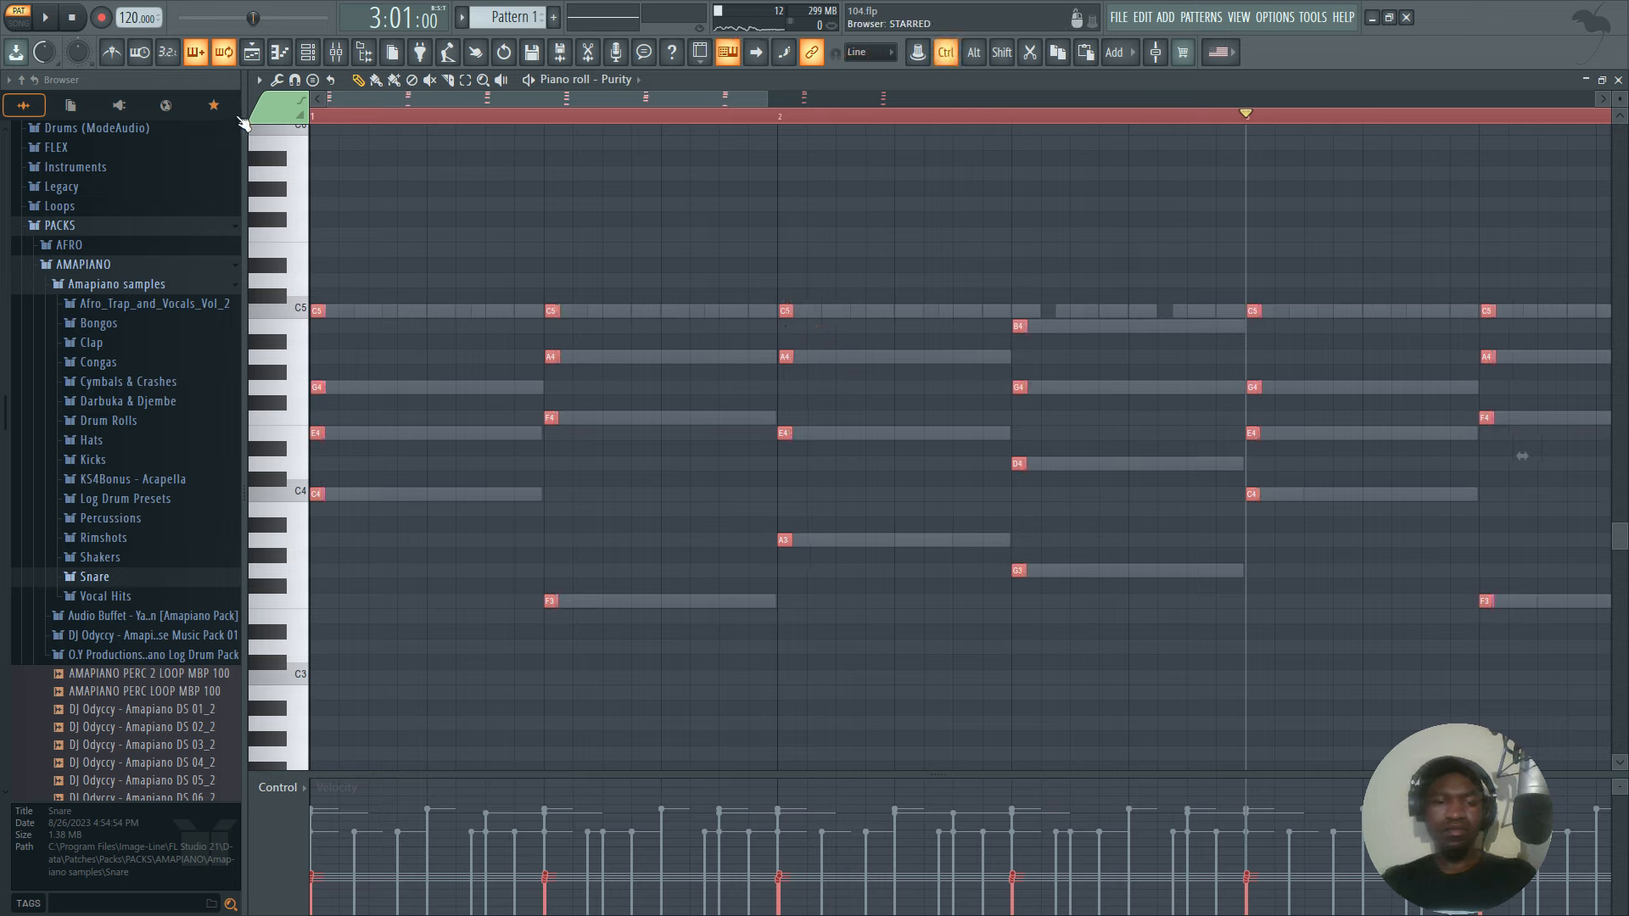
Duplicate the Purity hits and shift them so each chord plays on its second and fourth steps, with all notes selected.
{"action": "key", "text": "ctrl+b"}
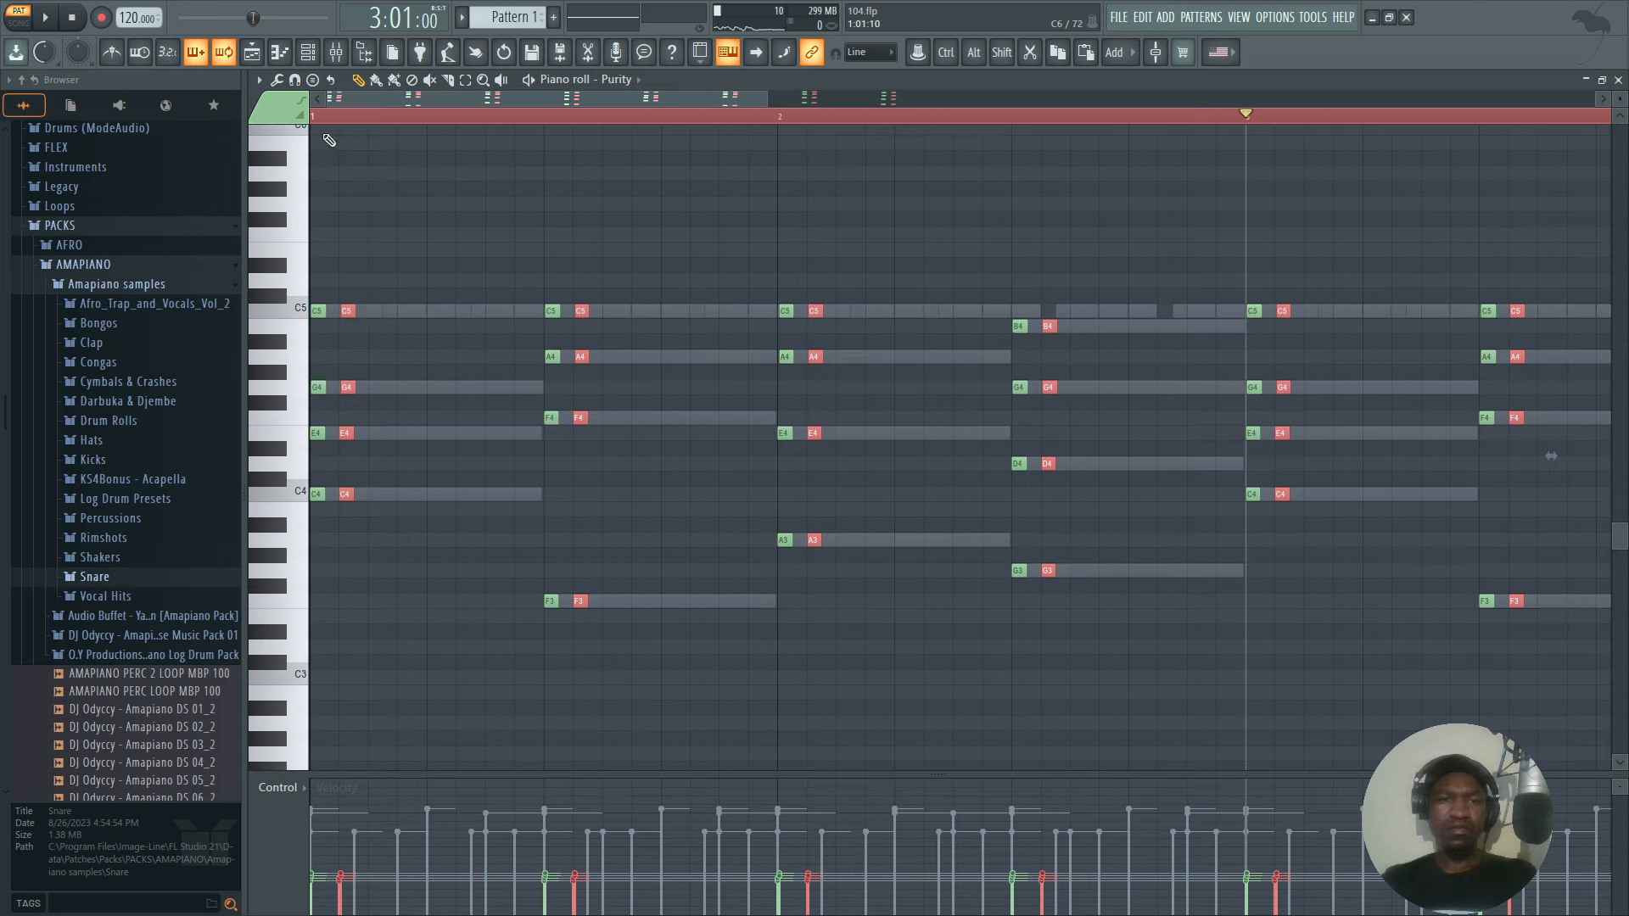
{"action": "left_click_drag", "start_coordinate": [347, 311], "coordinate": [396, 318]}
{"action": "key", "text": "ctrl+a"}
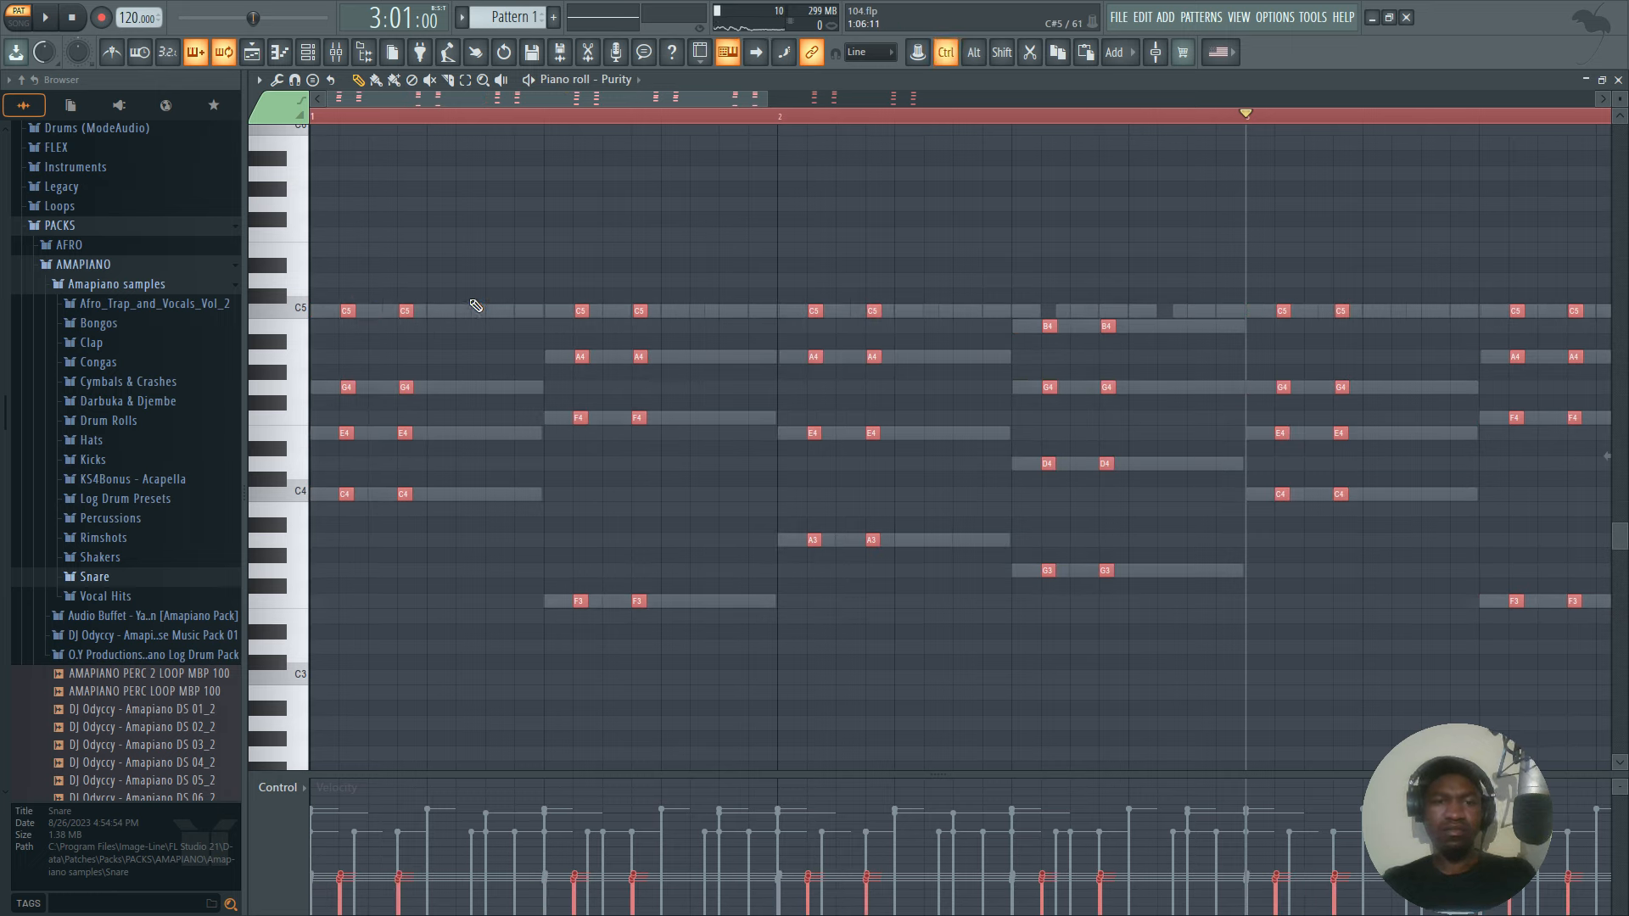
Try adding copies of the Purity hits on each chord's first and third steps, delete them, and play the pattern.
{"action": "key", "text": "ctrl+v"}
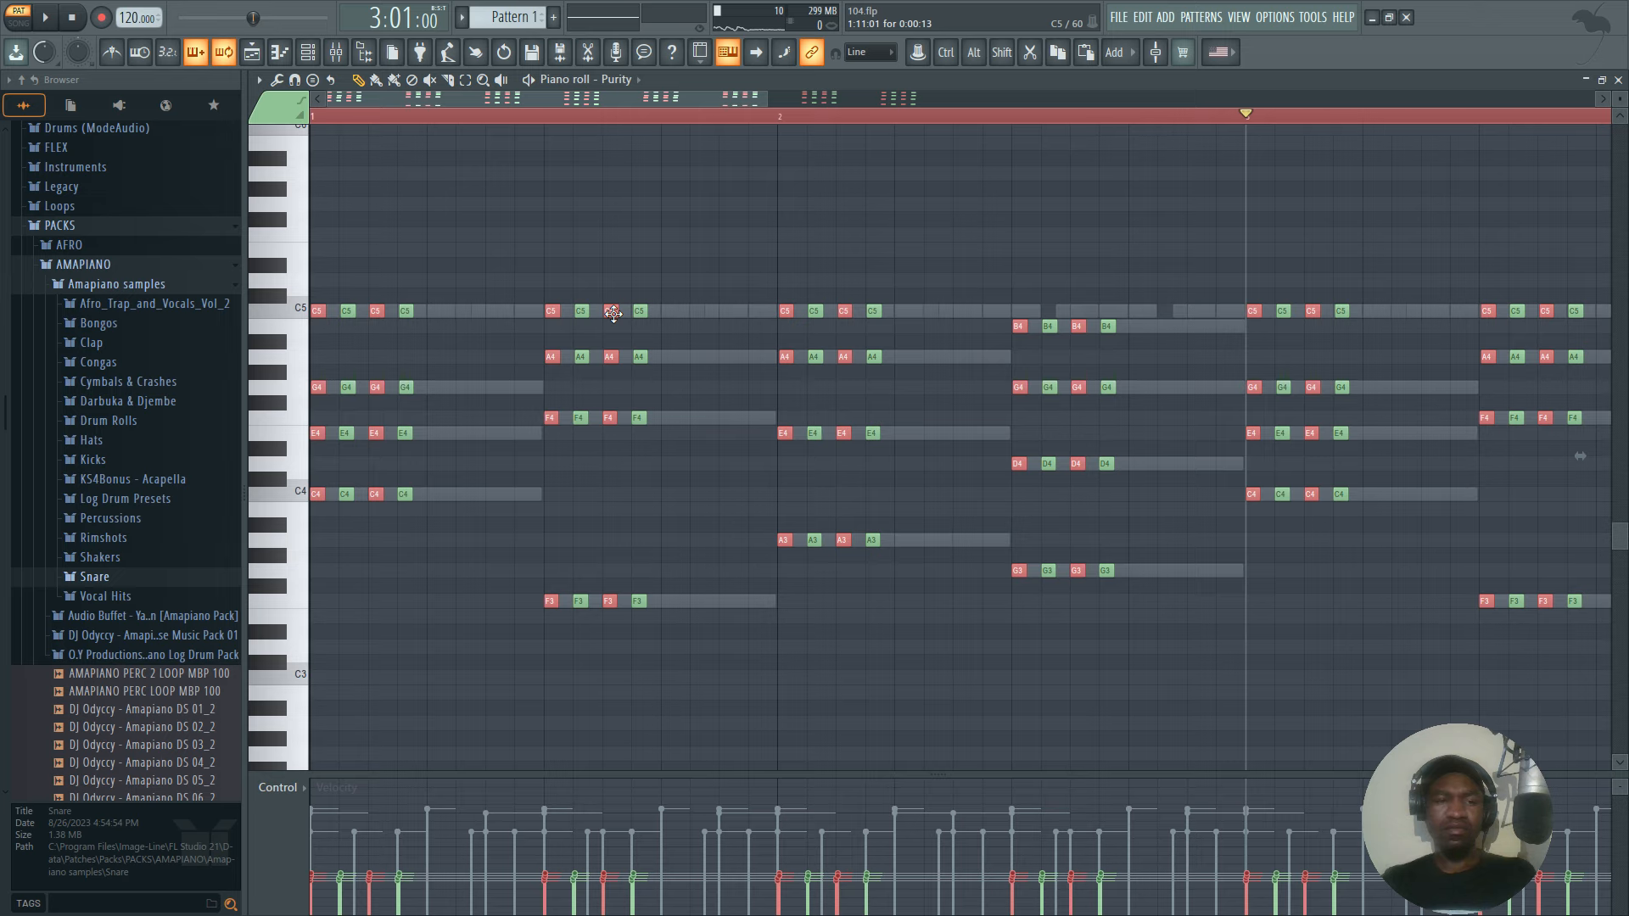
{"action": "key", "text": "Delete"}
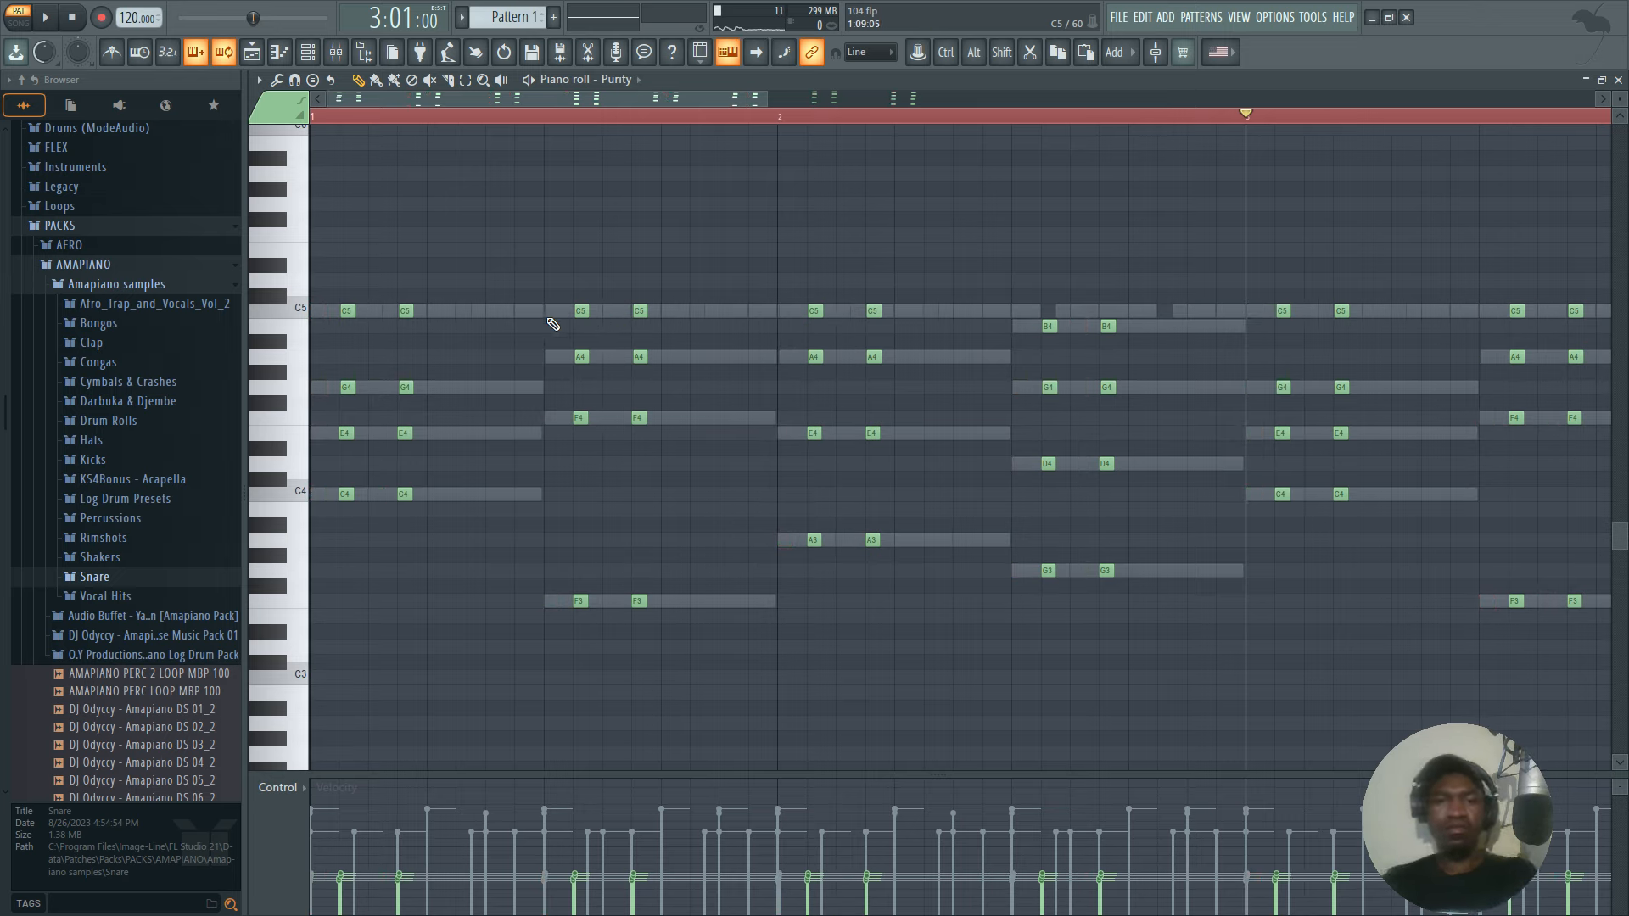
{"action": "key", "text": "space"}
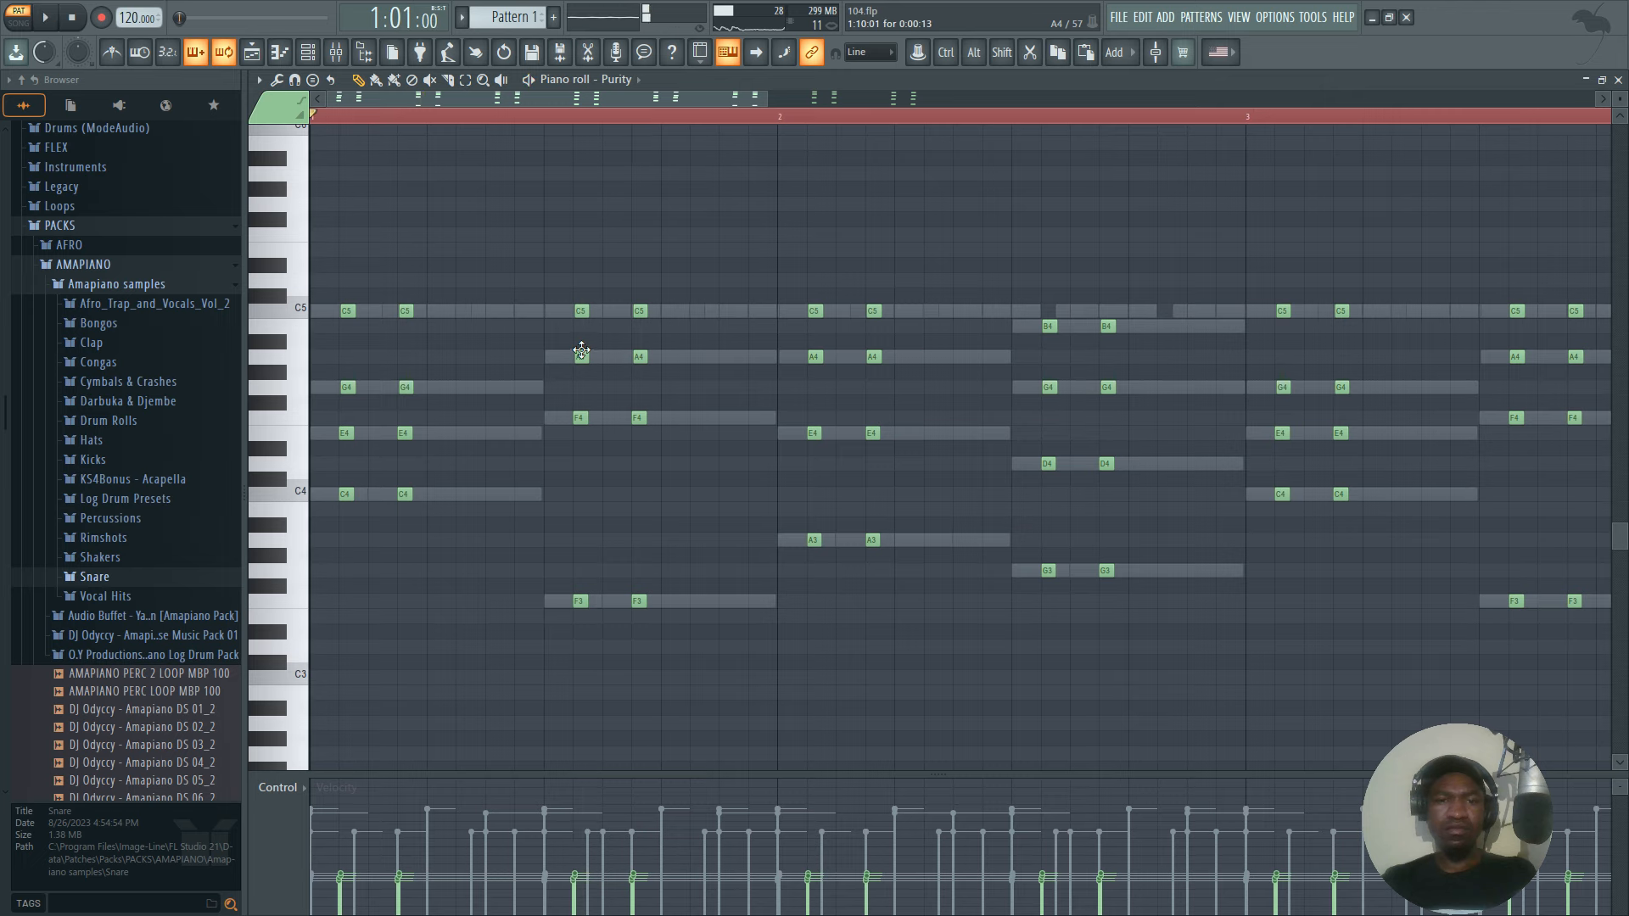
{"action": "key", "text": "space"}
Shift the Purity hits of the second and fourth chords in bars 1 and 2 one step earlier.
{"action": "left_click", "coordinate": [552, 311]}
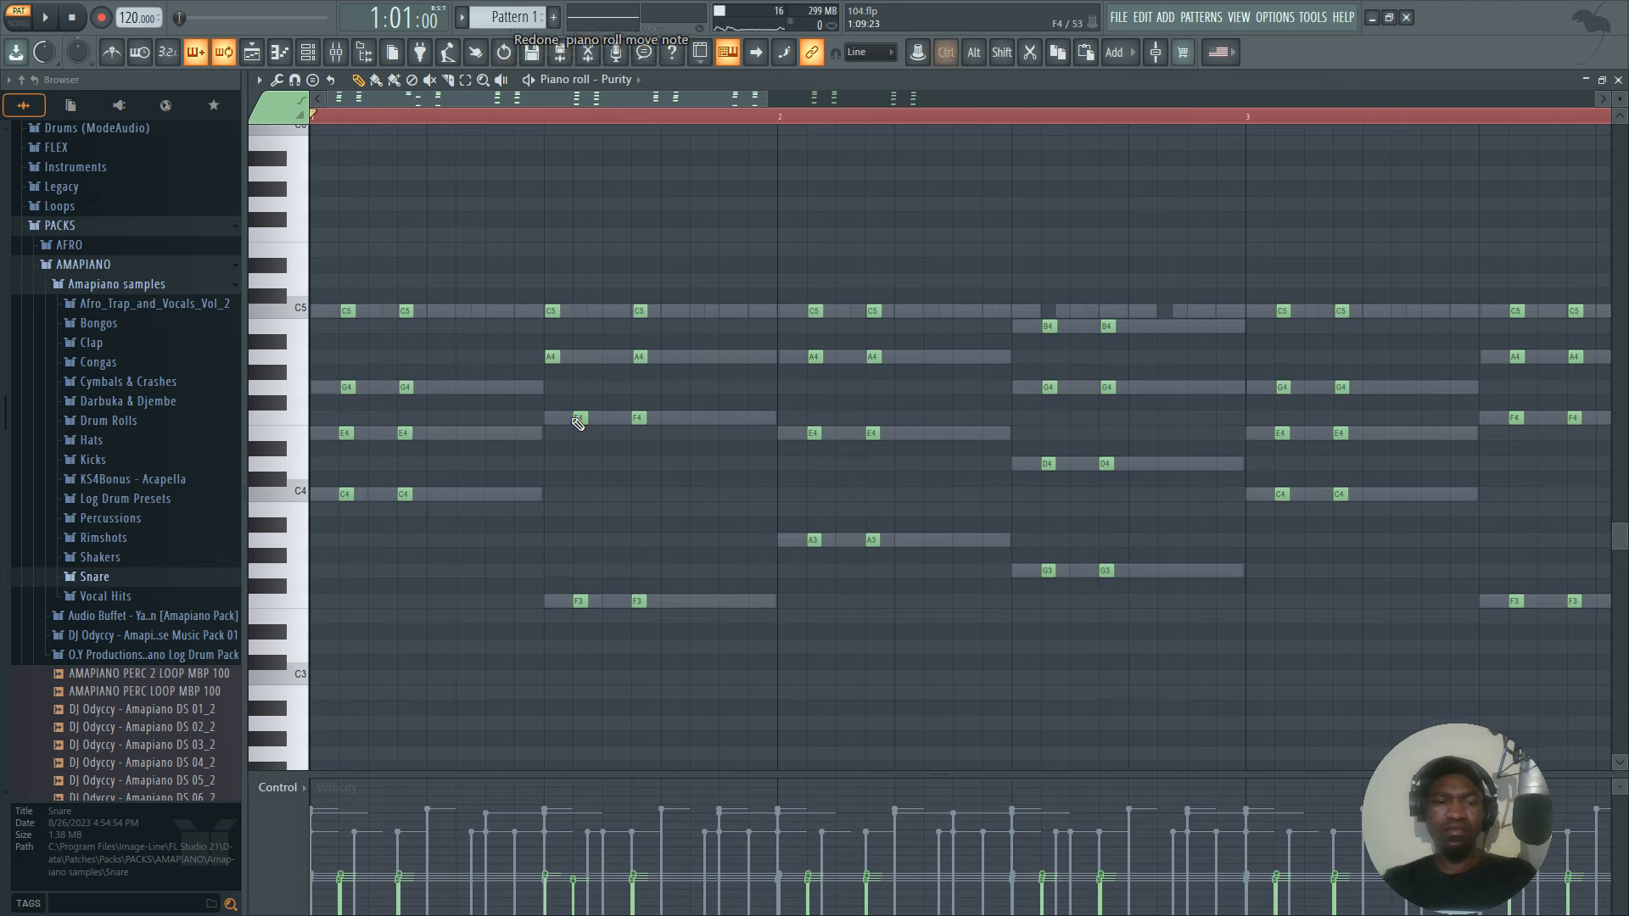
{"action": "key", "text": "ctrl+alt+z"}
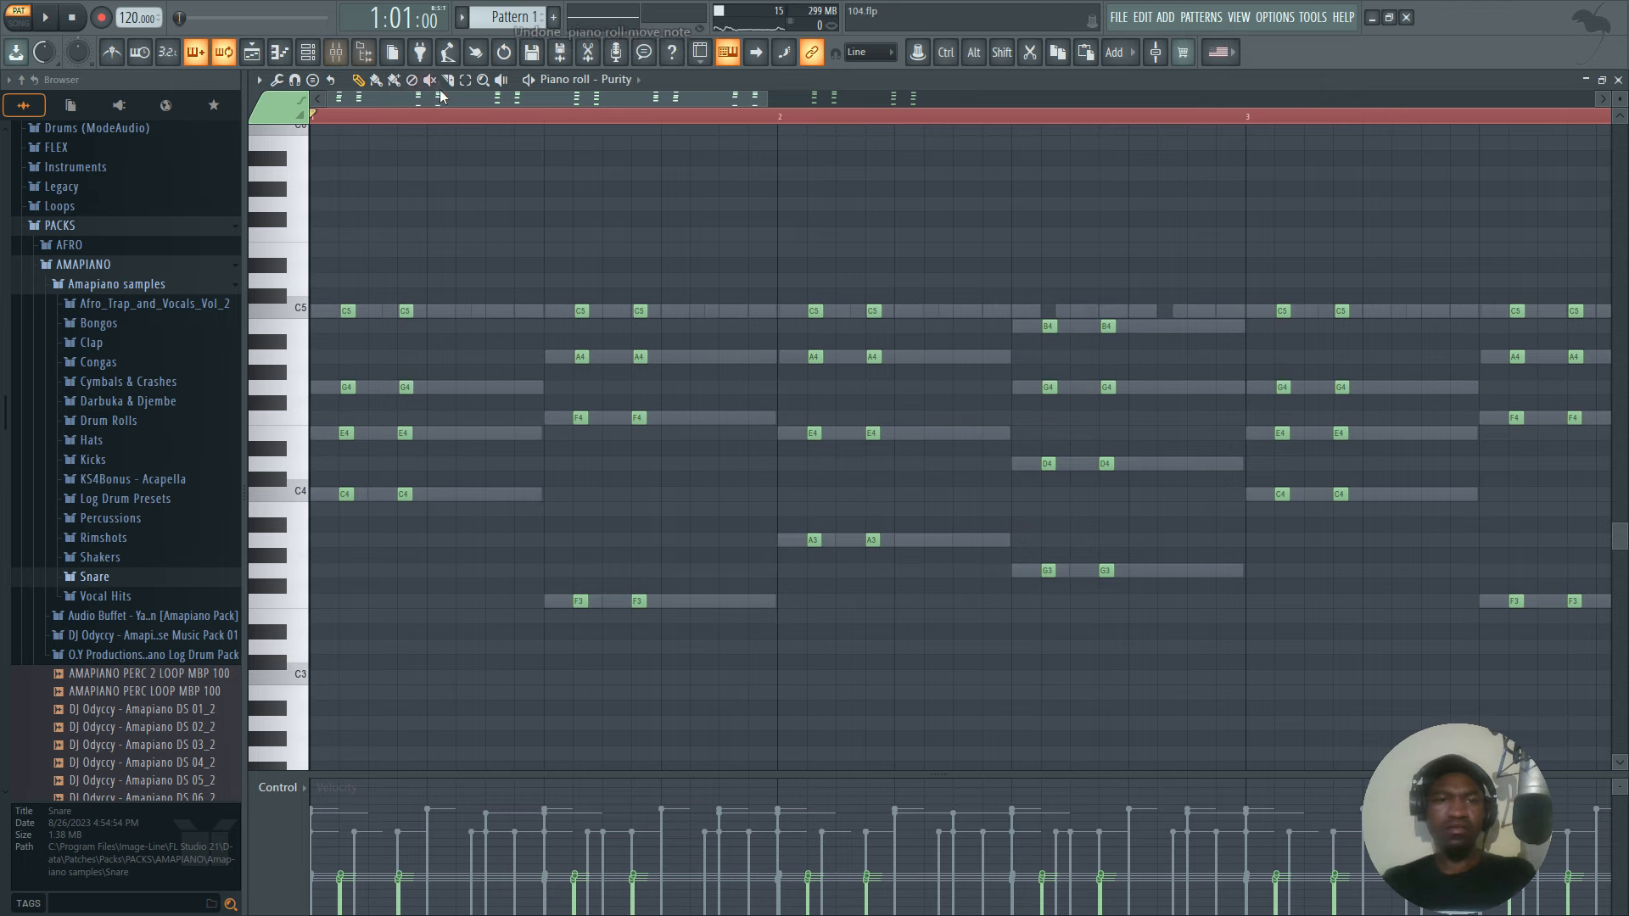
{"action": "left_click_drag", "start_coordinate": [679, 628], "coordinate": [548, 276]}
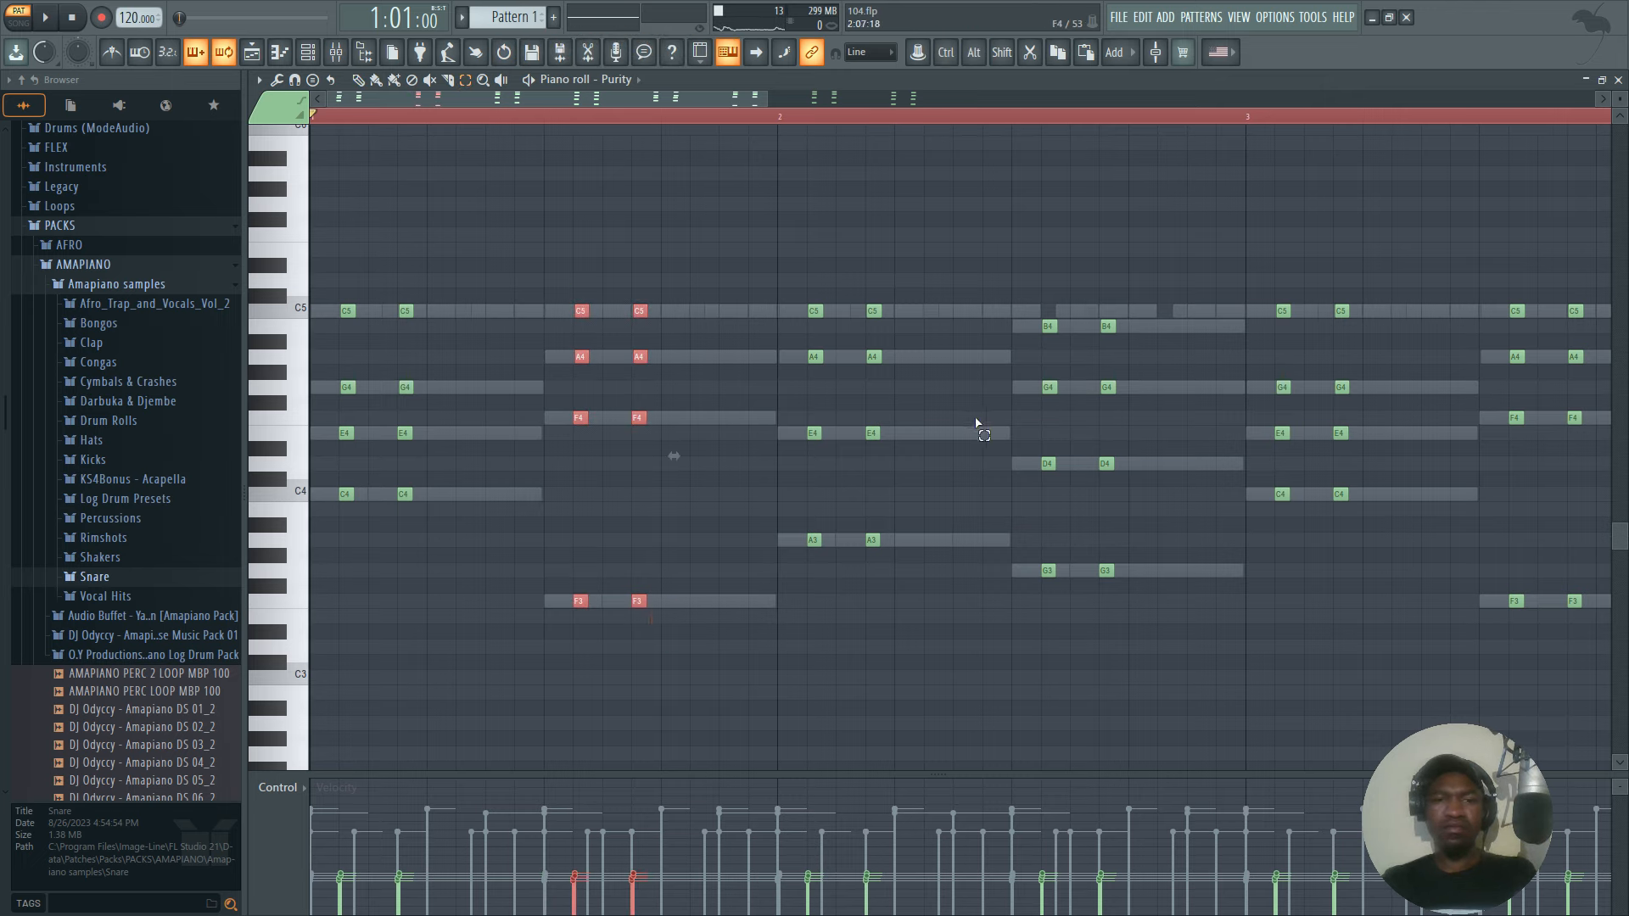
{"action": "left_click_drag", "start_coordinate": [1172, 732], "coordinate": [938, 182]}
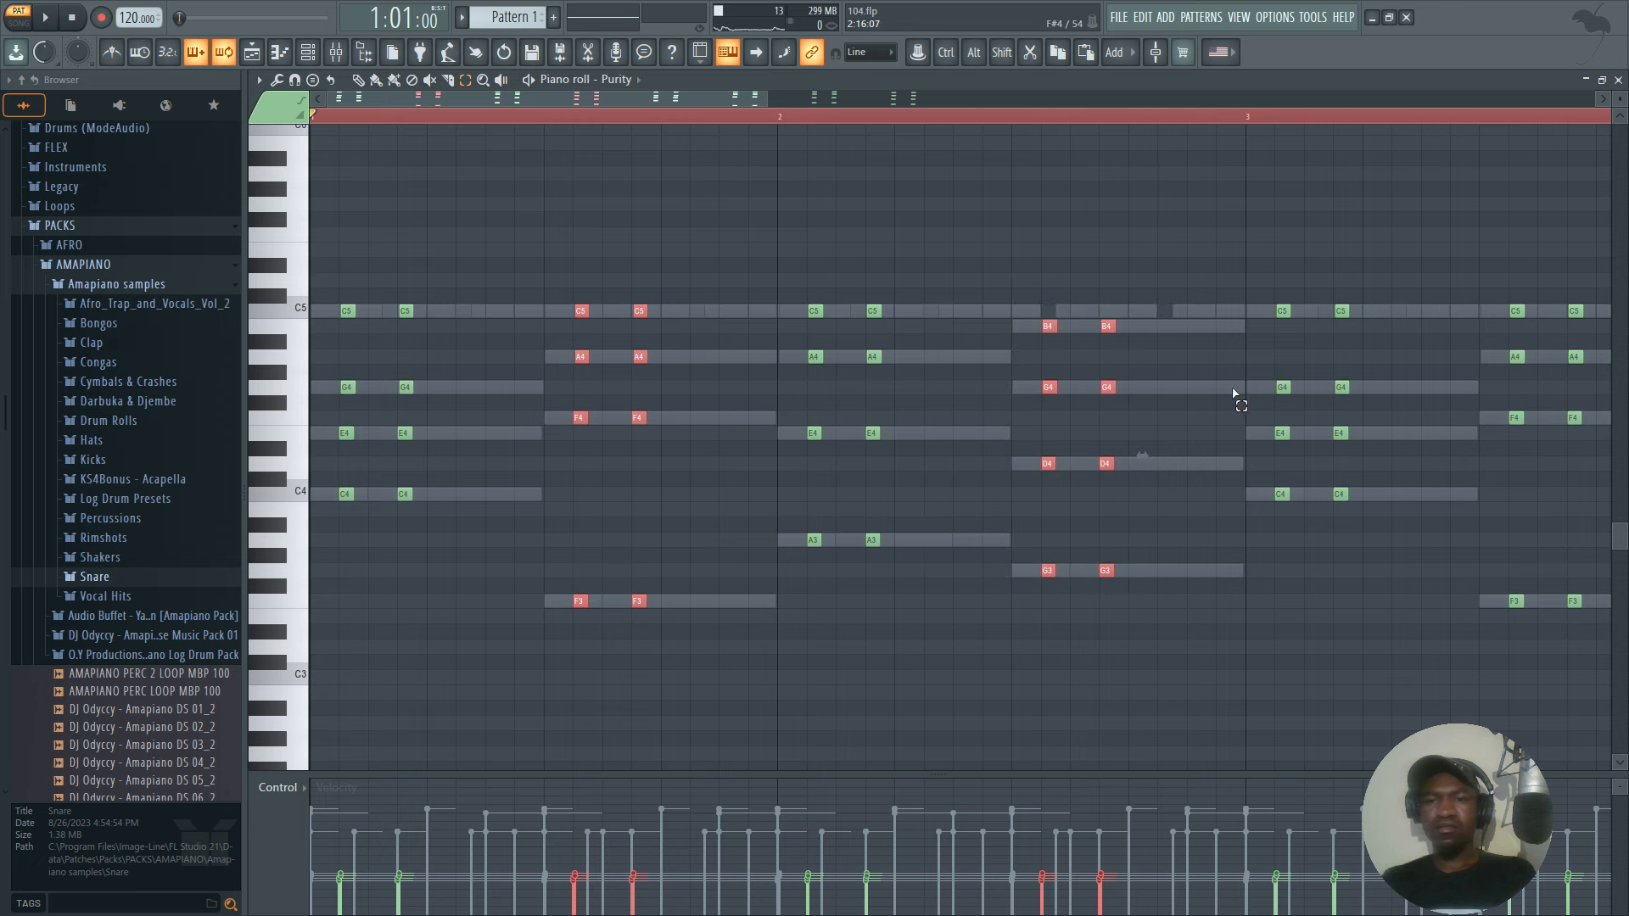
{"action": "key", "text": "shift+Left"}
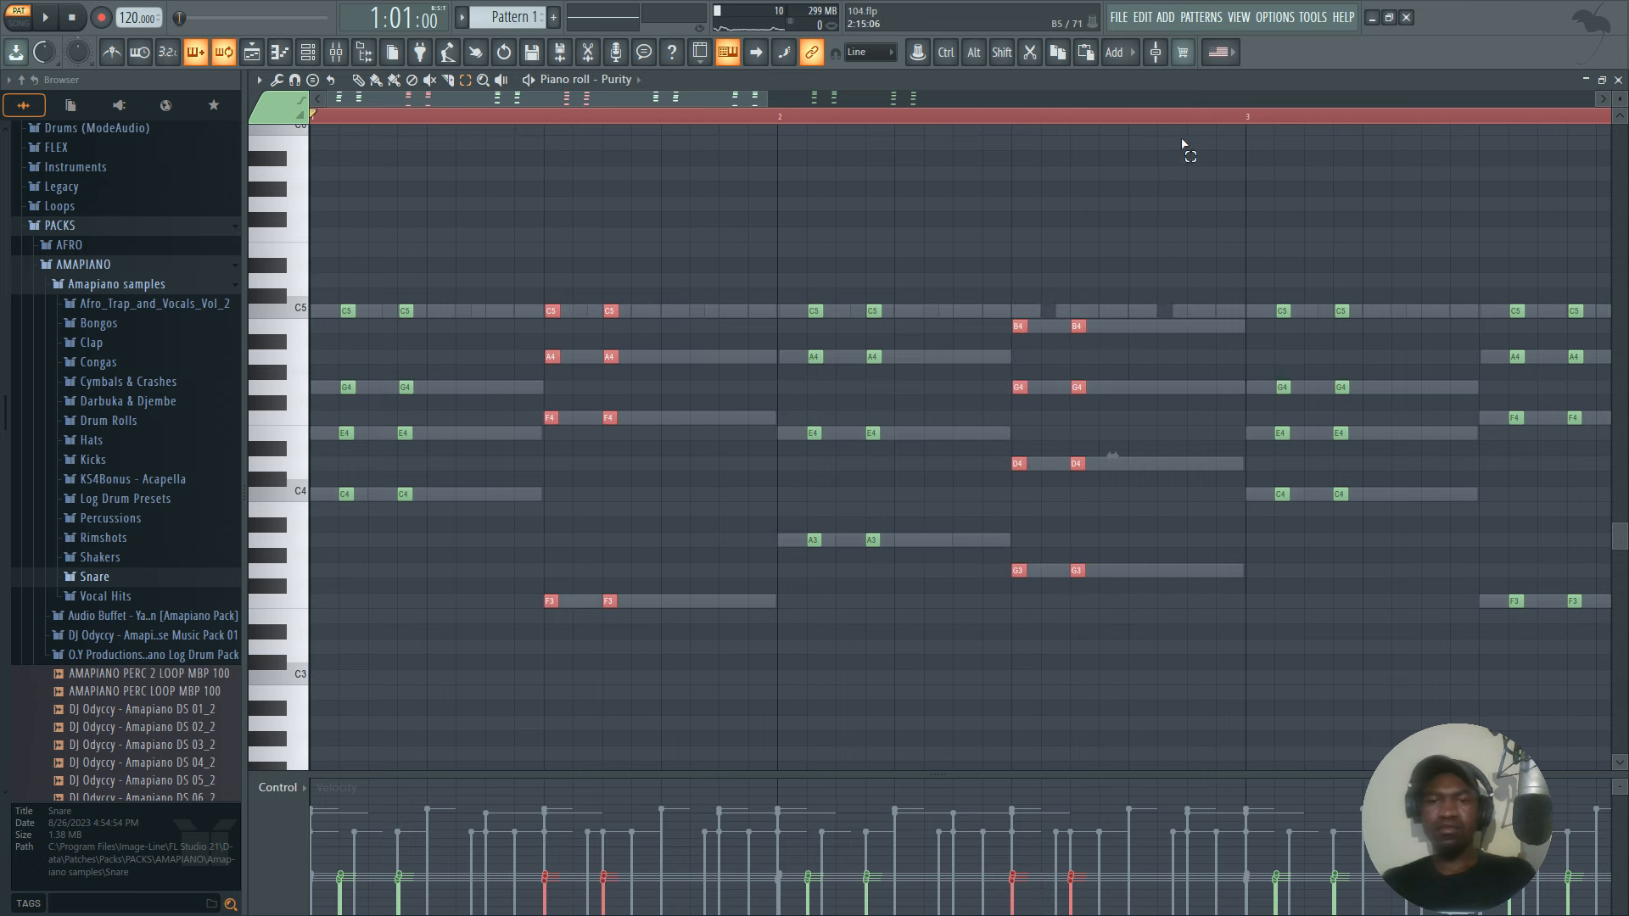
Delete the Purity hits in bars 3 and 4 and replace them with a duplicate of bars 1 and 2.
{"action": "scroll", "coordinate": [824, 116], "scroll_direction": "down", "scroll_amount": 4}
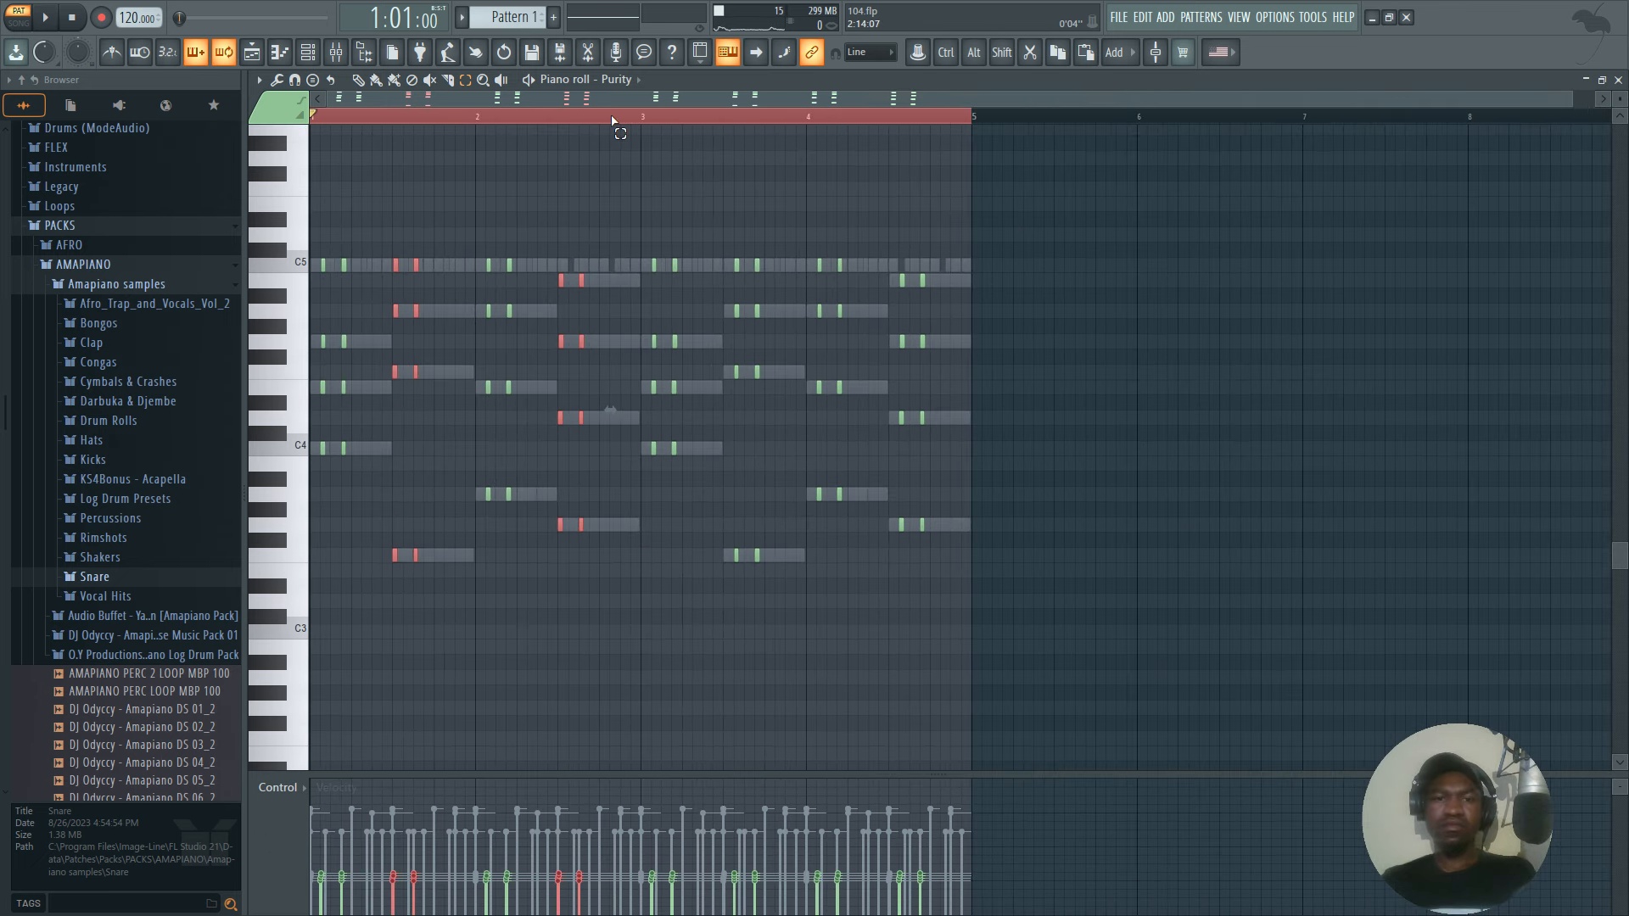
{"action": "left_click_drag", "start_coordinate": [647, 214], "coordinate": [1161, 638]}
{"action": "scroll", "coordinate": [1161, 638], "scroll_direction": "down", "scroll_amount": 3}
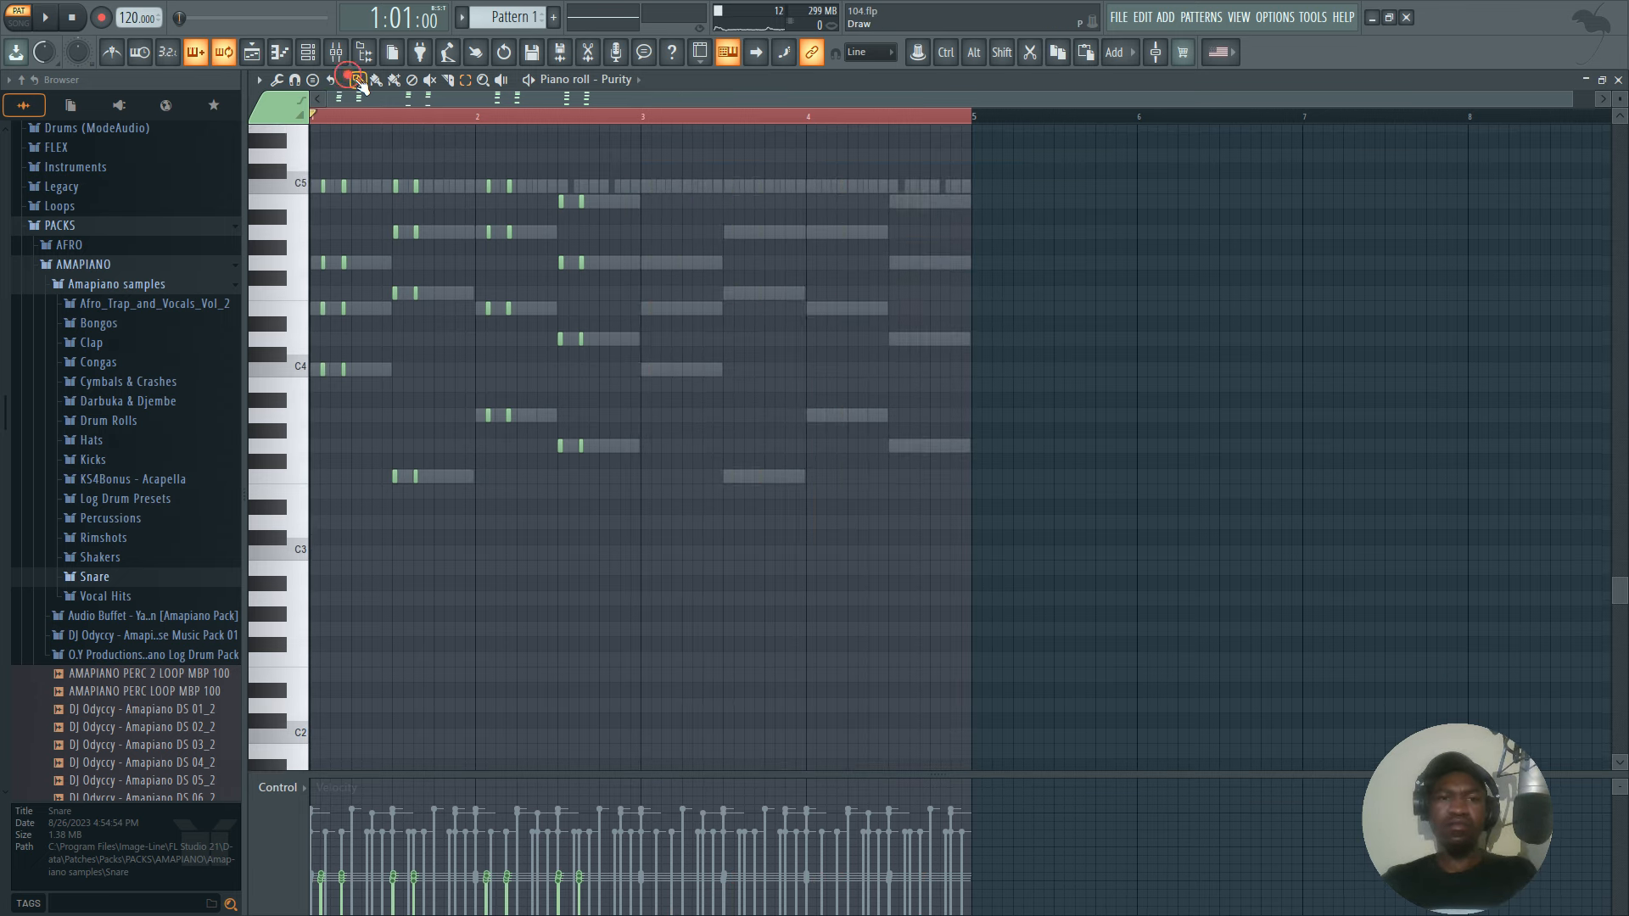
{"action": "left_click_drag", "start_coordinate": [667, 136], "coordinate": [648, 127]}
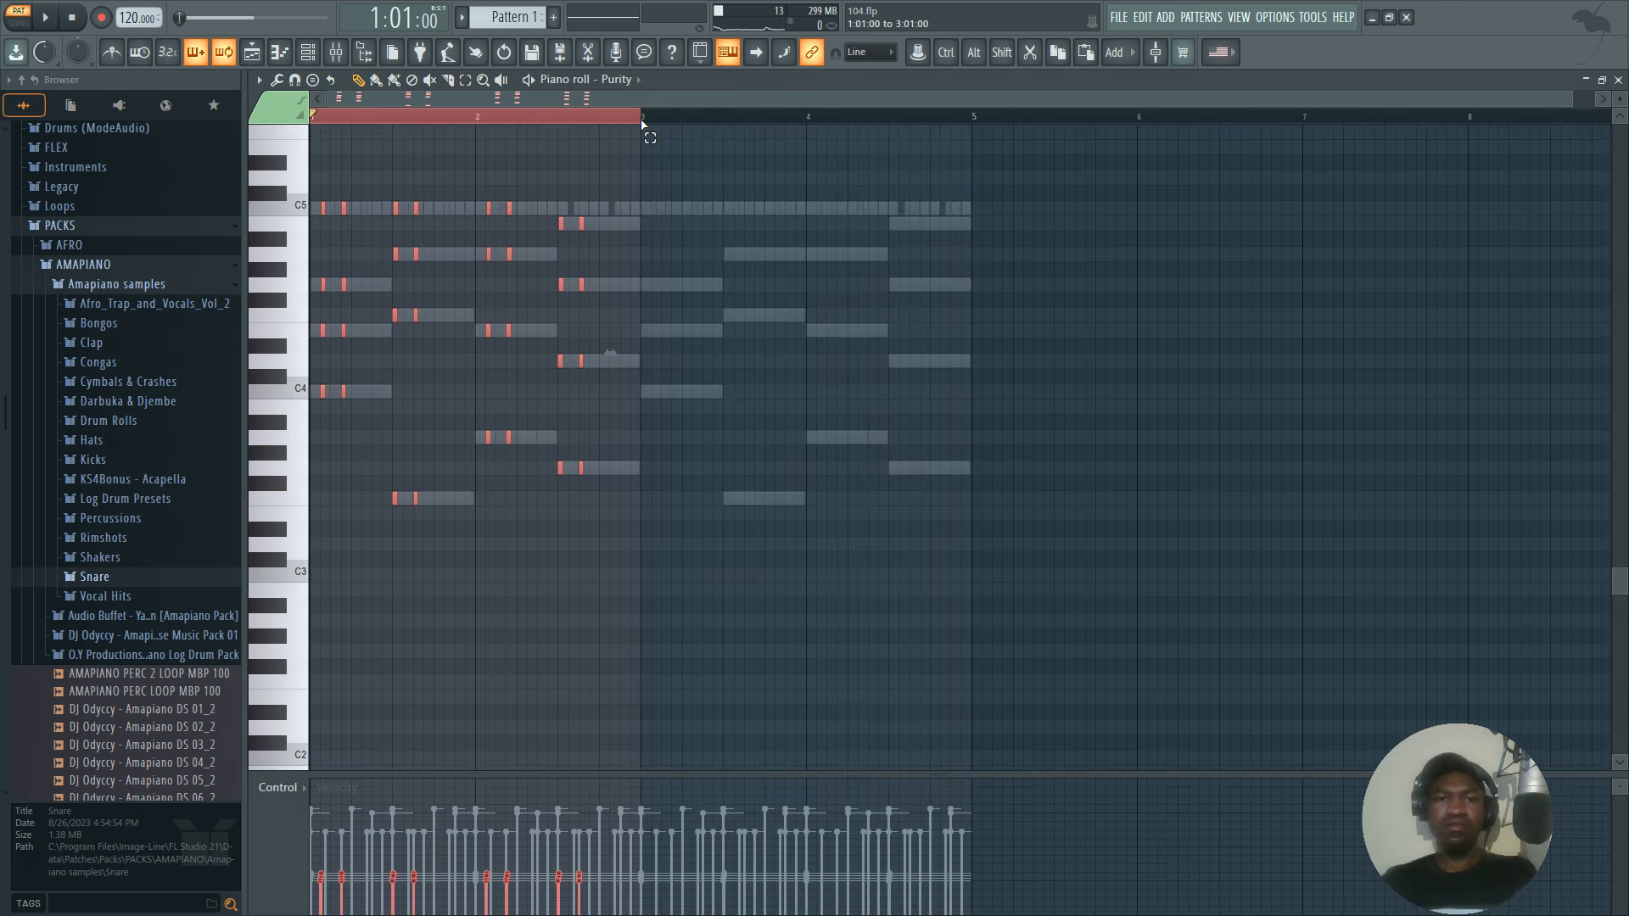
{"action": "key", "text": "ctrl+b"}
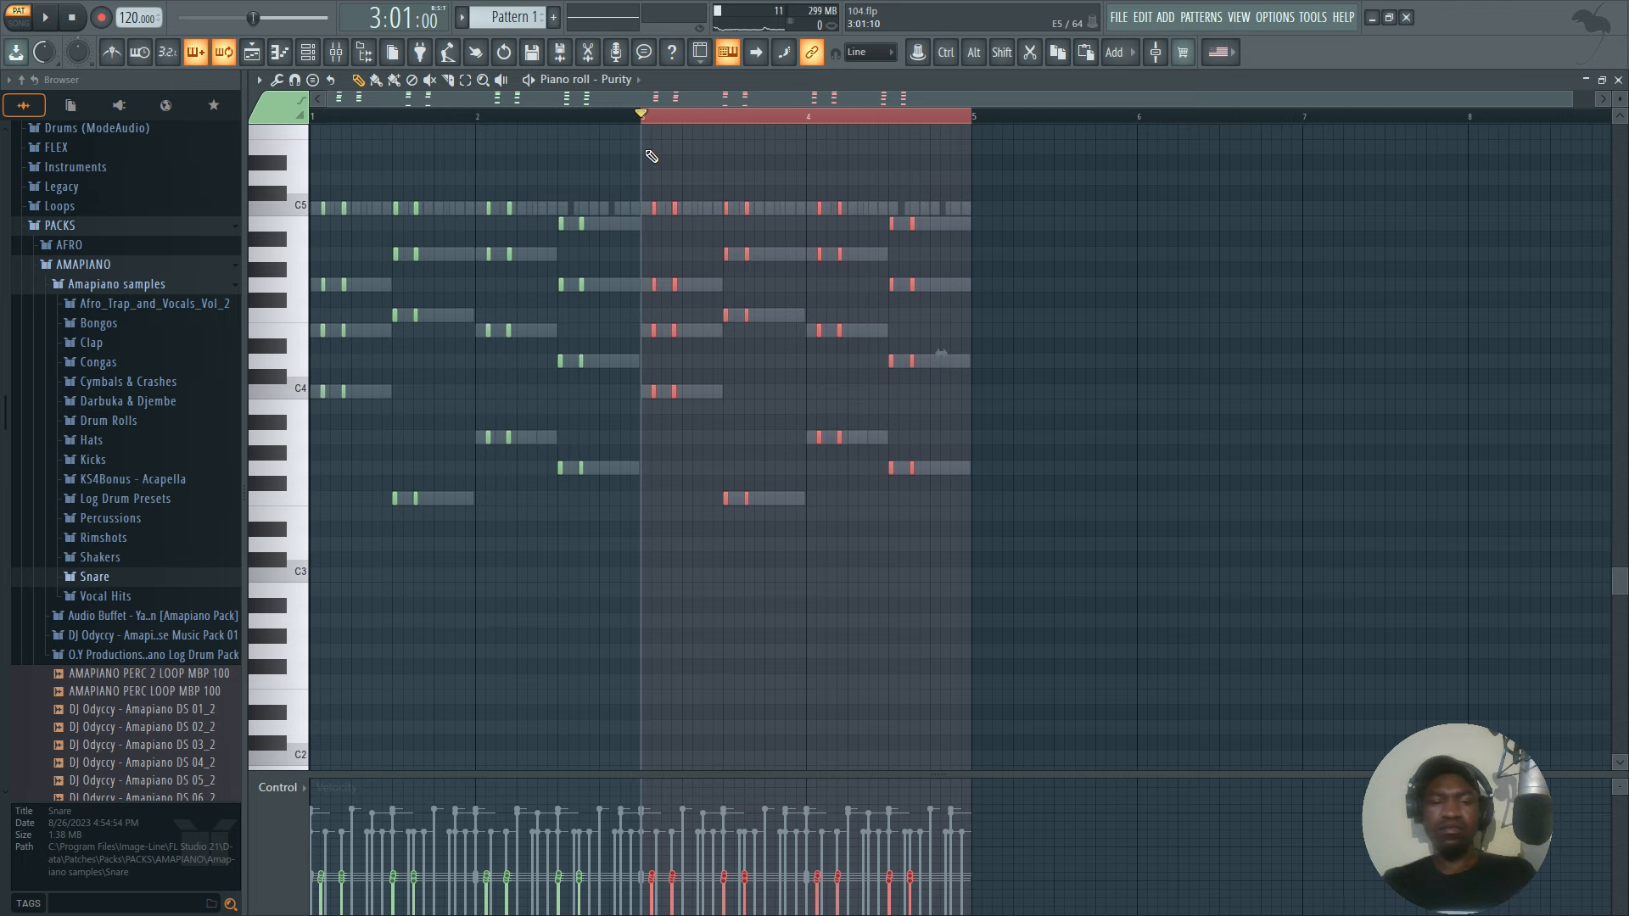
Transpose all the Purity notes up one octave and play the pattern to hear them.
{"action": "key", "text": "ctrl+a"}
{"action": "key", "text": "space"}
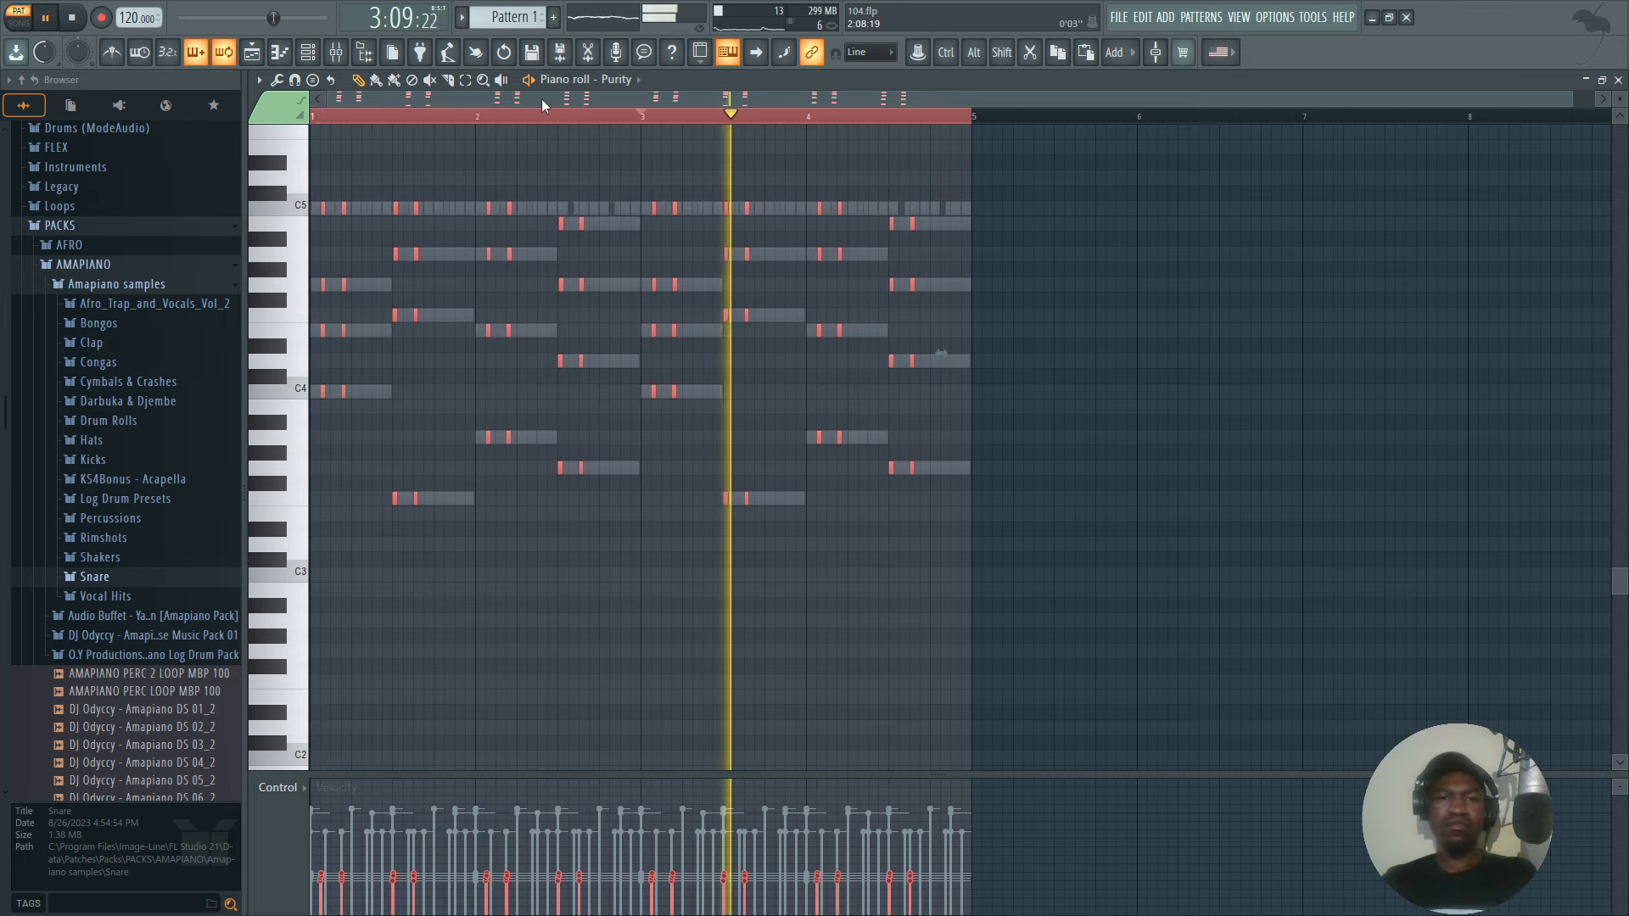
{"action": "left_click", "coordinate": [332, 116]}
{"action": "key", "text": "space"}
{"action": "scroll", "coordinate": [563, 220], "scroll_direction": "up", "scroll_amount": 4}
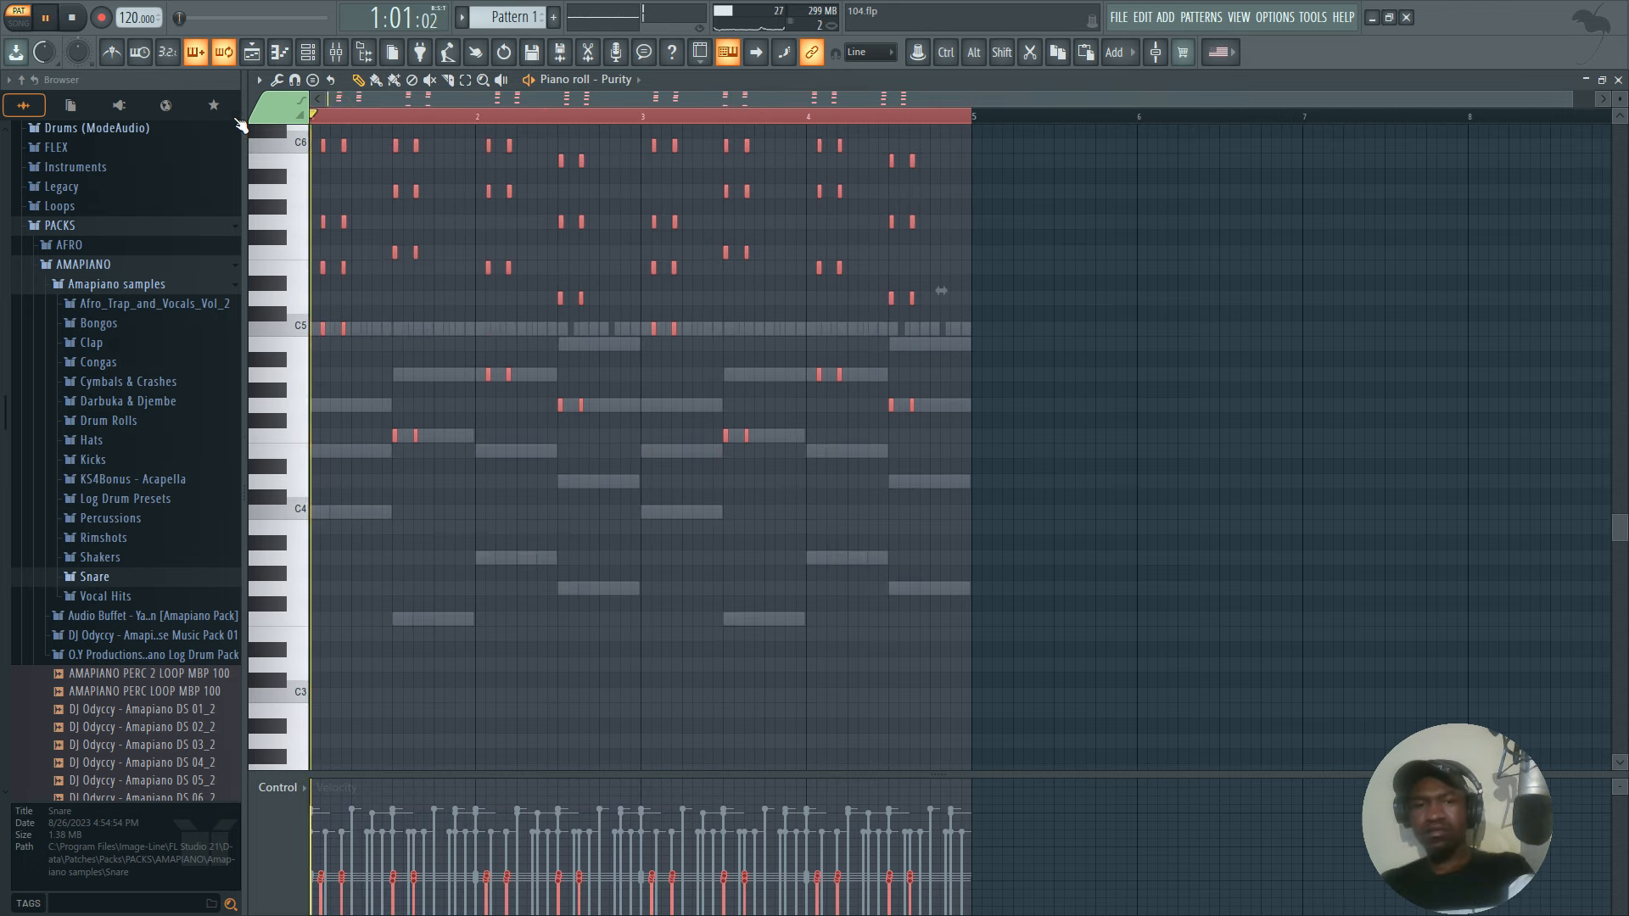
{"action": "key", "text": "space"}
{"action": "scroll", "coordinate": [563, 255], "scroll_direction": "up", "scroll_amount": 4}
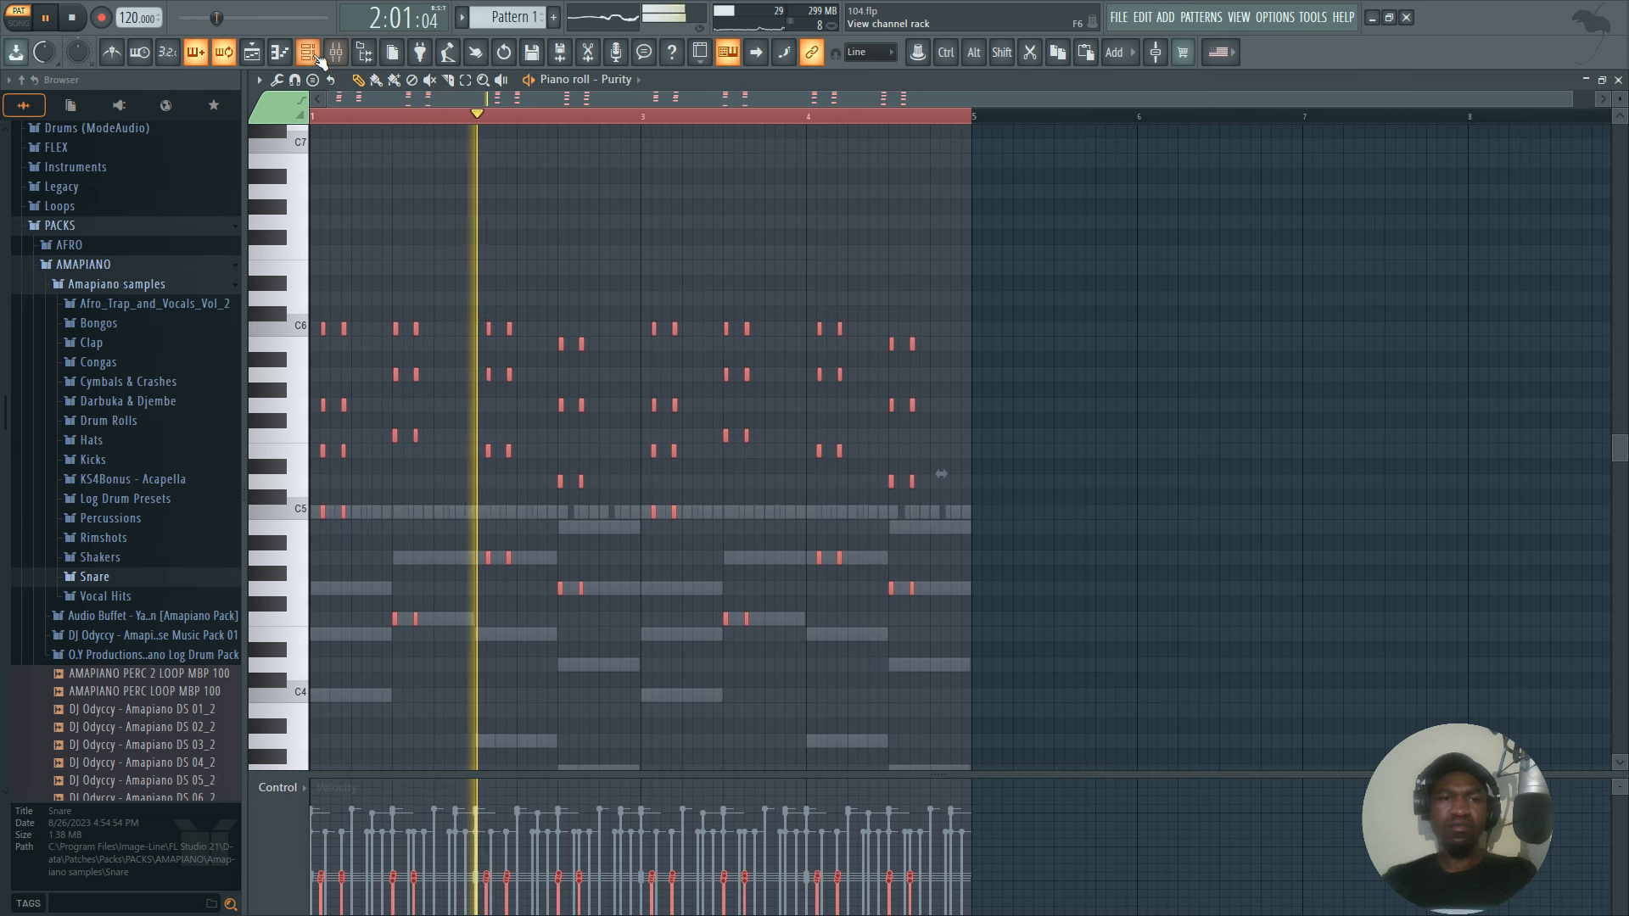
During playback, set the Purity channel volume to about 97%, save the project and stop playback.
{"action": "key", "text": "F6"}
{"action": "left_click_drag", "start_coordinate": [598, 457], "coordinate": [597, 418]}
{"action": "key", "text": "ctrl+s"}
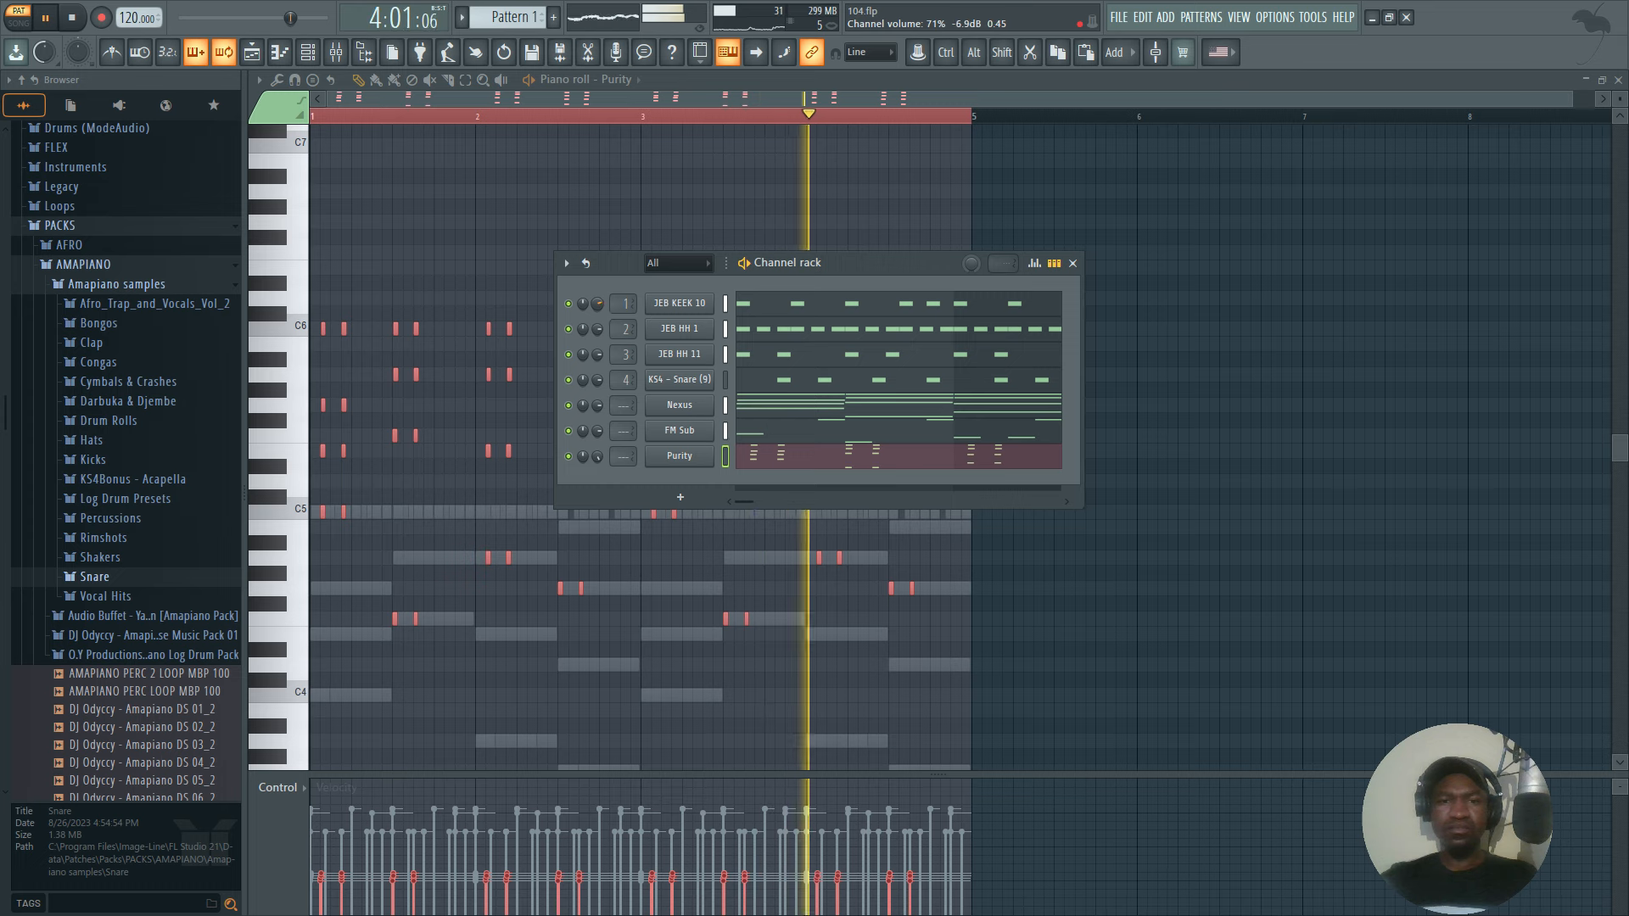
{"action": "key", "text": "ctrl+s"}
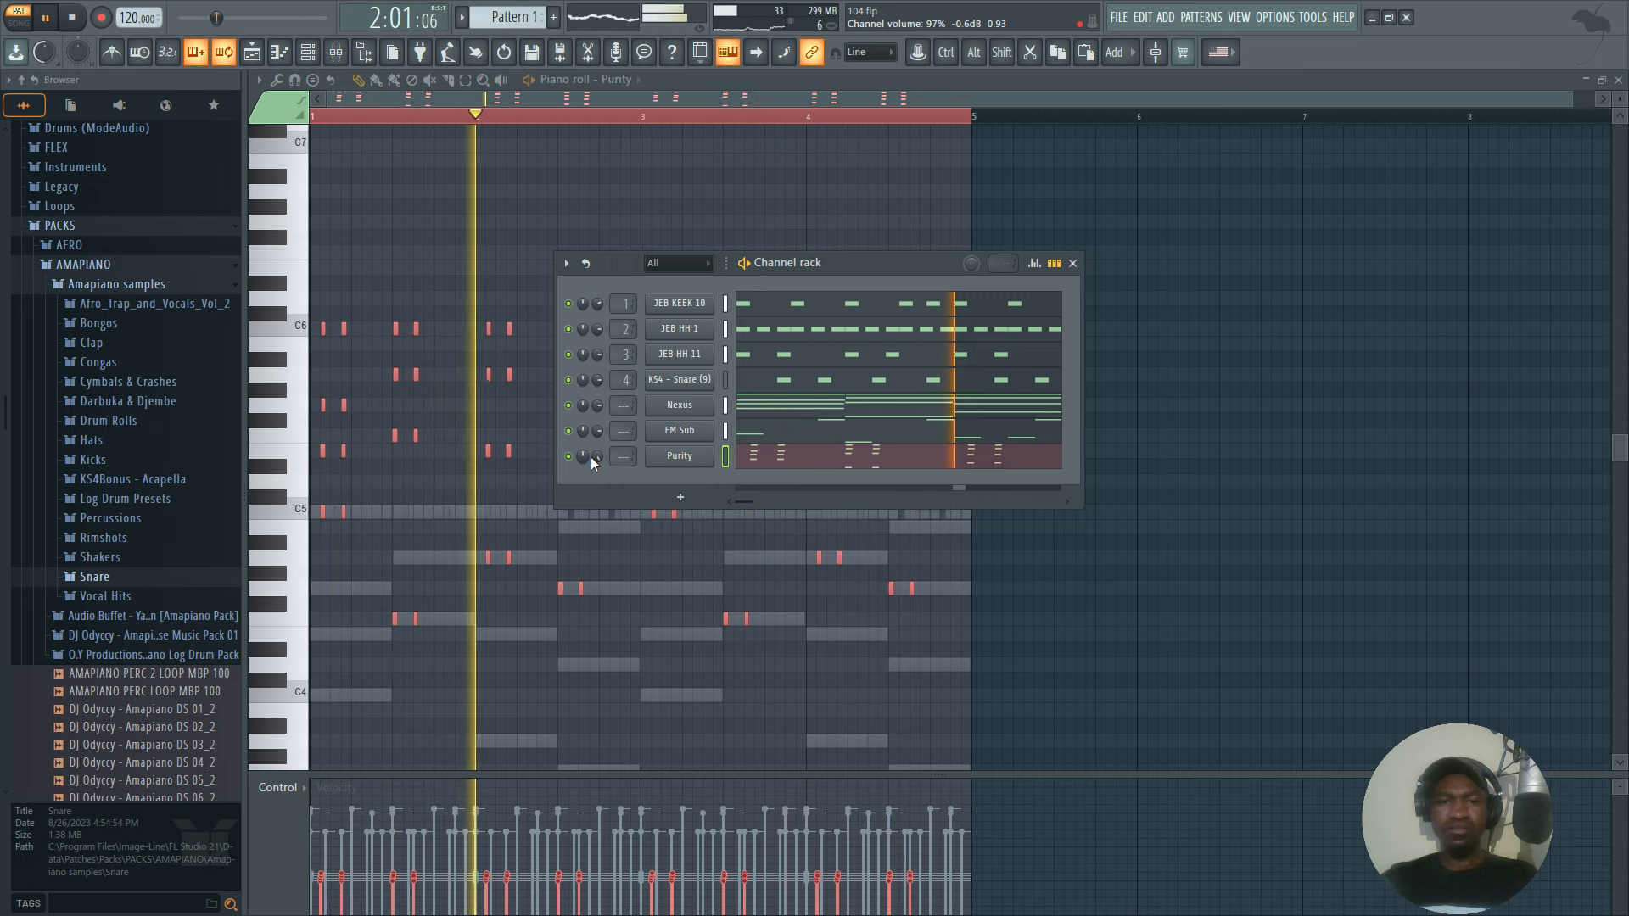
{"action": "key", "text": "space"}
Add a second Nexus instrument and load the Soft Mallet preset by searching SOFT in the Mallet category.
{"action": "left_click", "coordinate": [682, 497]}
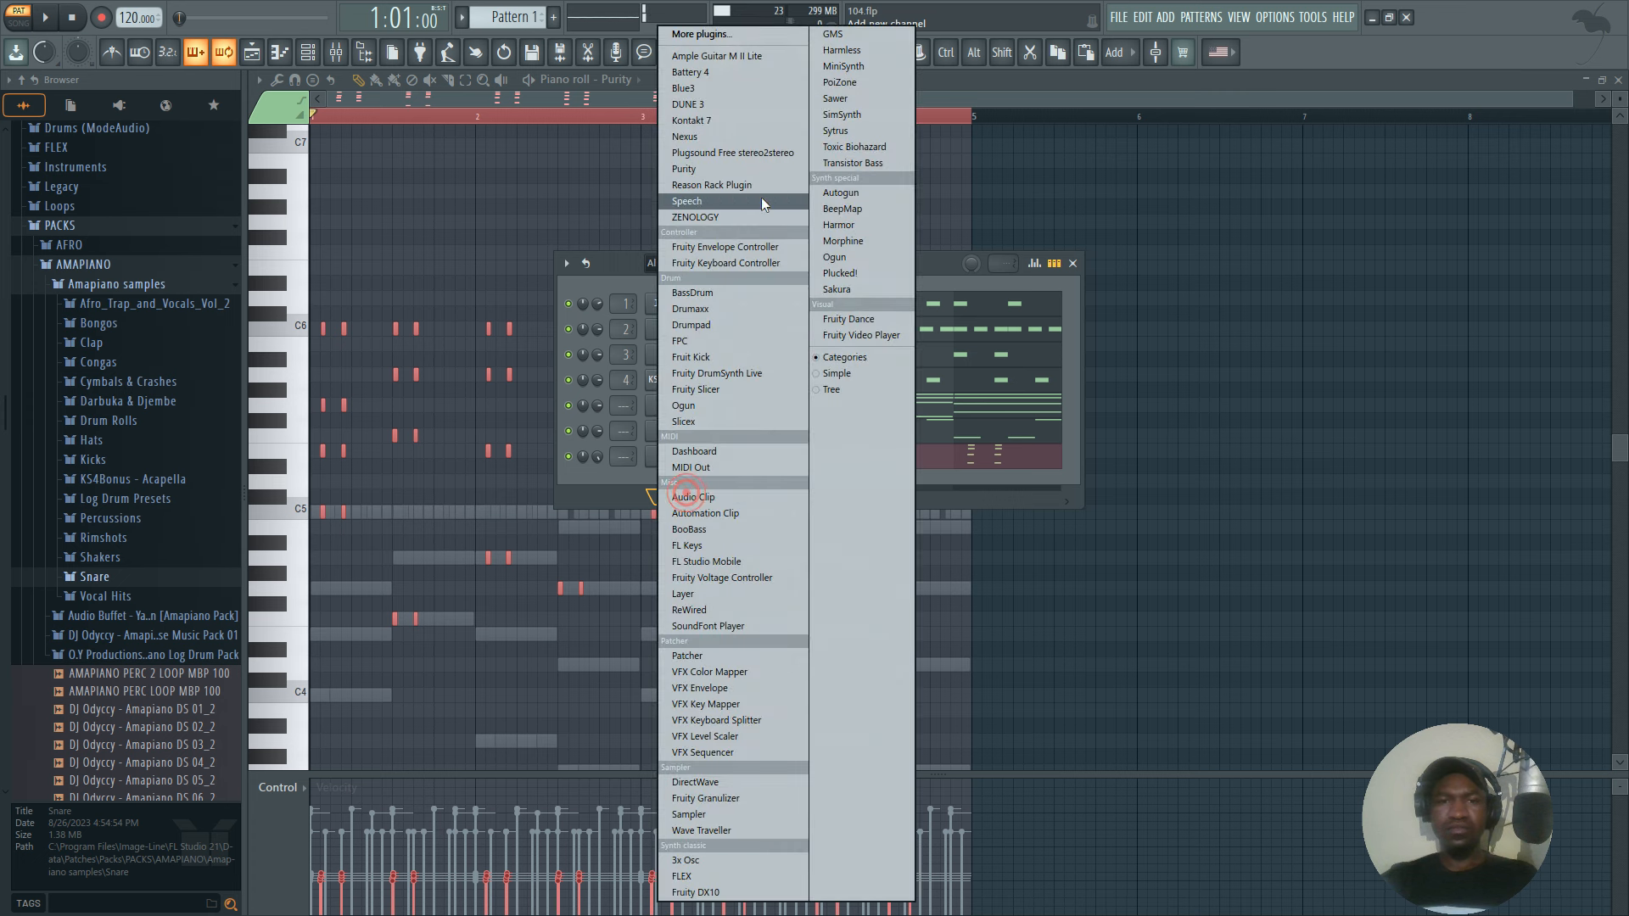
{"action": "left_click", "coordinate": [696, 137]}
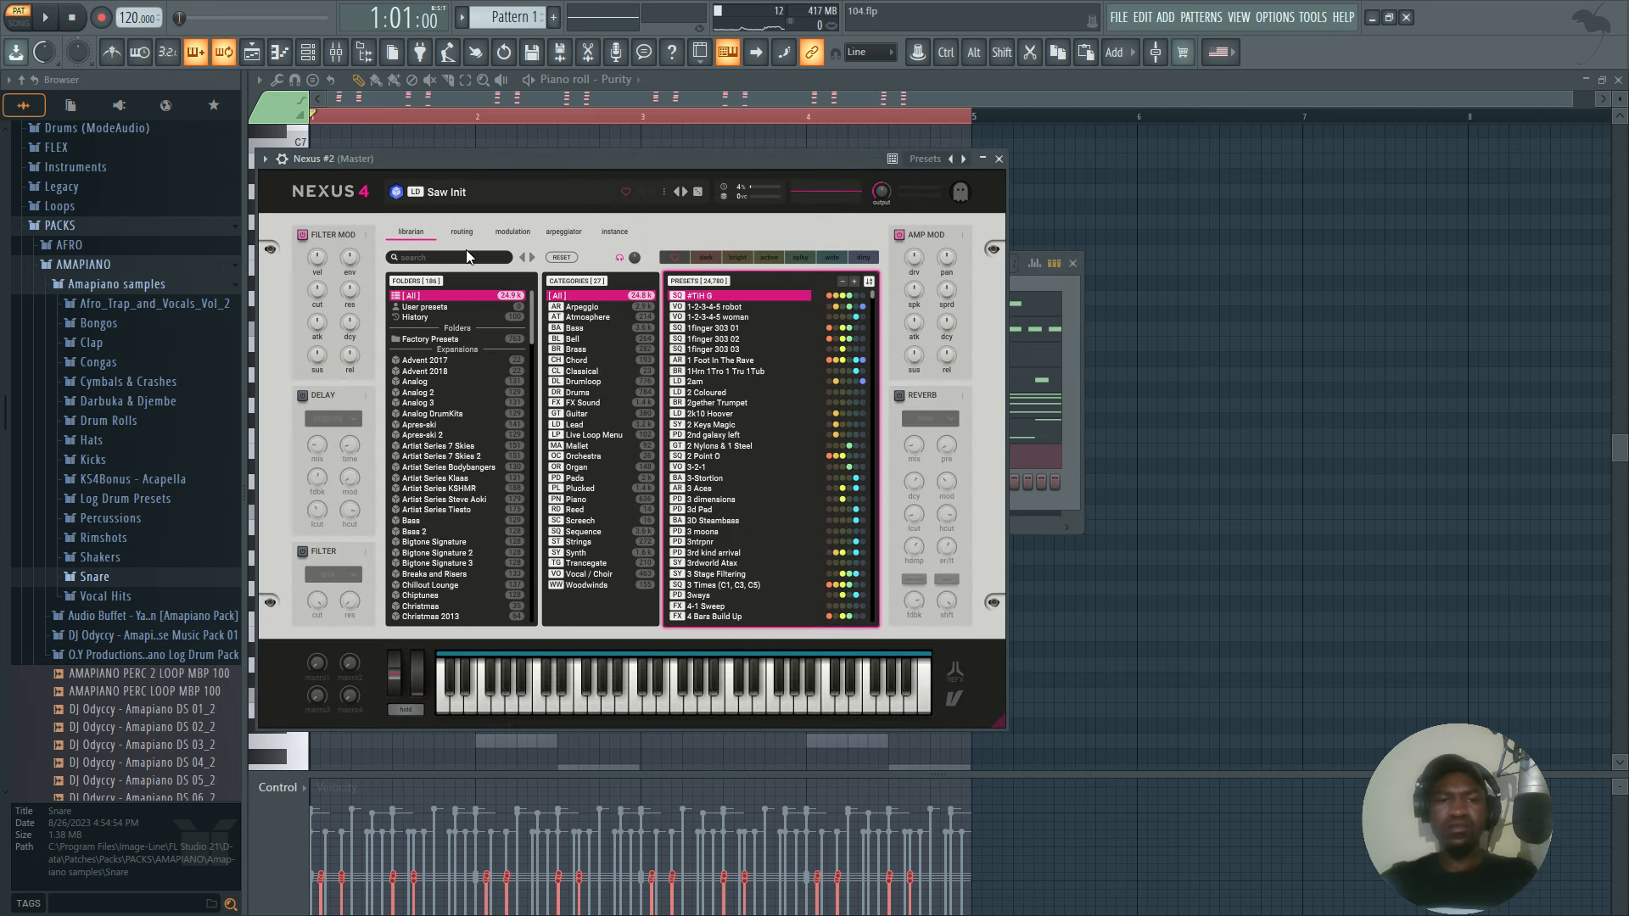
{"action": "left_click", "coordinate": [465, 256]}
{"action": "type", "text": "SOFT"}
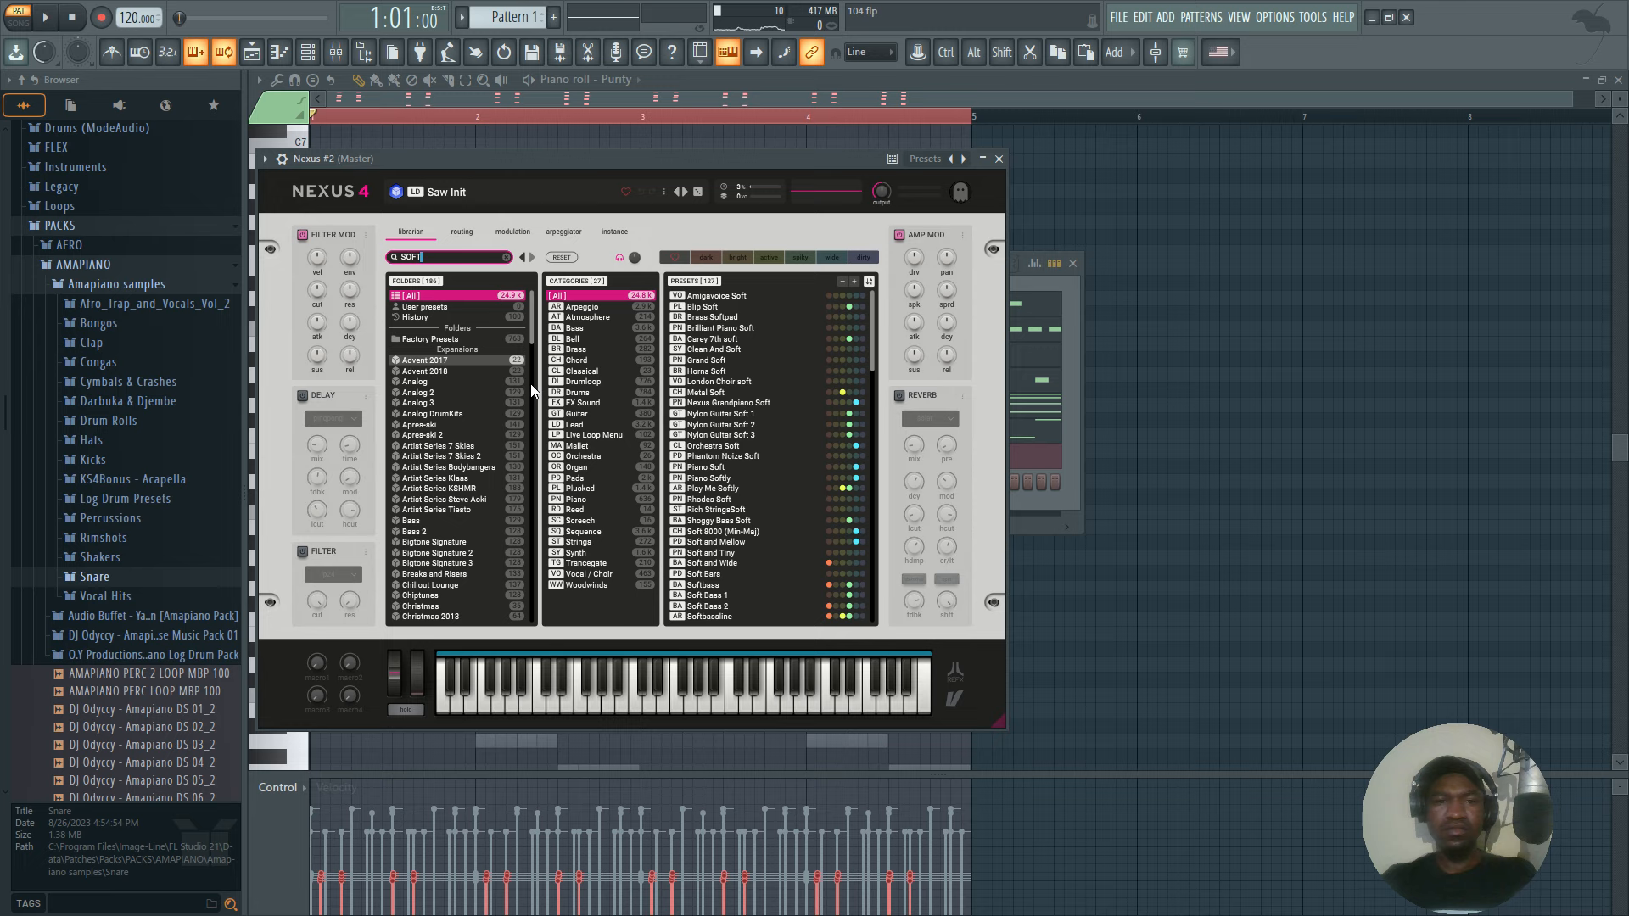
{"action": "scroll", "coordinate": [720, 449], "scroll_direction": "down", "scroll_amount": 2}
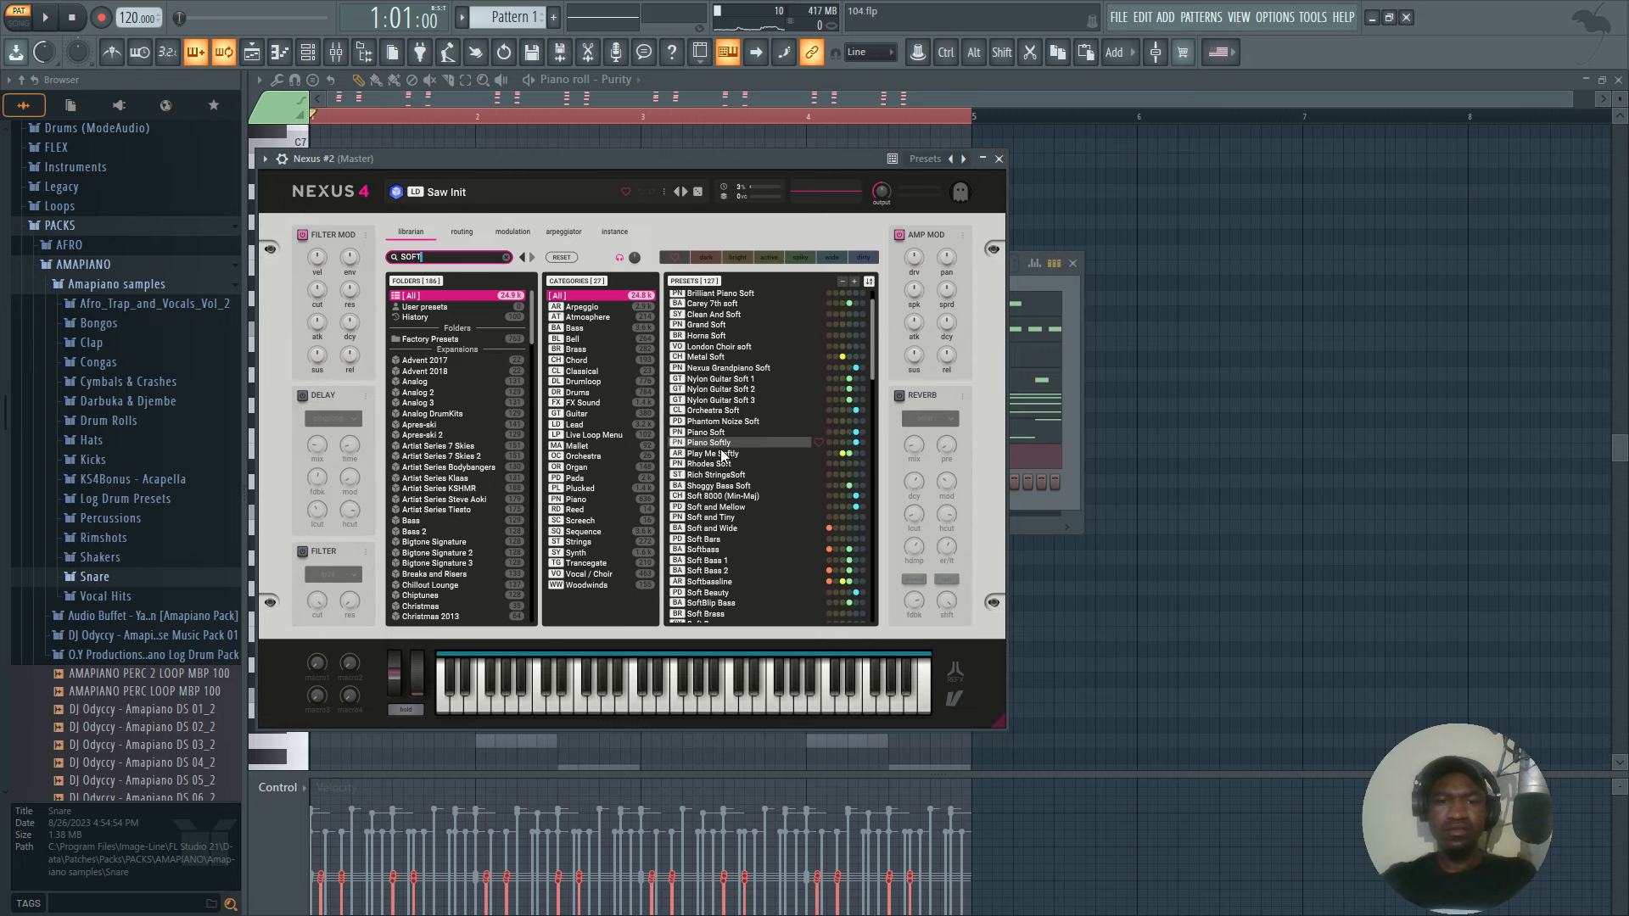
{"action": "left_click", "coordinate": [587, 435]}
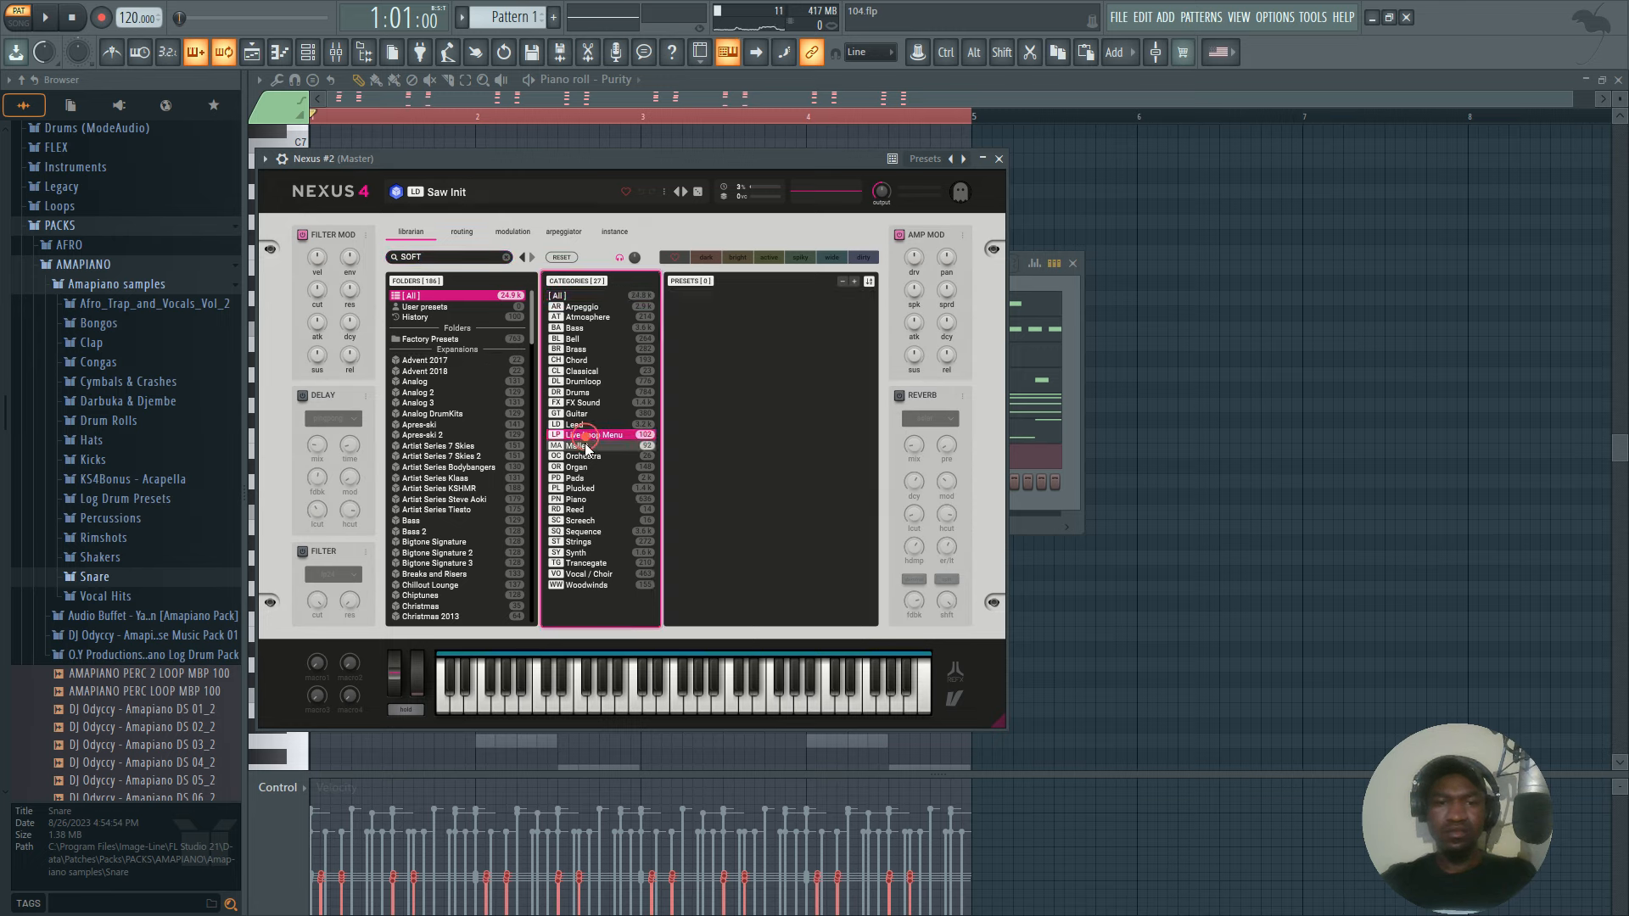
{"action": "left_click", "coordinate": [724, 309]}
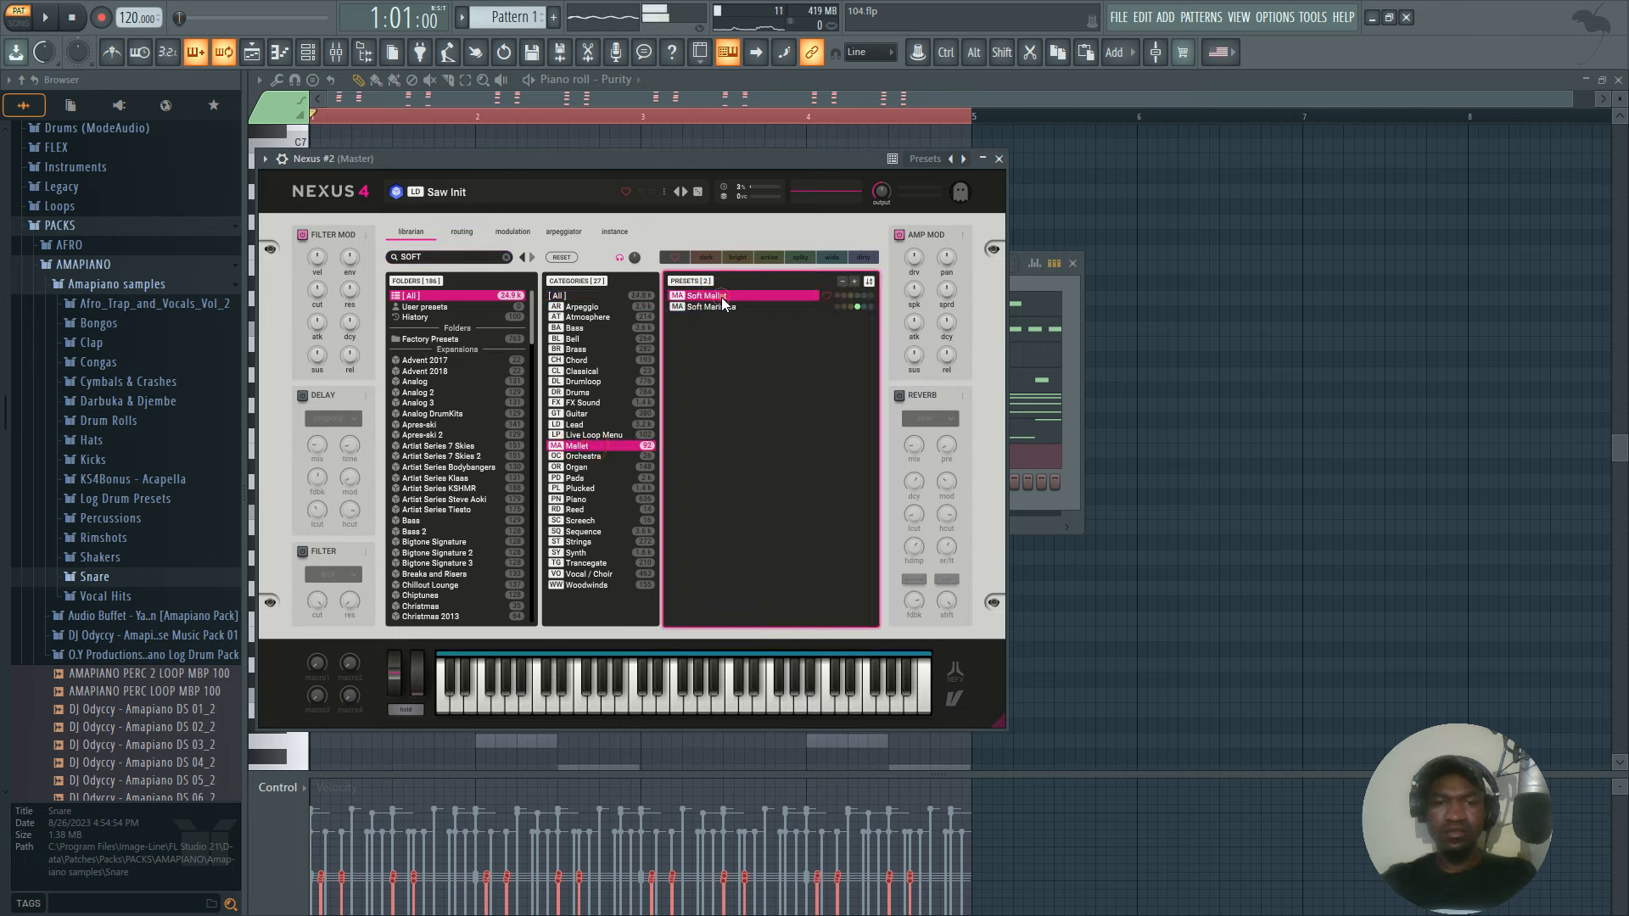
{"action": "left_click", "coordinate": [999, 158]}
Open the new Nexus channel's piano roll and place a short E5 note on step 4 of bar 1, checking it in playback.
{"action": "right_click", "coordinate": [698, 492]}
{"action": "left_click", "coordinate": [742, 478]}
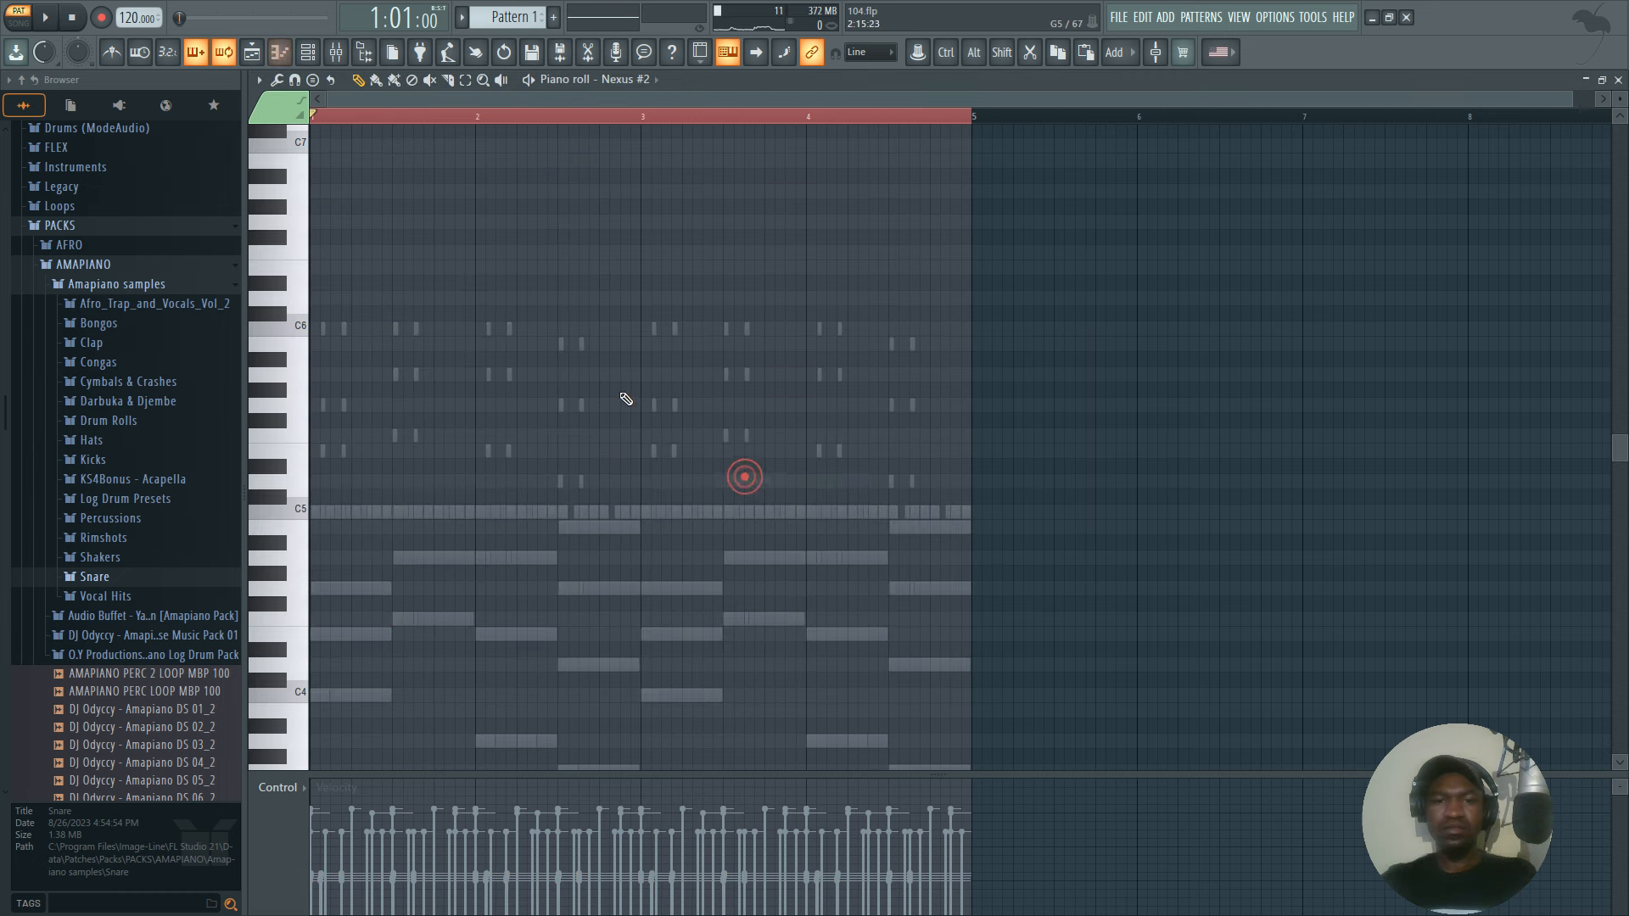
{"action": "scroll", "coordinate": [363, 120], "scroll_direction": "up", "scroll_amount": 3}
{"action": "key", "text": "space"}
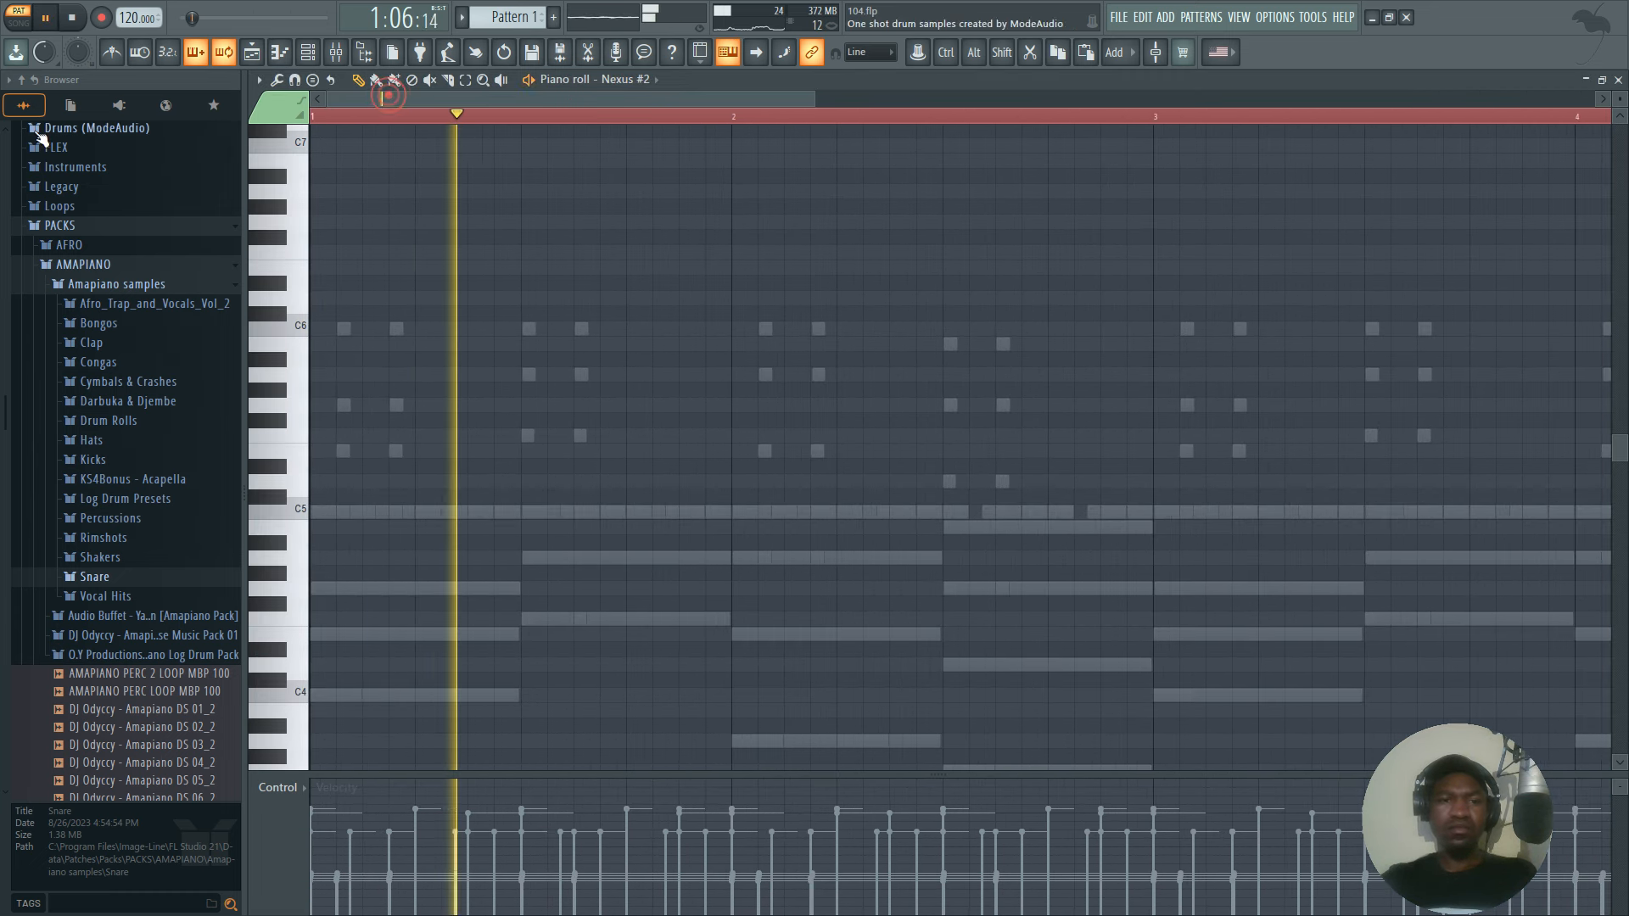
{"action": "key", "text": "space"}
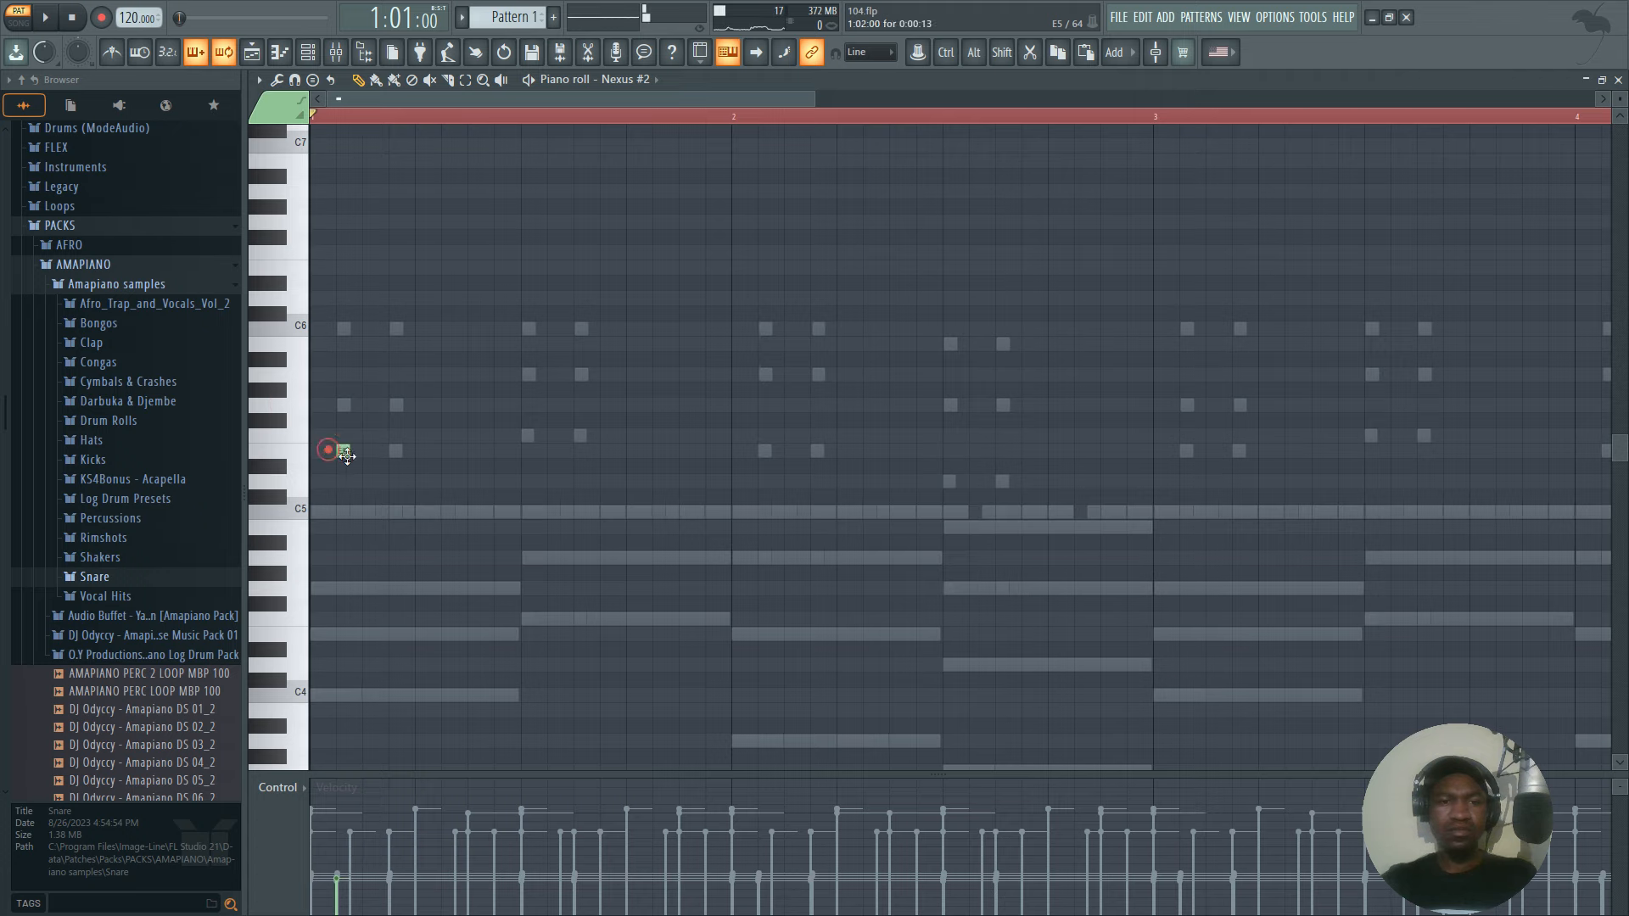
{"action": "key", "text": "space"}
{"action": "key", "text": "space"}
{"action": "key", "text": "space"}
{"action": "left_click", "coordinate": [386, 451]}
Add a second short E5 note on step 7 of bar 1 and play the melody.
{"action": "key", "text": "space"}
{"action": "key", "text": "space"}
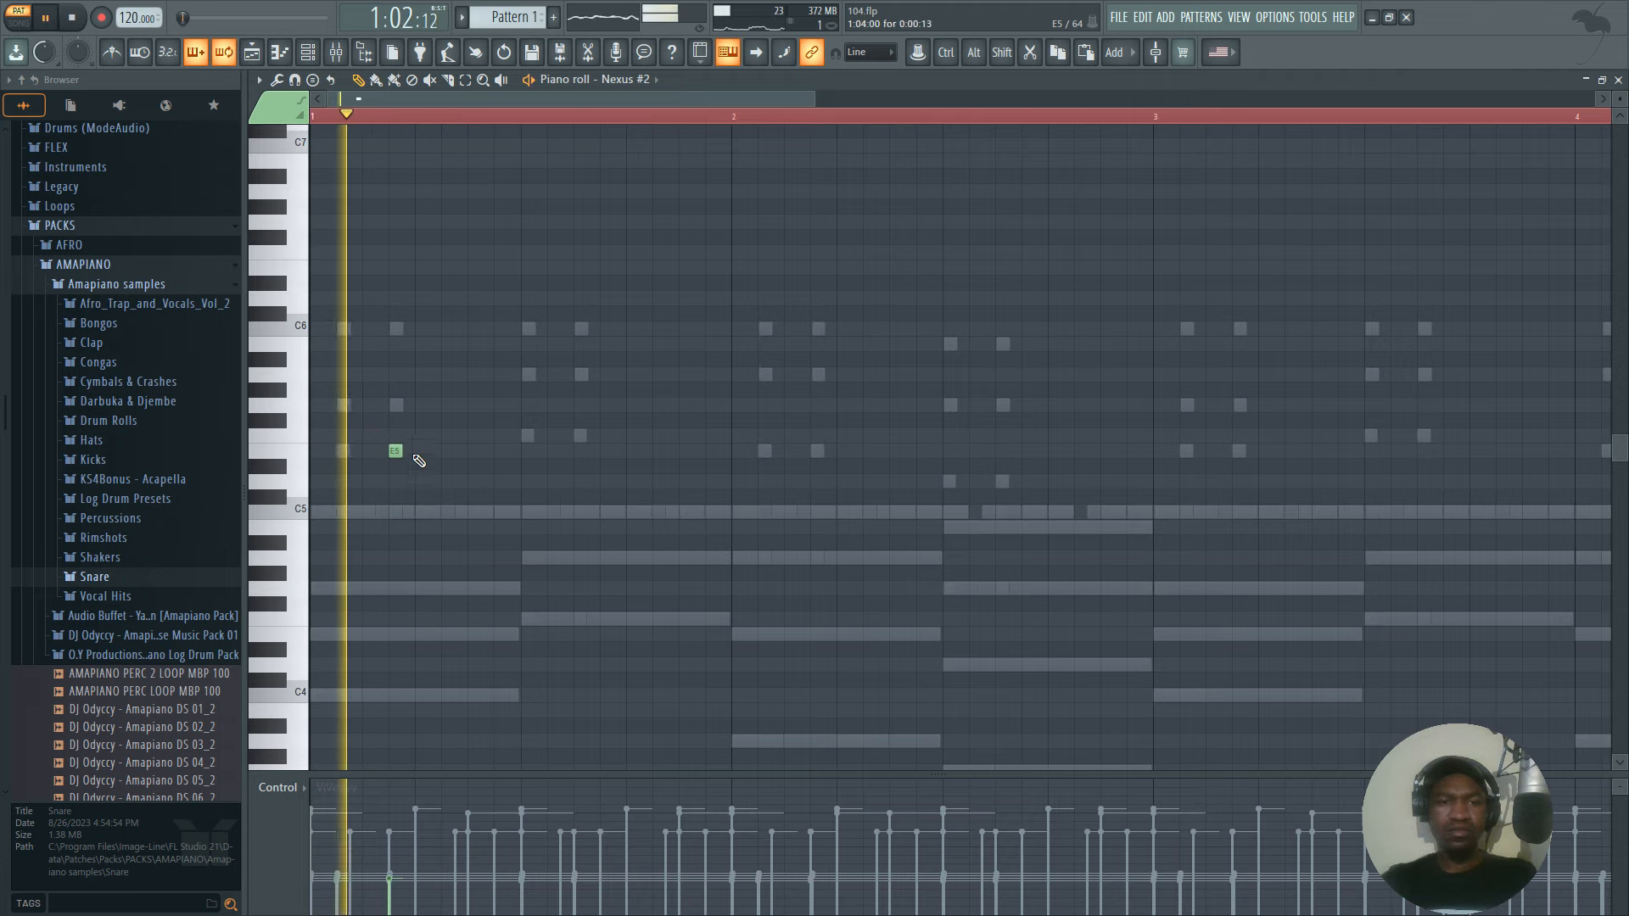
{"action": "key", "text": "space"}
{"action": "key", "text": "space"}
{"action": "left_click", "coordinate": [474, 451]}
{"action": "scroll", "coordinate": [543, 390], "scroll_direction": "down", "scroll_amount": 3}
{"action": "key", "text": "space"}
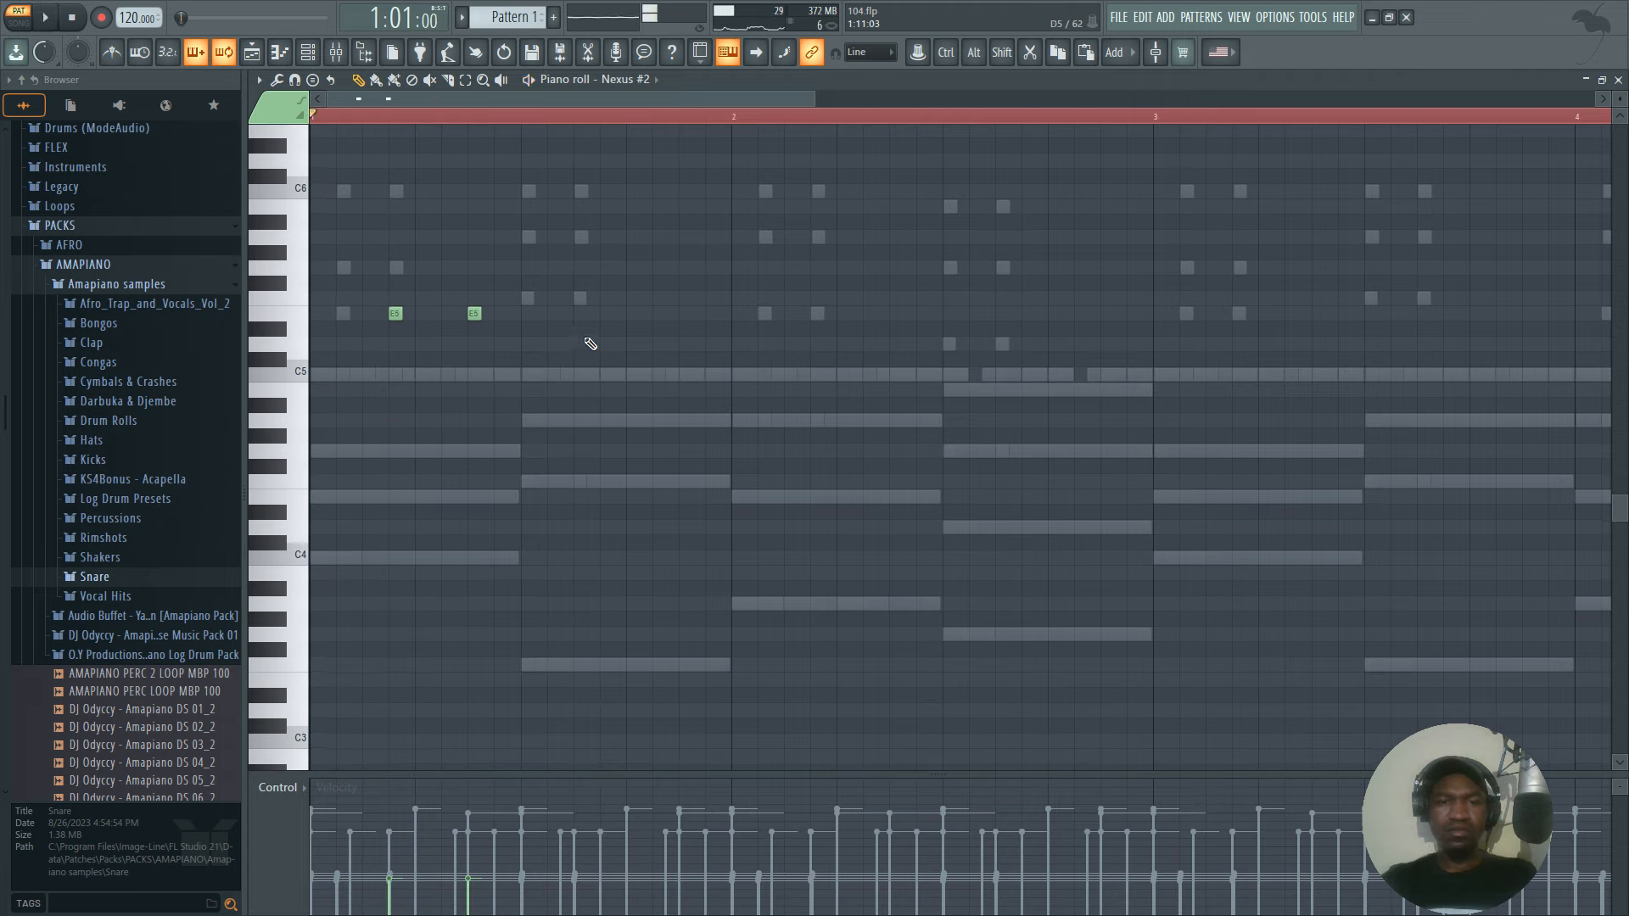
{"action": "key", "text": "space"}
Add an E5 on step 15 and an F5 on step 11 of bar 1, trying out the F5's timing in playback.
{"action": "key", "text": "space"}
{"action": "key", "text": "space"}
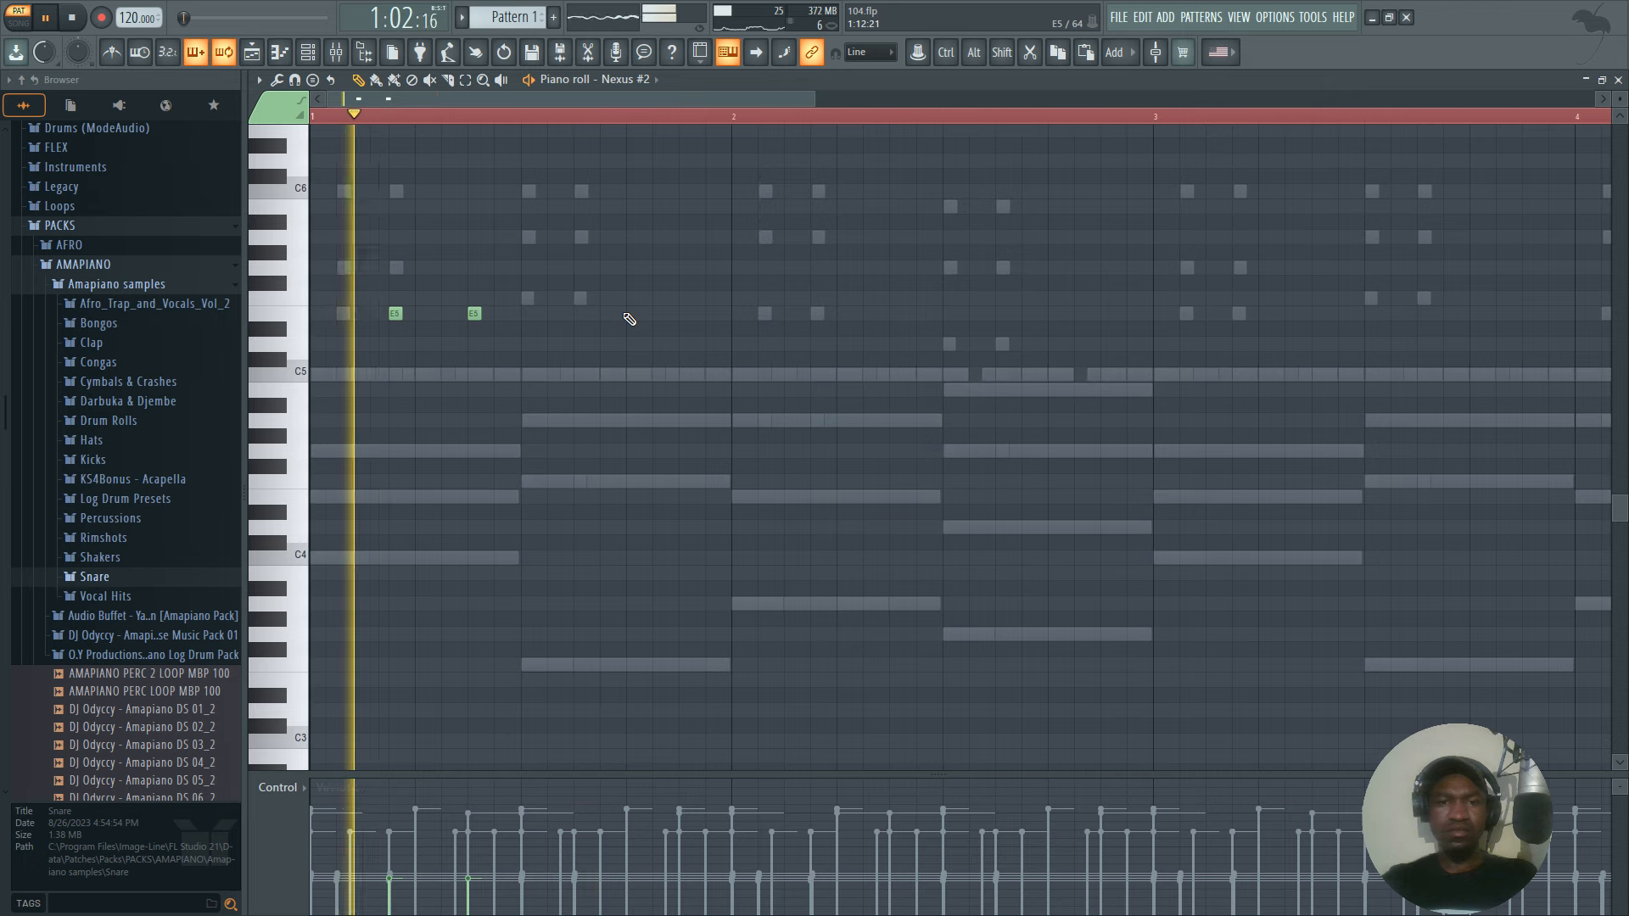
{"action": "key", "text": "space"}
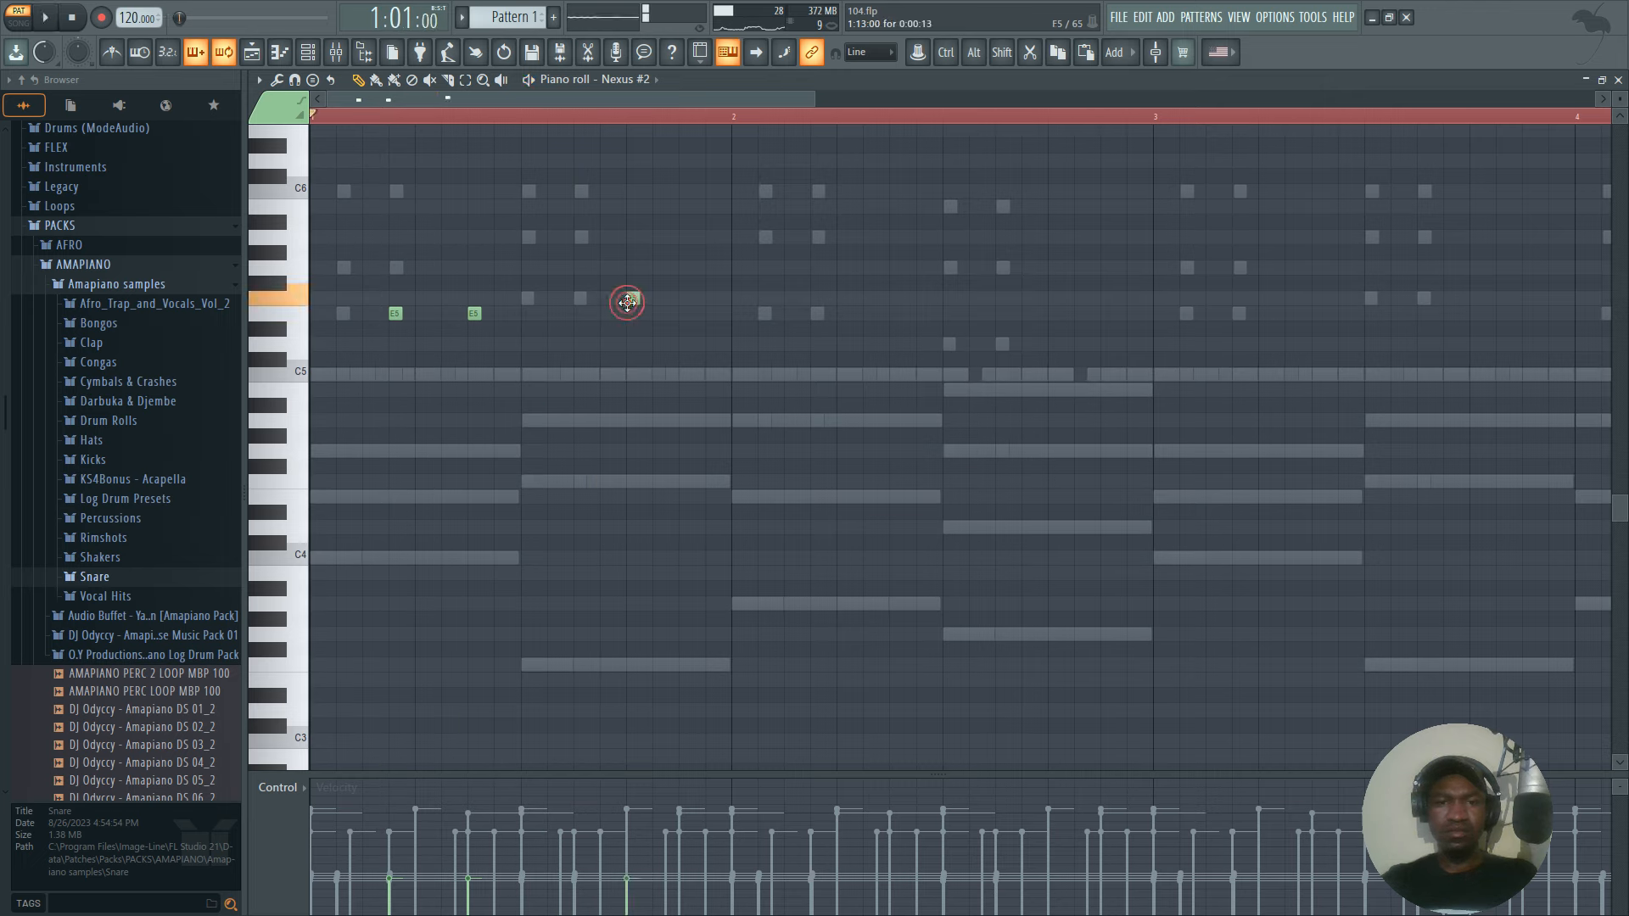
{"action": "key", "text": "space"}
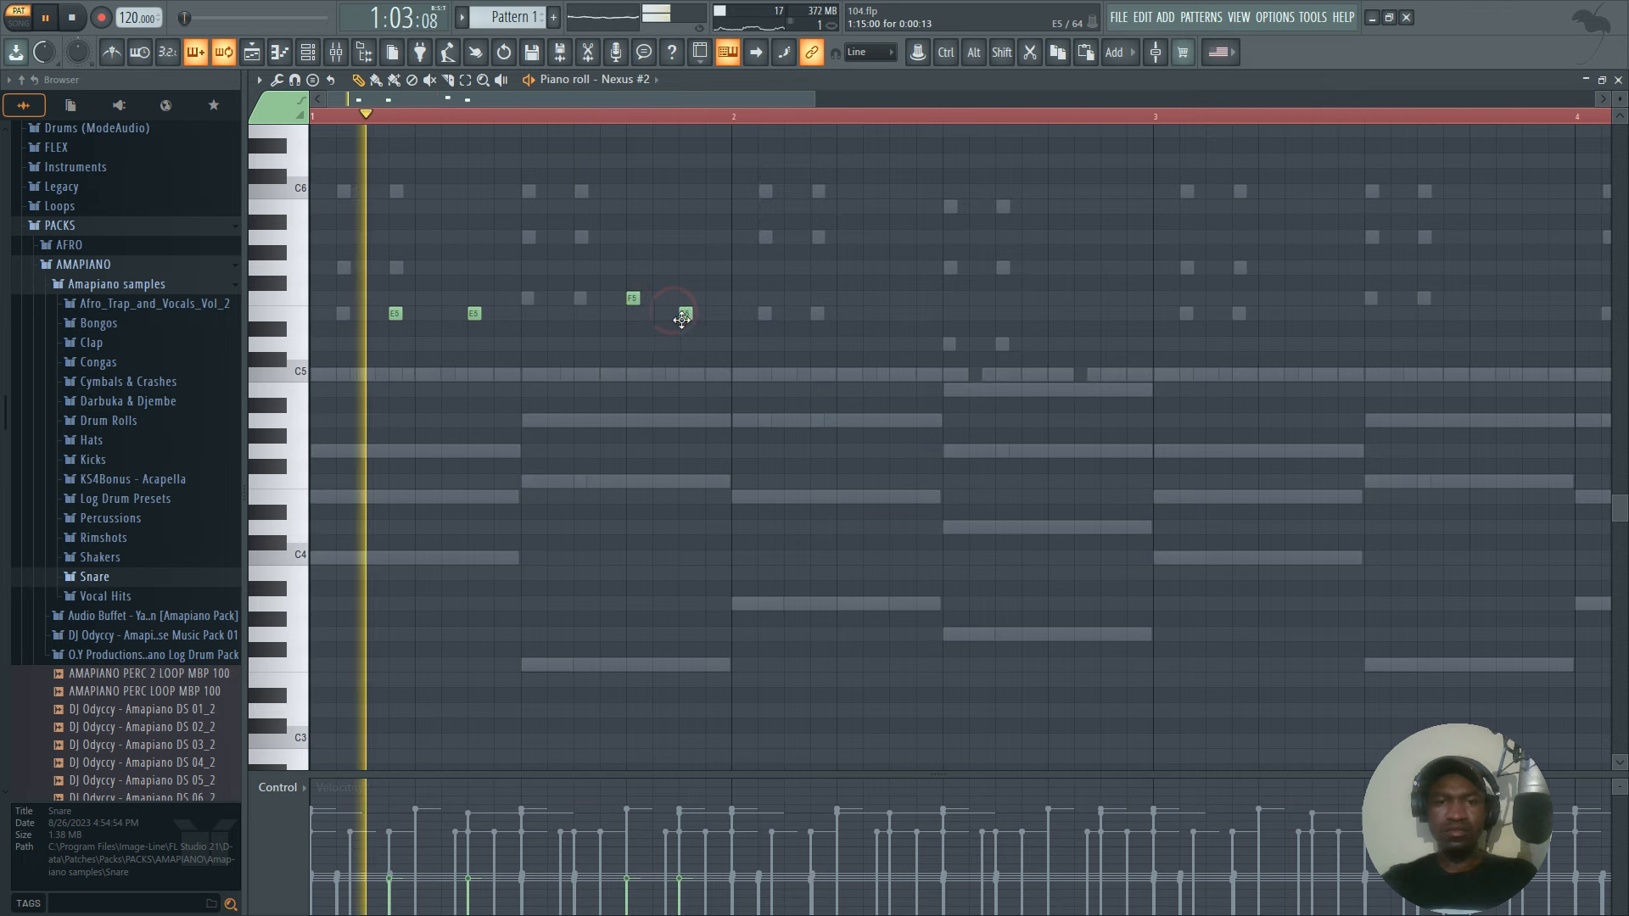
{"action": "right_click", "coordinate": [634, 300]}
{"action": "key", "text": "space"}
{"action": "left_click", "coordinate": [610, 297]}
{"action": "key", "text": "space"}
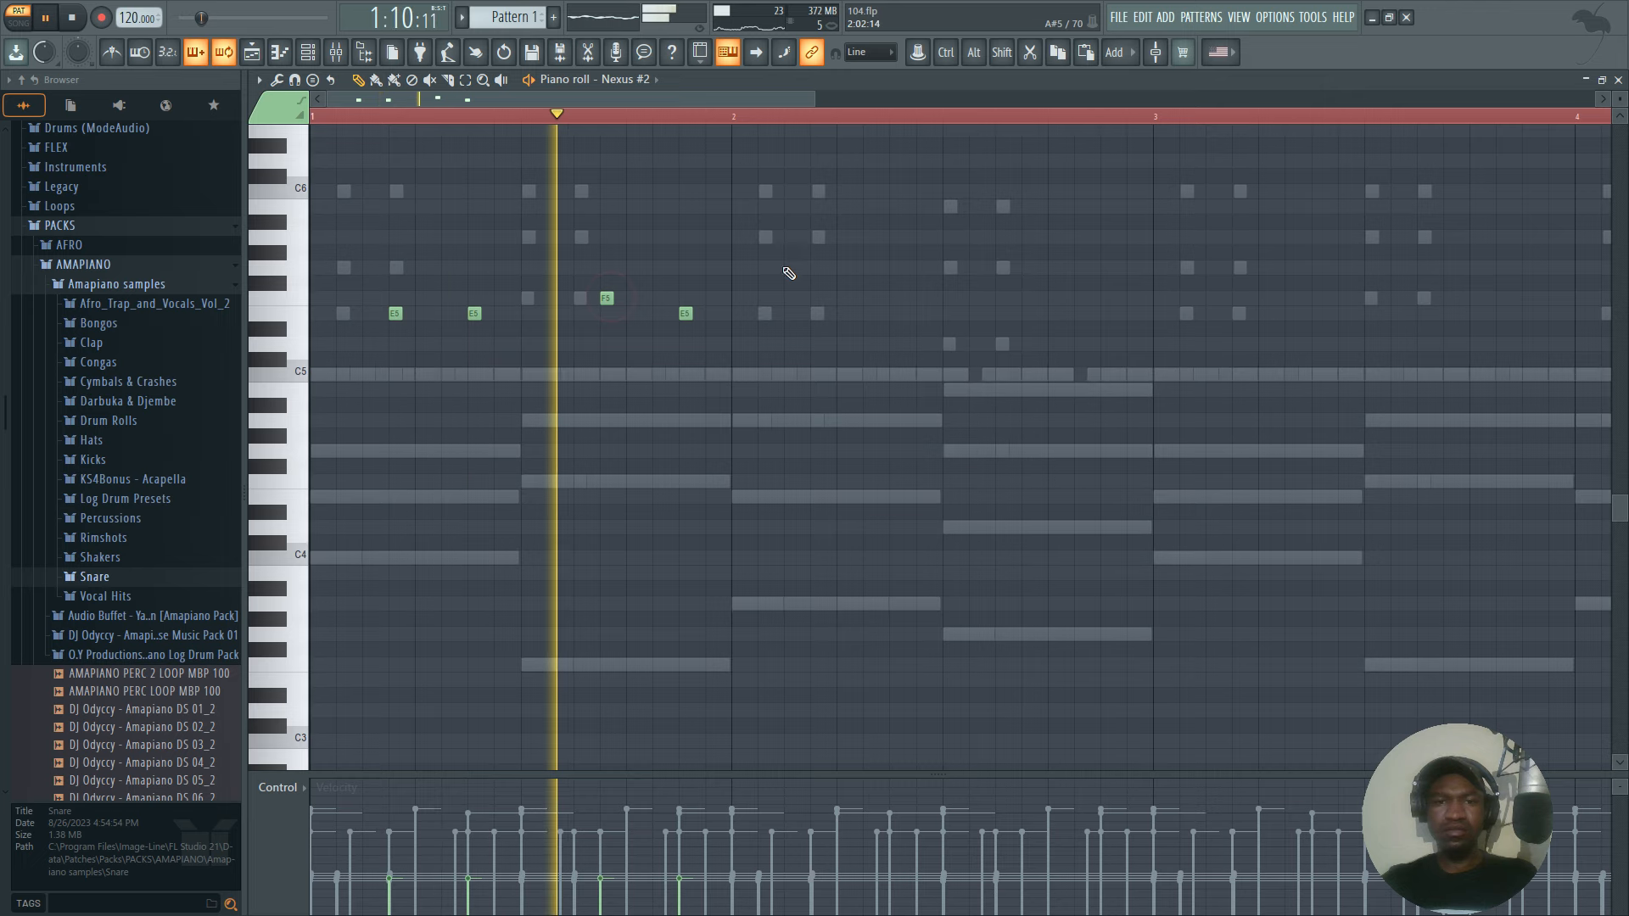
{"action": "key", "text": "space"}
{"action": "key", "text": "space"}
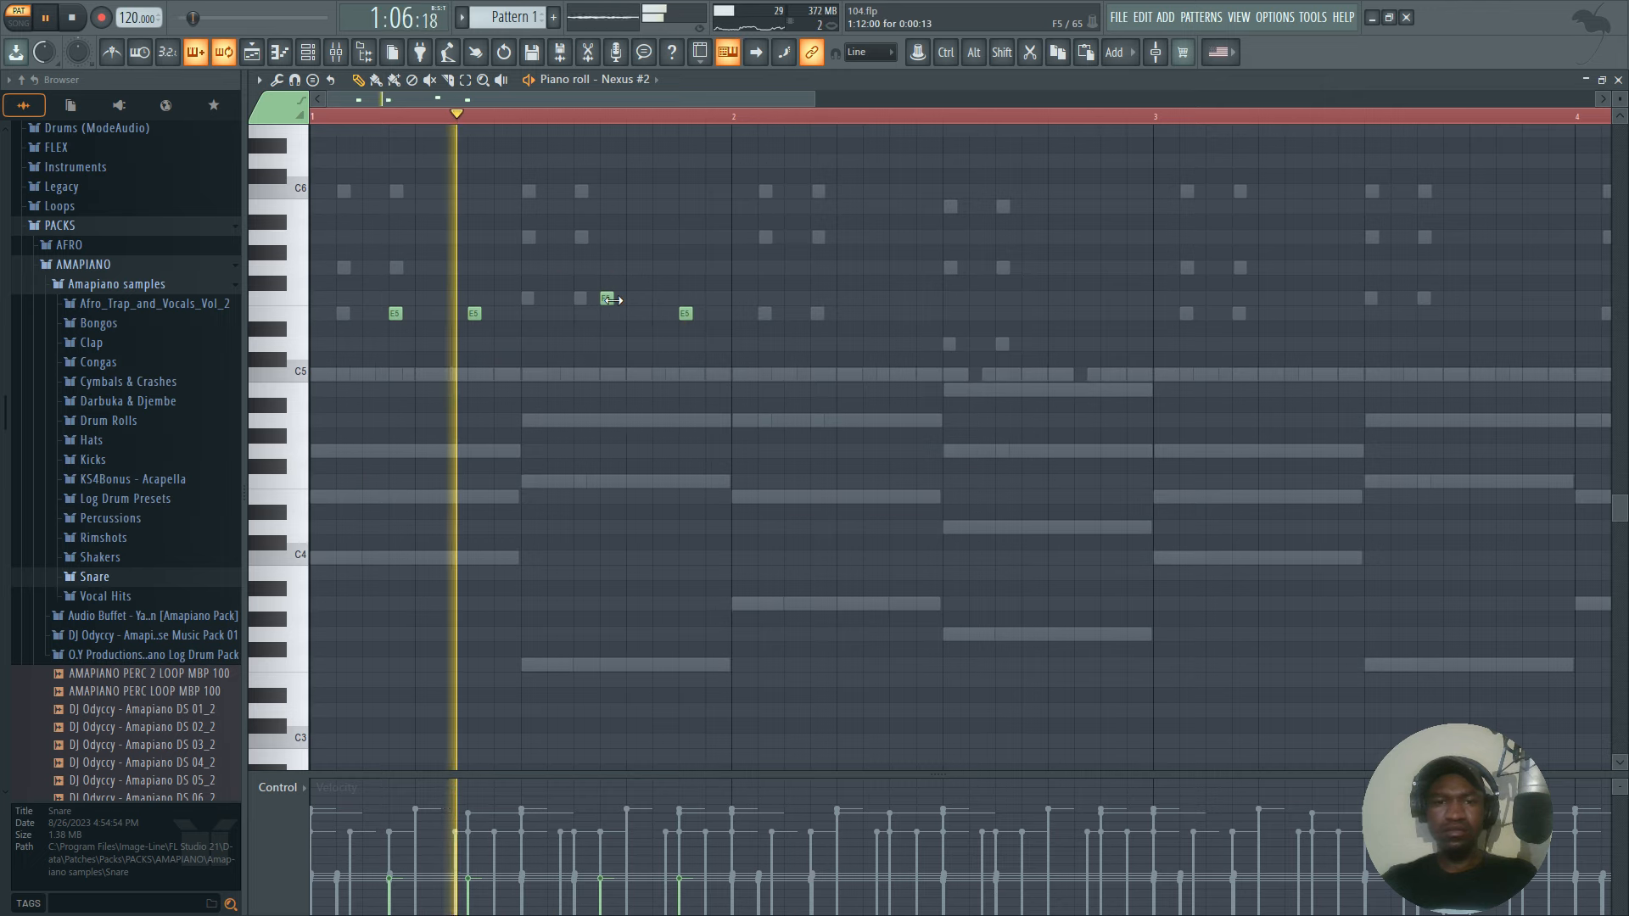
{"action": "key", "text": "space"}
{"action": "key", "text": "space"}
{"action": "left_click_drag", "start_coordinate": [609, 299], "coordinate": [581, 299]}
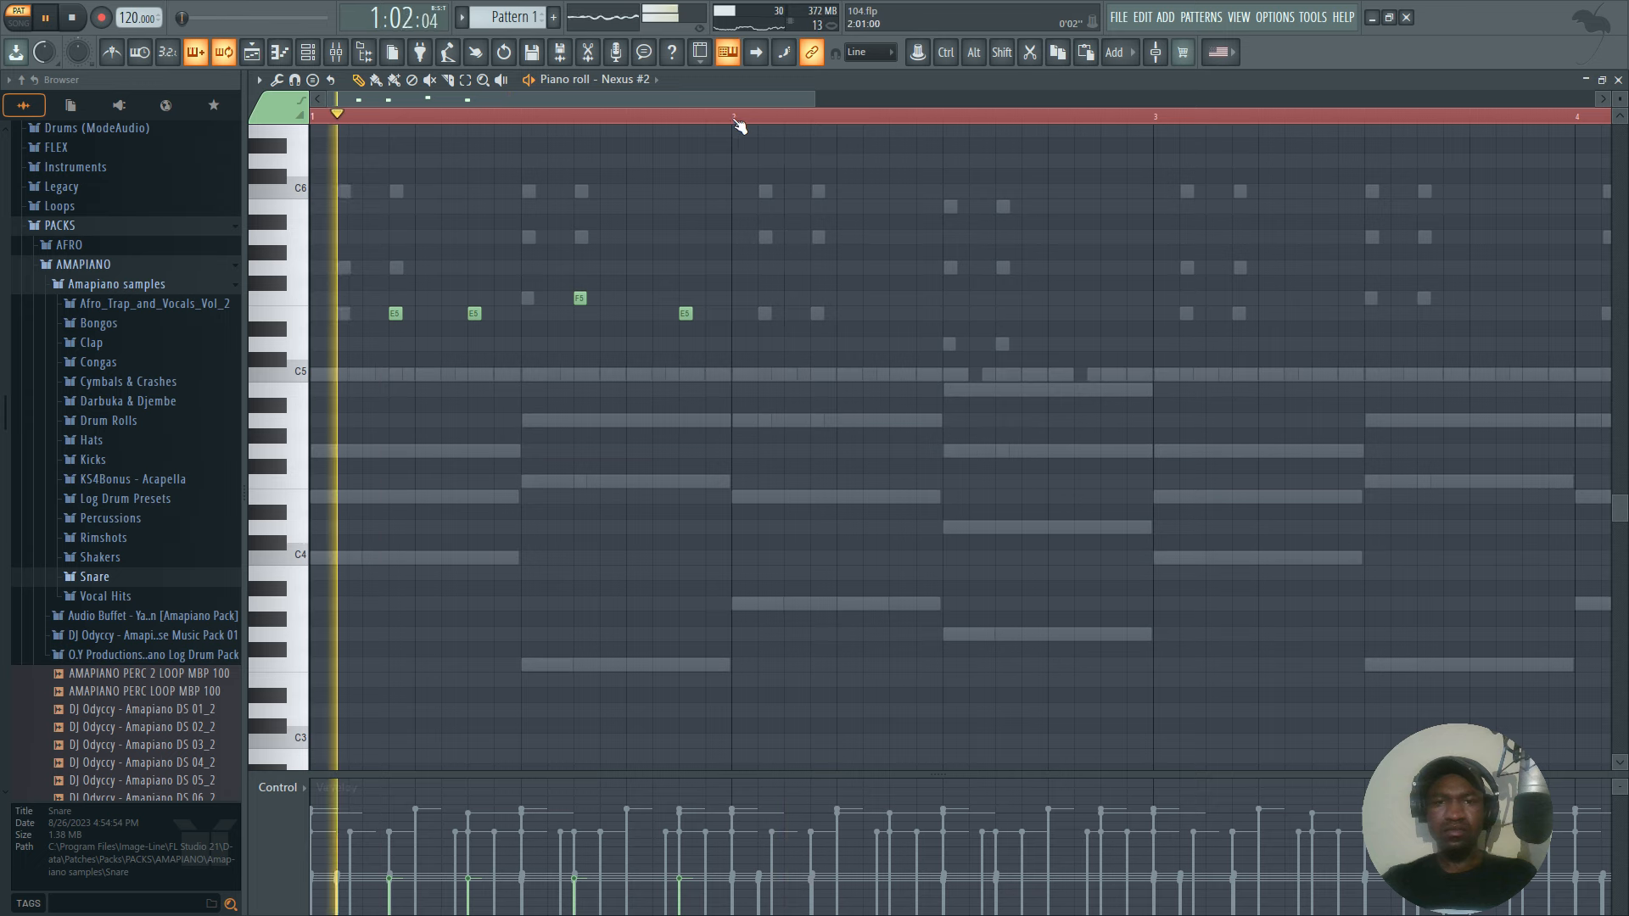
Duplicate the bar 1 mallet melody into bar 2, lower the copied F5 to D5 and play the result.
{"action": "left_click_drag", "start_coordinate": [738, 122], "coordinate": [735, 116]}
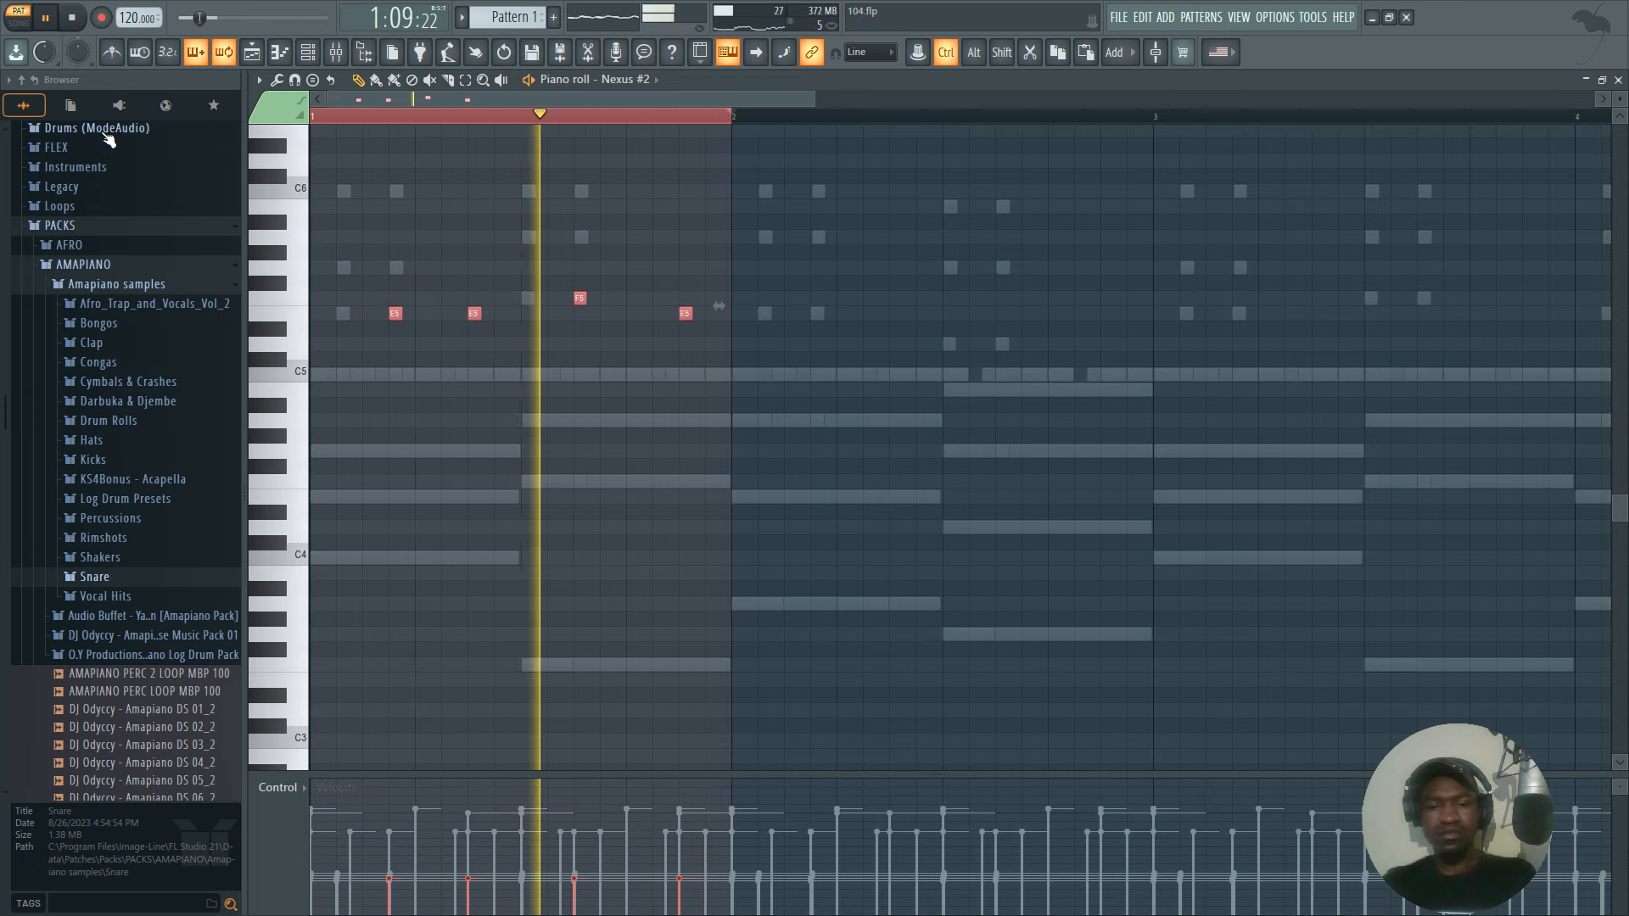
{"action": "key", "text": "ctrl+b"}
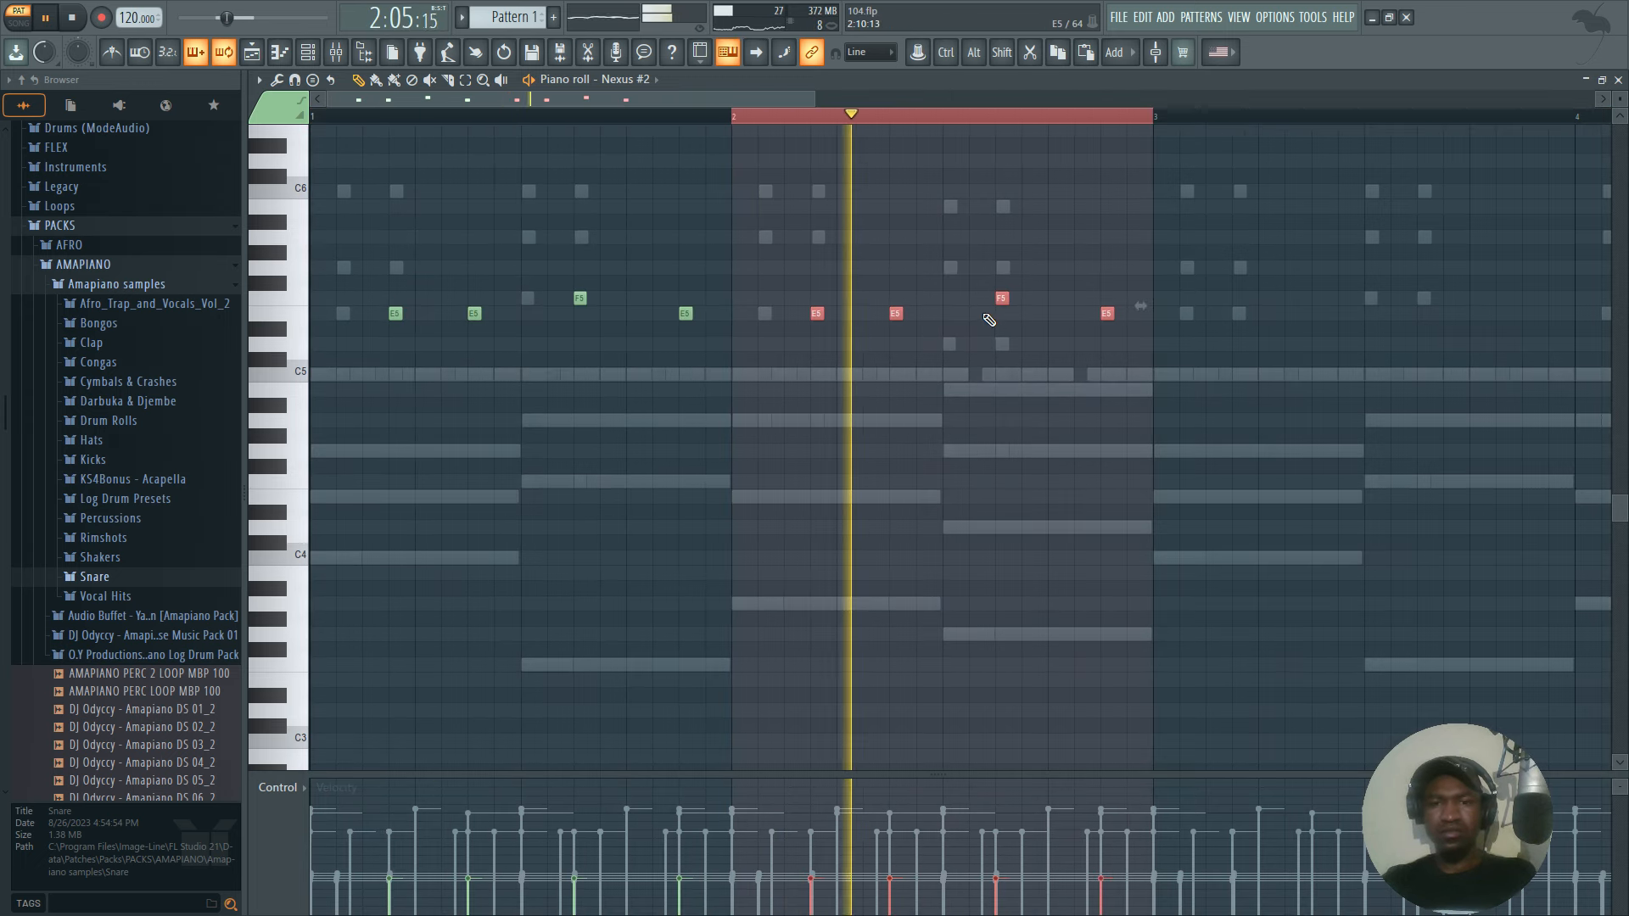
{"action": "key", "text": "space"}
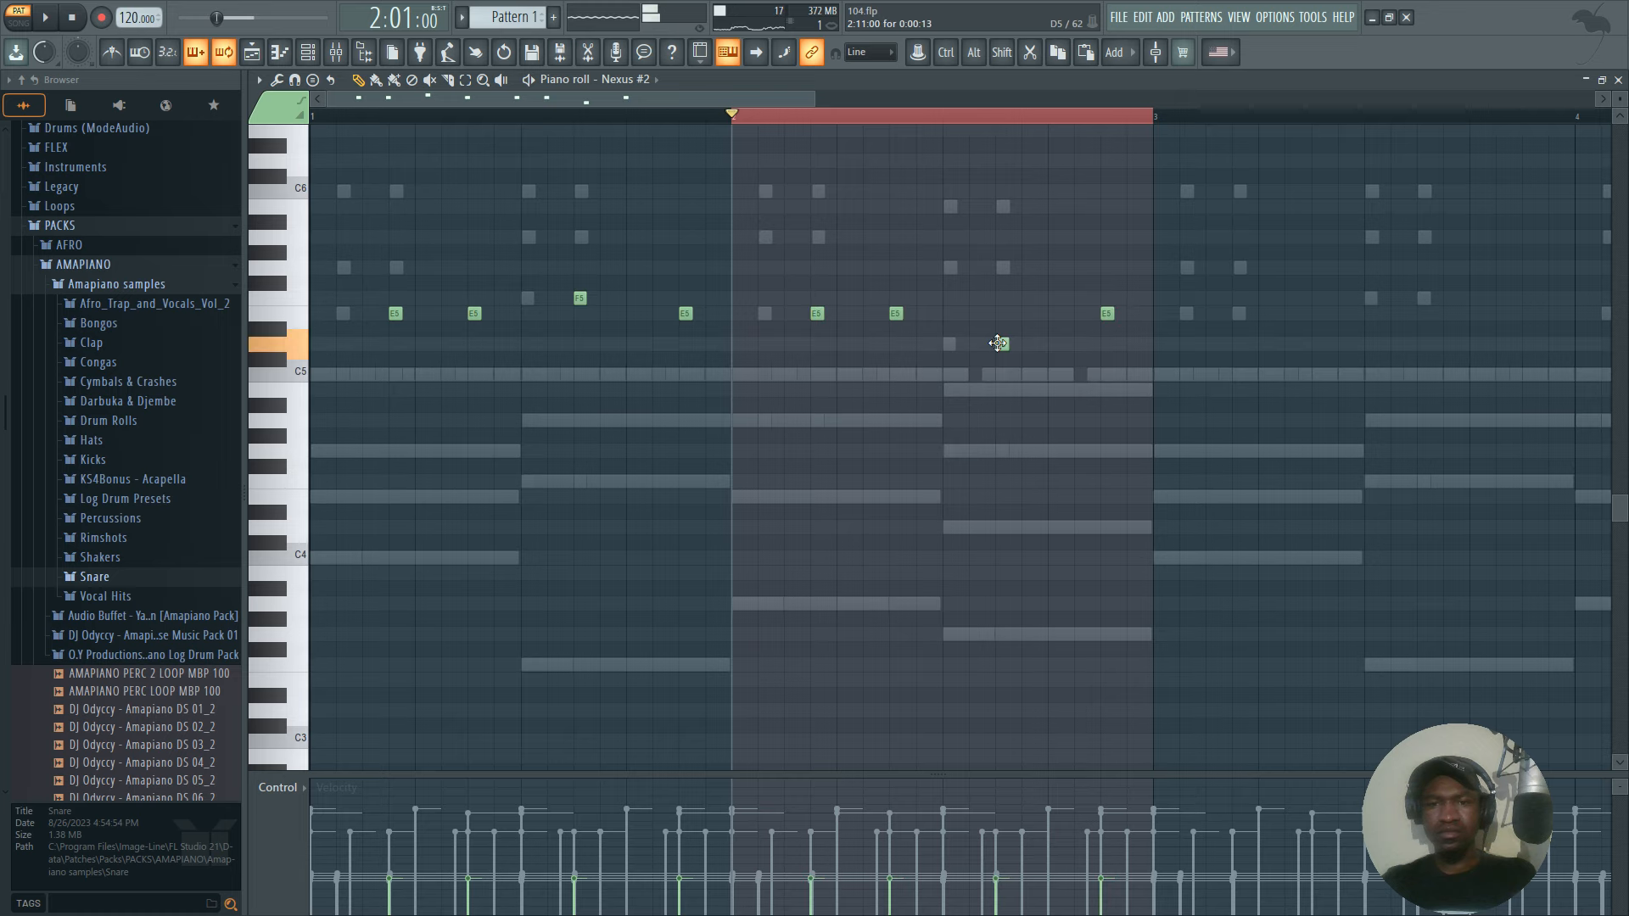
{"action": "left_click", "coordinate": [998, 342]}
{"action": "key", "text": "space"}
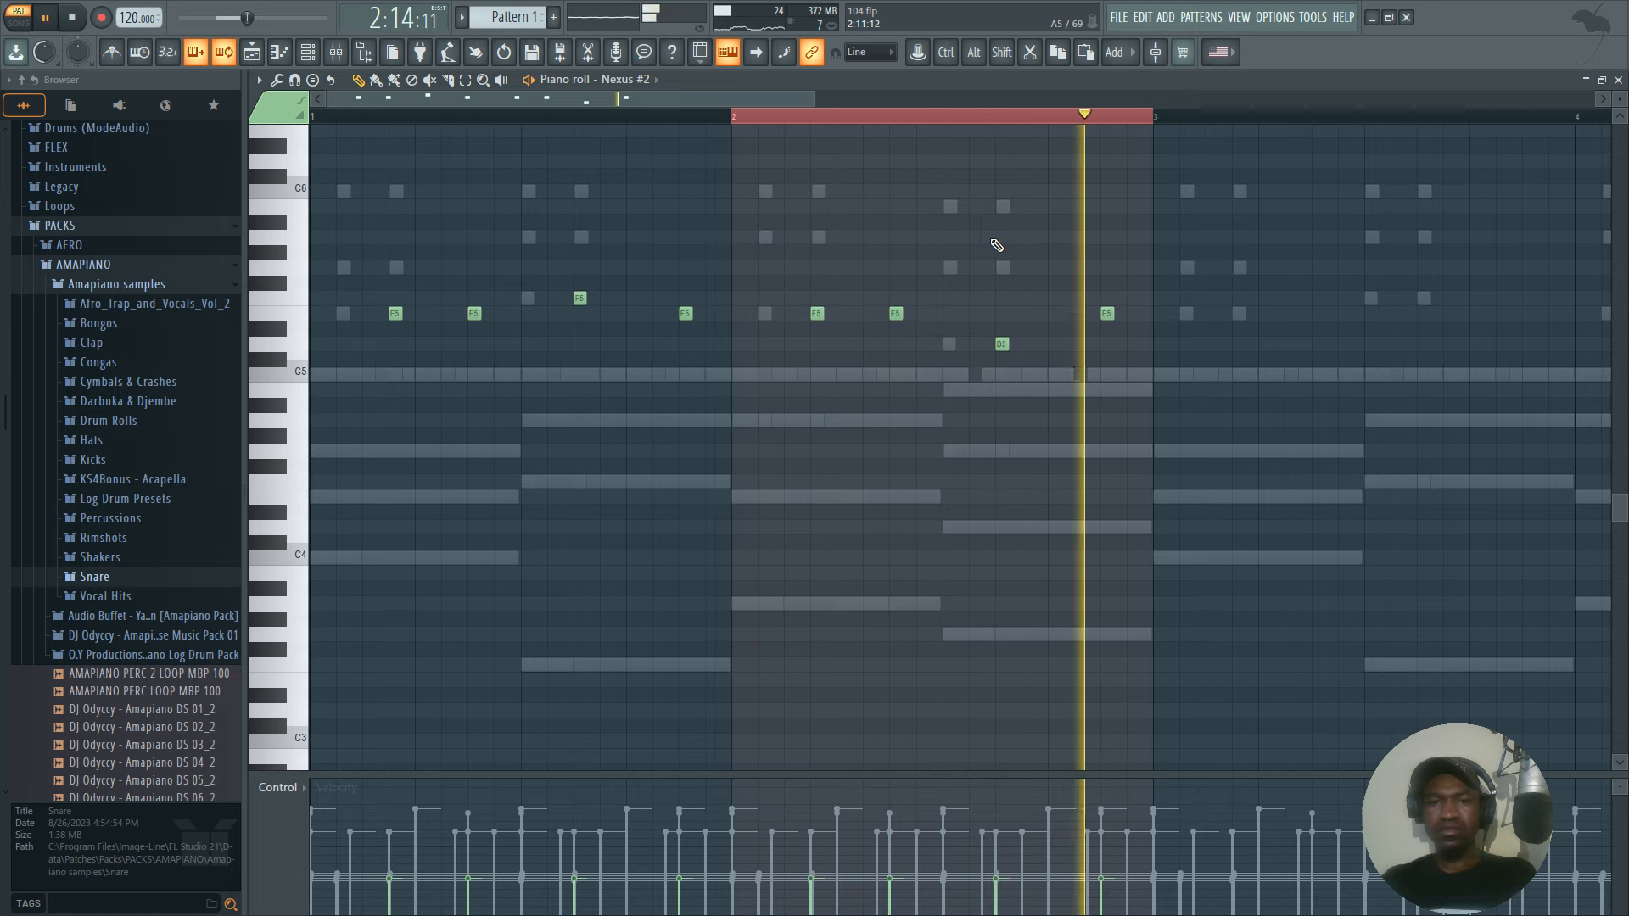
Duplicate the two-bar mallet melody into bars 3 and 4 and lengthen all its notes together.
{"action": "key", "text": "ctrl+a"}
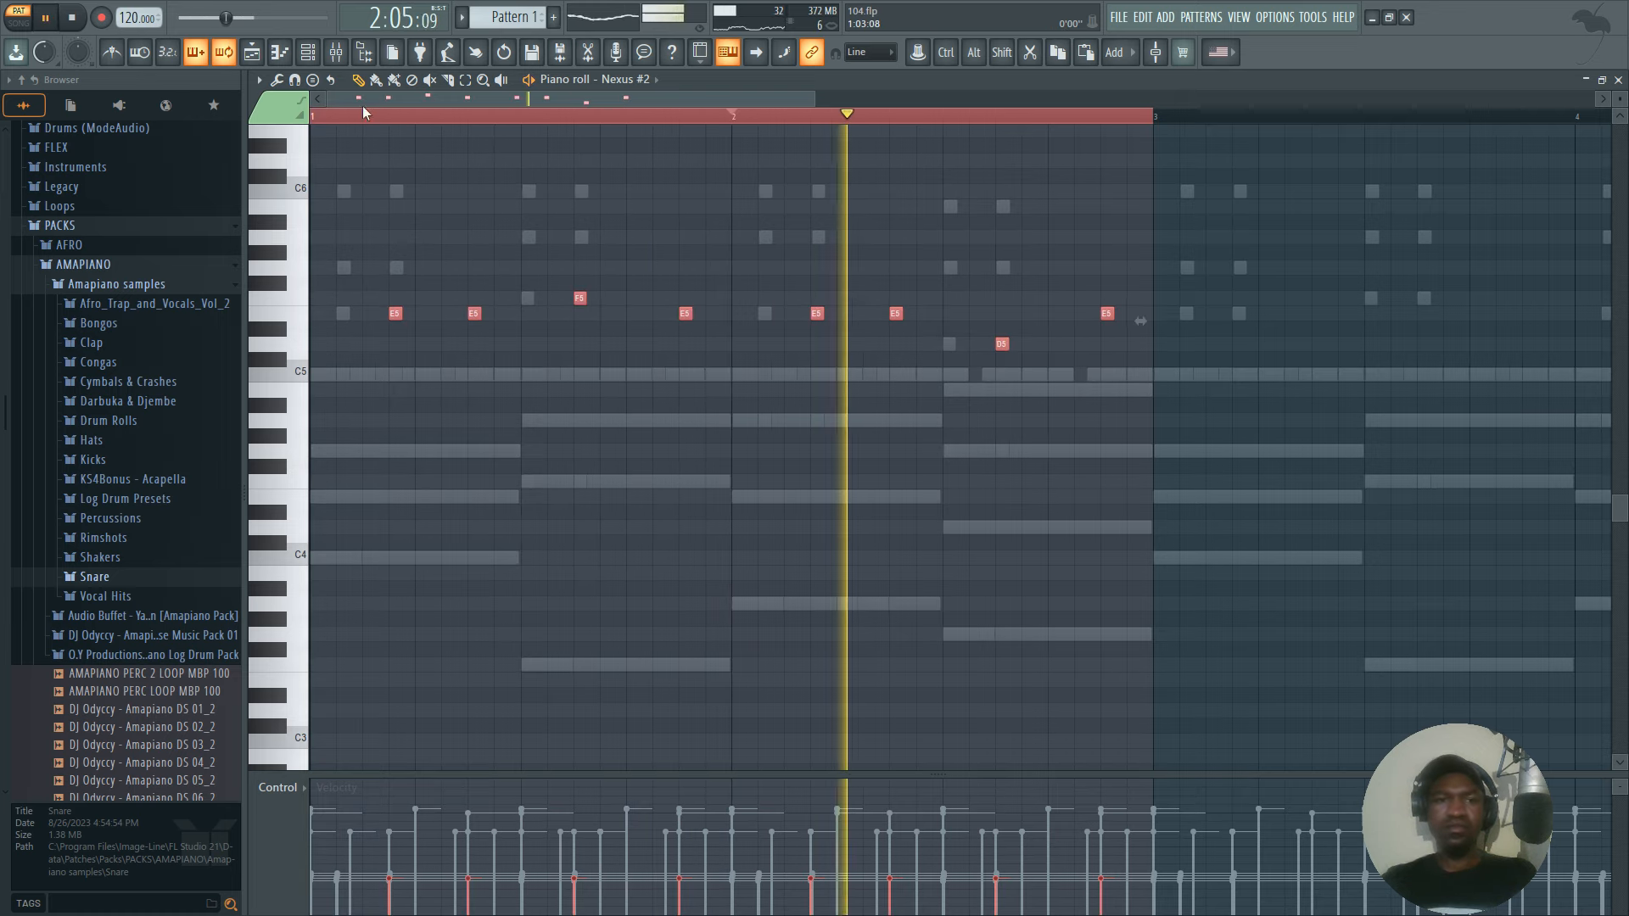
{"action": "key", "text": "ctrl+b"}
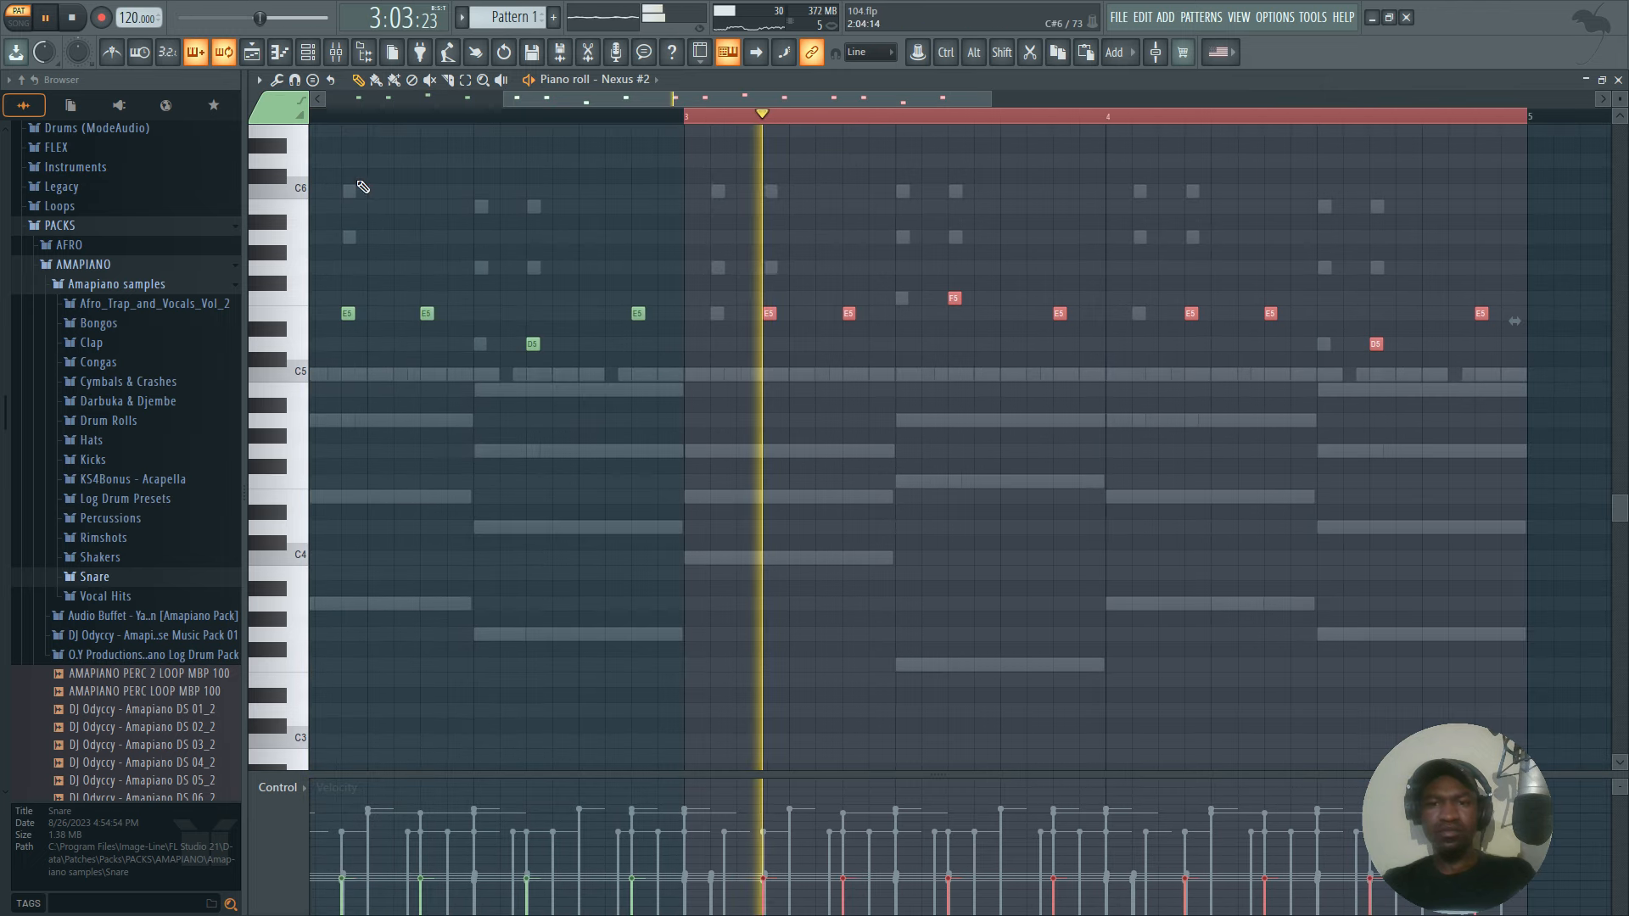
{"action": "key", "text": "ctrl+a"}
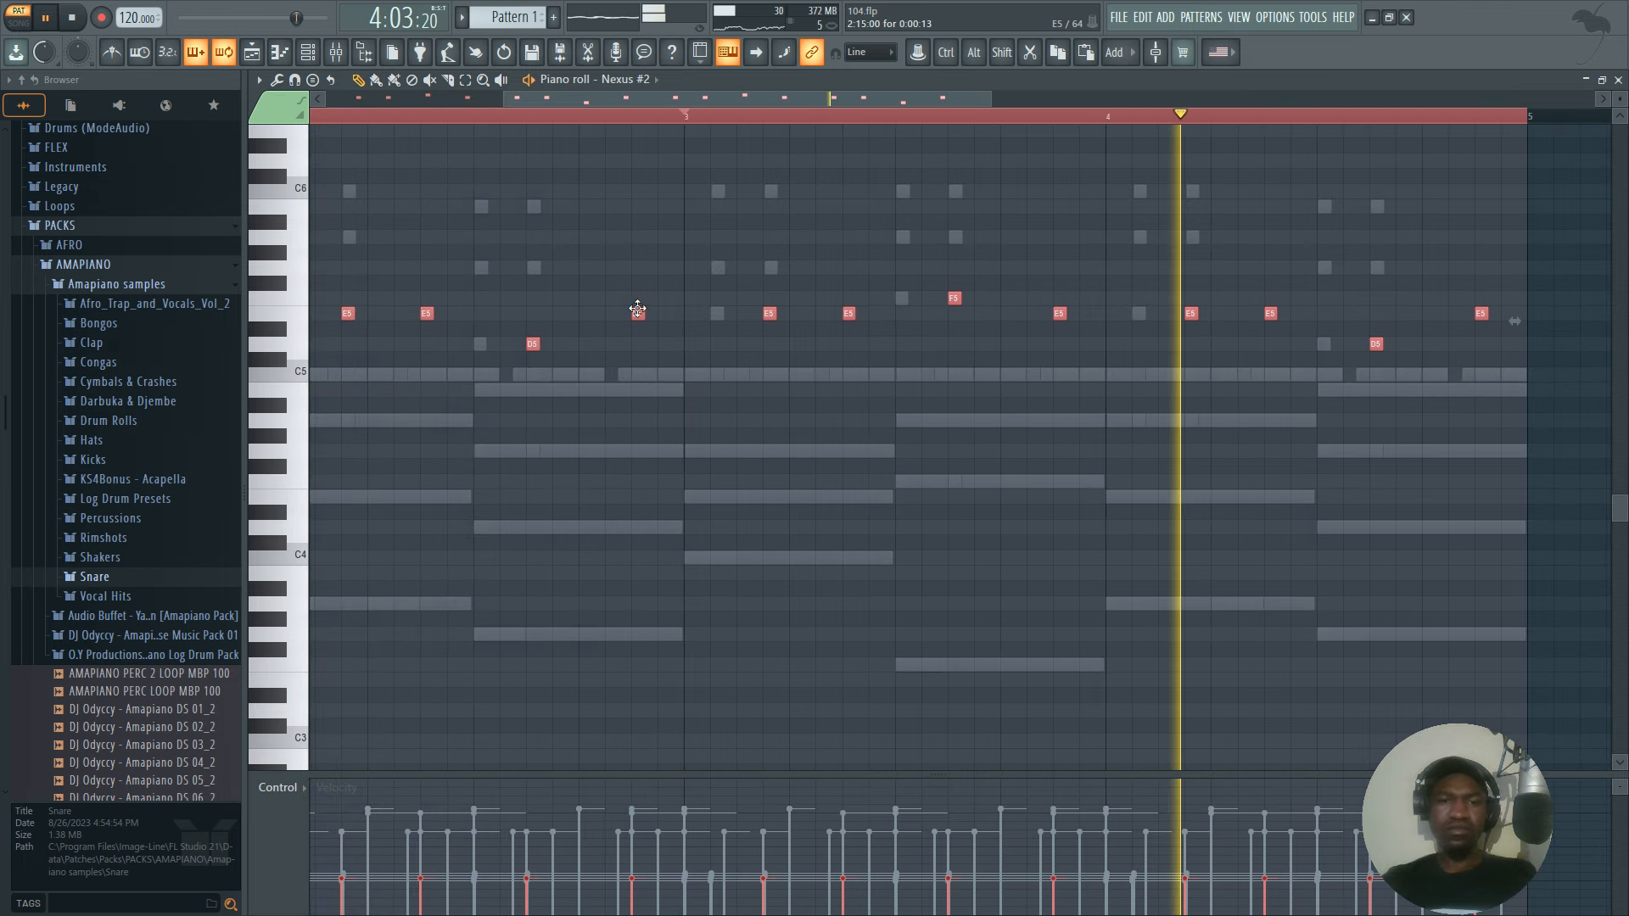
{"action": "left_click_drag", "start_coordinate": [641, 313], "coordinate": [669, 323]}
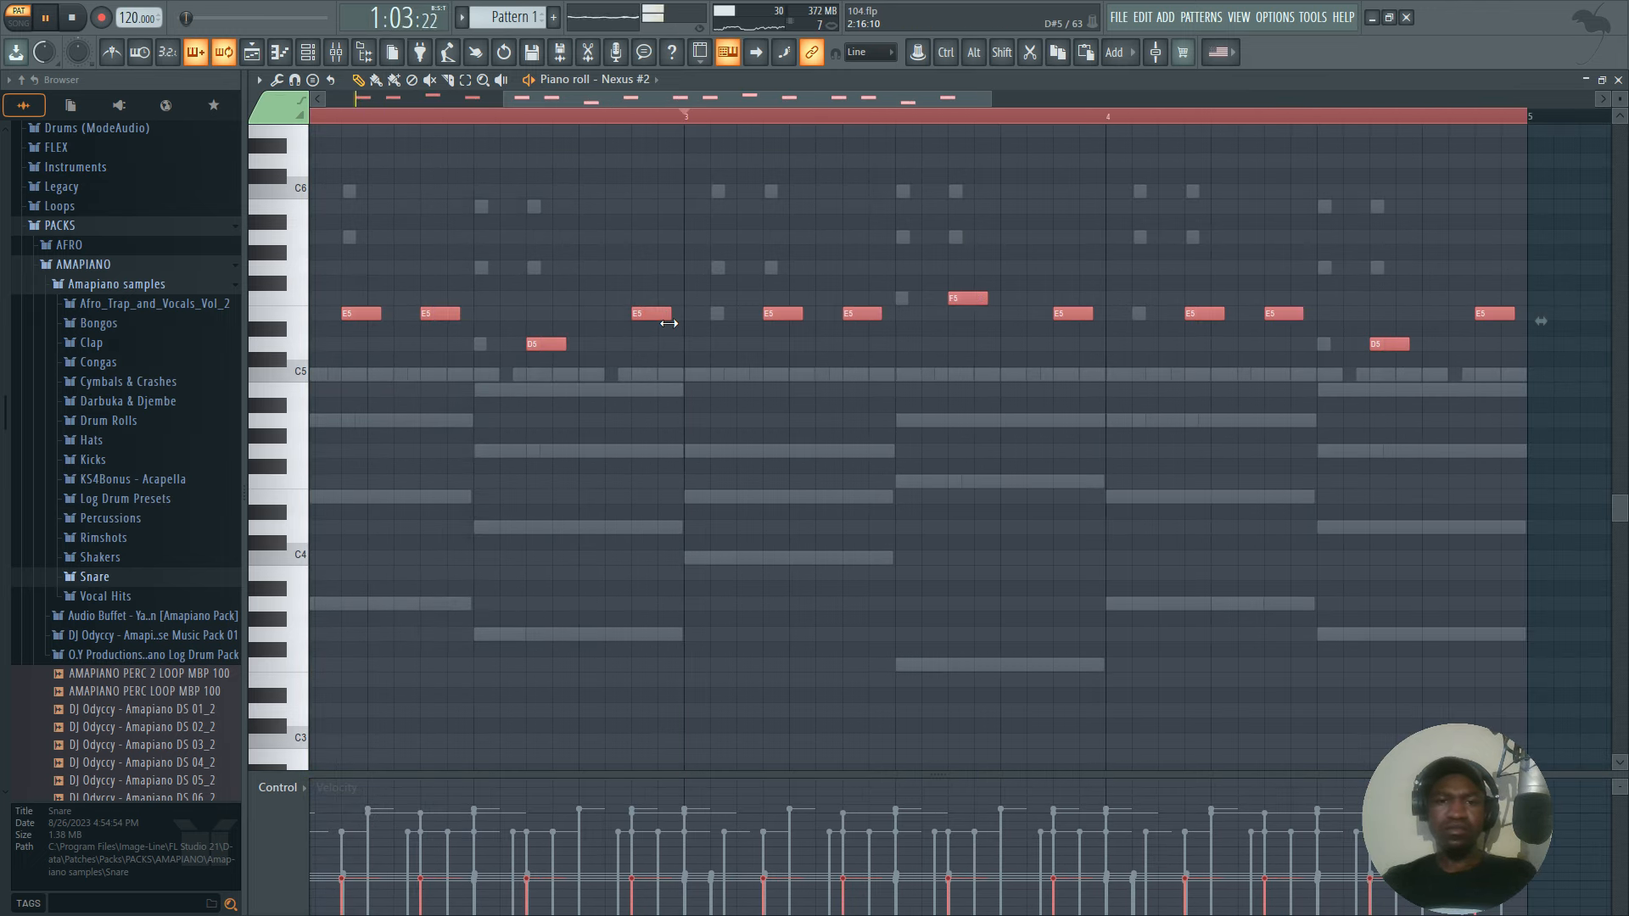
{"action": "scroll", "coordinate": [774, 125], "scroll_direction": "down", "scroll_amount": 4}
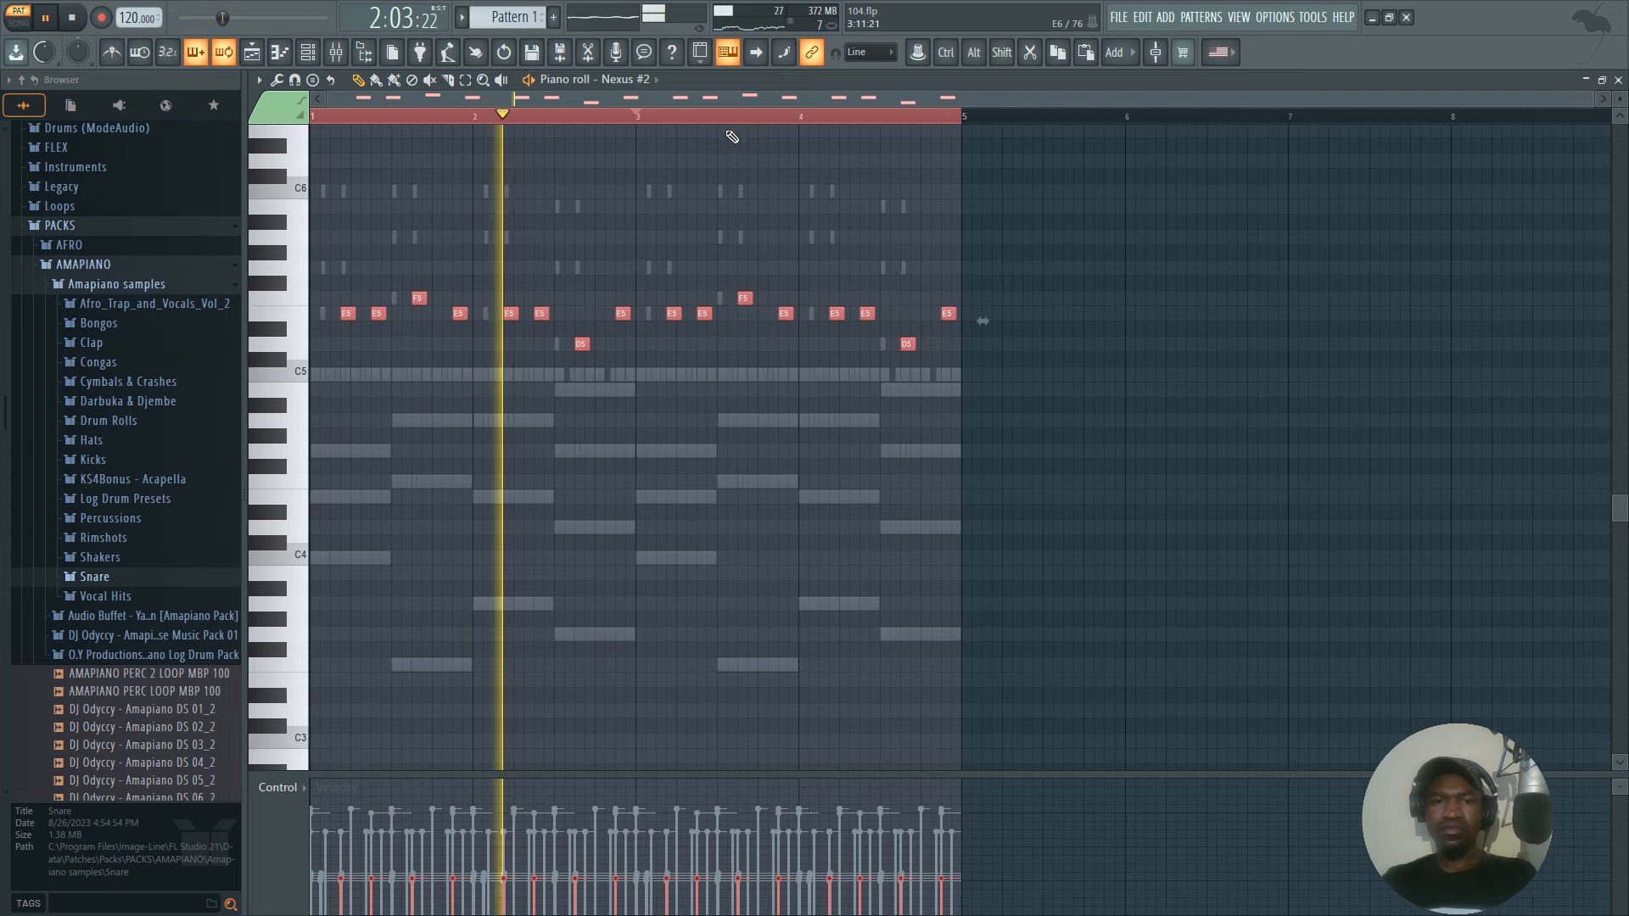
Fine-tune the Nexus #2 channel's volume during playback.
{"action": "left_click", "coordinate": [308, 52]}
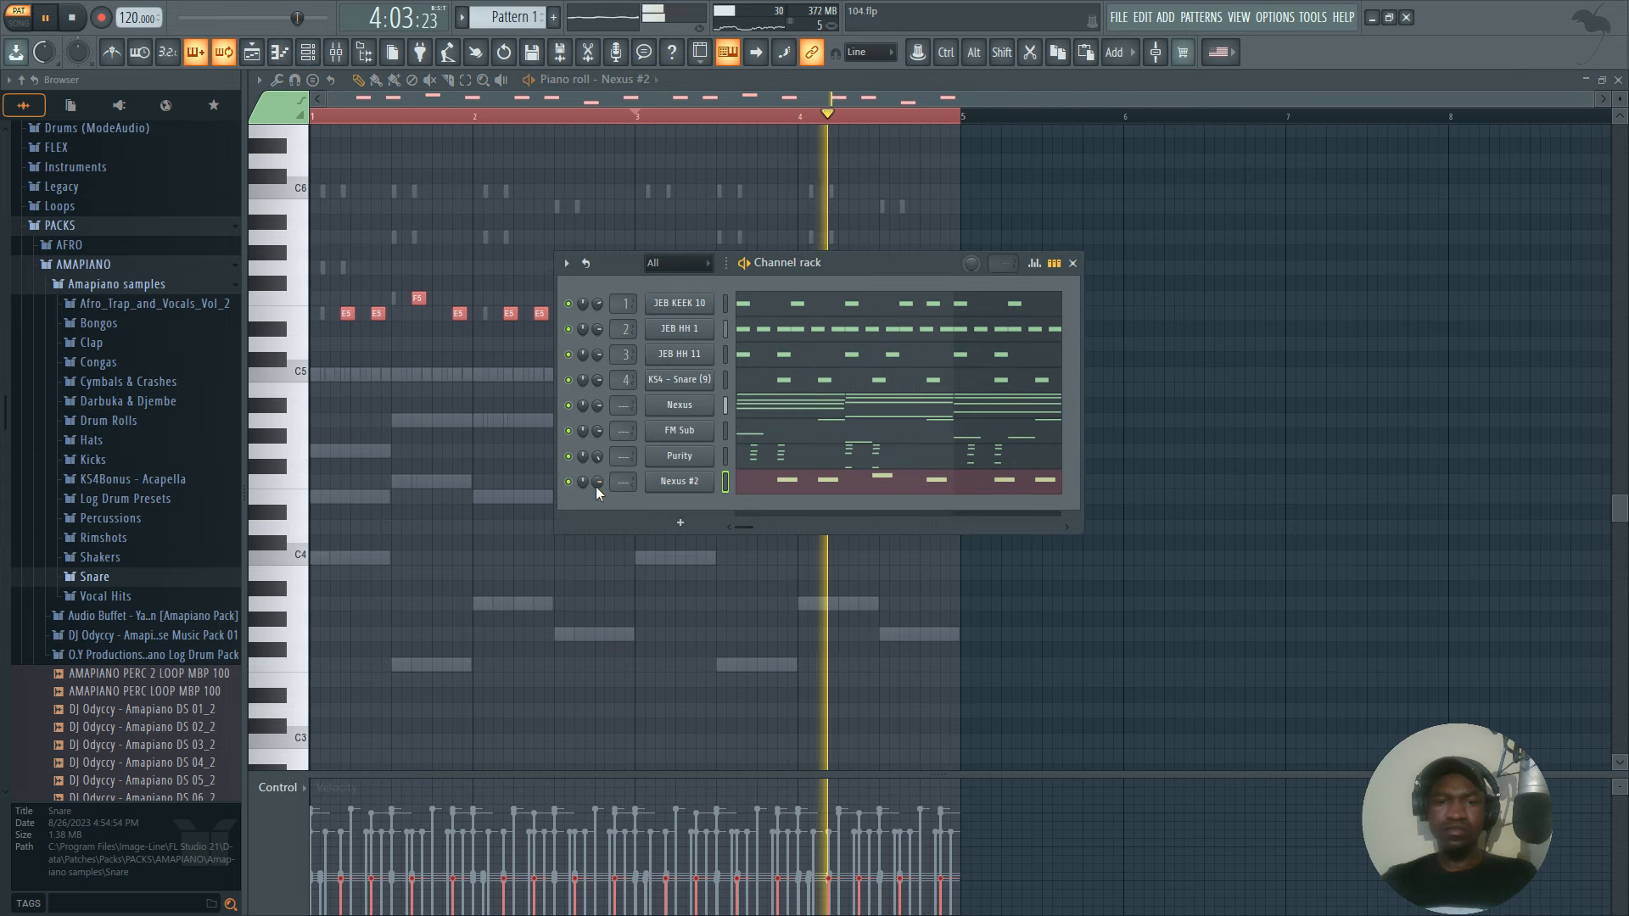
{"action": "left_click_drag", "start_coordinate": [599, 482], "coordinate": [599, 492]}
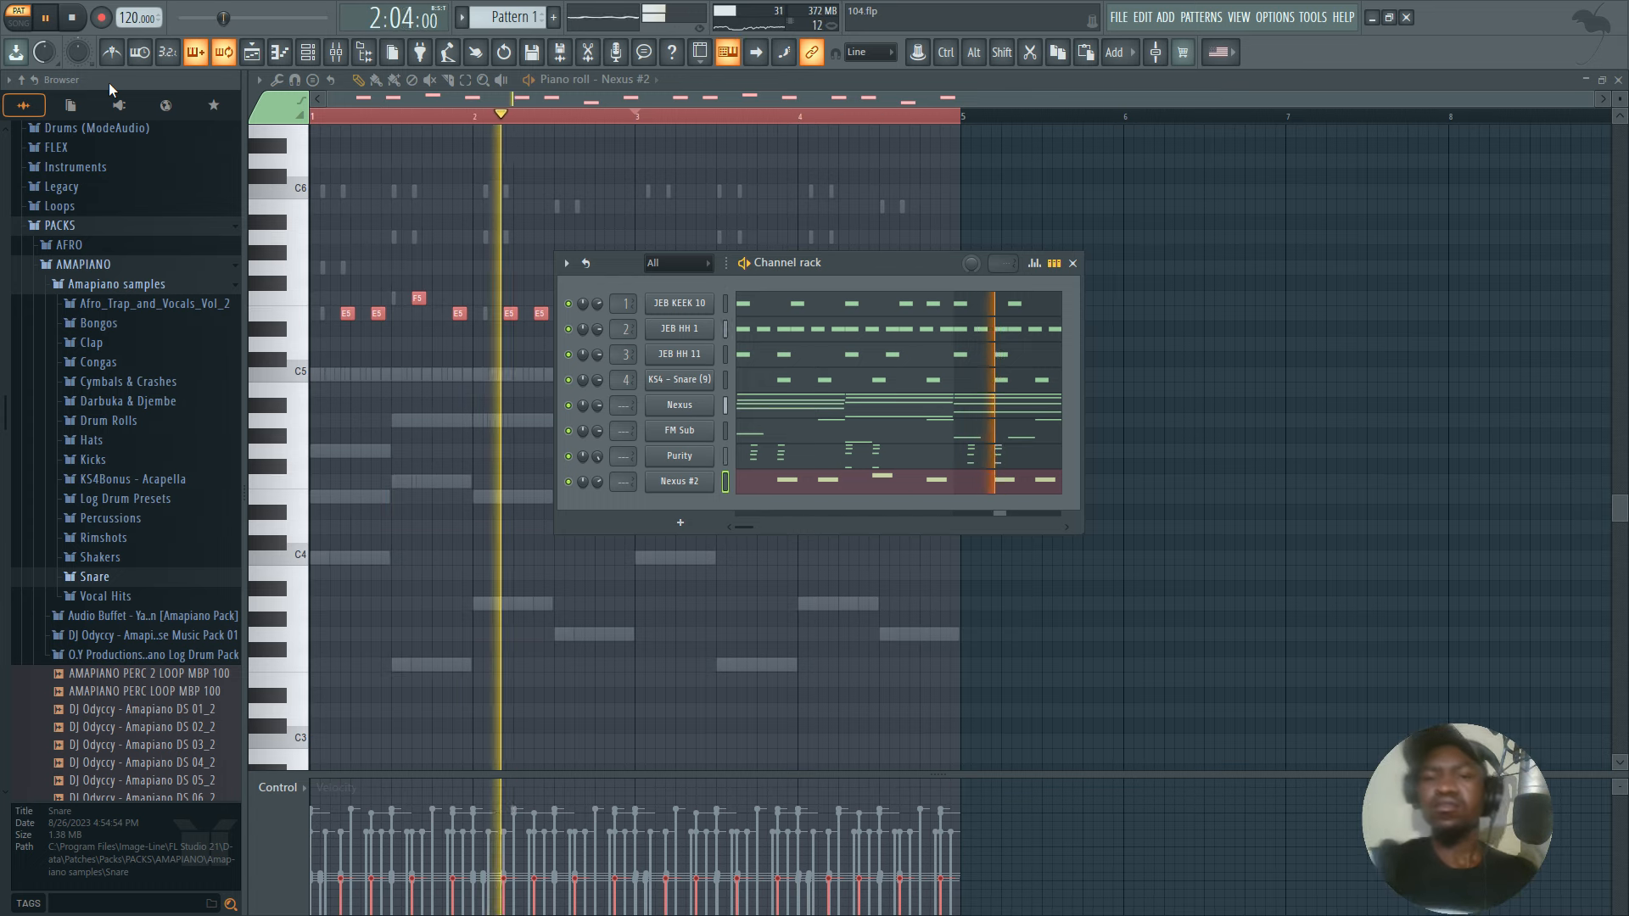
{"action": "left_click_drag", "start_coordinate": [598, 489], "coordinate": [597, 484]}
Raise the D5 in bar 4 of the mallet melody to G5, play the result and save the project.
{"action": "left_click", "coordinate": [821, 486]}
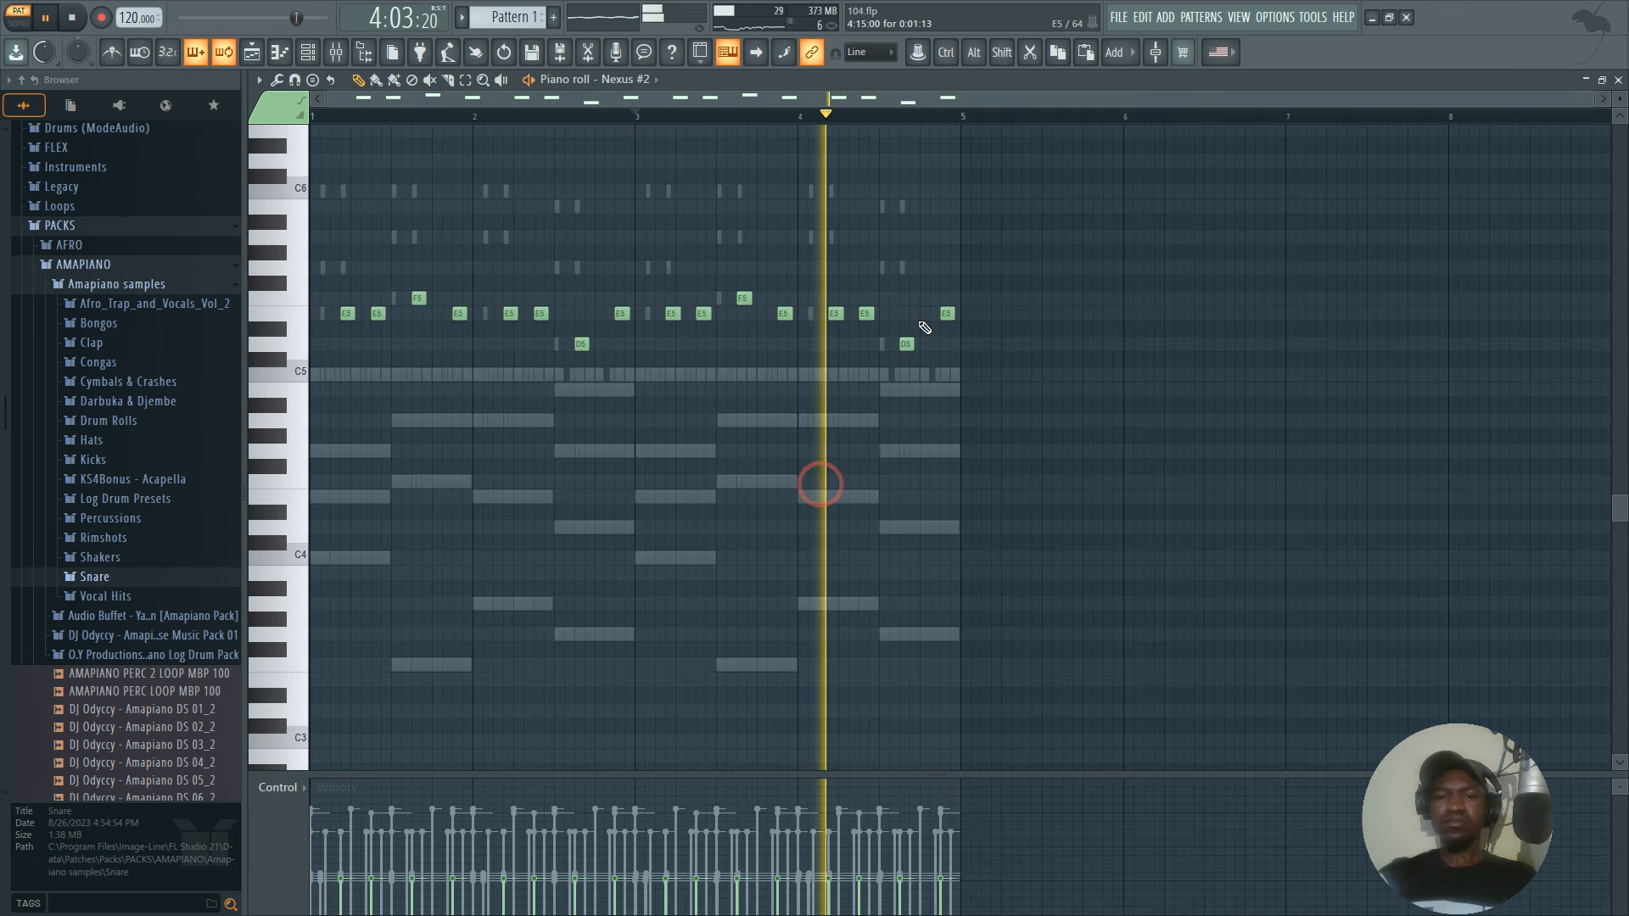
{"action": "key", "text": "space"}
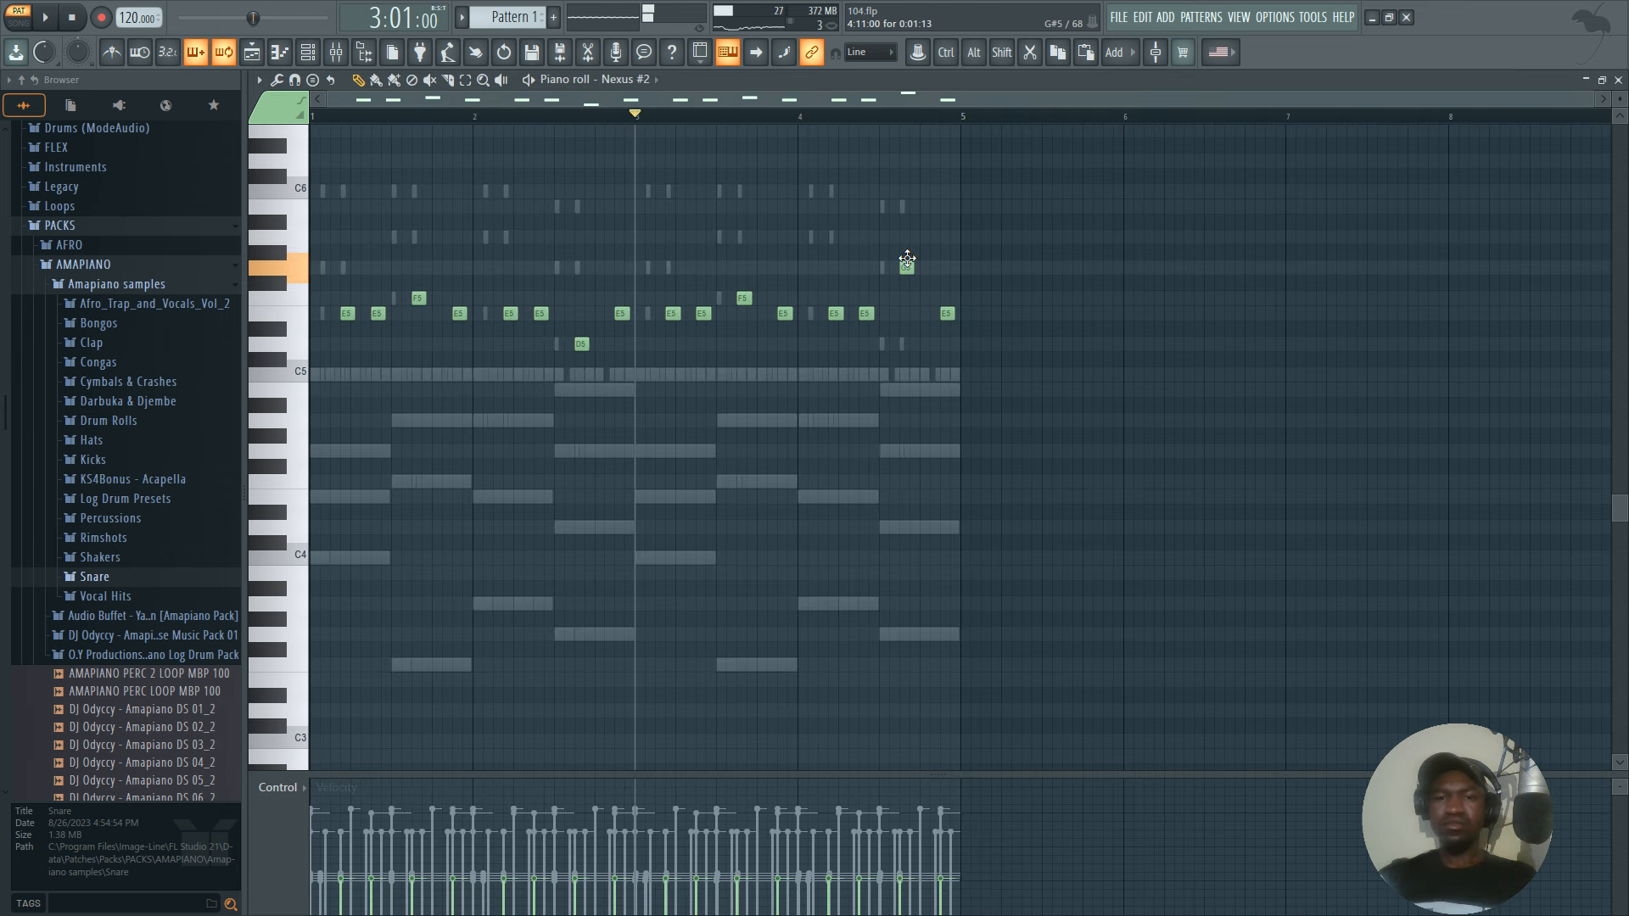
{"action": "key", "text": "space"}
{"action": "key", "text": "ctrl+s"}
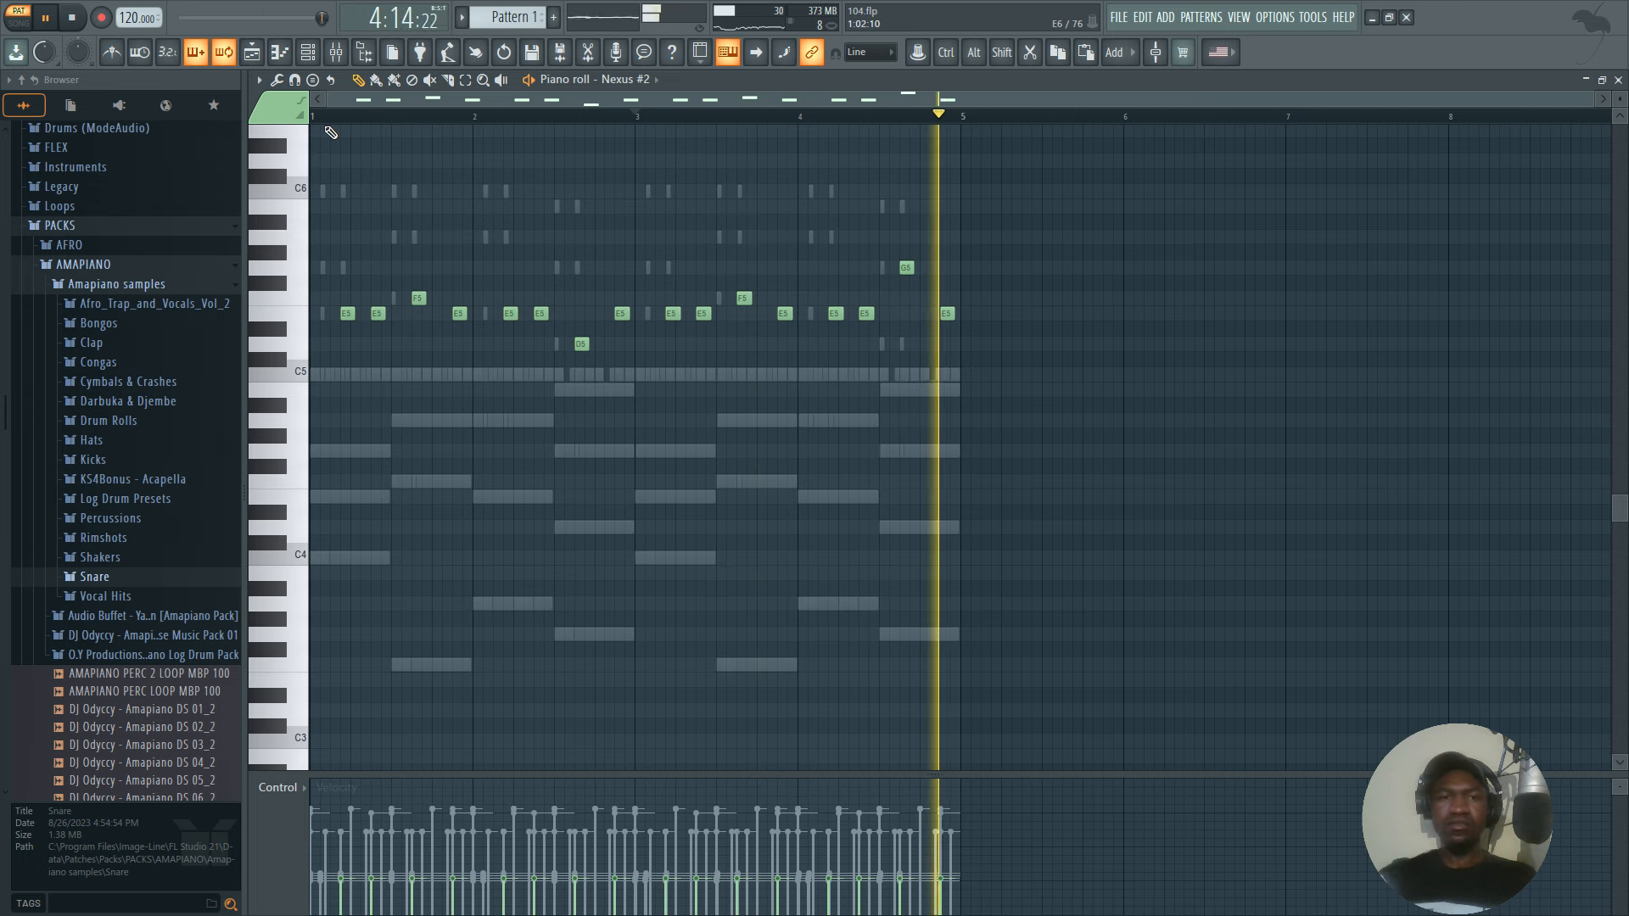
{"action": "key", "text": "ctrl+a"}
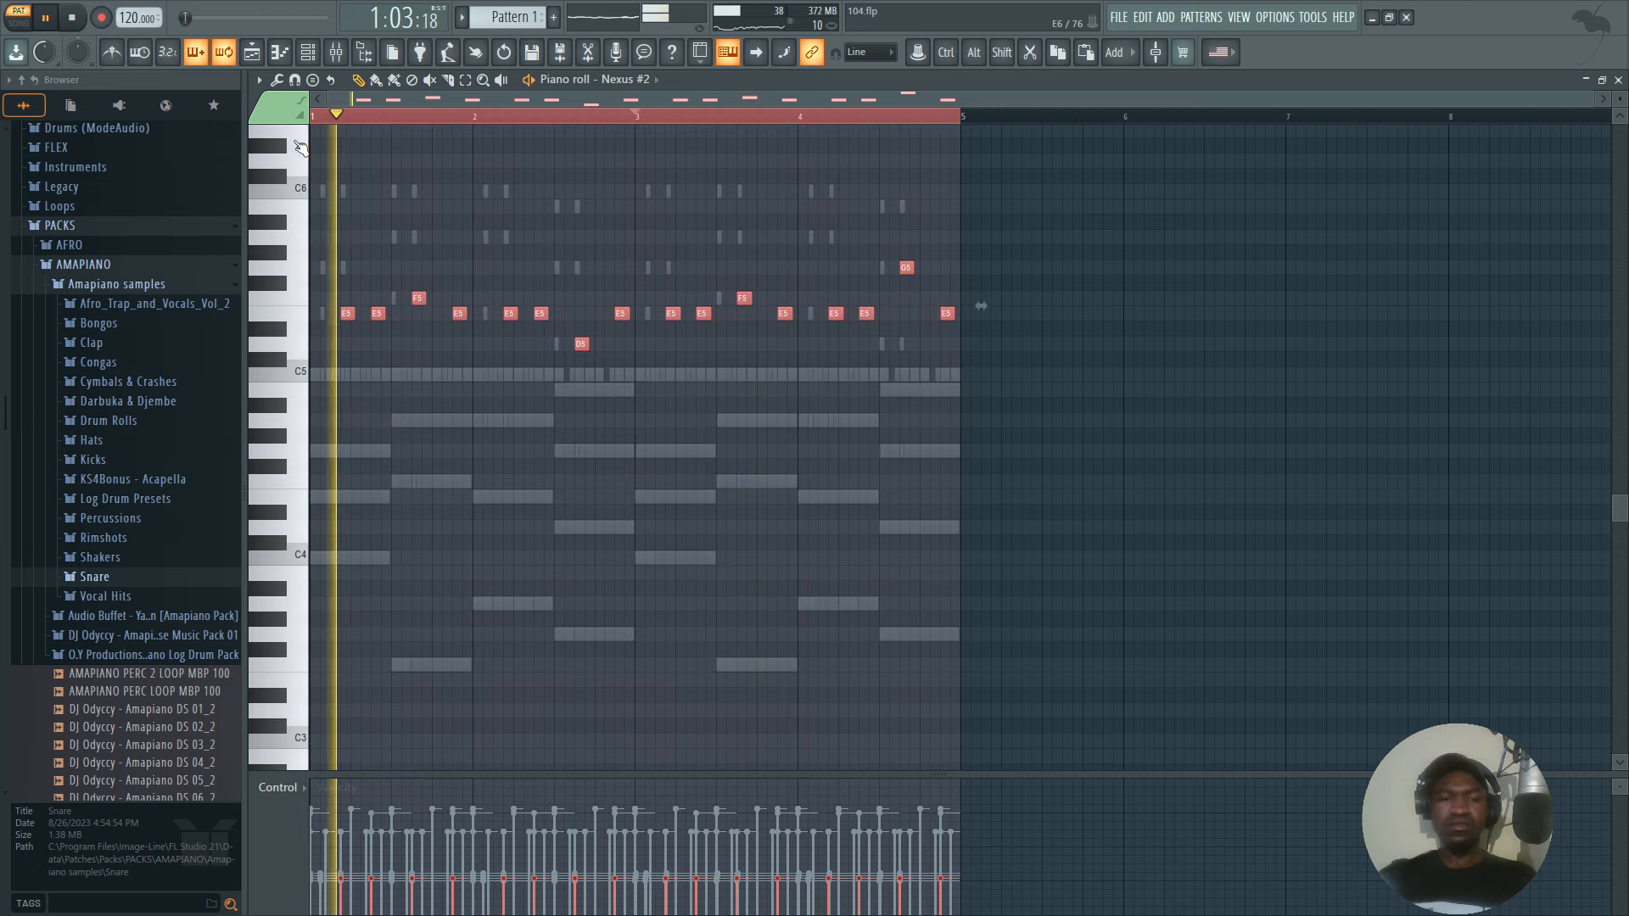
{"action": "key", "text": "space"}
Add a second Purity channel and load the Tremolo Signal preset from its Slow Synth category.
{"action": "left_click", "coordinate": [308, 52]}
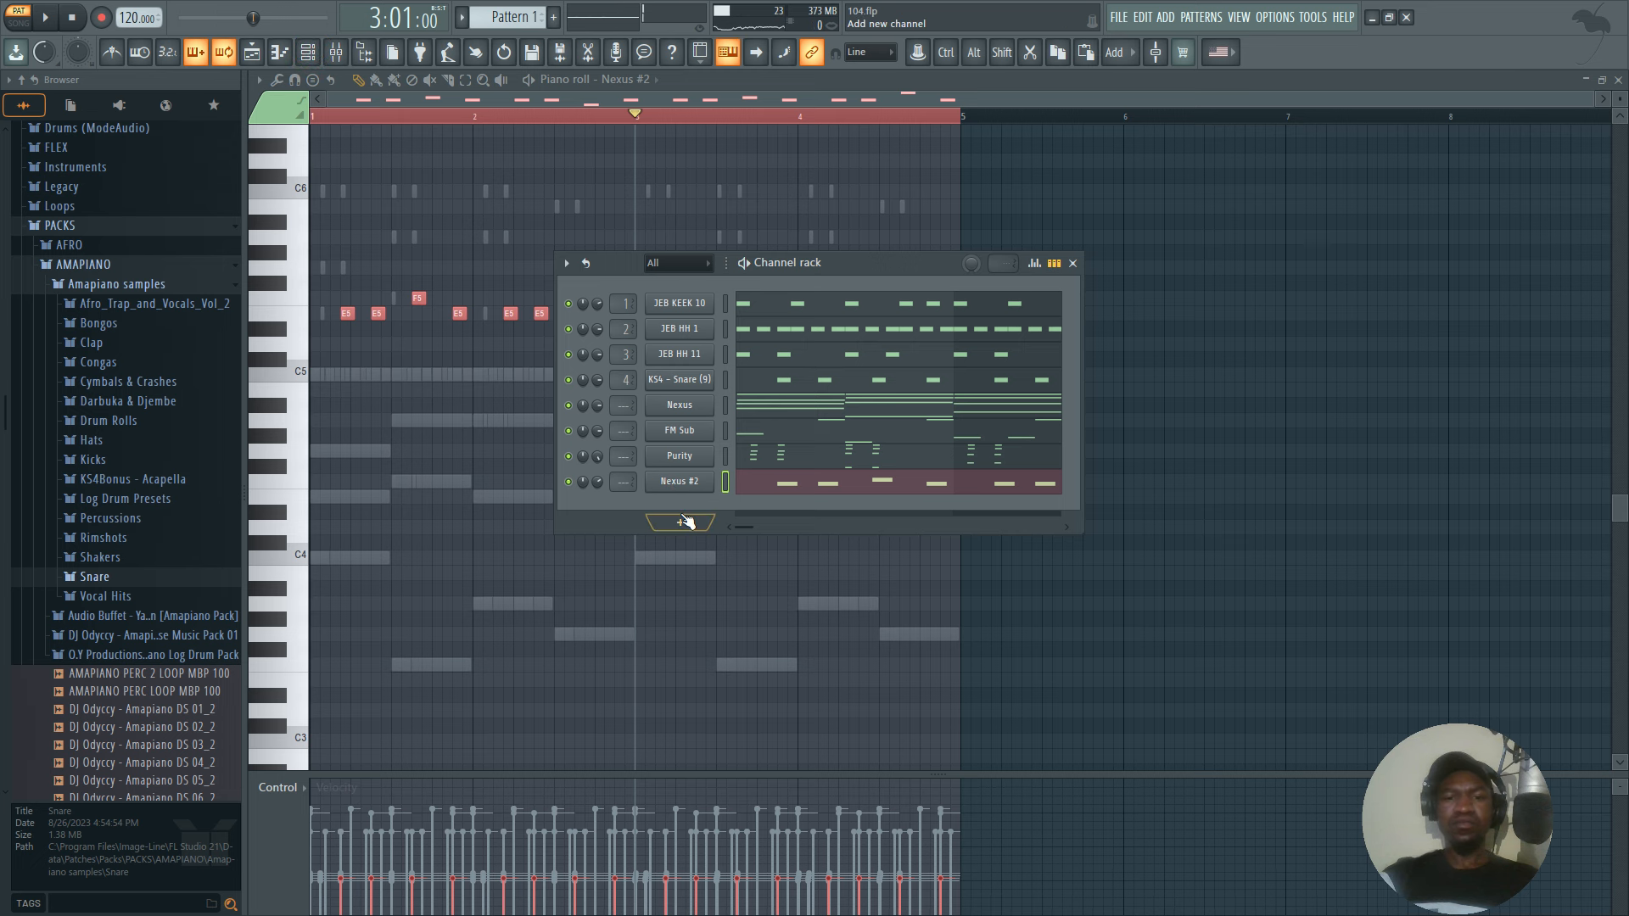
{"action": "left_click", "coordinate": [683, 521]}
{"action": "left_click", "coordinate": [685, 168]}
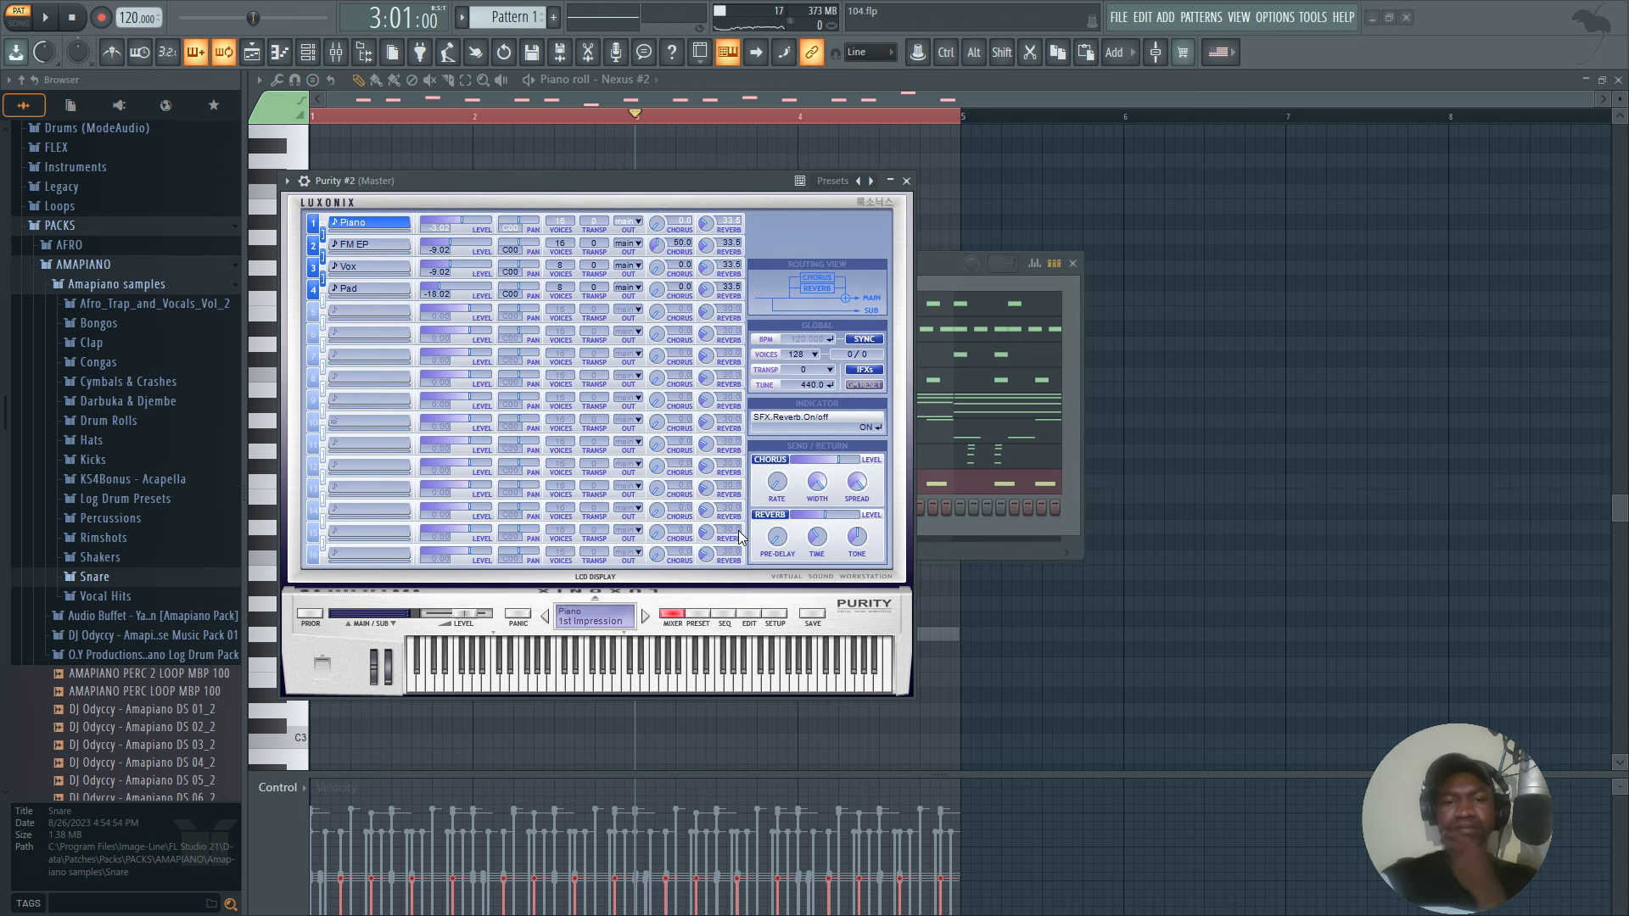
{"action": "left_click", "coordinate": [700, 615]}
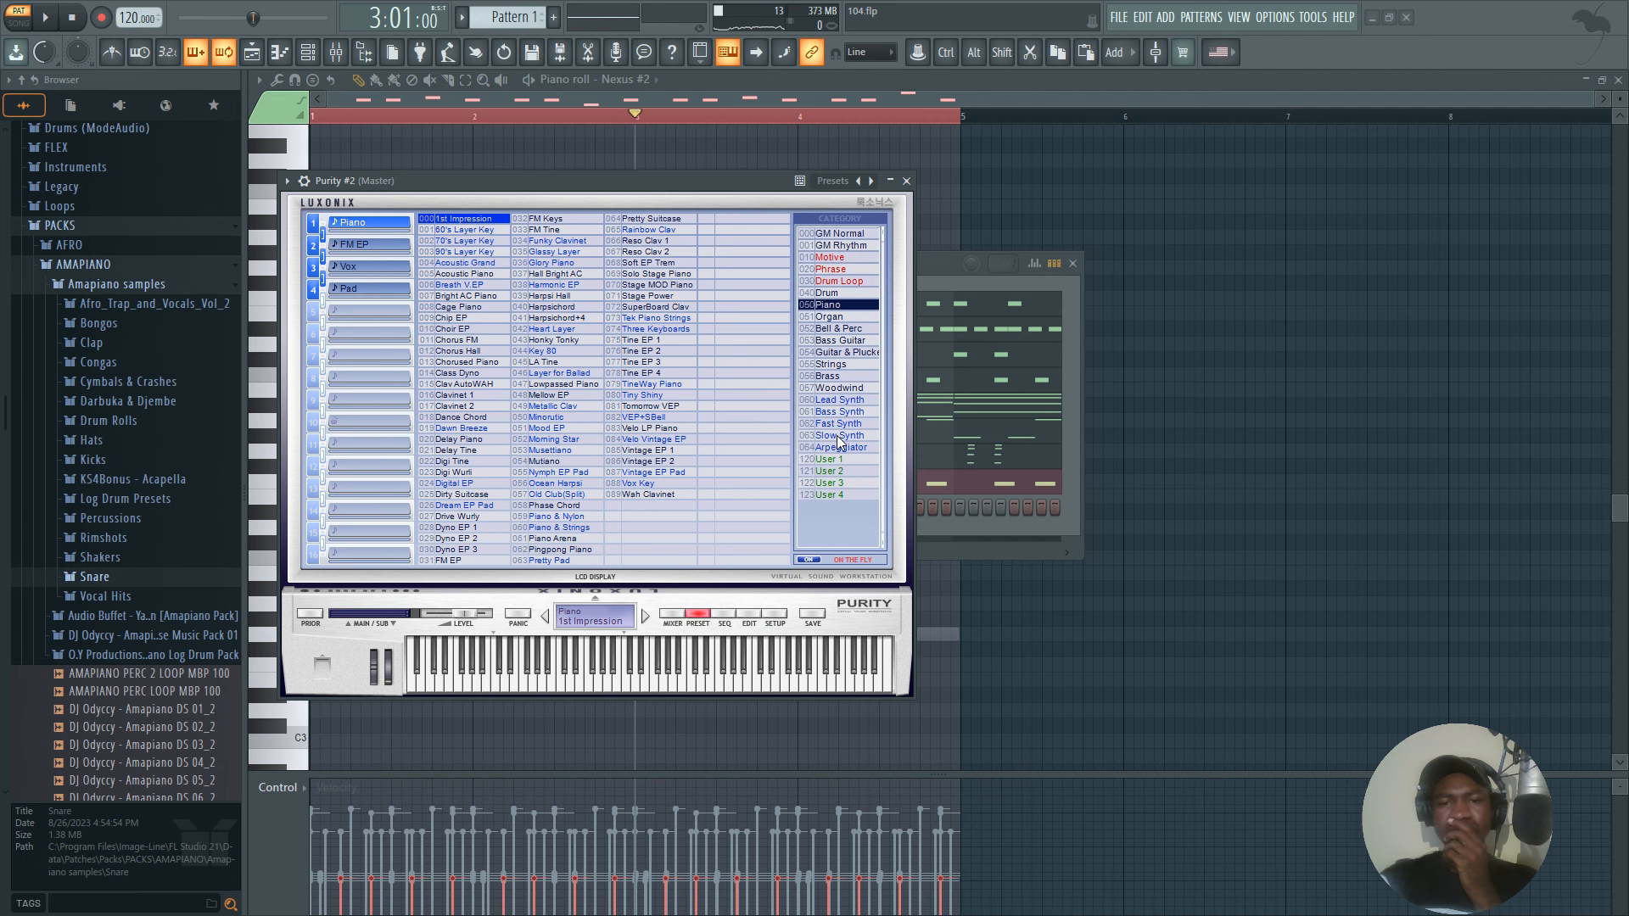
{"action": "left_click", "coordinate": [840, 436]}
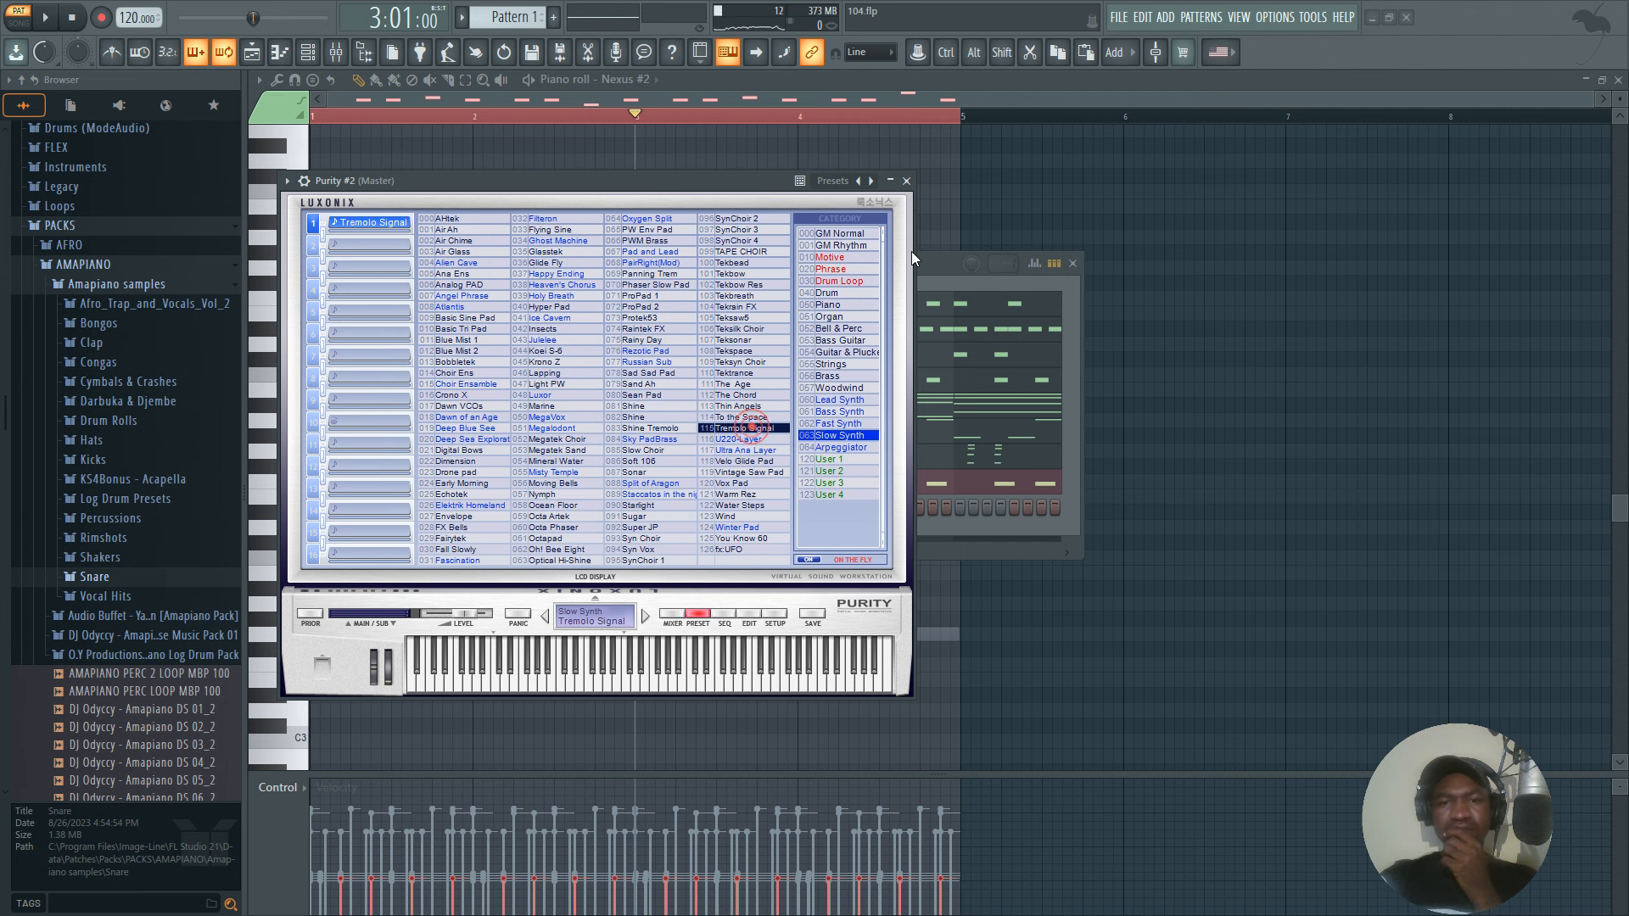
{"action": "left_click", "coordinate": [907, 180]}
In Purity #2's piano roll, place three half-bar C5 notes from bar 1, followed by quarter-bar D5 and B4 notes in bar 2.
{"action": "right_click", "coordinate": [719, 499]}
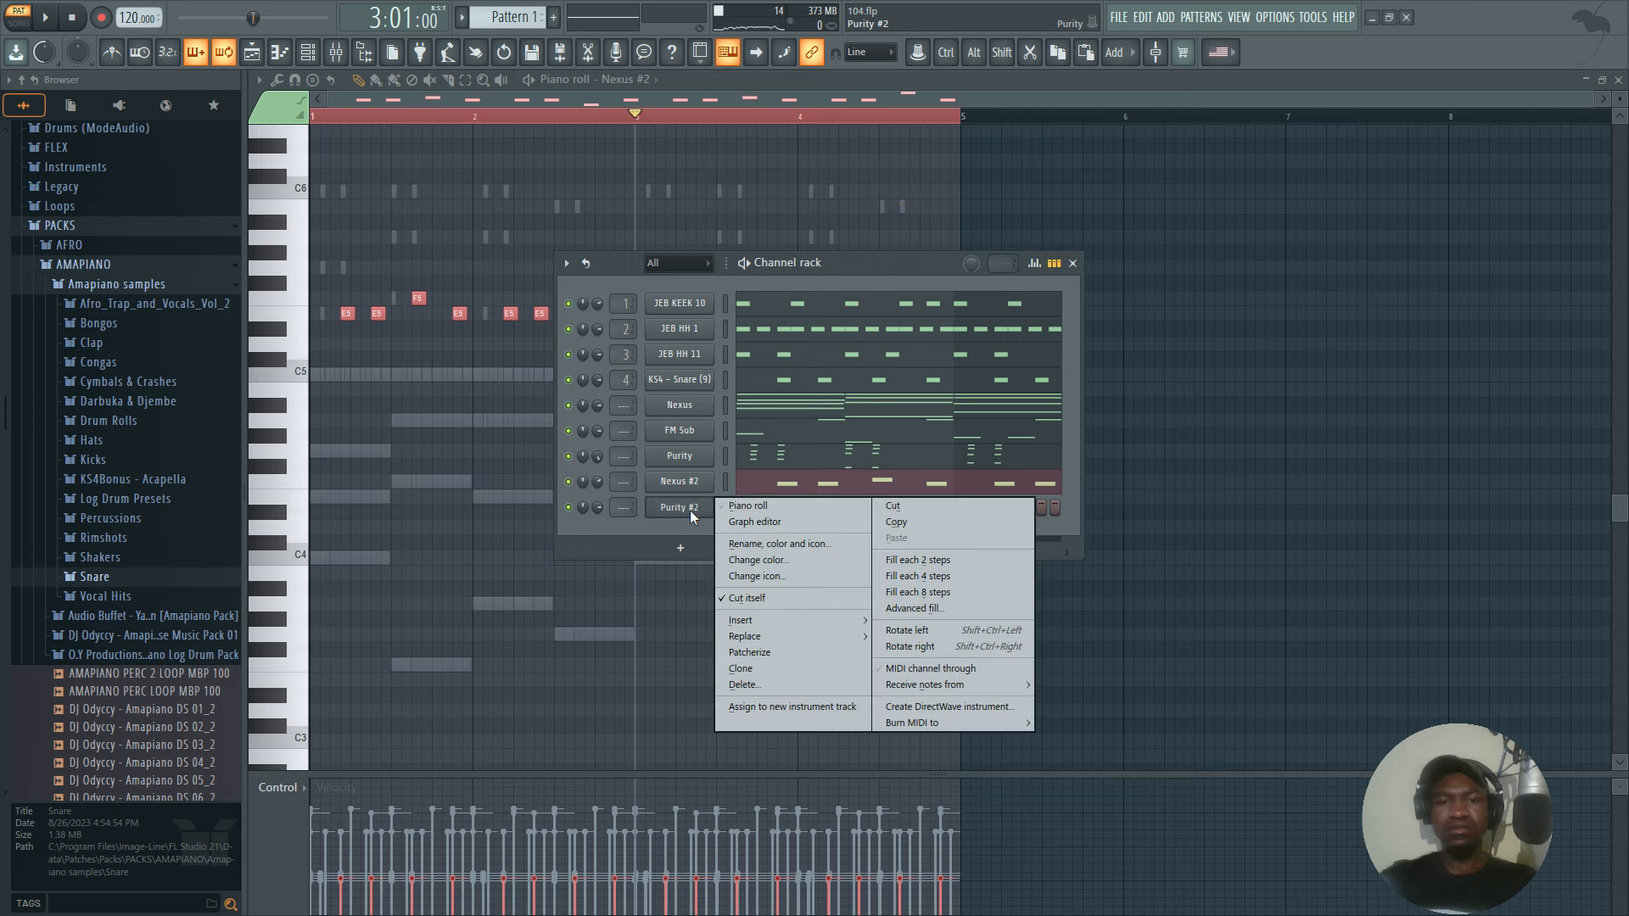
{"action": "left_click", "coordinate": [730, 510]}
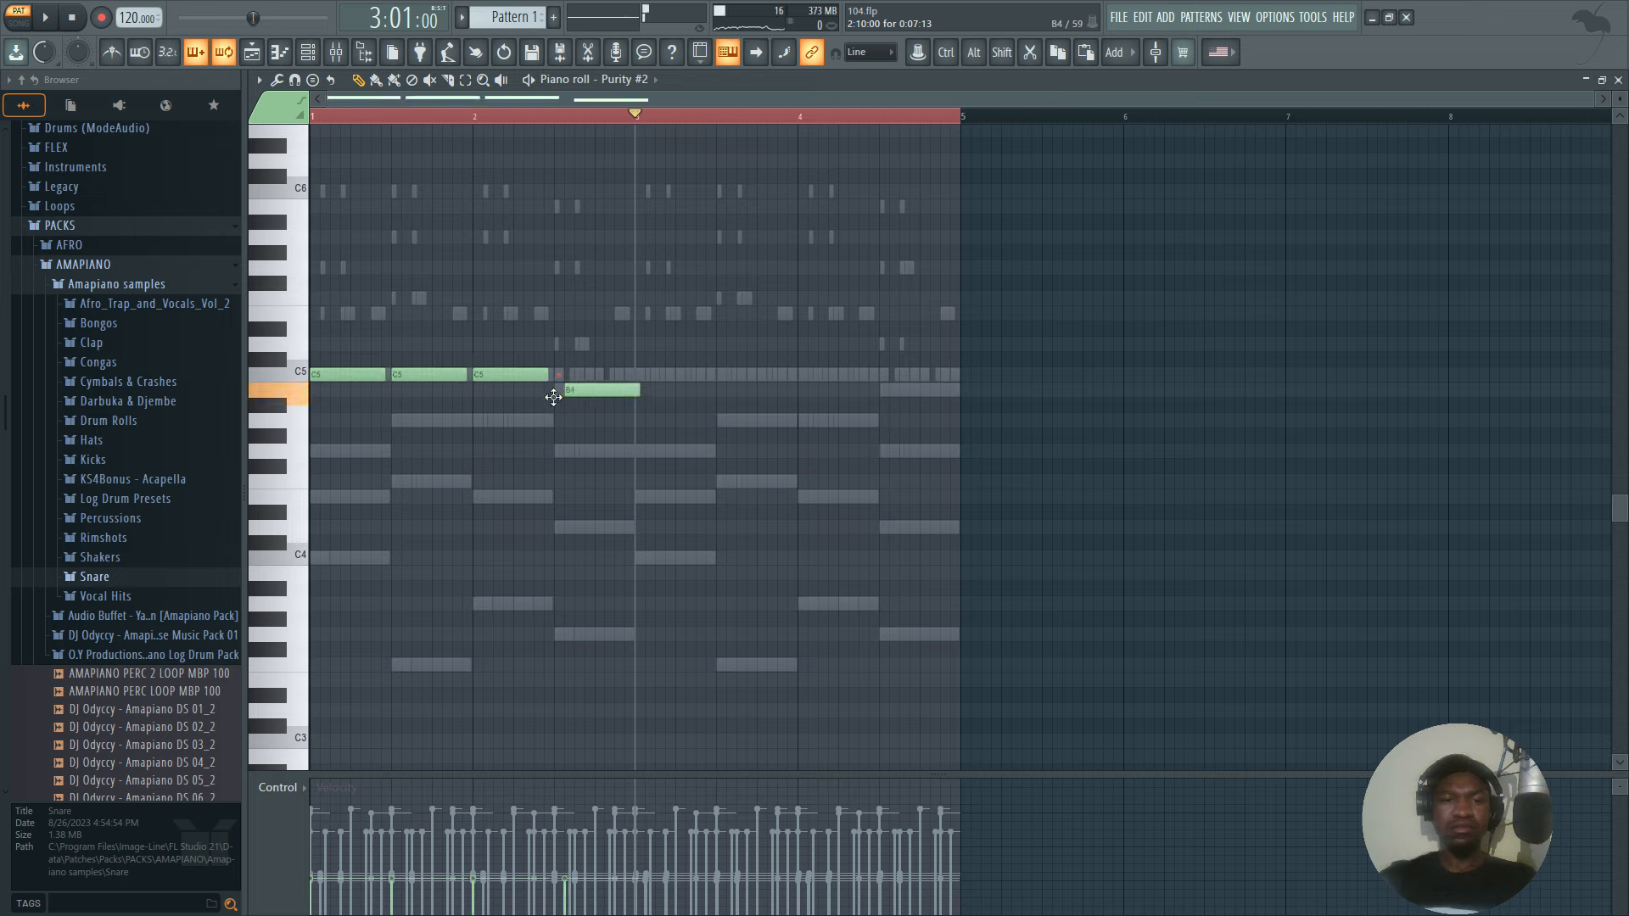
{"action": "left_click_drag", "start_coordinate": [671, 124], "coordinate": [637, 121]}
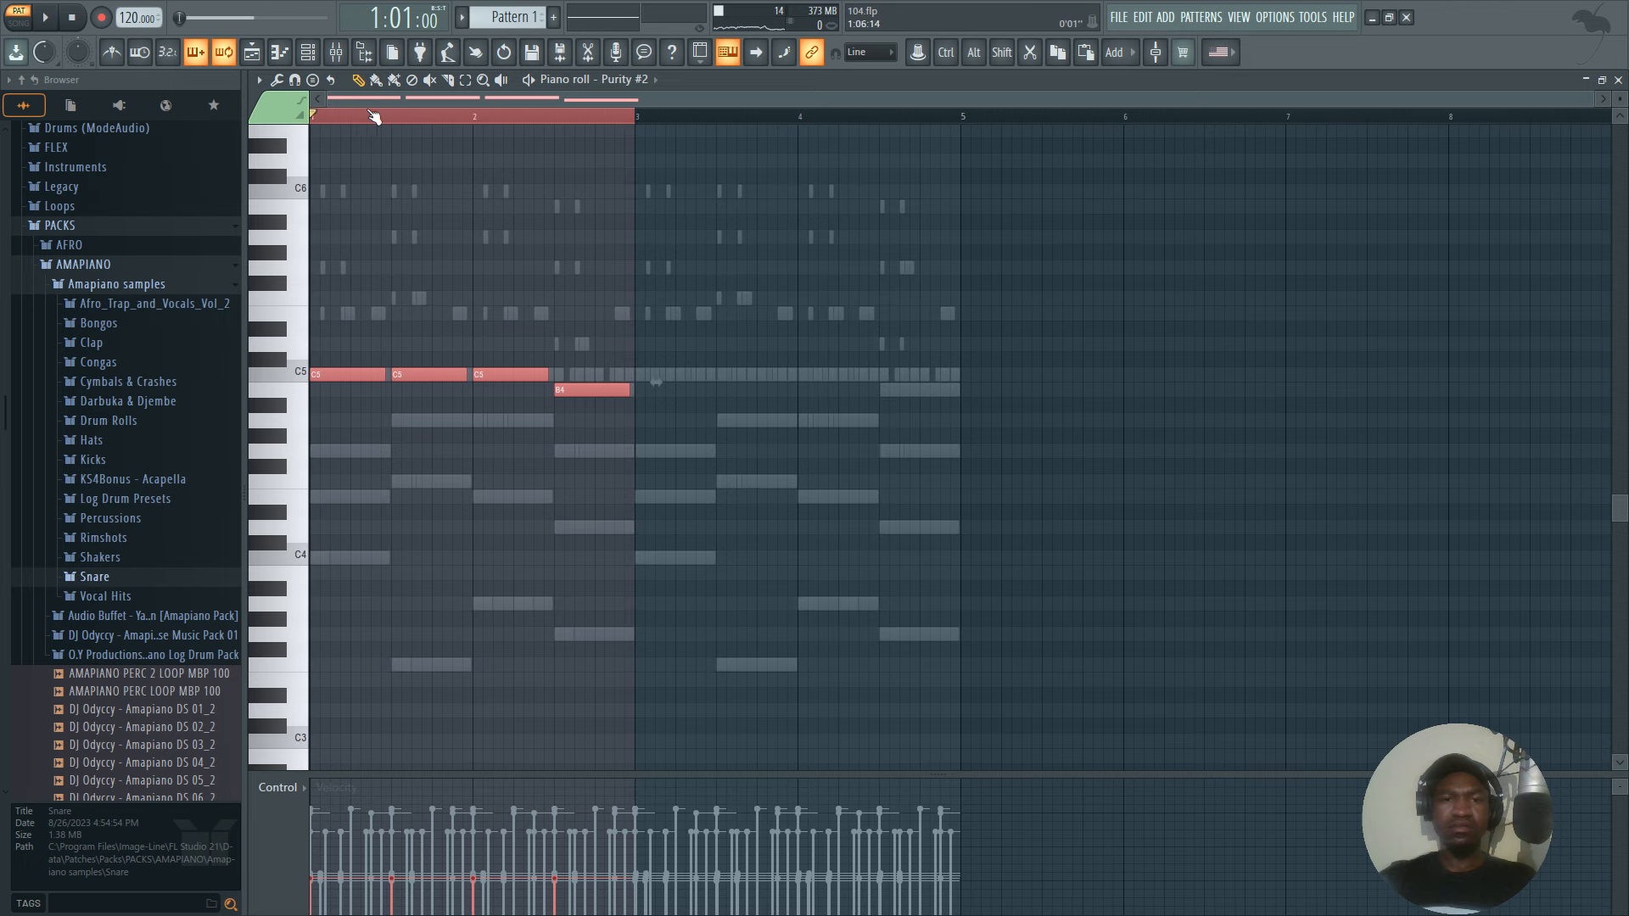
{"action": "scroll", "coordinate": [334, 119], "scroll_direction": "up", "scroll_amount": 5}
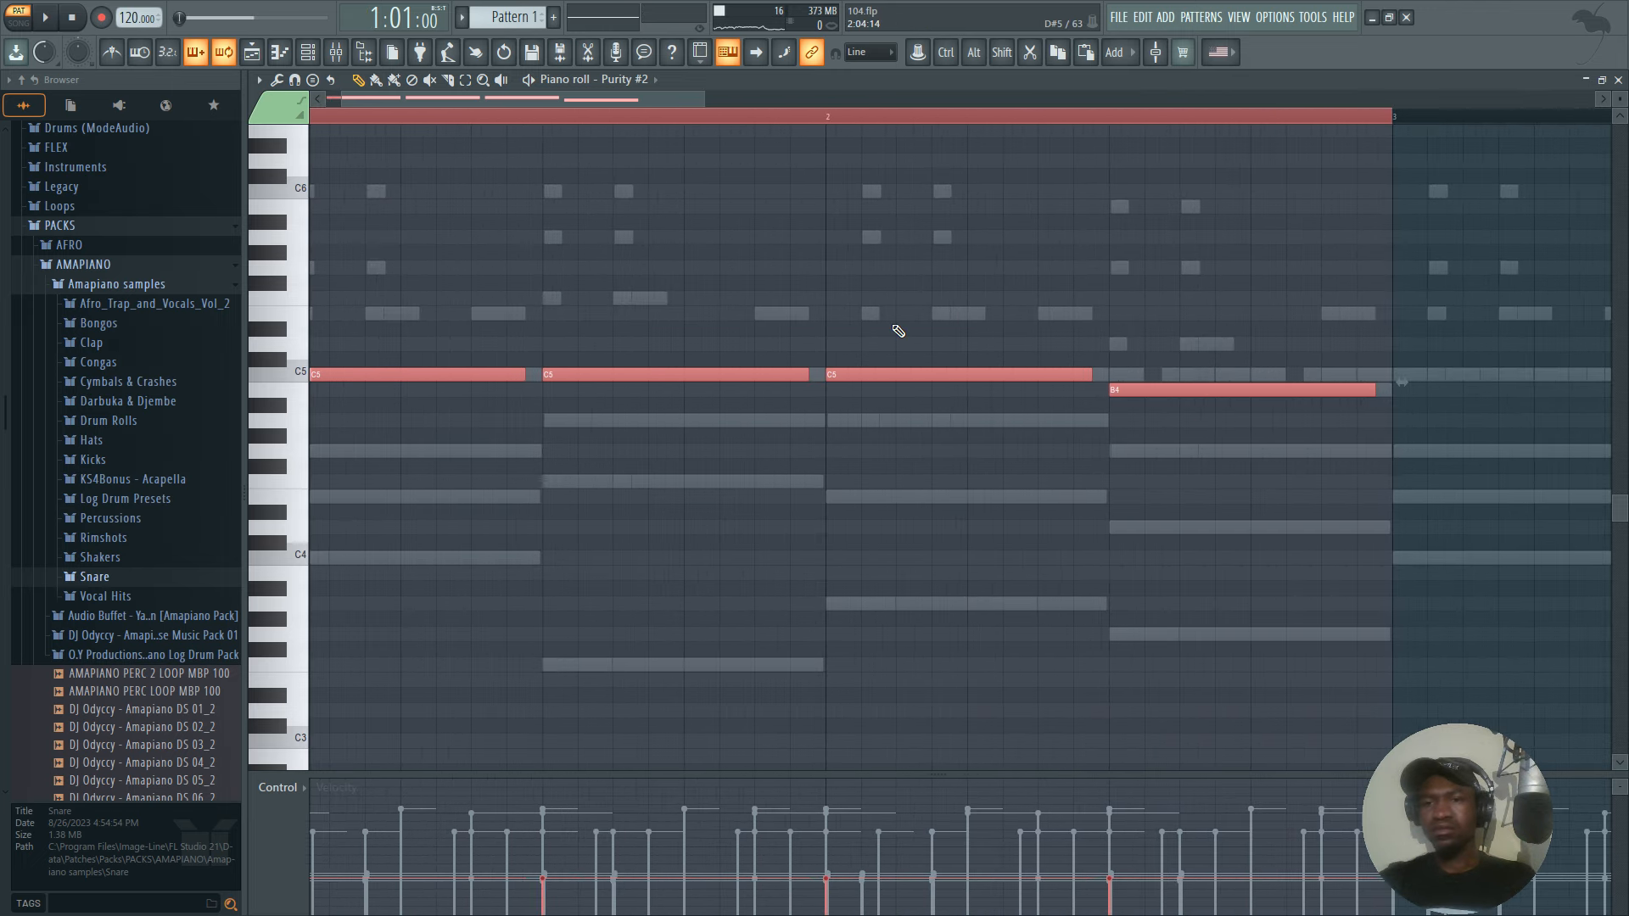
{"action": "left_click_drag", "start_coordinate": [1190, 346], "coordinate": [1126, 347]}
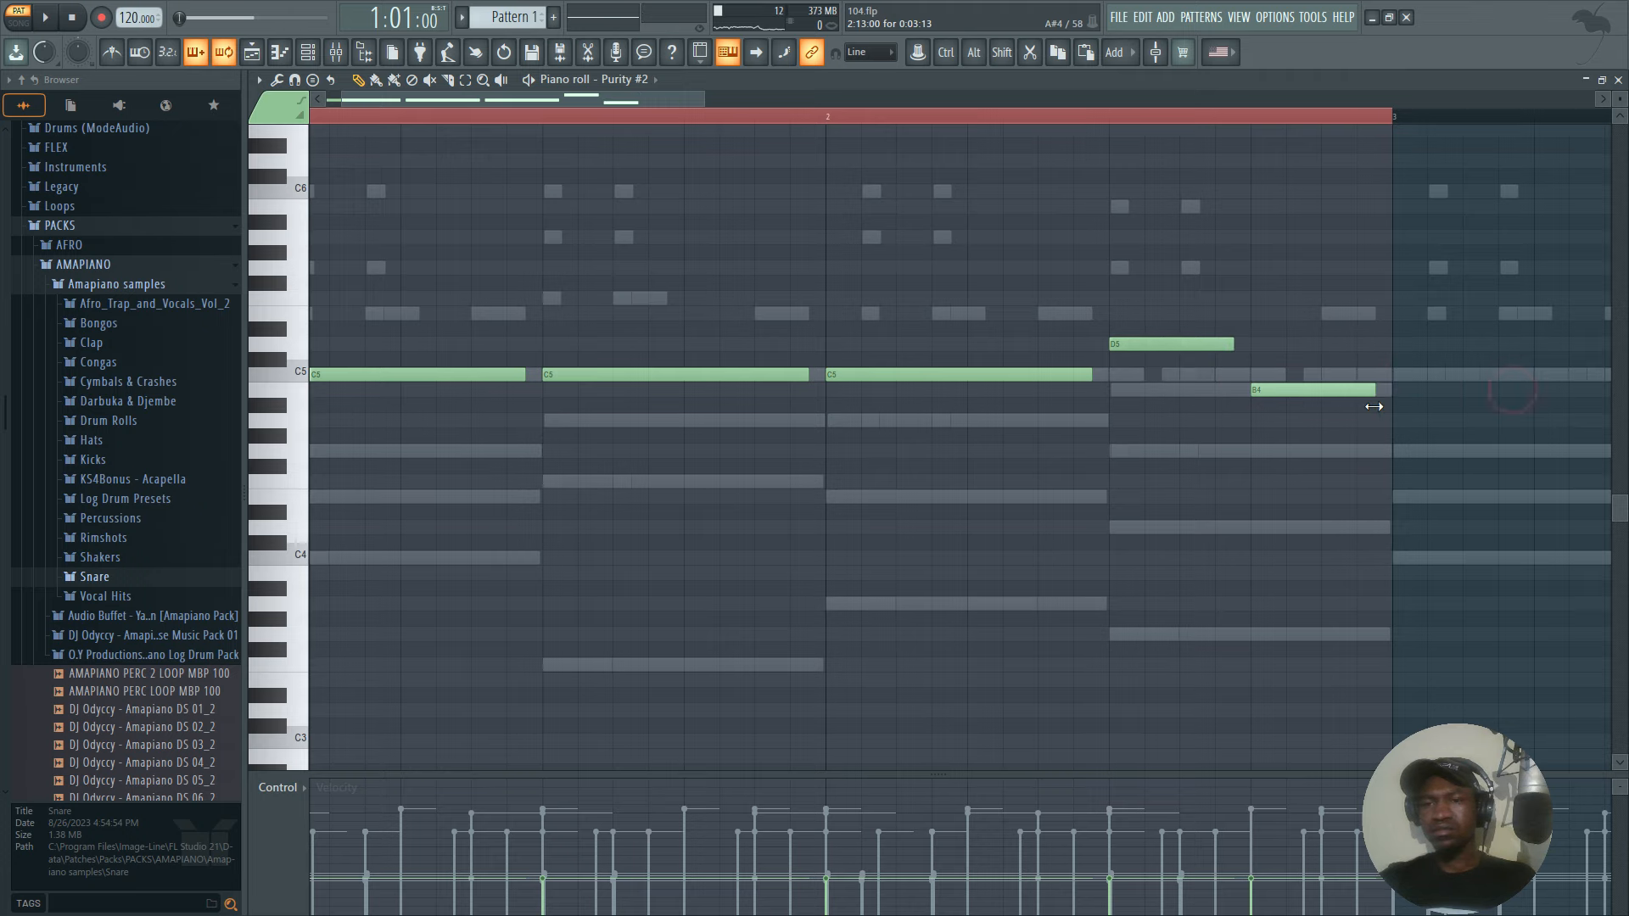
Duplicate the two-bar Purity #2 line into bars 3 and 4, end bar 4 with B4 and C5, and raise bar 2's B4 to C5.
{"action": "key", "text": "ctrl+a"}
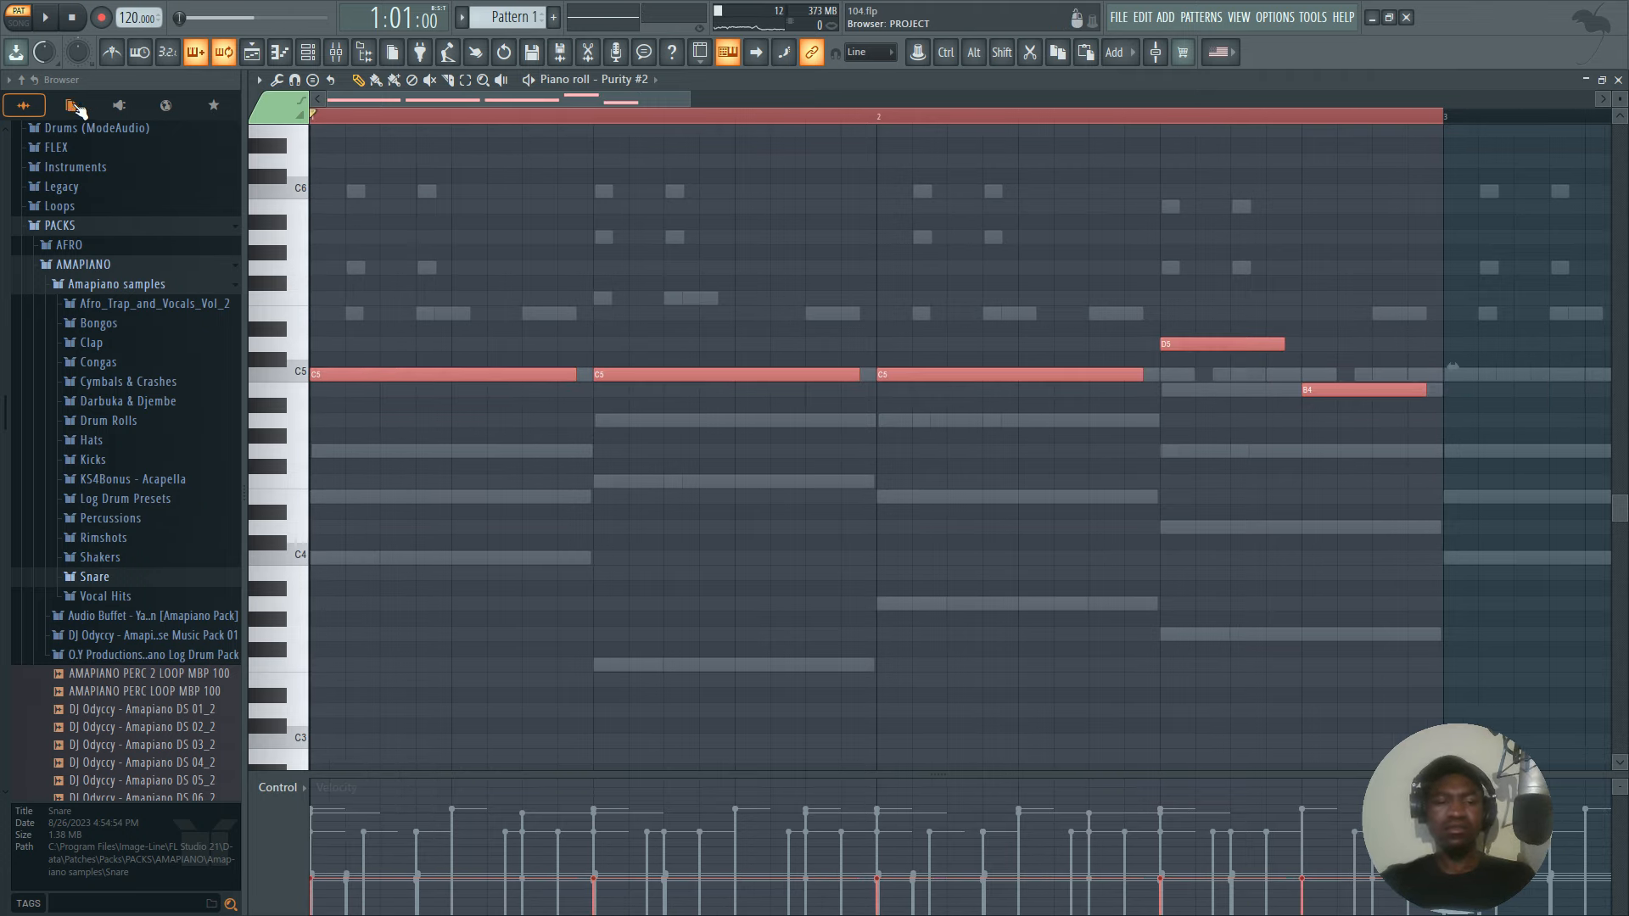
{"action": "key", "text": "ctrl+b"}
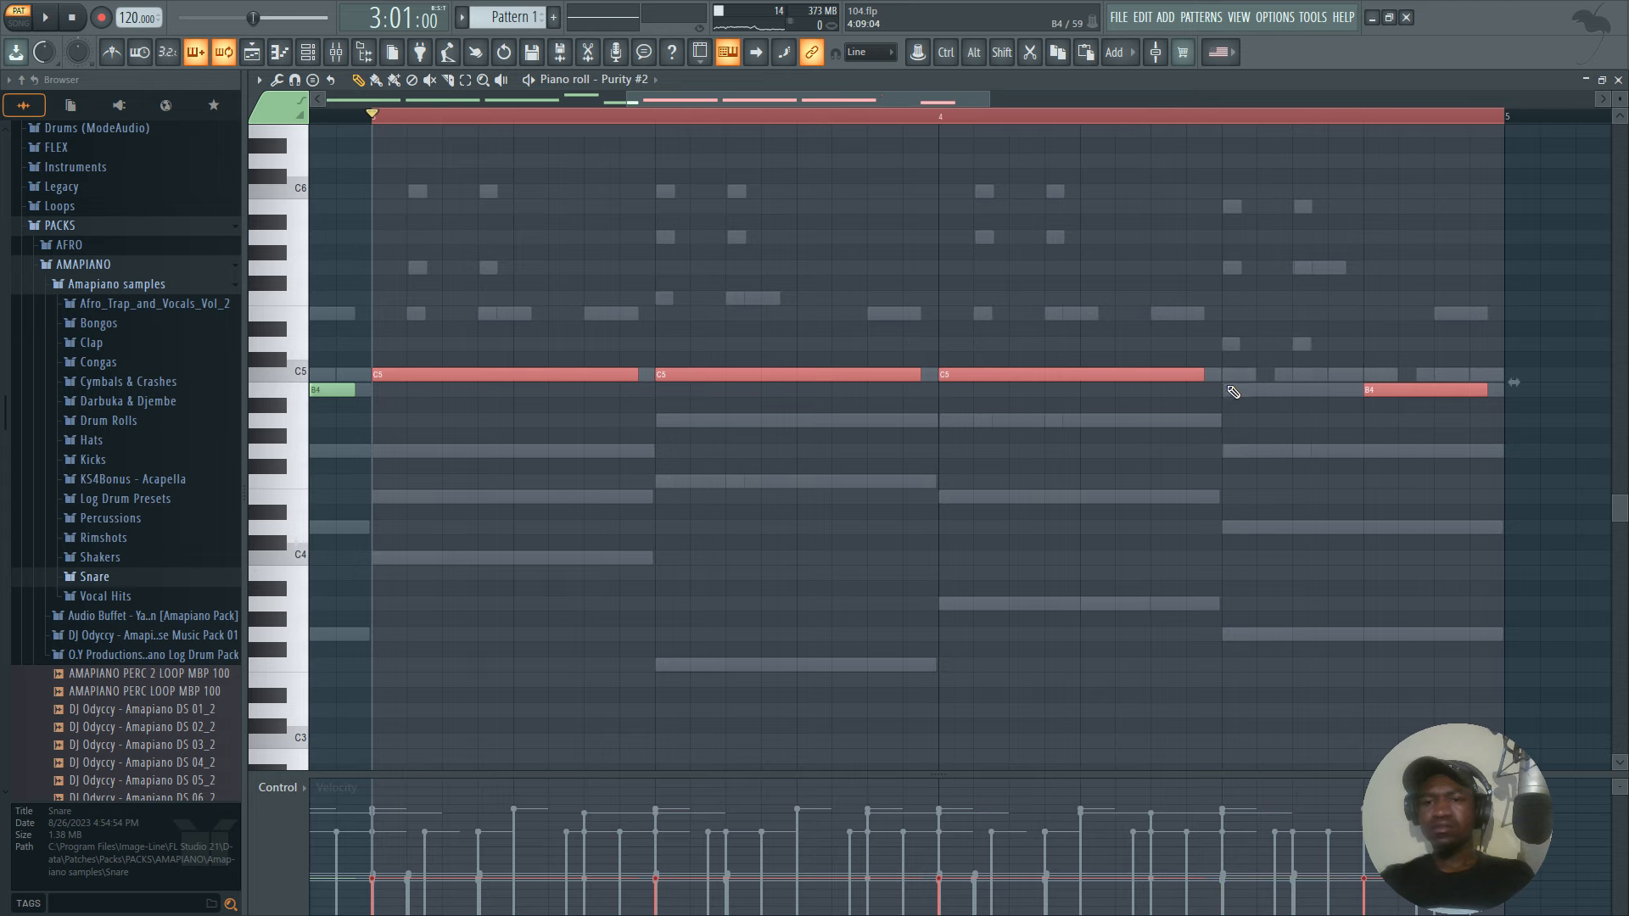
{"action": "left_click", "coordinate": [1227, 389]}
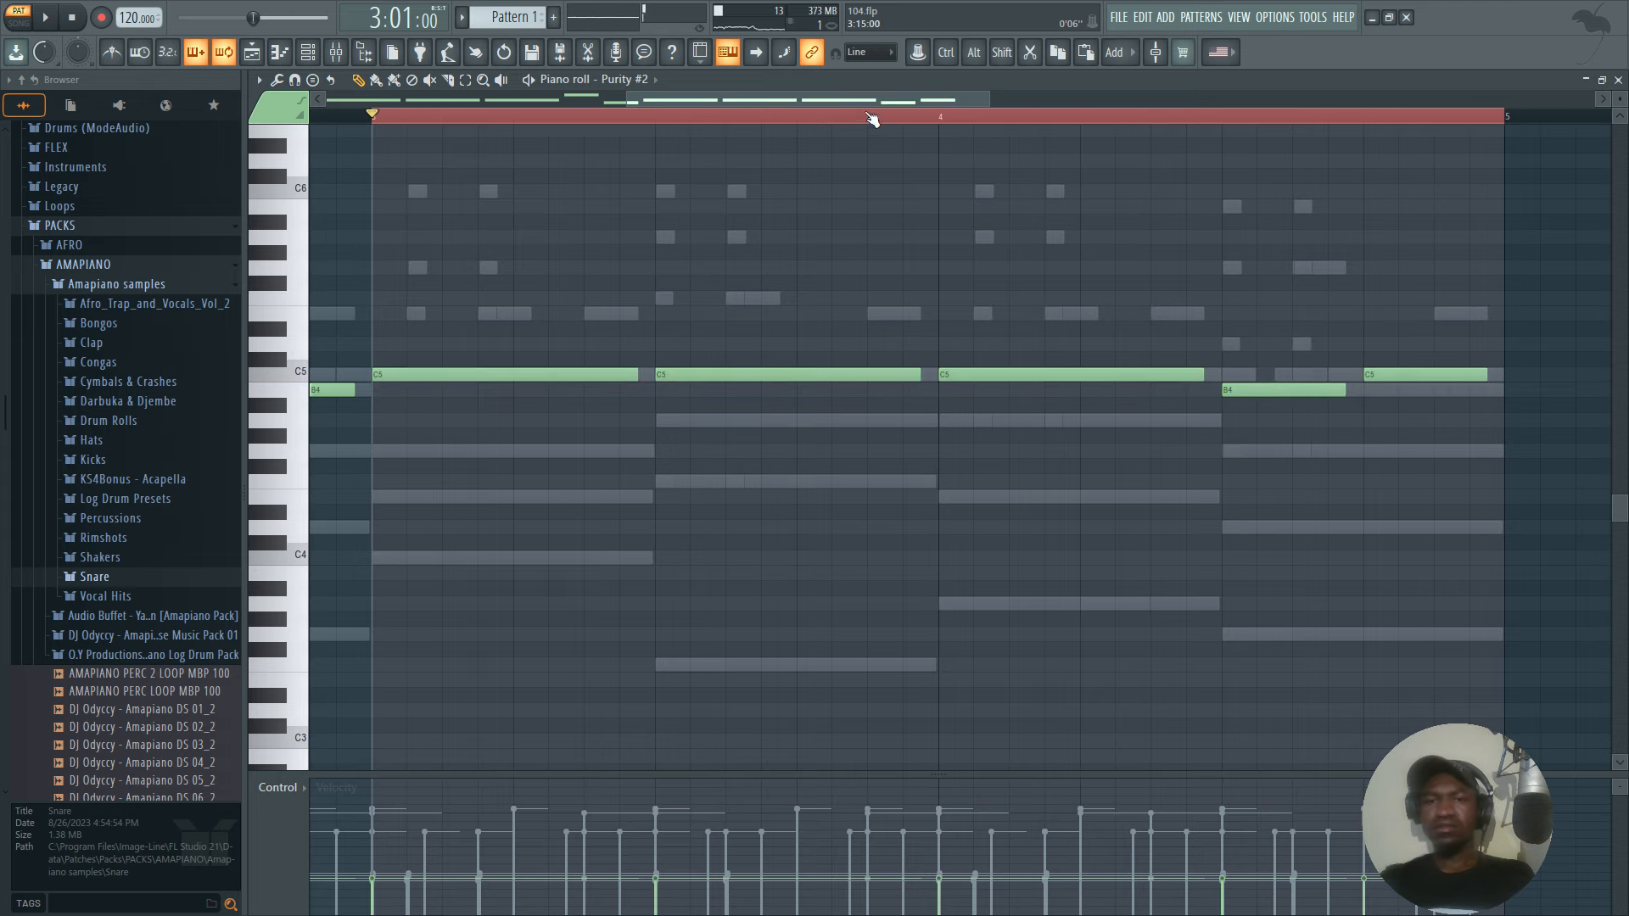
{"action": "left_click_drag", "start_coordinate": [844, 97], "coordinate": [679, 98]}
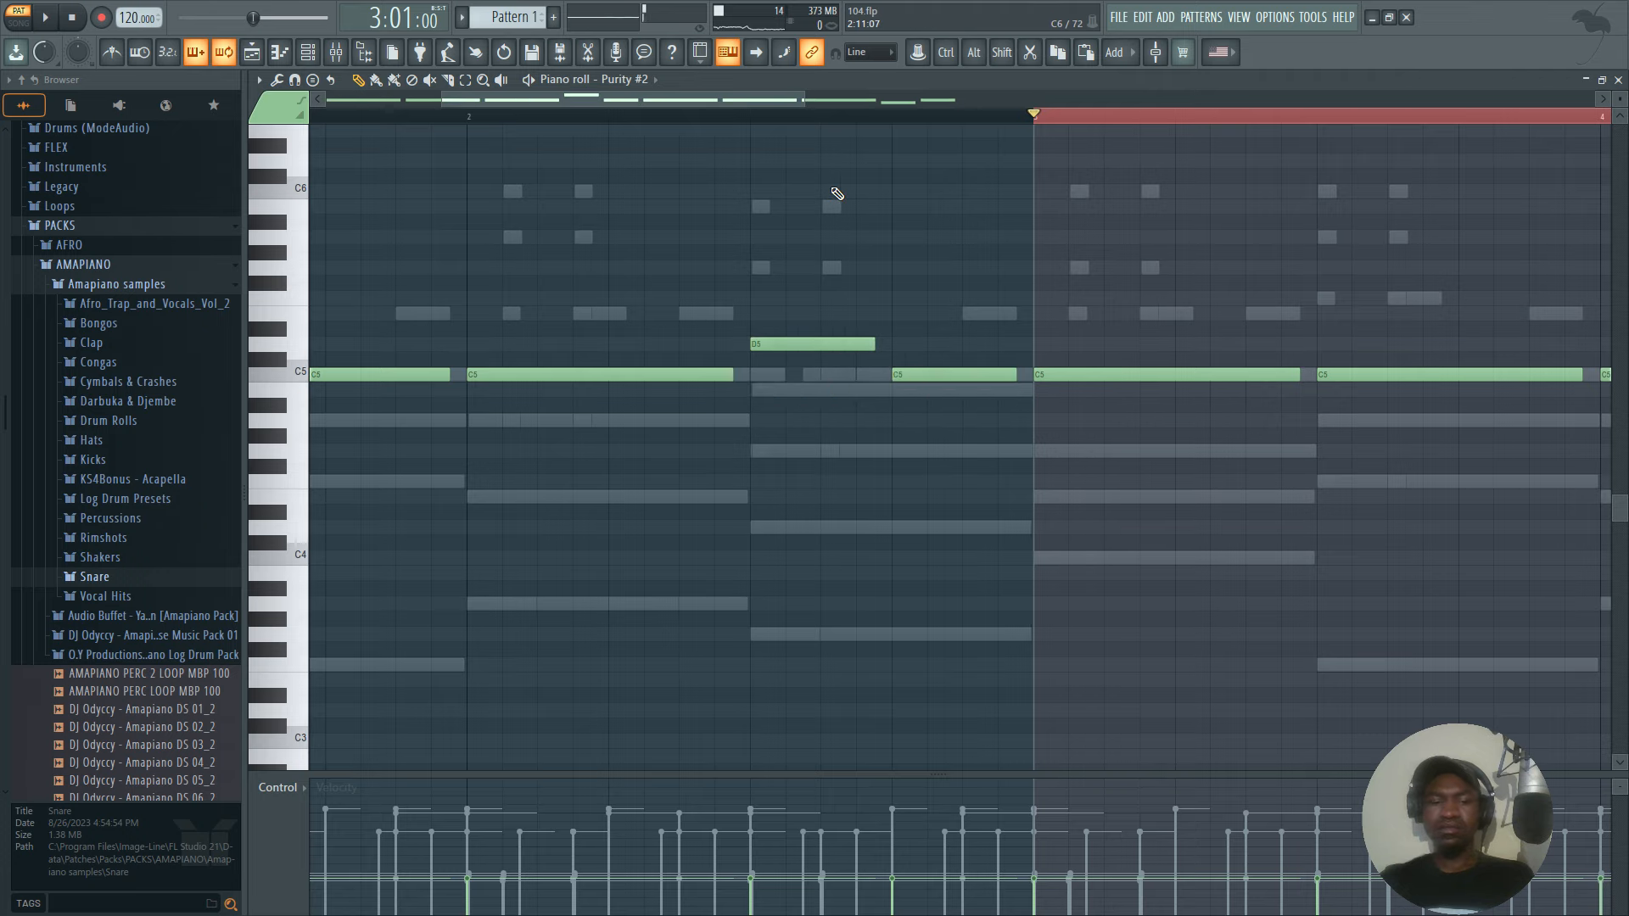
Extend all the Purity #2 notes together so each one reaches the start of the following note.
{"action": "key", "text": "ctrl+a"}
{"action": "scroll", "coordinate": [1029, 117], "scroll_direction": "up", "scroll_amount": 5}
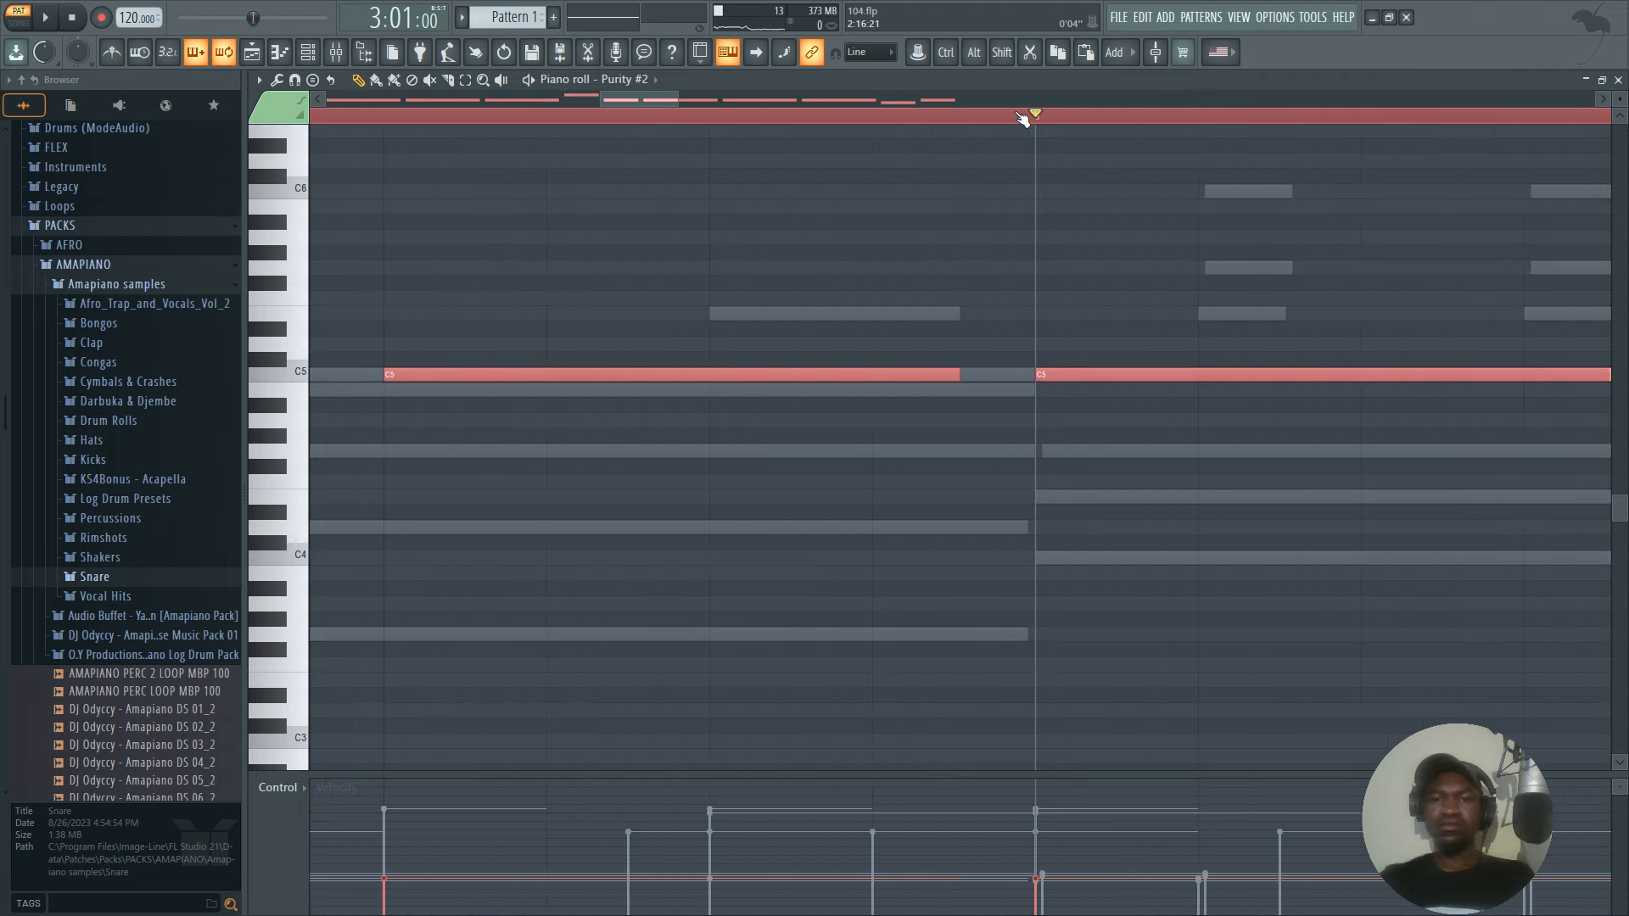
{"action": "scroll", "coordinate": [1010, 85], "scroll_direction": "up", "scroll_amount": 1}
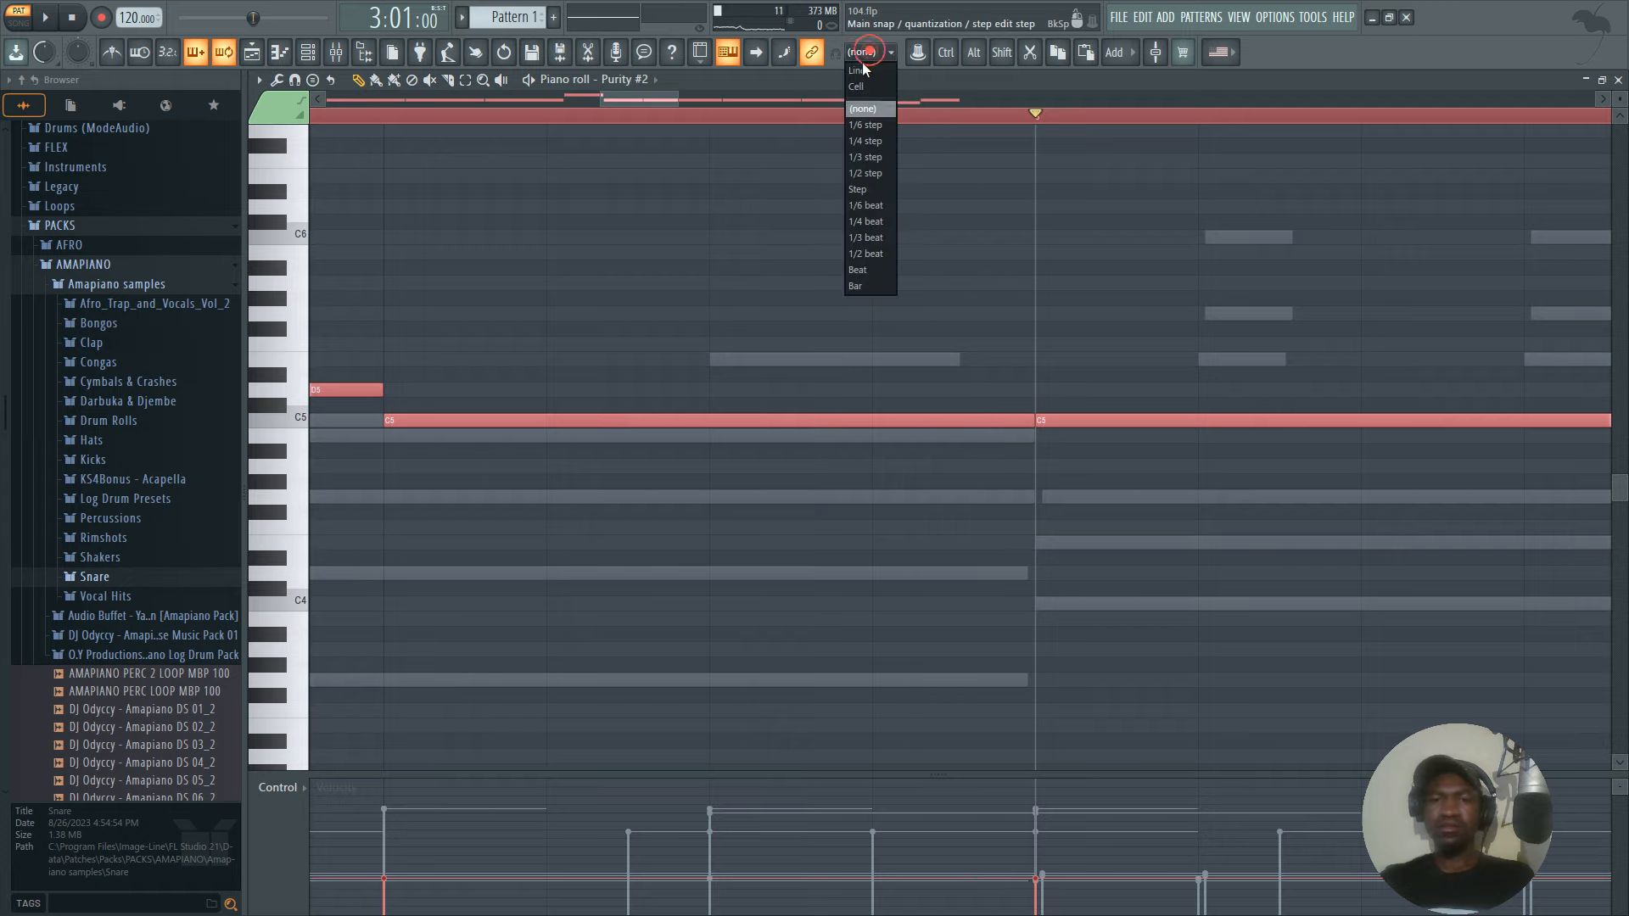
{"action": "scroll", "coordinate": [880, 123], "scroll_direction": "down", "scroll_amount": 5}
Play the Purity #2 line, raise all its notes one octave and play it again.
{"action": "key", "text": "space"}
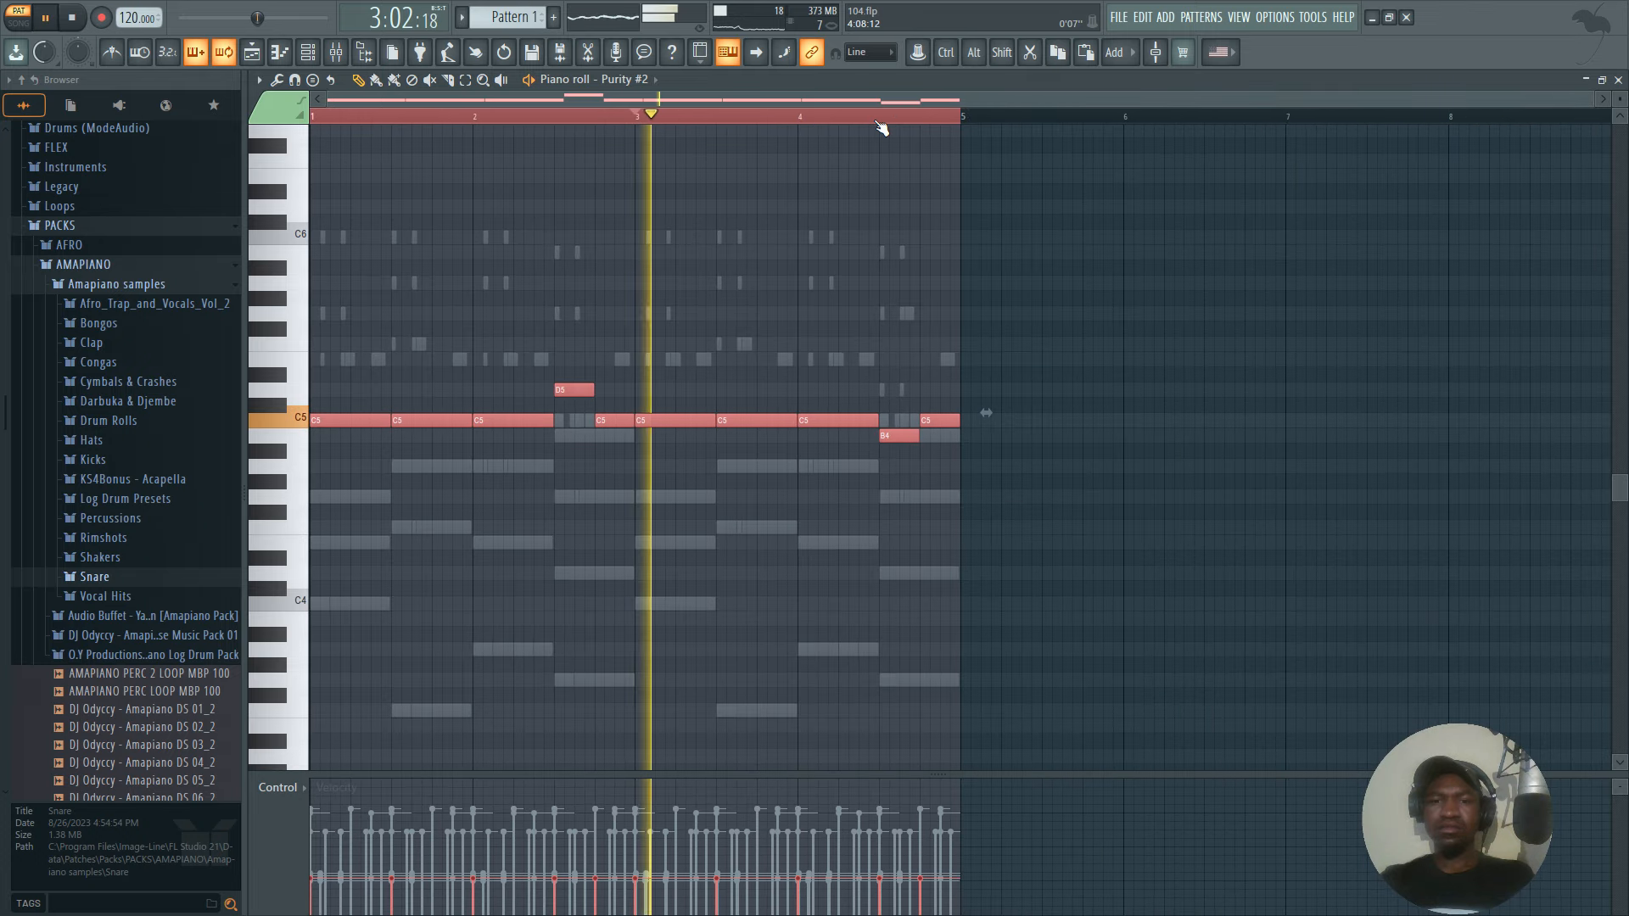
{"action": "key", "text": "space"}
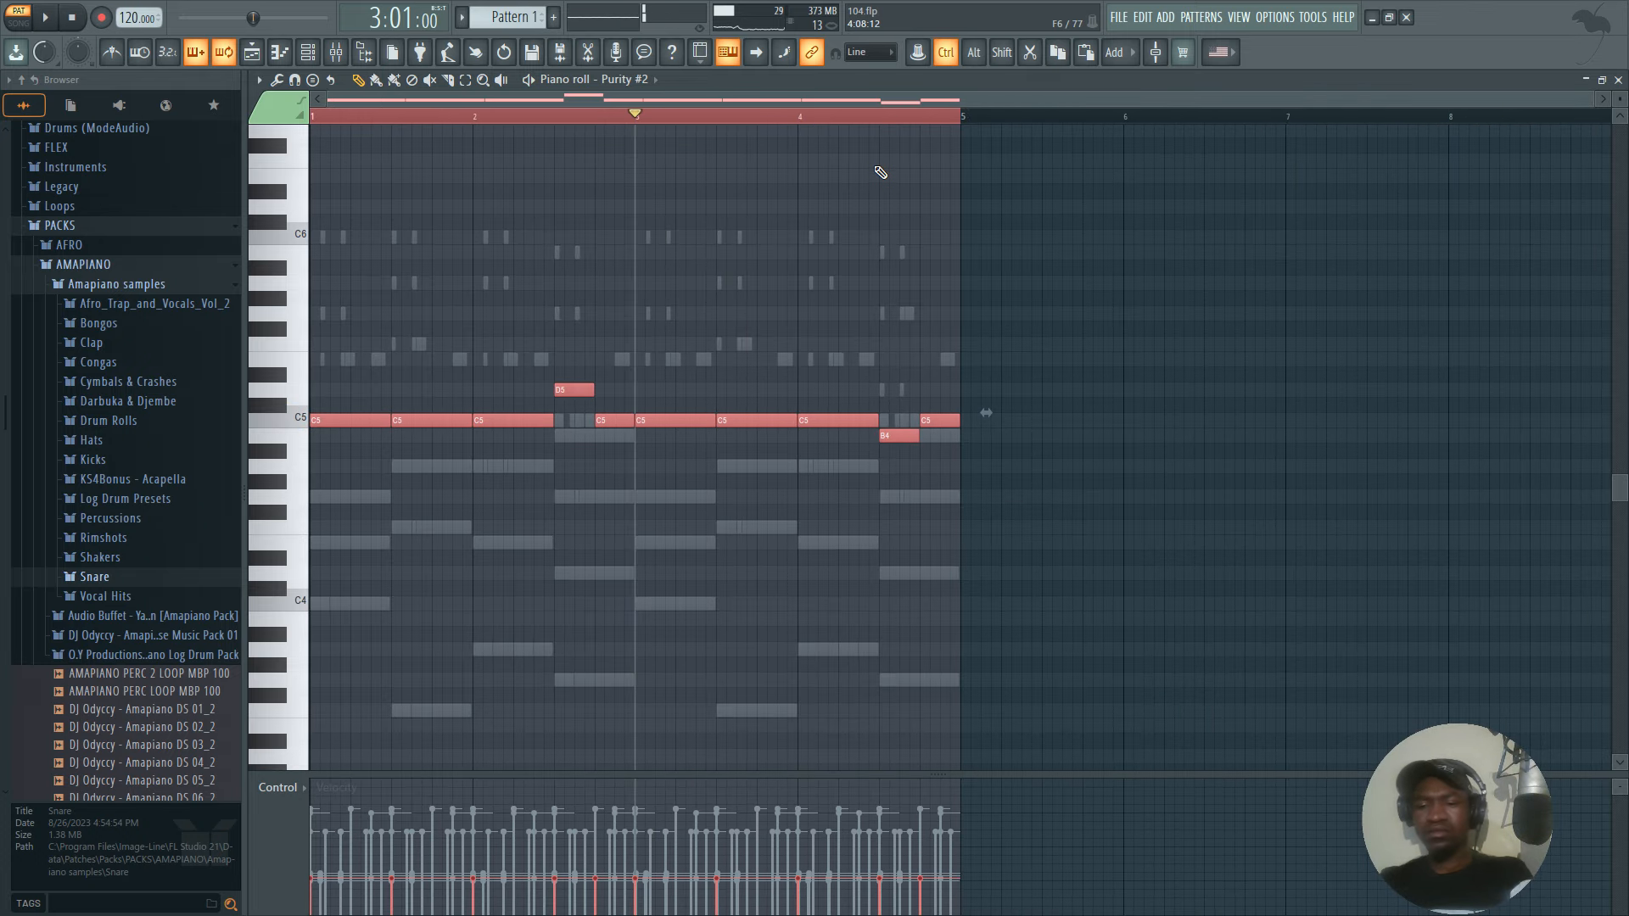
{"action": "key", "text": "ctrl+Up"}
{"action": "key", "text": "space"}
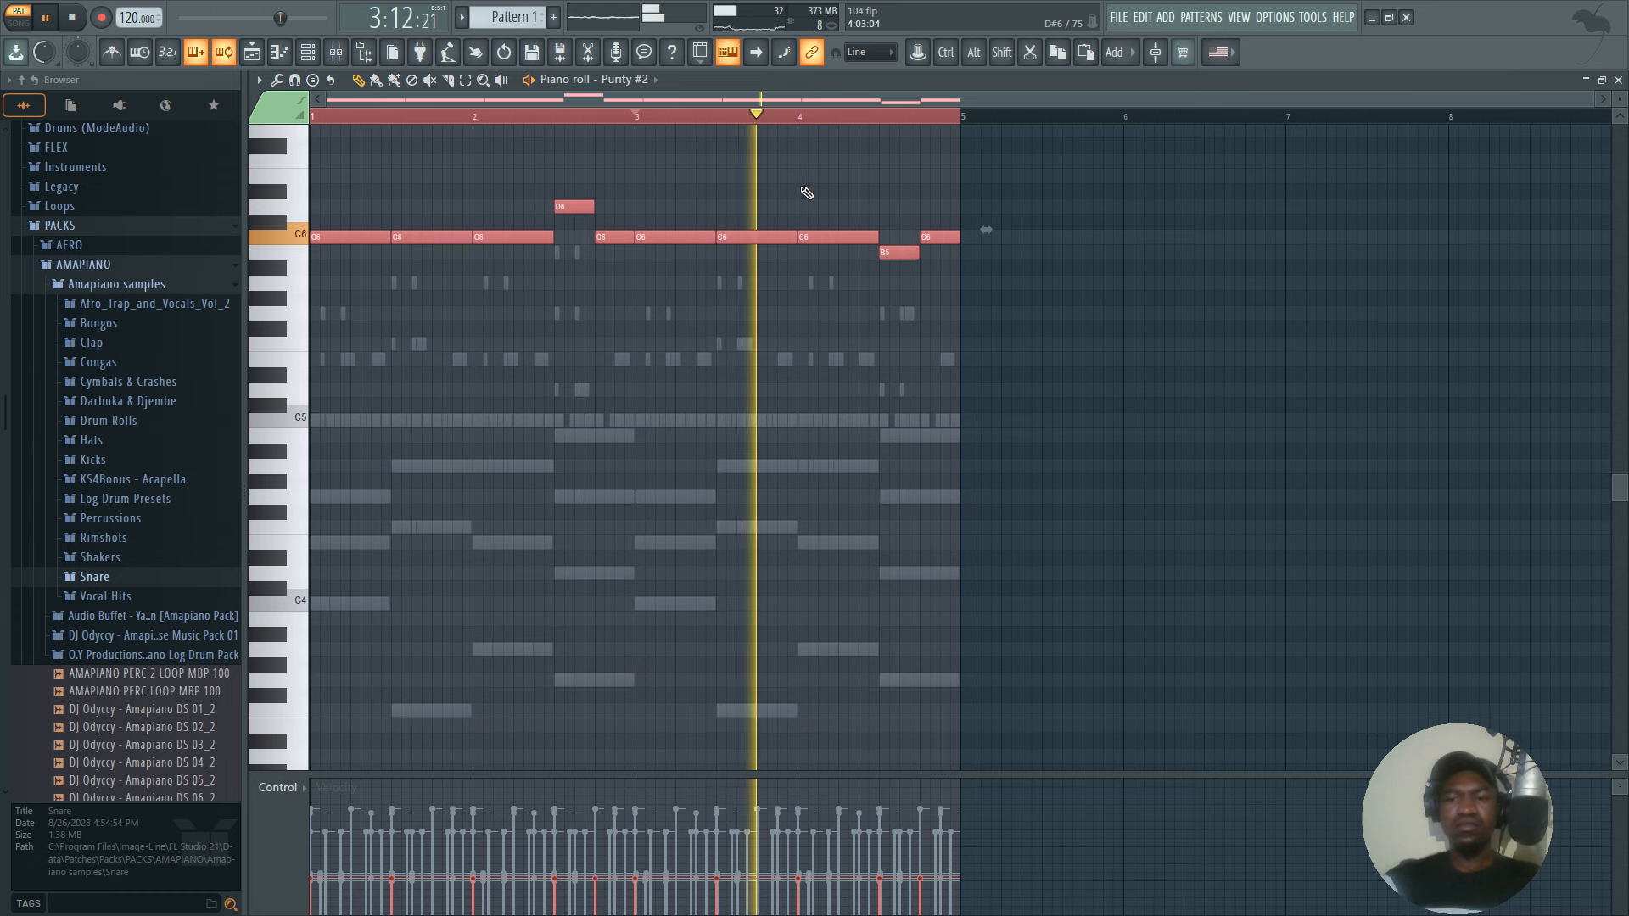
Add a third Purity channel and load the Pan Flute preset from its Woodwind category.
{"action": "left_click", "coordinate": [308, 54]}
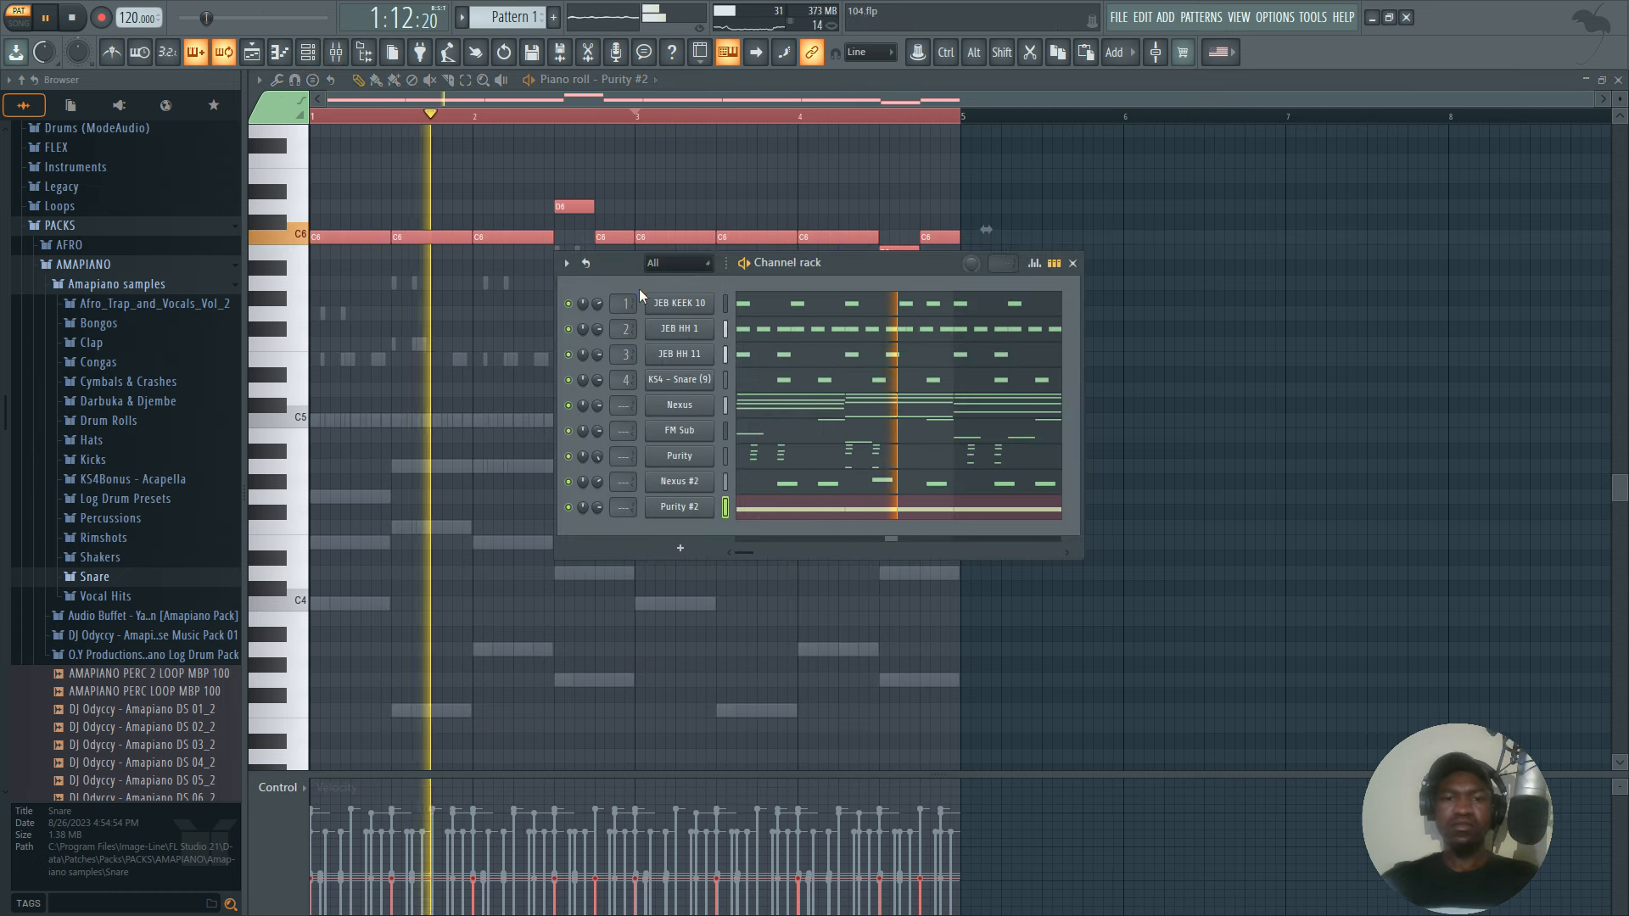
{"action": "left_click", "coordinate": [668, 546]}
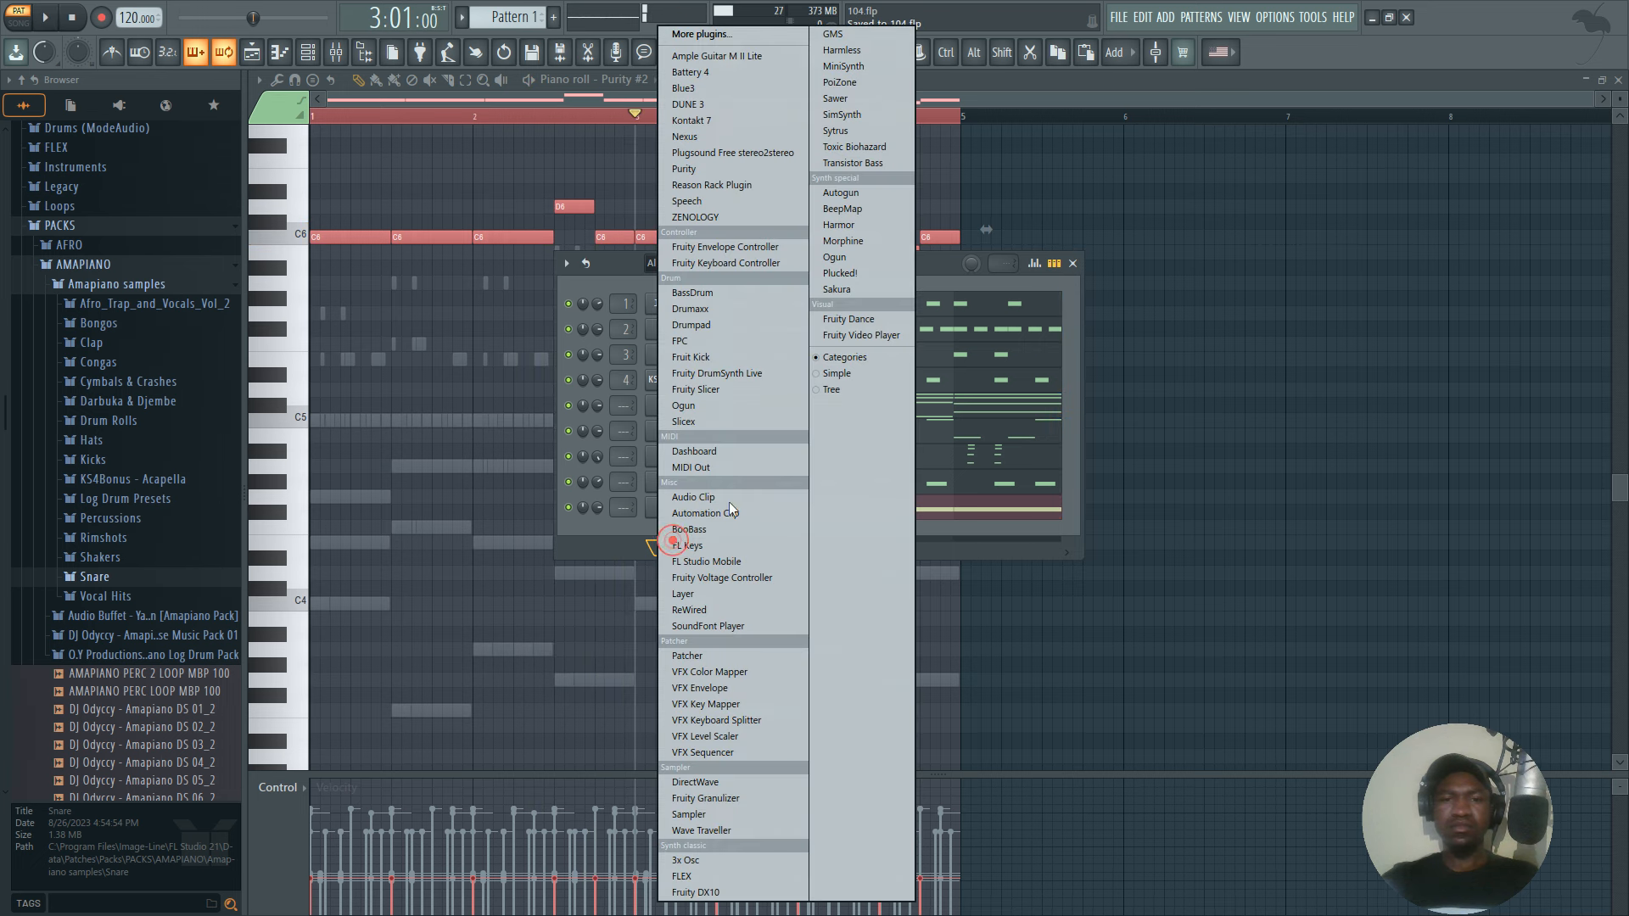
{"action": "left_click", "coordinate": [716, 169]}
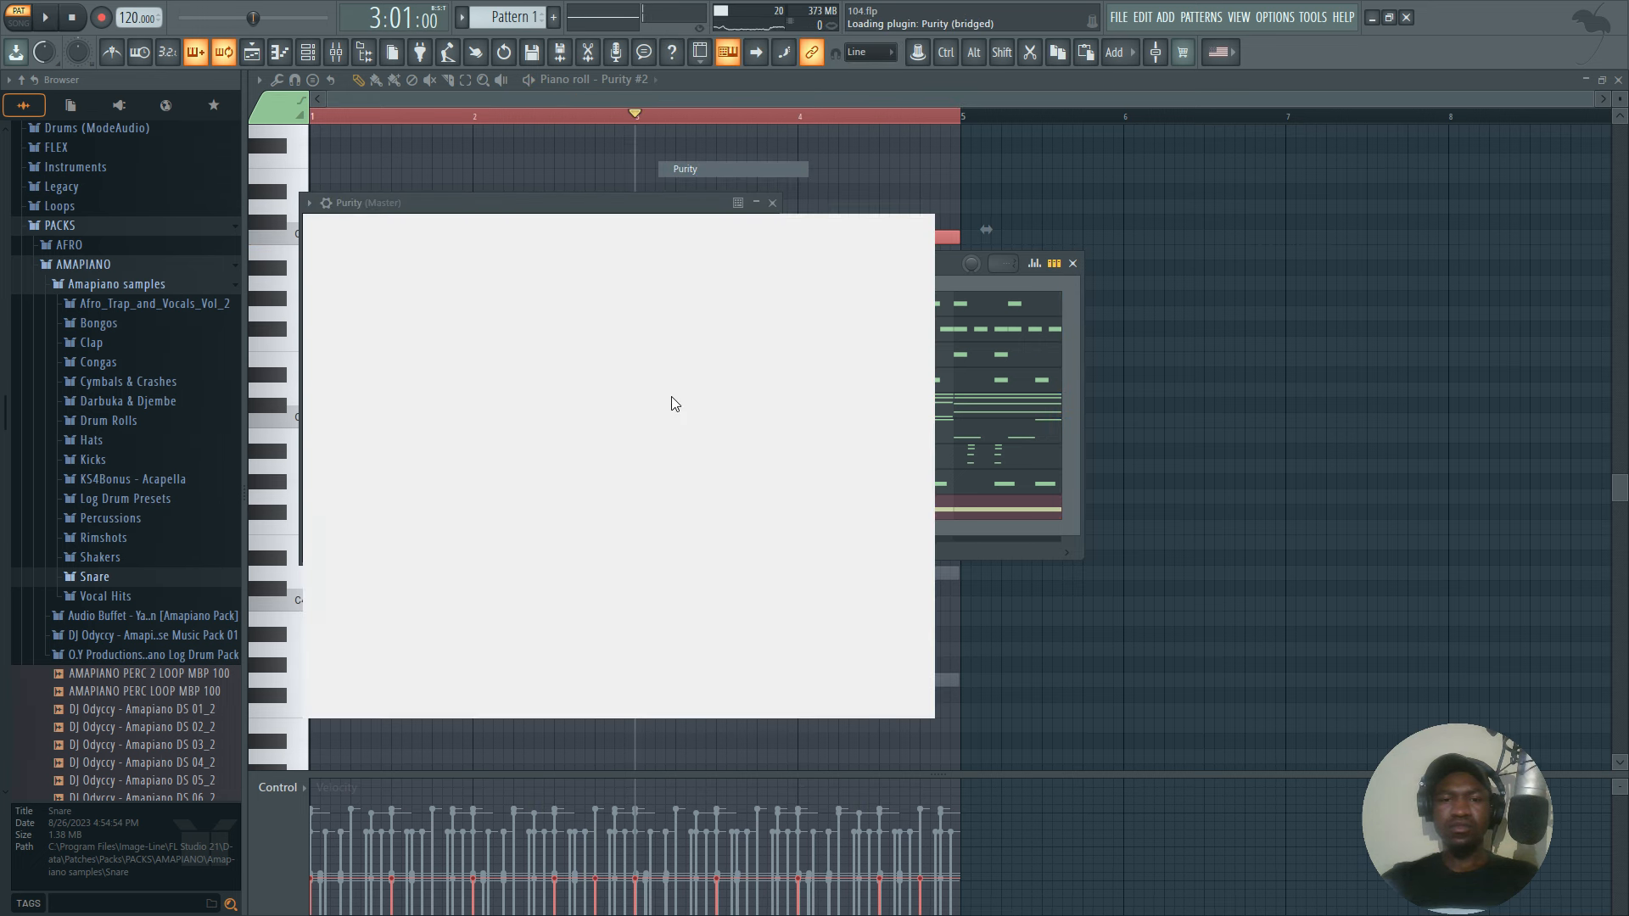
{"action": "left_click", "coordinate": [721, 638]}
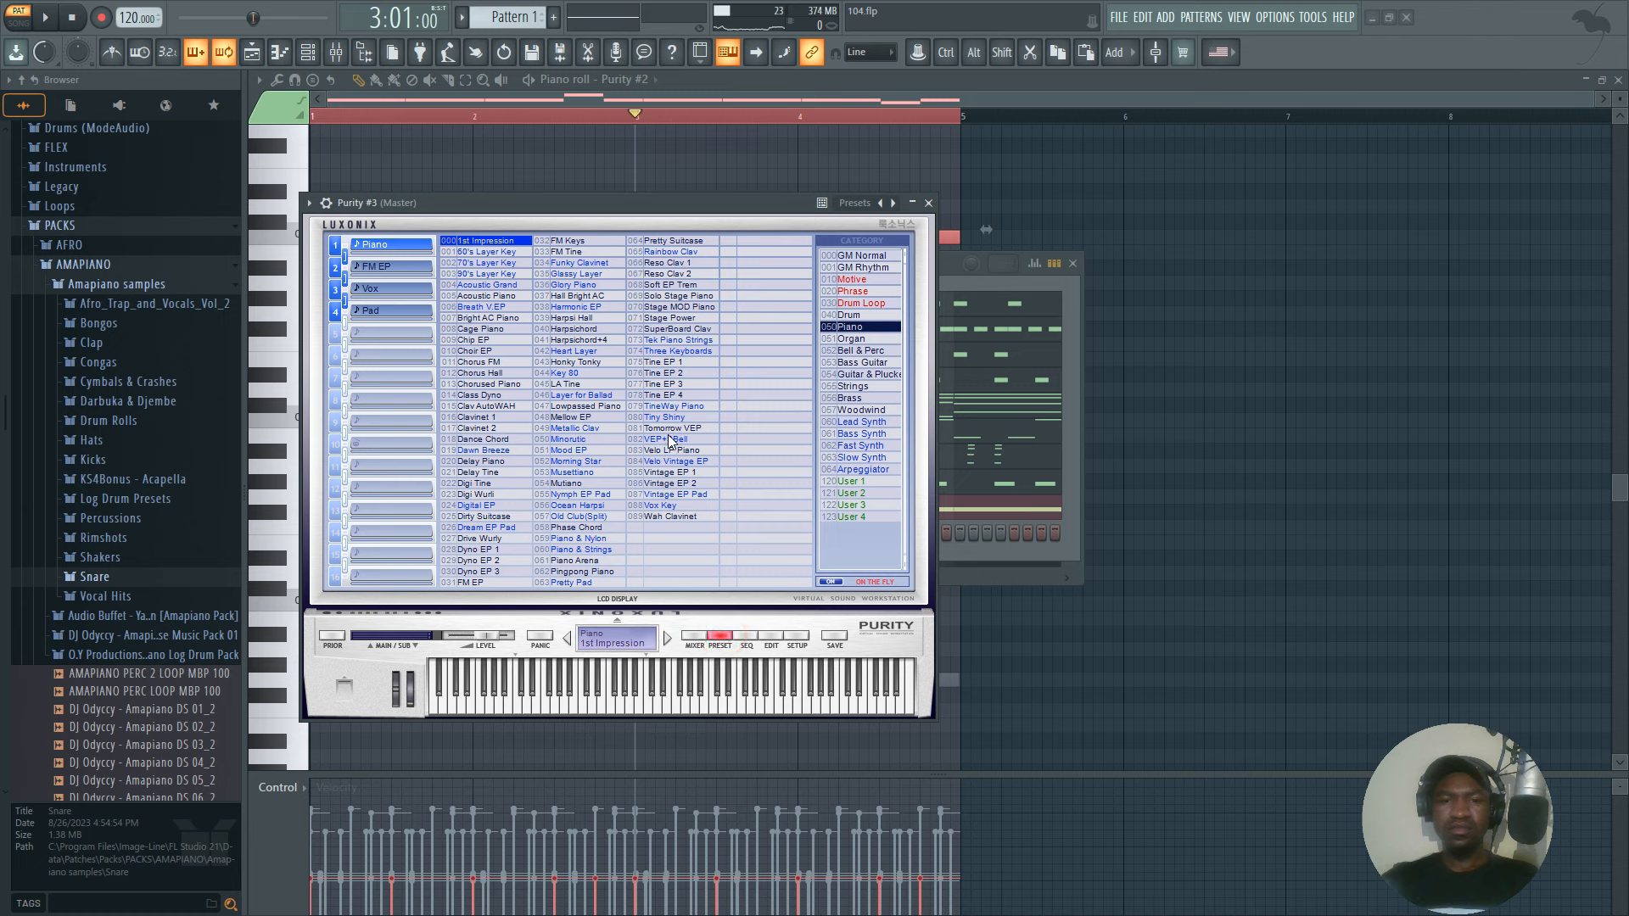
{"action": "left_click", "coordinate": [852, 362]}
{"action": "left_click", "coordinate": [852, 374]}
{"action": "left_click", "coordinate": [854, 410]}
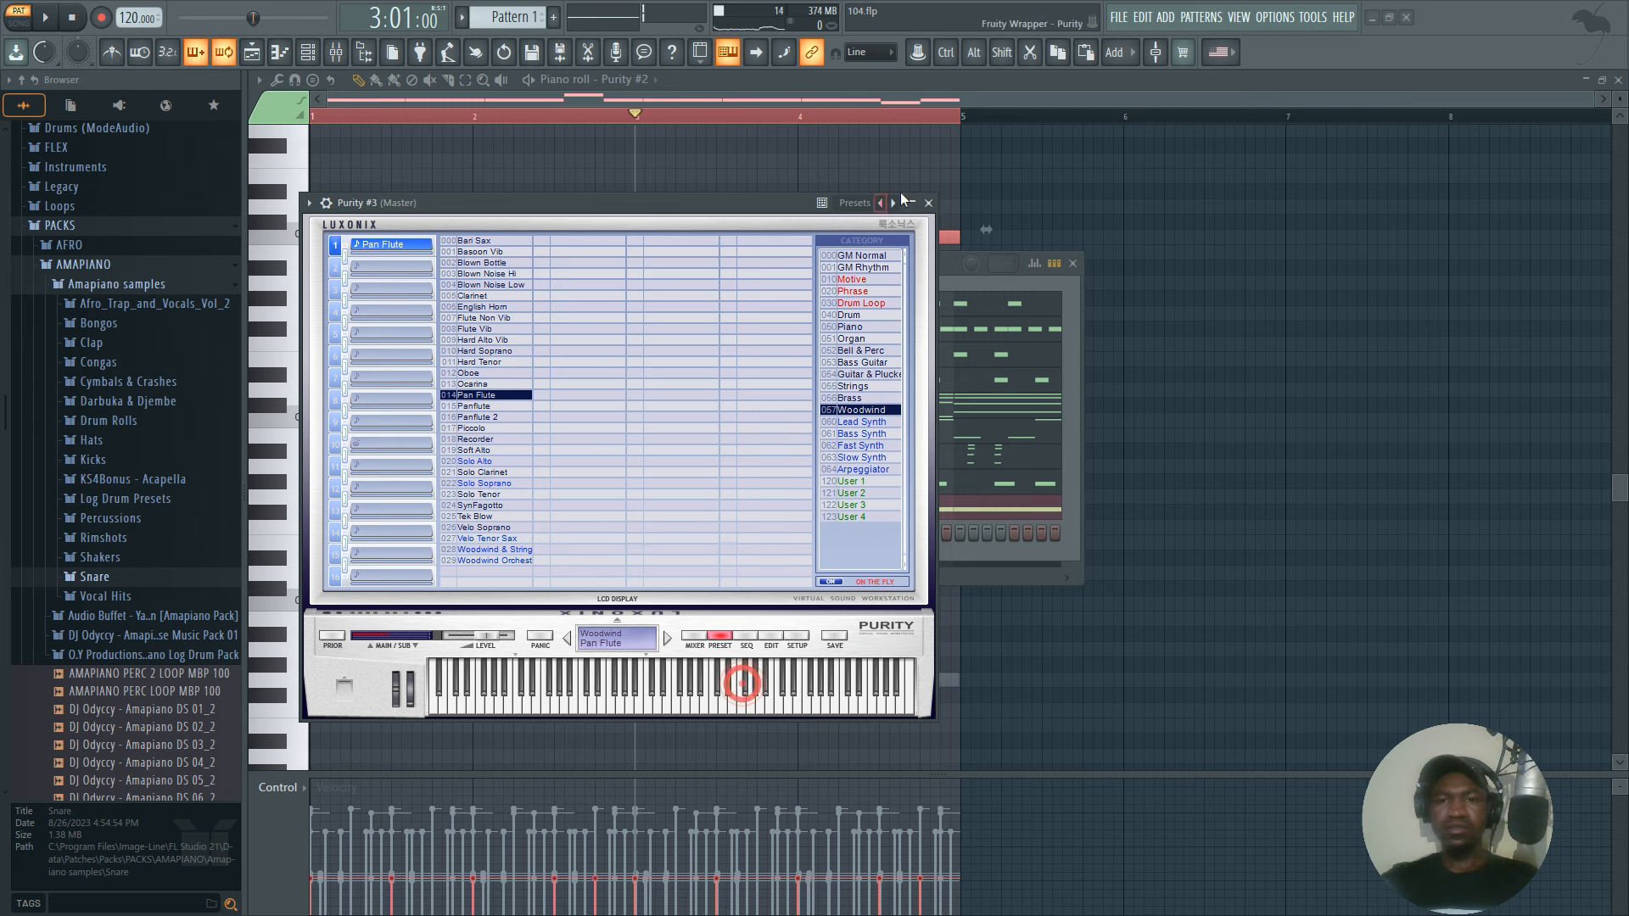
{"action": "left_click", "coordinate": [928, 204]}
Open the Purity #3 piano roll and place short C6 notes on steps 7 and 8 of bar 1.
{"action": "right_click", "coordinate": [675, 537]}
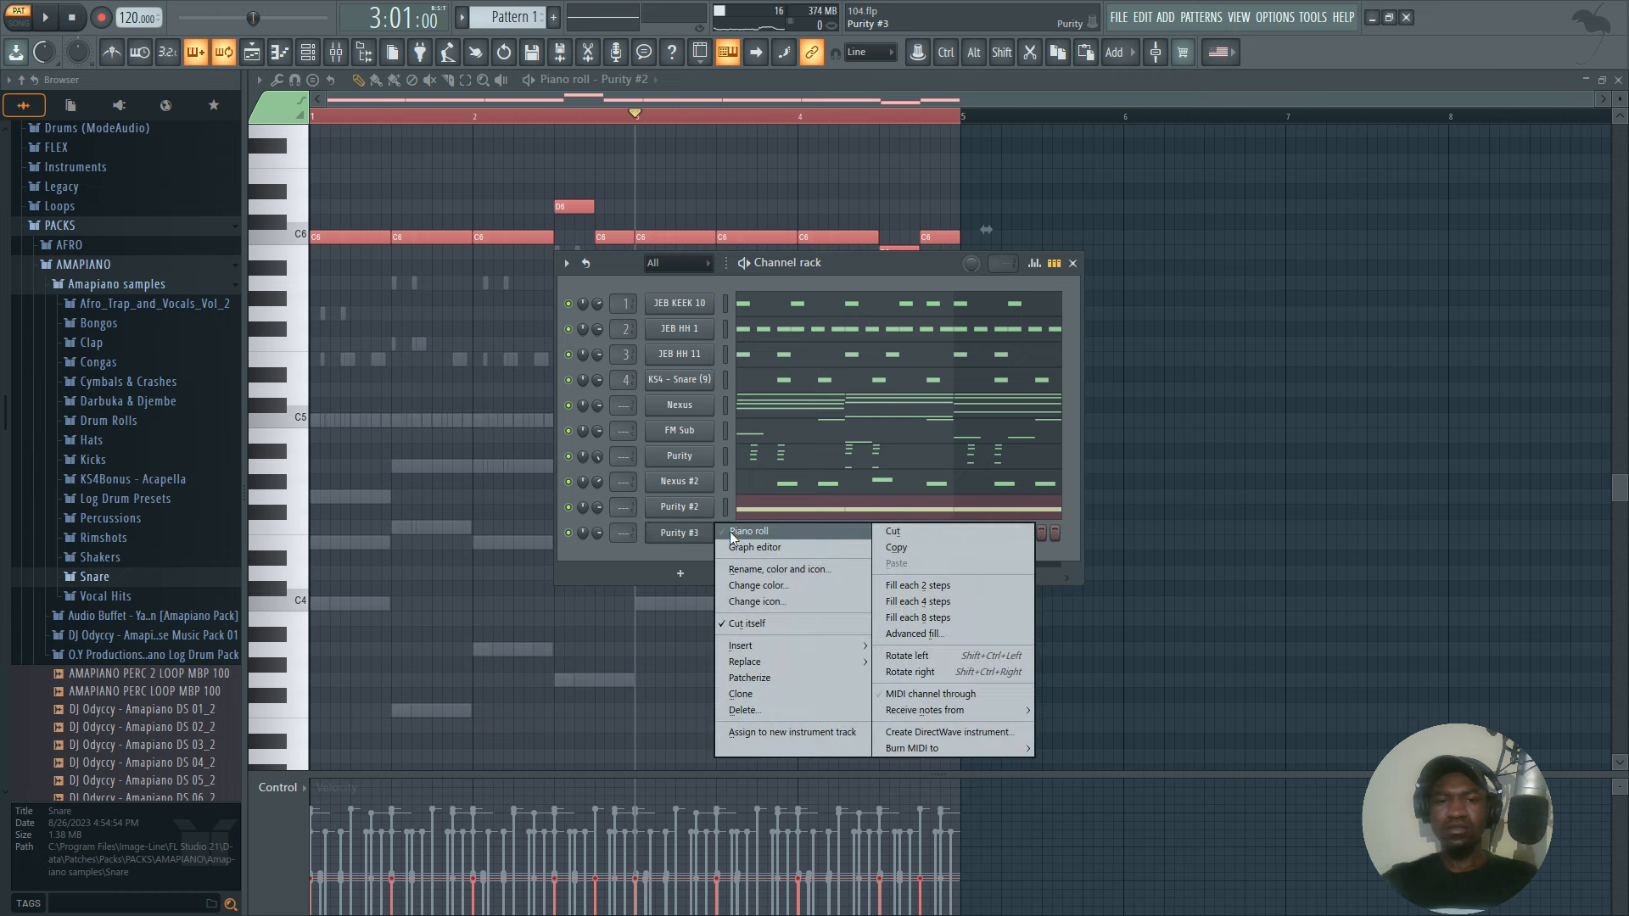
{"action": "left_click", "coordinate": [743, 532]}
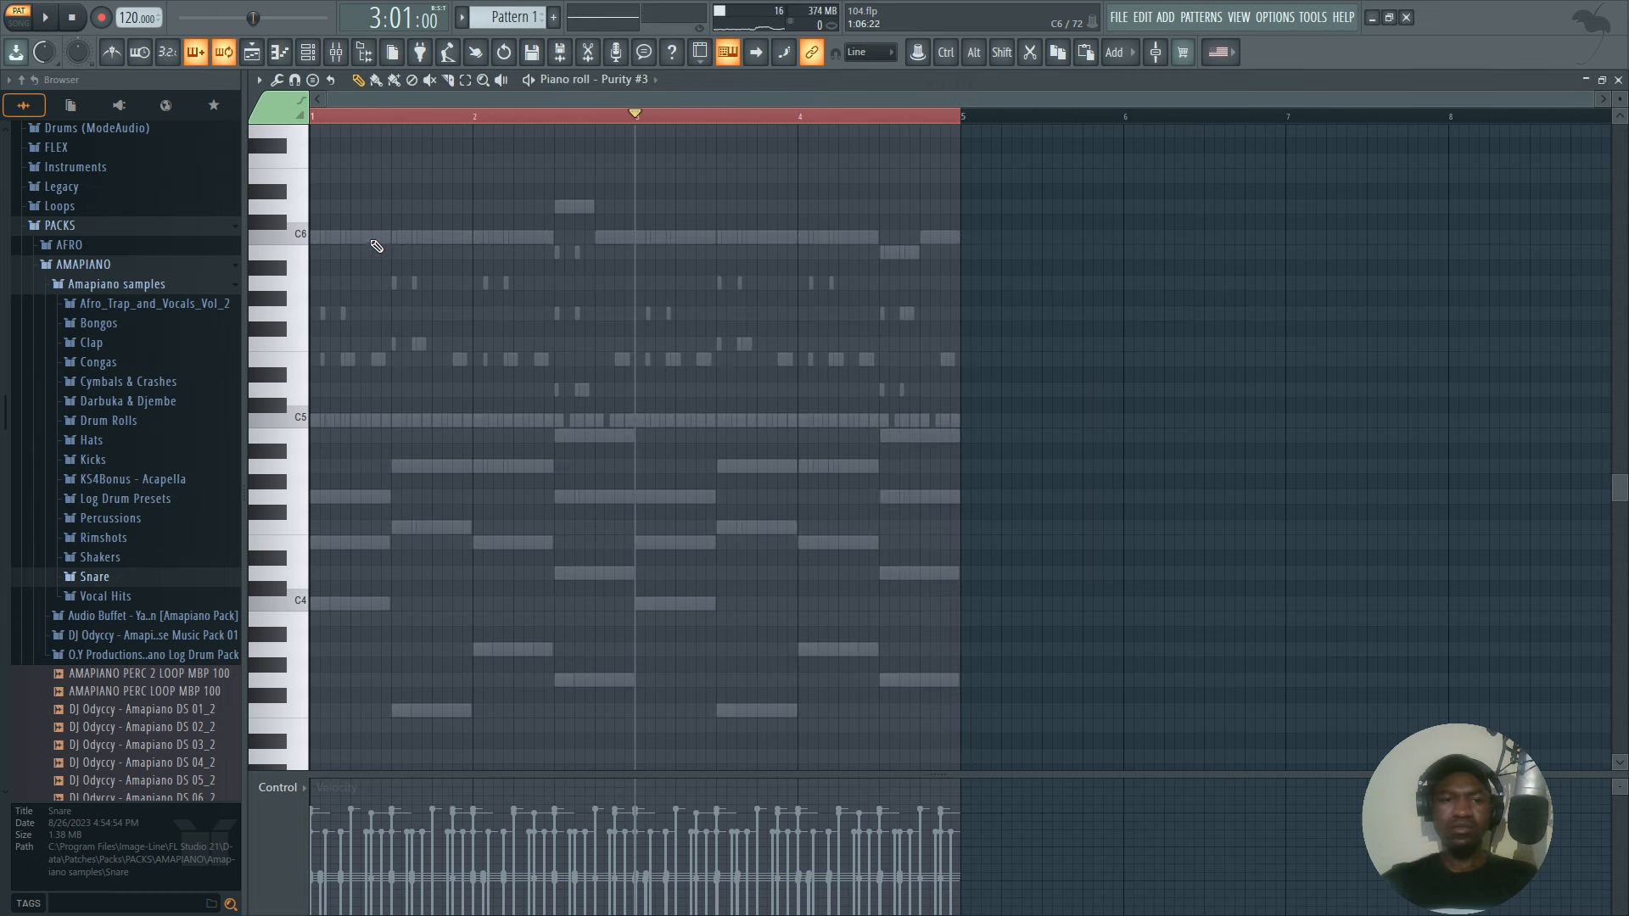
{"action": "key", "text": "space"}
{"action": "left_click", "coordinate": [328, 117]}
{"action": "left_click", "coordinate": [331, 118]}
{"action": "scroll", "coordinate": [331, 118], "scroll_direction": "up", "scroll_amount": 5}
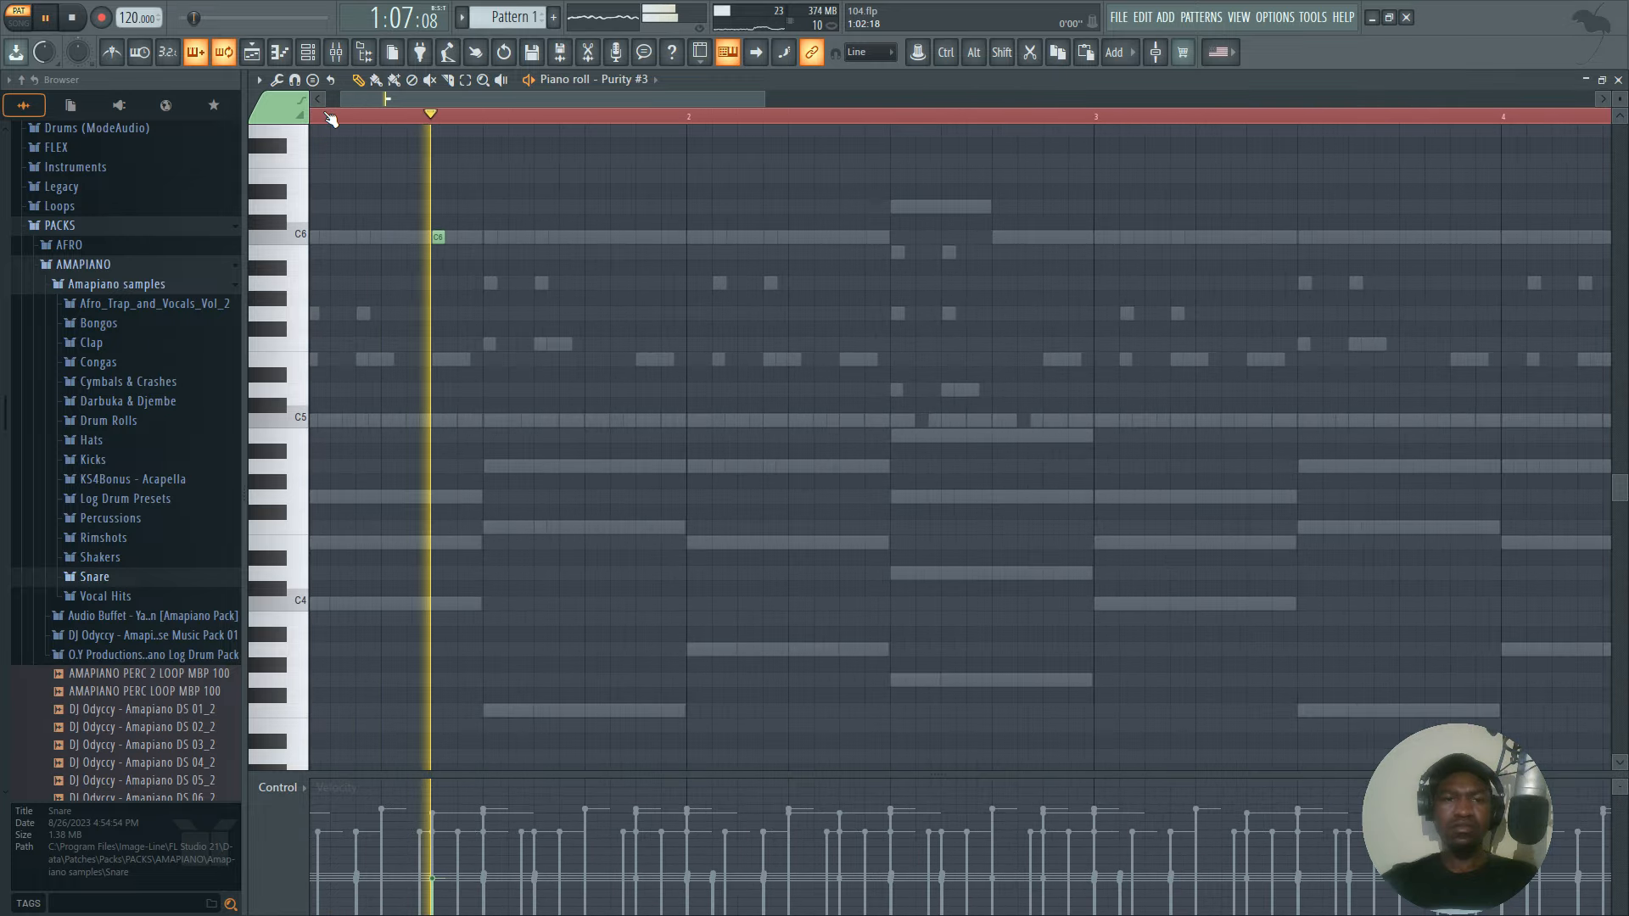
{"action": "key", "text": "space"}
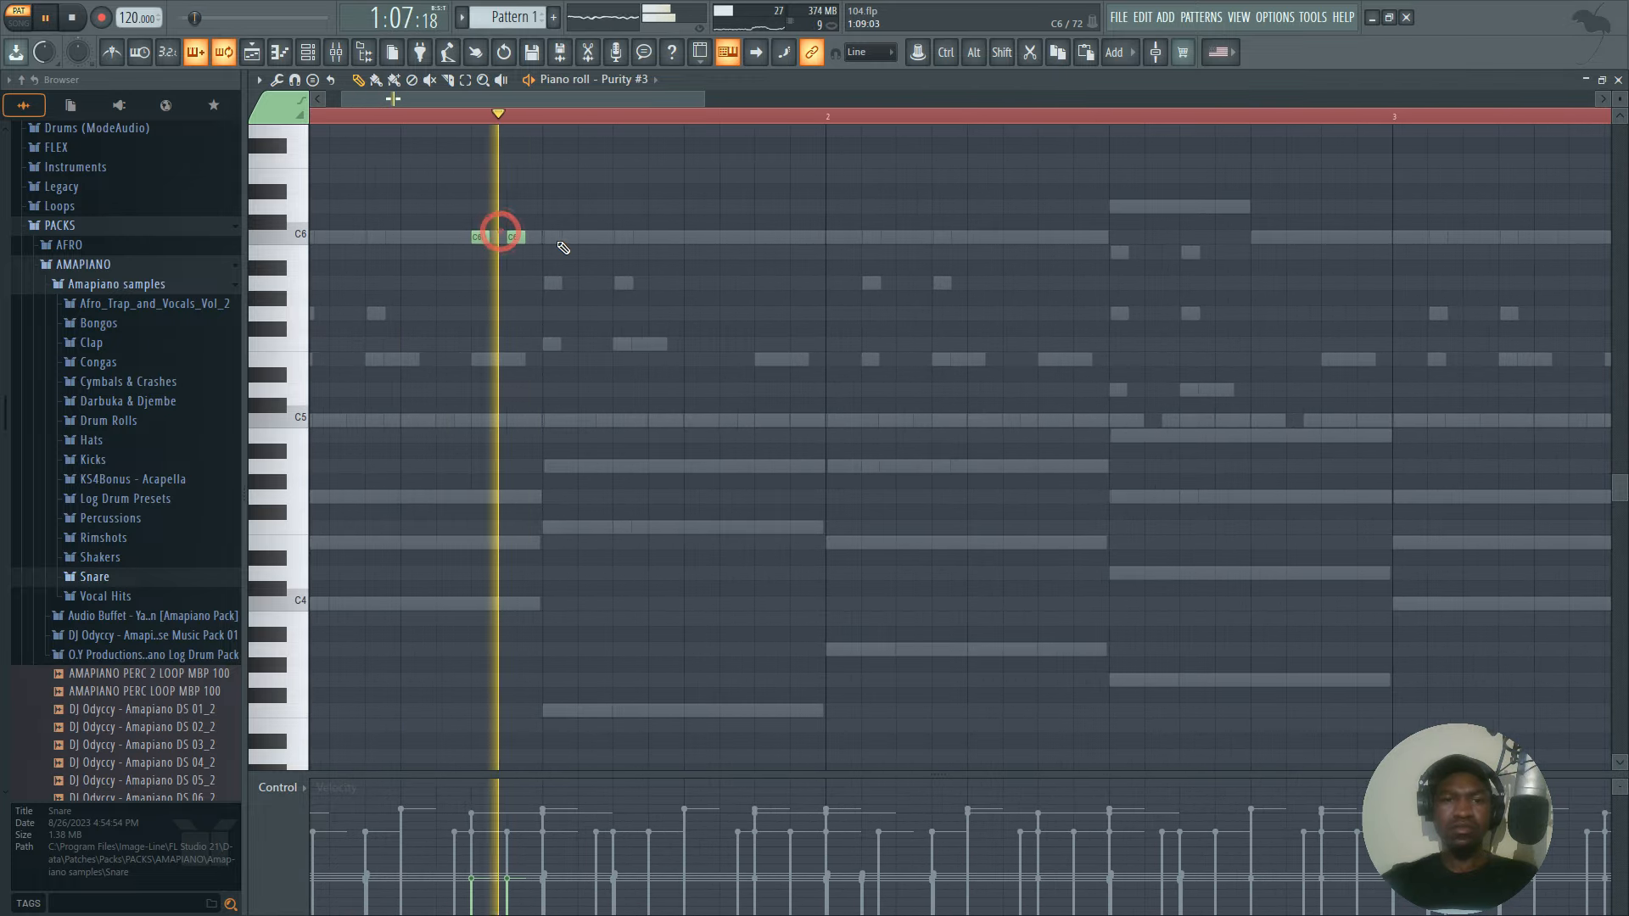
{"action": "key", "text": "space"}
Add short D6 notes on steps 11 and 12 of bar 1 and C6 notes on steps 15 and 16.
{"action": "left_click", "coordinate": [623, 237]}
{"action": "left_click", "coordinate": [659, 237]}
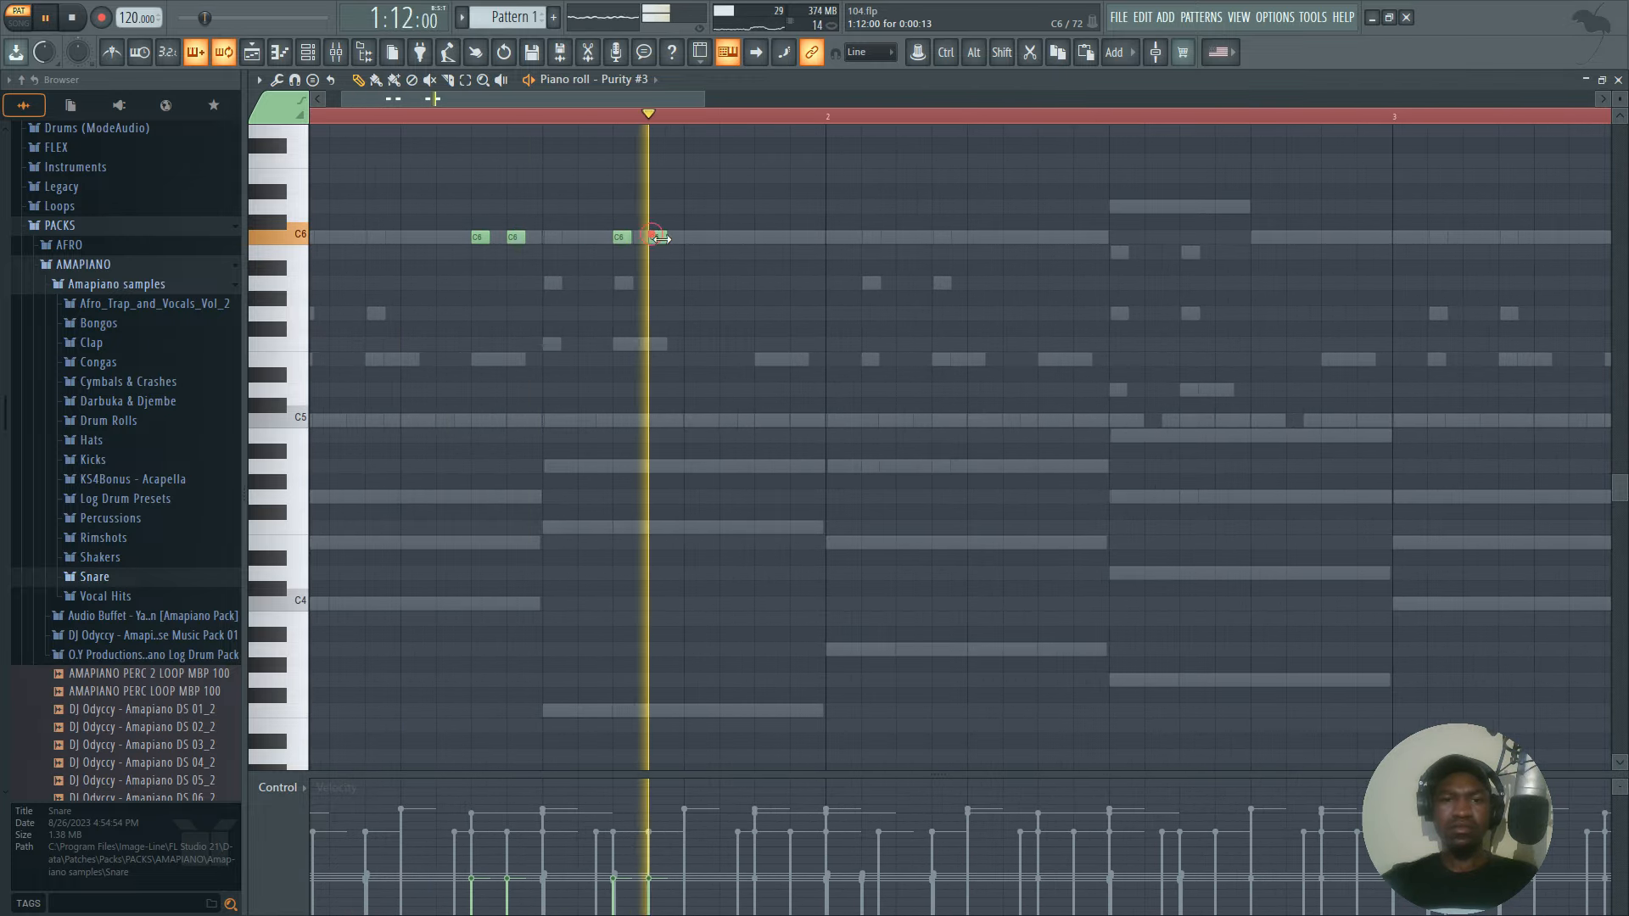
{"action": "key", "text": "space"}
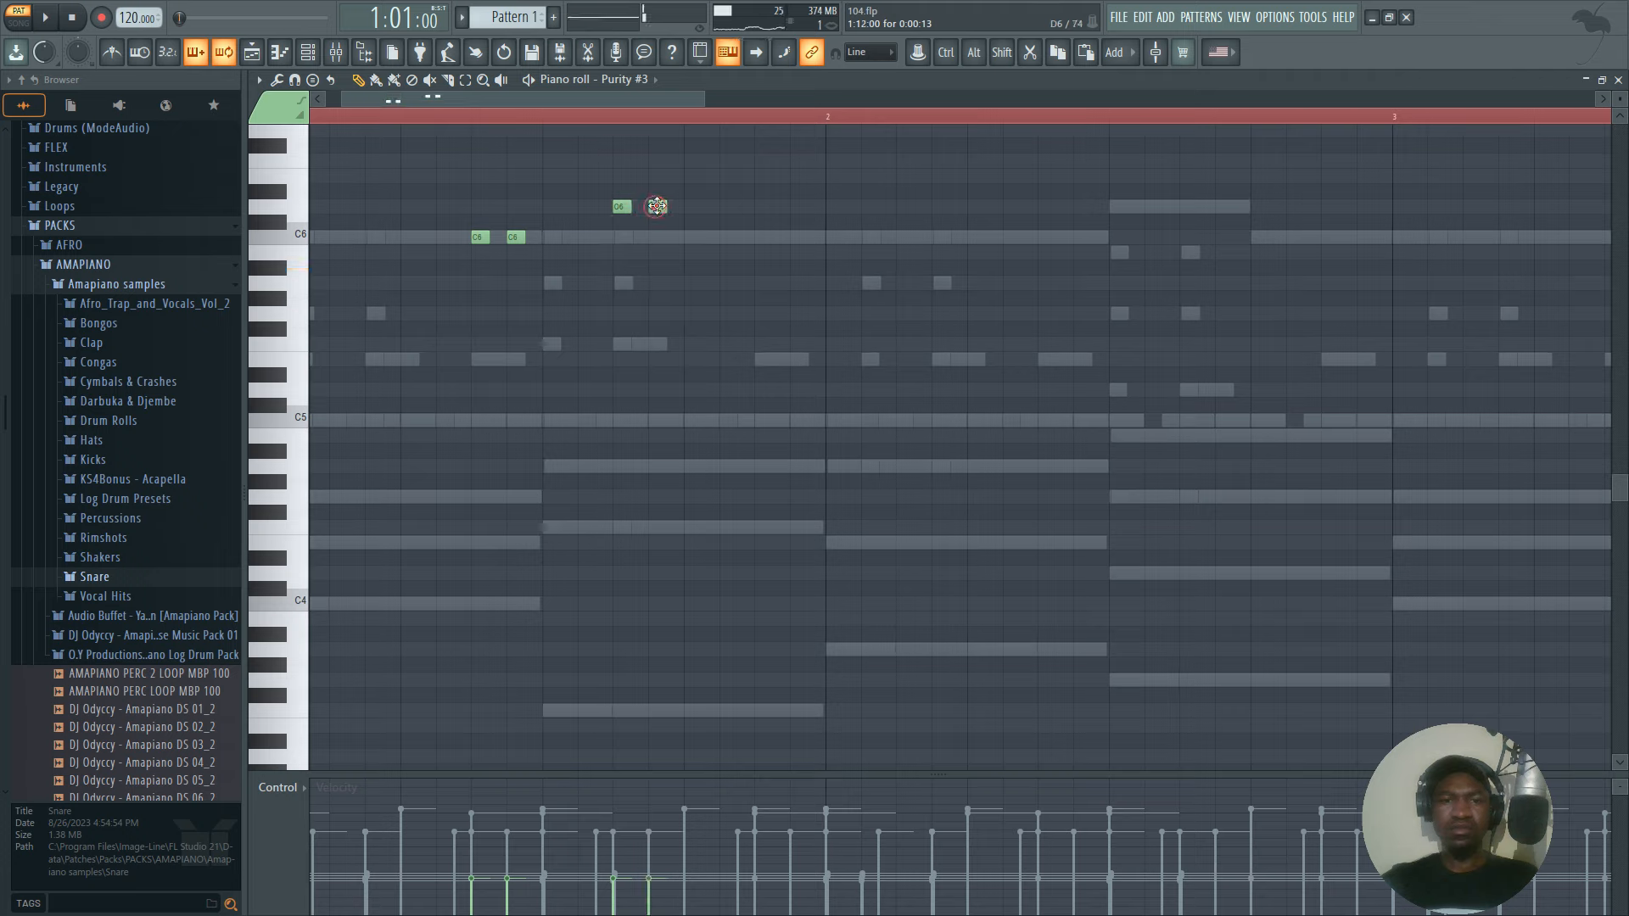
{"action": "key", "text": "space"}
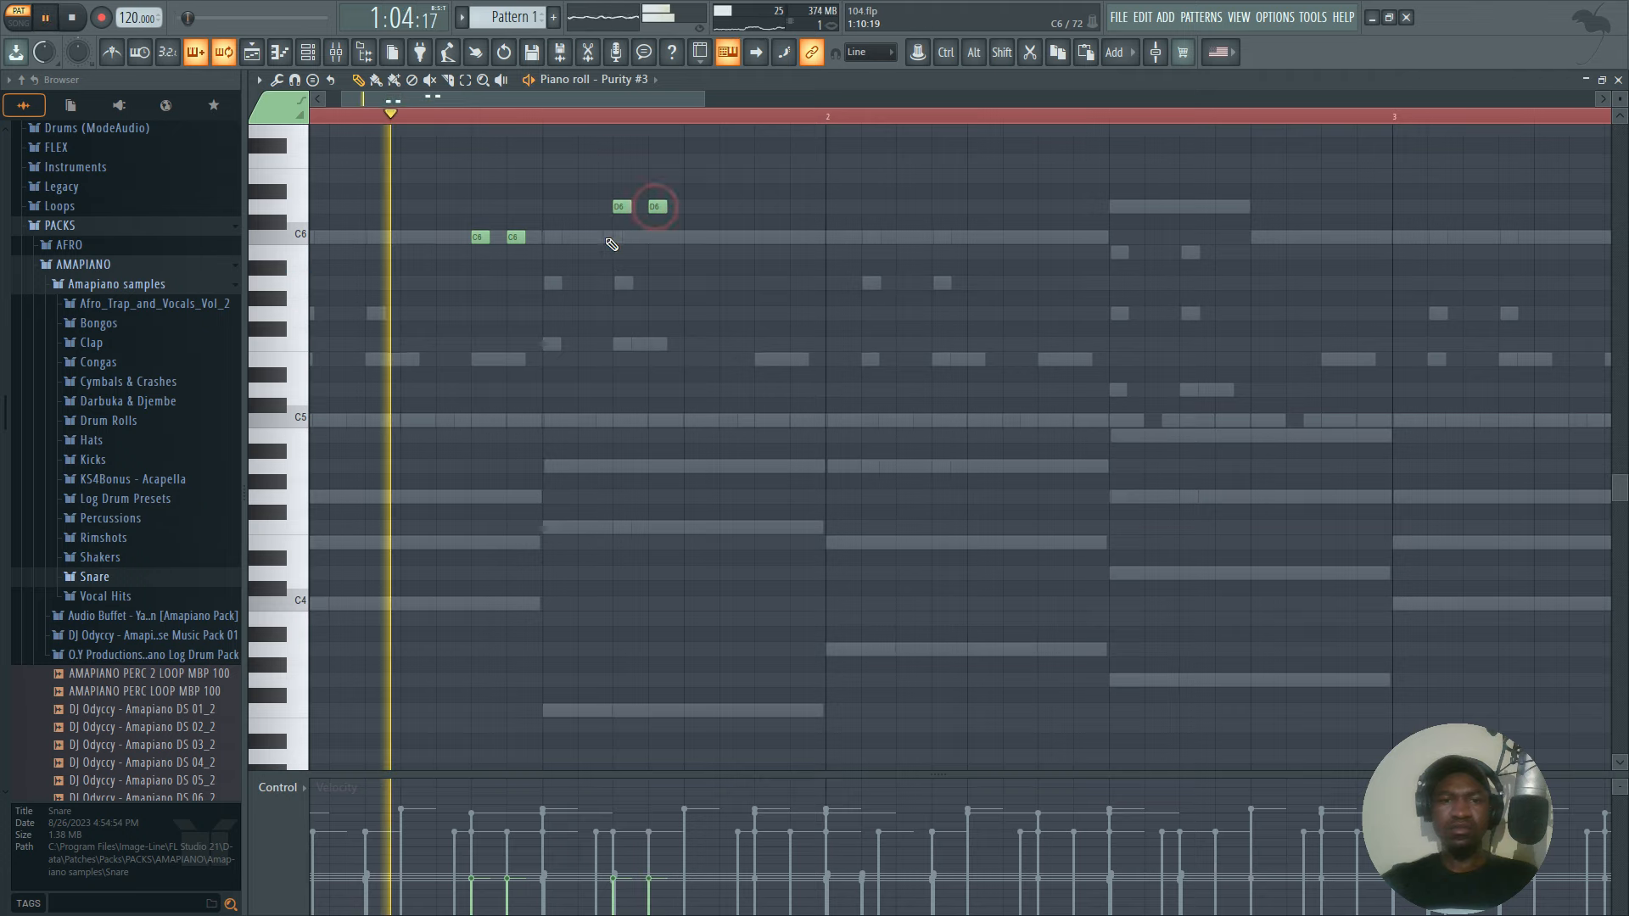
{"action": "left_click", "coordinate": [762, 238]}
{"action": "left_click", "coordinate": [797, 238]}
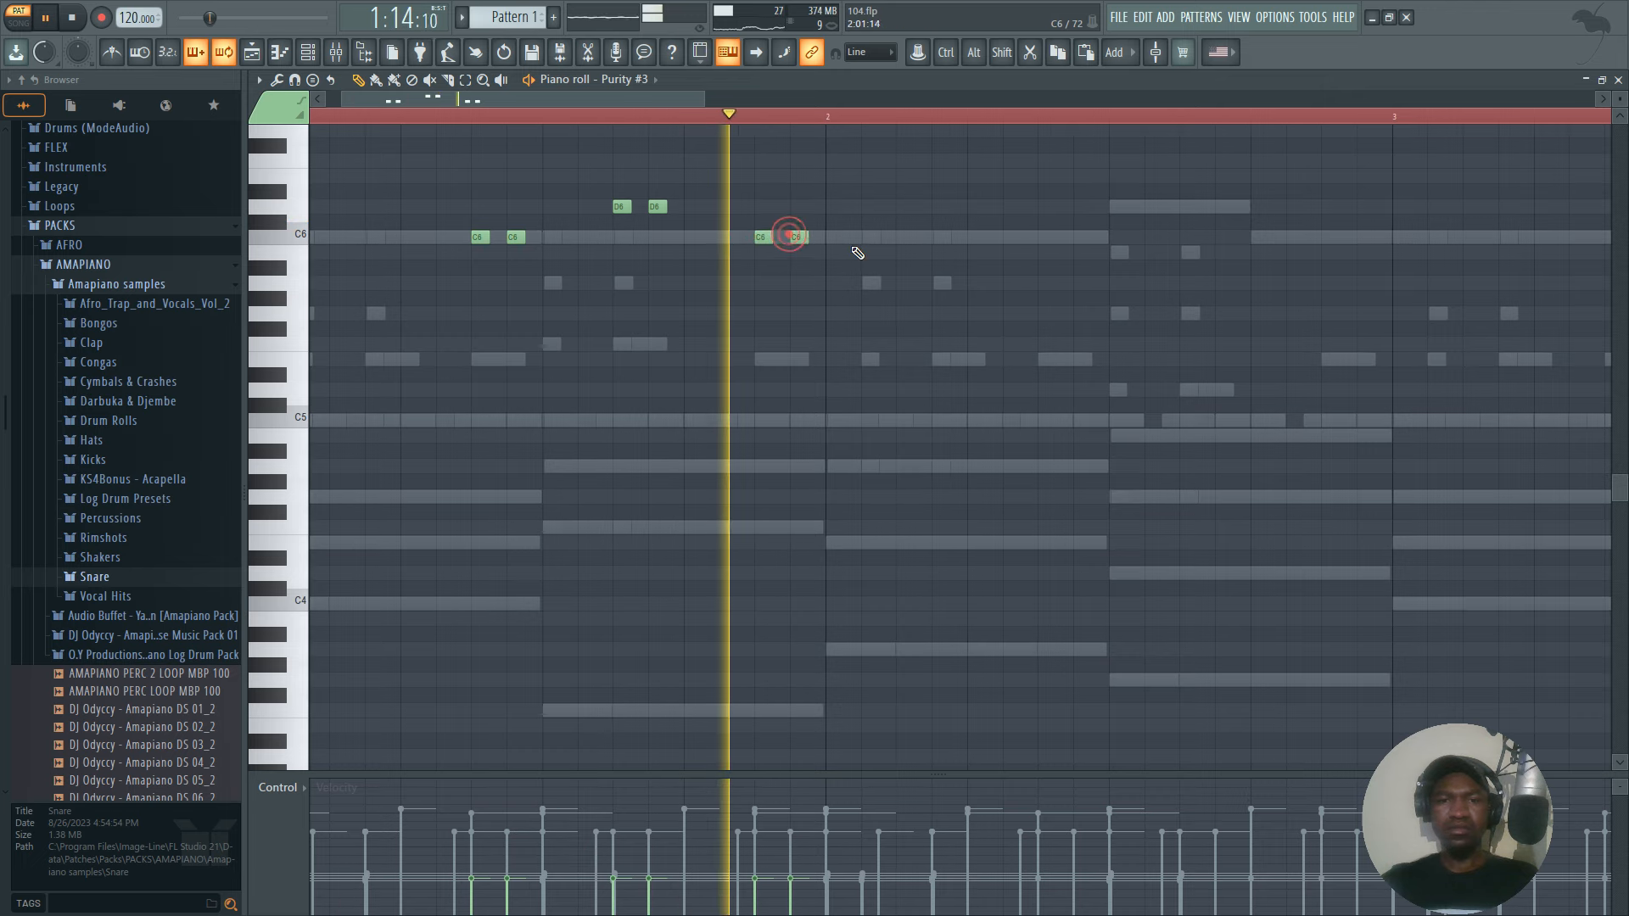
Duplicate the bar 1 flute phrase into bar 2 and replace its D6 pair with two B5 notes.
{"action": "left_click", "coordinate": [830, 115]}
{"action": "left_click_drag", "start_coordinate": [828, 113], "coordinate": [39, 135]}
{"action": "key", "text": "ctrl+b"}
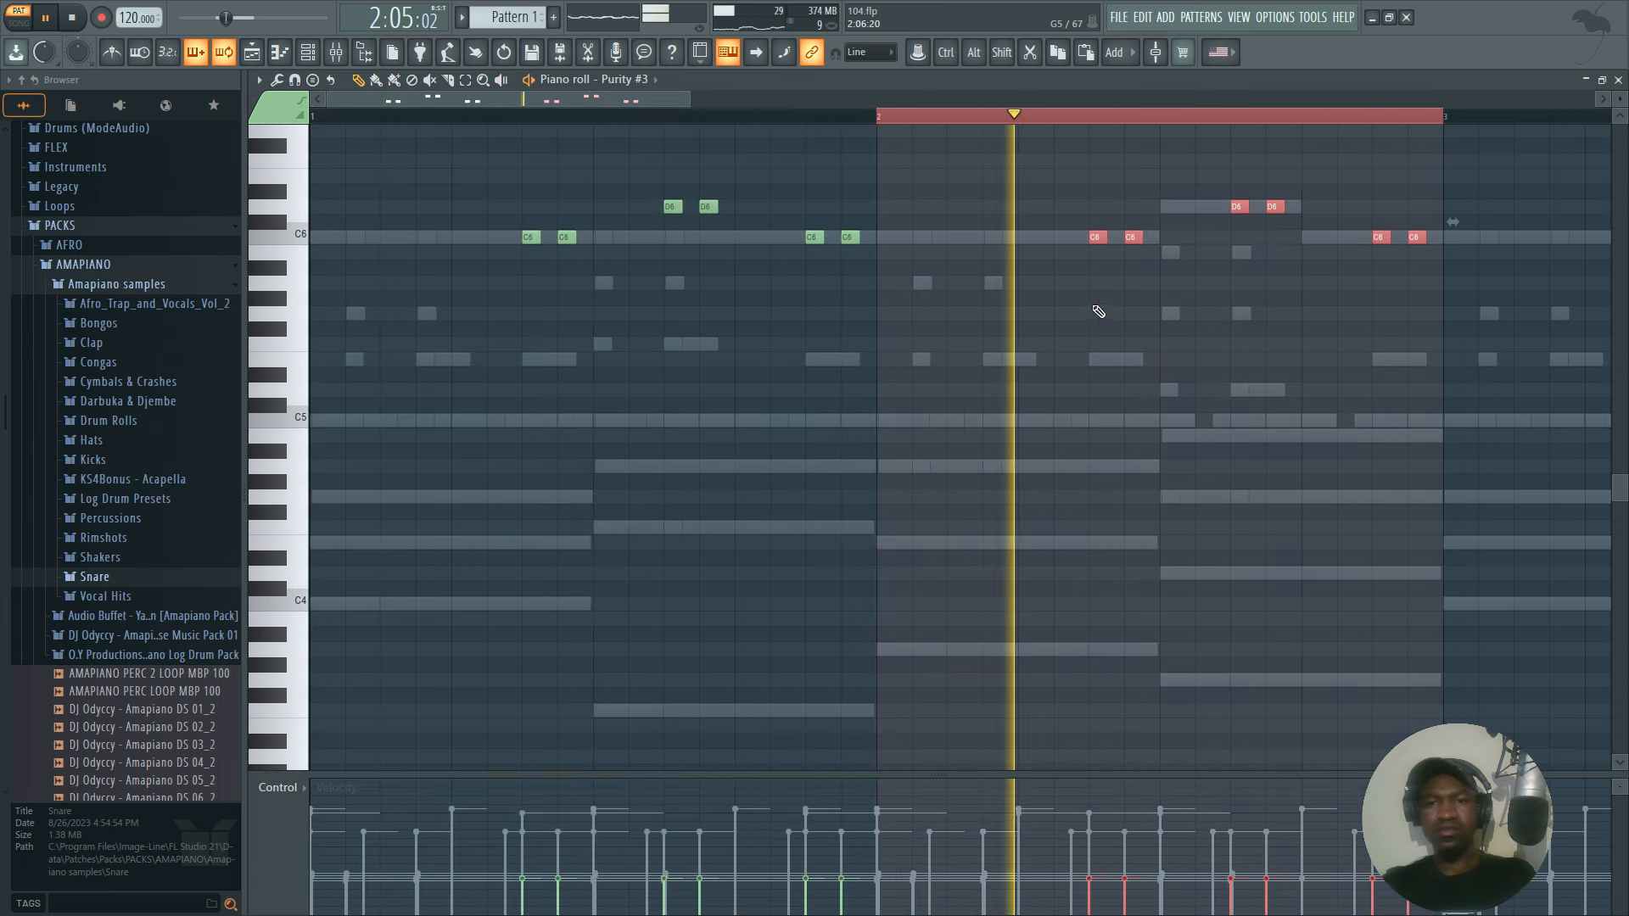
{"action": "scroll", "coordinate": [1039, 117], "scroll_direction": "down", "scroll_amount": 2}
{"action": "right_click", "coordinate": [1026, 207]}
{"action": "right_click", "coordinate": [1000, 207]}
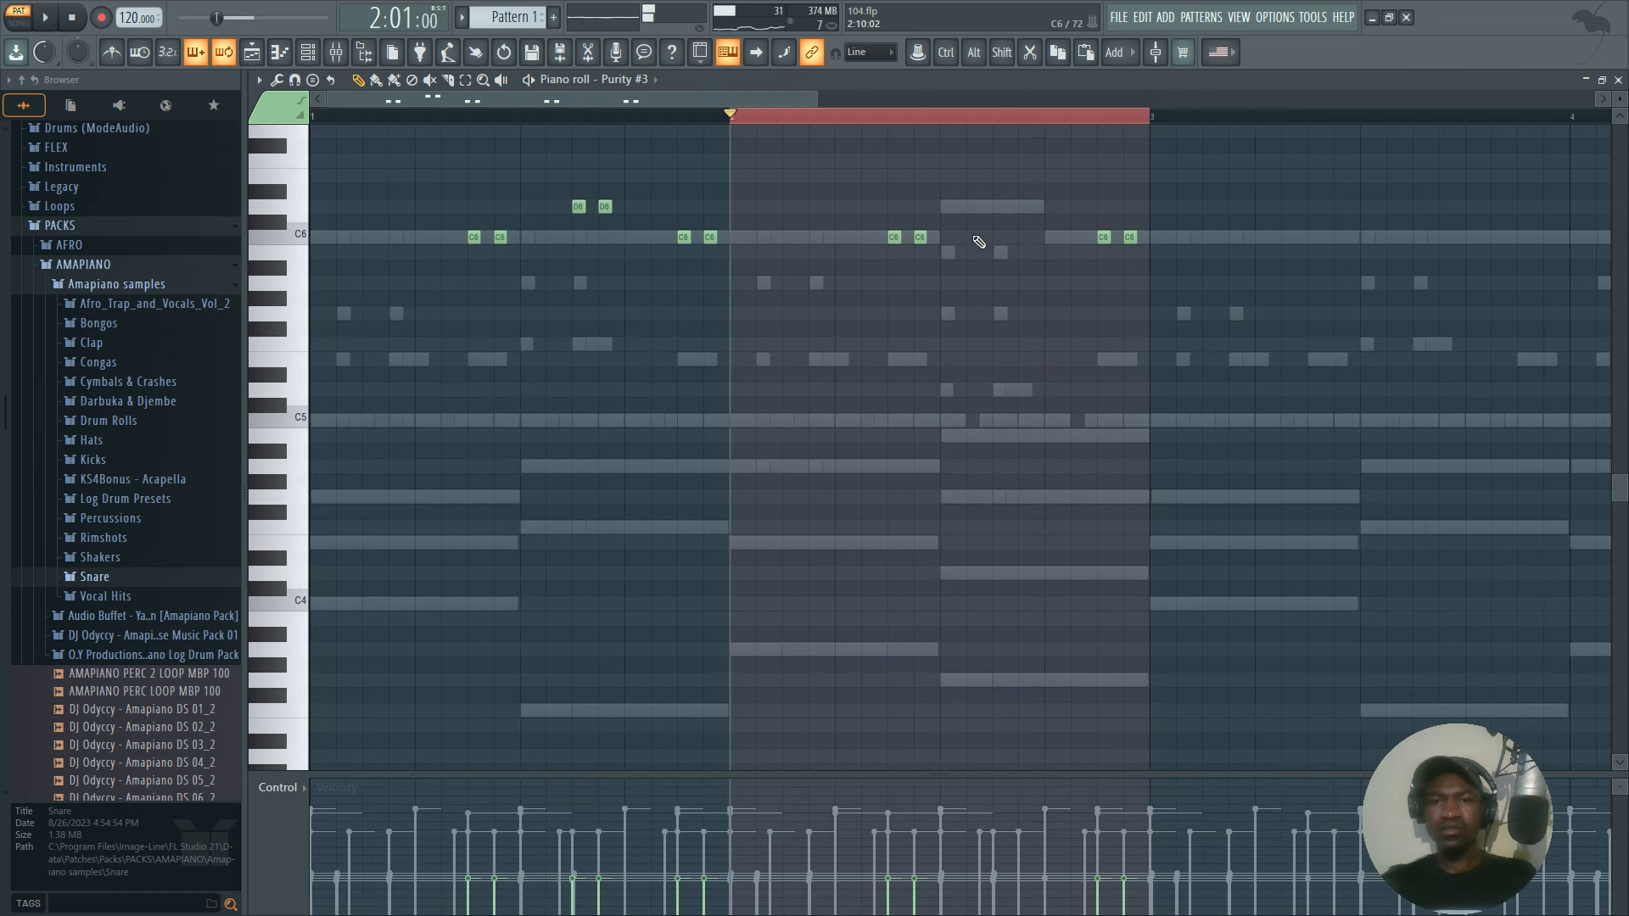
{"action": "left_click", "coordinate": [1000, 252]}
{"action": "left_click", "coordinate": [1025, 252]}
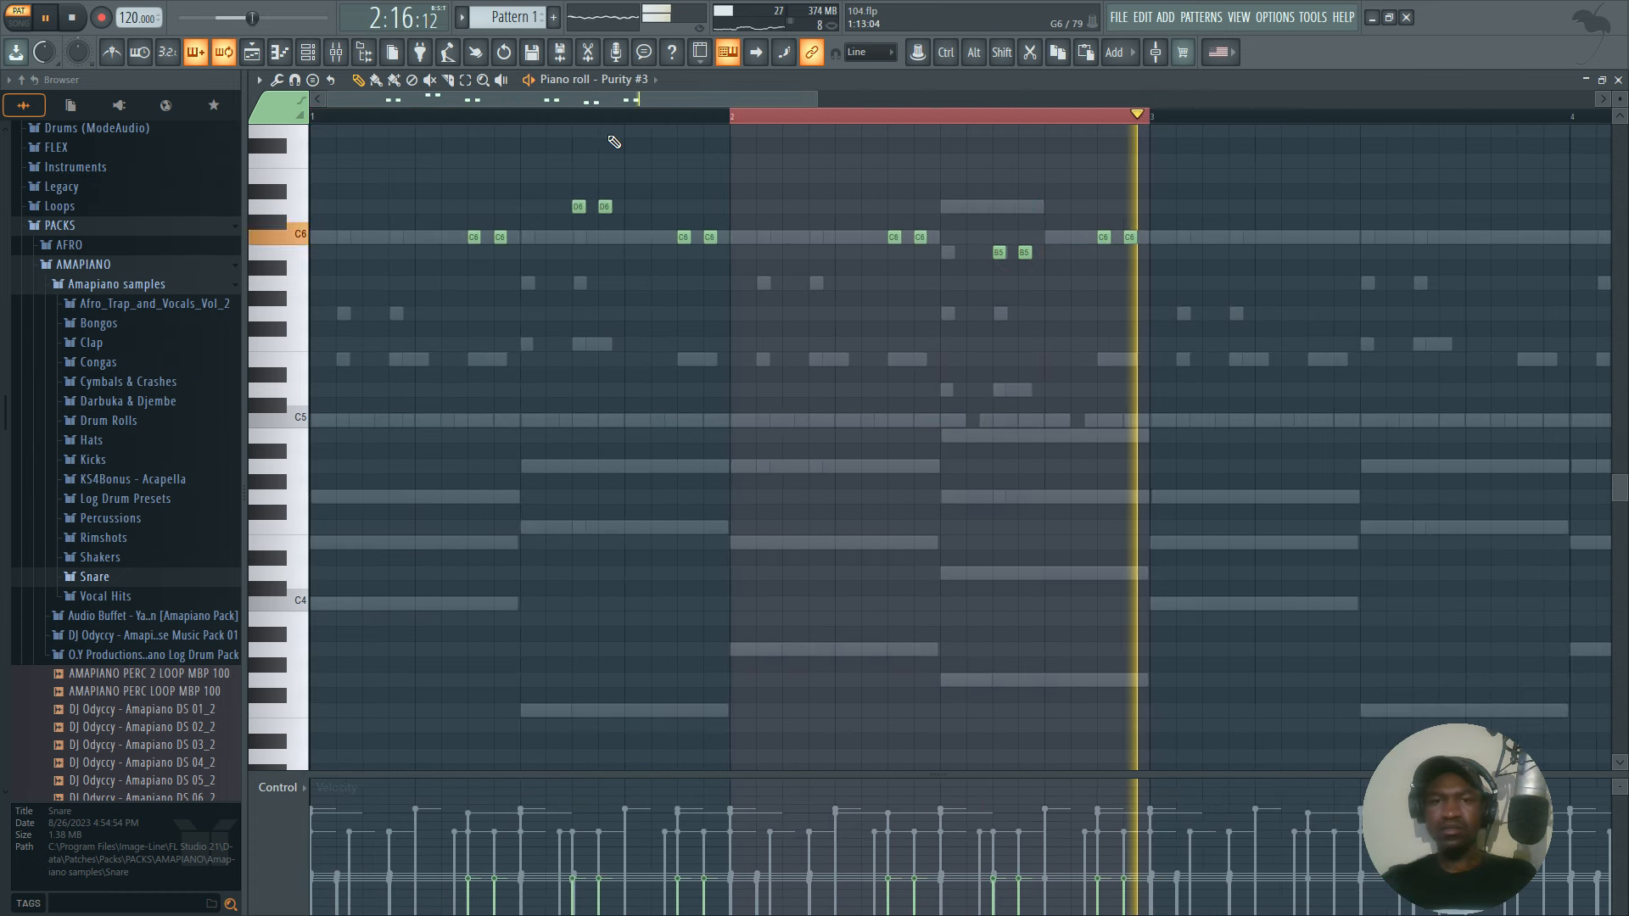
Play the two-bar Purity #3 phrase and duplicate all its notes into bars 3 and 4.
{"action": "key", "text": "space"}
{"action": "key", "text": "space"}
{"action": "key", "text": "ctrl+a"}
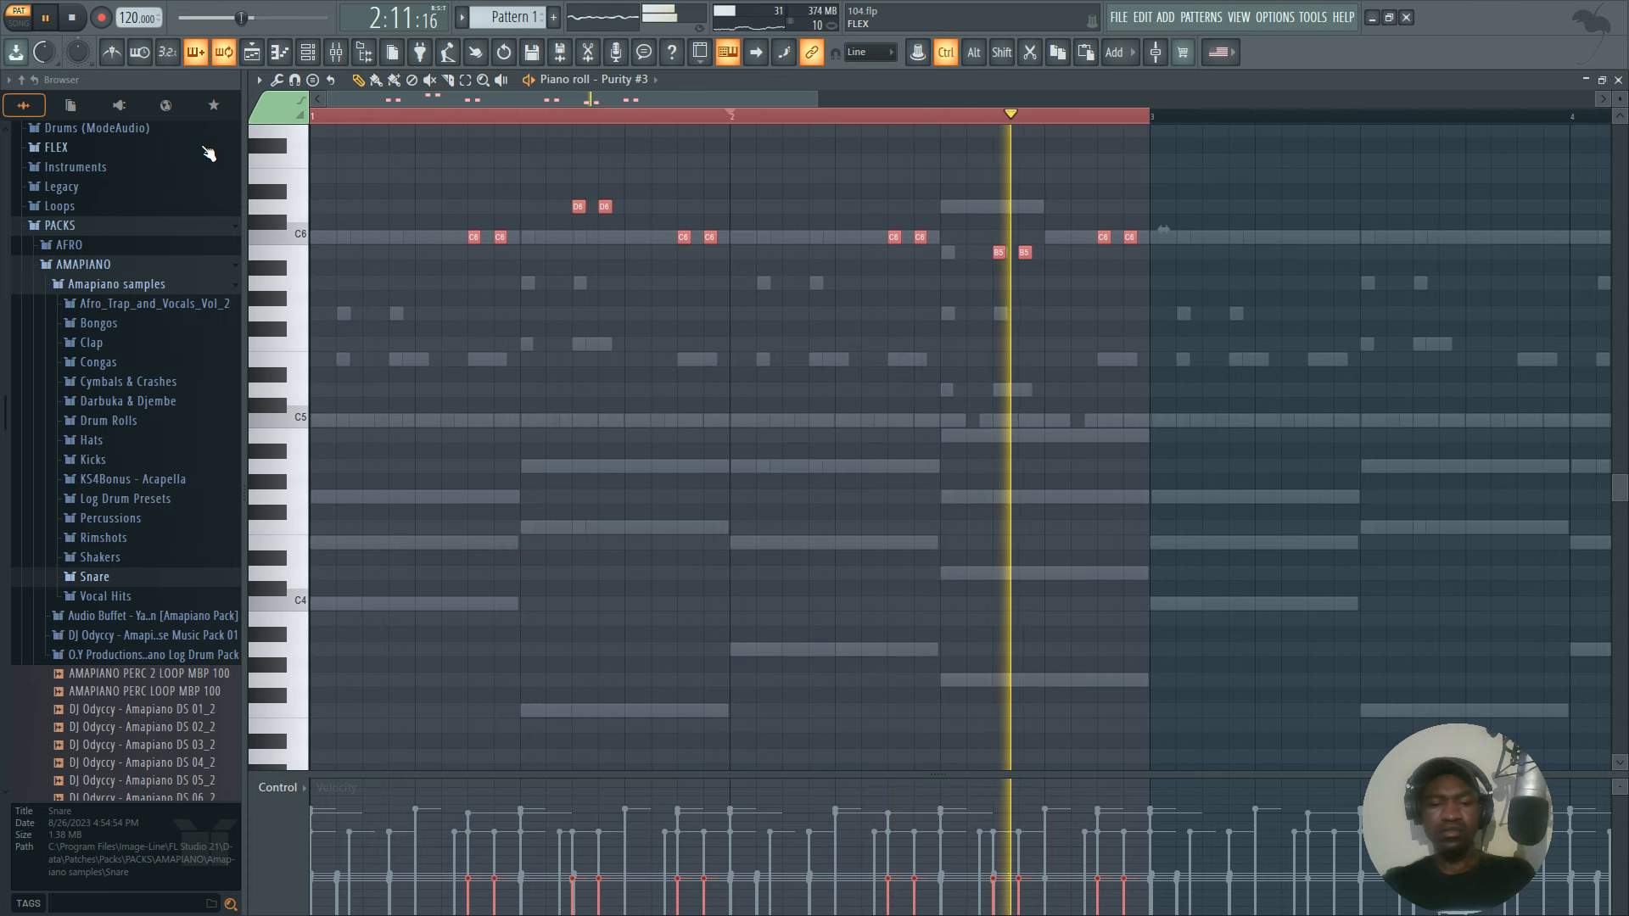
{"action": "key", "text": "ctrl+b"}
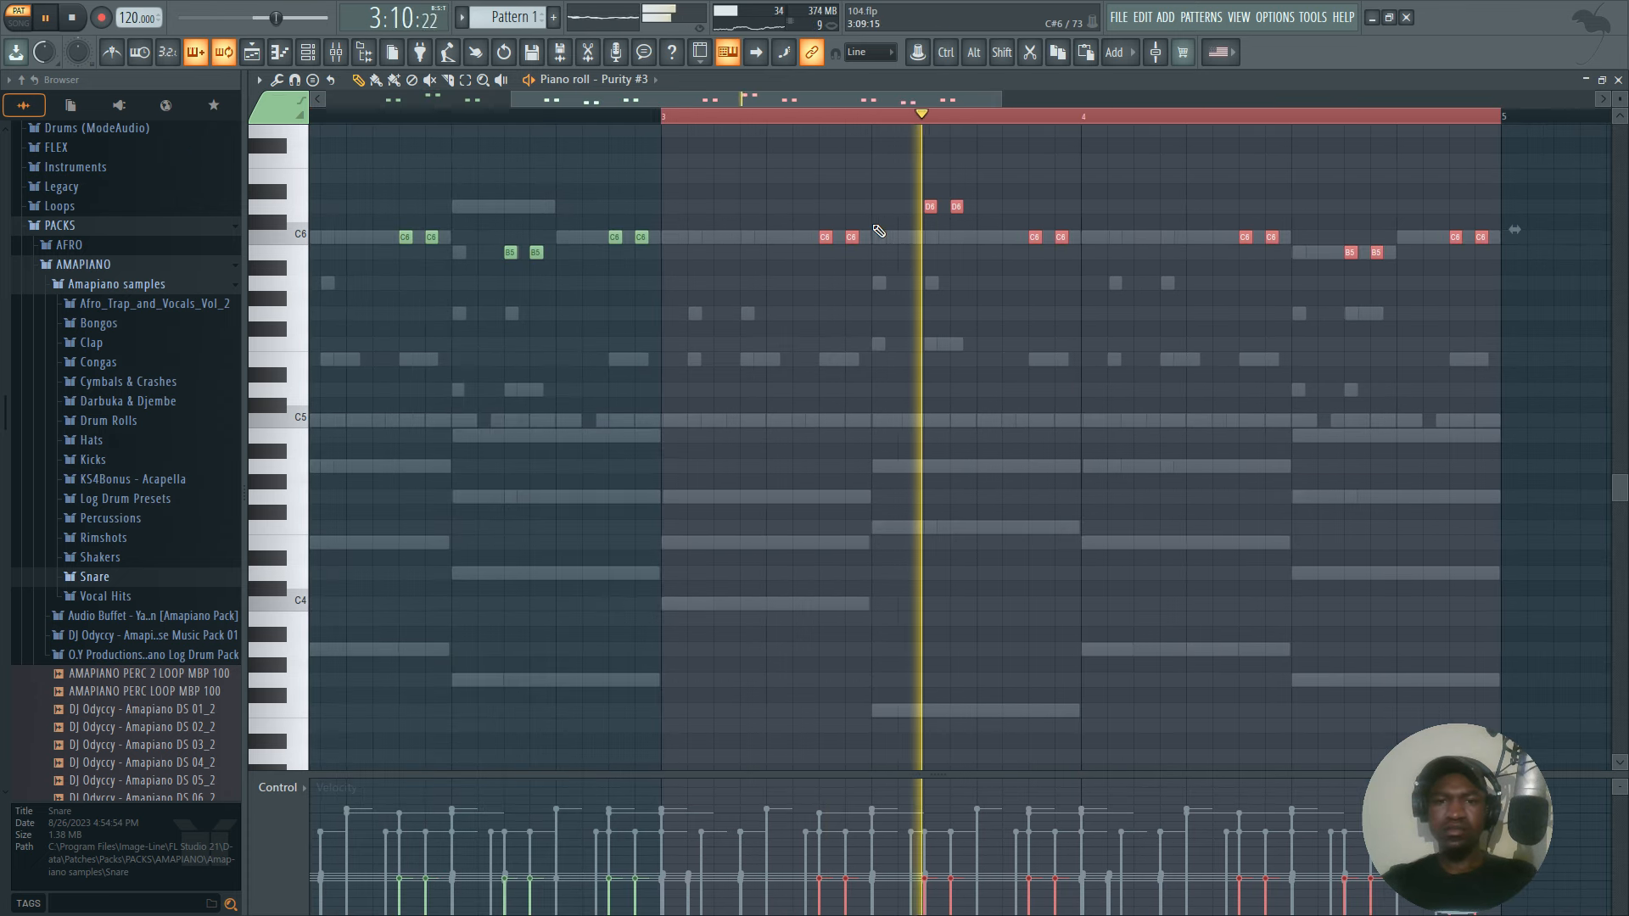
Try a short E6 note on steps 7 and 6 of bar 3 during playback, and settle it on step 5.
{"action": "key", "text": "space"}
{"action": "key", "text": "space"}
{"action": "key", "text": "space"}
{"action": "left_click", "coordinate": [823, 177]}
{"action": "key", "text": "space"}
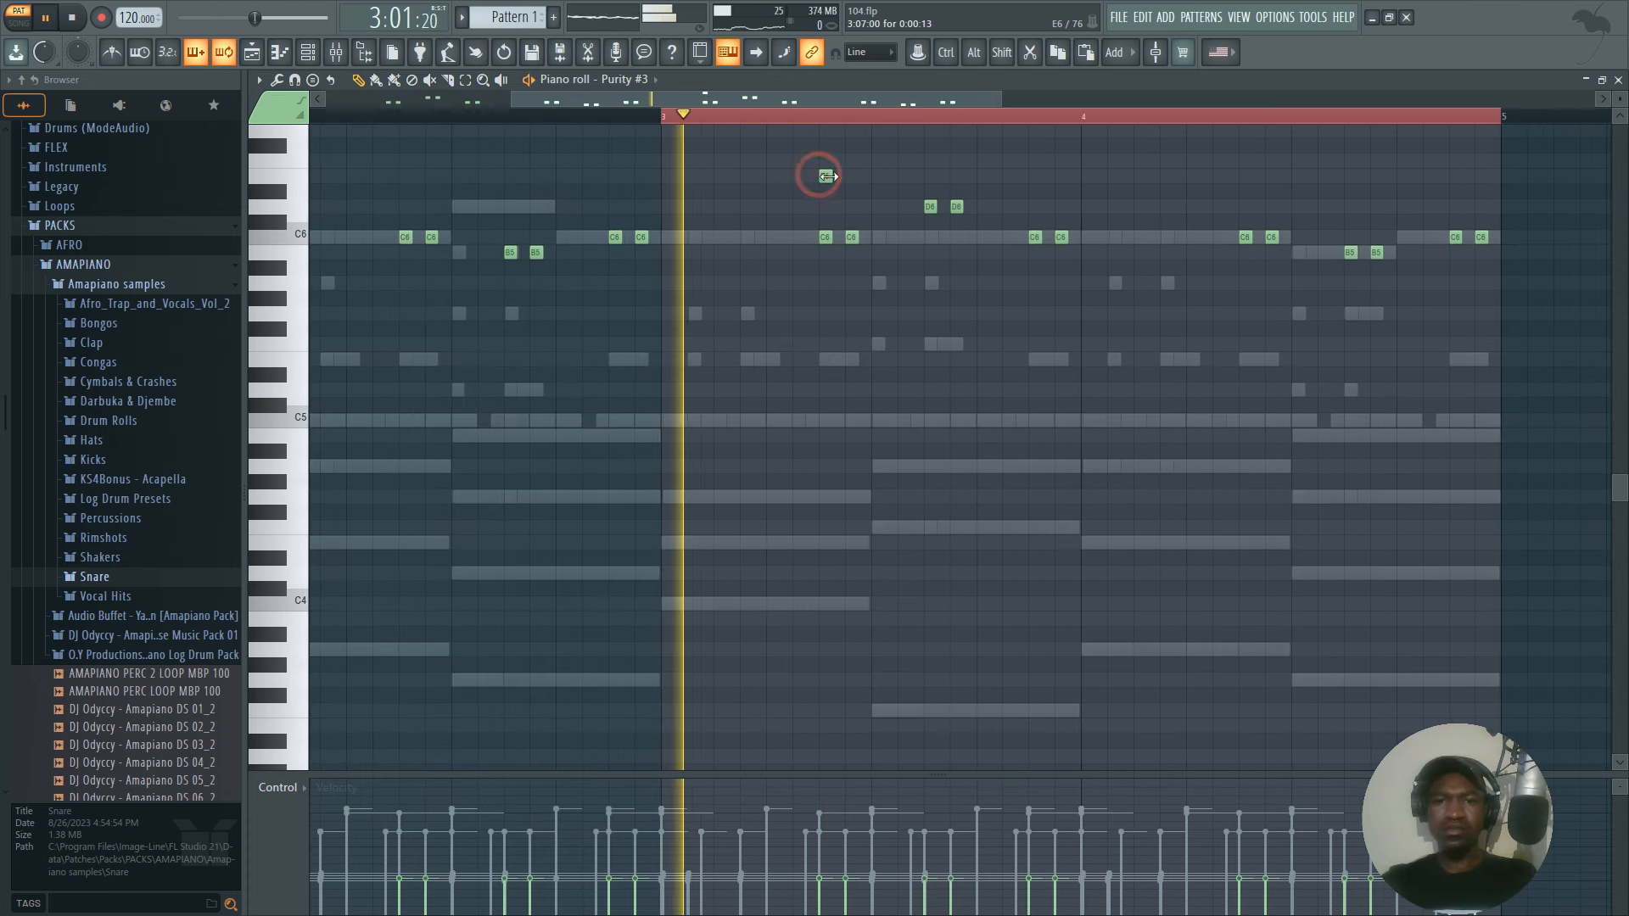
{"action": "key", "text": "space"}
{"action": "right_click", "coordinate": [824, 178]}
{"action": "left_click", "coordinate": [800, 178]}
{"action": "key", "text": "space"}
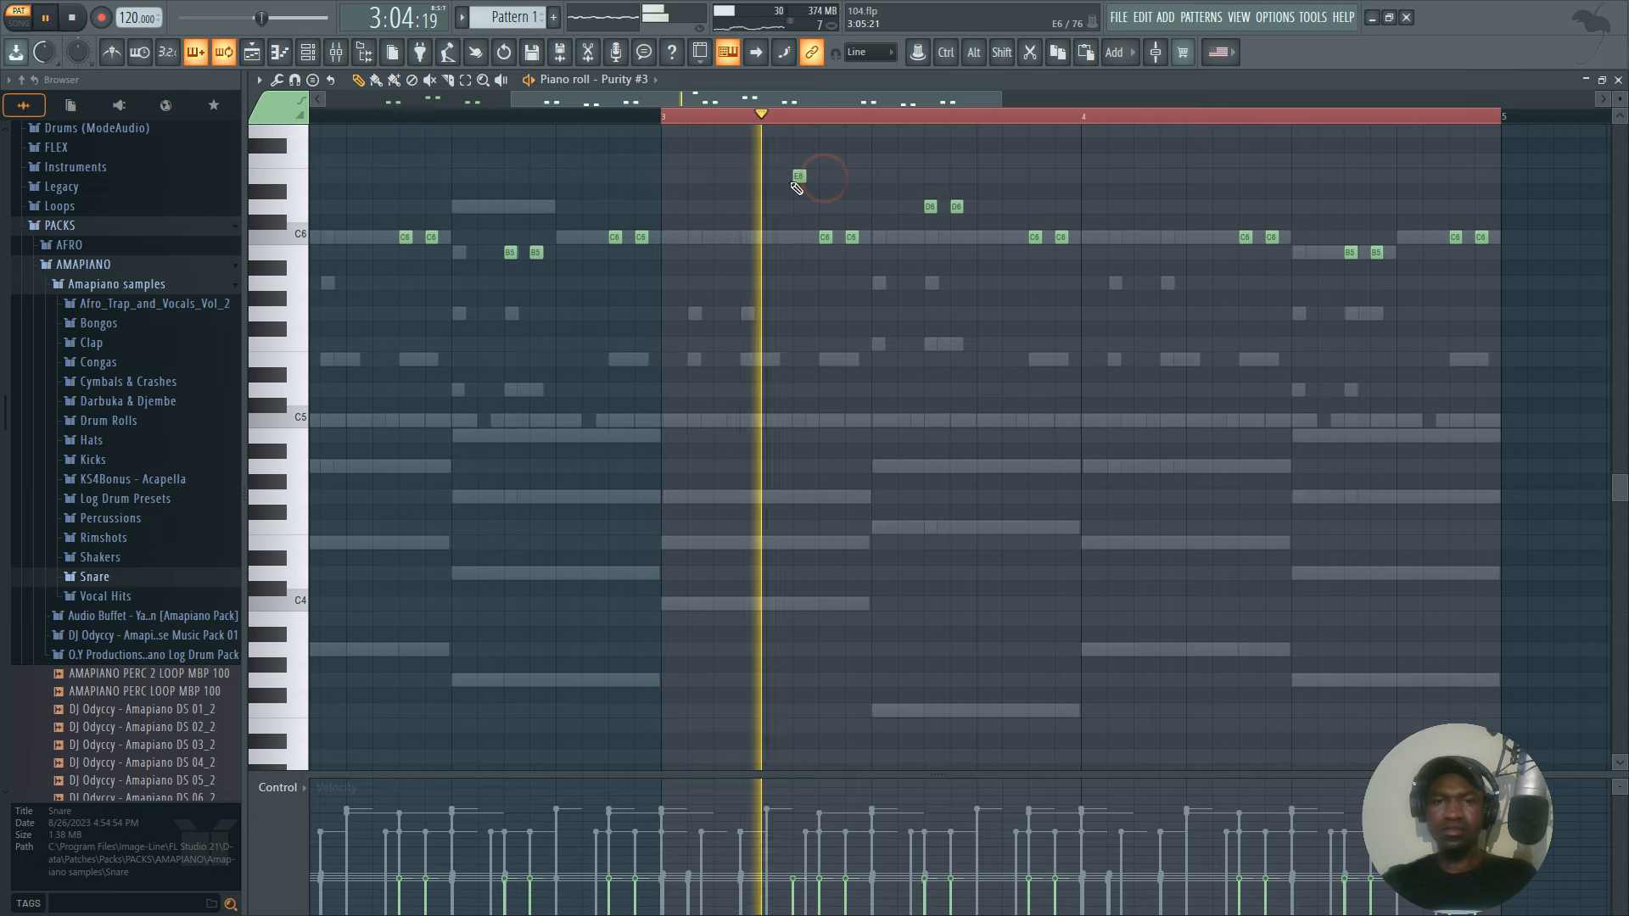
{"action": "key", "text": "space"}
{"action": "right_click", "coordinate": [799, 176]}
{"action": "left_click", "coordinate": [771, 176]}
{"action": "key", "text": "space"}
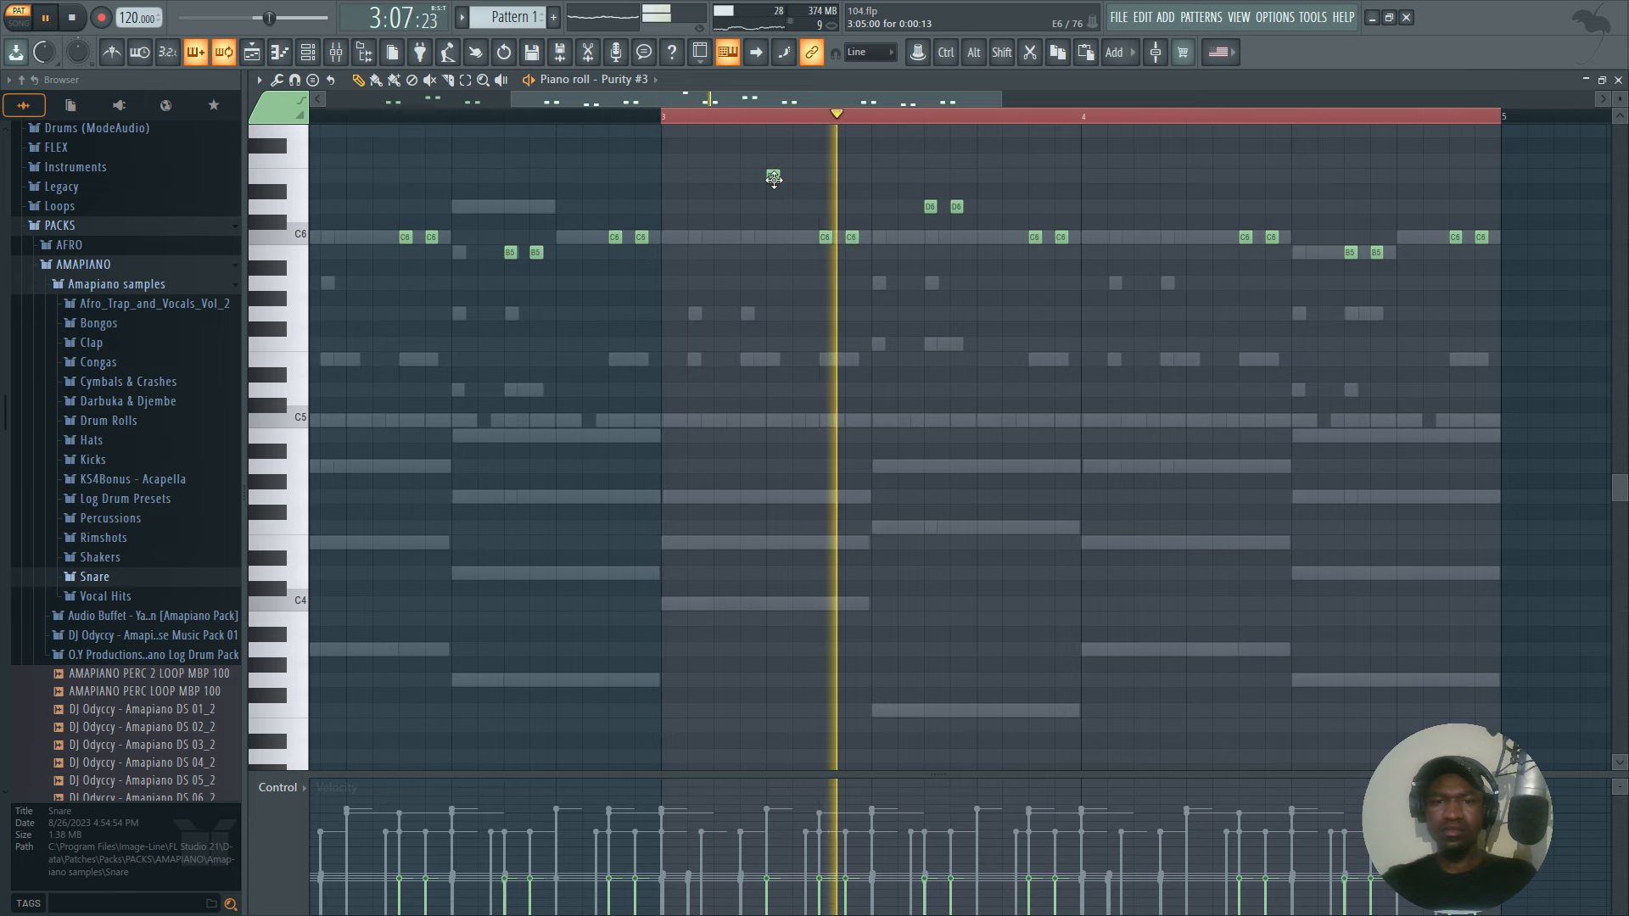
Add a short E6 on step 5 of bar 1 and a short C6 on step 5 of bars 2 and 4.
{"action": "left_click_drag", "start_coordinate": [707, 100], "coordinate": [441, 156]}
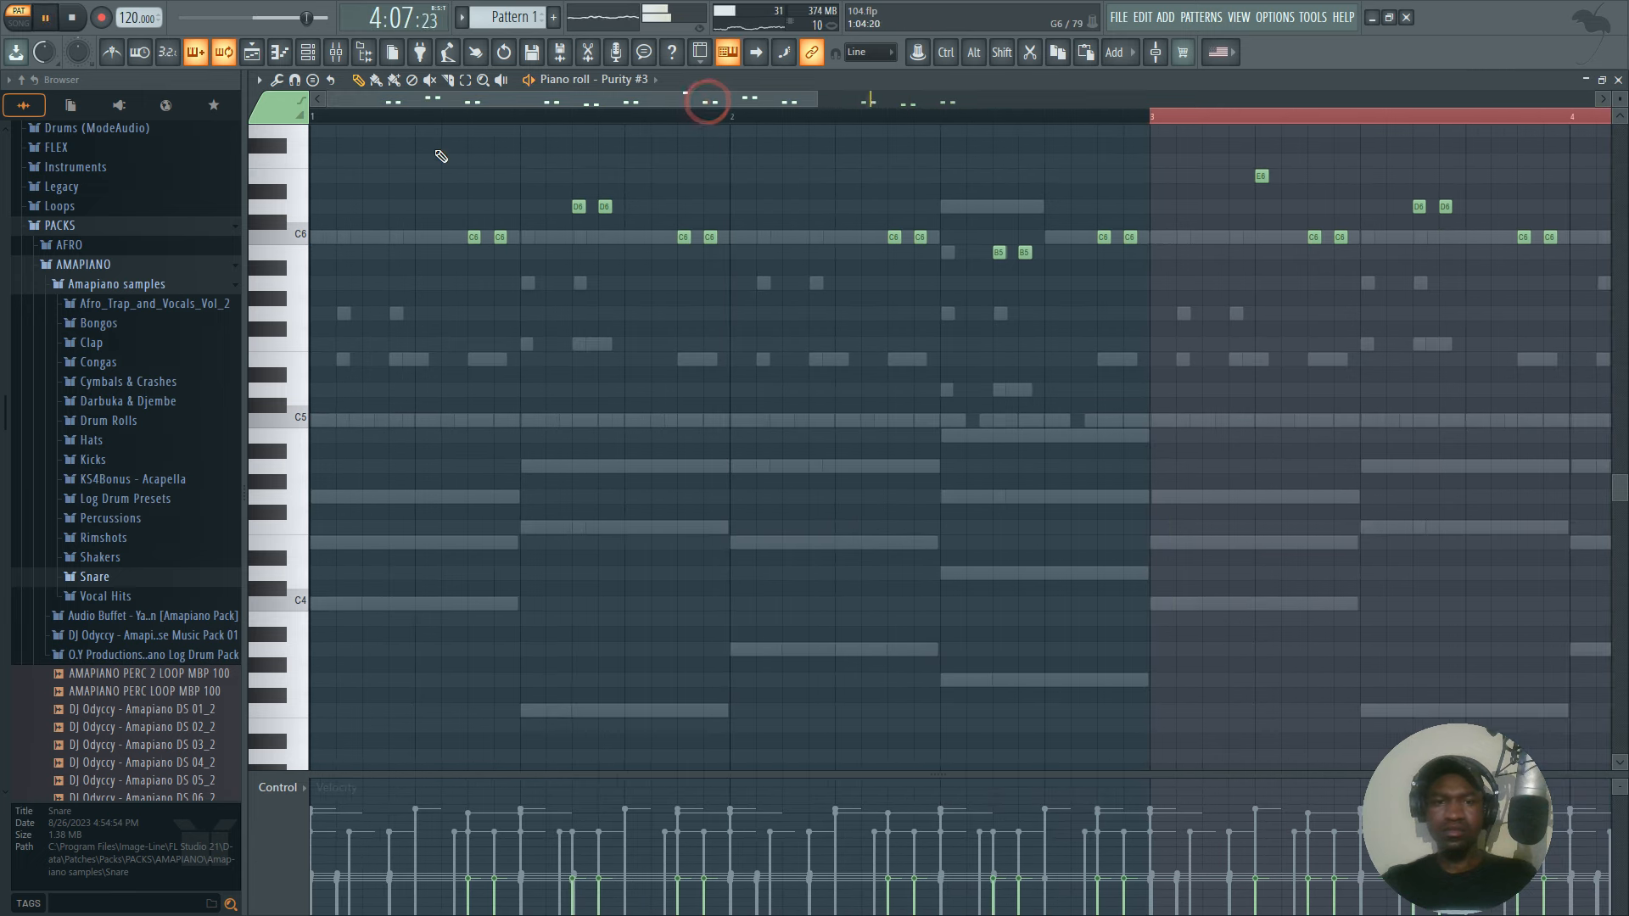
{"action": "left_click", "coordinate": [339, 119]}
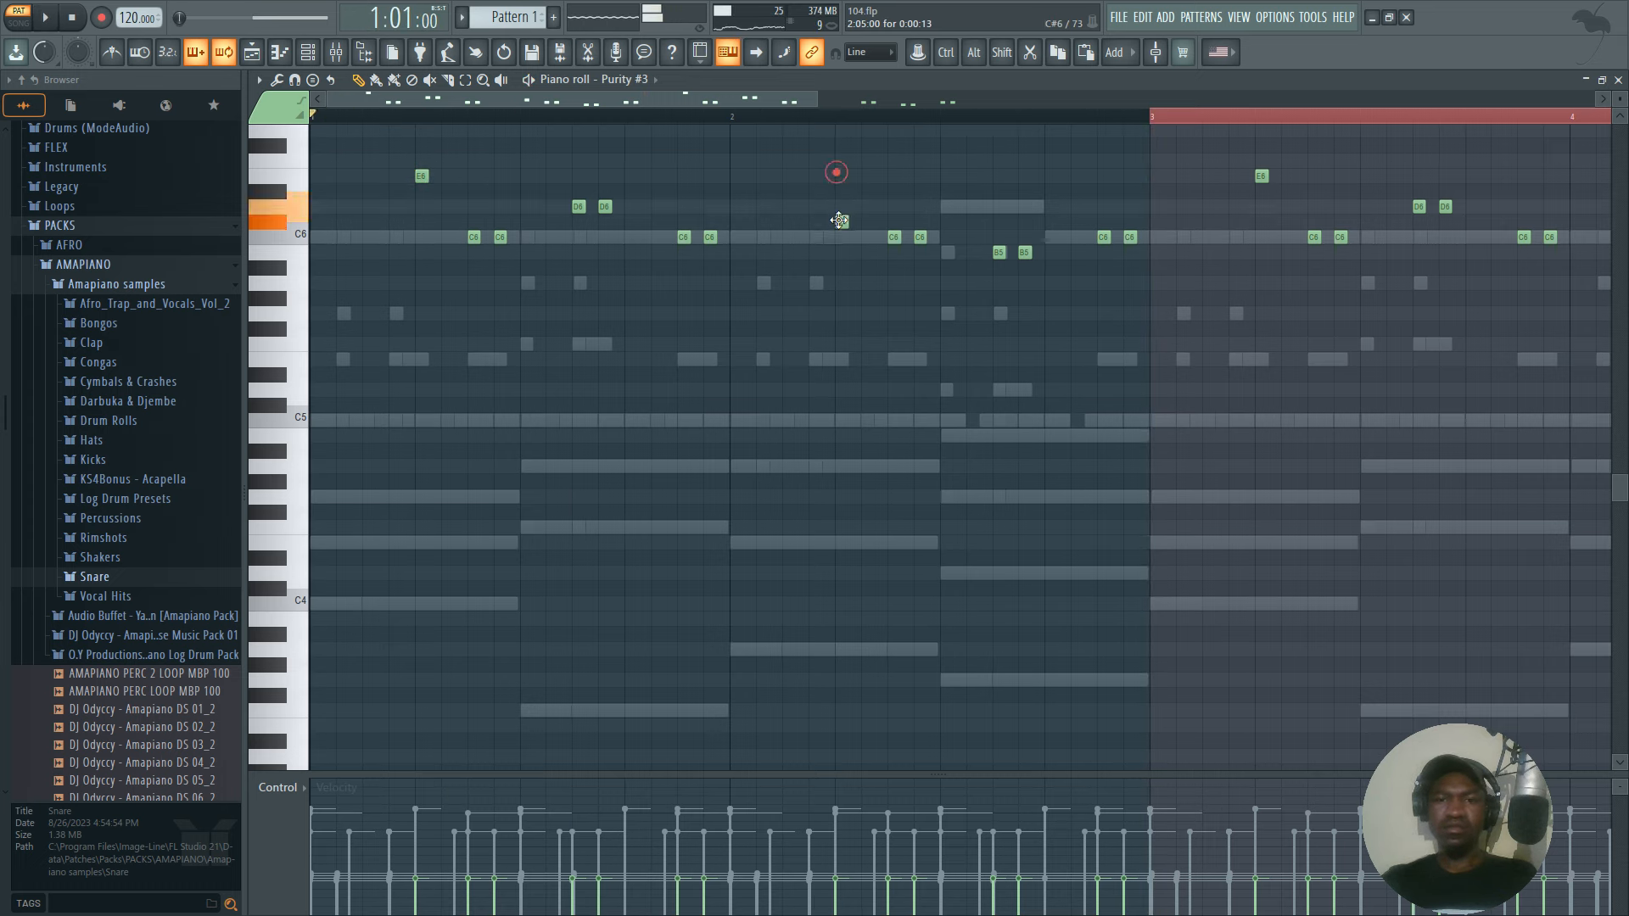
{"action": "key", "text": "space"}
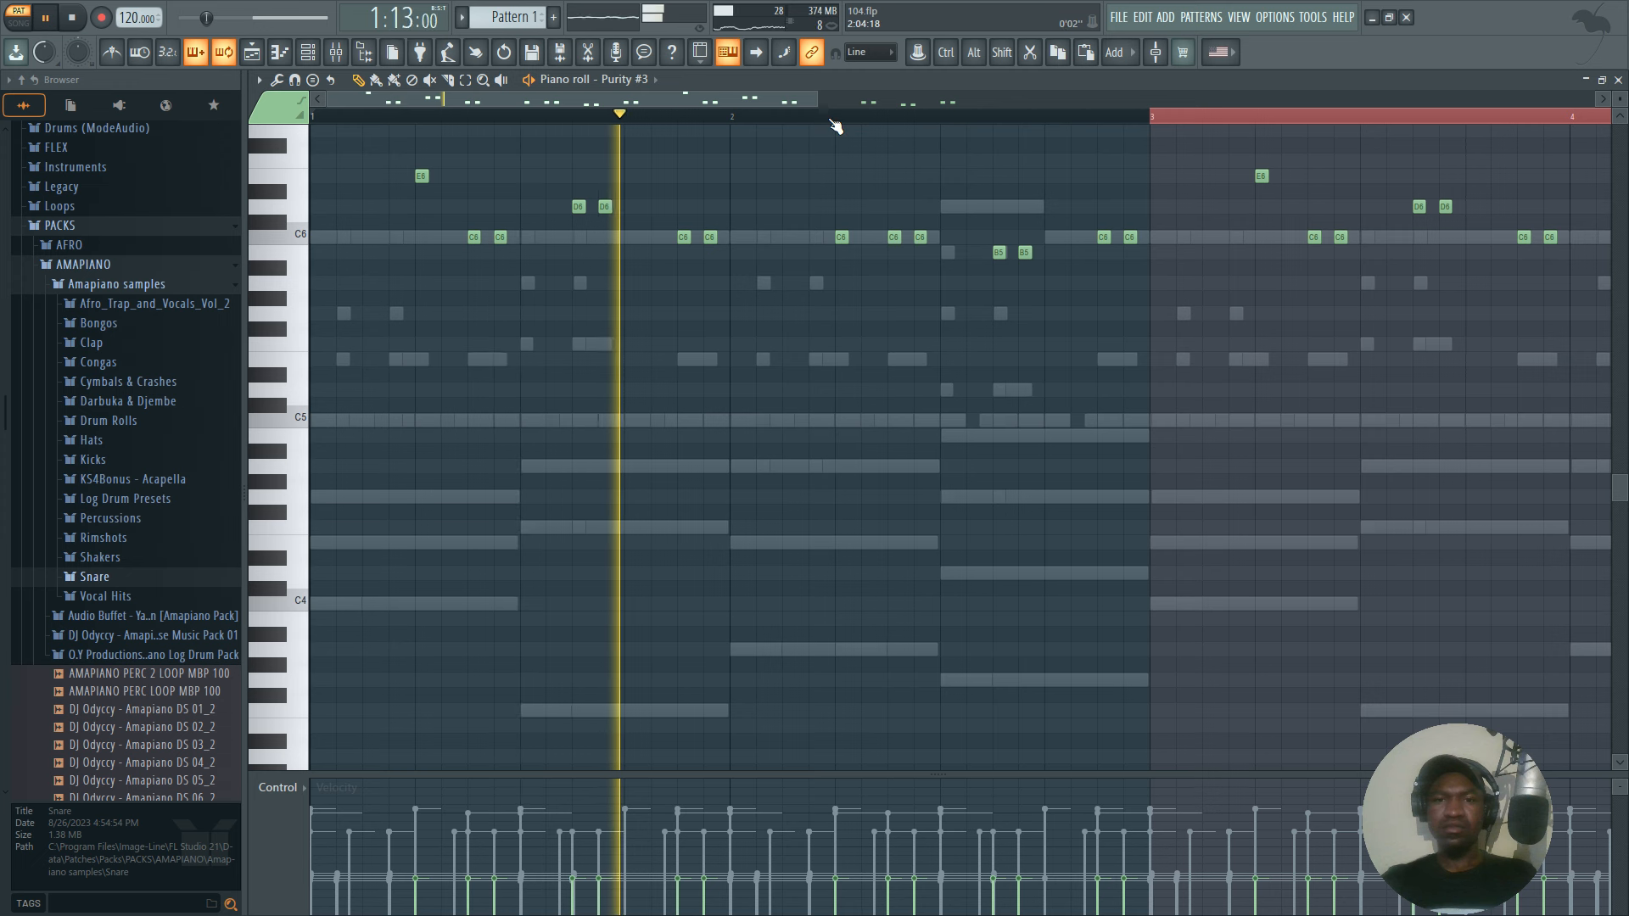
{"action": "scroll", "coordinate": [834, 126], "scroll_direction": "down", "scroll_amount": 2}
{"action": "scroll", "coordinate": [835, 126], "scroll_direction": "down", "scroll_amount": 2}
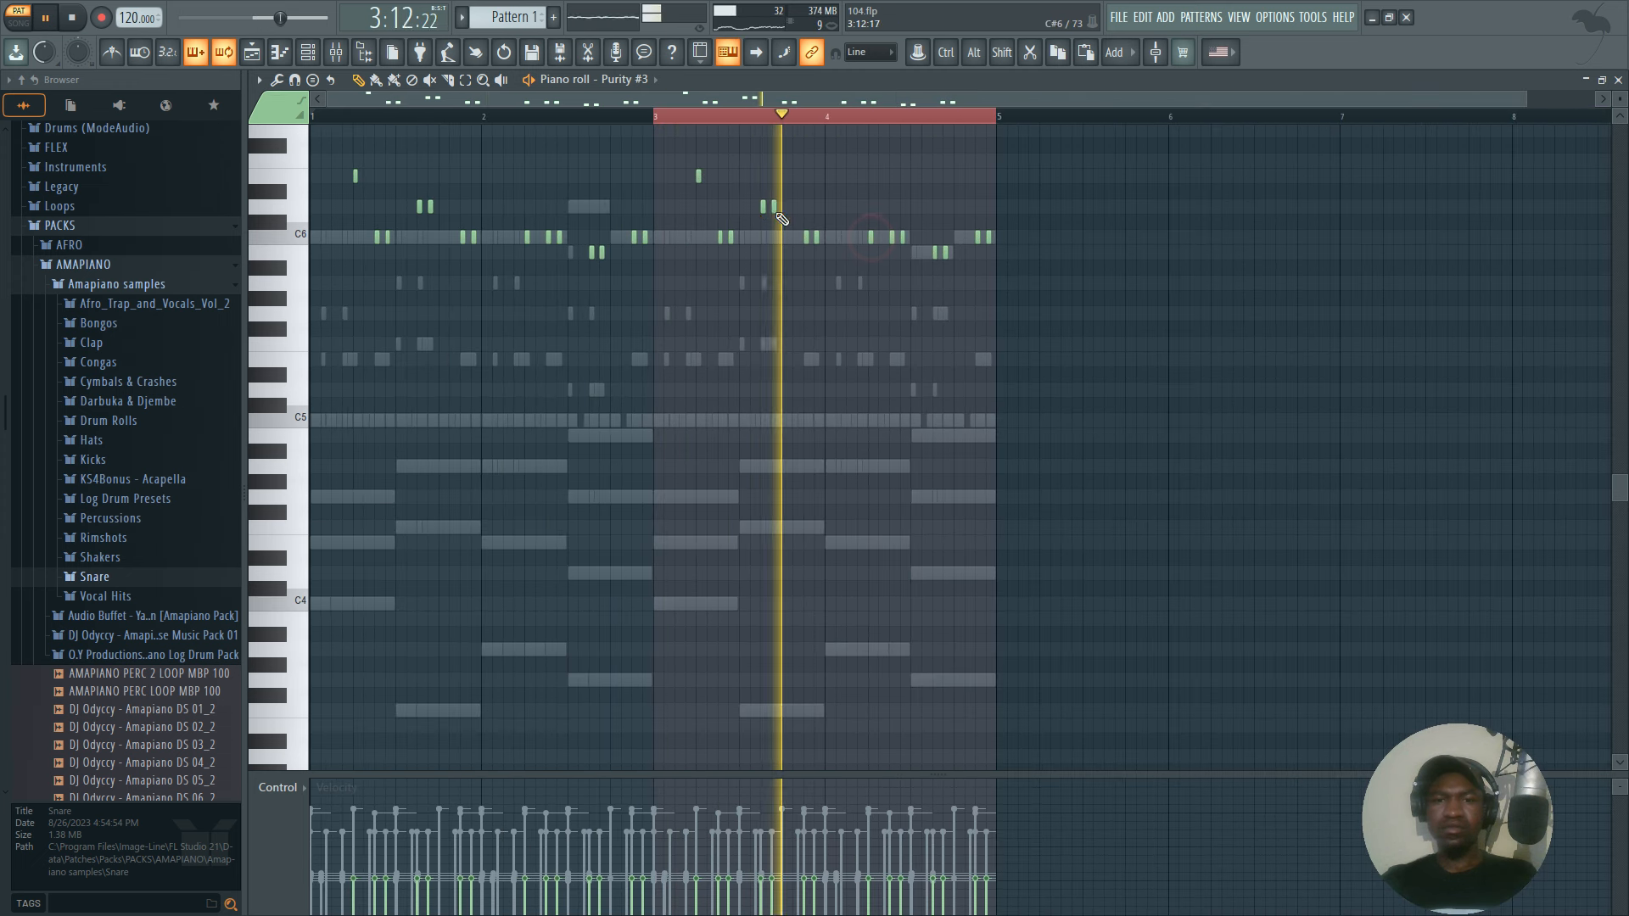
Select the four single notes on step 5 of each bar and lower their velocity with the Scale levels multiplier.
{"action": "left_click", "coordinate": [465, 79]}
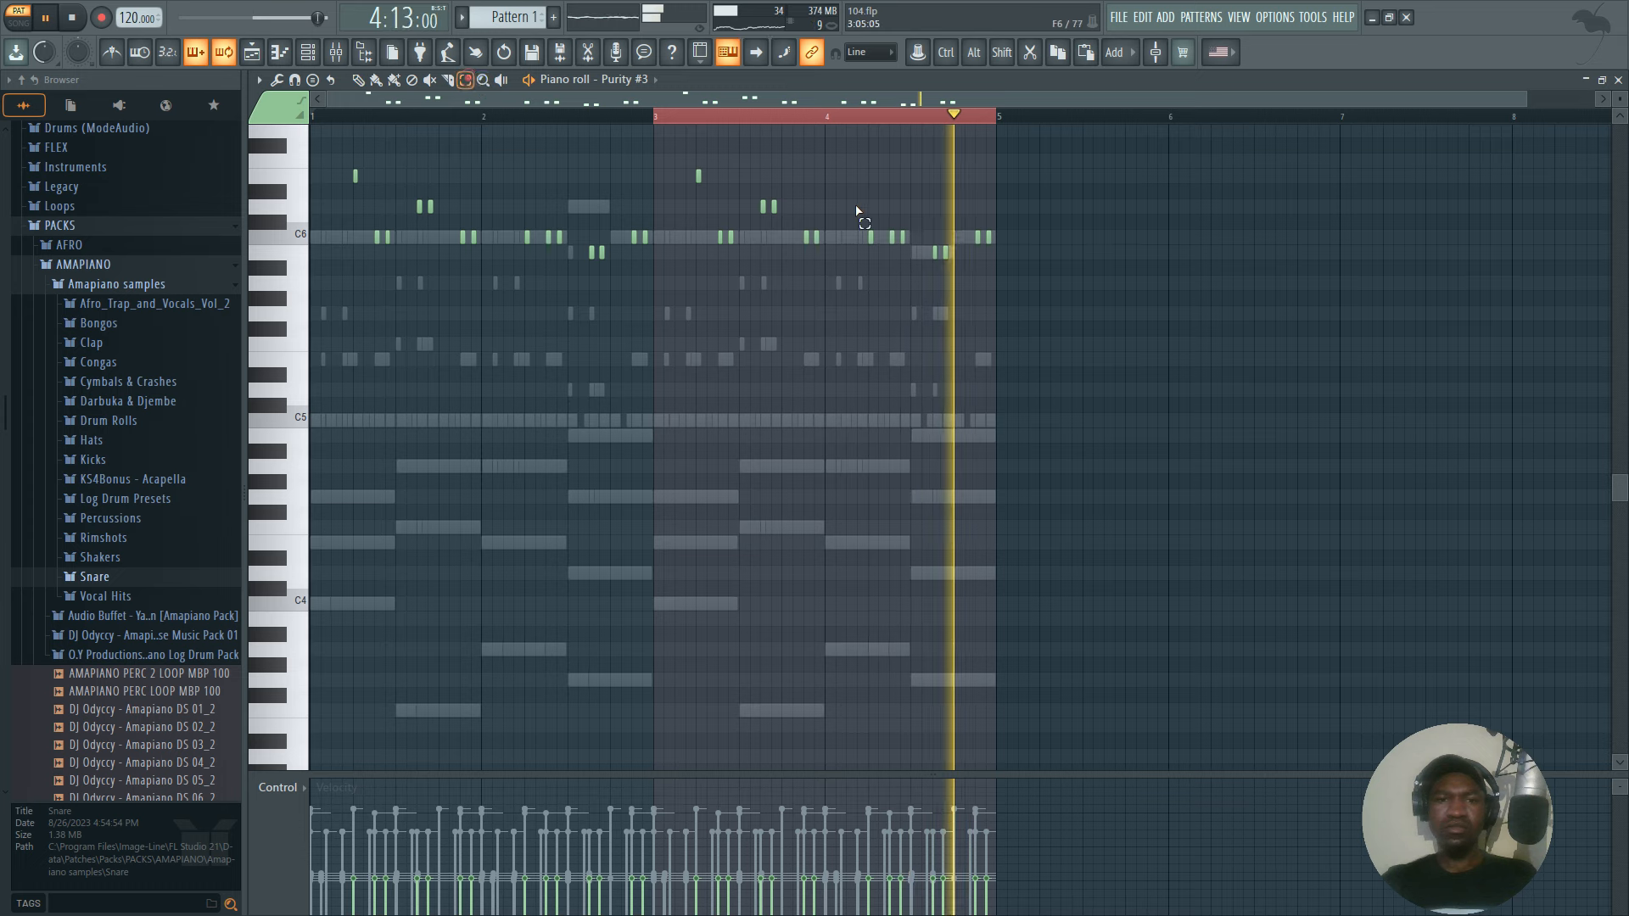
{"action": "left_click_drag", "start_coordinate": [745, 180], "coordinate": [313, 170]}
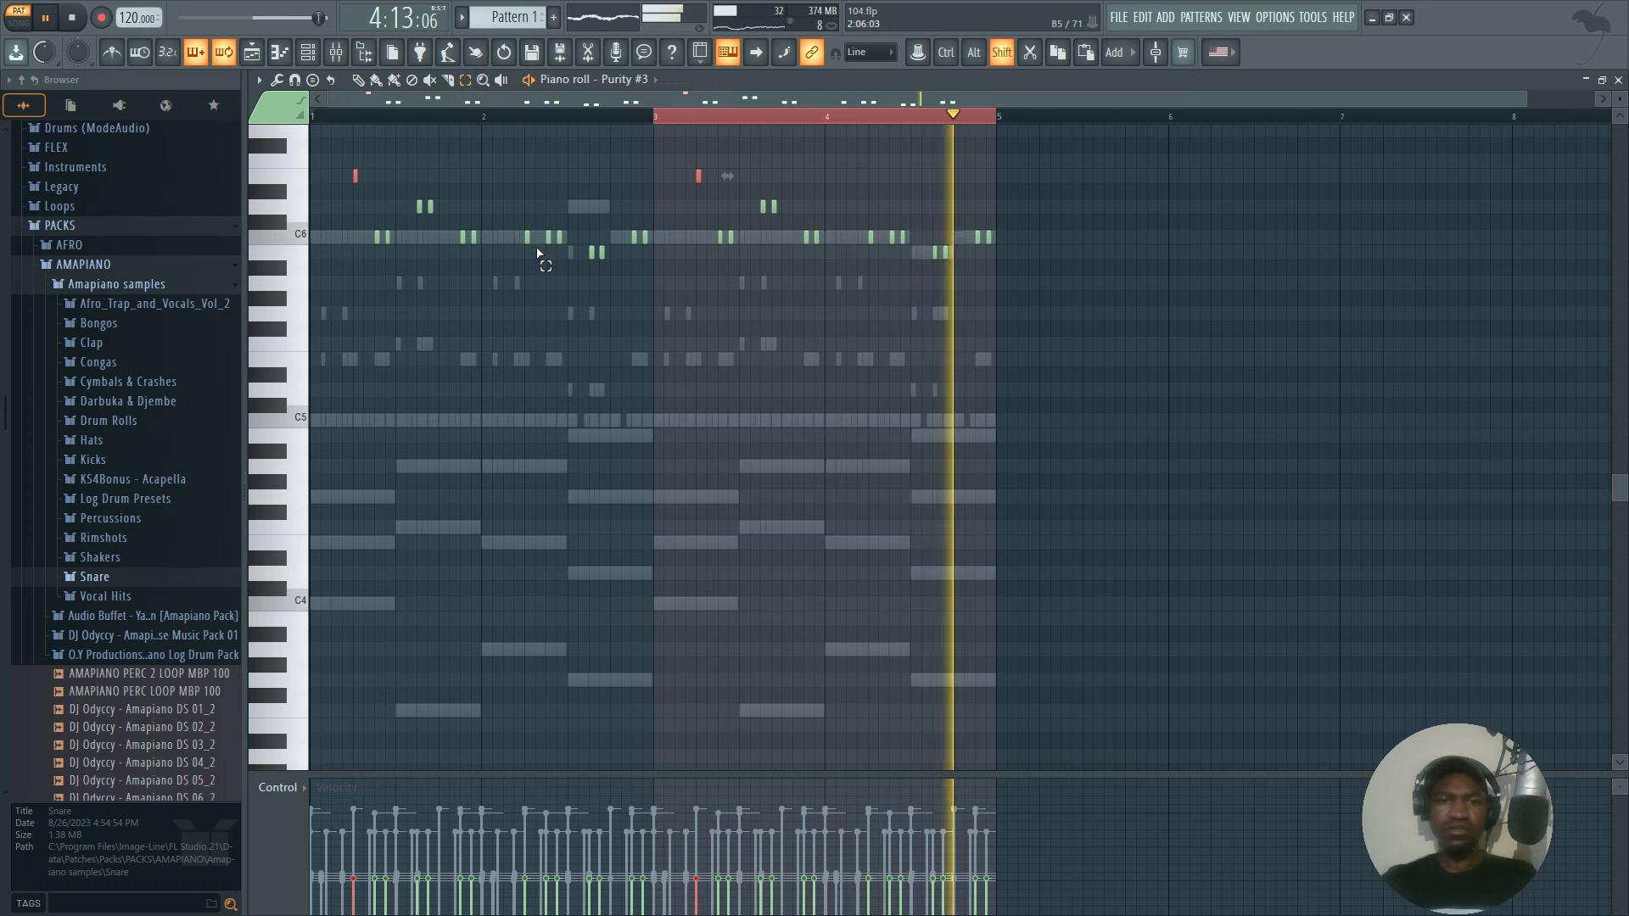
{"action": "left_click_drag", "start_coordinate": [525, 221], "coordinate": [522, 247]}
{"action": "left_click_drag", "start_coordinate": [872, 228], "coordinate": [869, 255]}
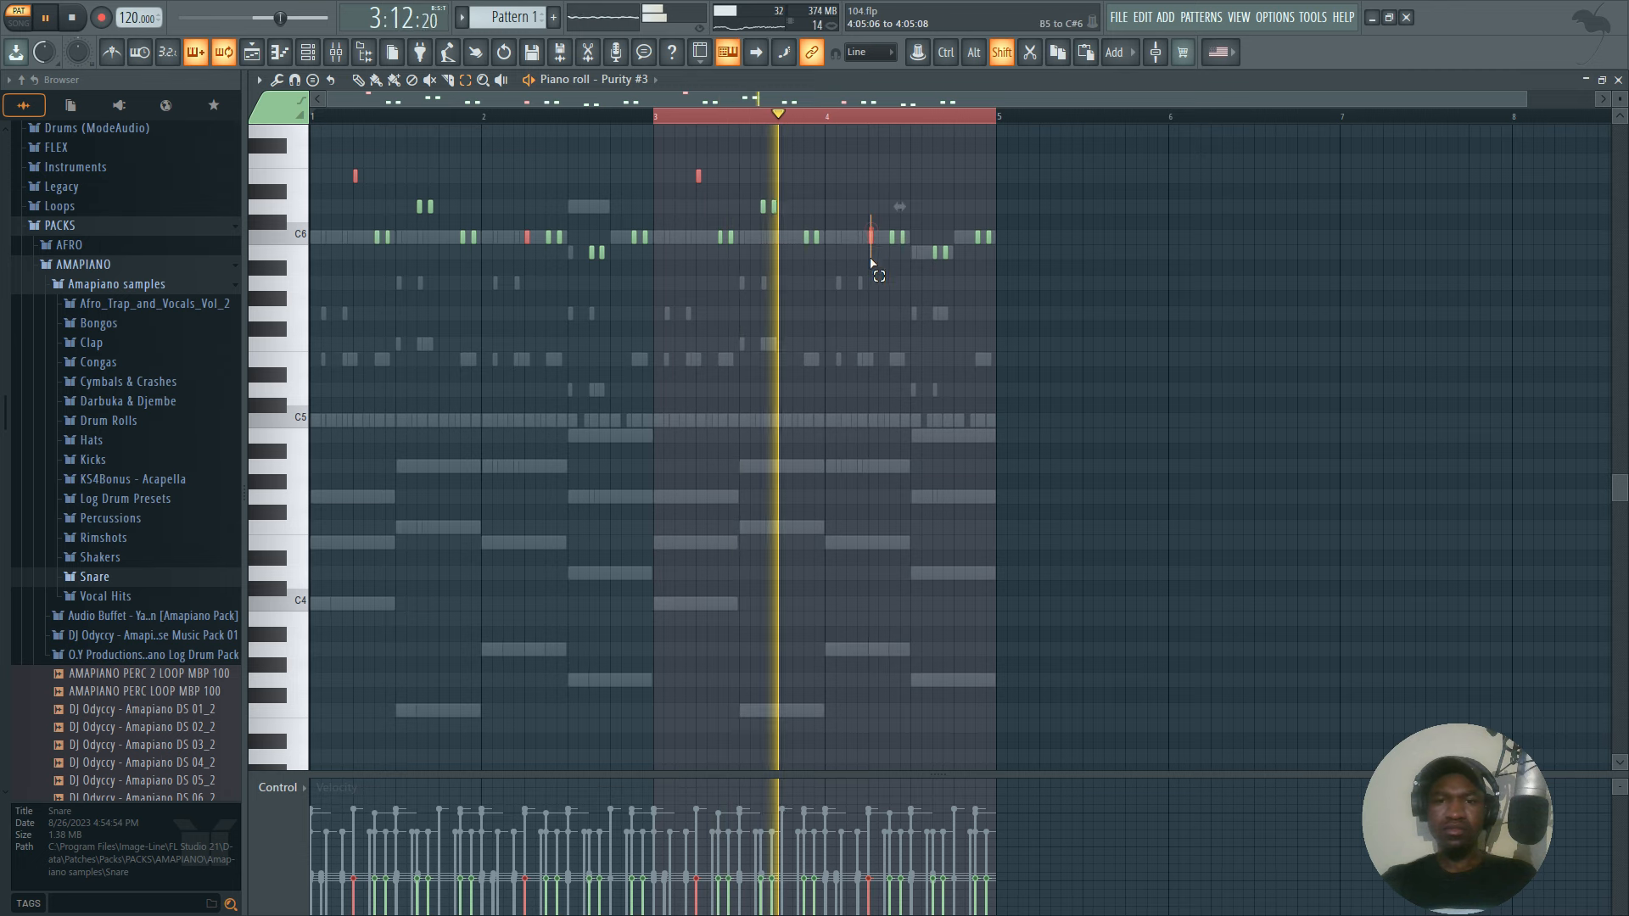
{"action": "left_click", "coordinate": [277, 79]}
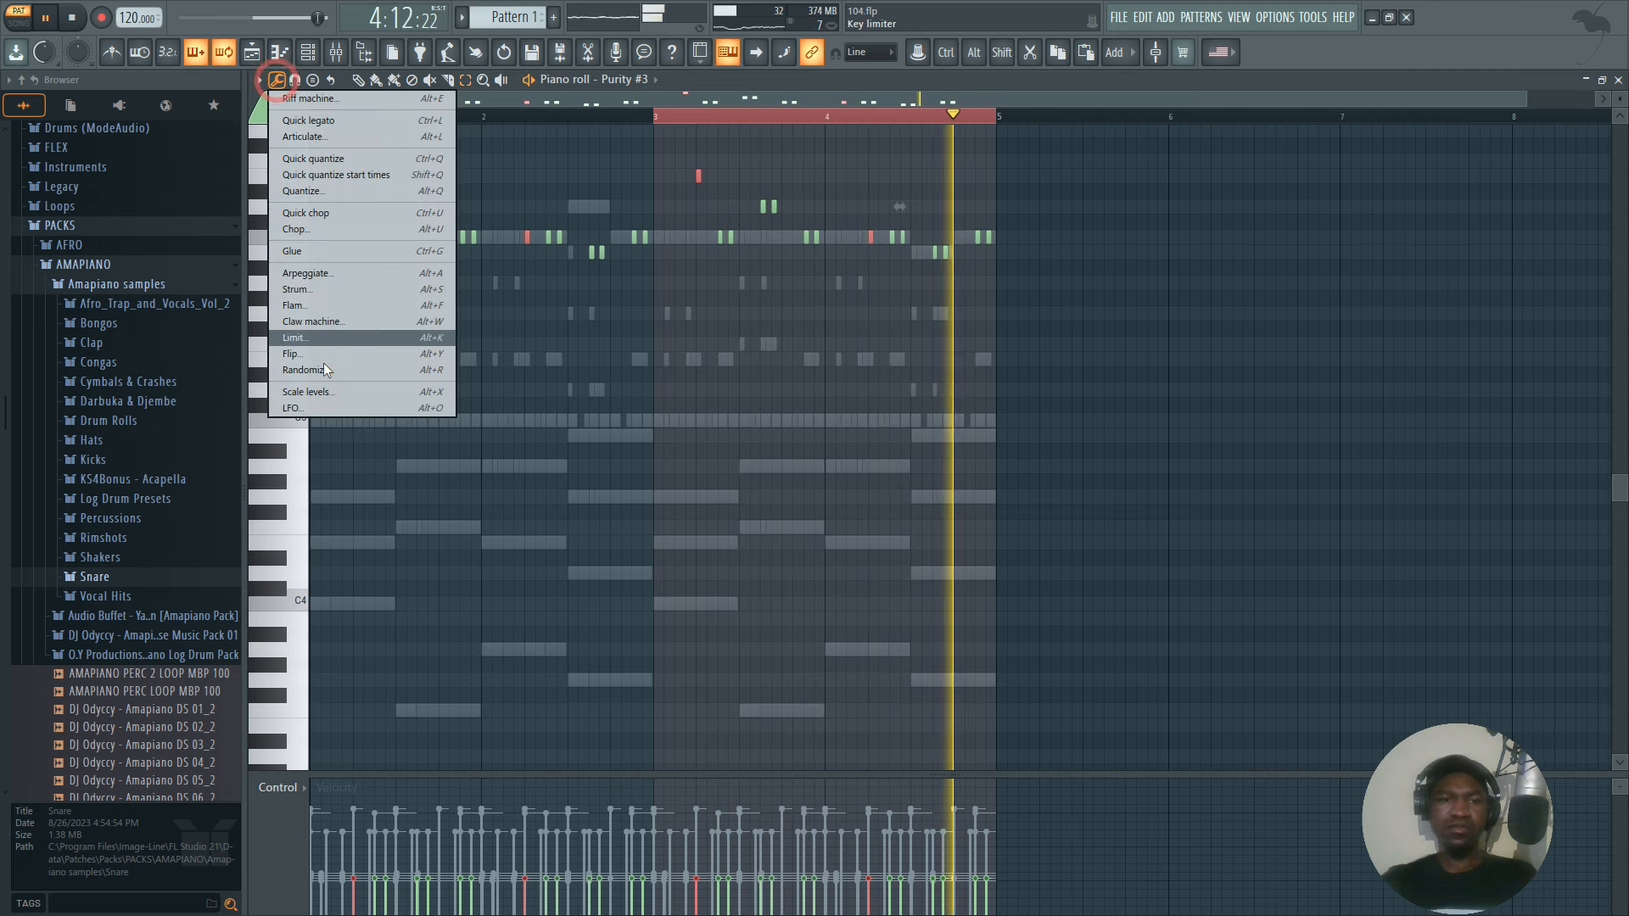
{"action": "left_click", "coordinate": [307, 392]}
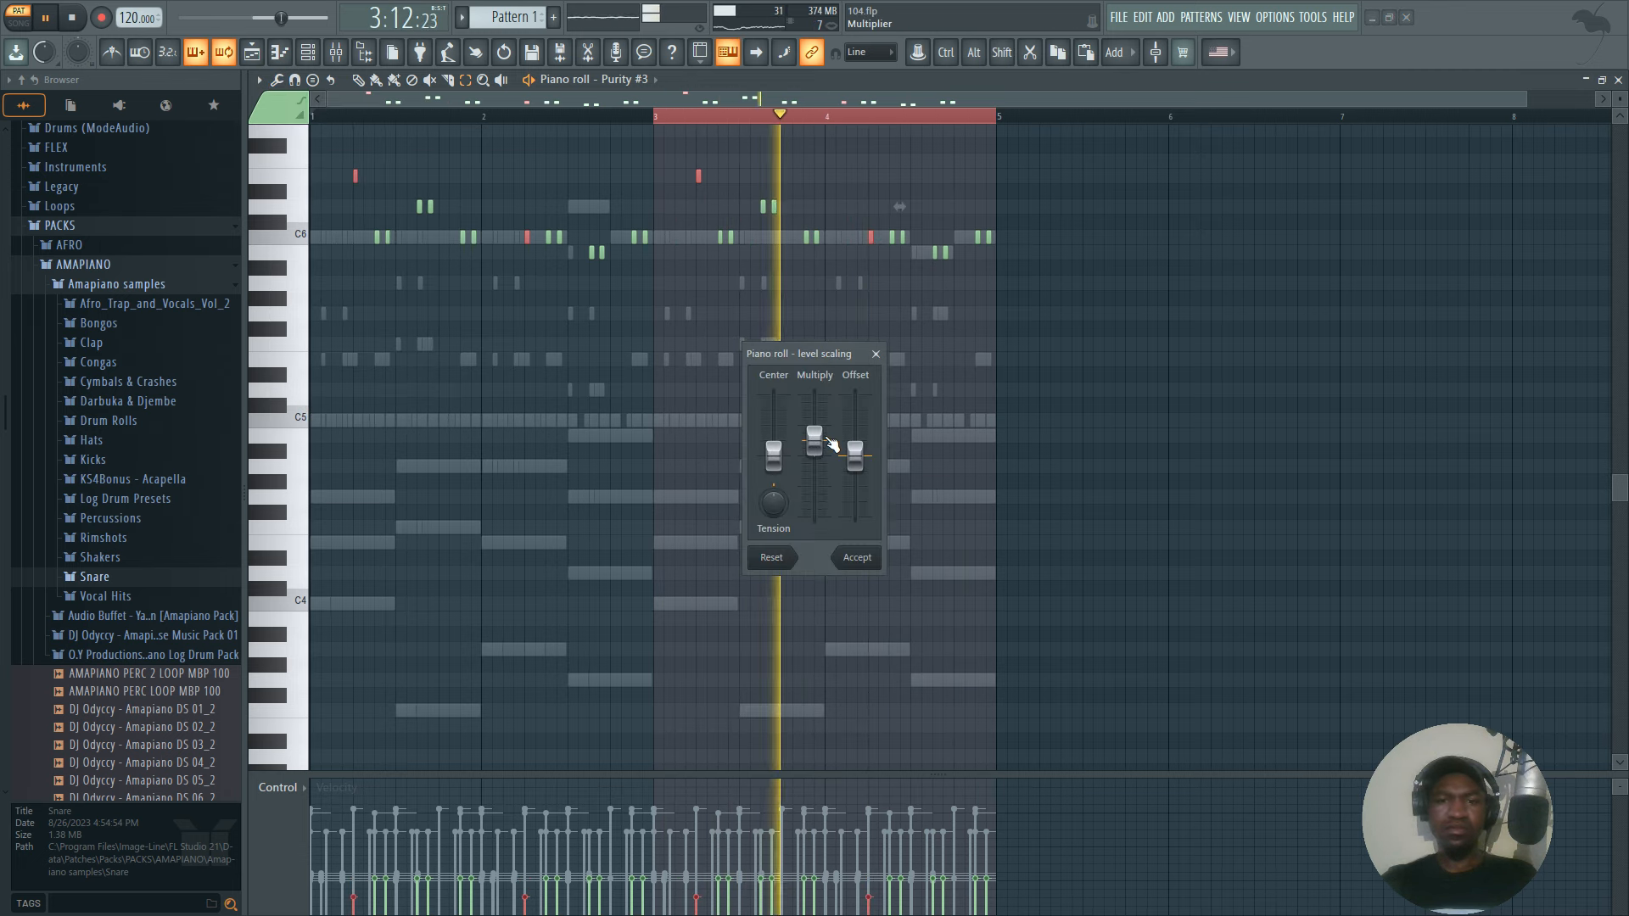
{"action": "left_click_drag", "start_coordinate": [815, 445], "coordinate": [814, 456]}
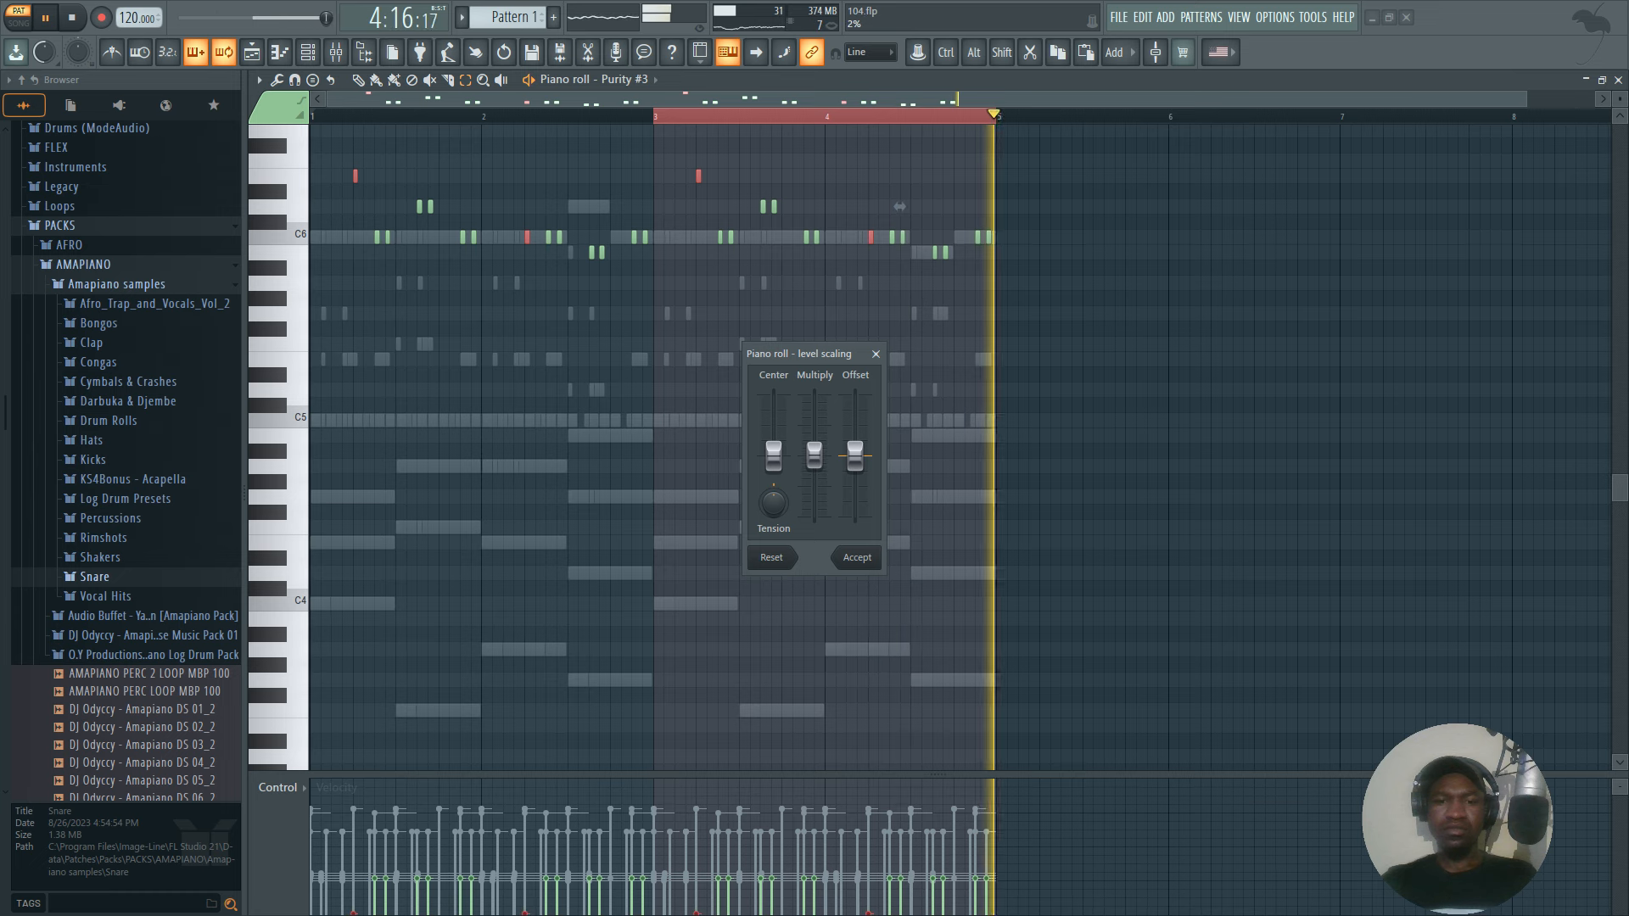
{"action": "left_click", "coordinate": [859, 560]}
Solo the Purity #3 channel in the channel rack and play it alone.
{"action": "key", "text": "space"}
{"action": "key", "text": "F6"}
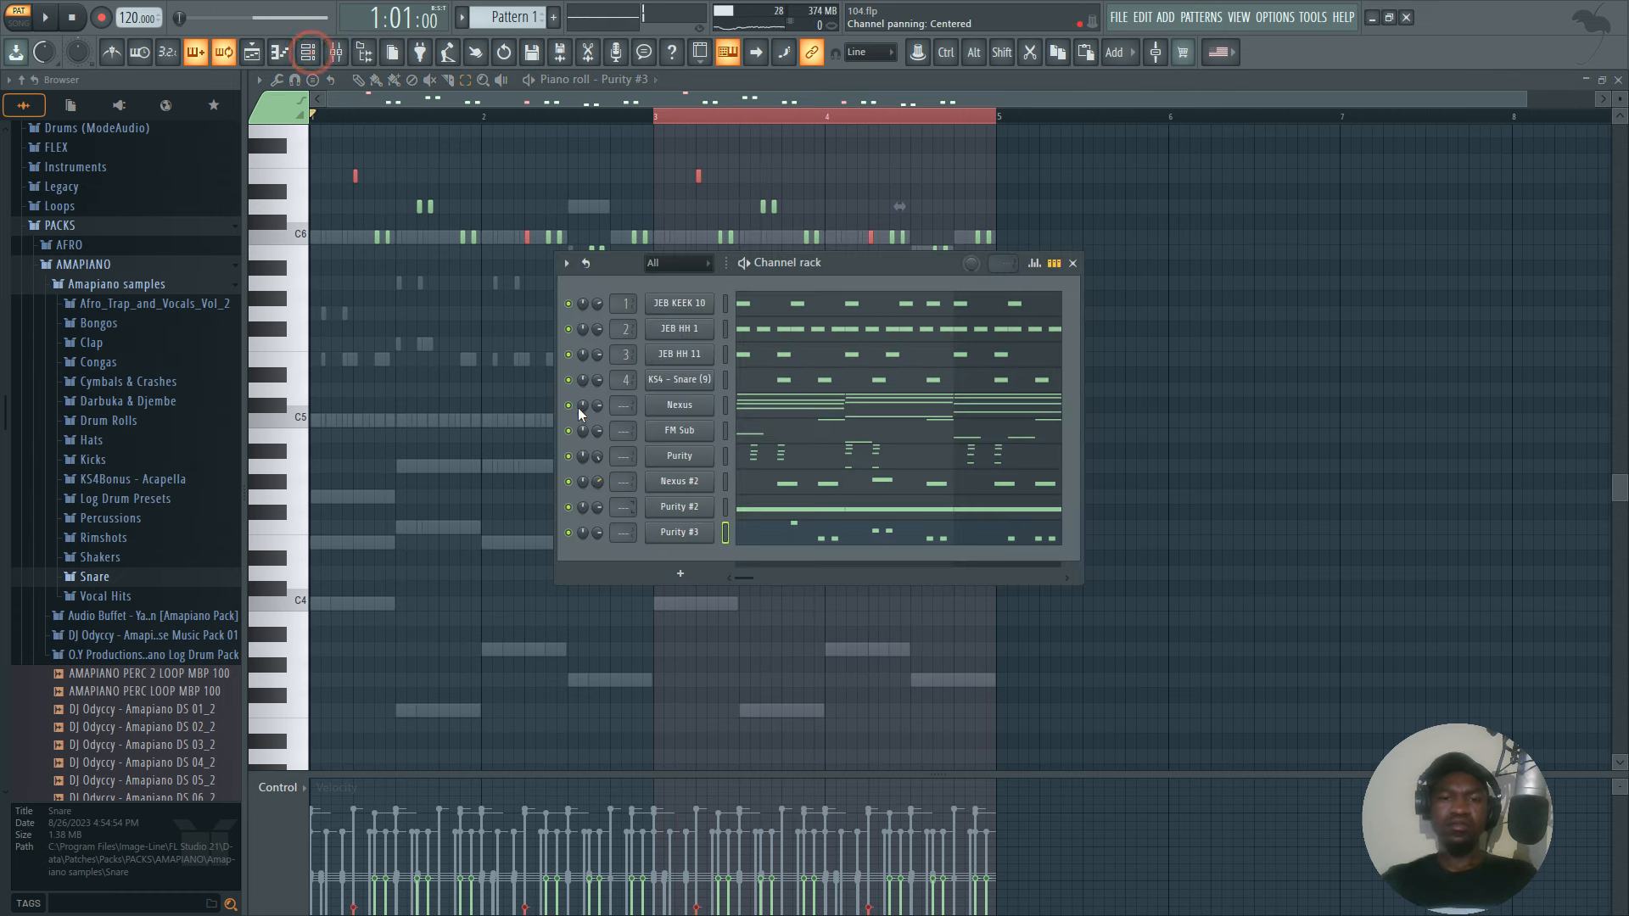
{"action": "right_click", "coordinate": [569, 533]}
{"action": "left_click", "coordinate": [576, 542]}
{"action": "key", "text": "space"}
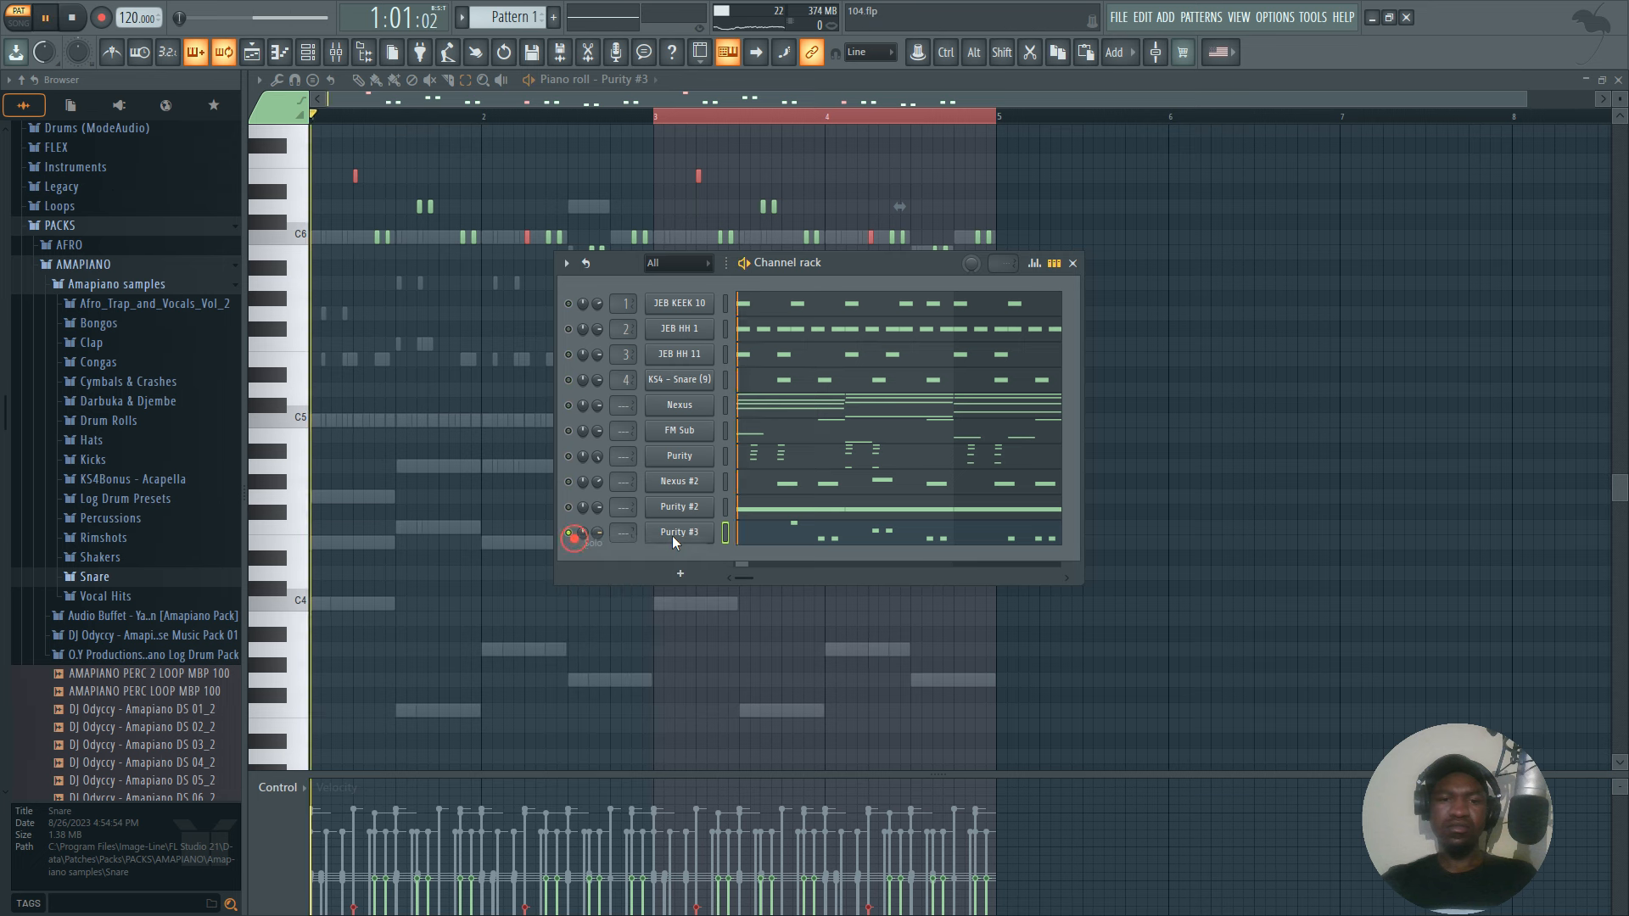
Try the Panflute preset on Purity #3, and load Air in Dimension from the Lead Synth category instead.
{"action": "left_click", "coordinate": [679, 532]}
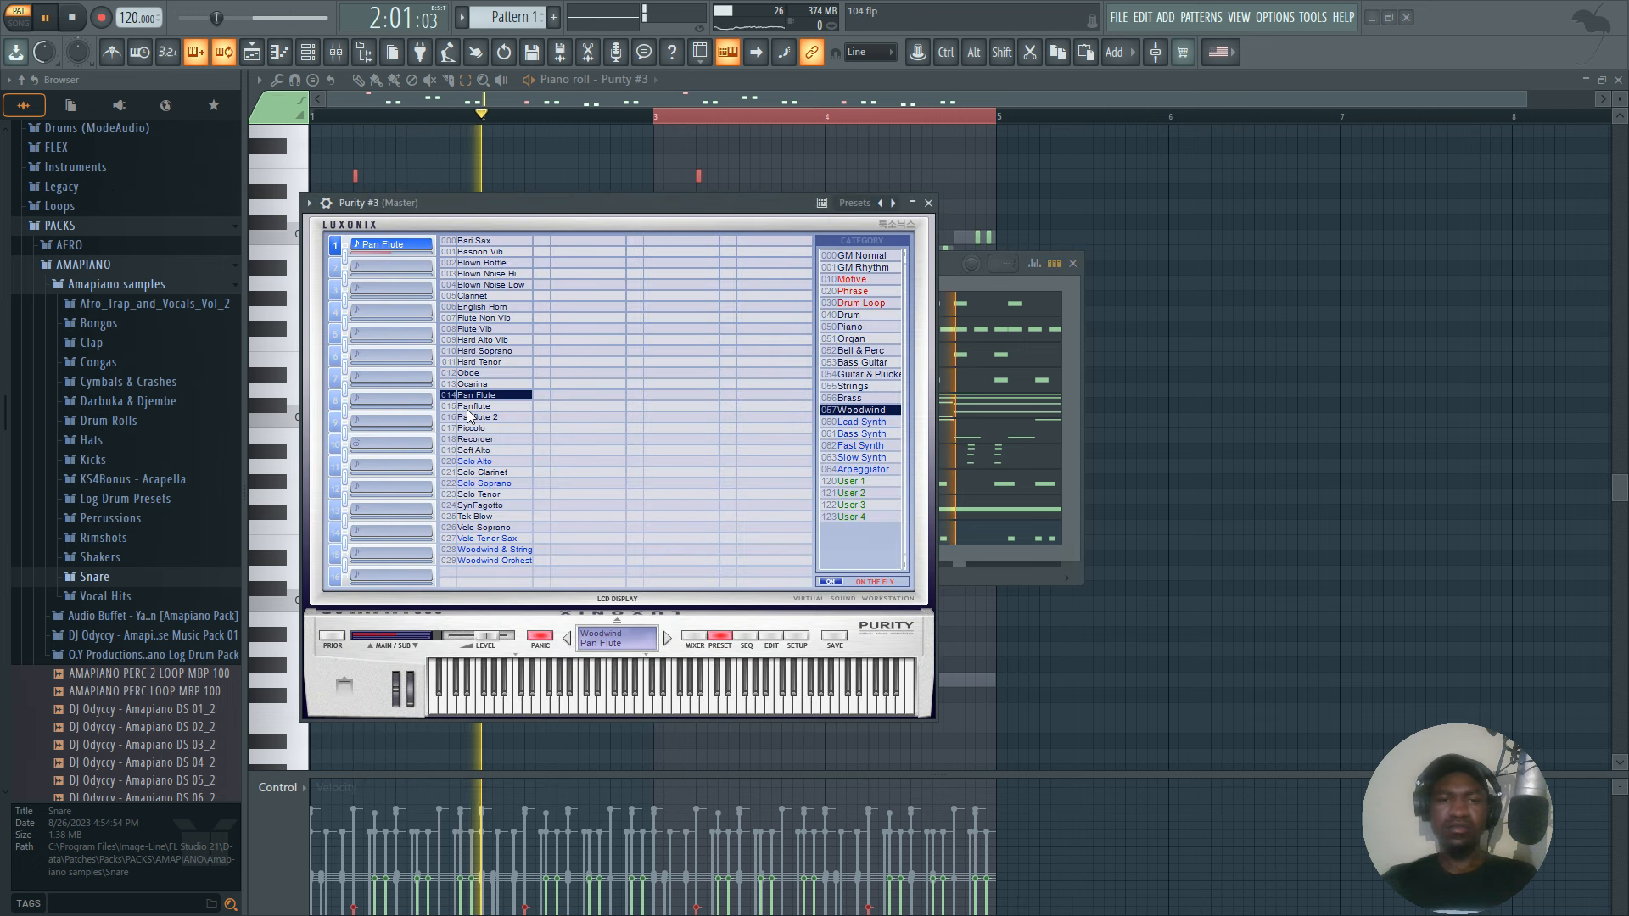
{"action": "left_click", "coordinate": [467, 407]}
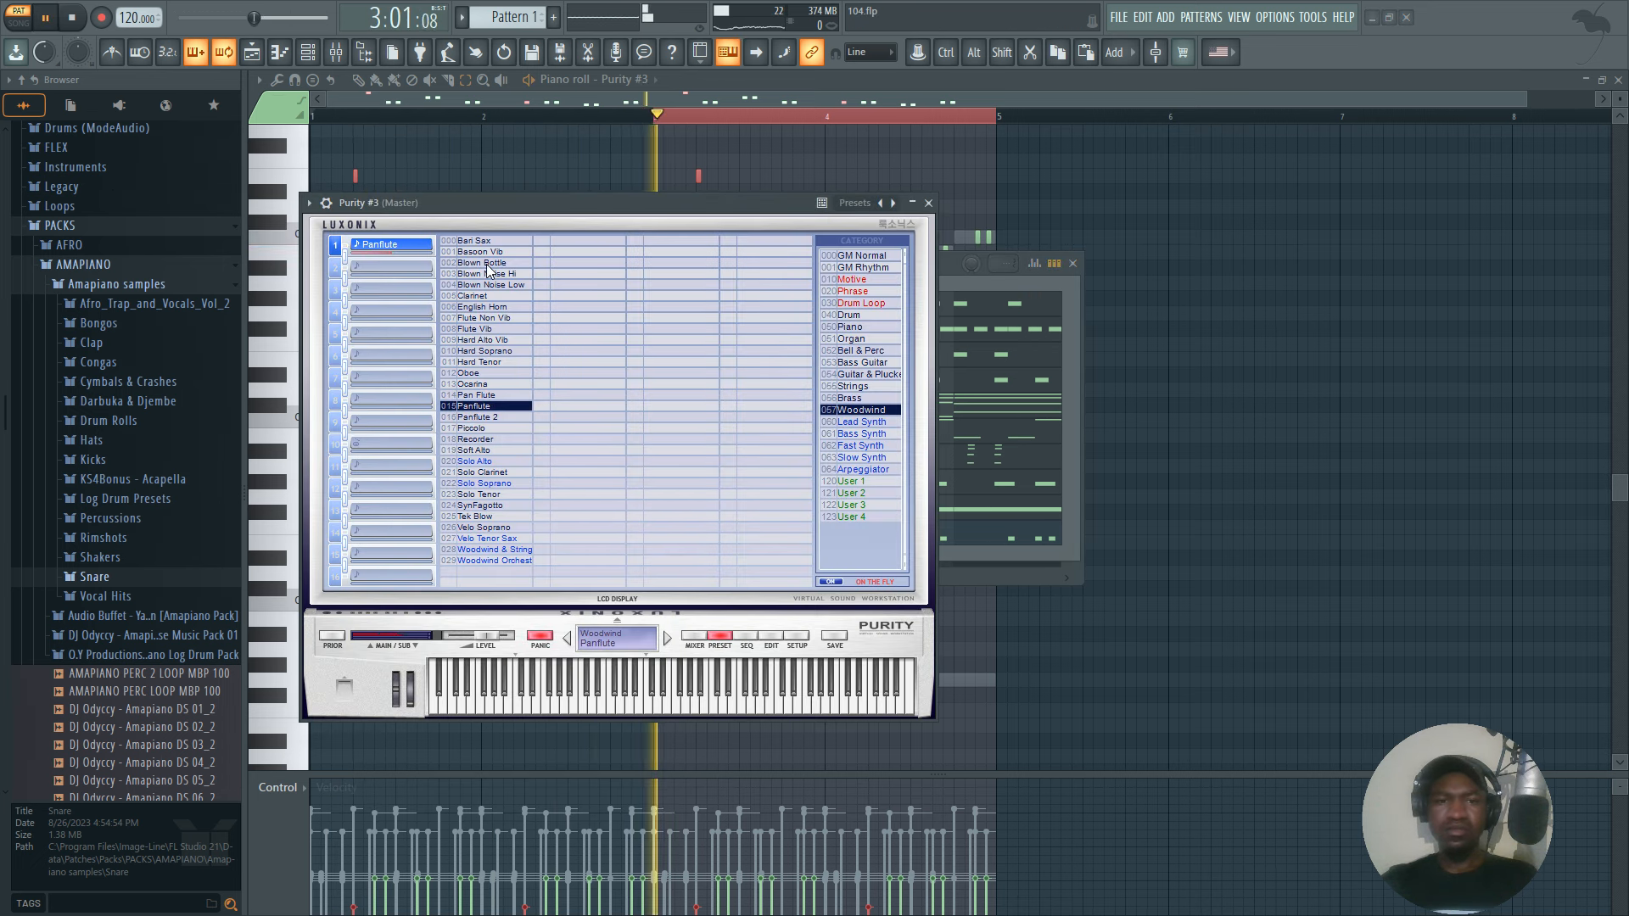
{"action": "left_click", "coordinate": [861, 422]}
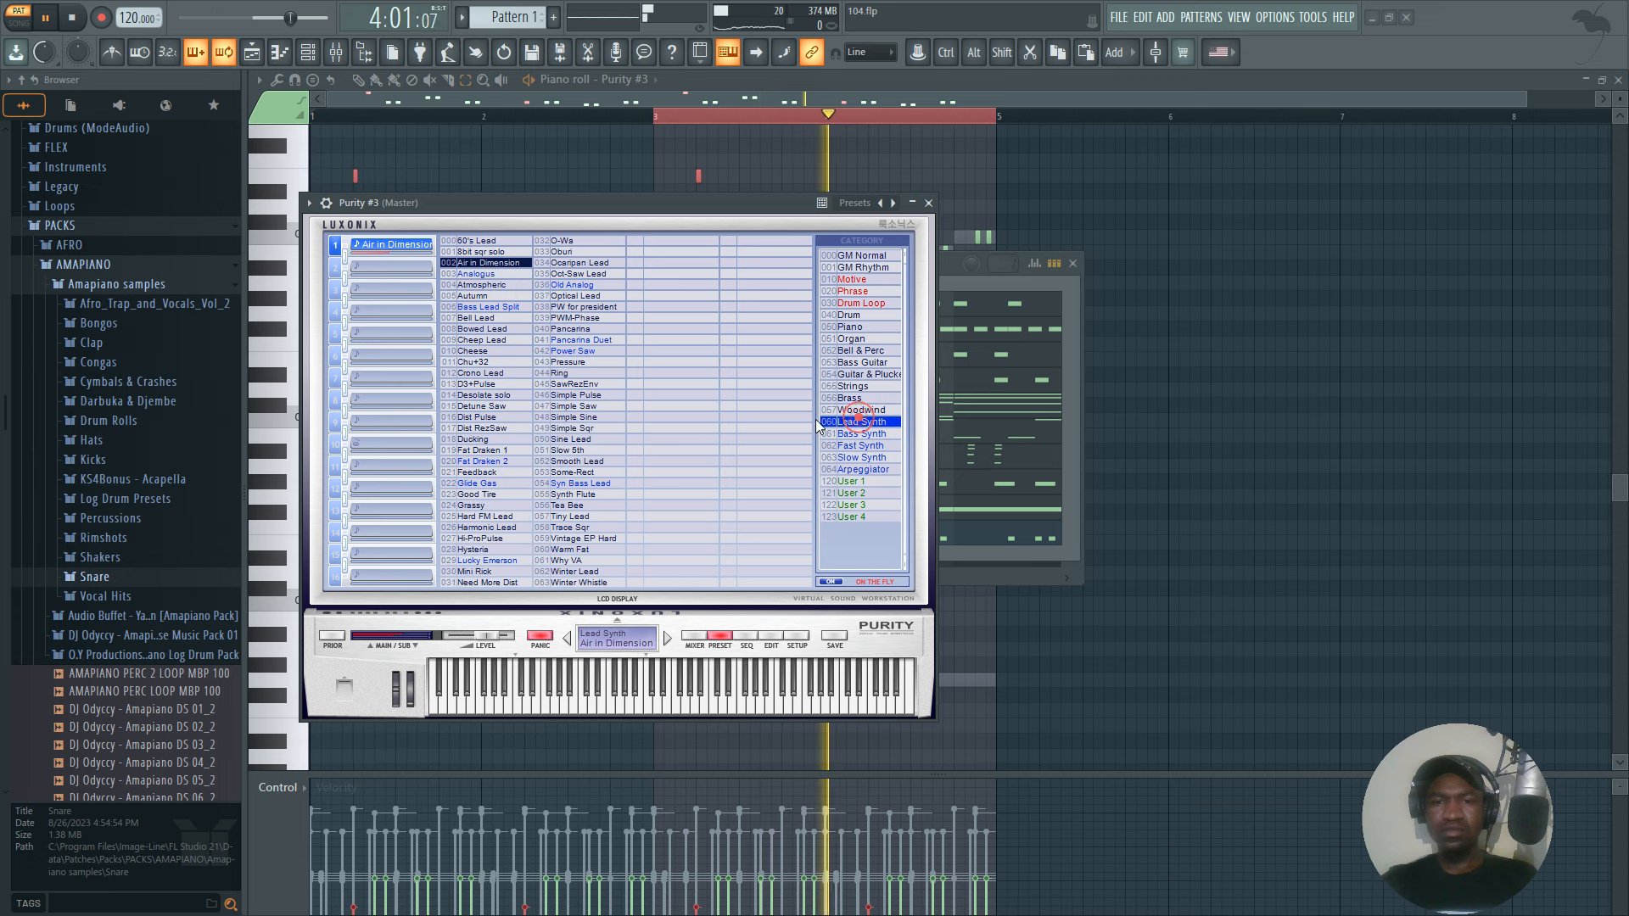
{"action": "left_click", "coordinate": [930, 202]}
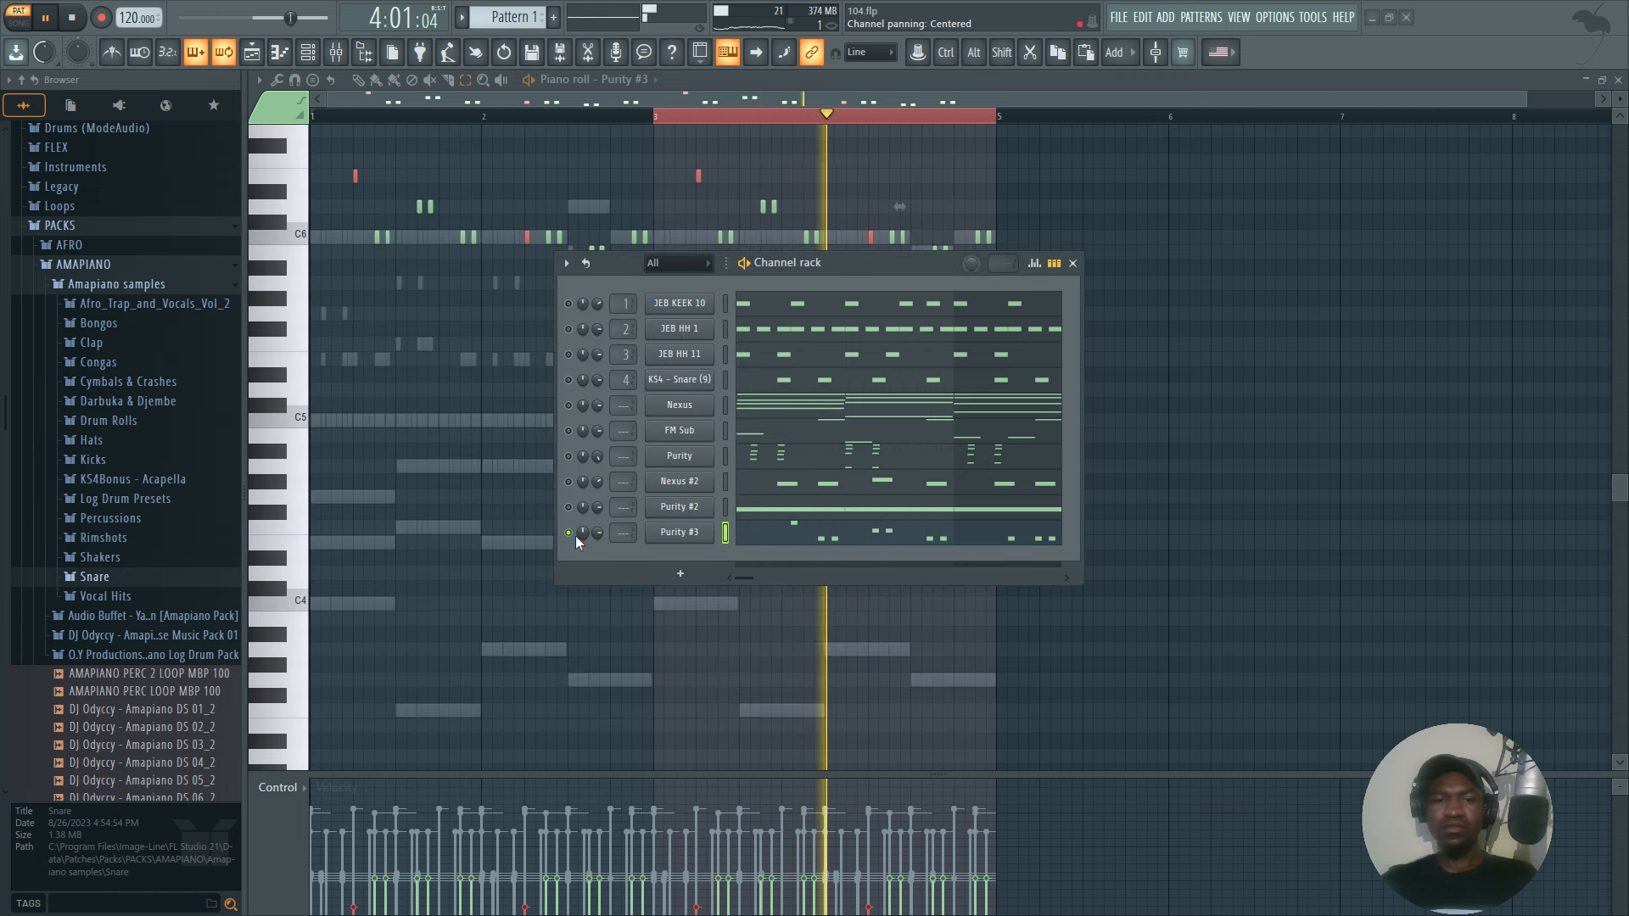
Bring all channels back into playback and set the Purity #3 channel volume to 59%.
{"action": "right_click", "coordinate": [571, 535]}
{"action": "left_click", "coordinate": [582, 539]}
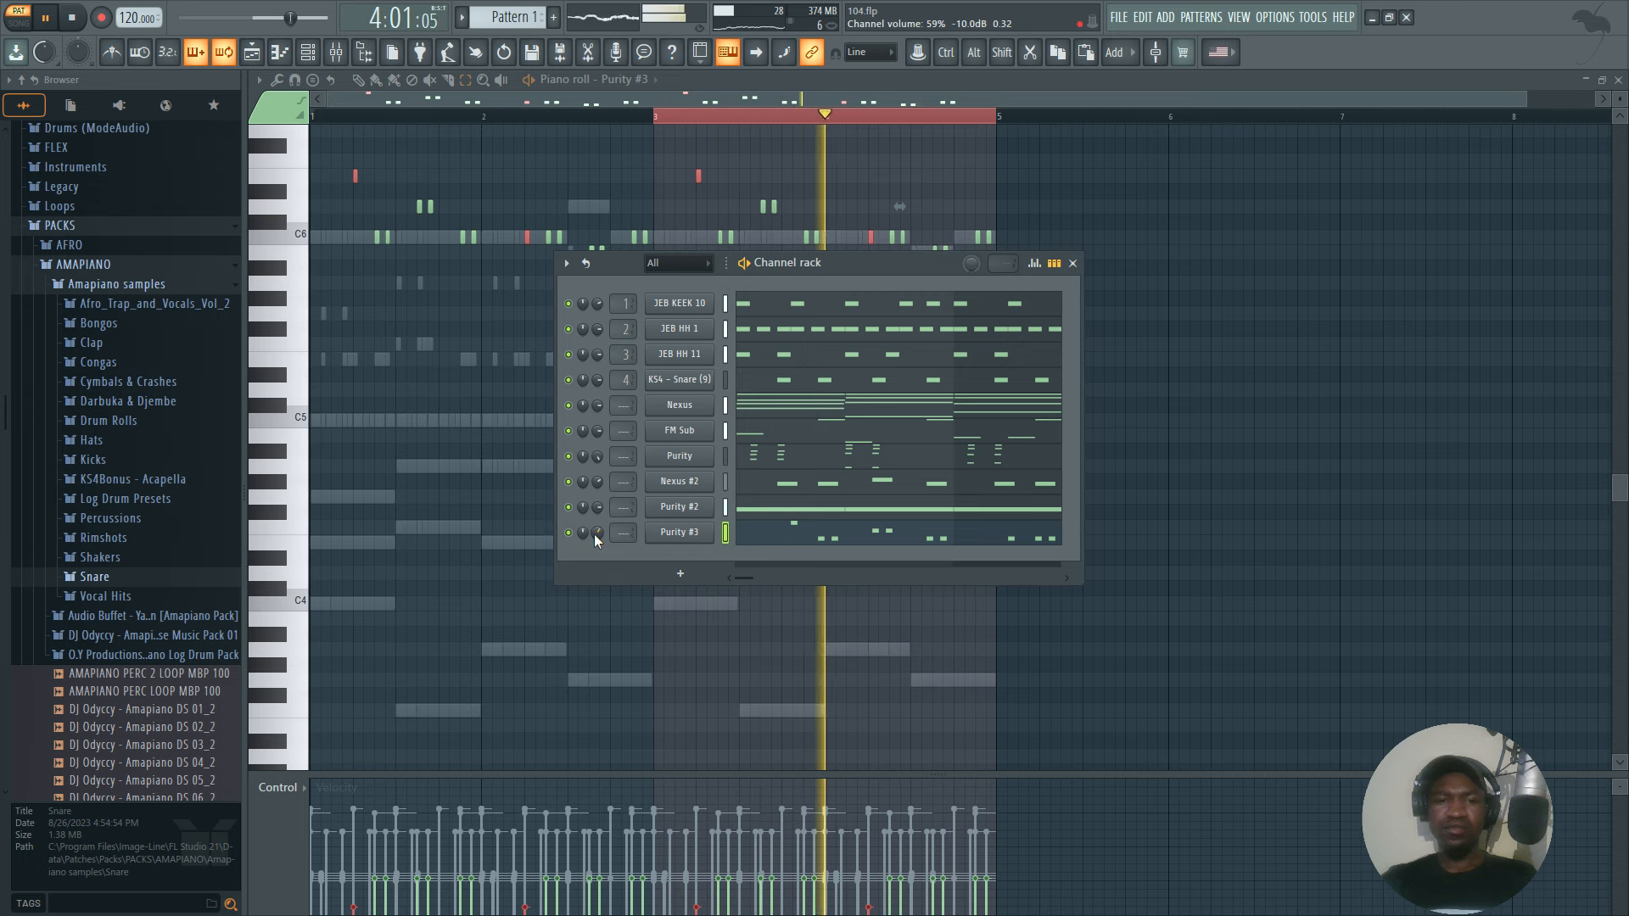
{"action": "left_click", "coordinate": [1073, 263]}
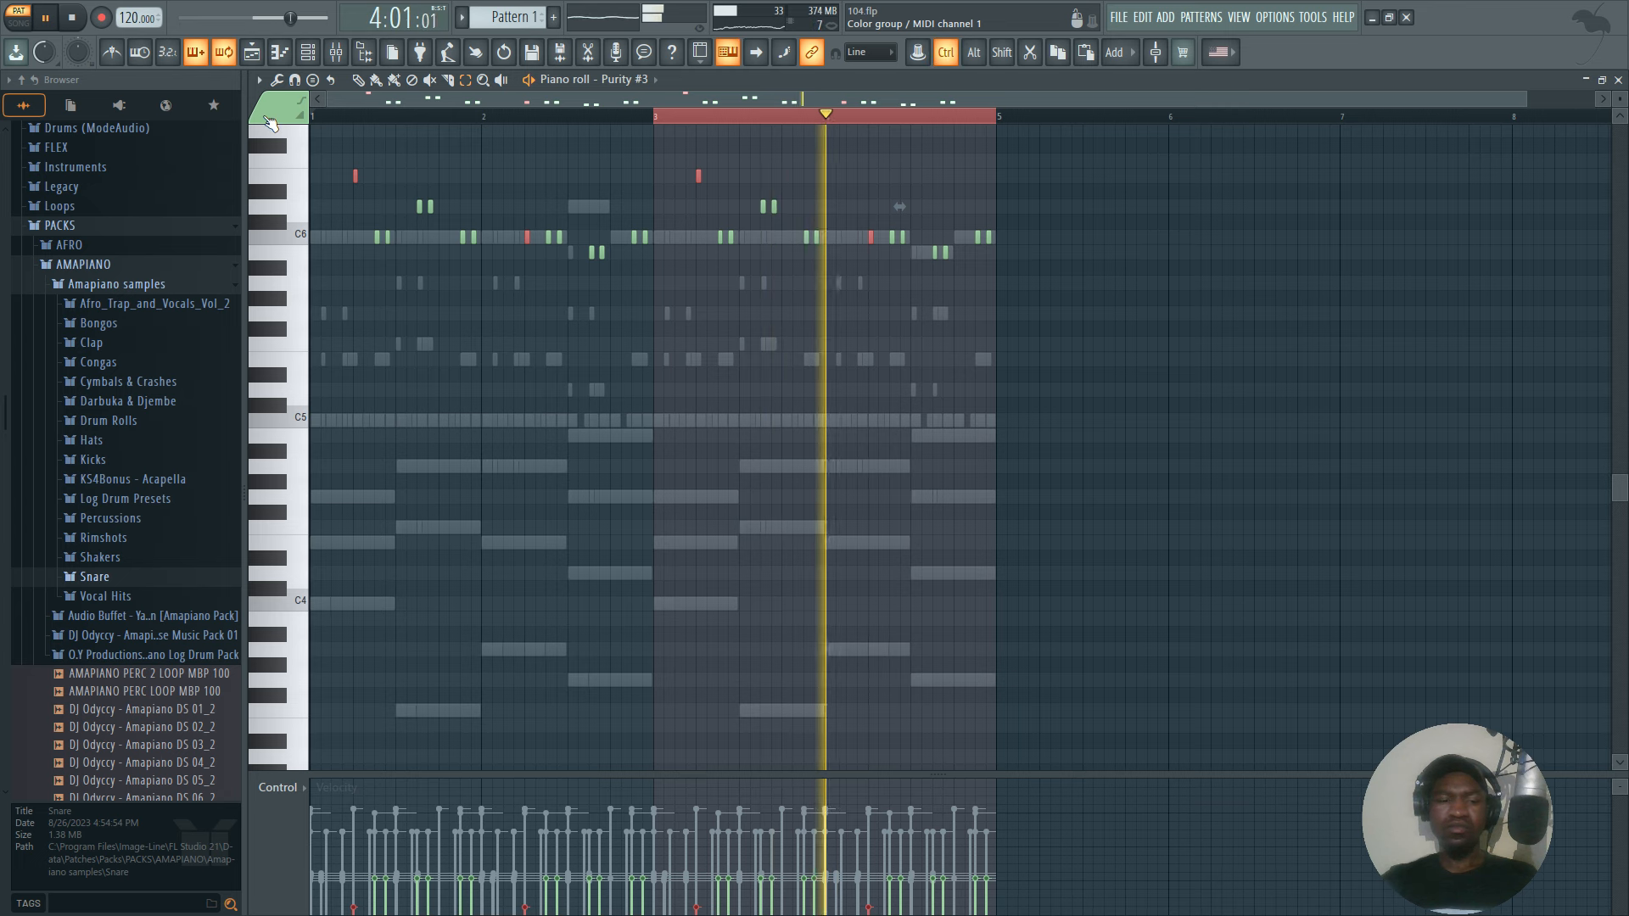
Select all the Purity #3 notes and show the channel rack again.
{"action": "key", "text": "ctrl+a"}
{"action": "key", "text": "F6"}
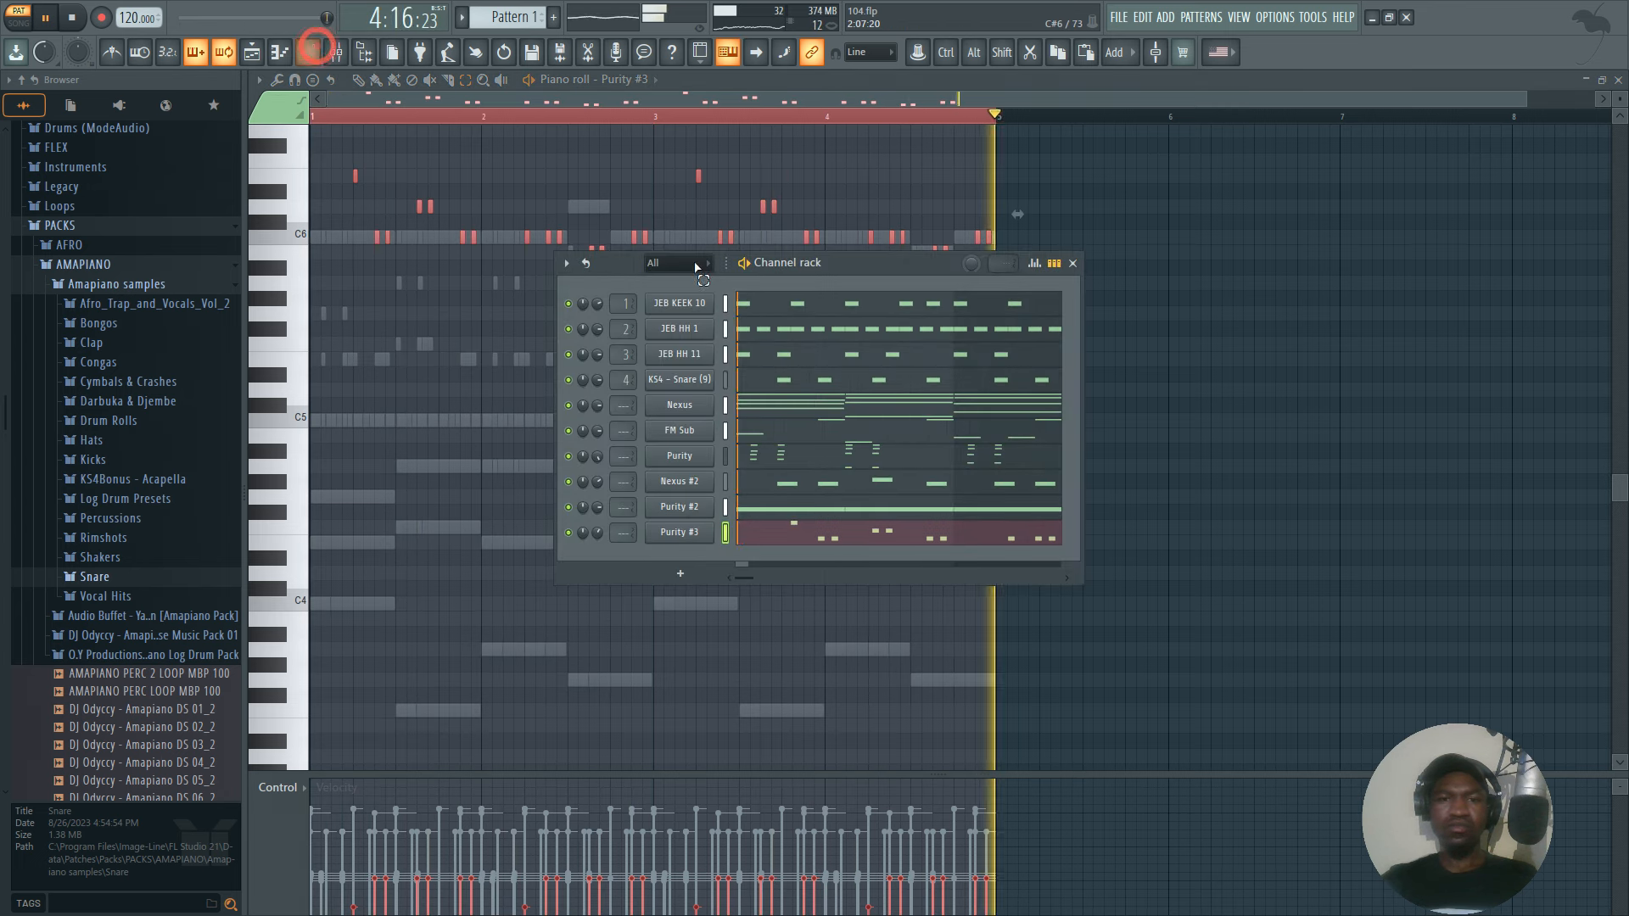
Bring the channel rack back up and select all channels from JEB KEEK 10 through Purity #3.
{"action": "left_click", "coordinate": [1073, 263]}
{"action": "left_click", "coordinate": [311, 52]}
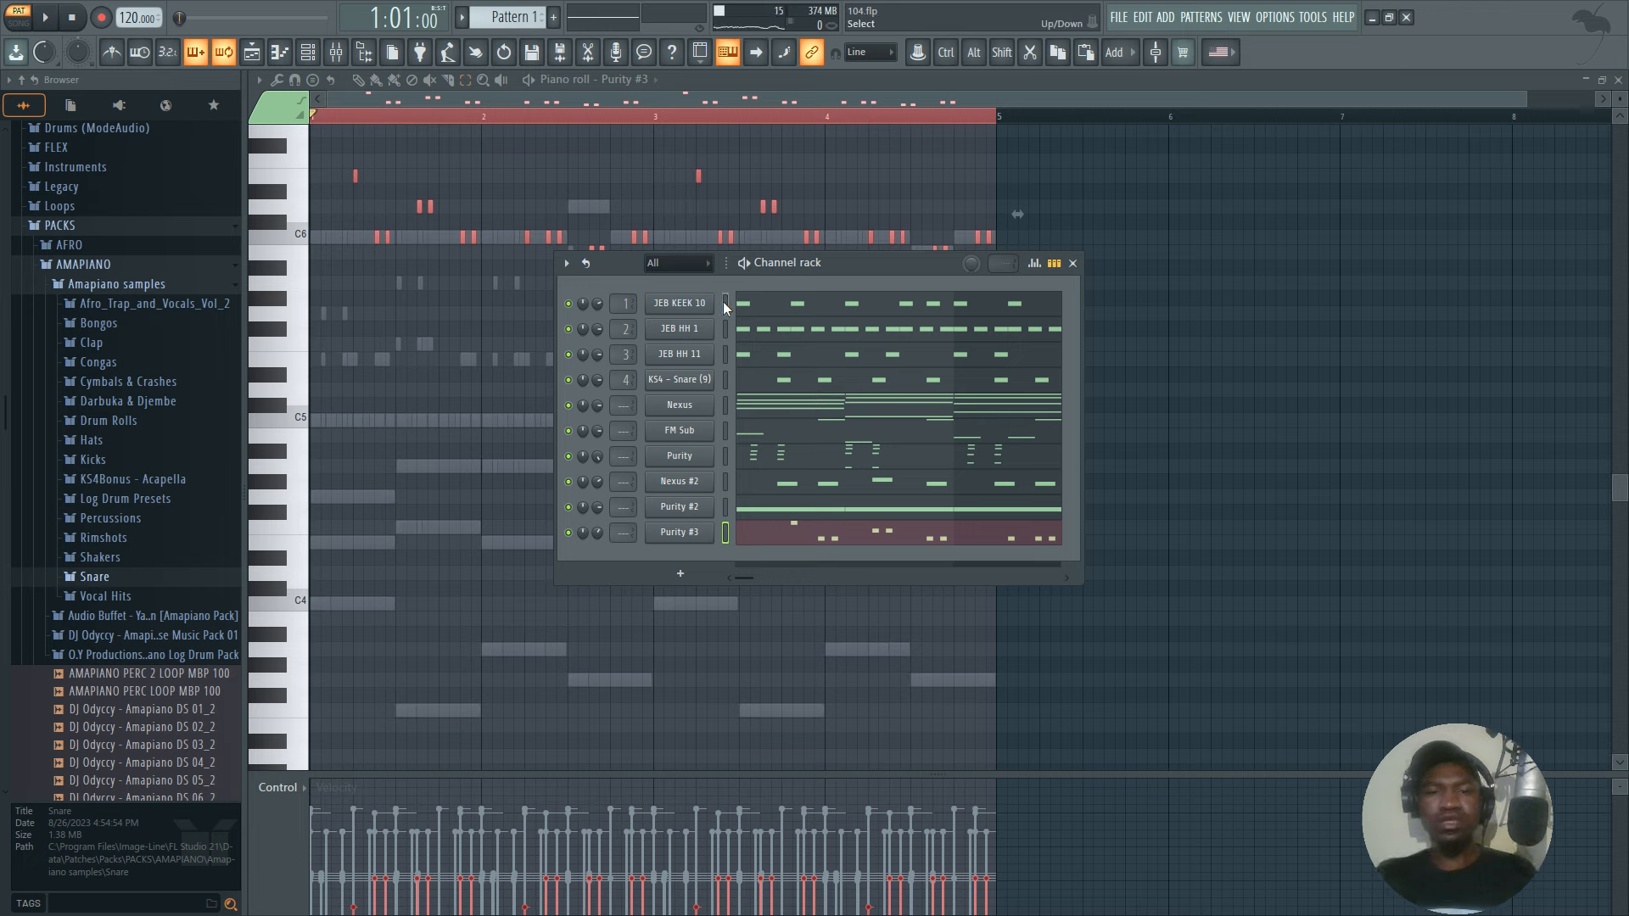
{"action": "left_click_drag", "start_coordinate": [726, 302], "coordinate": [727, 535]}
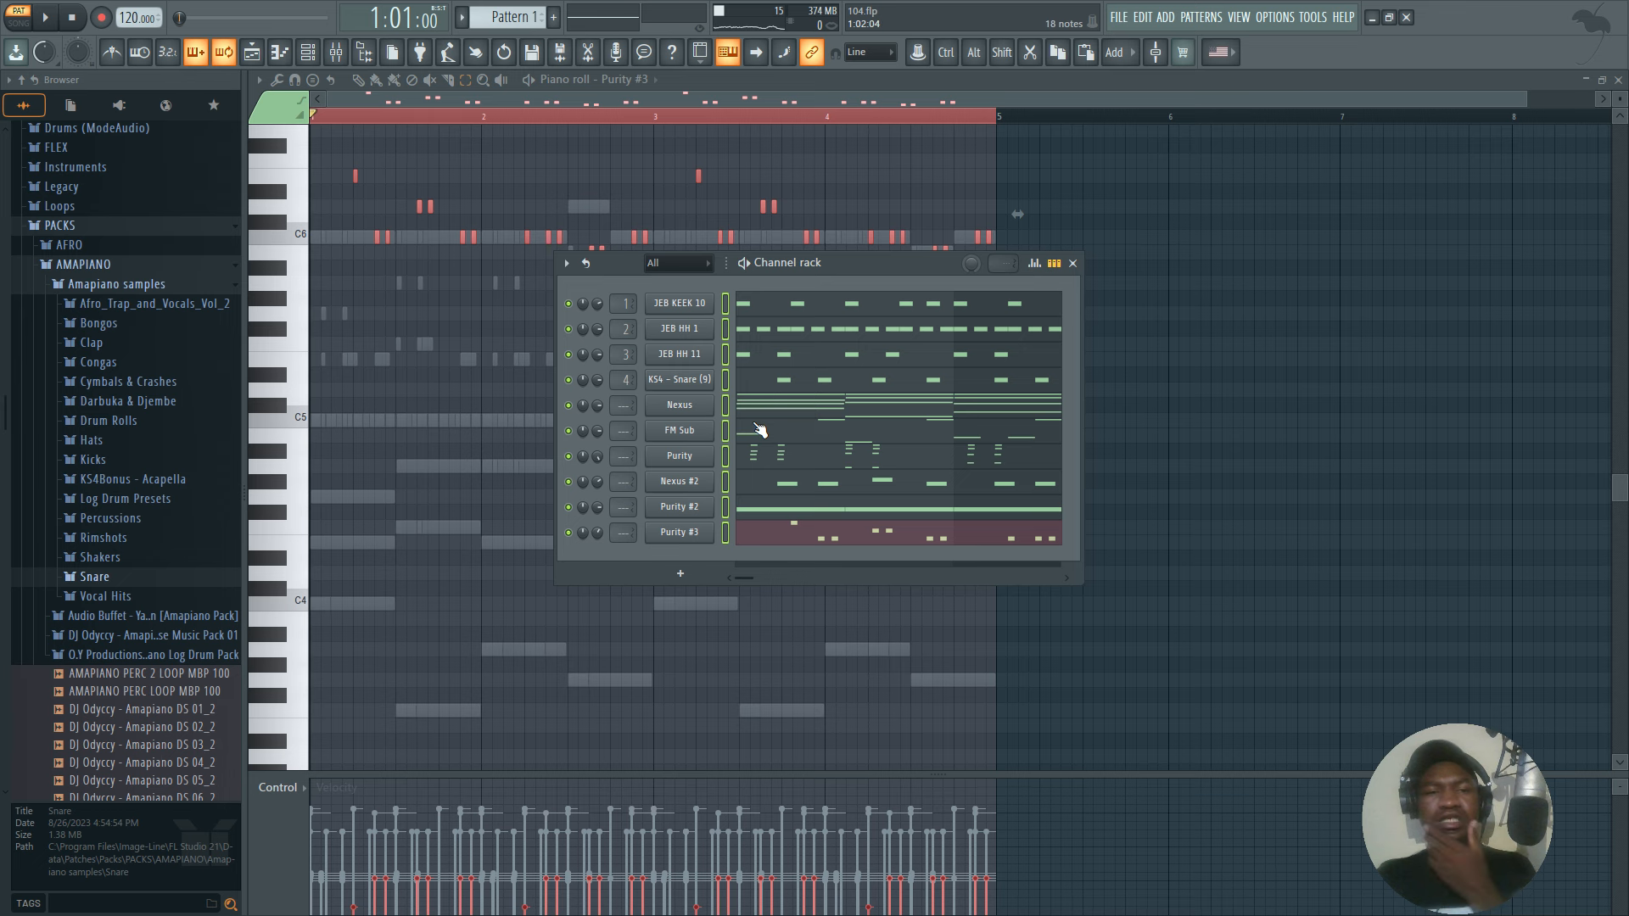
Show the mixer and the options for Insert 1, and select only the Purity #3 channel in the channel rack.
{"action": "left_click", "coordinate": [346, 55]}
{"action": "right_click", "coordinate": [304, 281]}
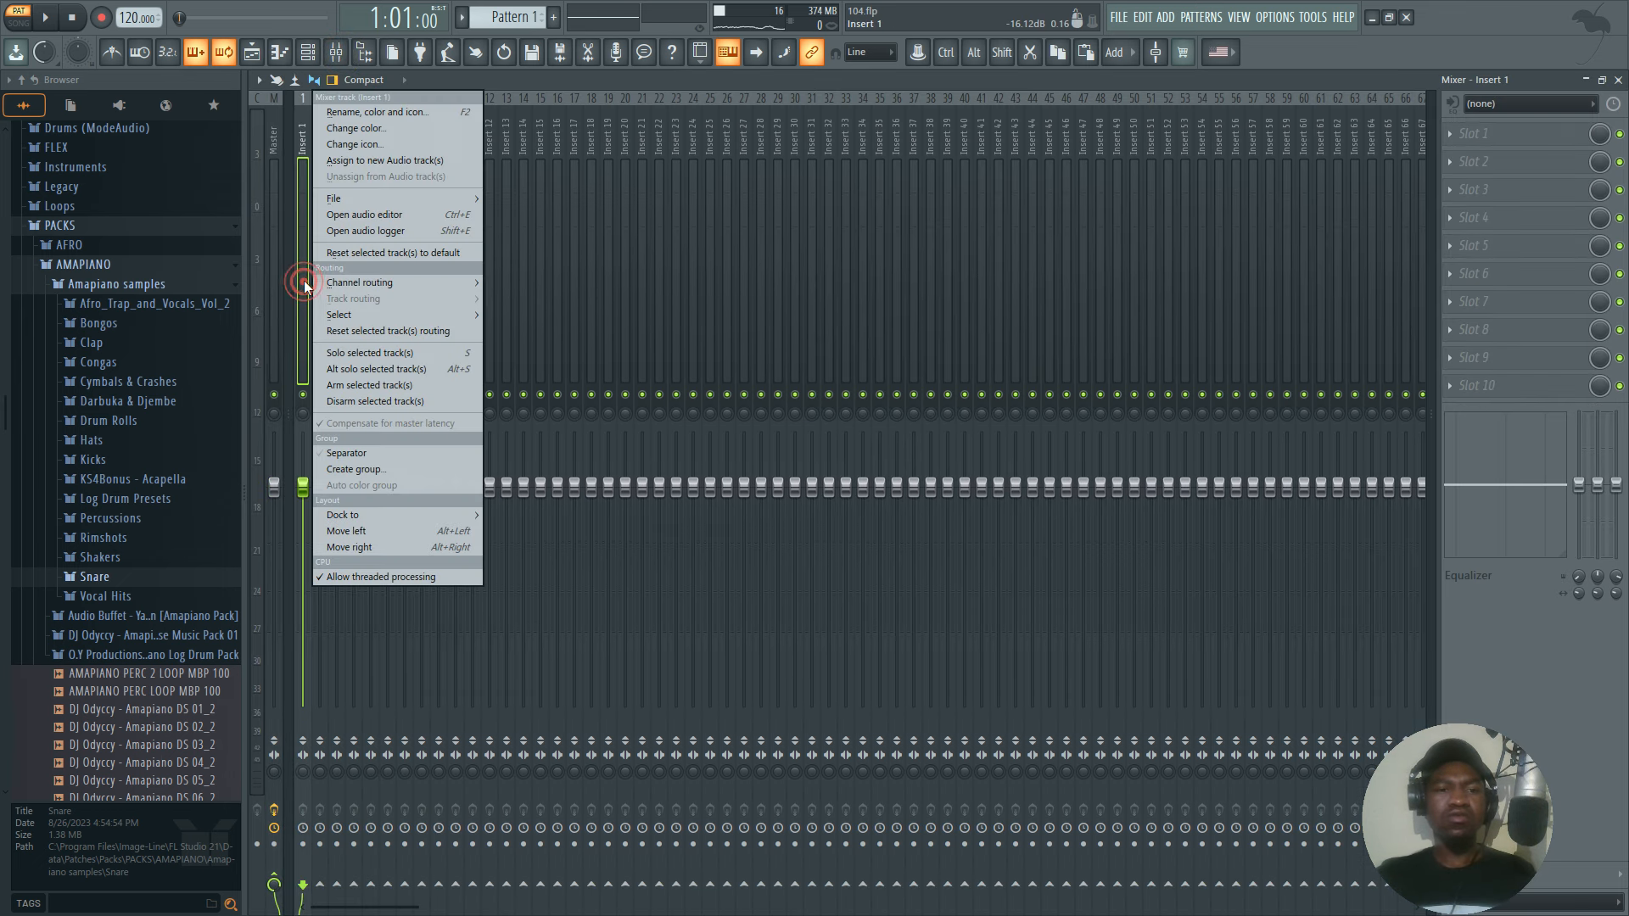
{"action": "mouse_move", "coordinate": [334, 284]}
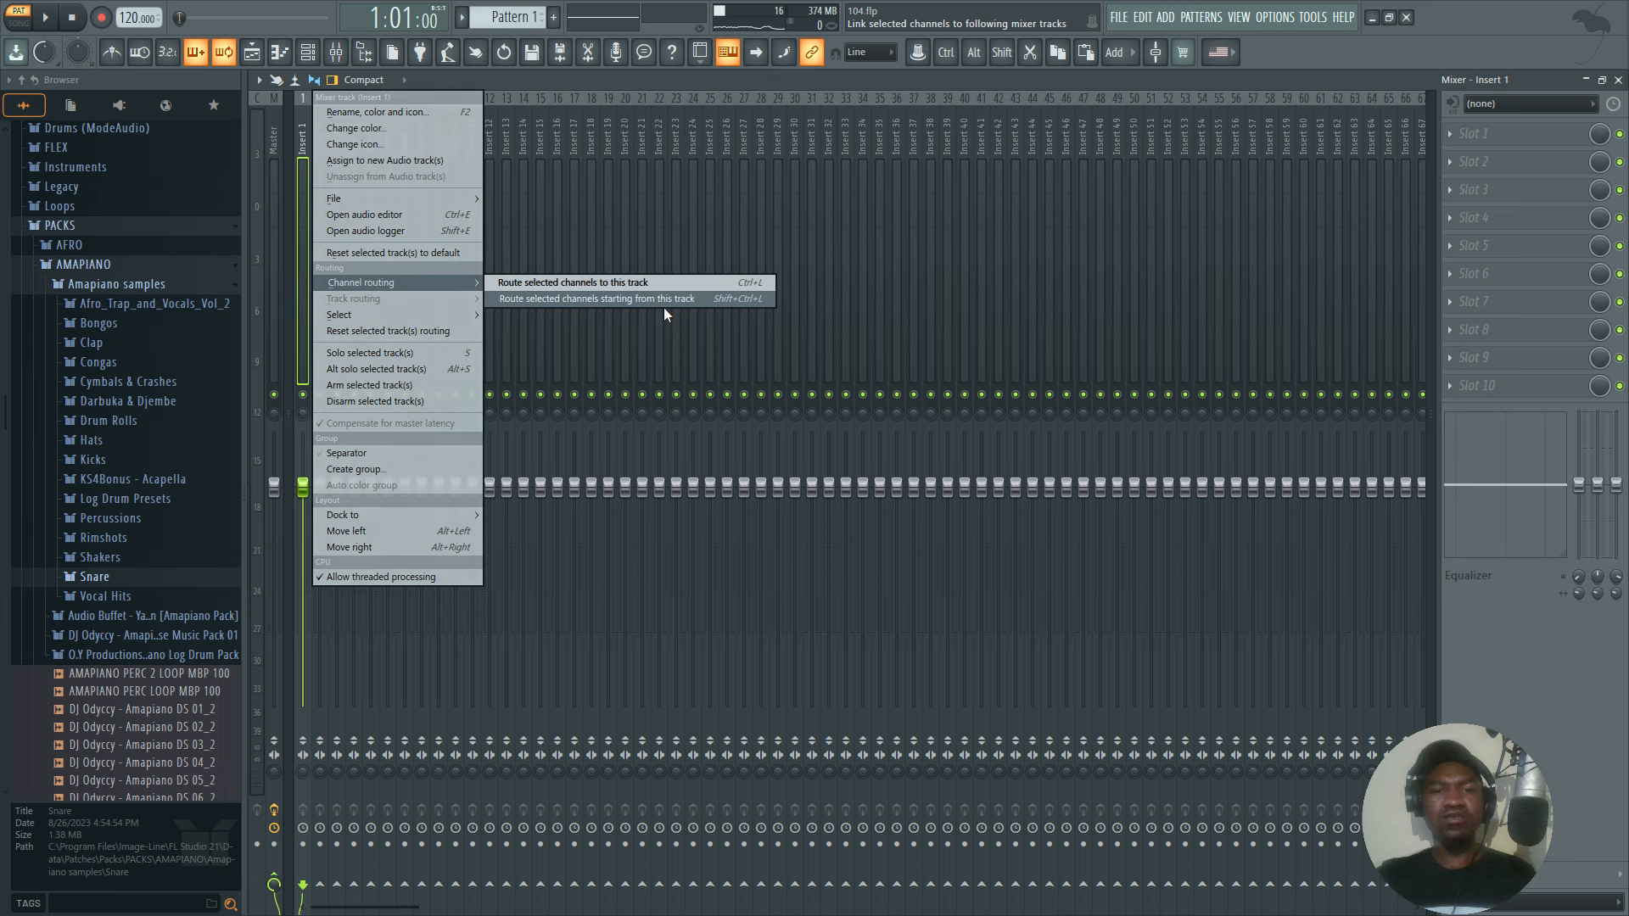
{"action": "left_click", "coordinate": [307, 54]}
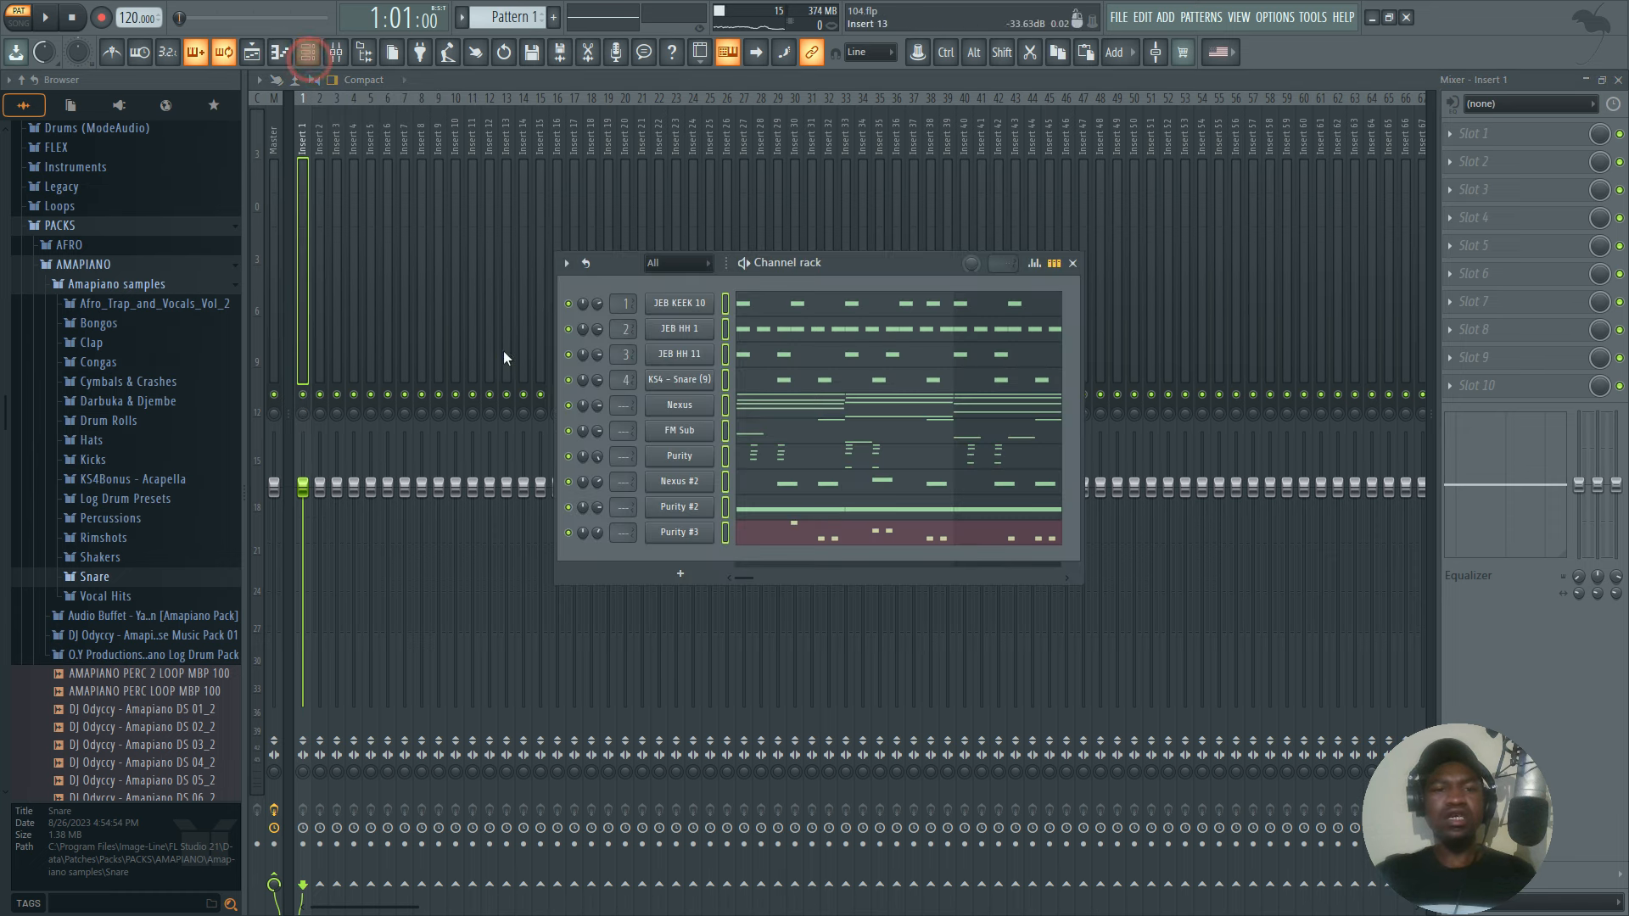
{"action": "left_click", "coordinate": [728, 534]}
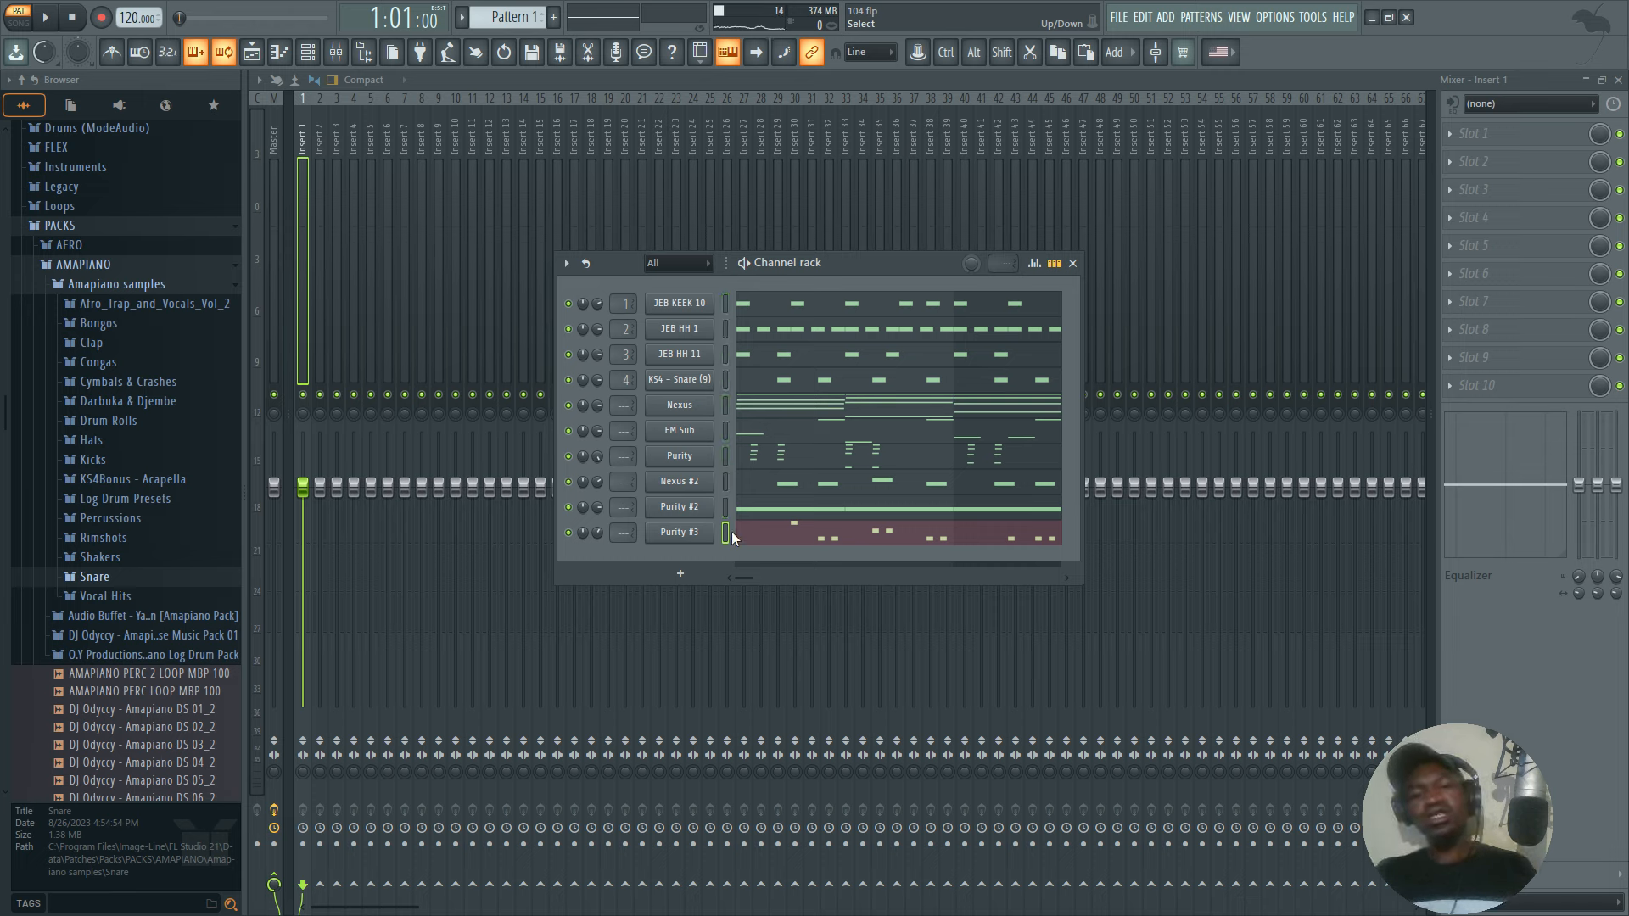
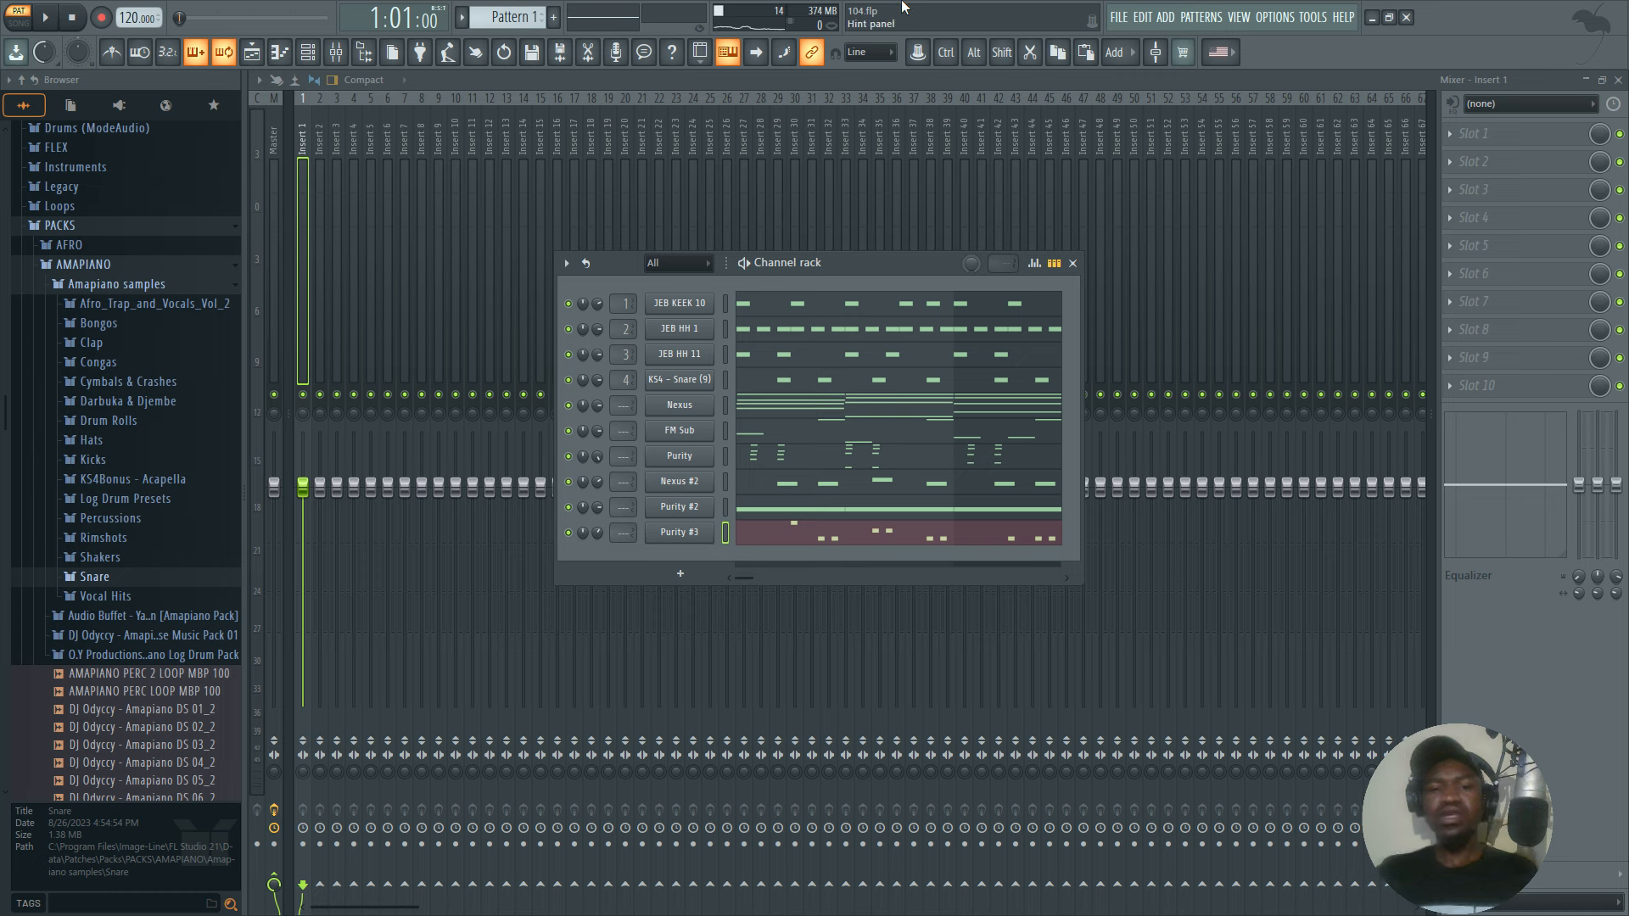
Add another Nexus instrument channel to the rack and solo the original Nexus channel.
{"action": "right_click", "coordinate": [679, 407]}
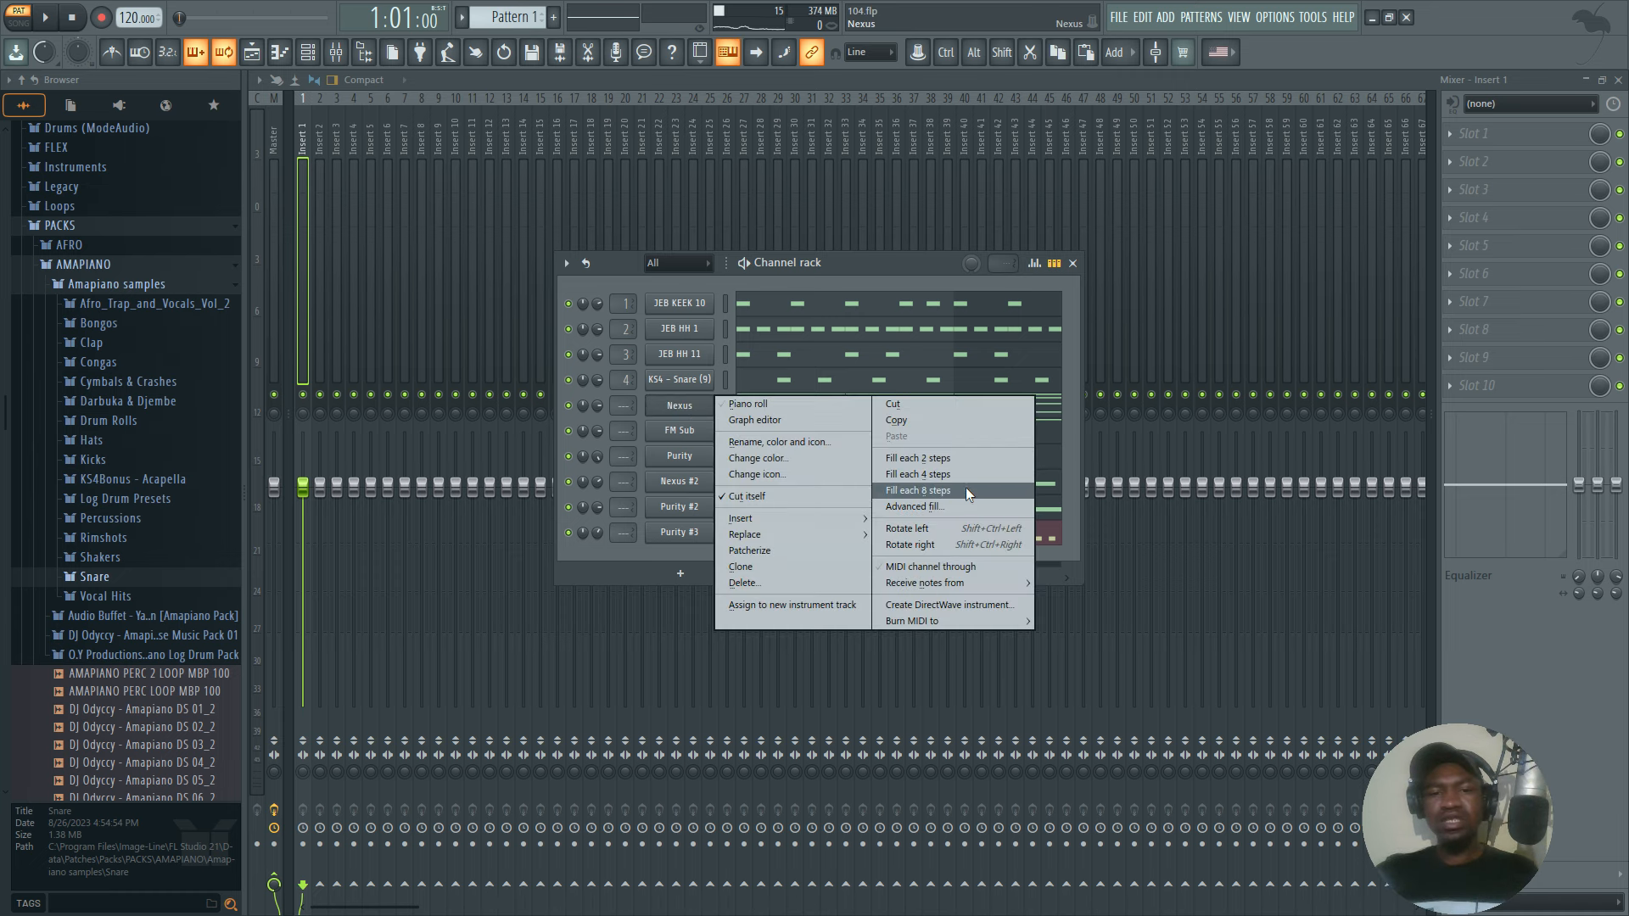
{"action": "left_click", "coordinate": [679, 576]}
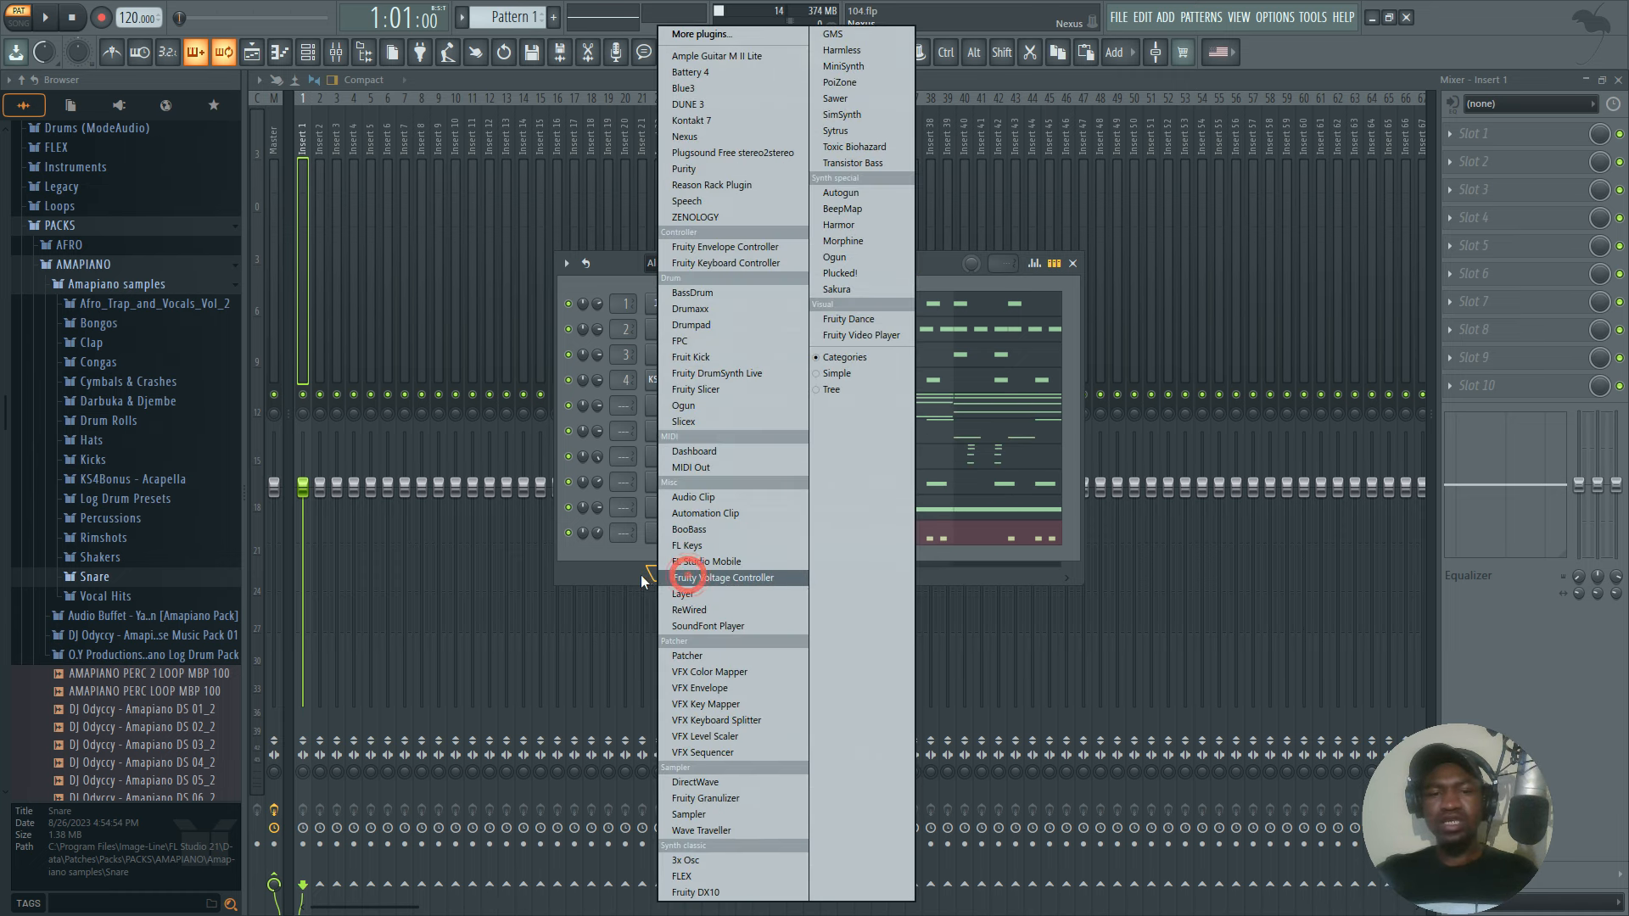
{"action": "left_click", "coordinate": [709, 138]}
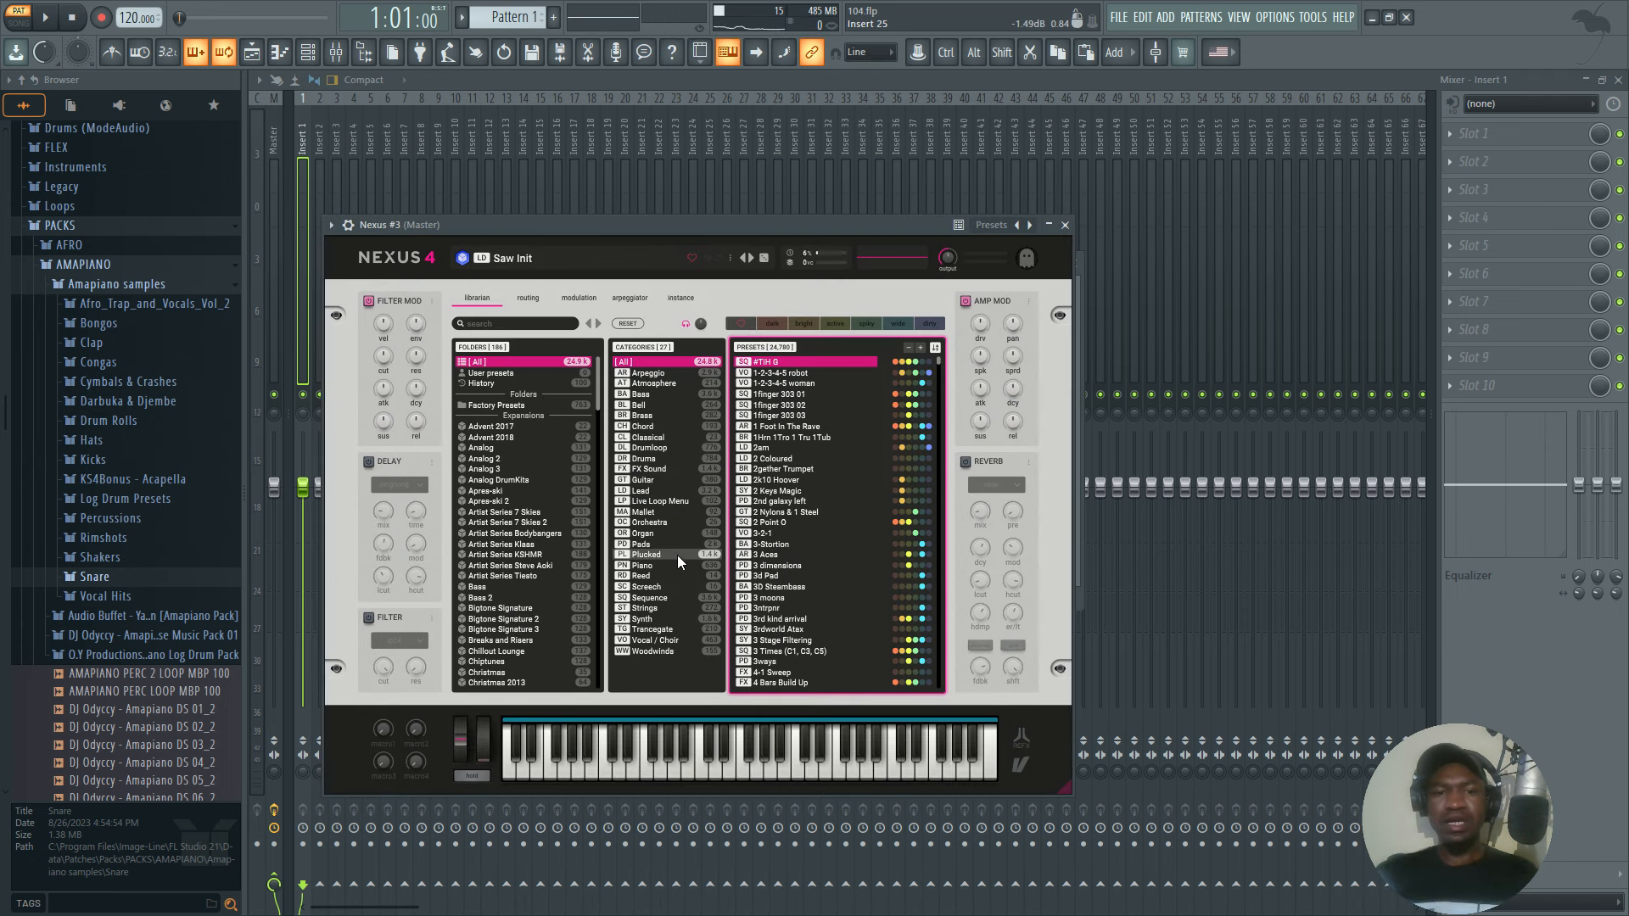
{"action": "left_click_drag", "start_coordinate": [781, 219], "coordinate": [675, 492]}
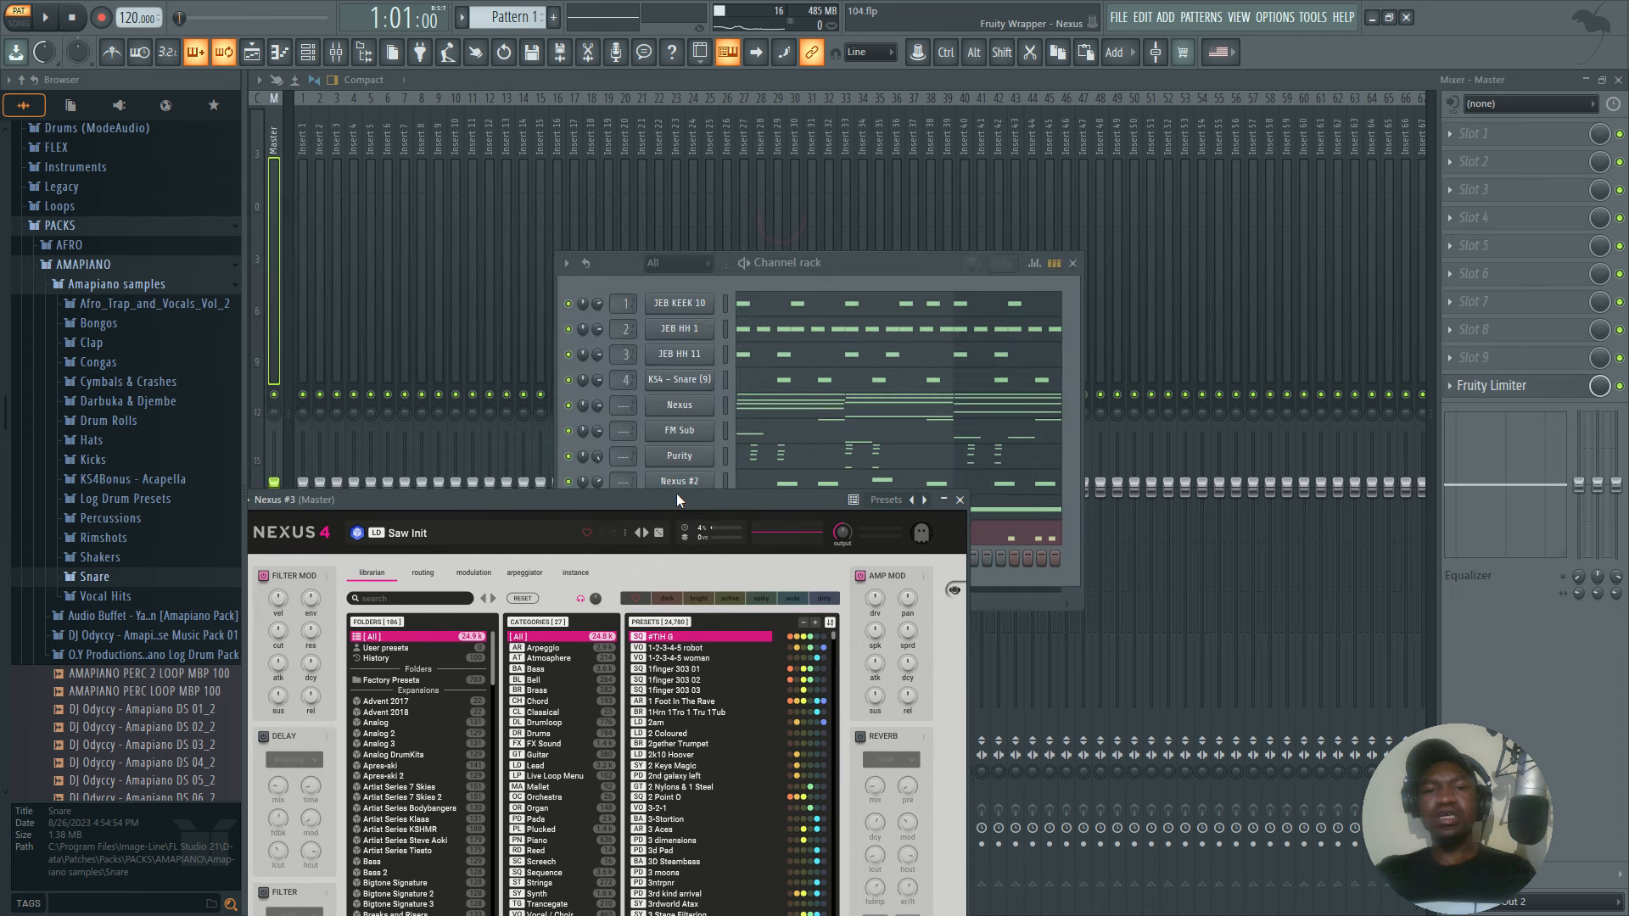
{"action": "right_click", "coordinate": [577, 410]}
{"action": "left_click", "coordinate": [619, 414]}
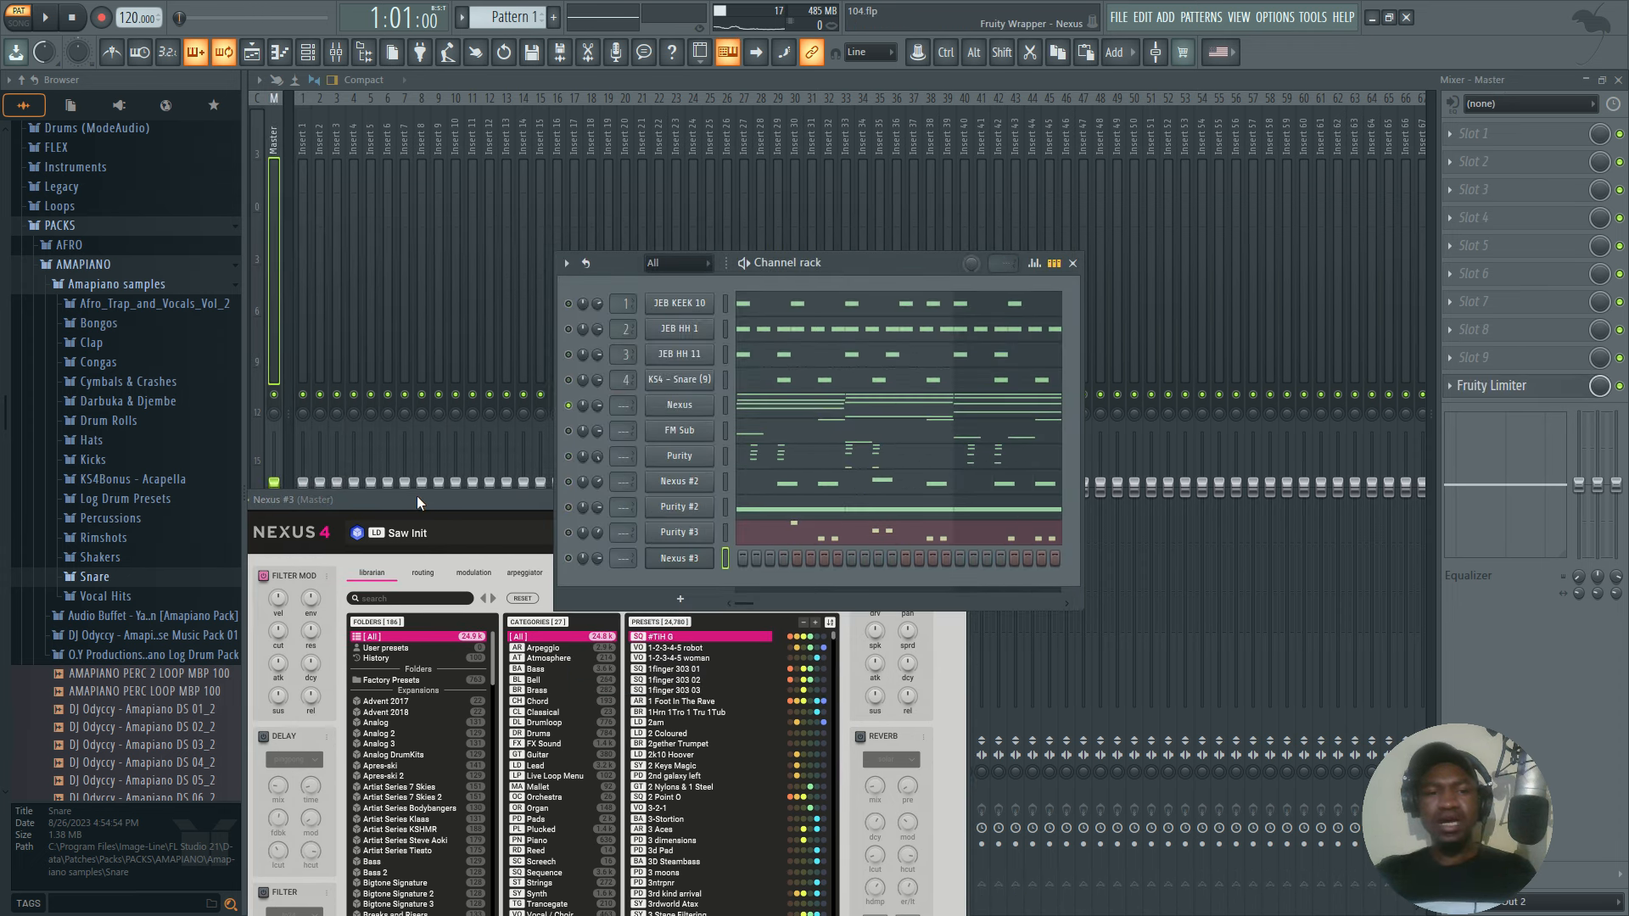
{"action": "left_click_drag", "start_coordinate": [416, 499], "coordinate": [787, 198]}
Load the Big Grand preset from the Piano category in the new Nexus #3 instrument and close its window.
{"action": "scroll", "coordinate": [1082, 454], "scroll_direction": "down", "scroll_amount": 1}
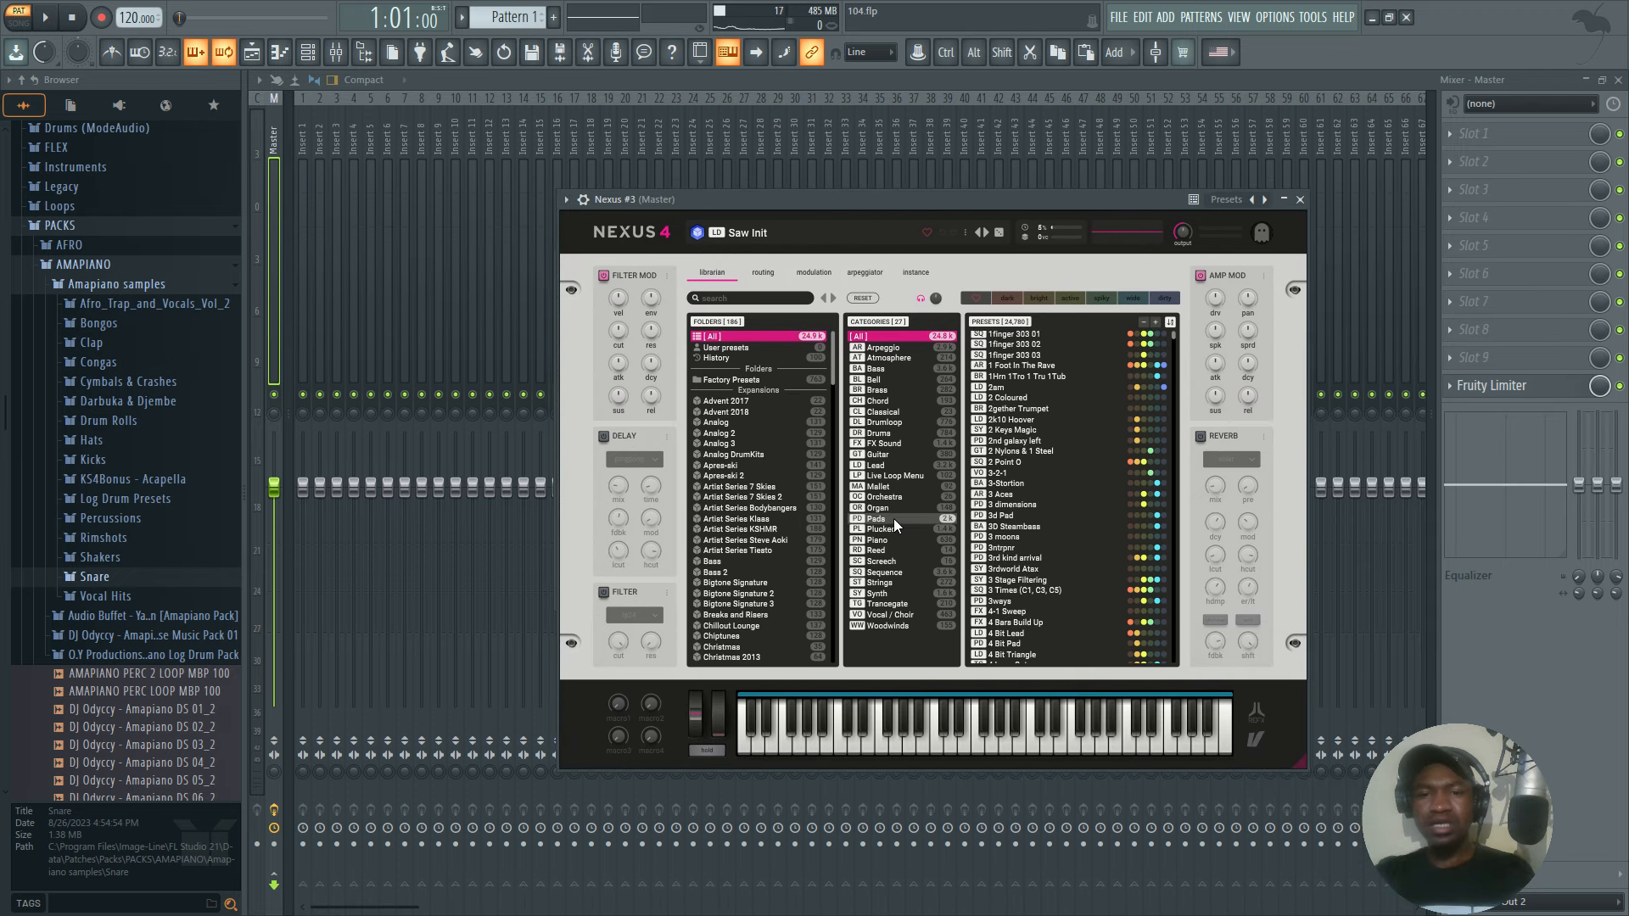
{"action": "left_click", "coordinate": [878, 540]}
{"action": "left_click", "coordinate": [1013, 503]}
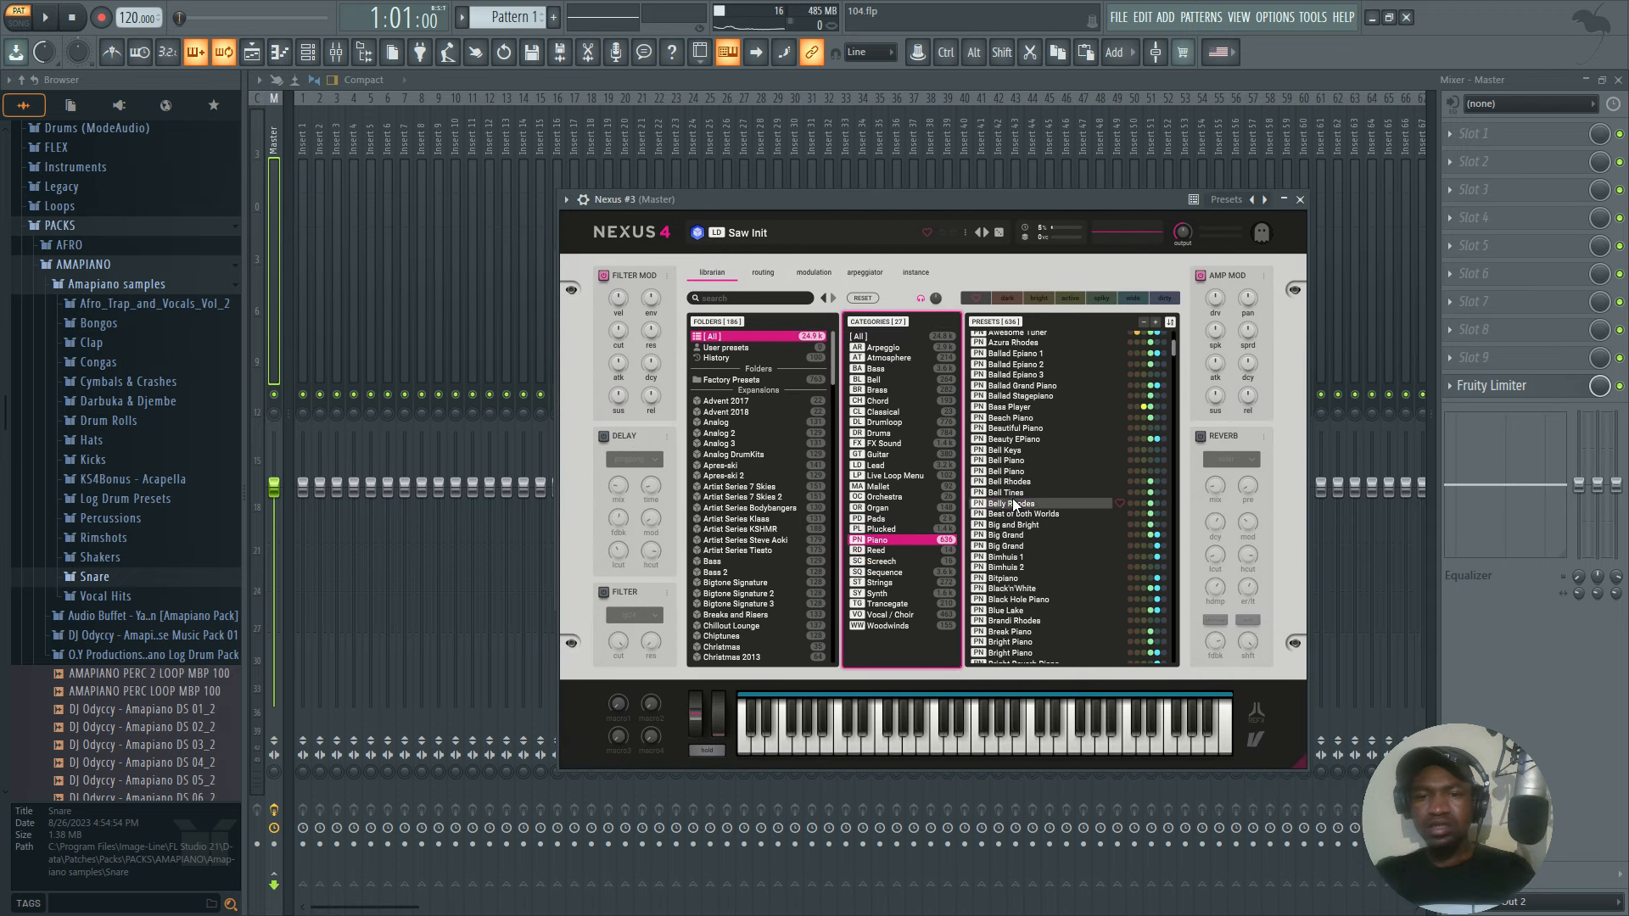
{"action": "scroll", "coordinate": [1018, 560], "scroll_direction": "down", "scroll_amount": 1}
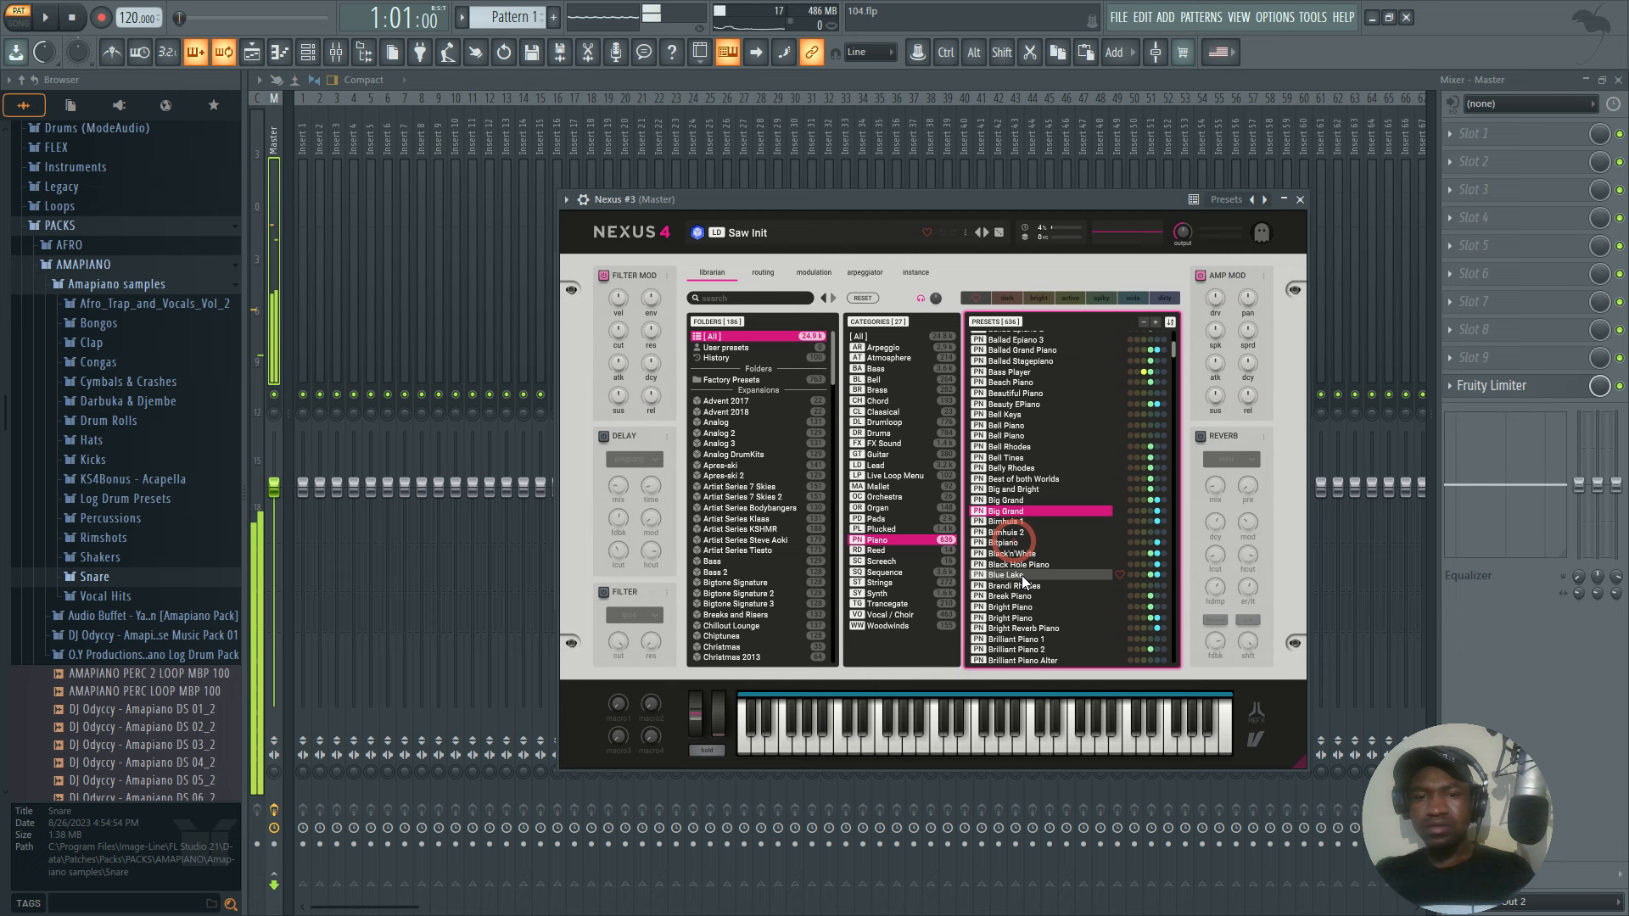
{"action": "left_click", "coordinate": [1017, 501]}
{"action": "left_click", "coordinate": [1015, 511]}
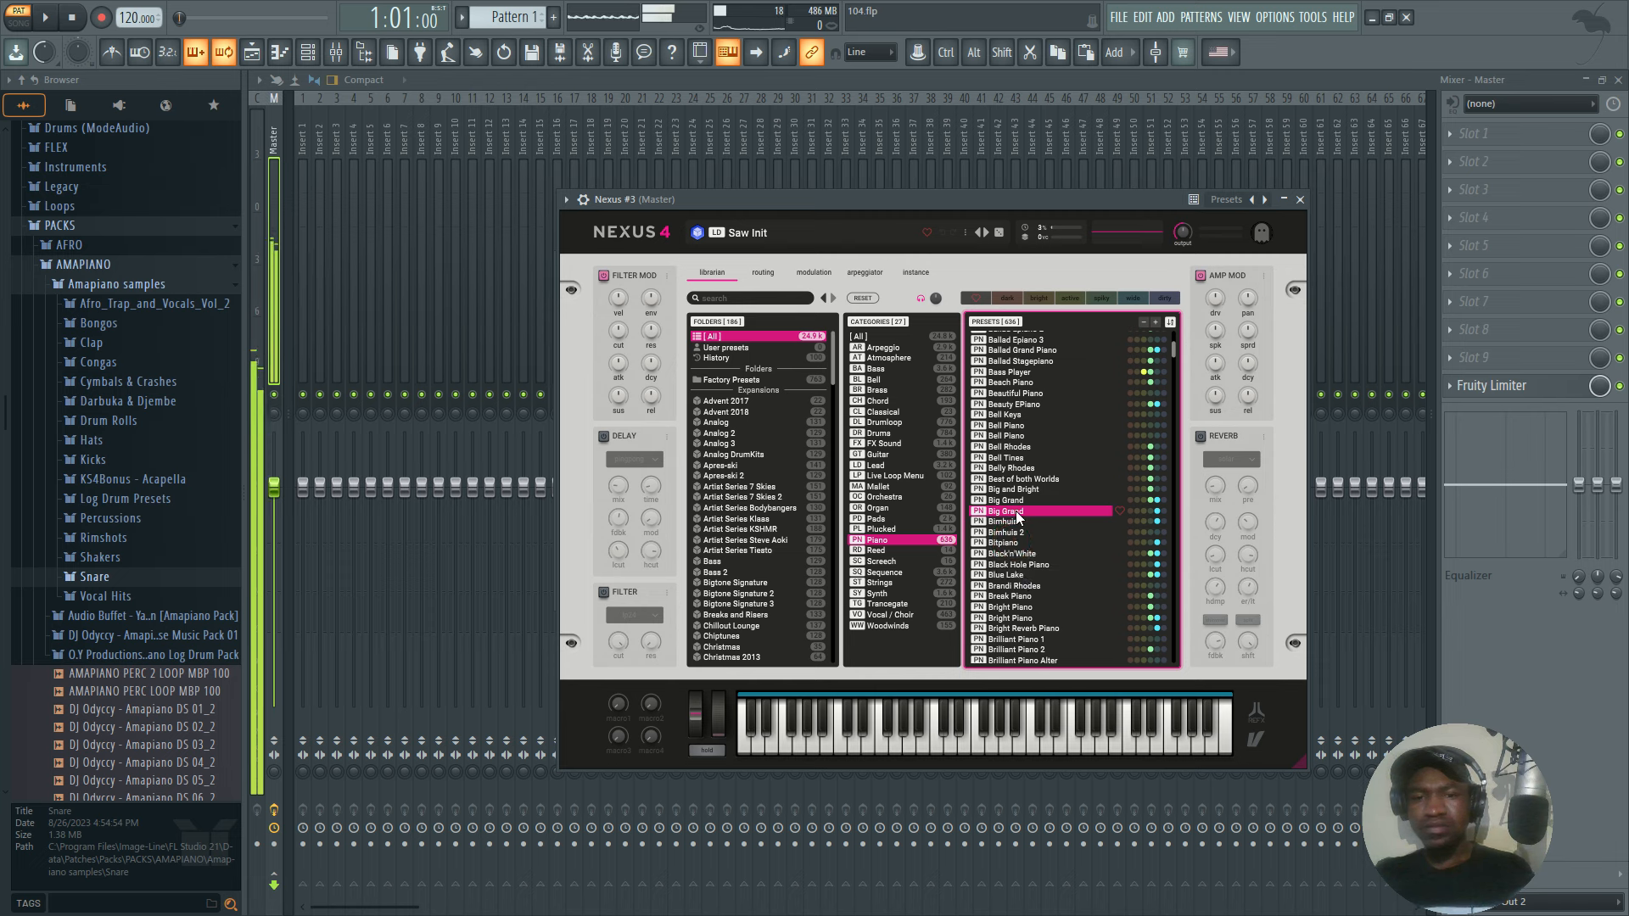
{"action": "left_click", "coordinate": [1298, 200]}
Copy the original Nexus channel's notes and paste them into the Nexus #3 channel.
{"action": "right_click", "coordinate": [676, 409]}
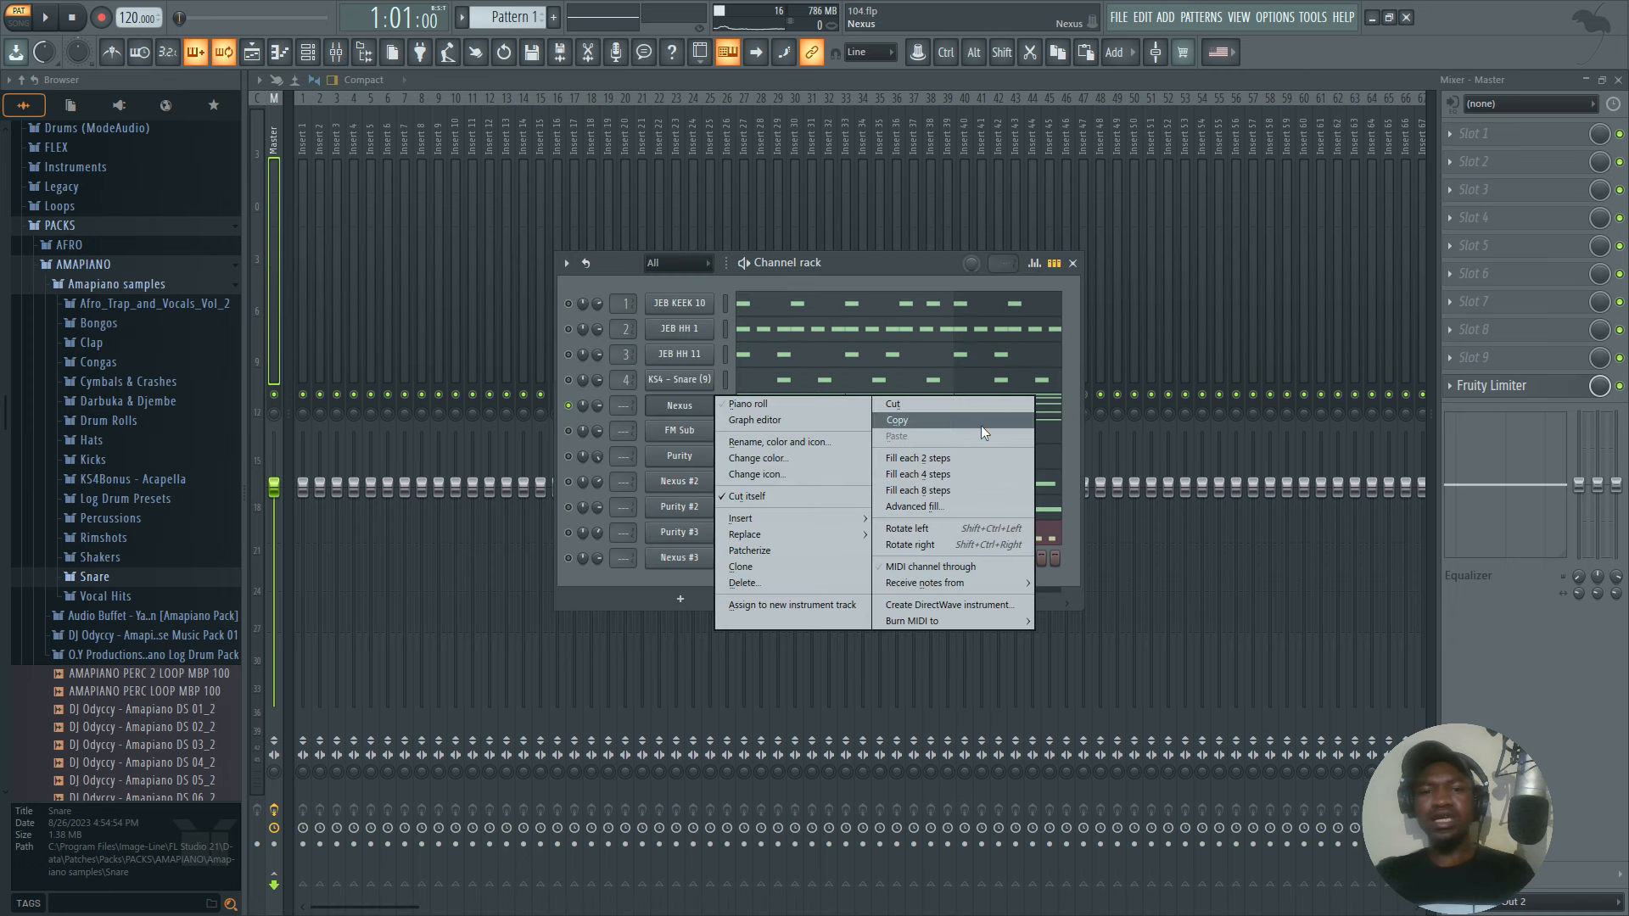
{"action": "left_click", "coordinate": [938, 421]}
{"action": "right_click", "coordinate": [699, 562]}
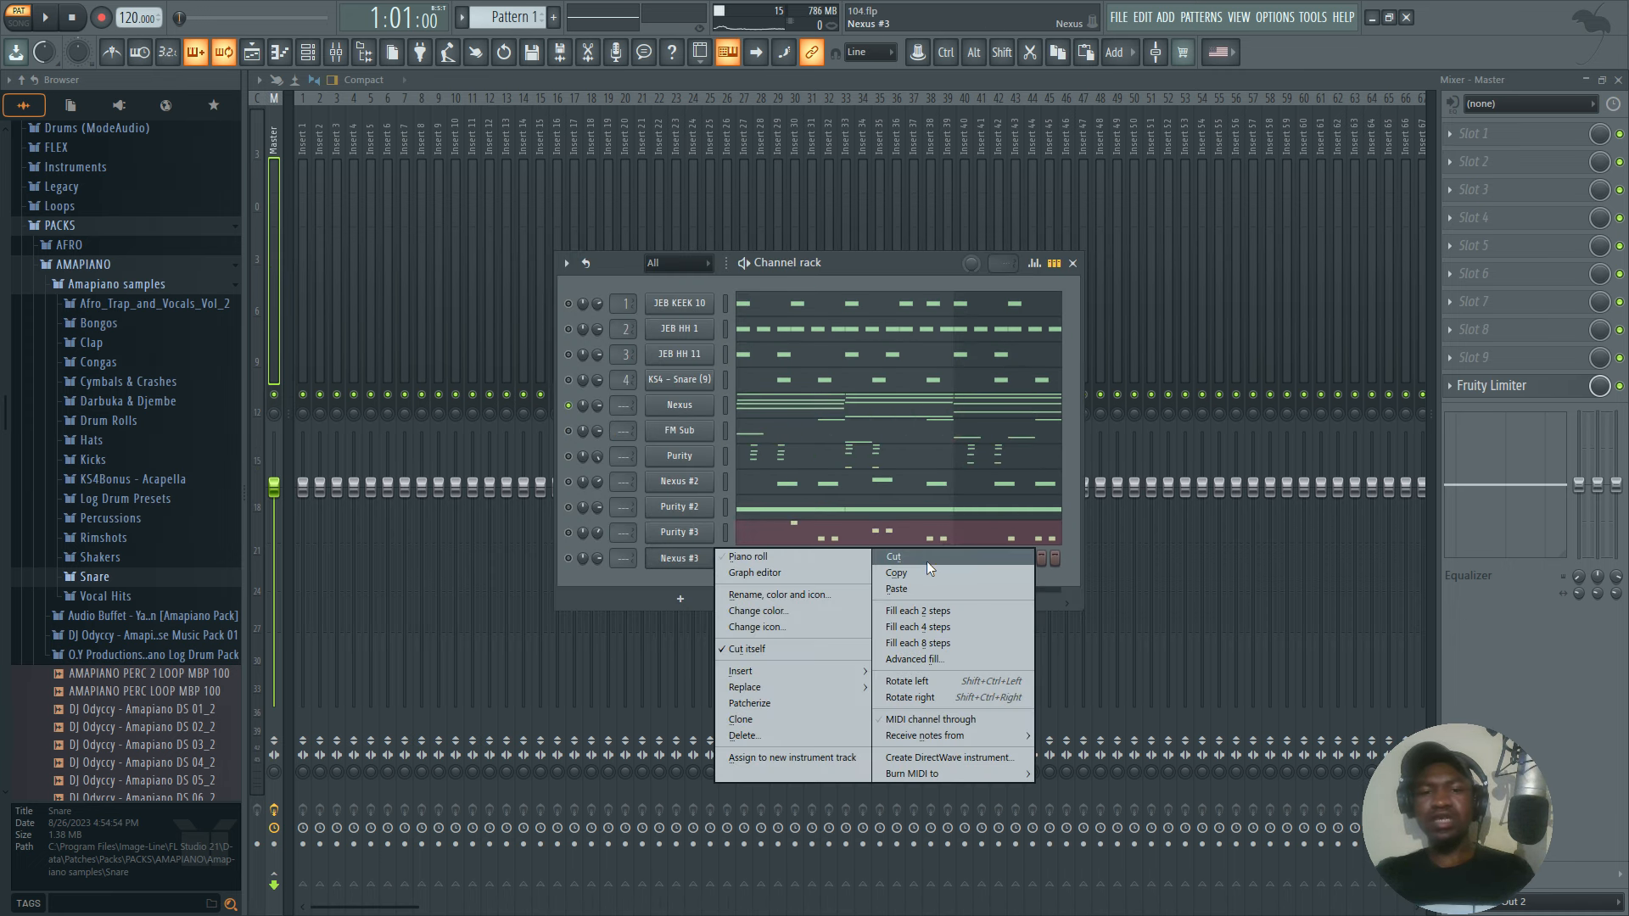
{"action": "left_click", "coordinate": [908, 587]}
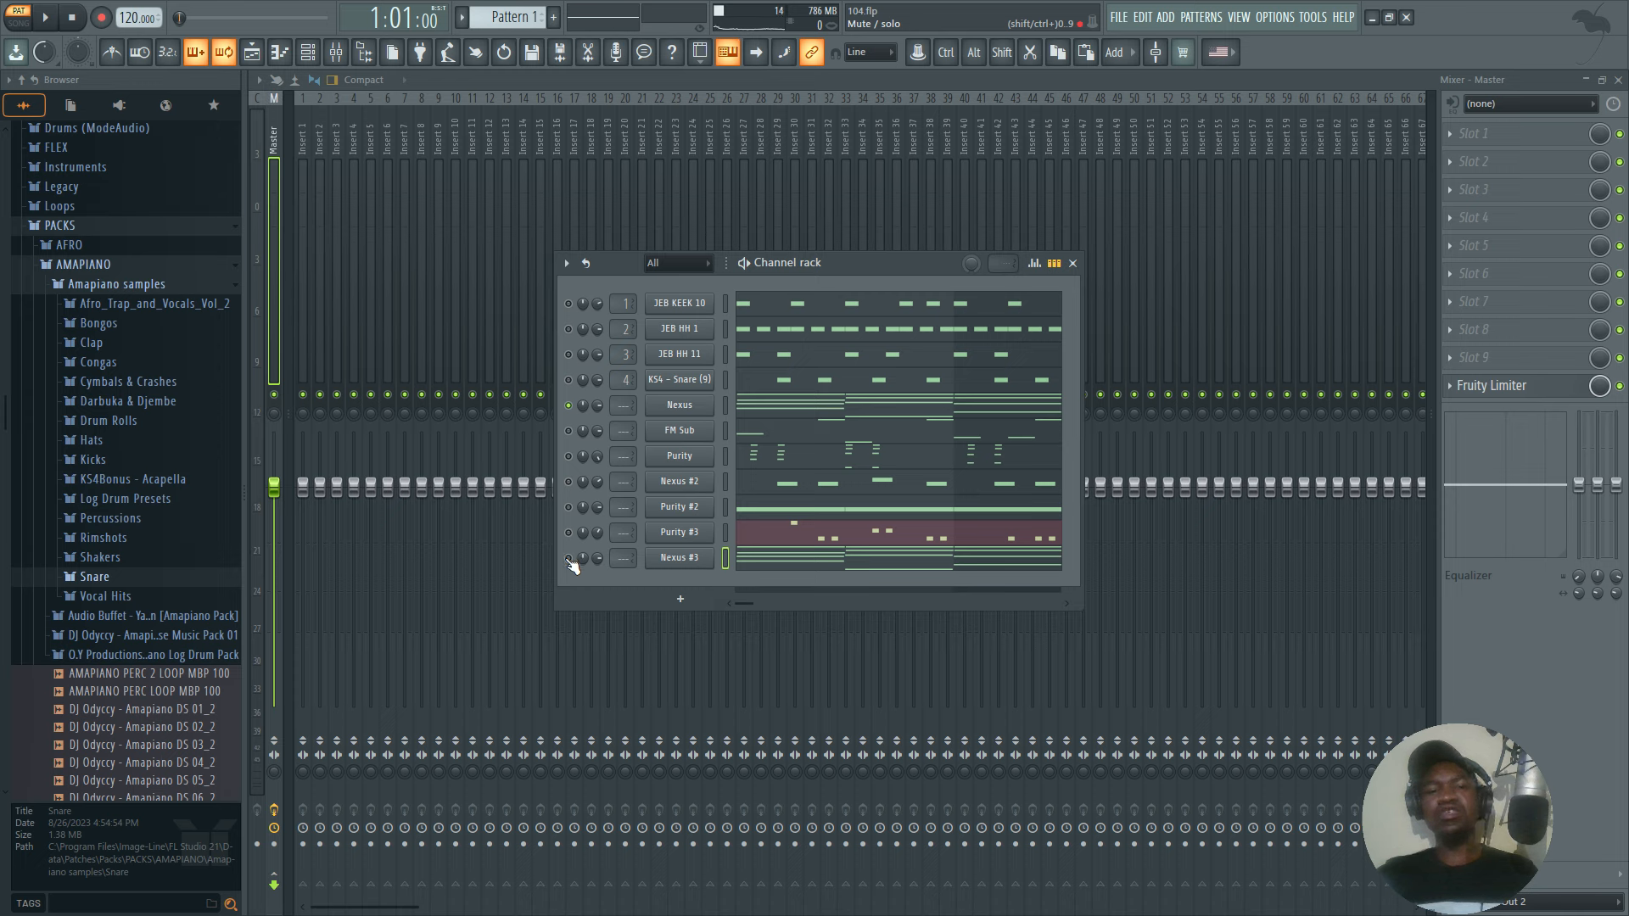
Solo the original Purity channel and play the pattern briefly to hear its part.
{"action": "right_click", "coordinate": [578, 451]}
{"action": "right_click", "coordinate": [566, 457]}
{"action": "left_click", "coordinate": [587, 465]}
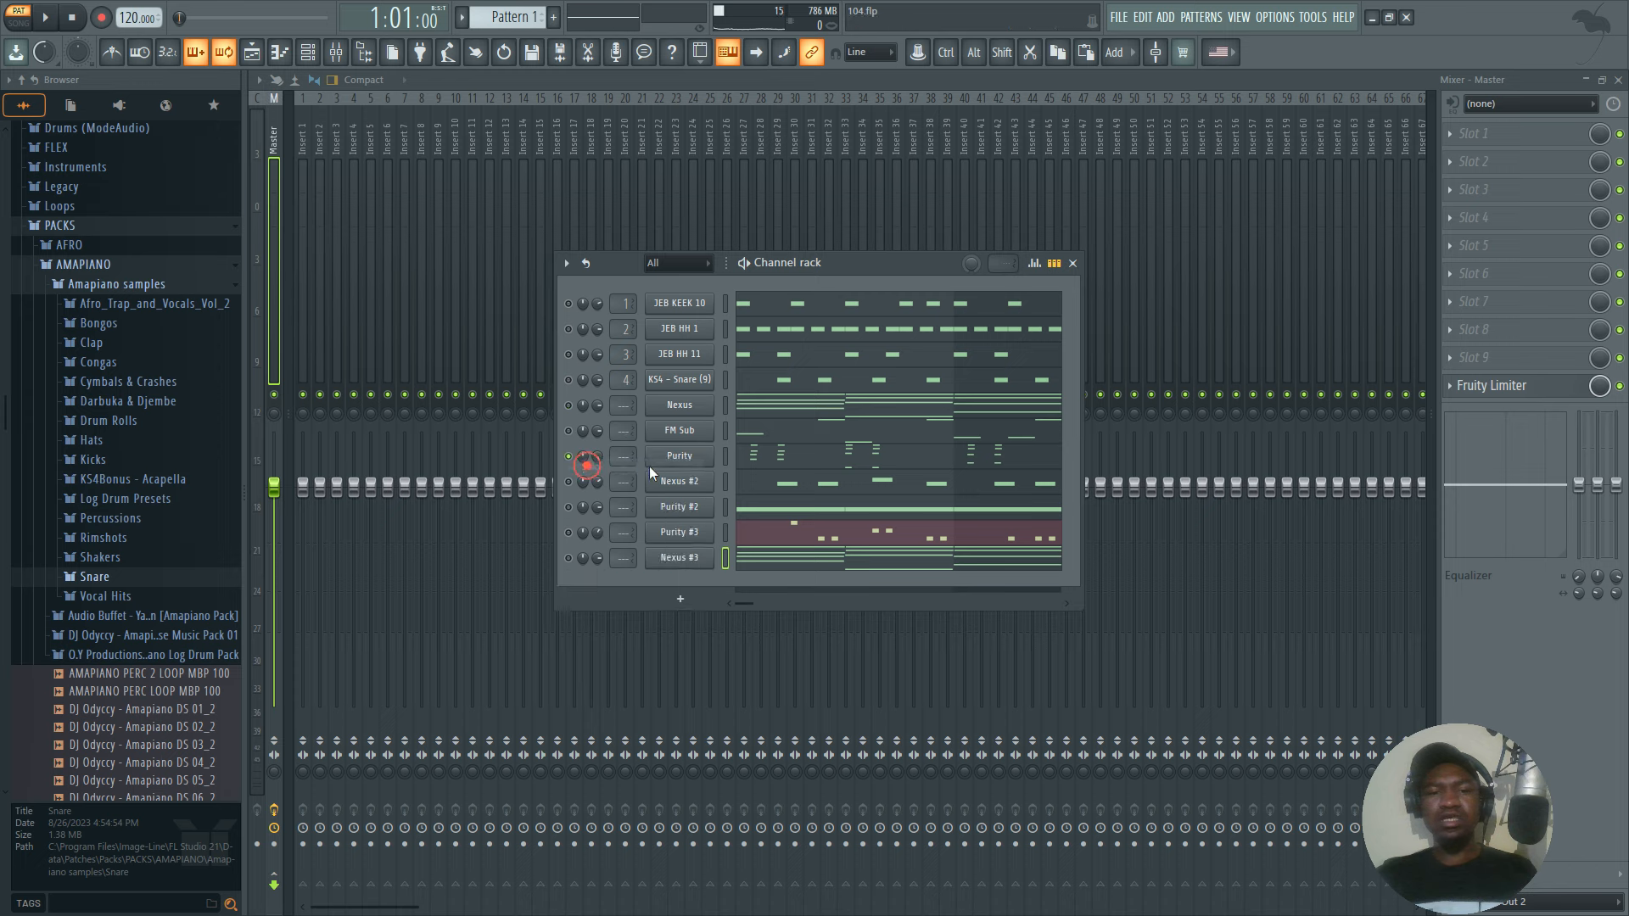
{"action": "key", "text": "space"}
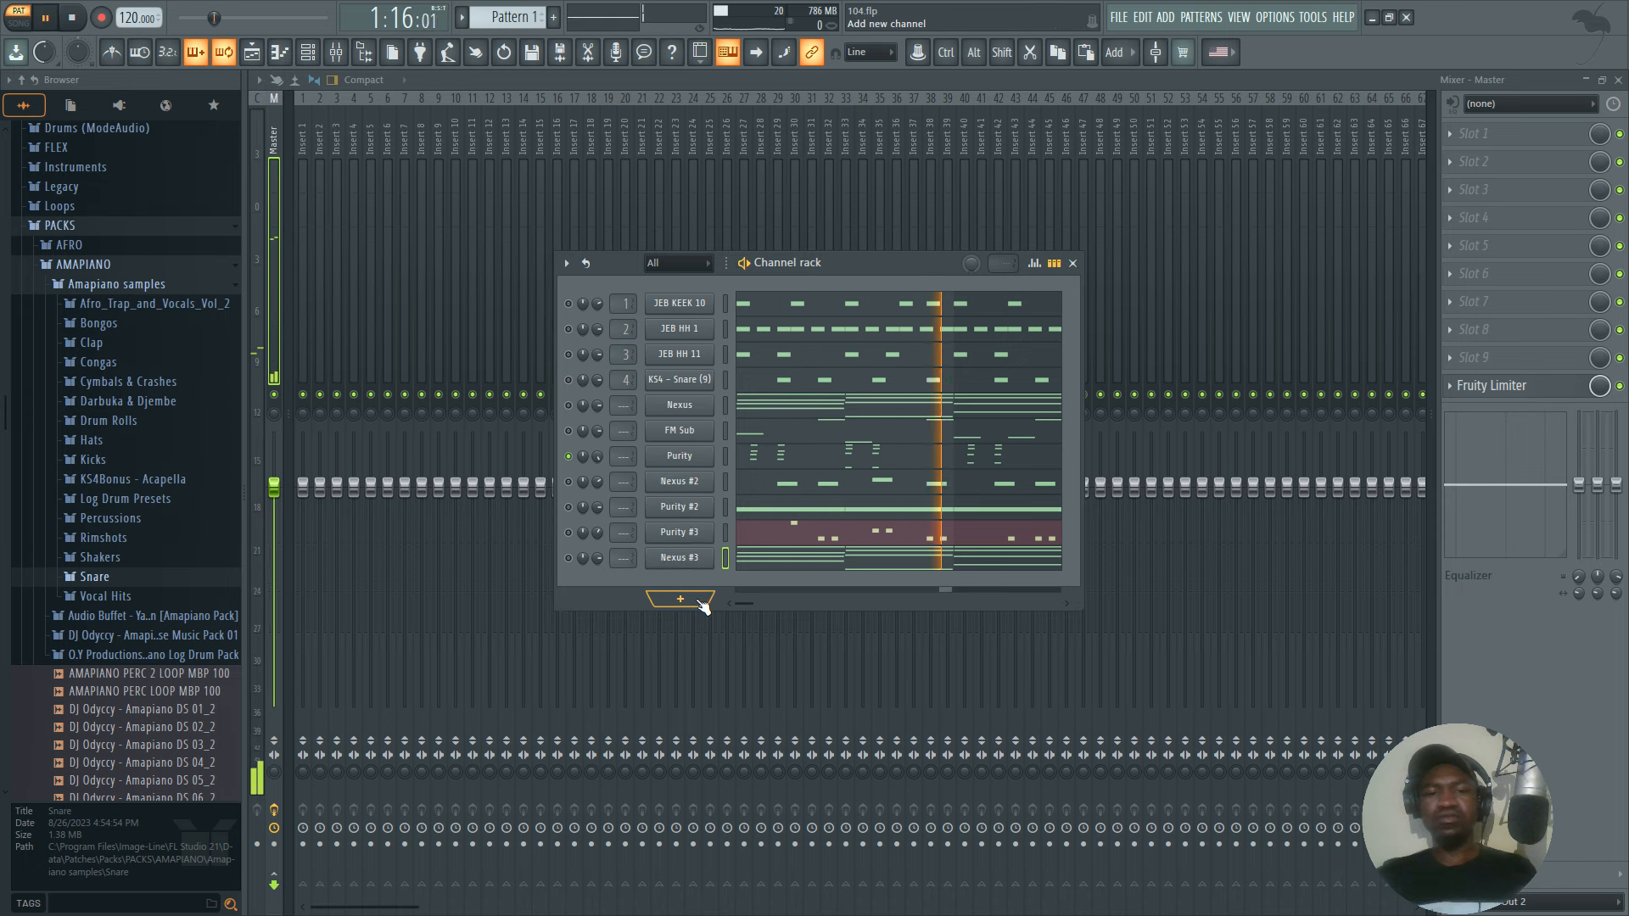
{"action": "key", "text": "space"}
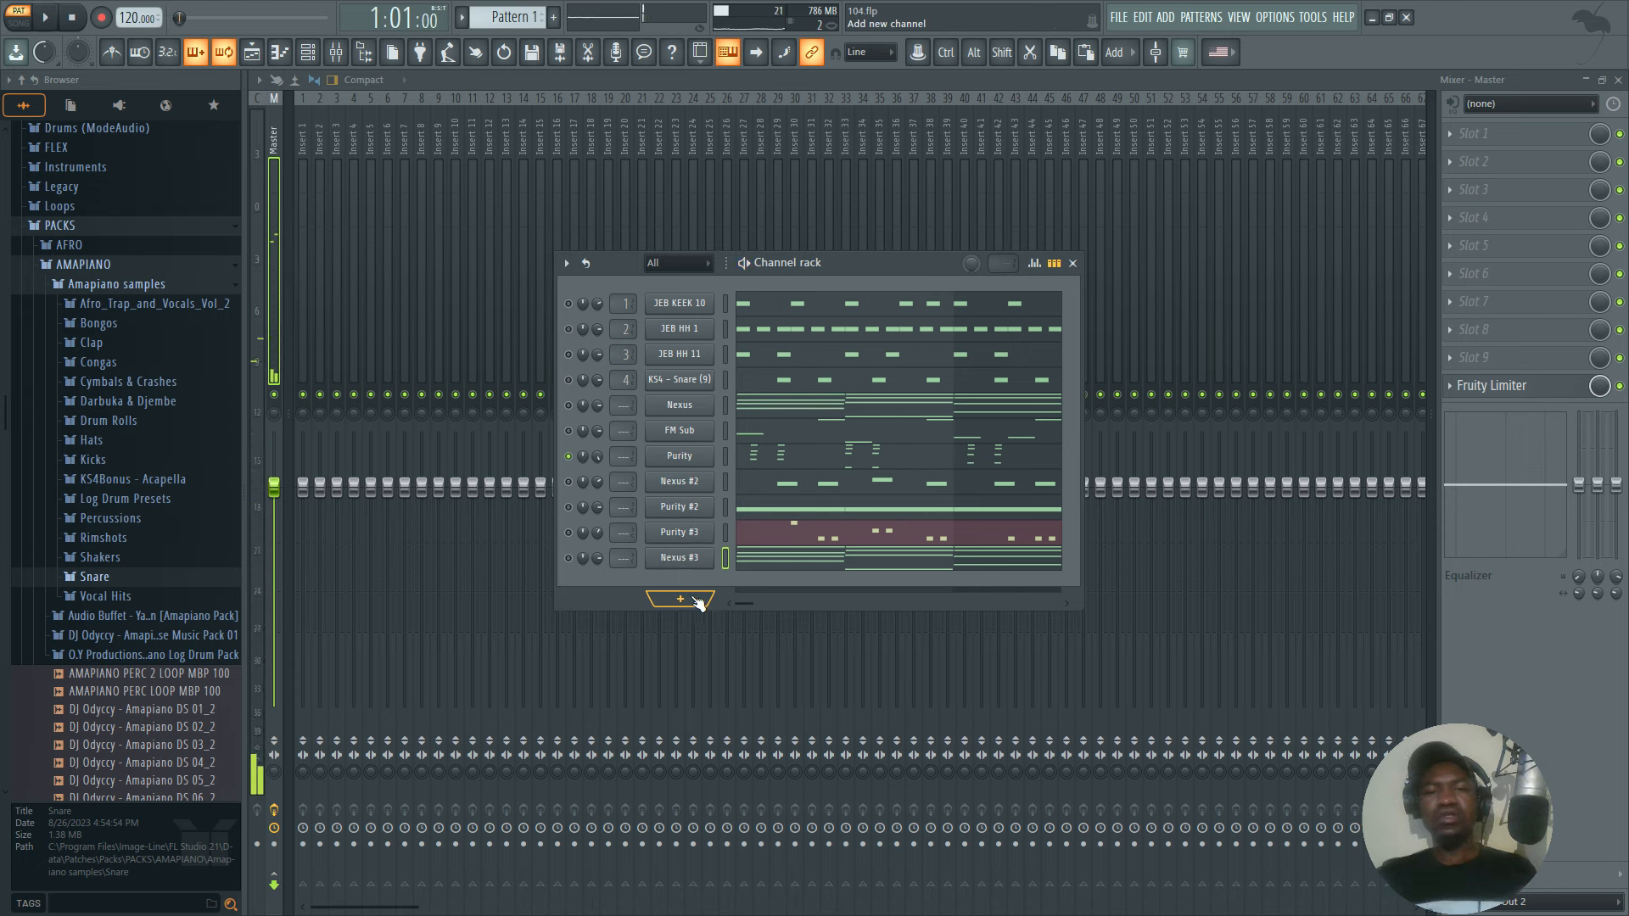
Add another Purity instrument channel, load the Kalimba preset from the GM Normal category and close its window.
{"action": "left_click", "coordinate": [692, 601]}
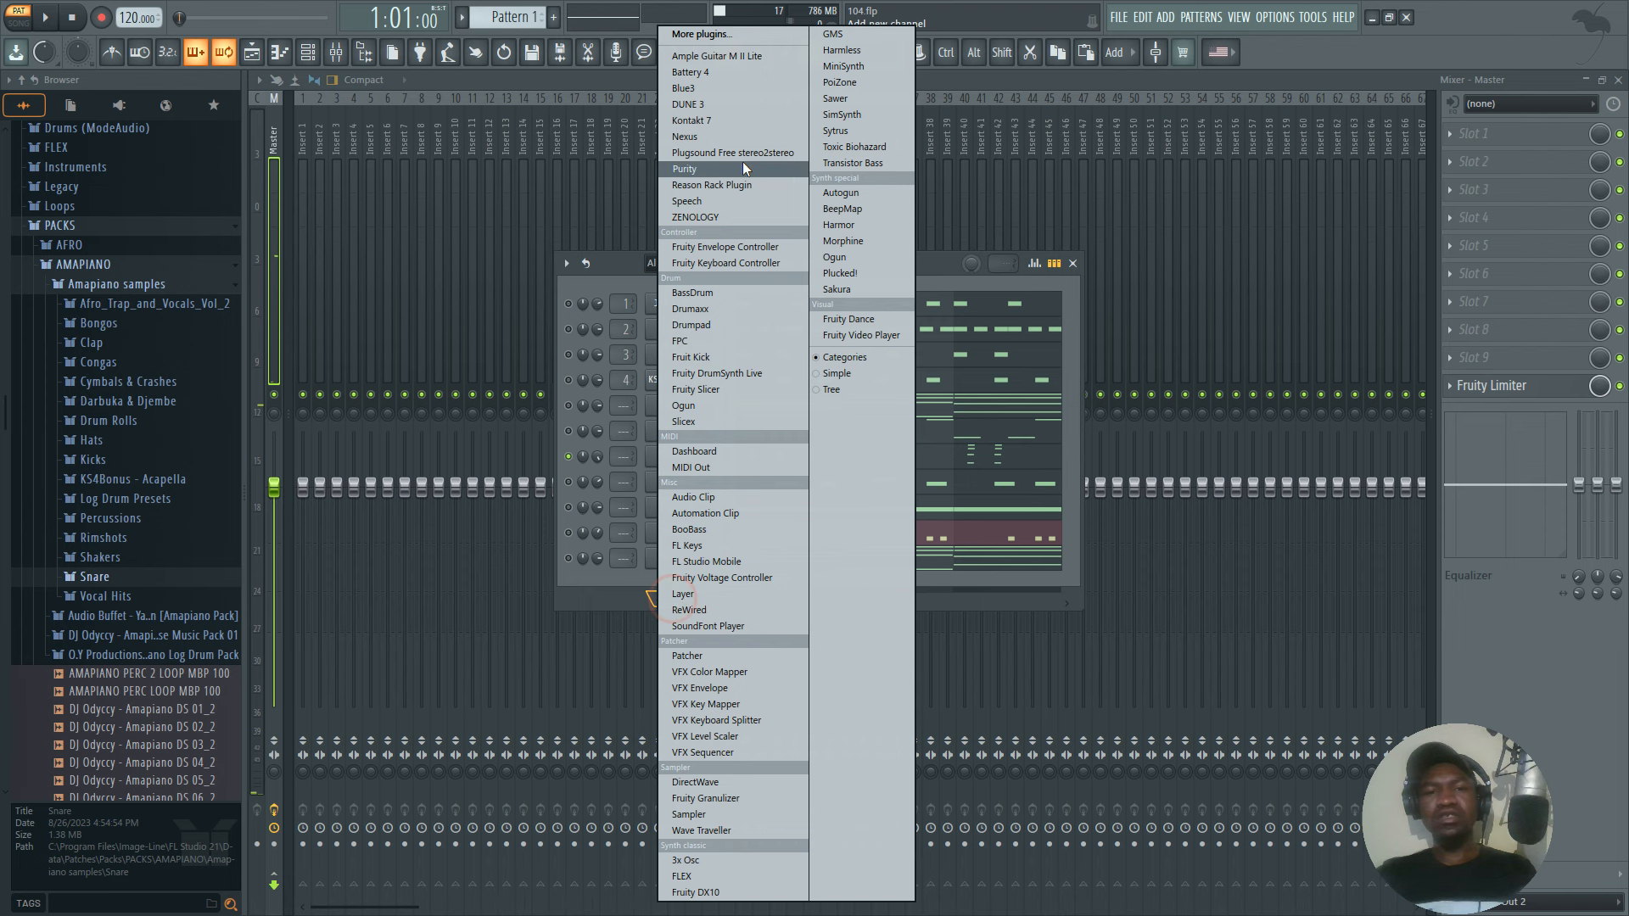
{"action": "left_click", "coordinate": [685, 169]}
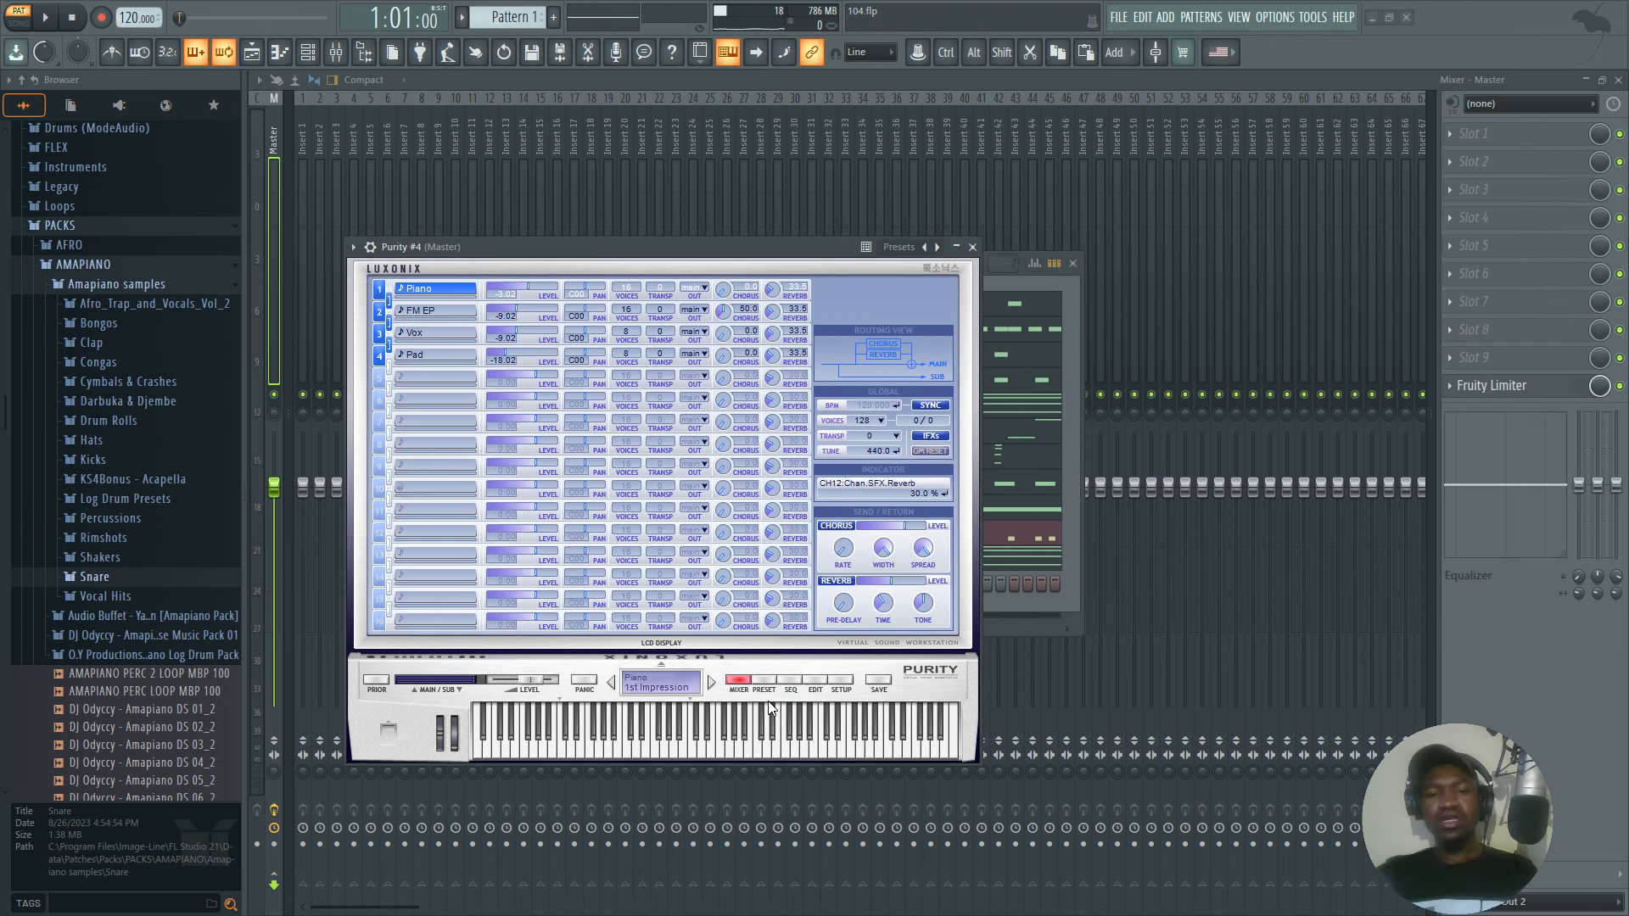
{"action": "left_click", "coordinate": [767, 680]}
{"action": "left_click", "coordinate": [915, 395]}
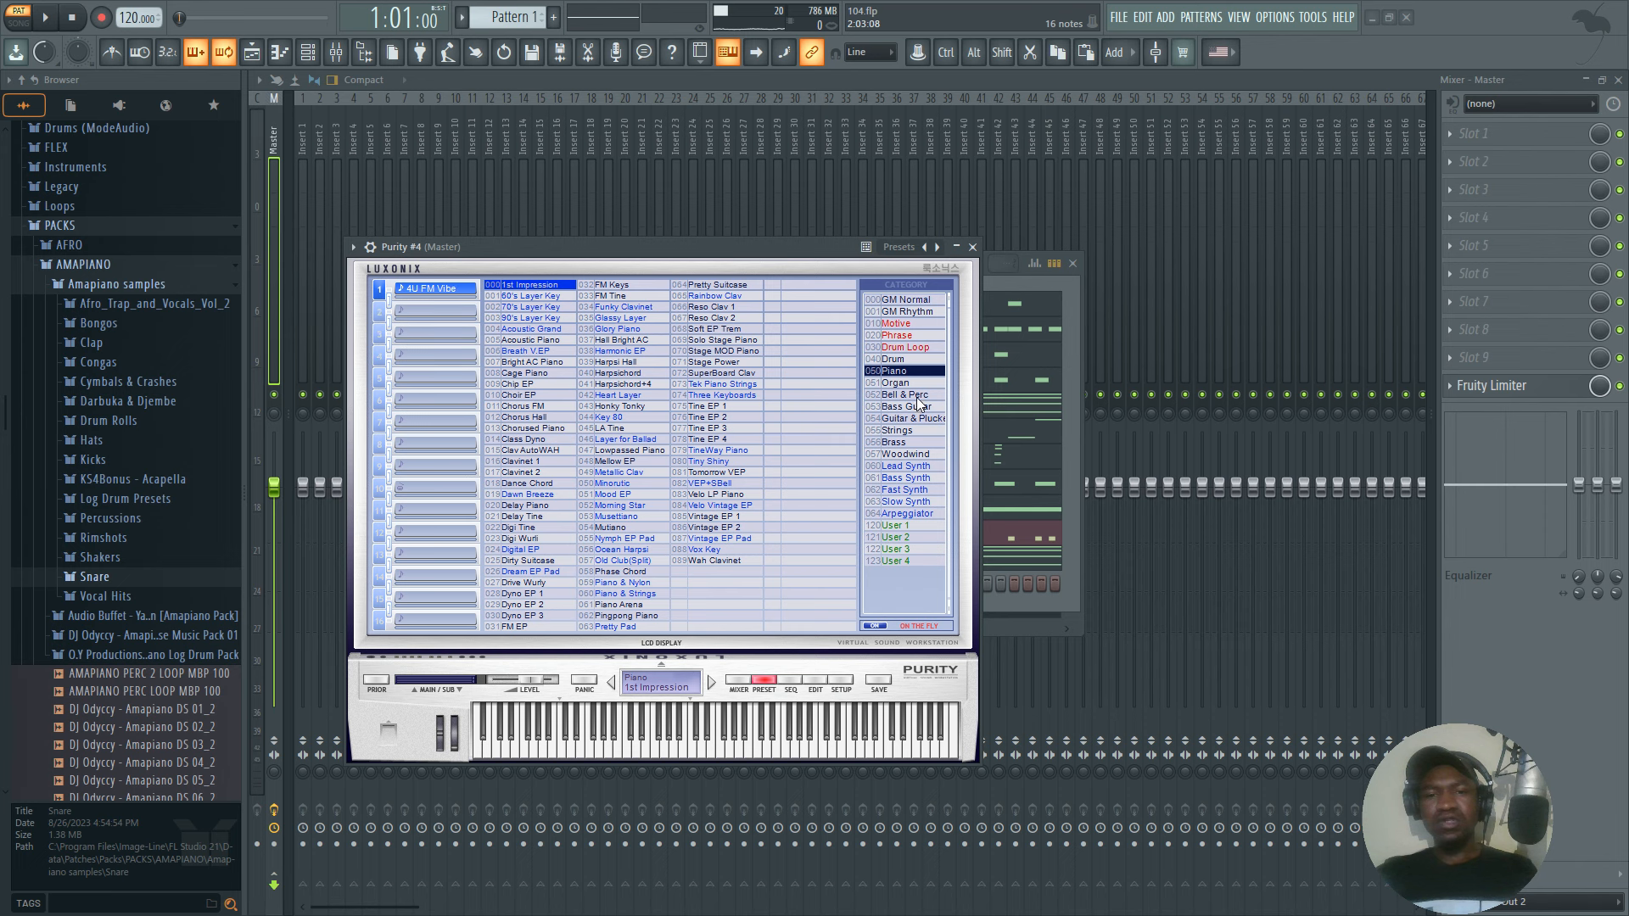
{"action": "left_click", "coordinate": [905, 300]}
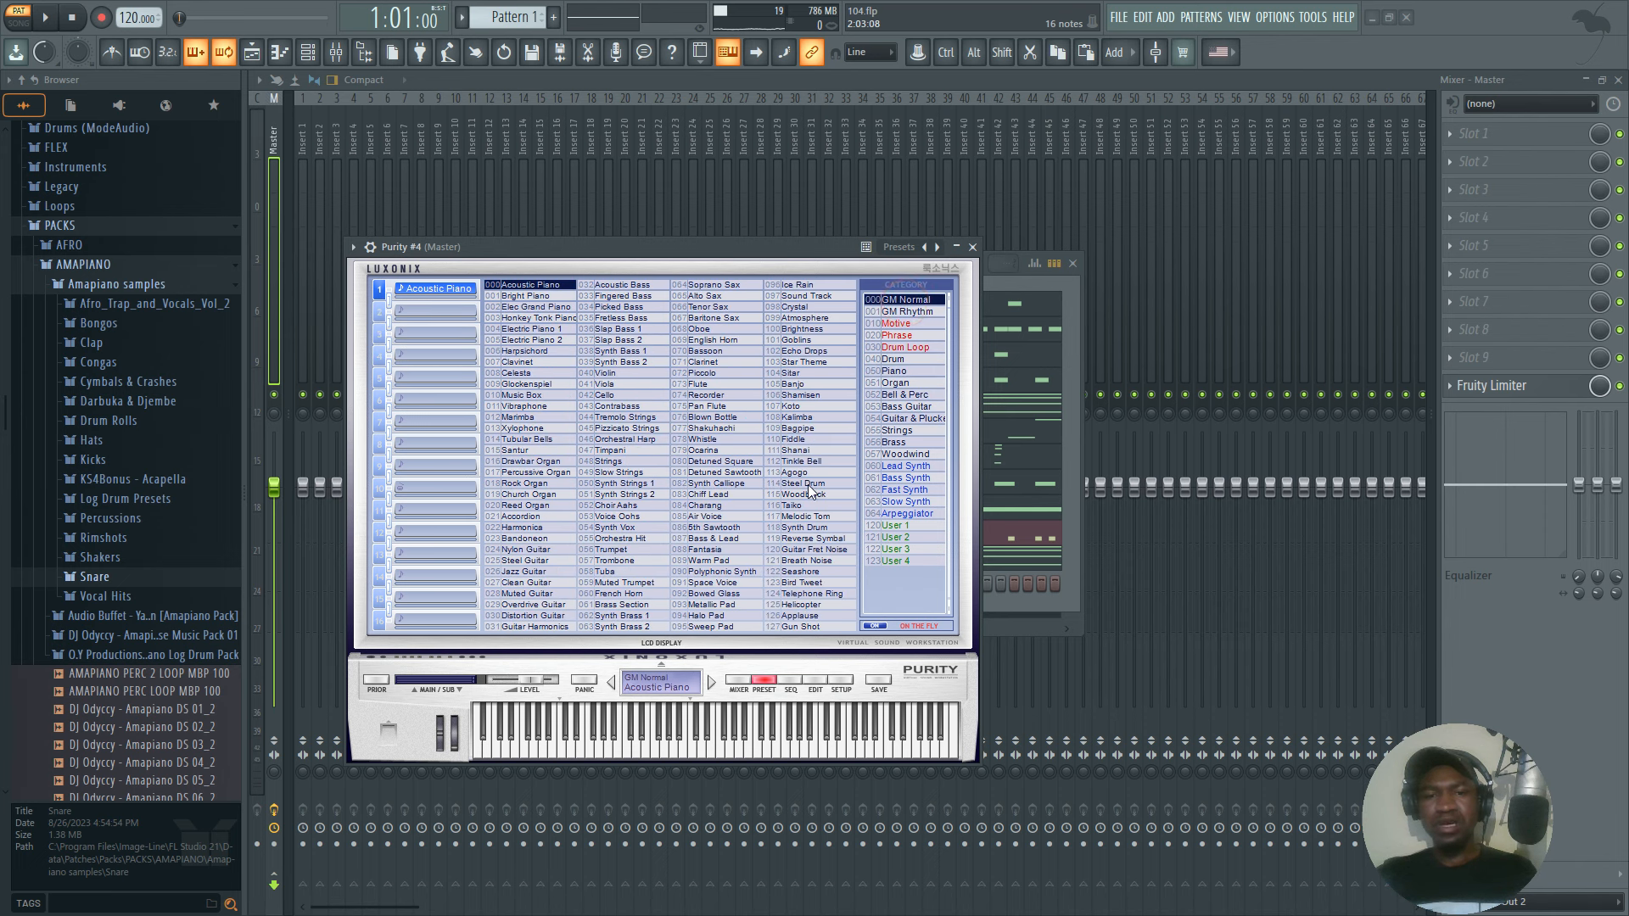
{"action": "left_click", "coordinate": [801, 417]}
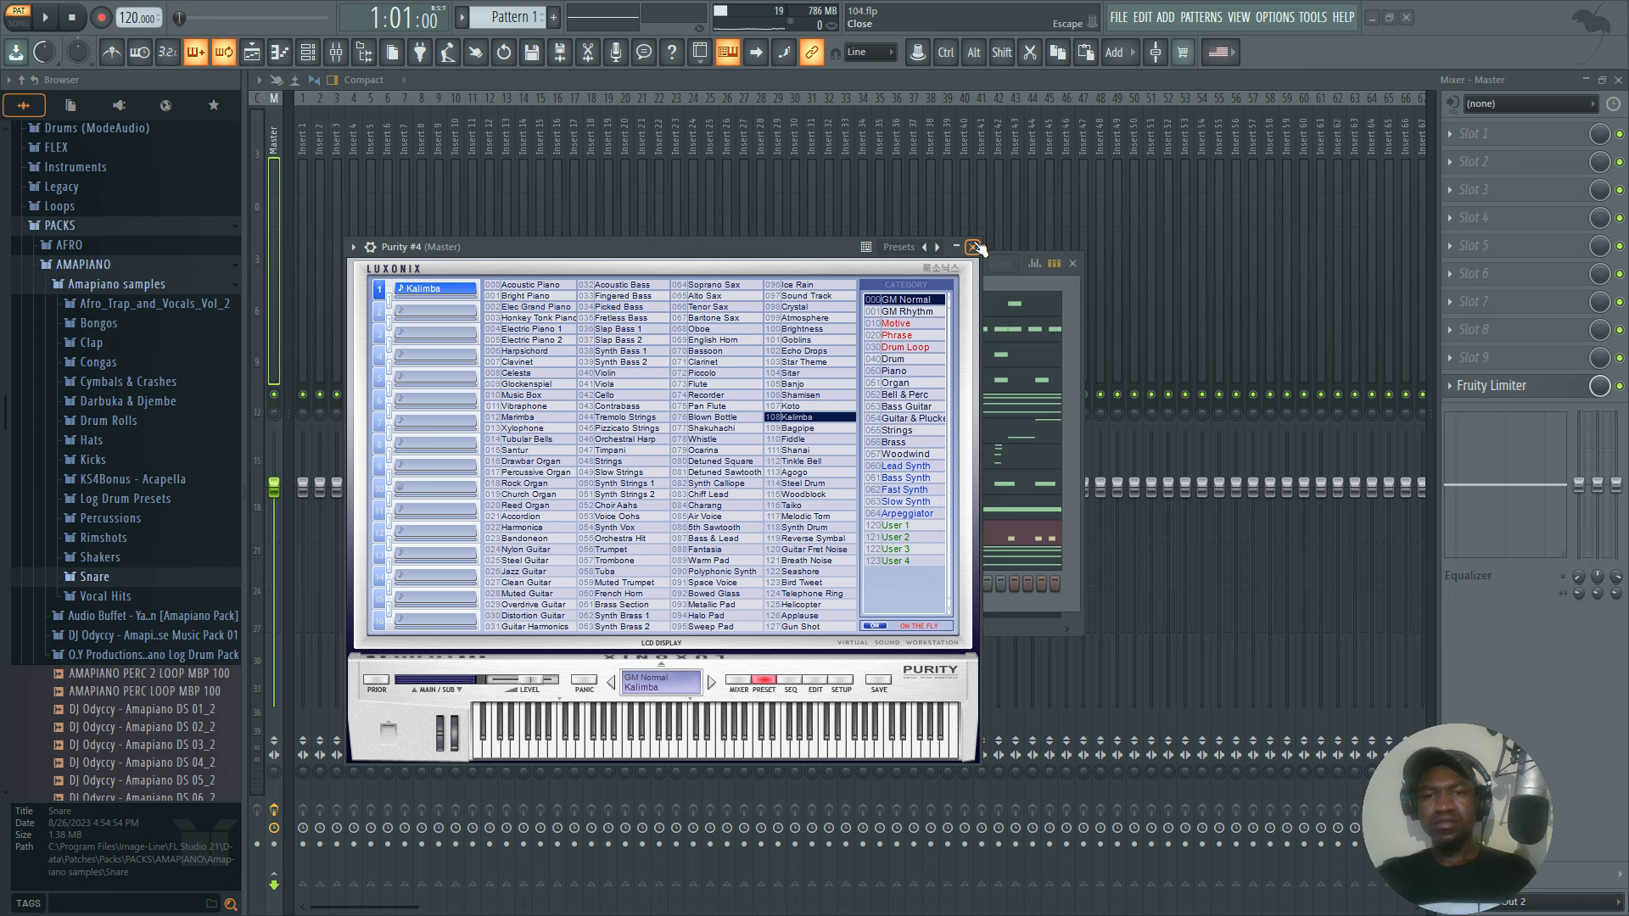
{"action": "left_click", "coordinate": [973, 247]}
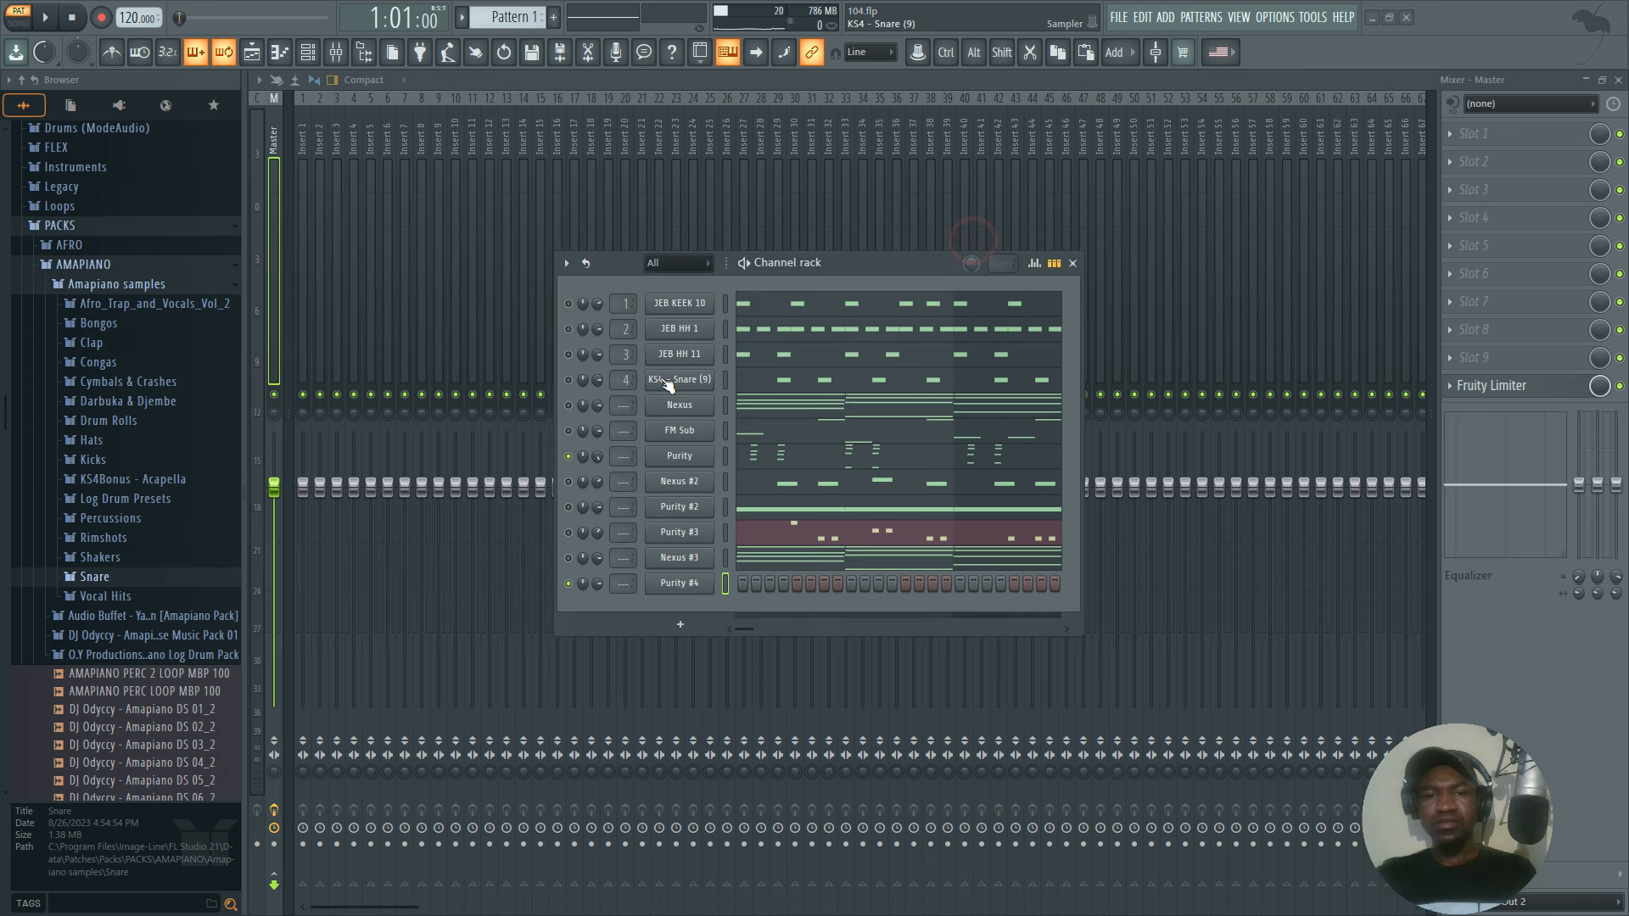
Copy the original Purity channel's notes and paste them into the Purity #4 channel.
{"action": "right_click", "coordinate": [706, 454]}
{"action": "left_click", "coordinate": [903, 473]}
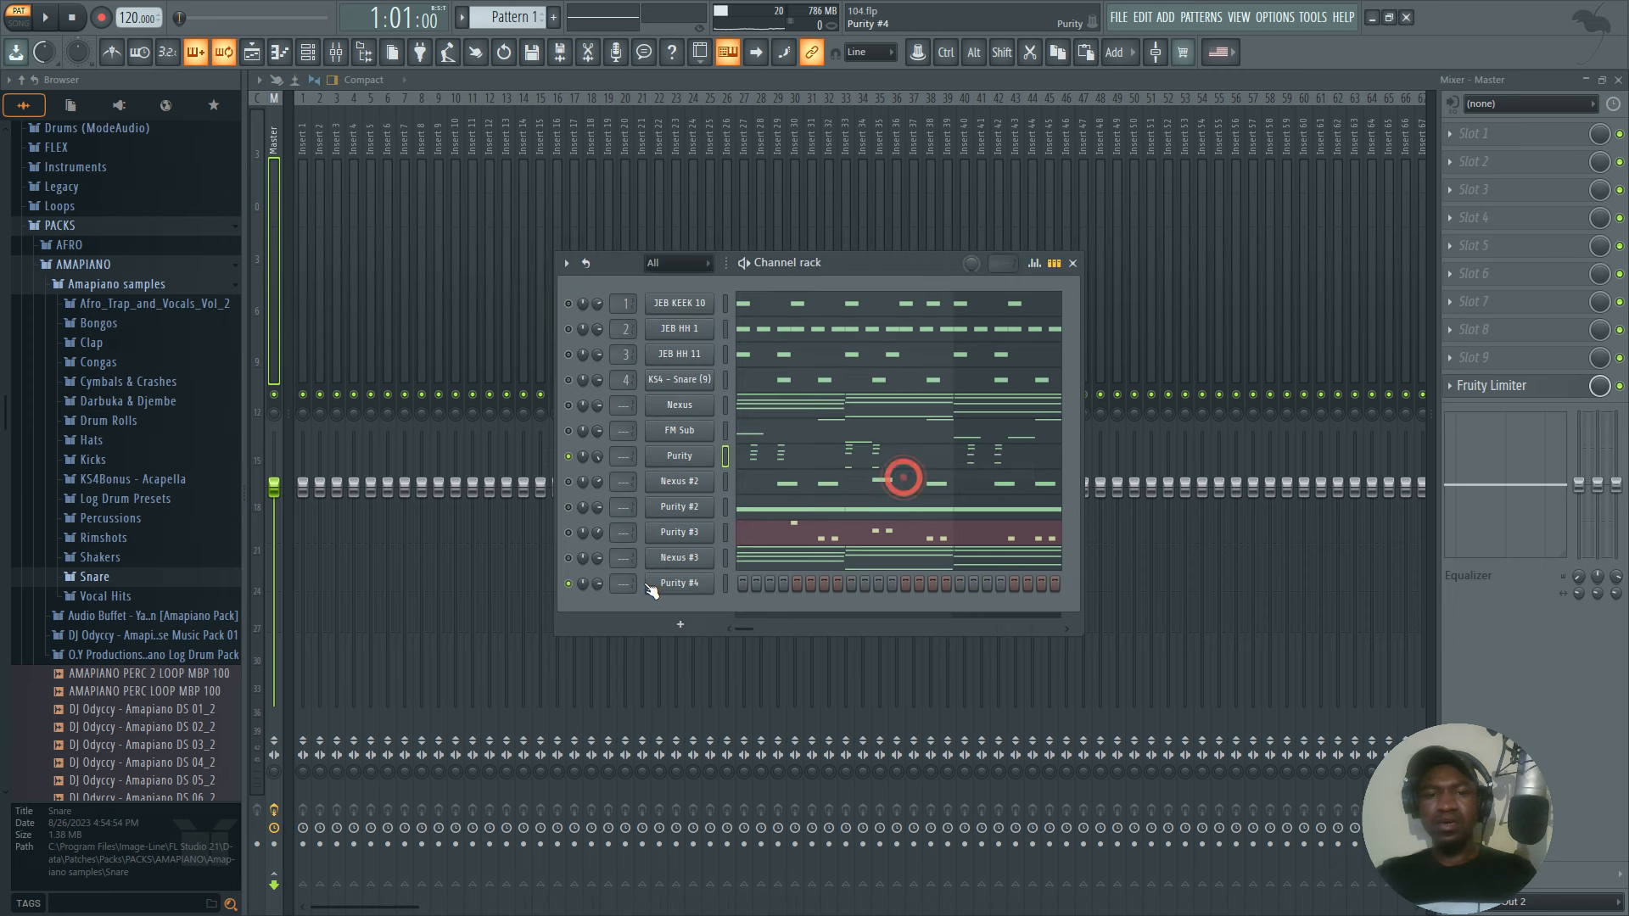
{"action": "right_click", "coordinate": [680, 582]}
{"action": "left_click", "coordinate": [891, 612]}
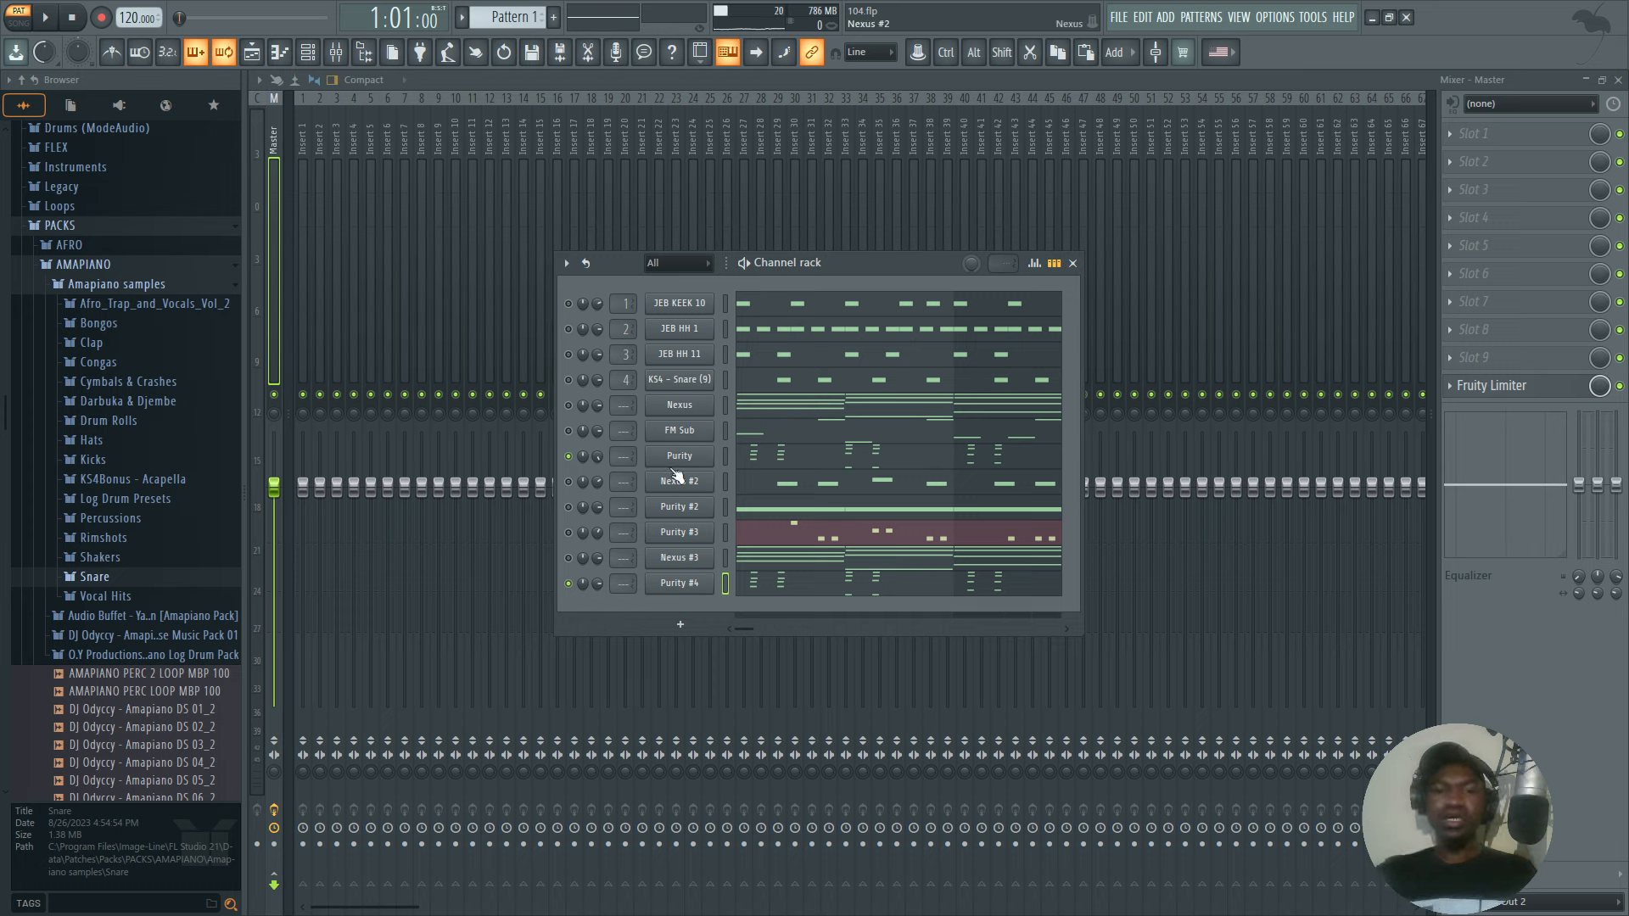
Unmute Nexus #2, mute Purity and Purity #4, and listen to the pattern during playback.
{"action": "left_click", "coordinate": [569, 482]}
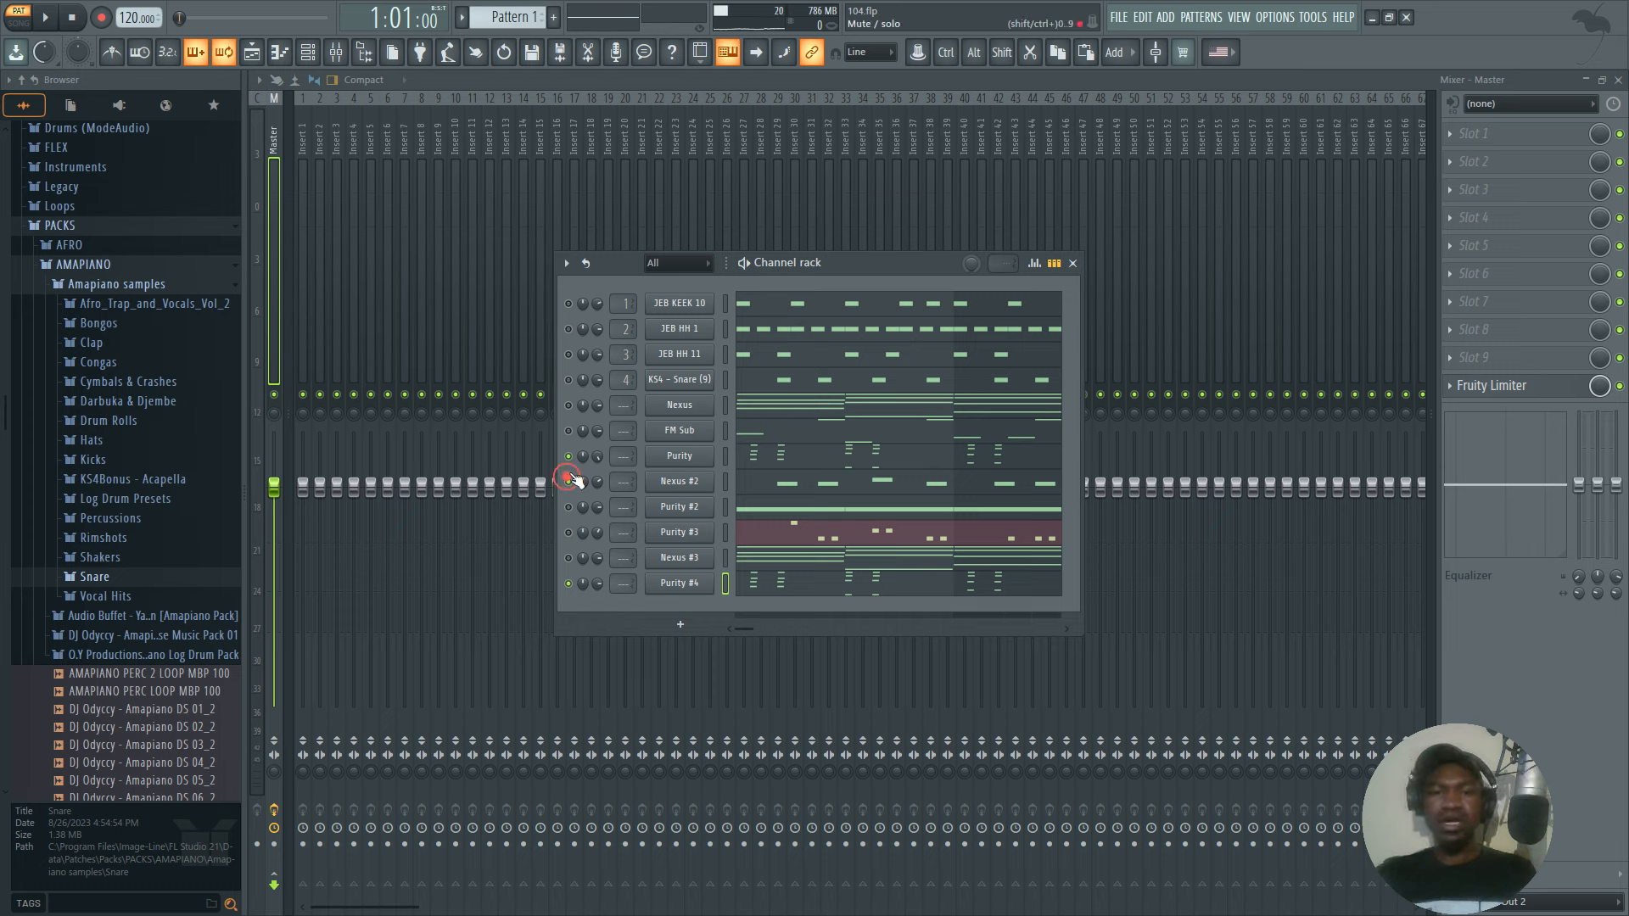
{"action": "left_click", "coordinate": [569, 457]}
{"action": "key", "text": "space"}
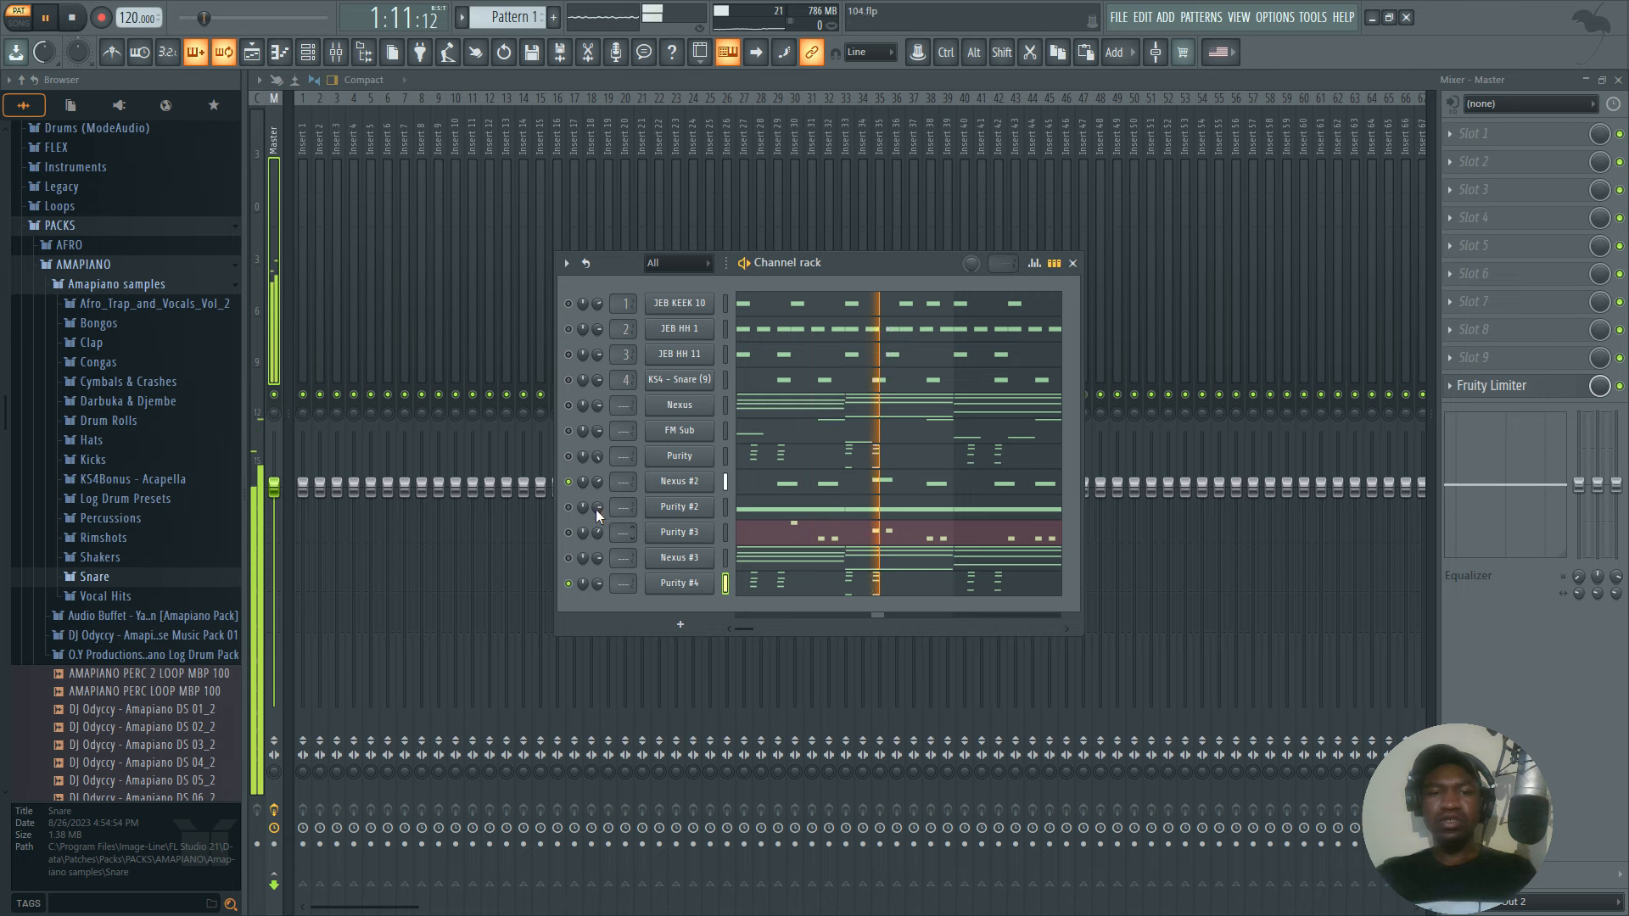
{"action": "left_click", "coordinate": [570, 584]}
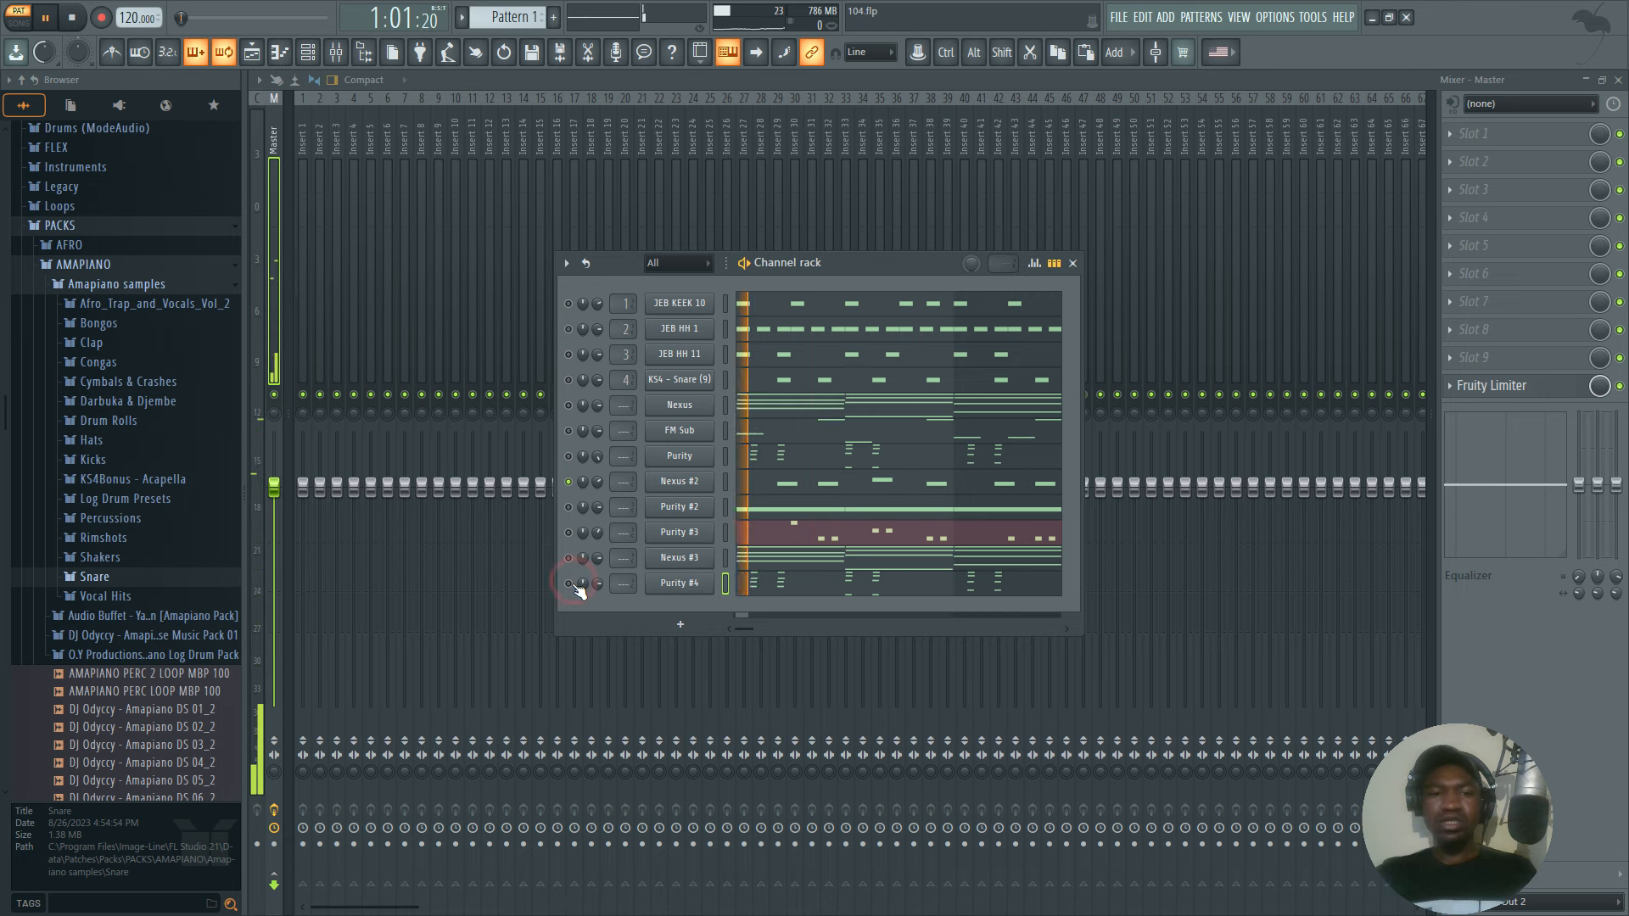
{"action": "key", "text": "space"}
Add another Nexus instrument channel, load the Lamont preset from the Mallet category and close its window.
{"action": "left_click", "coordinate": [683, 625]}
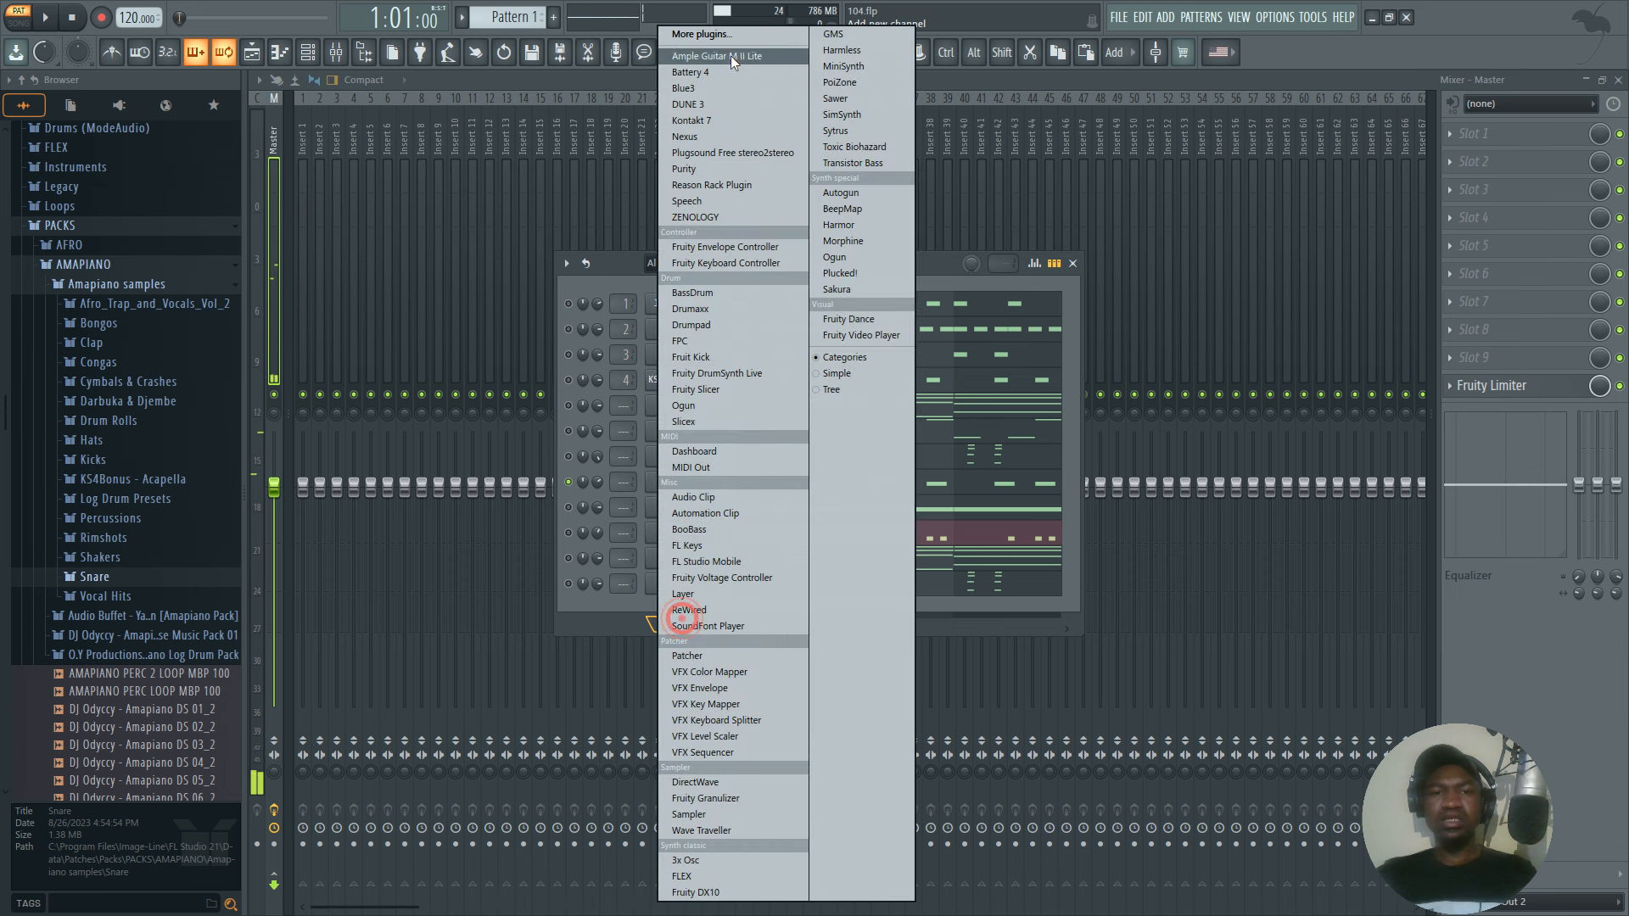
{"action": "left_click", "coordinate": [686, 135]}
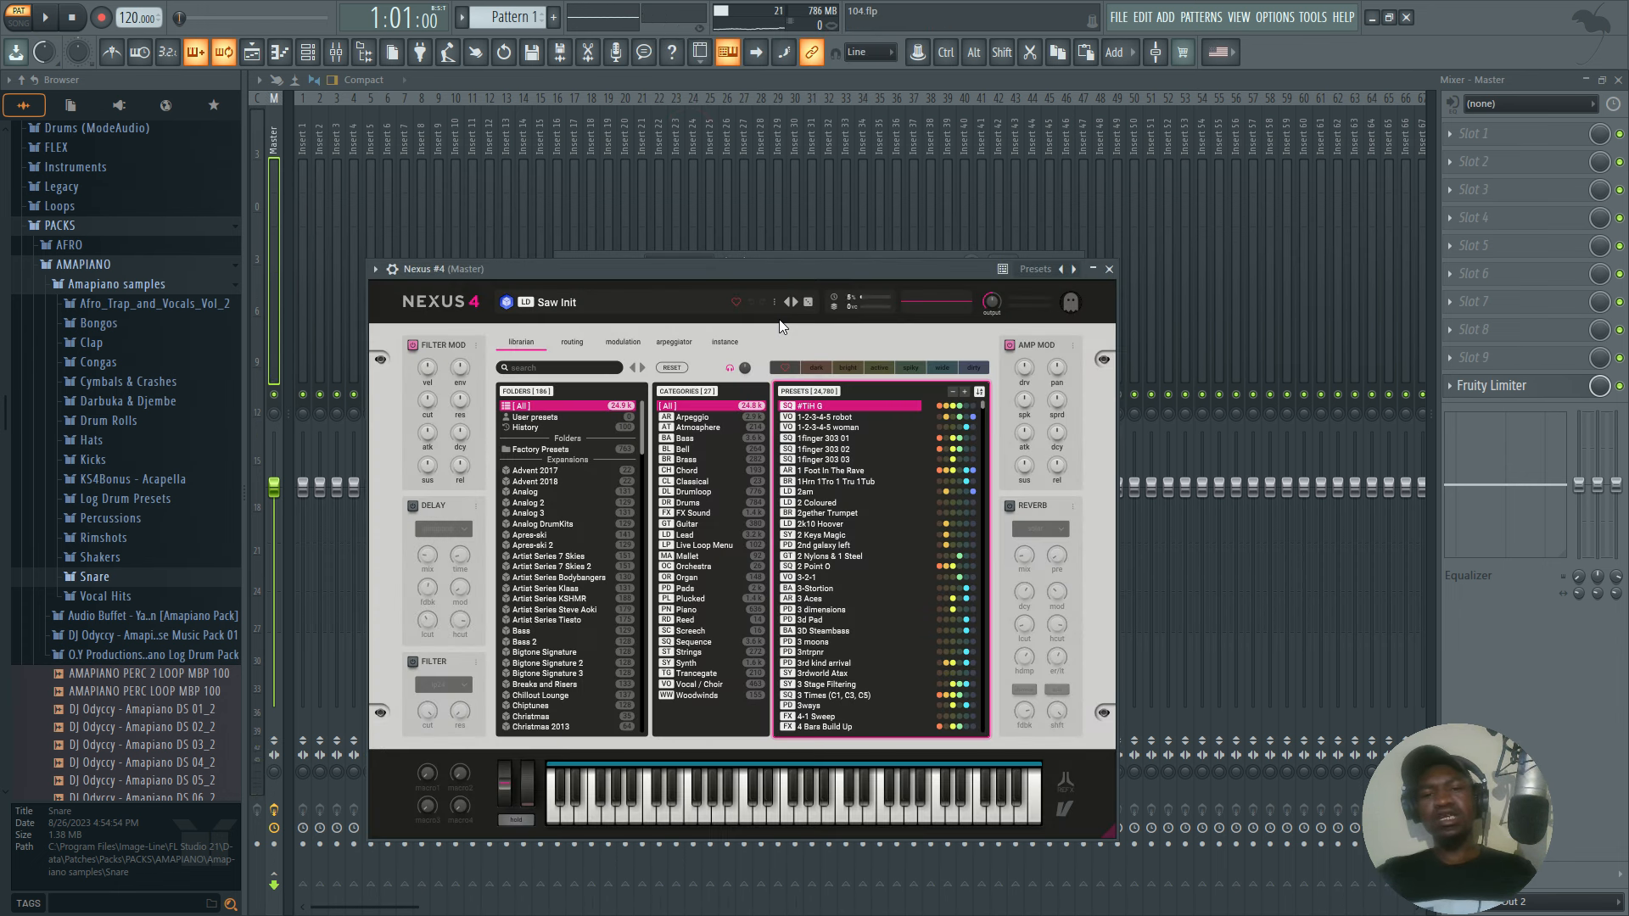
{"action": "left_click", "coordinate": [578, 369]}
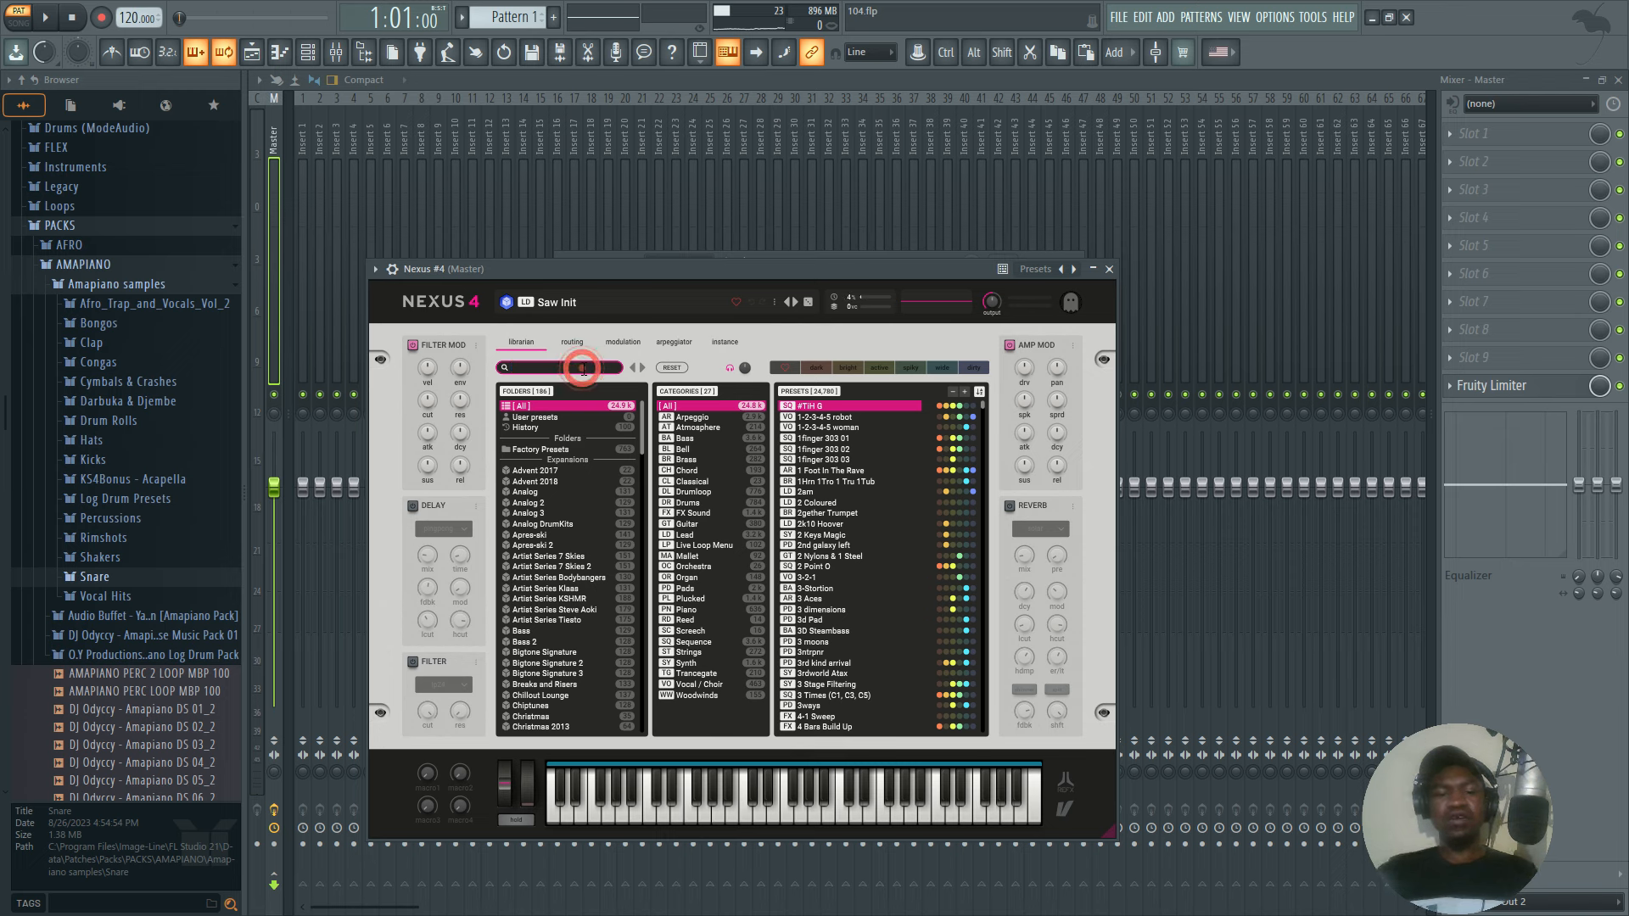
{"action": "left_click", "coordinate": [689, 556]}
{"action": "scroll", "coordinate": [835, 579], "scroll_direction": "down", "scroll_amount": 3}
{"action": "scroll", "coordinate": [833, 573], "scroll_direction": "down", "scroll_amount": 1}
{"action": "left_click", "coordinate": [835, 586]}
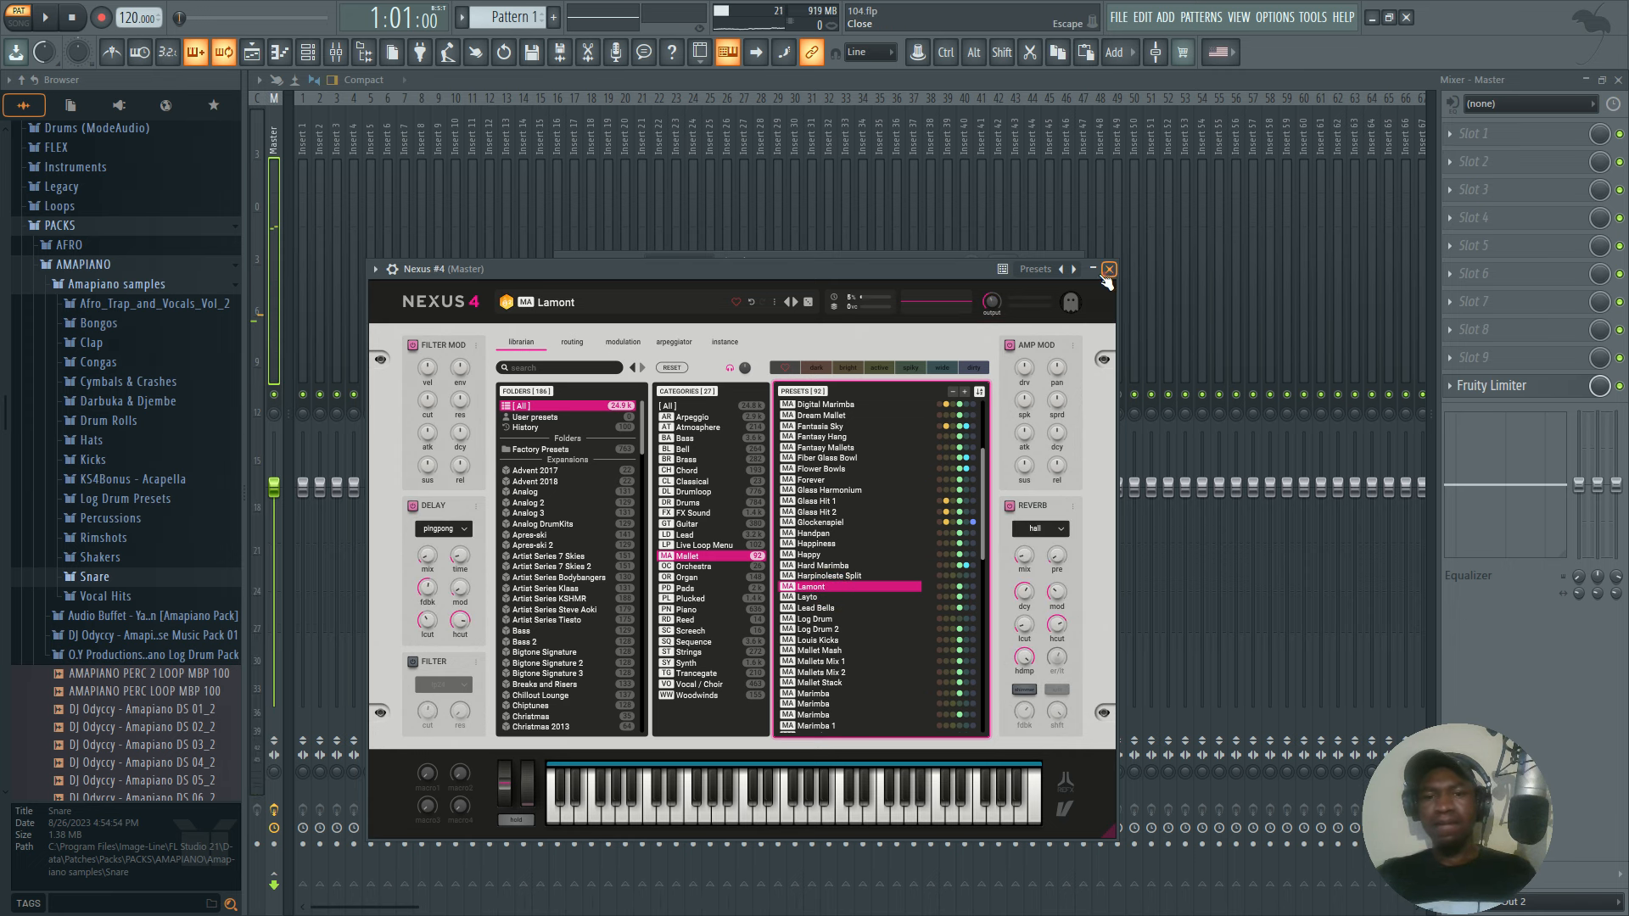
{"action": "left_click", "coordinate": [1108, 269]}
Copy the Nexus #2 channel's notes and paste them into the Nexus #4 channel.
{"action": "right_click", "coordinate": [676, 484]}
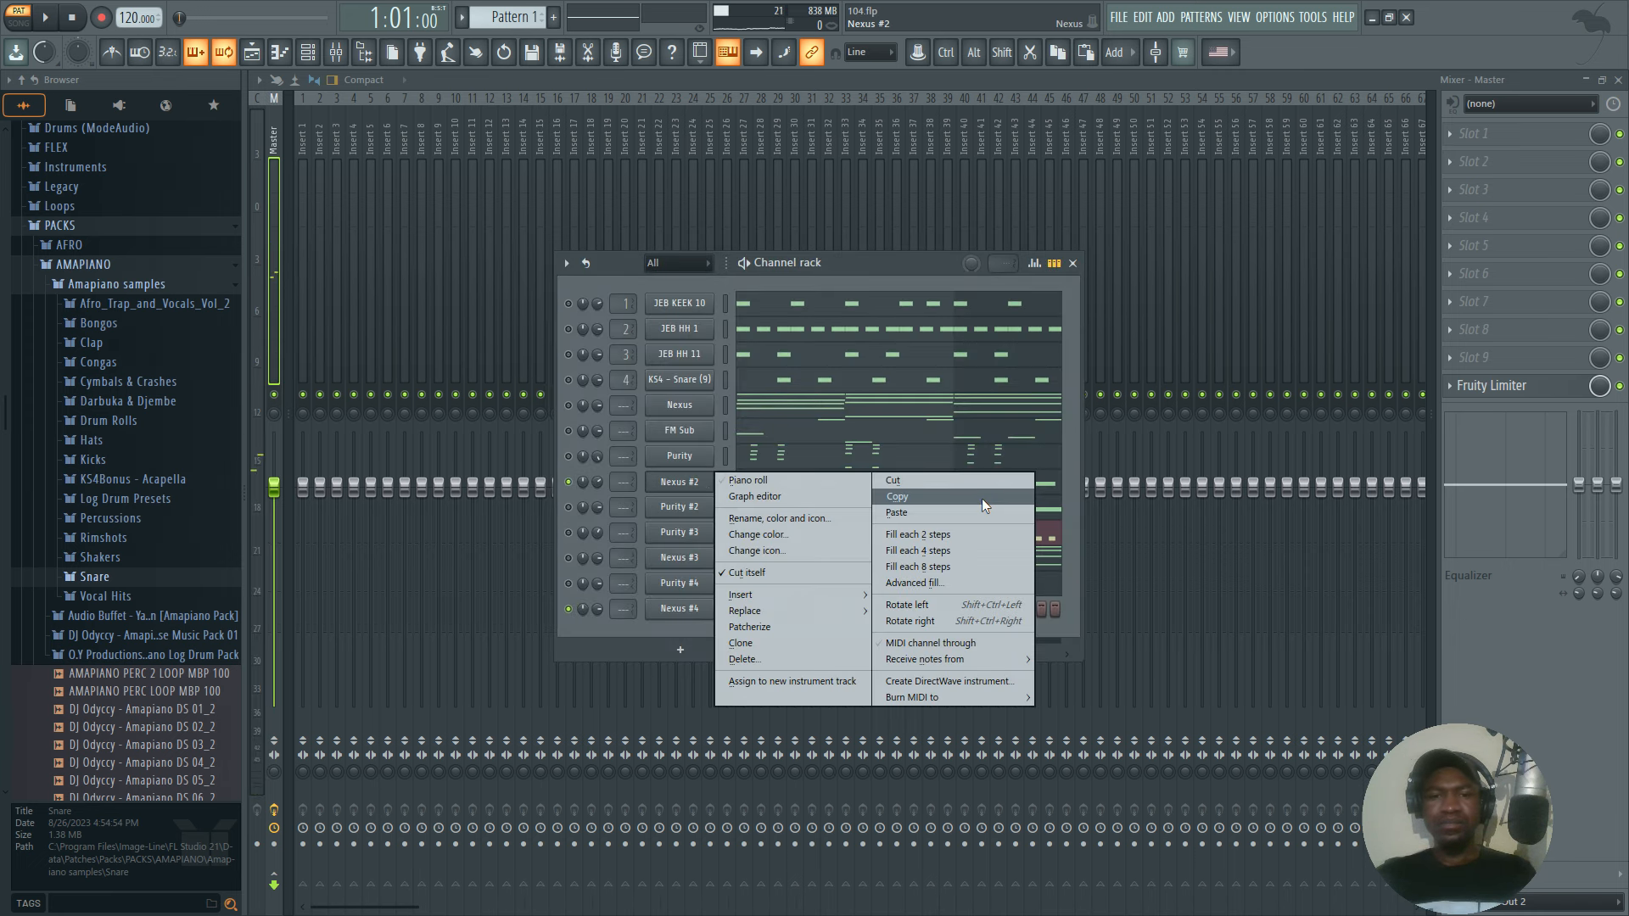
{"action": "left_click", "coordinate": [968, 497]}
{"action": "right_click", "coordinate": [682, 609]}
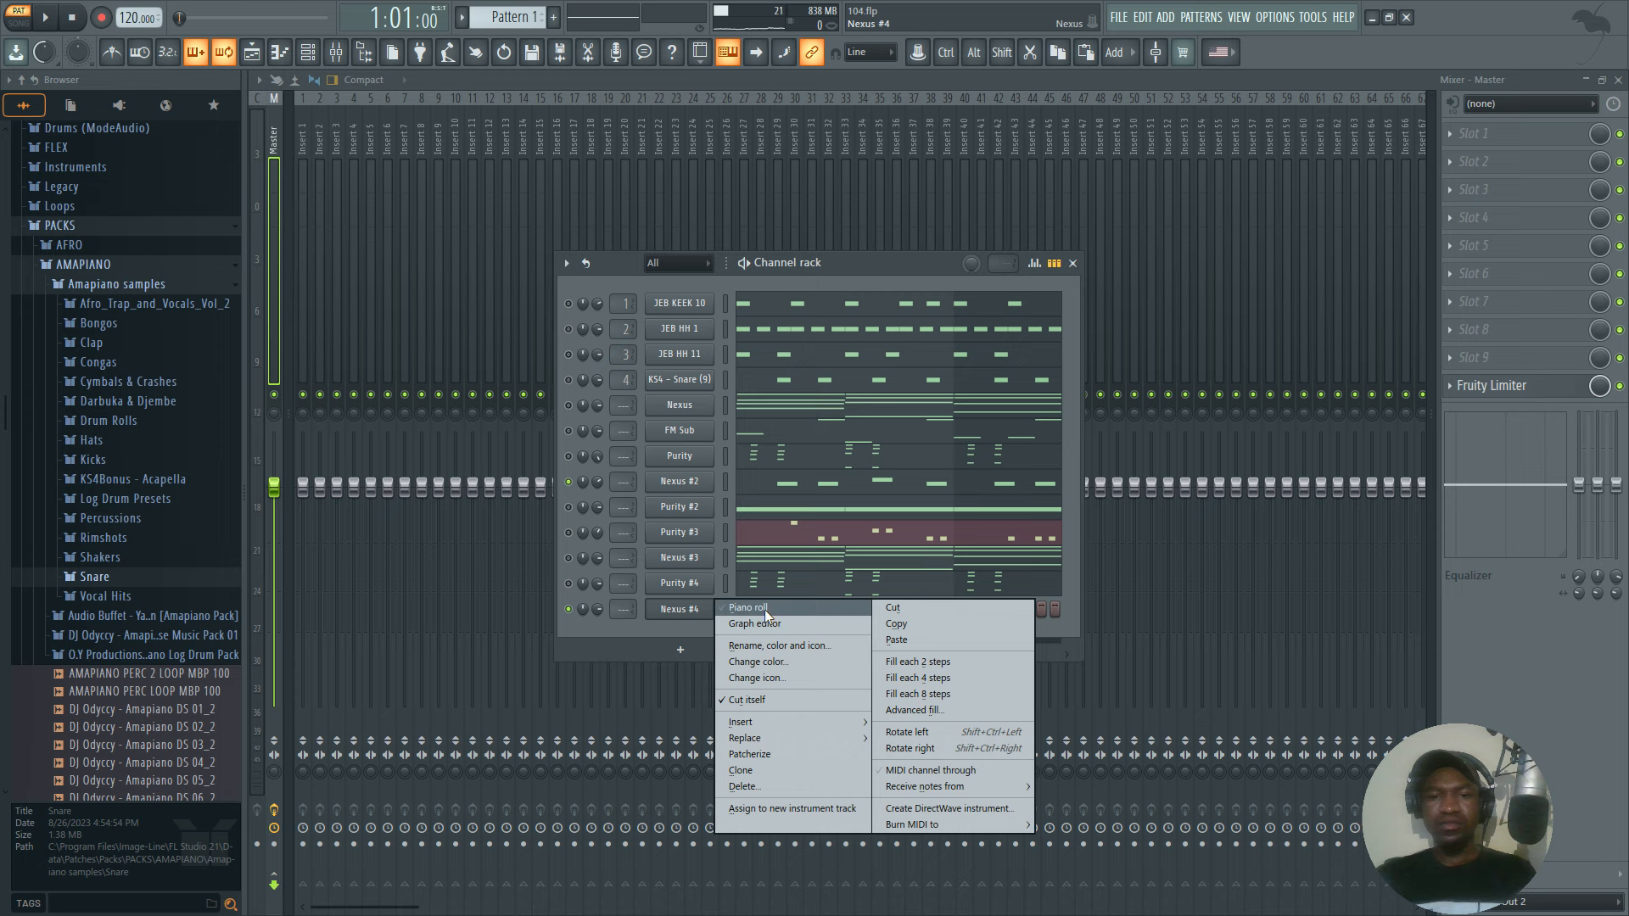
{"action": "left_click", "coordinate": [902, 638]}
Play Nexus #2 and Nexus #4 together, adjusting the Nexus #4 channel volume slightly, and stop playback.
{"action": "key", "text": "space"}
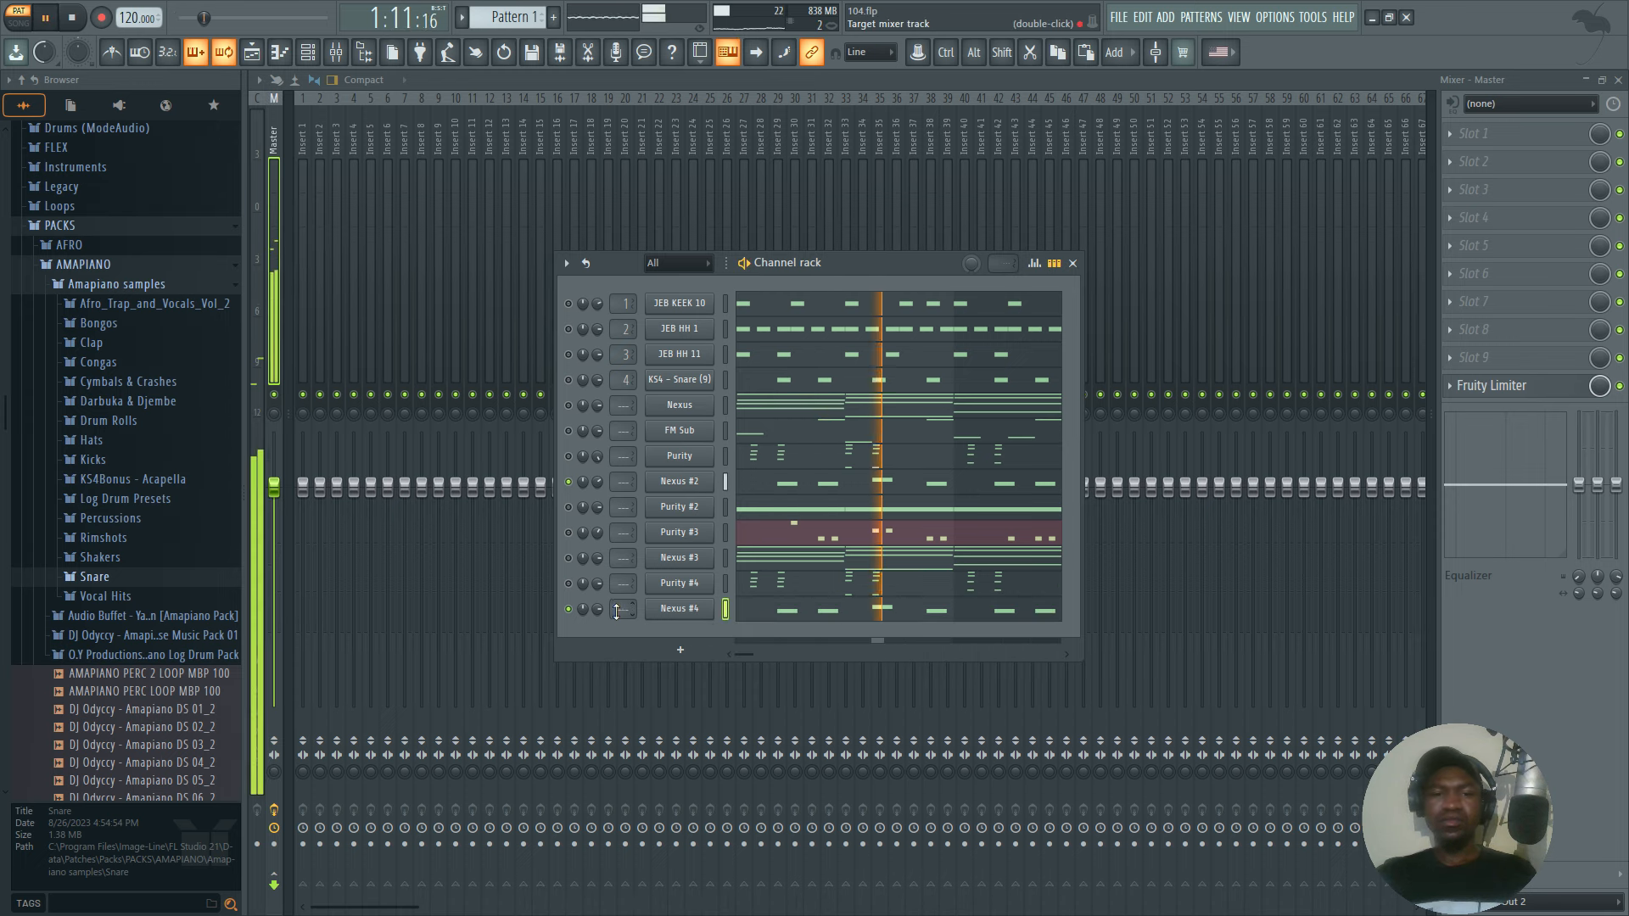
{"action": "left_click_drag", "start_coordinate": [599, 610], "coordinate": [600, 614]}
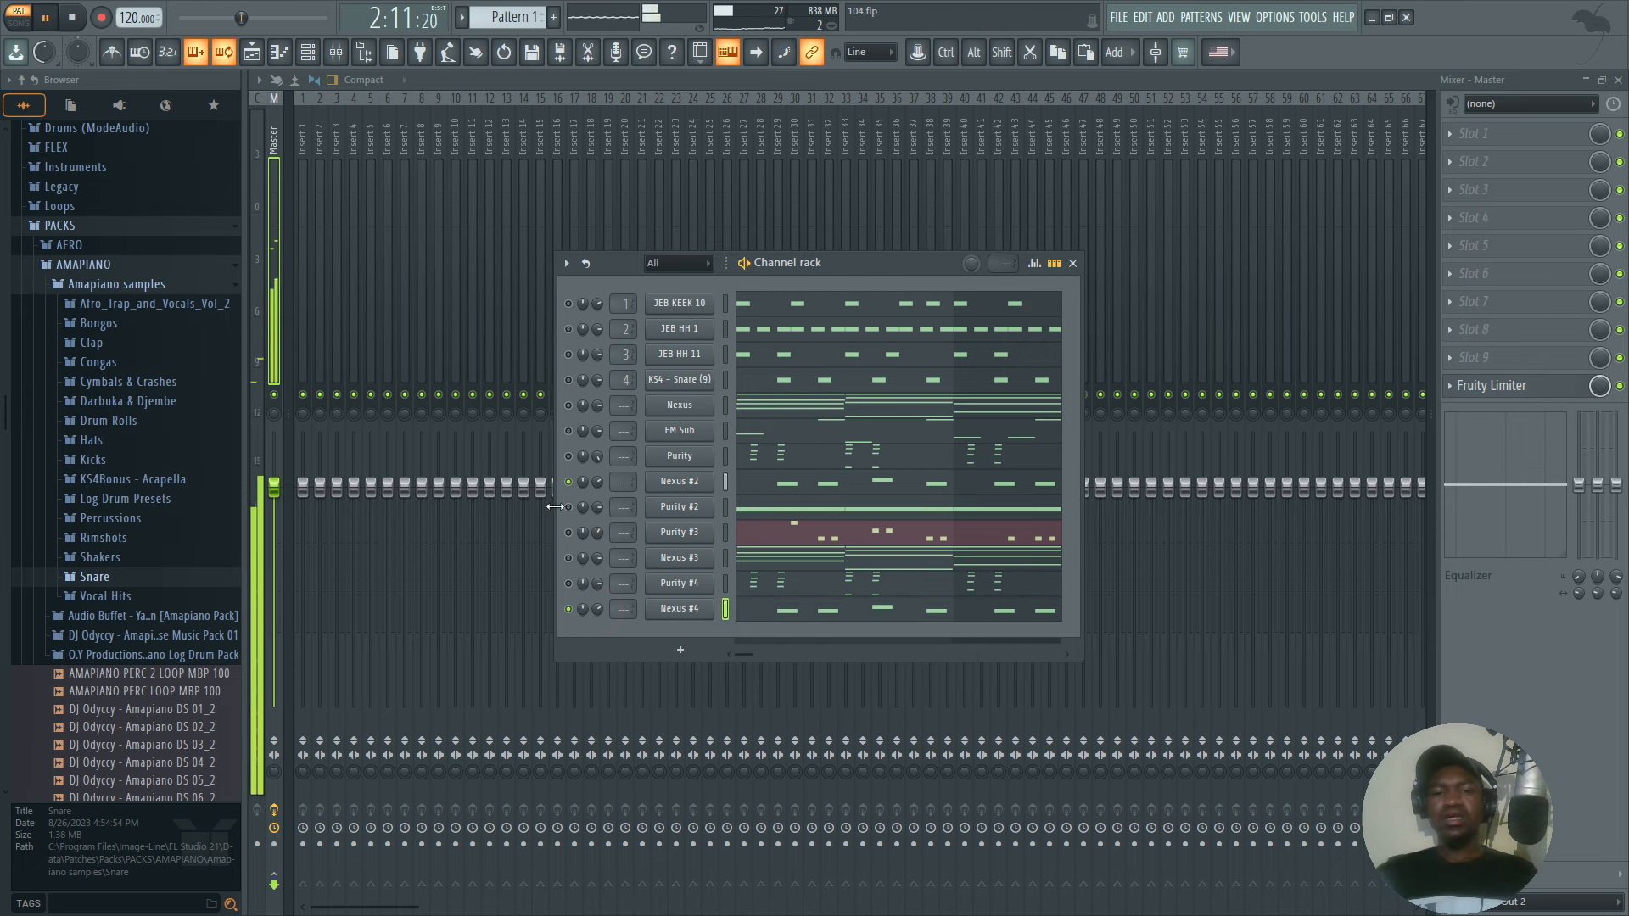
{"action": "key", "text": "space"}
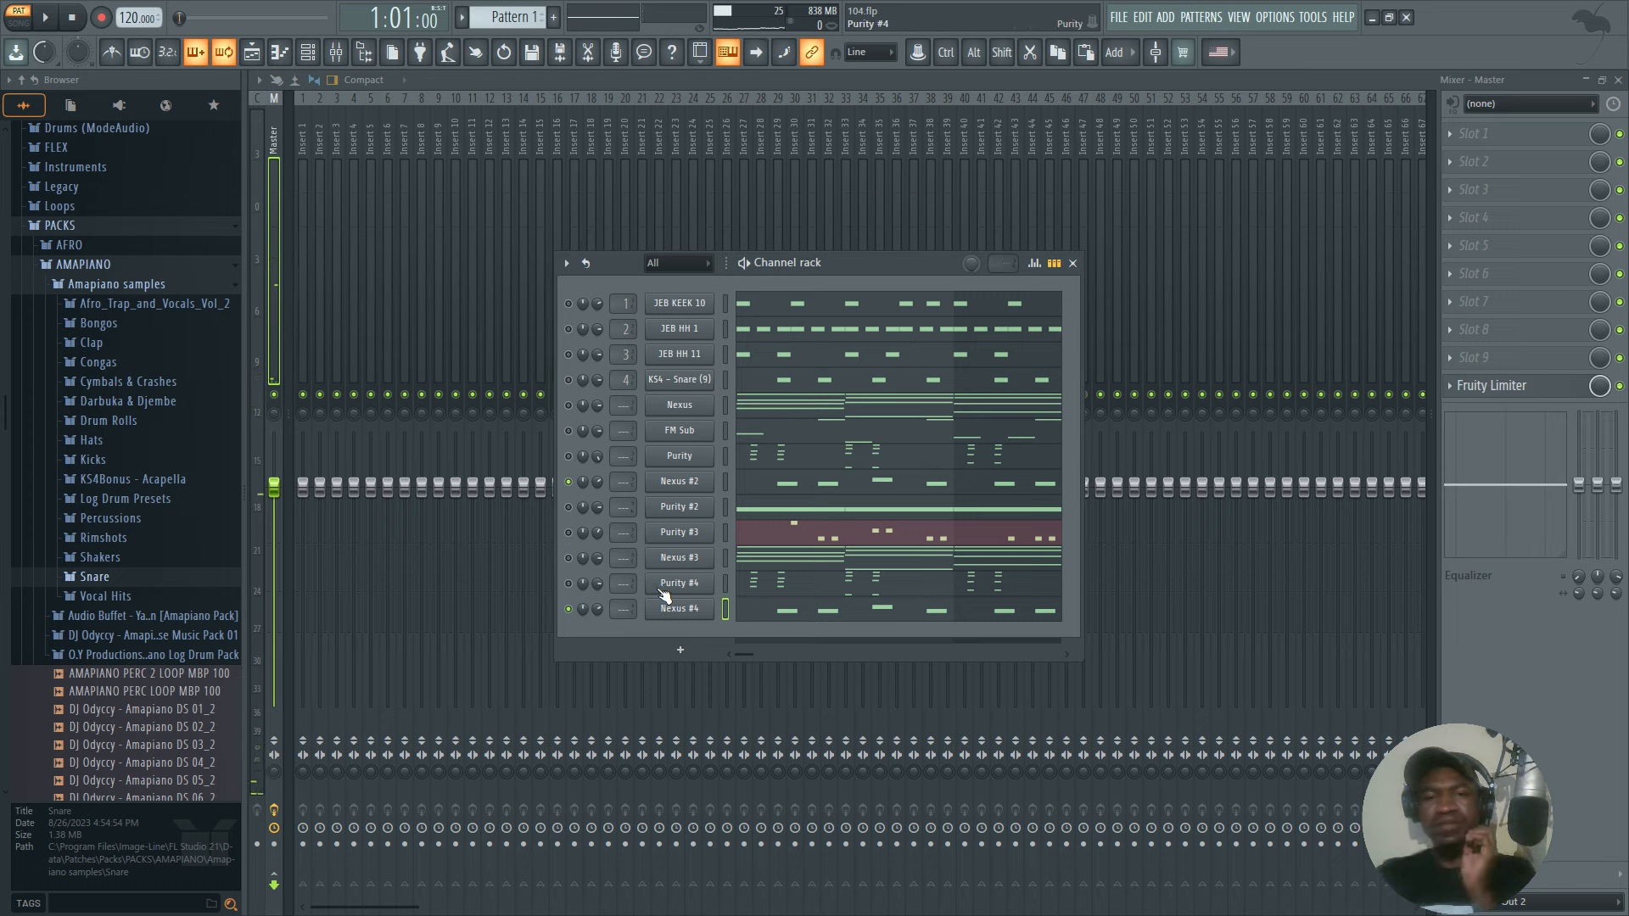
Unmute Purity #2, mute Nexus #2, and audition the pattern with Purity #3 switched on and off.
{"action": "left_click", "coordinate": [568, 507]}
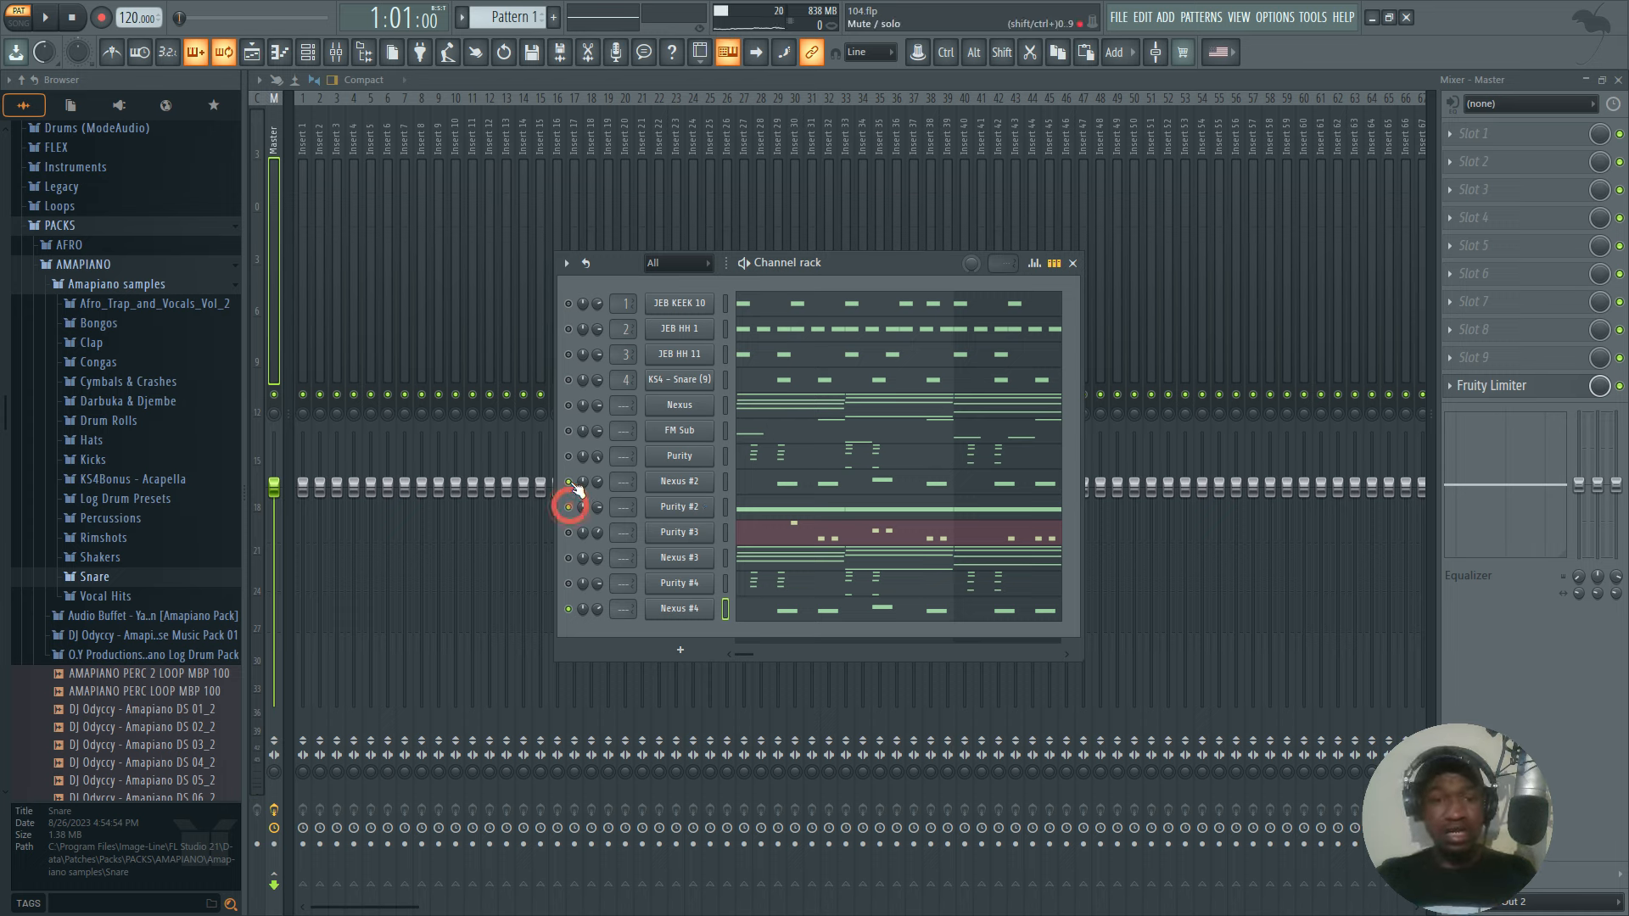
{"action": "left_click", "coordinate": [568, 481]}
{"action": "left_click", "coordinate": [568, 533]}
{"action": "key", "text": "space"}
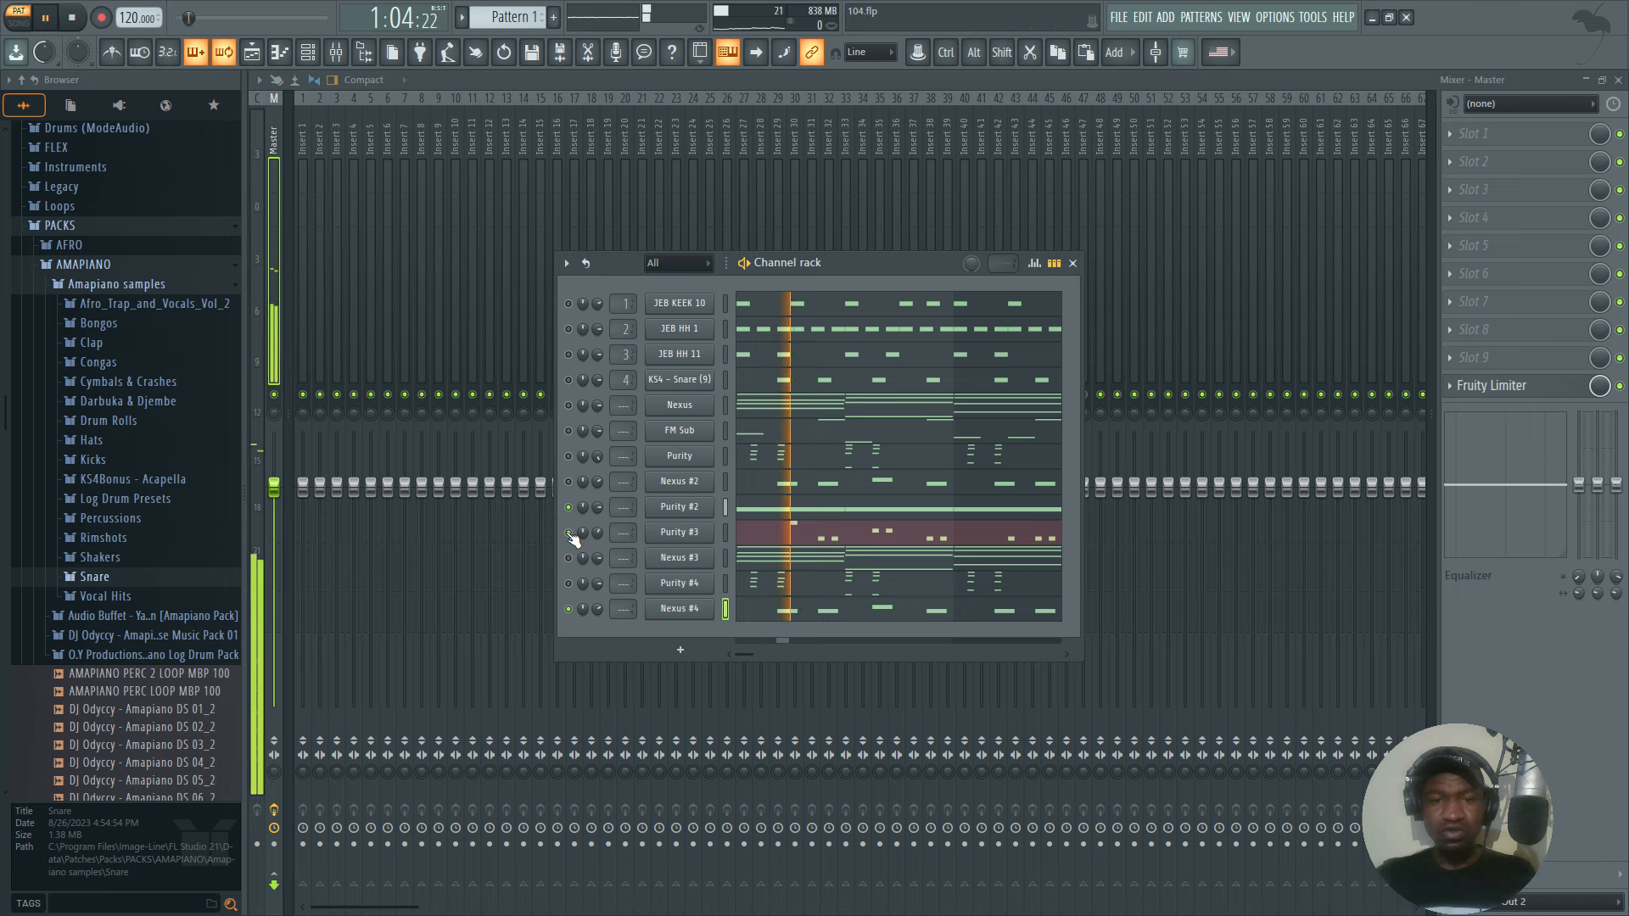
{"action": "left_click", "coordinate": [568, 532]}
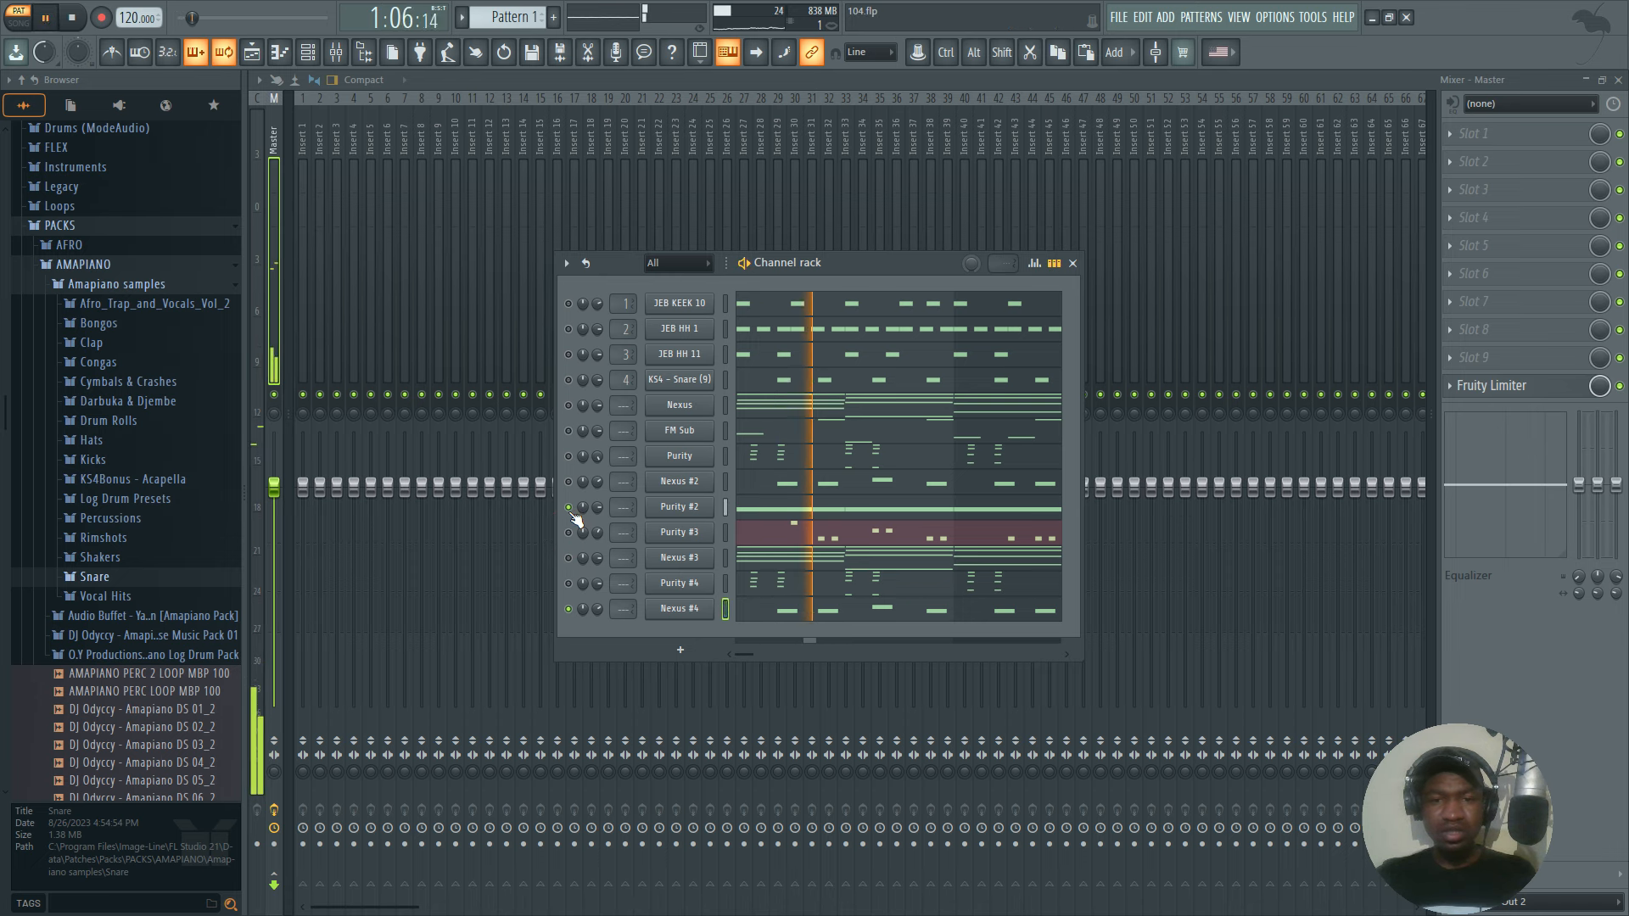
{"action": "key", "text": "space"}
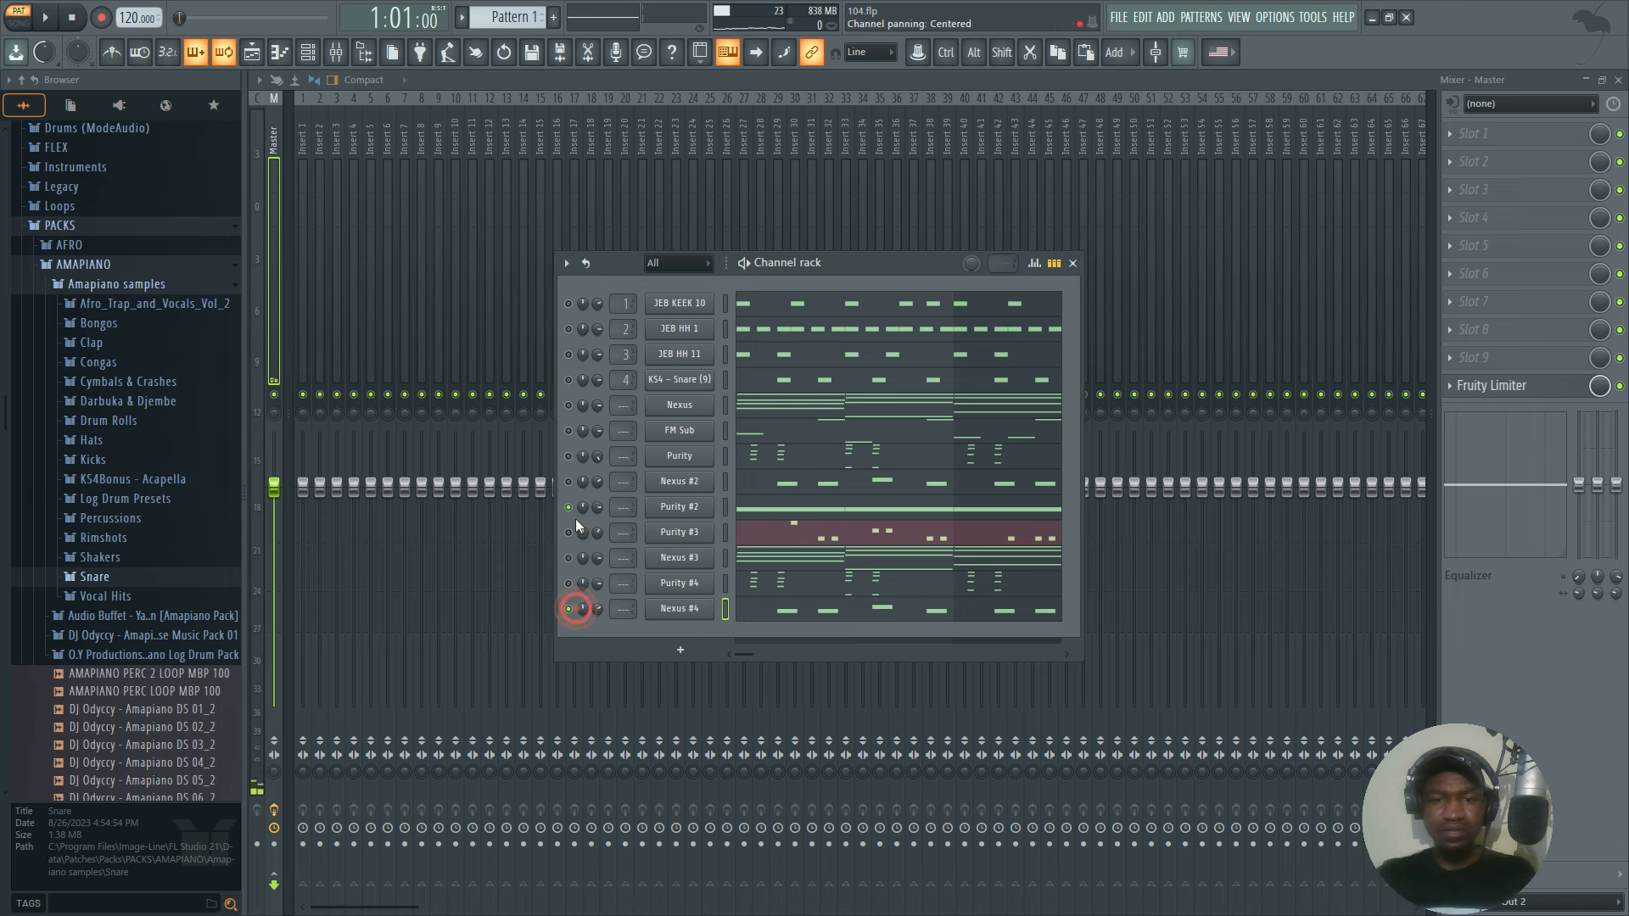
Mute Nexus #4, listen to Purity #2 and Purity #3 one at a time, and leave both unmuted.
{"action": "key", "text": "space"}
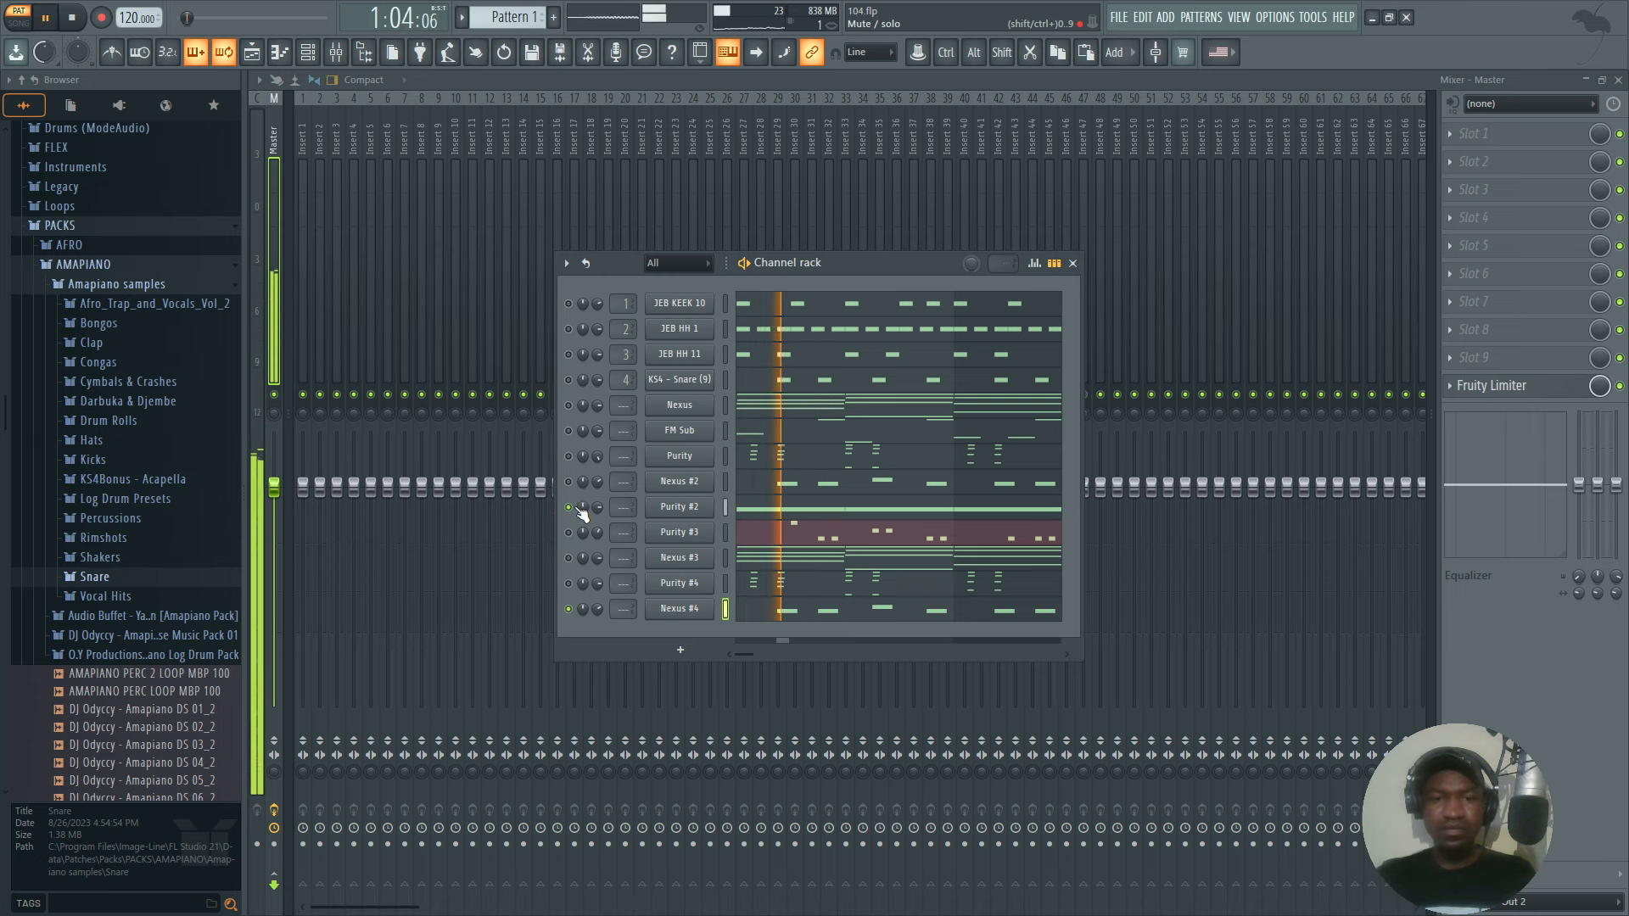
{"action": "left_click", "coordinate": [569, 609]}
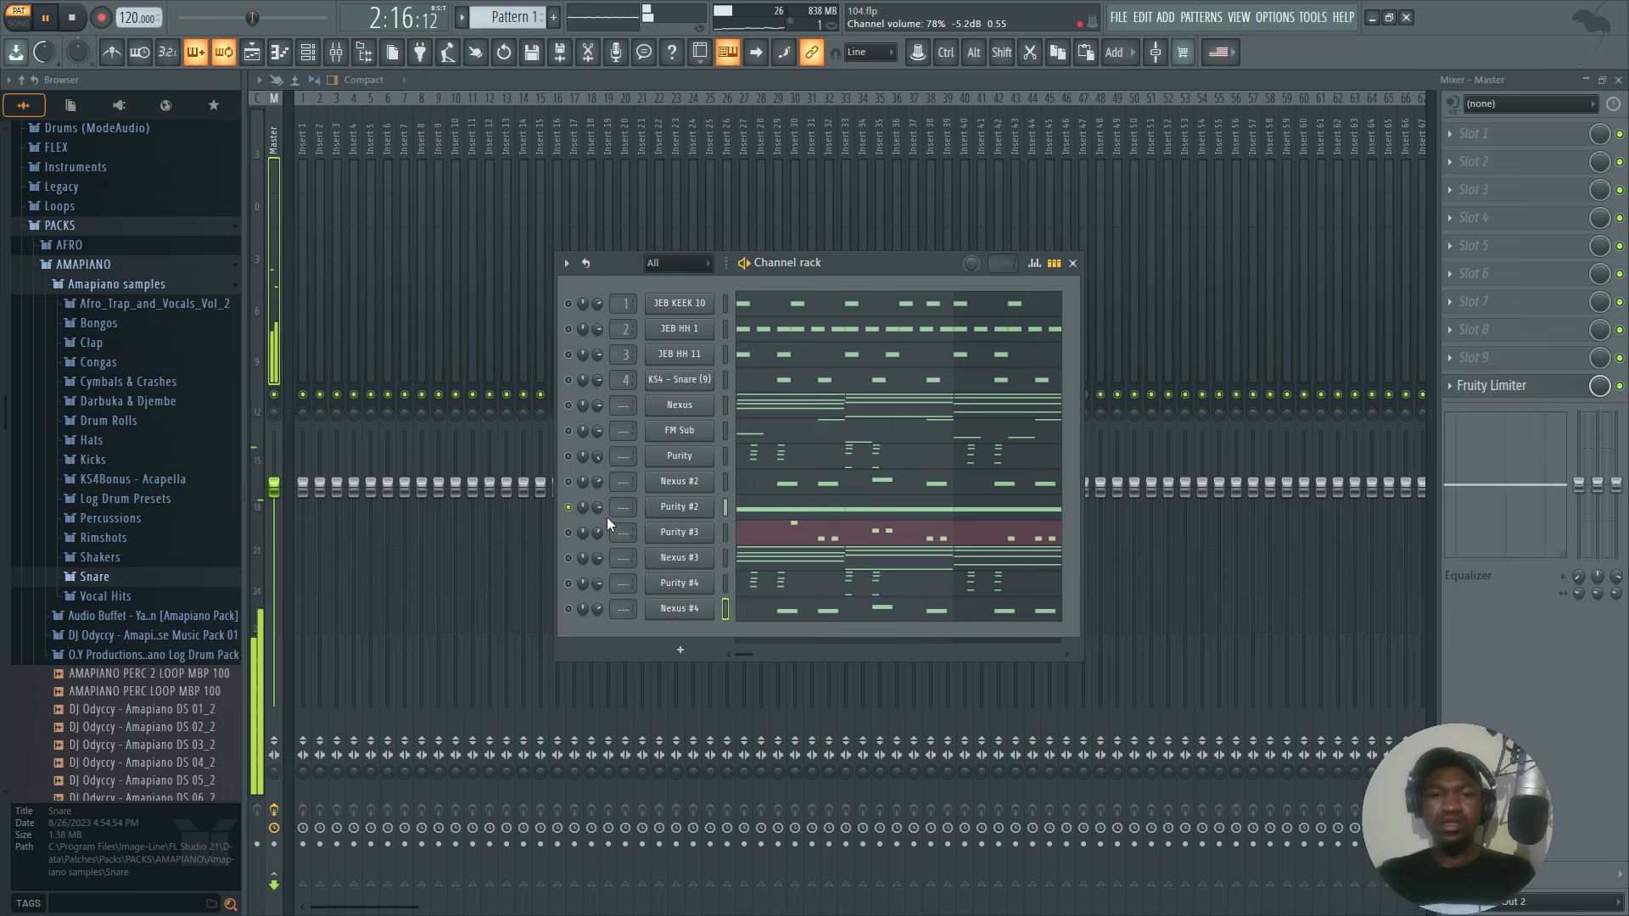
{"action": "key", "text": "space"}
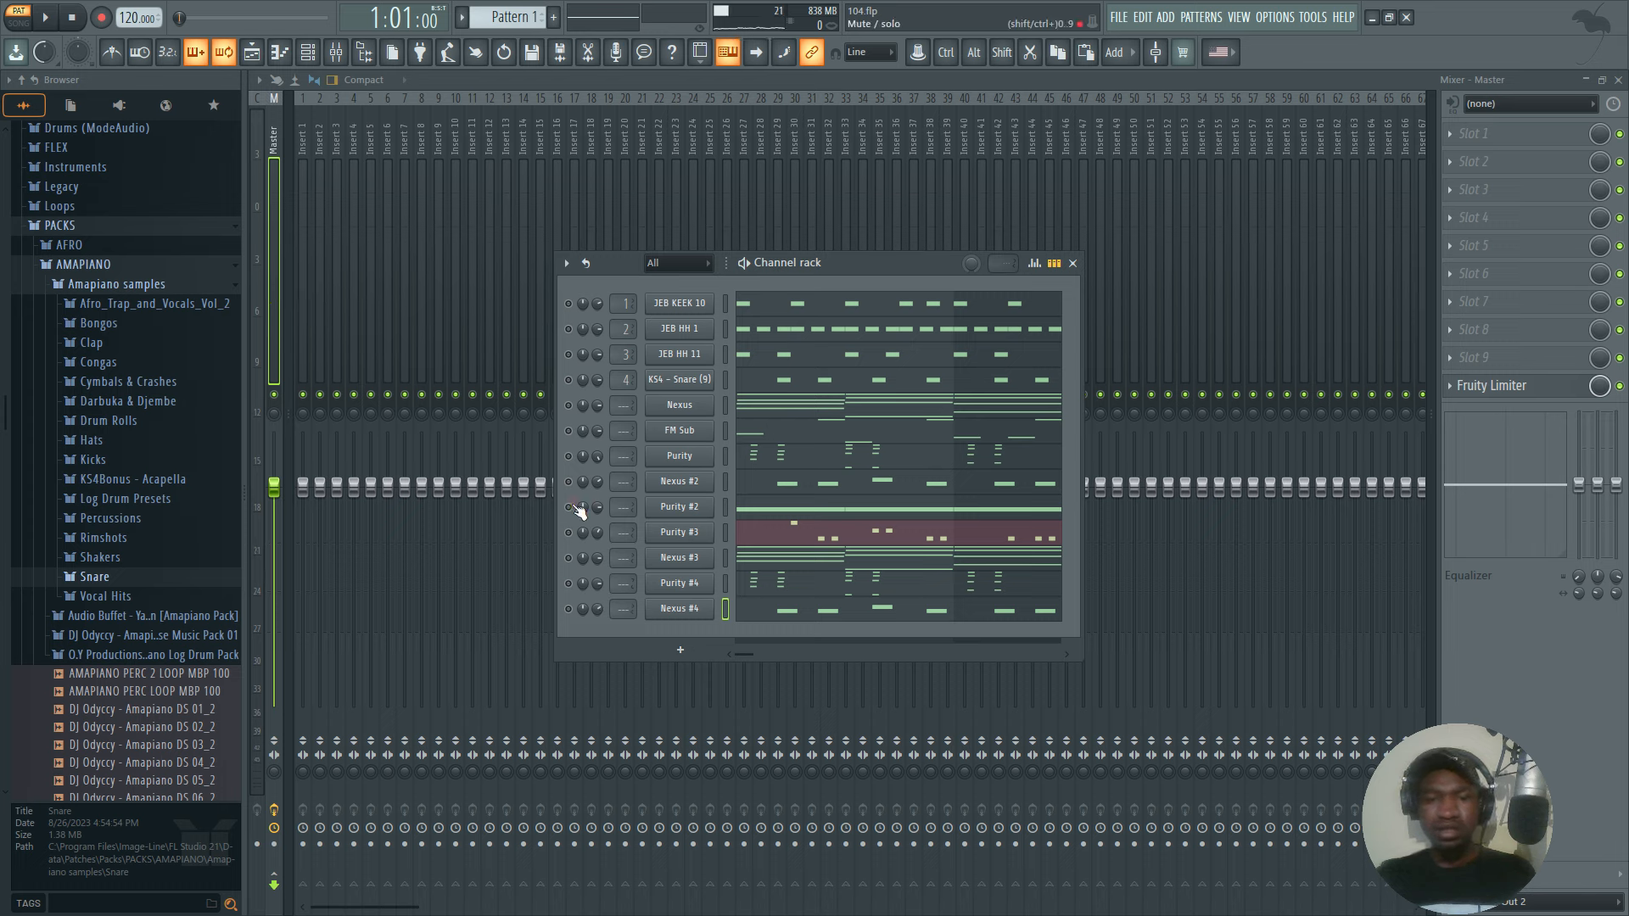
{"action": "key", "text": "space"}
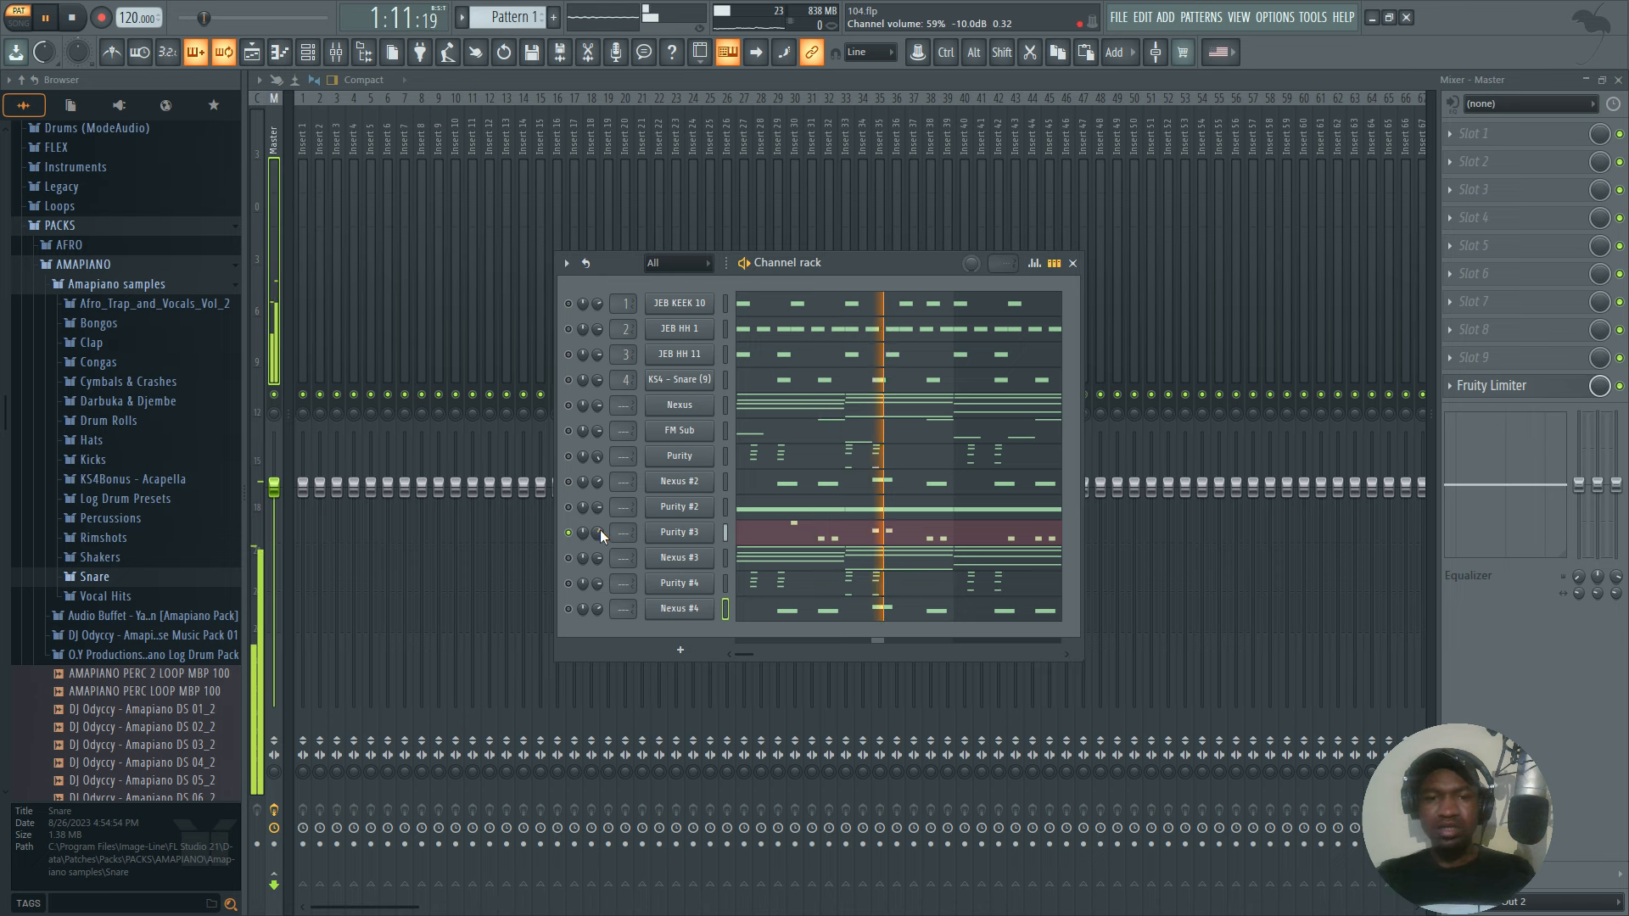
{"action": "key", "text": "space"}
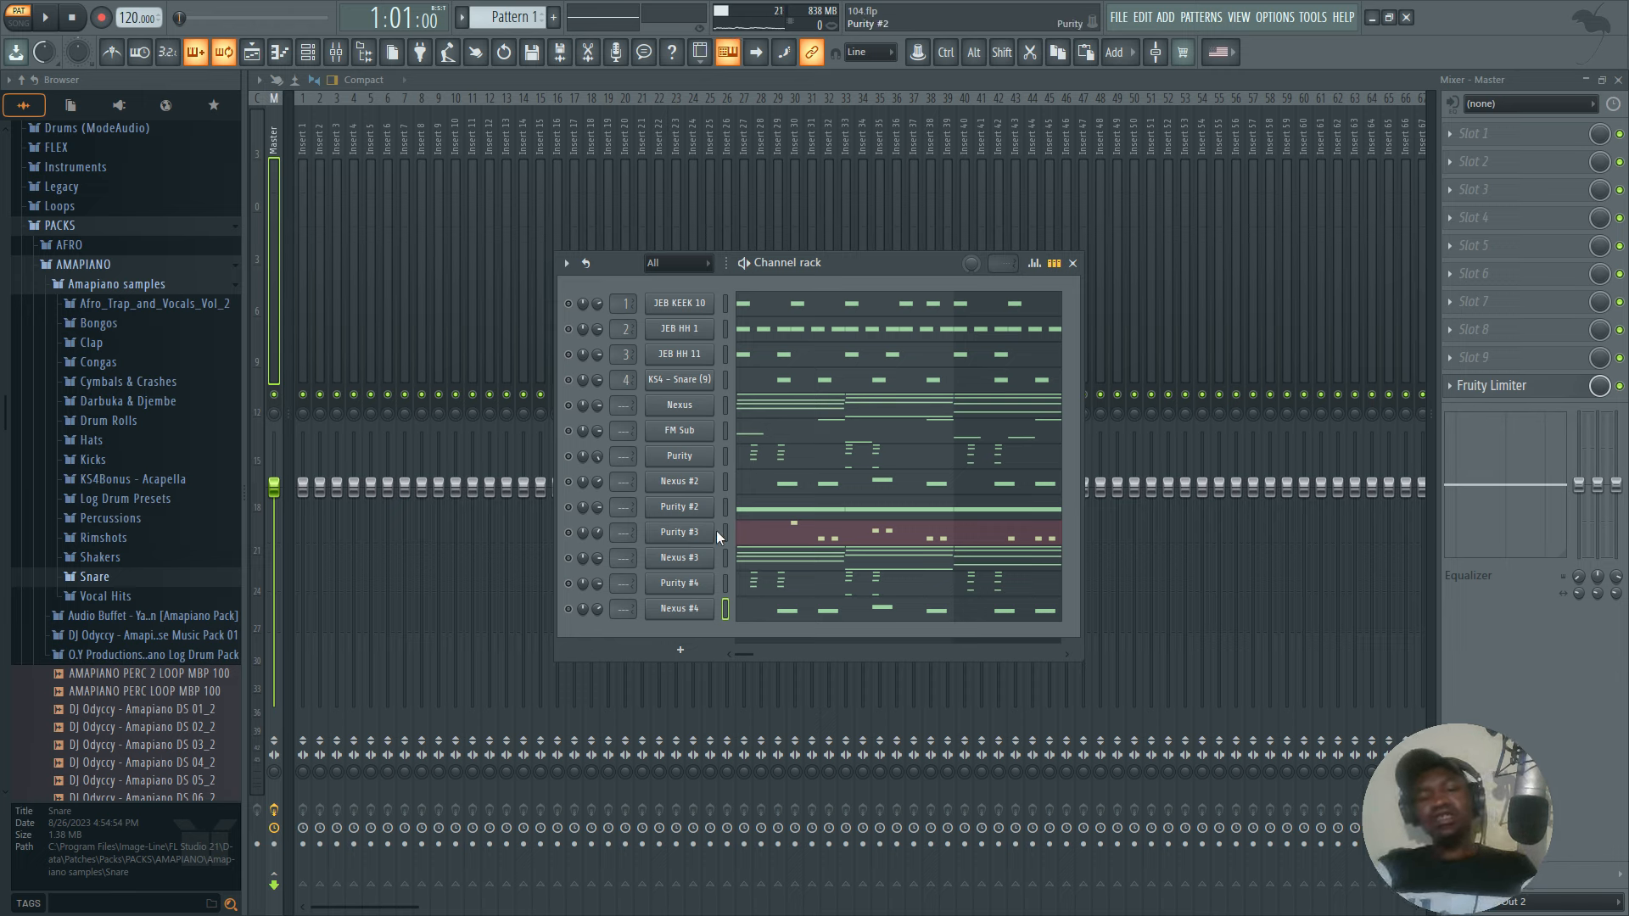
{"action": "left_click", "coordinate": [569, 511]}
{"action": "left_click", "coordinate": [566, 531]}
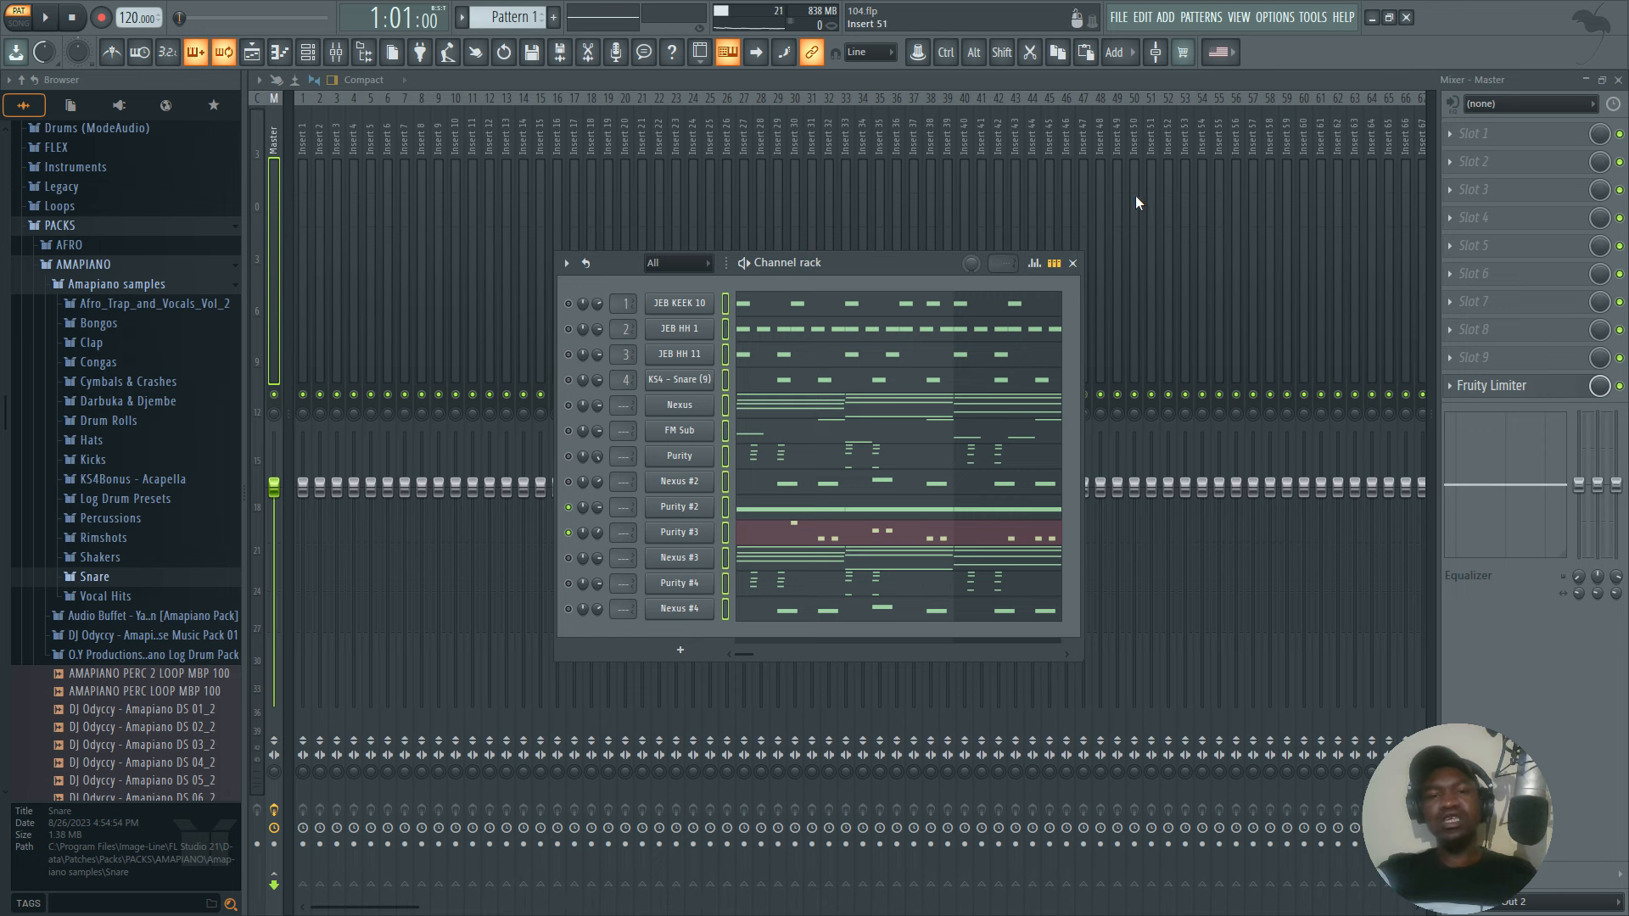
Close the channel rack and route all selected channels to consecutive mixer tracks starting from Insert 1.
{"action": "left_click", "coordinate": [1072, 263]}
{"action": "right_click", "coordinate": [304, 322]}
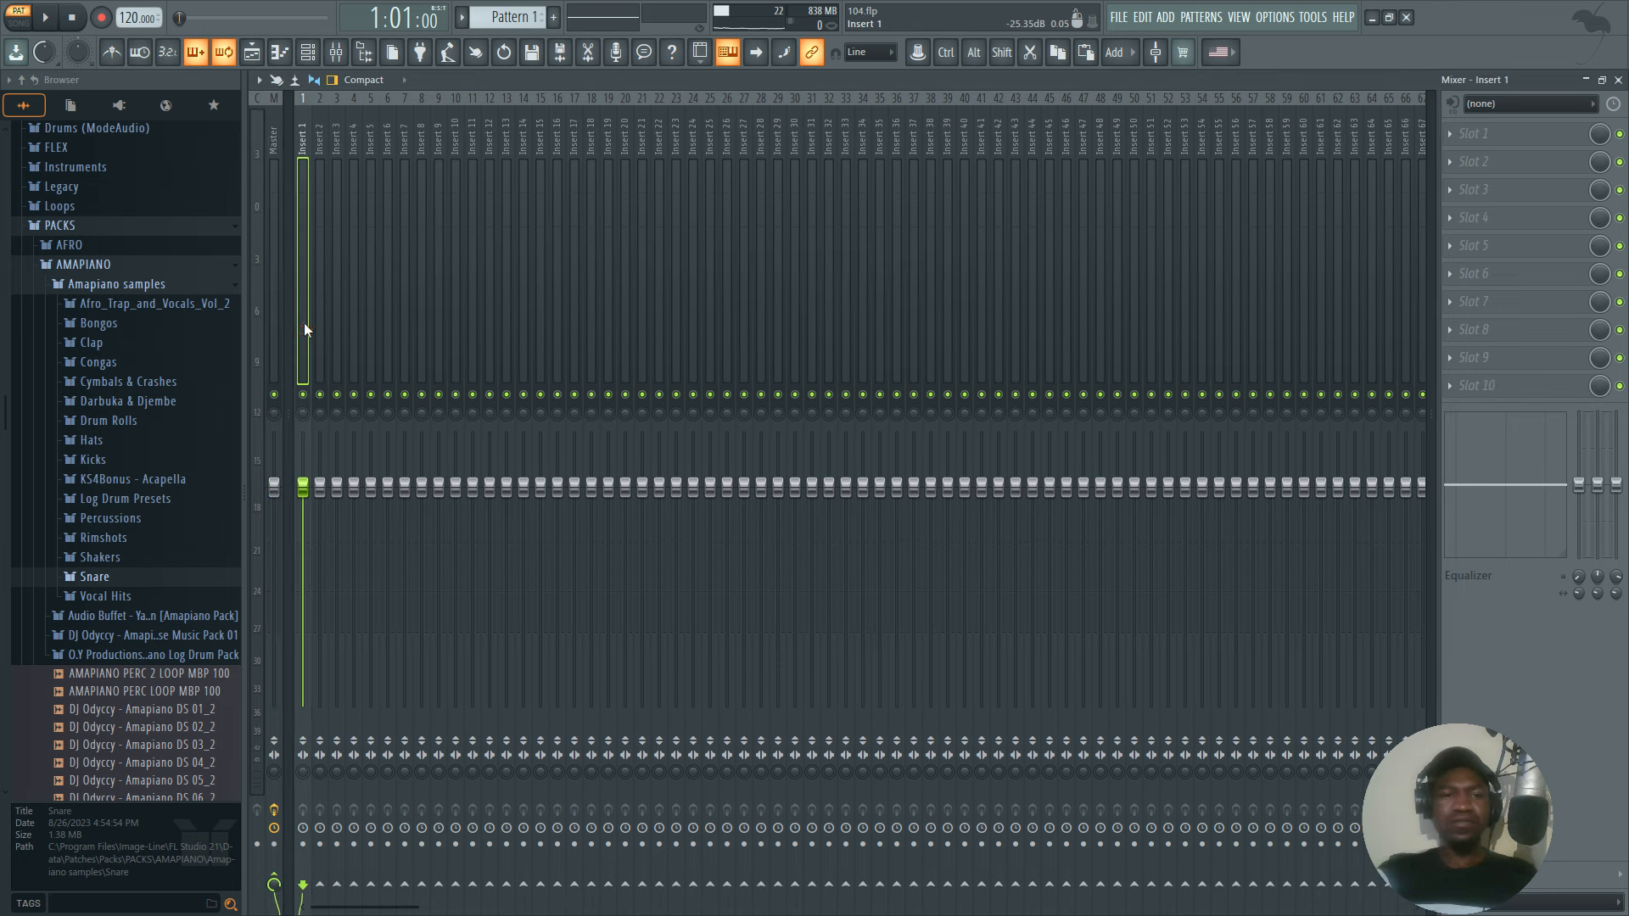
{"action": "mouse_move", "coordinate": [375, 284]}
{"action": "left_click", "coordinate": [543, 302]}
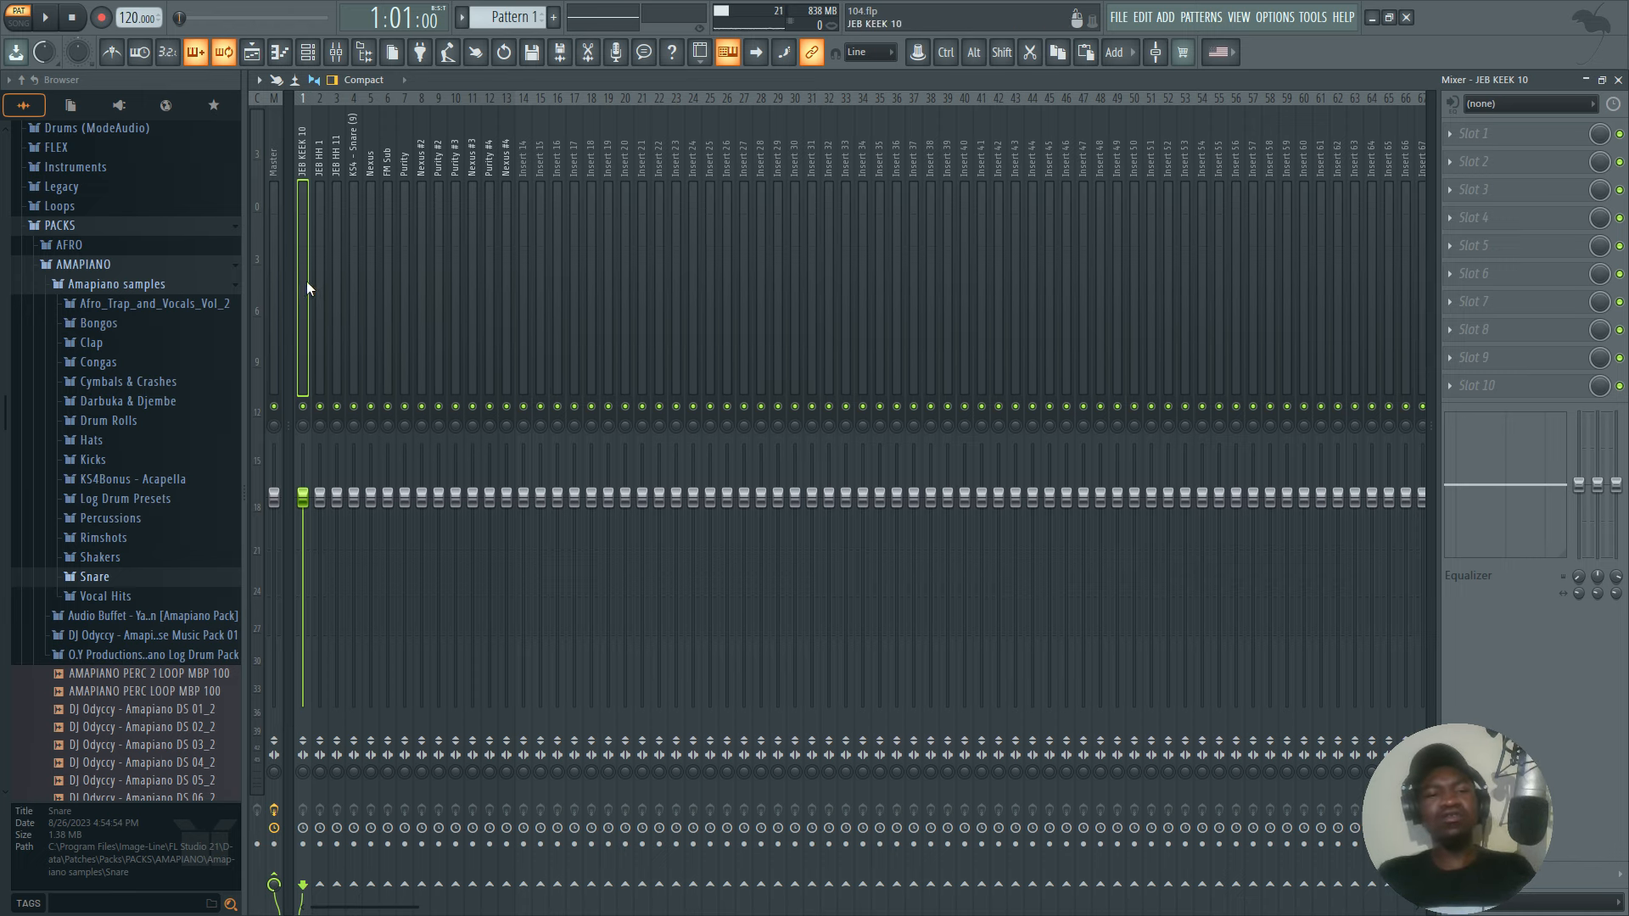
Try the Master track's stereo separation at 100% merged and return it to the original setting.
{"action": "left_click", "coordinate": [267, 314]}
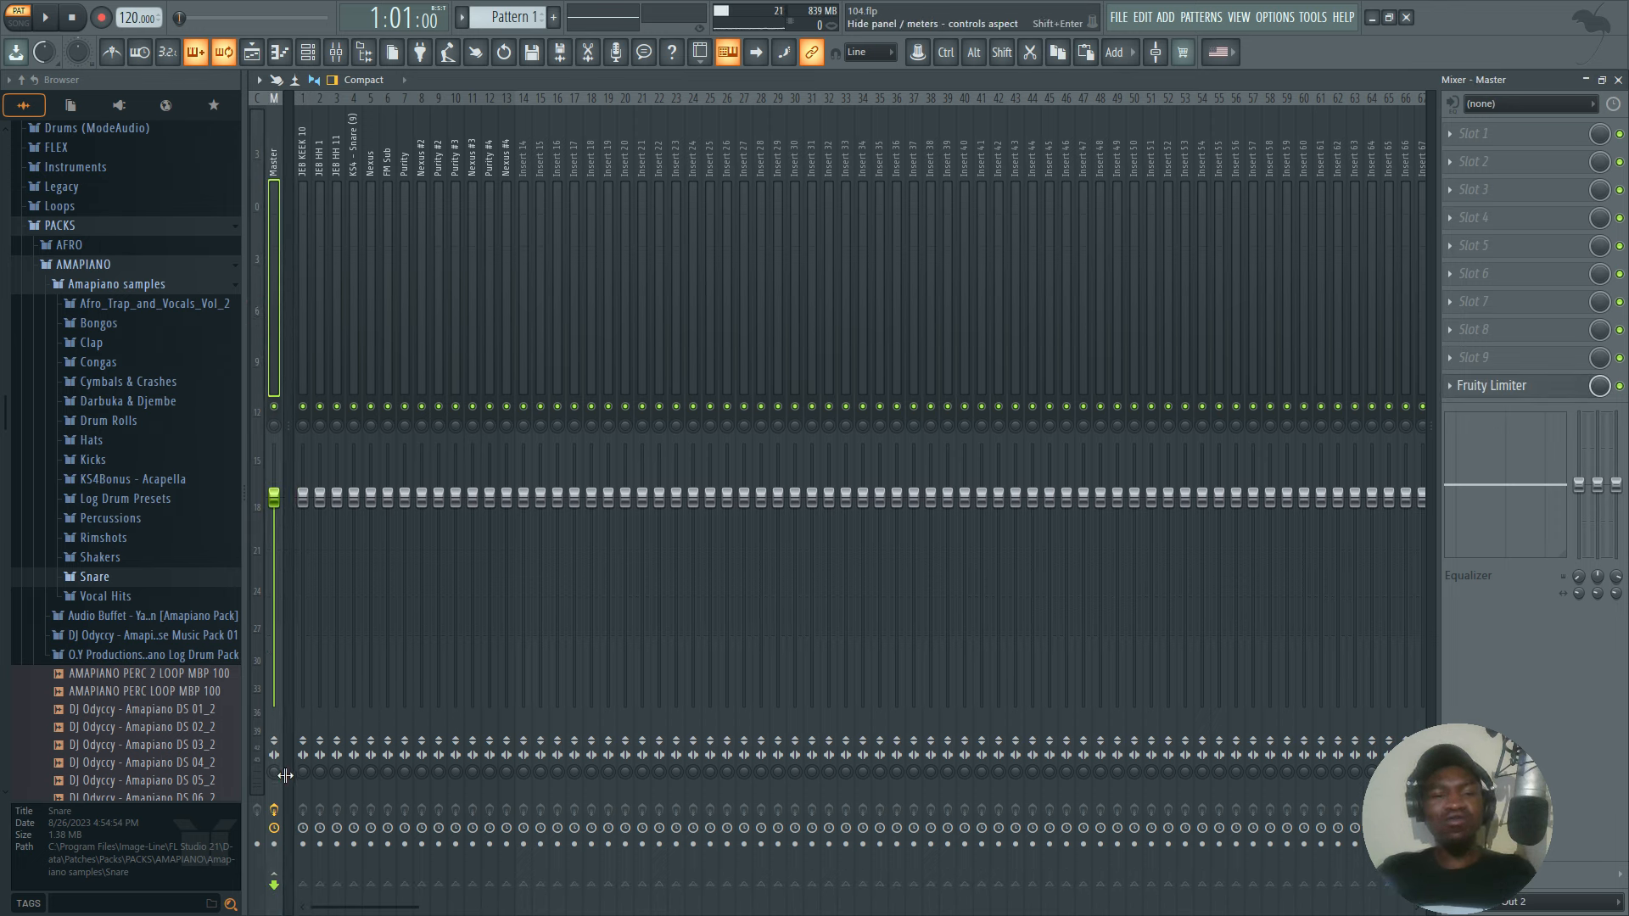
{"action": "left_click_drag", "start_coordinate": [274, 771], "coordinate": [274, 747]}
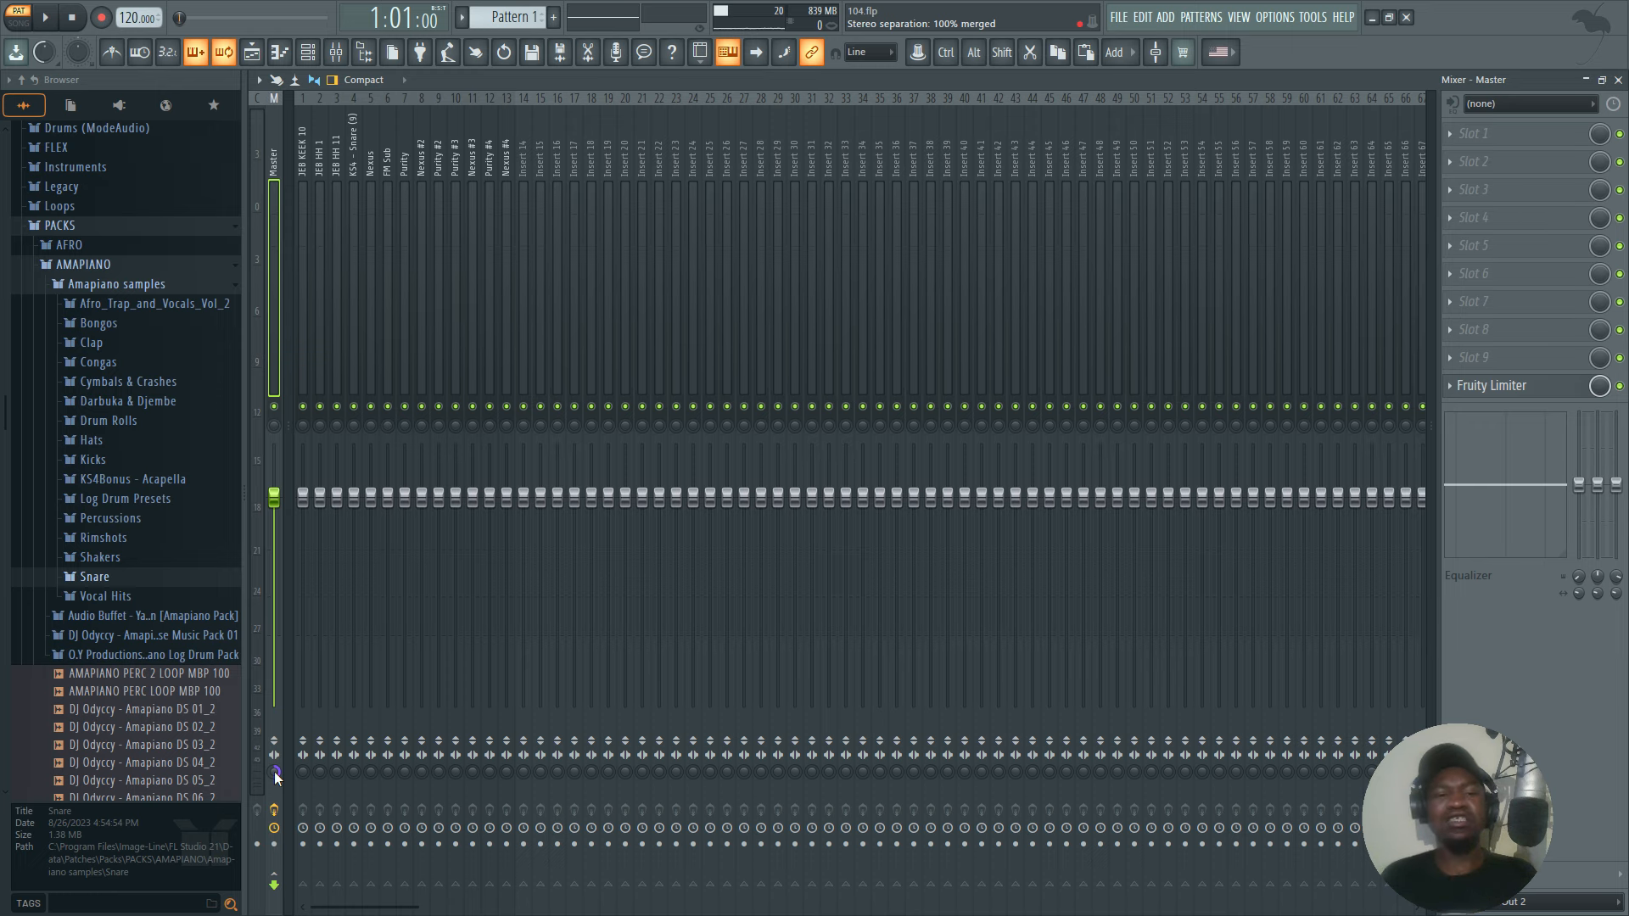
{"action": "left_click_drag", "start_coordinate": [275, 774], "coordinate": [275, 798]}
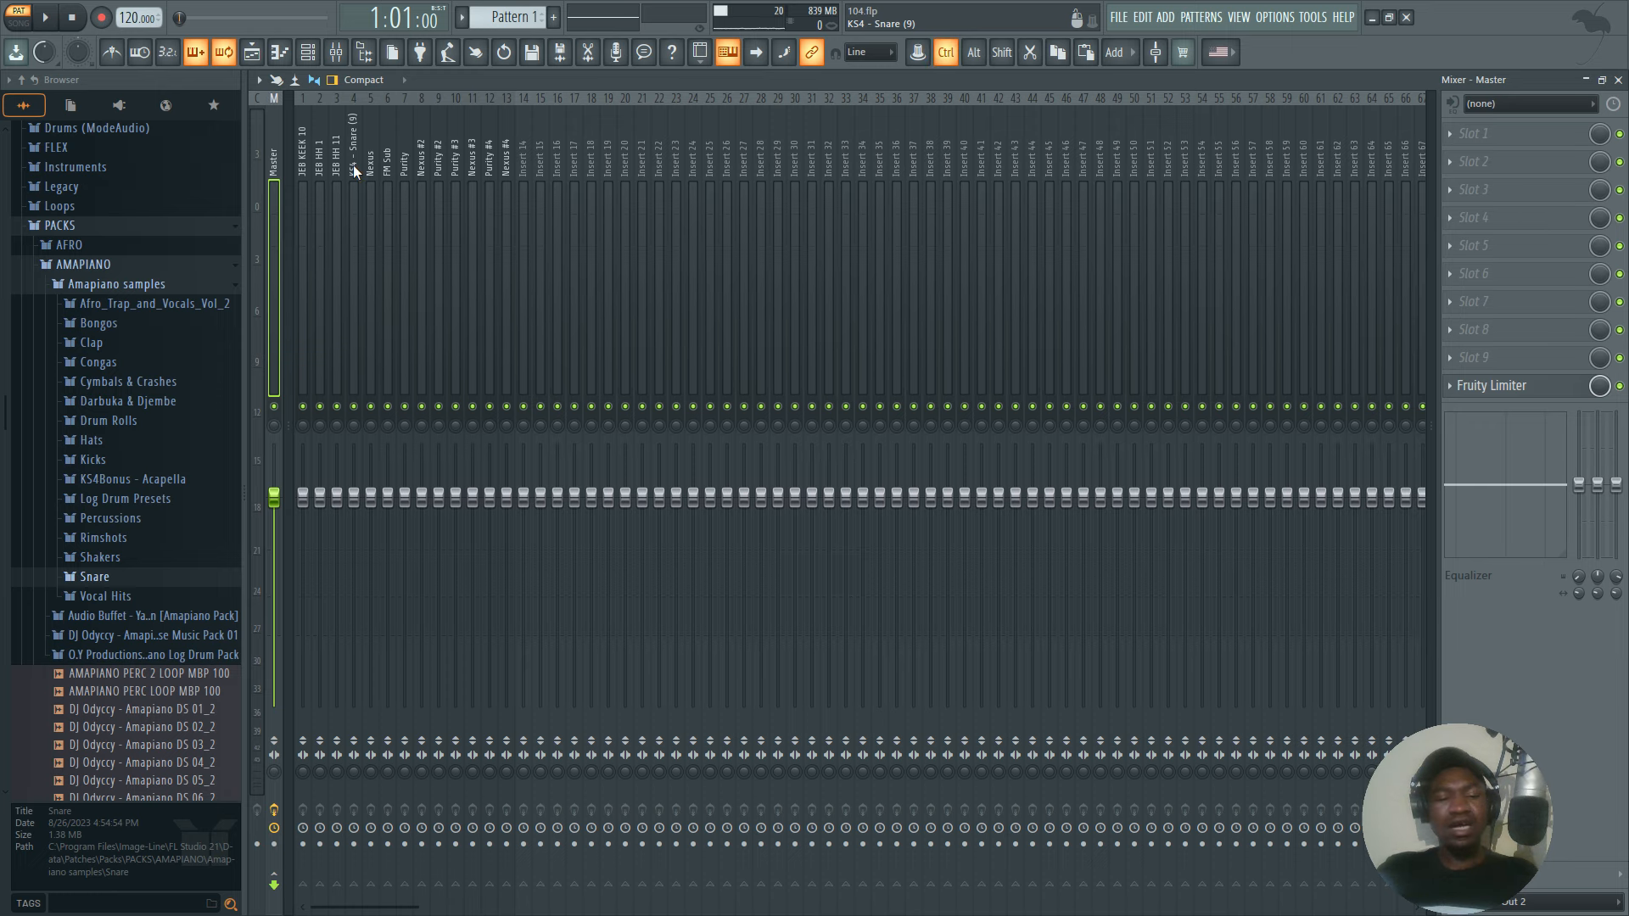
Mute the Purity #3 mixer track, set the Master's stereo separation to merged, and listen to Purity #2.
{"action": "key", "text": "space"}
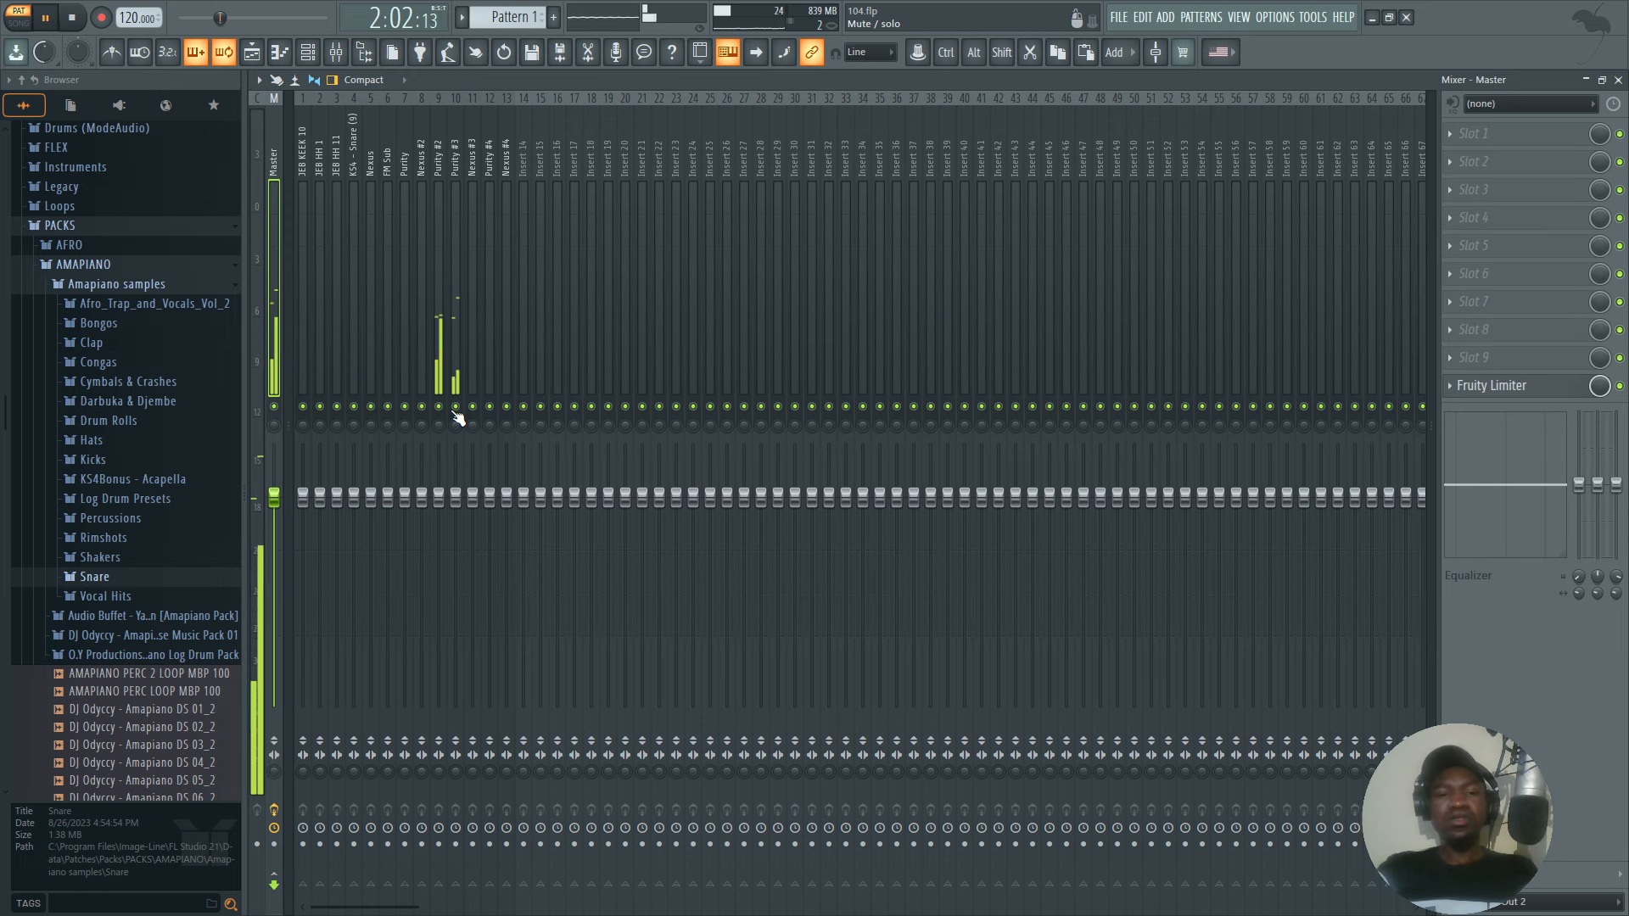
{"action": "key", "text": "space"}
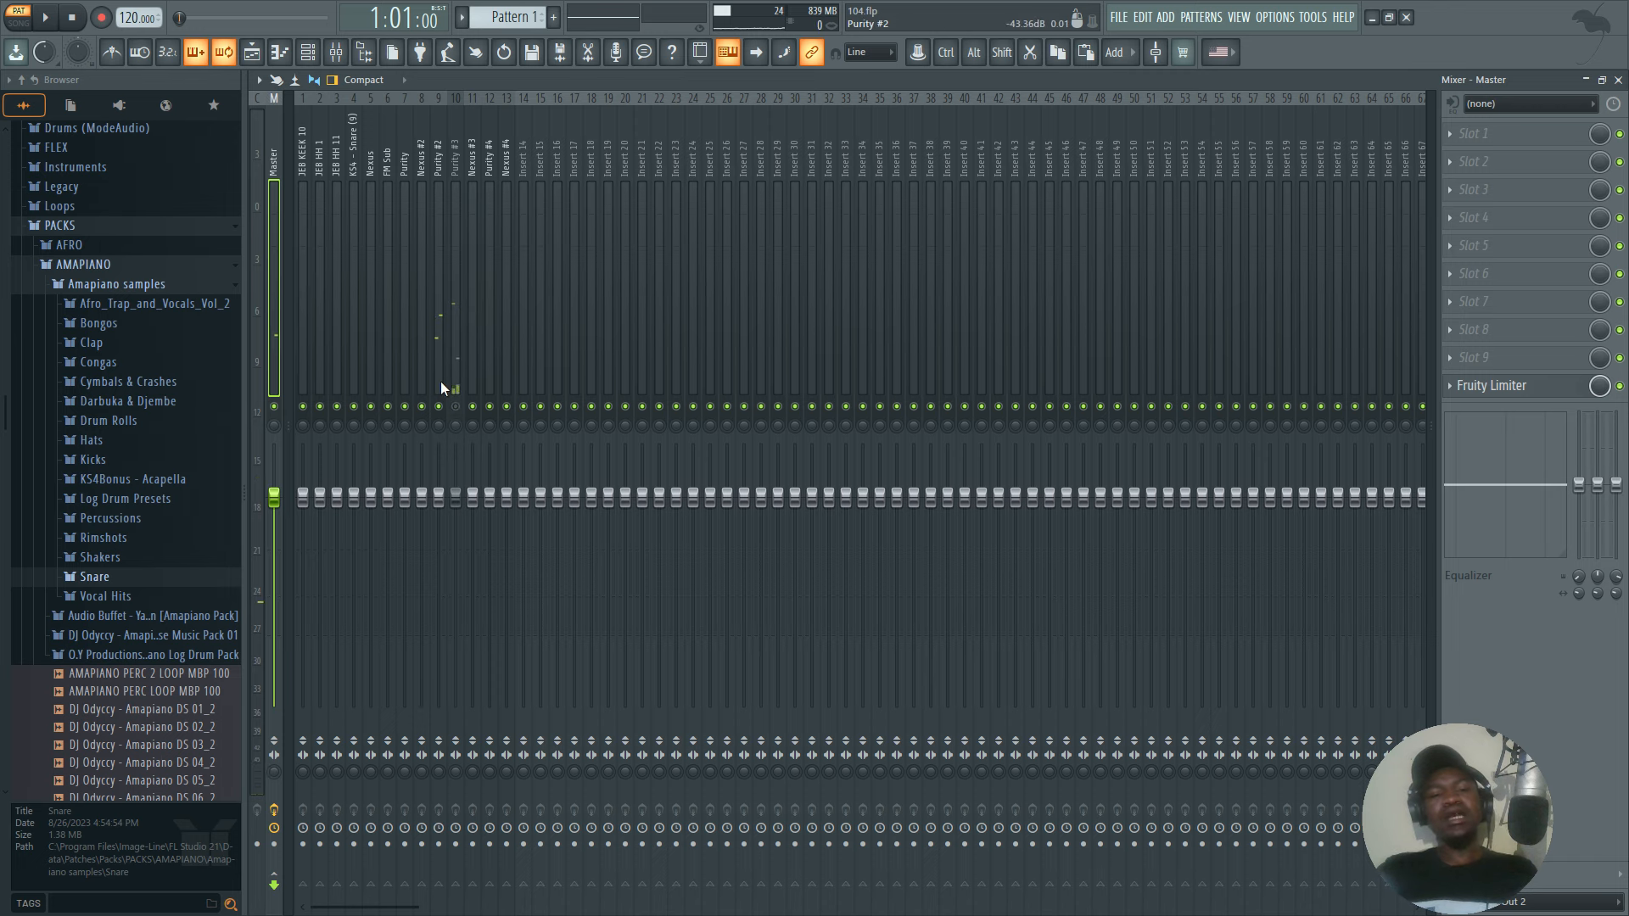
{"action": "left_click", "coordinate": [436, 374]}
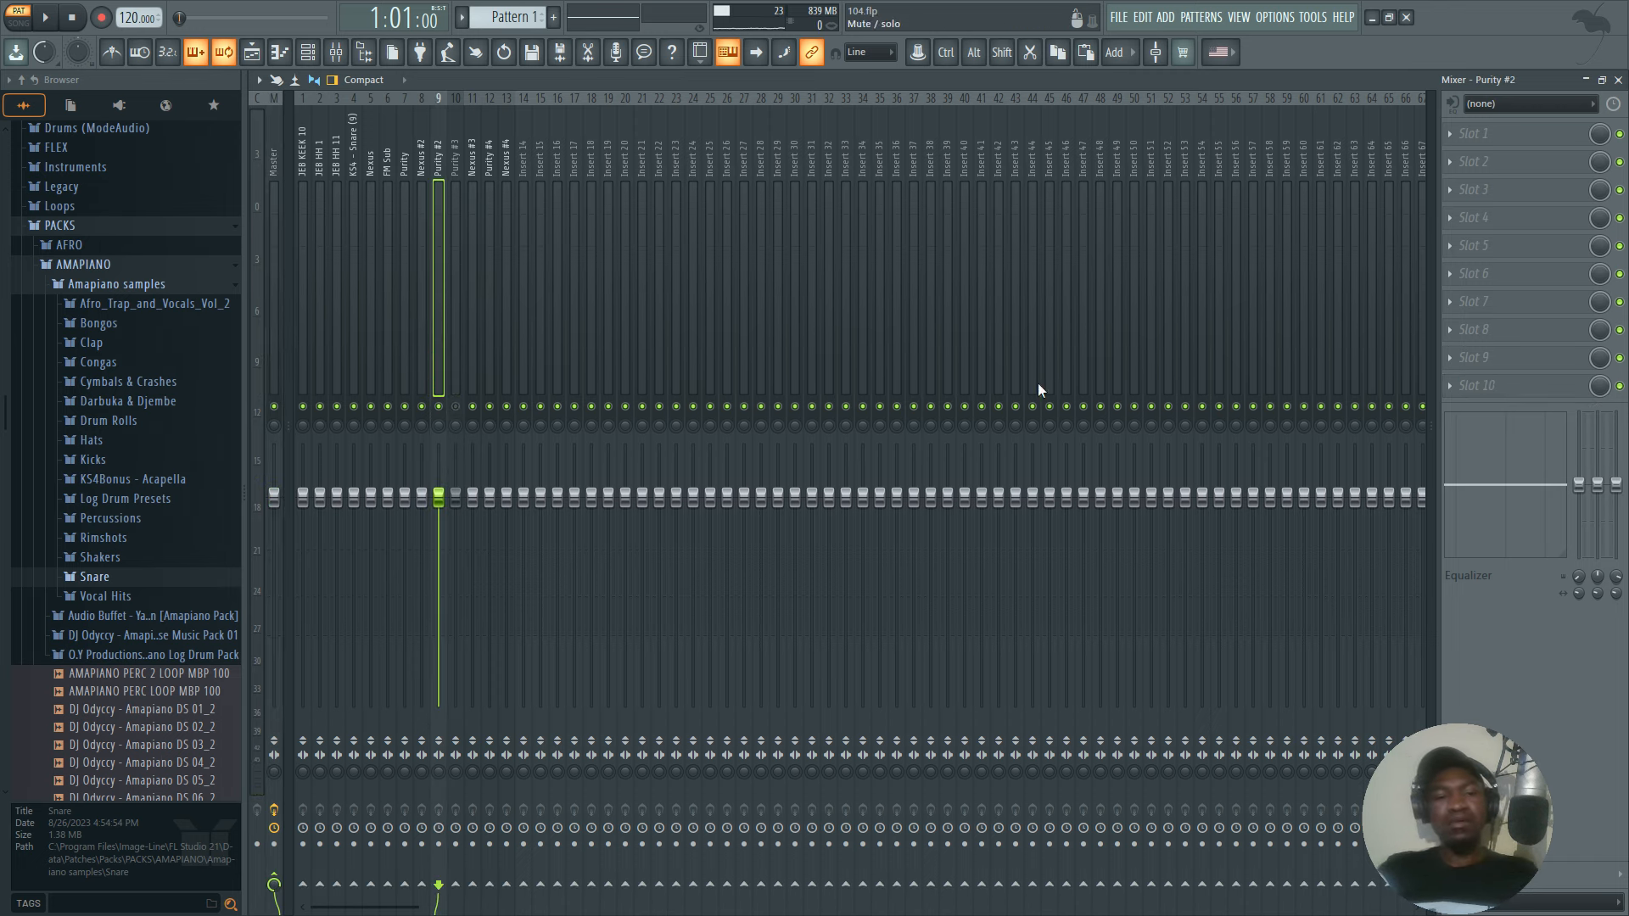
{"action": "left_click", "coordinate": [276, 772]}
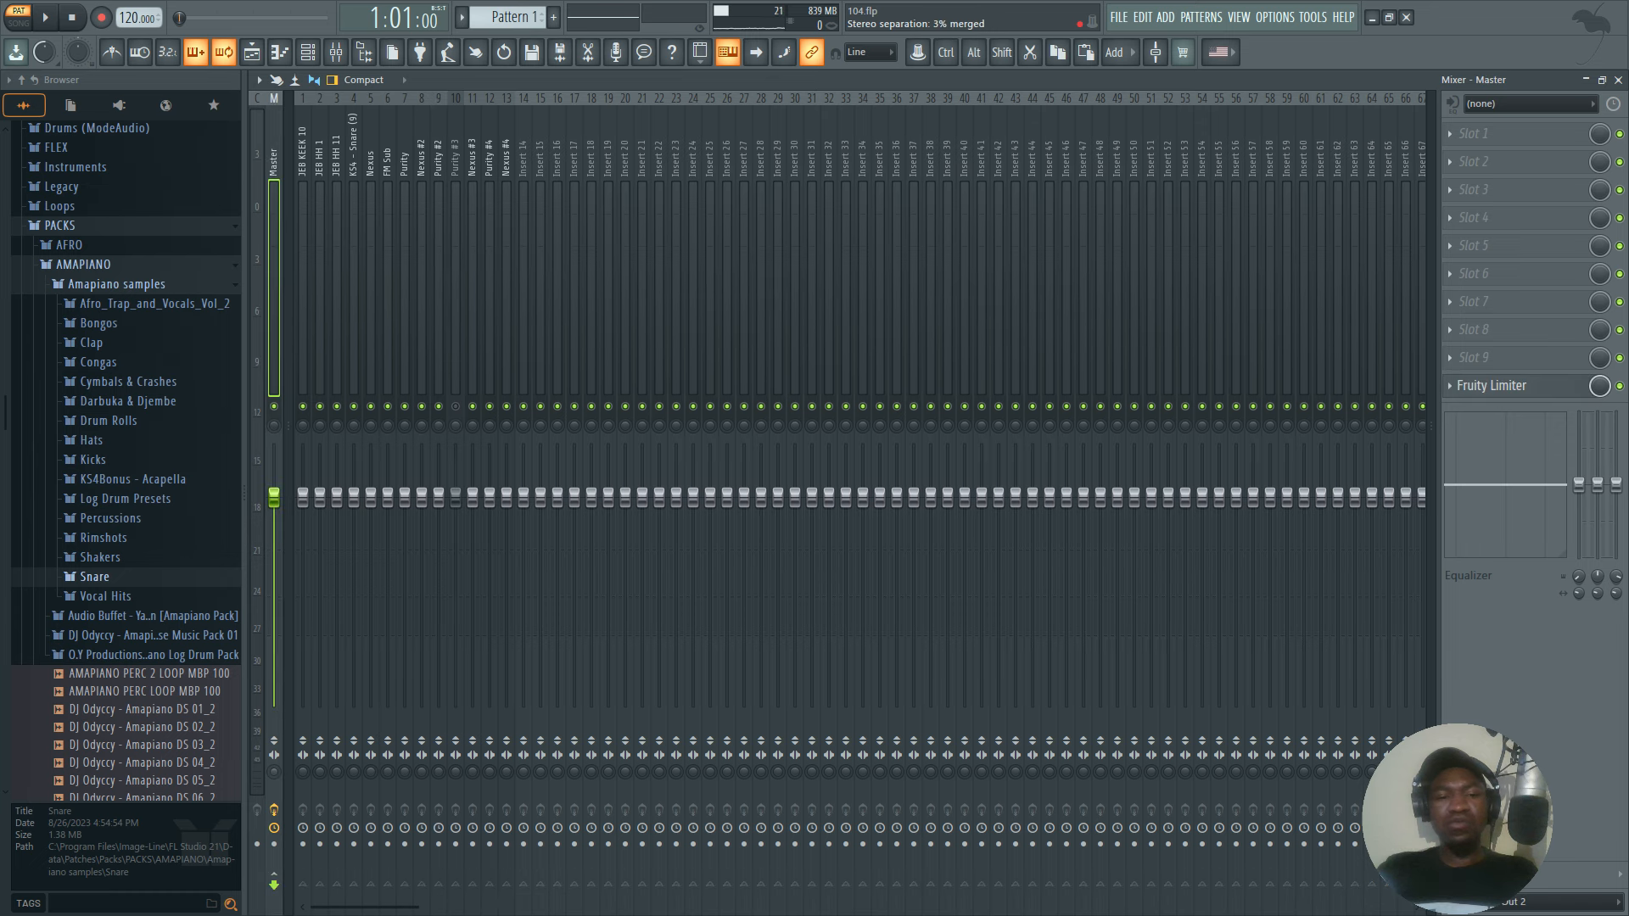
{"action": "key", "text": "space"}
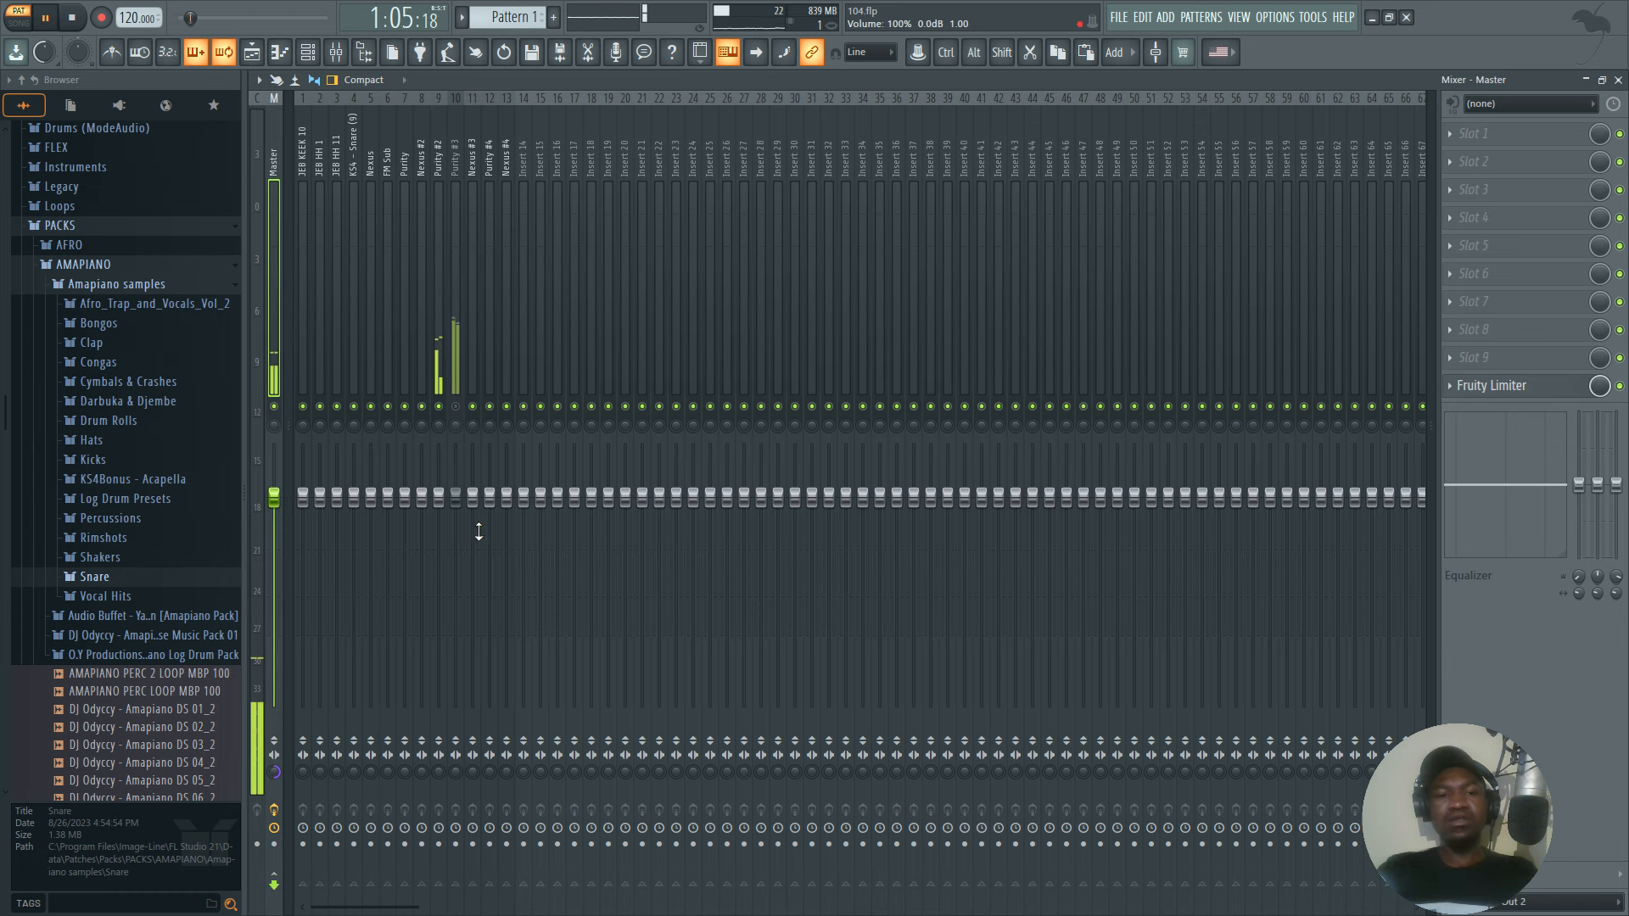
{"action": "left_click", "coordinate": [437, 371]}
{"action": "key", "text": "space"}
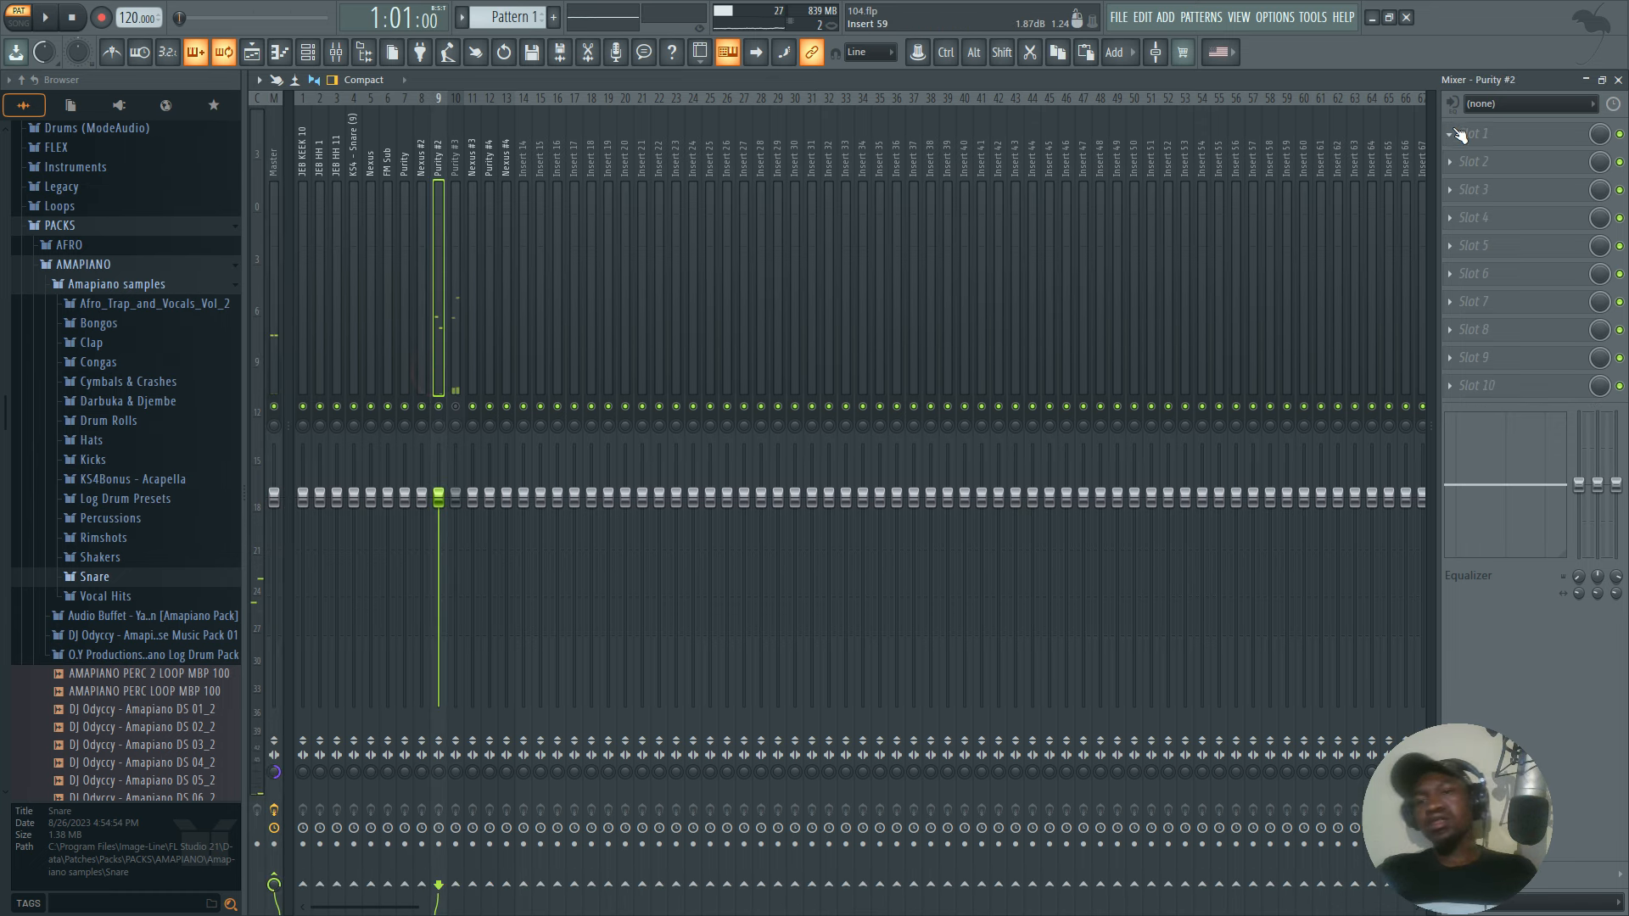
Load Fruity Stereo Enhancer in slot 1 of the Purity #2 track and apply its For strings preset.
{"action": "left_click", "coordinate": [1468, 133]}
{"action": "left_click", "coordinate": [1397, 98]}
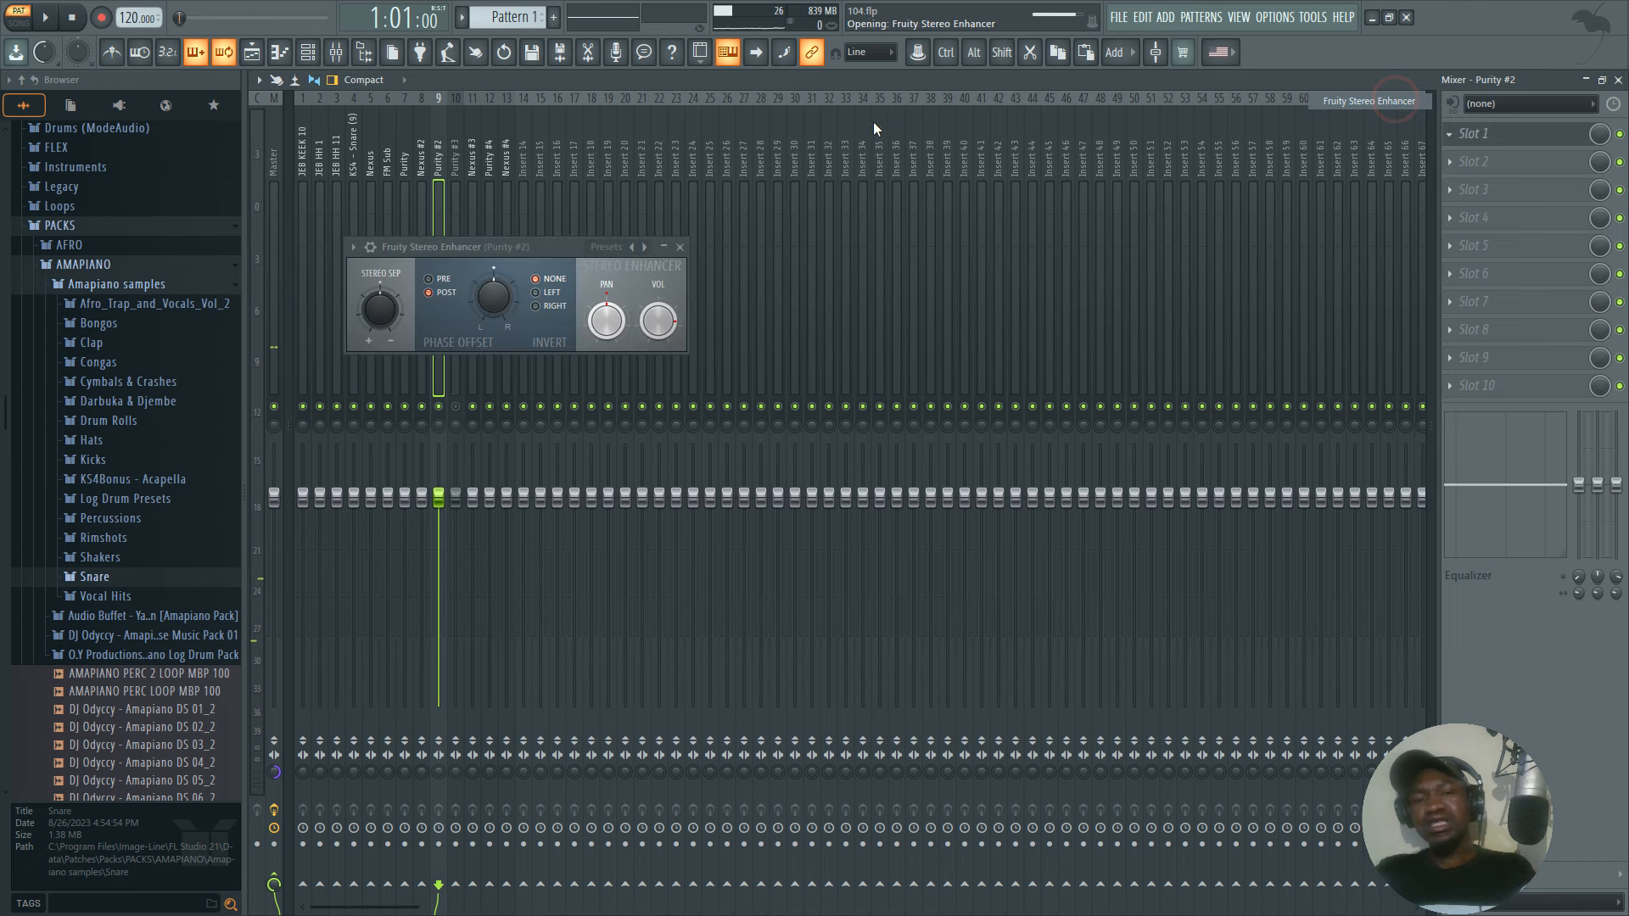
{"action": "left_click", "coordinate": [597, 247]}
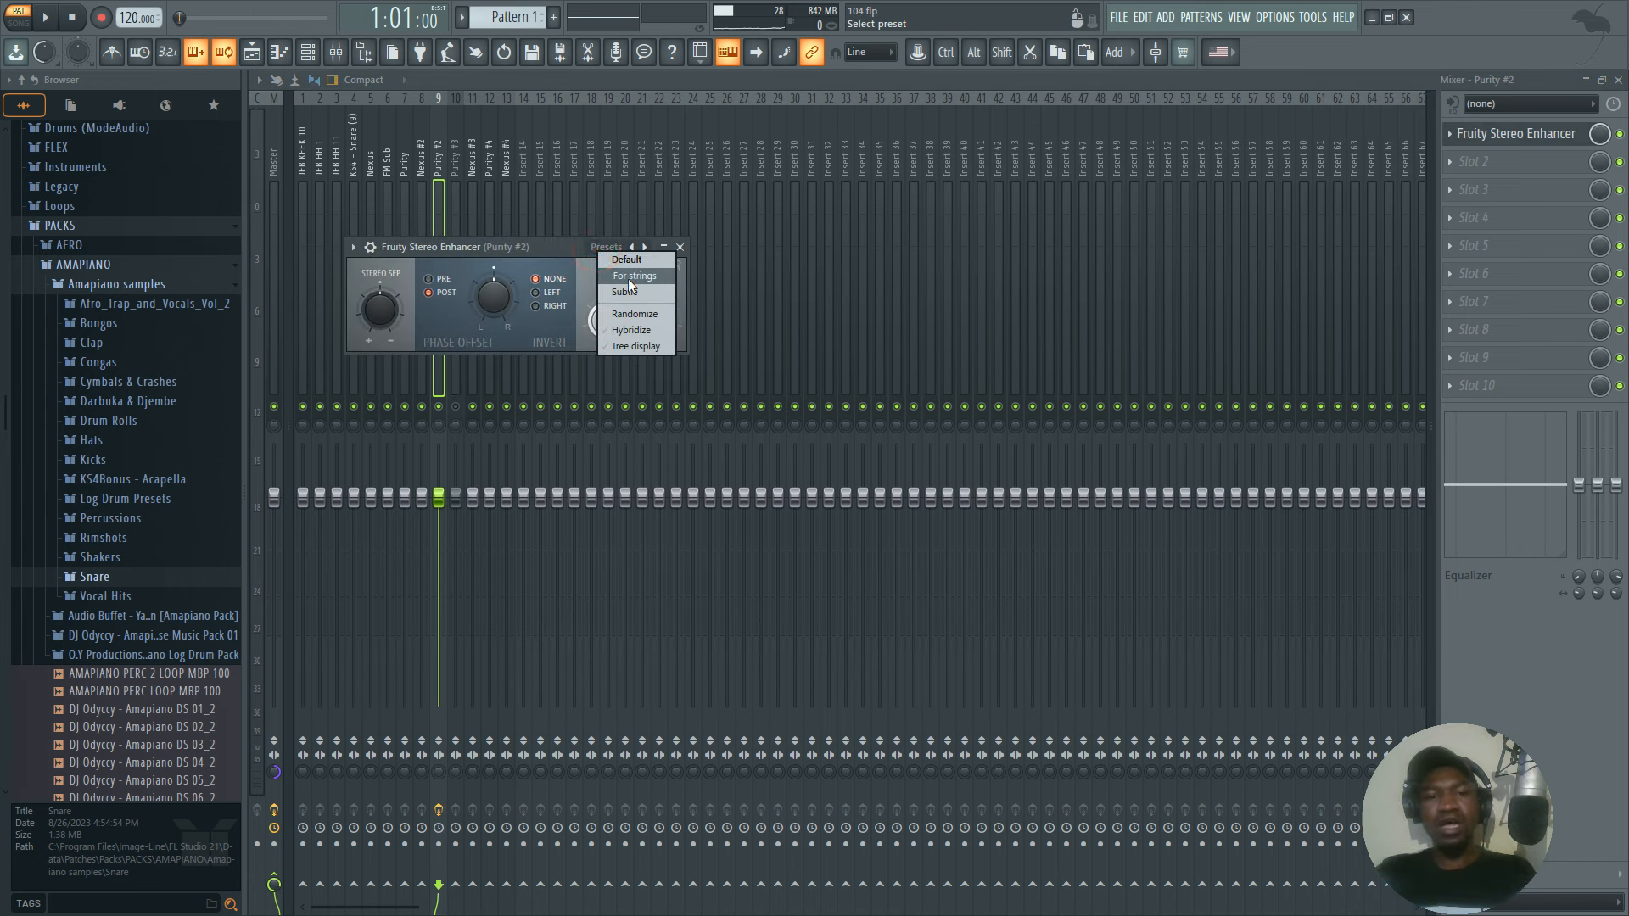
{"action": "left_click", "coordinate": [629, 277]}
{"action": "left_click", "coordinate": [679, 247]}
Listen to Purity #2 in mono, reset the Master's stereo separation to original, and play the pattern for comparison.
{"action": "key", "text": "space"}
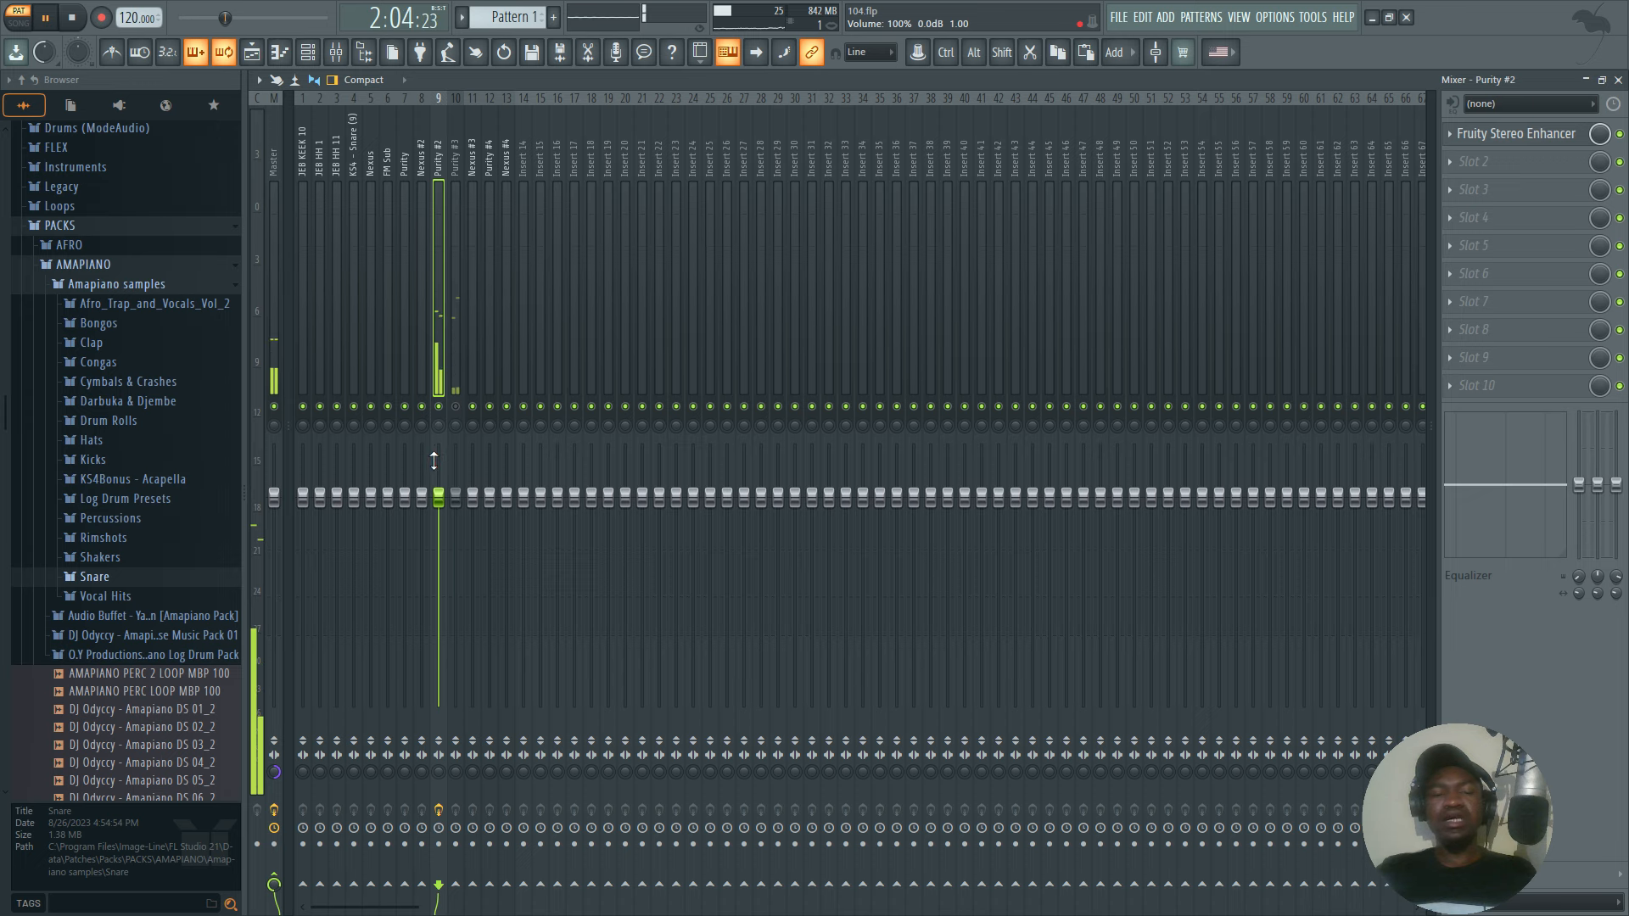
{"action": "key", "text": "space"}
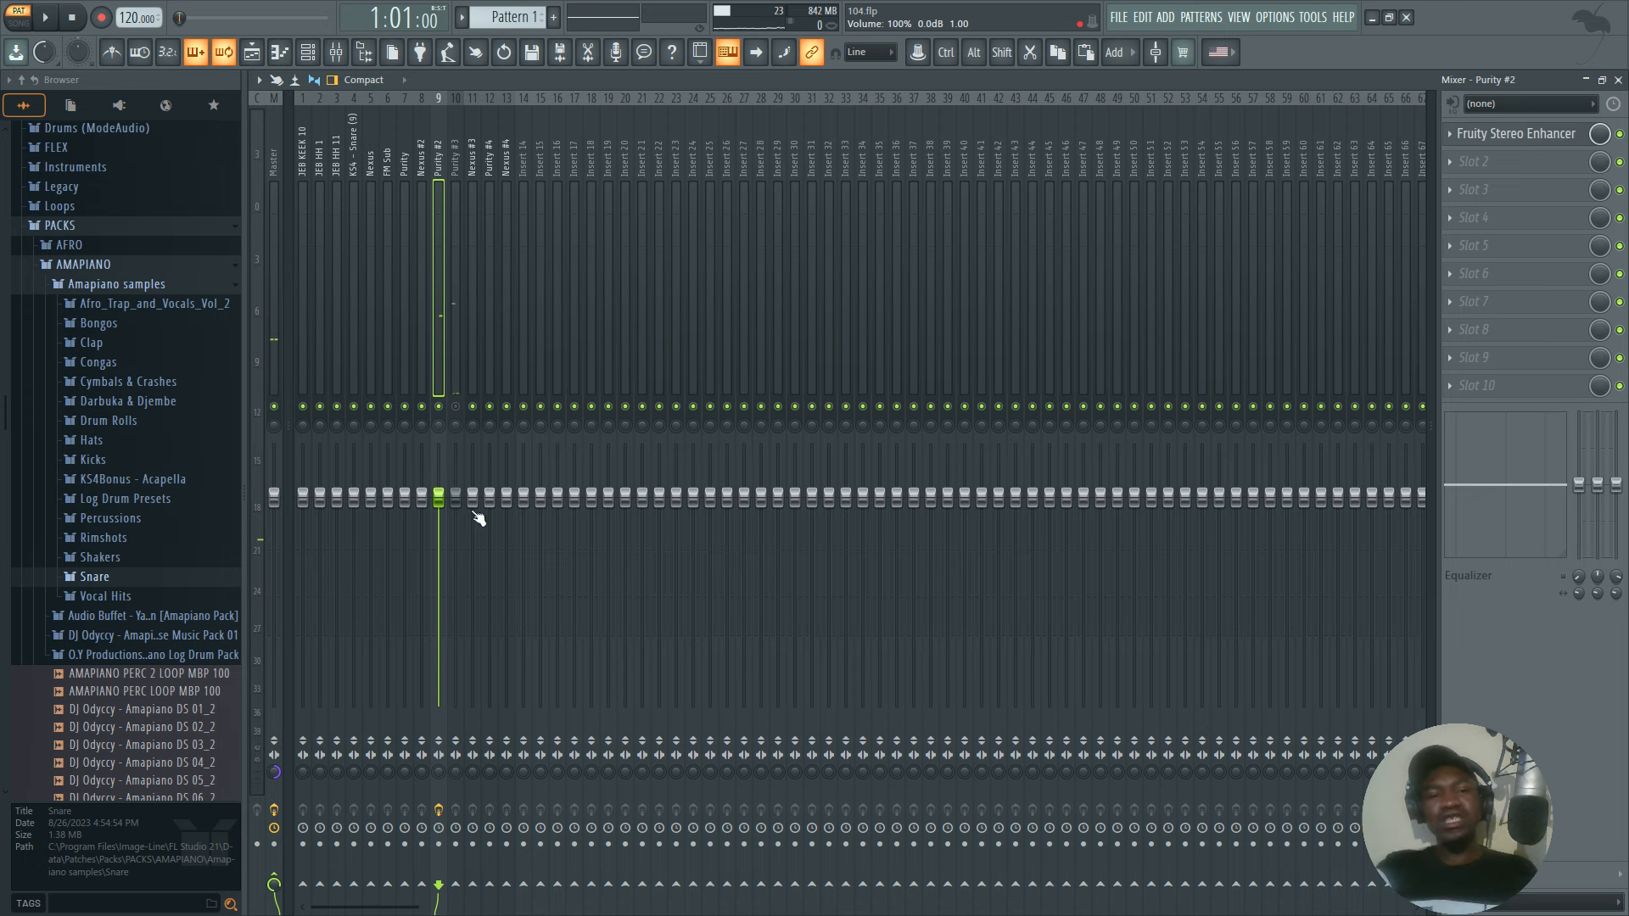
{"action": "left_click", "coordinate": [277, 774]}
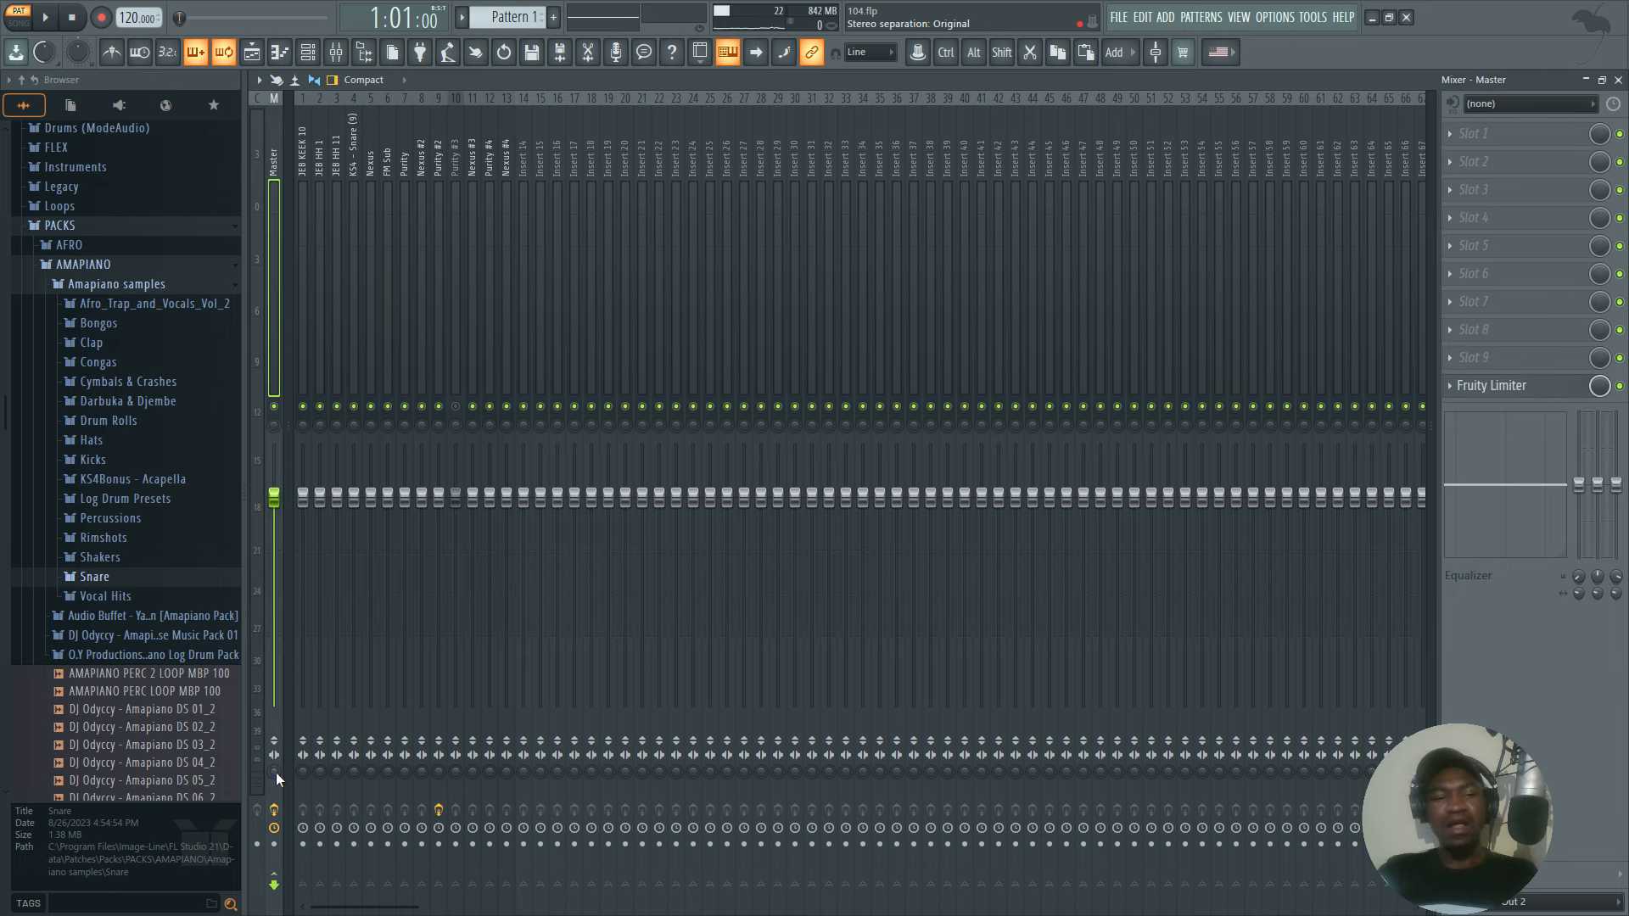
{"action": "key", "text": "space"}
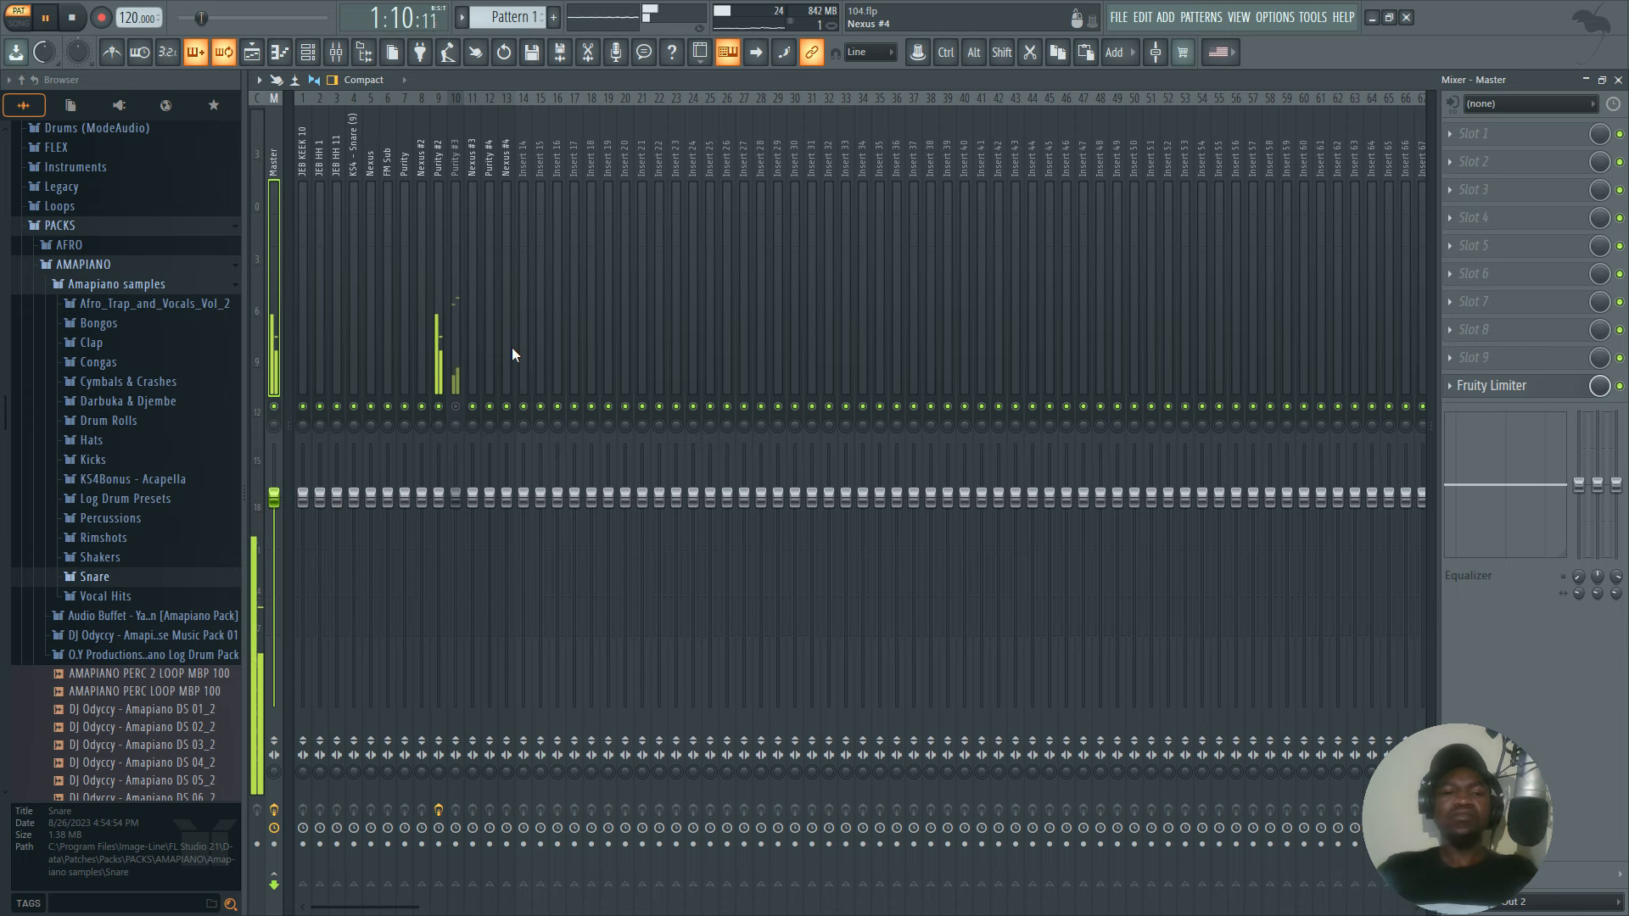
{"action": "key", "text": "space"}
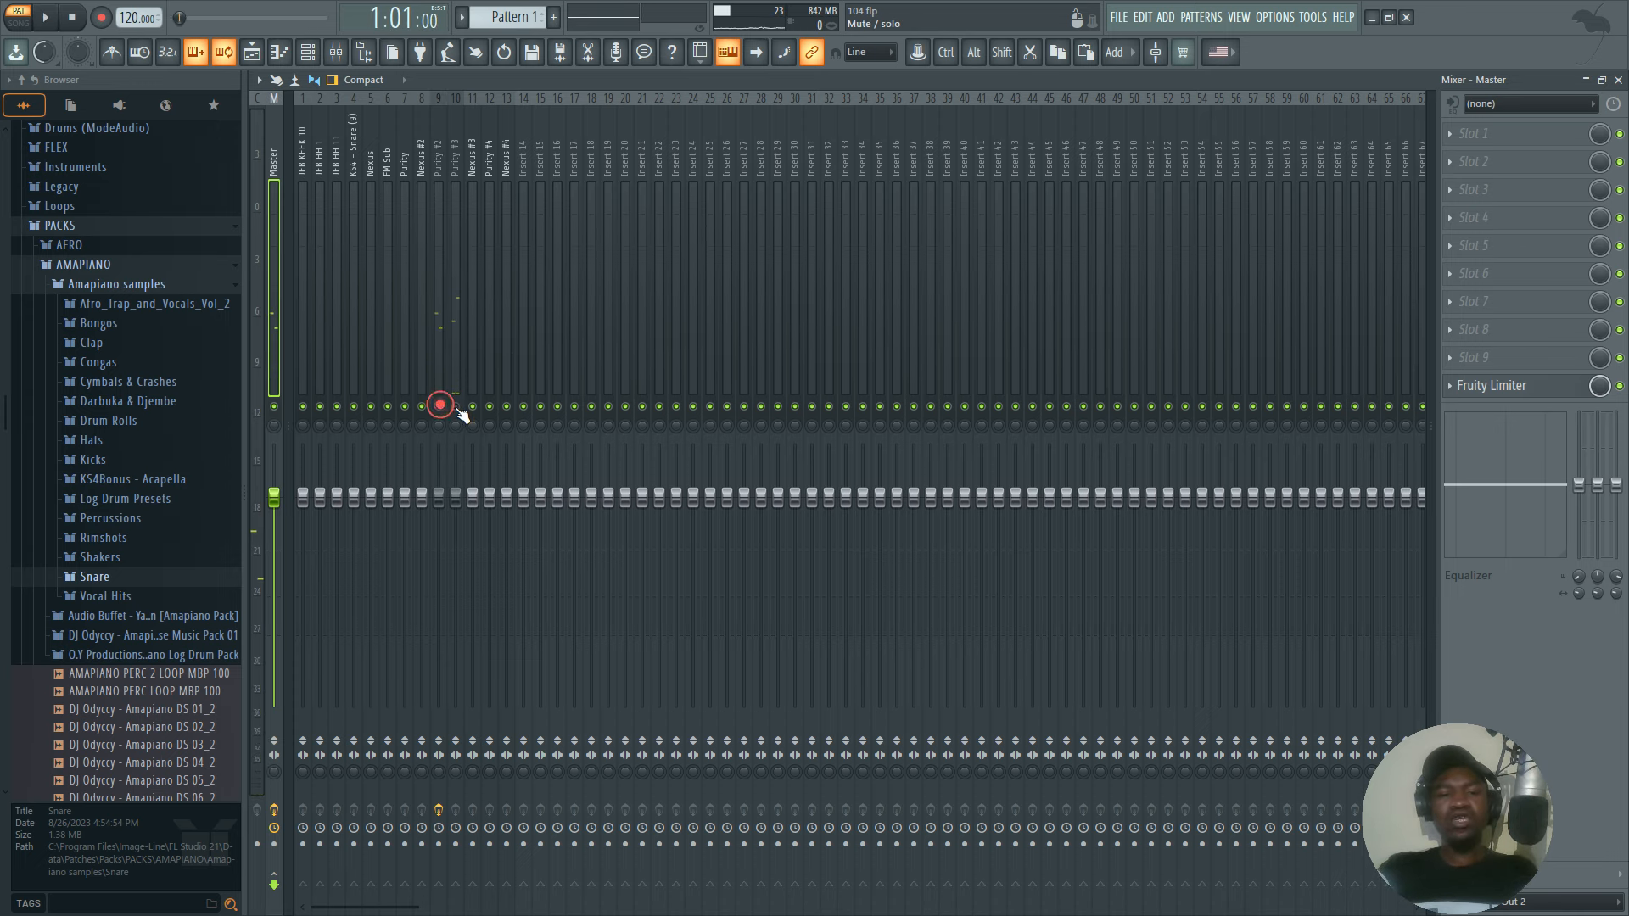
Mute the Purity #2 mixer track, unmute Purity #3, and play it with the Master's stereo separation merged.
{"action": "left_click", "coordinate": [456, 406]}
{"action": "key", "text": "space"}
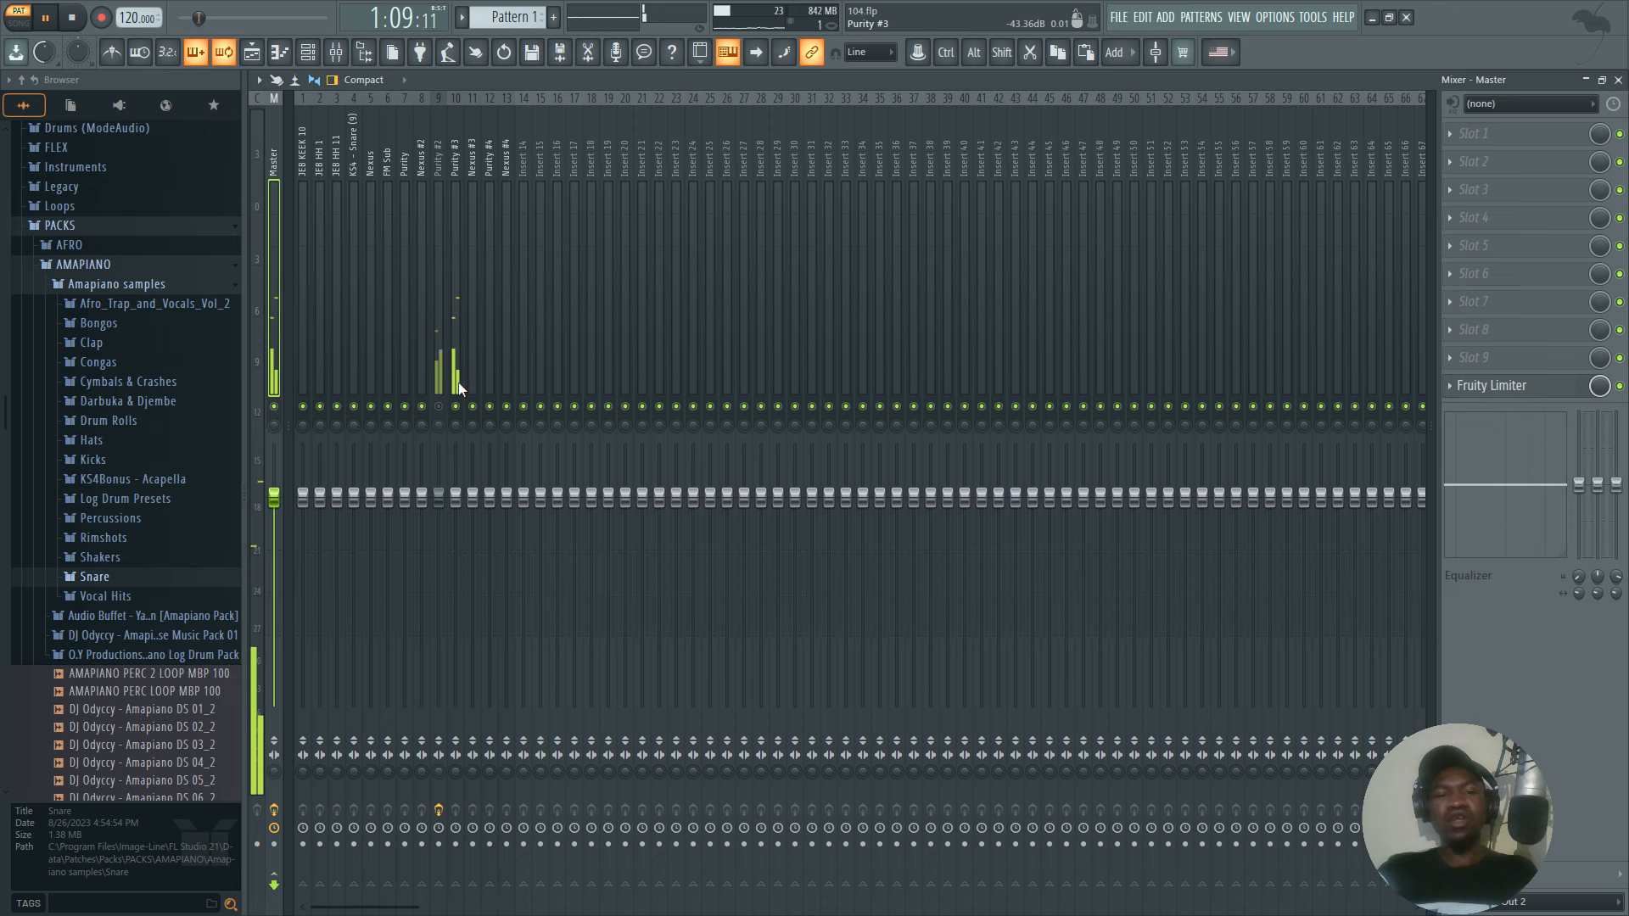
{"action": "left_click", "coordinate": [458, 372]}
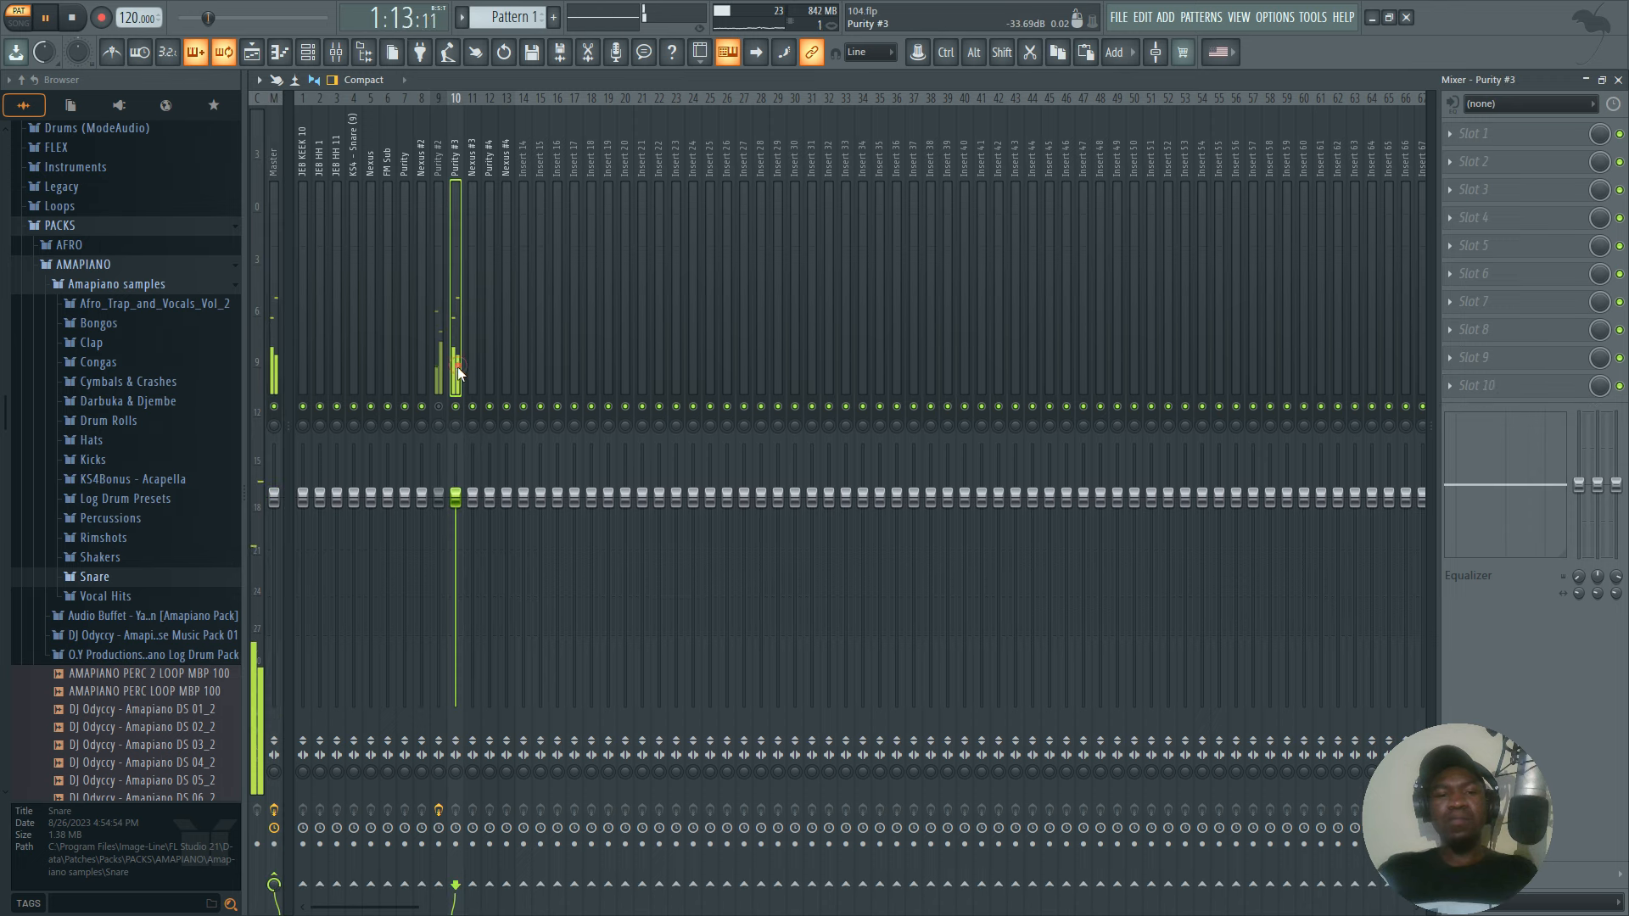
{"action": "left_click", "coordinate": [272, 772]}
{"action": "key", "text": "space"}
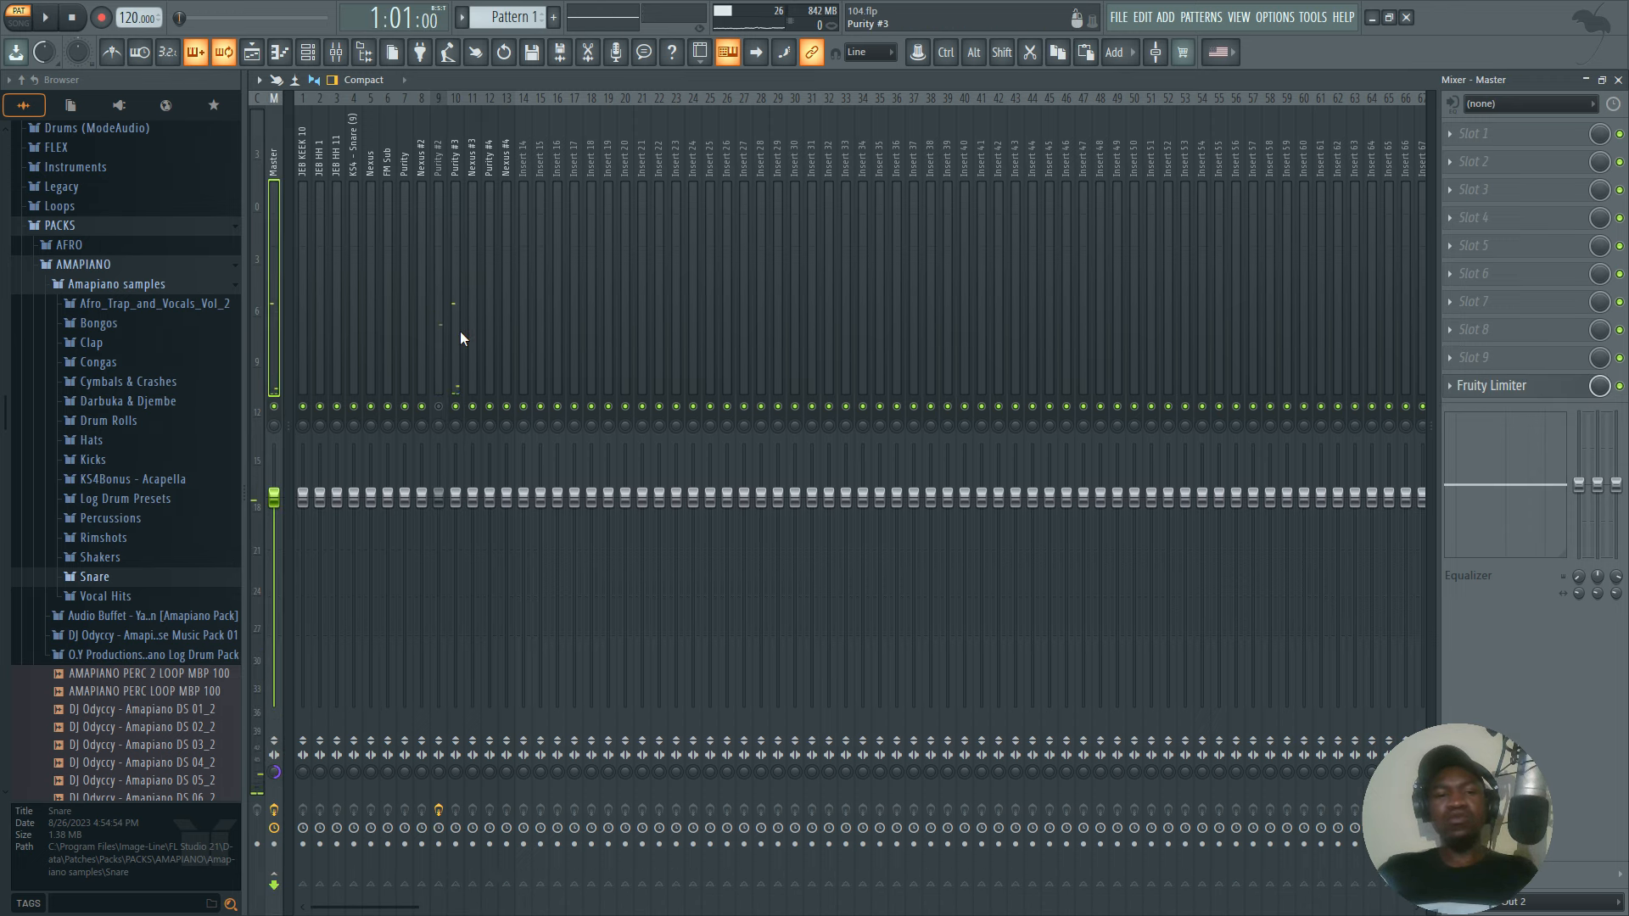
Load Fruity Stereo Enhancer in slot 1 of the Purity #3 track, apply its For strings preset, and start playback.
{"action": "left_click", "coordinate": [459, 337]}
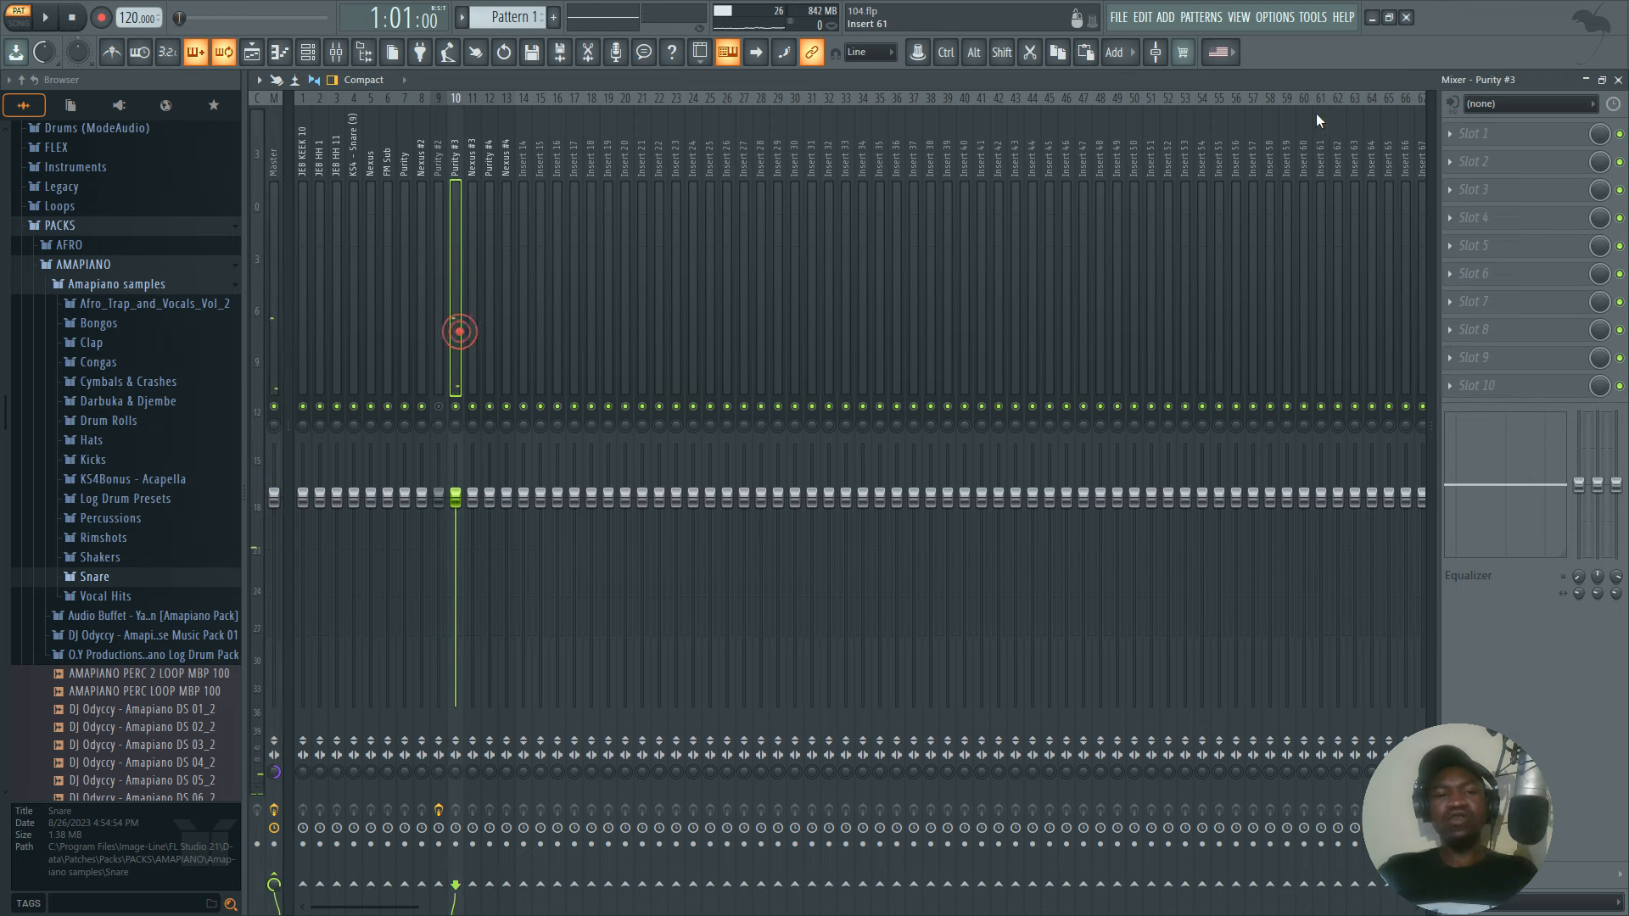
{"action": "left_click", "coordinate": [1495, 141]}
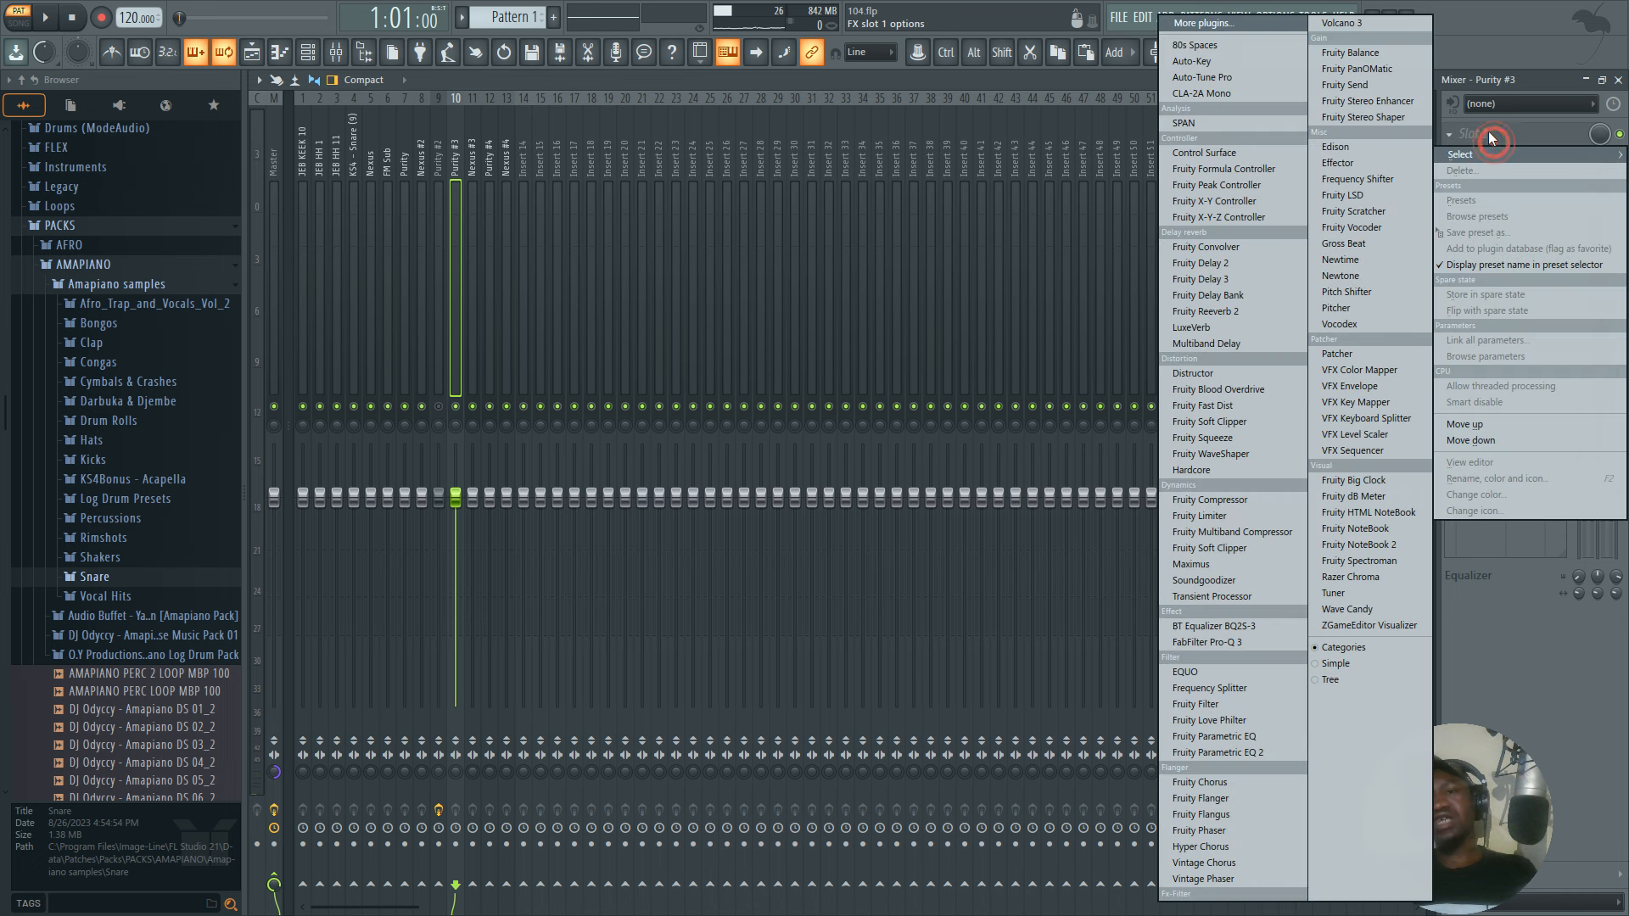
{"action": "left_click", "coordinate": [1367, 102]}
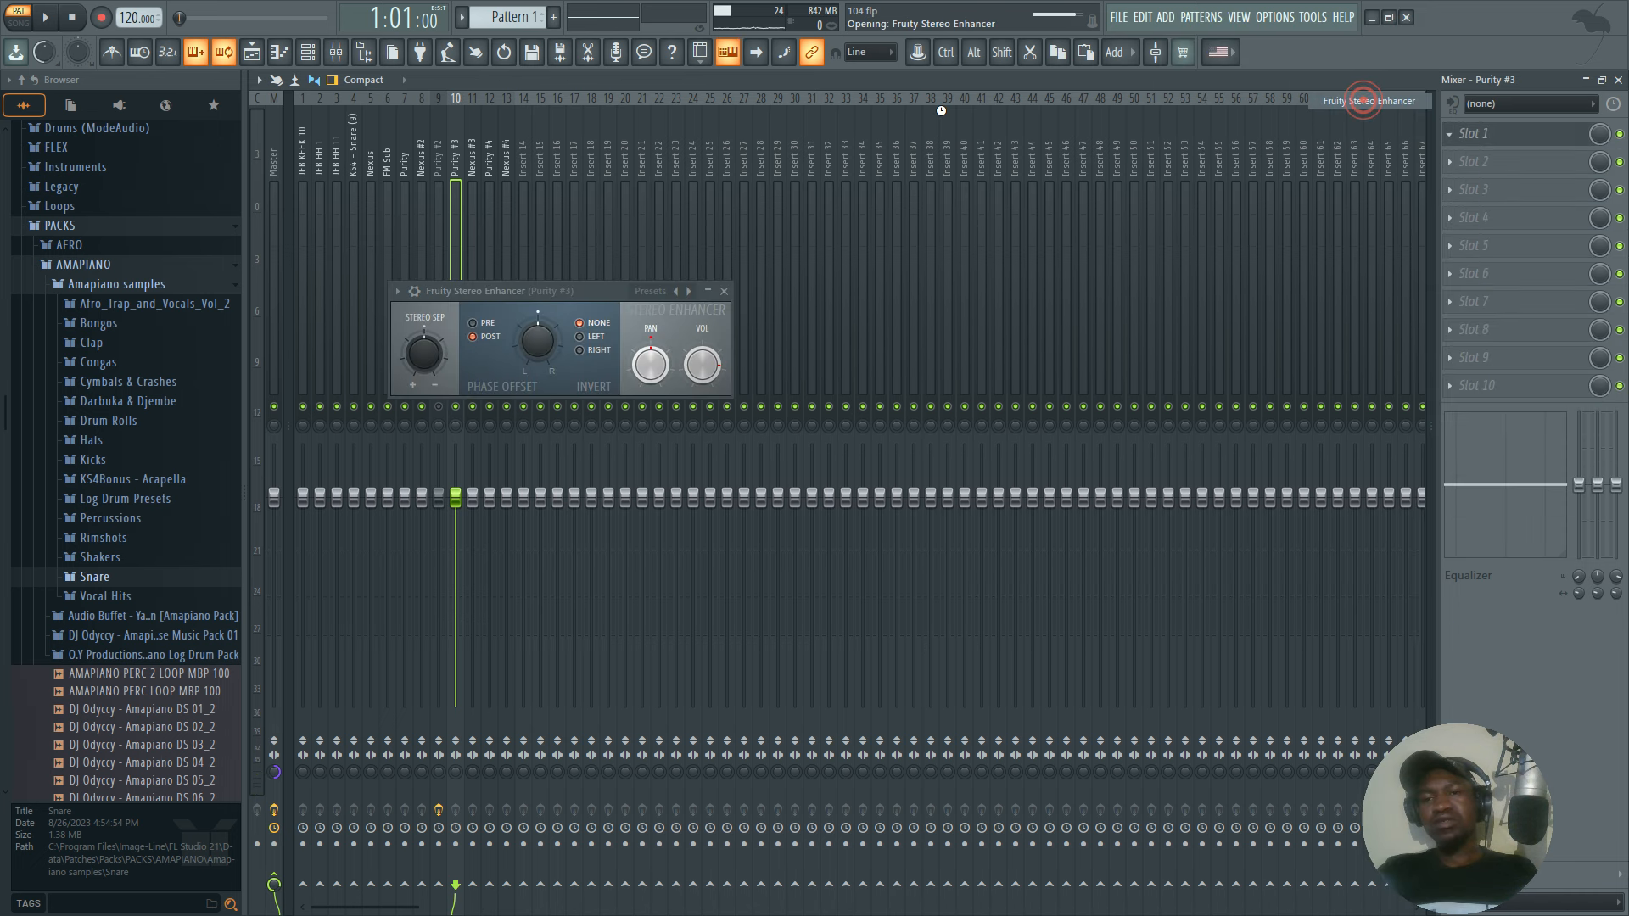
{"action": "left_click", "coordinate": [659, 289]}
{"action": "left_click", "coordinate": [708, 315]}
{"action": "left_click", "coordinate": [724, 290]}
{"action": "key", "text": "space"}
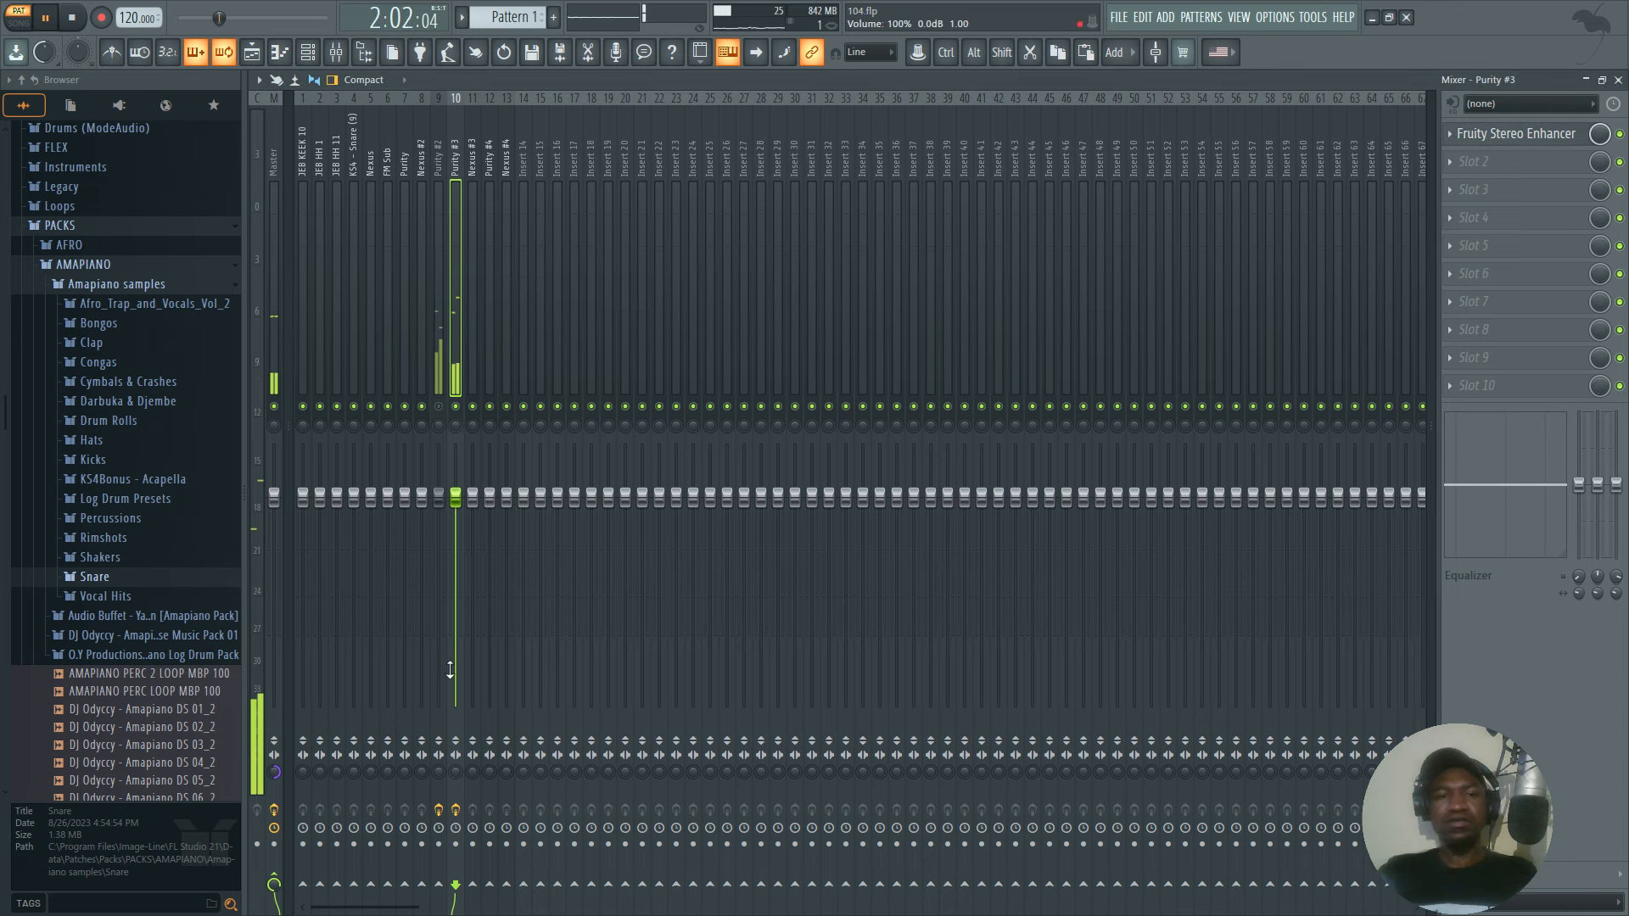
Reset the Master's stereo separation to original, unmute the Purity #2 track, and play it together with Purity #3.
{"action": "key", "text": "space"}
{"action": "left_click", "coordinate": [275, 772]}
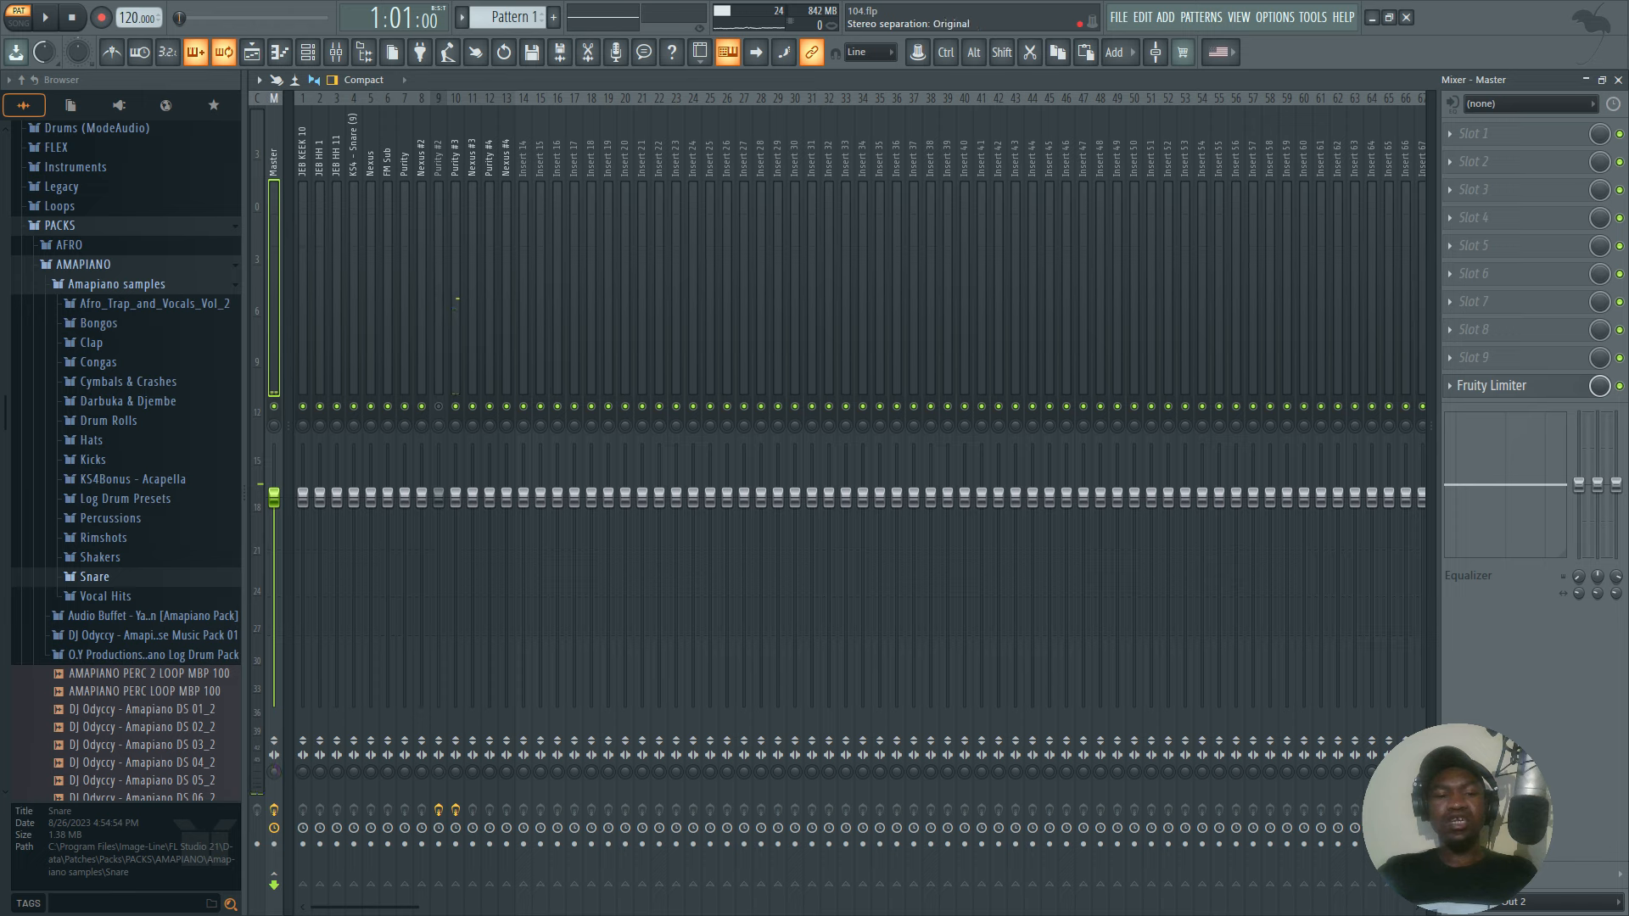
{"action": "key", "text": "space"}
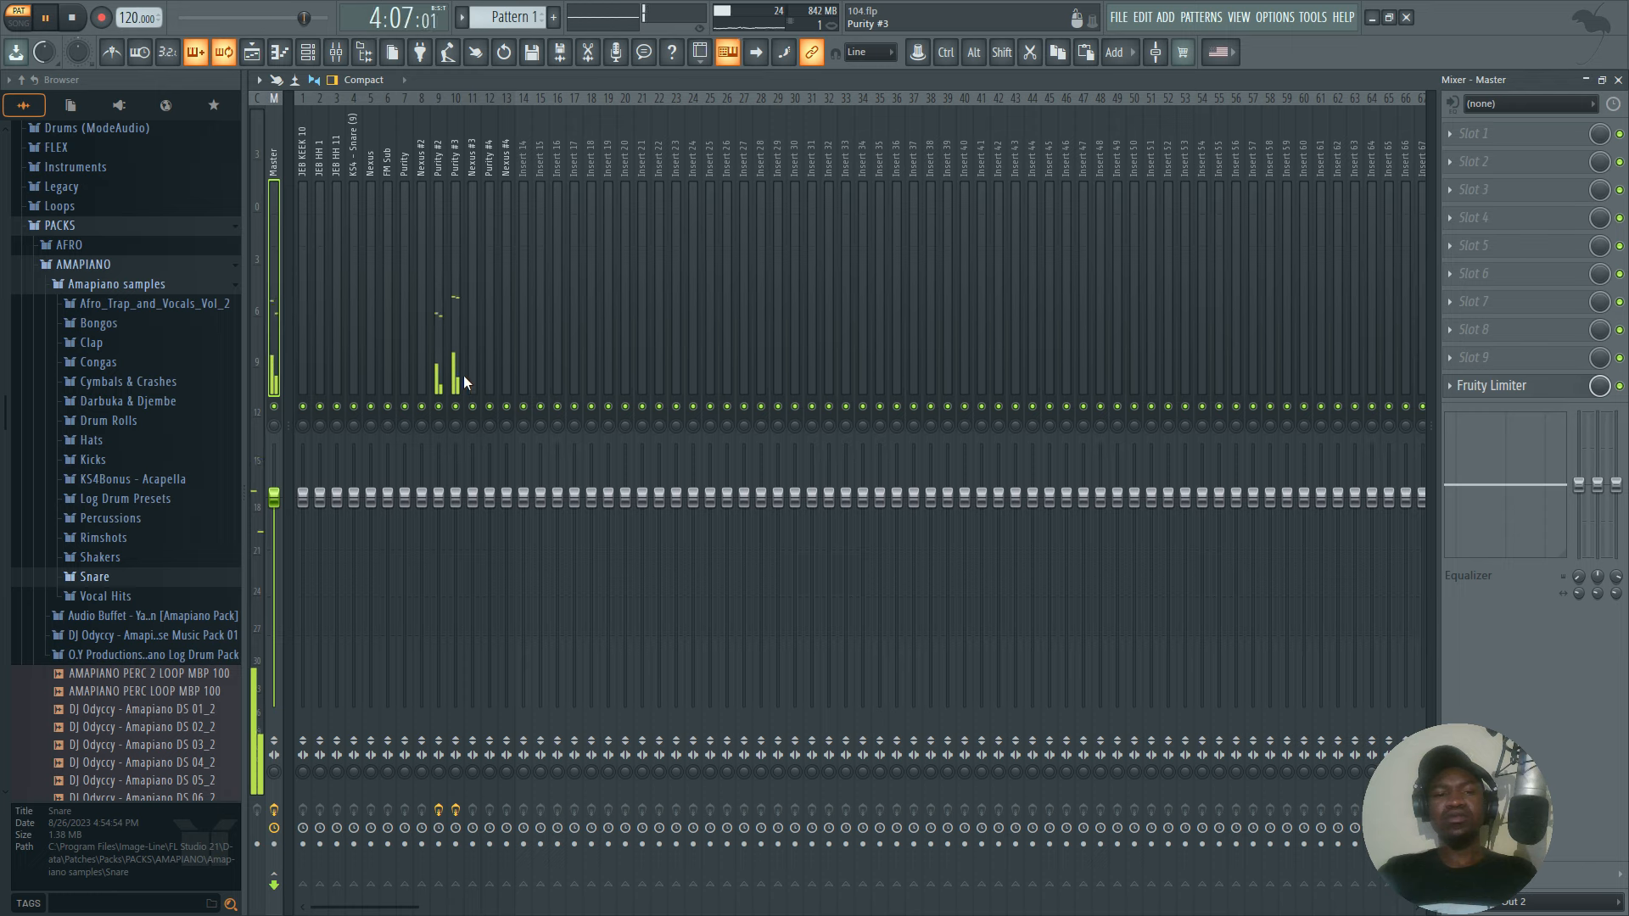
{"action": "key", "text": "space"}
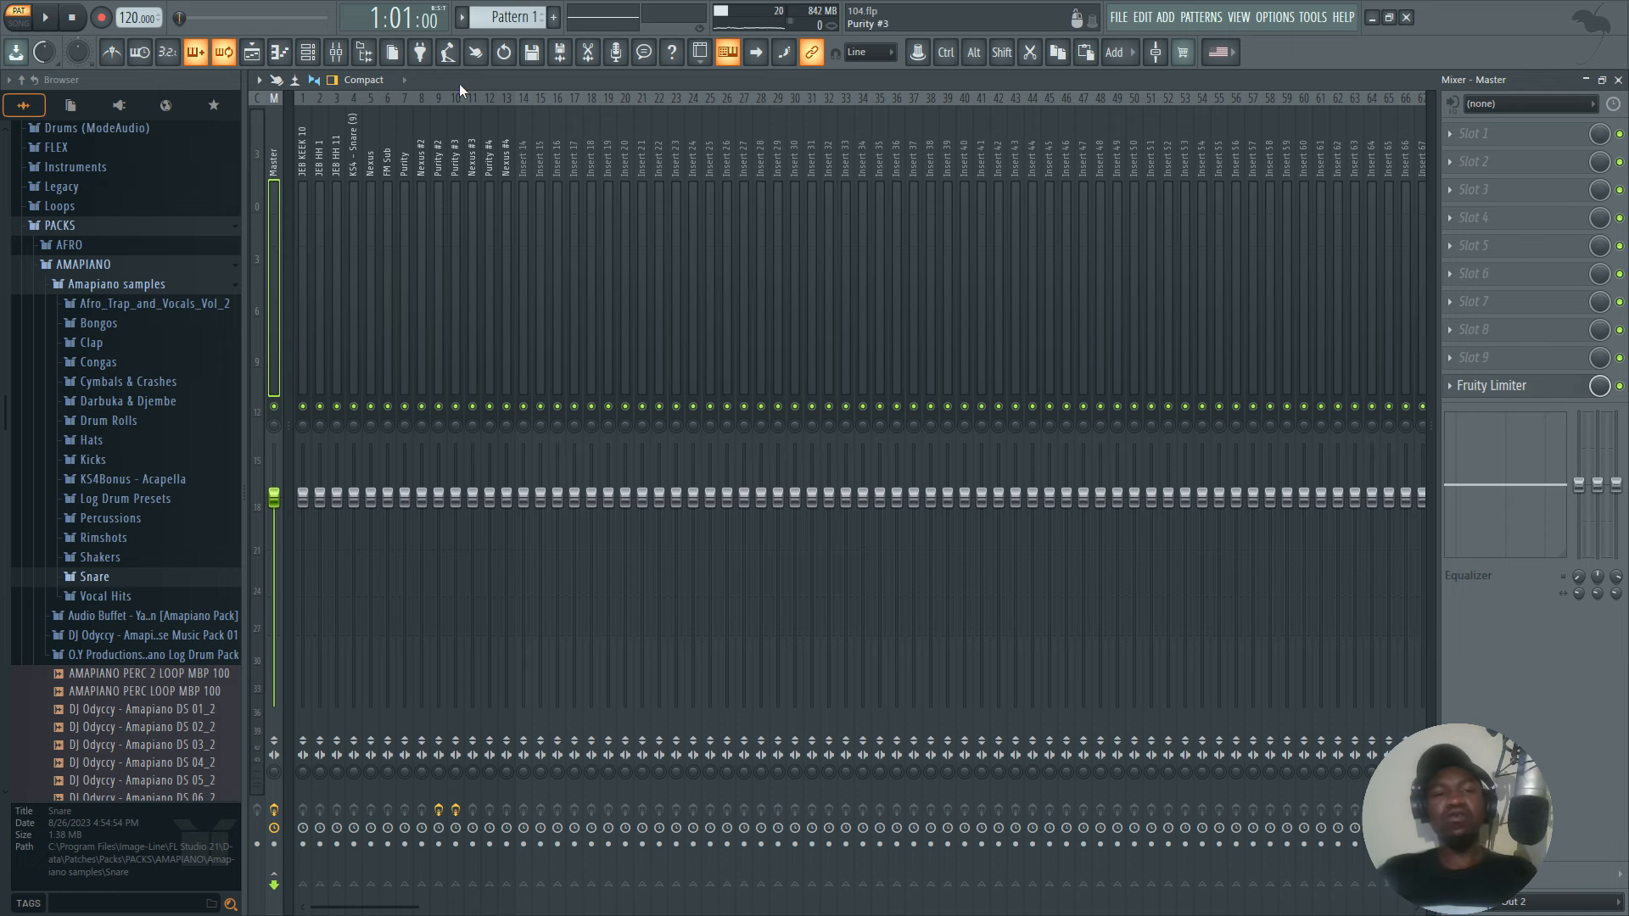
Change the Purity #3 channel's instrument sound to the Power Brass preset from the Brass category.
{"action": "left_click", "coordinate": [308, 52]}
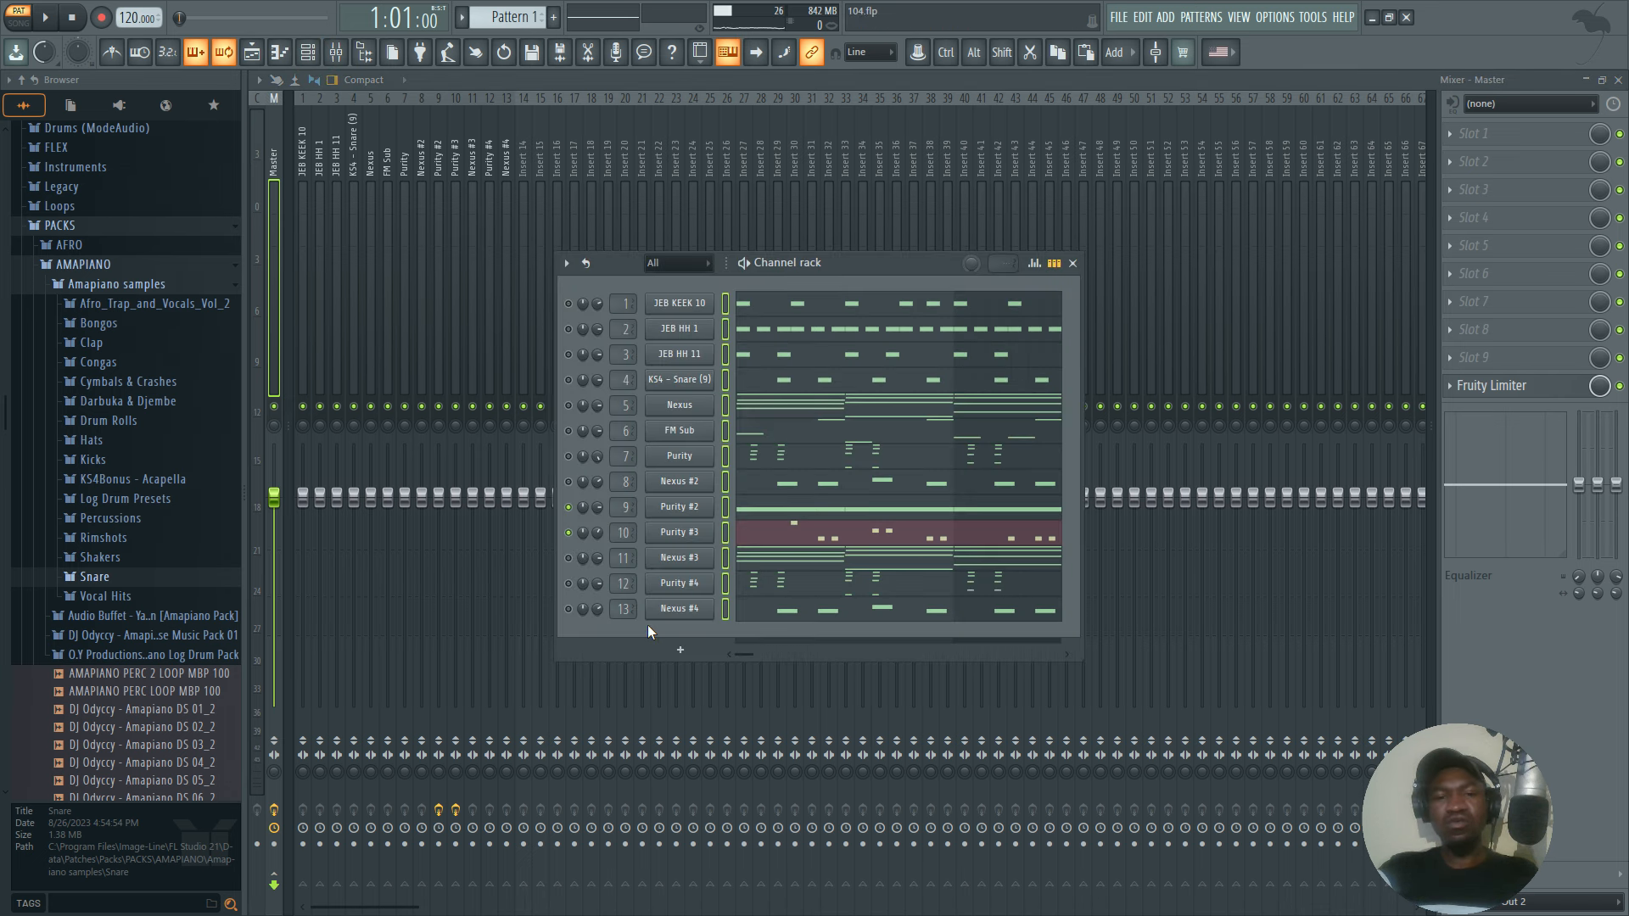
{"action": "left_click", "coordinate": [725, 412]}
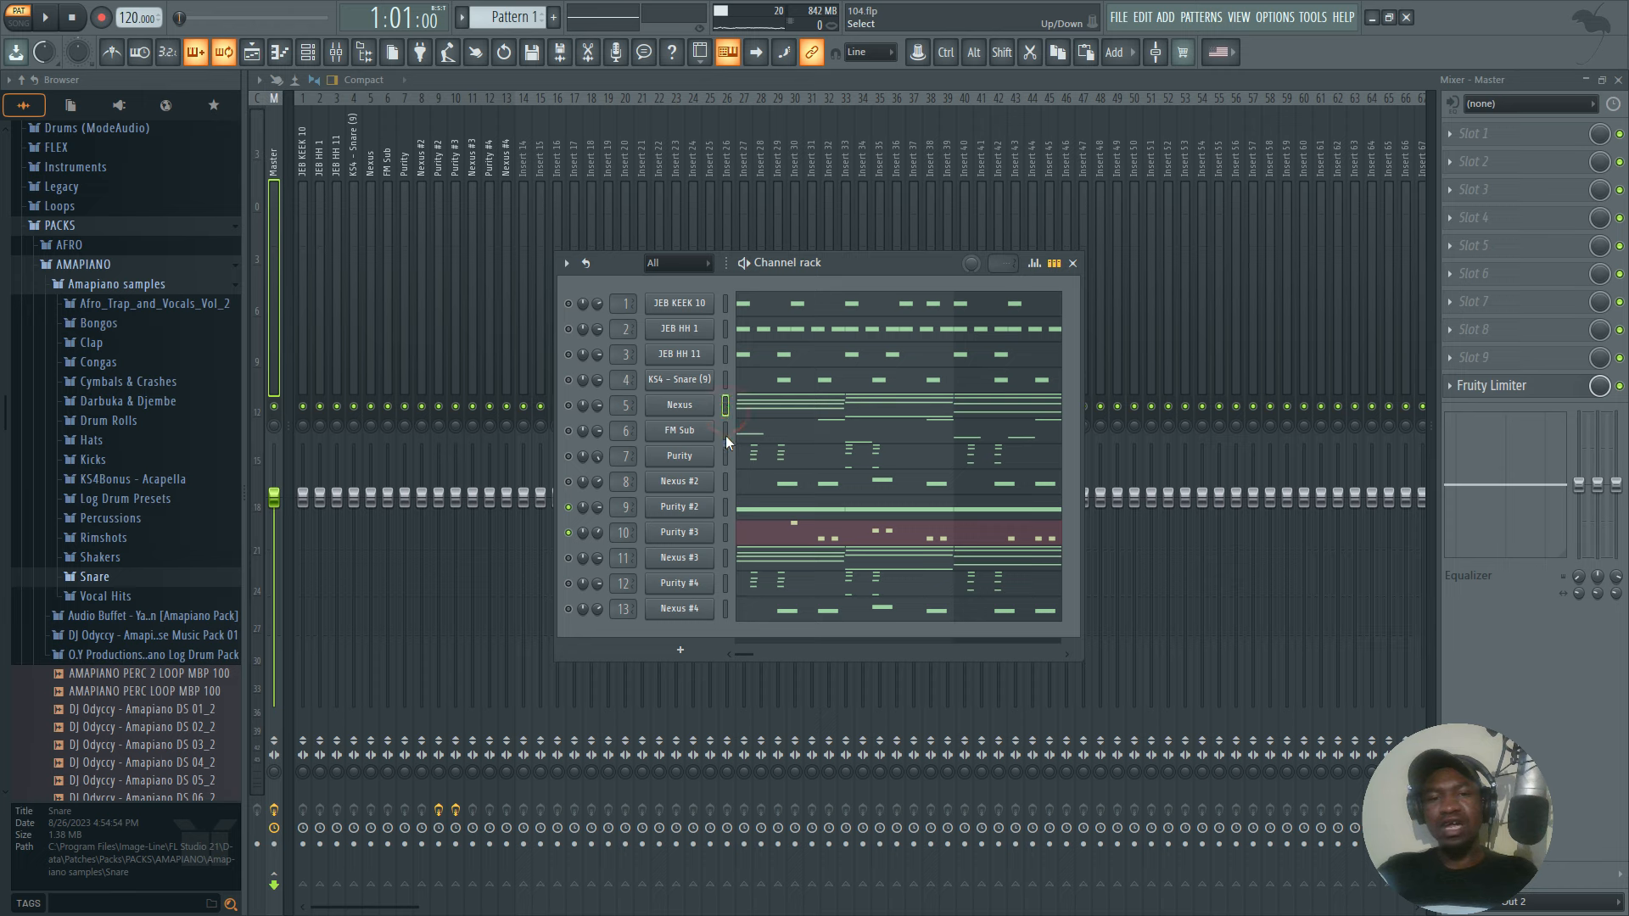
{"action": "left_click", "coordinate": [726, 584]}
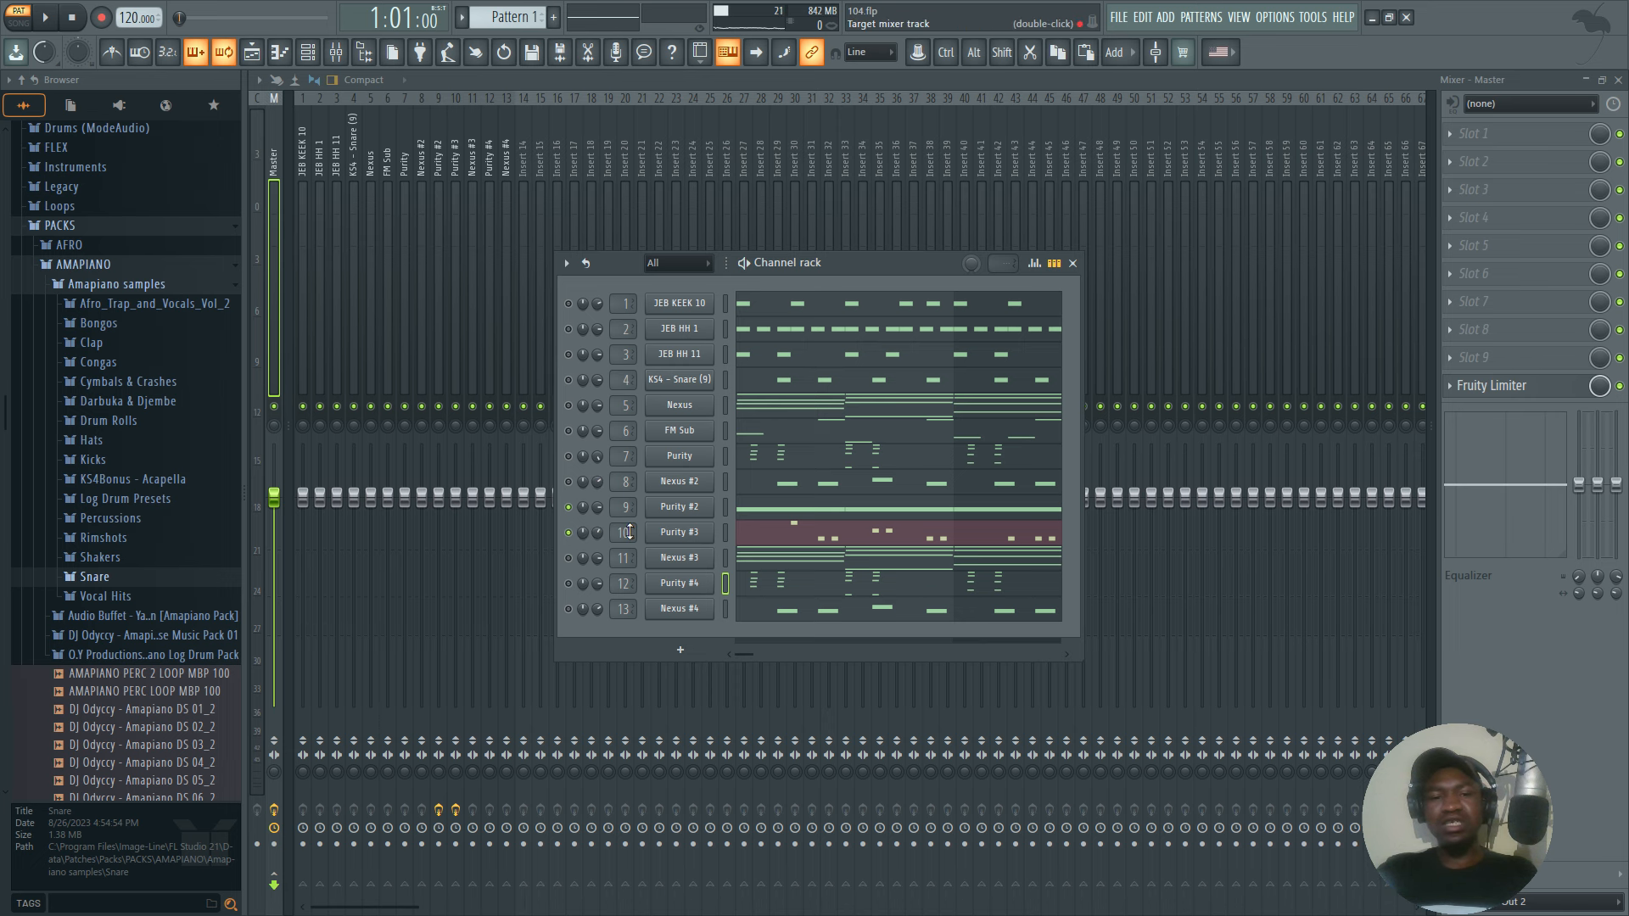
{"action": "left_click", "coordinate": [678, 533]}
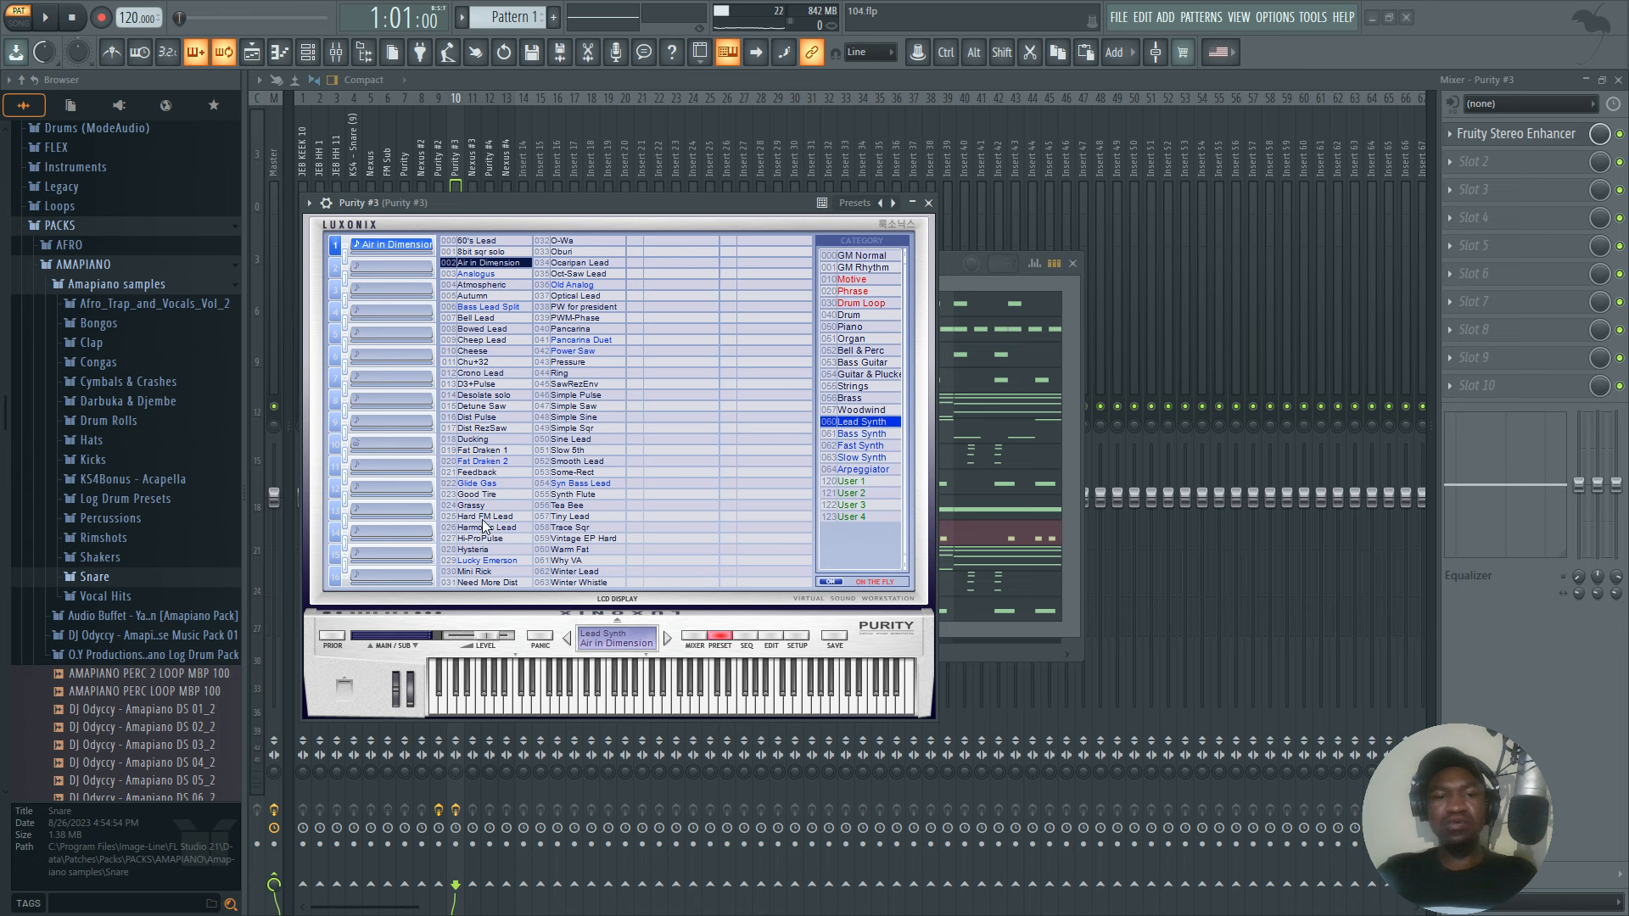
{"action": "left_click", "coordinate": [853, 387]}
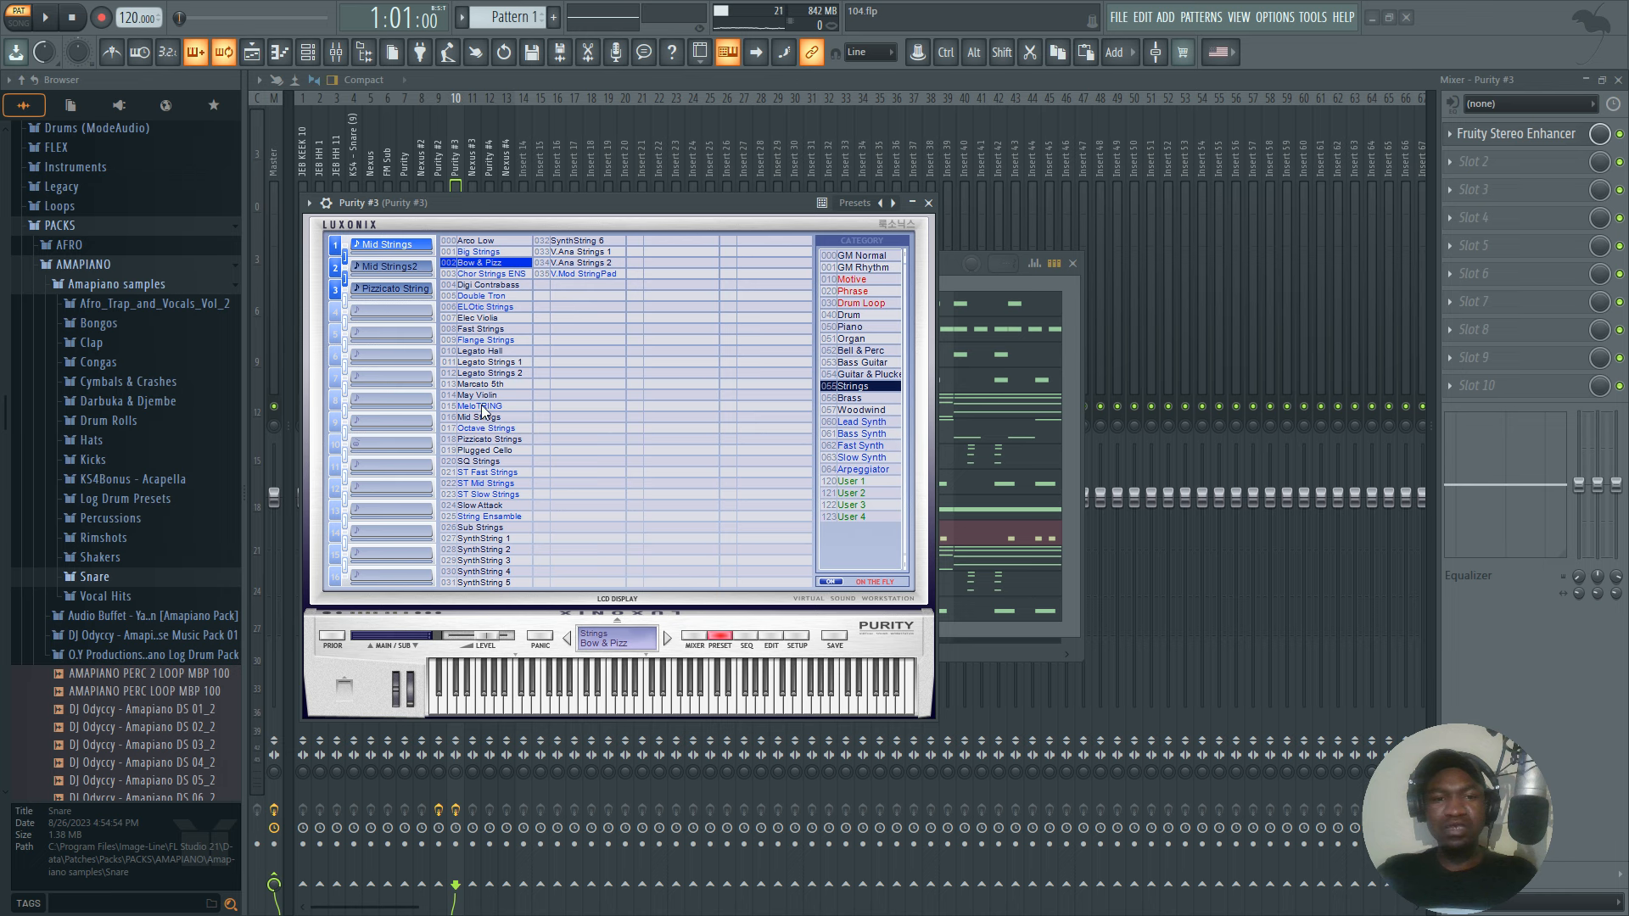
{"action": "left_click", "coordinate": [848, 399]}
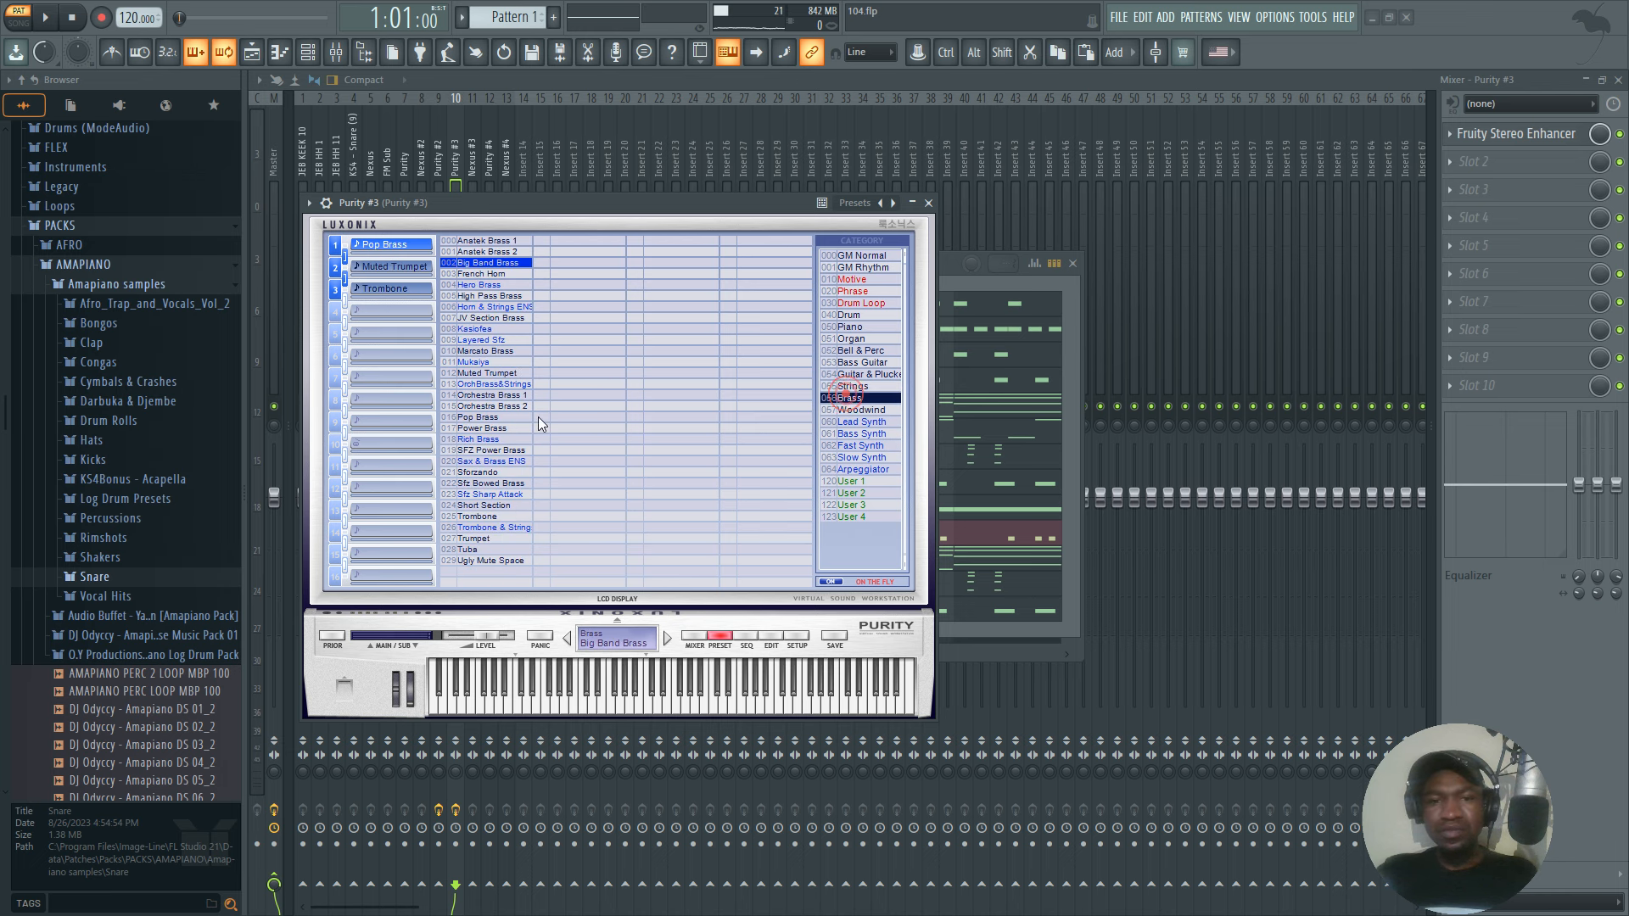
{"action": "left_click", "coordinate": [490, 427]}
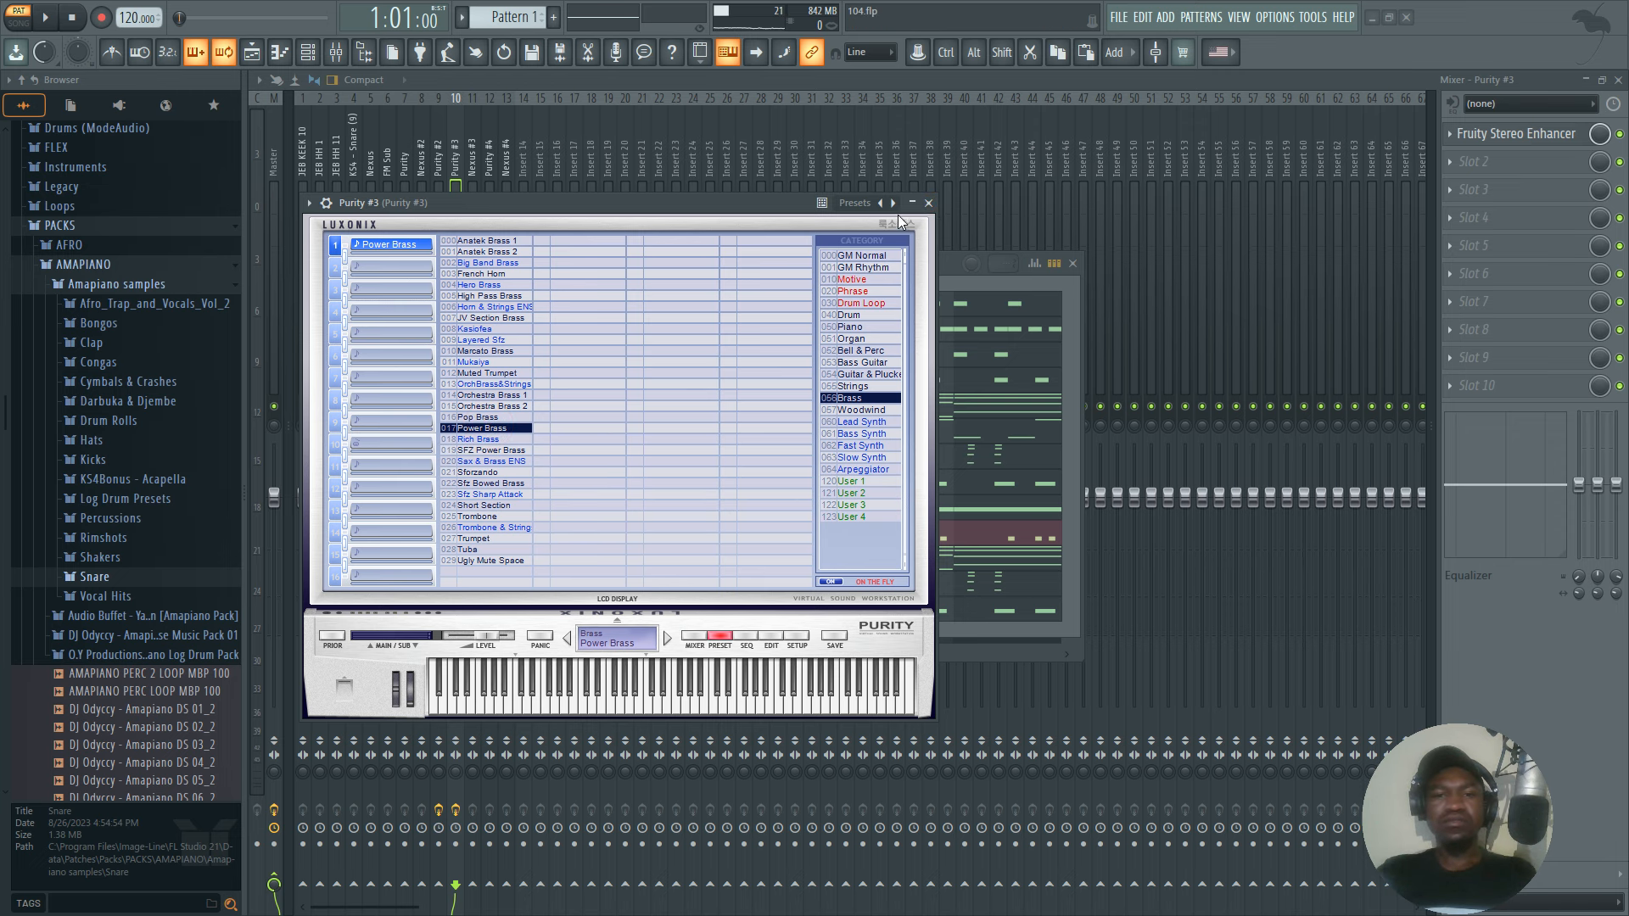
{"action": "left_click", "coordinate": [928, 202]}
{"action": "left_click", "coordinate": [924, 203]}
Play Purity #2 and Purity #3 with the Power Brass sound and select the Purity #3 mixer track.
{"action": "key", "text": "space"}
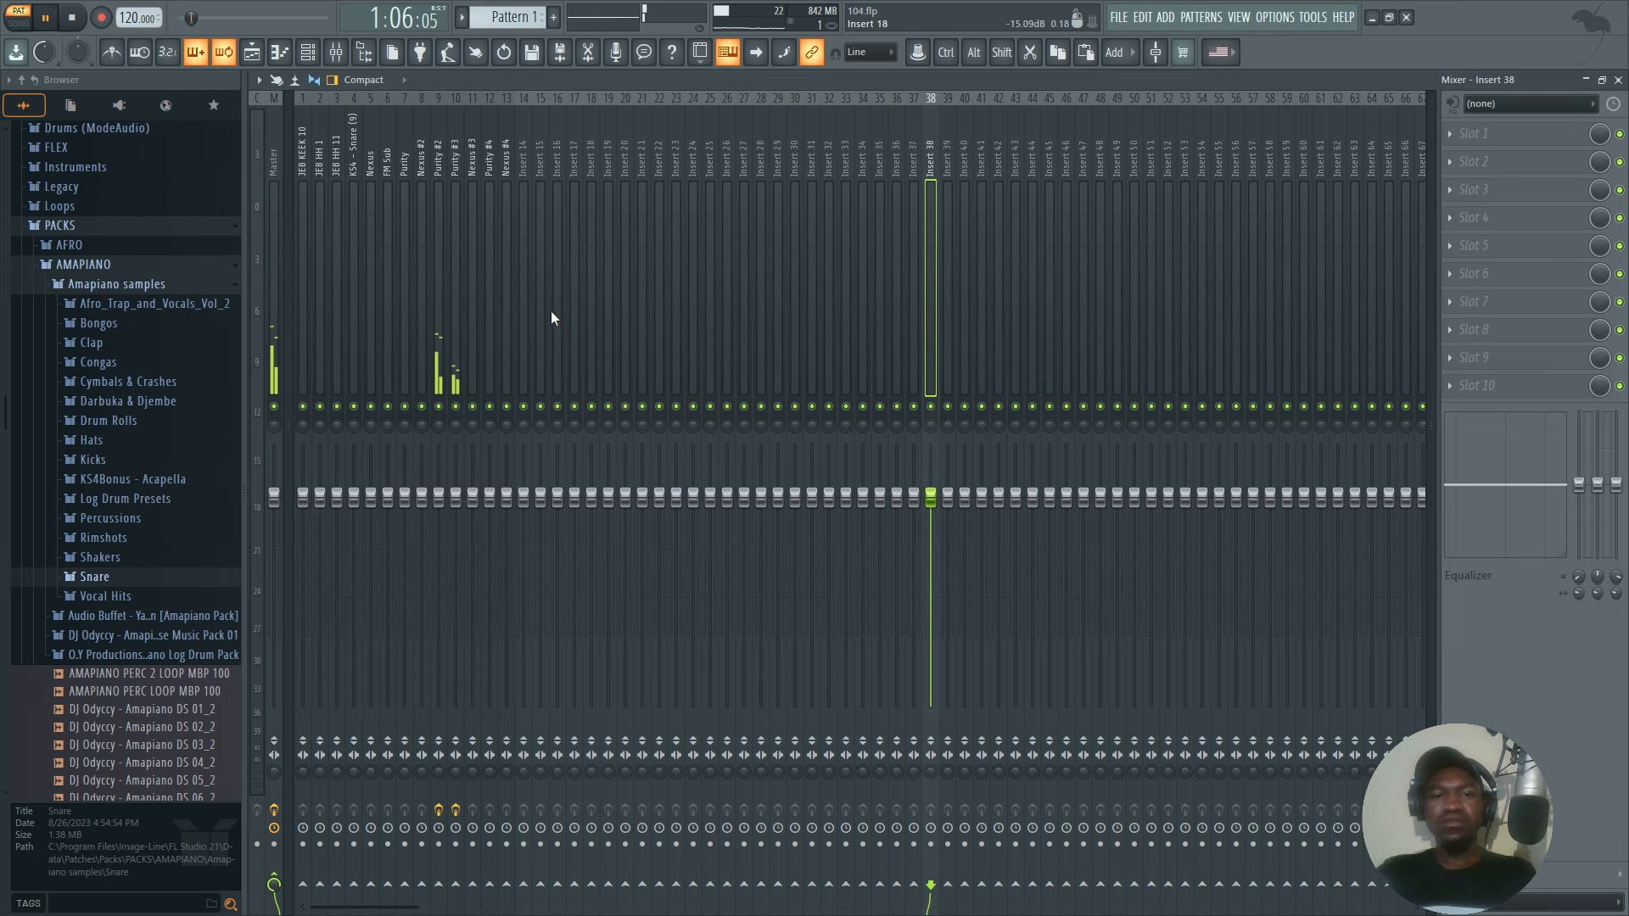
{"action": "left_click", "coordinate": [458, 380]}
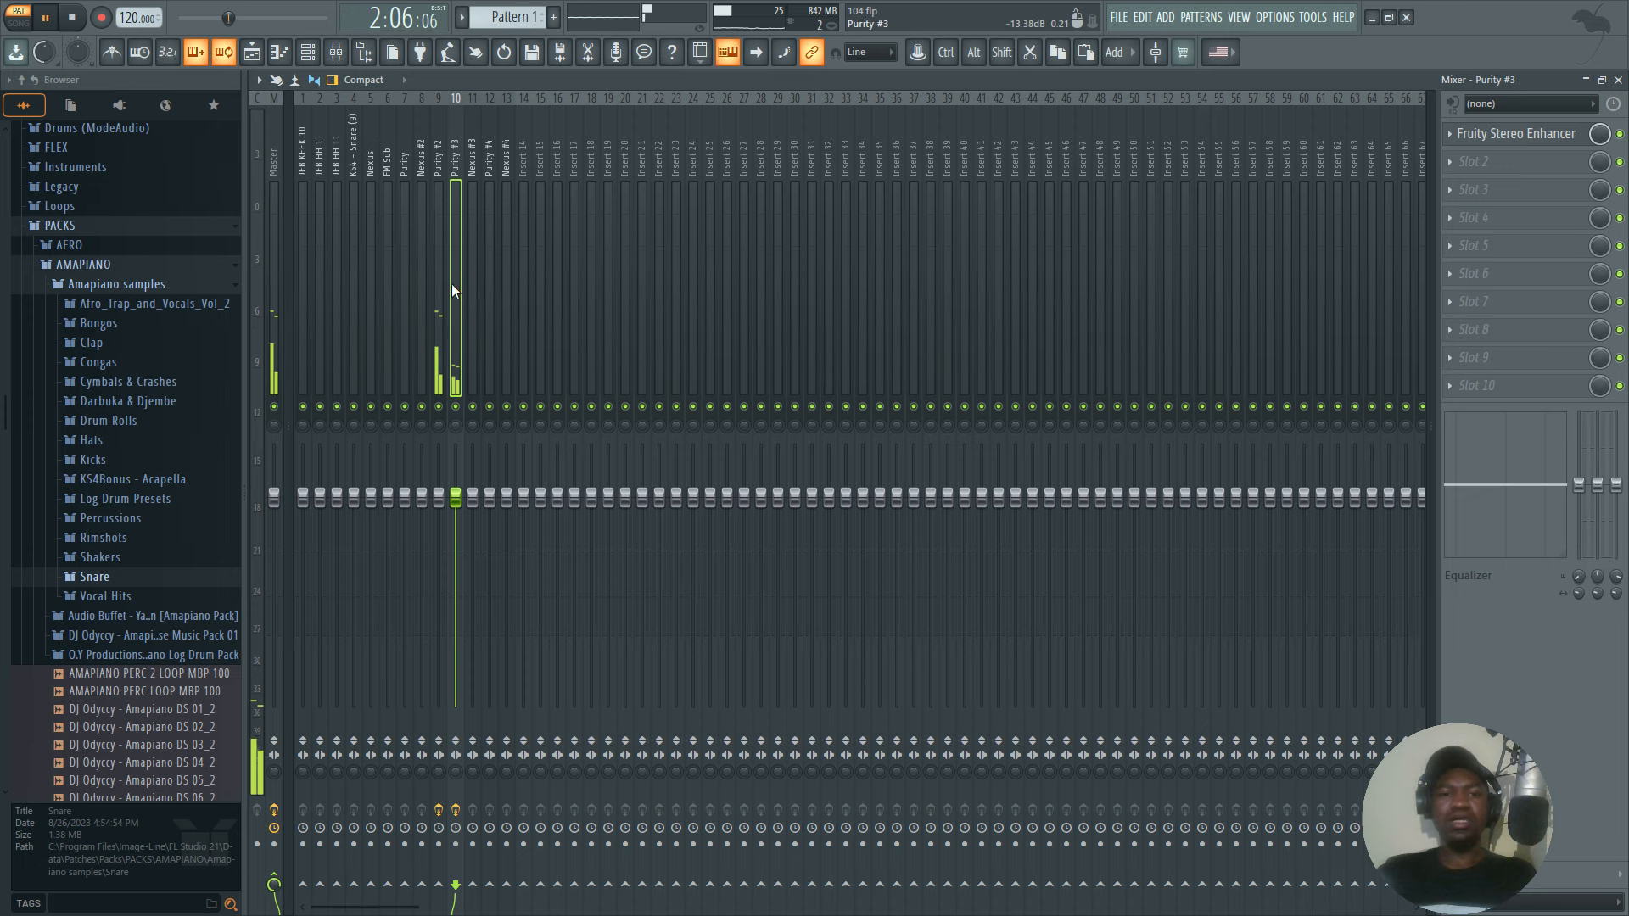
{"action": "key", "text": "space"}
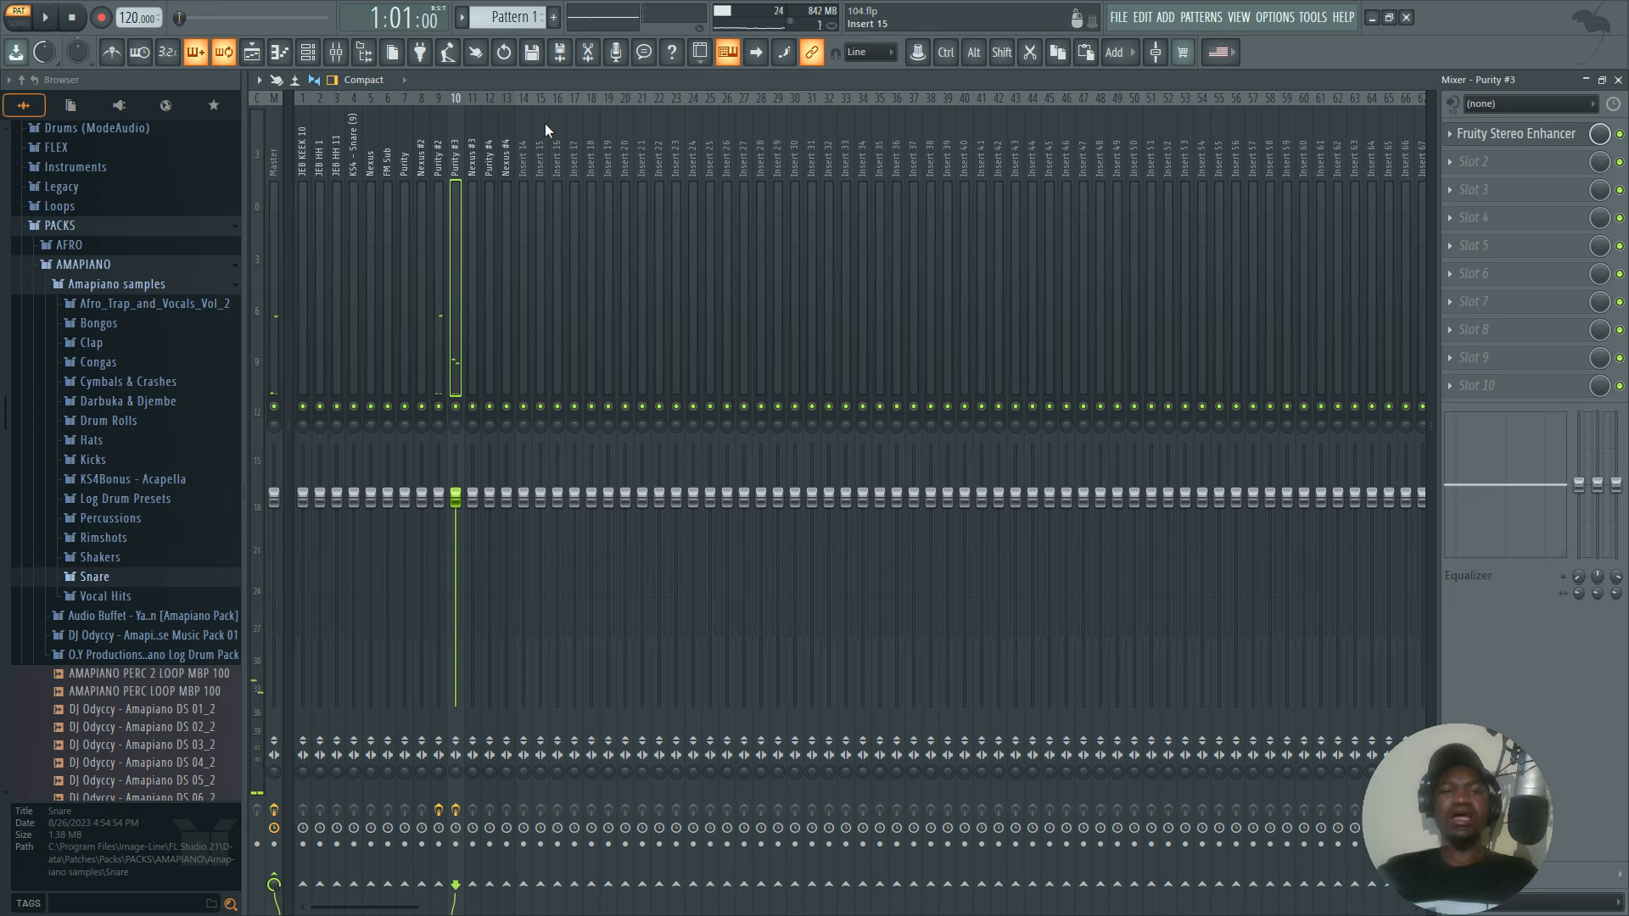
Turn off solo on the Purity #2 channel so all channels sound, and play the full pattern.
{"action": "left_click", "coordinate": [319, 54]}
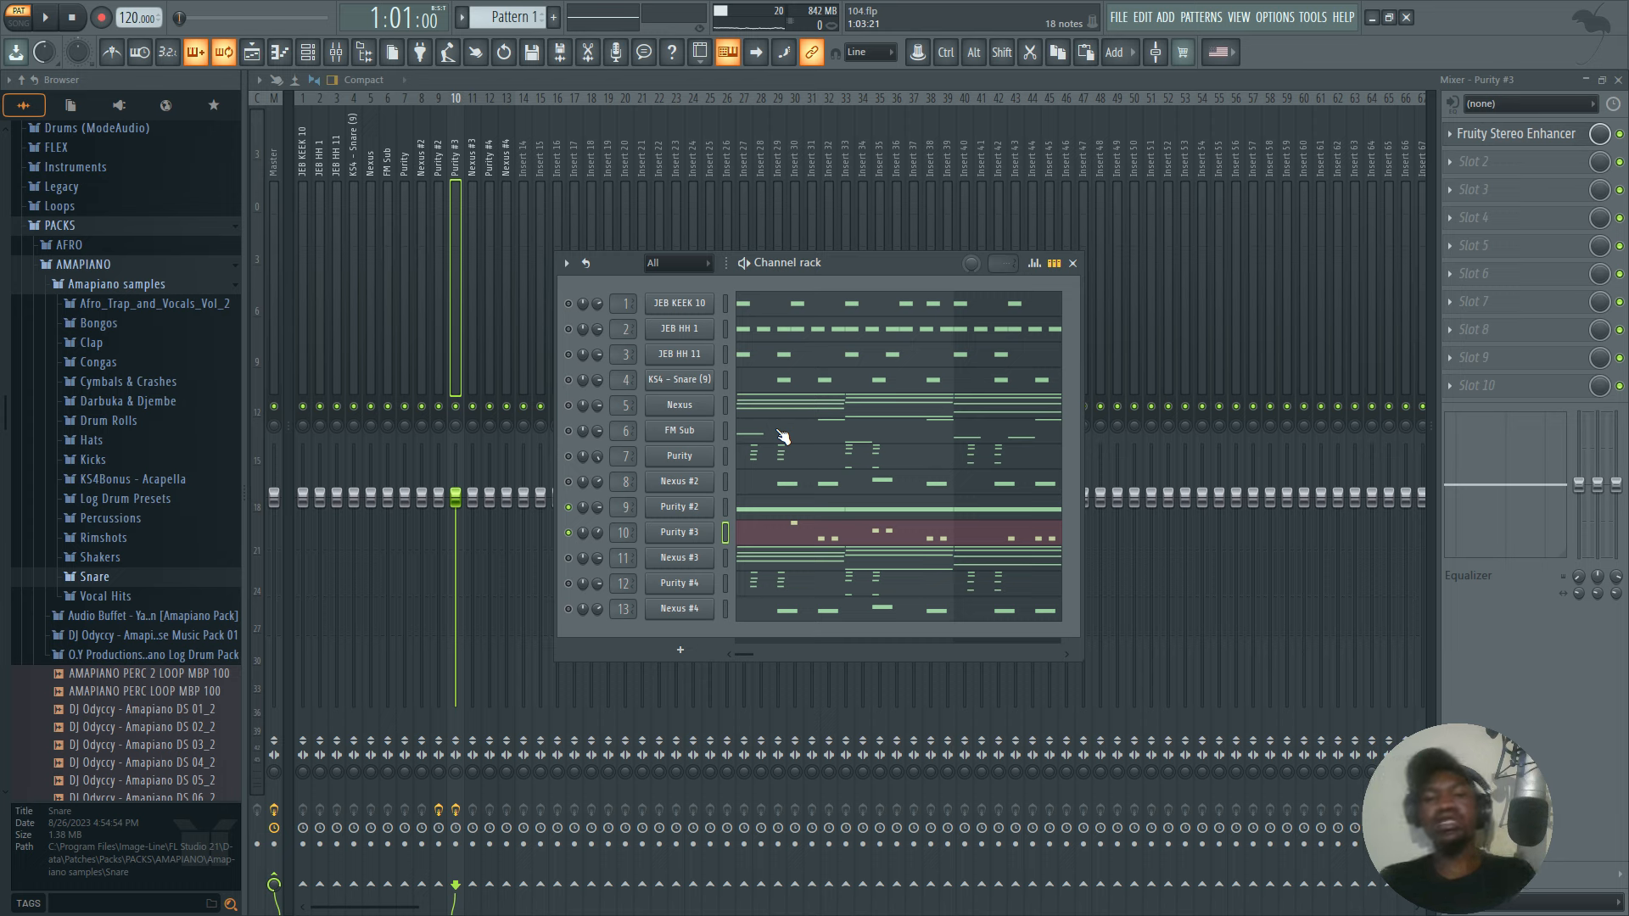
{"action": "right_click", "coordinate": [570, 512]}
{"action": "left_click", "coordinate": [586, 516]}
{"action": "right_click", "coordinate": [564, 508]}
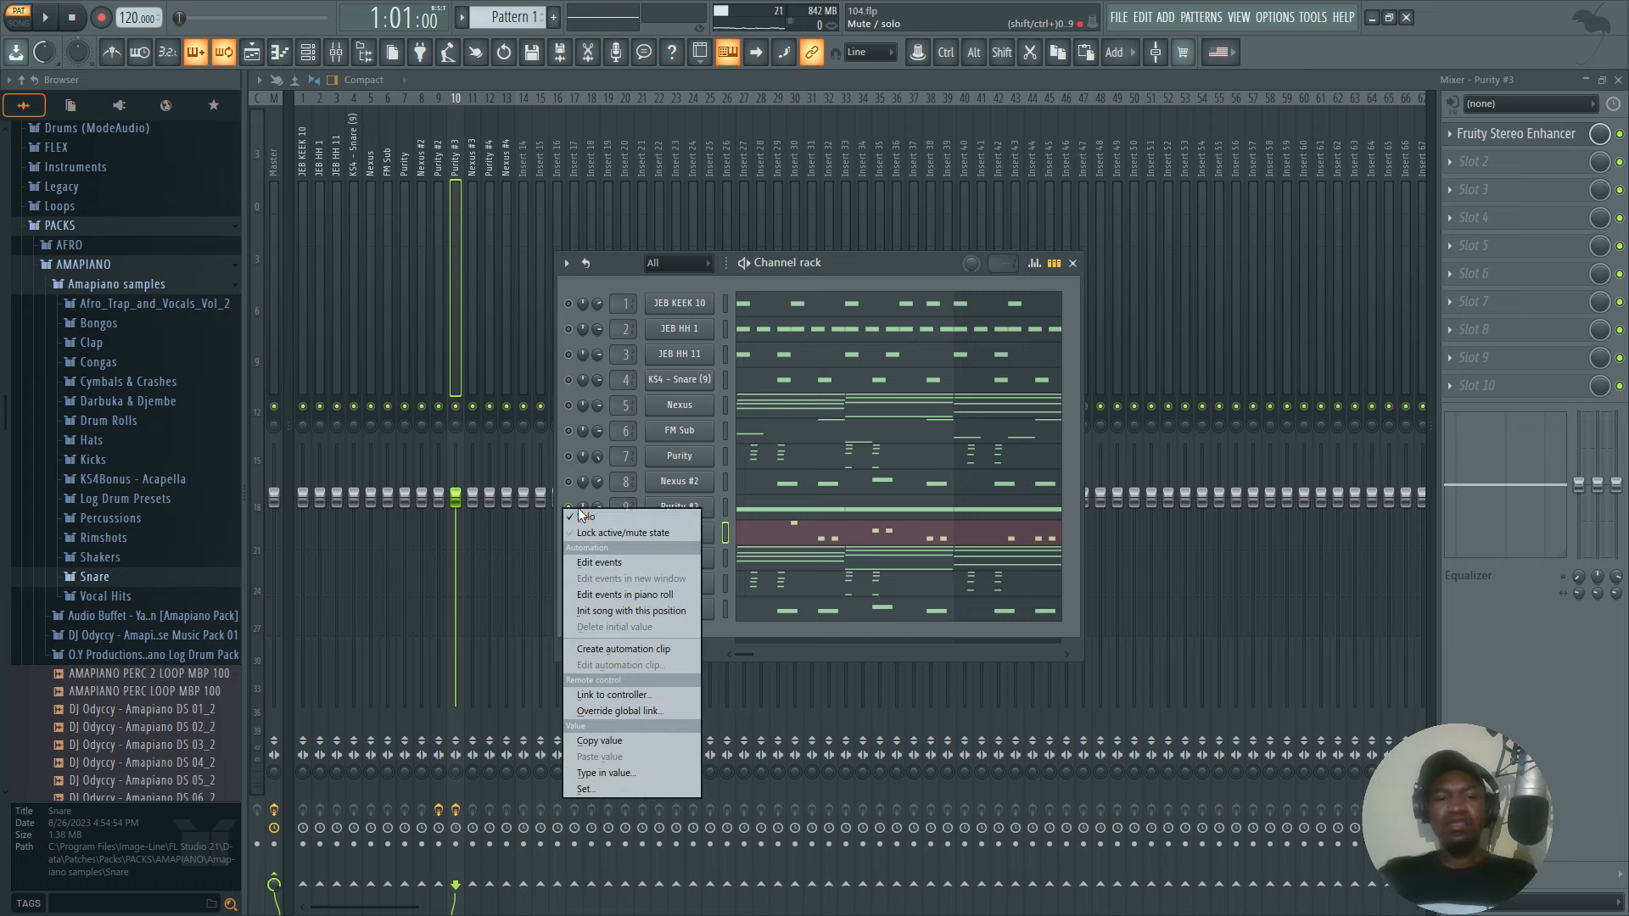
{"action": "left_click", "coordinate": [581, 510]}
{"action": "key", "text": "space"}
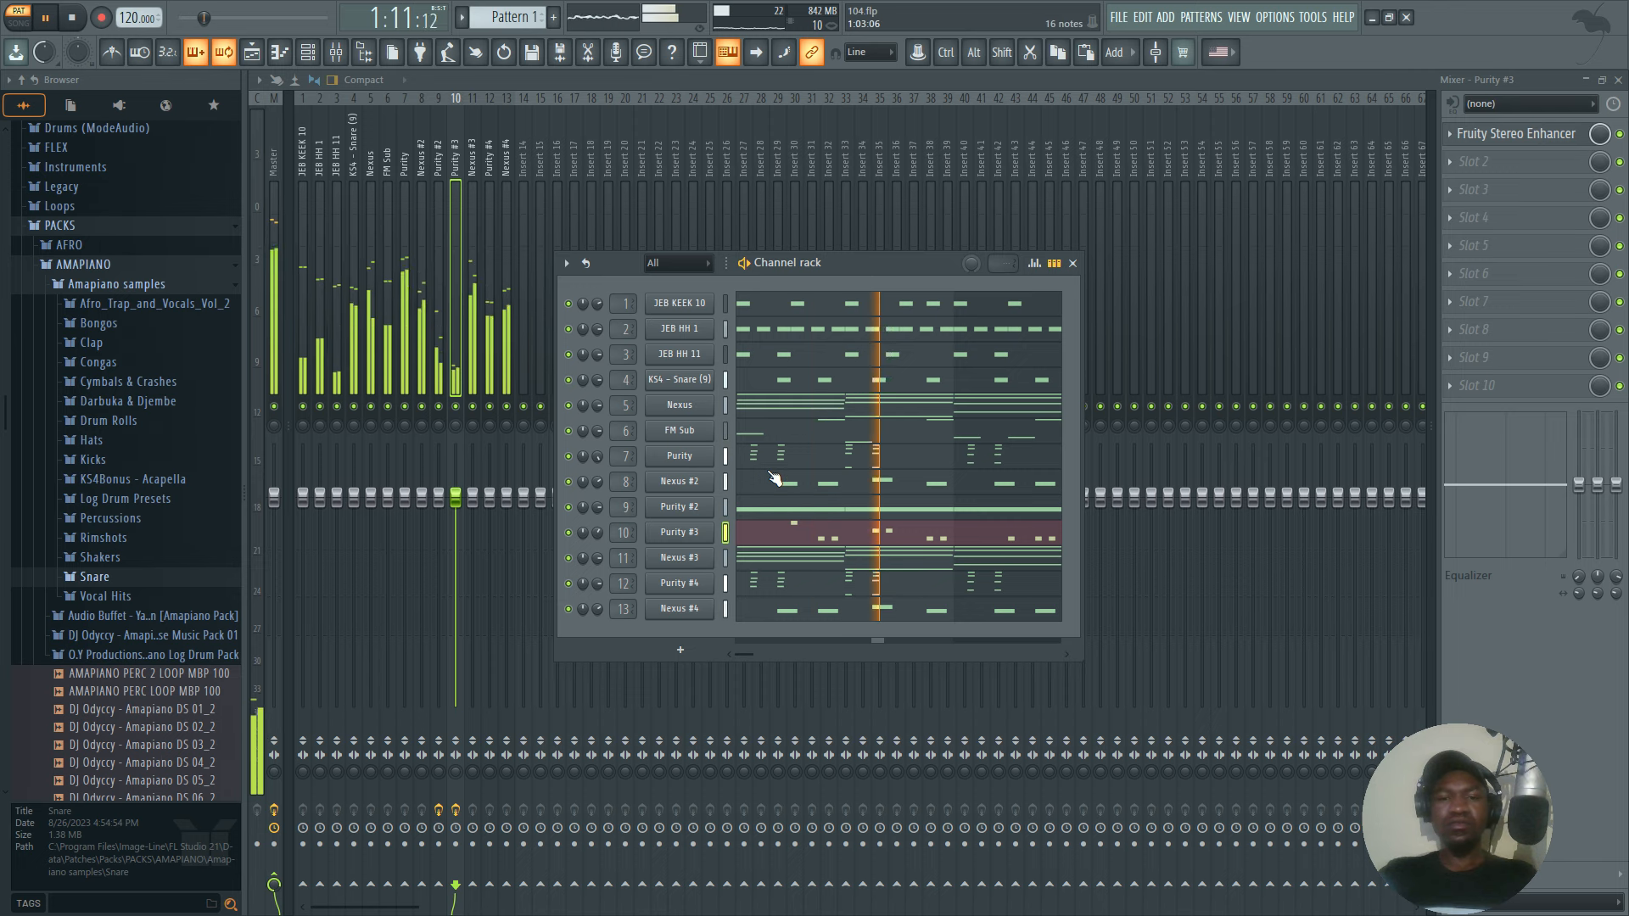
{"action": "left_click", "coordinate": [1073, 263]}
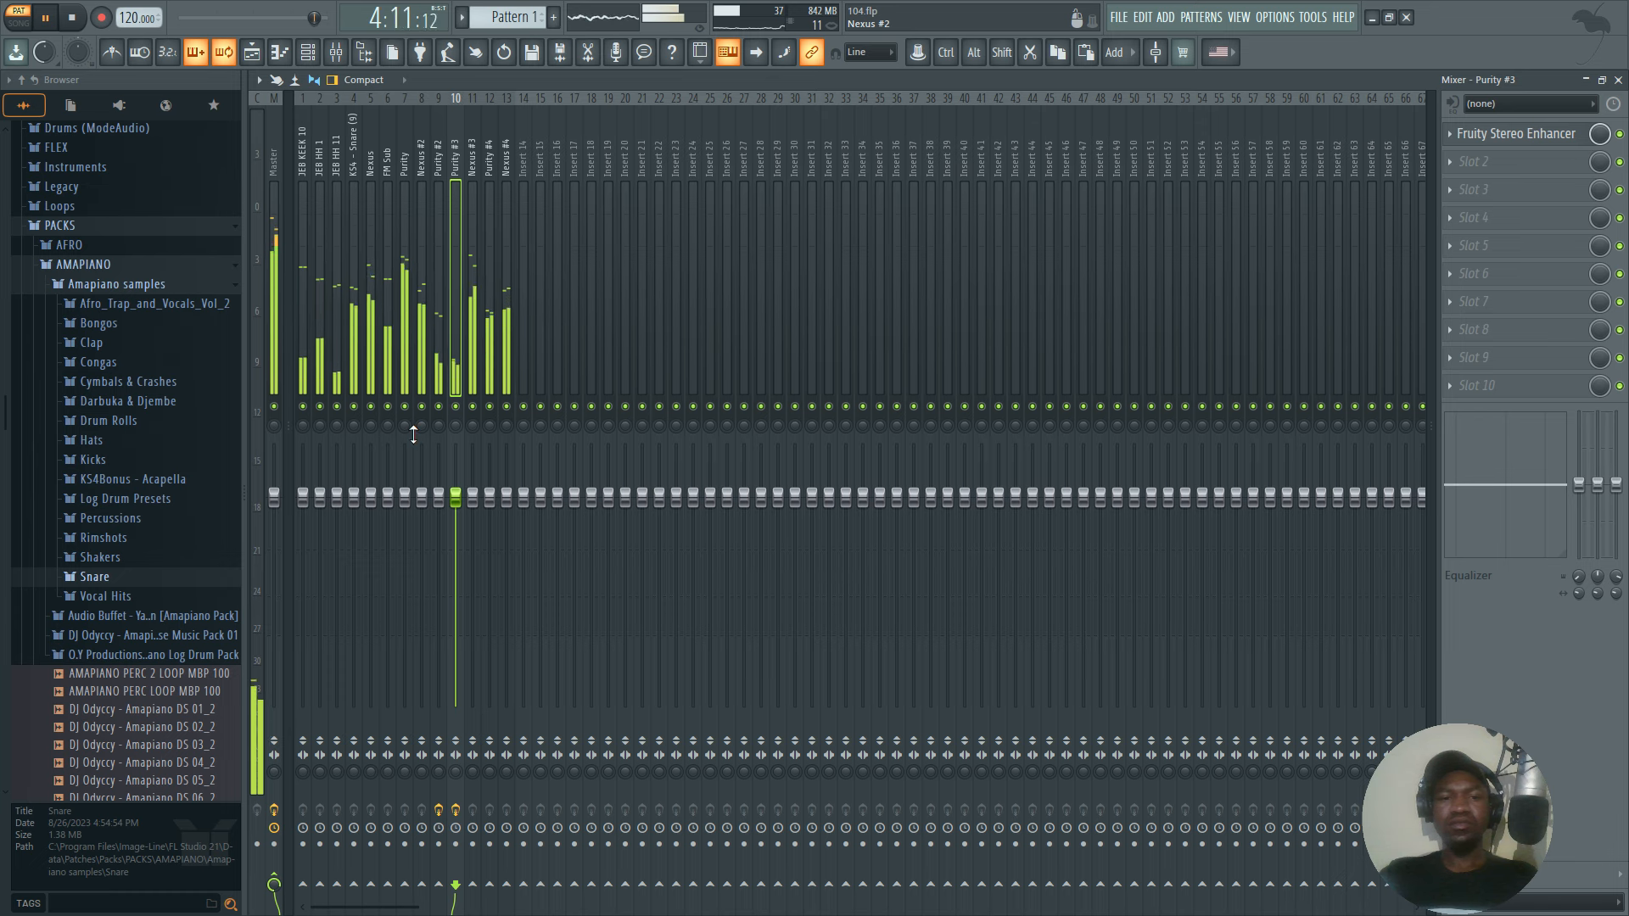
{"action": "key", "text": "space"}
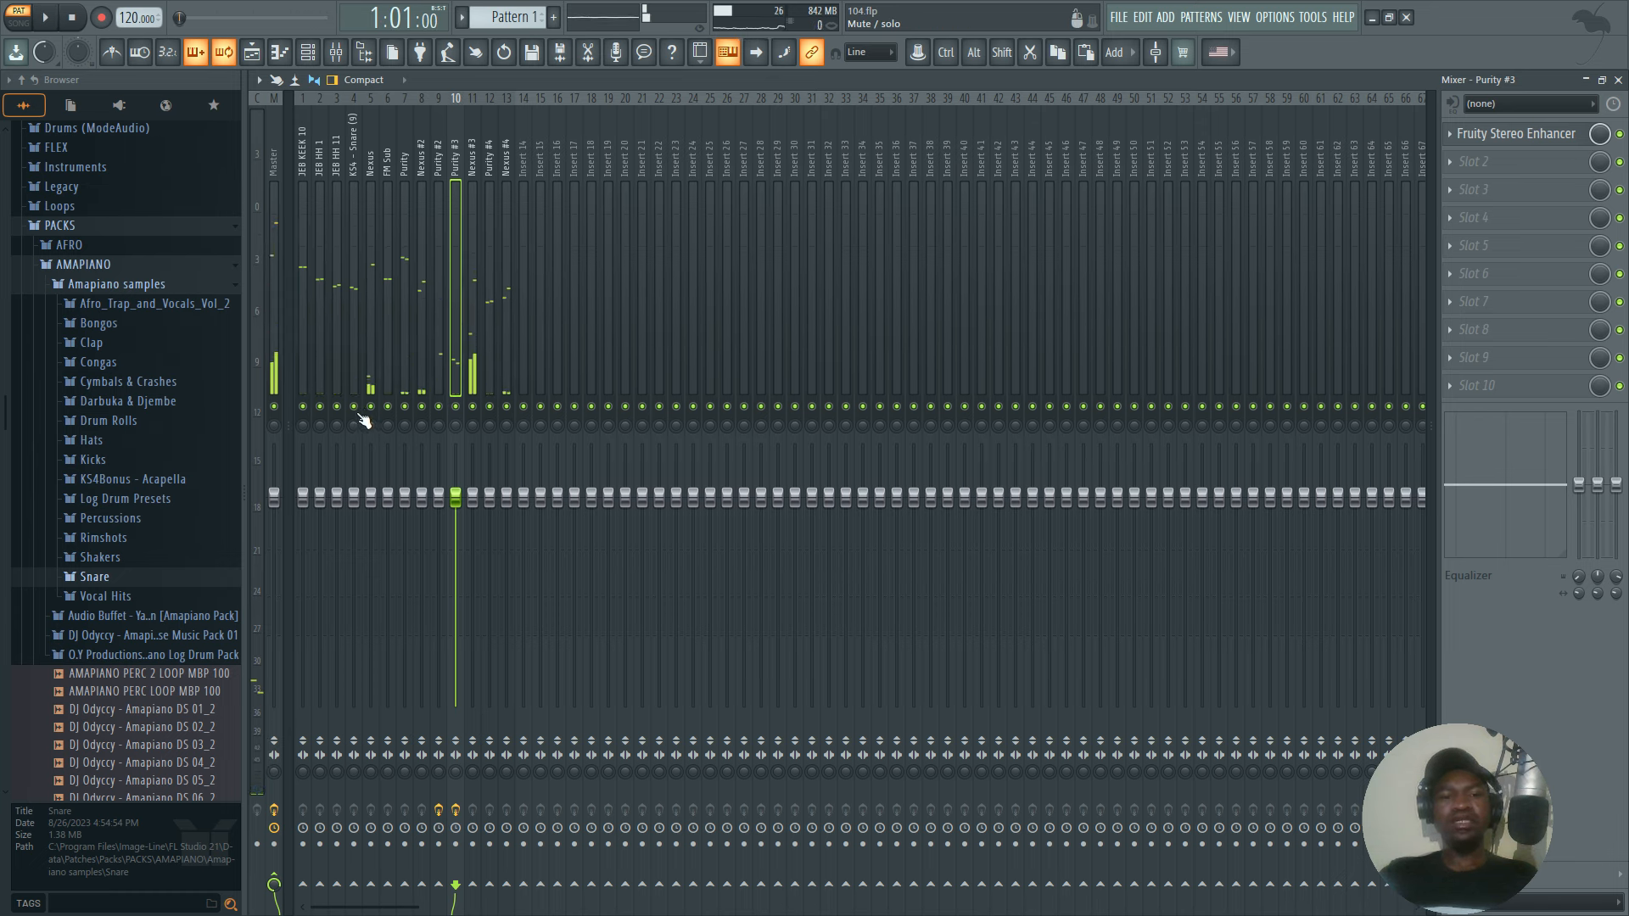
Solo the Nexus channel, enable Nexus #3 alongside it, and play the two together.
{"action": "left_click", "coordinate": [308, 52]}
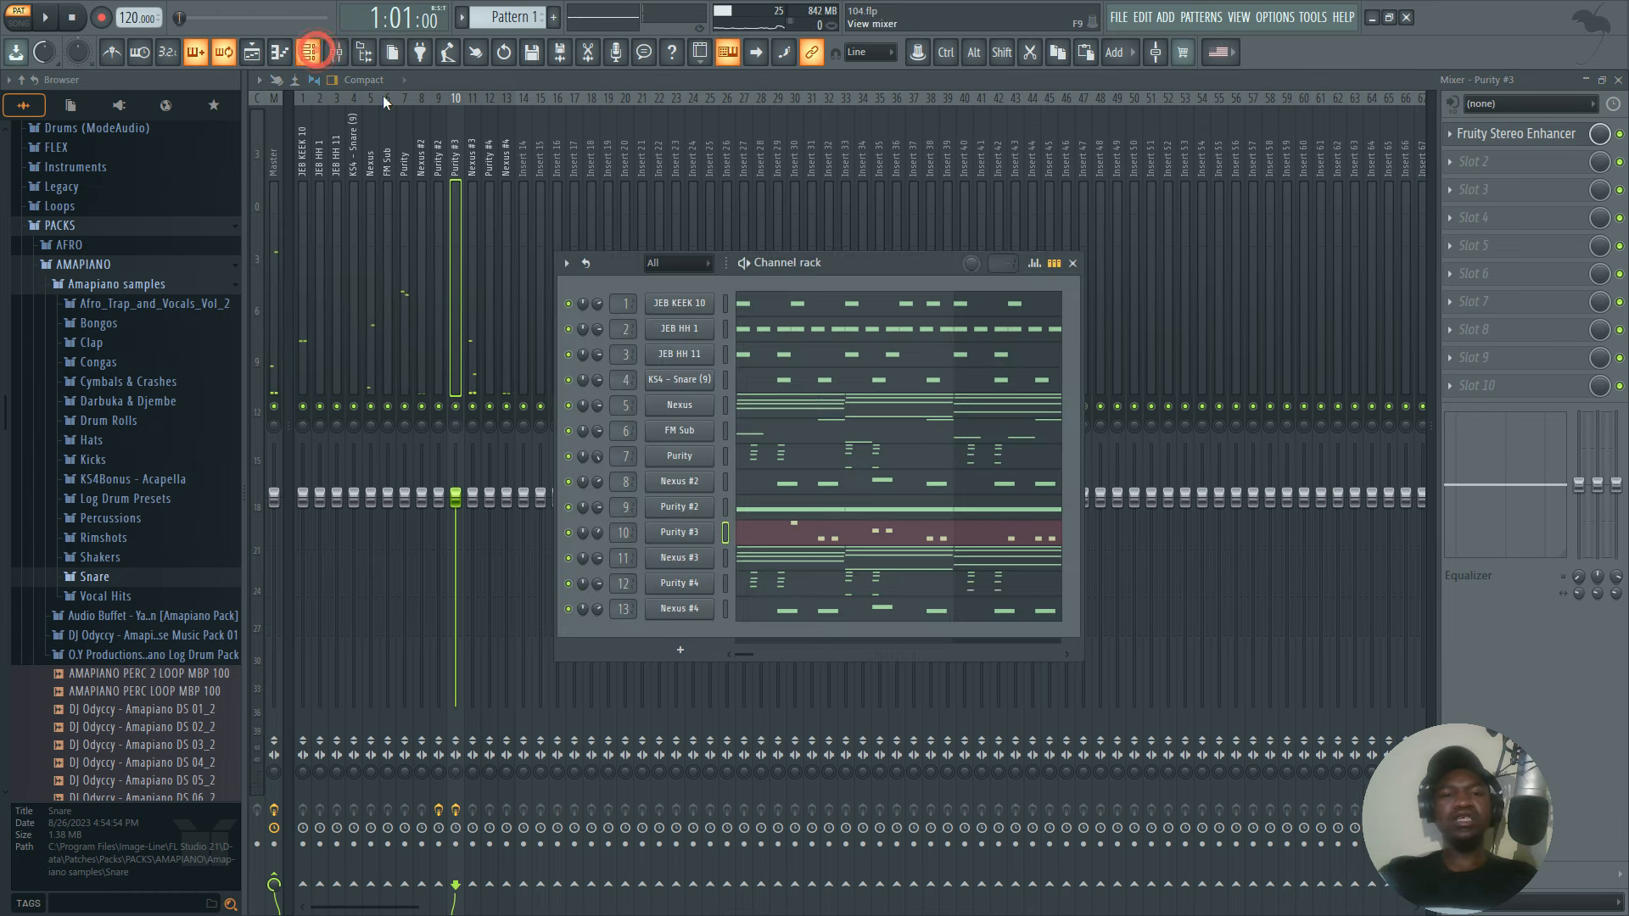
{"action": "right_click", "coordinate": [574, 409]}
{"action": "left_click", "coordinate": [604, 410]}
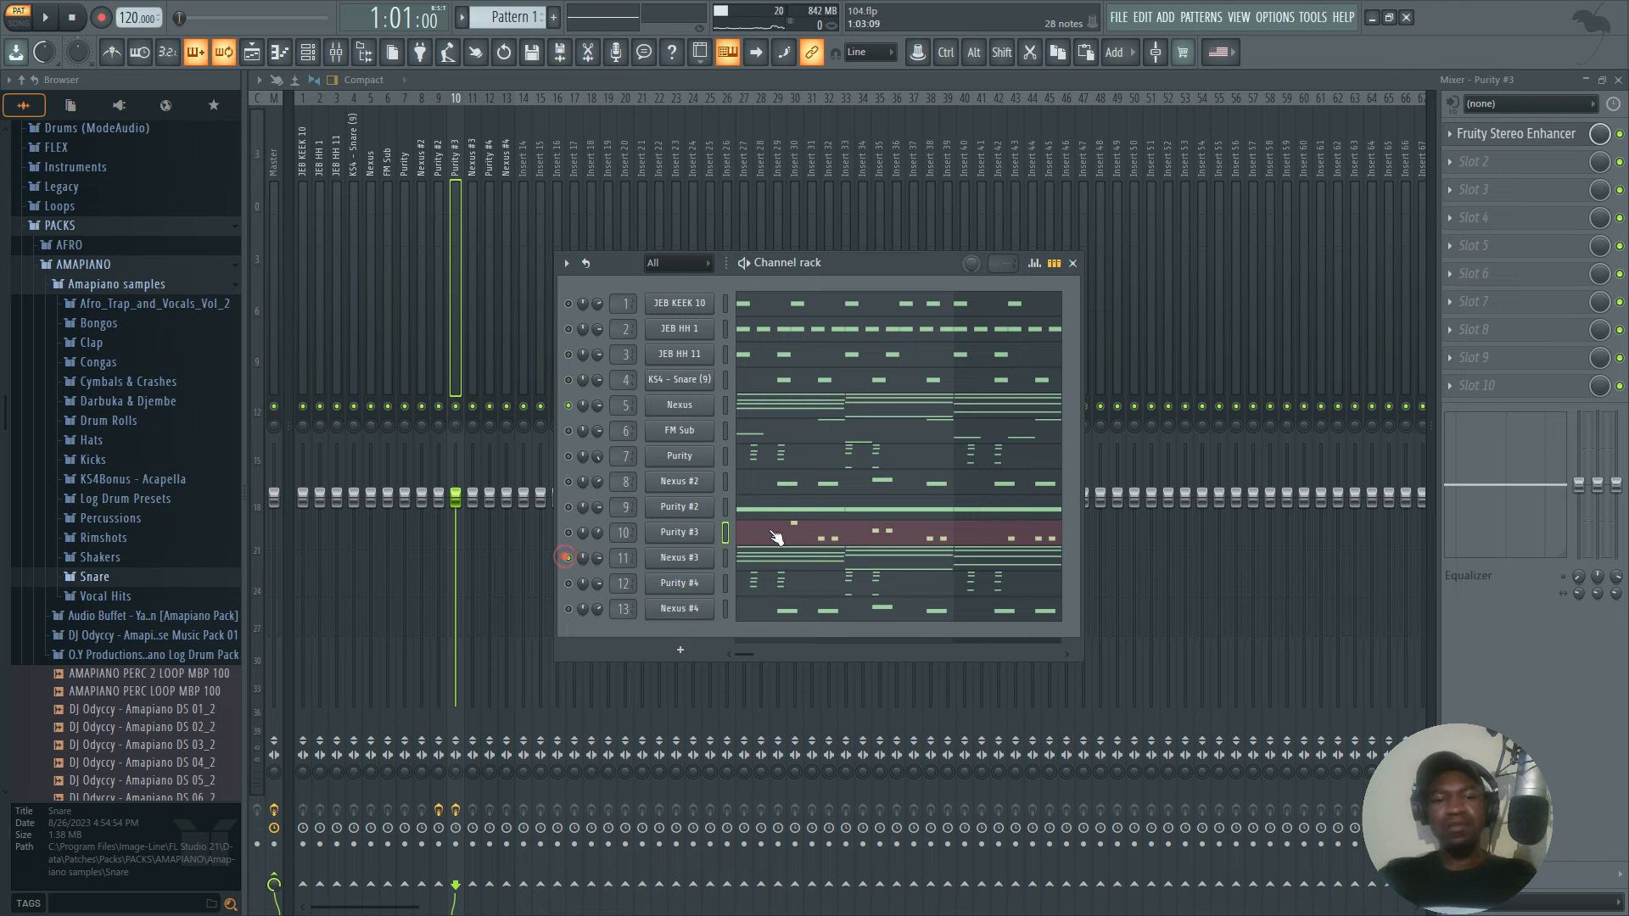
{"action": "key", "text": "space"}
{"action": "left_click", "coordinate": [1072, 263]}
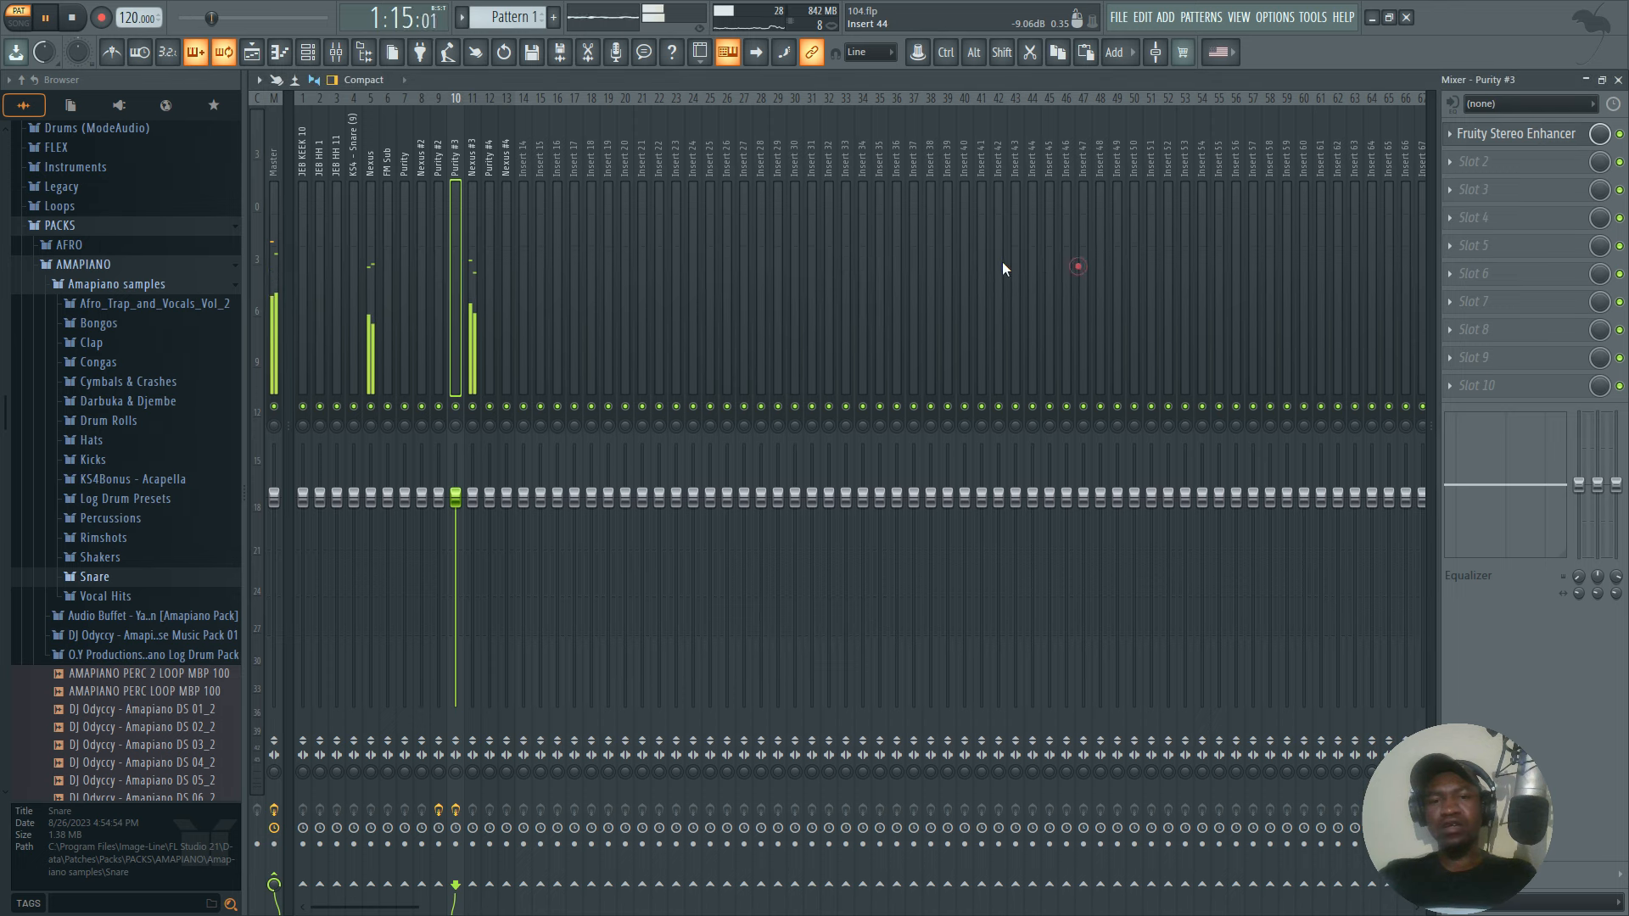
{"action": "key", "text": "space"}
Select the Nexus mixer track, mute the Nexus #3 track, and listen to Nexus alone.
{"action": "left_click", "coordinate": [370, 364]}
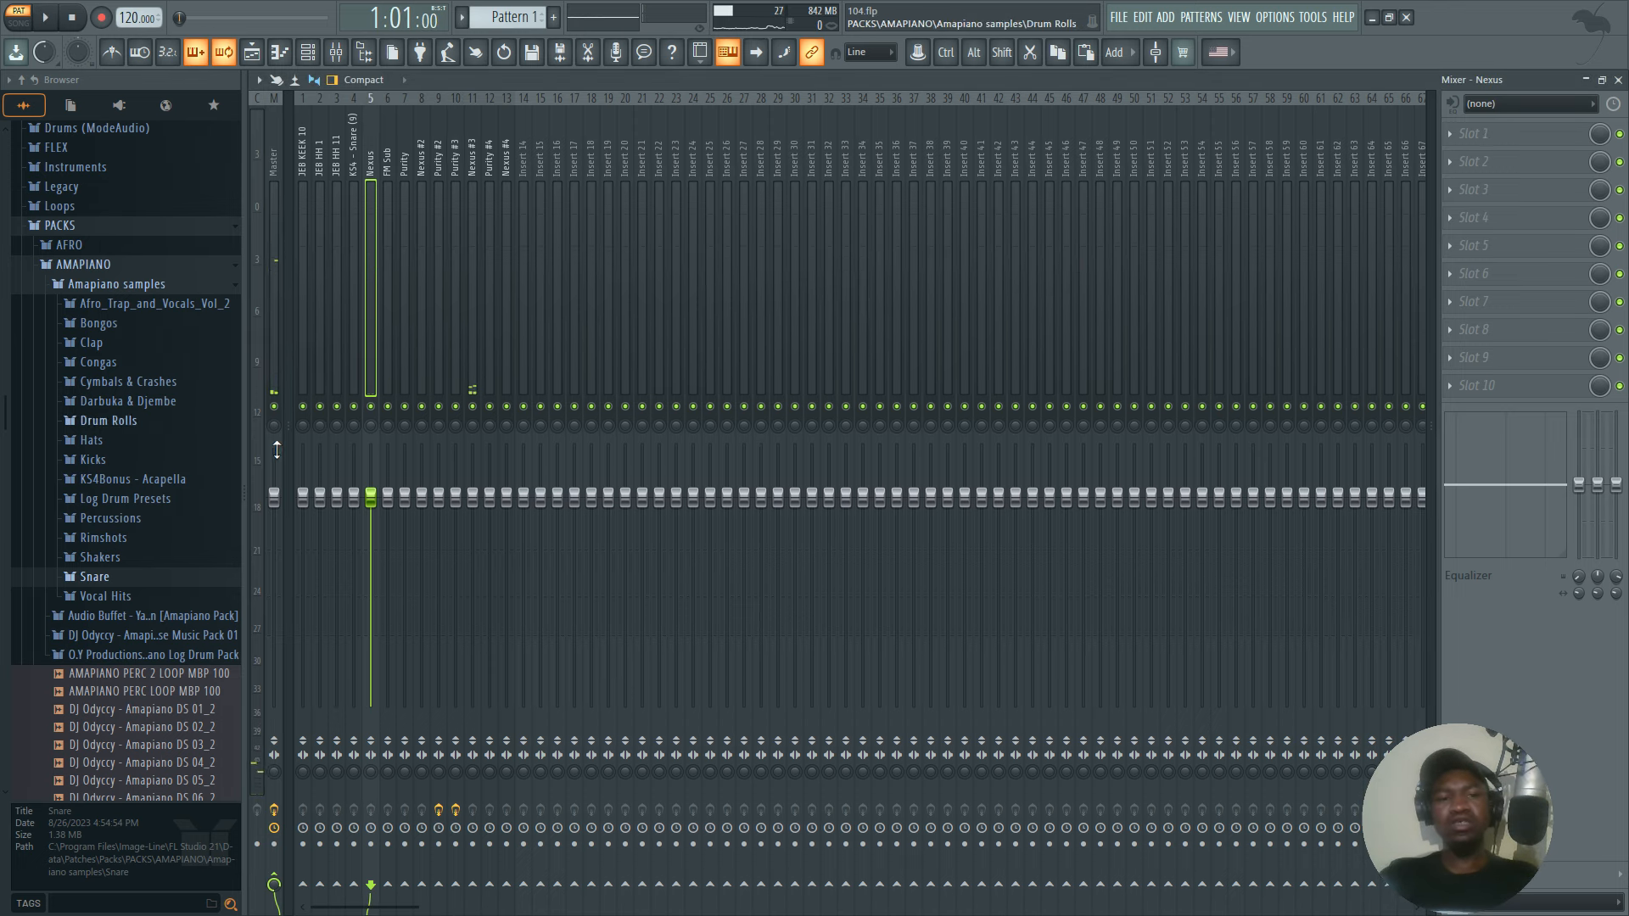
{"action": "left_click", "coordinate": [473, 407]}
{"action": "key", "text": "space"}
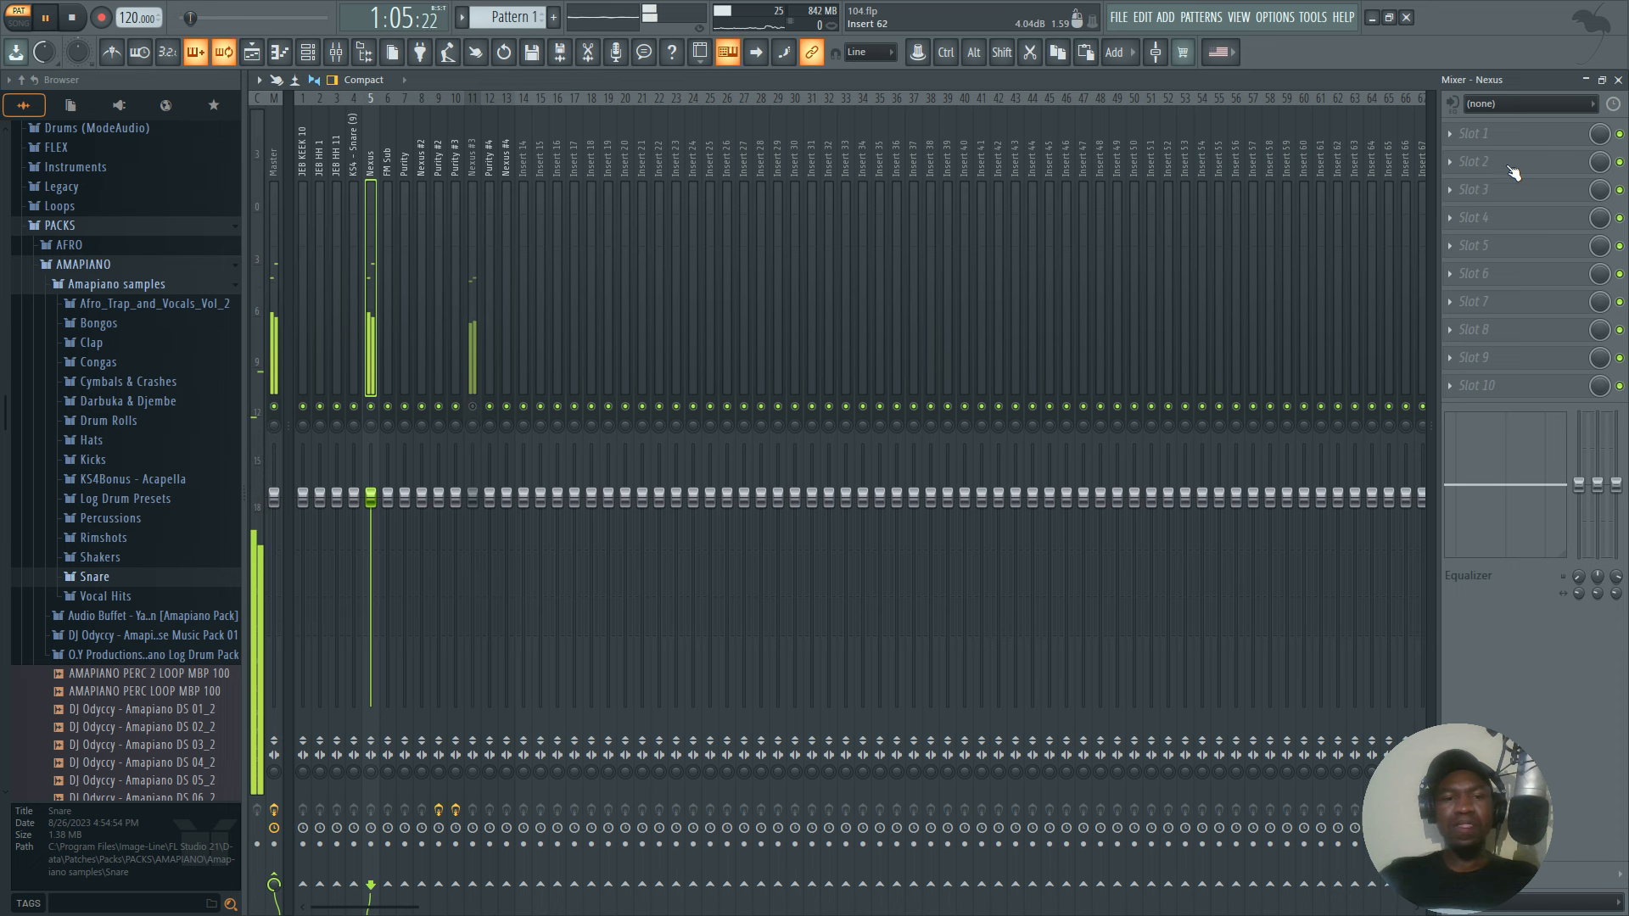
{"action": "key", "text": "space"}
Load Fruity Parametric EQ 2 in slot 1 of the Nexus track and set band 1 to a high pass at about 225 Hz.
{"action": "left_click", "coordinate": [1474, 136]}
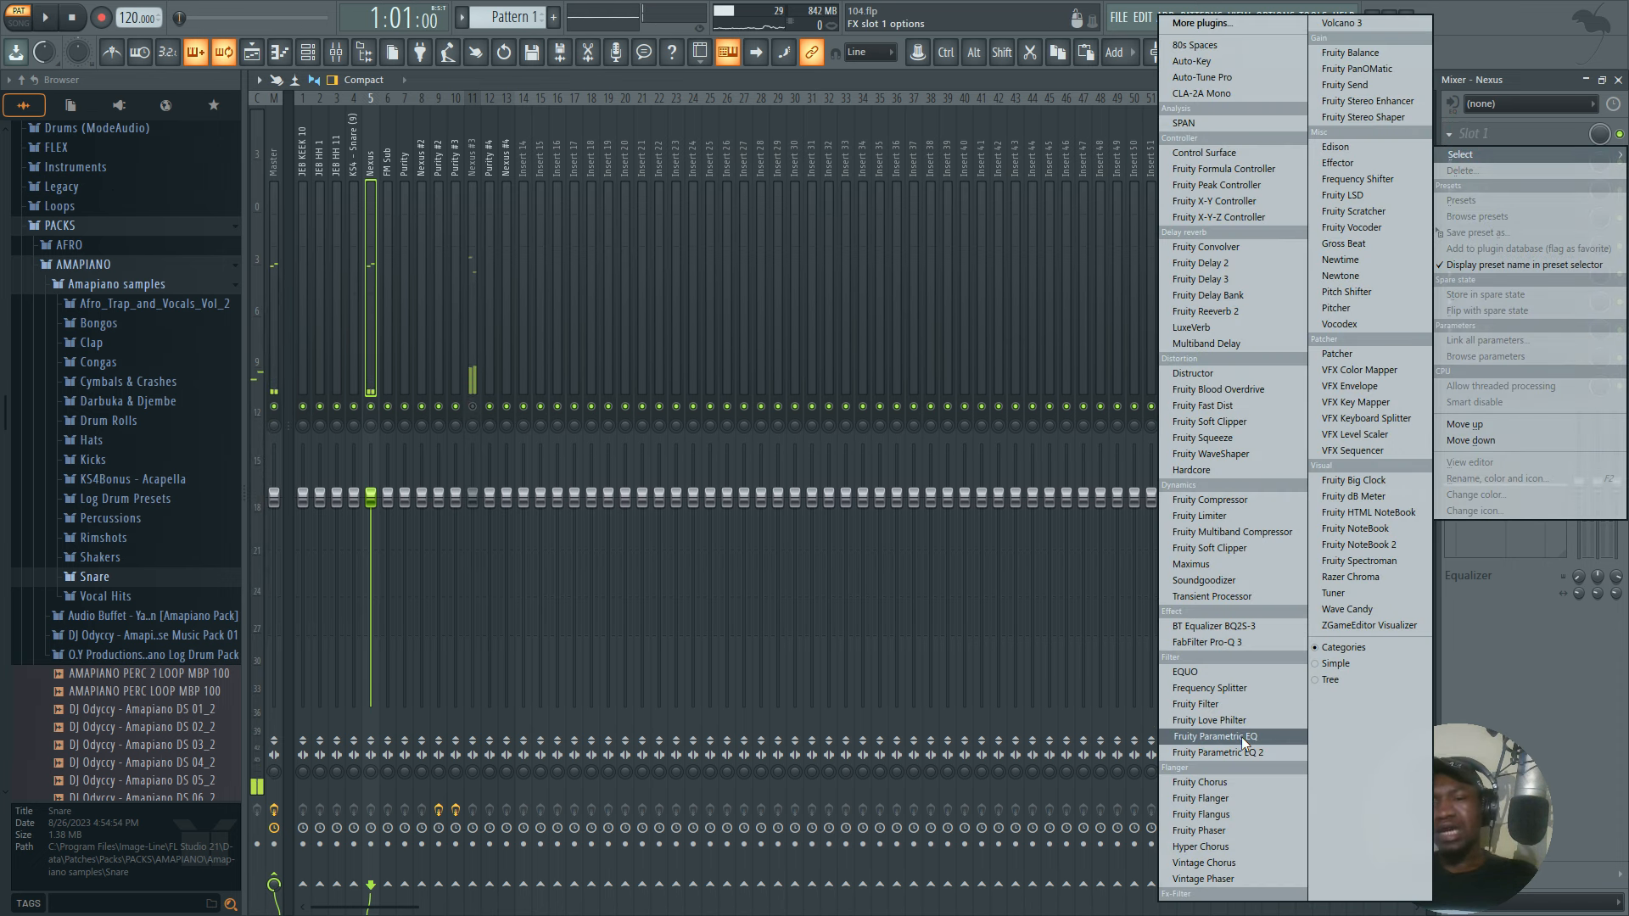
{"action": "left_click", "coordinate": [1239, 753]}
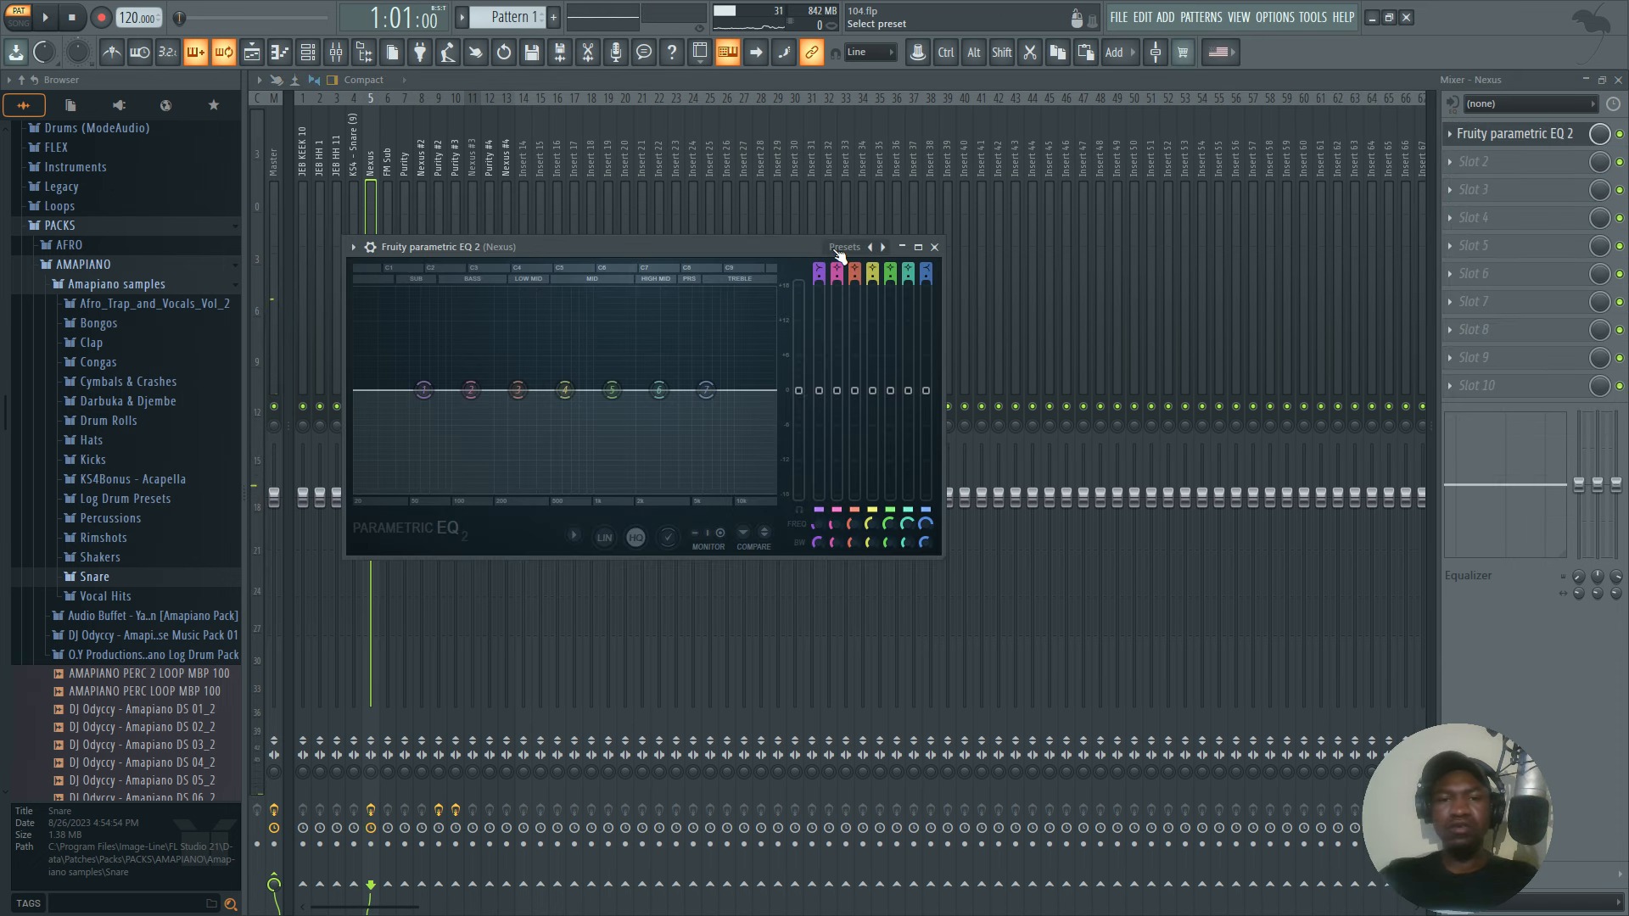
{"action": "scroll", "coordinate": [818, 270], "scroll_direction": "down", "scroll_amount": 1}
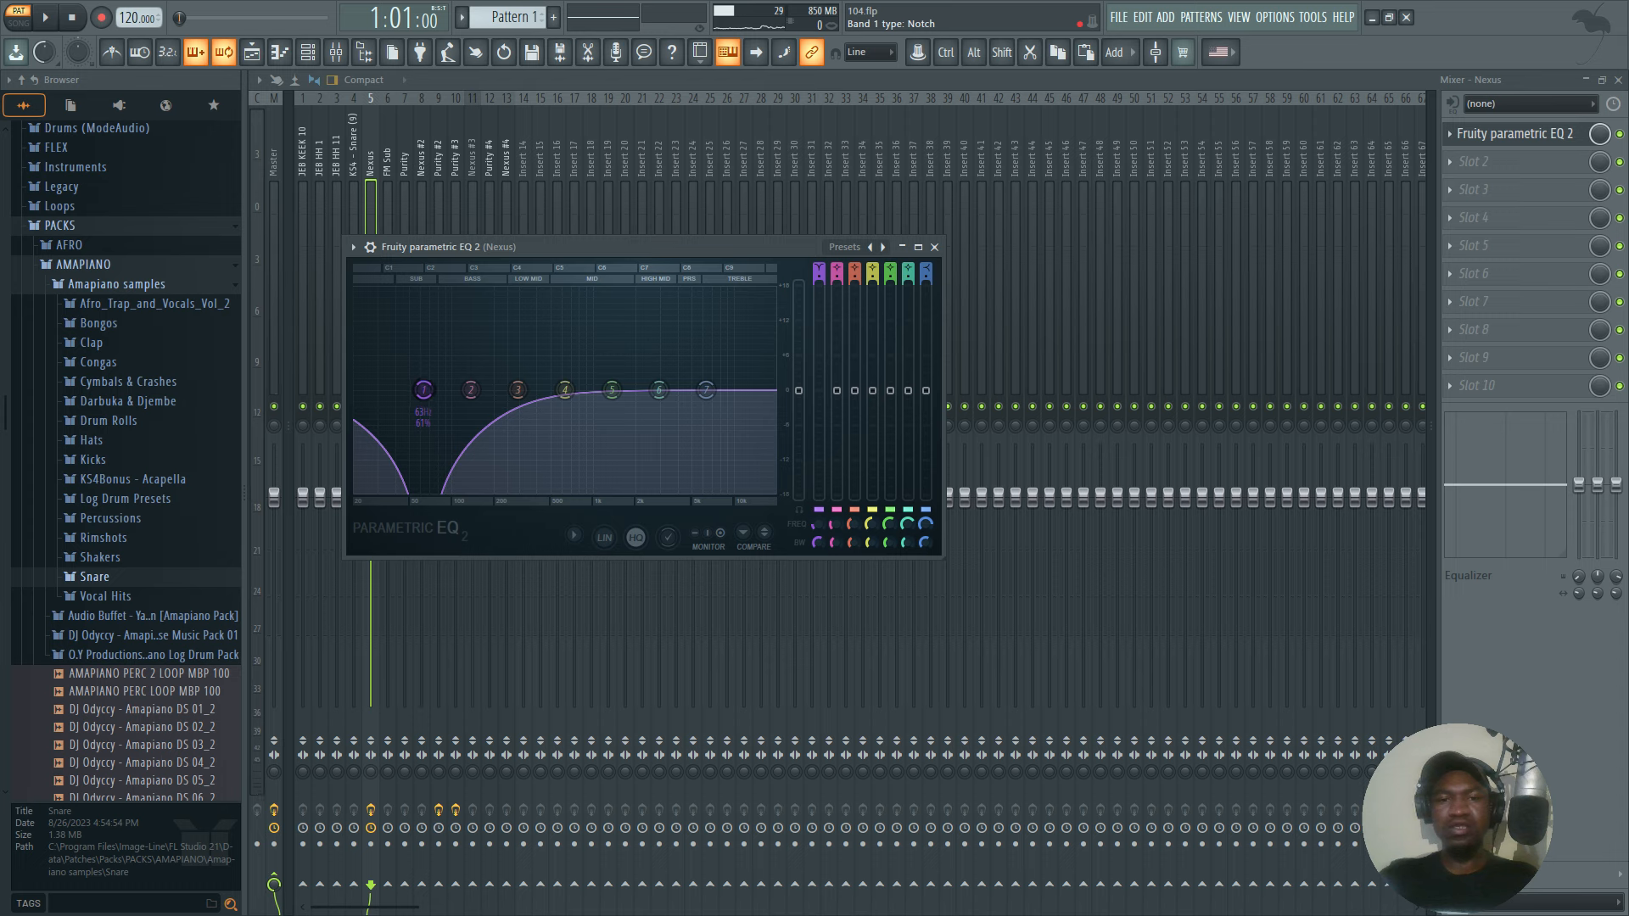
{"action": "scroll", "coordinate": [817, 270], "scroll_direction": "down", "scroll_amount": 1}
{"action": "left_click_drag", "start_coordinate": [422, 390], "coordinate": [507, 392]}
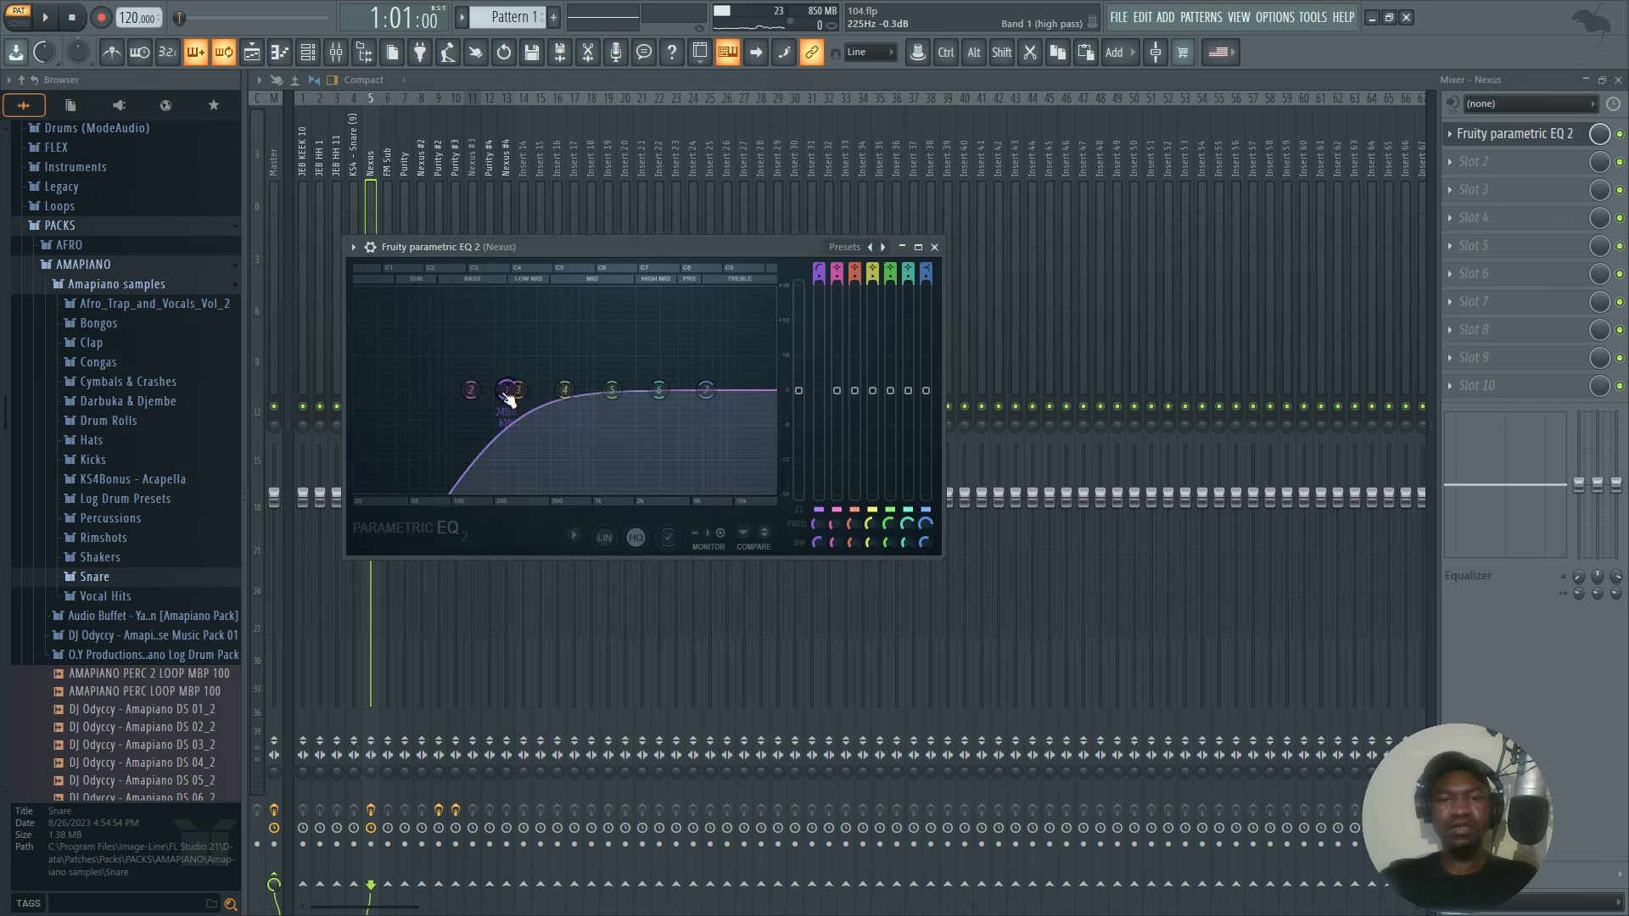
Close the equalizer, pan the Nexus mixer track 78% left, and play it to check the placement.
{"action": "left_click", "coordinate": [934, 246]}
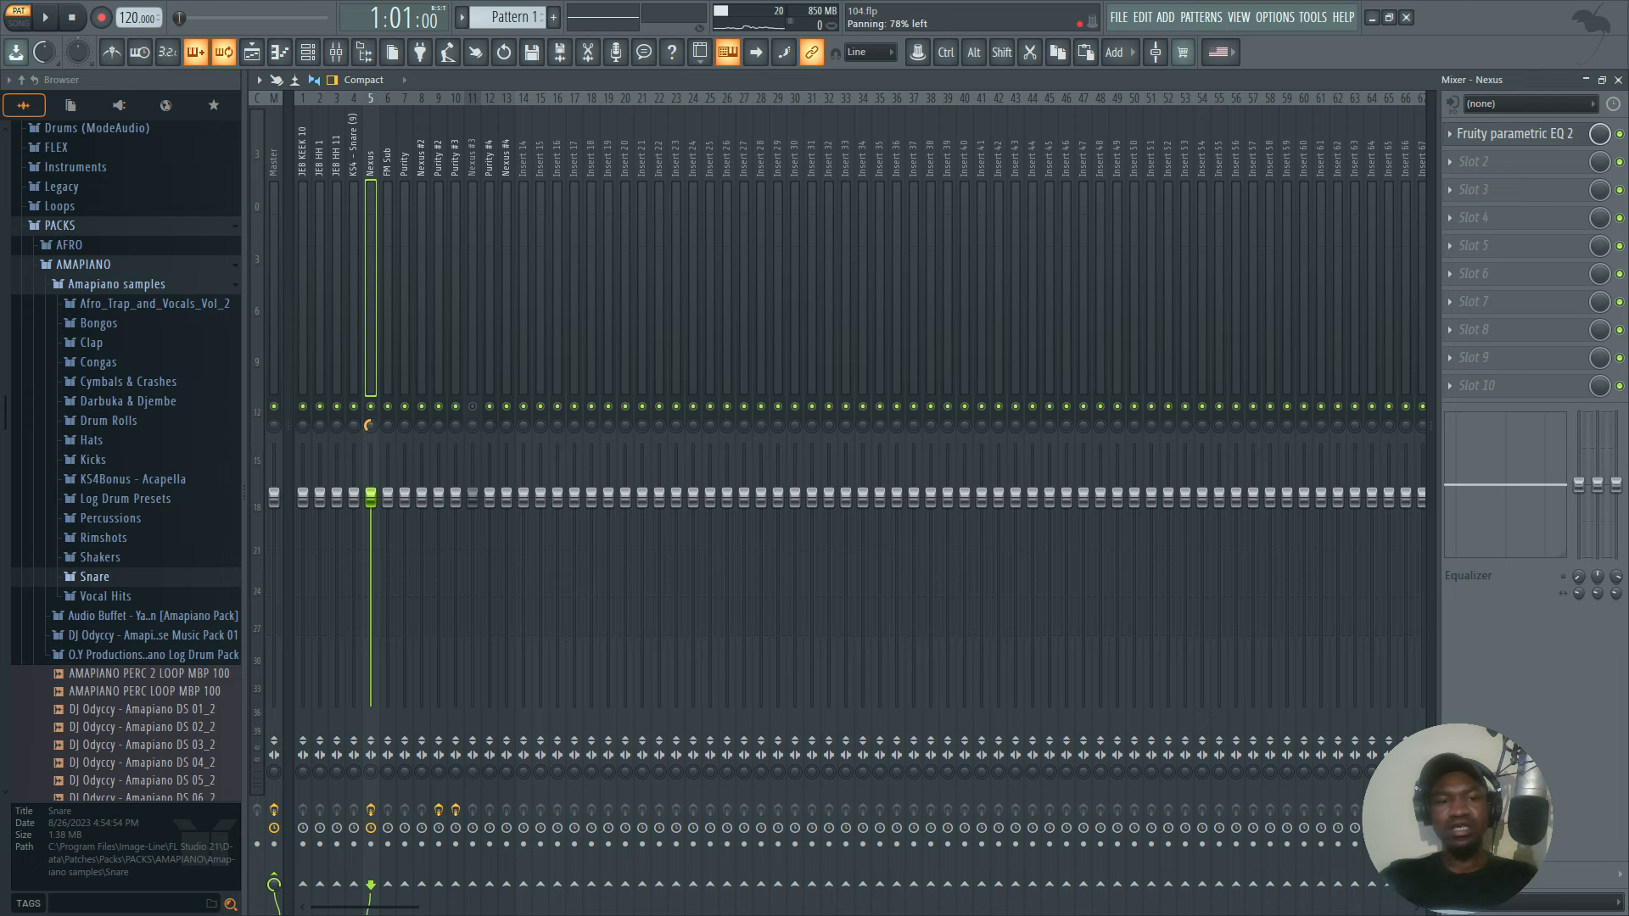
{"action": "key", "text": "space"}
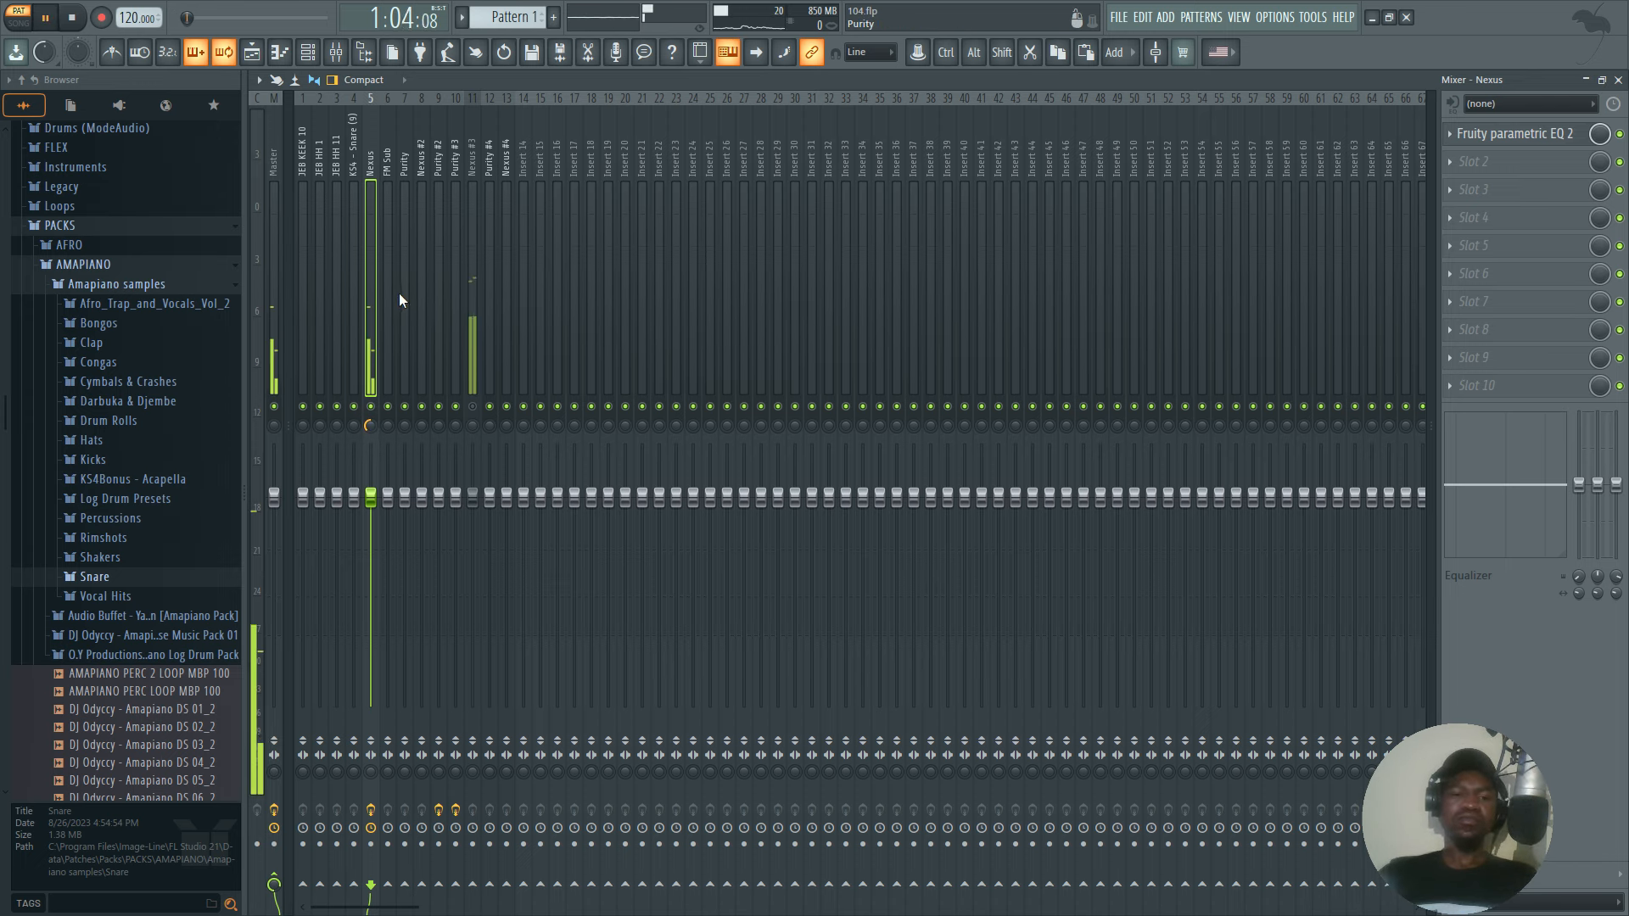
{"action": "key", "text": "space"}
Solo and select the Nexus #3 mixer track and play it alone.
{"action": "right_click", "coordinate": [480, 407]}
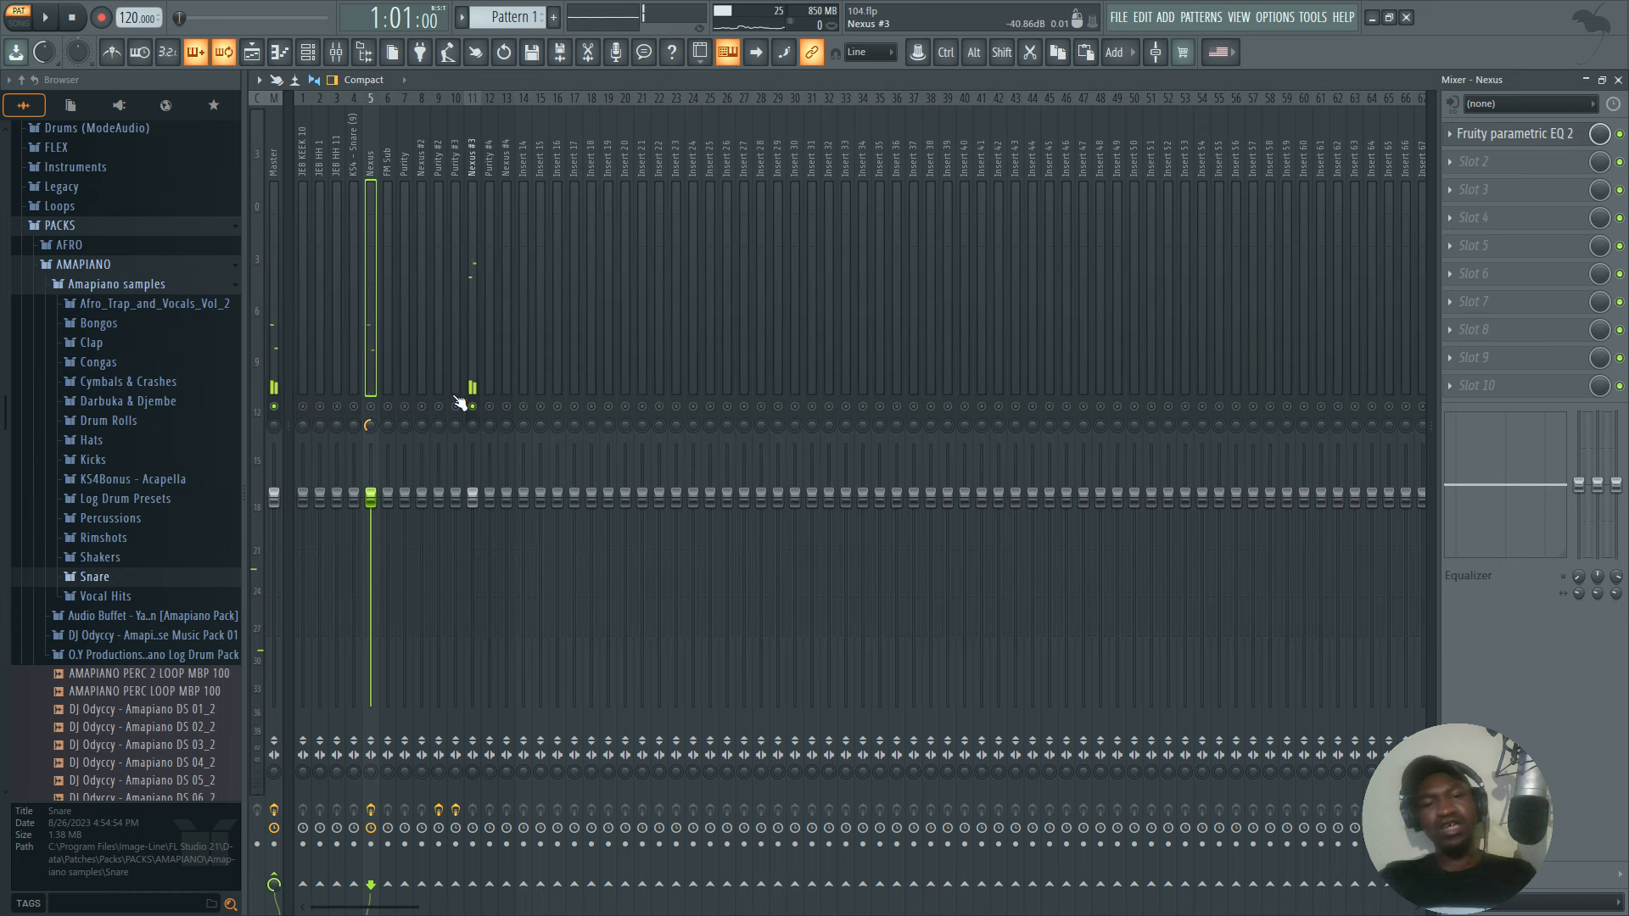
{"action": "left_click", "coordinate": [472, 374]}
{"action": "key", "text": "space"}
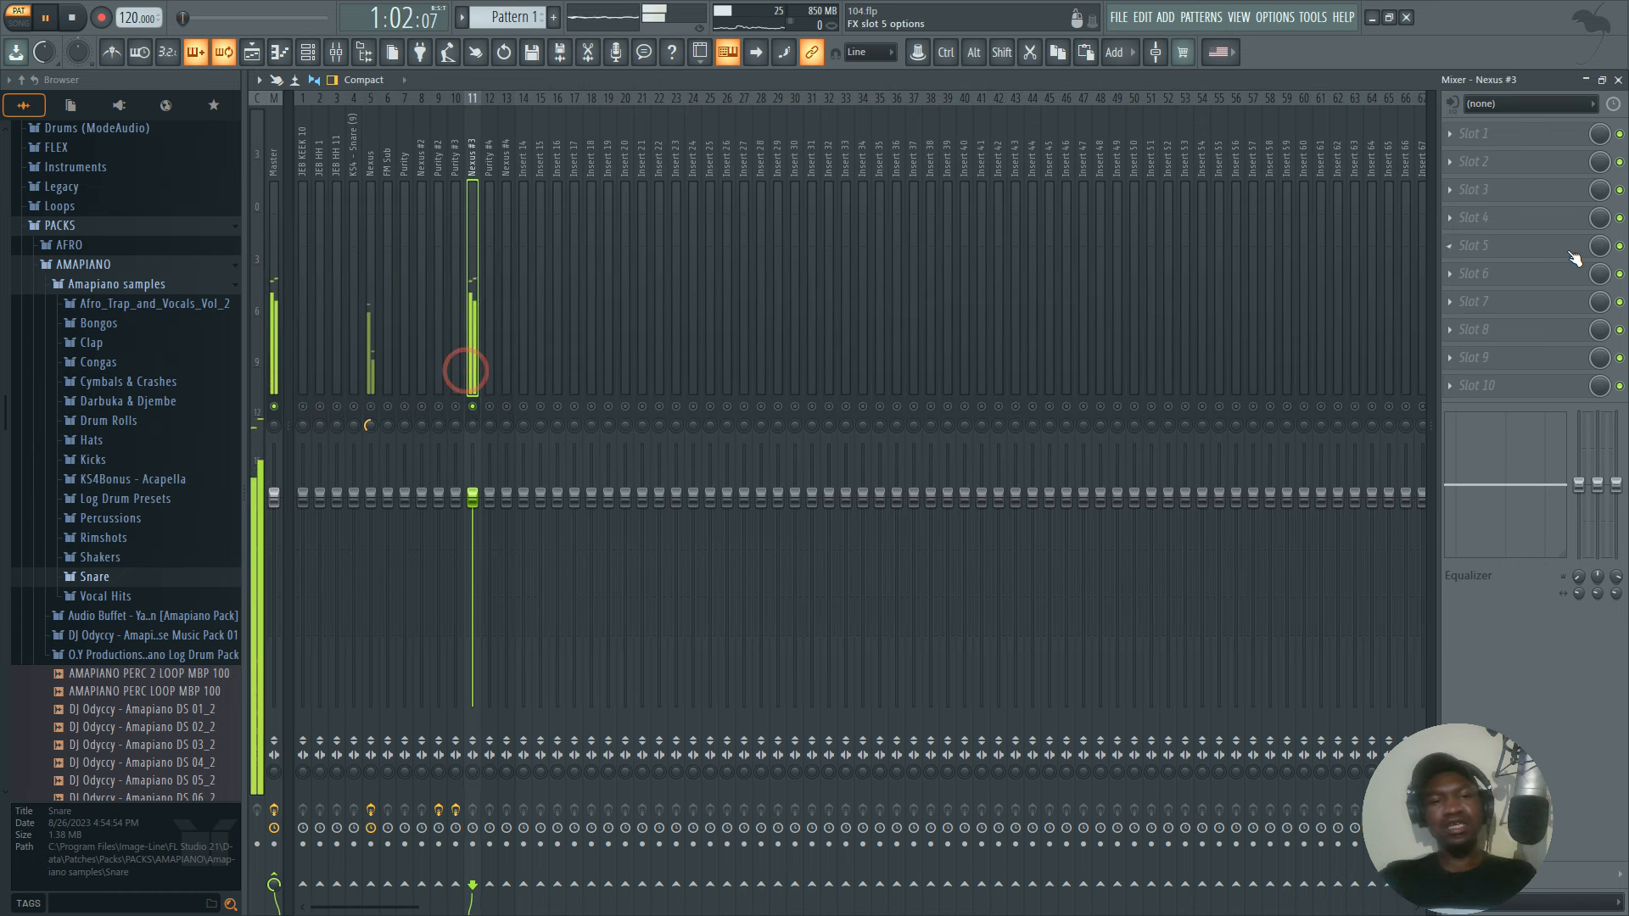
Load Fruity Parametric EQ 2 in slot 1 of Nexus #3, roll off its lows with a band 1 high pass, and start playback.
{"action": "left_click", "coordinate": [1477, 133]}
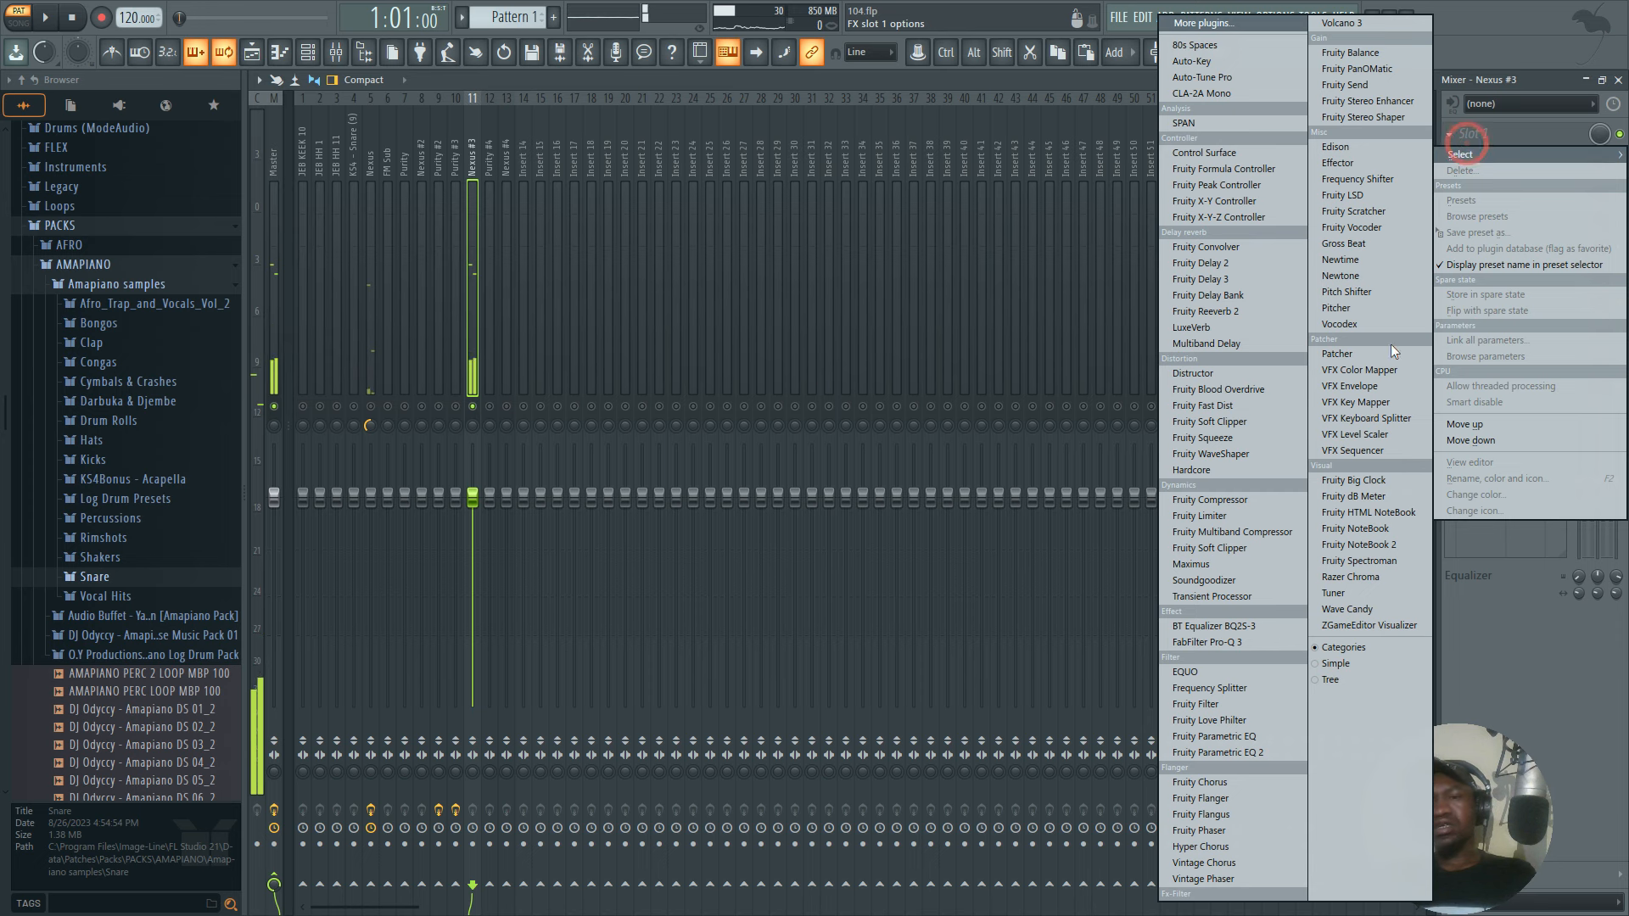
{"action": "left_click", "coordinate": [1187, 753]}
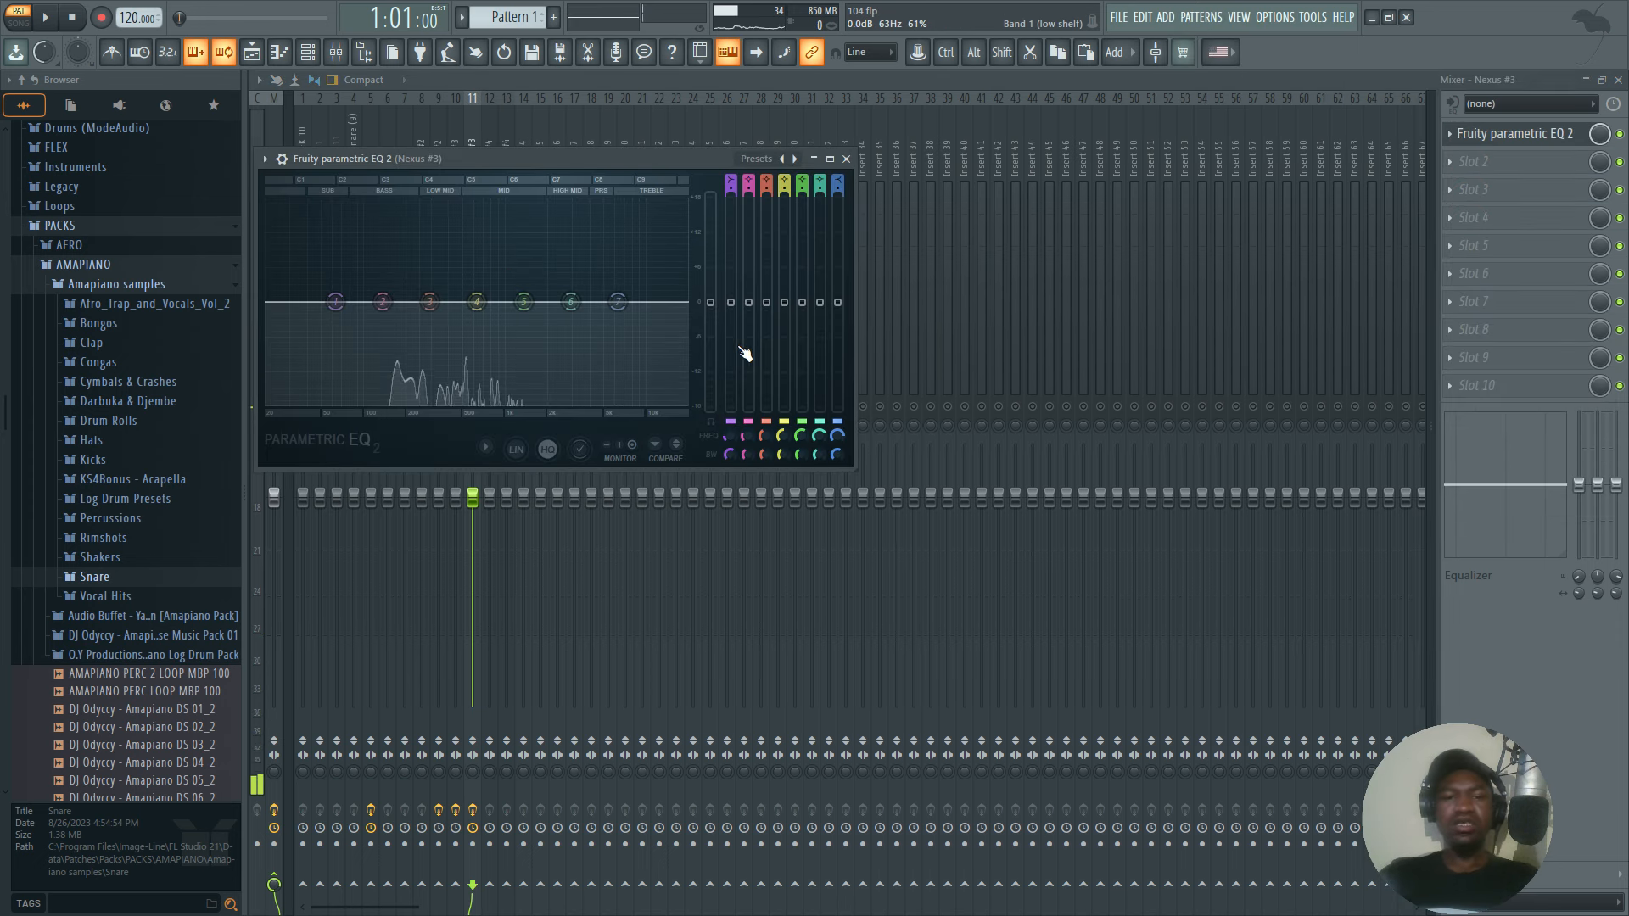
{"action": "left_click_drag", "start_coordinate": [731, 181], "coordinate": [731, 205]}
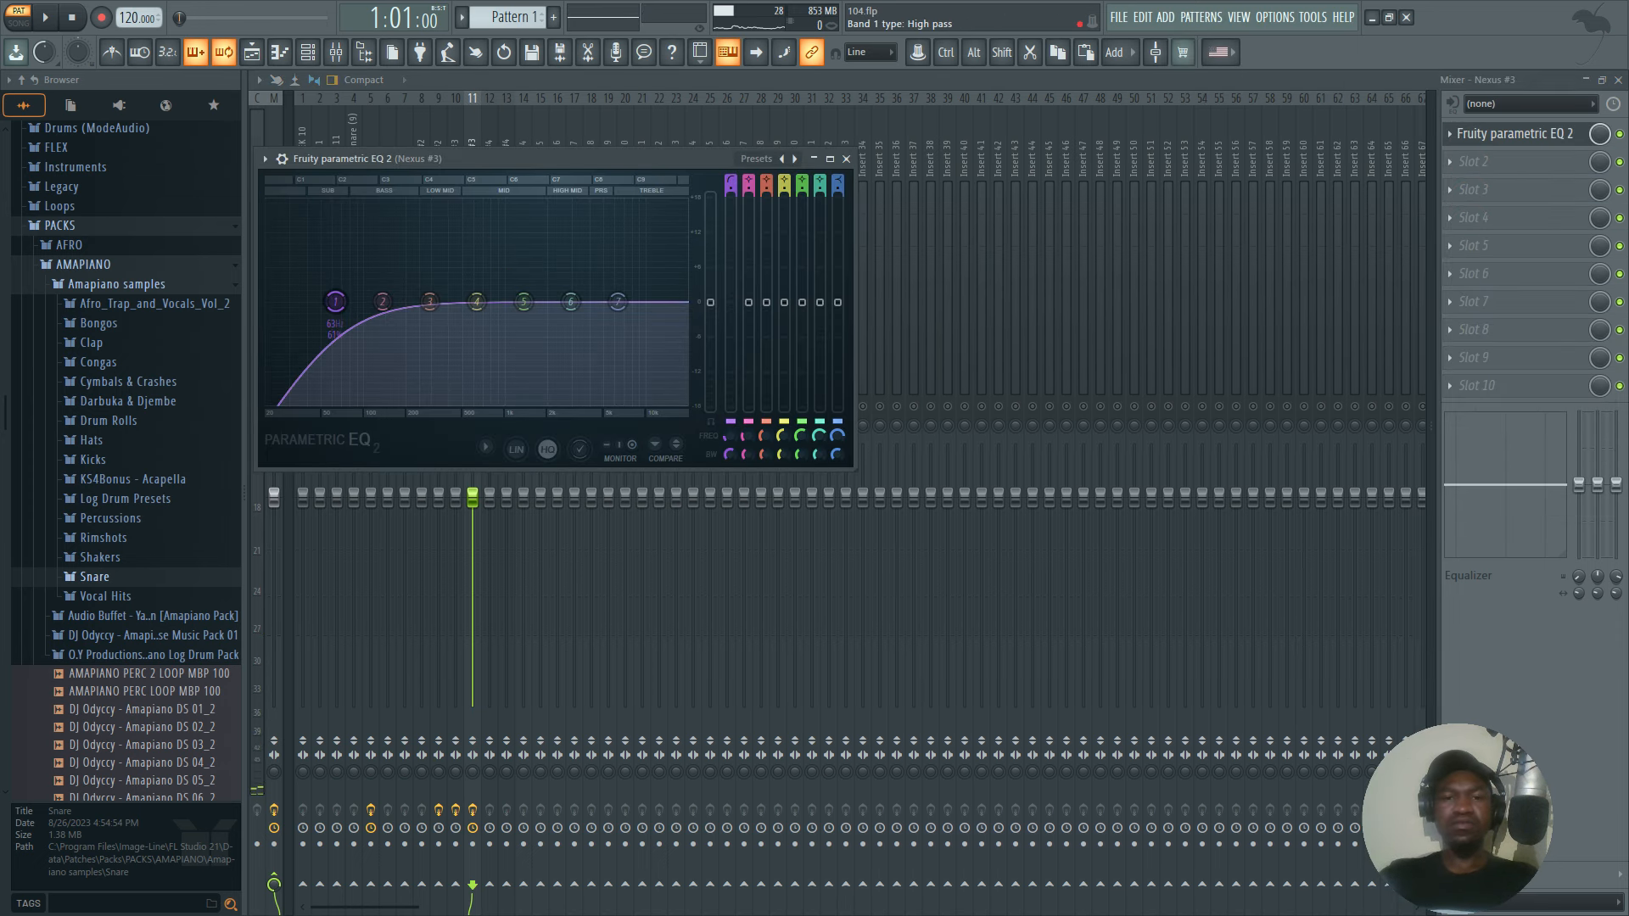
{"action": "left_click_drag", "start_coordinate": [336, 302], "coordinate": [444, 302]}
{"action": "key", "text": "space"}
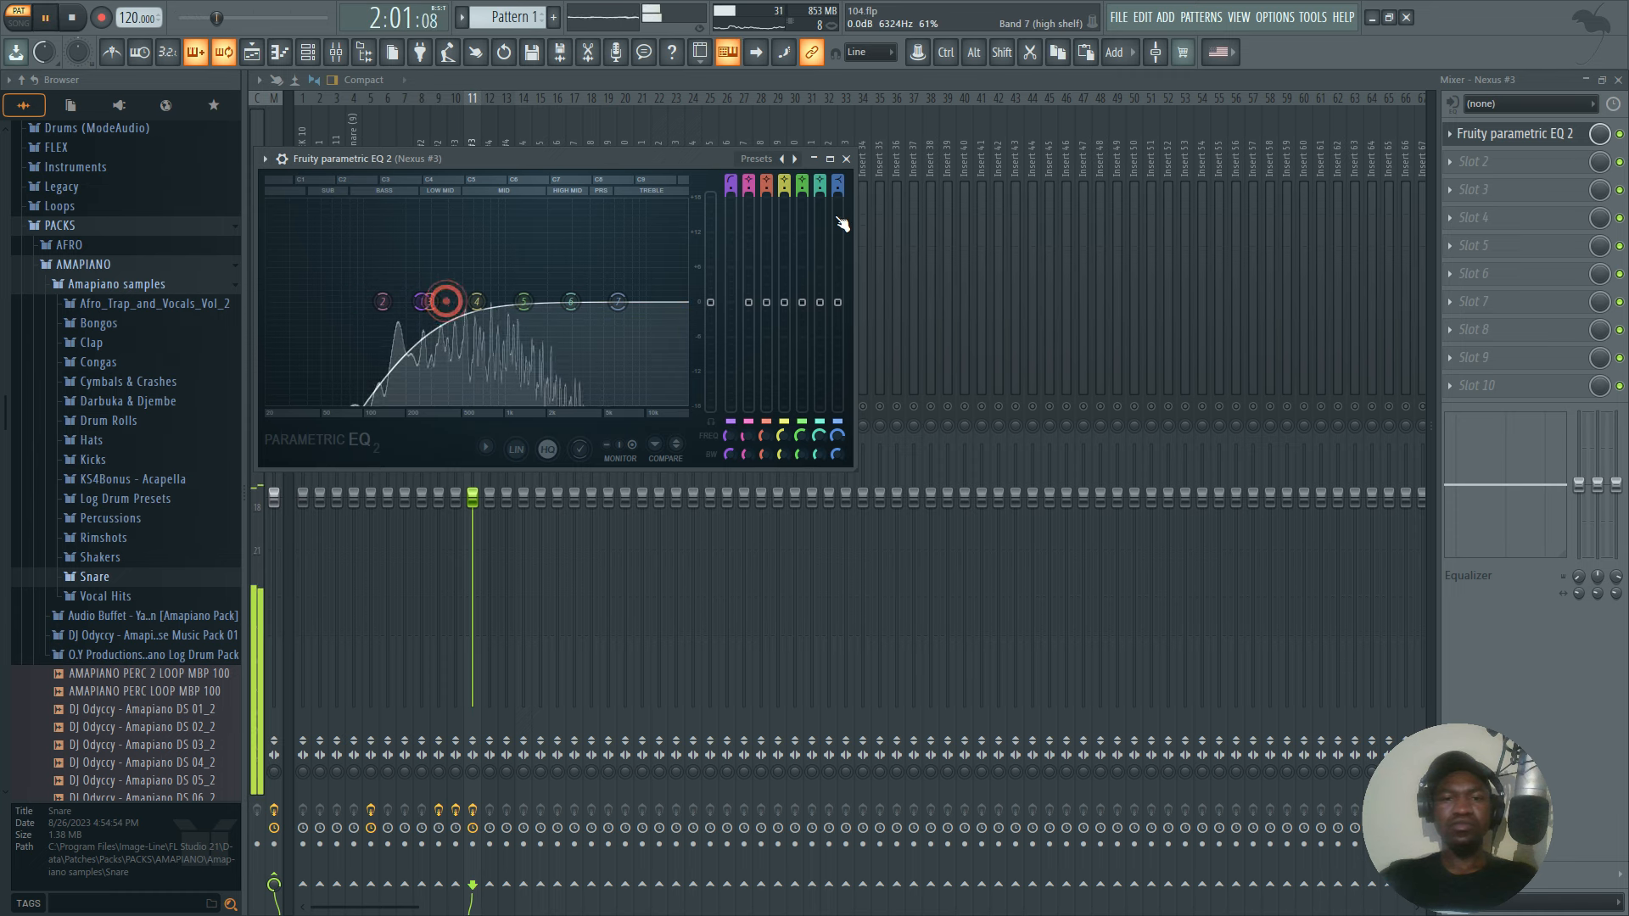
Close the equalizer and open the Nexus #3 instrument from the channel rack, playing its current sound briefly.
{"action": "left_click", "coordinate": [847, 158]}
{"action": "key", "text": "space"}
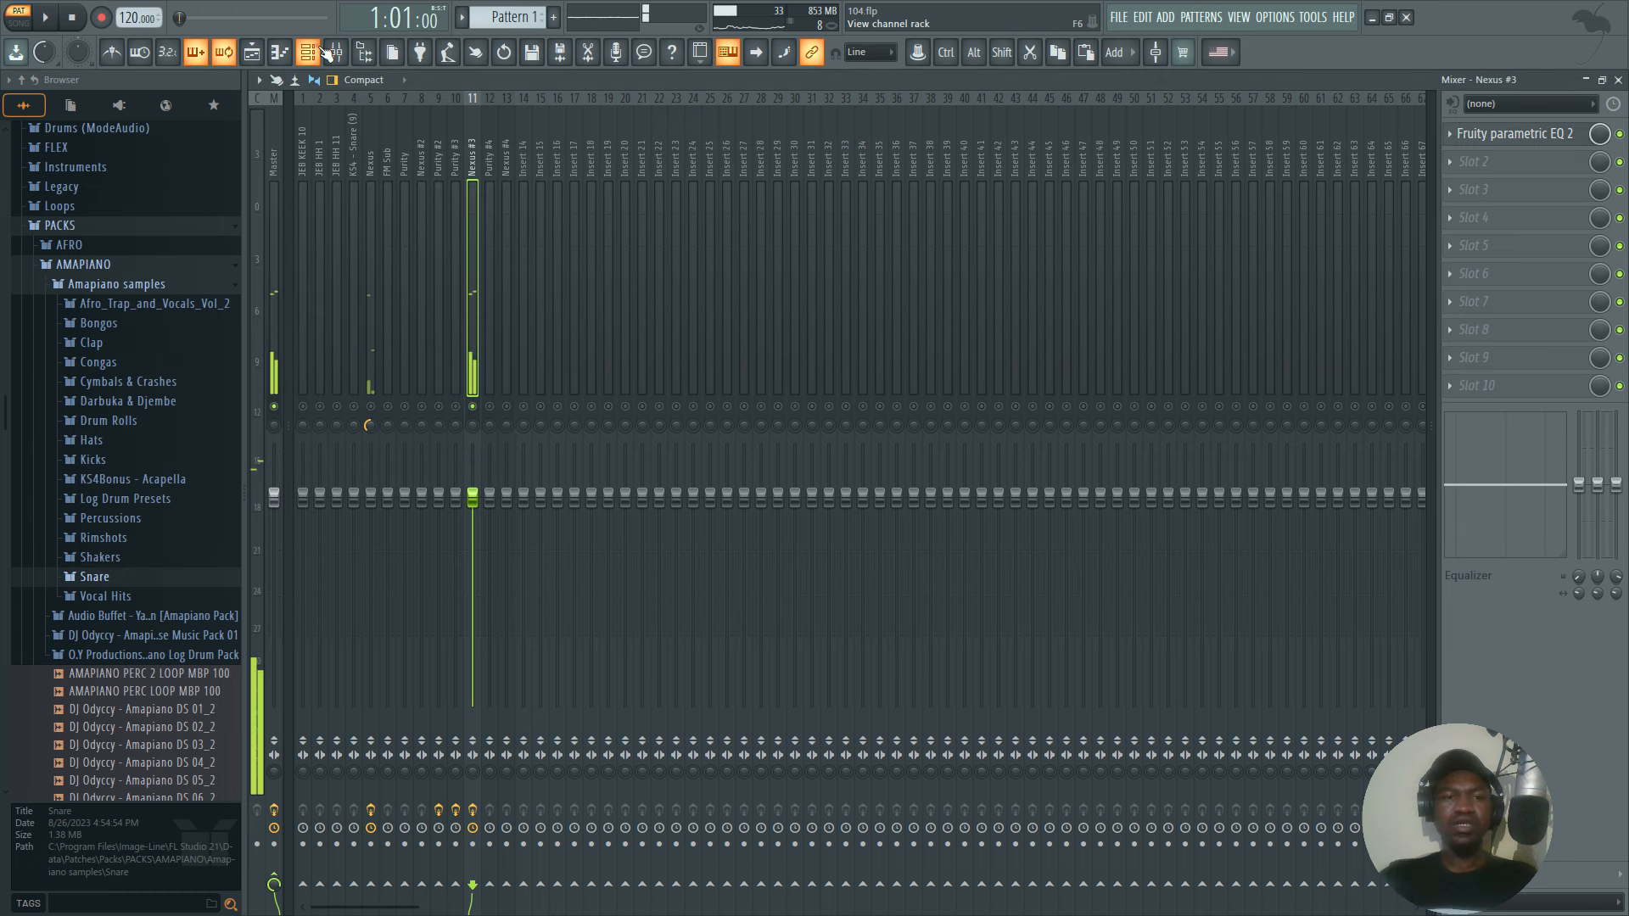
{"action": "left_click", "coordinate": [309, 50]}
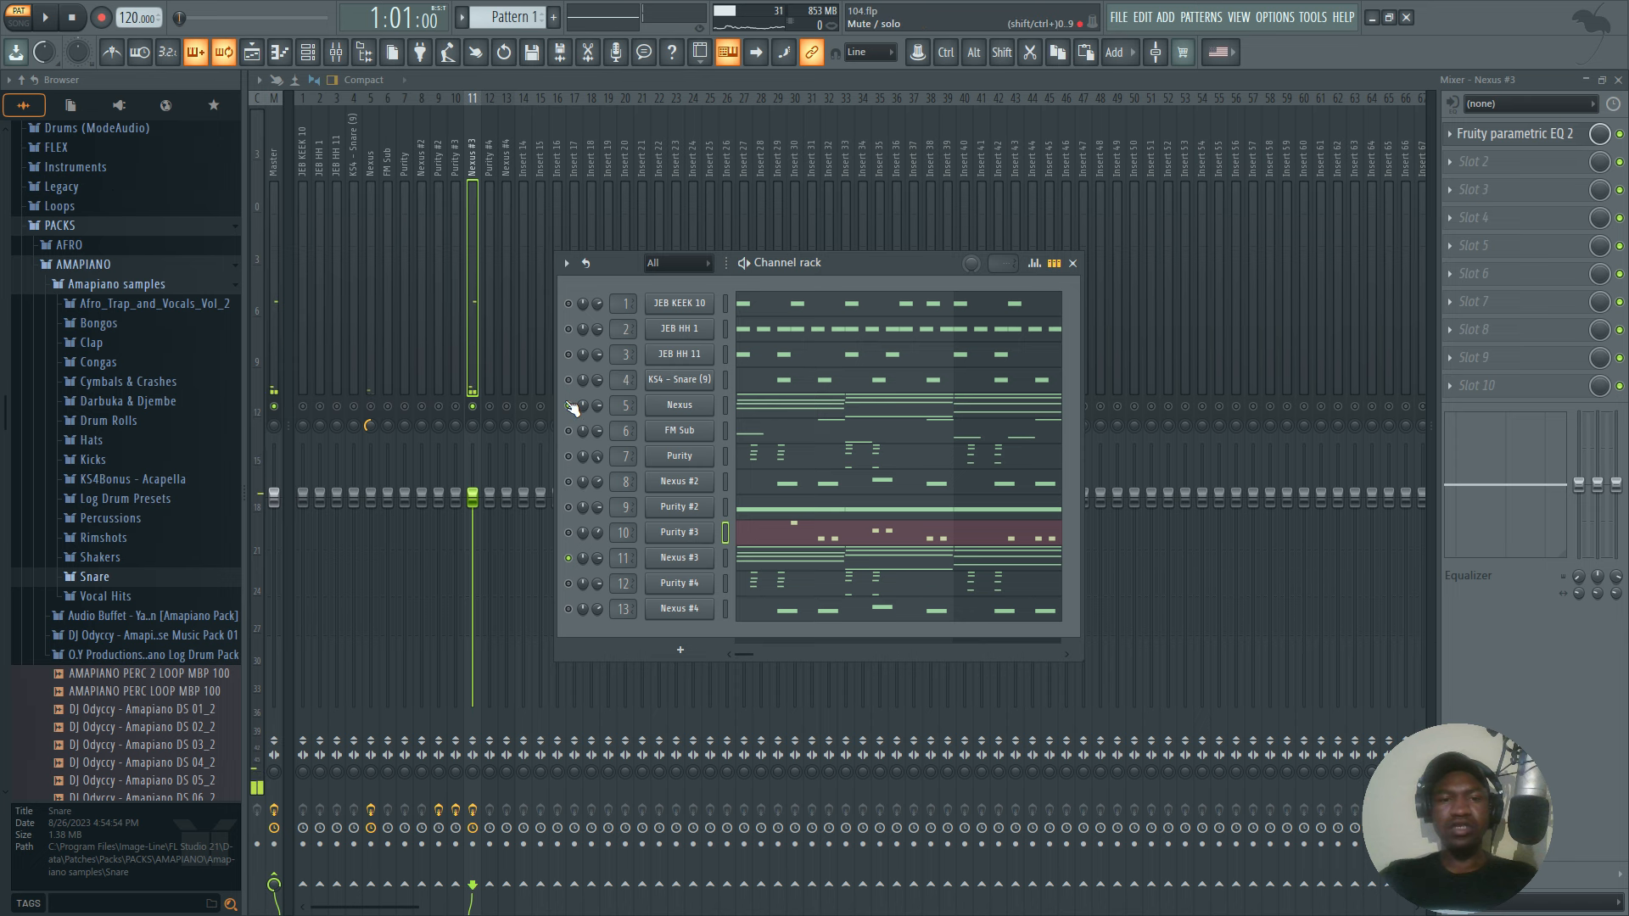
{"action": "key", "text": "space"}
{"action": "left_click", "coordinate": [682, 557]}
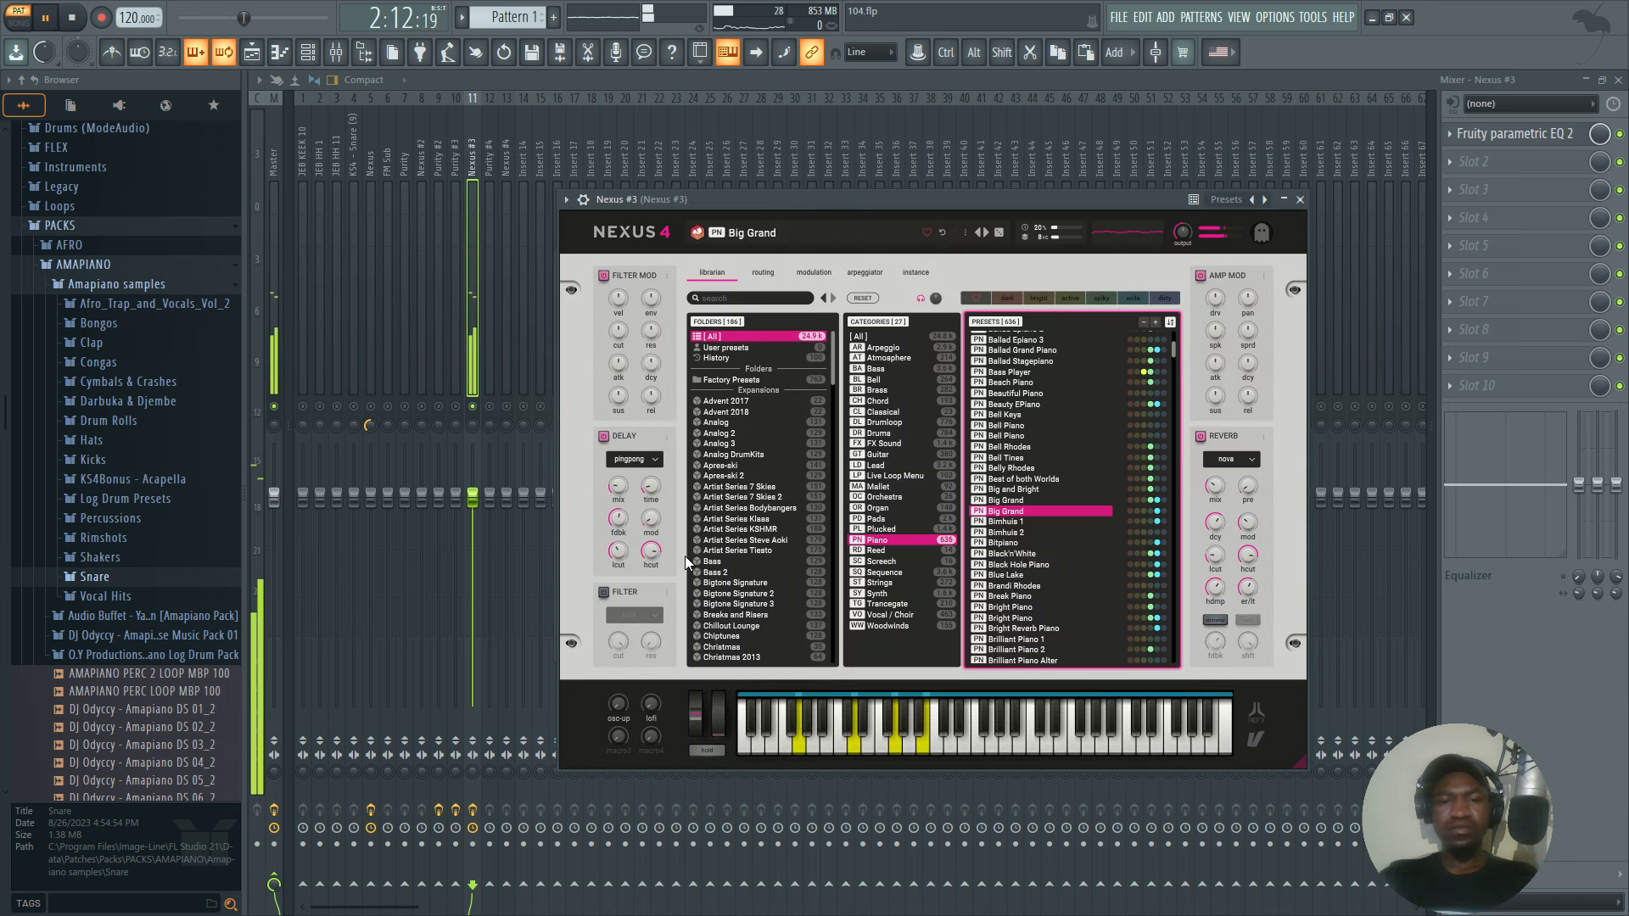
{"action": "key", "text": "space"}
Browse the Piano presets, load Dance Grand into Nexus #3, play it, and close the instrument.
{"action": "scroll", "coordinate": [1017, 567], "scroll_direction": "down", "scroll_amount": 5}
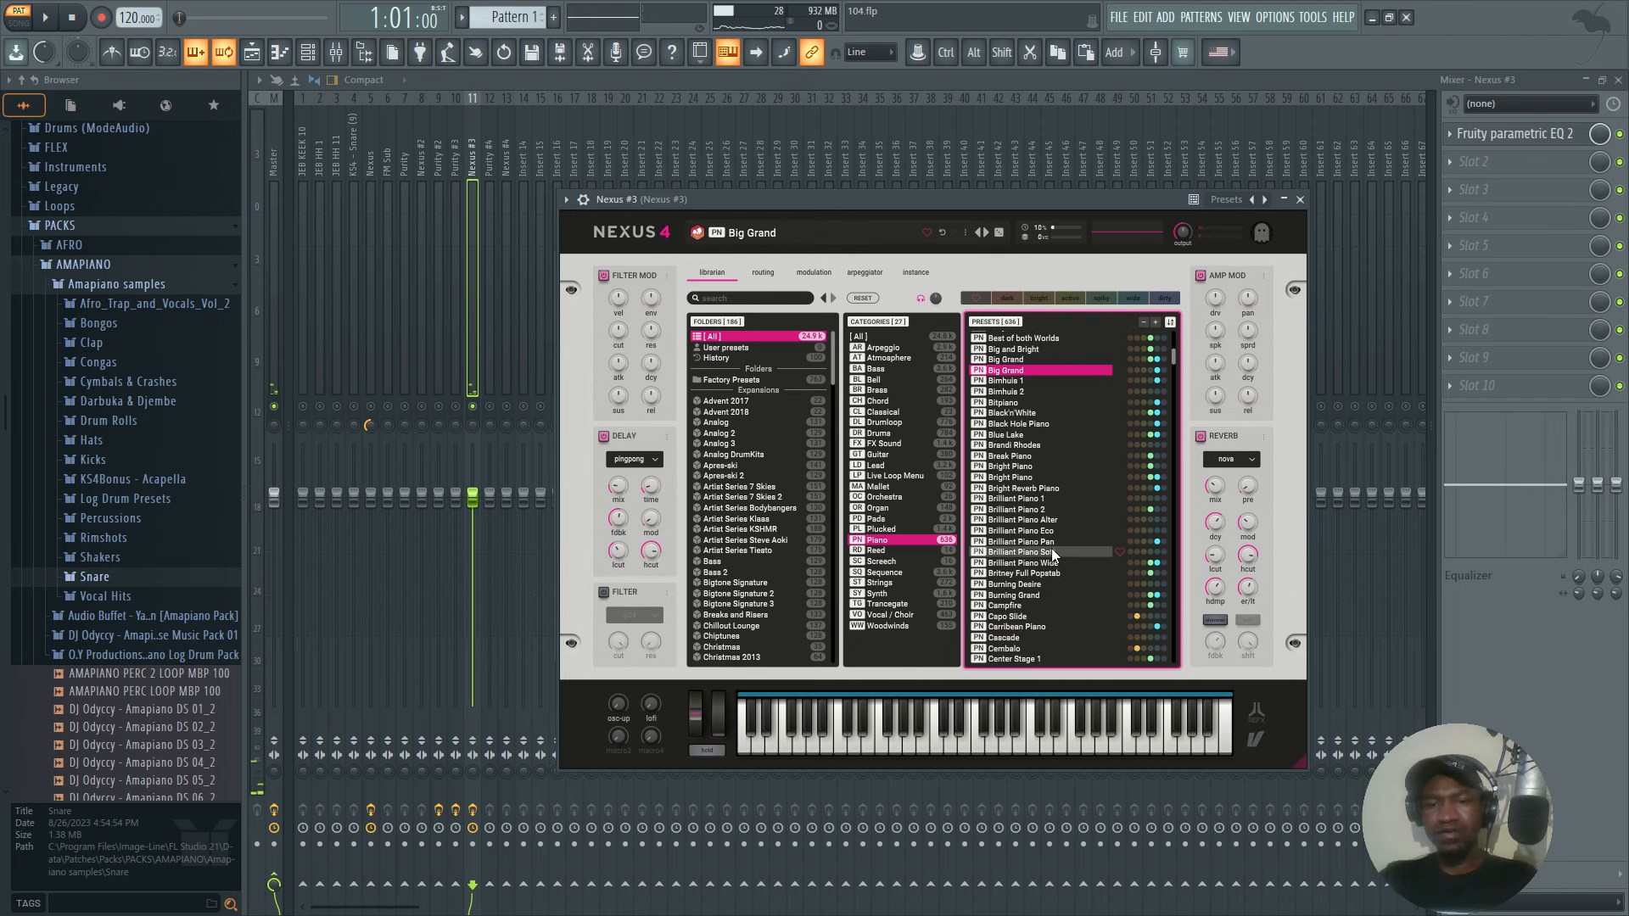
{"action": "left_click", "coordinate": [1050, 552]}
{"action": "scroll", "coordinate": [1030, 587], "scroll_direction": "down", "scroll_amount": 7}
{"action": "left_click", "coordinate": [1020, 523]}
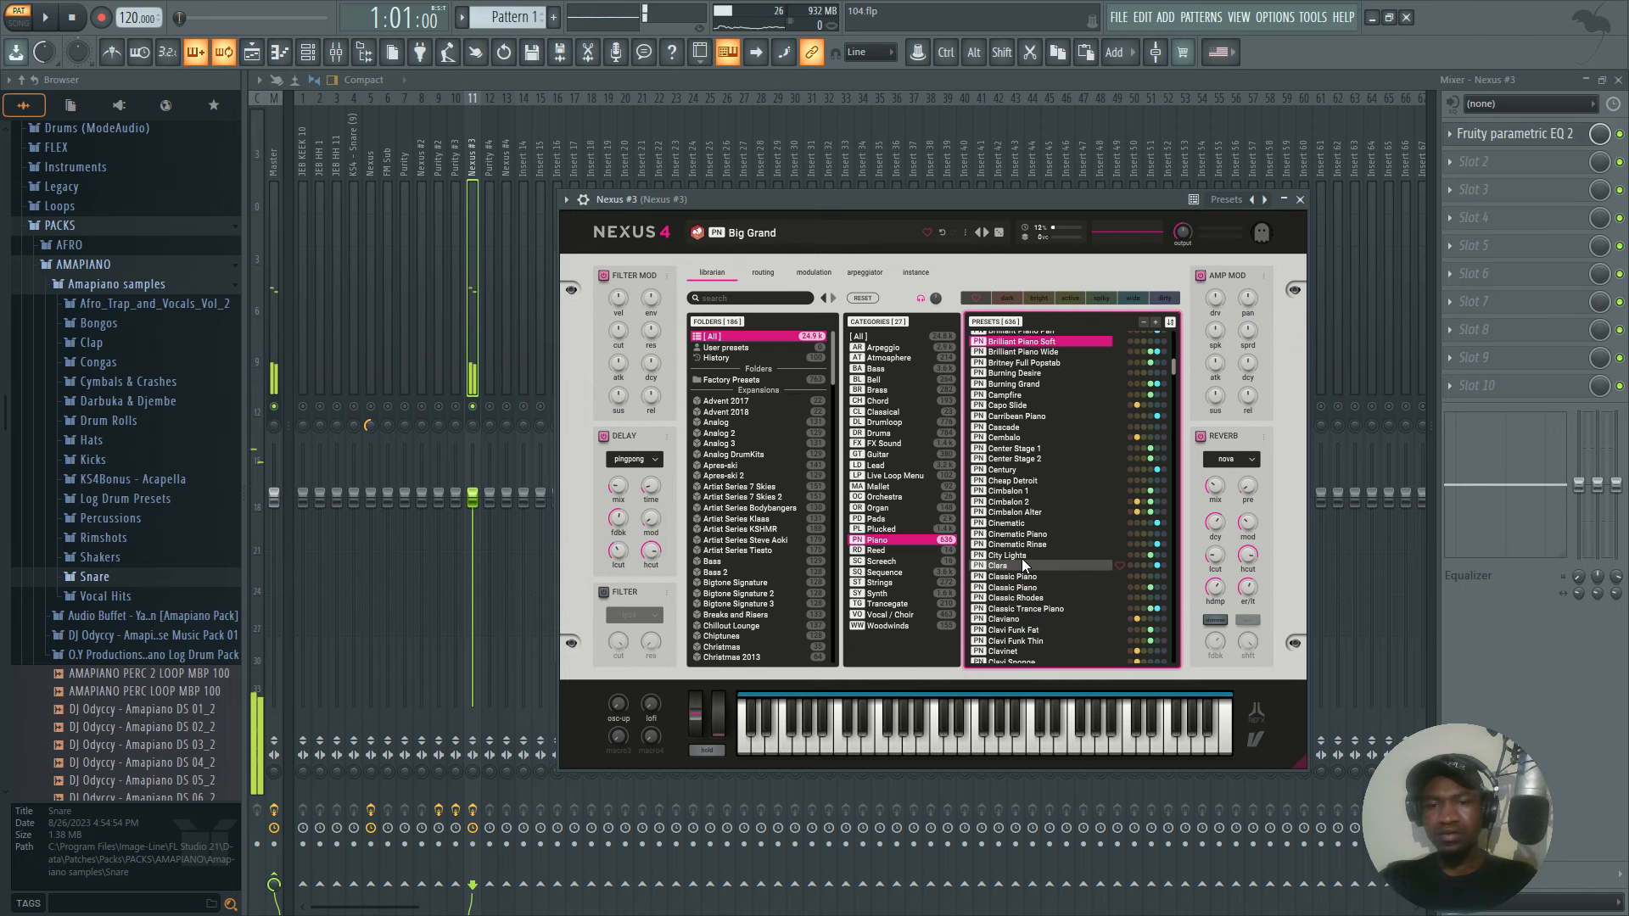
{"action": "scroll", "coordinate": [1017, 543], "scroll_direction": "down", "scroll_amount": 4}
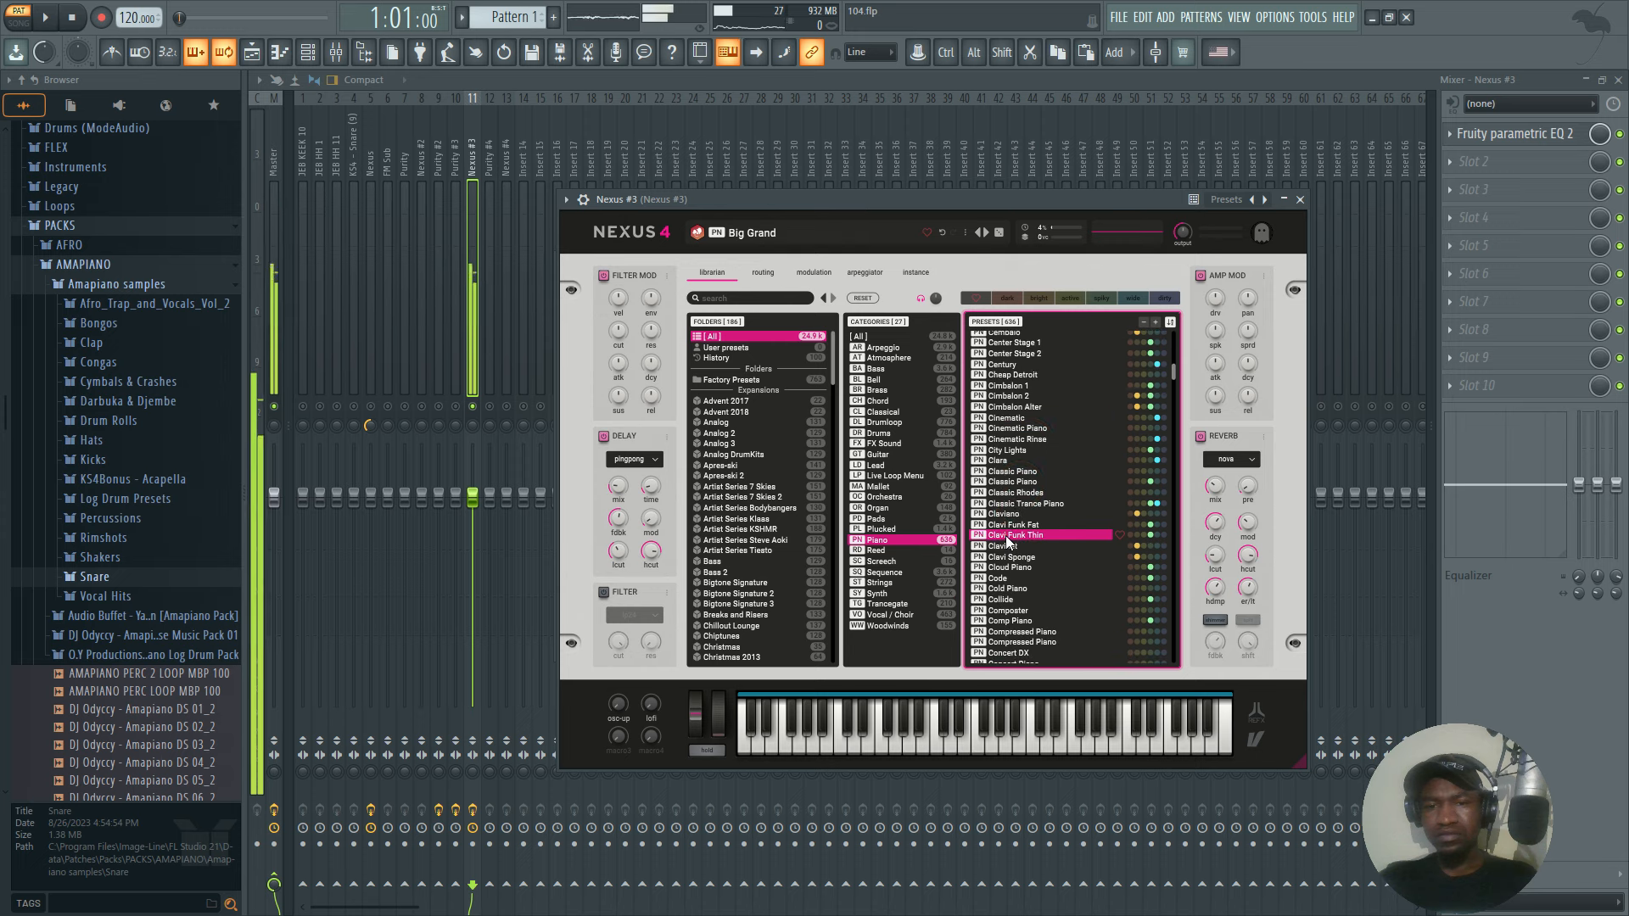
{"action": "left_click", "coordinate": [998, 460]}
{"action": "scroll", "coordinate": [1021, 594], "scroll_direction": "down", "scroll_amount": 8}
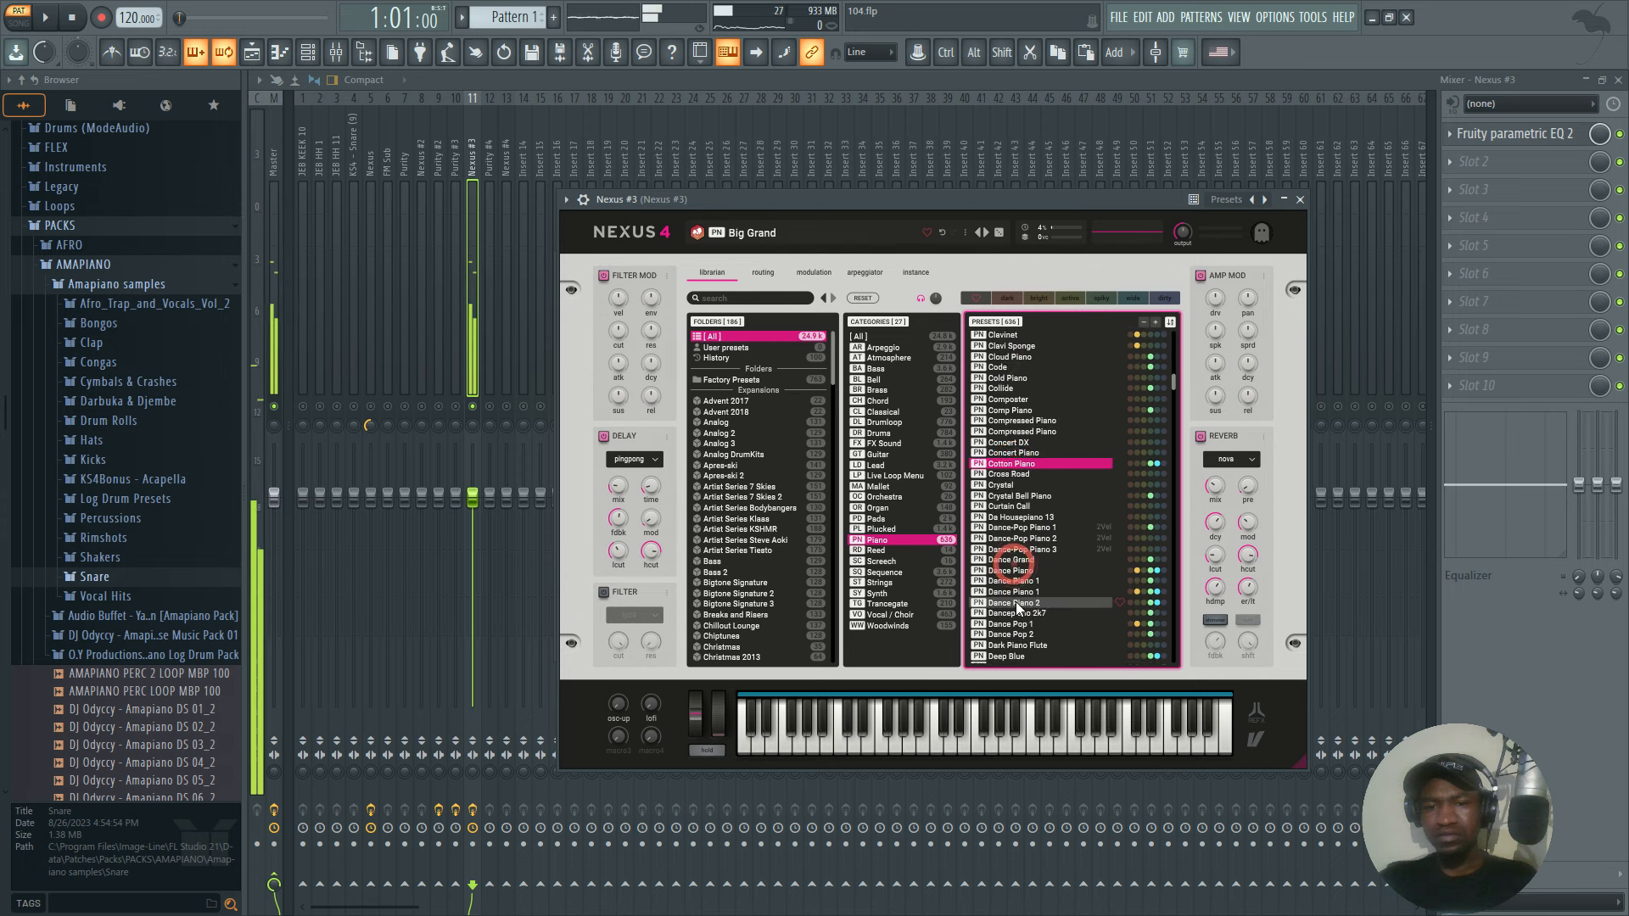
{"action": "left_click", "coordinate": [1019, 567]}
{"action": "left_click", "coordinate": [1007, 524]}
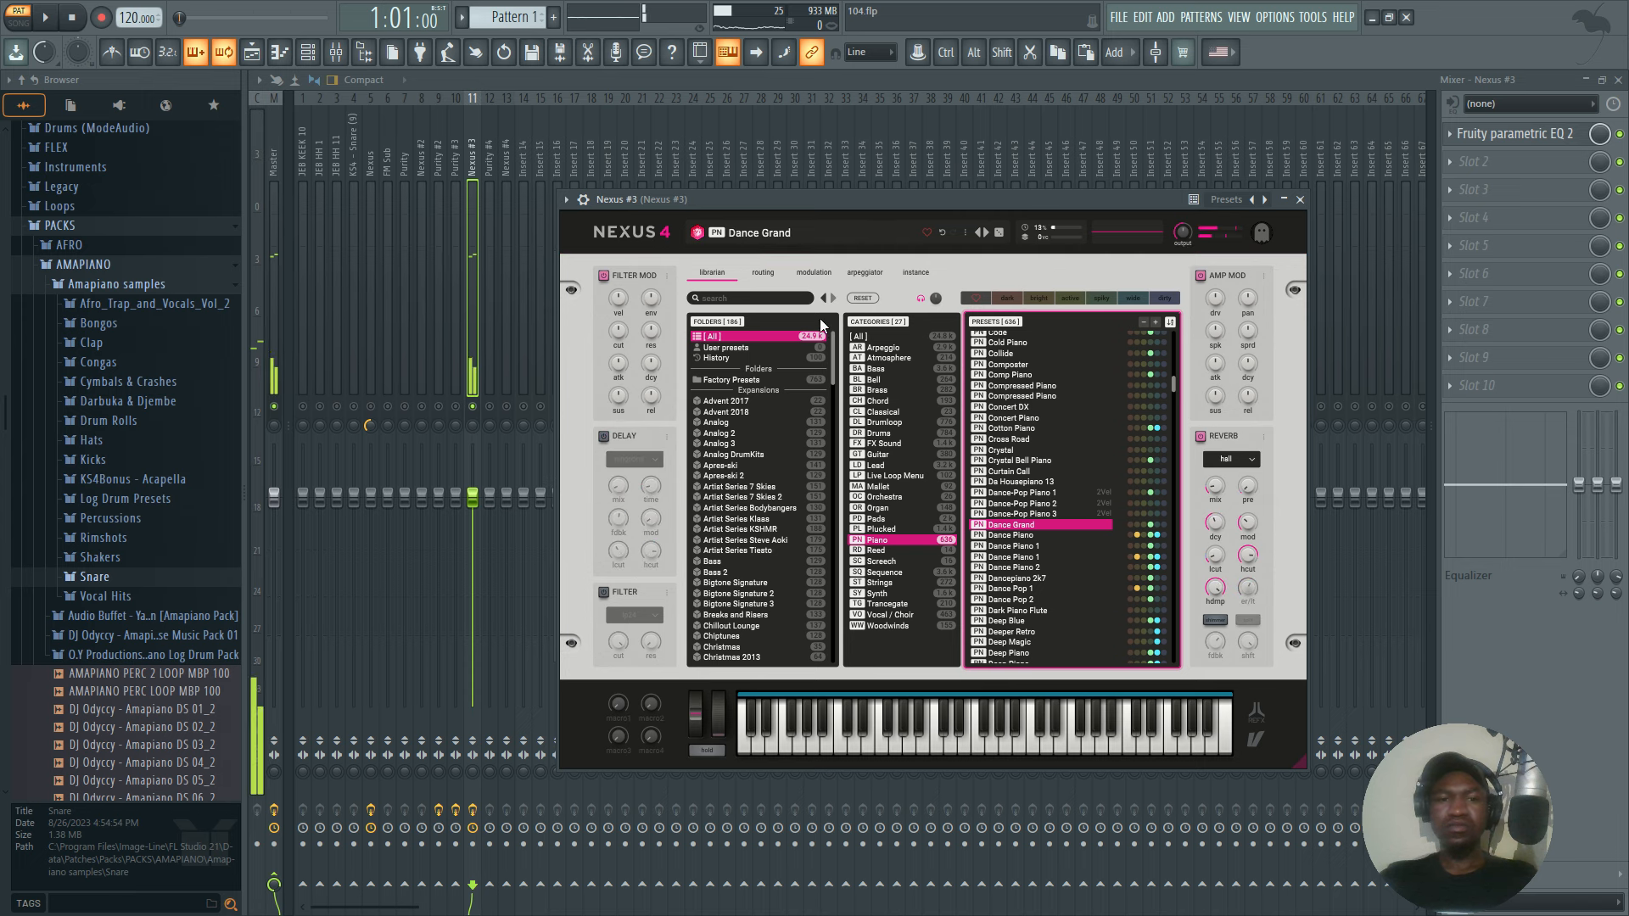
{"action": "key", "text": "space"}
{"action": "left_click", "coordinate": [1301, 201]}
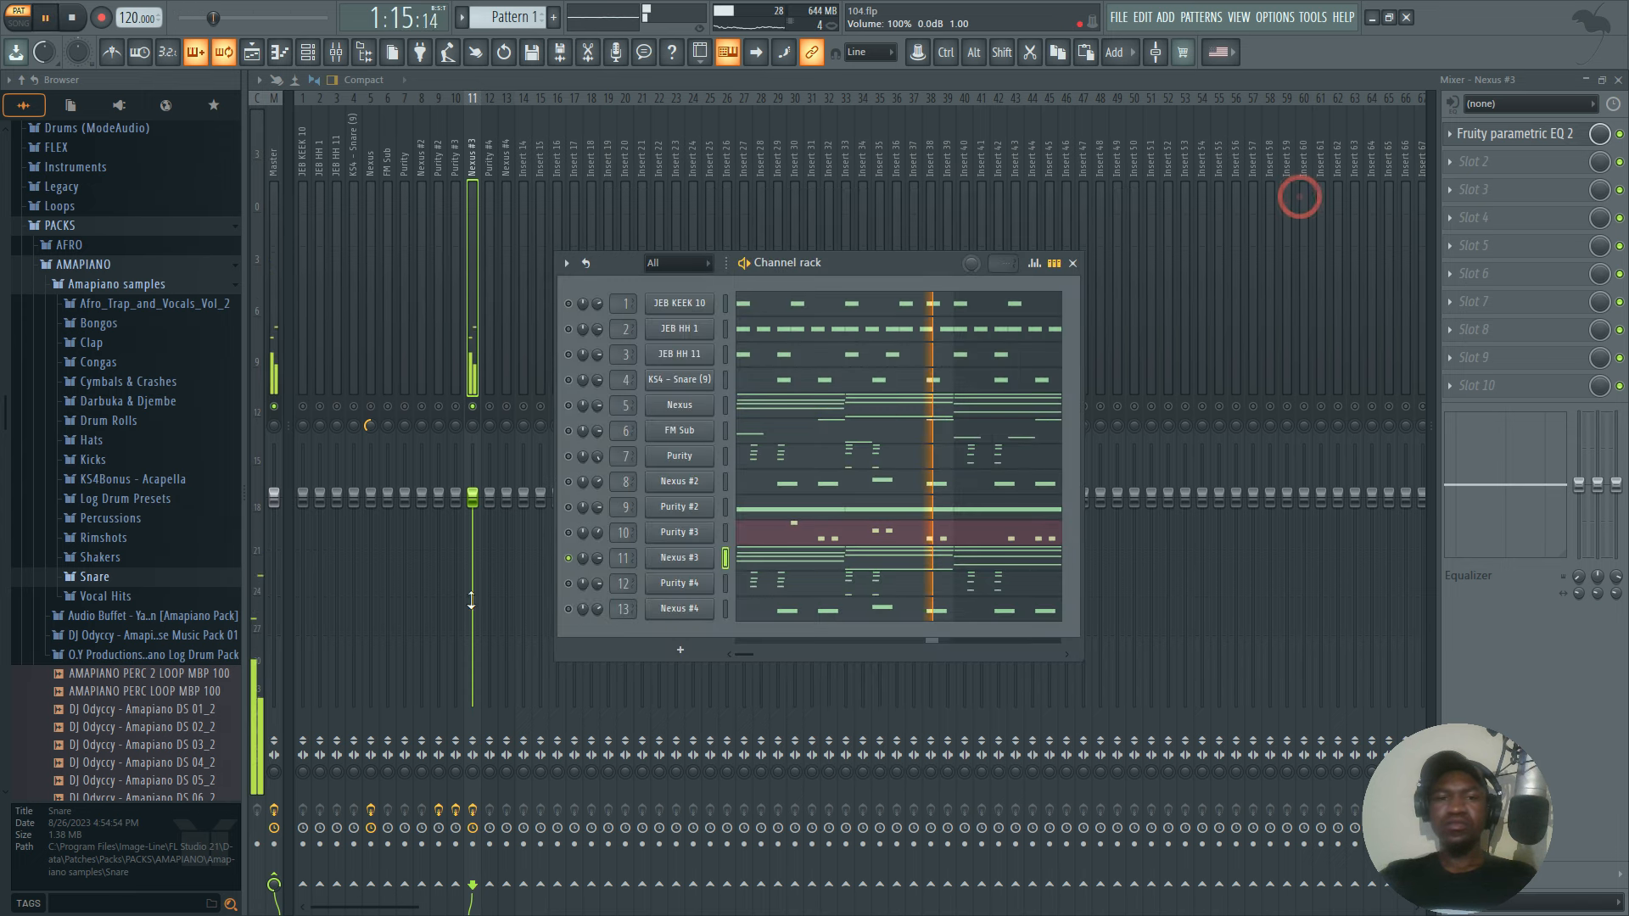
Close the channel rack, pan the Nexus #3 mixer track 73% right, and play it to check the placement.
{"action": "key", "text": "space"}
{"action": "left_click", "coordinate": [1073, 264]}
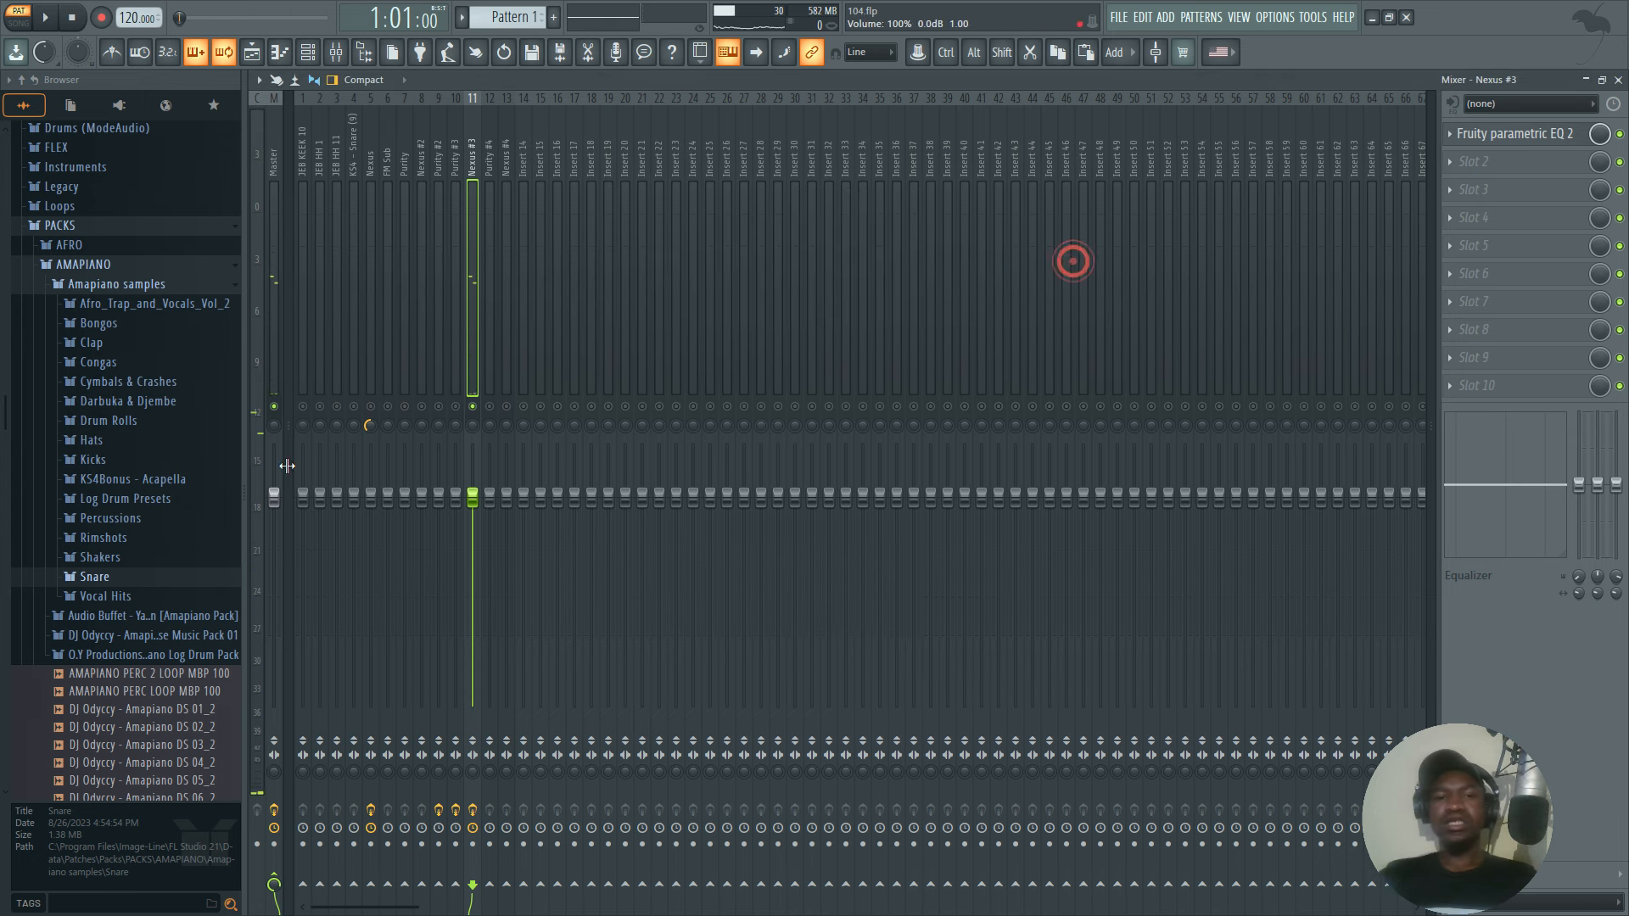
{"action": "left_click", "coordinate": [473, 428]}
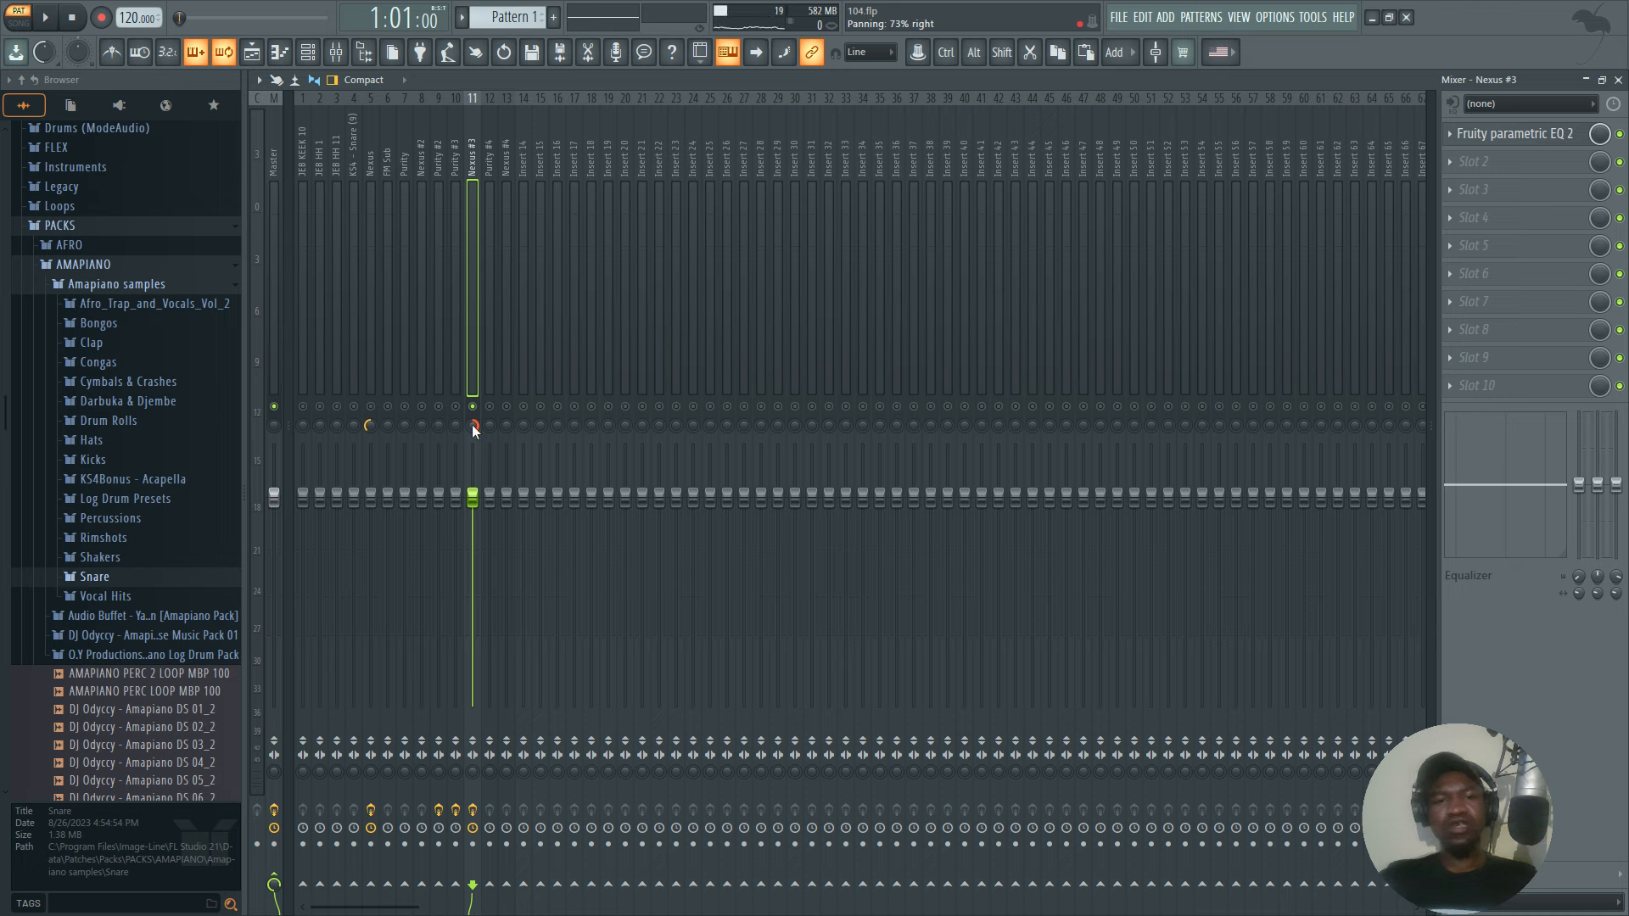
{"action": "key", "text": "space"}
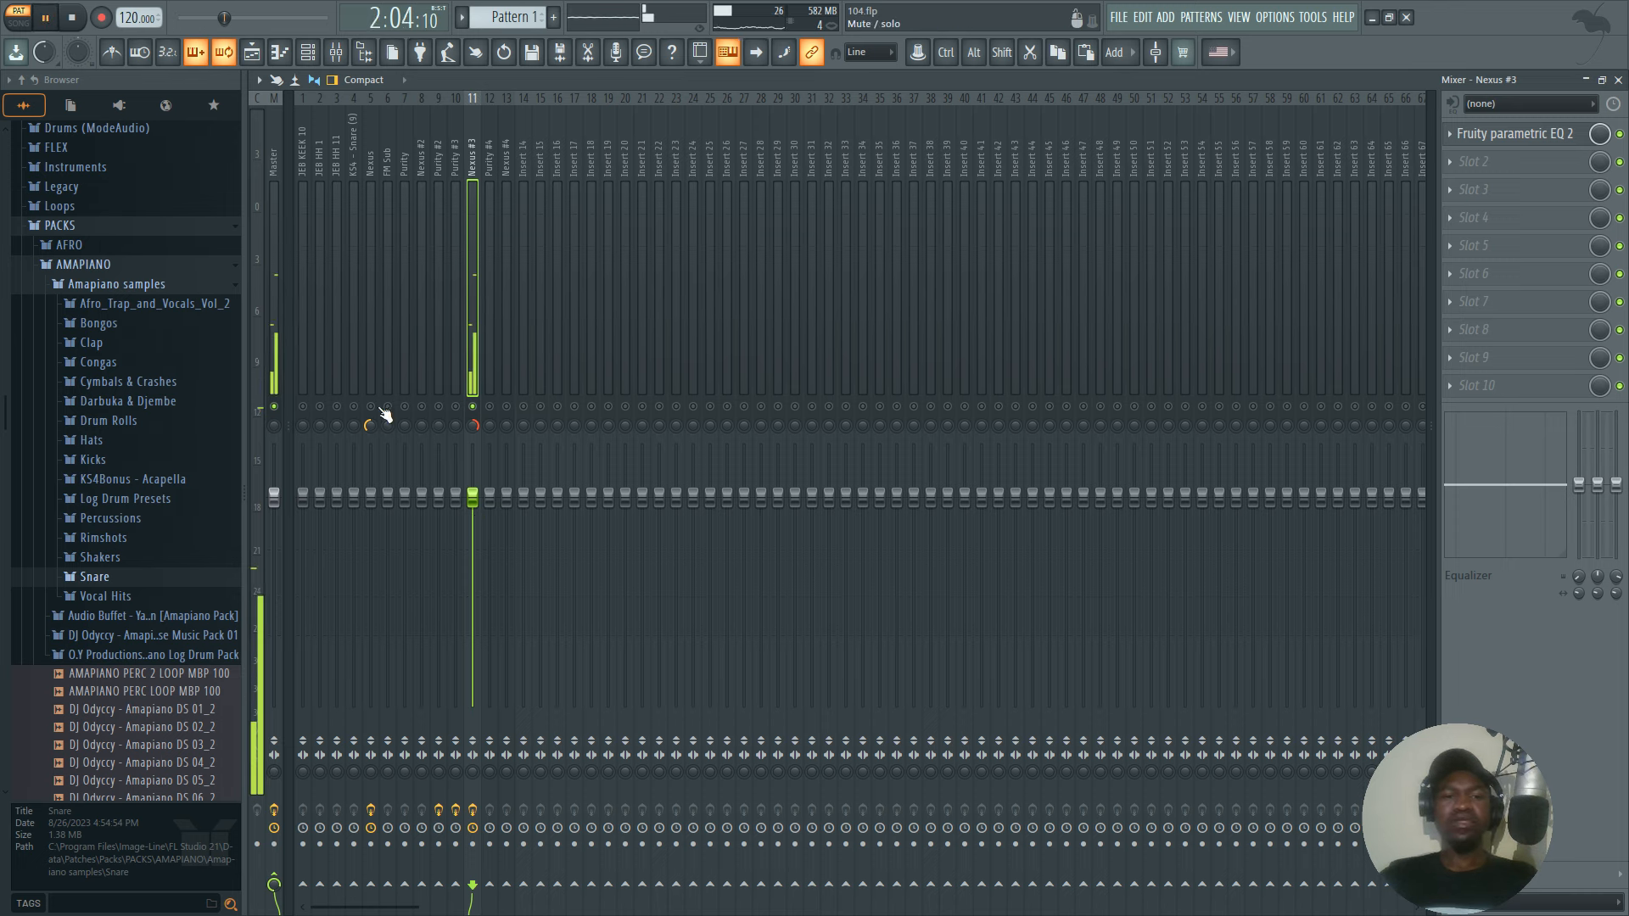
{"action": "key", "text": "space"}
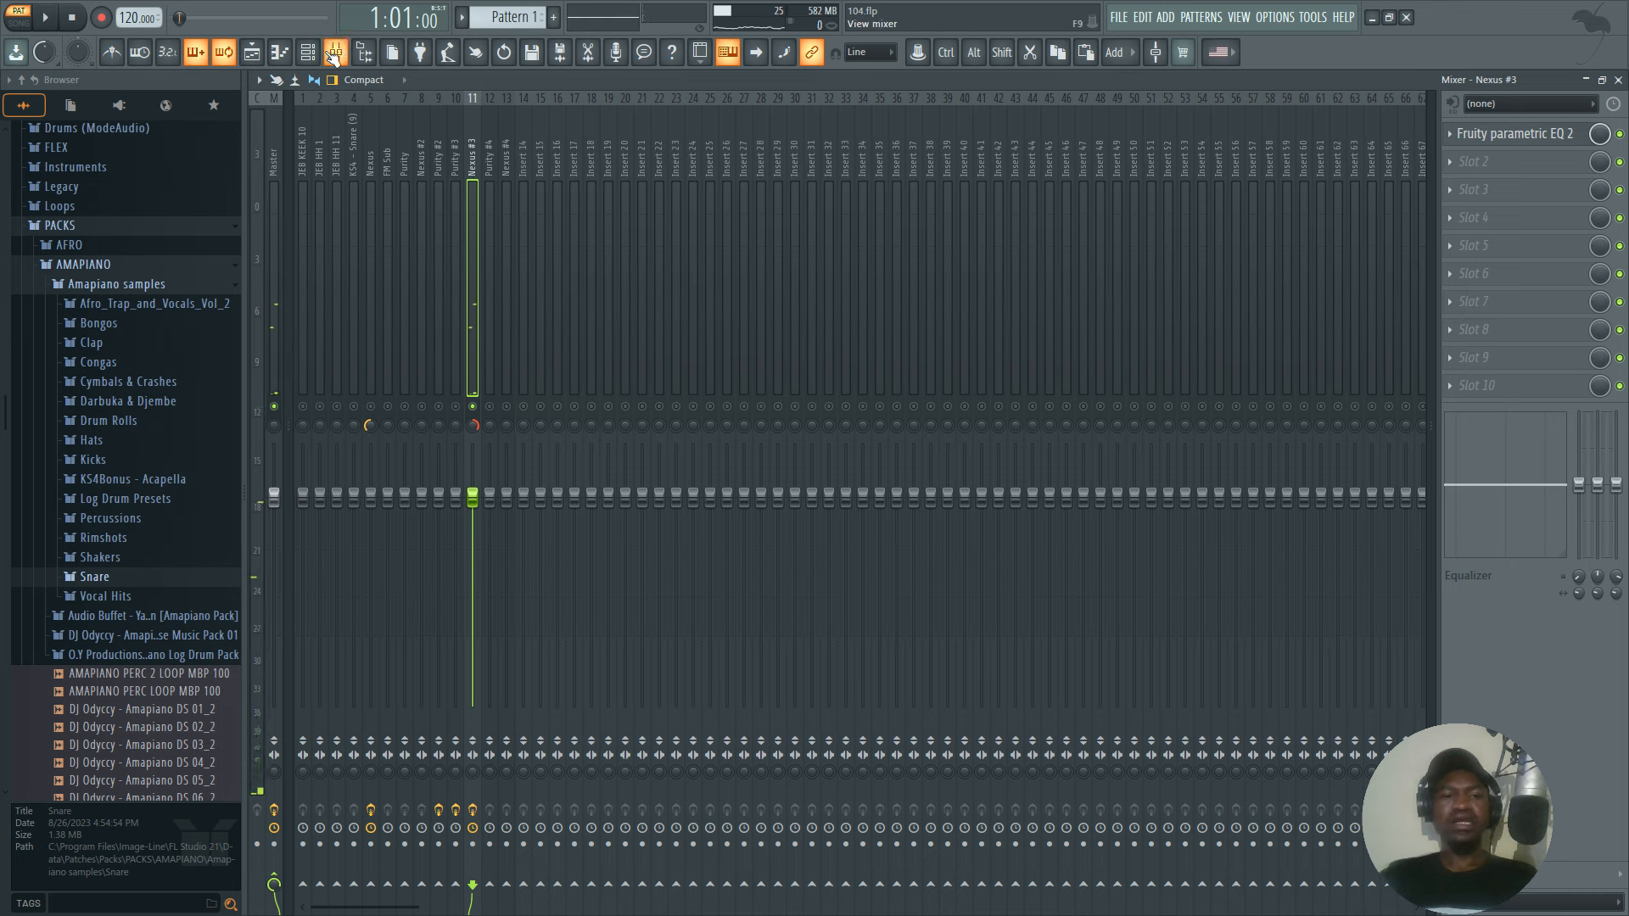
Solo the Nexus channel in the channel rack, re-enable Nexus #3 alongside it, and play the pattern.
{"action": "left_click", "coordinate": [308, 53]}
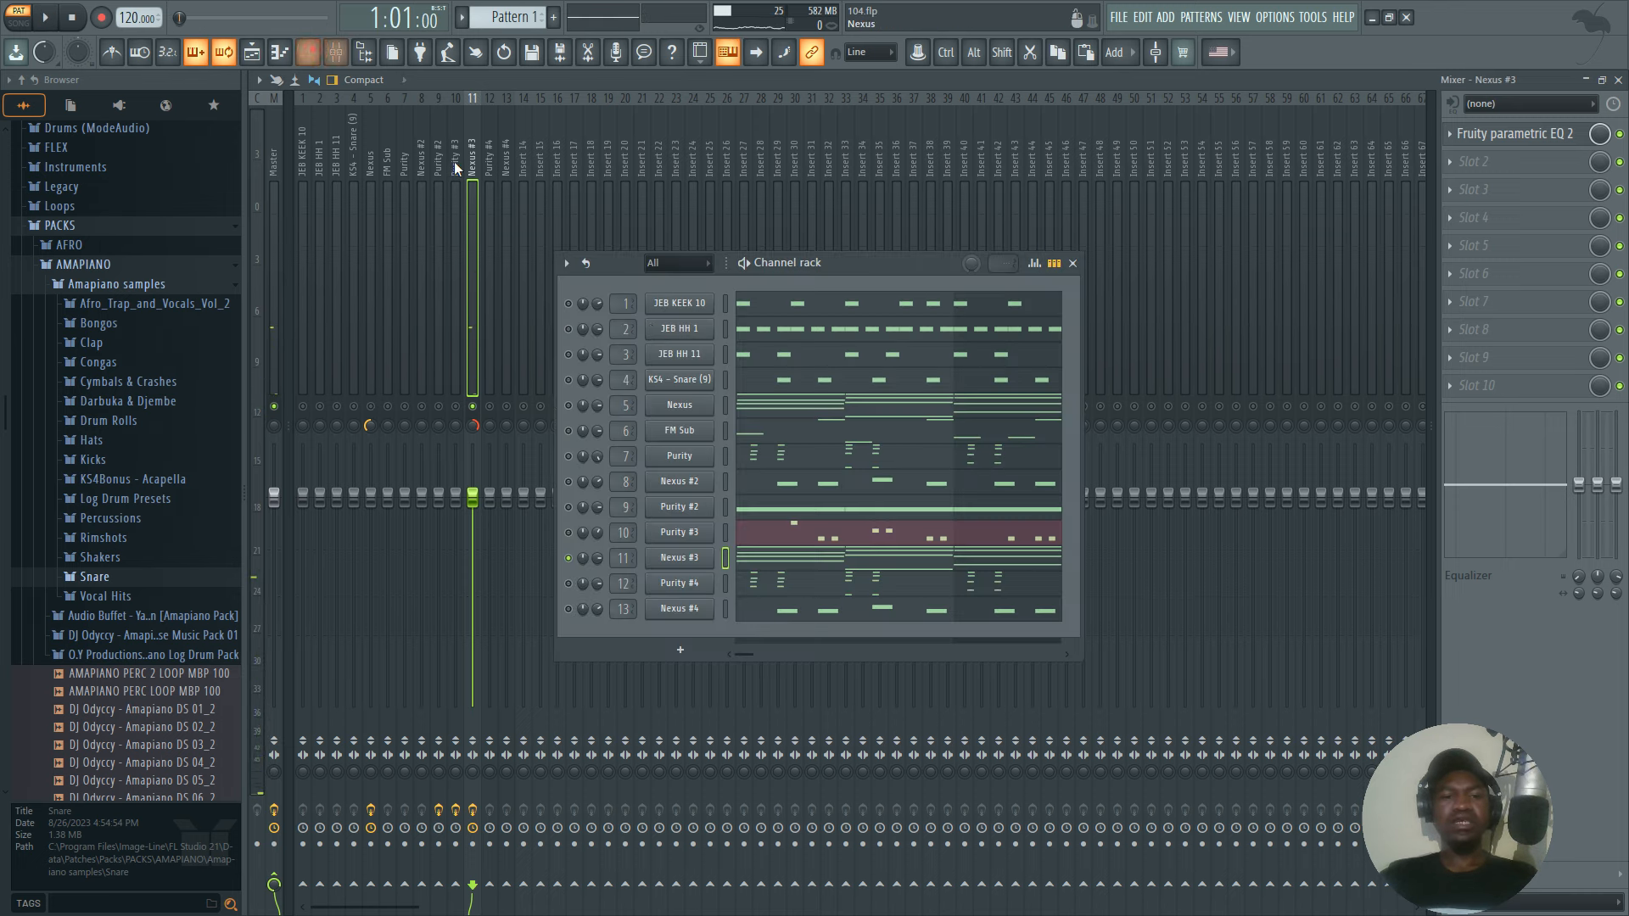
{"action": "right_click", "coordinate": [568, 407]}
{"action": "left_click", "coordinate": [591, 413]}
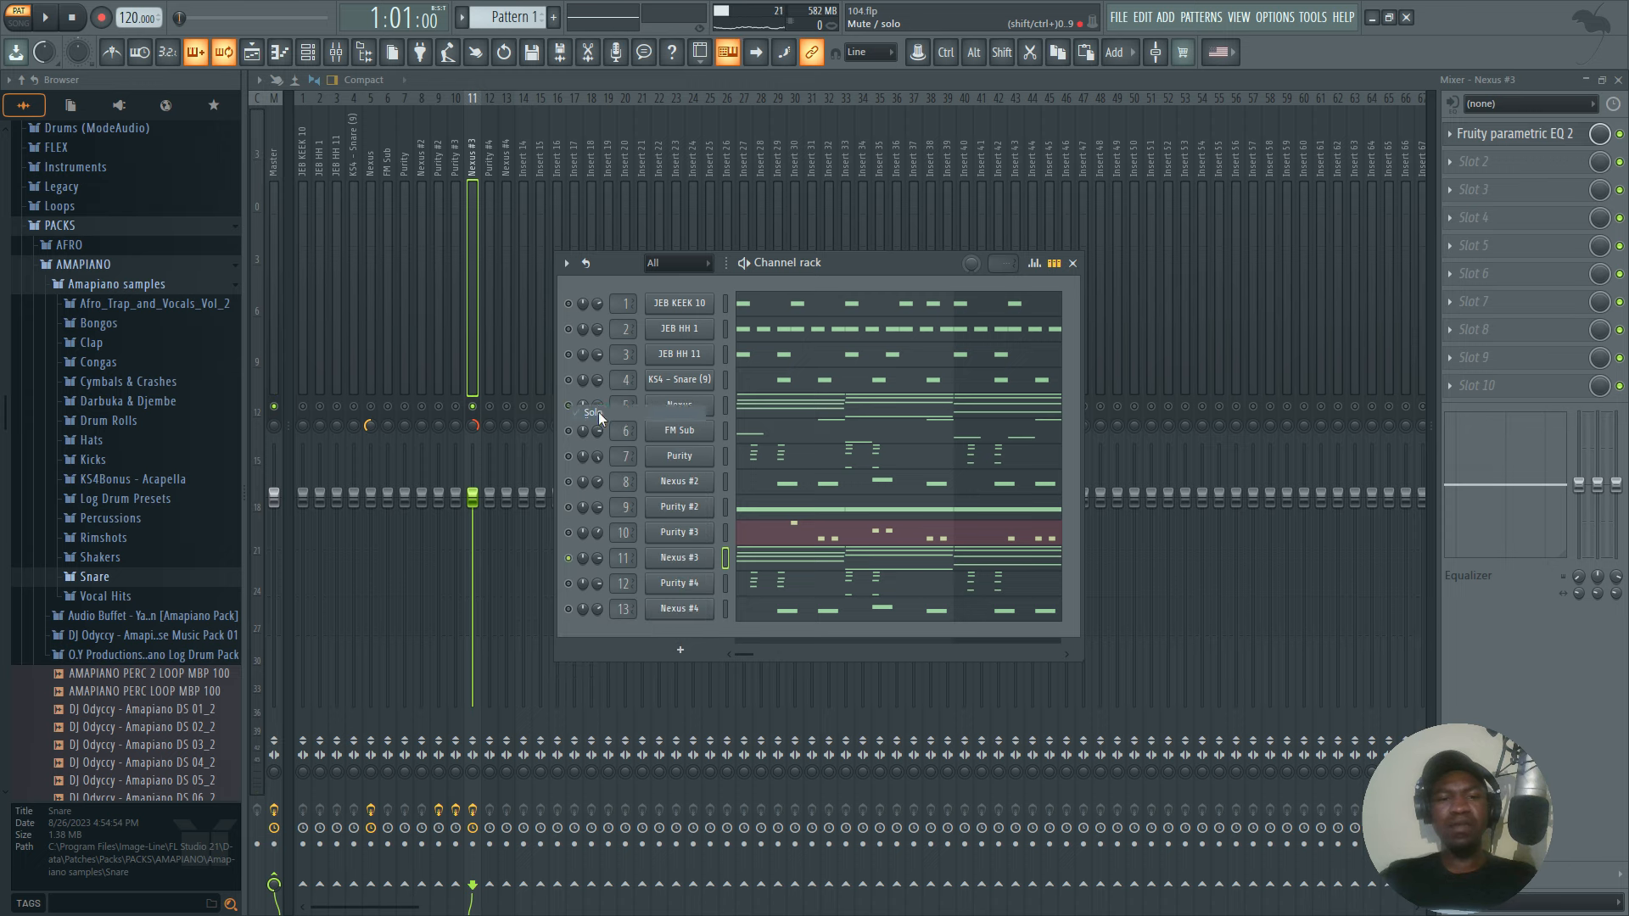
{"action": "left_click", "coordinate": [568, 558]}
{"action": "key", "text": "space"}
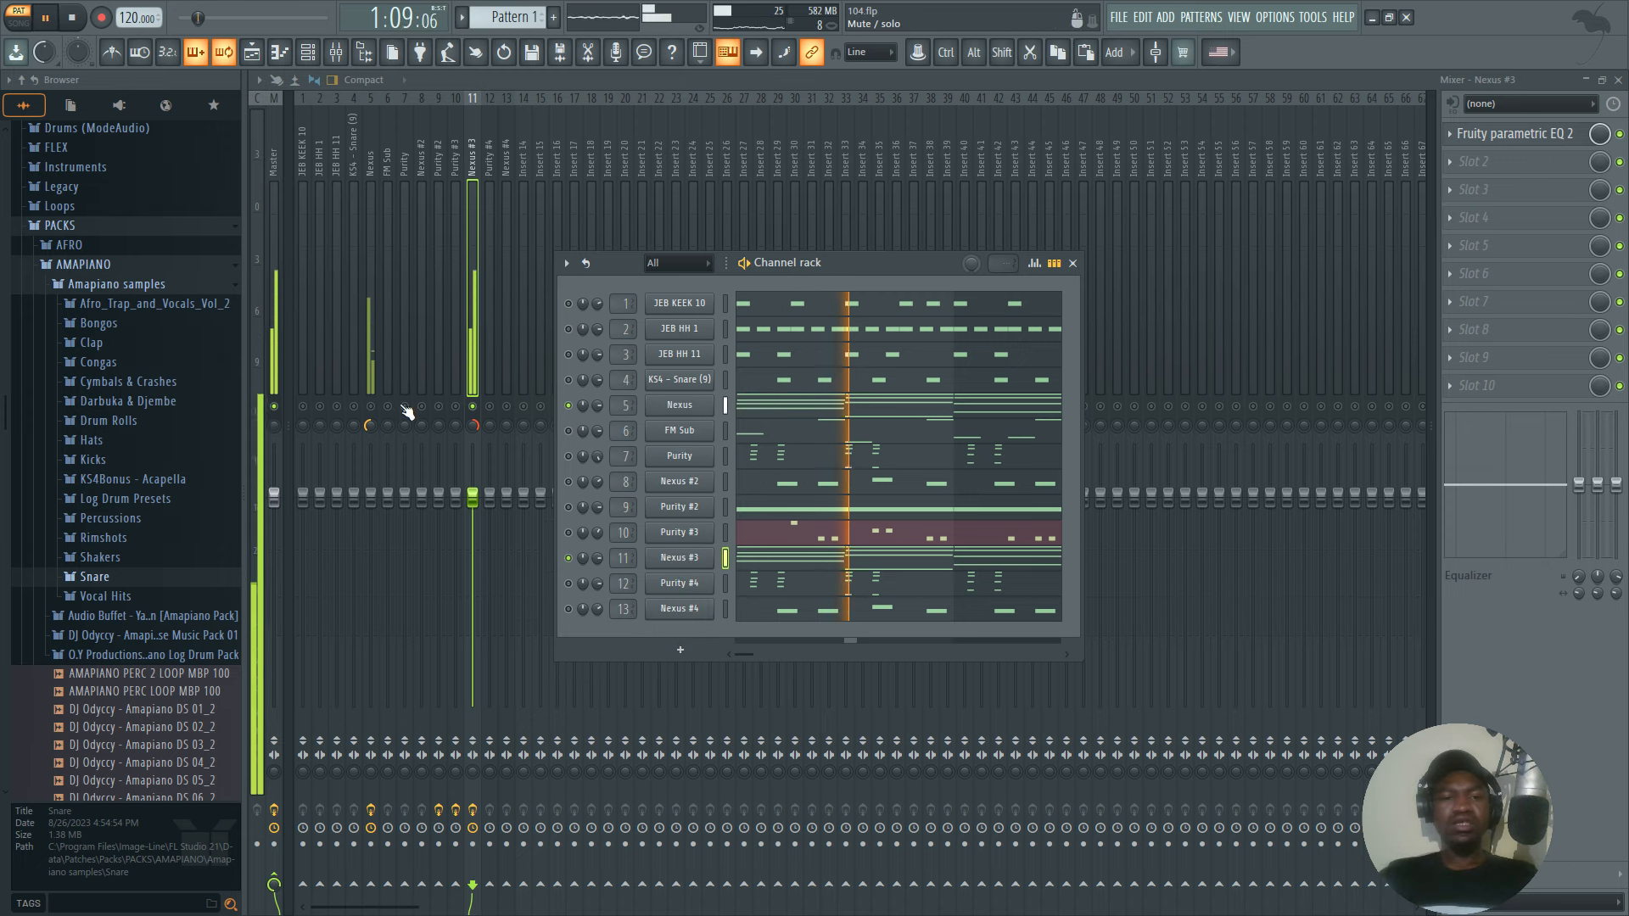
{"action": "key", "text": "space"}
Unmute the Nexus mixer track and play both panned Nexus parts together.
{"action": "left_click", "coordinate": [369, 408]}
{"action": "key", "text": "space"}
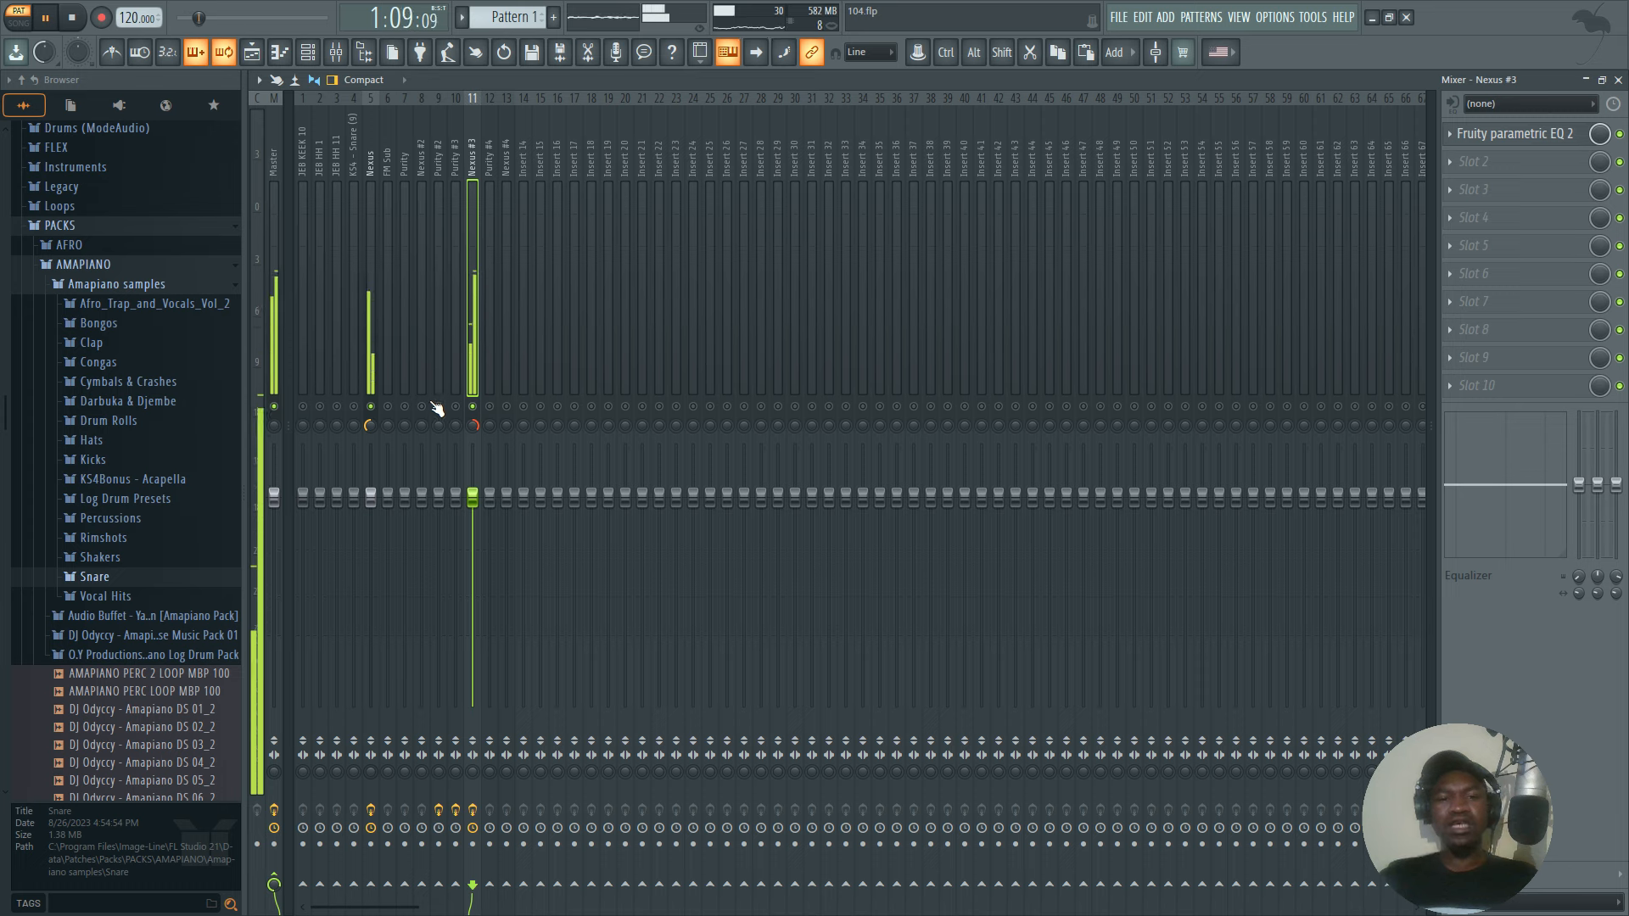
{"action": "key", "text": "space"}
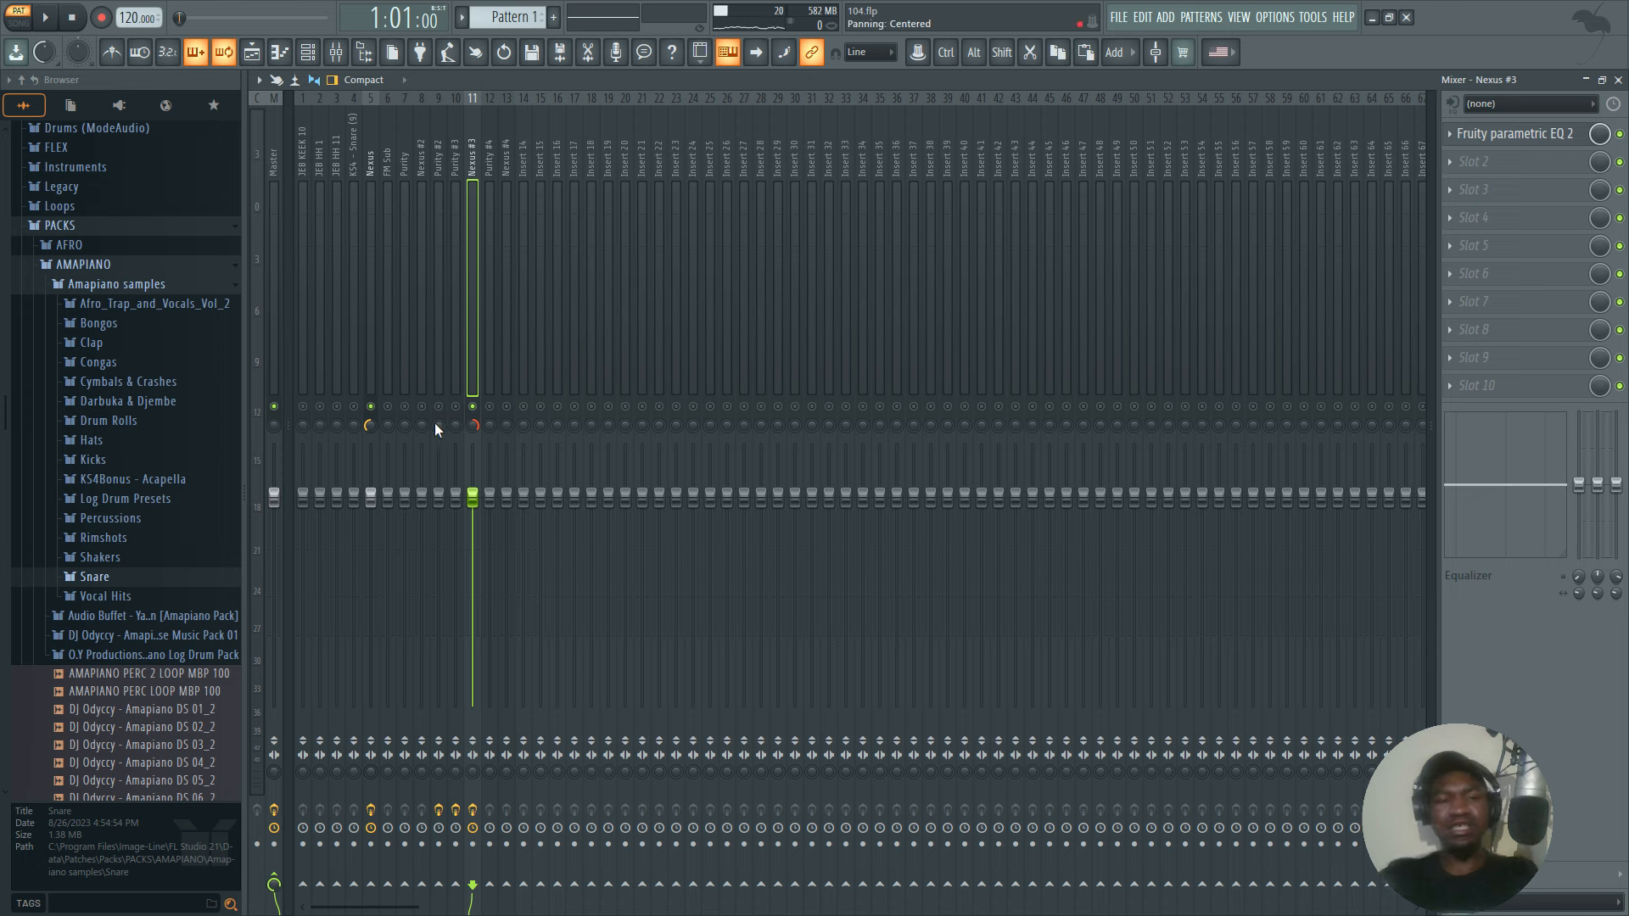
Replay the two Nexus parts and lower the Nexus #3 mixer track's volume to about 95%.
{"action": "scroll", "coordinate": [229, 516], "scroll_direction": "down", "scroll_amount": 6}
{"action": "scroll", "coordinate": [229, 516], "scroll_direction": "up", "scroll_amount": 3}
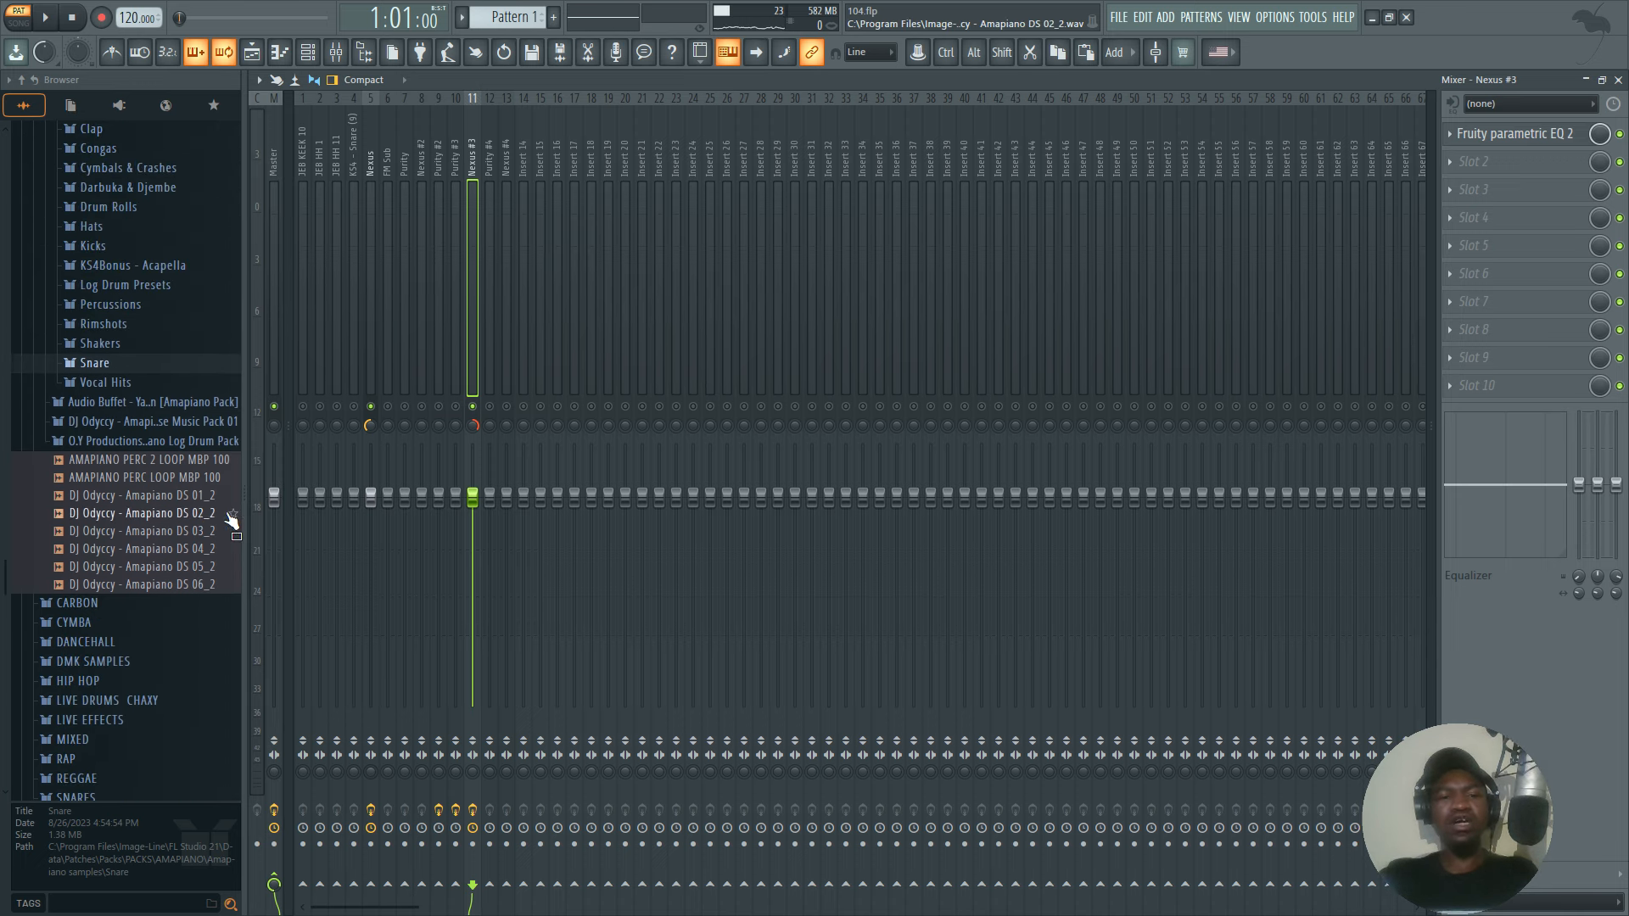
{"action": "key", "text": "space"}
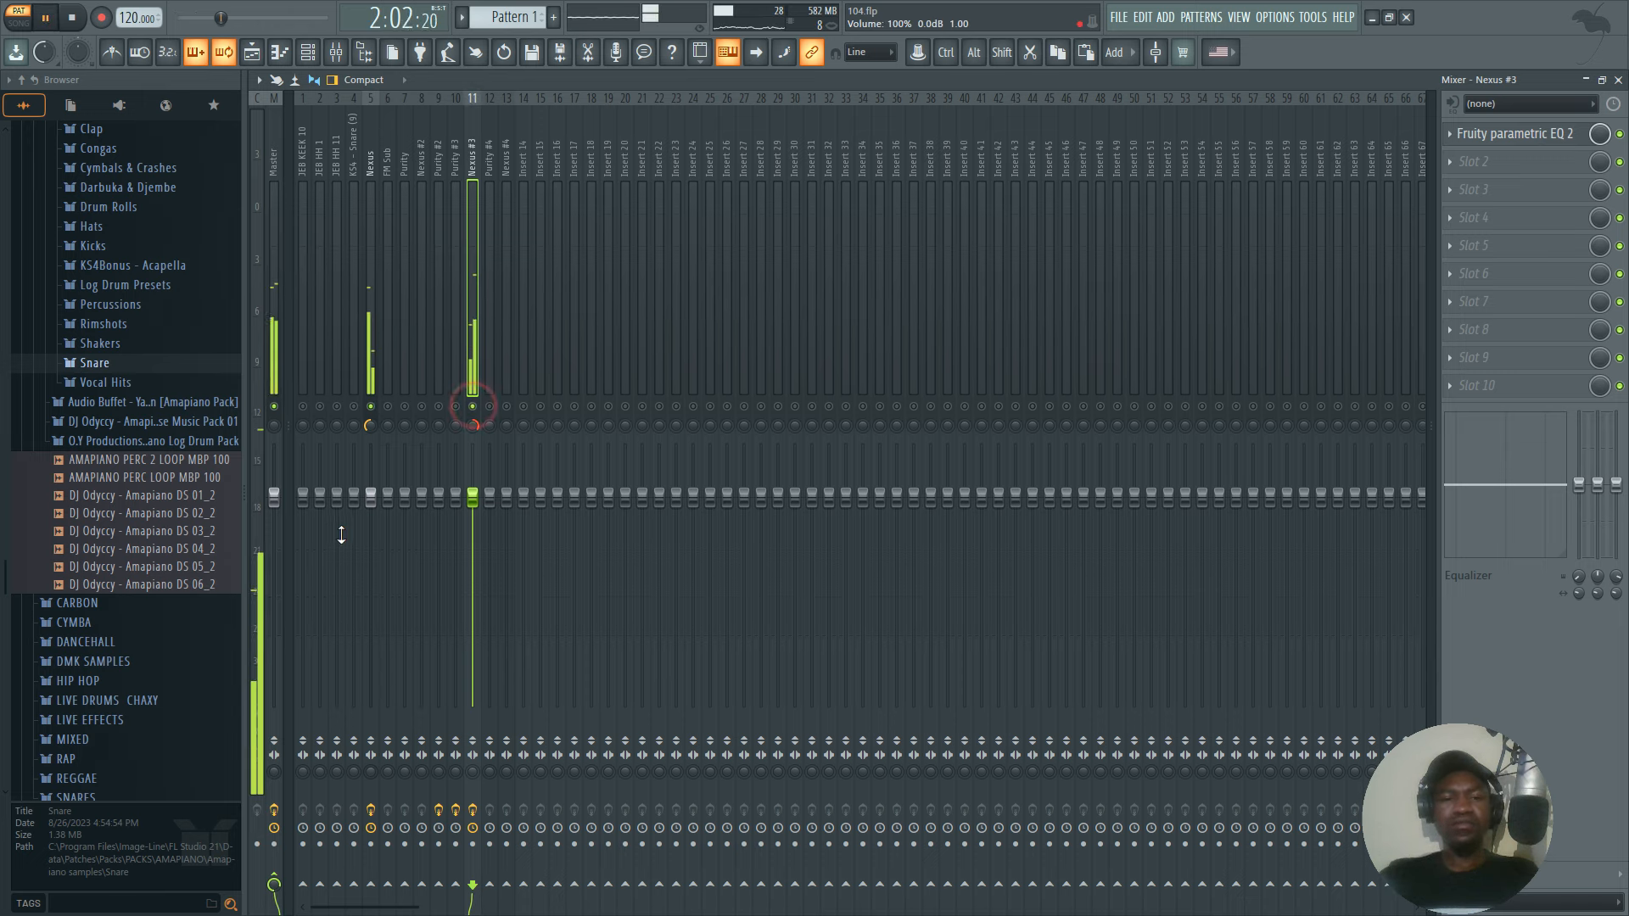
{"action": "key", "text": "space"}
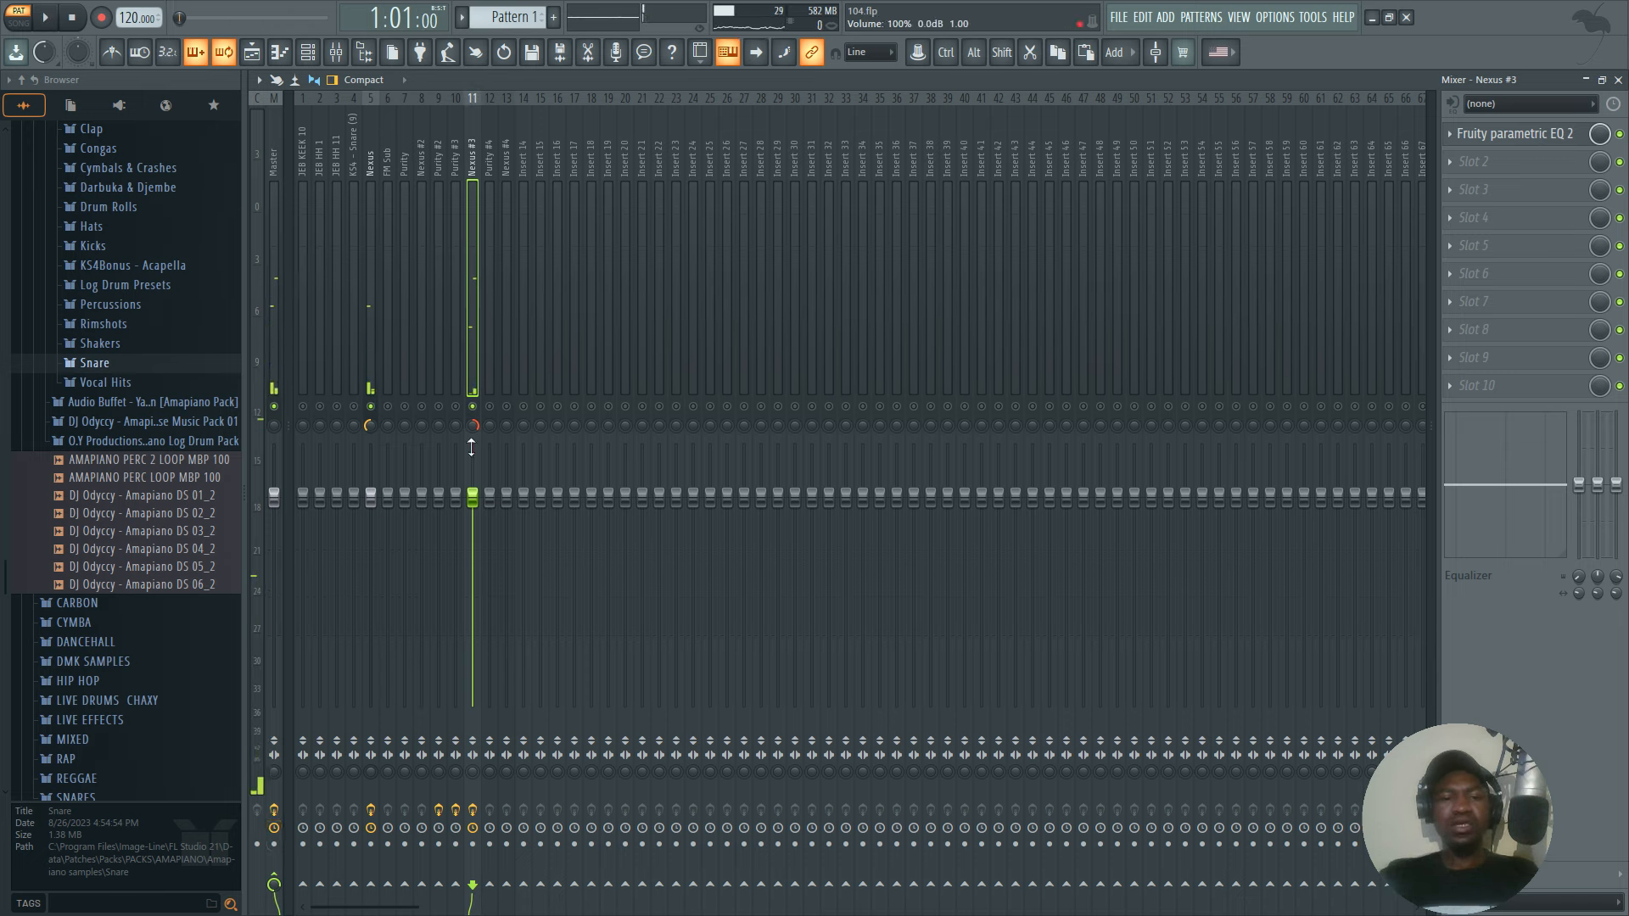
{"action": "left_click_drag", "start_coordinate": [480, 506], "coordinate": [480, 524]}
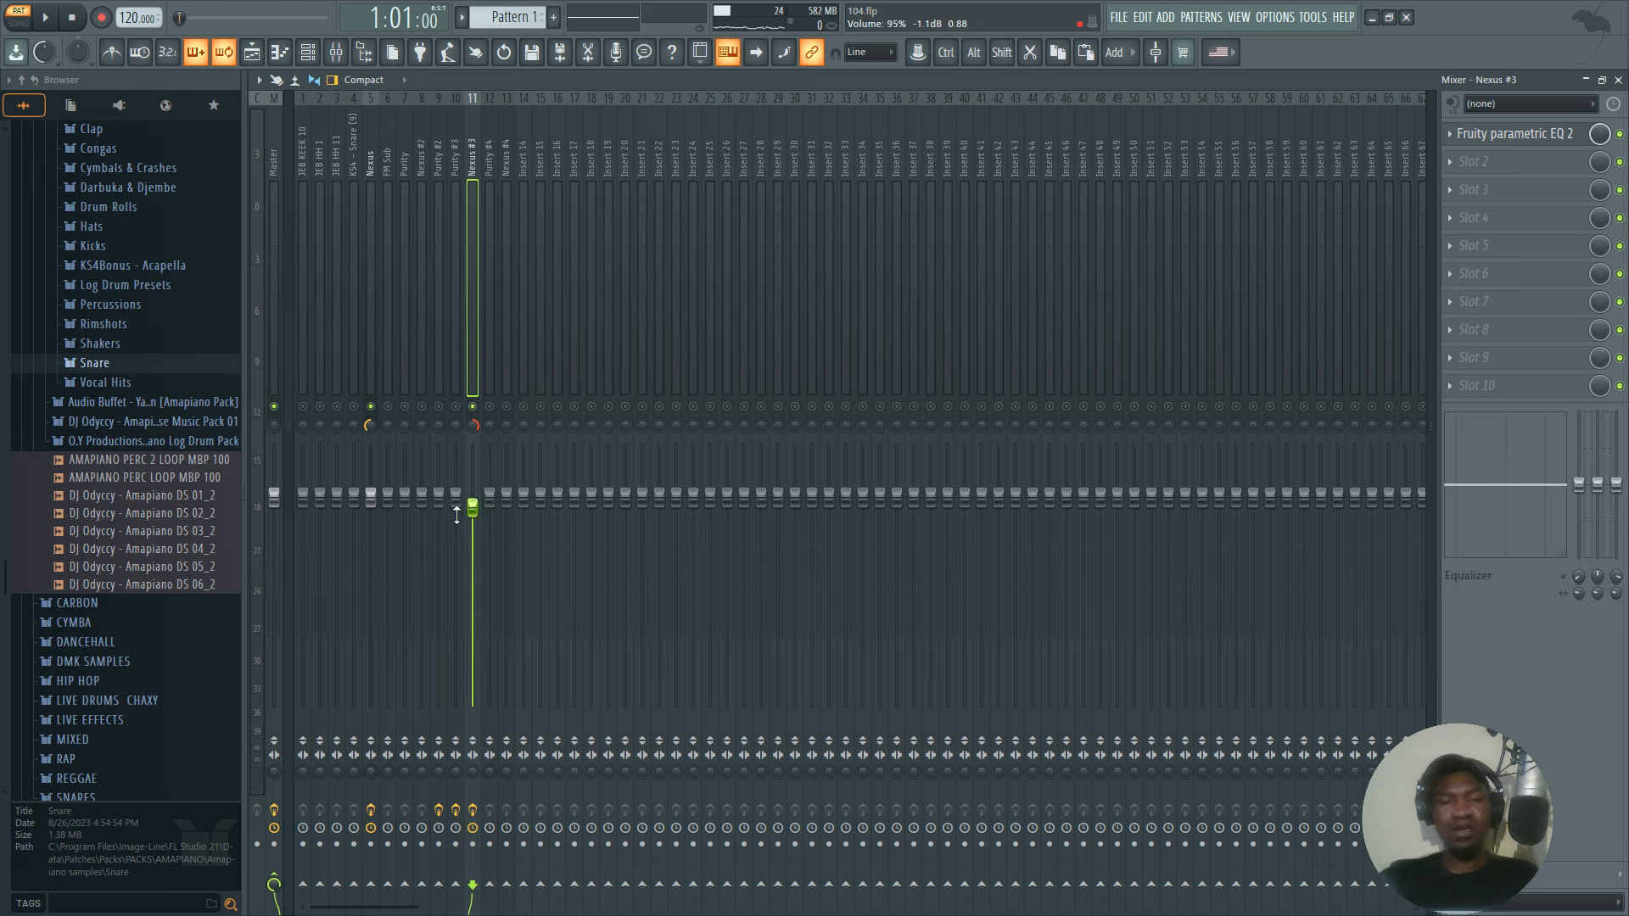
{"action": "left_click", "coordinate": [472, 489]}
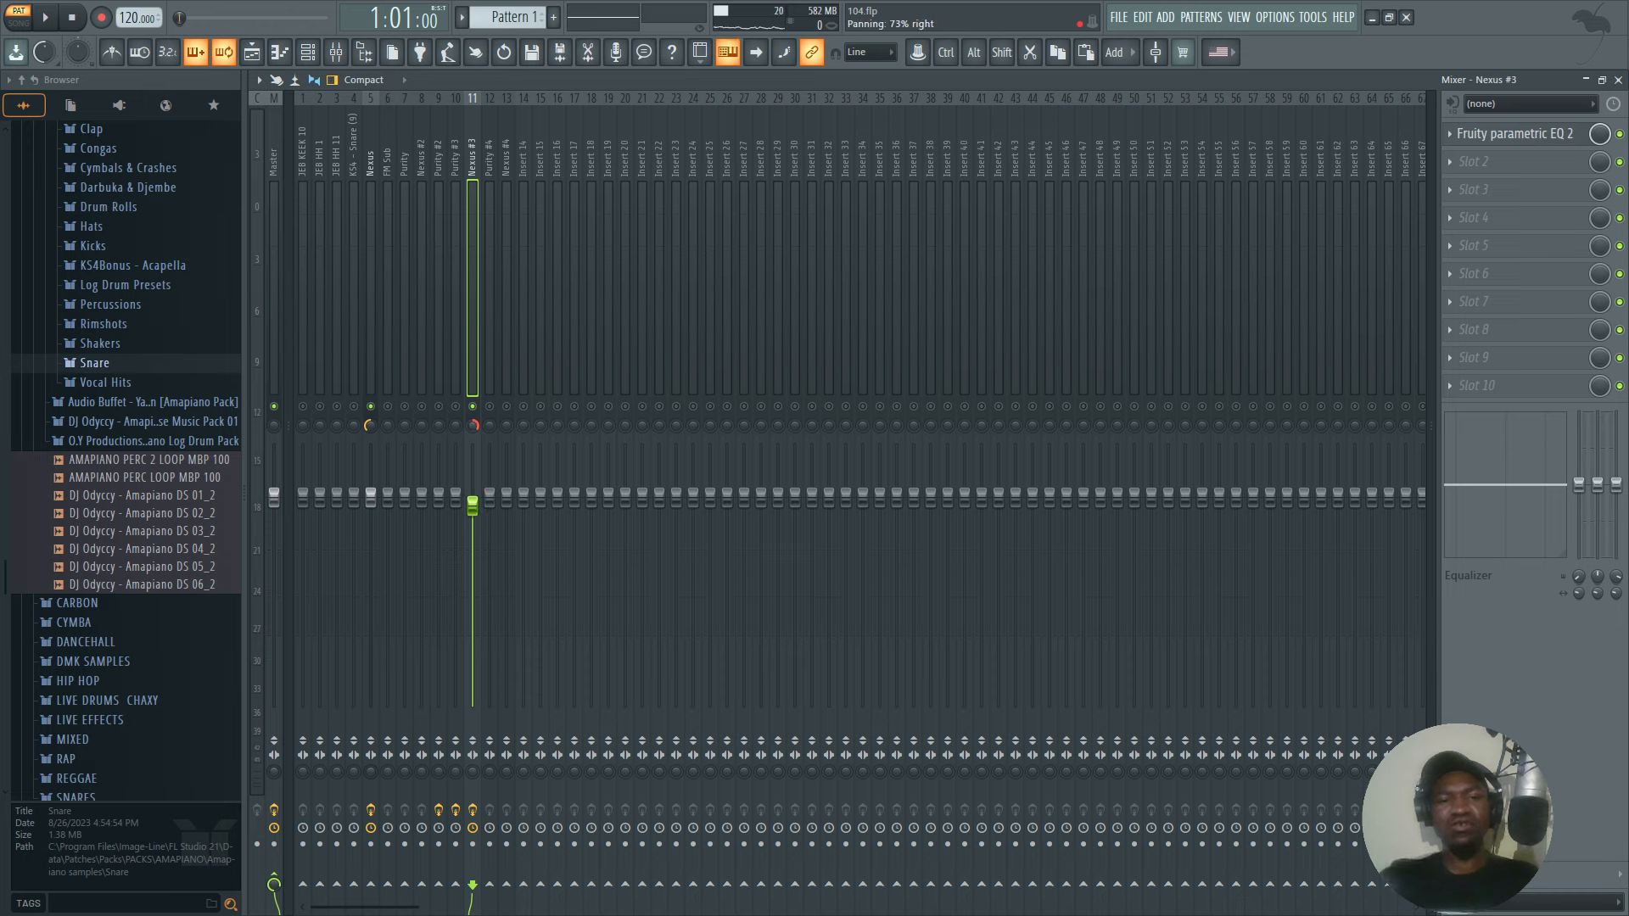
{"action": "left_click", "coordinate": [475, 428]}
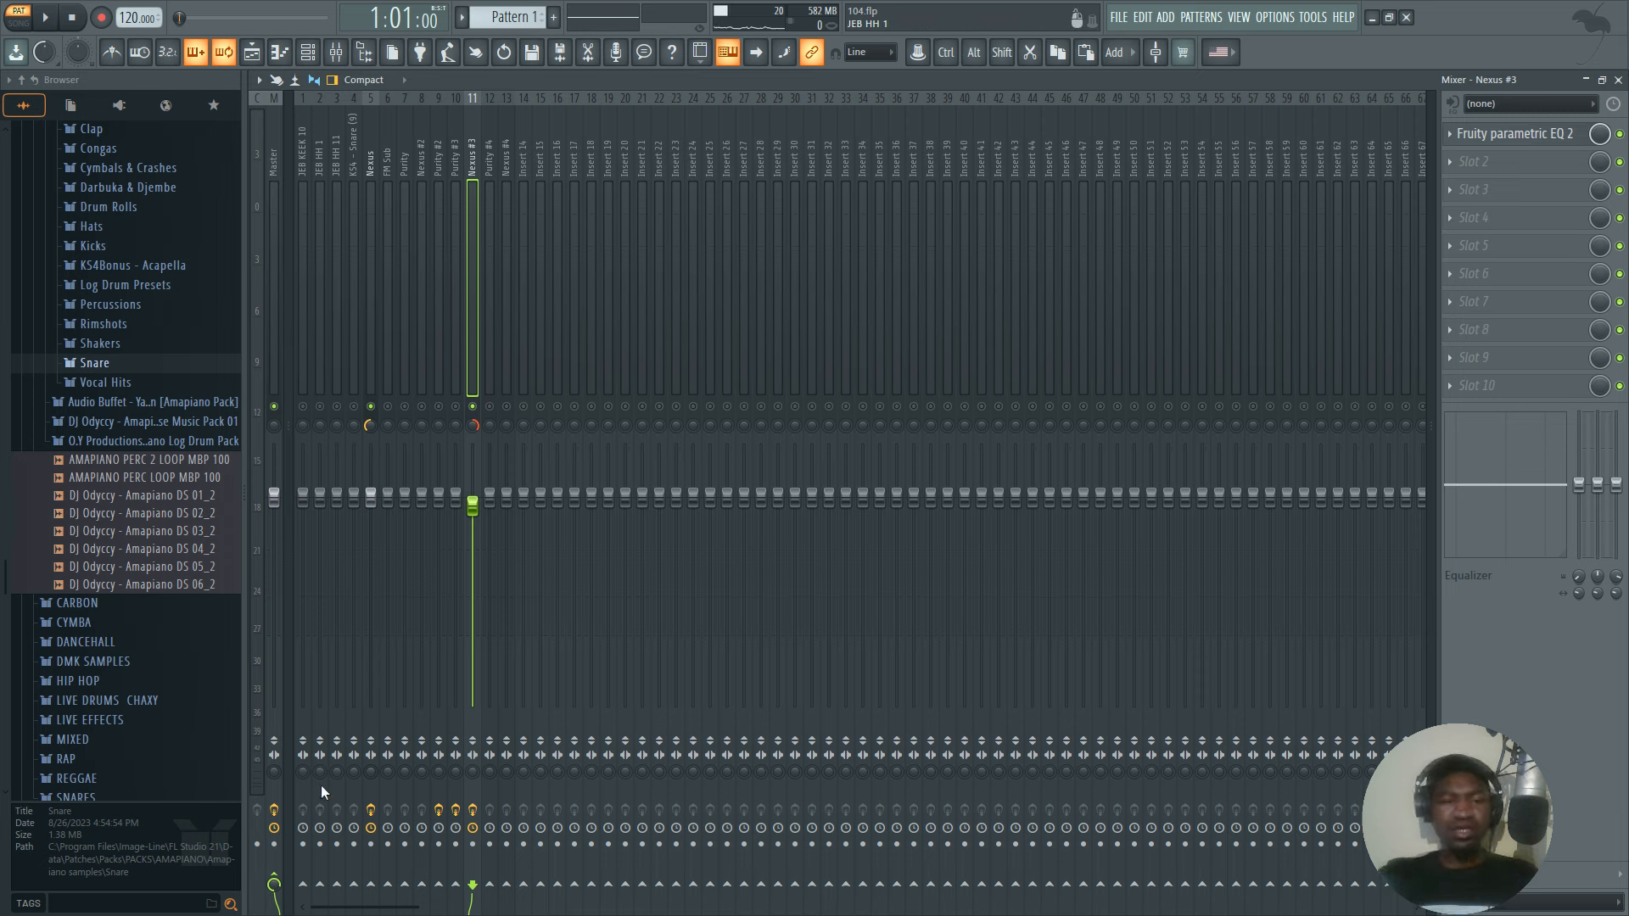
Compare the two Nexus parts in playback with the Master track's stereo separation merged and with it reset to Original.
{"action": "left_click", "coordinate": [275, 773]}
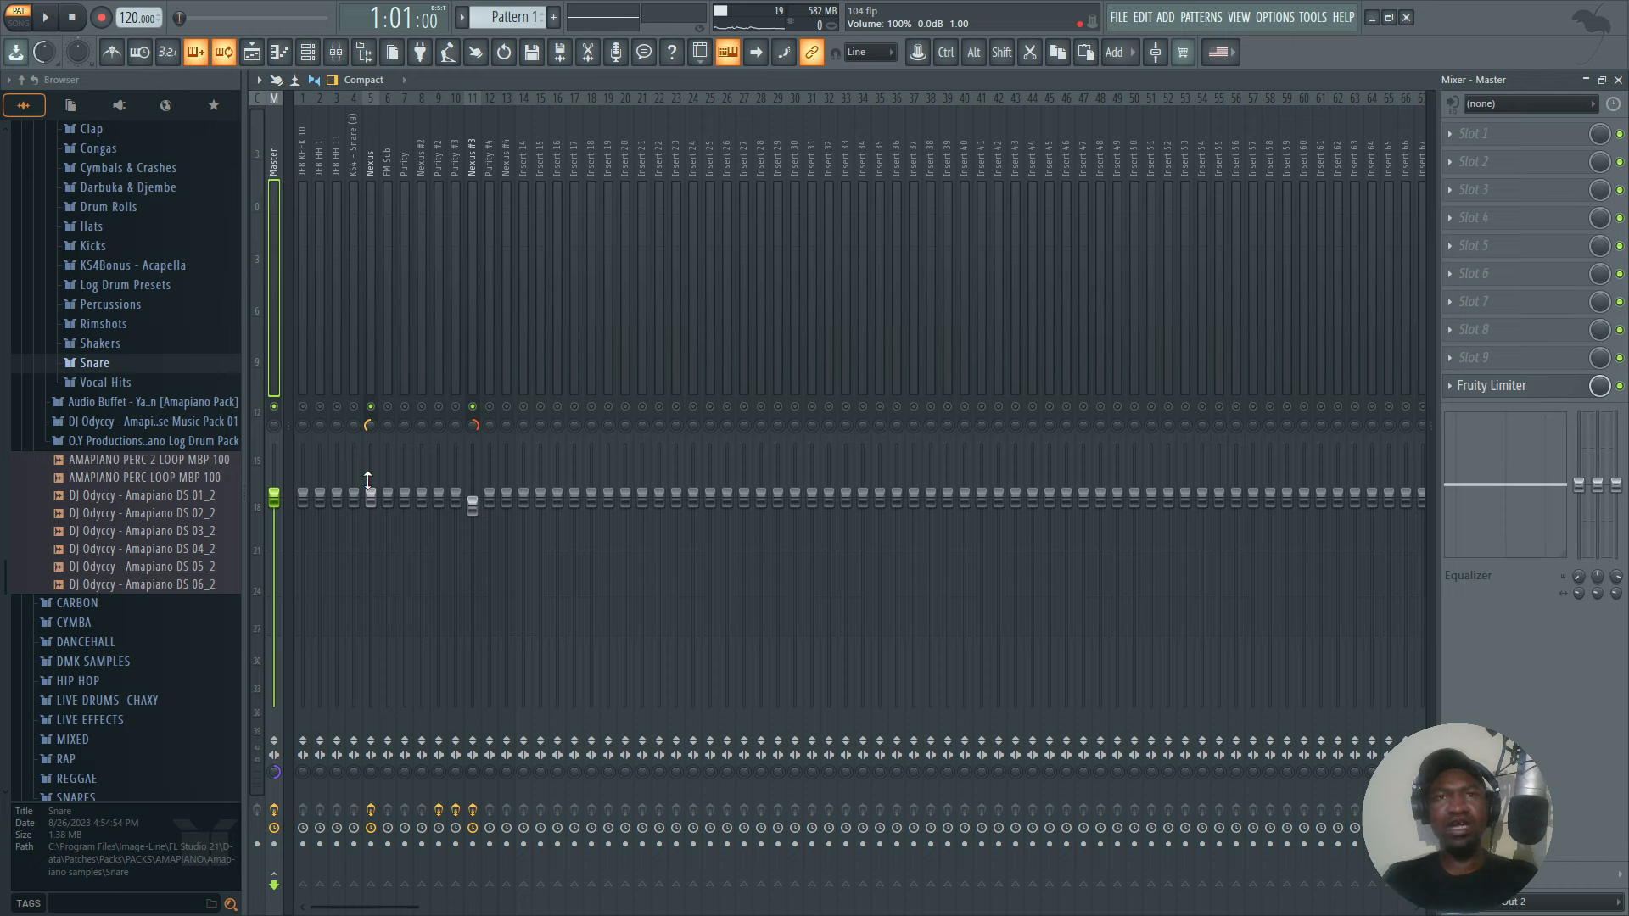
{"action": "key", "text": "space"}
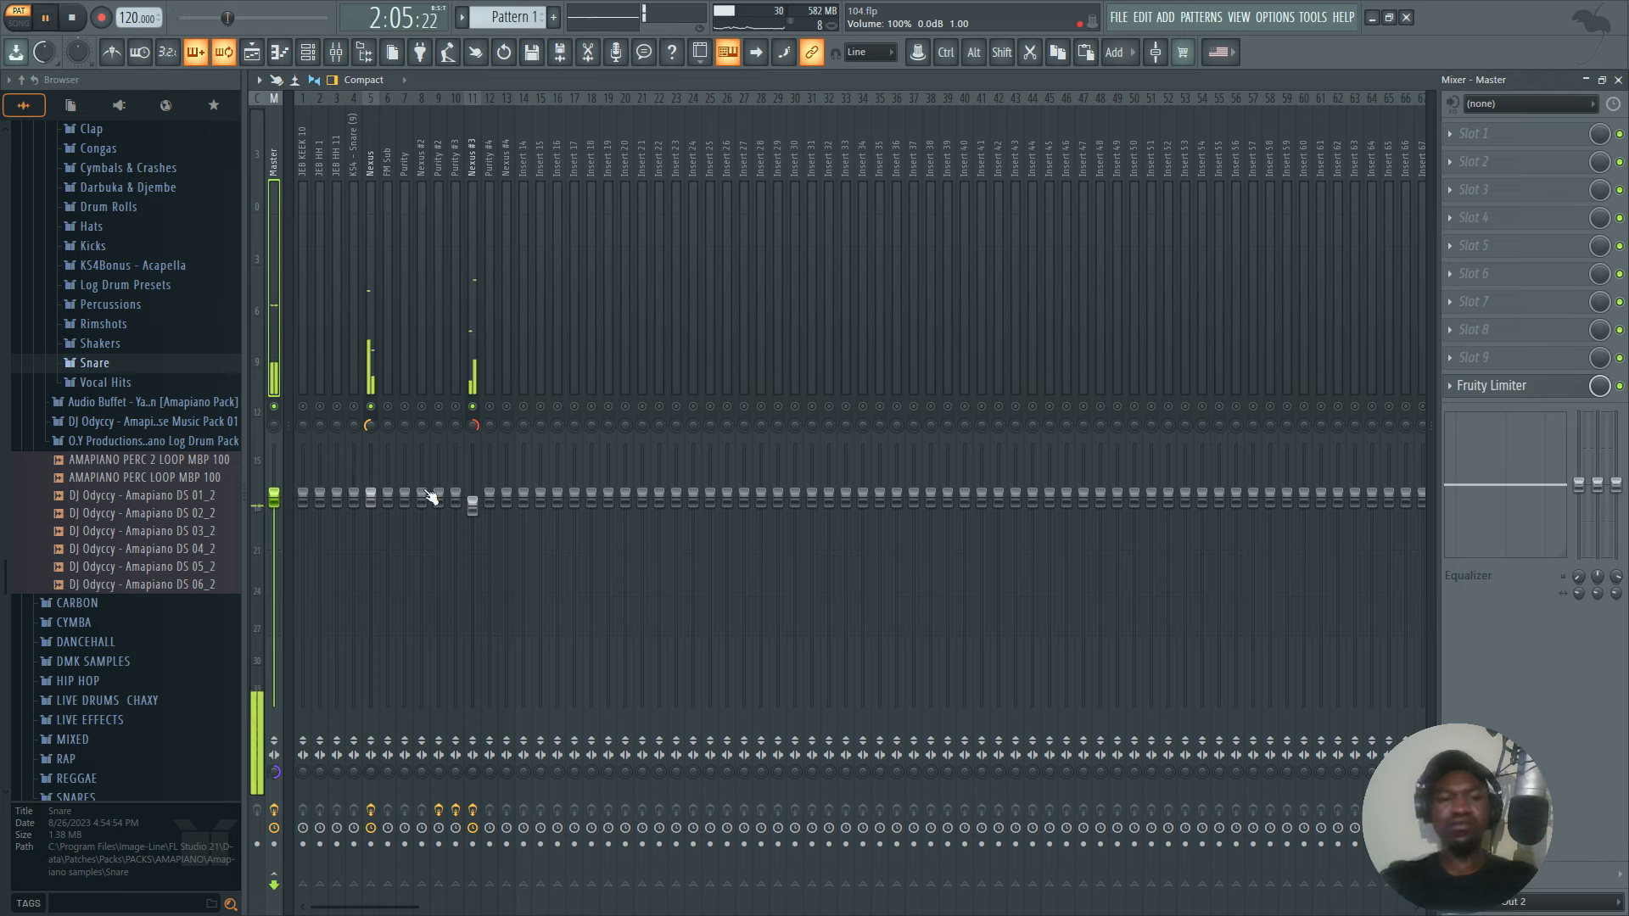
{"action": "left_click", "coordinate": [308, 53]}
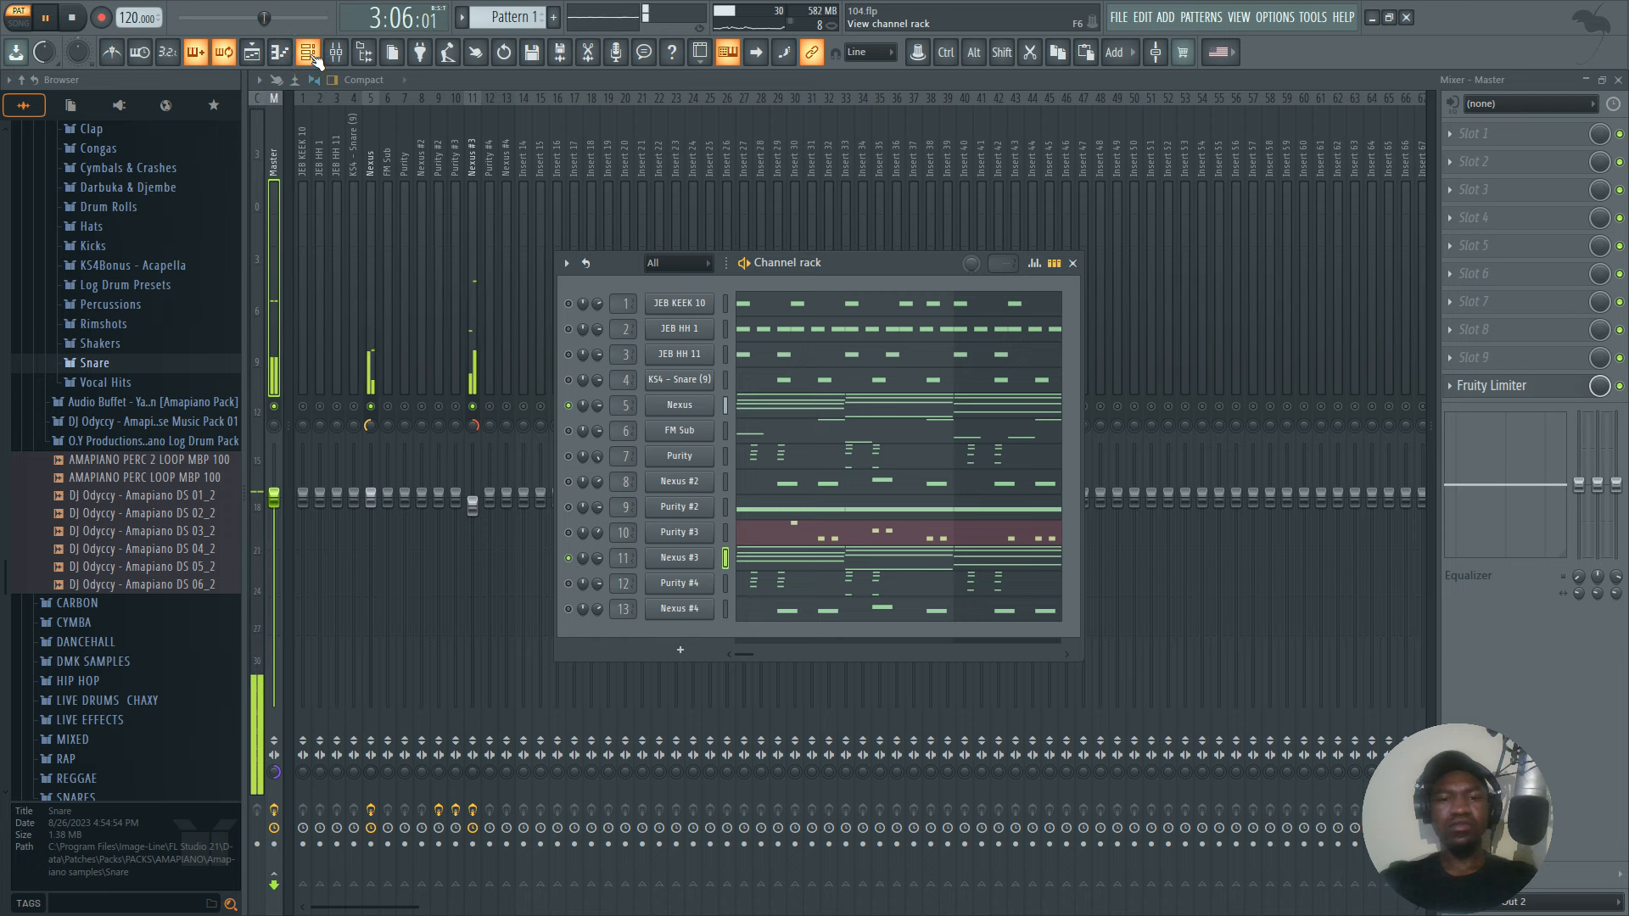
{"action": "left_click", "coordinate": [308, 52]}
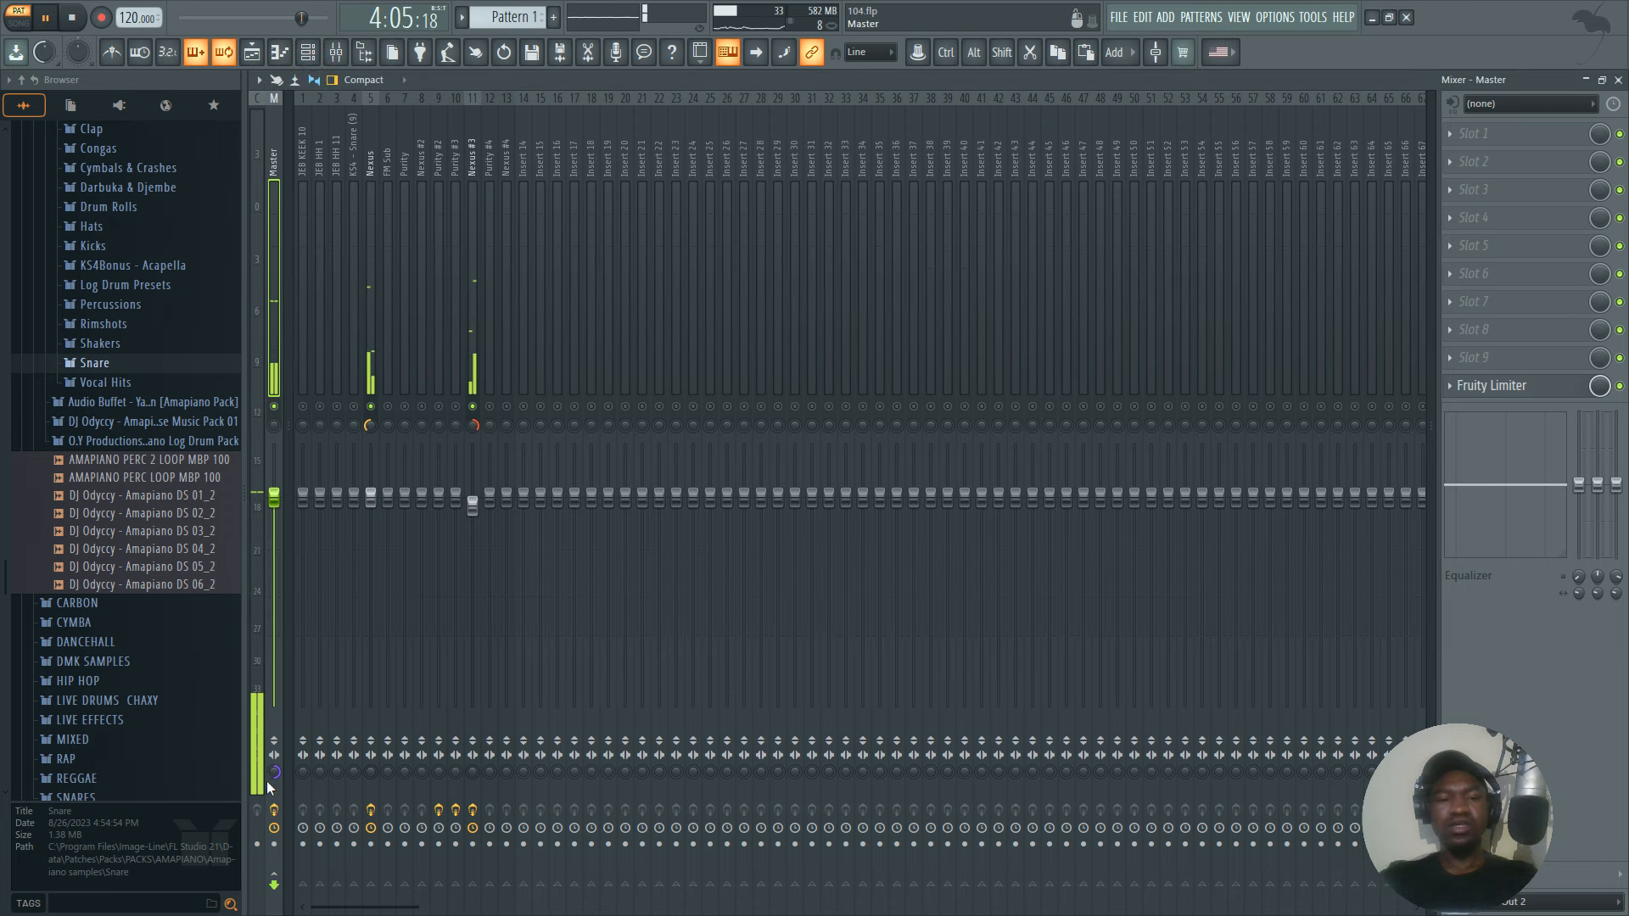
{"action": "key", "text": "space"}
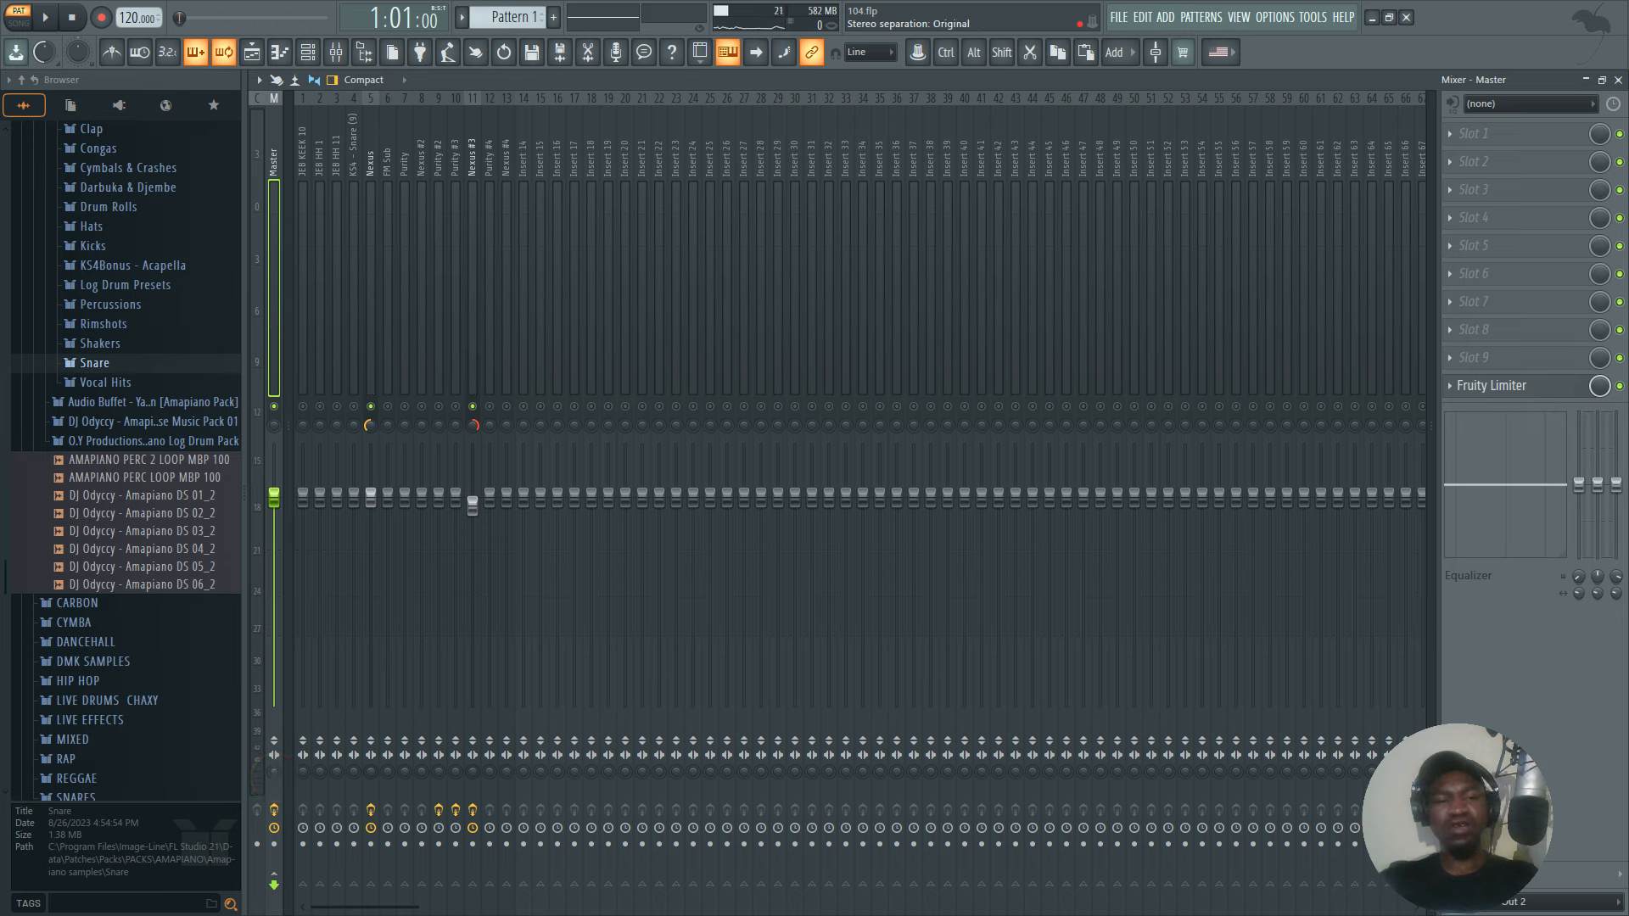
{"action": "key", "text": "space"}
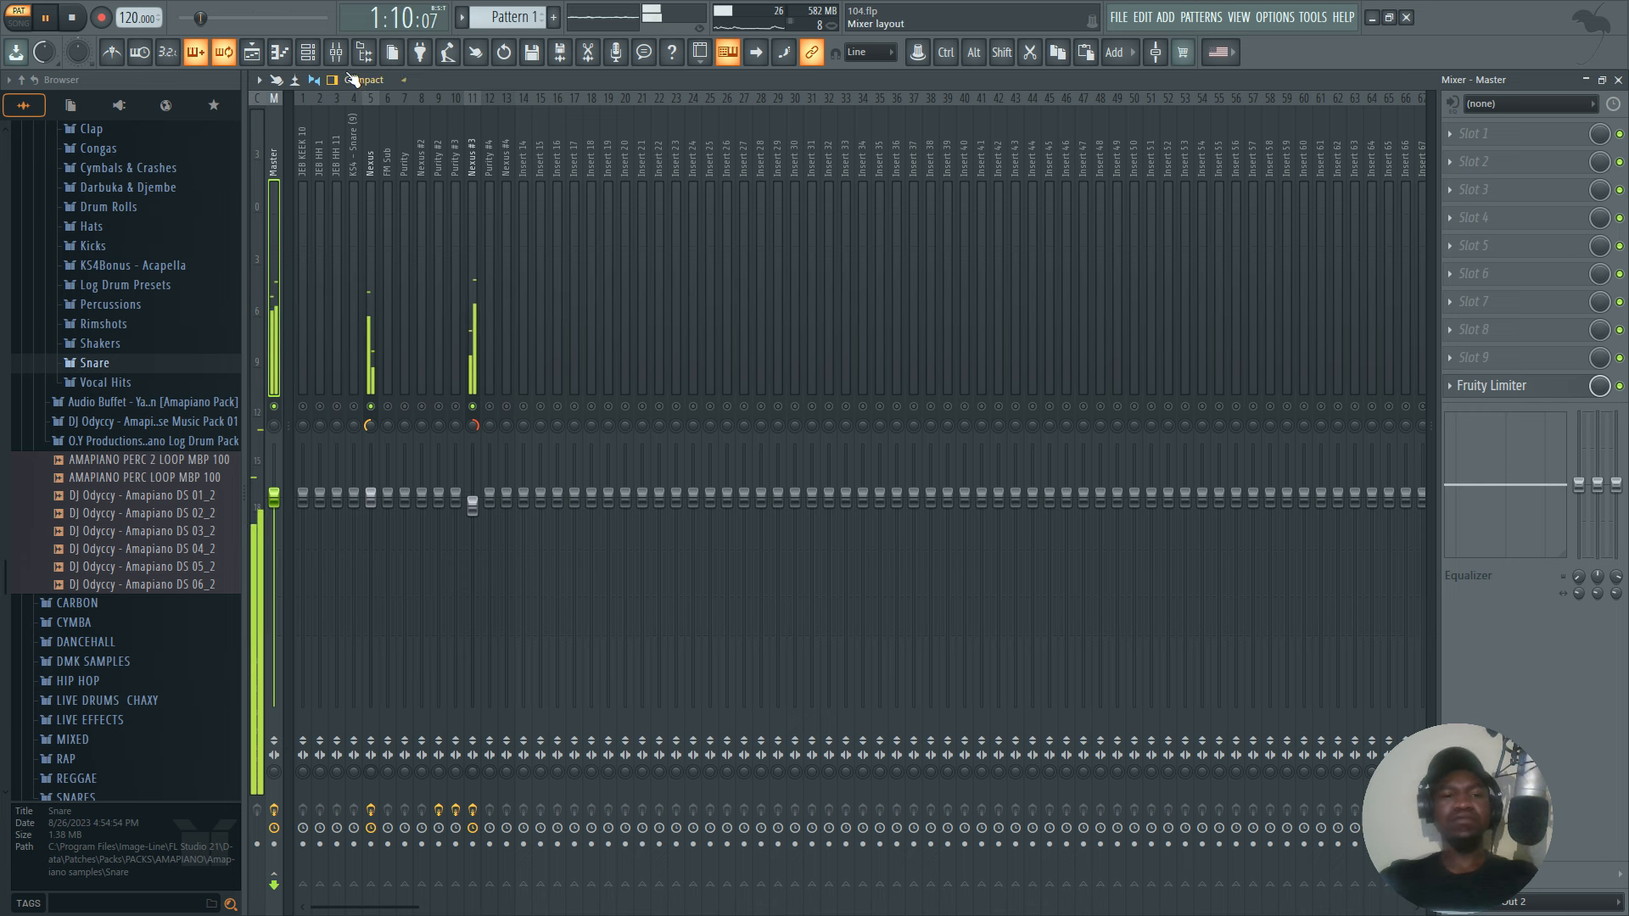
Stop playback and solo the FM Sub and Purity channels in turn in the channel rack, playing each one.
{"action": "key", "text": "F6"}
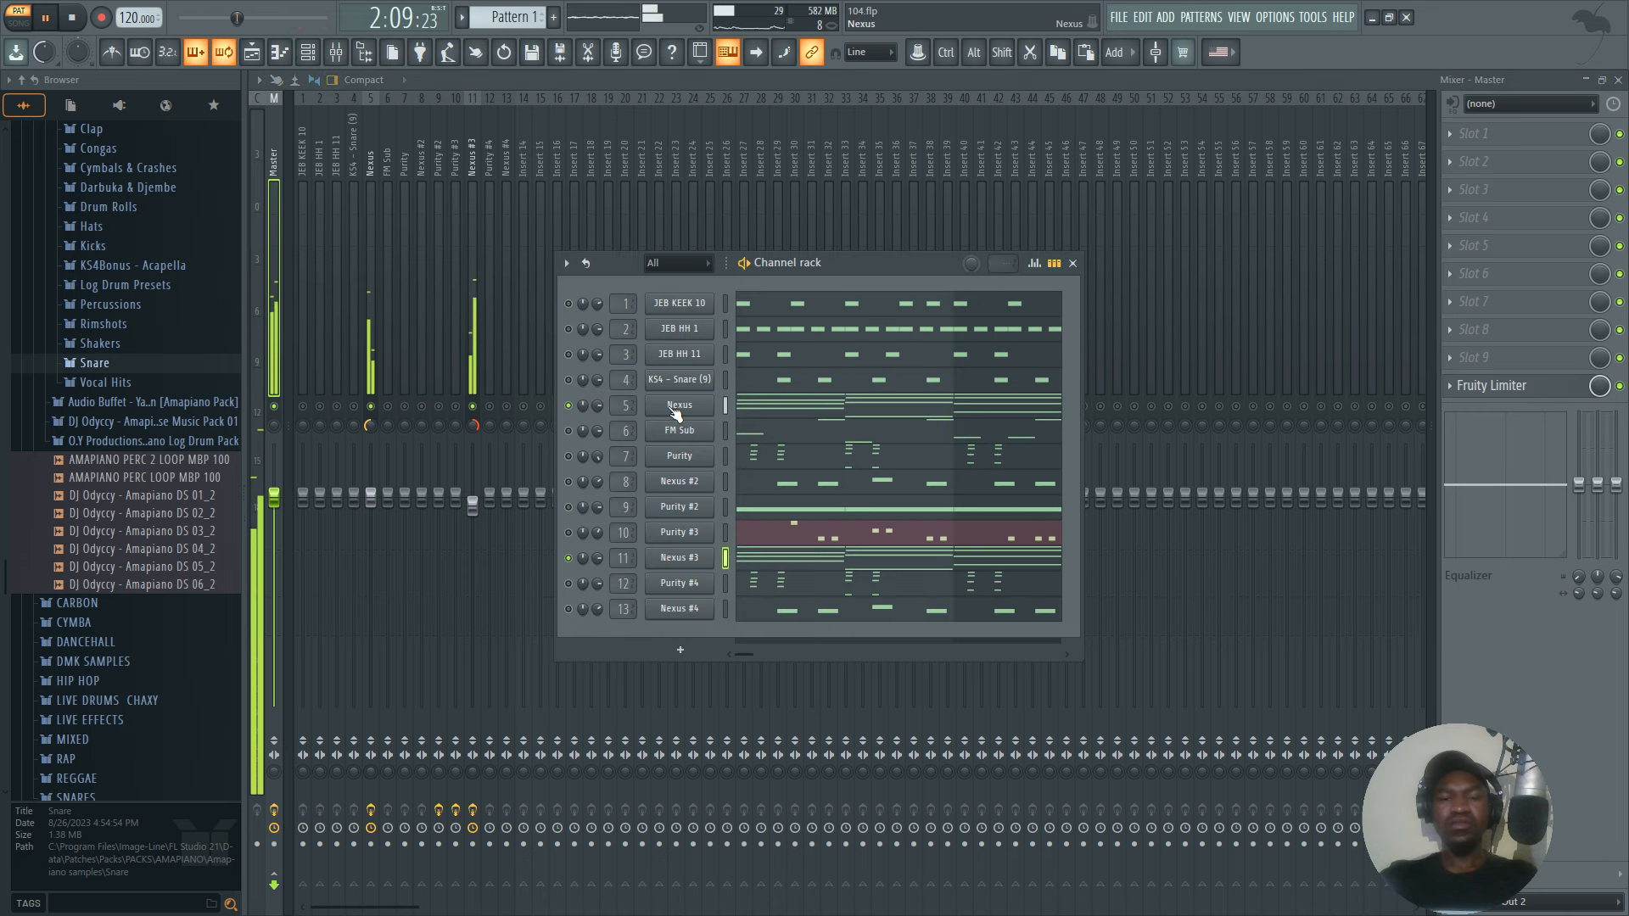
{"action": "key", "text": "space"}
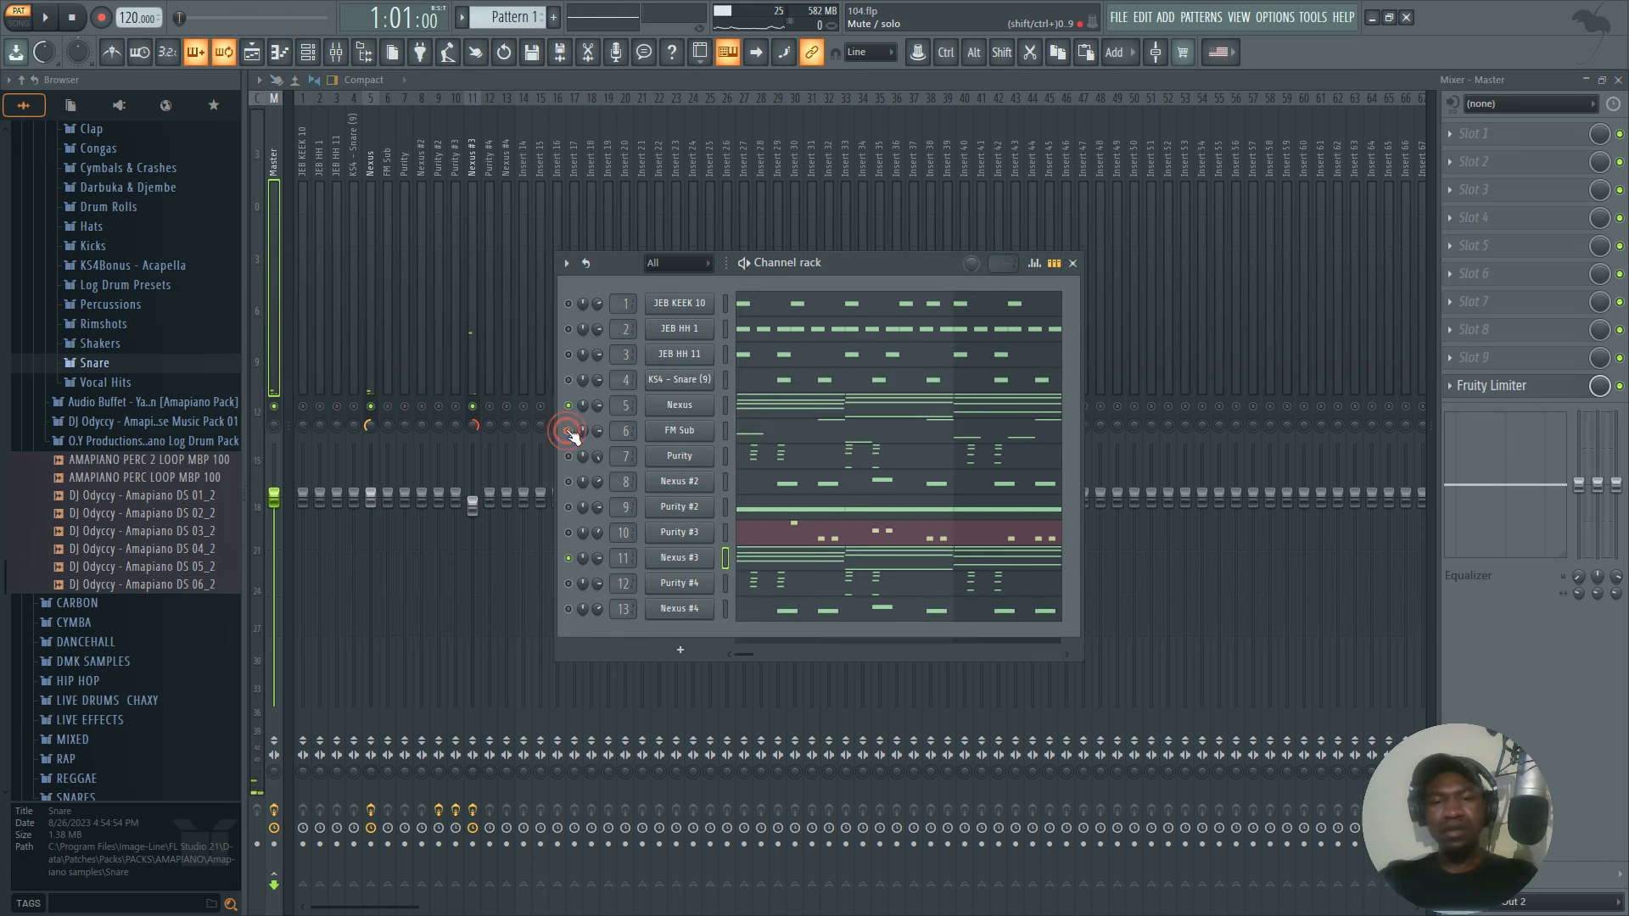
{"action": "right_click", "coordinate": [570, 431]}
{"action": "left_click", "coordinate": [584, 440]}
{"action": "key", "text": "space"}
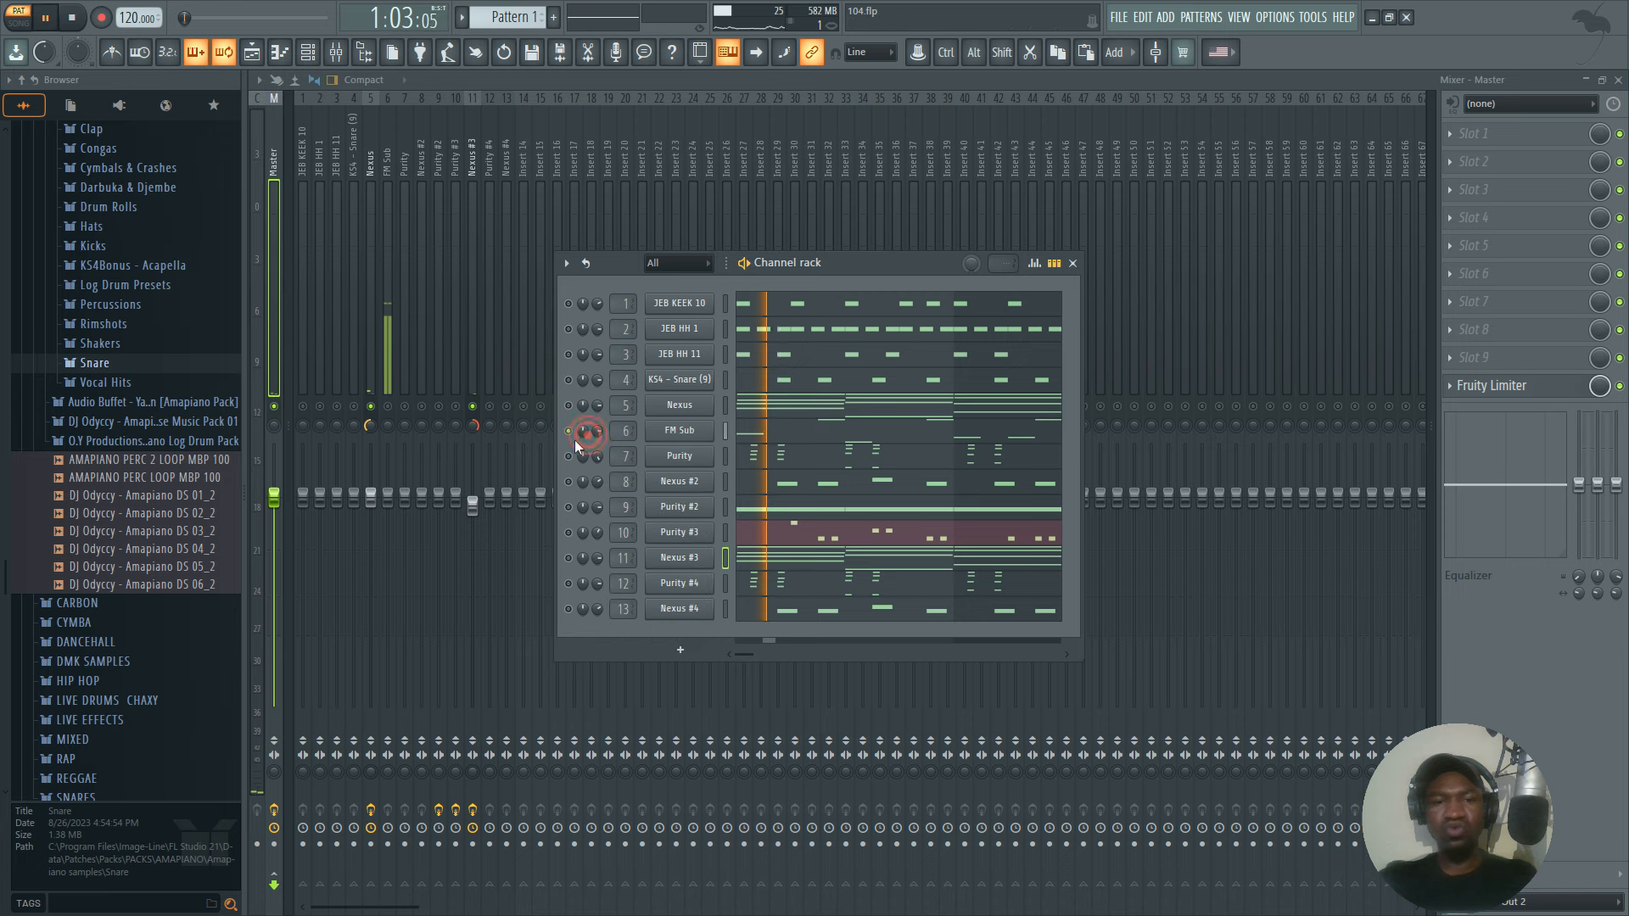
{"action": "key", "text": "space"}
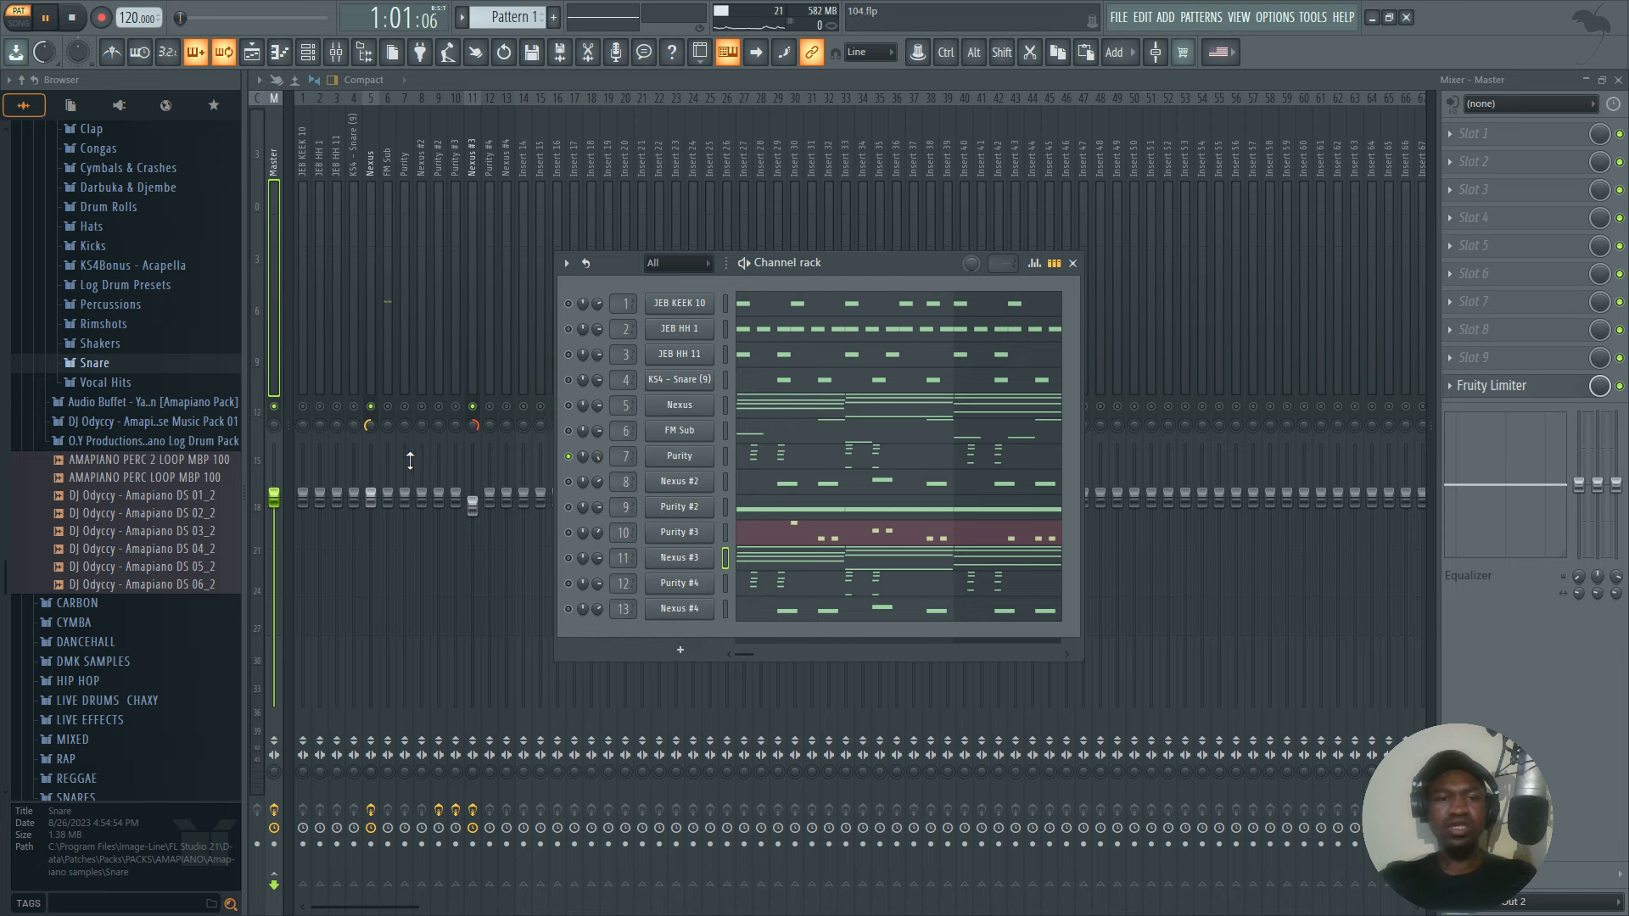
{"action": "key", "text": "space"}
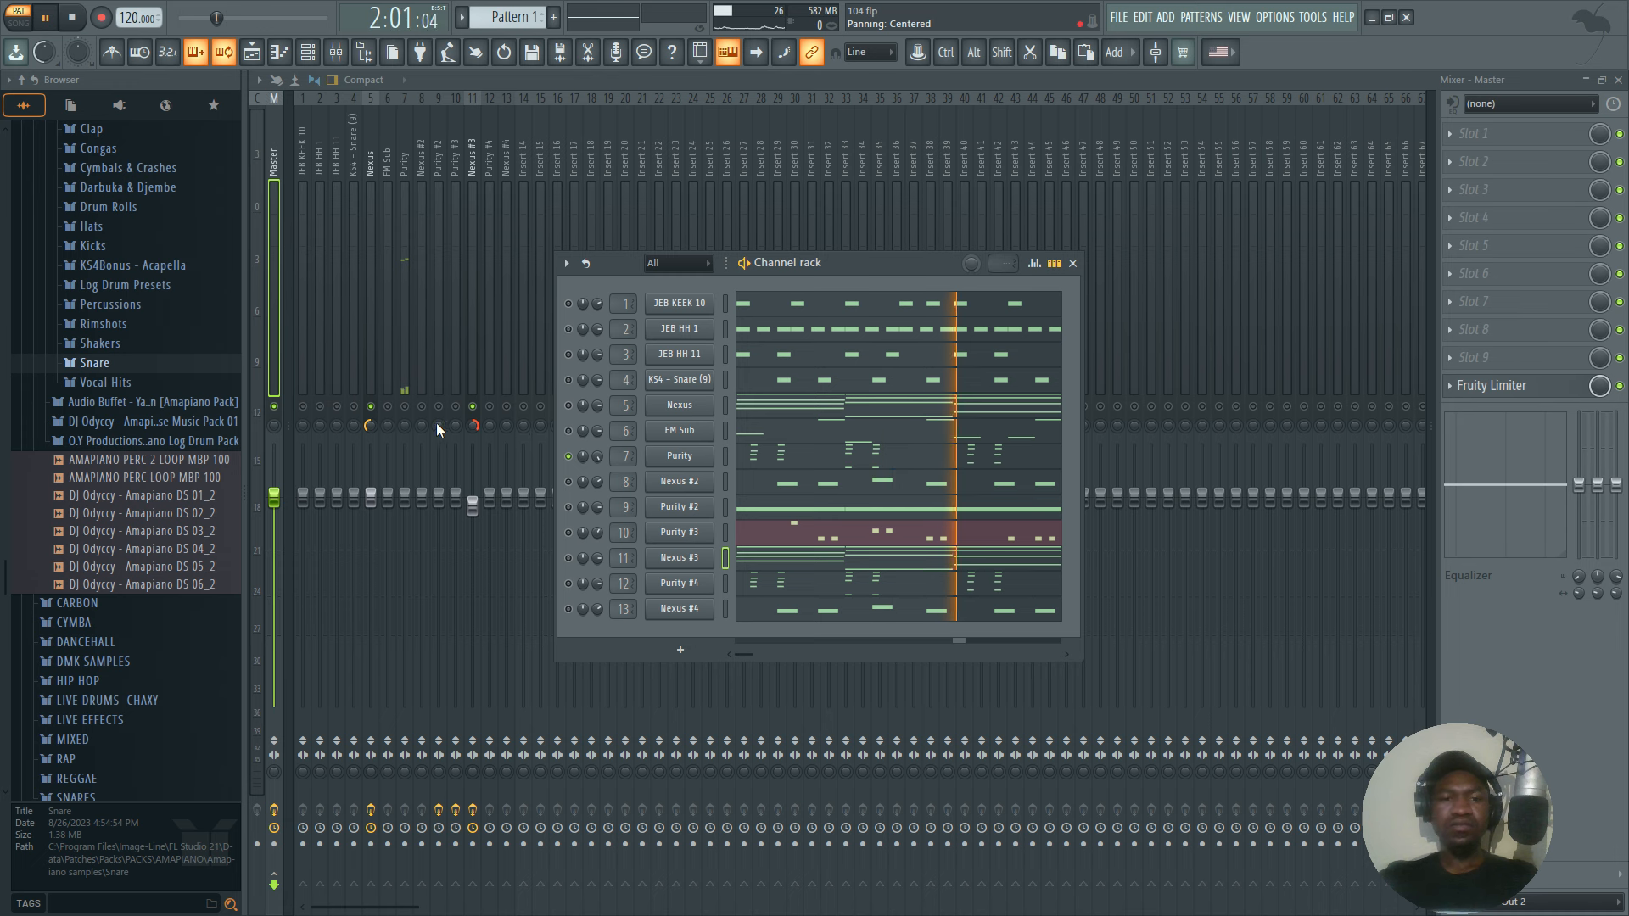
Enable the Purity #4 channel in the channel rack and unmute the Purity and Purity #4 mixer tracks during playback.
{"action": "left_click", "coordinate": [404, 406]}
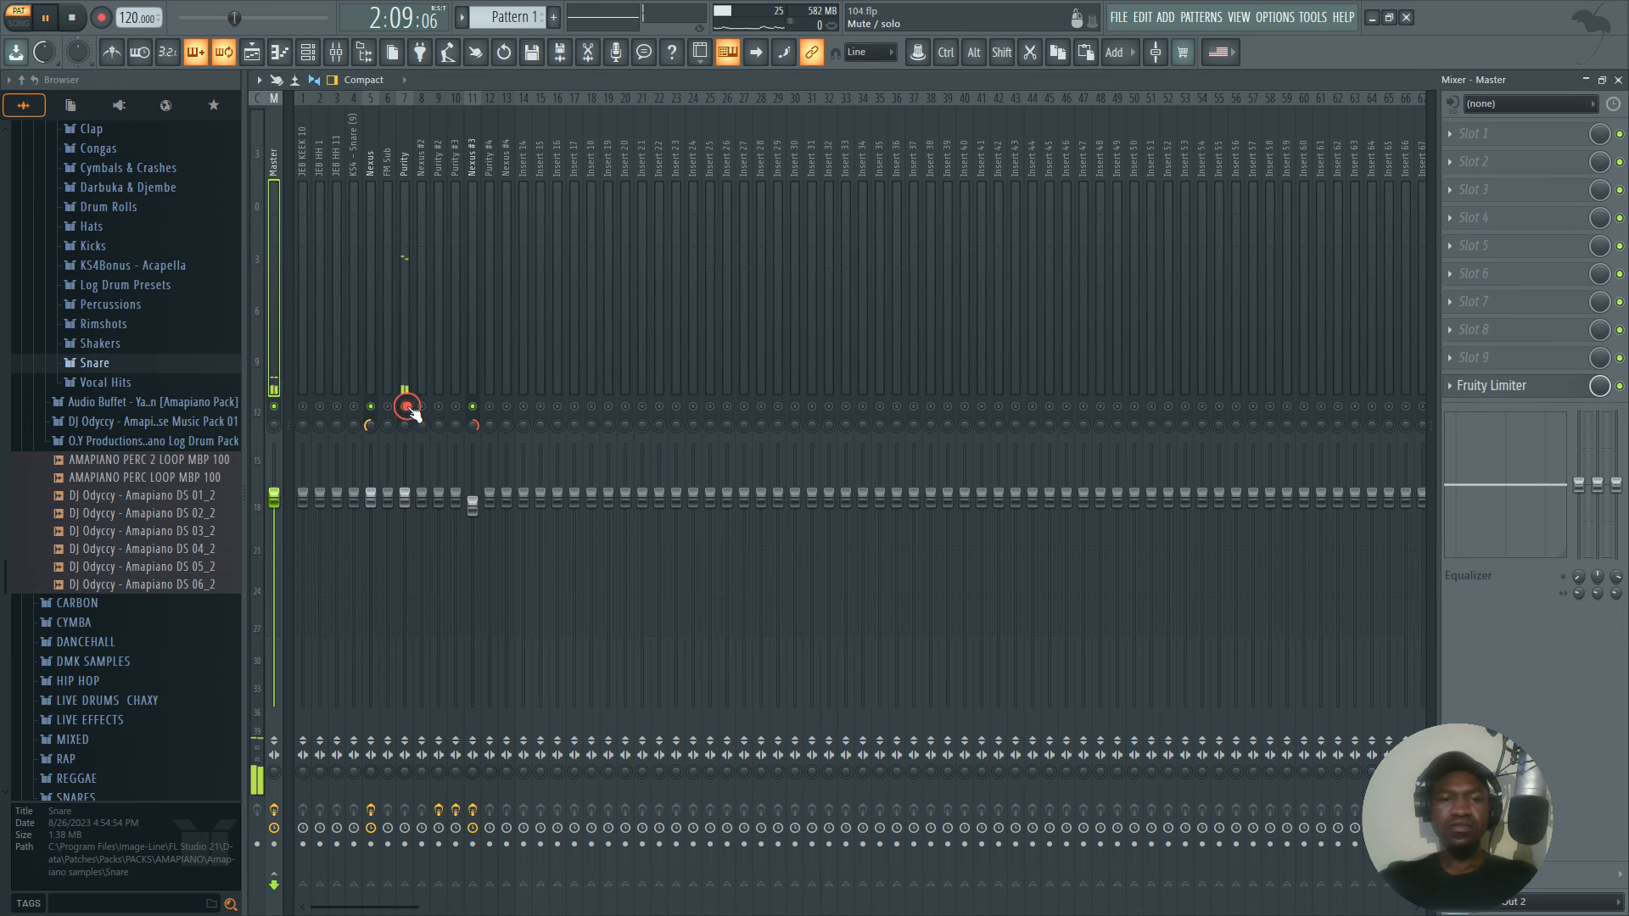
{"action": "left_click", "coordinate": [340, 55]}
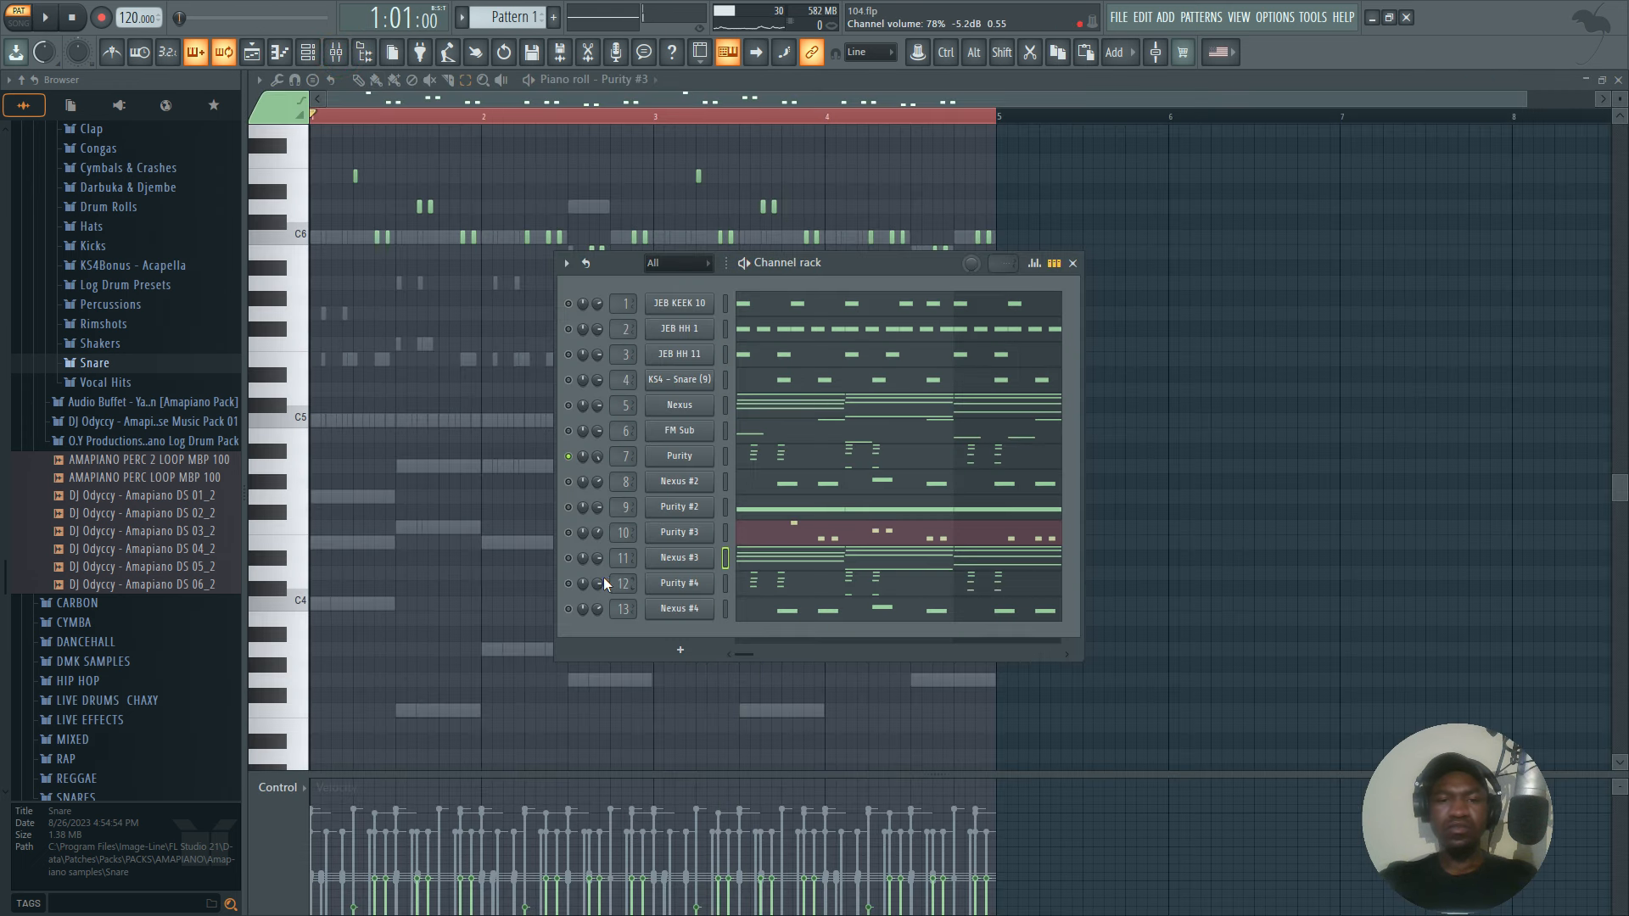
{"action": "left_click", "coordinate": [568, 583]}
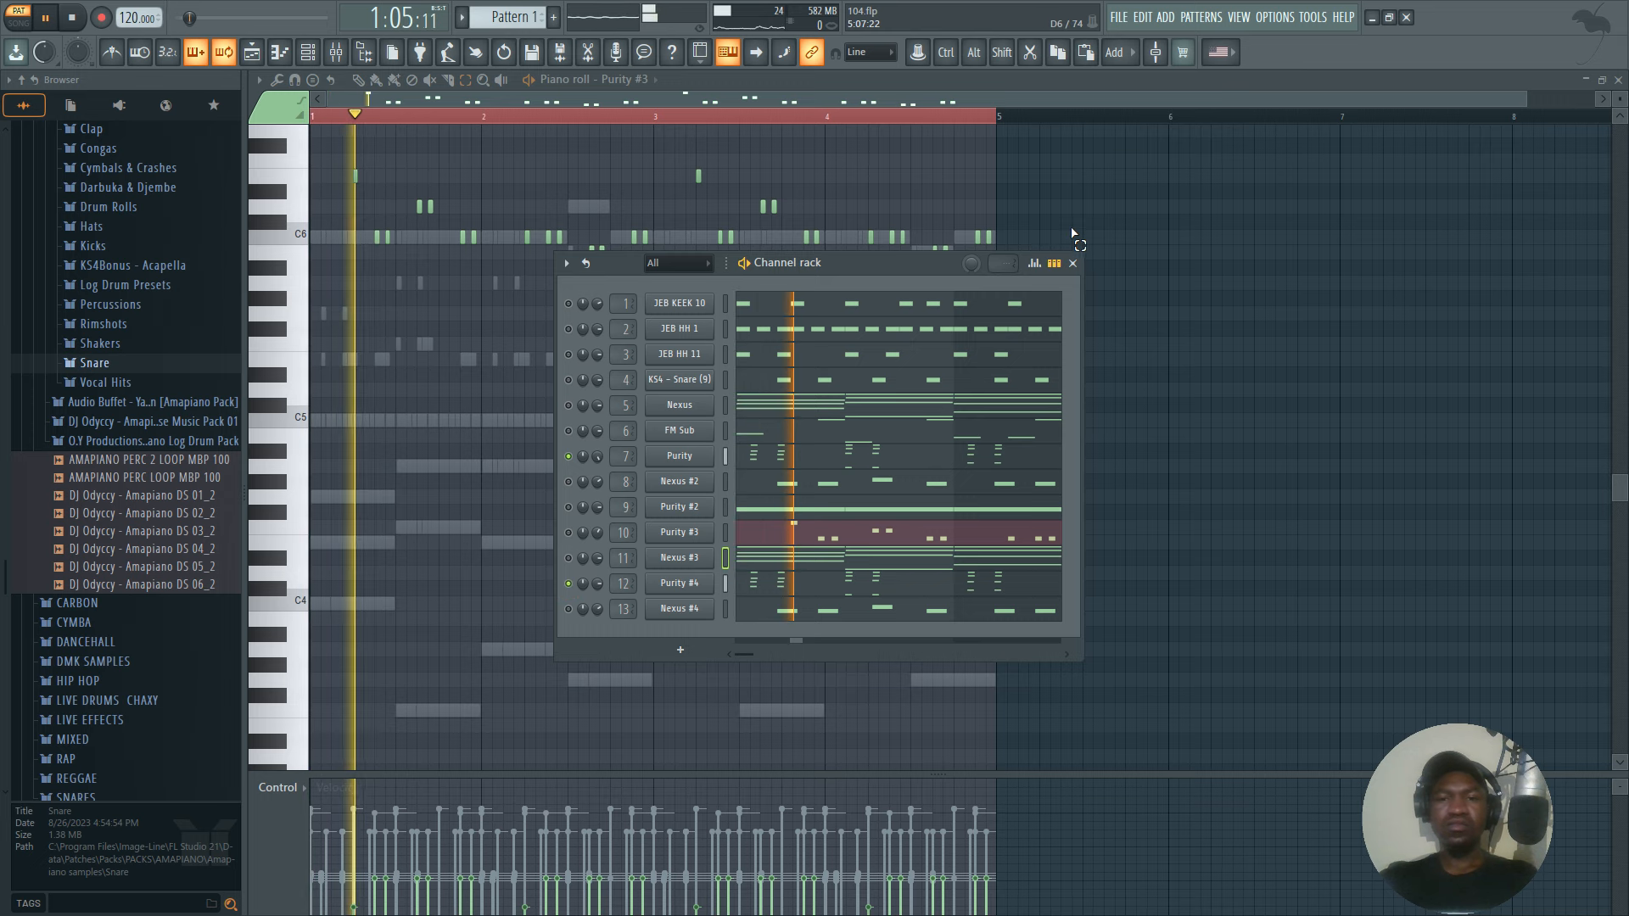
{"action": "left_click", "coordinate": [1072, 263]}
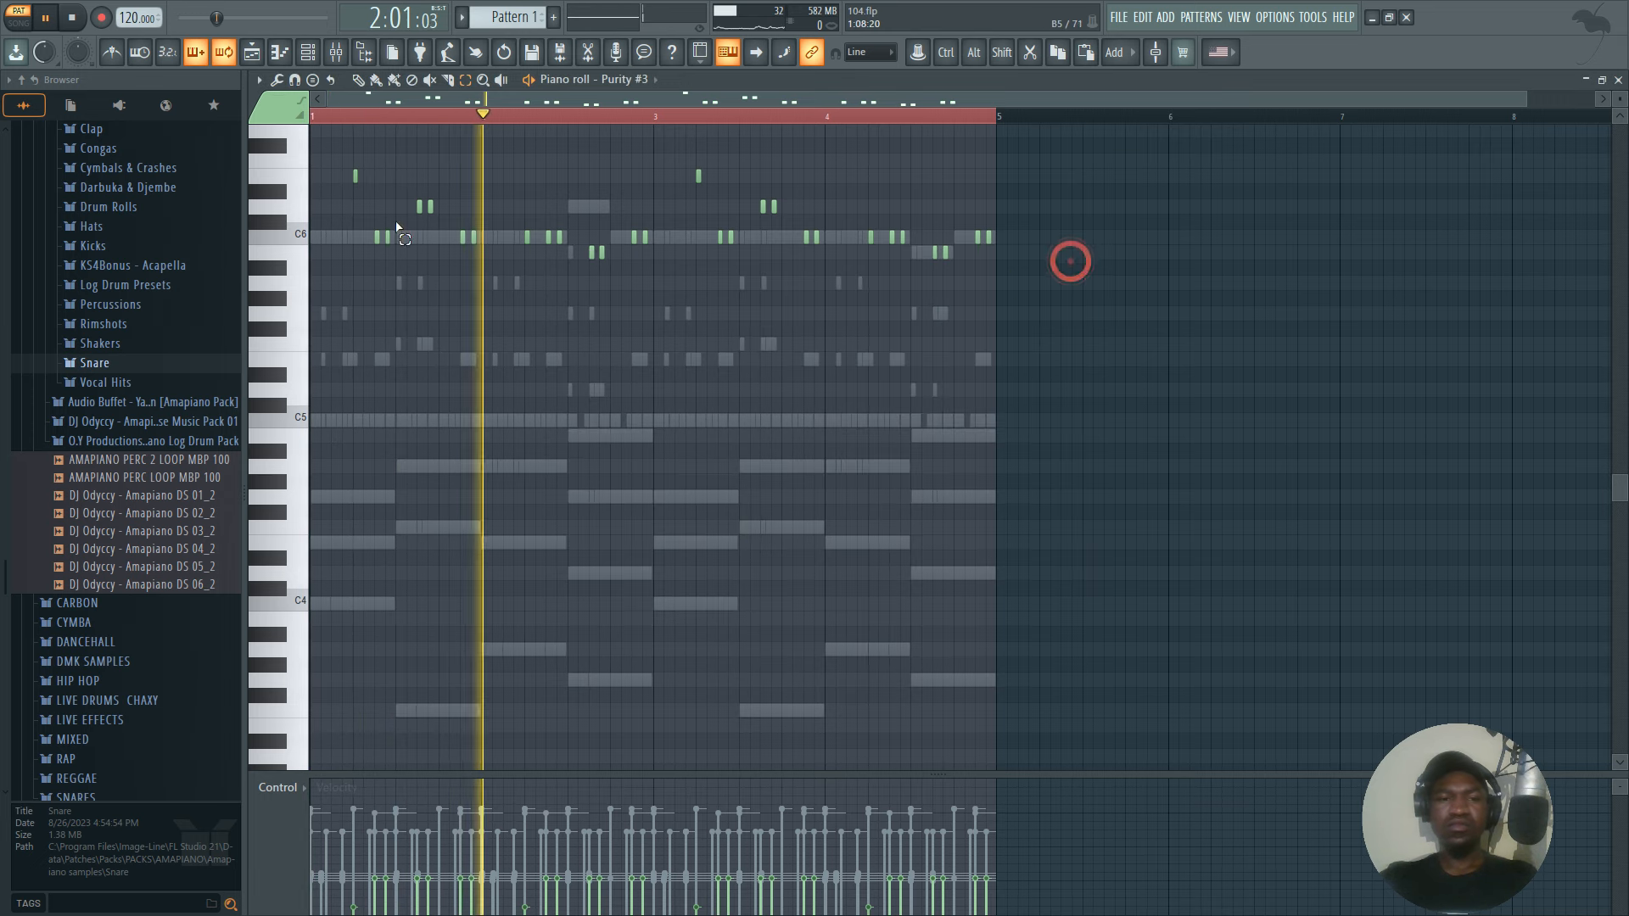
{"action": "left_click", "coordinate": [336, 52]}
{"action": "left_click", "coordinate": [336, 52]}
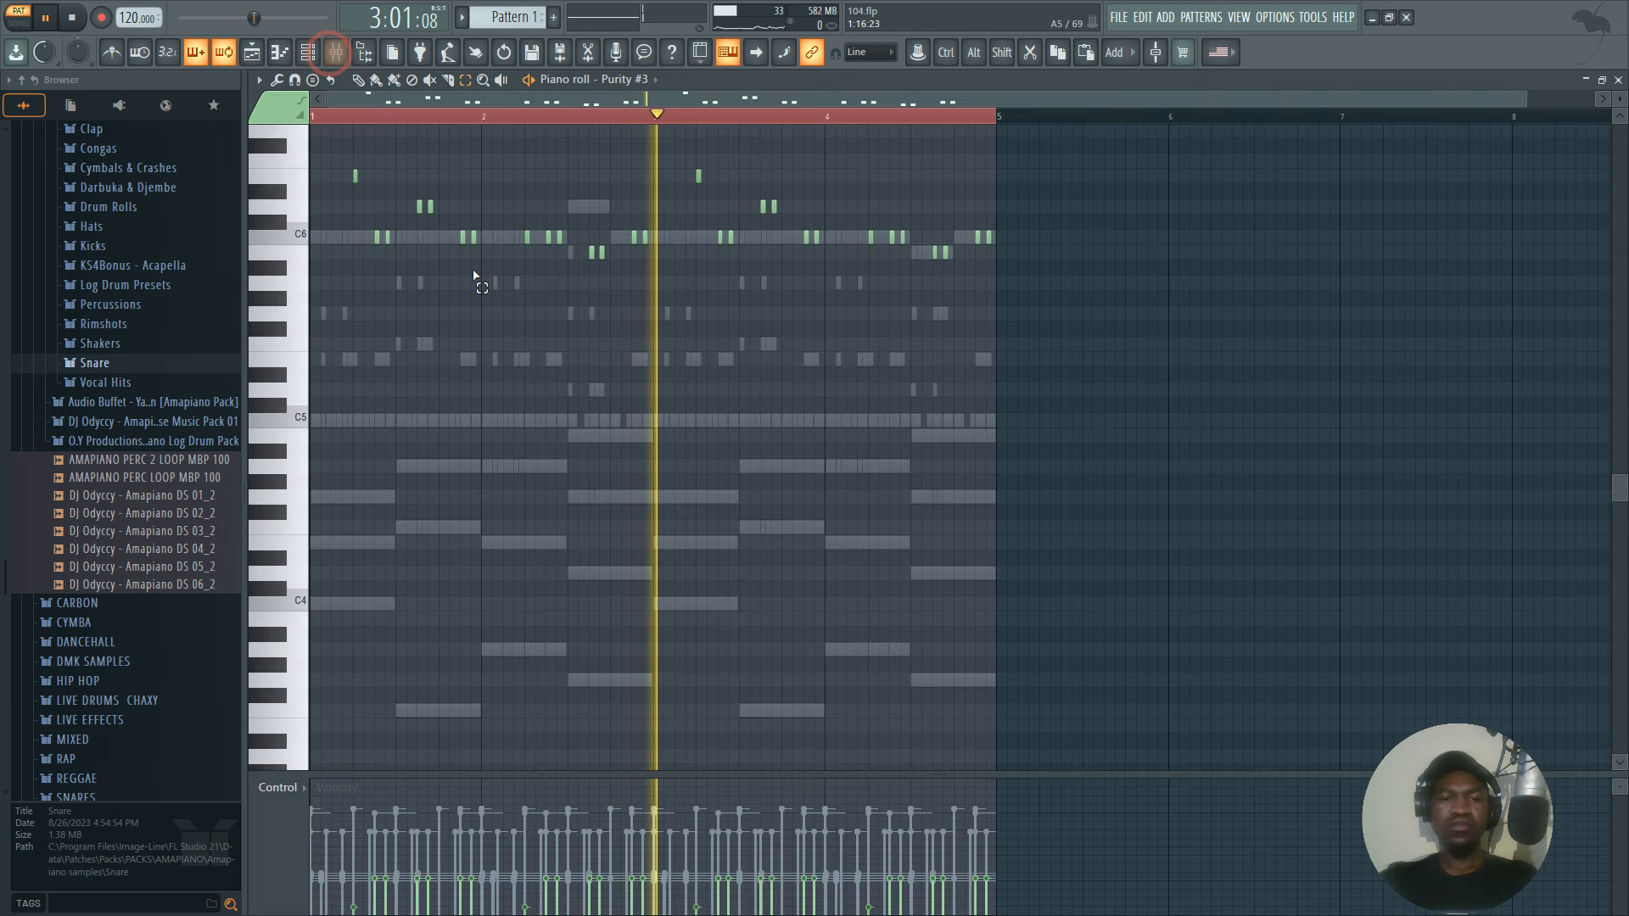
{"action": "left_click", "coordinate": [336, 52]}
{"action": "left_click", "coordinate": [489, 406]}
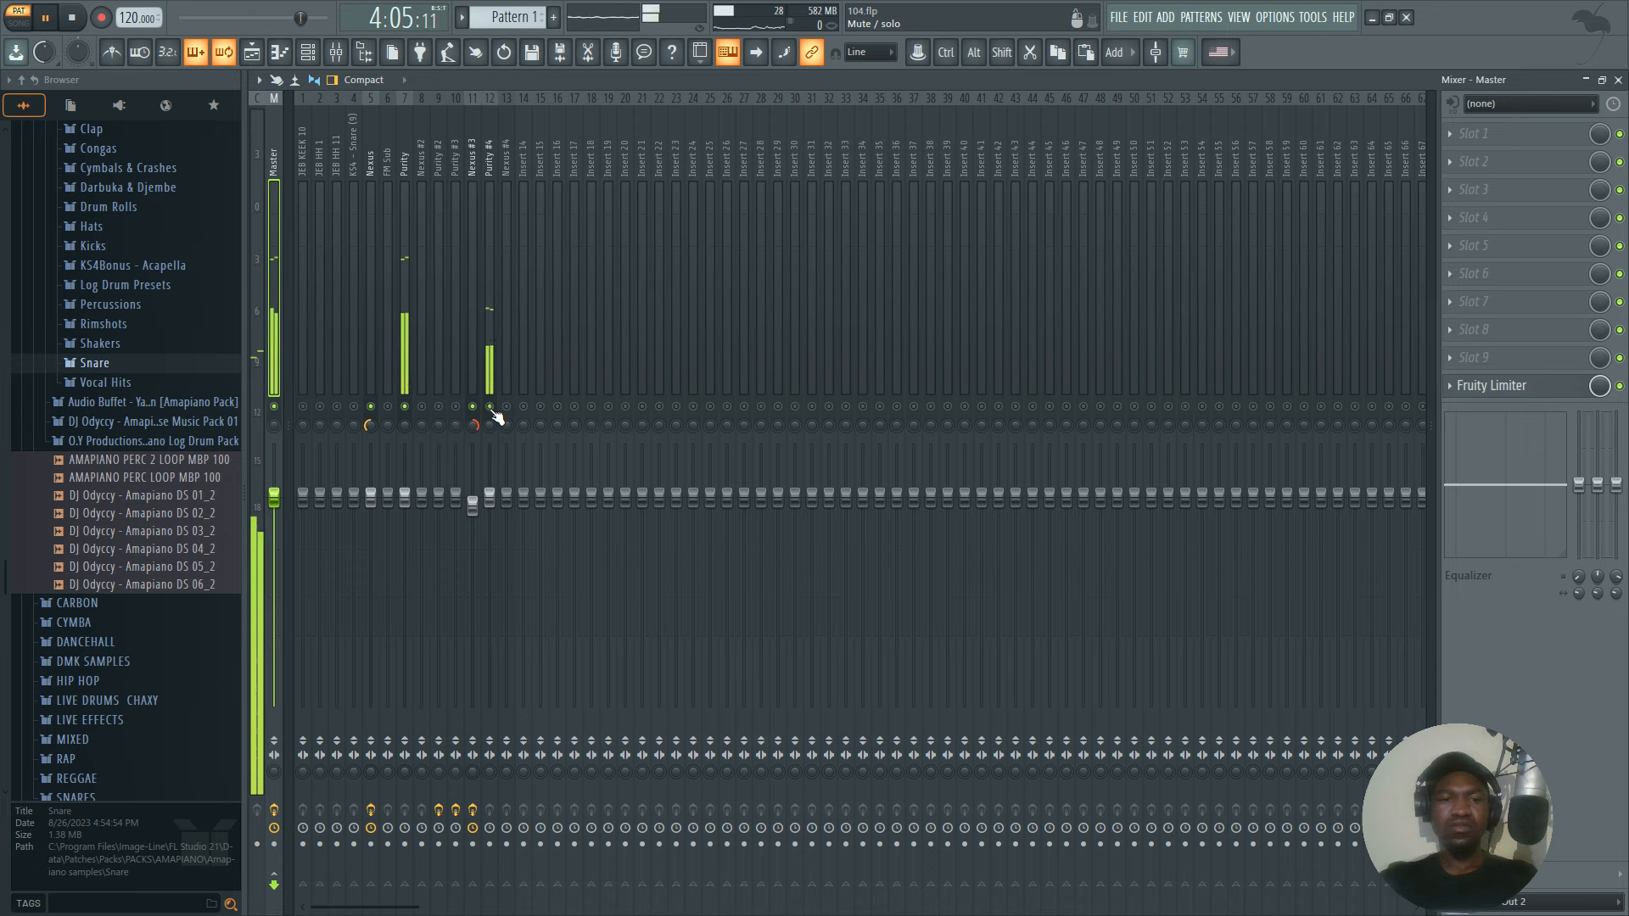
Pan the Purity mixer track 73% left and the Purity #4 mixer track 67% right, checking them in playback.
{"action": "key", "text": "space"}
{"action": "left_click", "coordinate": [487, 370]}
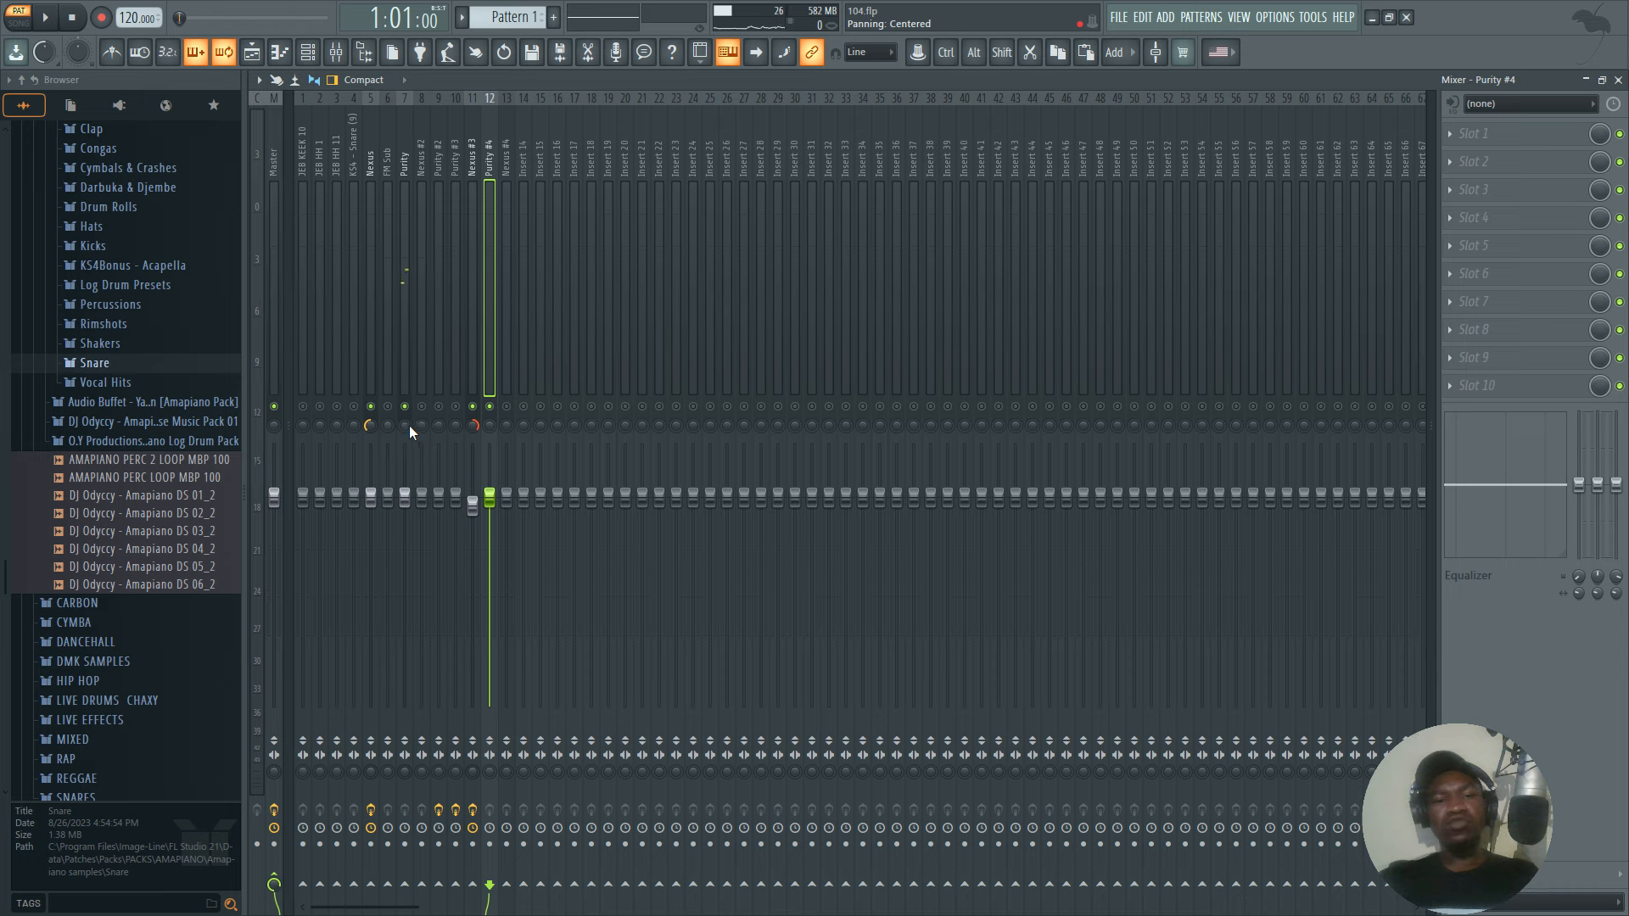
{"action": "left_click", "coordinate": [410, 425]}
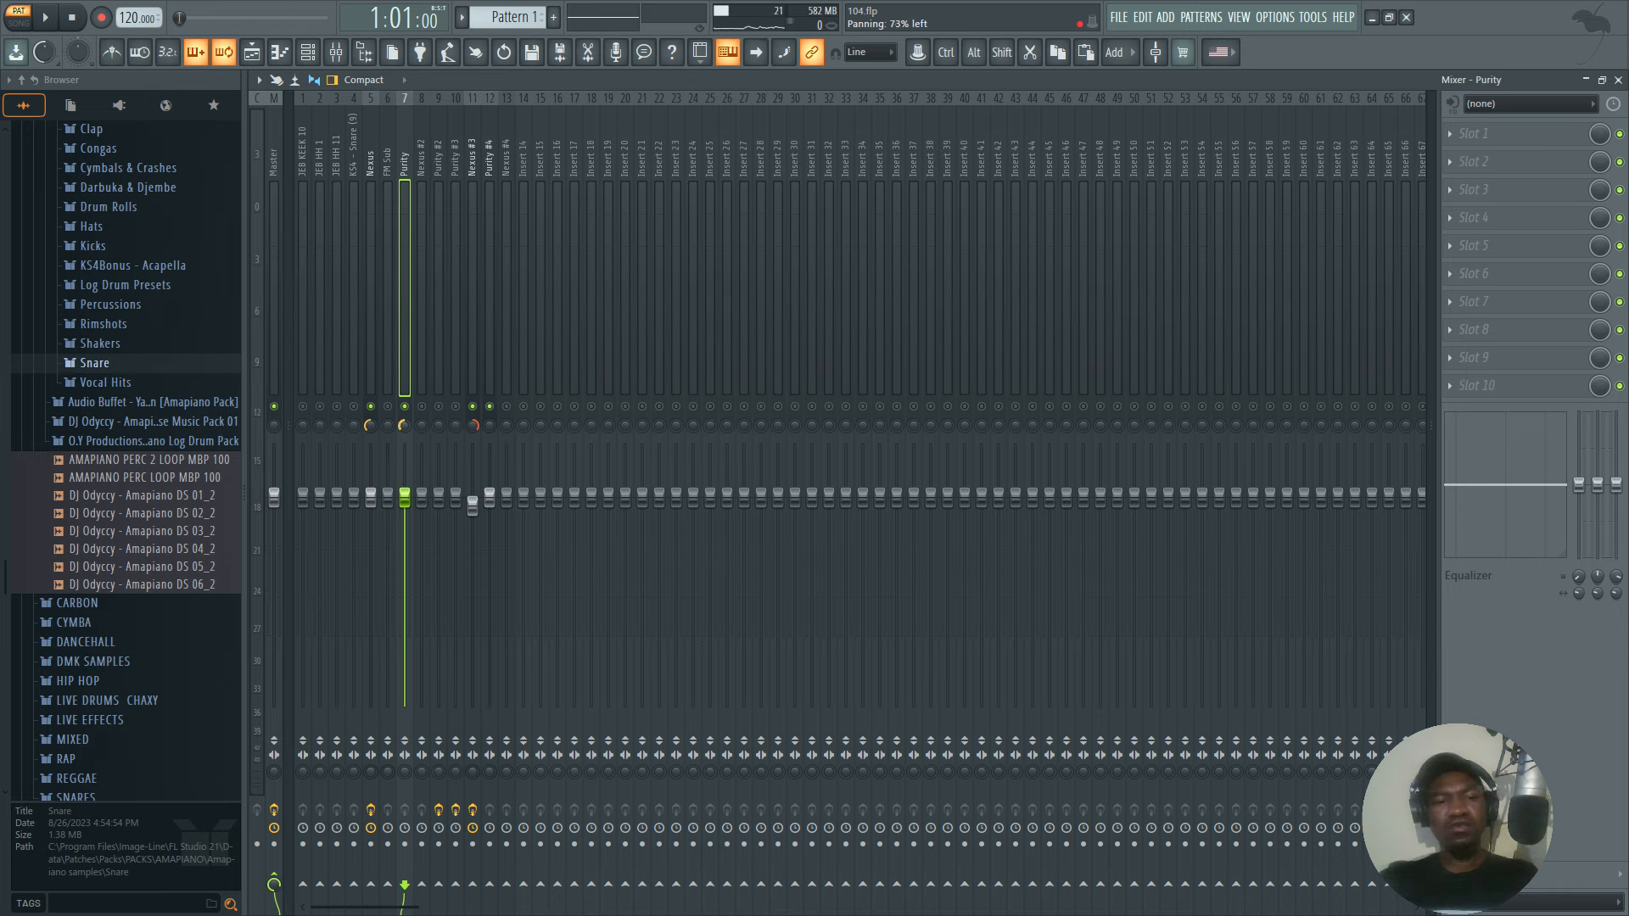
{"action": "key", "text": "space"}
{"action": "left_click", "coordinate": [489, 390]}
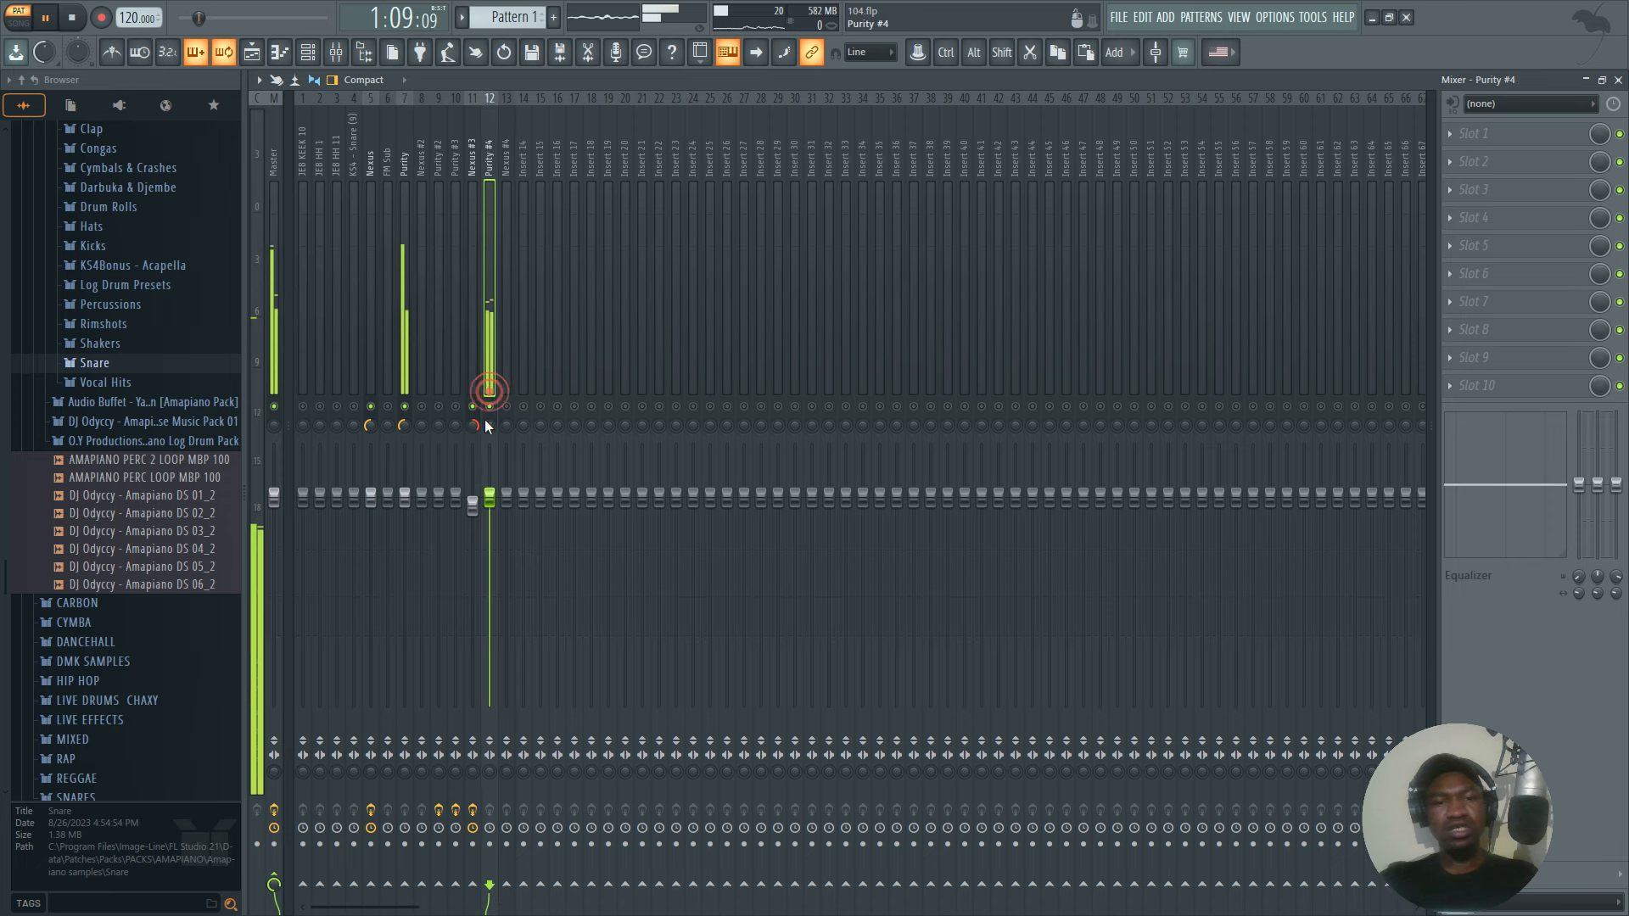
{"action": "key", "text": "space"}
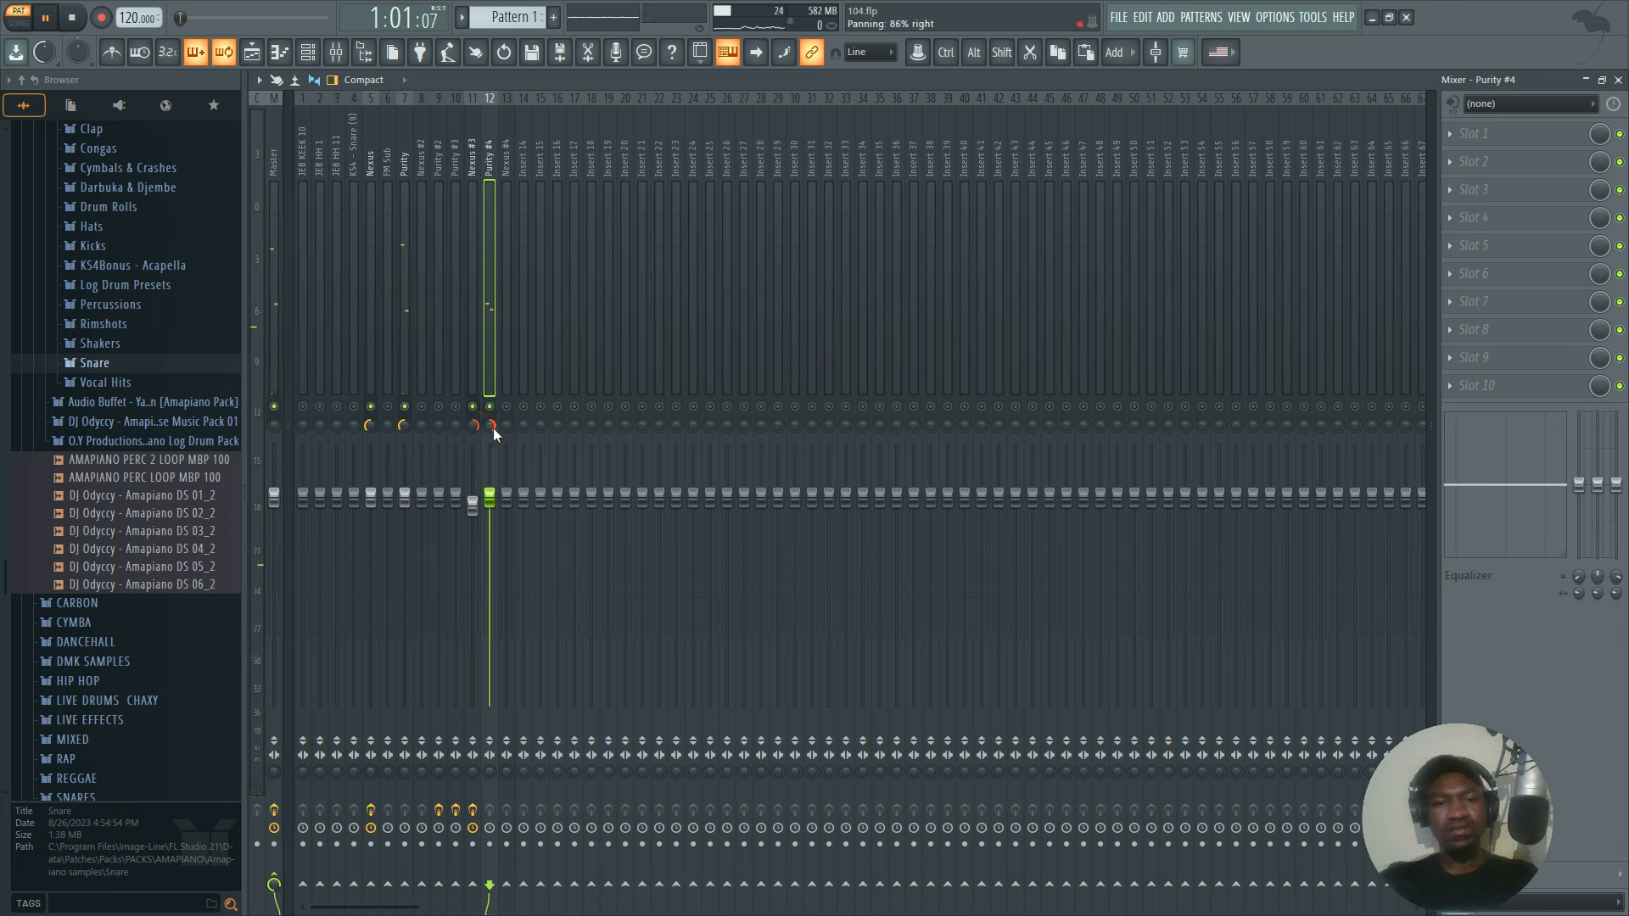
{"action": "left_click_drag", "start_coordinate": [494, 430], "coordinate": [494, 445]}
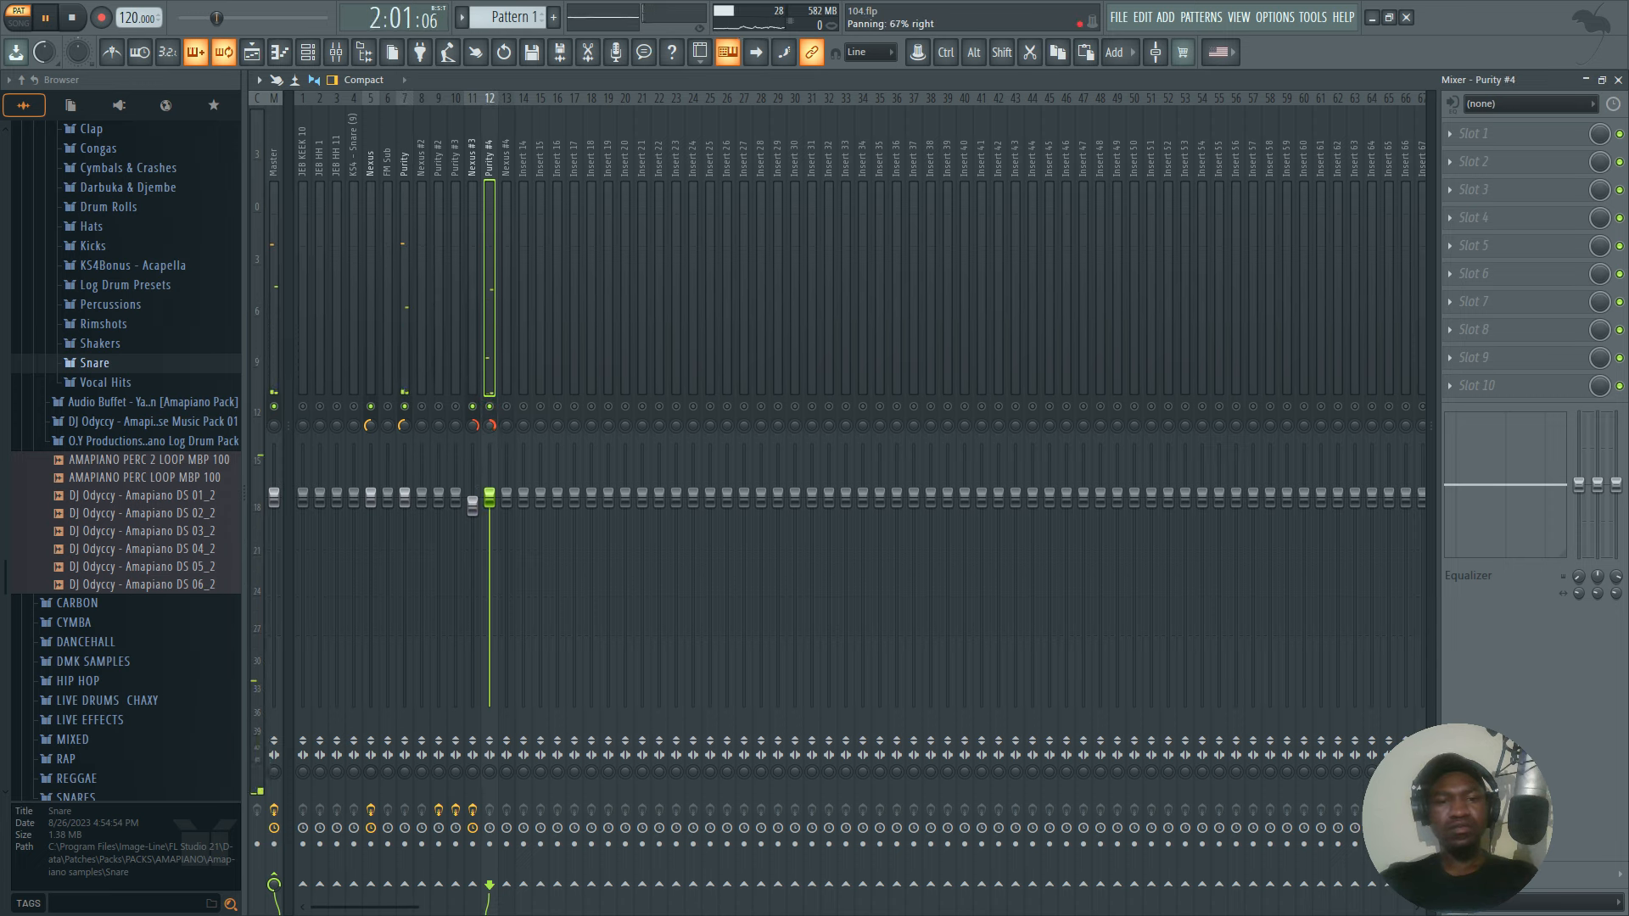
{"action": "key", "text": "space"}
Add Fruity Parametric EQ 2 to the Purity mixer track with band 1 as a high pass at about 235 Hz.
{"action": "left_click", "coordinate": [404, 386]}
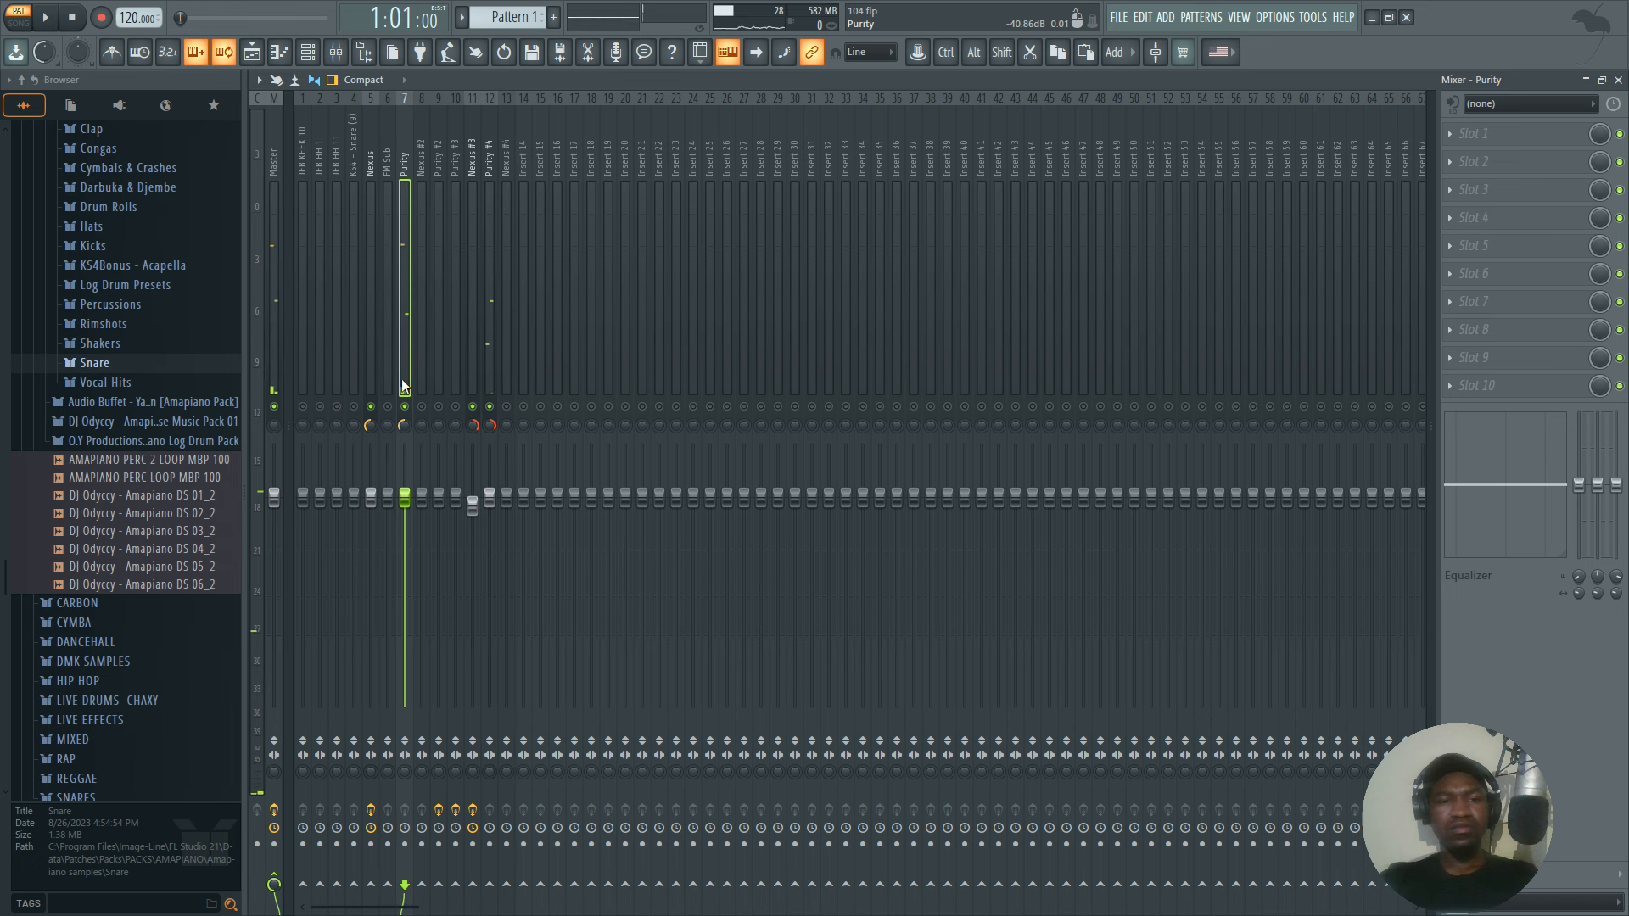
{"action": "left_click", "coordinate": [1468, 134]}
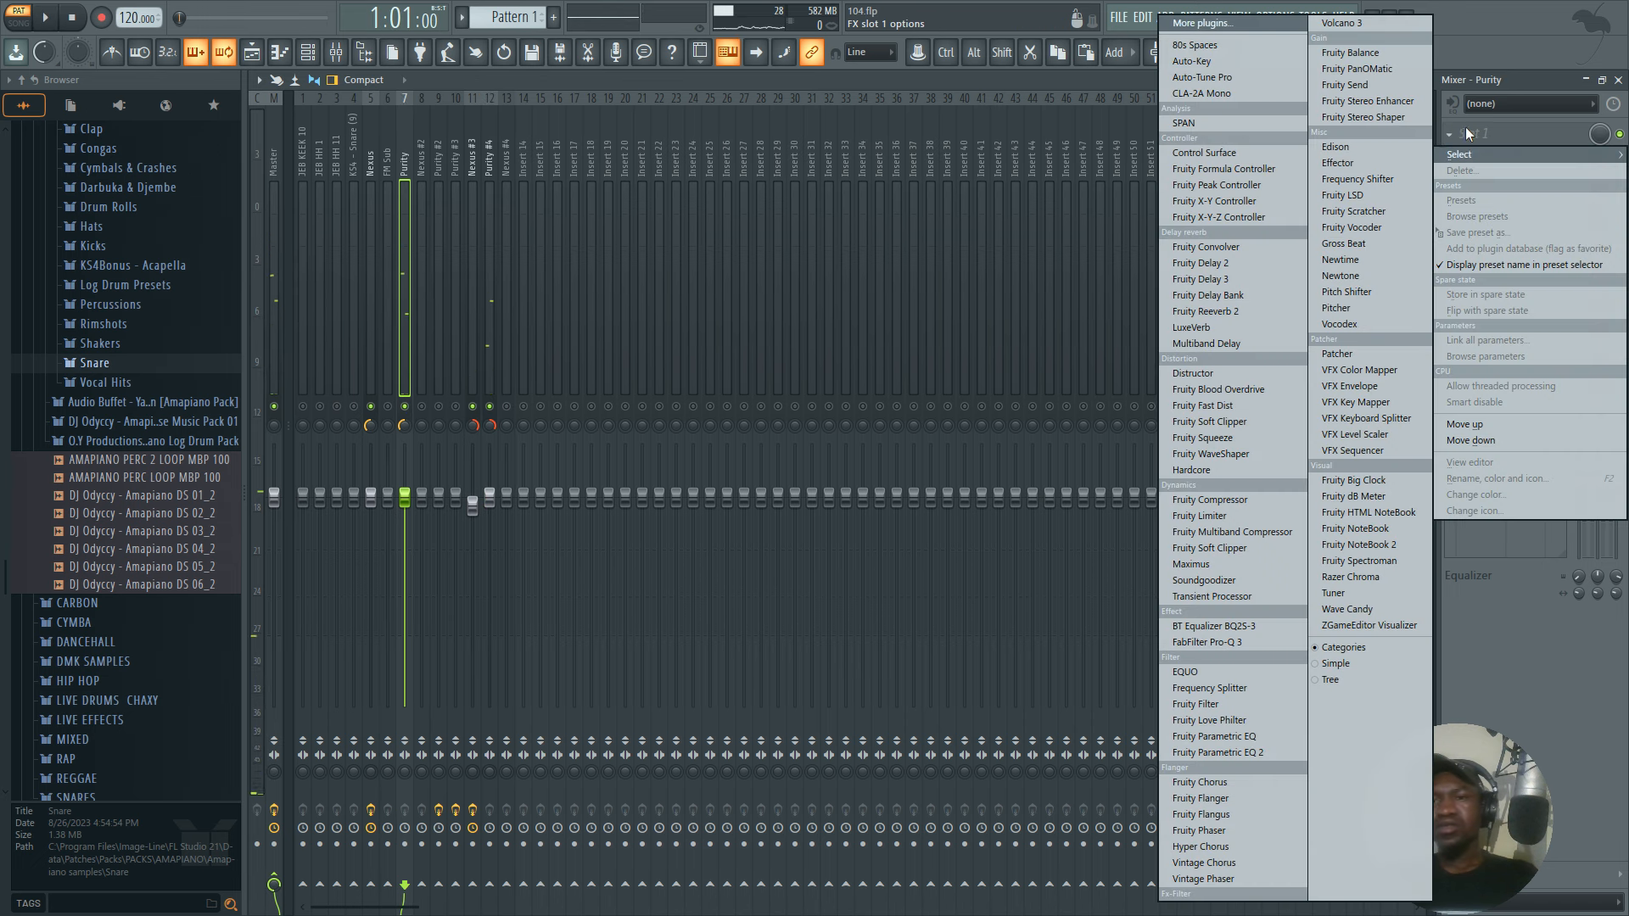
{"action": "left_click", "coordinate": [1228, 756]}
{"action": "left_click_drag", "start_coordinate": [731, 185], "coordinate": [731, 202]}
{"action": "left_click_drag", "start_coordinate": [338, 297], "coordinate": [420, 294]}
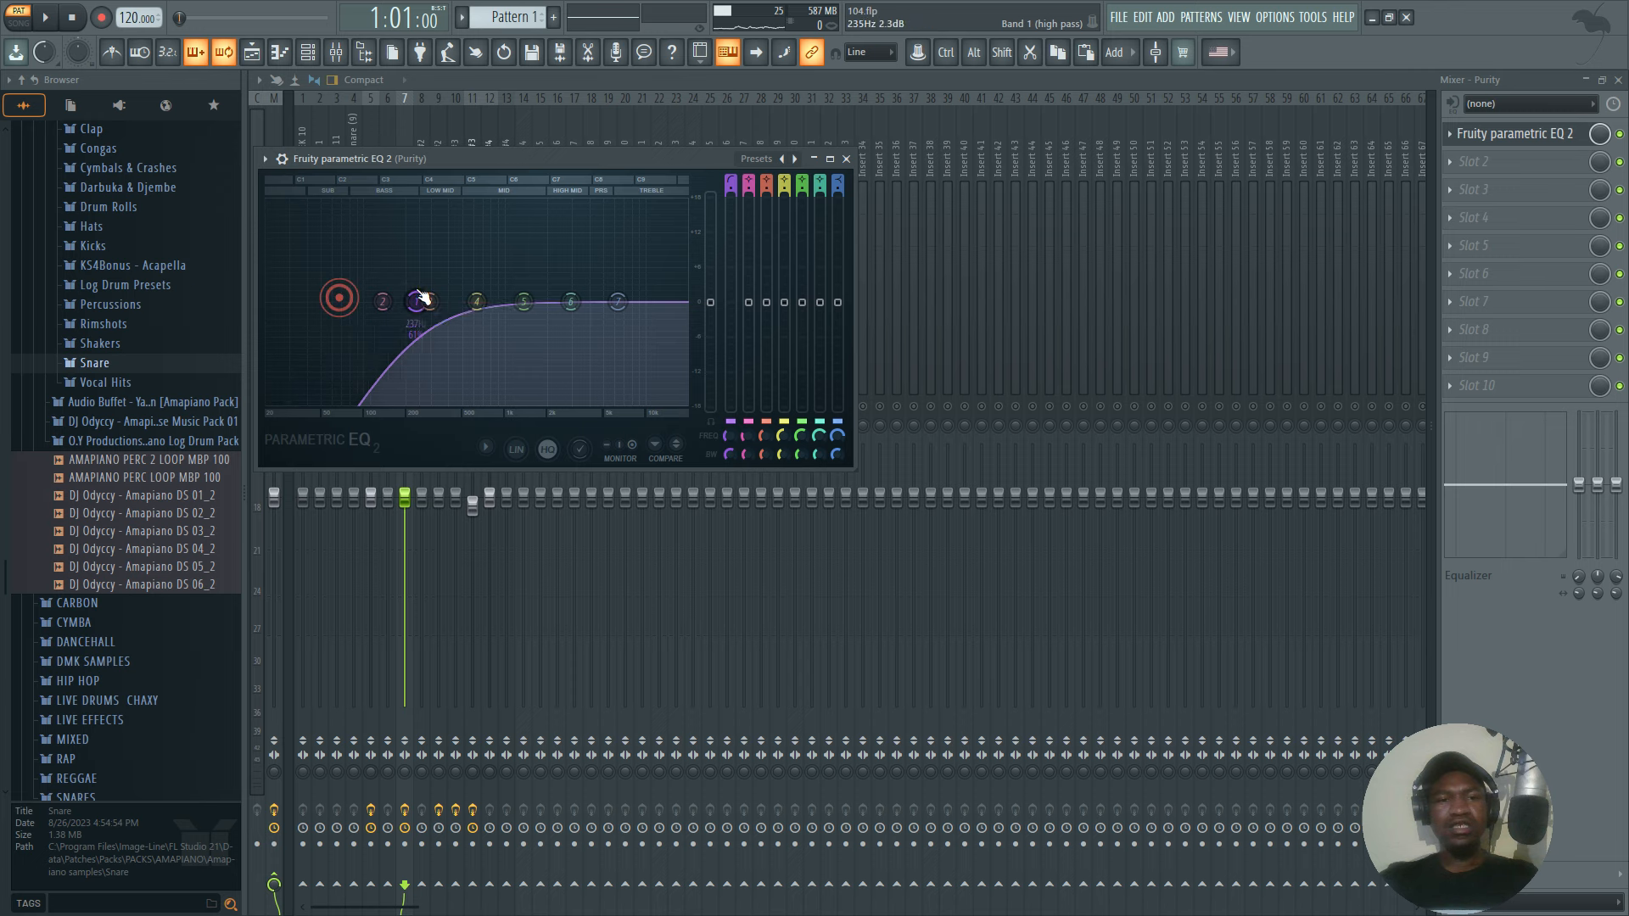
{"action": "left_click", "coordinate": [846, 159]}
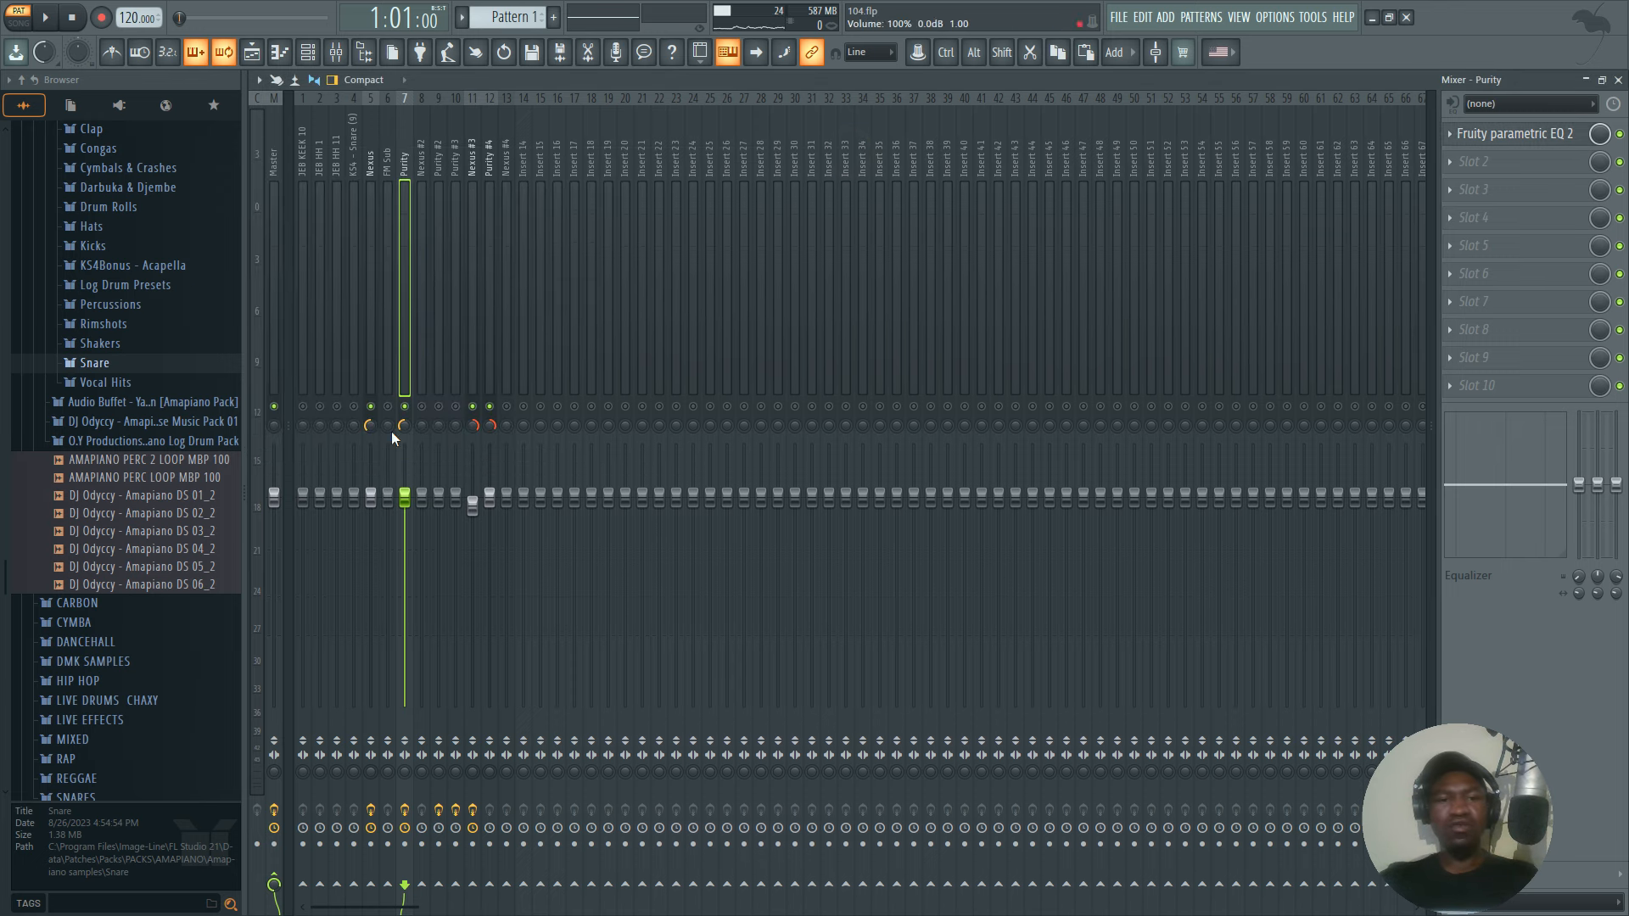
Add Fruity Parametric EQ 2 to the Purity #4 mixer track with band 1 as a high pass at about 264 Hz.
{"action": "left_click", "coordinate": [490, 382]}
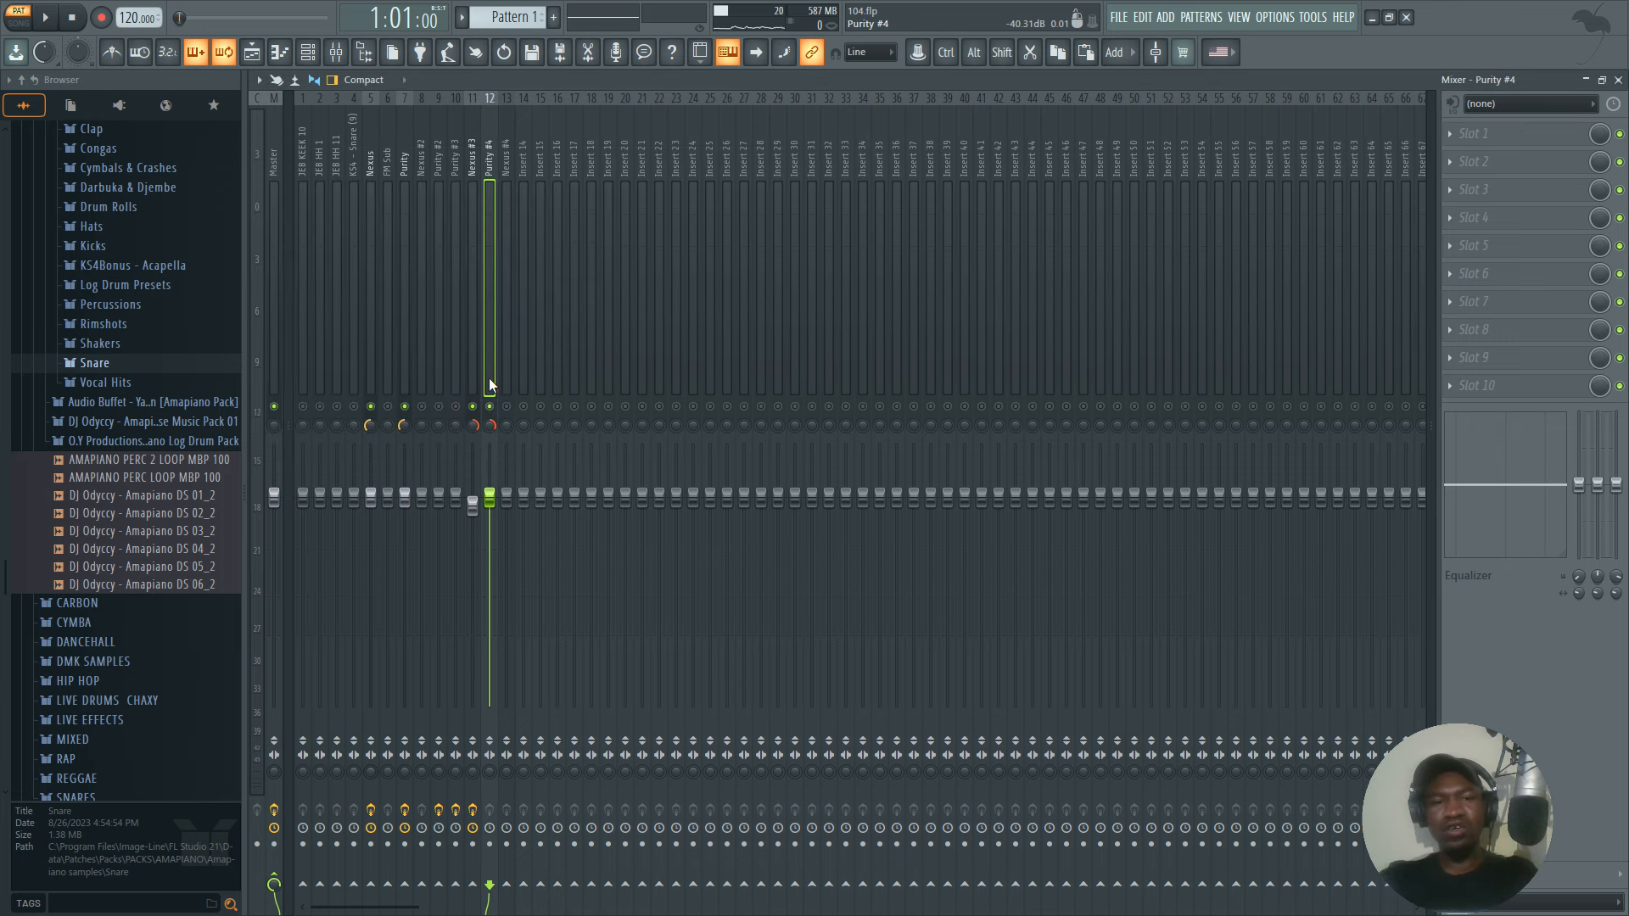
{"action": "key", "text": "space"}
{"action": "key", "text": "space"}
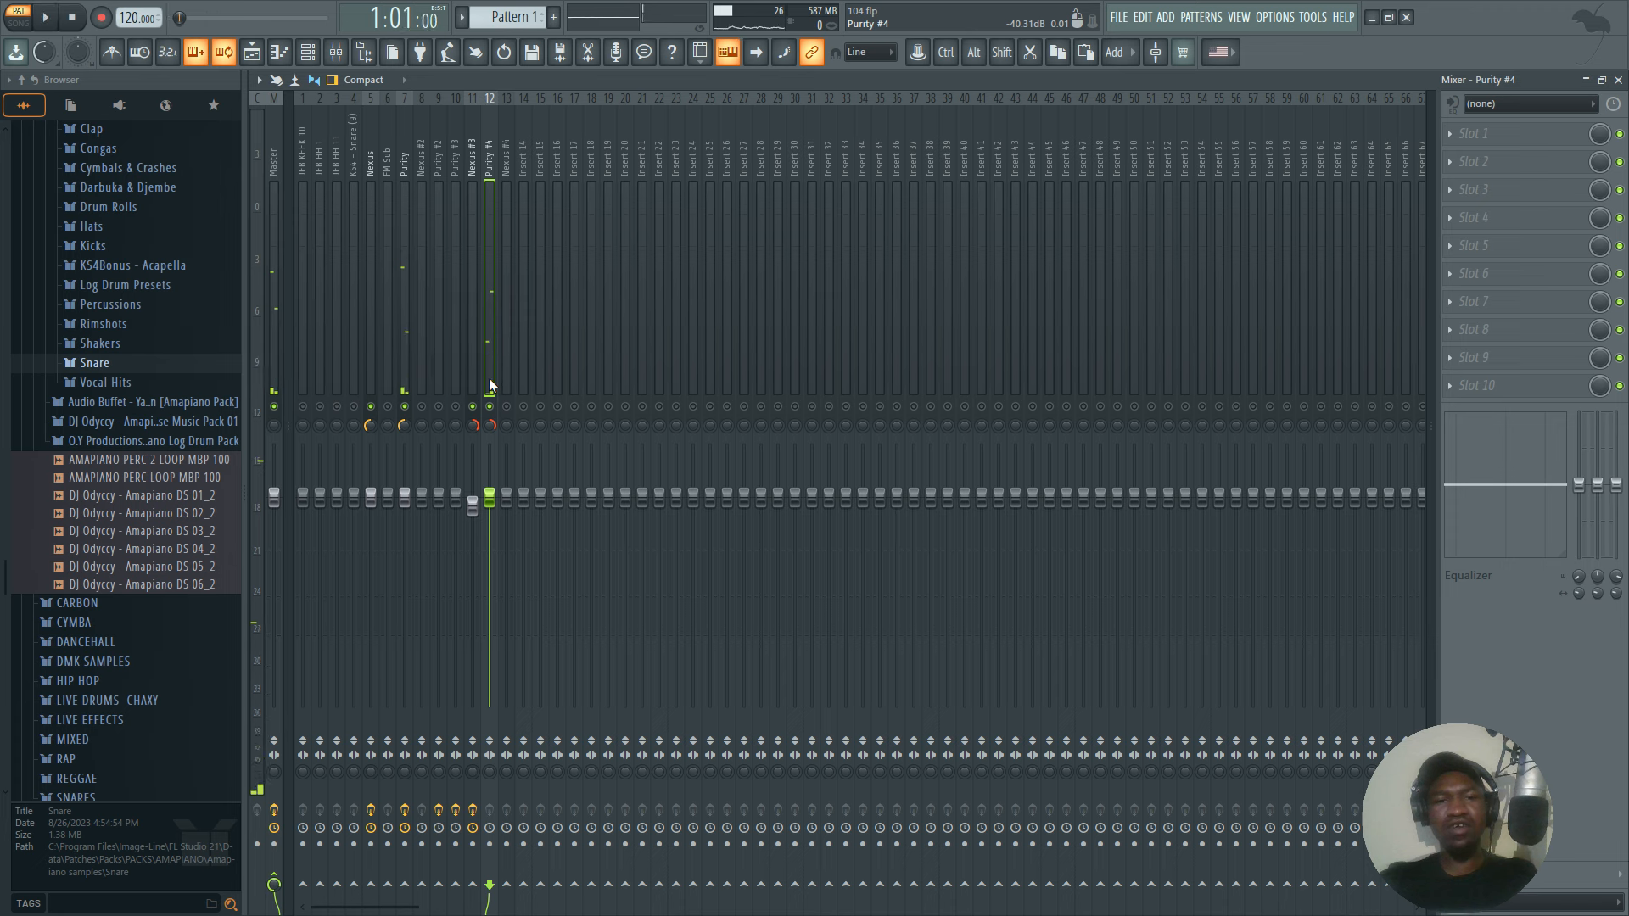
{"action": "left_click", "coordinate": [1500, 140]}
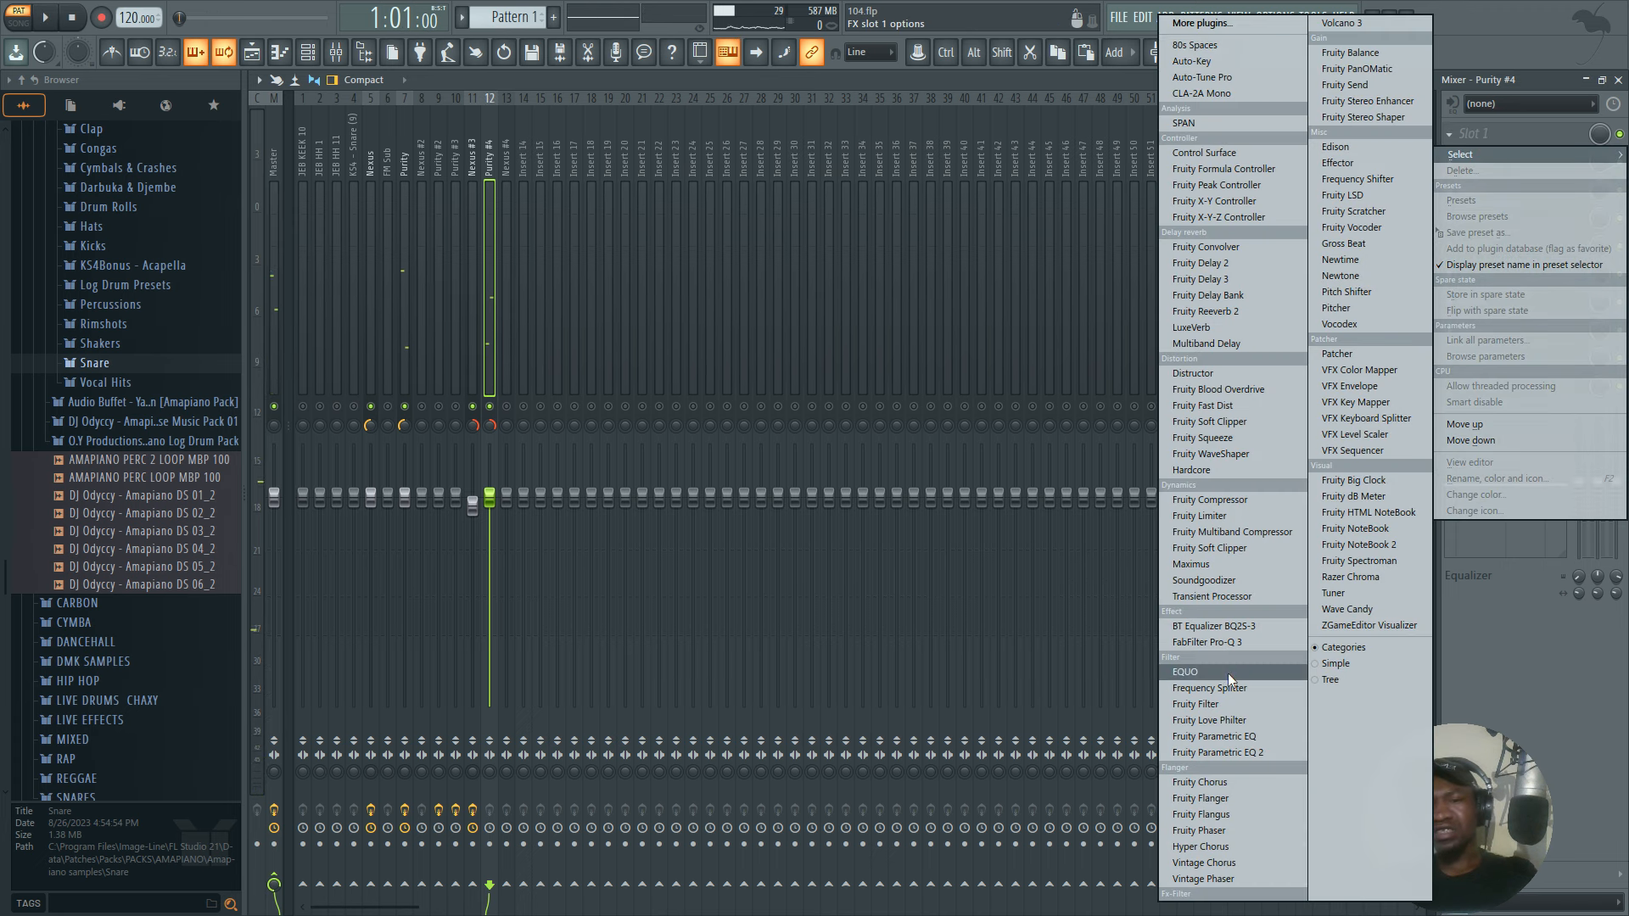
{"action": "left_click", "coordinate": [1233, 752]}
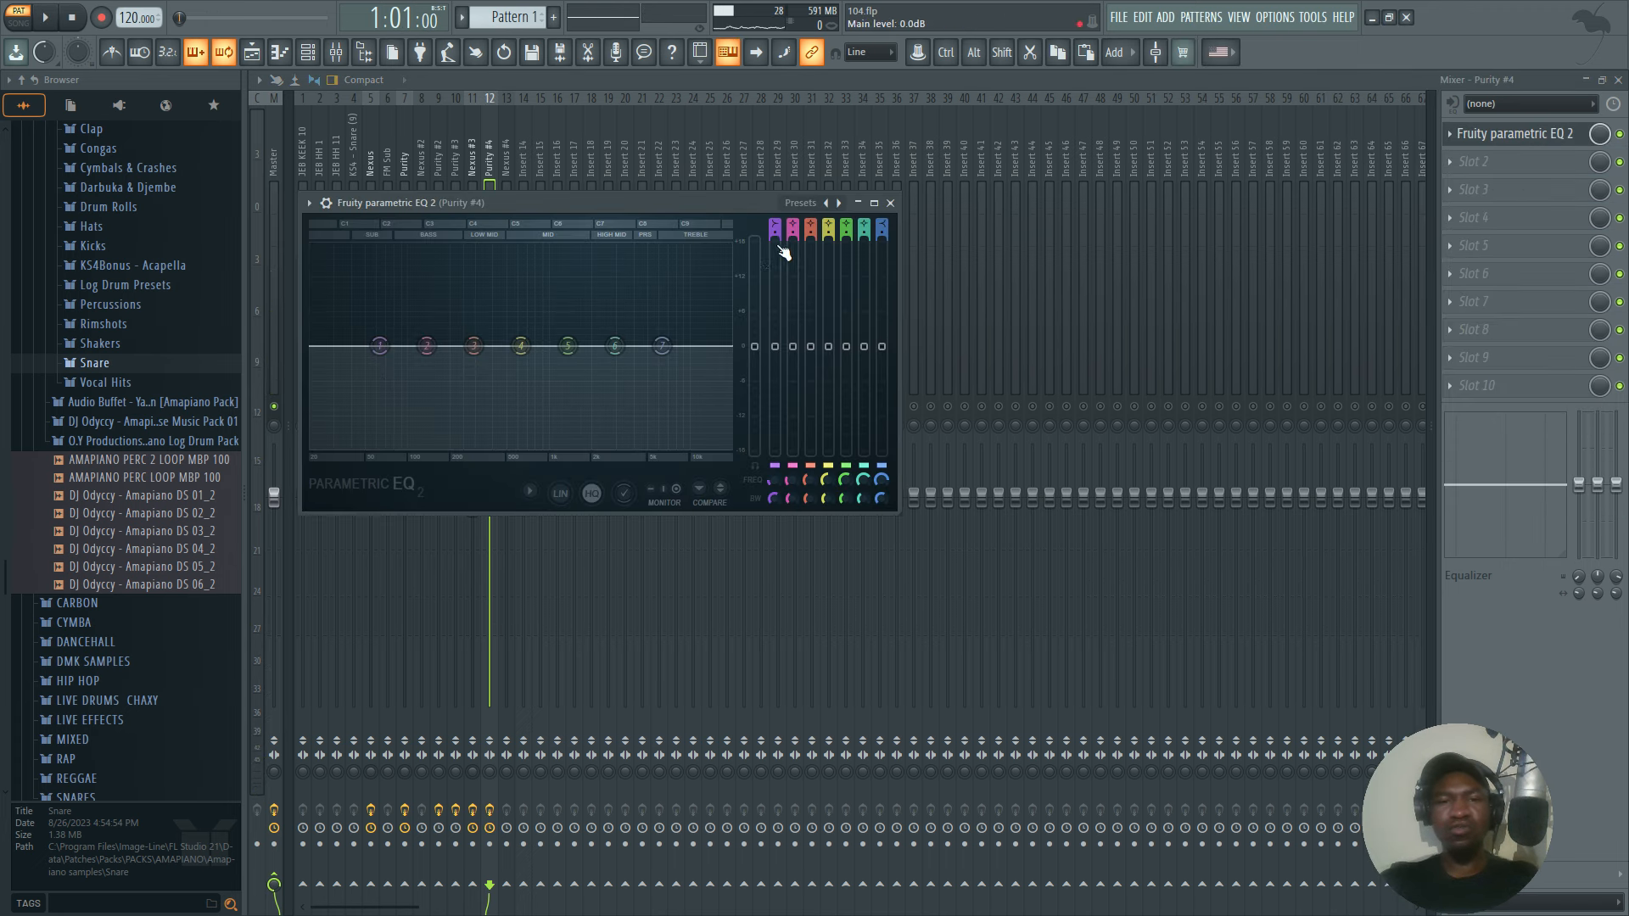
{"action": "left_click_drag", "start_coordinate": [773, 222], "coordinate": [773, 241]}
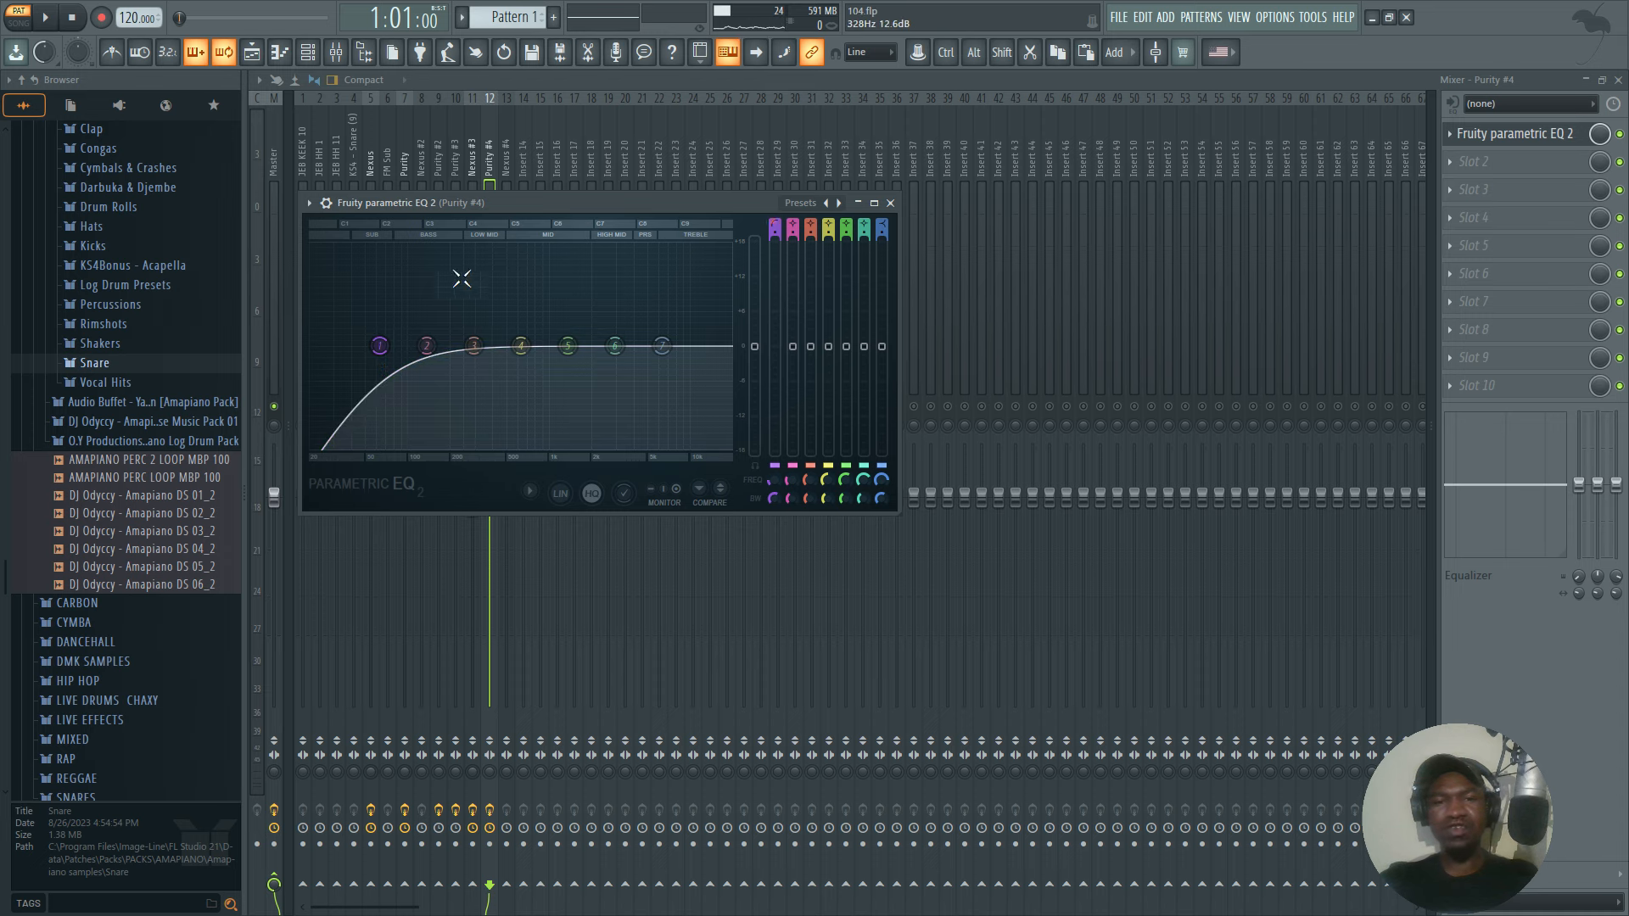
{"action": "left_click_drag", "start_coordinate": [378, 350], "coordinate": [475, 346]}
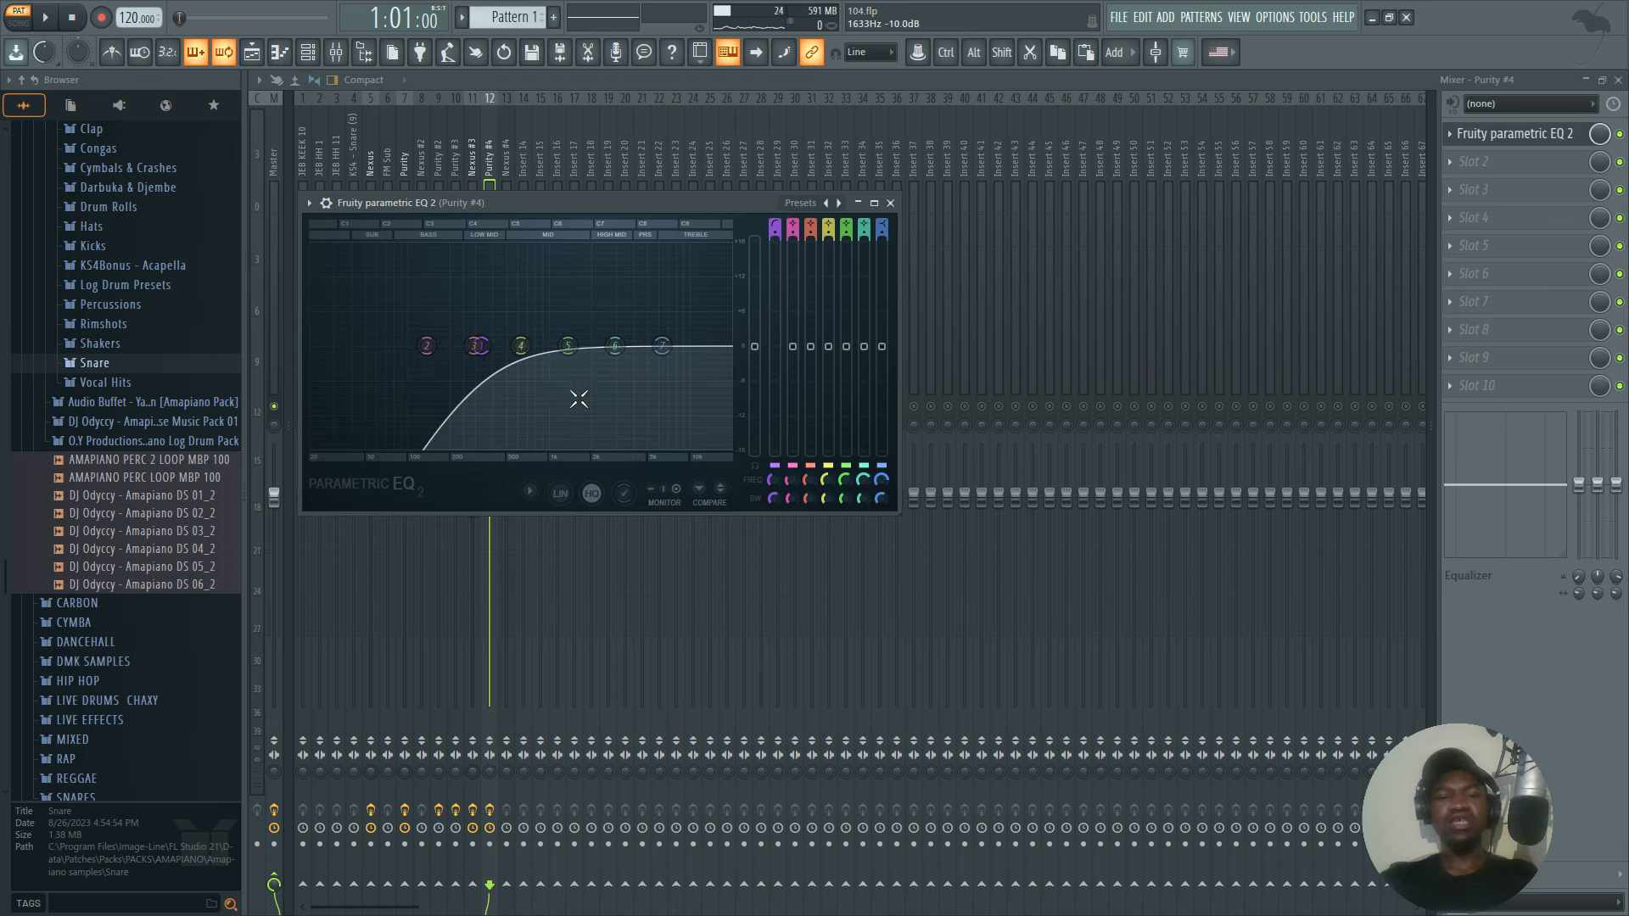
{"action": "key", "text": "space"}
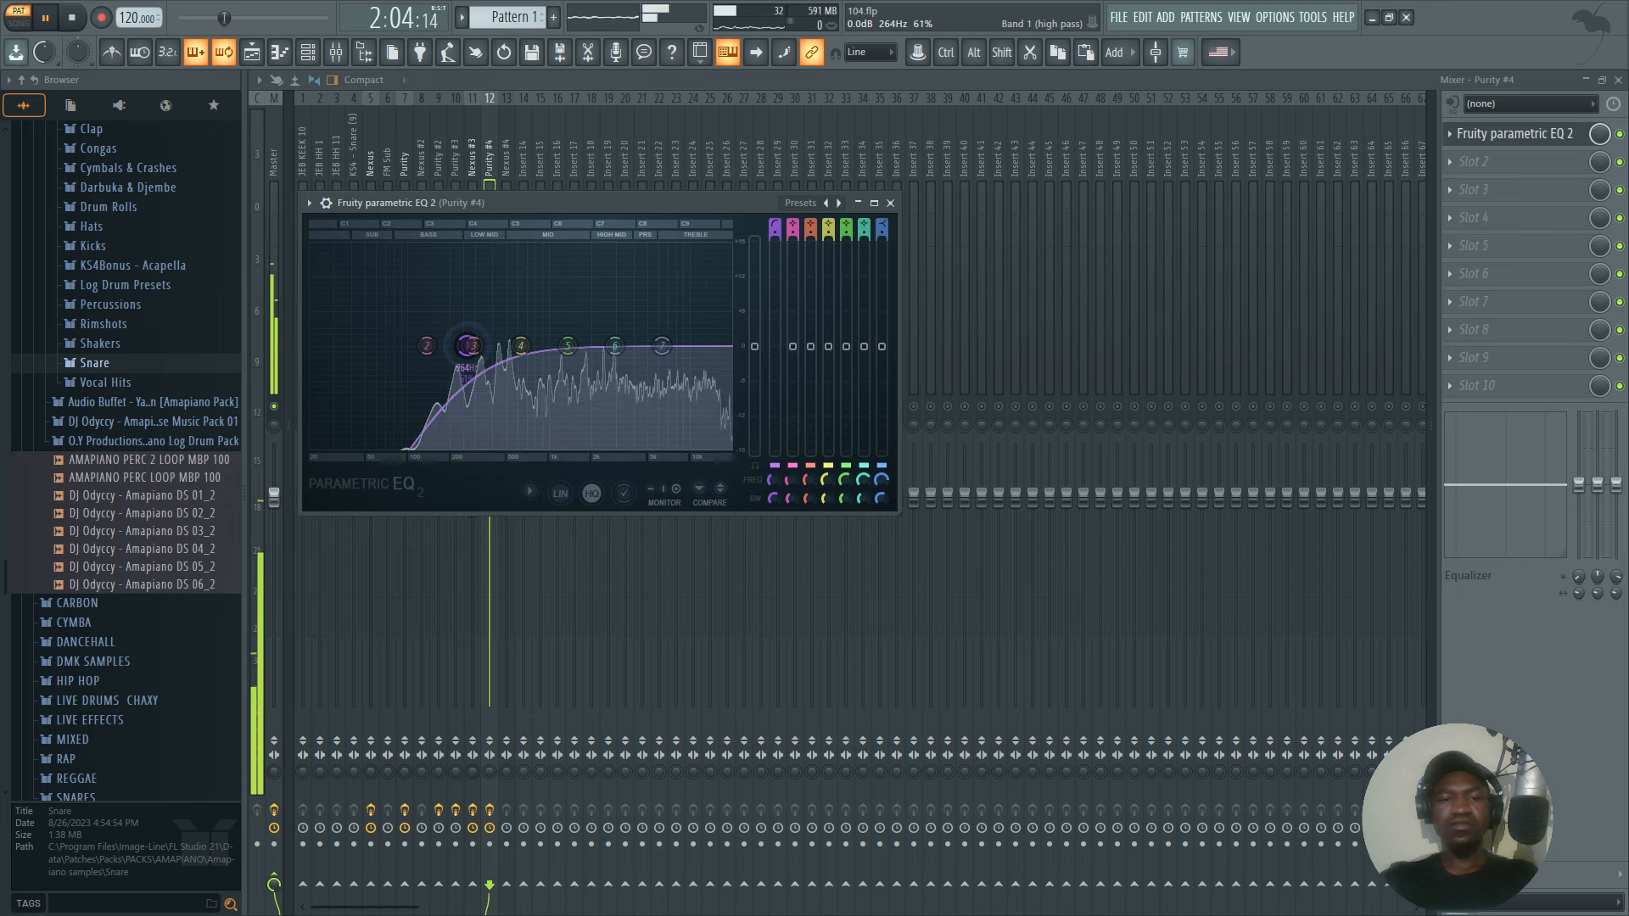
{"action": "left_click", "coordinate": [891, 204]}
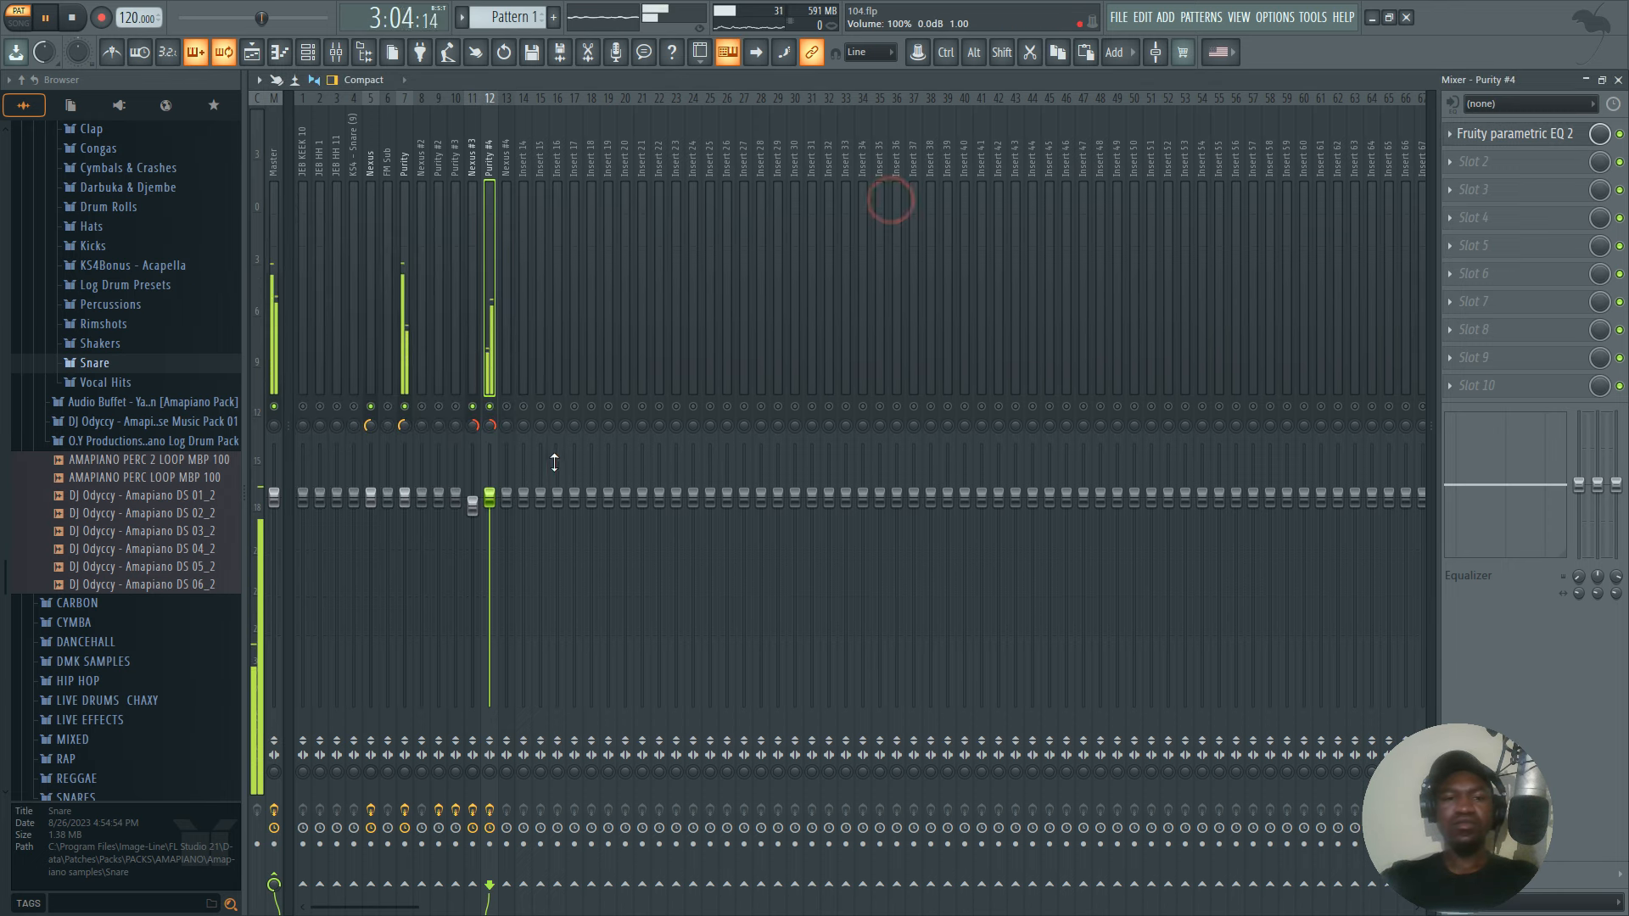
Compare the two panned Purity parts in playback with the Master track's stereo separation 100% merged, then reset it.
{"action": "key", "text": "space"}
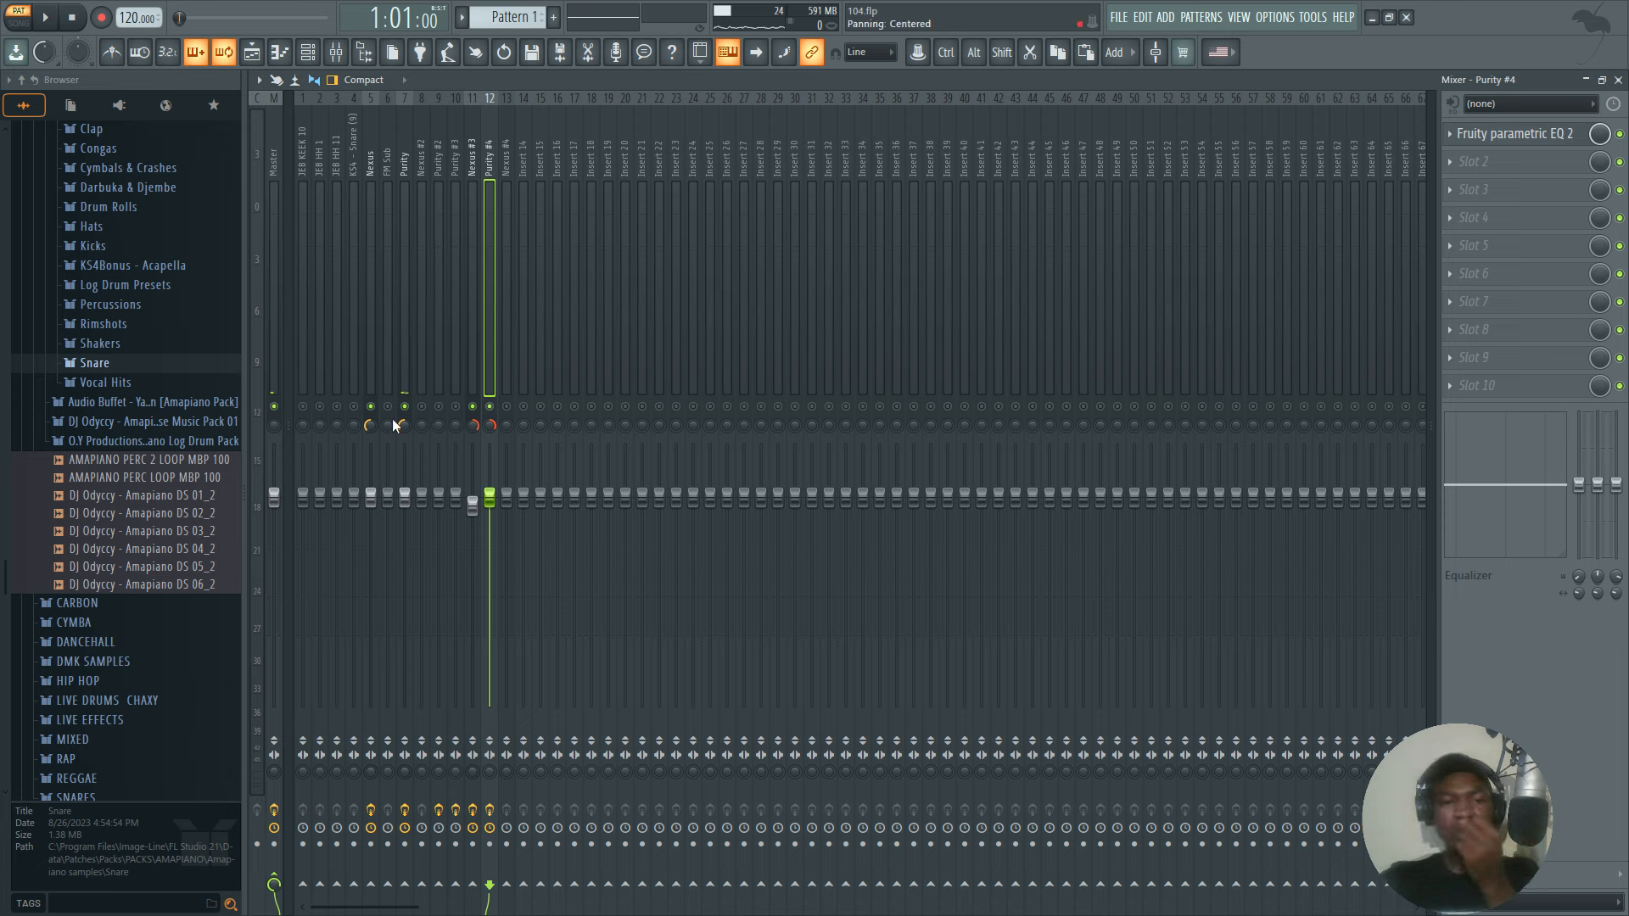
{"action": "key", "text": "space"}
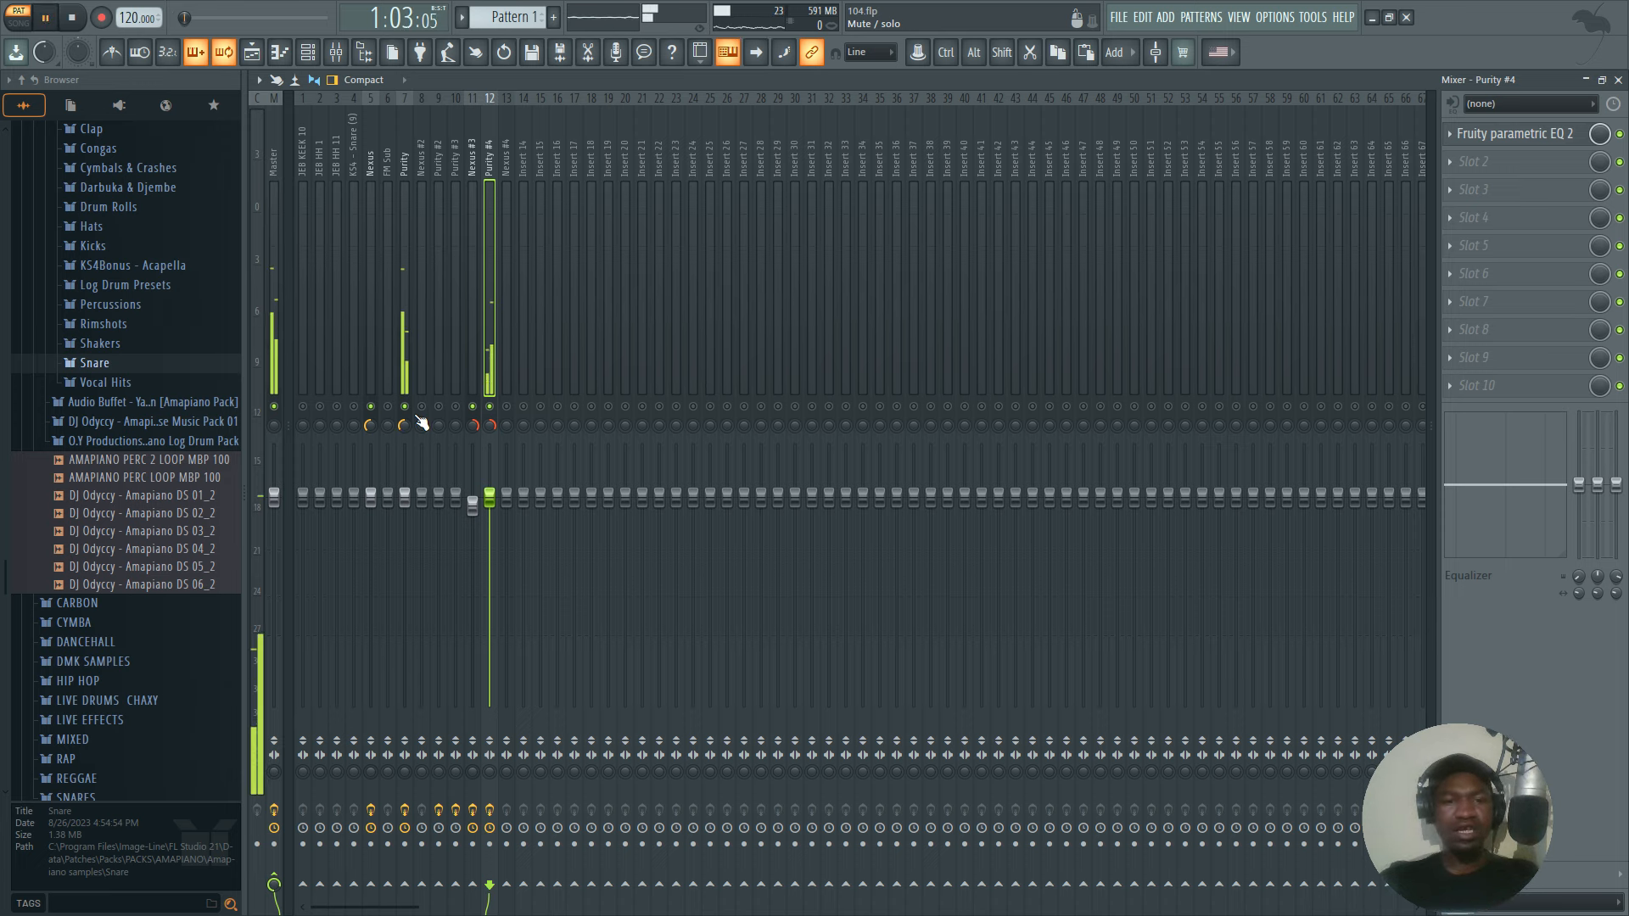
{"action": "left_click", "coordinate": [273, 769]}
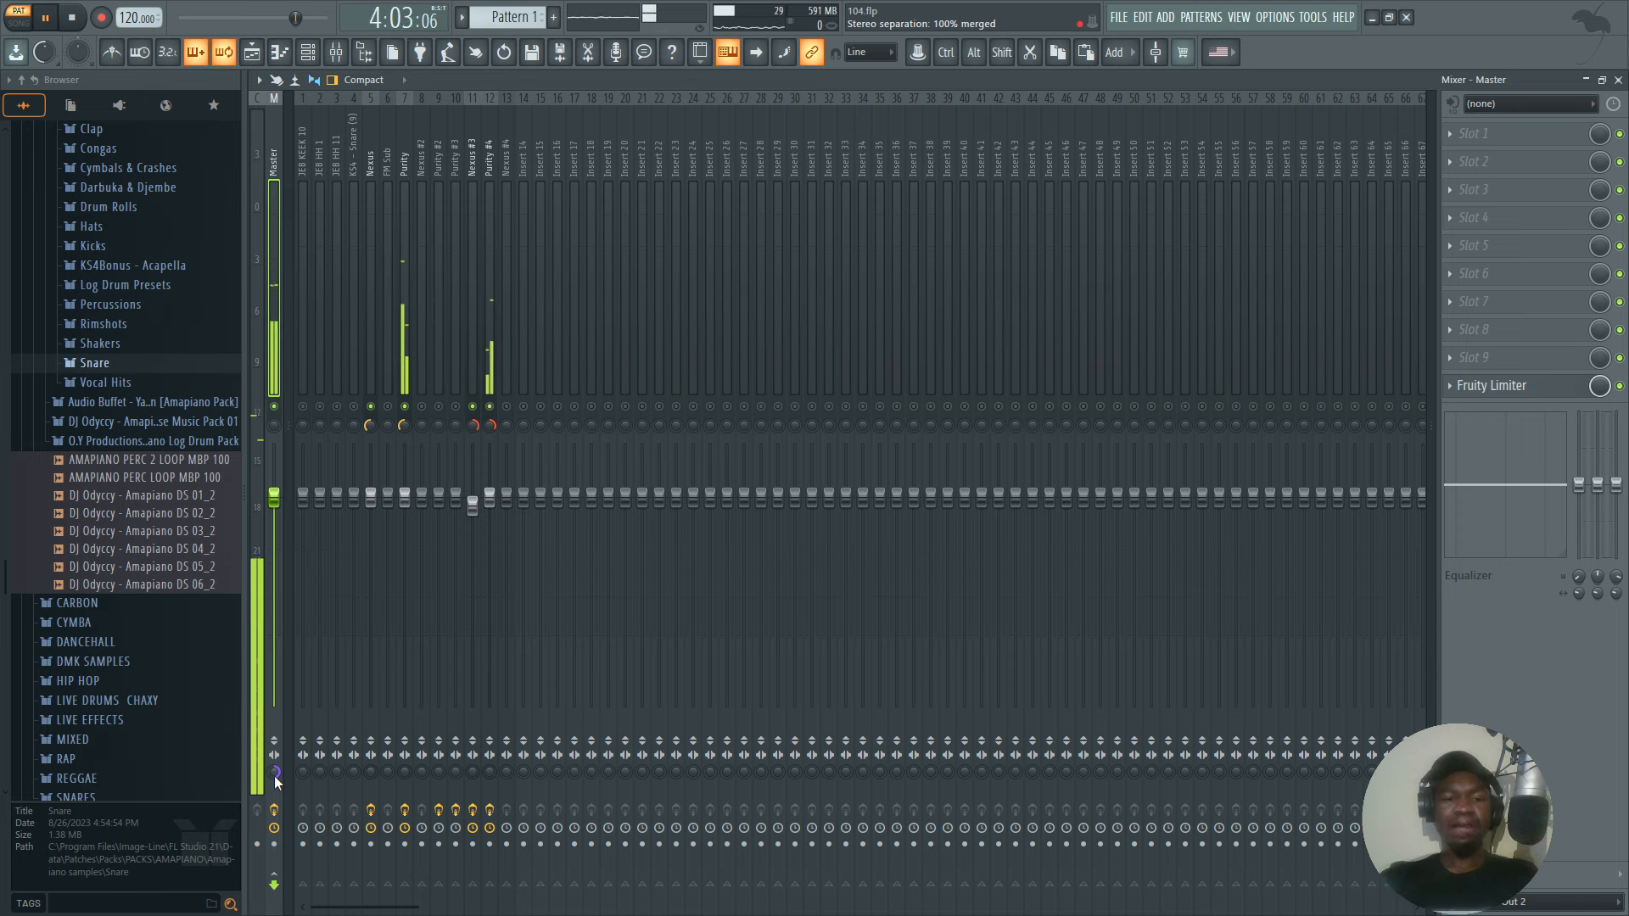
{"action": "key", "text": "space"}
{"action": "left_click_drag", "start_coordinate": [276, 773], "coordinate": [276, 784]}
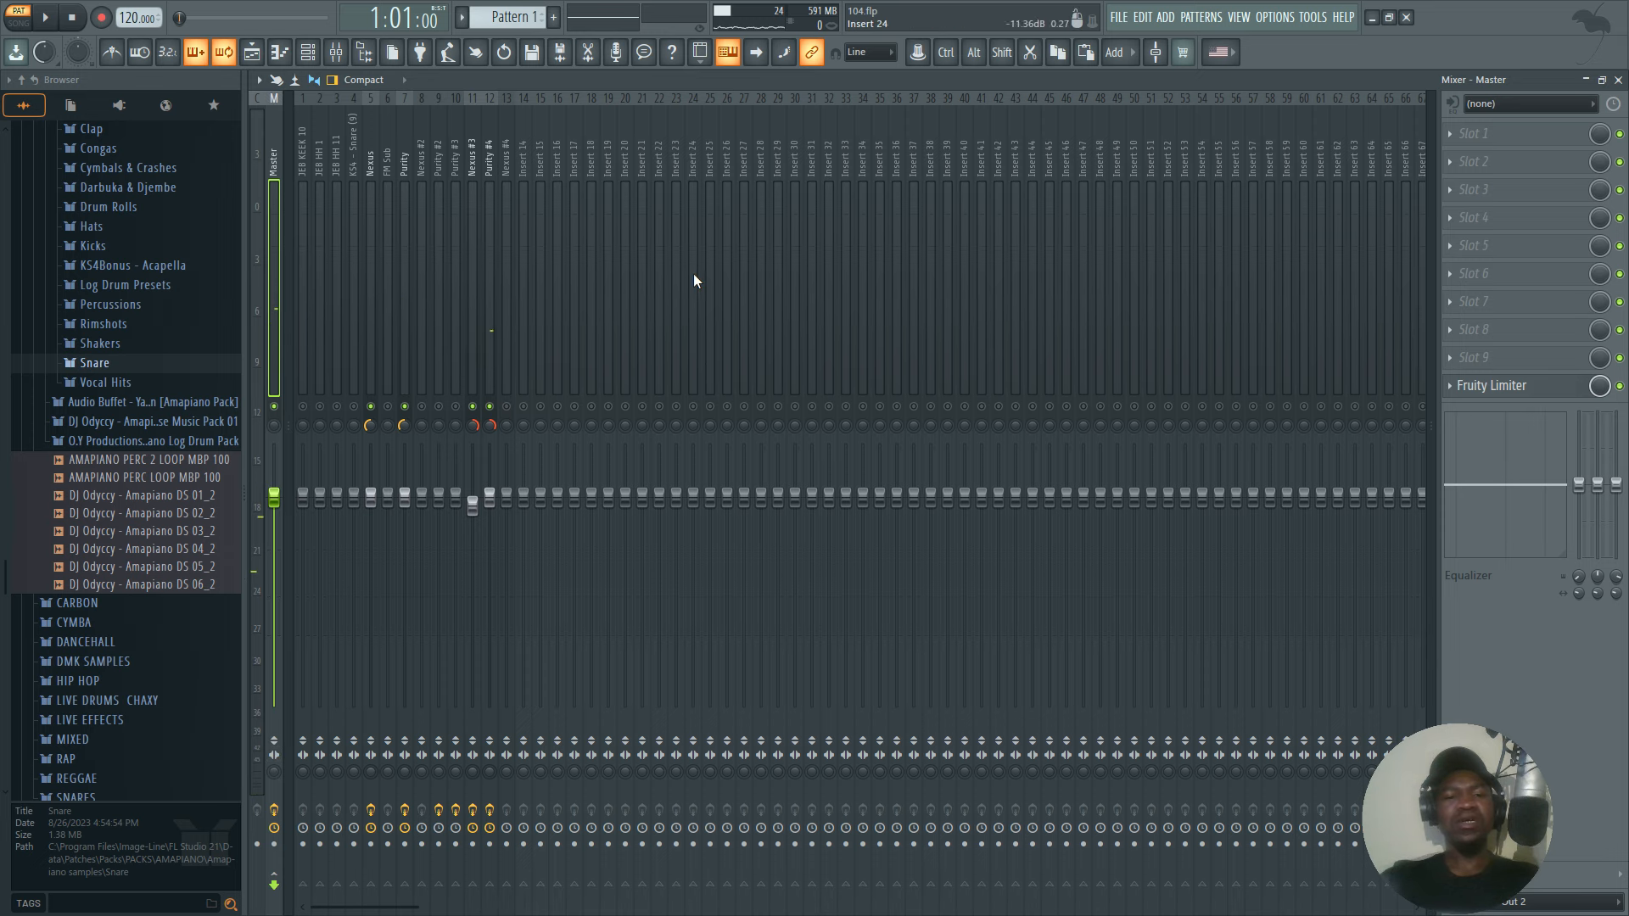
Mute the Purity and Purity #4 channels in the channel rack and play the Nexus #2 channel alone.
{"action": "left_click", "coordinate": [308, 51]}
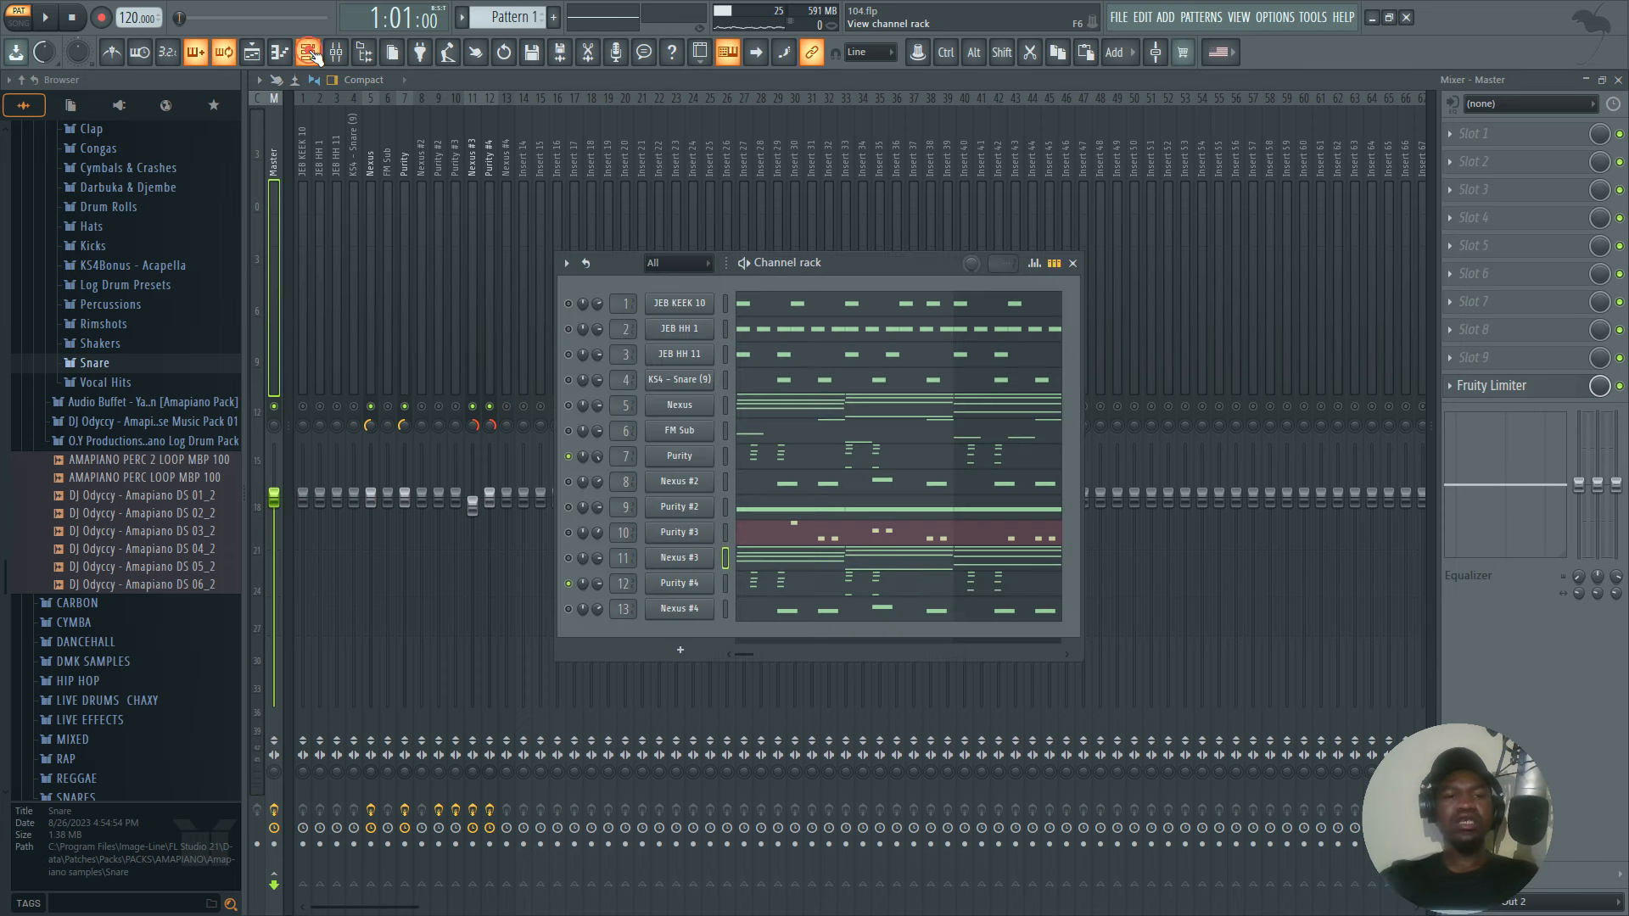
{"action": "left_click", "coordinate": [312, 95]}
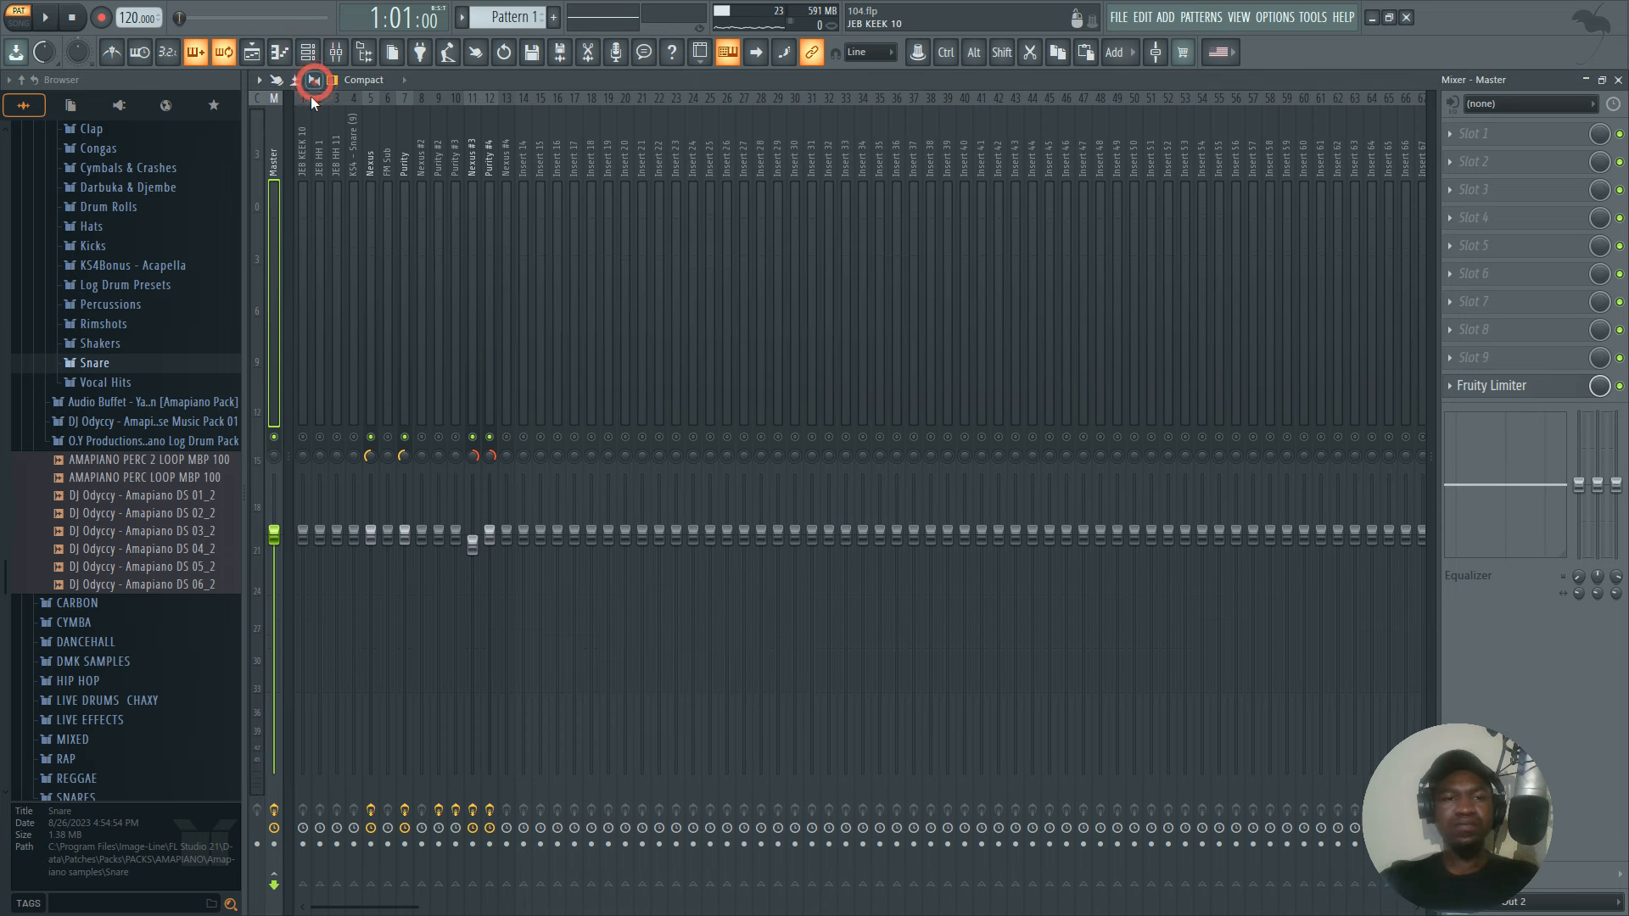
{"action": "left_click", "coordinate": [333, 53]}
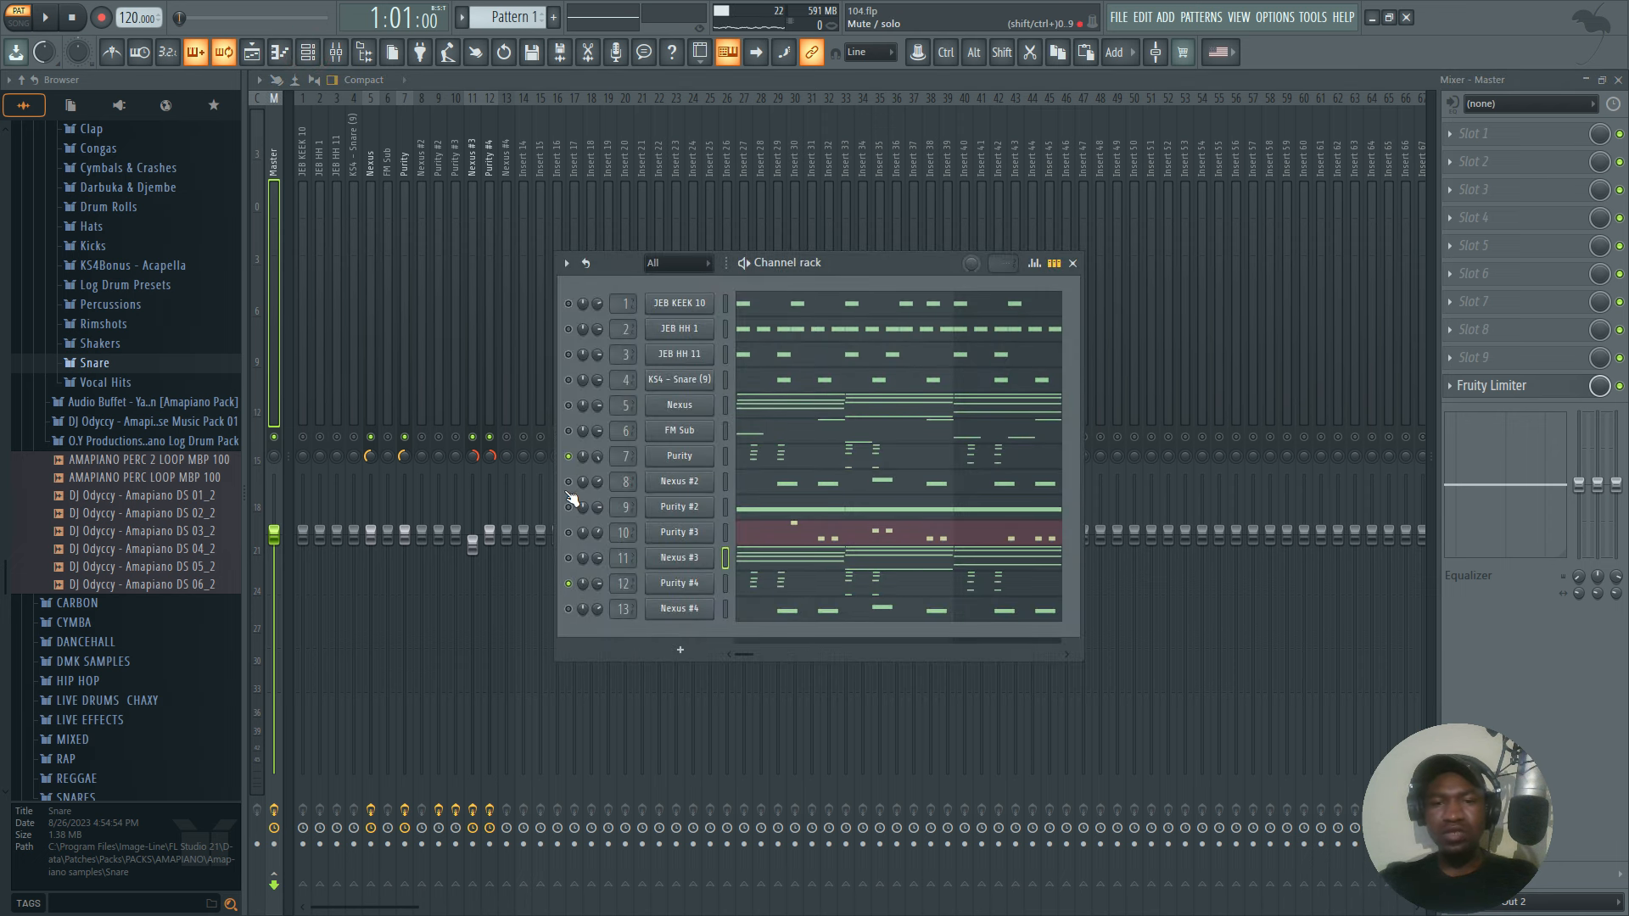
{"action": "left_click", "coordinate": [569, 455]}
{"action": "key", "text": "space"}
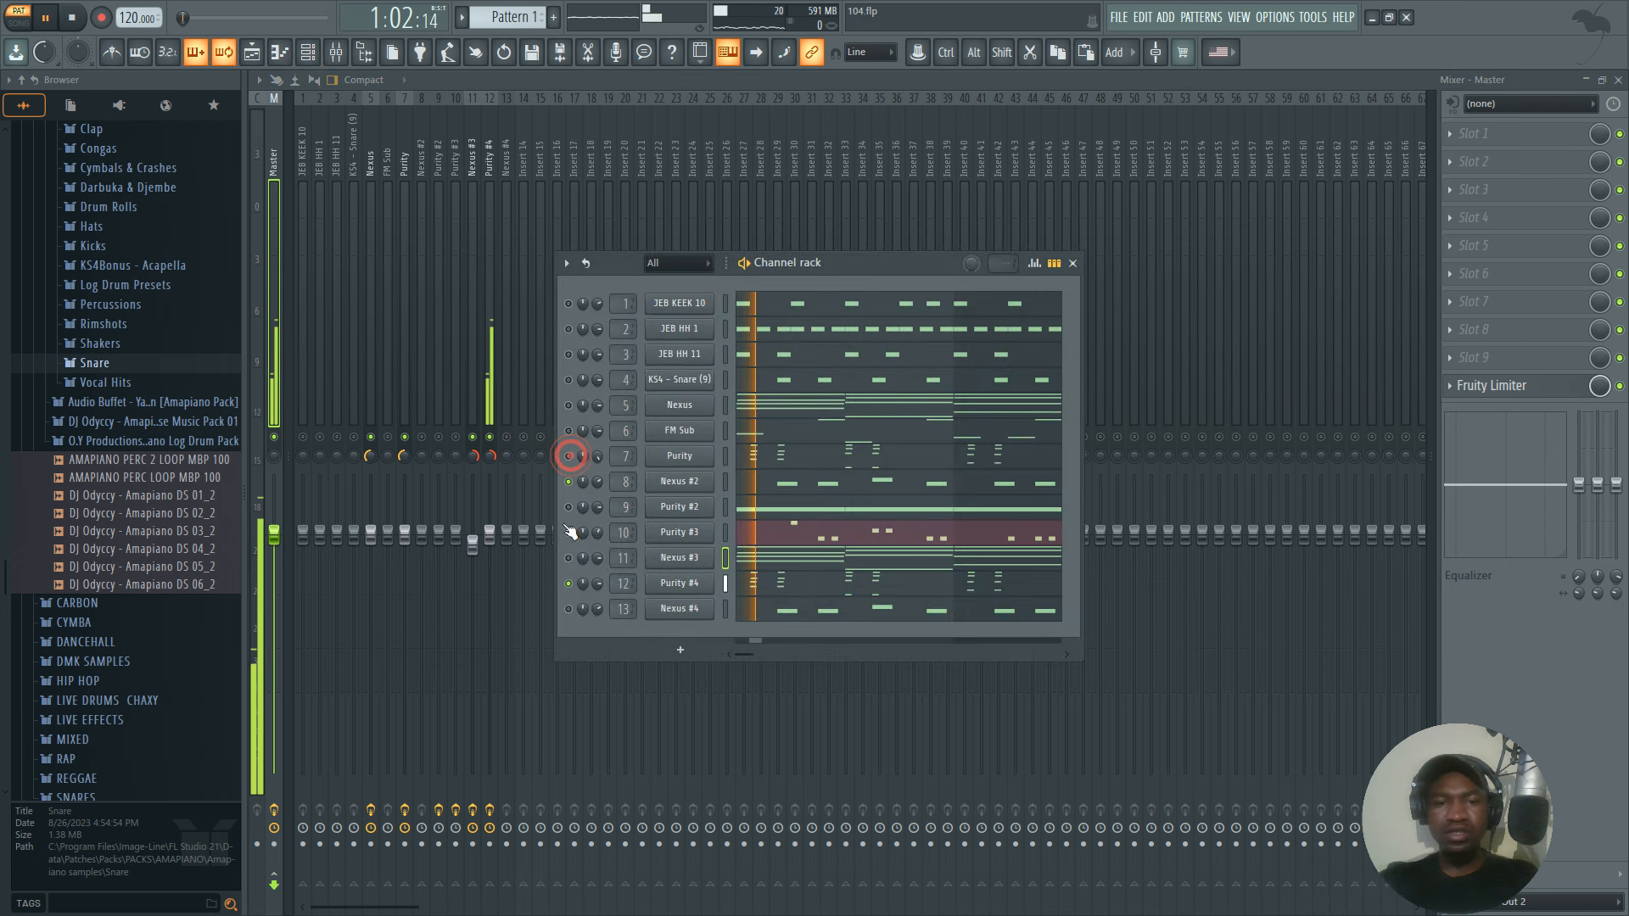
{"action": "left_click", "coordinate": [568, 583]}
{"action": "key", "text": "space"}
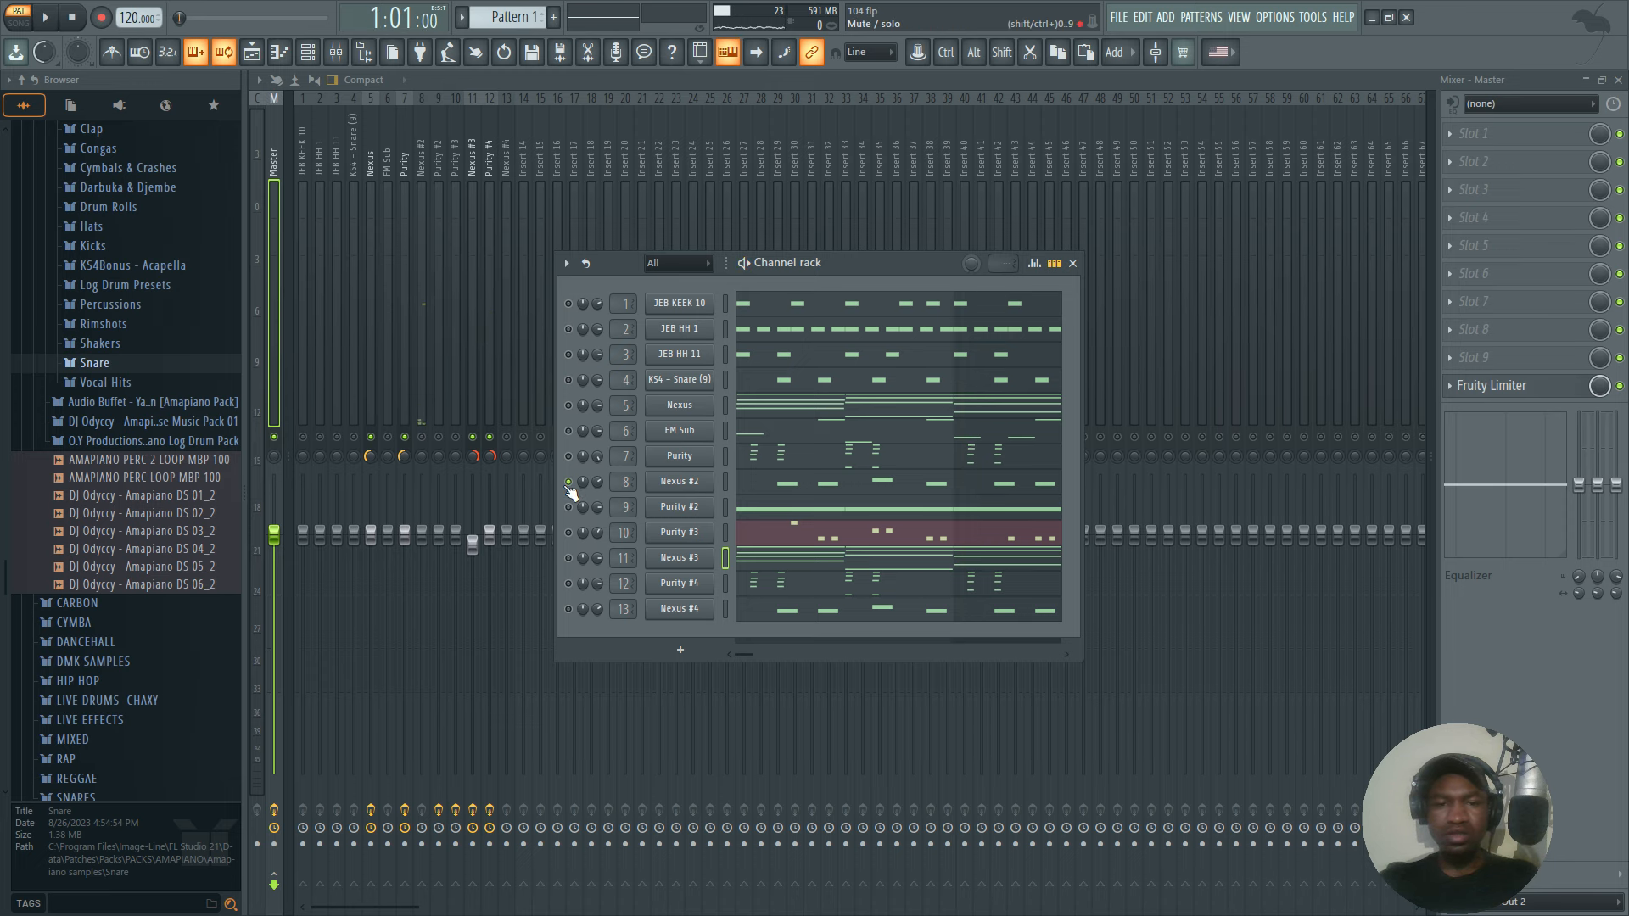
Unmute all mixer tracks, mute the Nexus #2 channel and play the Purity #3 channel alone.
{"action": "key", "text": "F6"}
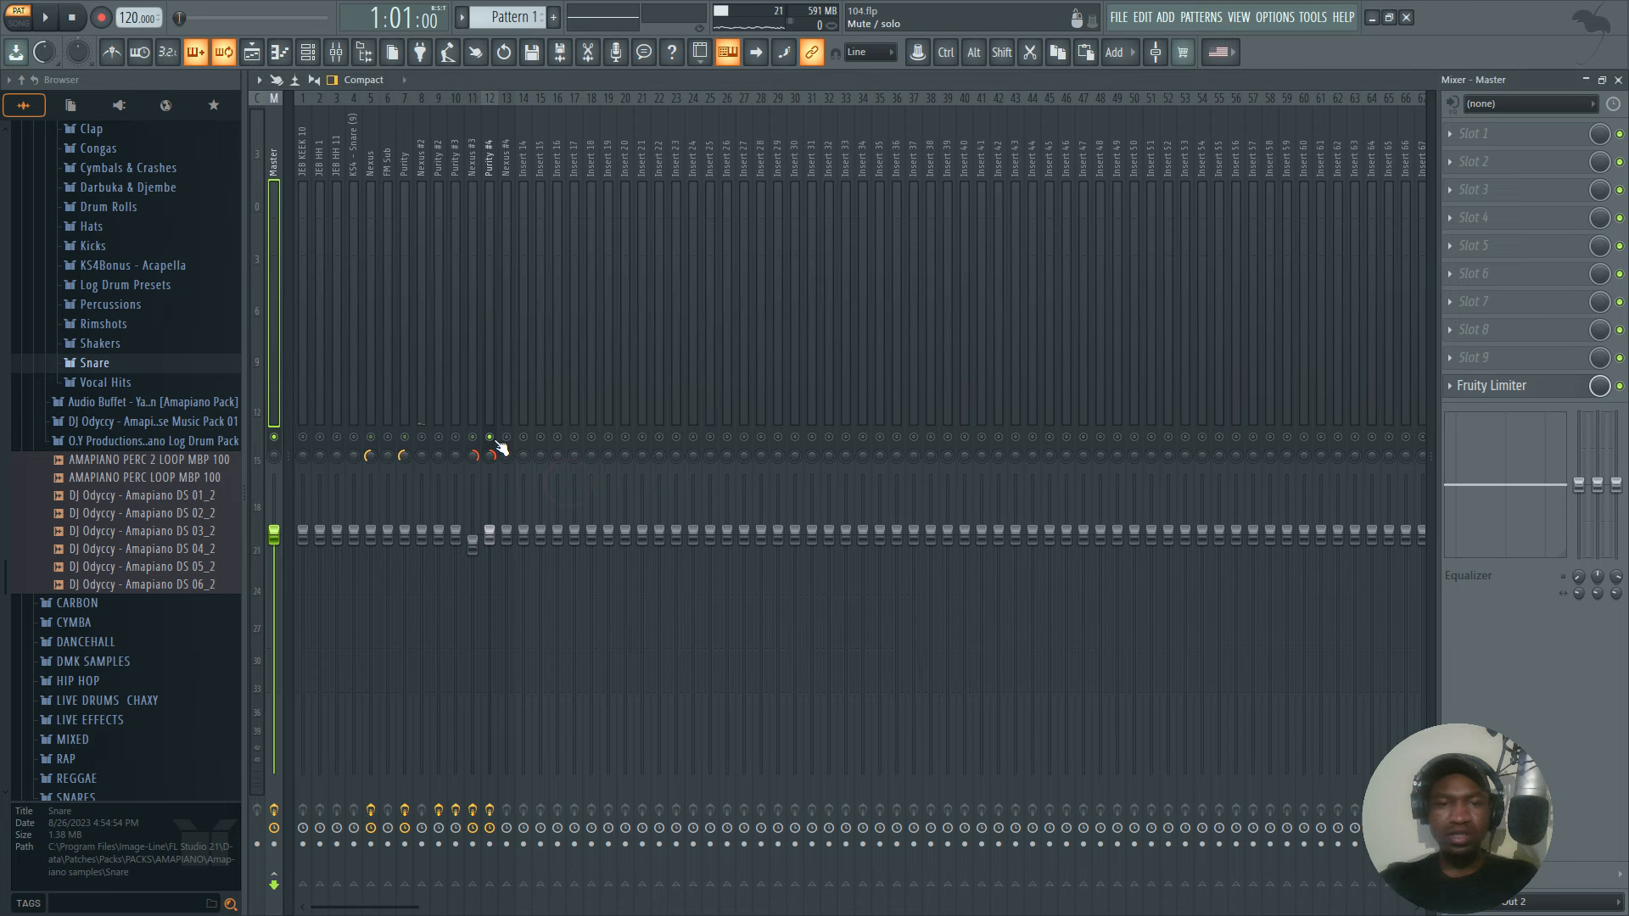
{"action": "left_click", "coordinate": [310, 53]}
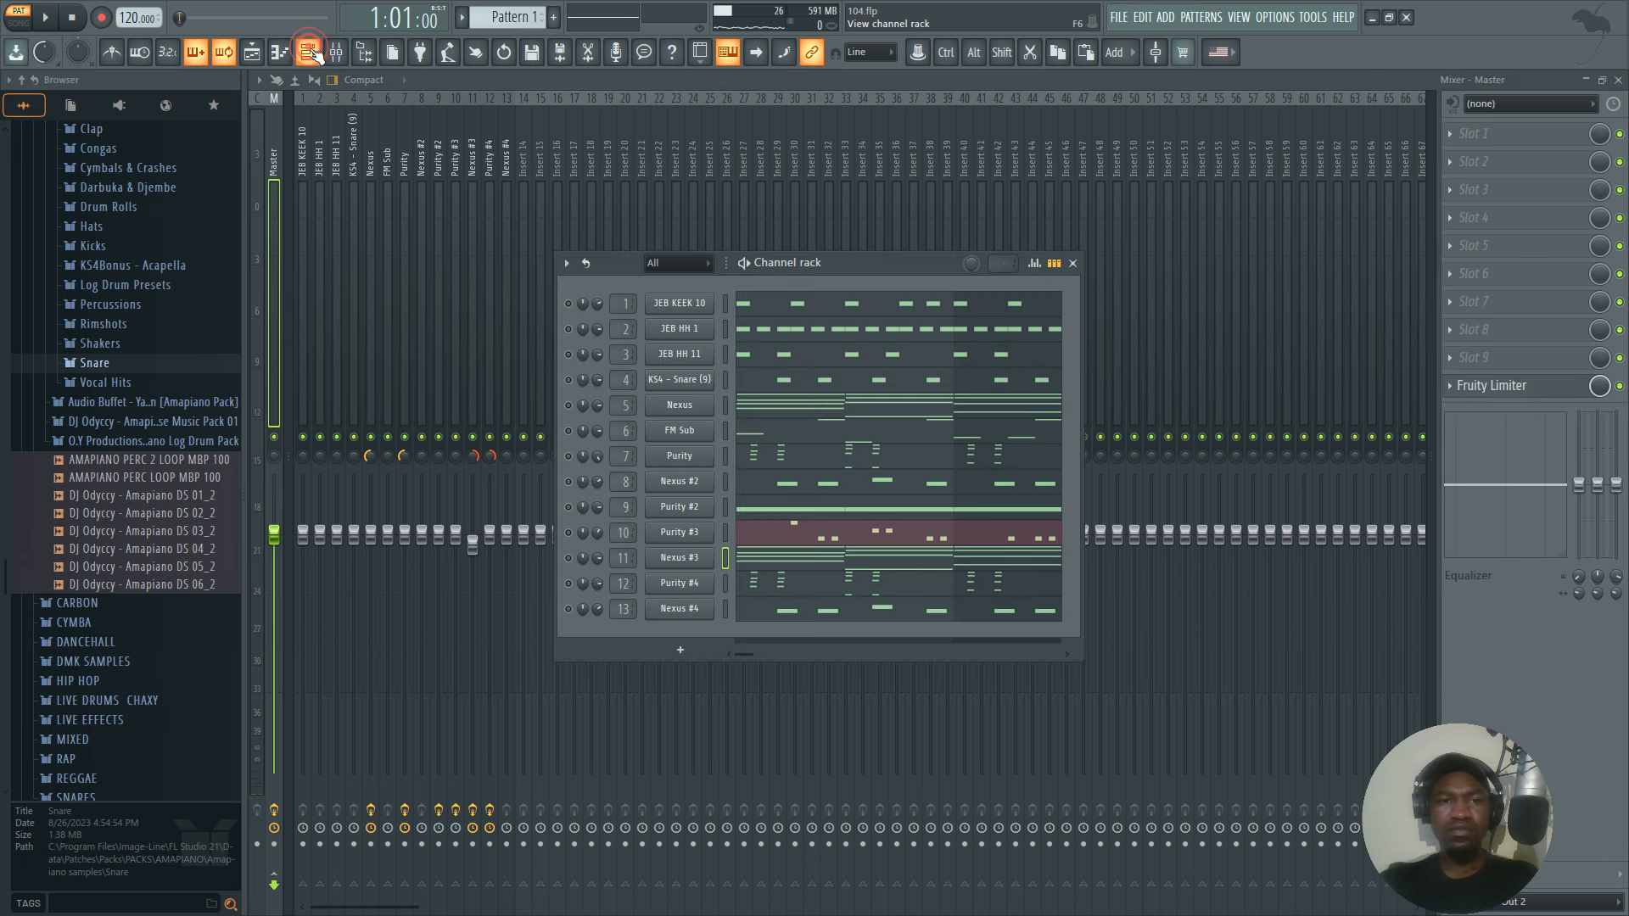
{"action": "key", "text": "space"}
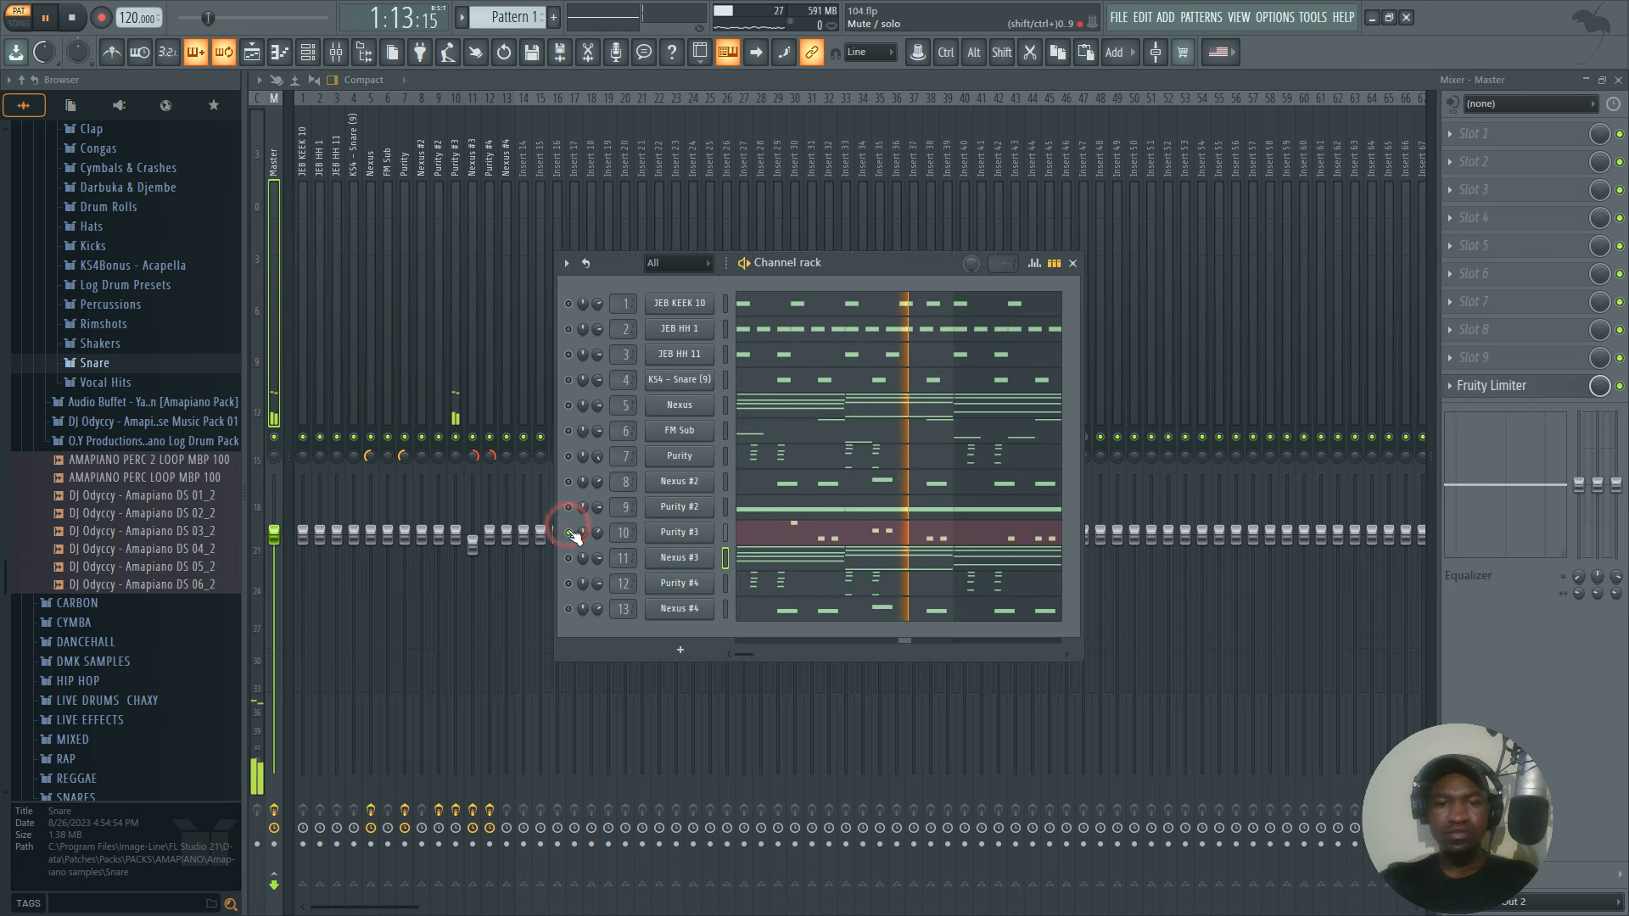
Enable only the Nexus #2 and Nexus #4 channels in the channel rack and play them together.
{"action": "key", "text": "space"}
{"action": "key", "text": "space"}
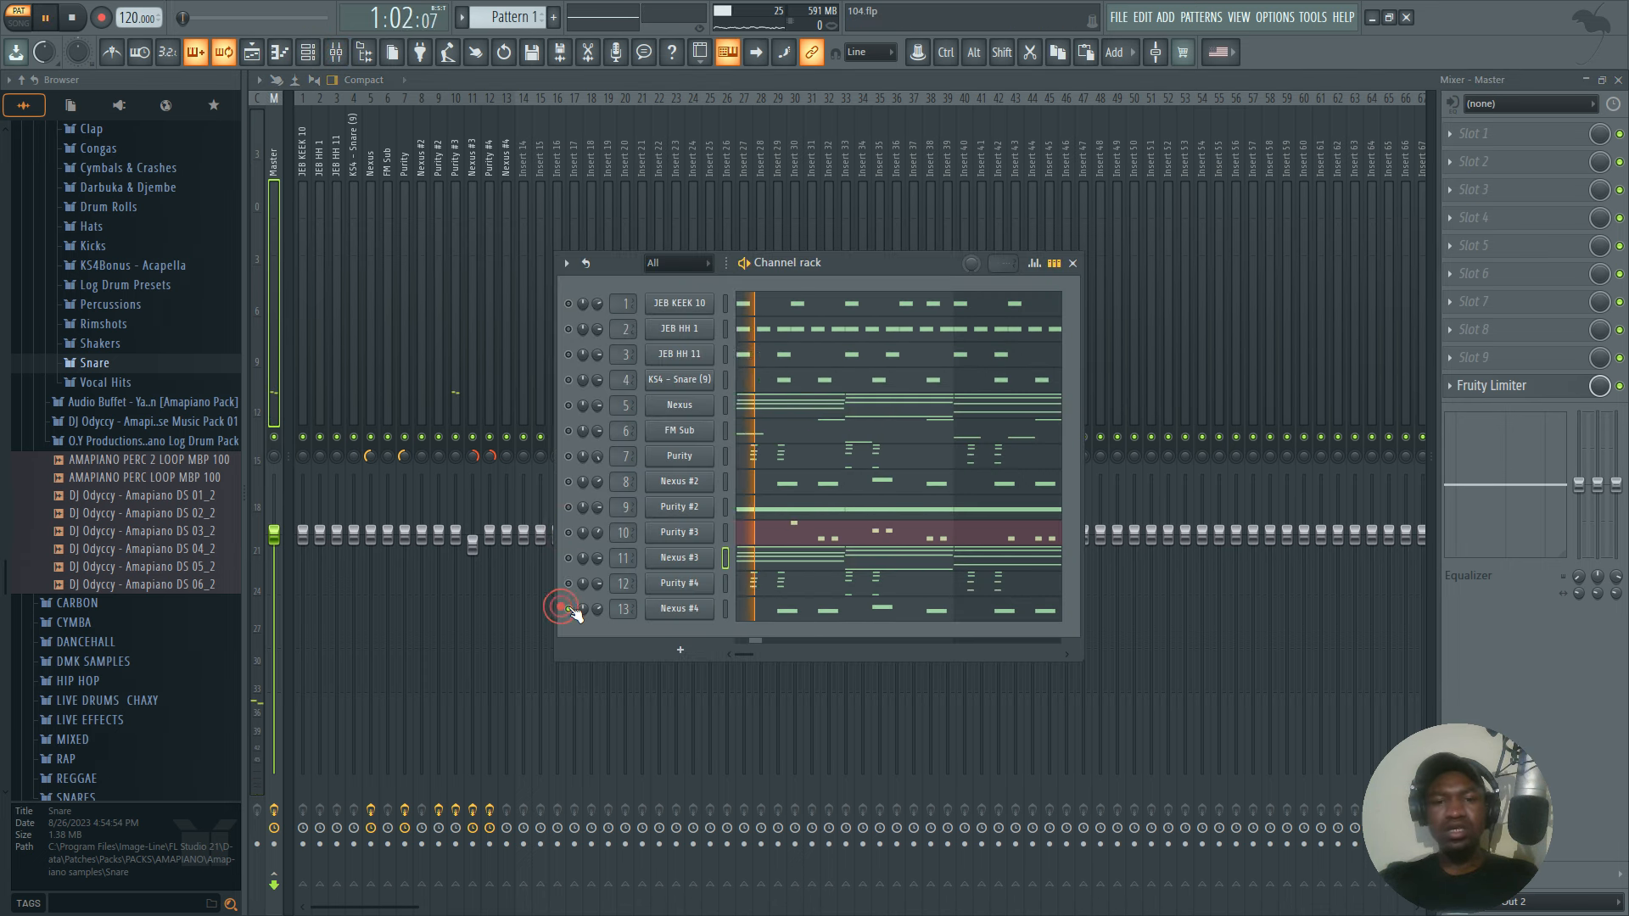
{"action": "left_click", "coordinate": [568, 482]}
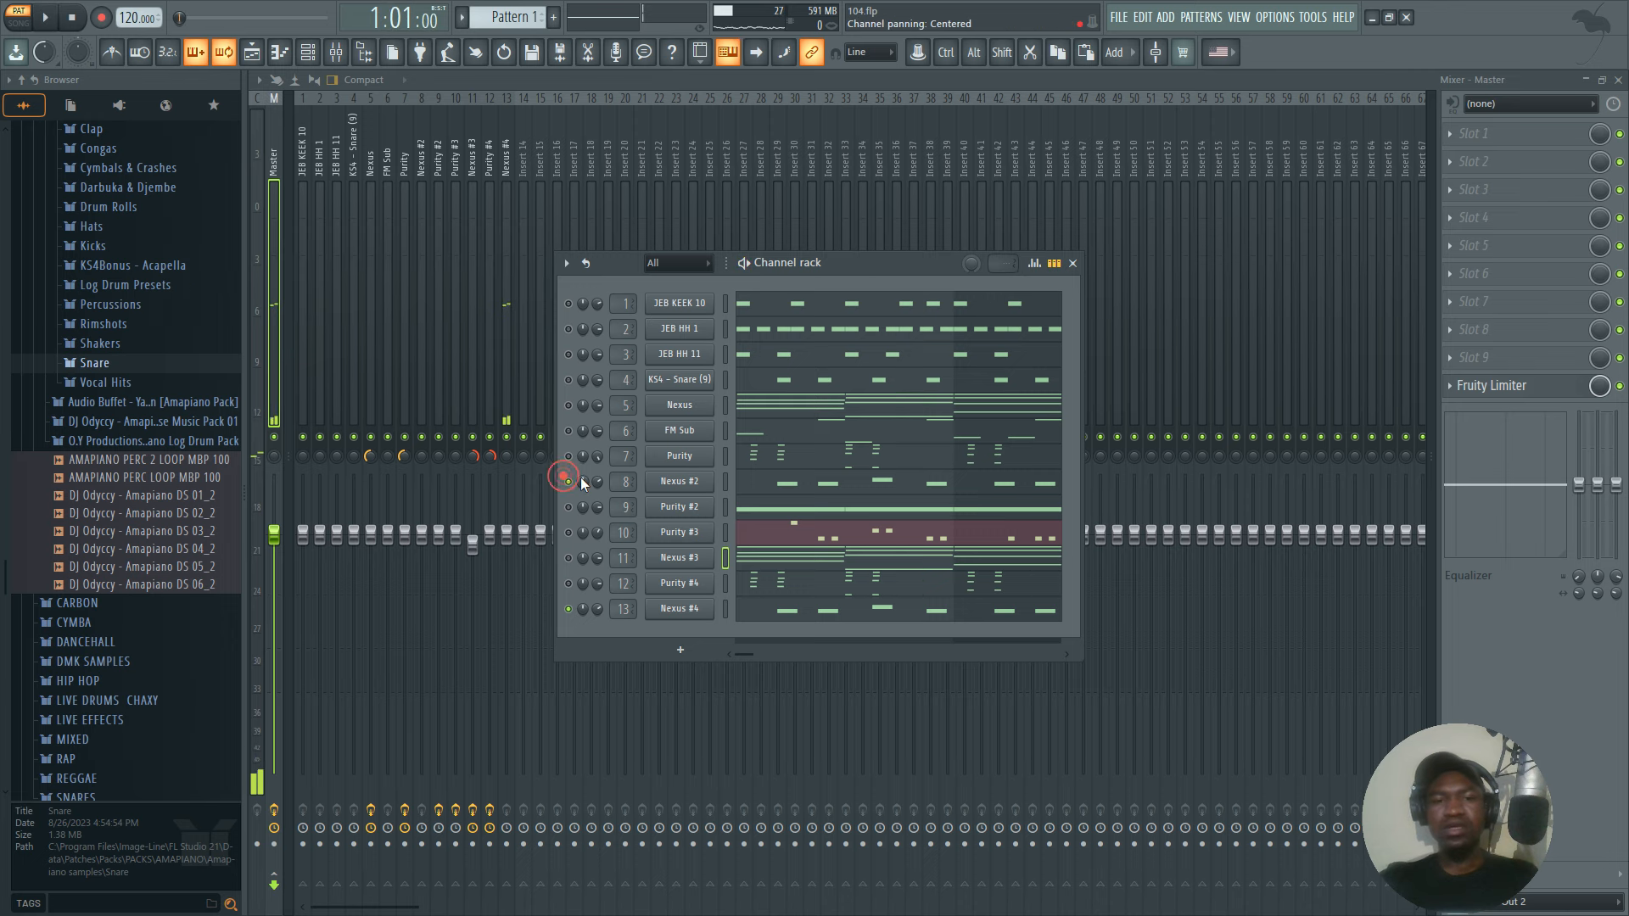
{"action": "left_click", "coordinate": [1072, 263]}
{"action": "key", "text": "space"}
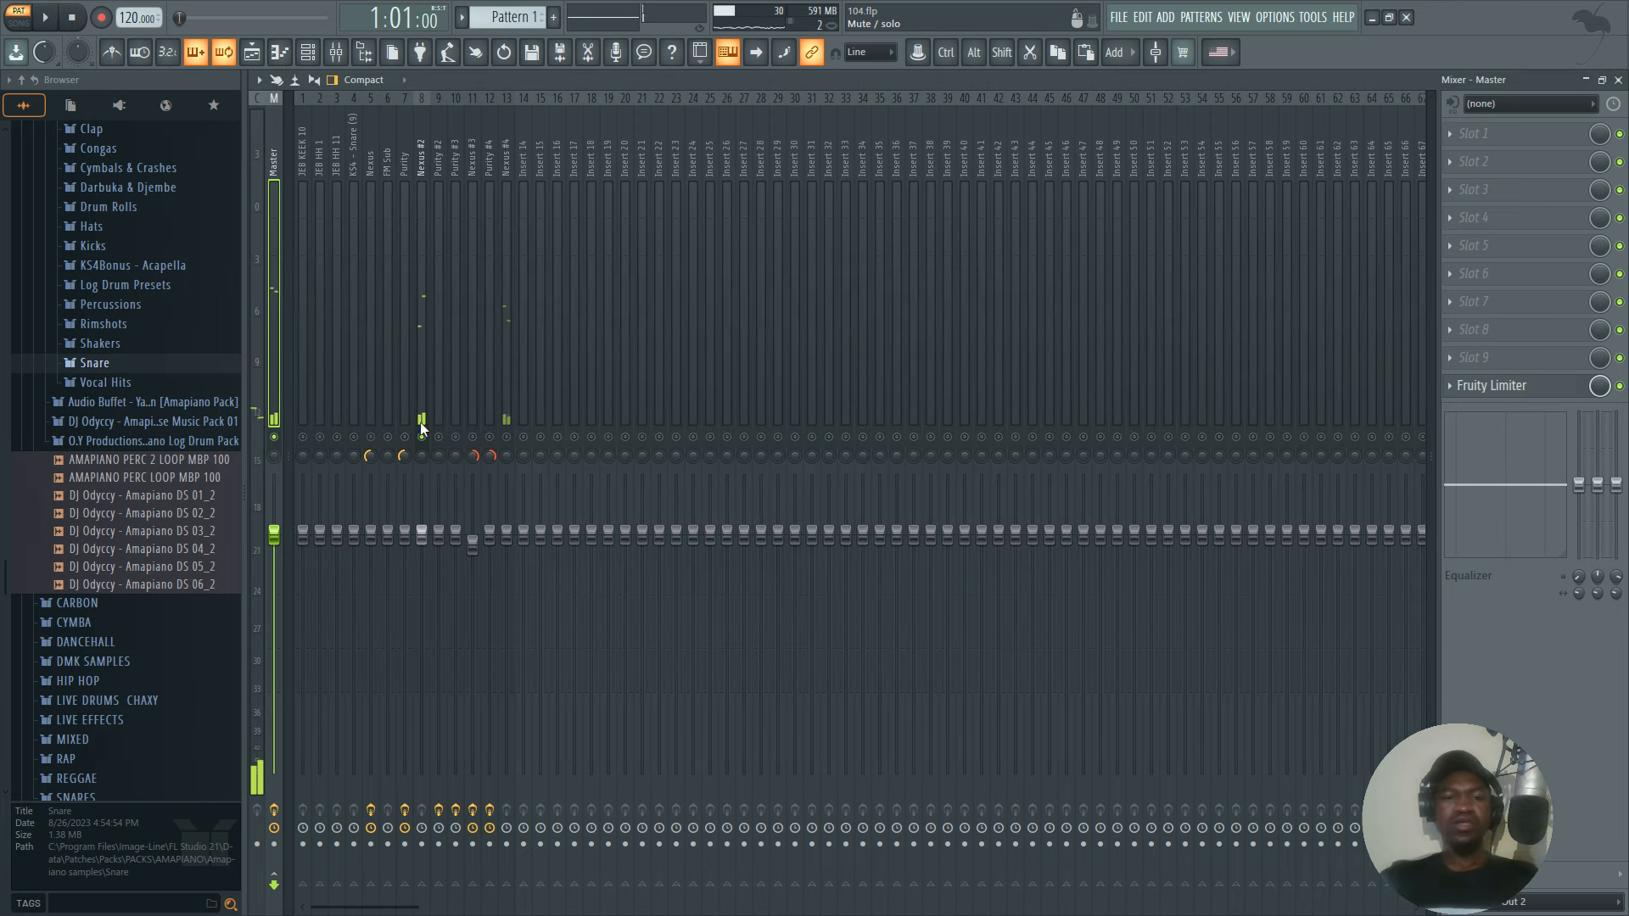
Solo the Nexus #2 mixer track, pan it to the left and start playback.
{"action": "left_click", "coordinate": [422, 416]}
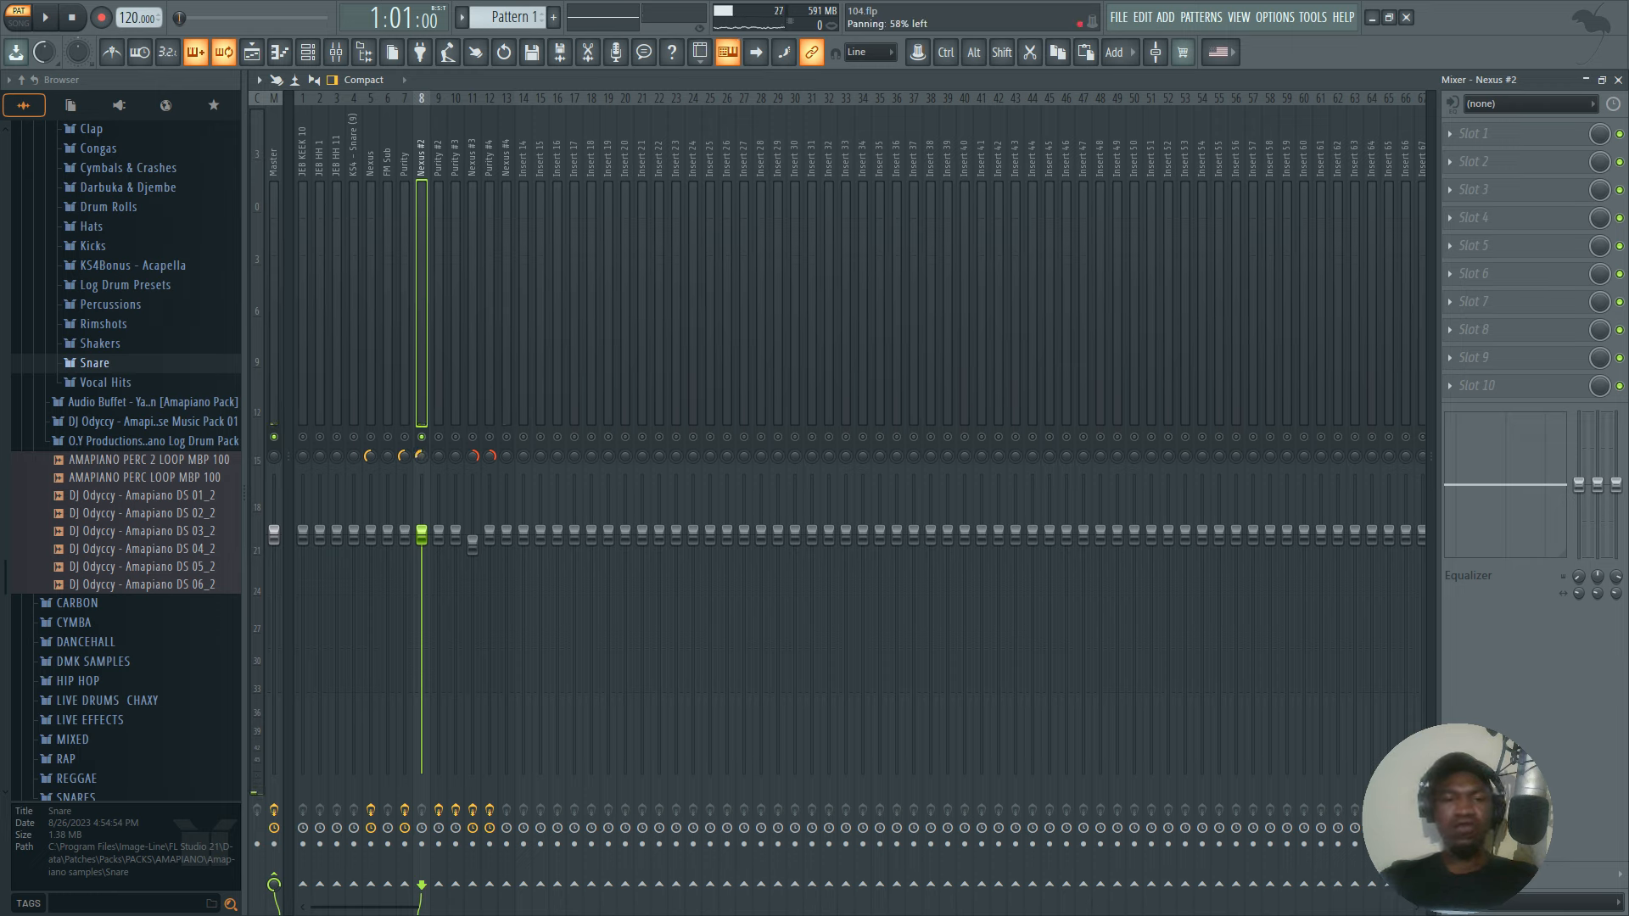
{"action": "left_click", "coordinate": [422, 455]}
{"action": "key", "text": "space"}
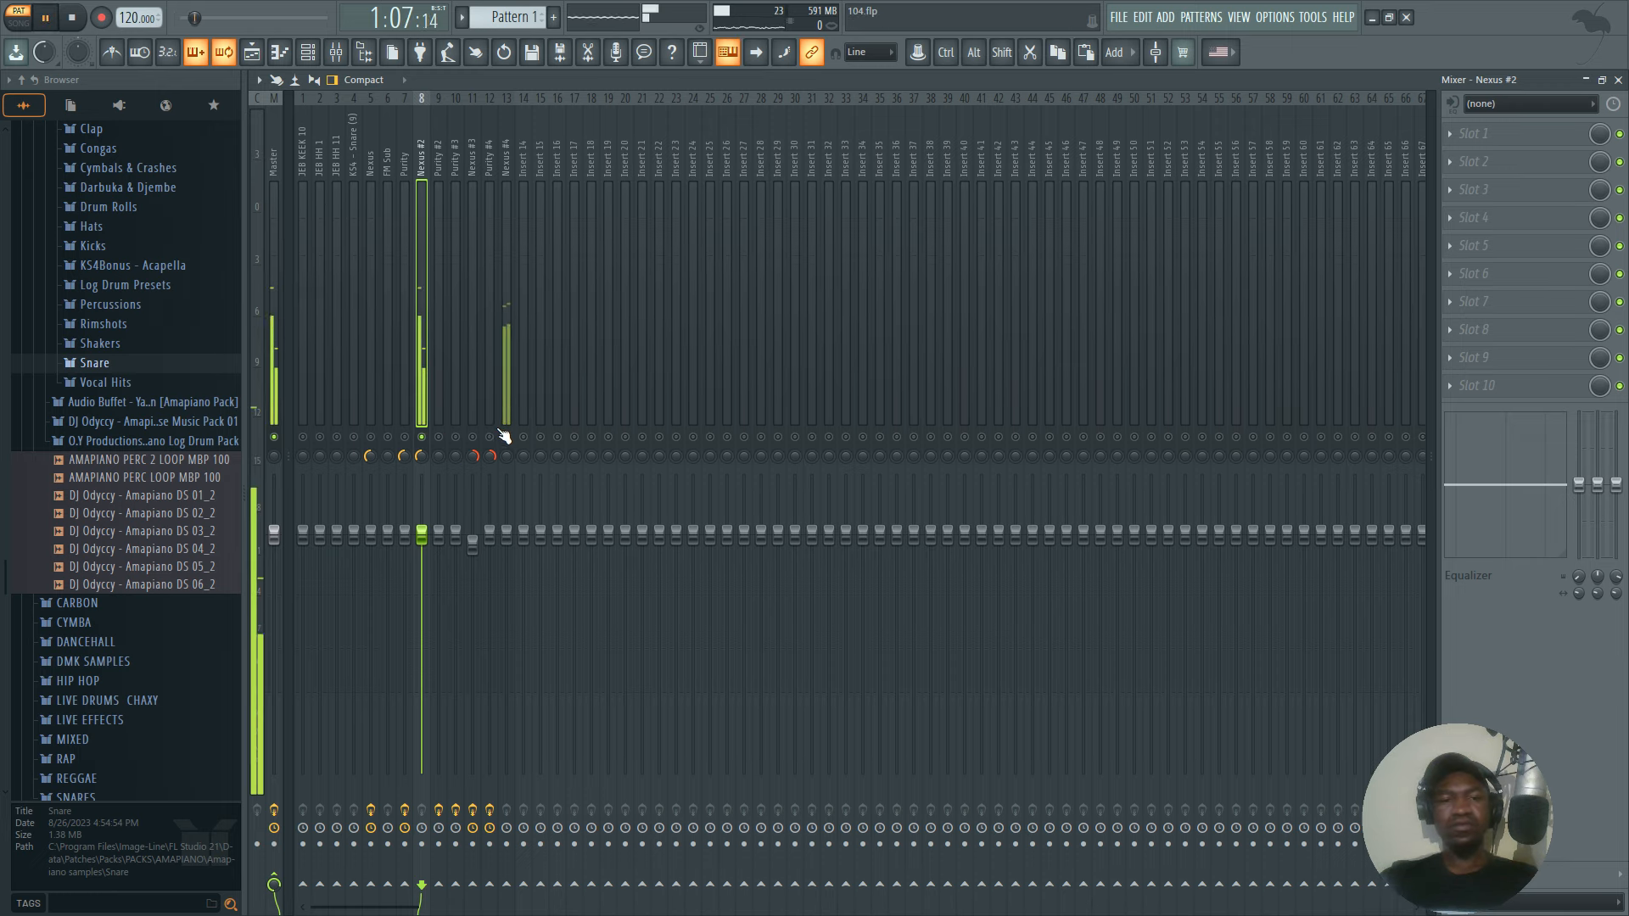
Unmute the Nexus #4 mixer track, pan it about 75% right and play it against Nexus #2.
{"action": "left_click", "coordinate": [507, 398]}
{"action": "key", "text": "space"}
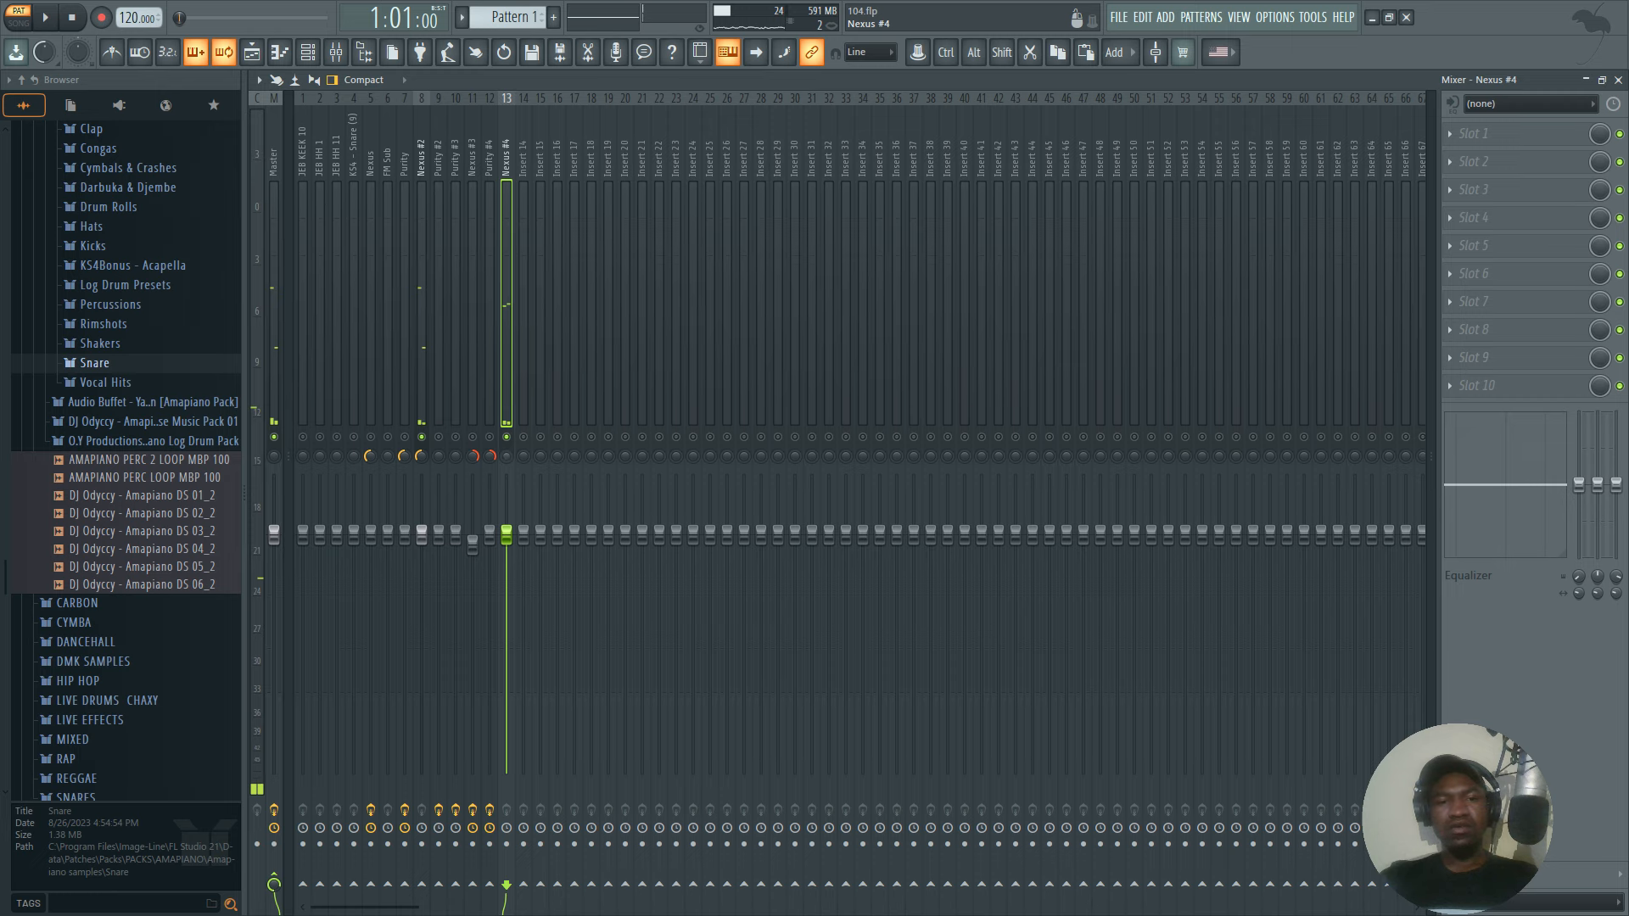
{"action": "left_click_drag", "start_coordinate": [507, 456], "coordinate": [508, 441]}
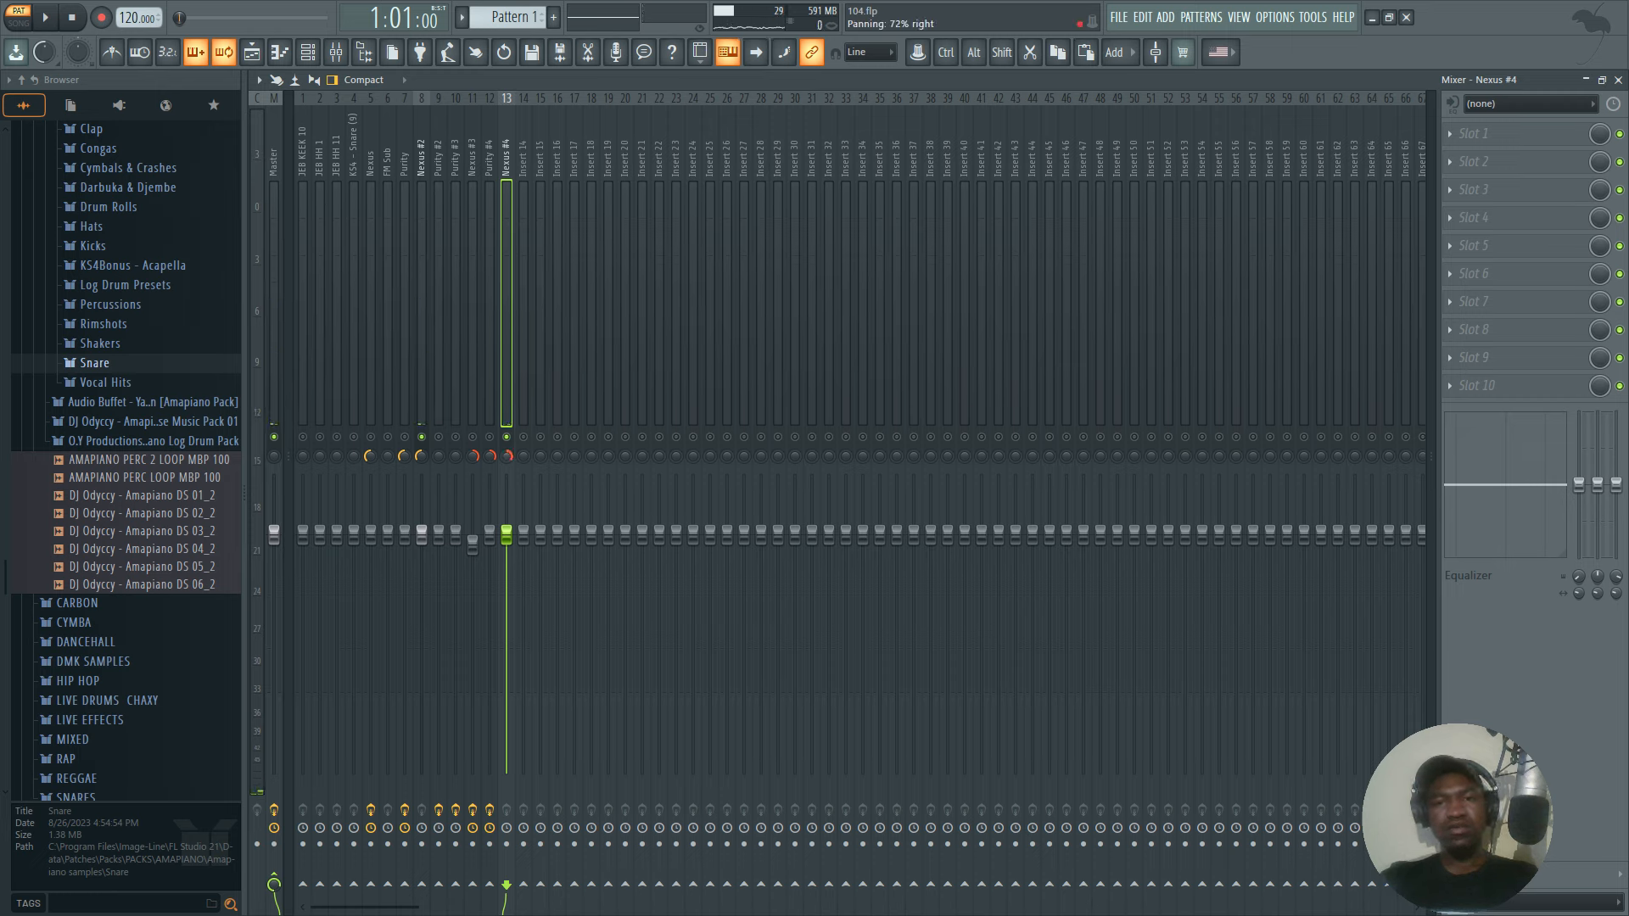
{"action": "key", "text": "space"}
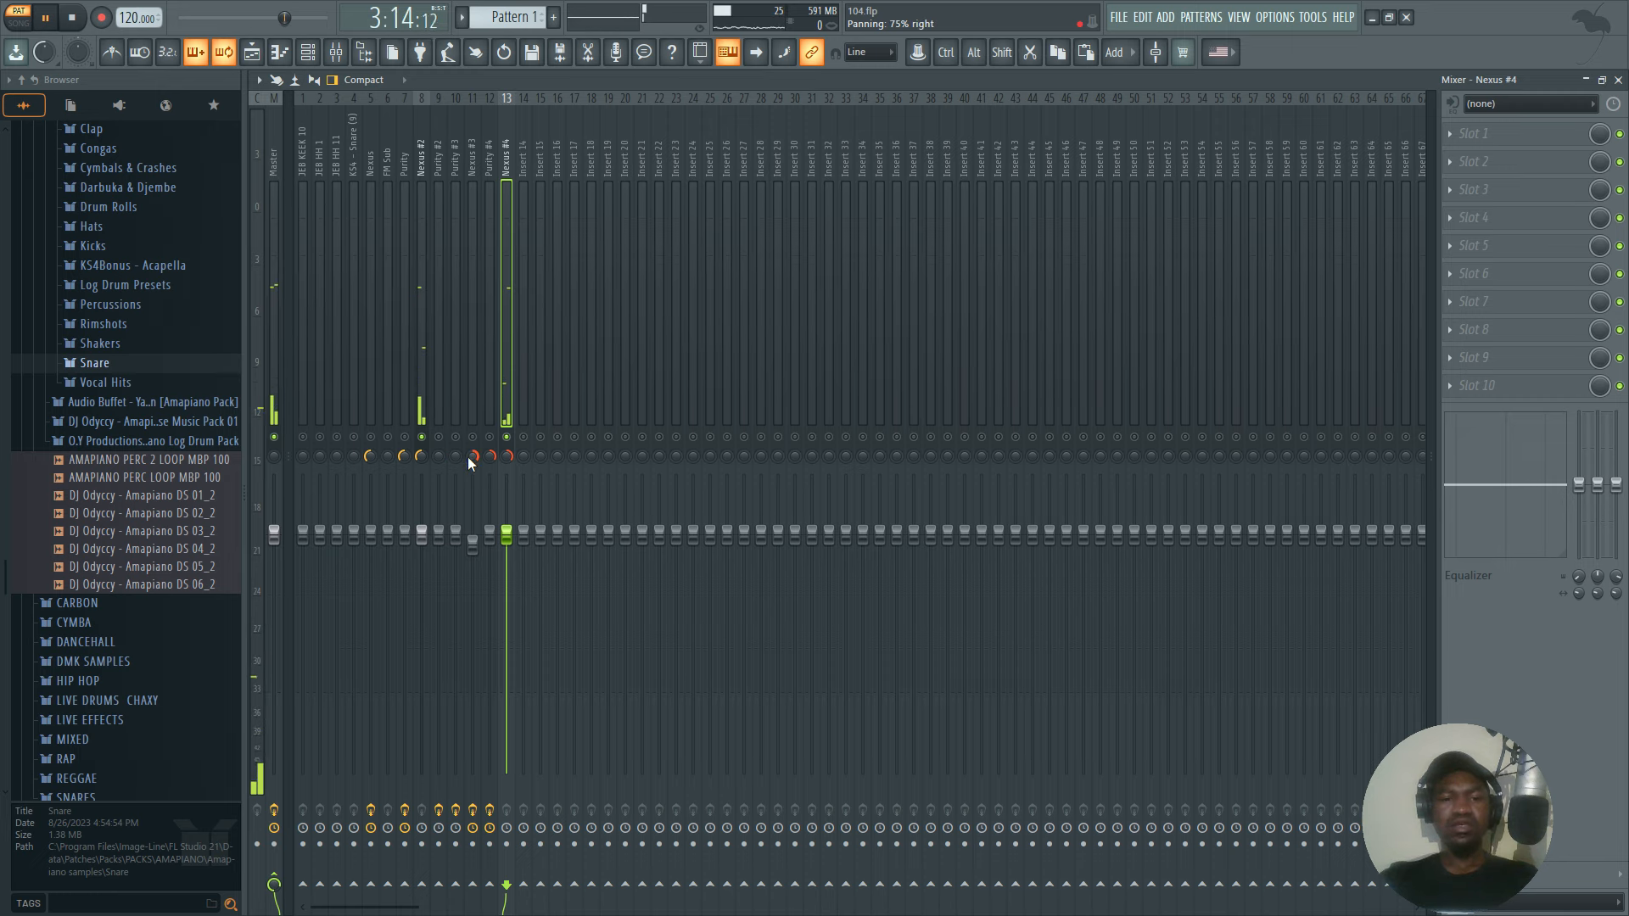
{"action": "key", "text": "space"}
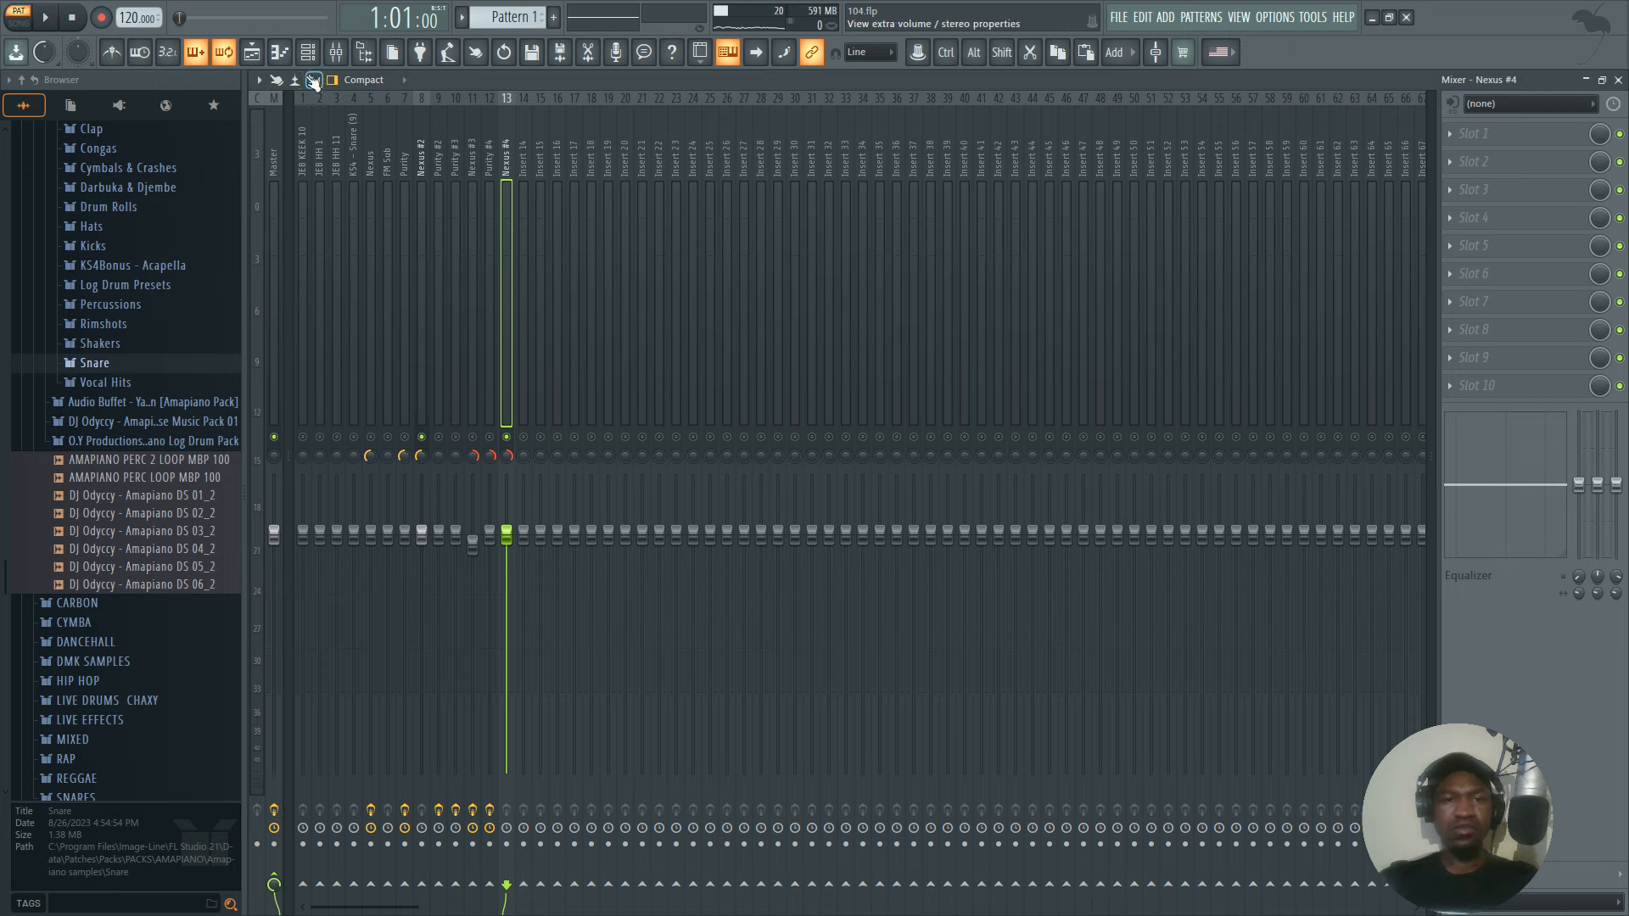
Switch the mixer layout to Compact 2 and show the extra volume and stereo properties.
{"action": "left_click", "coordinate": [371, 82]}
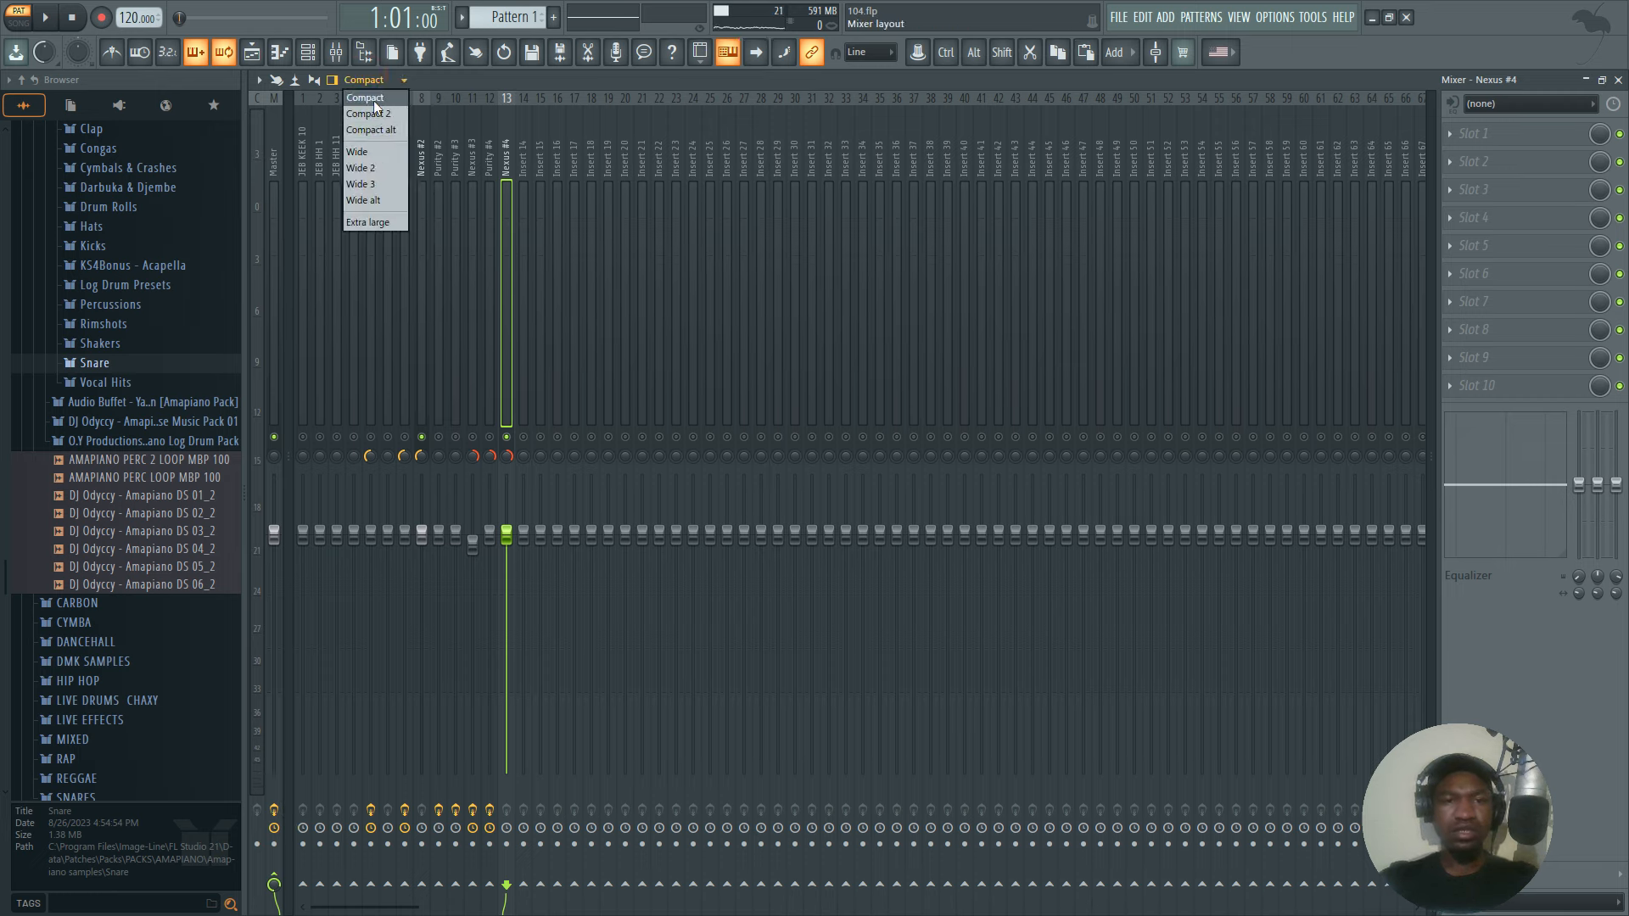
{"action": "left_click", "coordinate": [375, 104]}
{"action": "left_click", "coordinate": [371, 82]}
{"action": "left_click", "coordinate": [389, 110]}
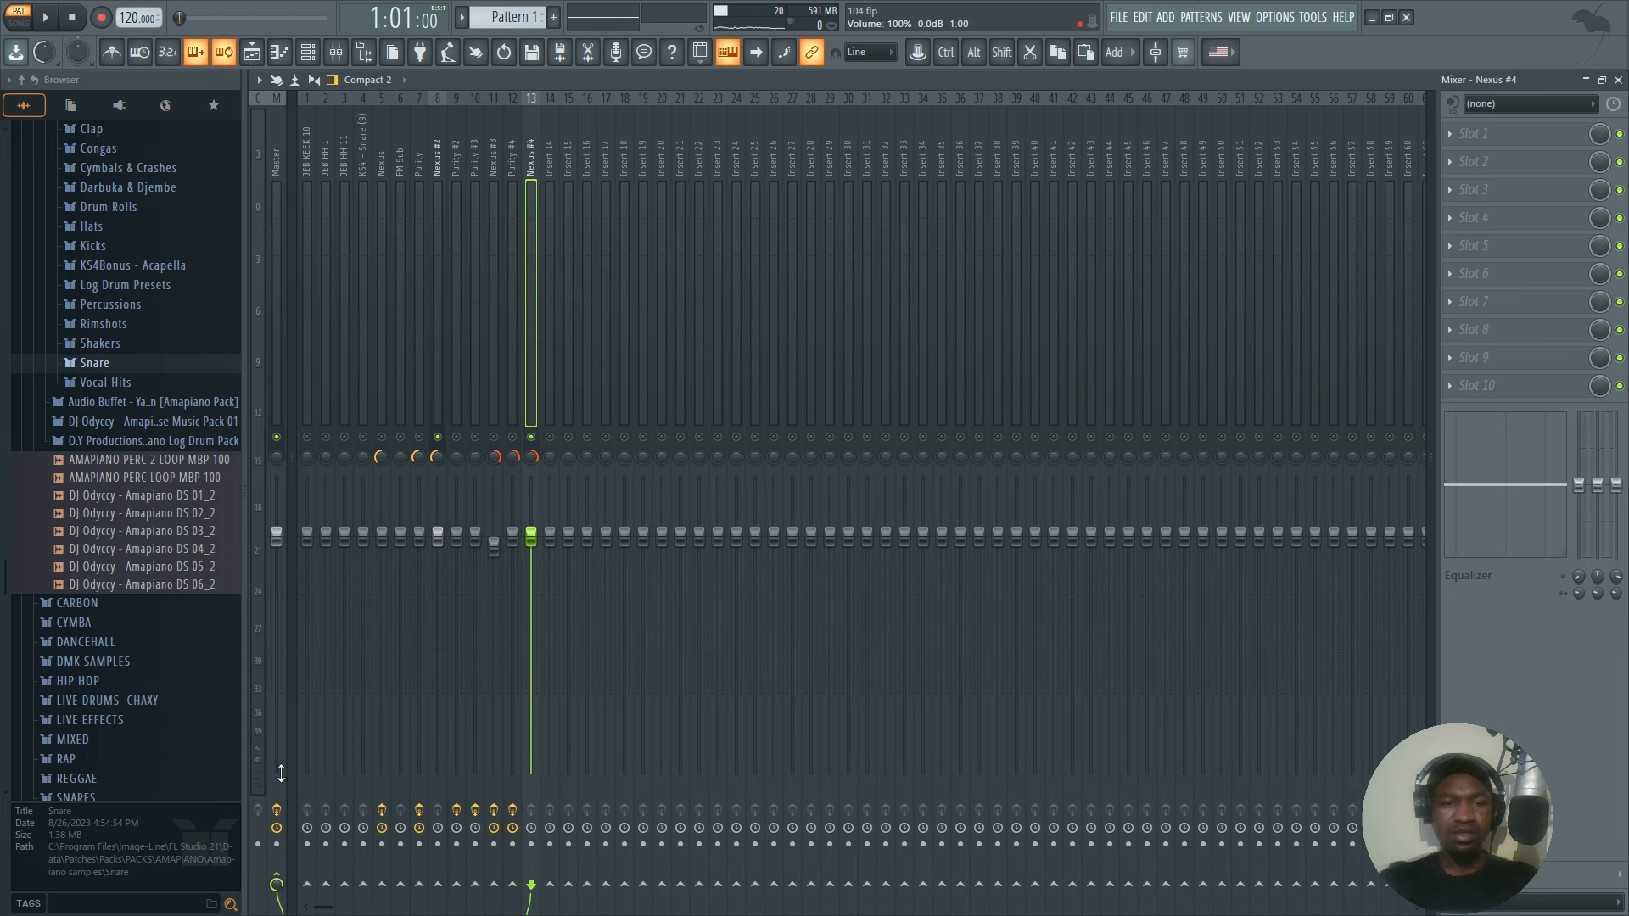
{"action": "left_click", "coordinate": [313, 81]}
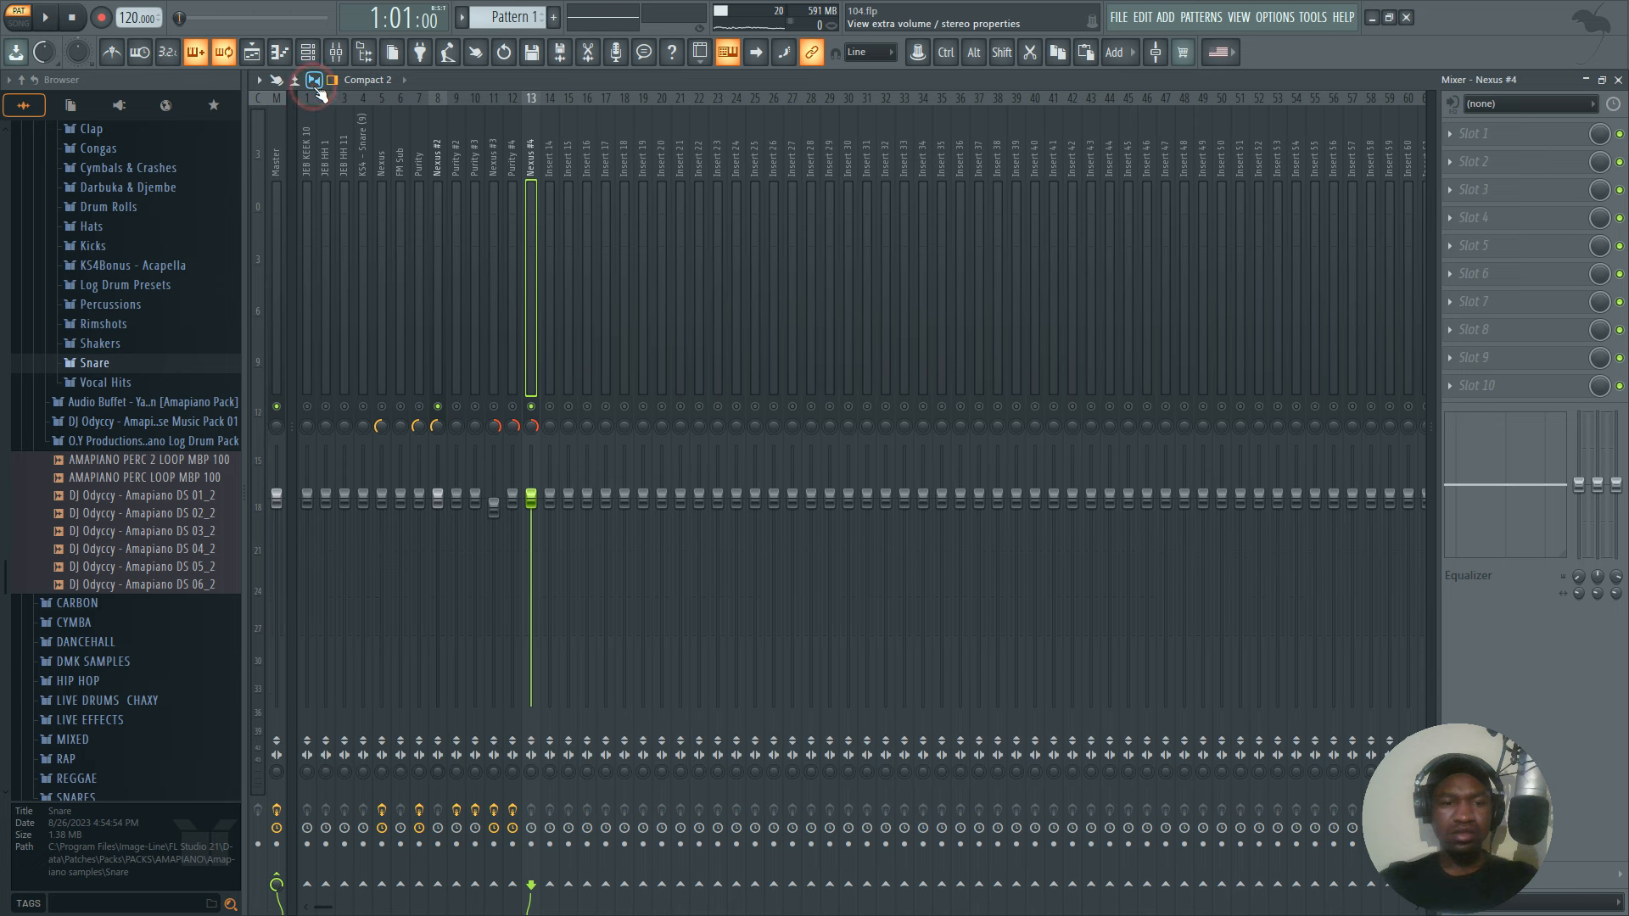
Play the panned Nexus #2 and Nexus #4 parts with the Master's stereo separation 100% merged, then reset the separation.
{"action": "left_click", "coordinate": [276, 773]}
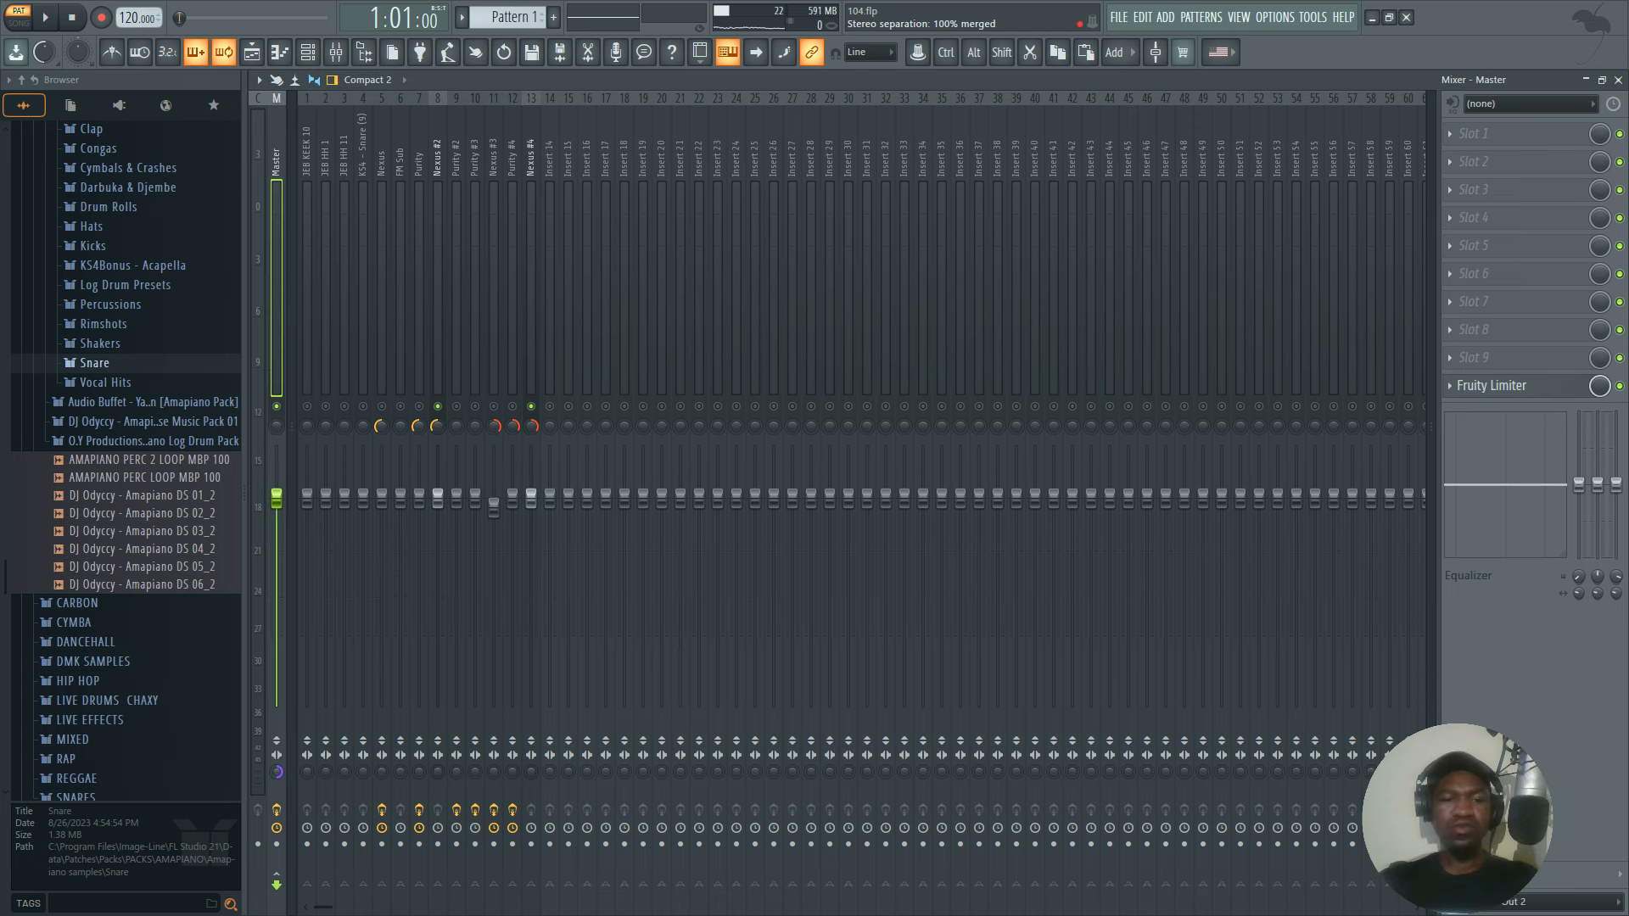
{"action": "key", "text": "space"}
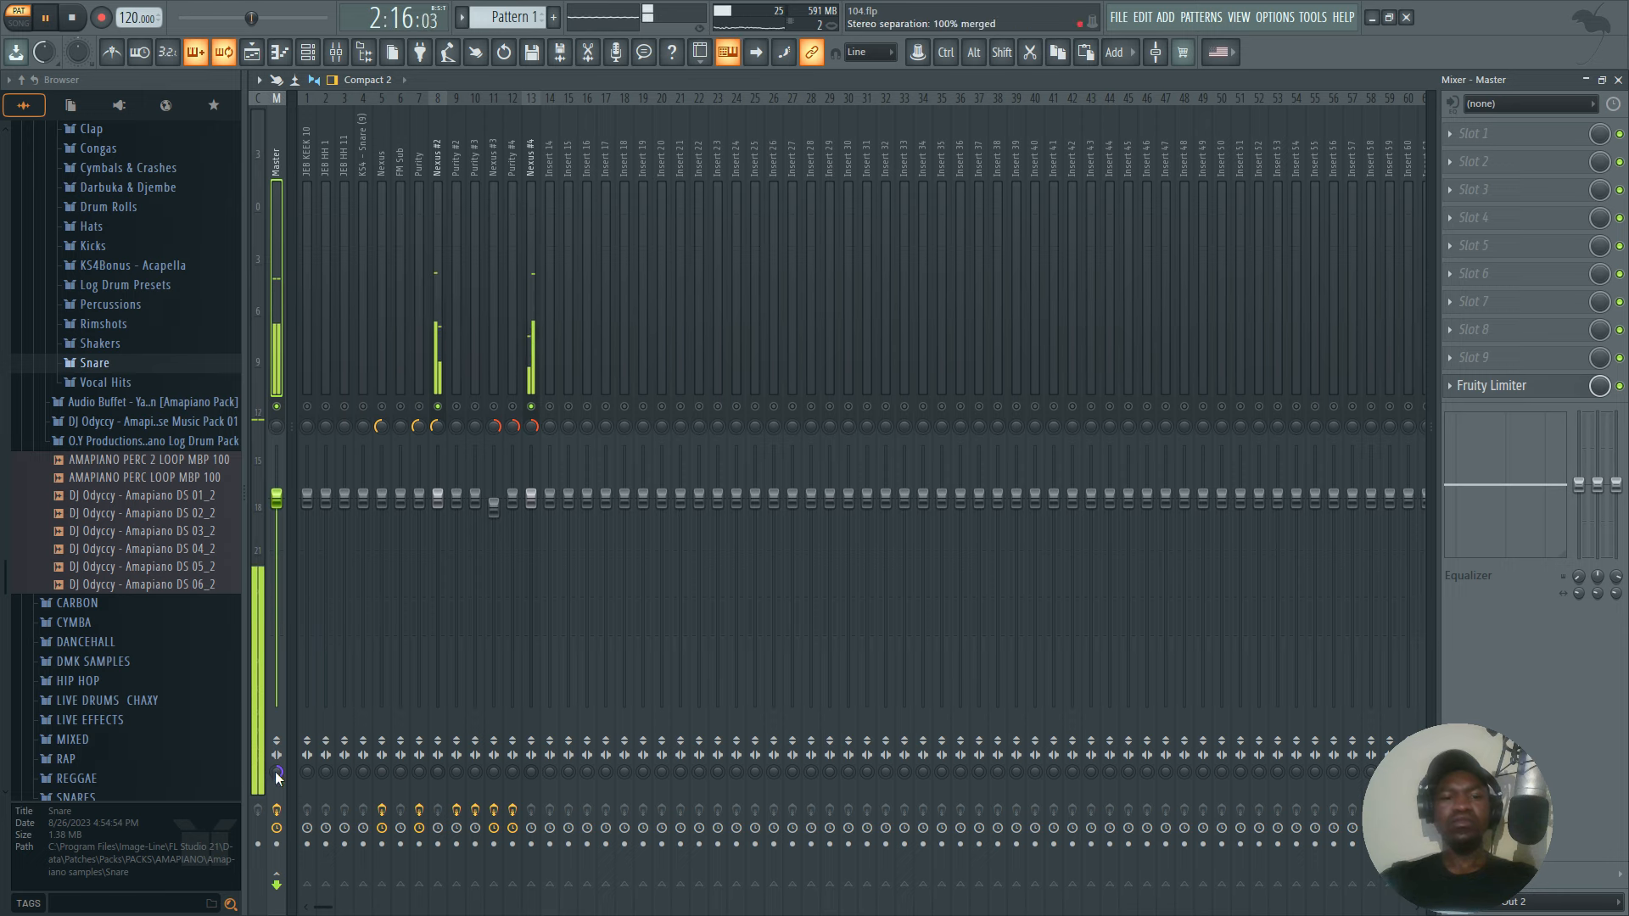
{"action": "key", "text": "space"}
{"action": "left_click_drag", "start_coordinate": [276, 774], "coordinate": [275, 785]}
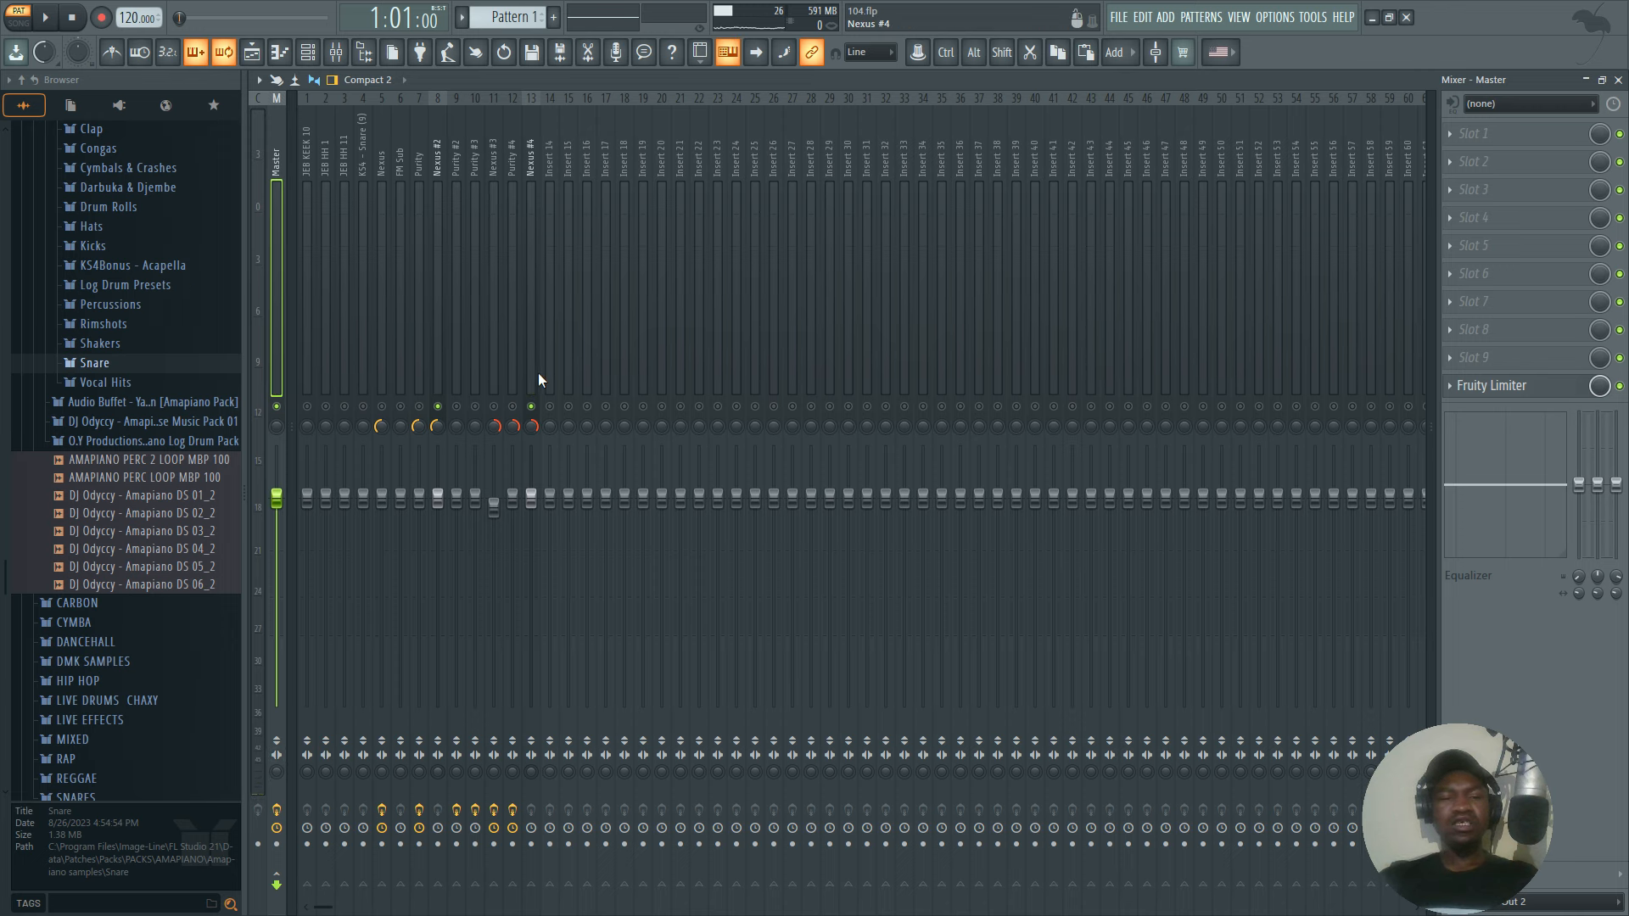
Unmute all mixer tracks and all channel rack channels, then play the full pattern.
{"action": "right_click", "coordinate": [540, 409]}
{"action": "key", "text": "space"}
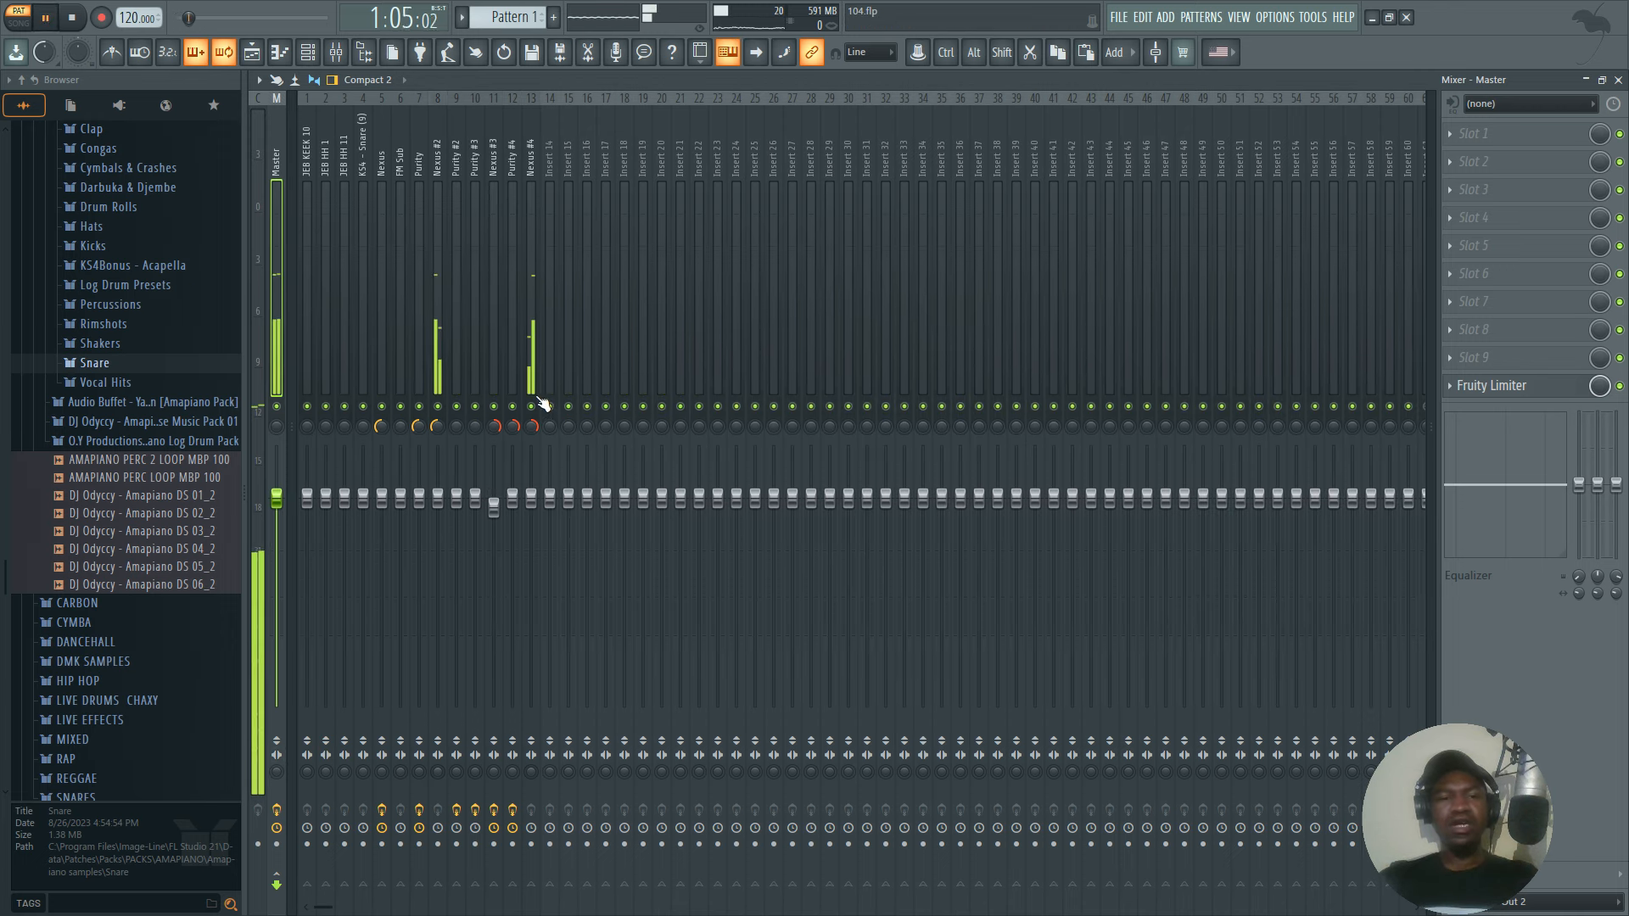
{"action": "left_click", "coordinate": [309, 51]}
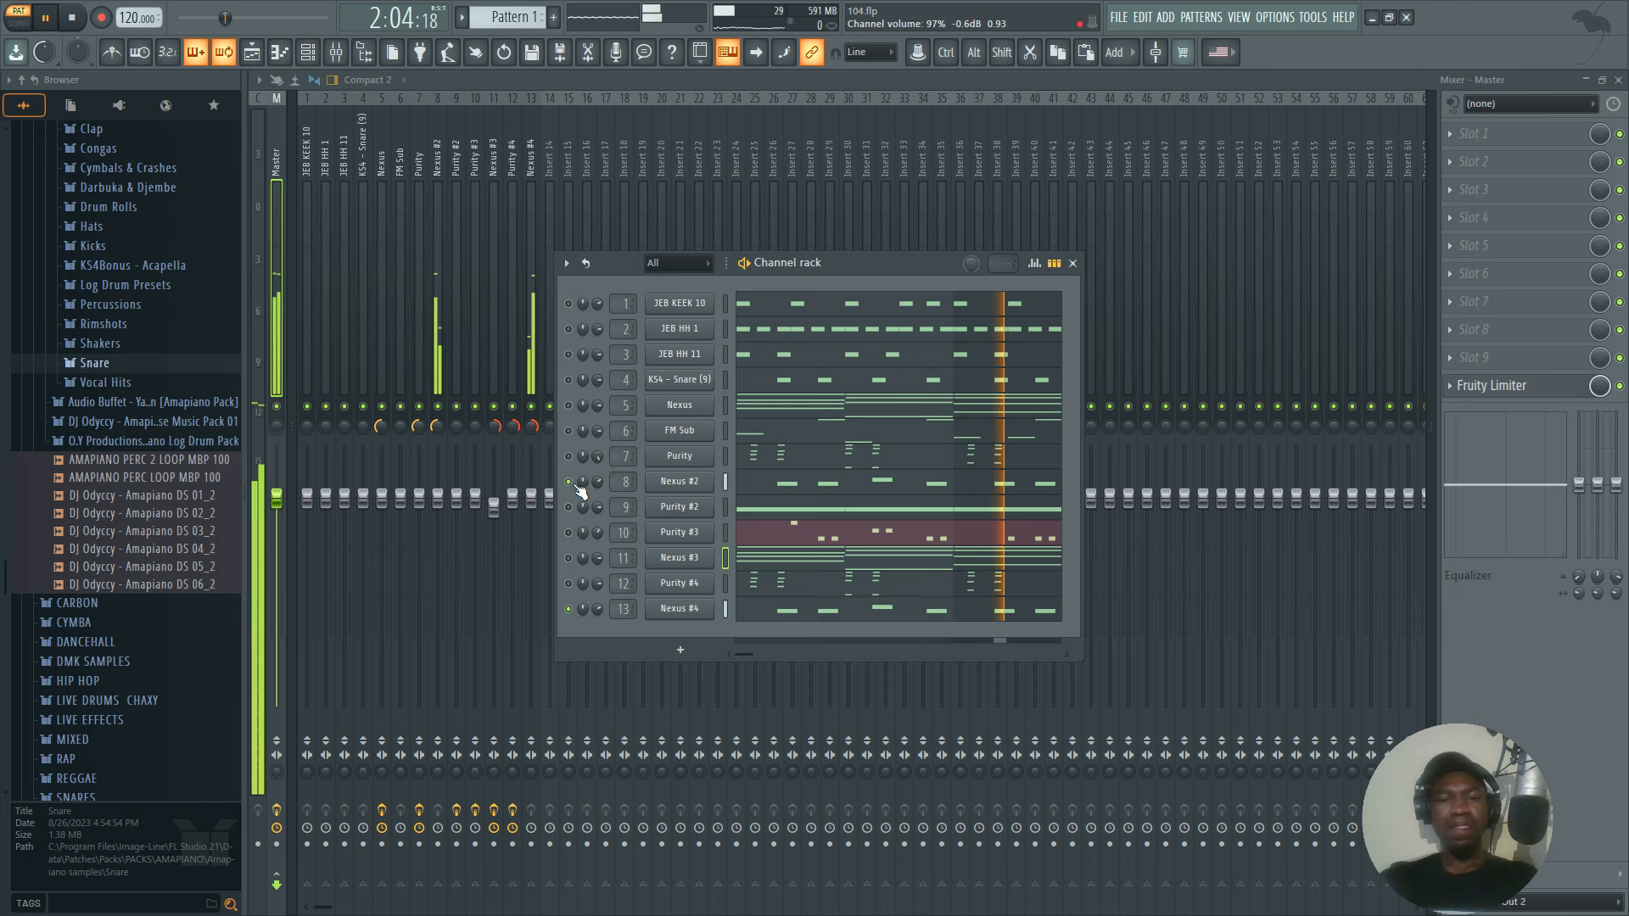
{"action": "right_click", "coordinate": [569, 481]}
{"action": "left_click", "coordinate": [585, 489]}
{"action": "right_click", "coordinate": [574, 486]}
{"action": "left_click", "coordinate": [588, 486]}
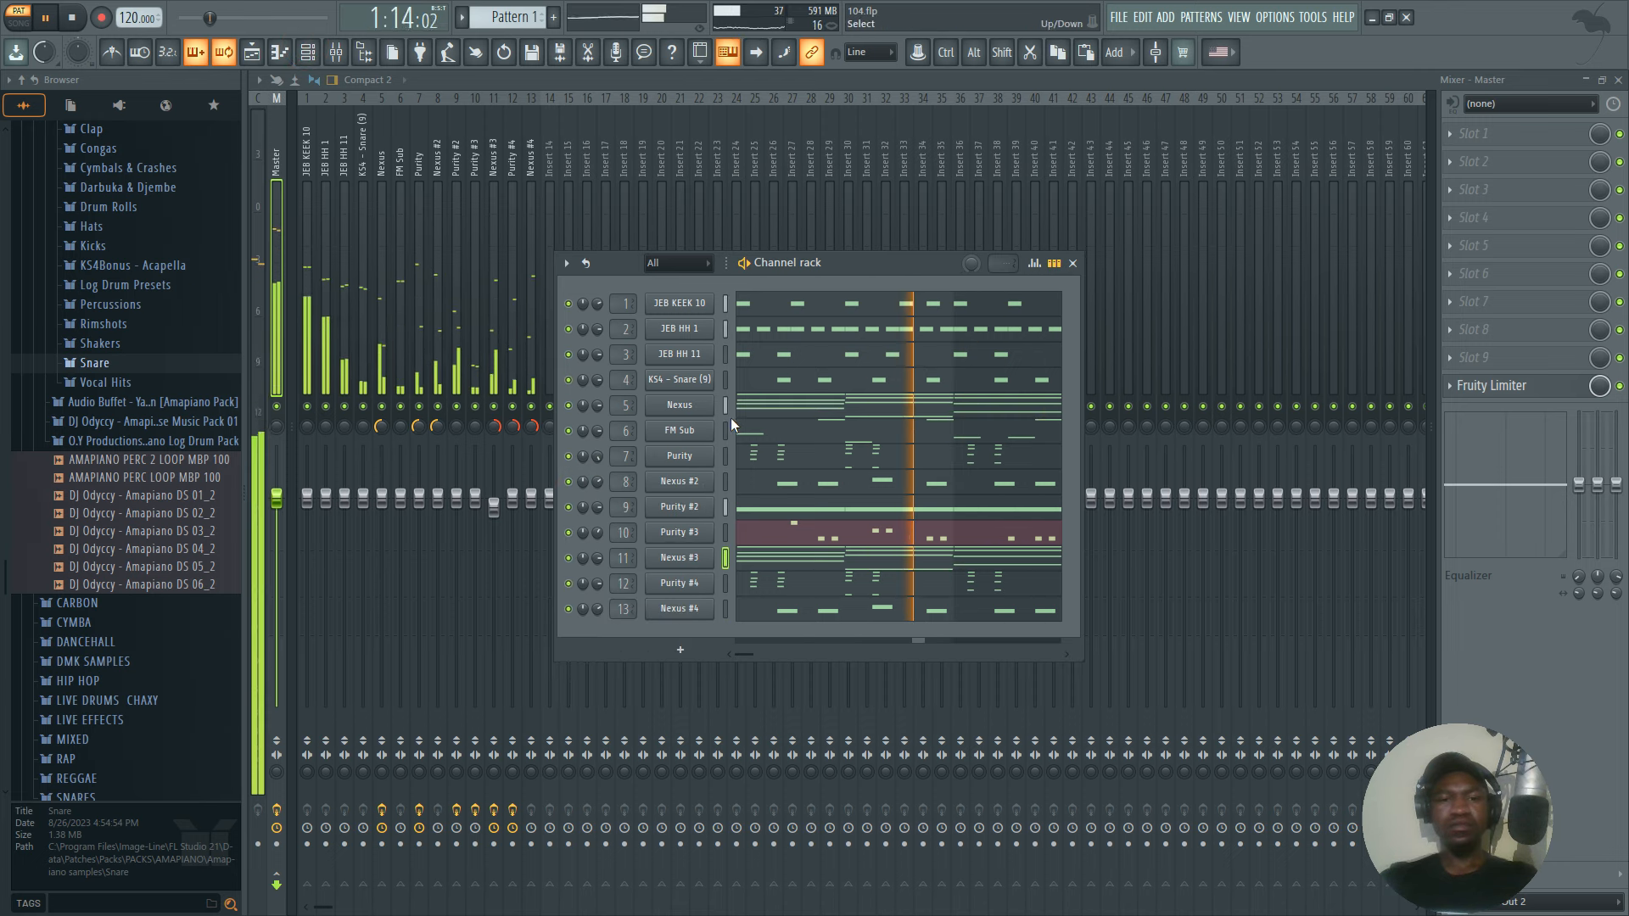
{"action": "left_click", "coordinate": [1074, 263]}
{"action": "key", "text": "space"}
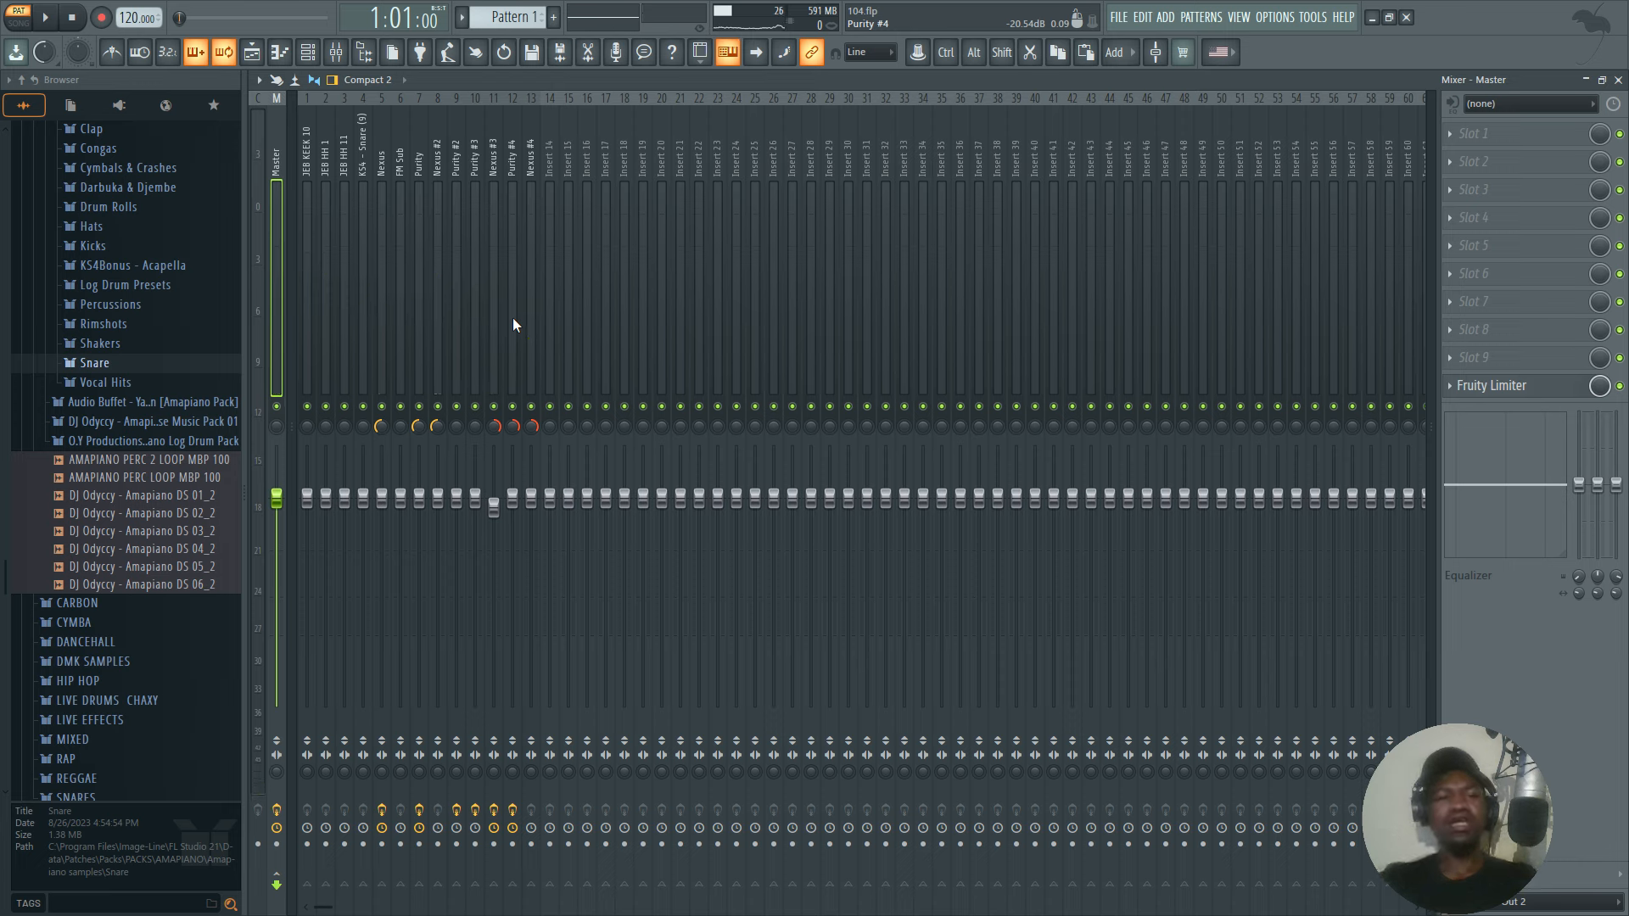
Solo the JEB HH 1 mixer track, play it and try panning it left, then recentre its panning.
{"action": "right_click", "coordinate": [325, 407]}
{"action": "key", "text": "space"}
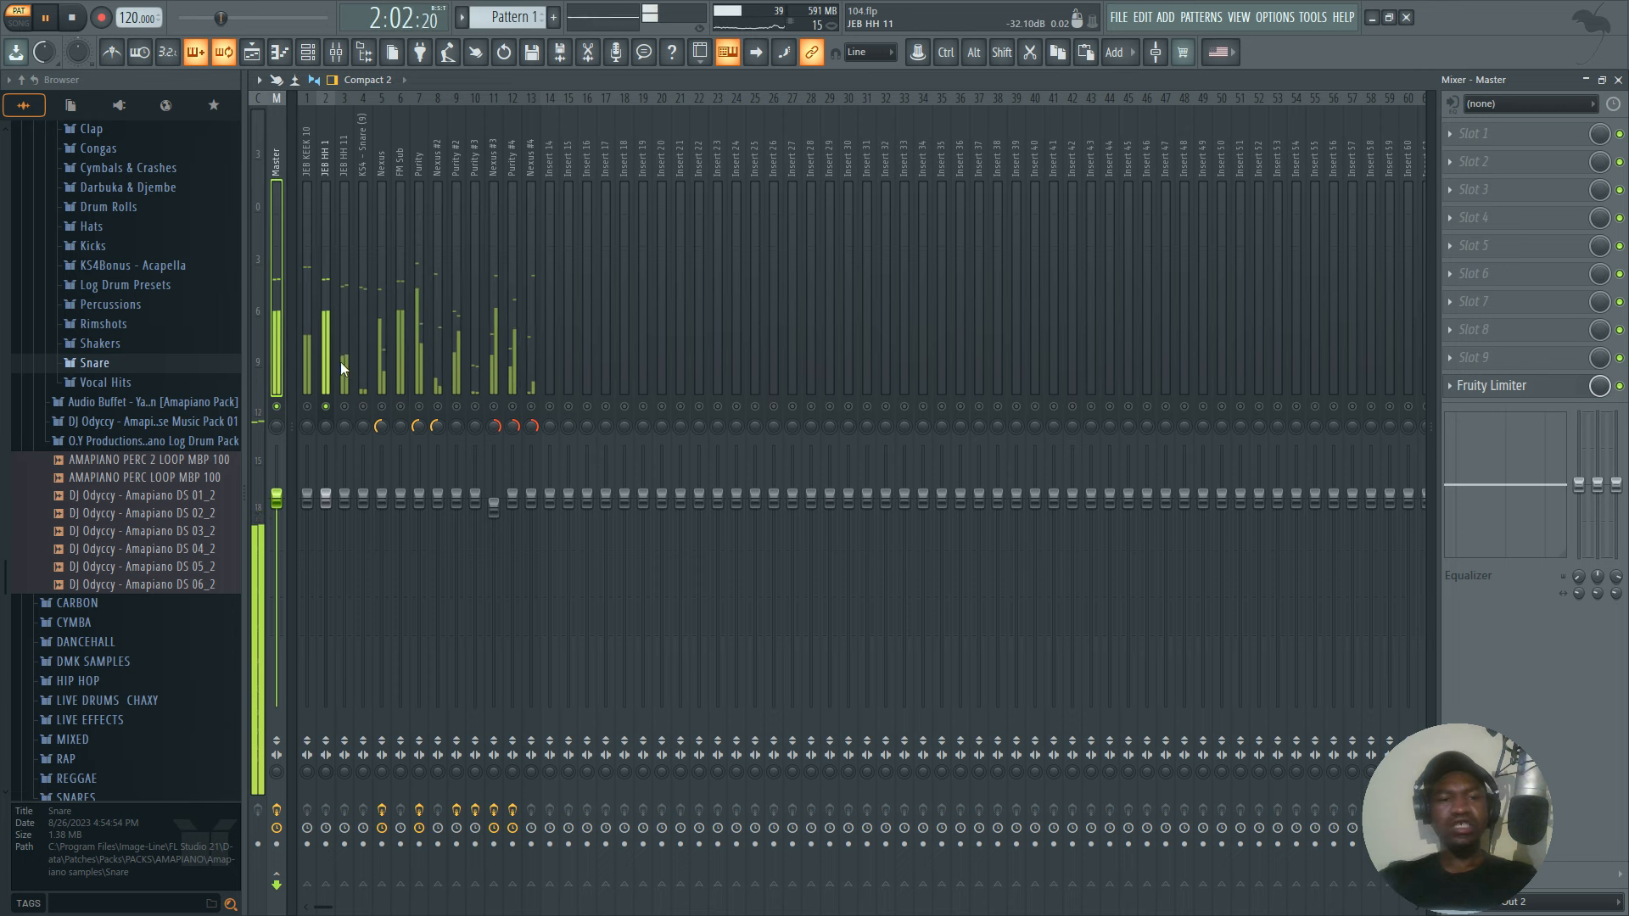
{"action": "left_click", "coordinate": [322, 374]}
{"action": "key", "text": "space"}
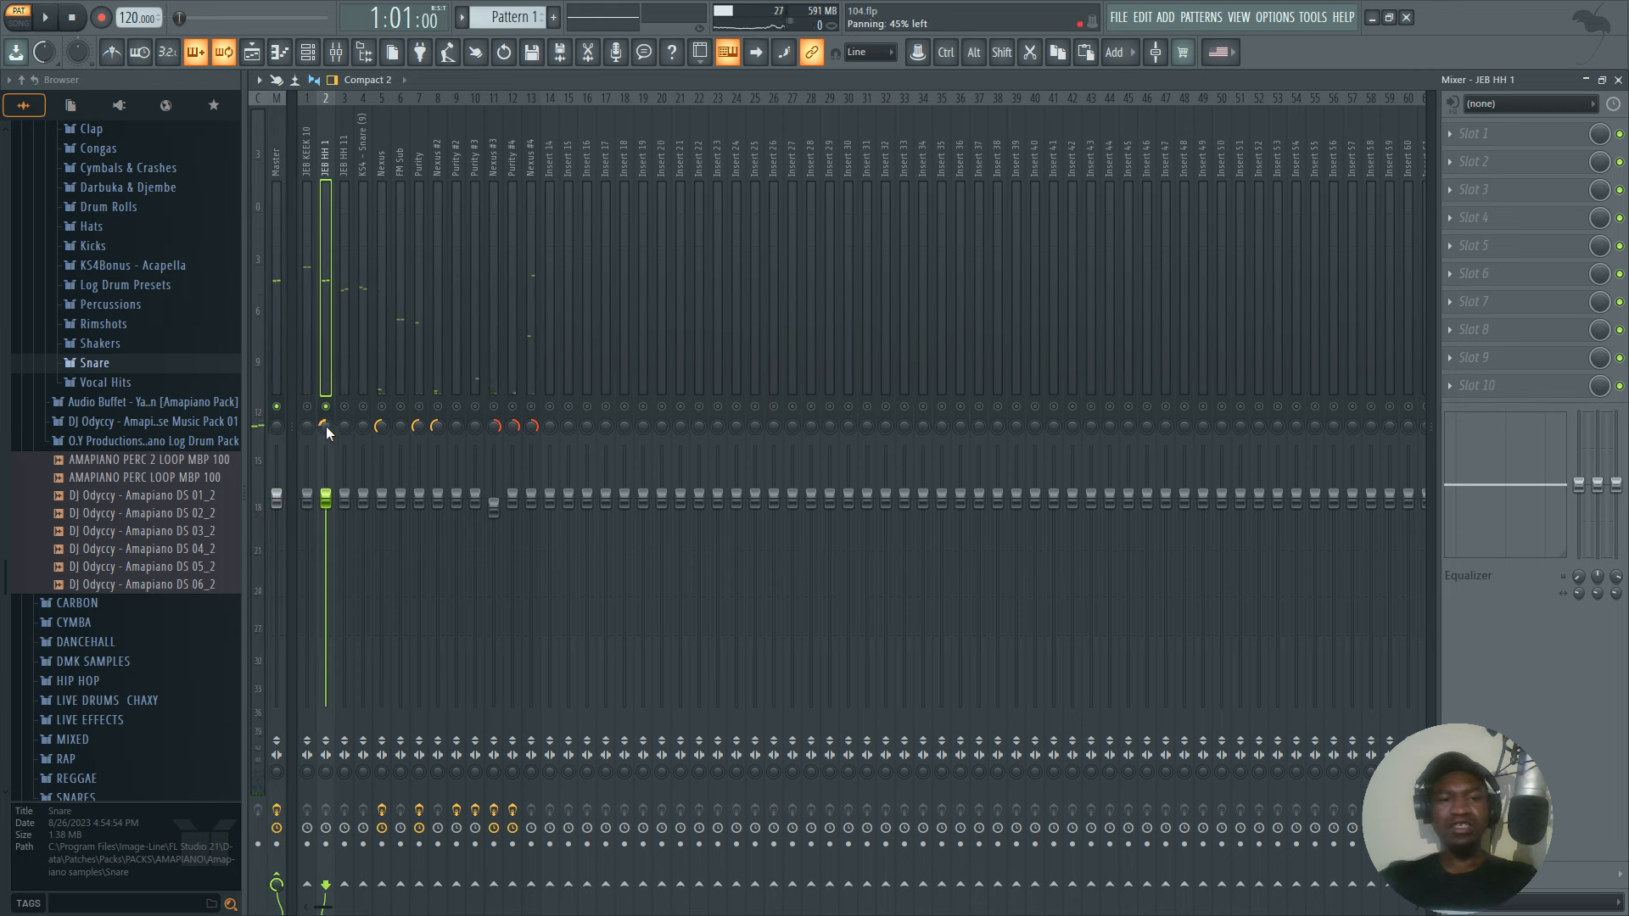
{"action": "left_click_drag", "start_coordinate": [325, 425], "coordinate": [326, 430]}
{"action": "left_click", "coordinate": [324, 431]}
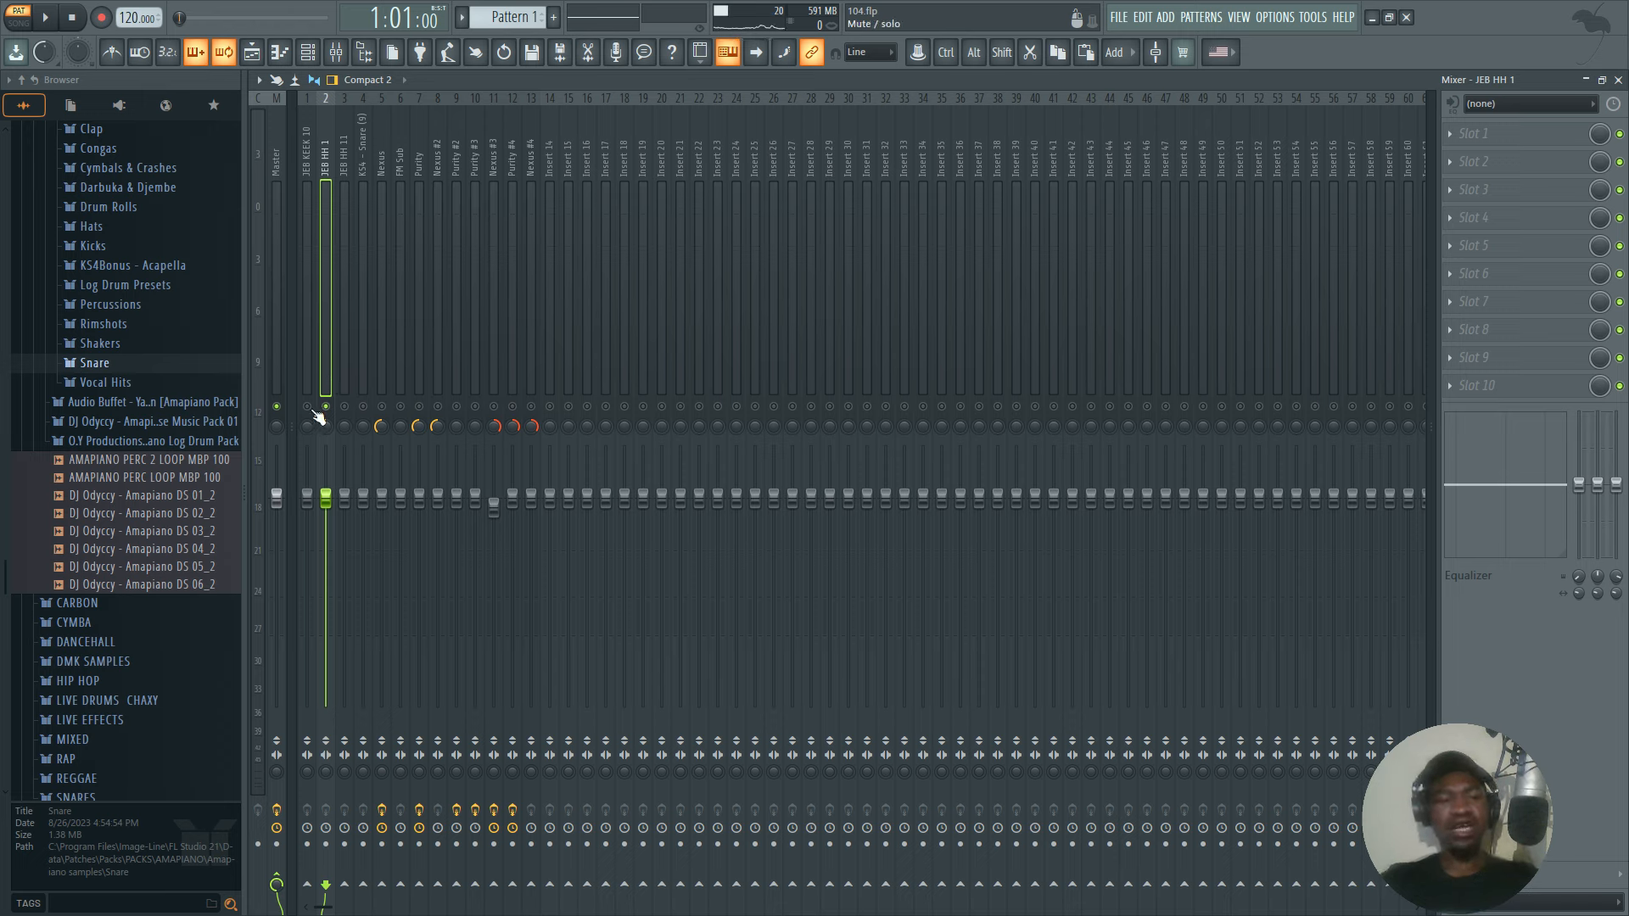
Unmute the JEB HH 11 track, pan JEB HH 1 about 38% left and JEB HH 11 about 34% right, and play both.
{"action": "key", "text": "space"}
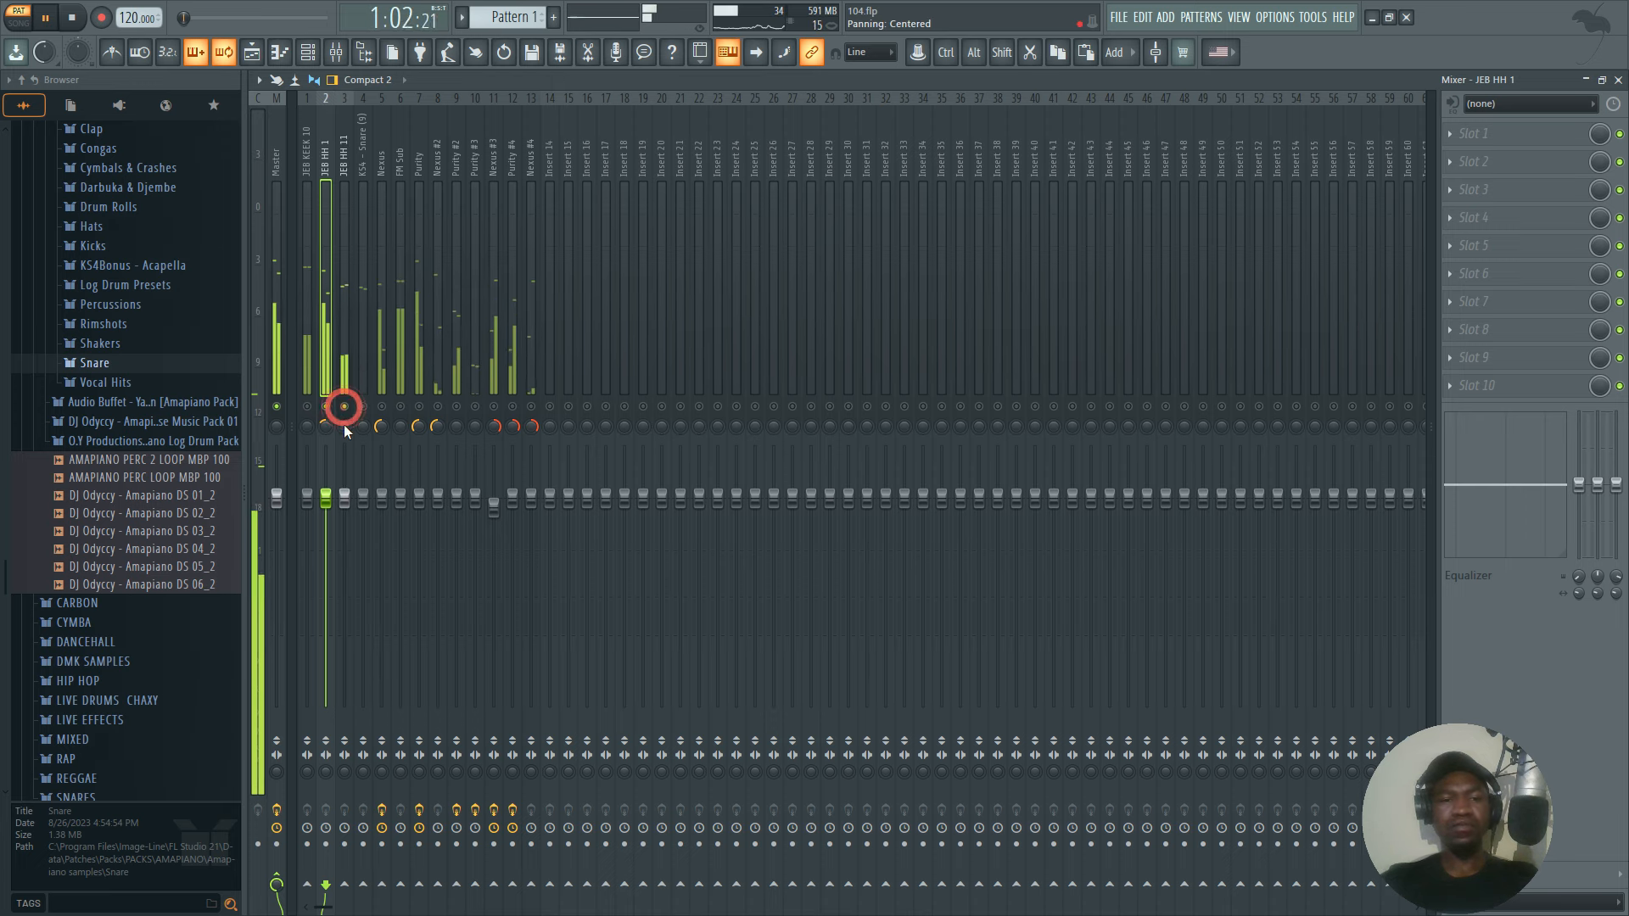
{"action": "key", "text": "space"}
{"action": "left_click_drag", "start_coordinate": [343, 426], "coordinate": [328, 437]}
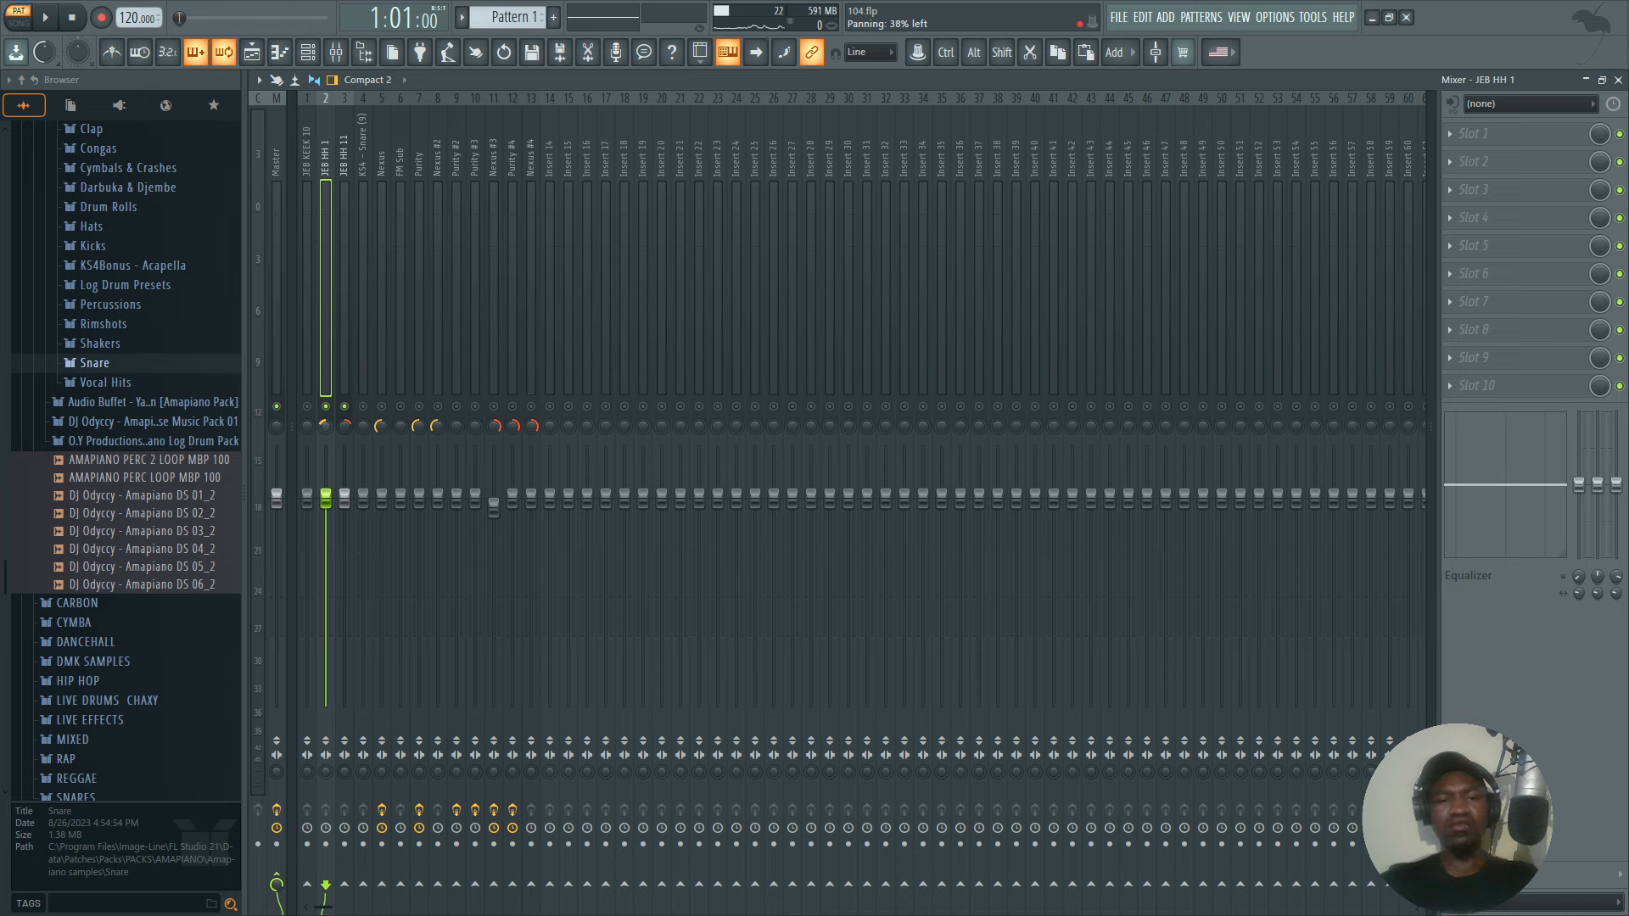
{"action": "left_click_drag", "start_coordinate": [344, 426], "coordinate": [344, 422]}
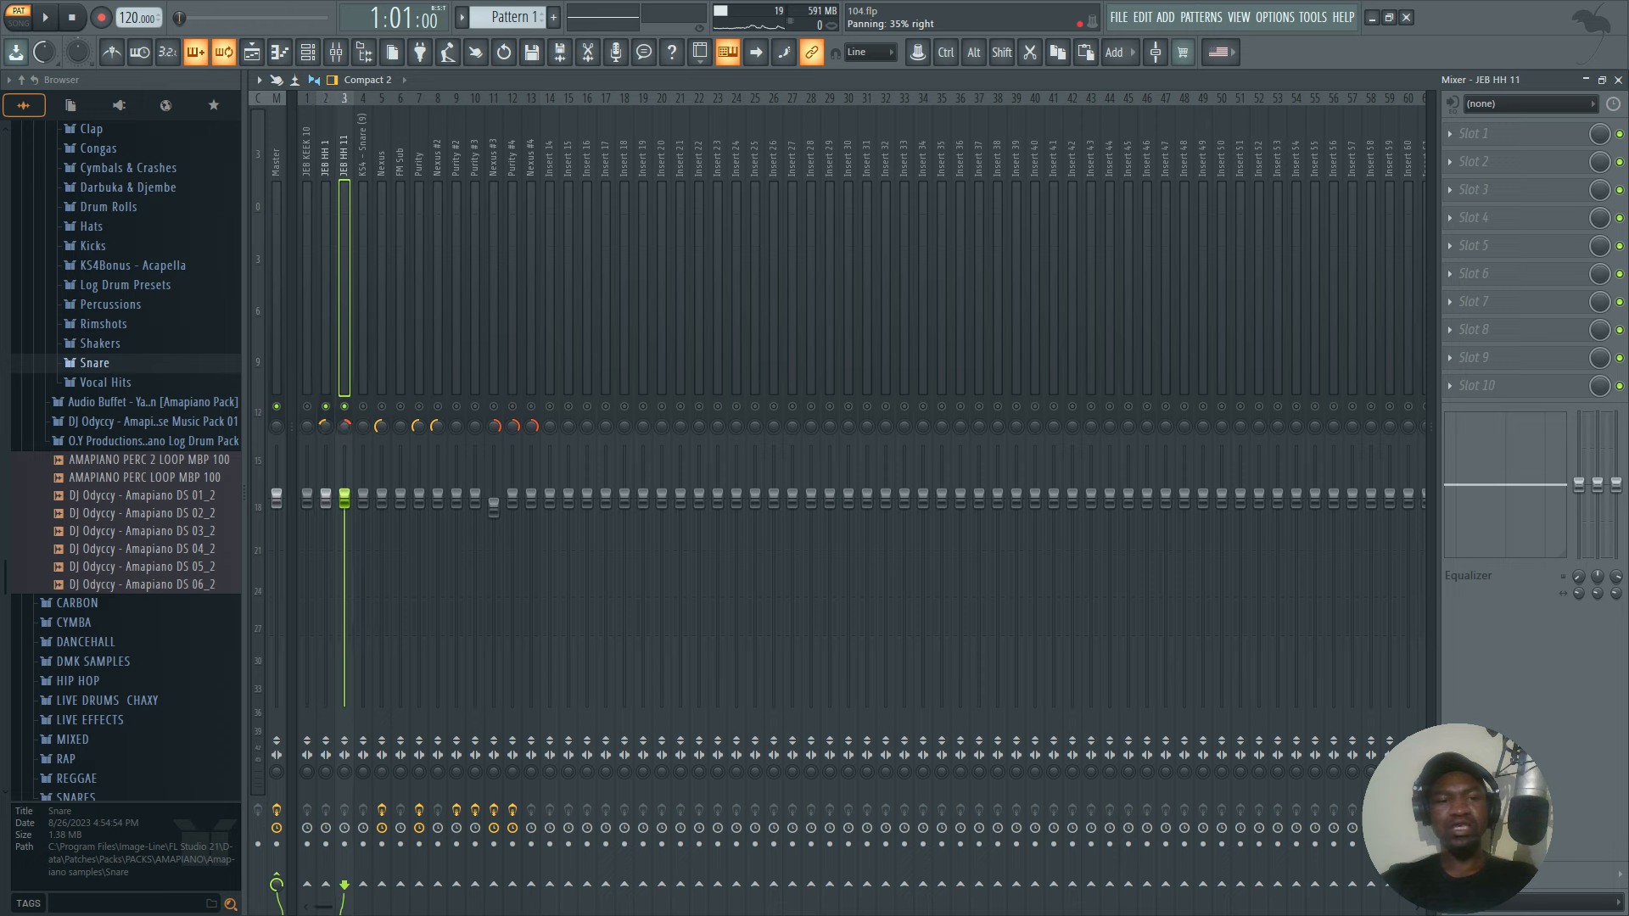
{"action": "left_click", "coordinate": [325, 426]}
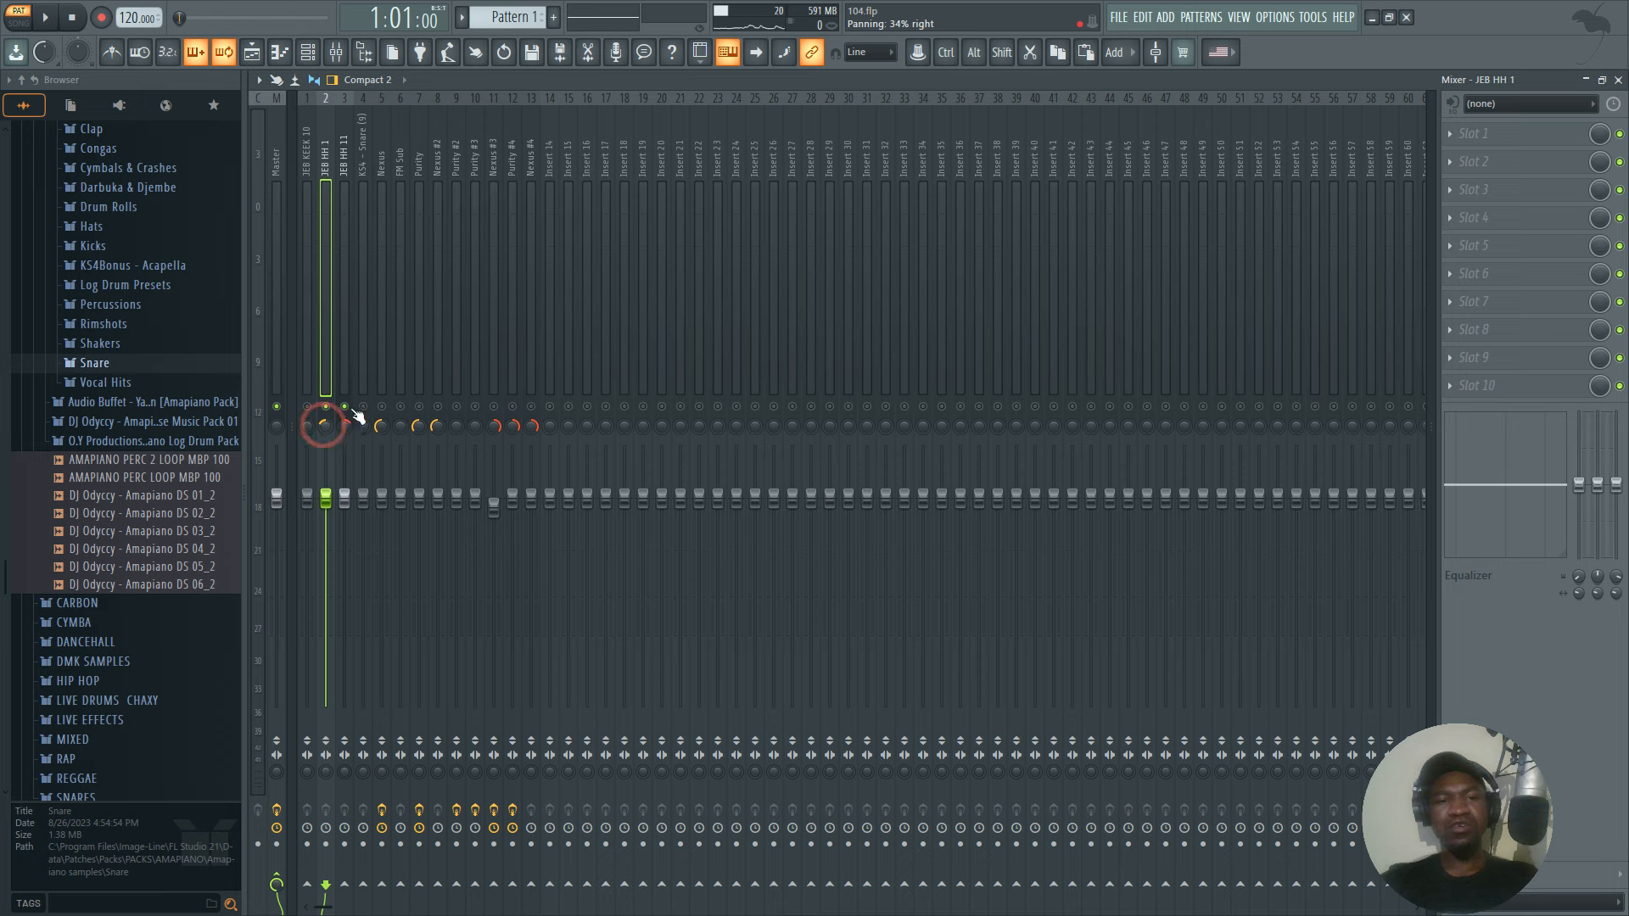
{"action": "key", "text": "space"}
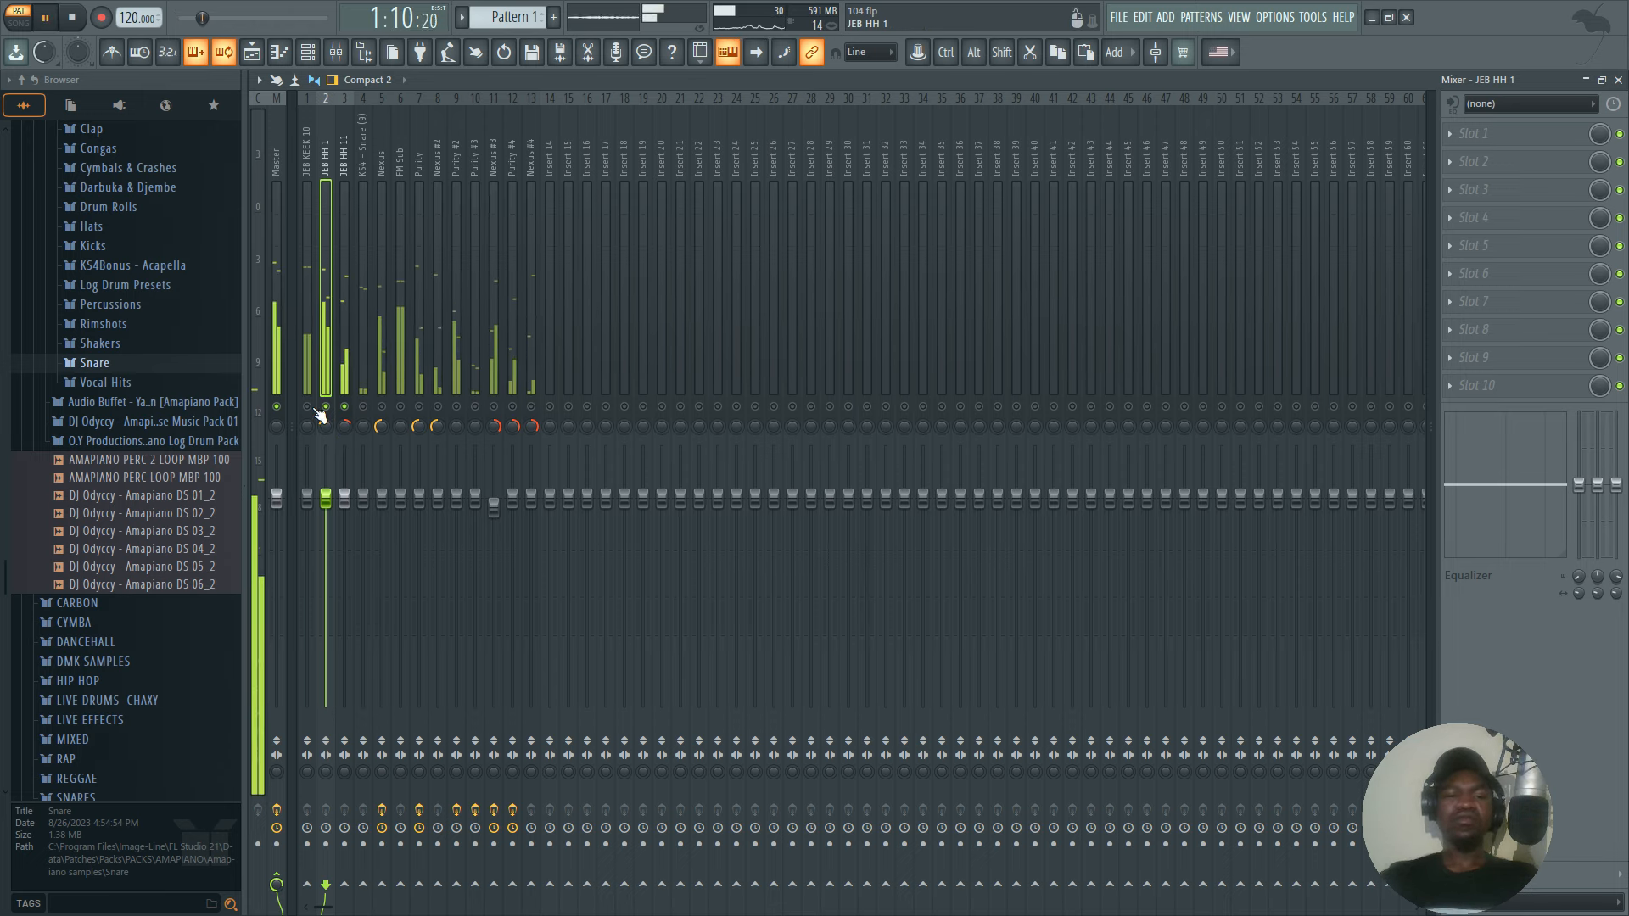
{"action": "key", "text": "space"}
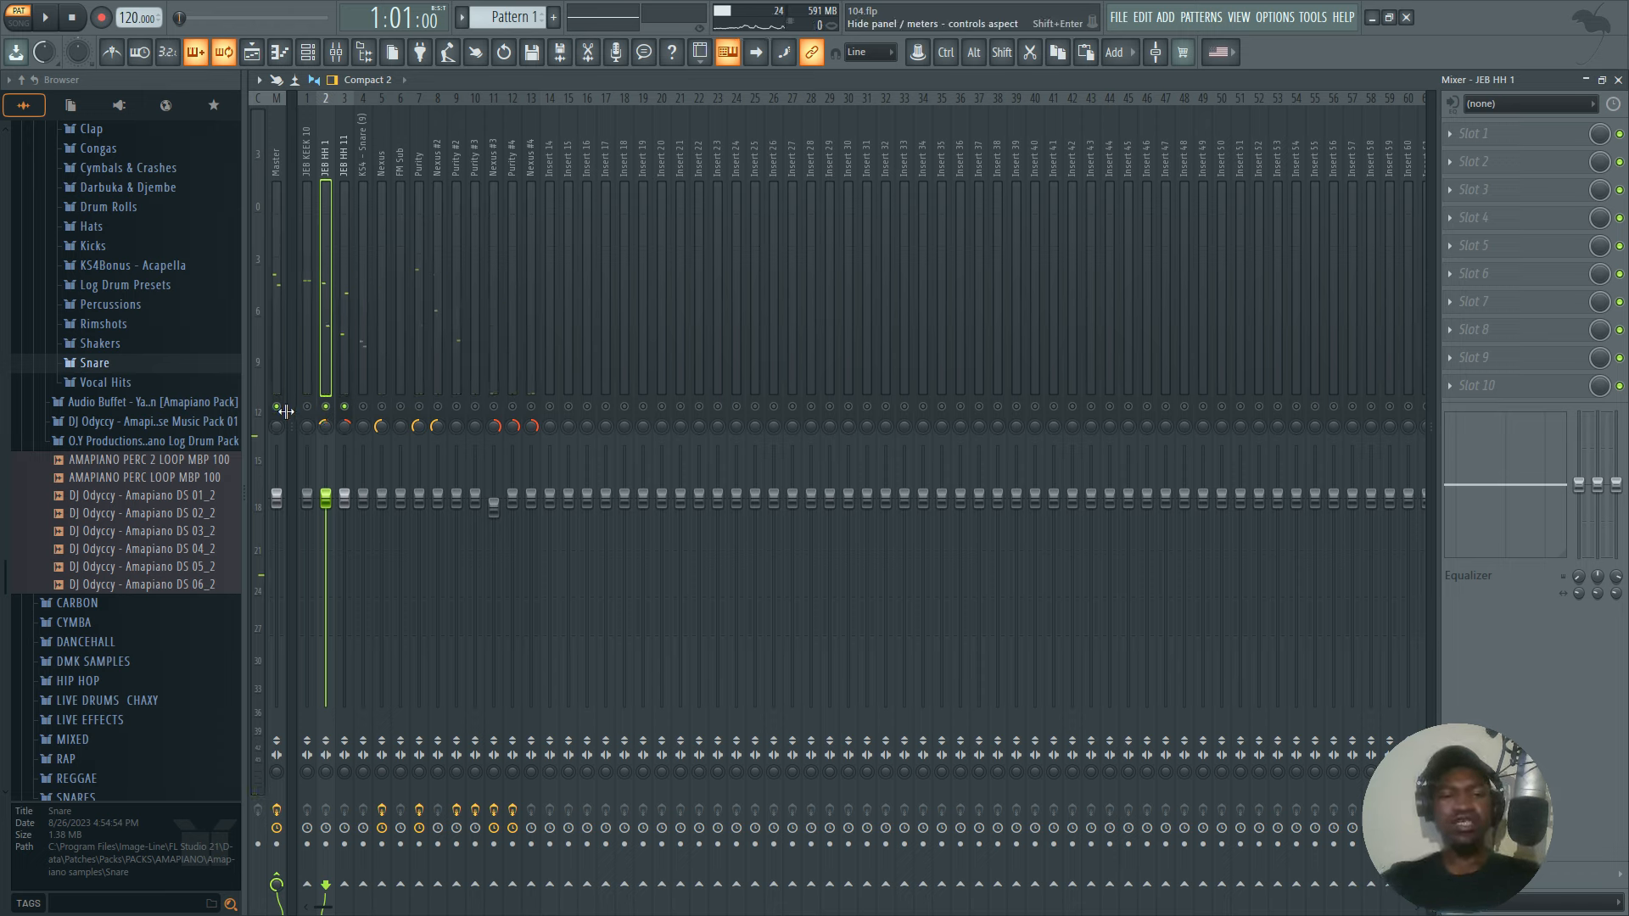
Leave only the JEB KEEK 10 mixer track unmuted, turn its stereo separation toward merged and play it.
{"action": "left_click", "coordinate": [307, 407]}
{"action": "key", "text": "space"}
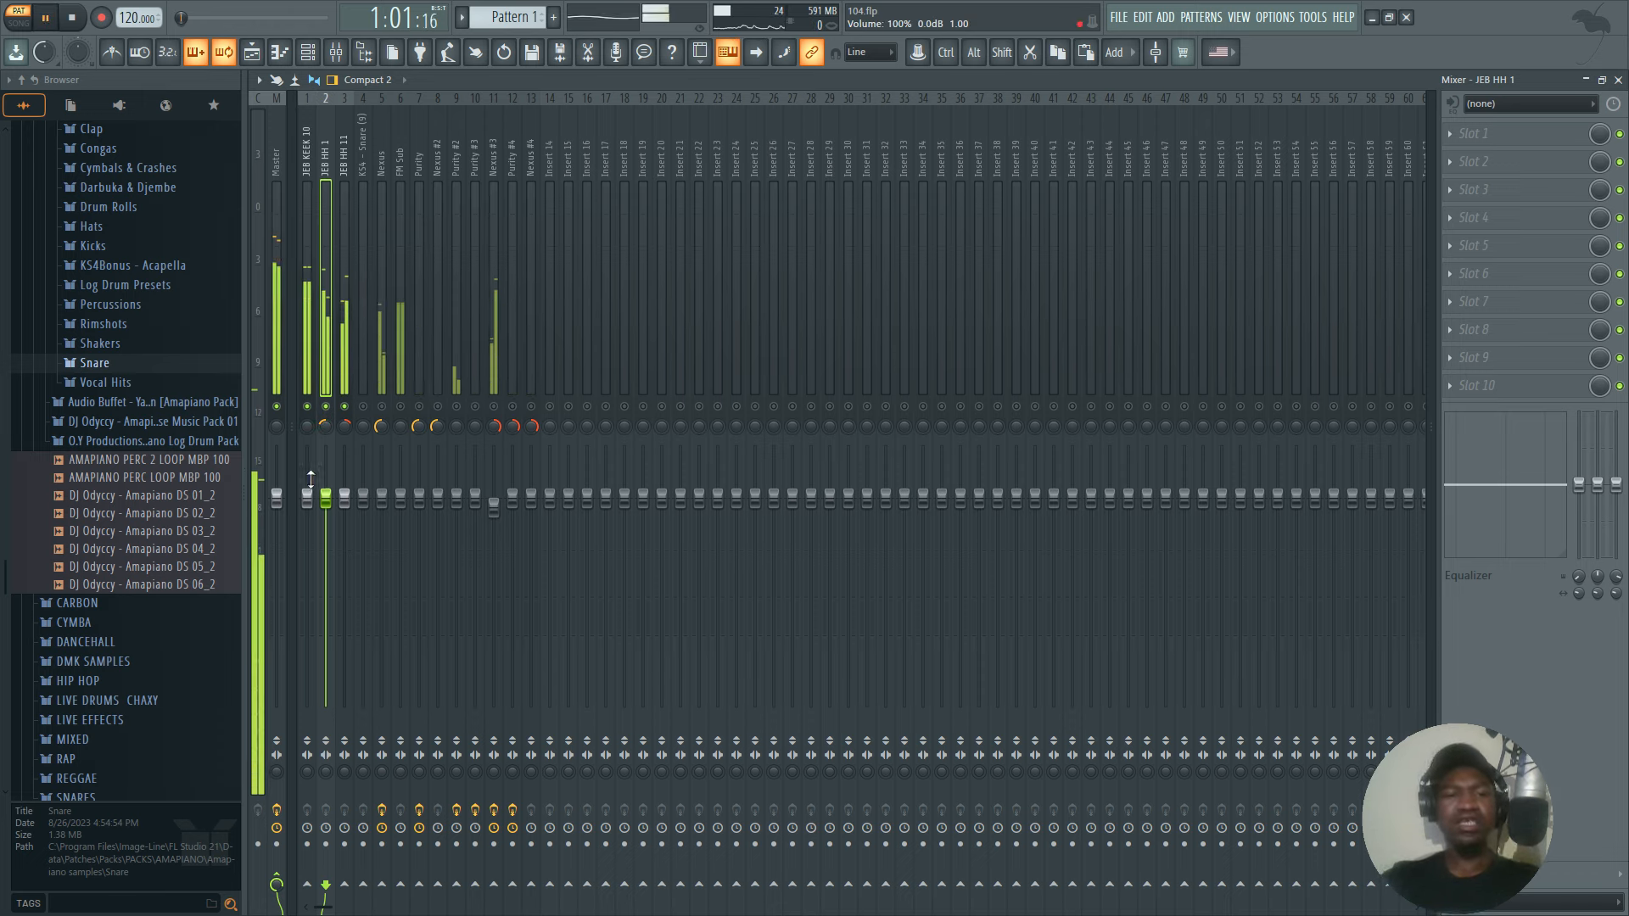
{"action": "key", "text": "space"}
{"action": "left_click", "coordinate": [326, 407]}
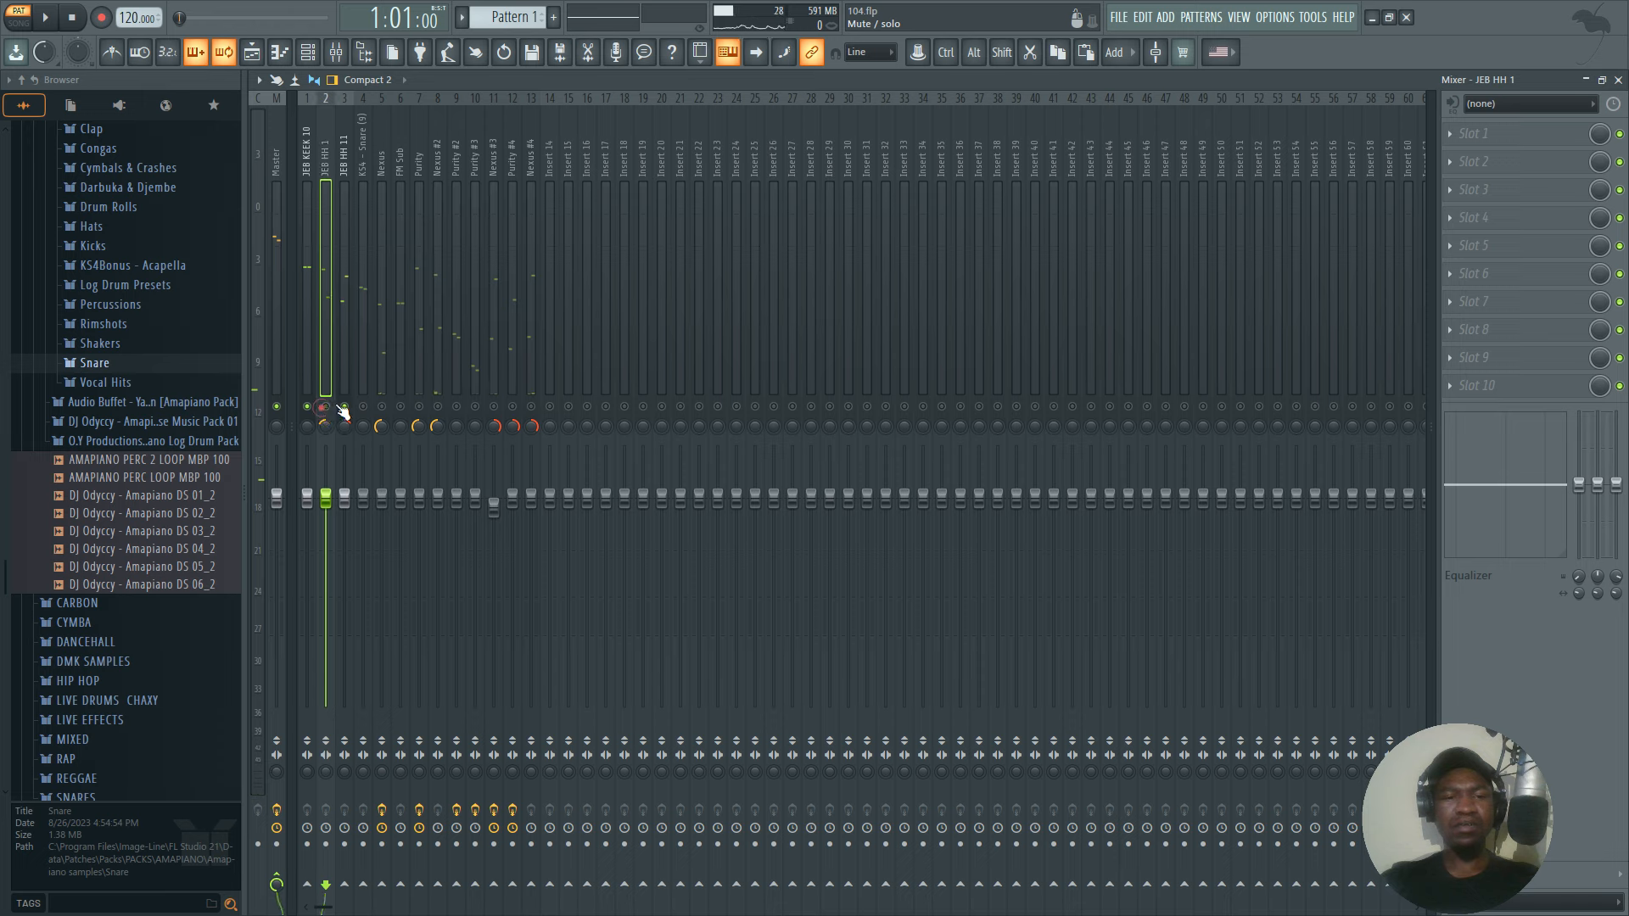
{"action": "left_click", "coordinate": [343, 407]}
{"action": "left_click", "coordinate": [307, 771]}
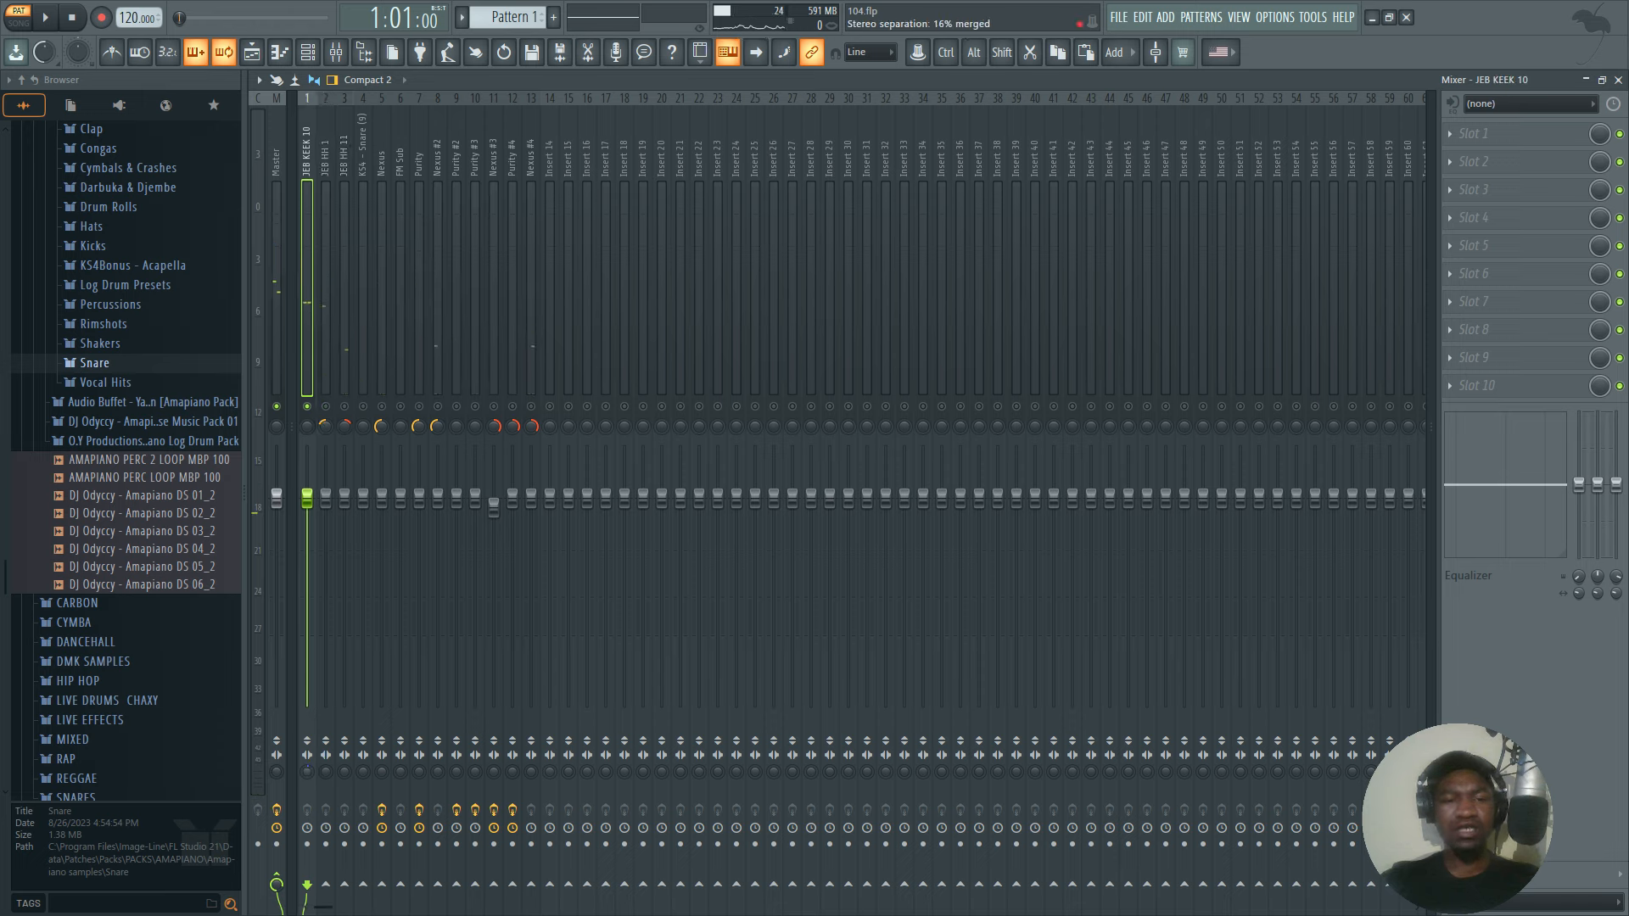
{"action": "key", "text": "space"}
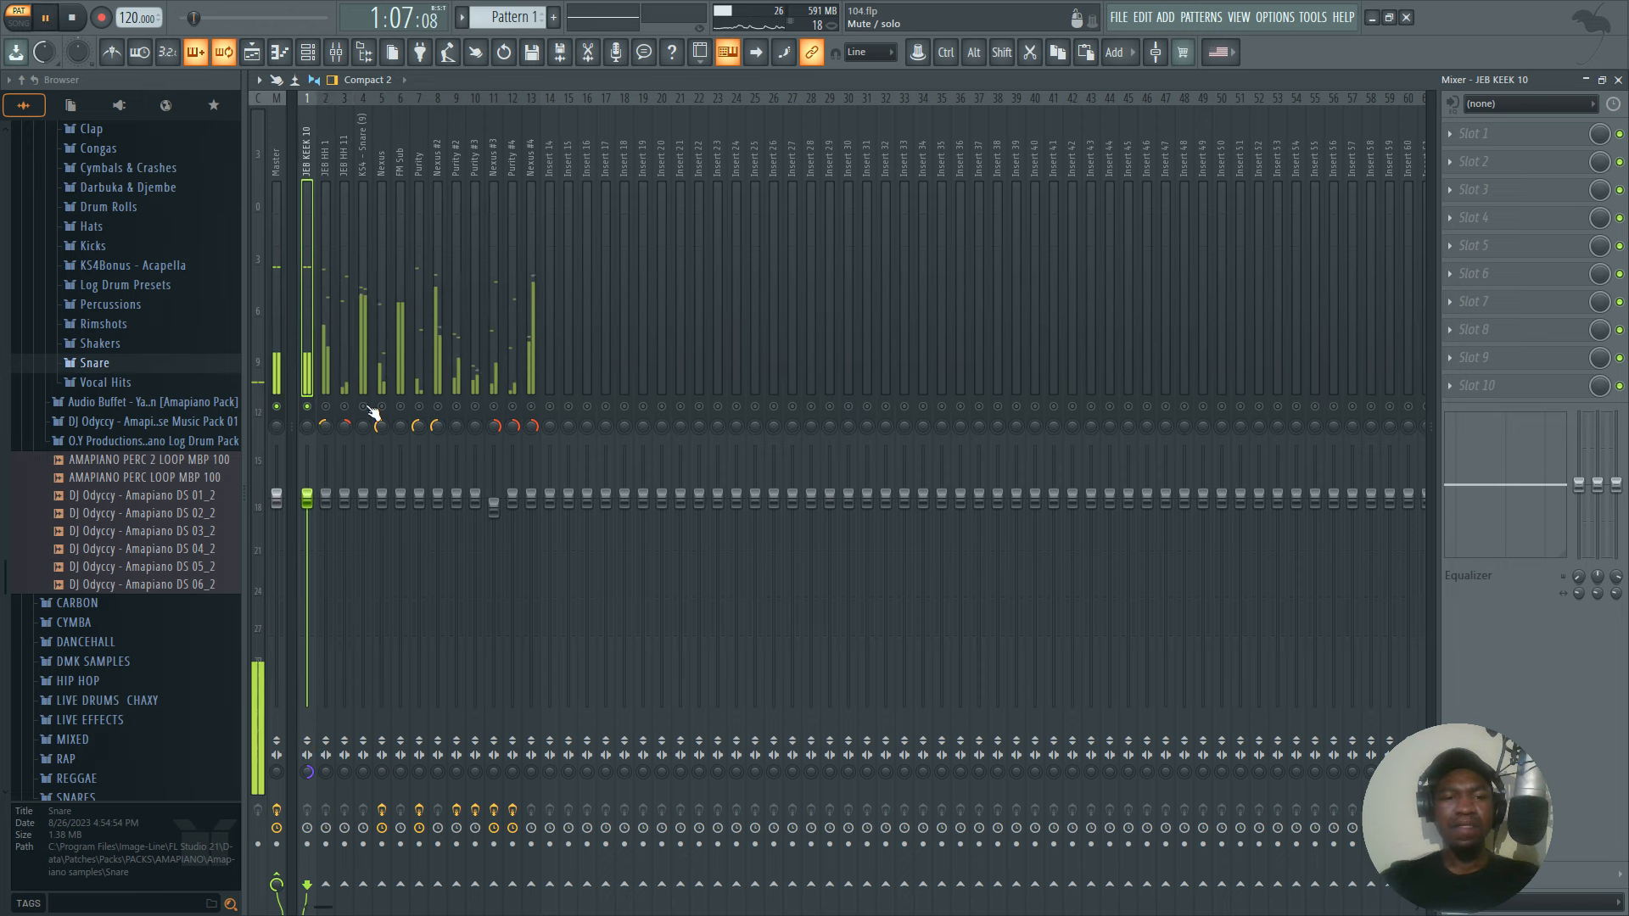
{"action": "key", "text": "space"}
Solo the KS4 - Snare (9) mixer track, turn its stereo separation toward merged and play it.
{"action": "left_click", "coordinate": [365, 413]}
{"action": "key", "text": "space"}
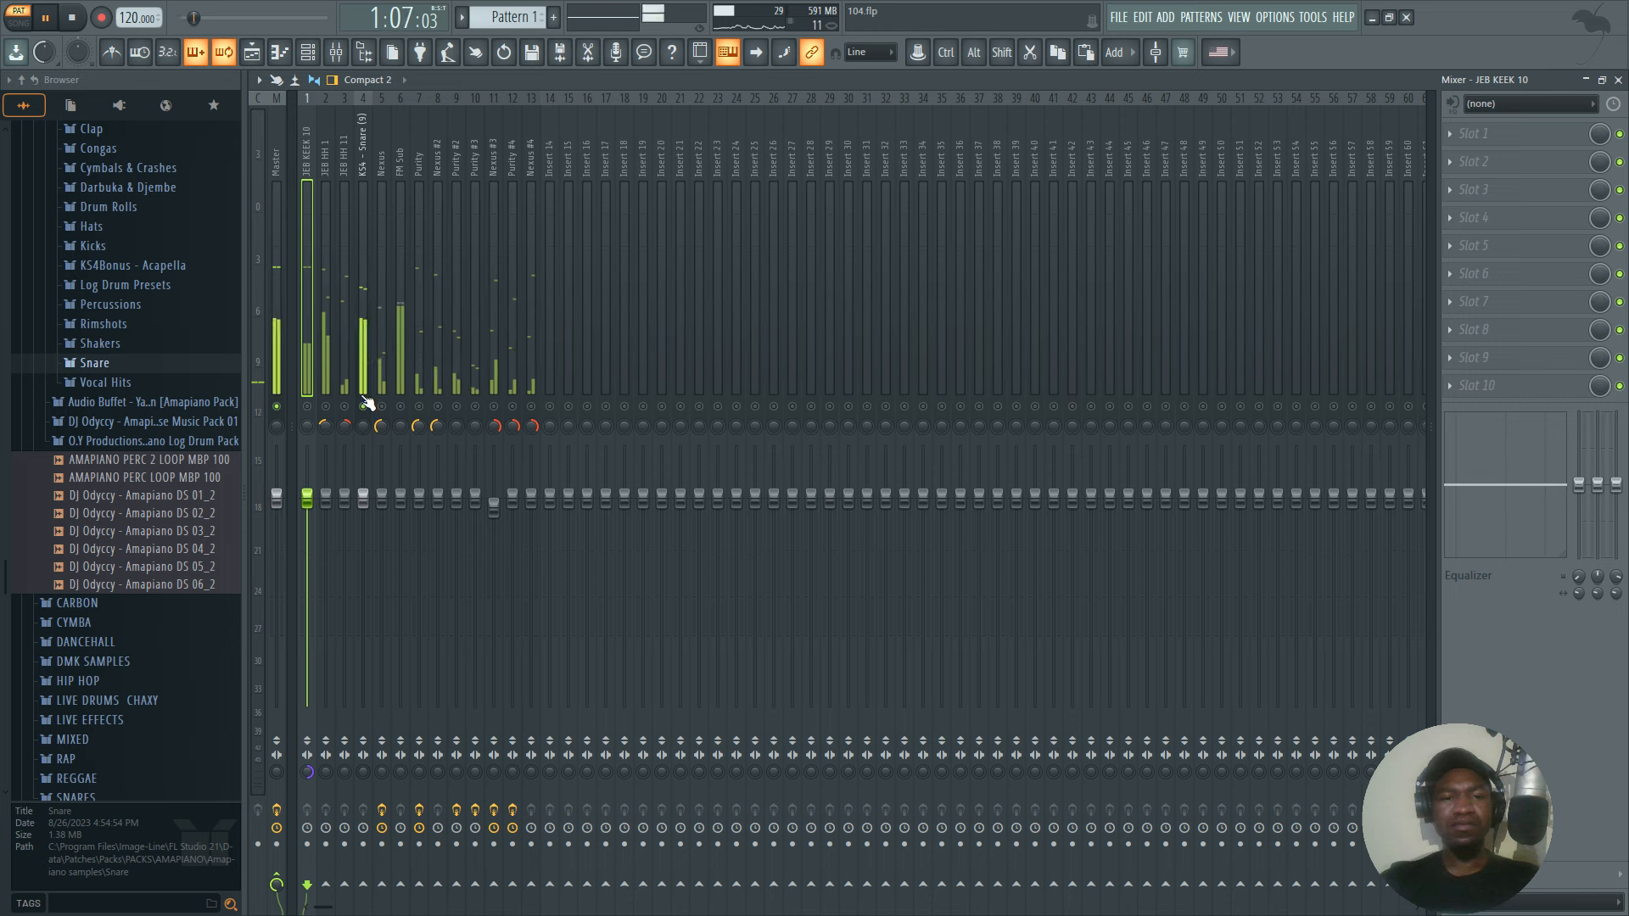
{"action": "key", "text": "space"}
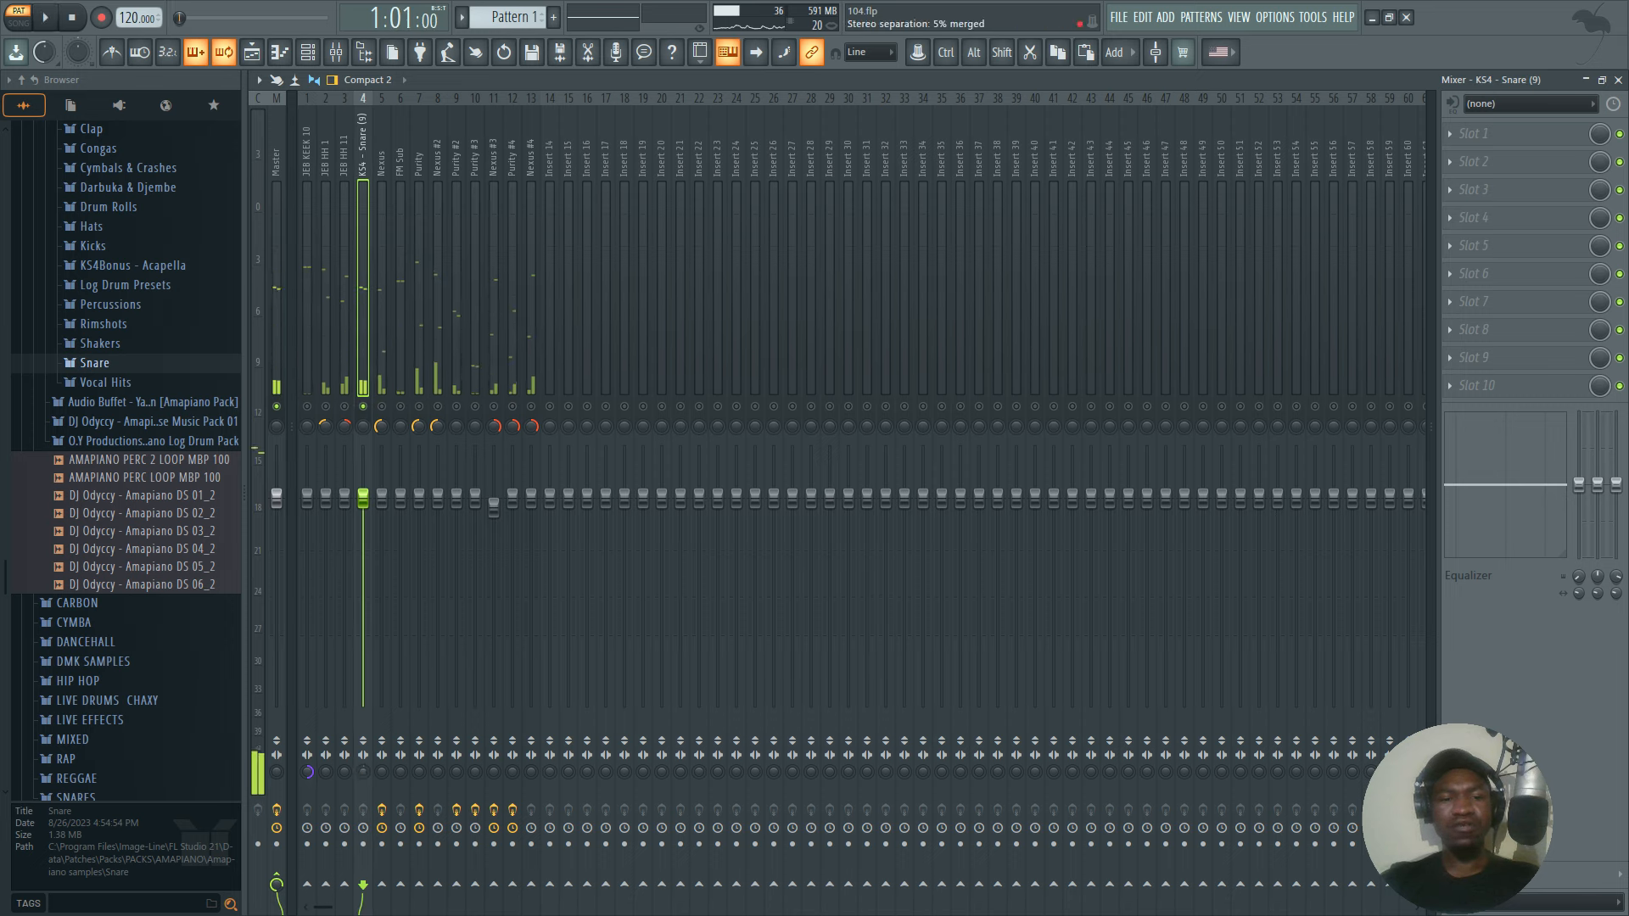
{"action": "left_click_drag", "start_coordinate": [364, 771], "coordinate": [364, 815]}
{"action": "key", "text": "space"}
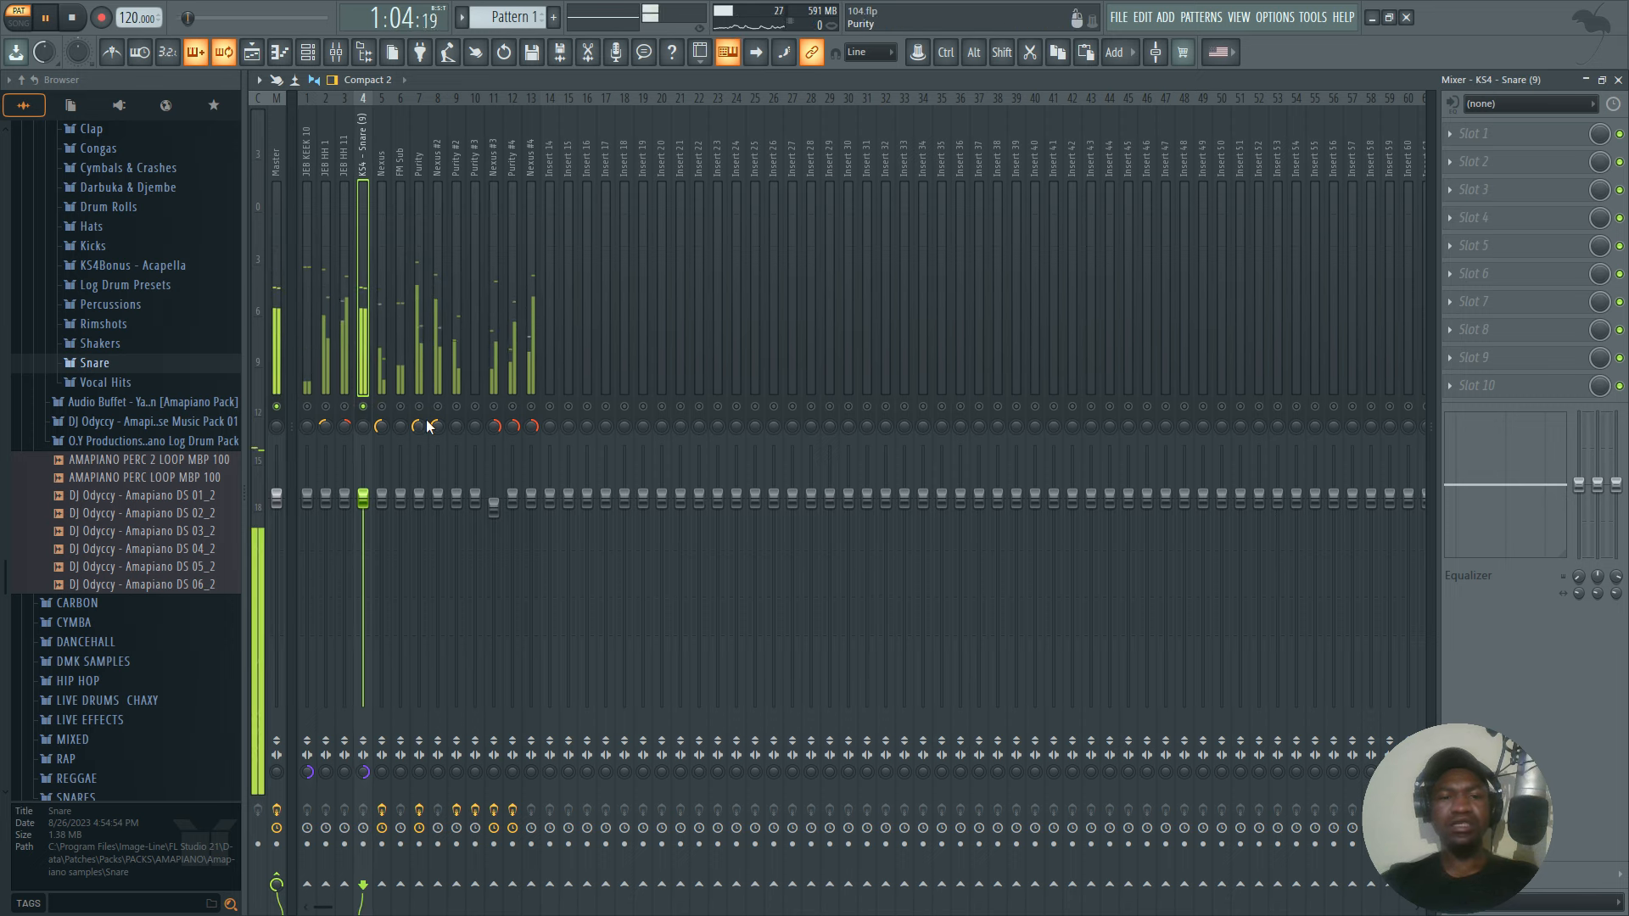
Unmute the Purity #2 mixer track alongside the snare and audition it briefly.
{"action": "key", "text": "space"}
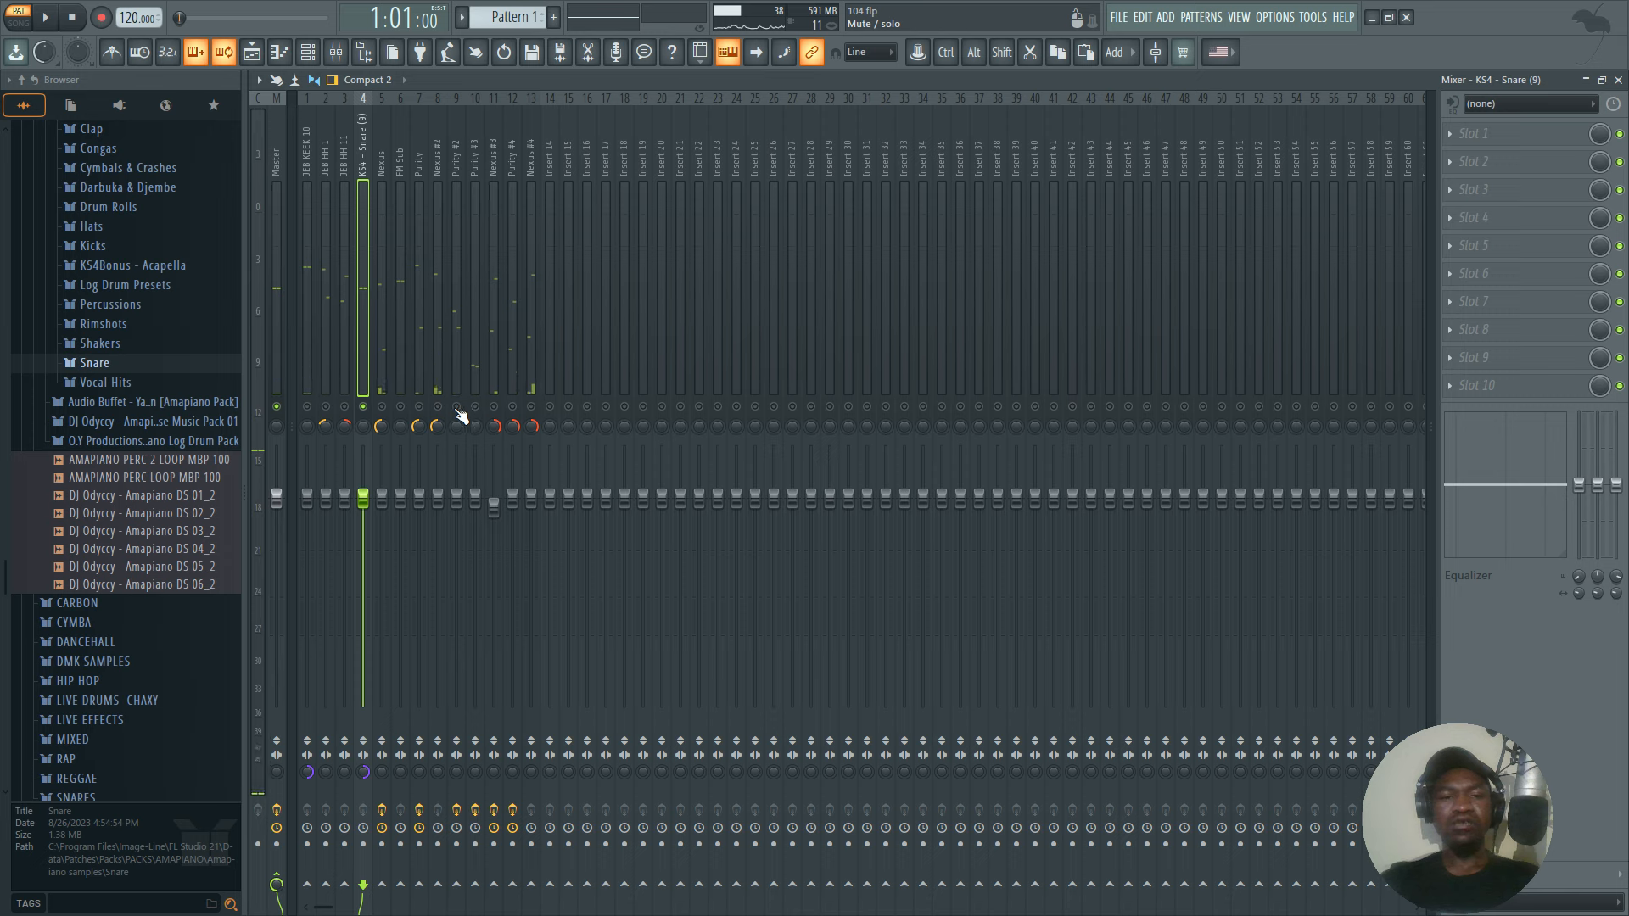
{"action": "left_click", "coordinate": [452, 412]}
{"action": "key", "text": "space"}
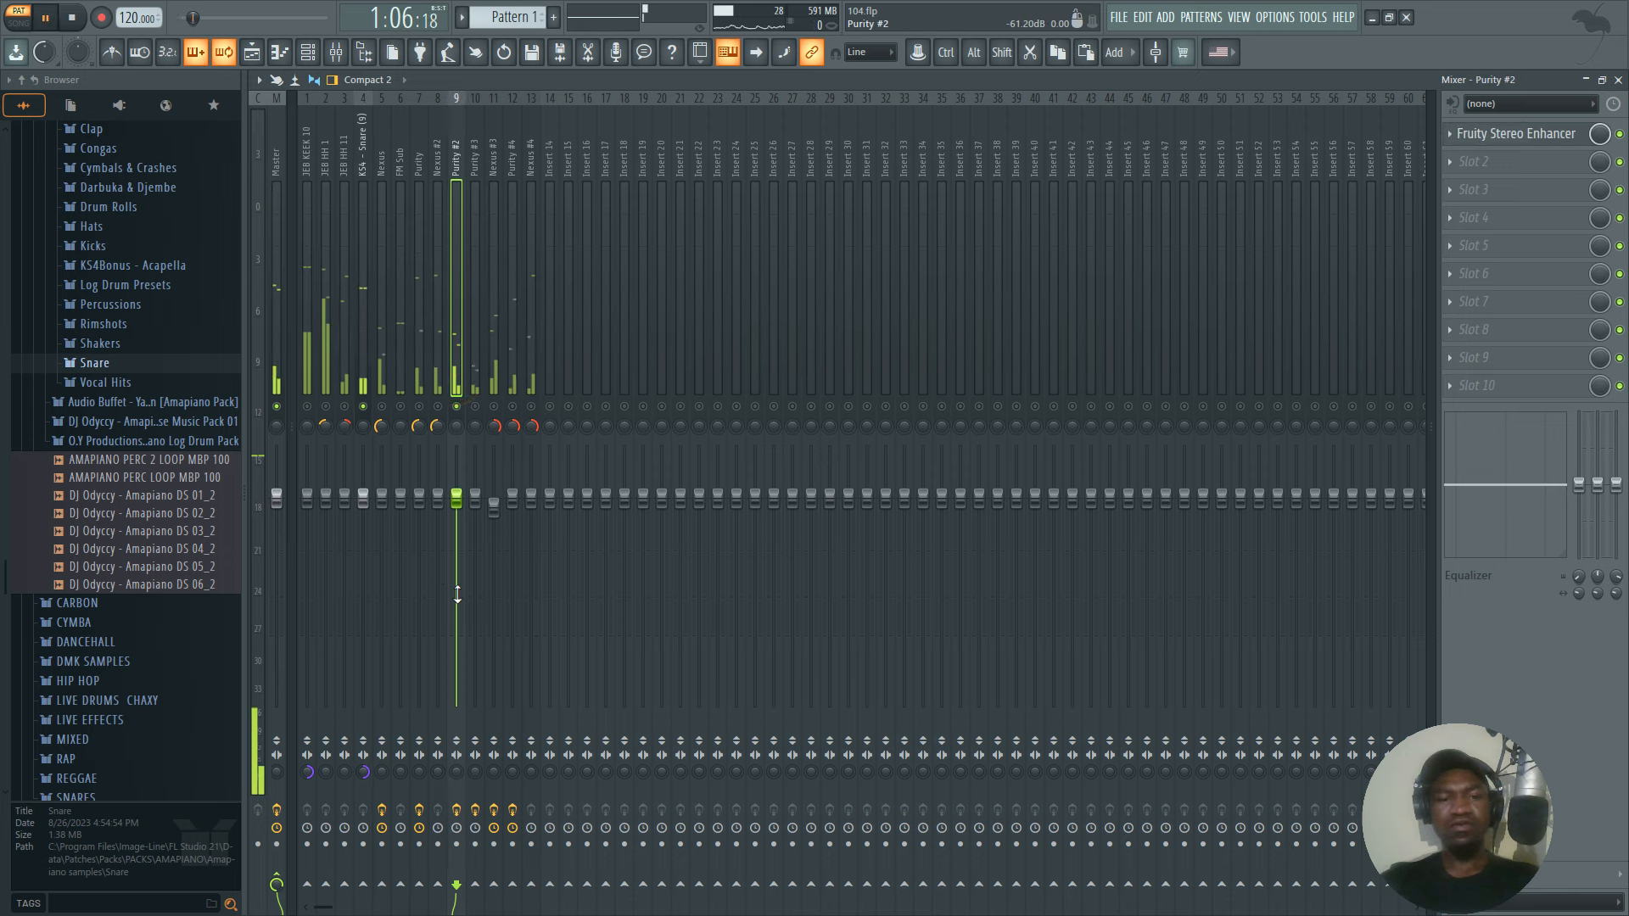
{"action": "key", "text": "space"}
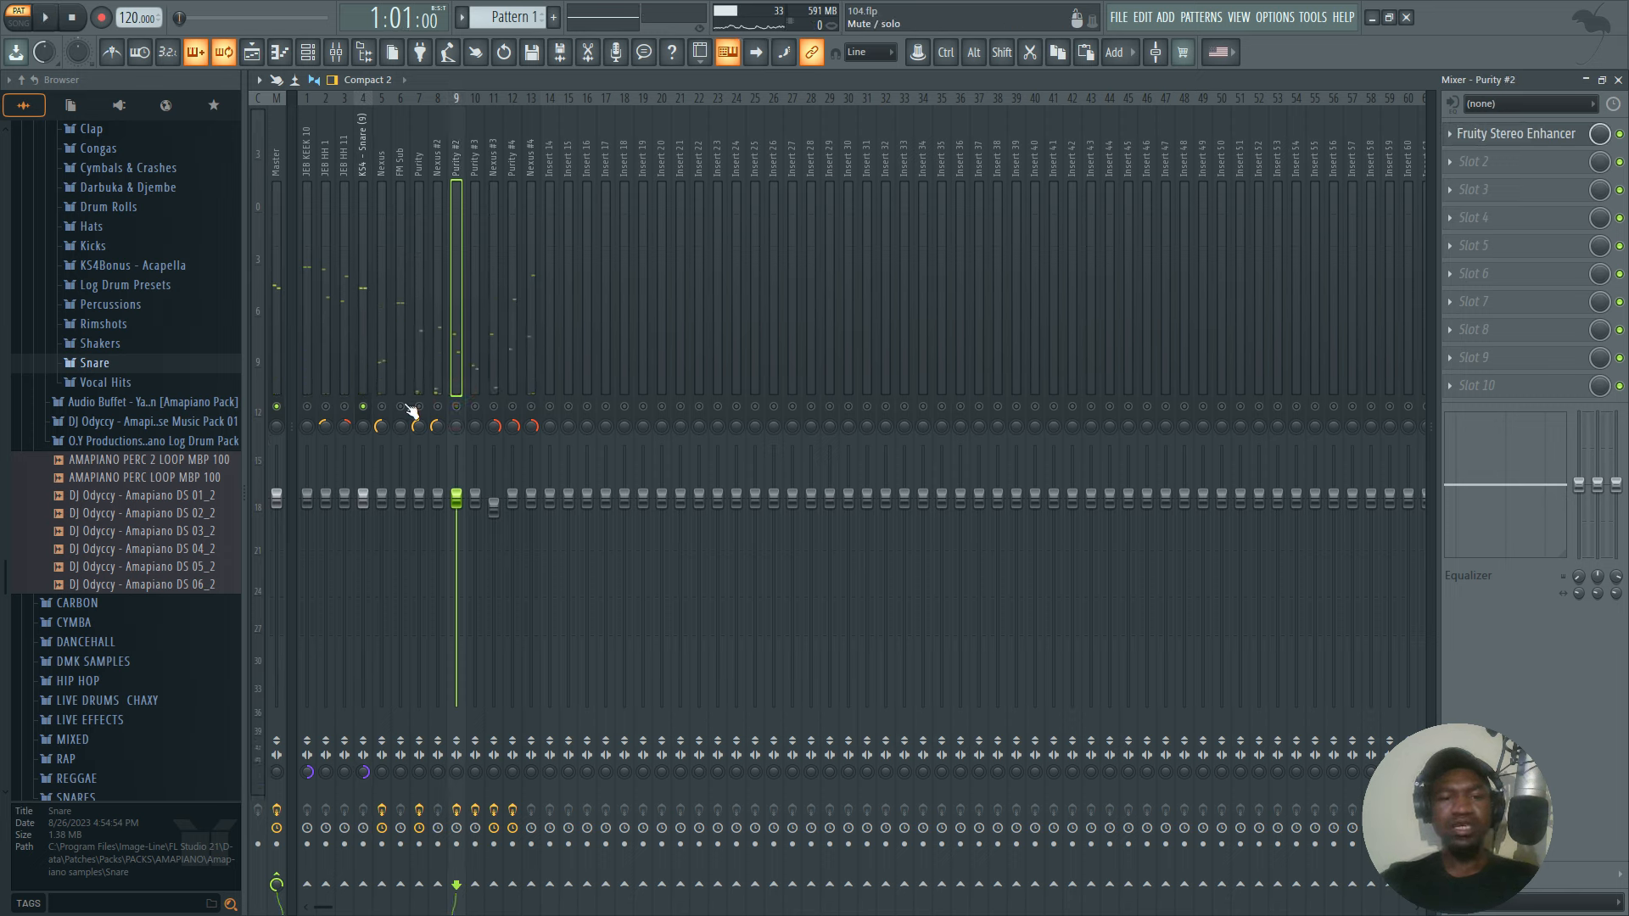
Solo the FM Sub mixer track, turn its stereo separation toward merged and play it.
{"action": "key", "text": "space"}
{"action": "left_click", "coordinate": [395, 351]}
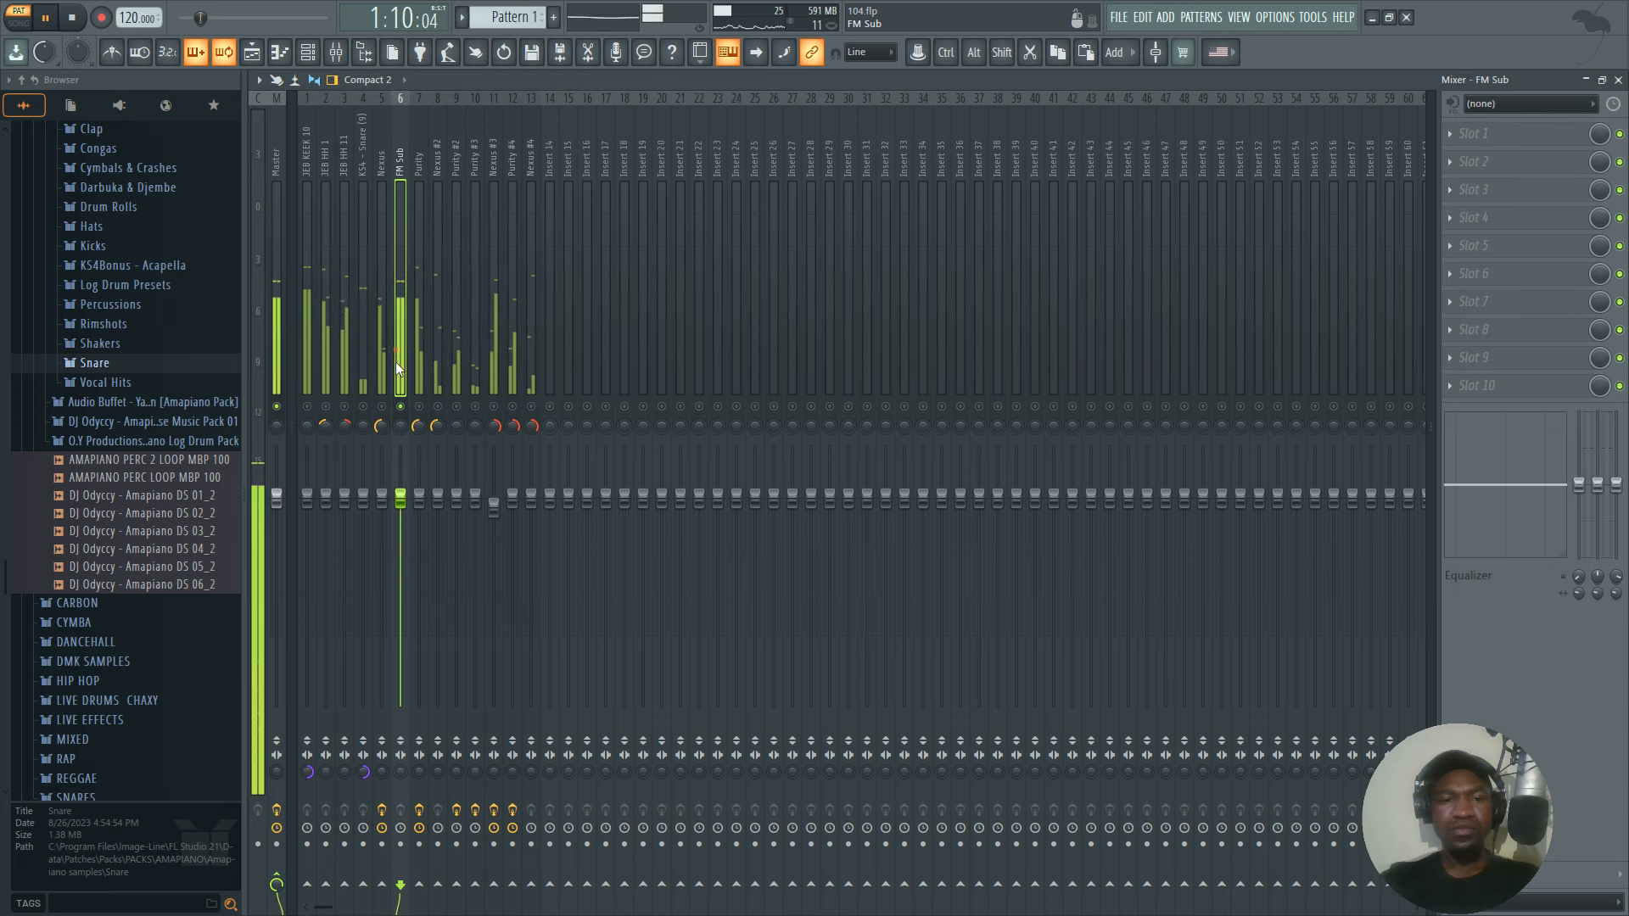
{"action": "left_click_drag", "start_coordinate": [401, 771], "coordinate": [402, 695]}
{"action": "key", "text": "space"}
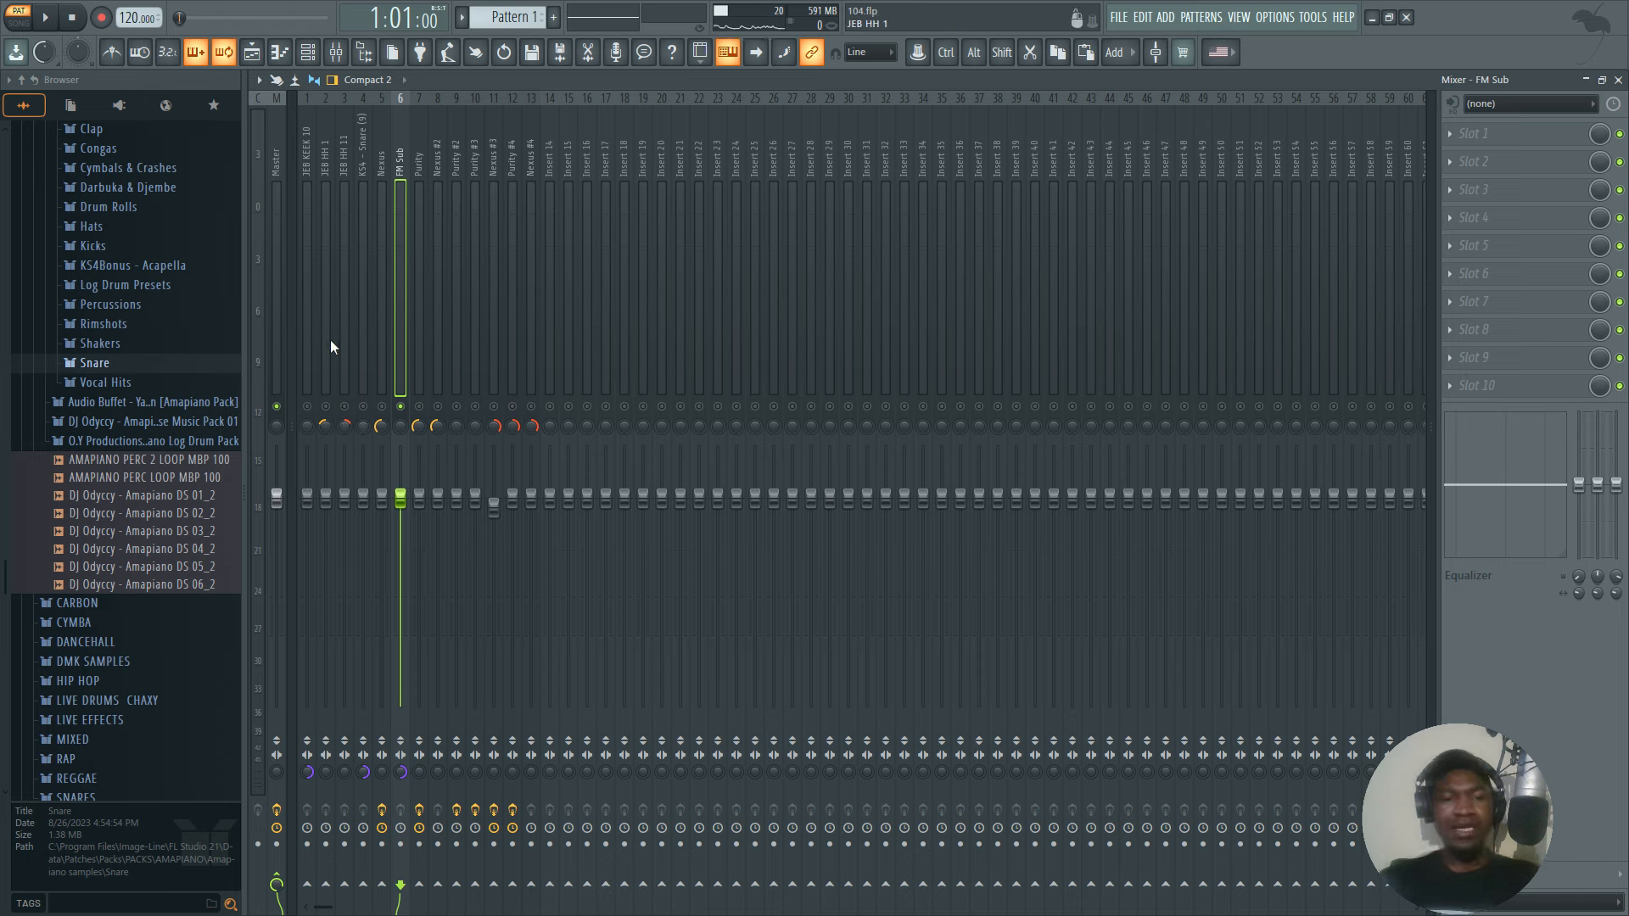
Unmute the JEB KEEK 10 mixer track alongside FM Sub and play the two together.
{"action": "left_click", "coordinate": [309, 408]}
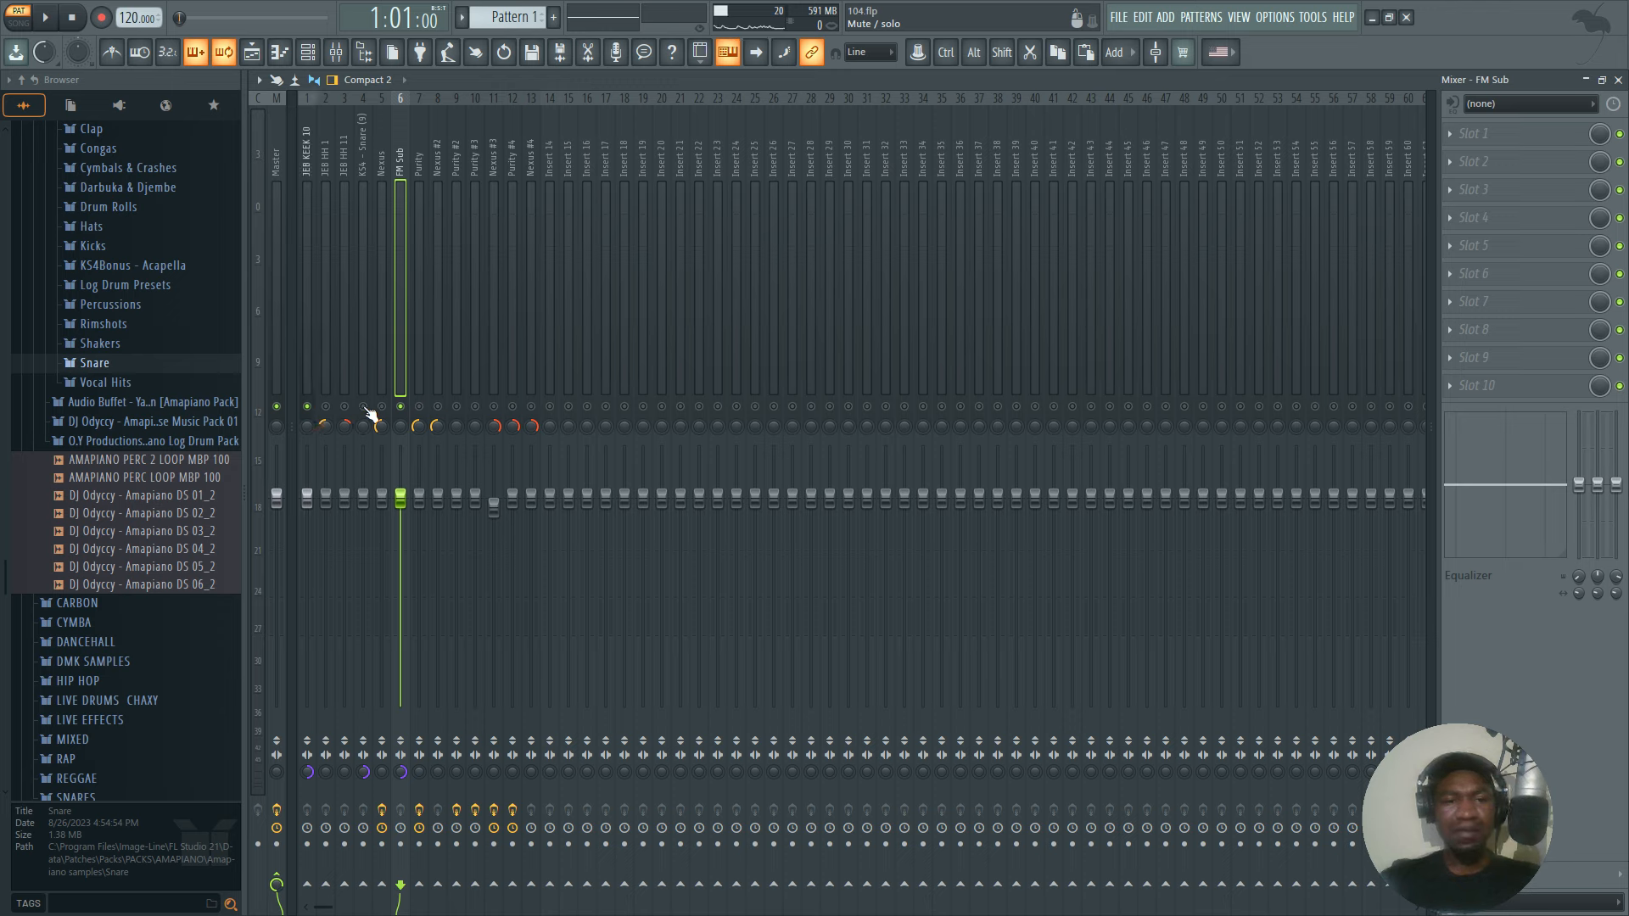
{"action": "left_click", "coordinate": [307, 407]}
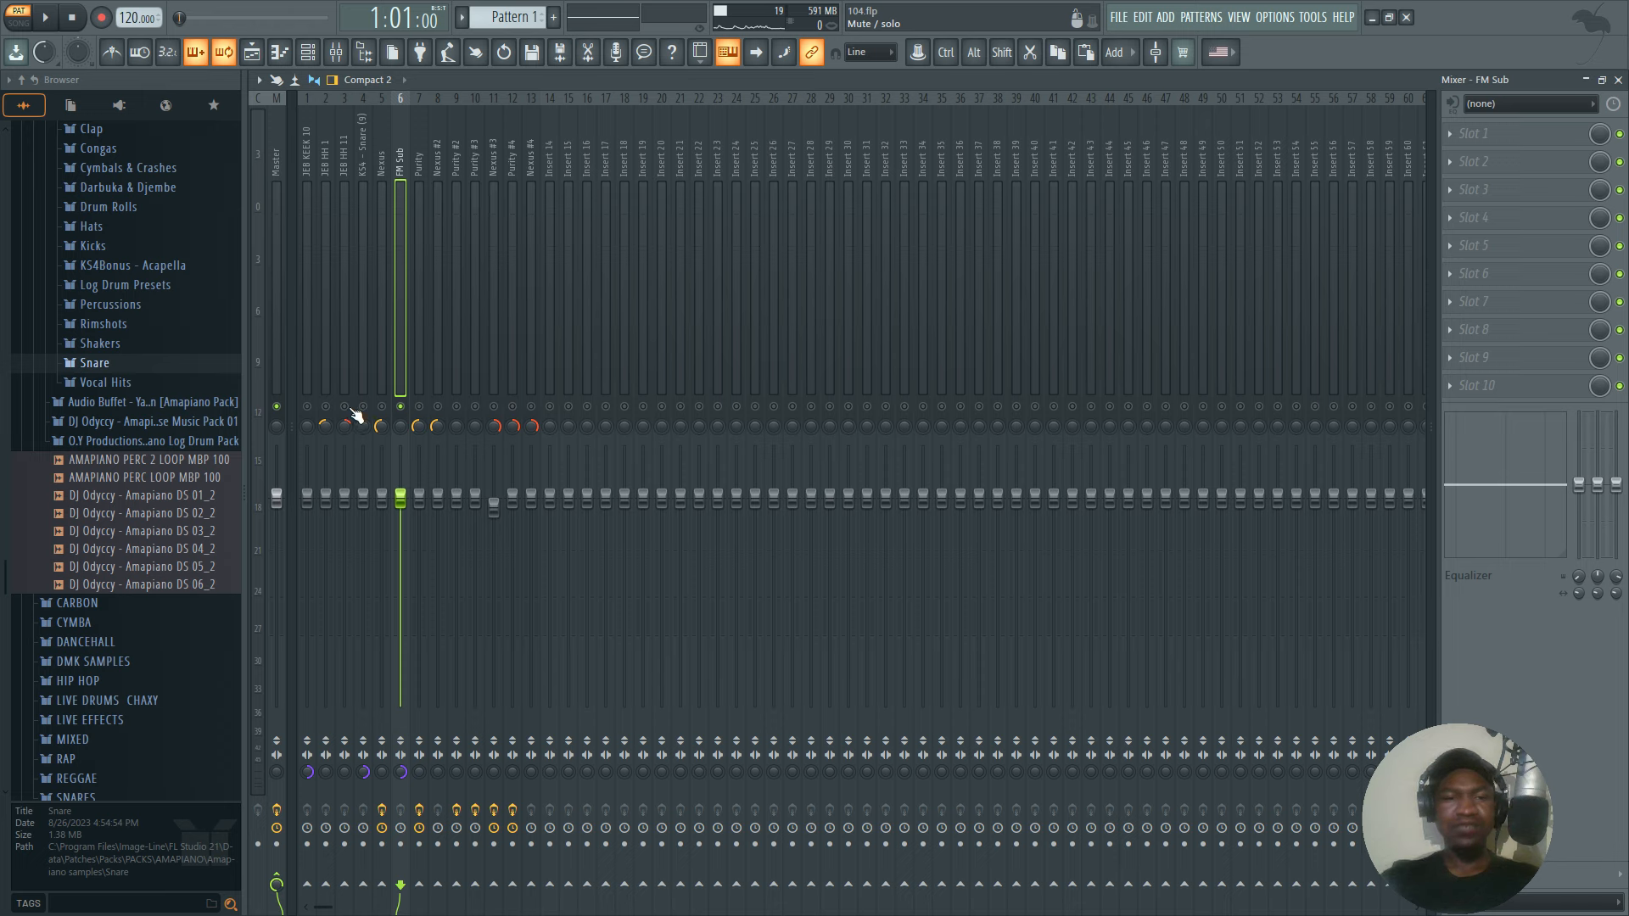
{"action": "key", "text": "space"}
{"action": "left_click", "coordinate": [325, 407]}
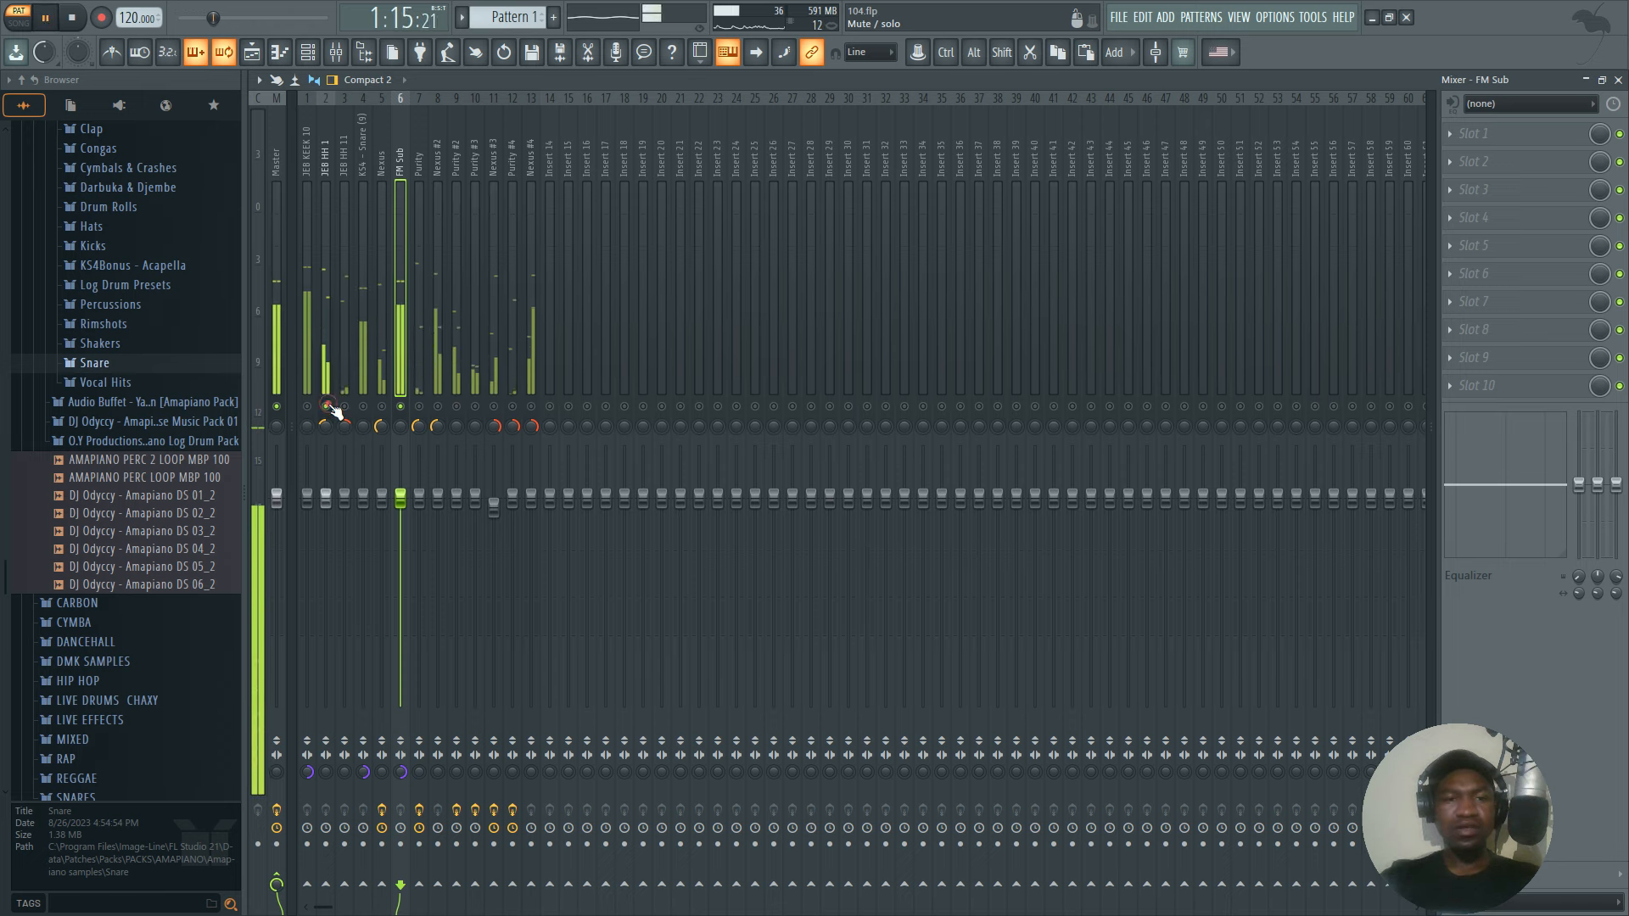
{"action": "left_click", "coordinate": [307, 408]}
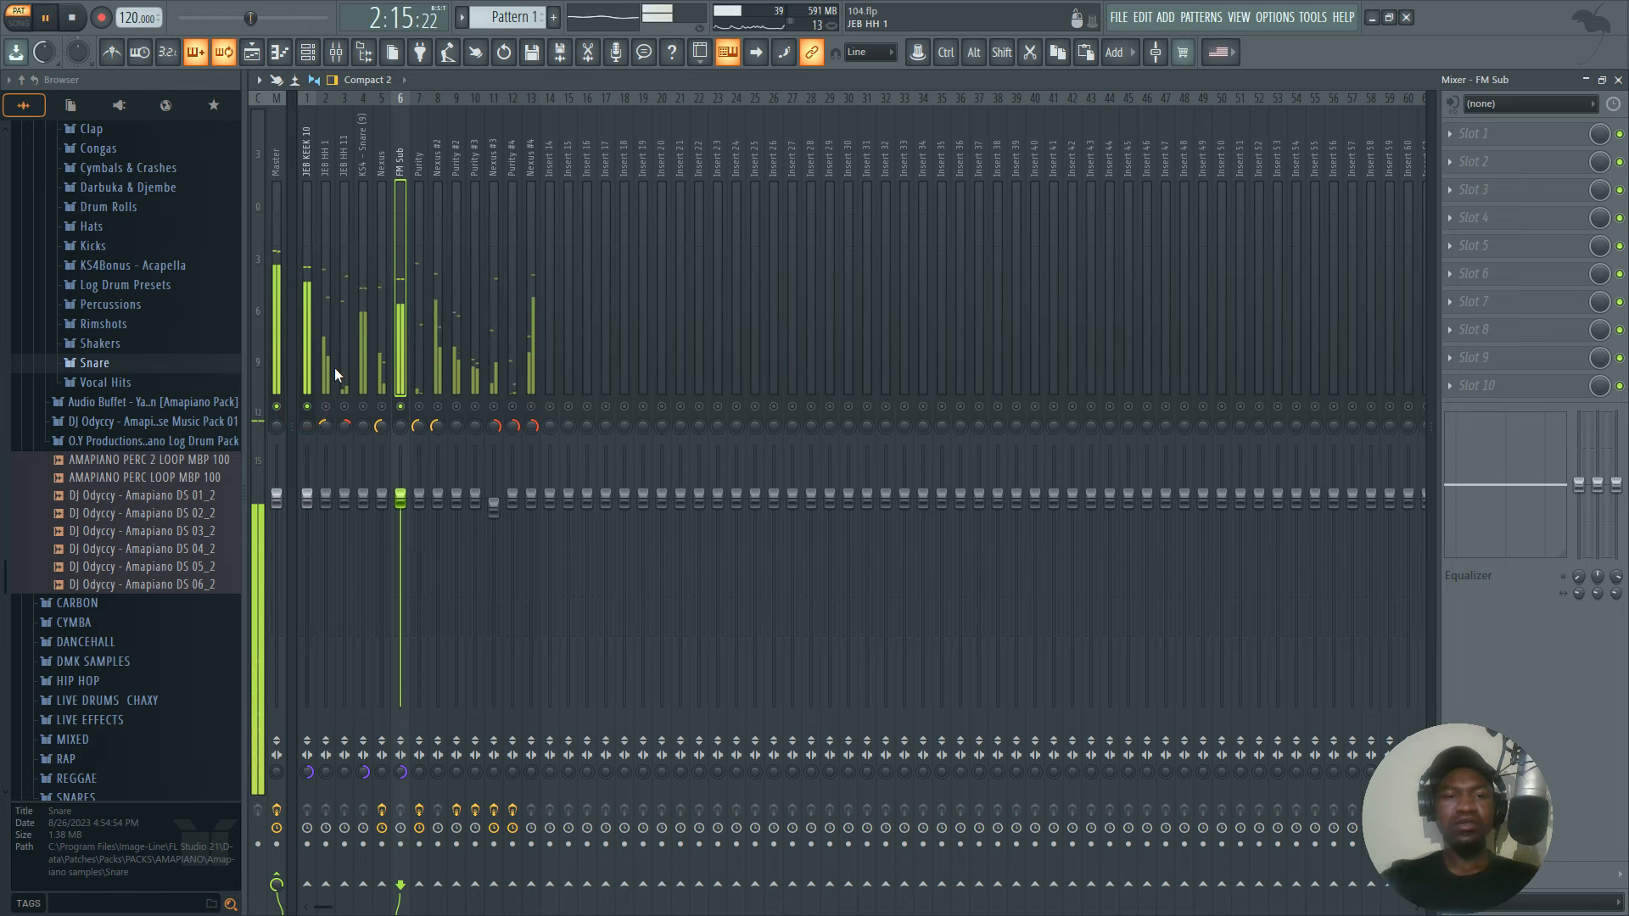
{"action": "key", "text": "space"}
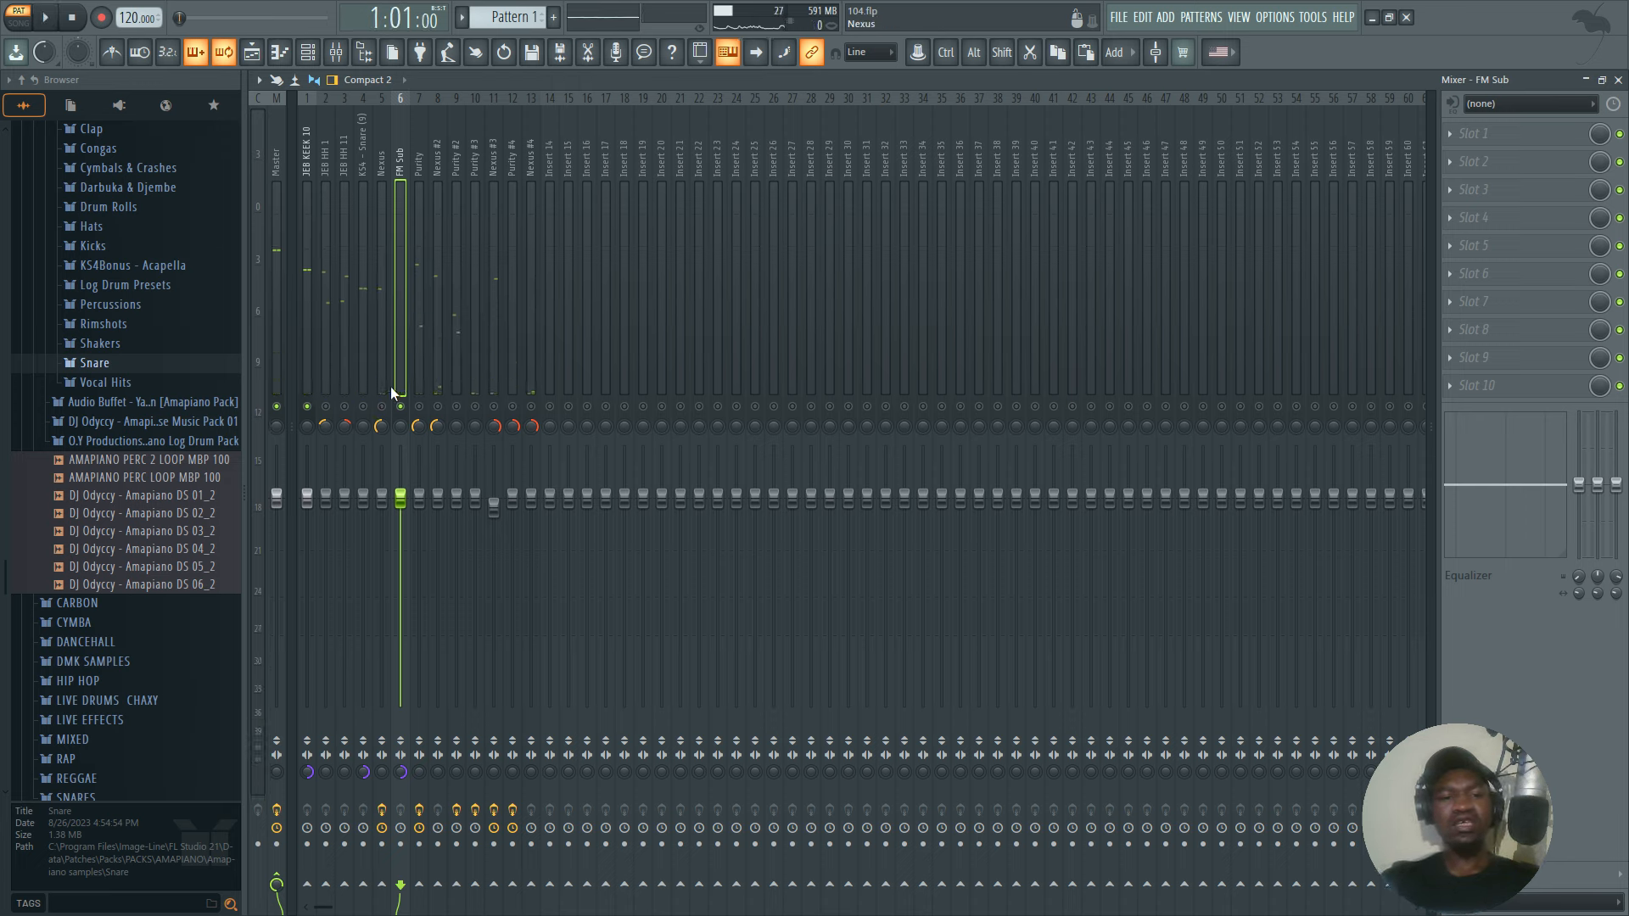
Try routing JEB KEEK 10 to the FM Sub track, remove that send and play both tracks.
{"action": "left_click", "coordinate": [307, 348]}
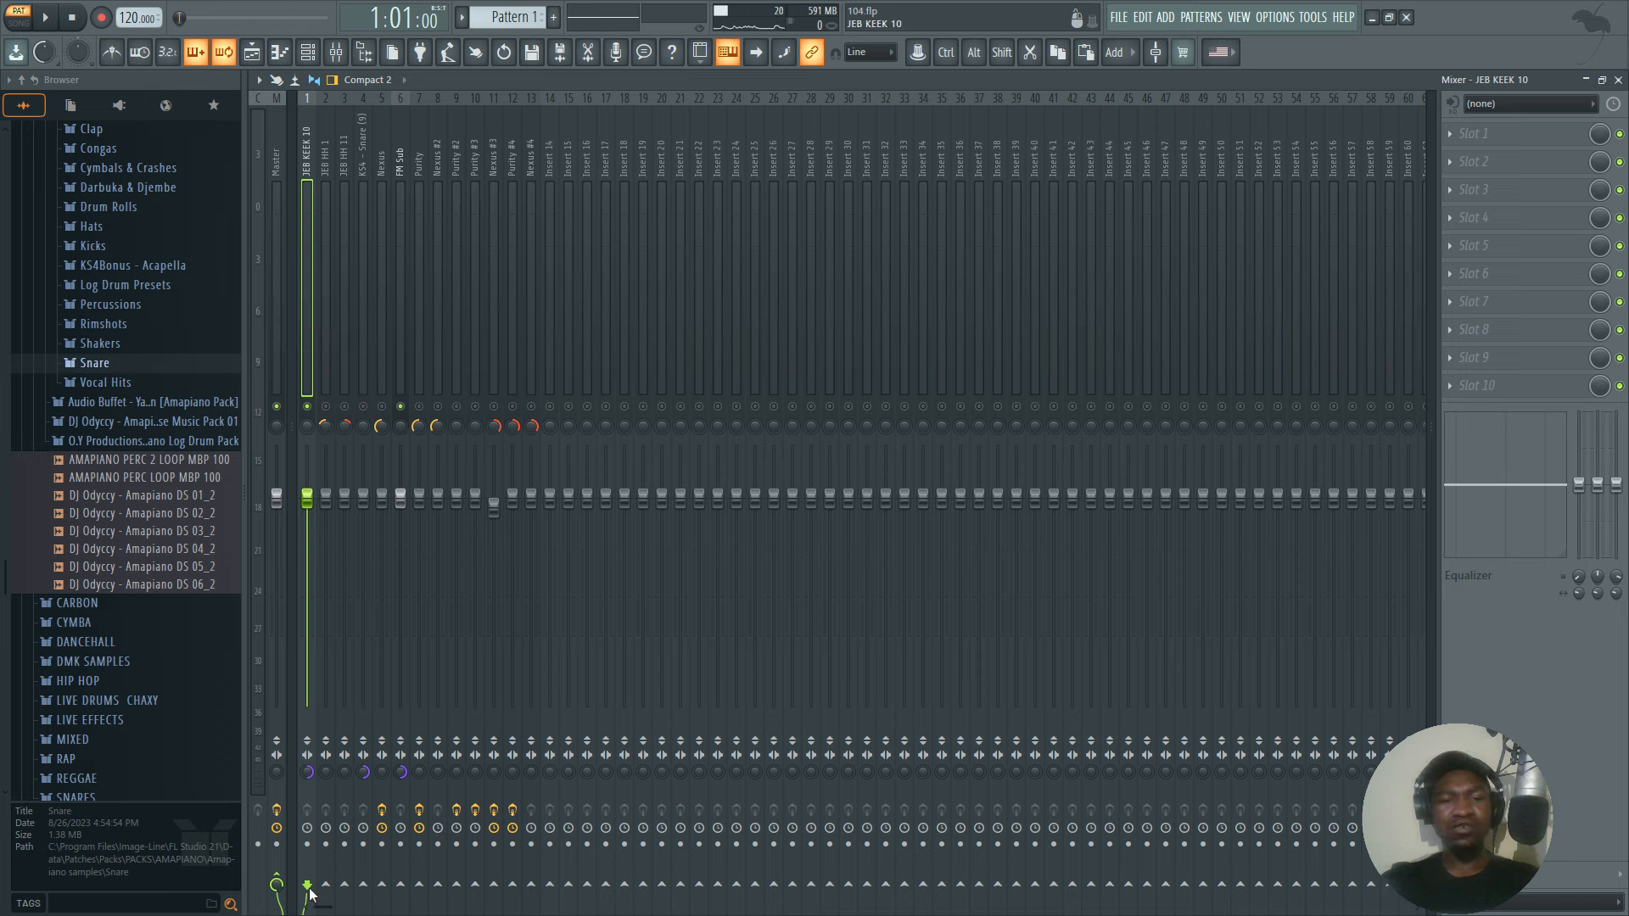
{"action": "left_click", "coordinate": [400, 886]}
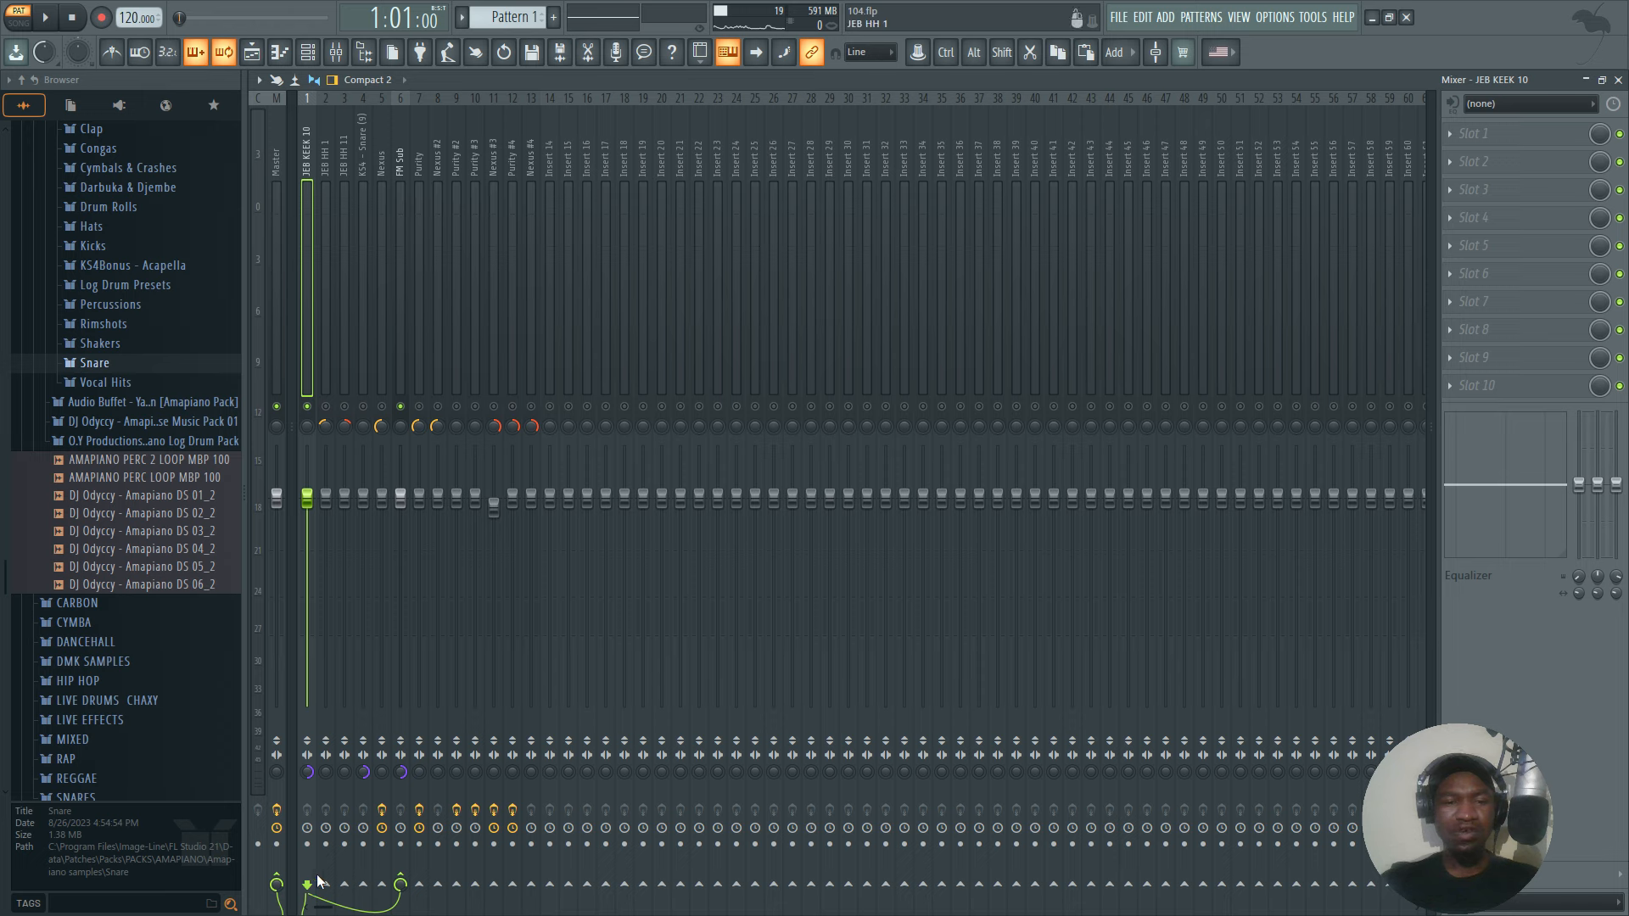
{"action": "left_click", "coordinate": [401, 884]}
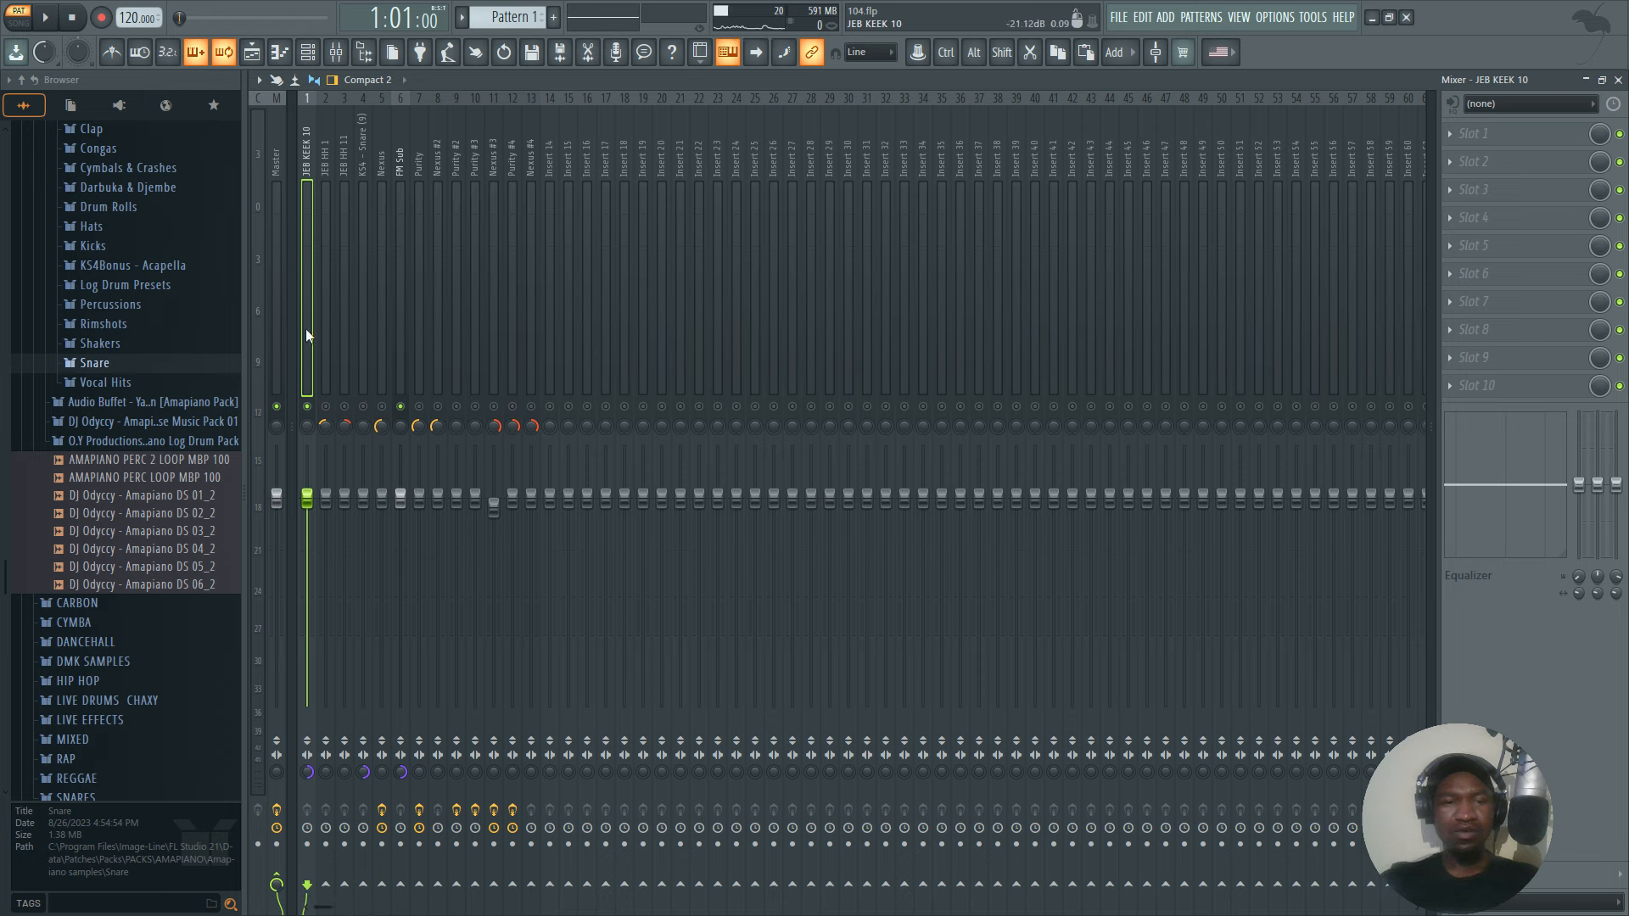
{"action": "key", "text": "space"}
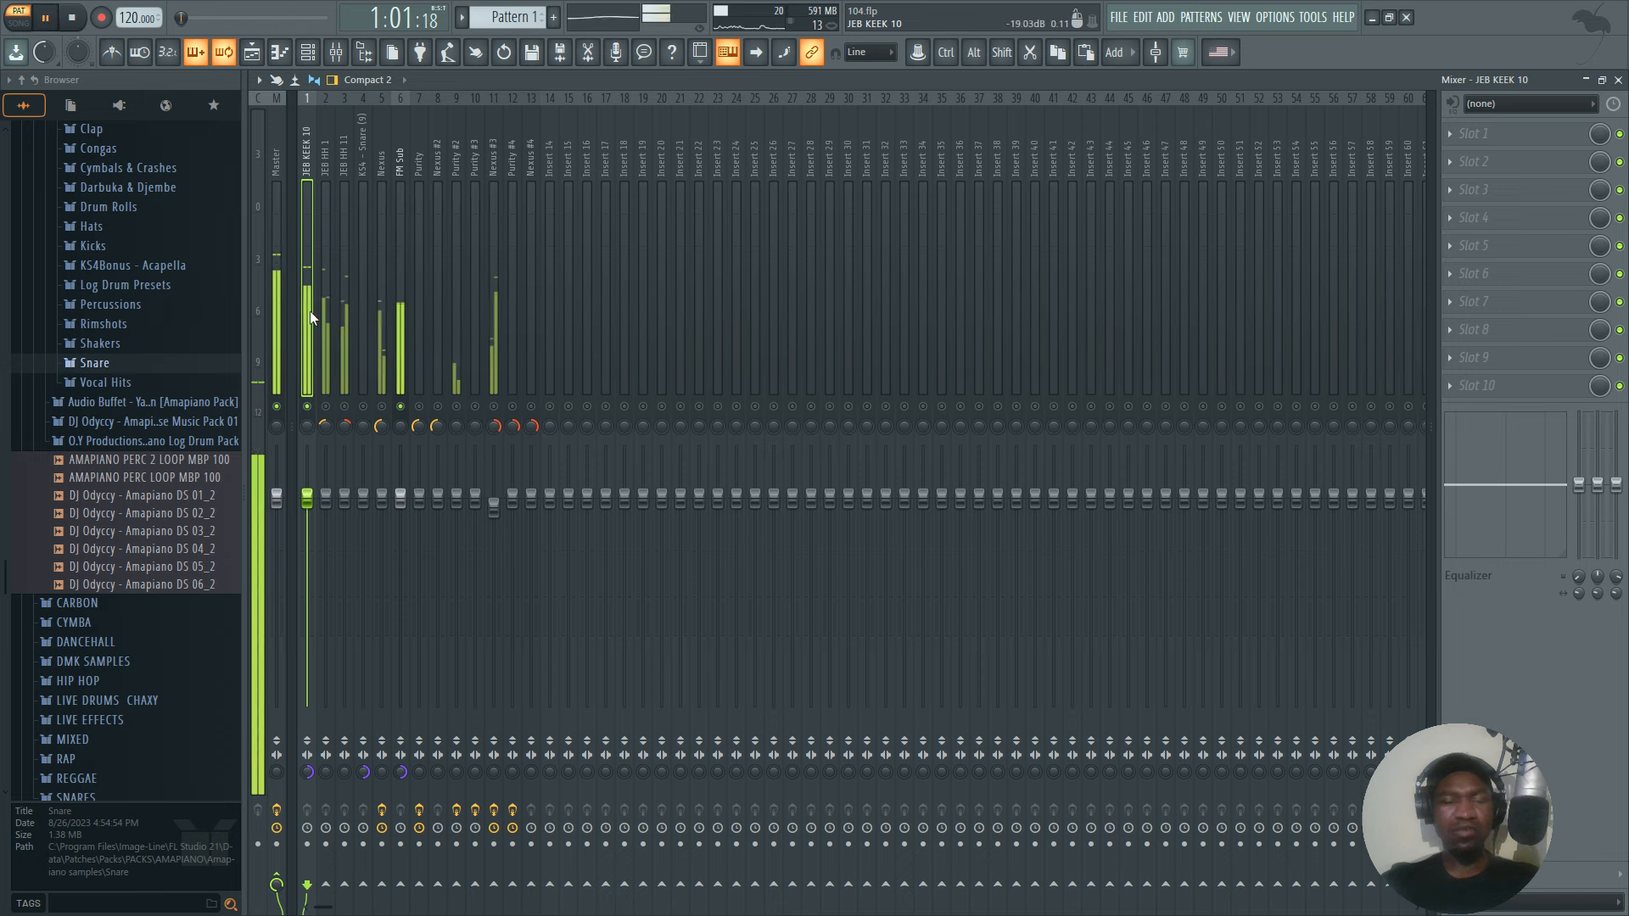
{"action": "key", "text": "space"}
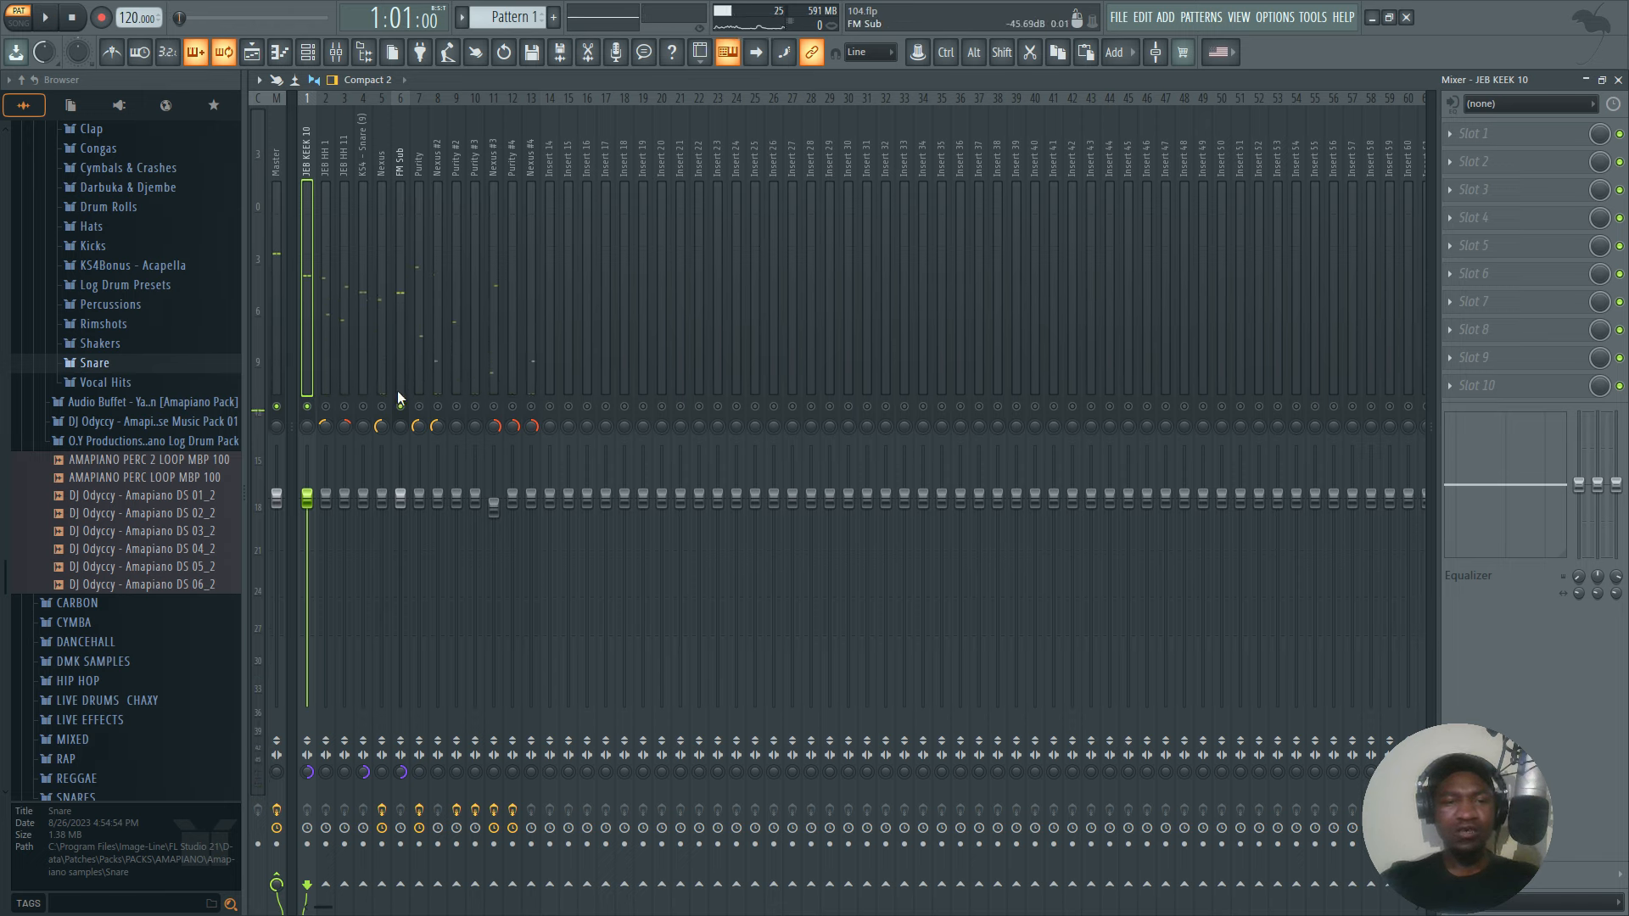
Enable a send from JEB KEEK 10 to FM Sub, set its level to 0% and play both tracks.
{"action": "left_click", "coordinate": [400, 885]}
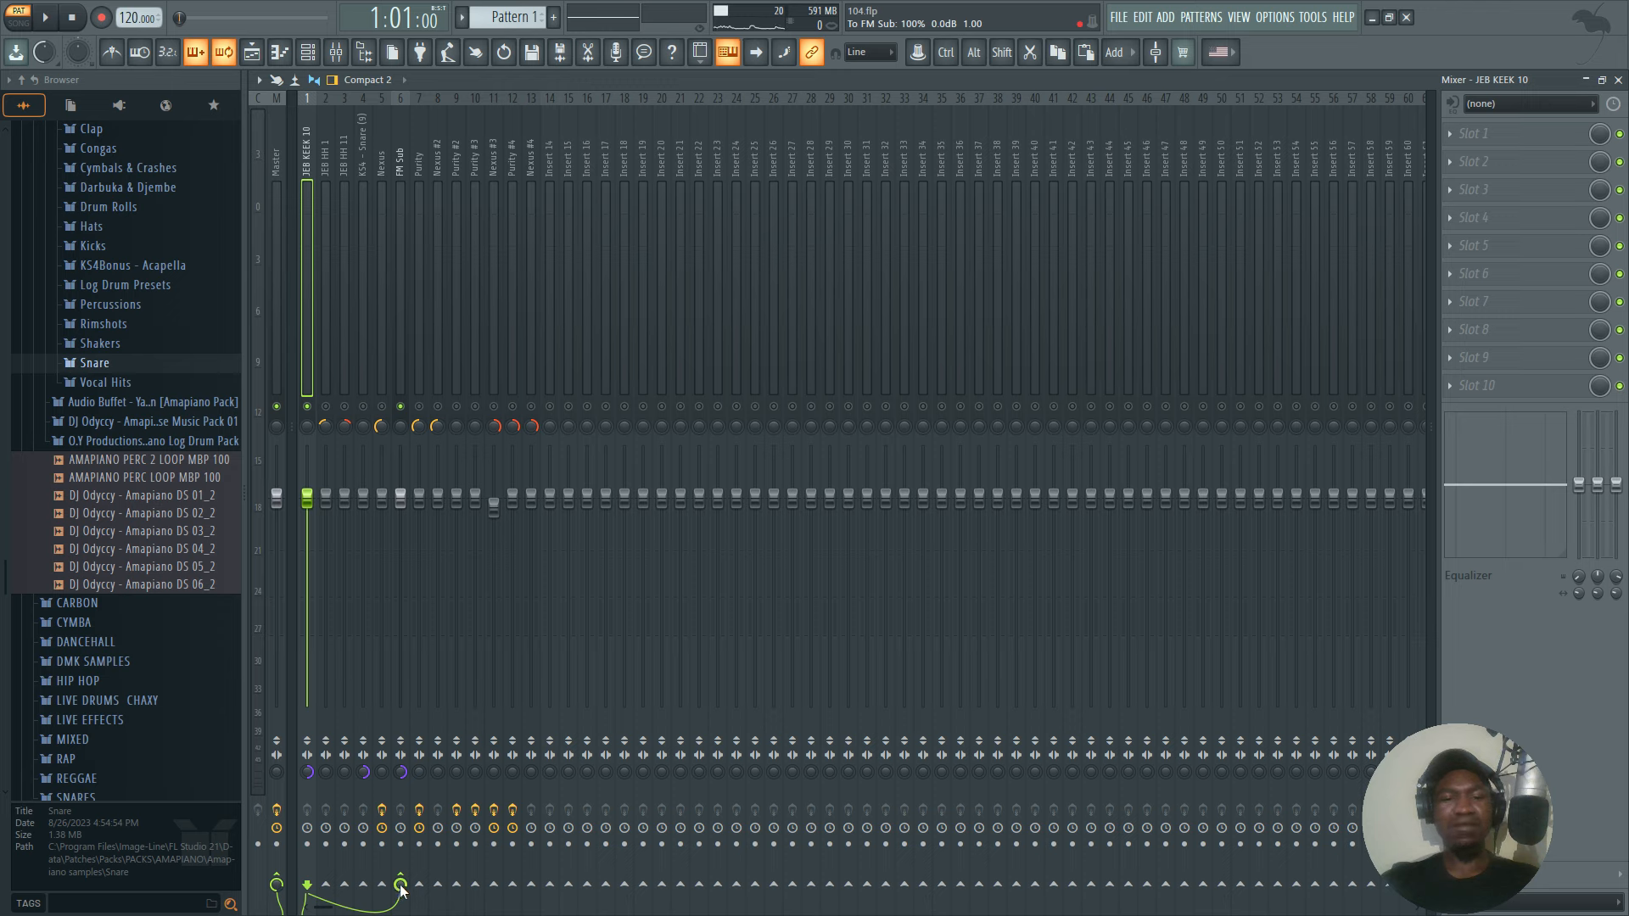
{"action": "mouse_move", "coordinate": [401, 887]}
{"action": "left_mouse_down"}
{"action": "mouse_move", "coordinate": [401, 909]}
{"action": "mouse_move", "coordinate": [403, 888]}
{"action": "left_mouse_up"}
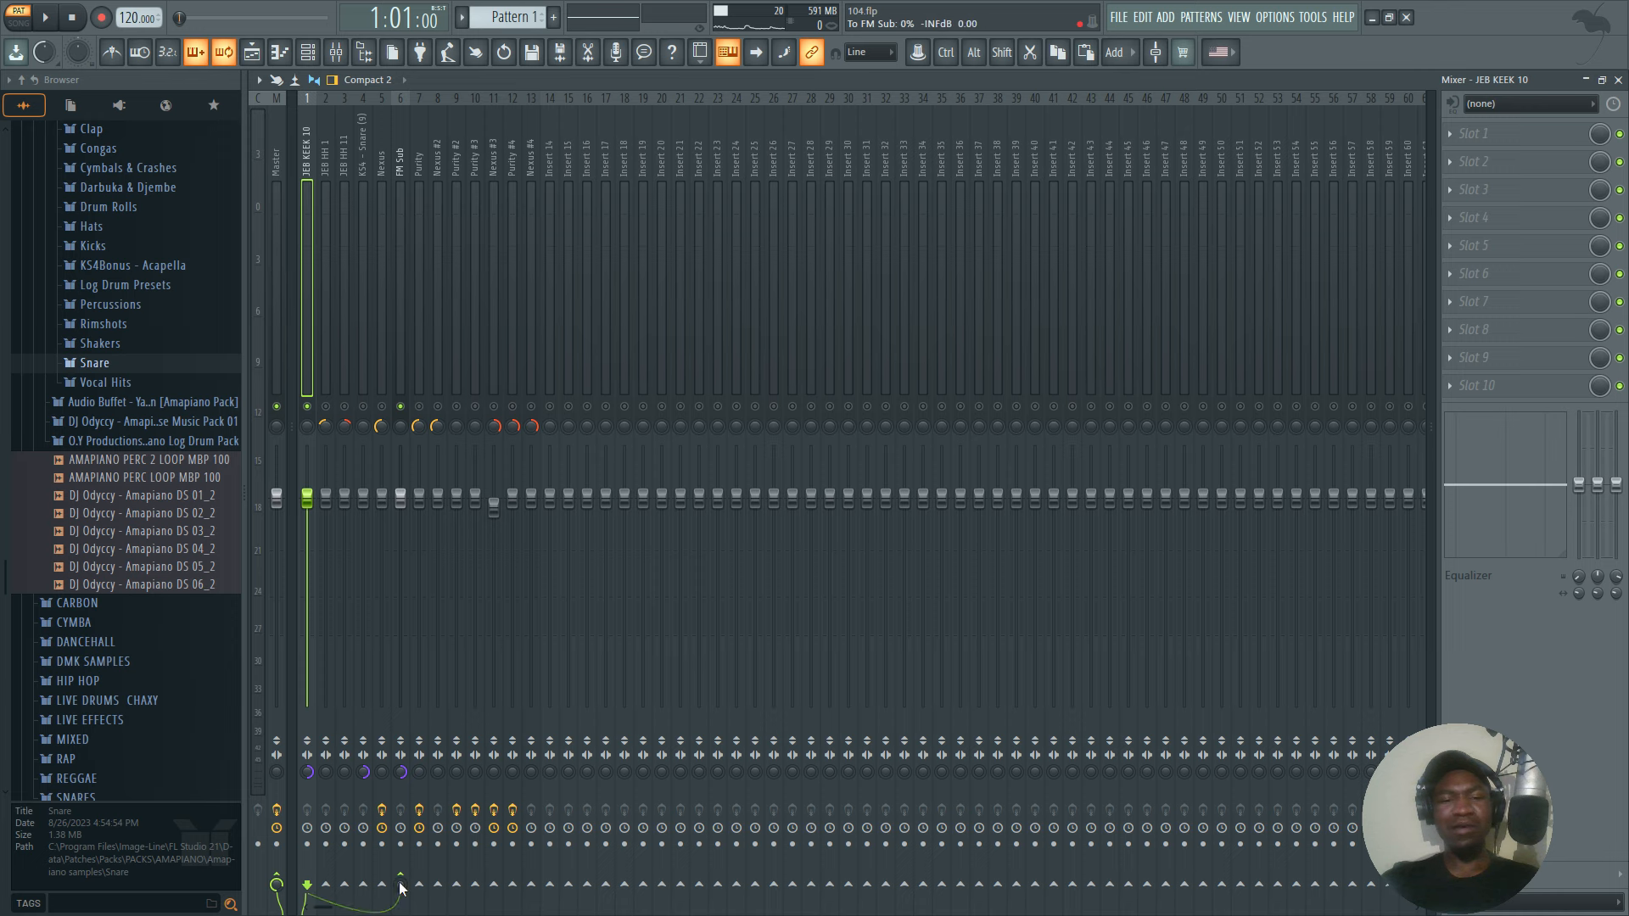
{"action": "key", "text": "space"}
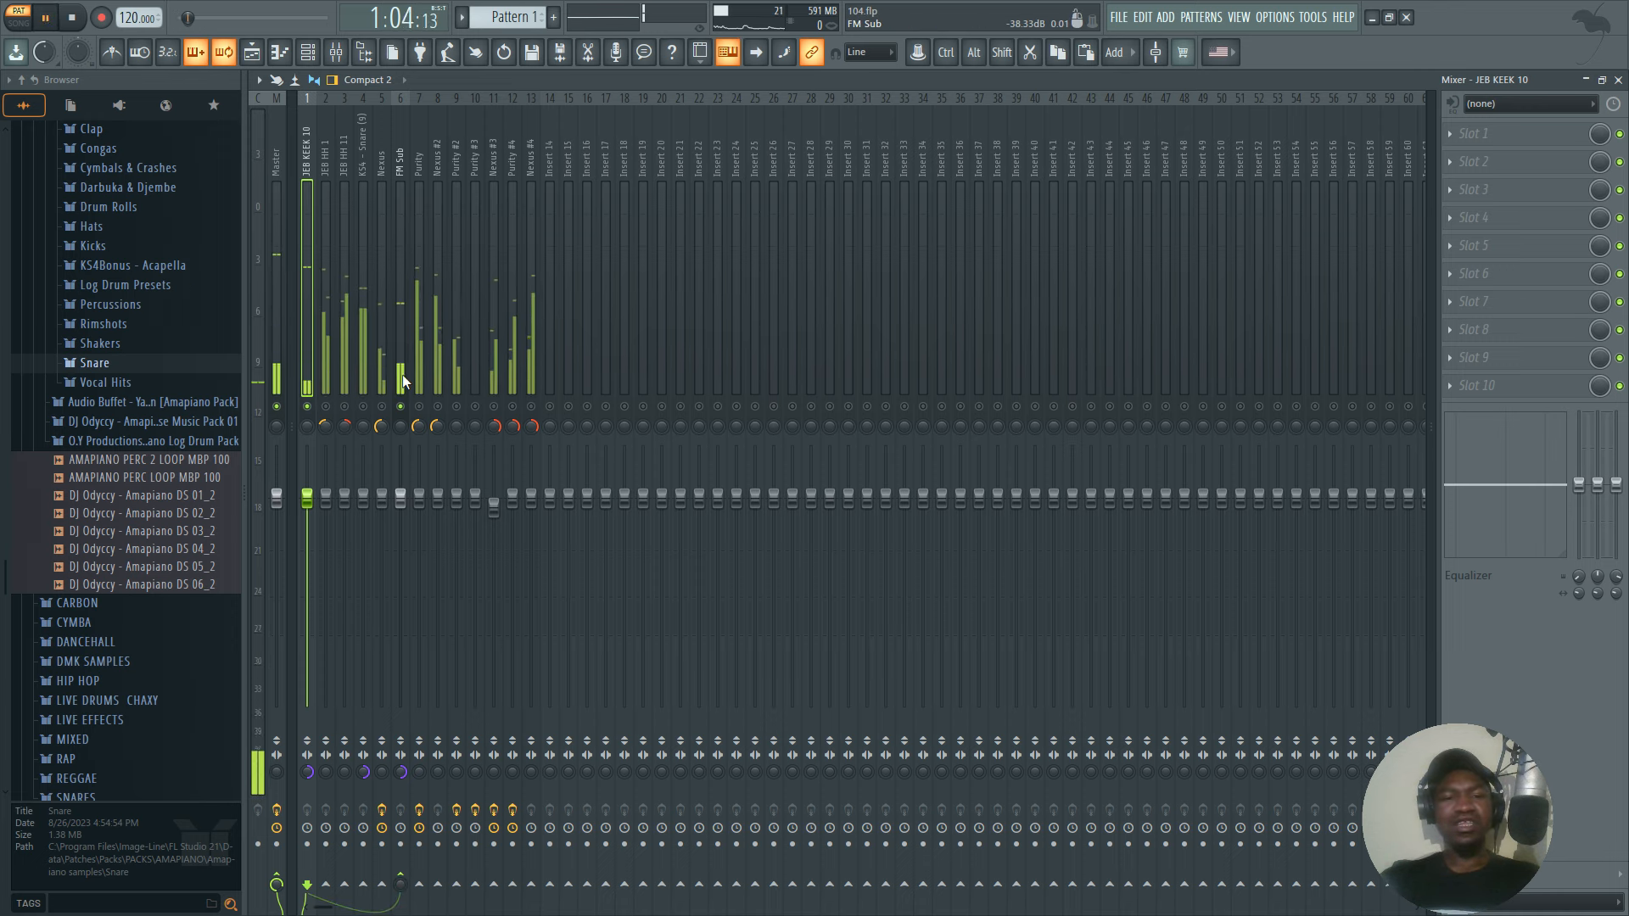
{"action": "key", "text": "space"}
Load Fruity Limiter into the first effect slot of FM Sub and set it to compressor mode with sidechain input 1.
{"action": "left_click", "coordinate": [402, 375]}
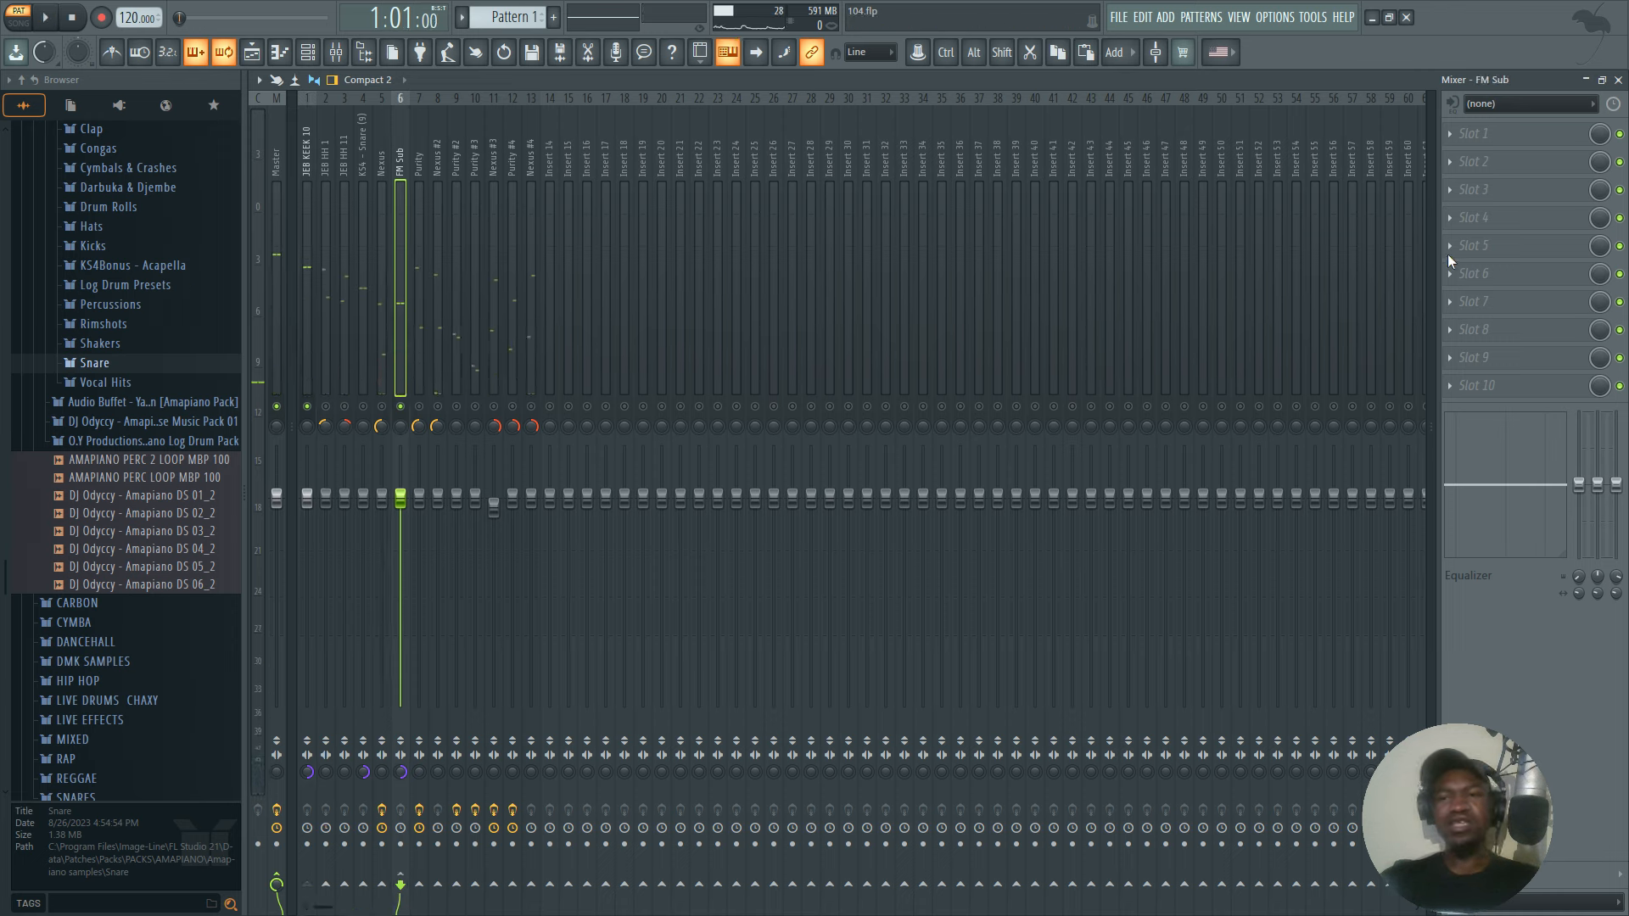
{"action": "left_click", "coordinate": [1491, 134]}
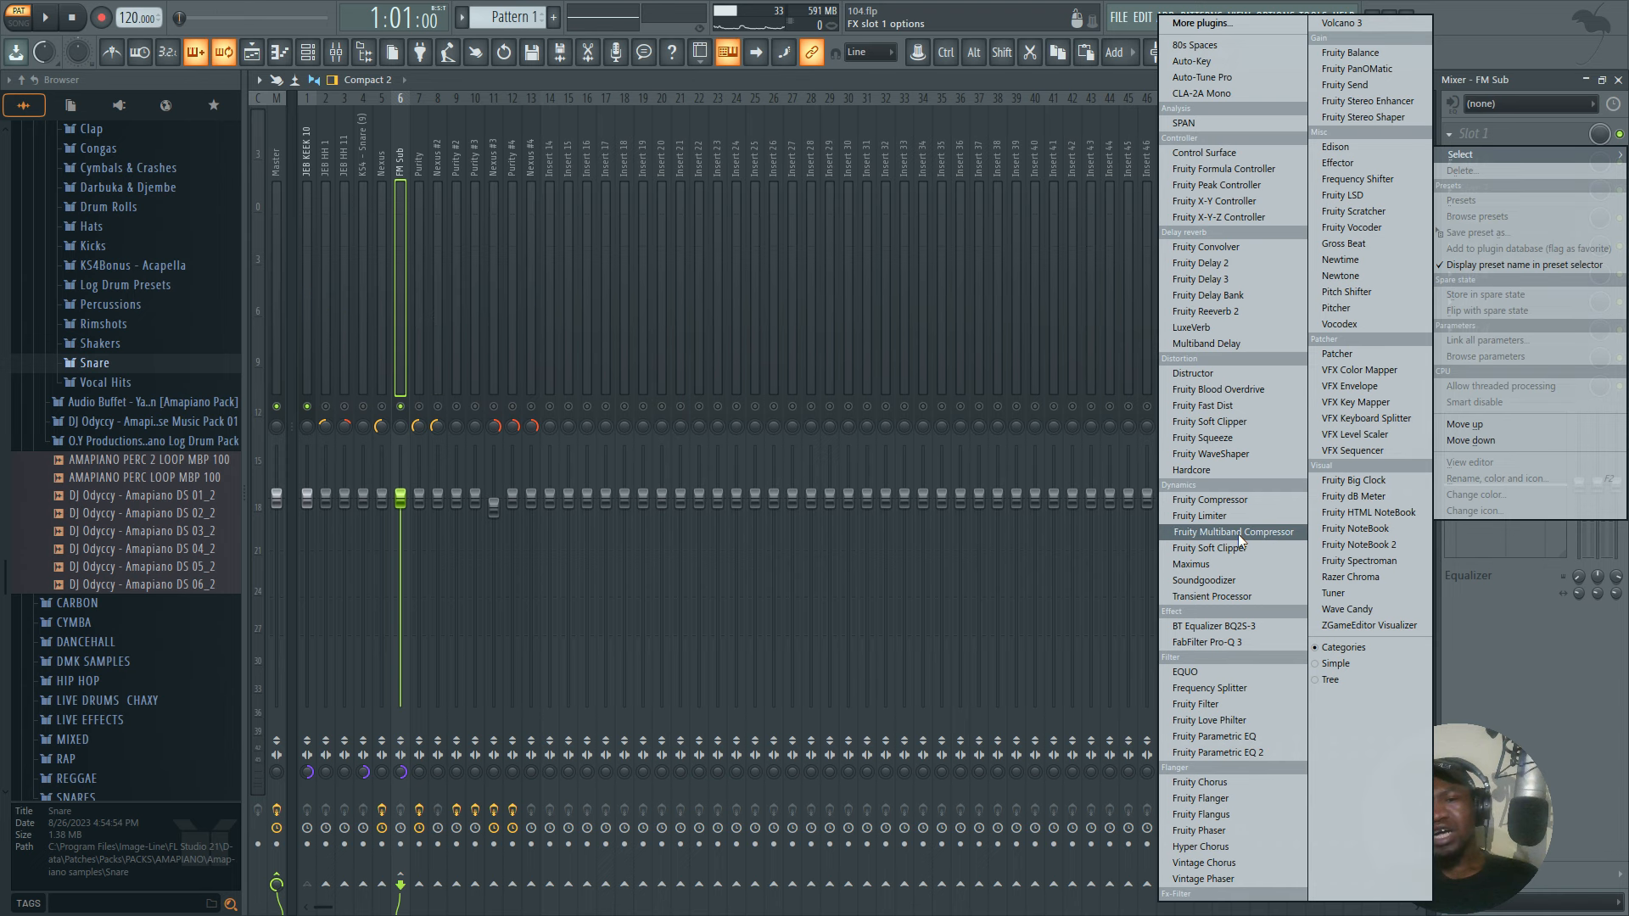
{"action": "left_click", "coordinate": [1226, 515]}
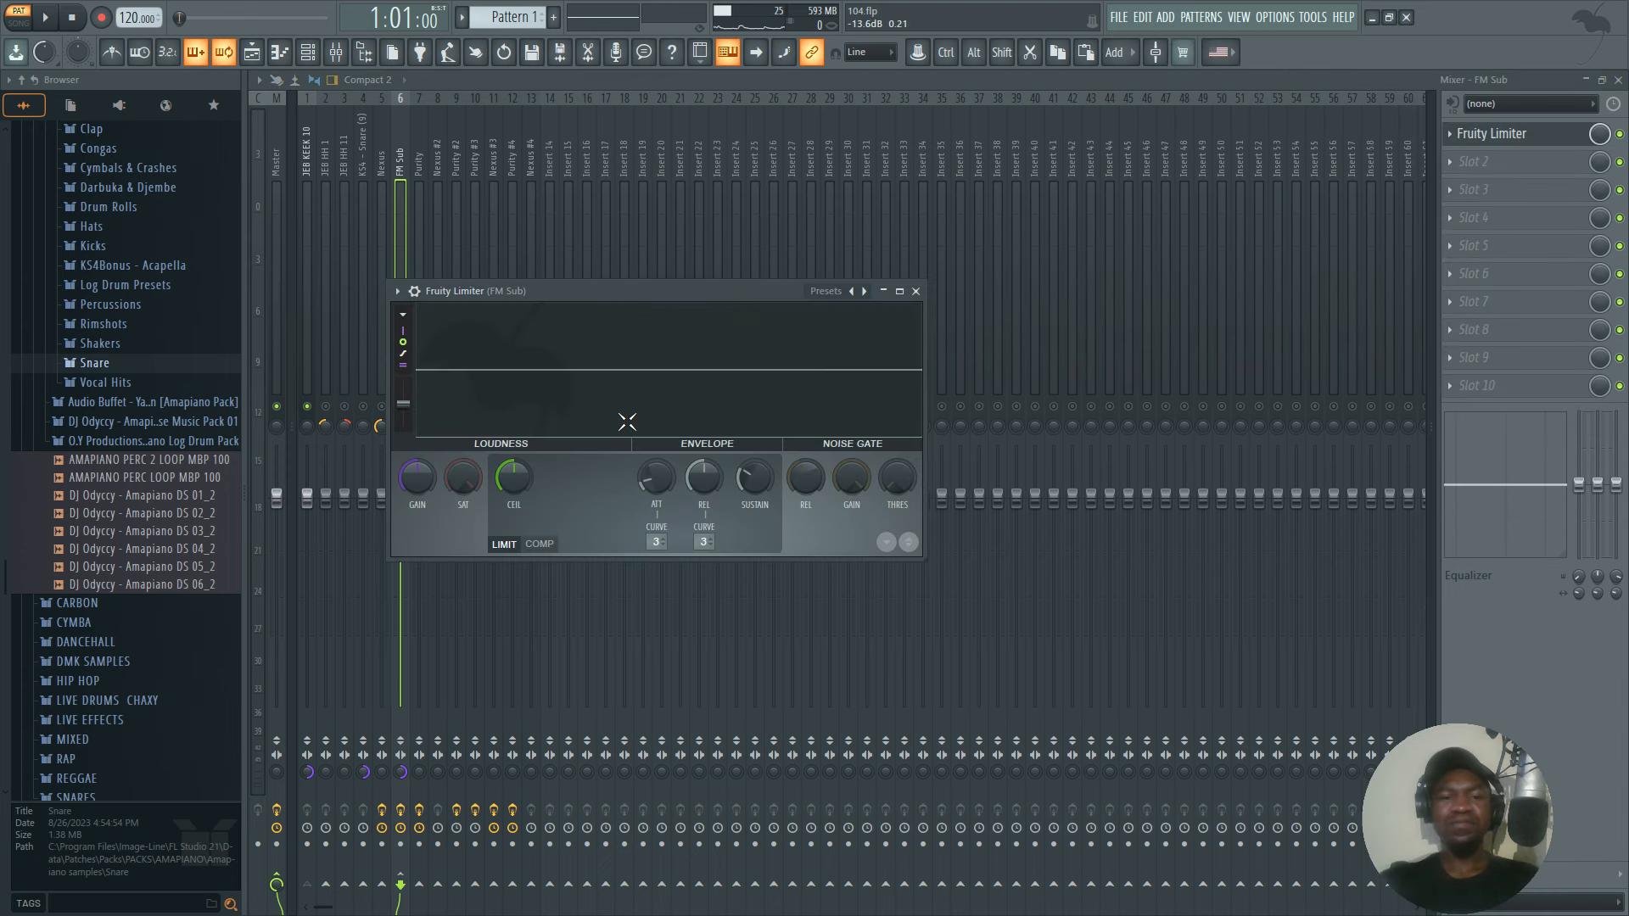
{"action": "left_click", "coordinate": [548, 545]}
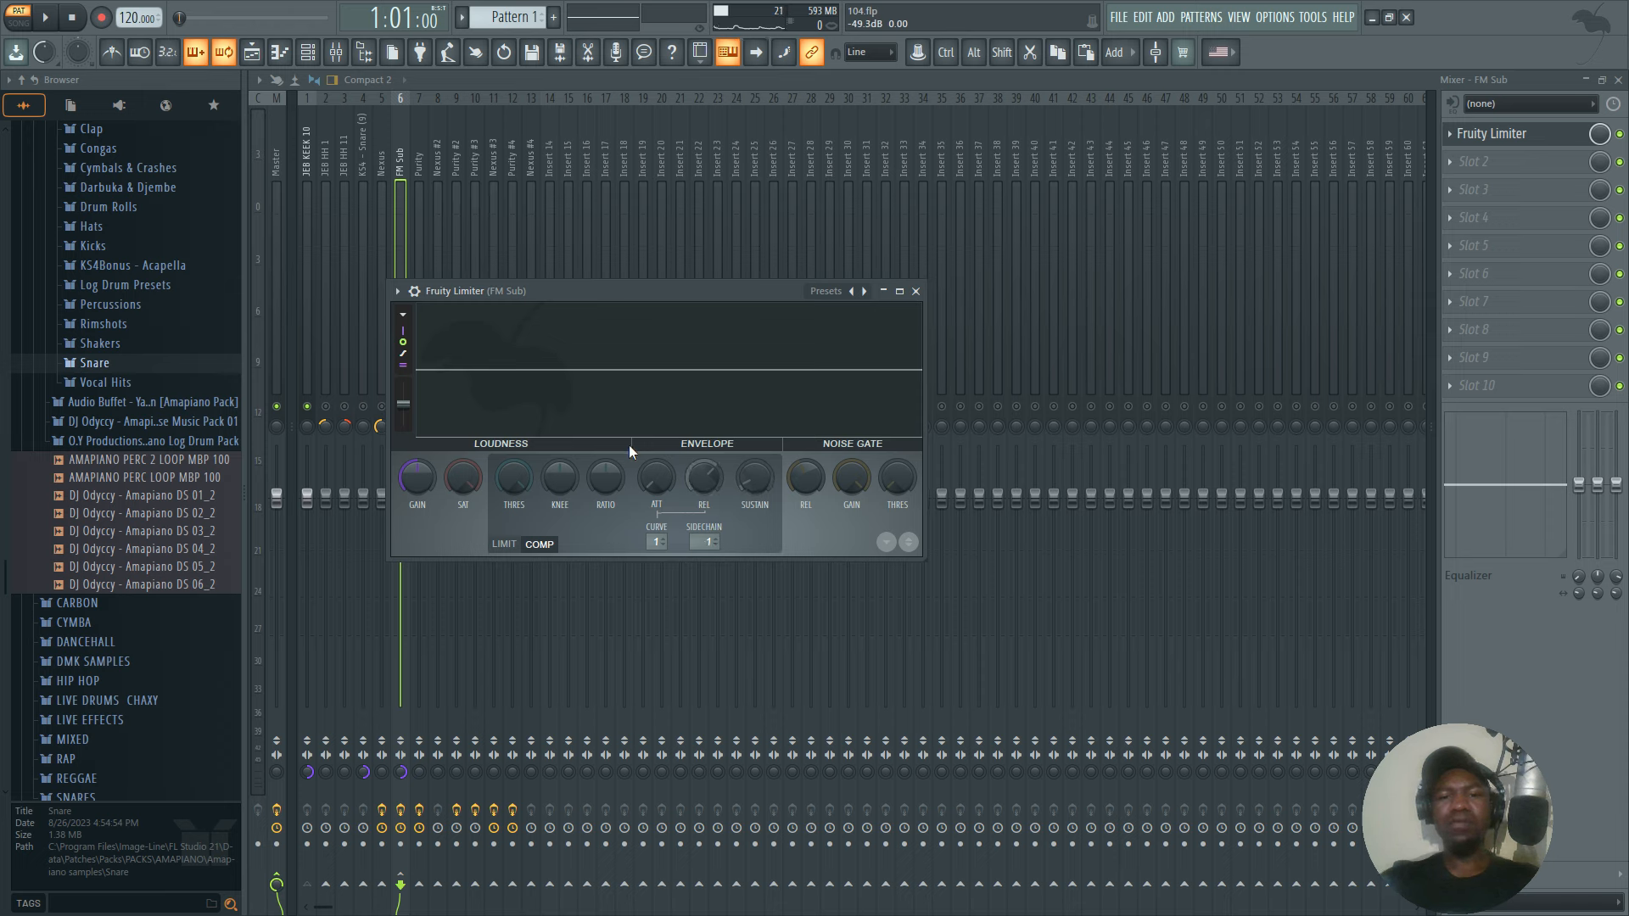
Set the compressor threshold to -60 dB, raise the knee, set the ratio to 1.4:1 and play the kick and sub.
{"action": "left_click_drag", "start_coordinate": [496, 487], "coordinate": [511, 526]}
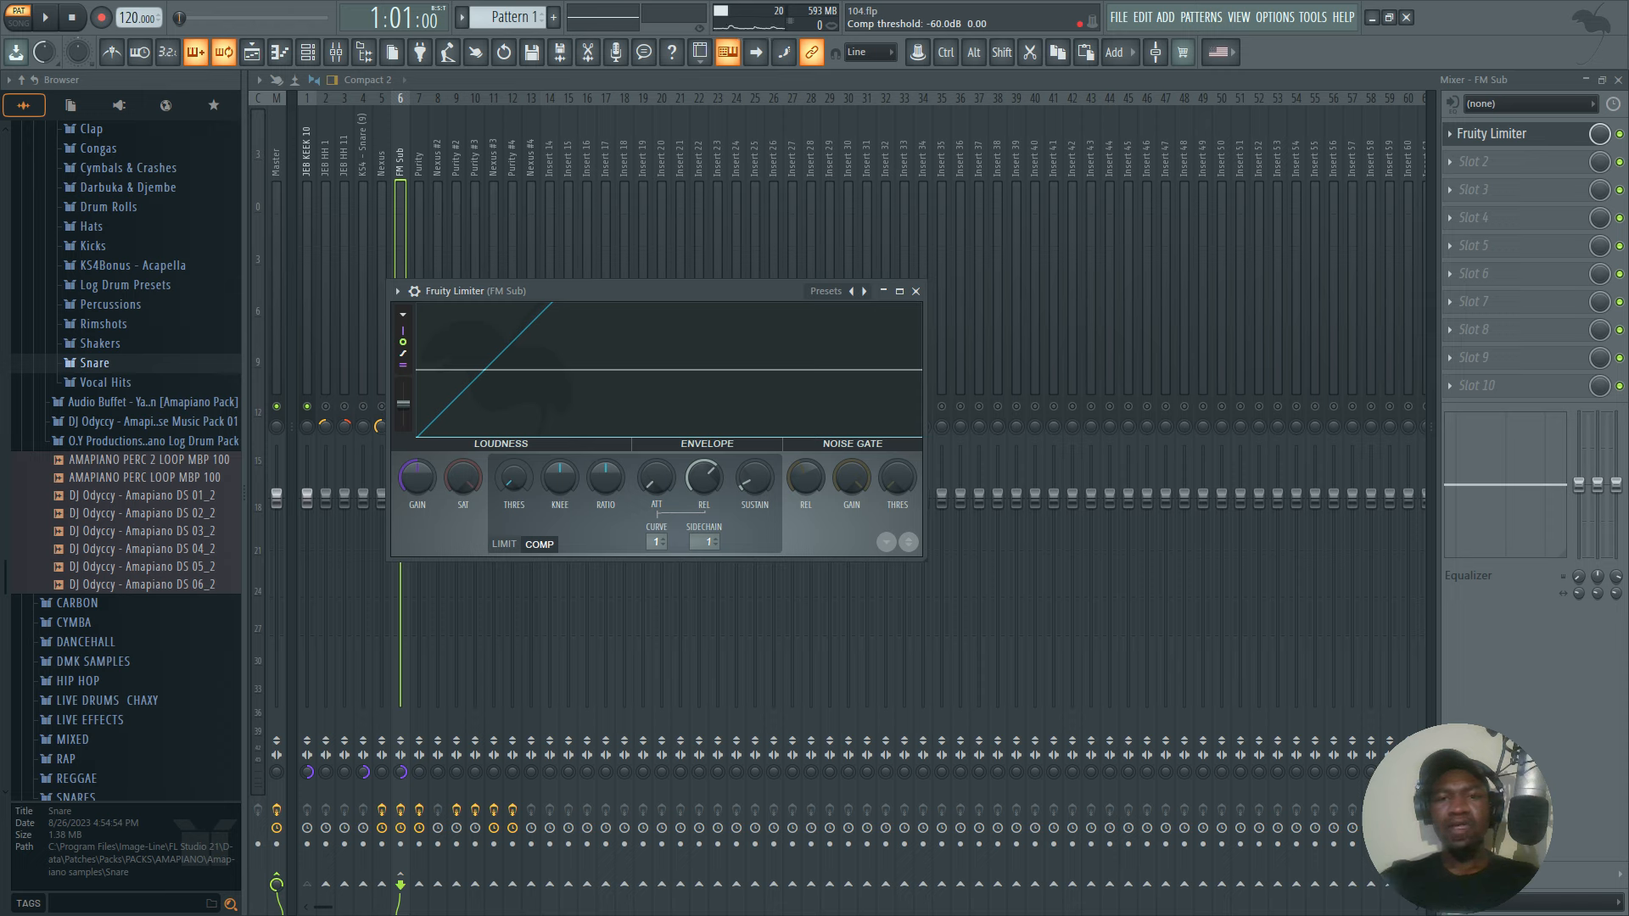
{"action": "left_click_drag", "start_coordinate": [562, 480], "coordinate": [604, 483]}
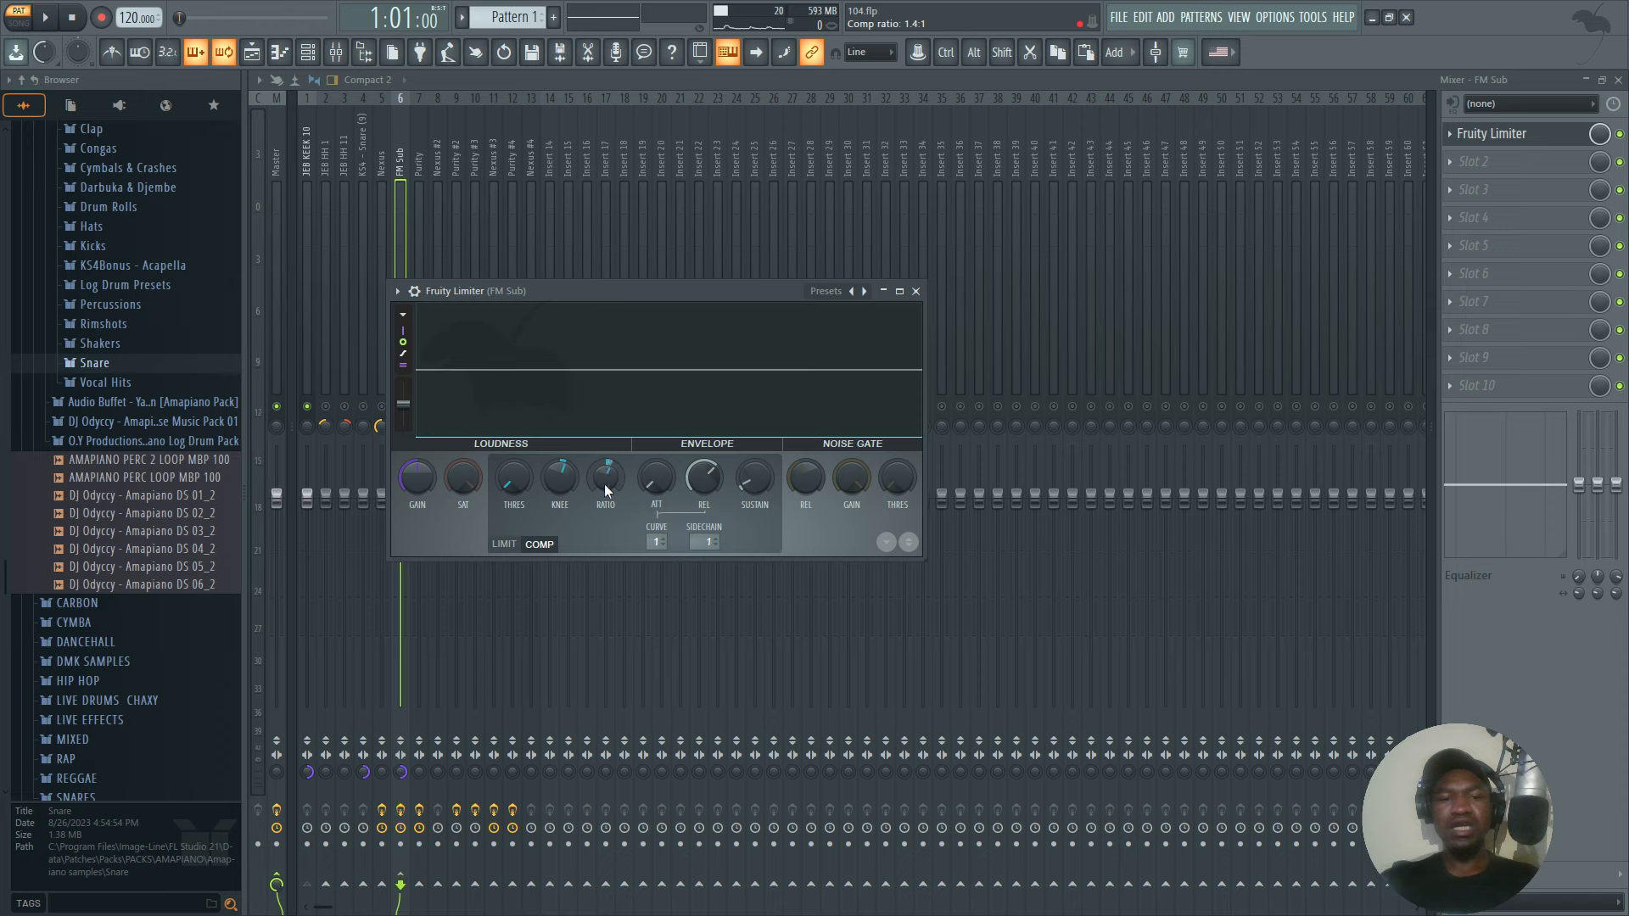
{"action": "key", "text": "space"}
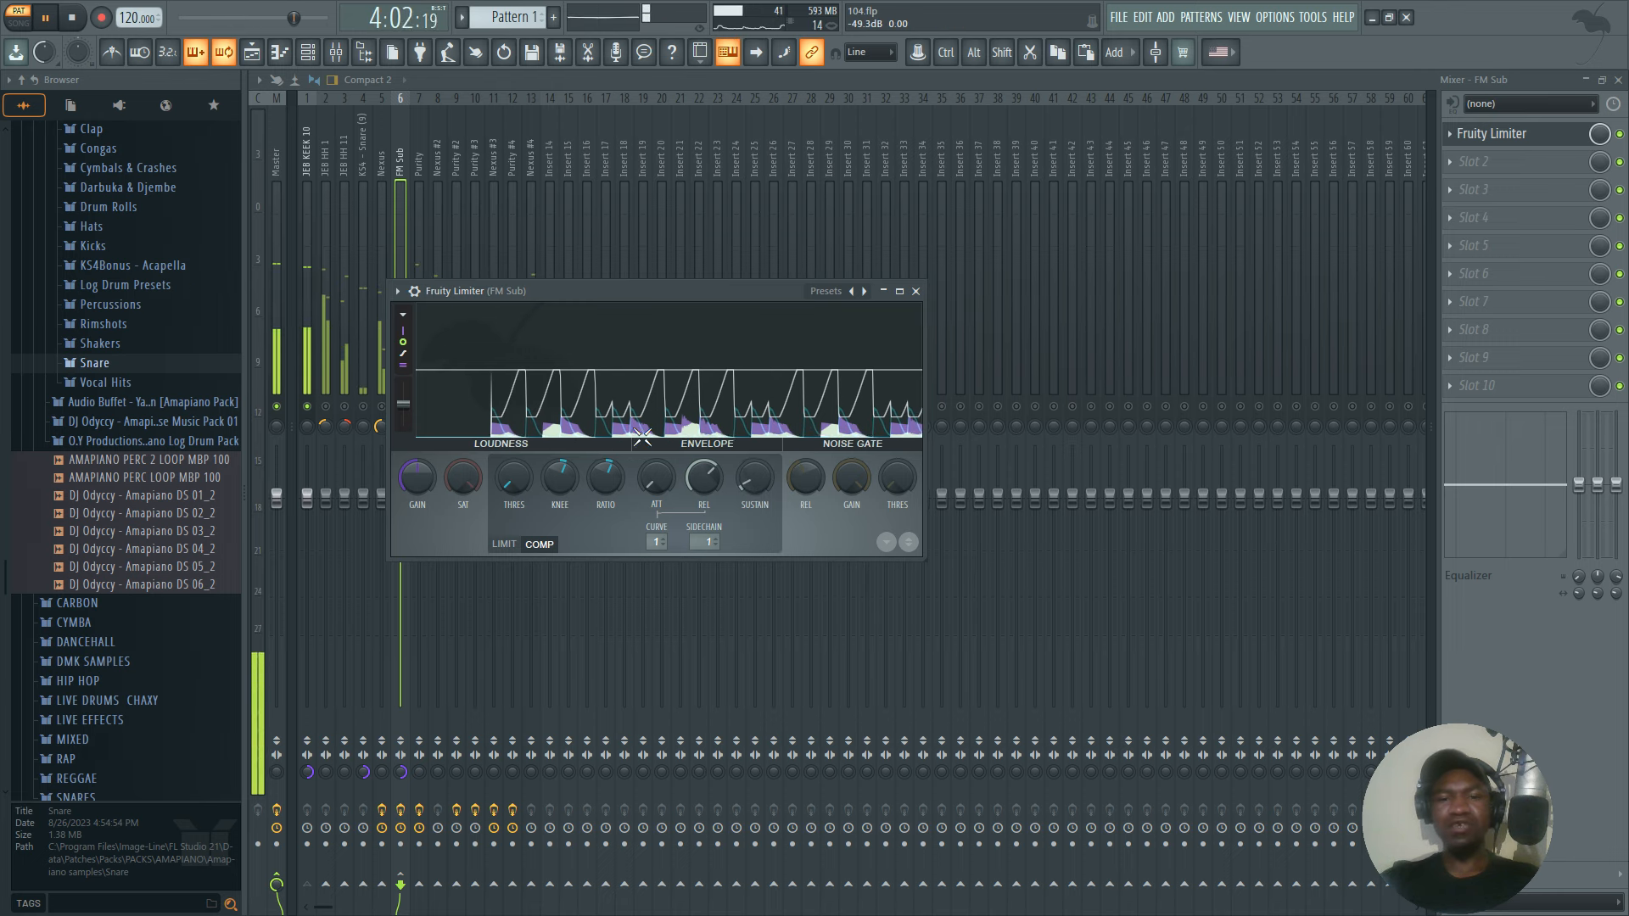
{"action": "key", "text": "space"}
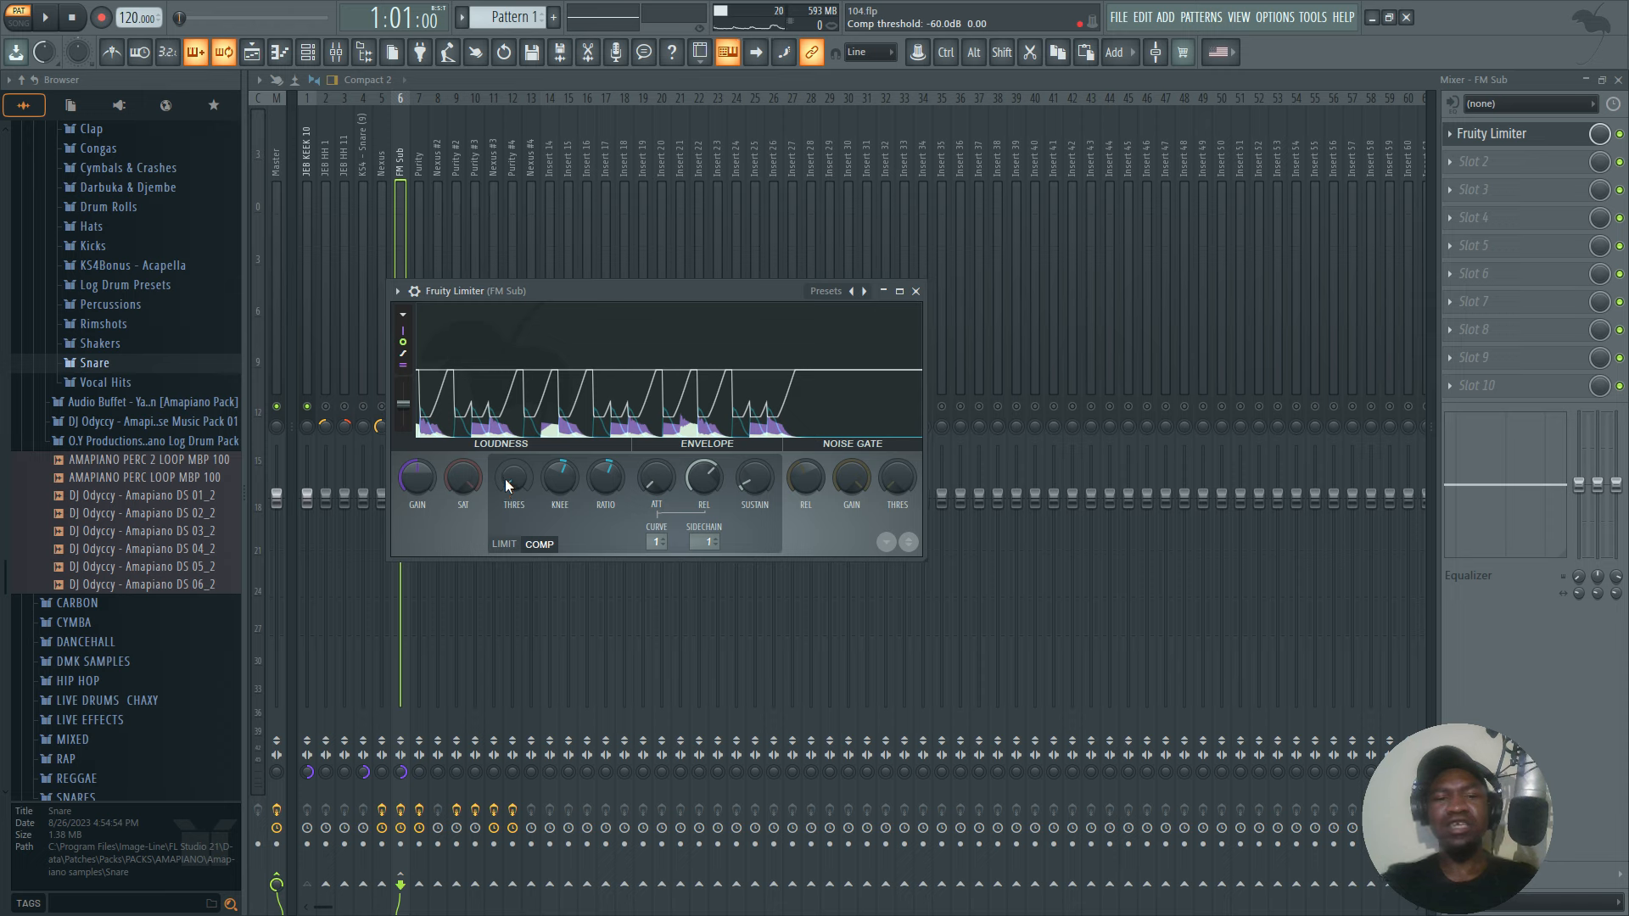
Raise the compressor threshold during playback to lighten the ducking of the sub, and close Fruity Limiter.
{"action": "left_click_drag", "start_coordinate": [506, 482], "coordinate": [506, 448]}
{"action": "key", "text": "space"}
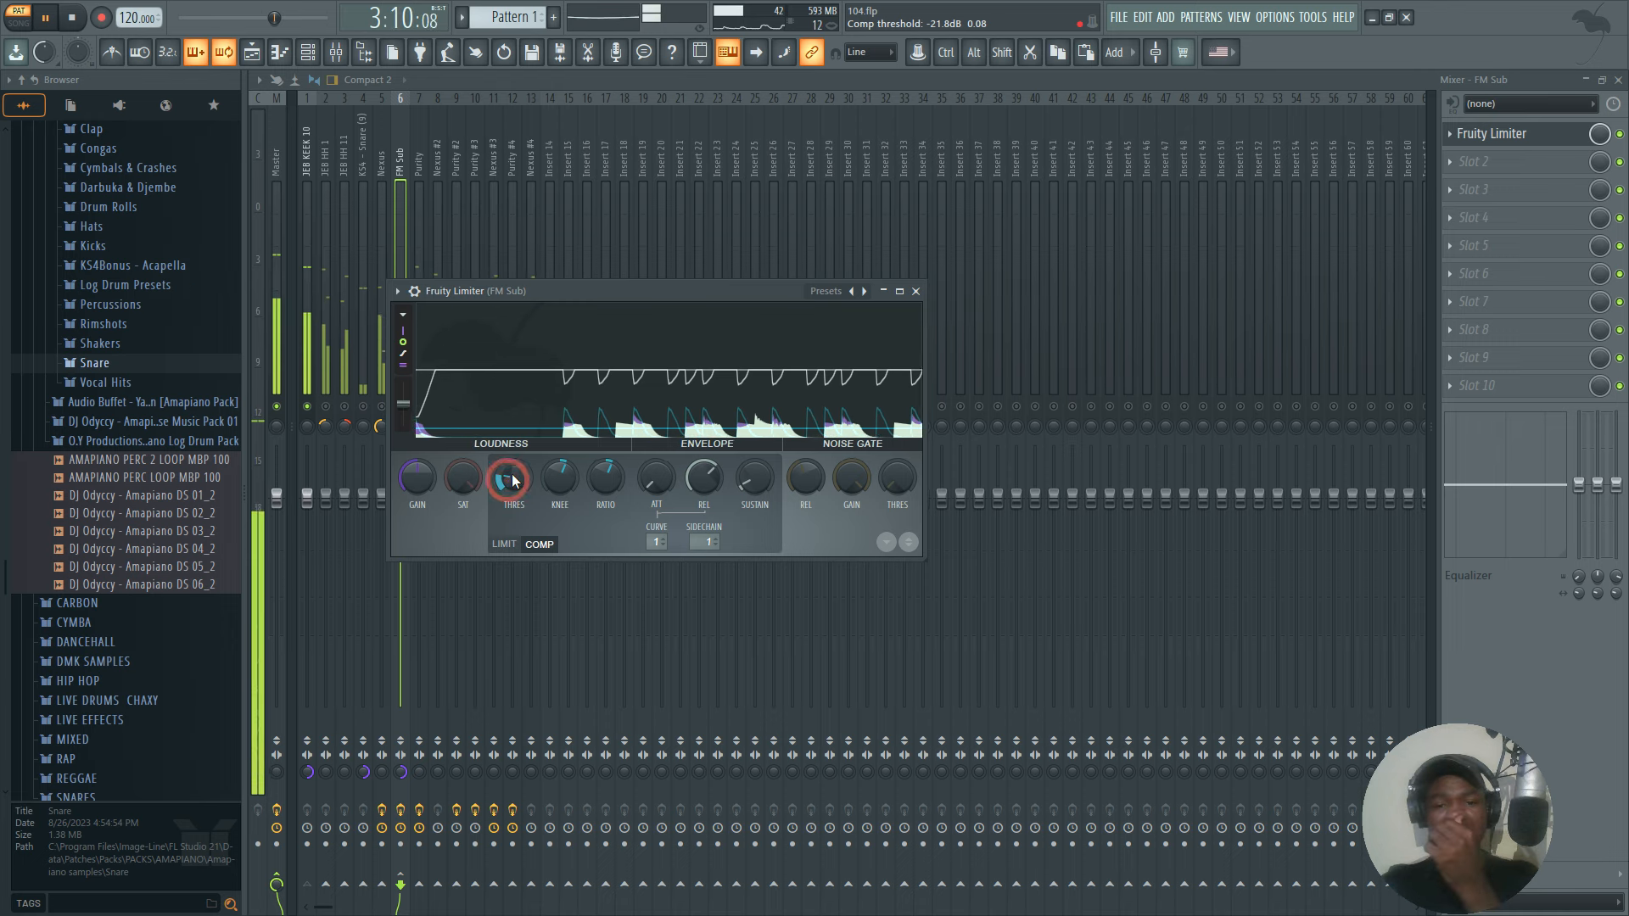
{"action": "left_click_drag", "start_coordinate": [512, 482], "coordinate": [516, 456]}
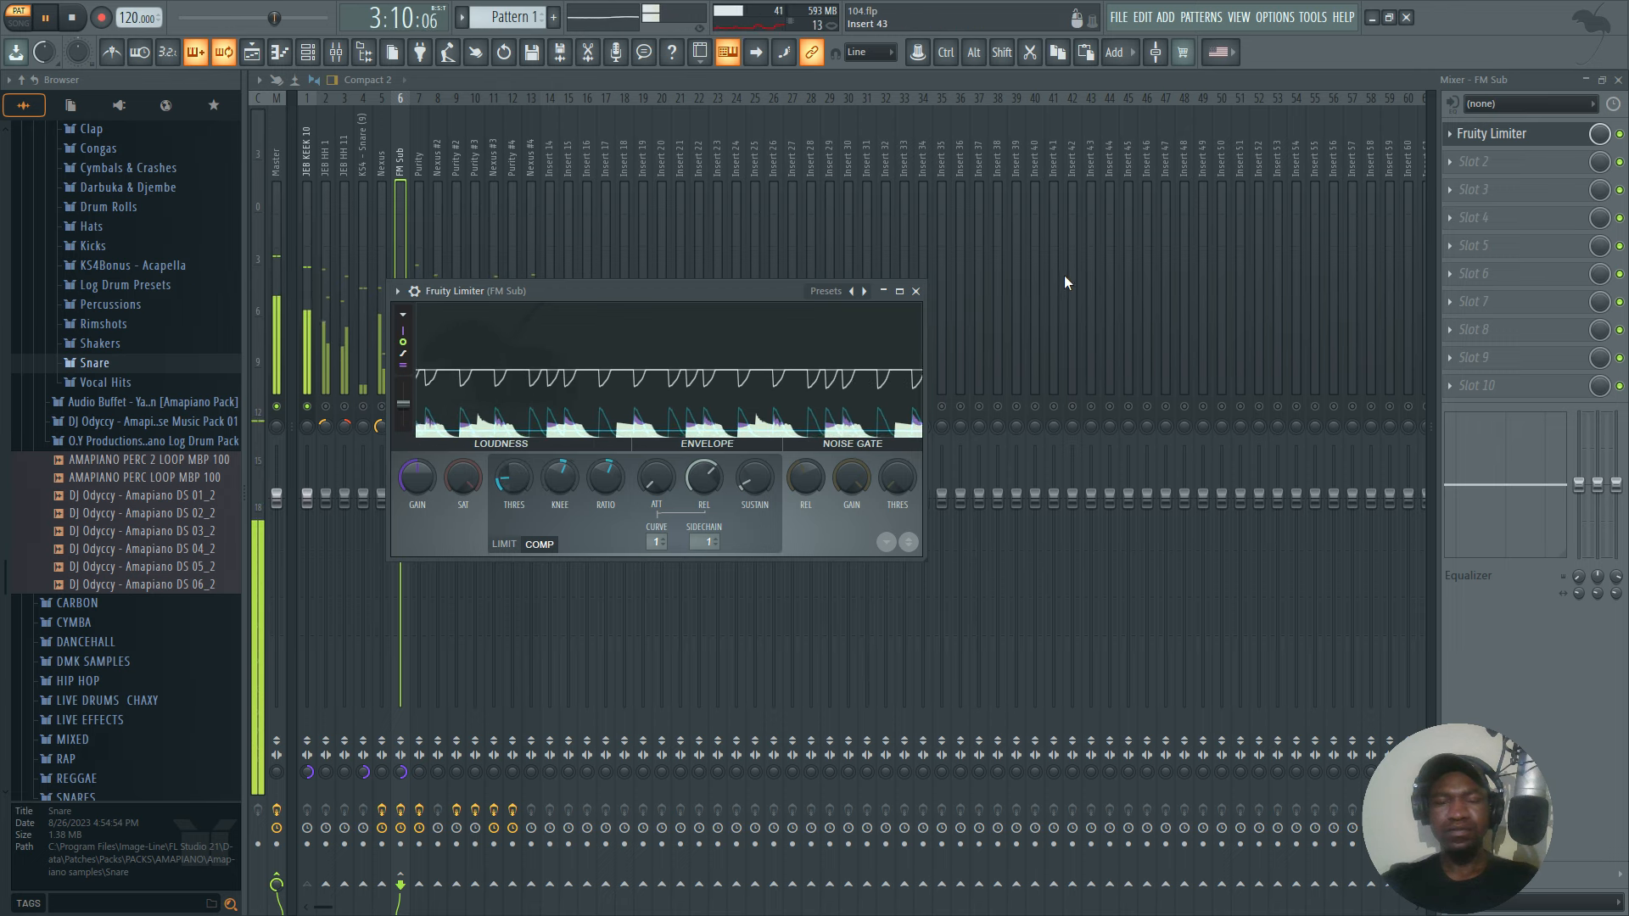
{"action": "key", "text": "space"}
{"action": "left_click", "coordinate": [916, 291]}
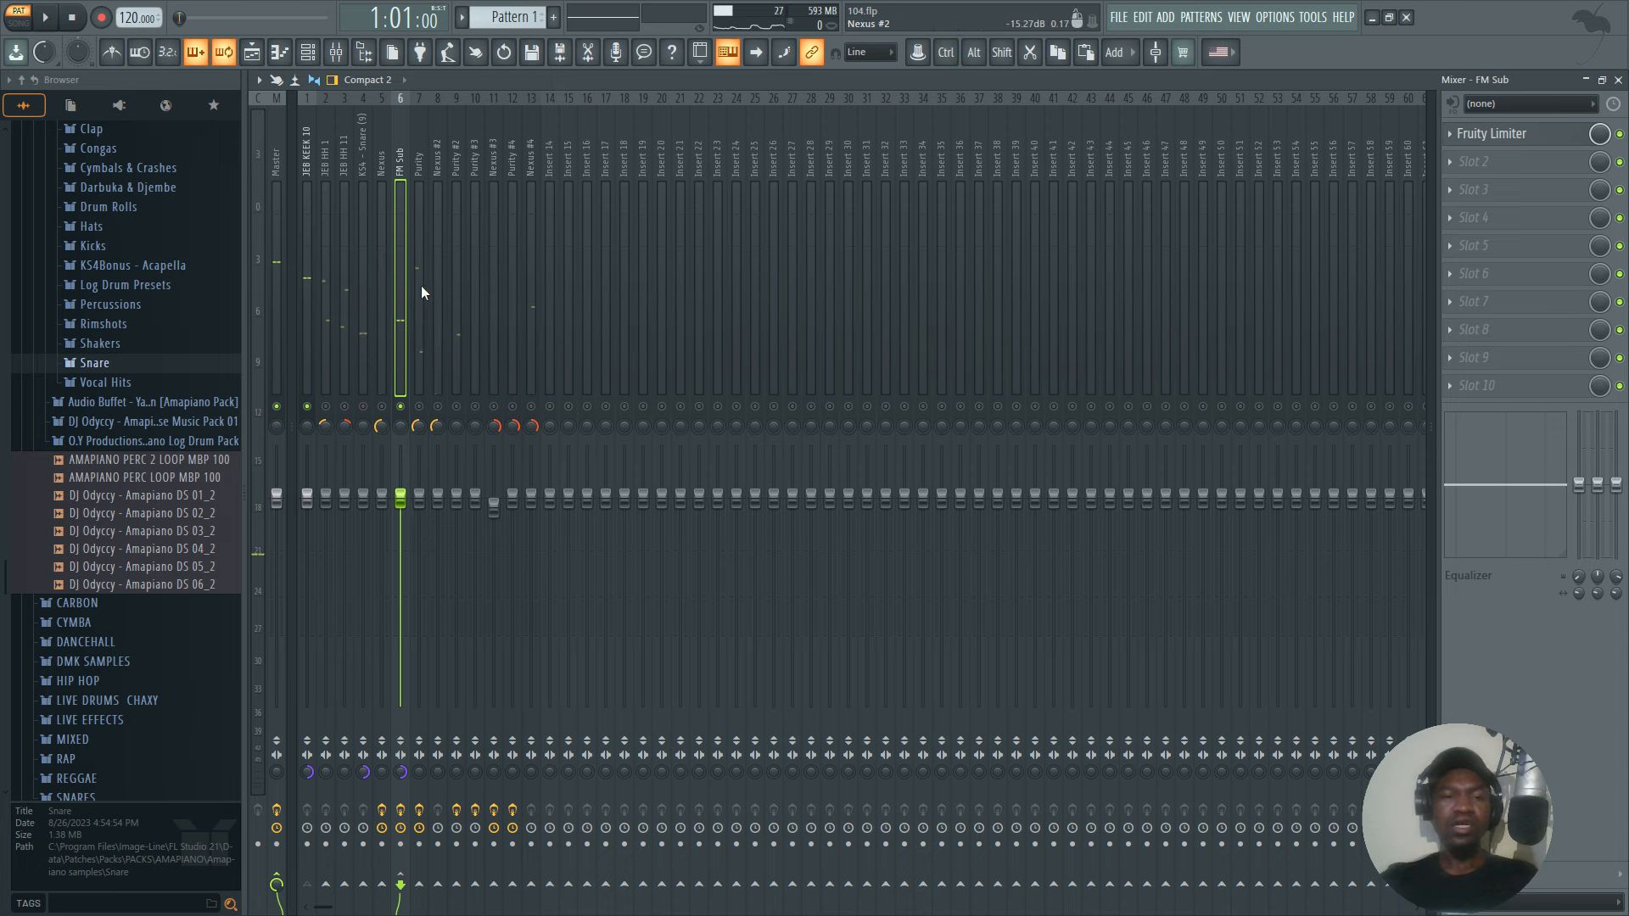
Unmute all mixer tracks, play the full mix and save the project.
{"action": "left_click", "coordinate": [399, 405]}
{"action": "left_click", "coordinate": [399, 407]}
{"action": "key", "text": "space"}
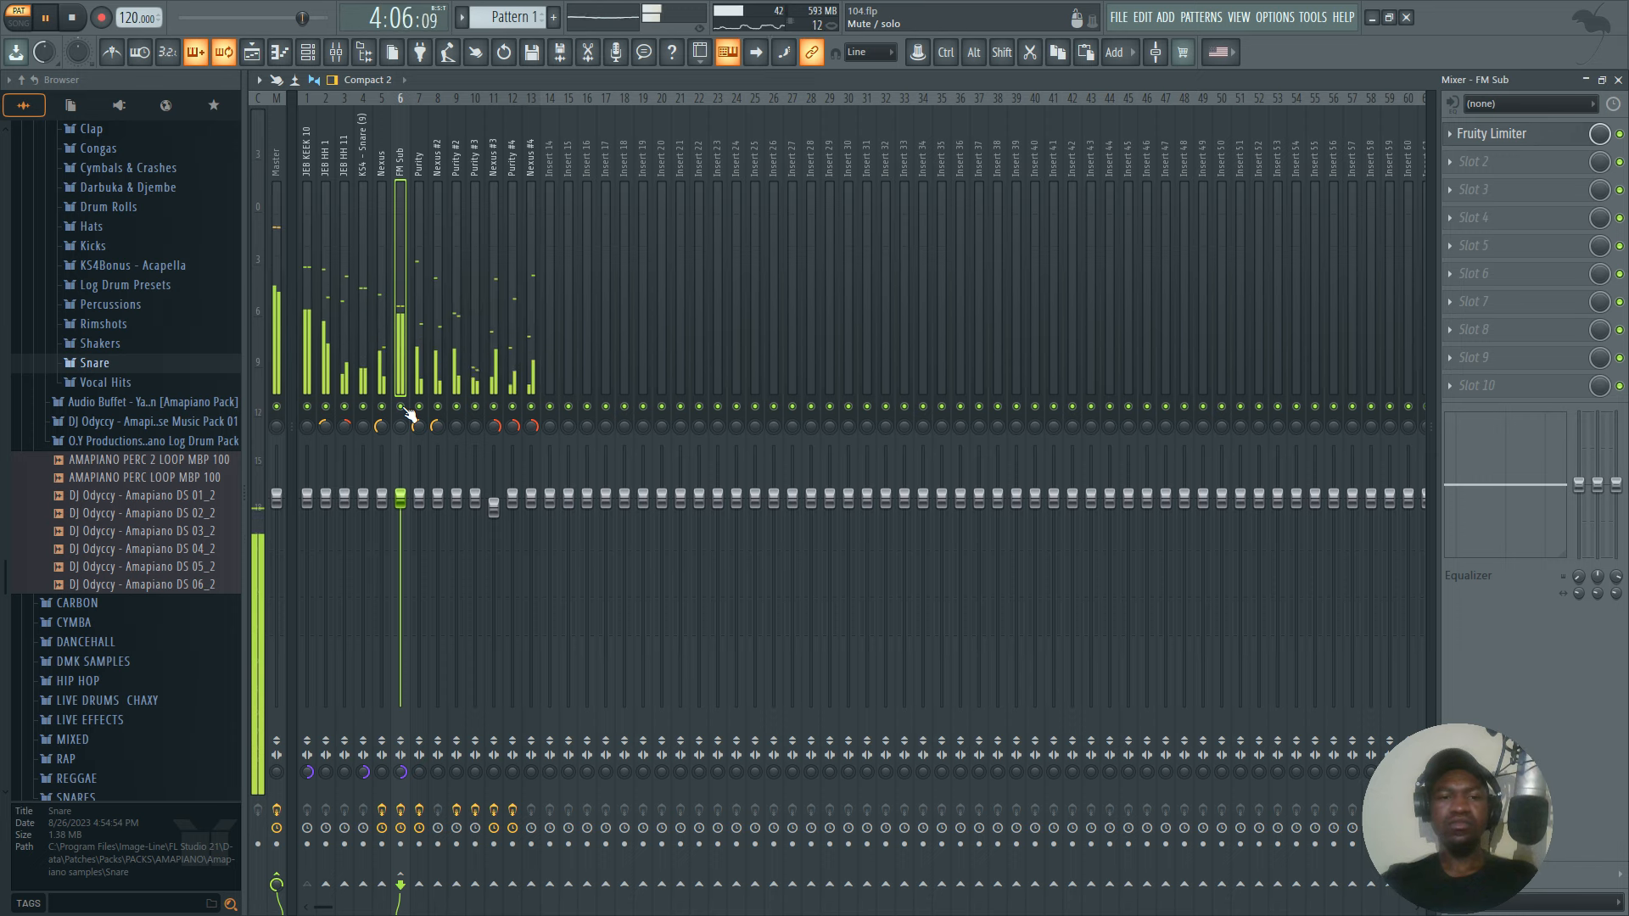
{"action": "key", "text": "space"}
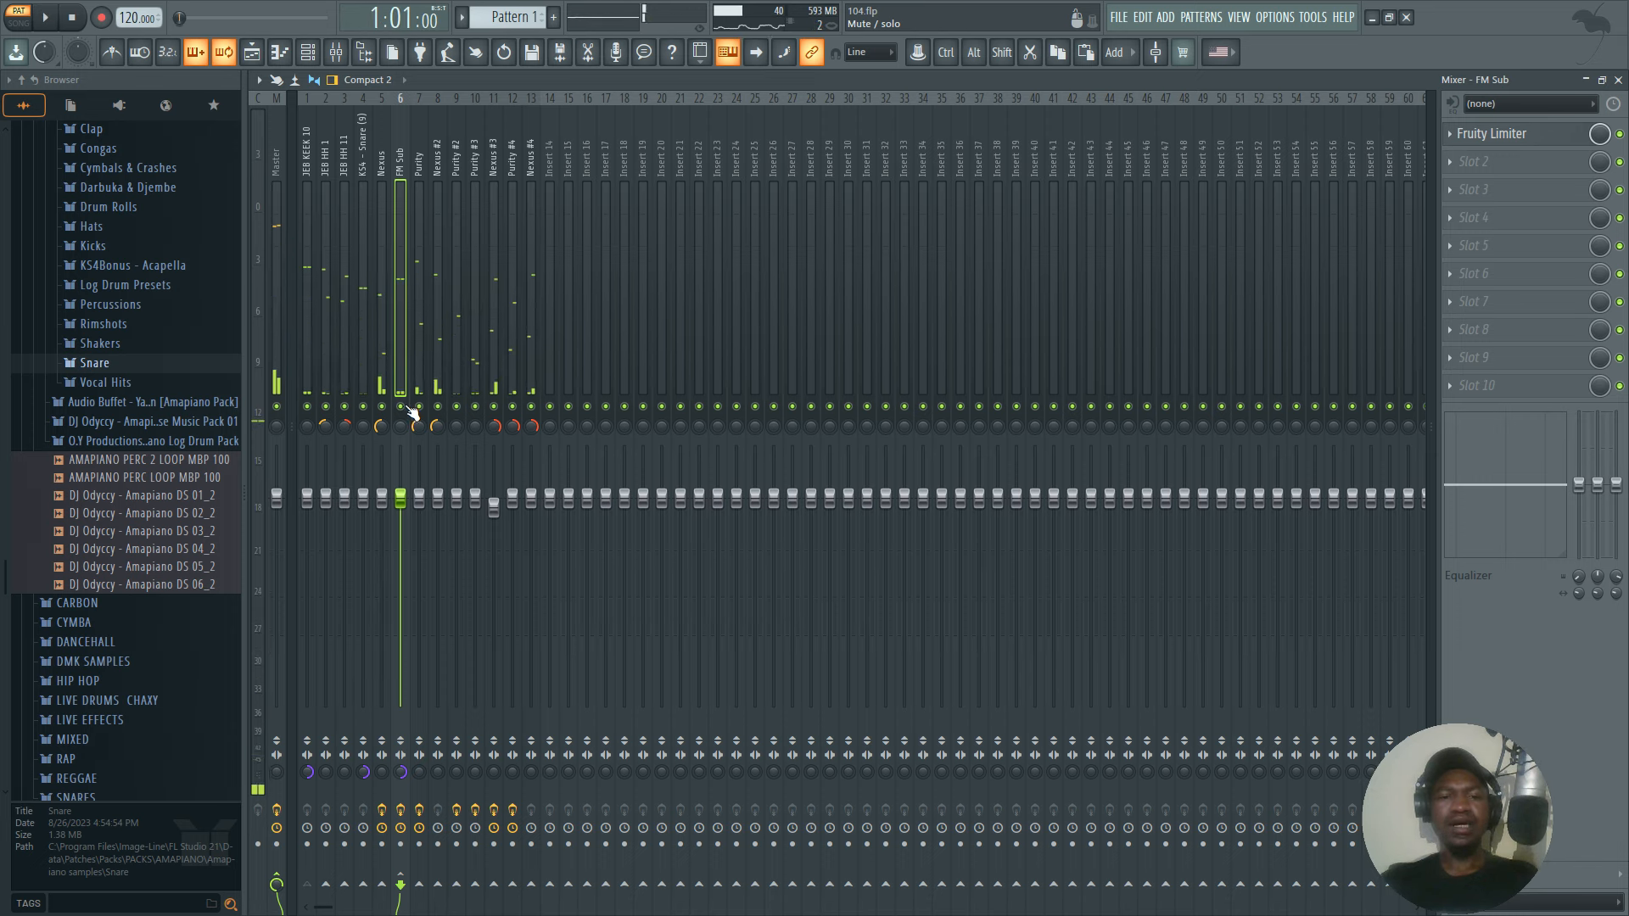
{"action": "key", "text": "ctrl+s"}
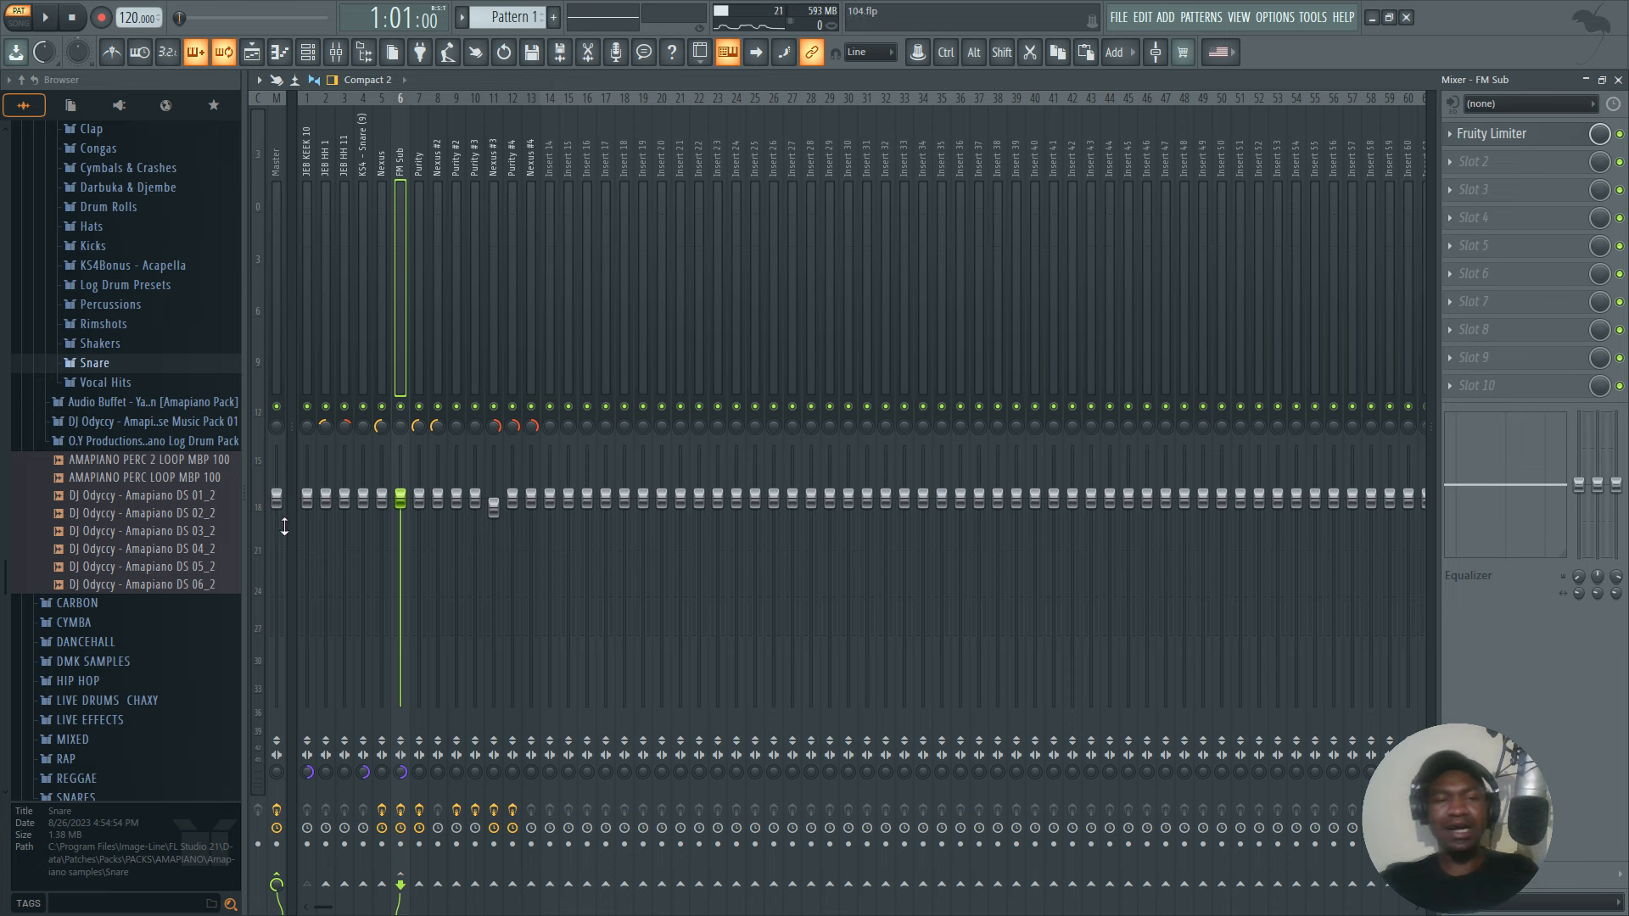
Set the Master track's stereo separation to 100% merged and play the full mix in mono.
{"action": "left_click", "coordinate": [270, 338]}
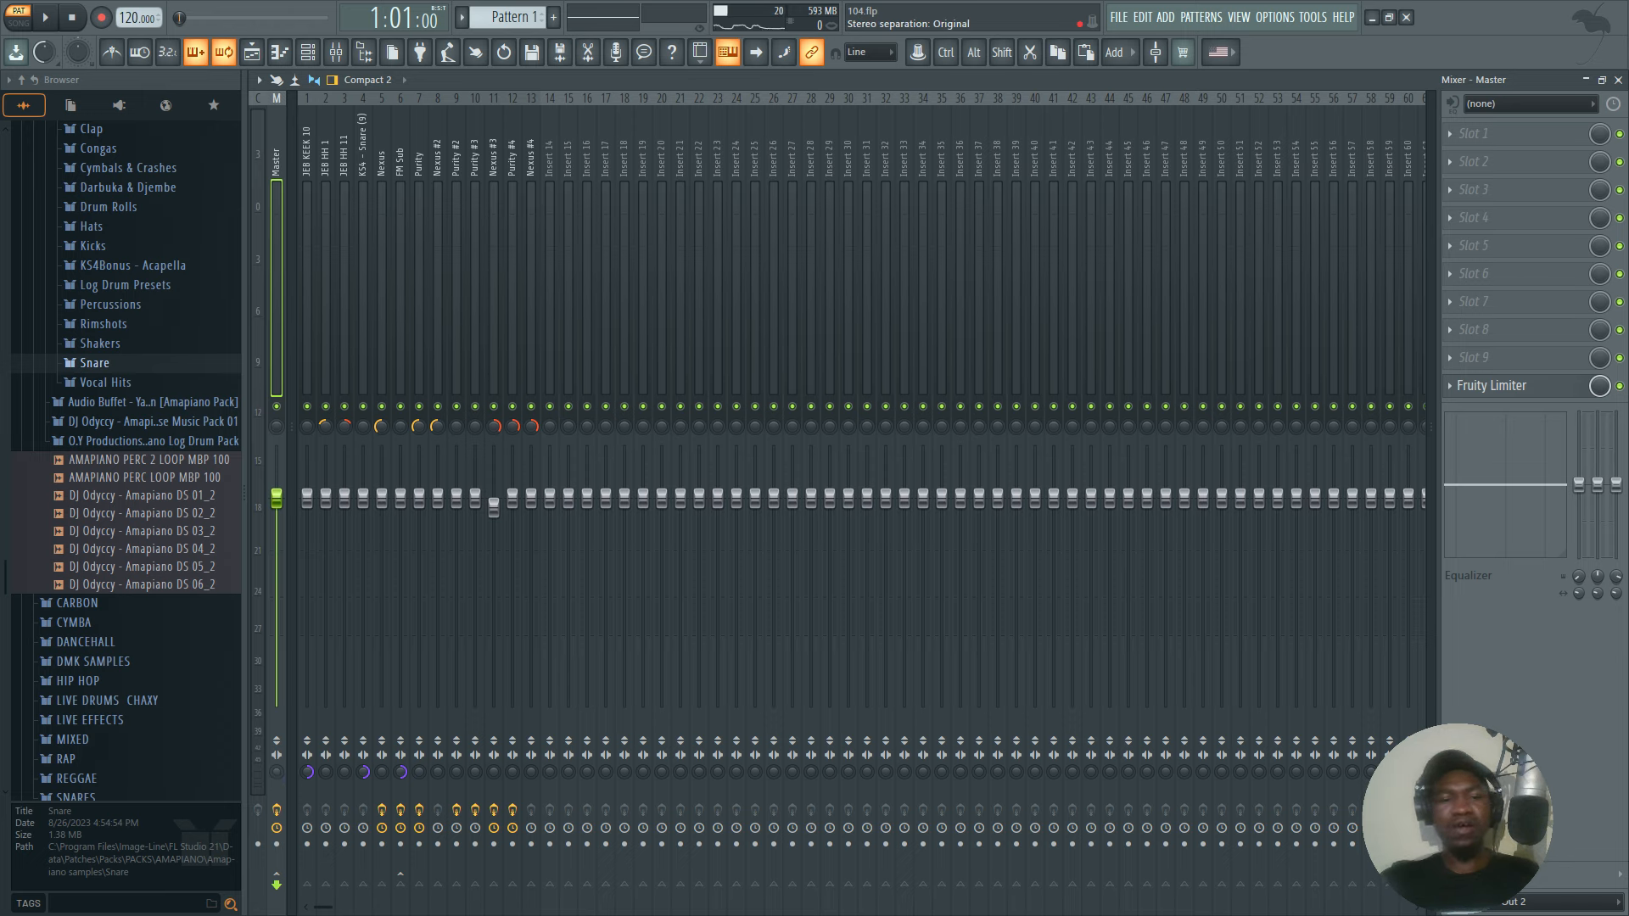
{"action": "left_click_drag", "start_coordinate": [277, 772], "coordinate": [276, 823]}
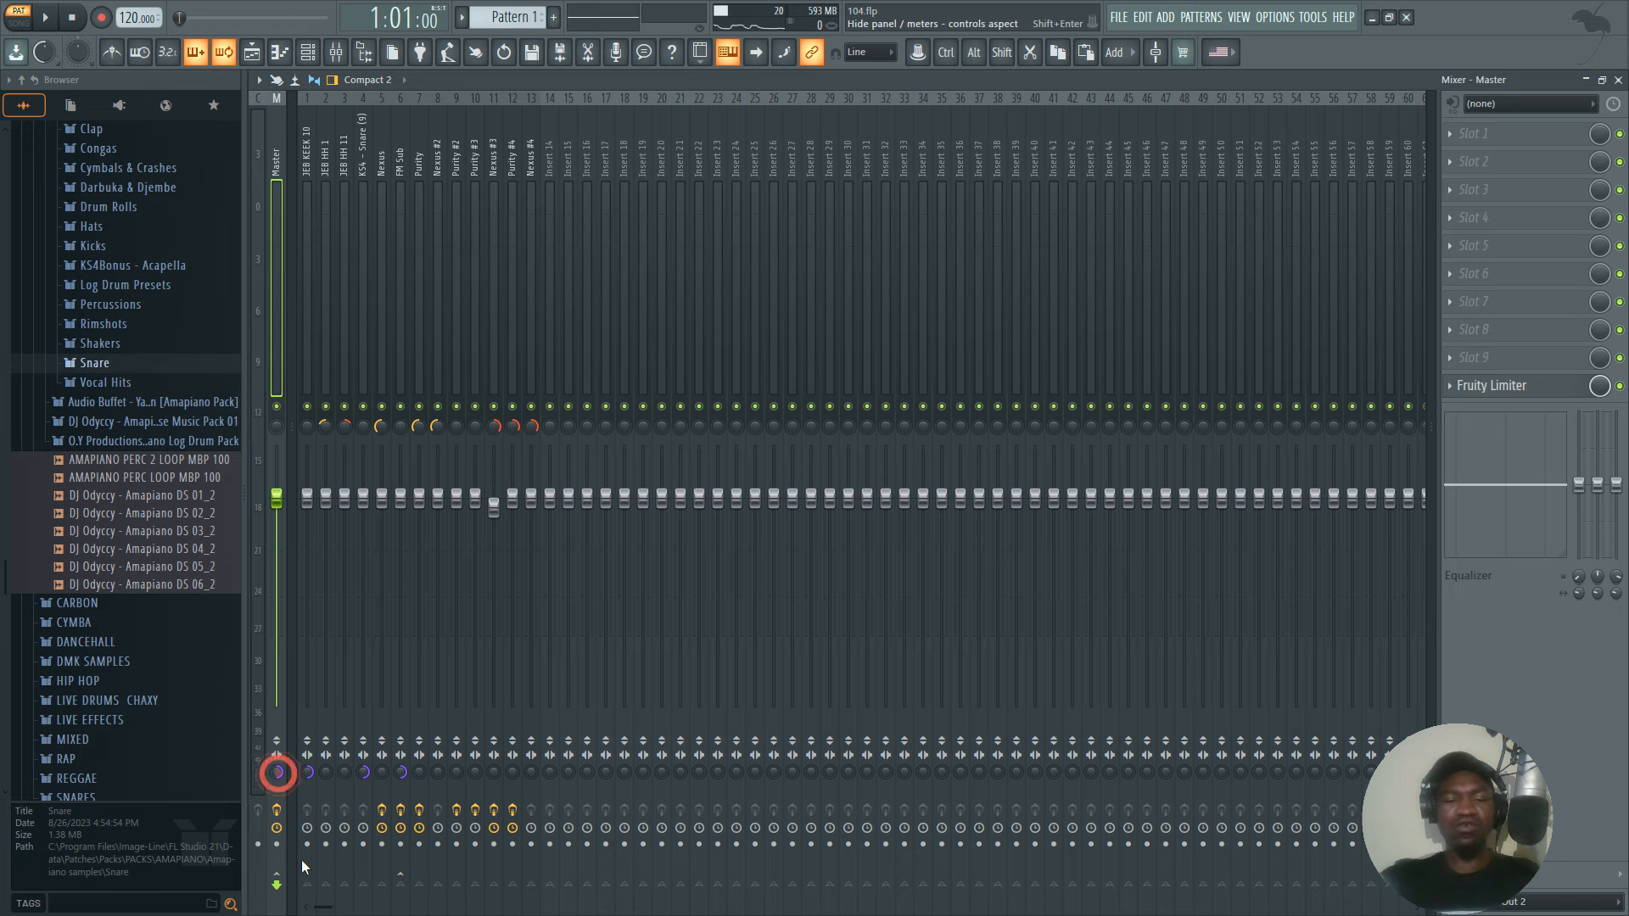
{"action": "key", "text": "space"}
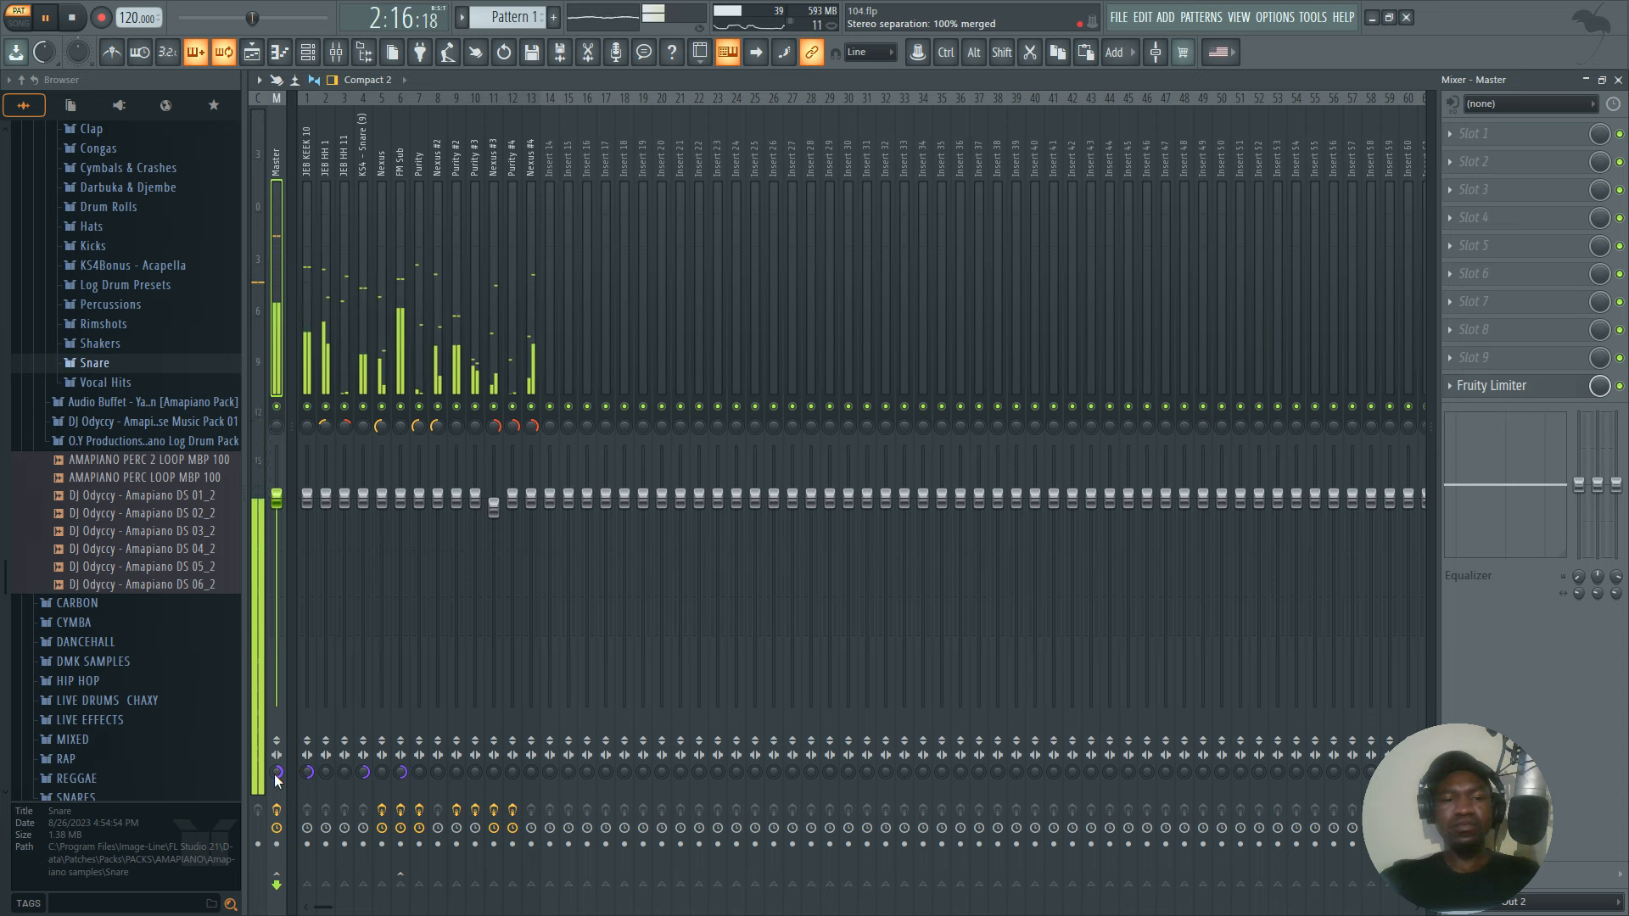
Stop playback and take the Master track's stereo separation out of mono, back to around its neutral centre setting.
{"action": "key", "text": "space"}
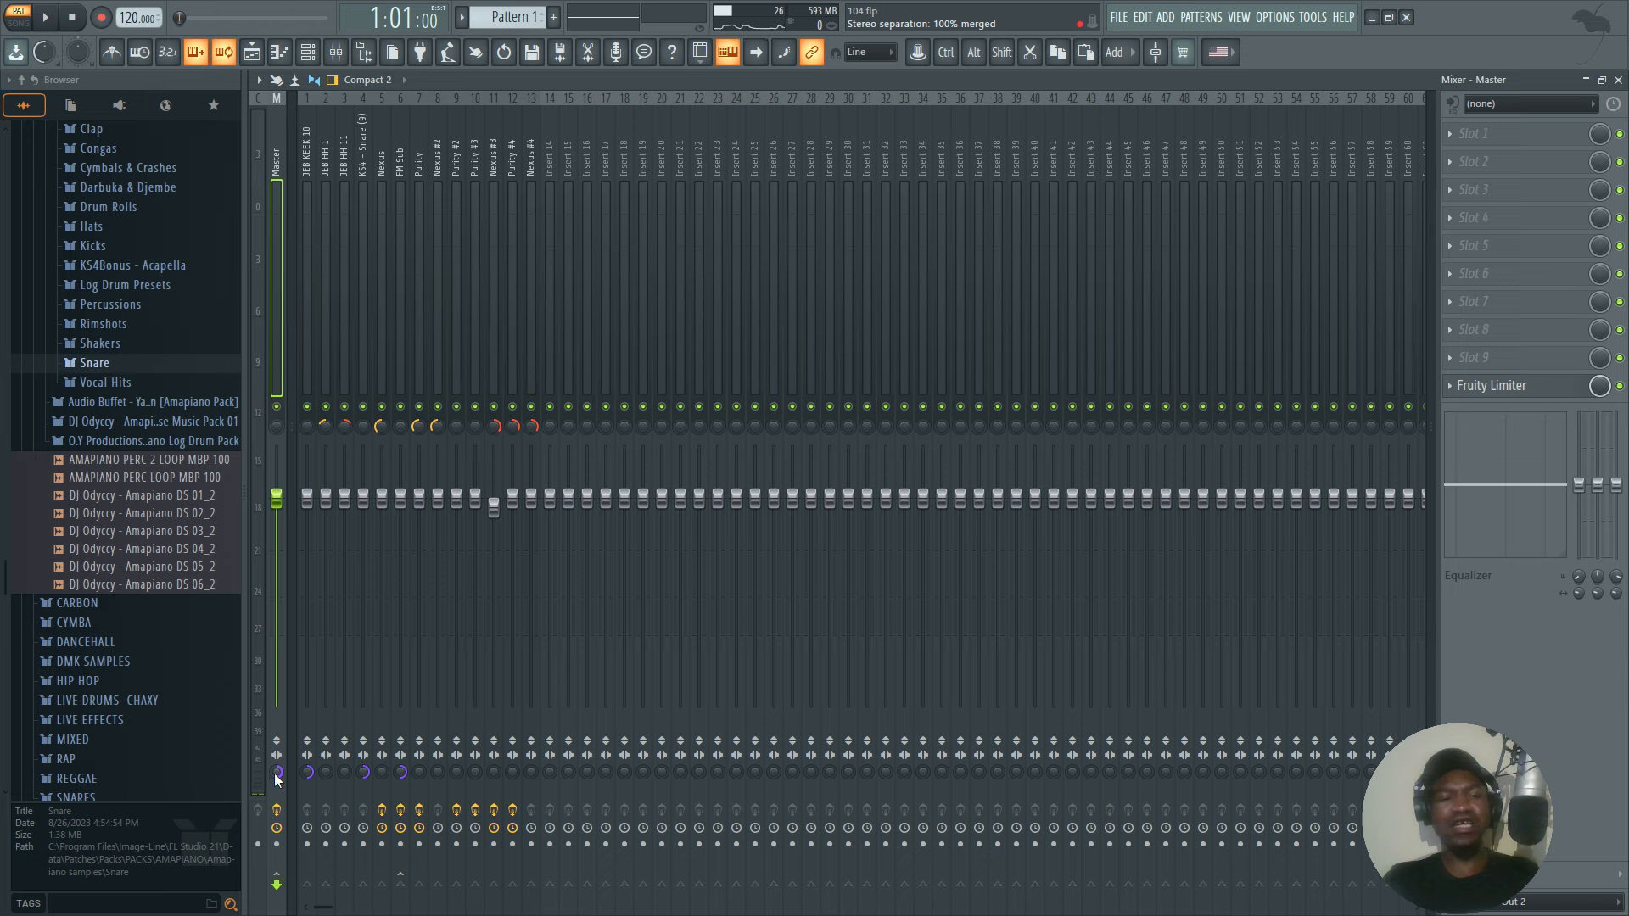
{"action": "left_click_drag", "start_coordinate": [276, 775], "coordinate": [277, 696]}
{"action": "left_click_drag", "start_coordinate": [274, 774], "coordinate": [274, 721]}
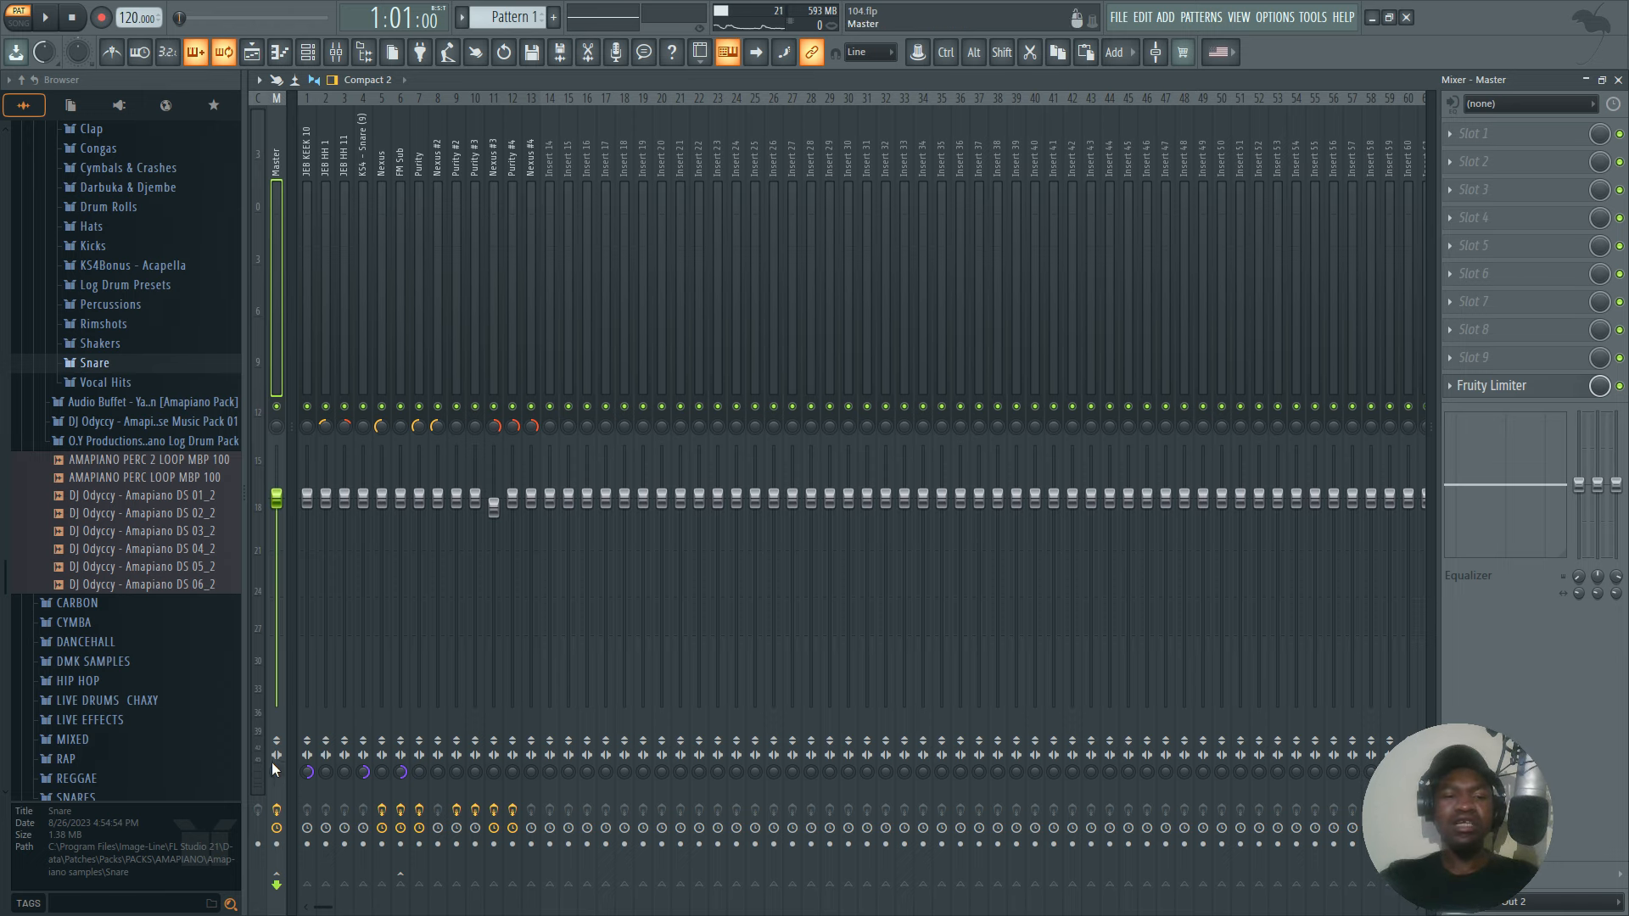
{"action": "left_click_drag", "start_coordinate": [277, 771], "coordinate": [278, 764]}
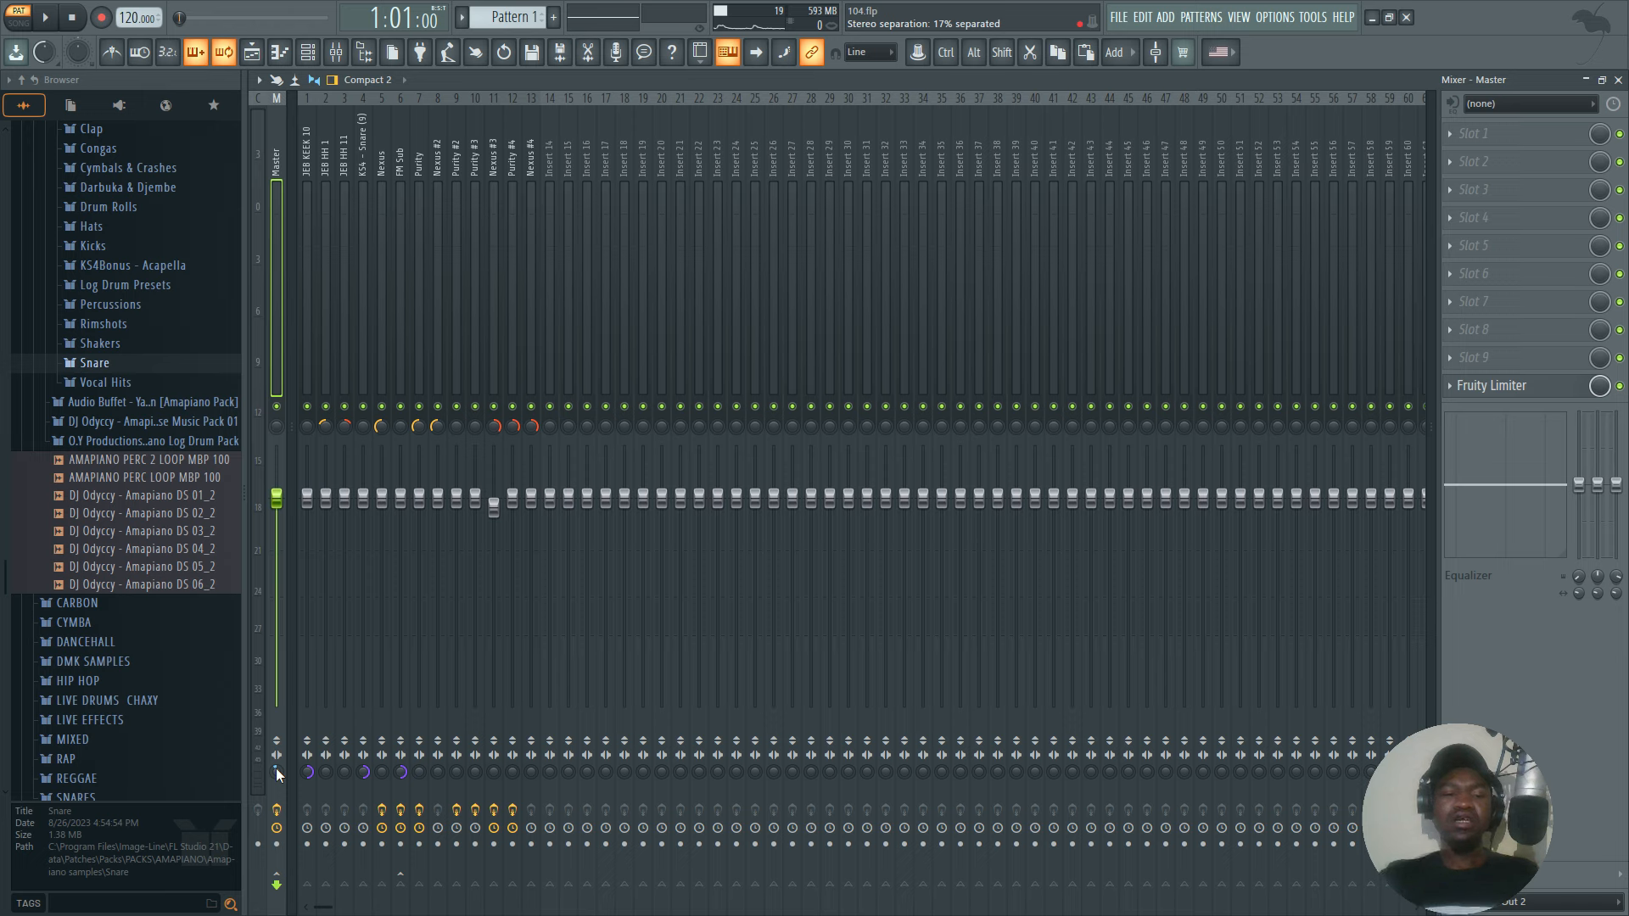
{"action": "left_click_drag", "start_coordinate": [276, 768], "coordinate": [277, 767]}
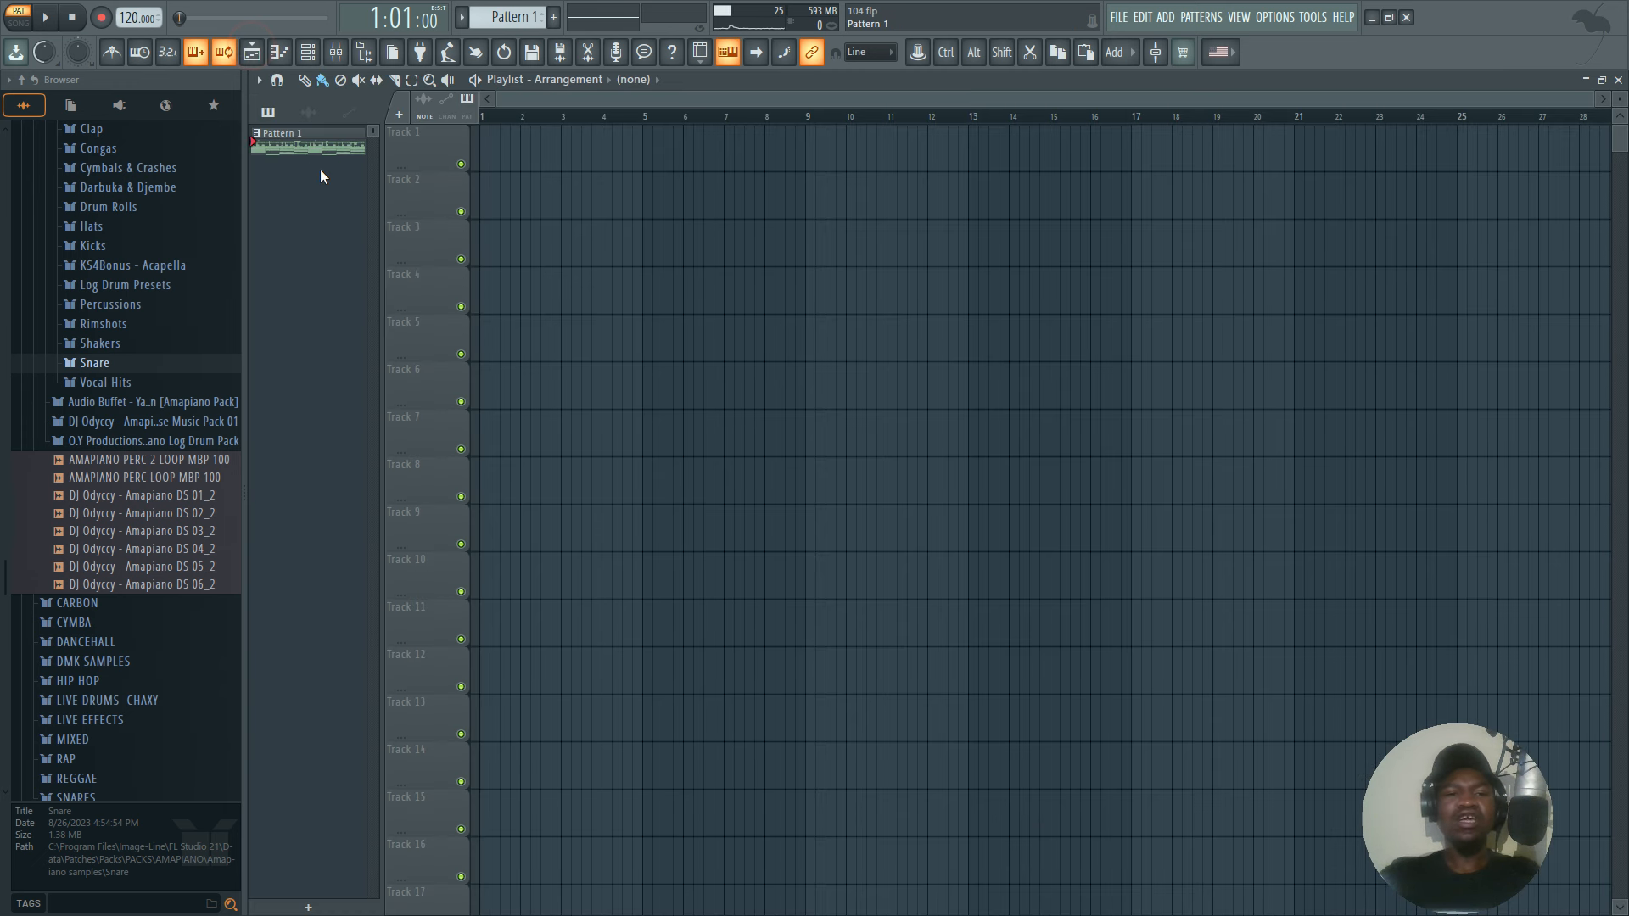
Show the channel rack, return to the mixer and play the full mix in stereo before stopping playback.
{"action": "left_click", "coordinate": [308, 53]}
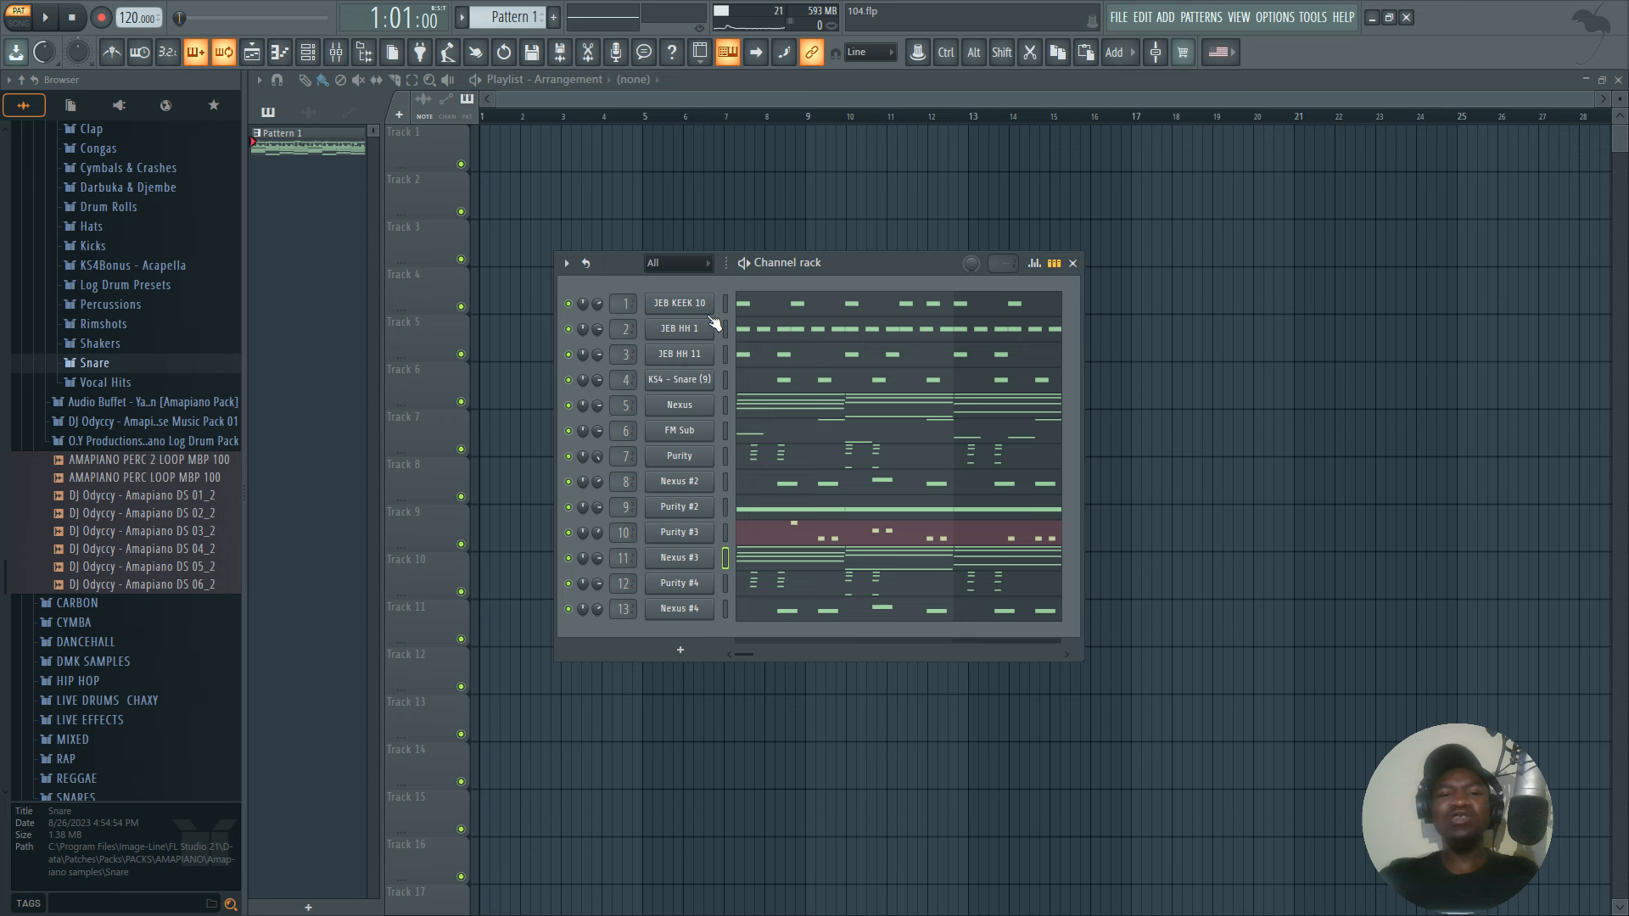
{"action": "left_click", "coordinate": [336, 53]}
{"action": "key", "text": "space"}
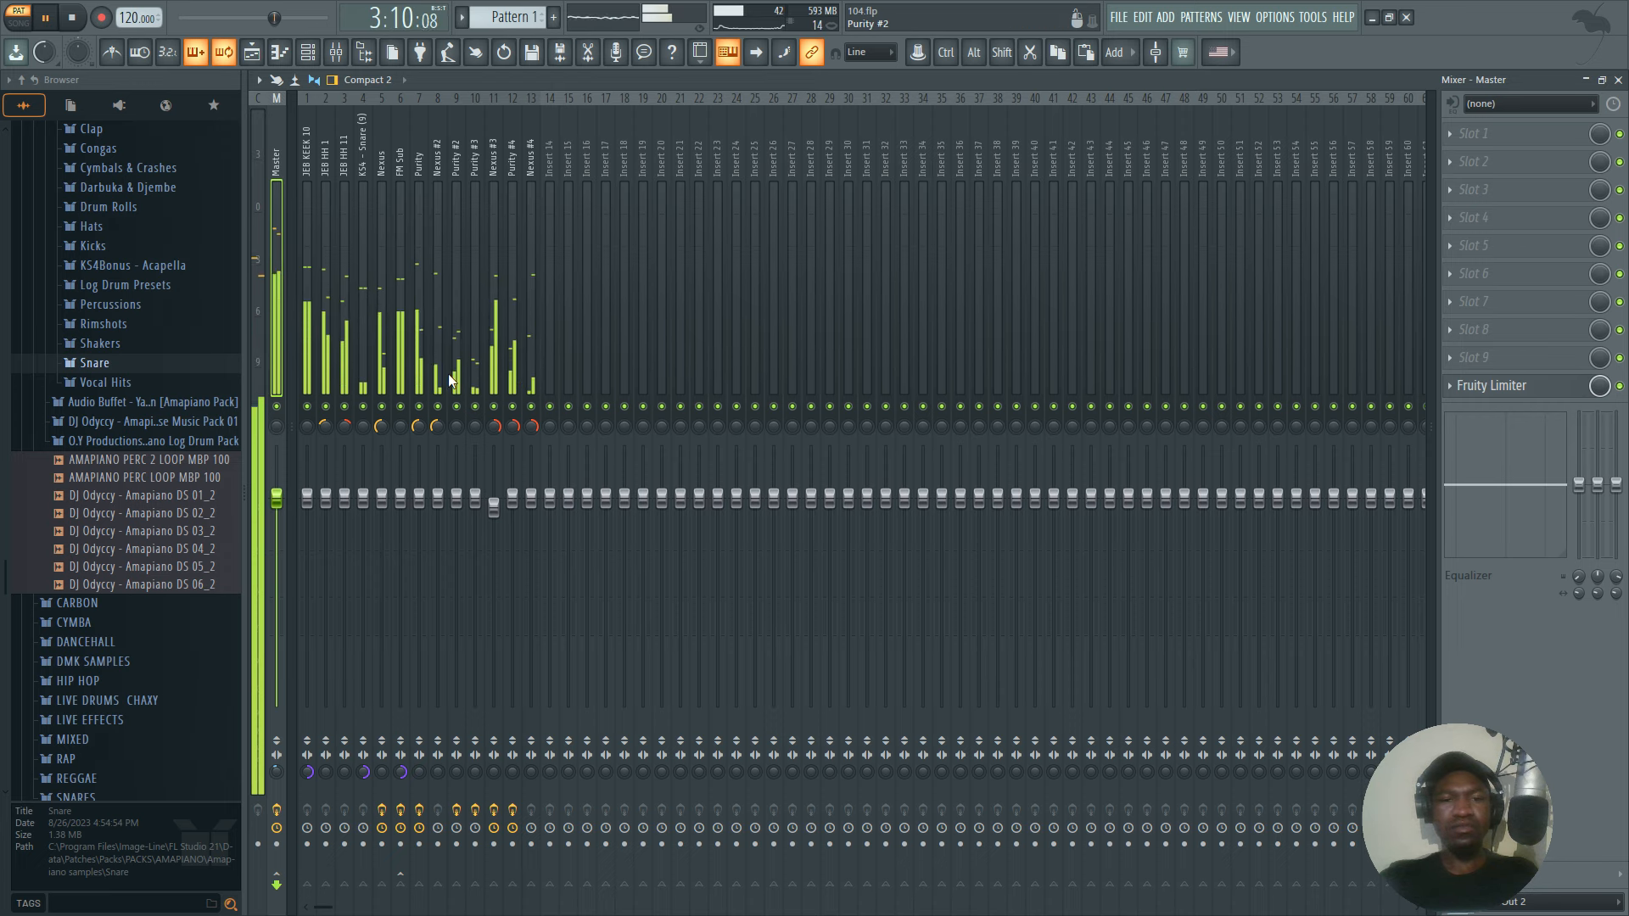
{"action": "scroll", "coordinate": [167, 553], "scroll_direction": "down", "scroll_amount": 4}
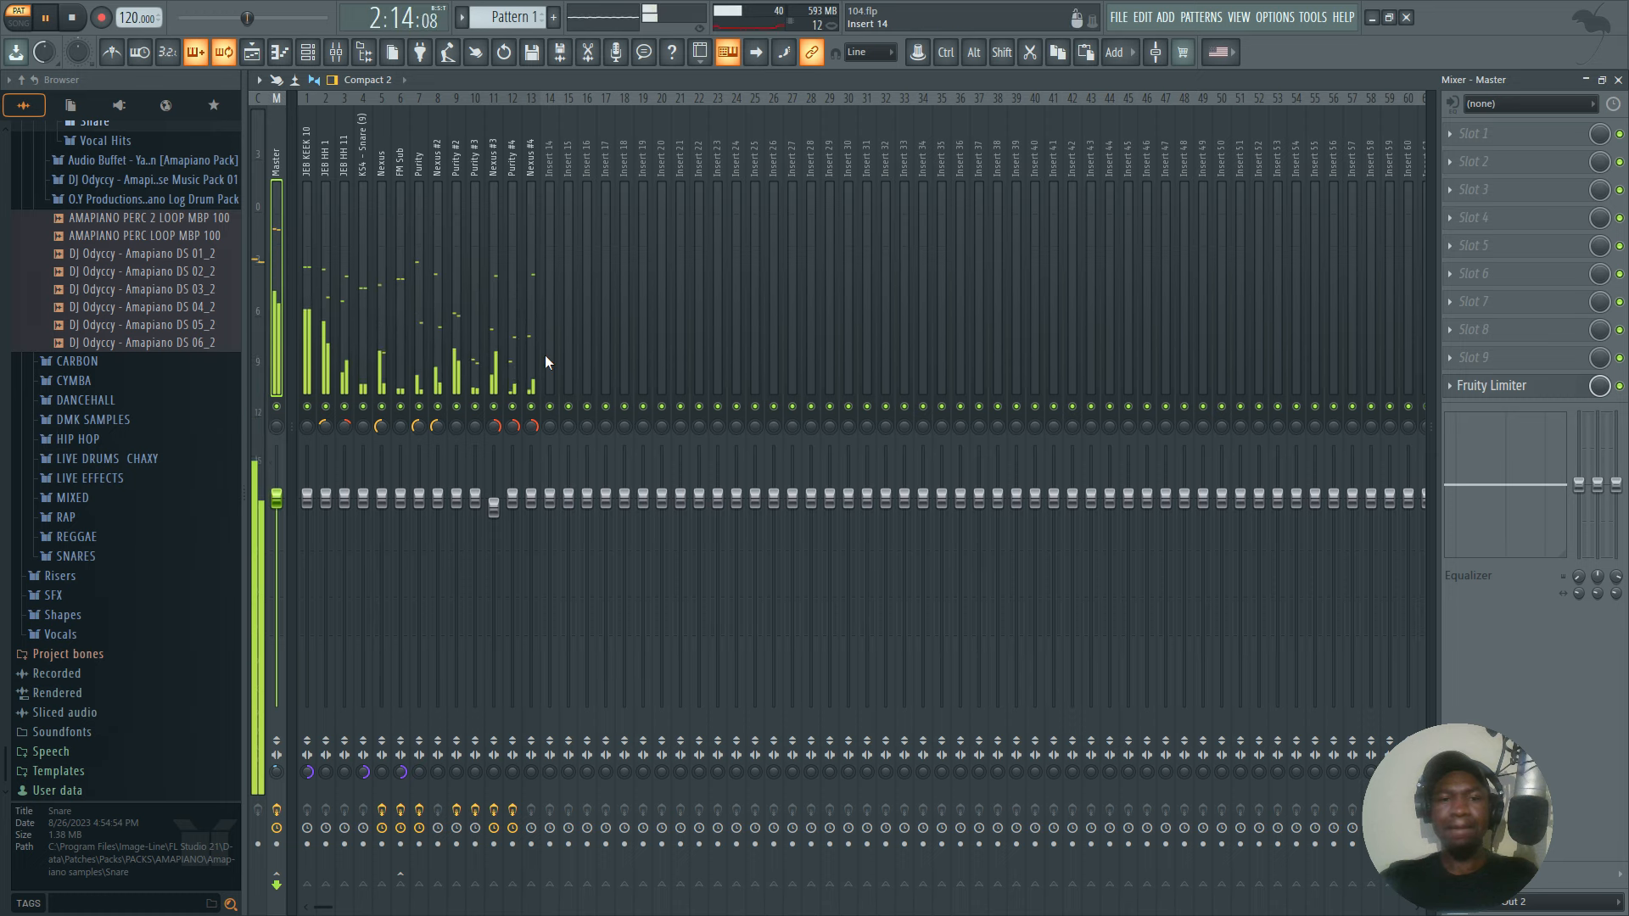
{"action": "key", "text": "space"}
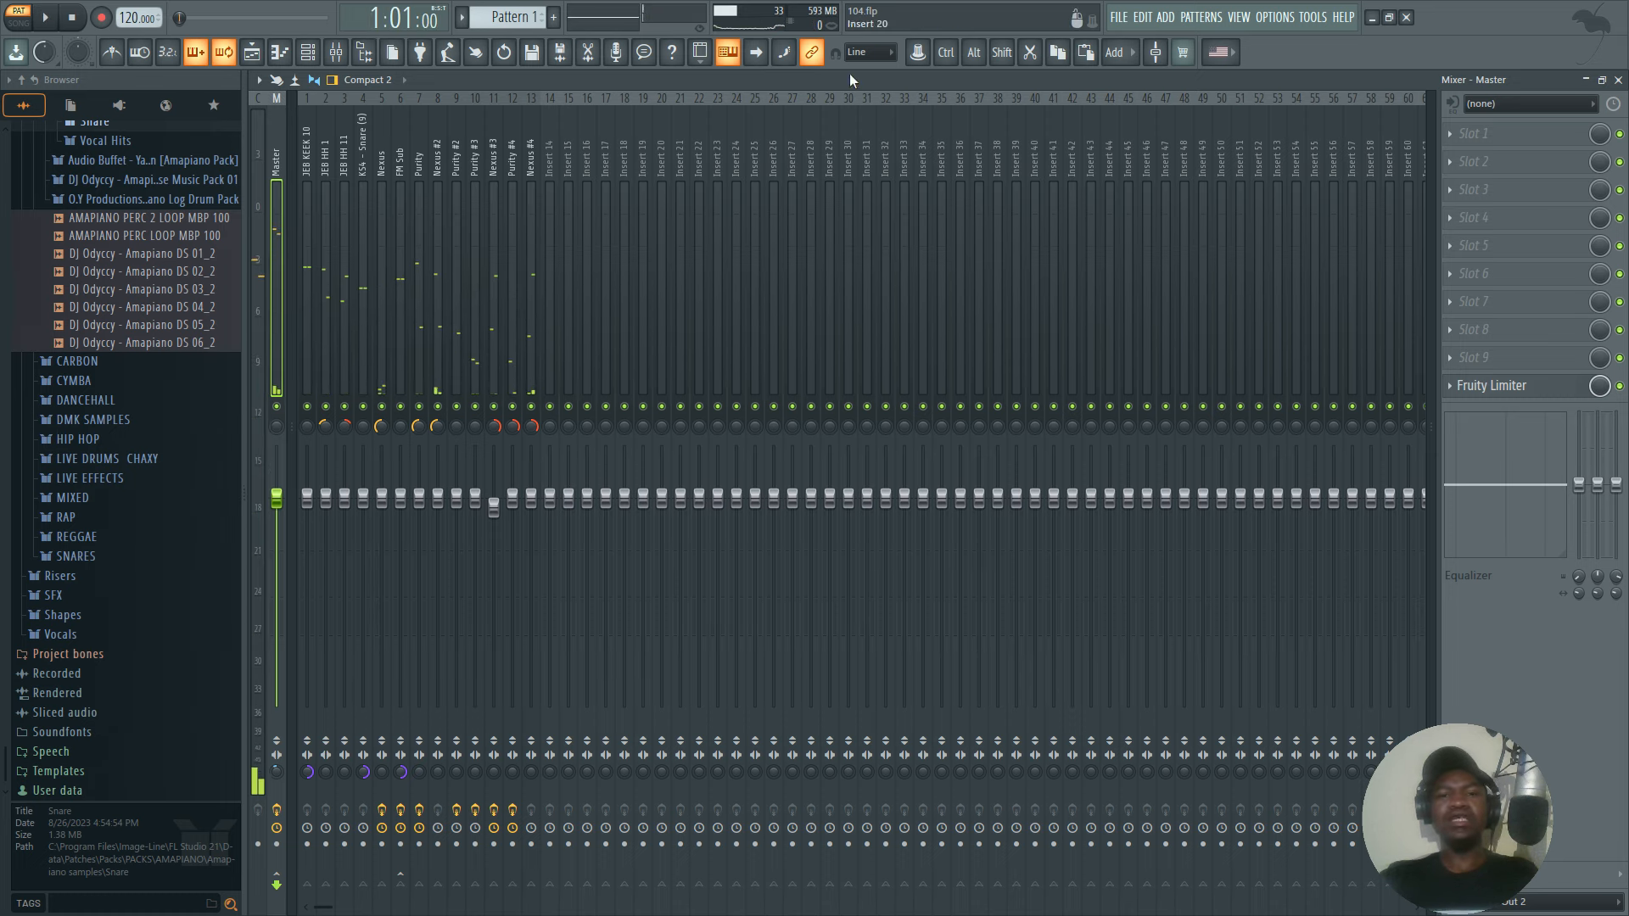